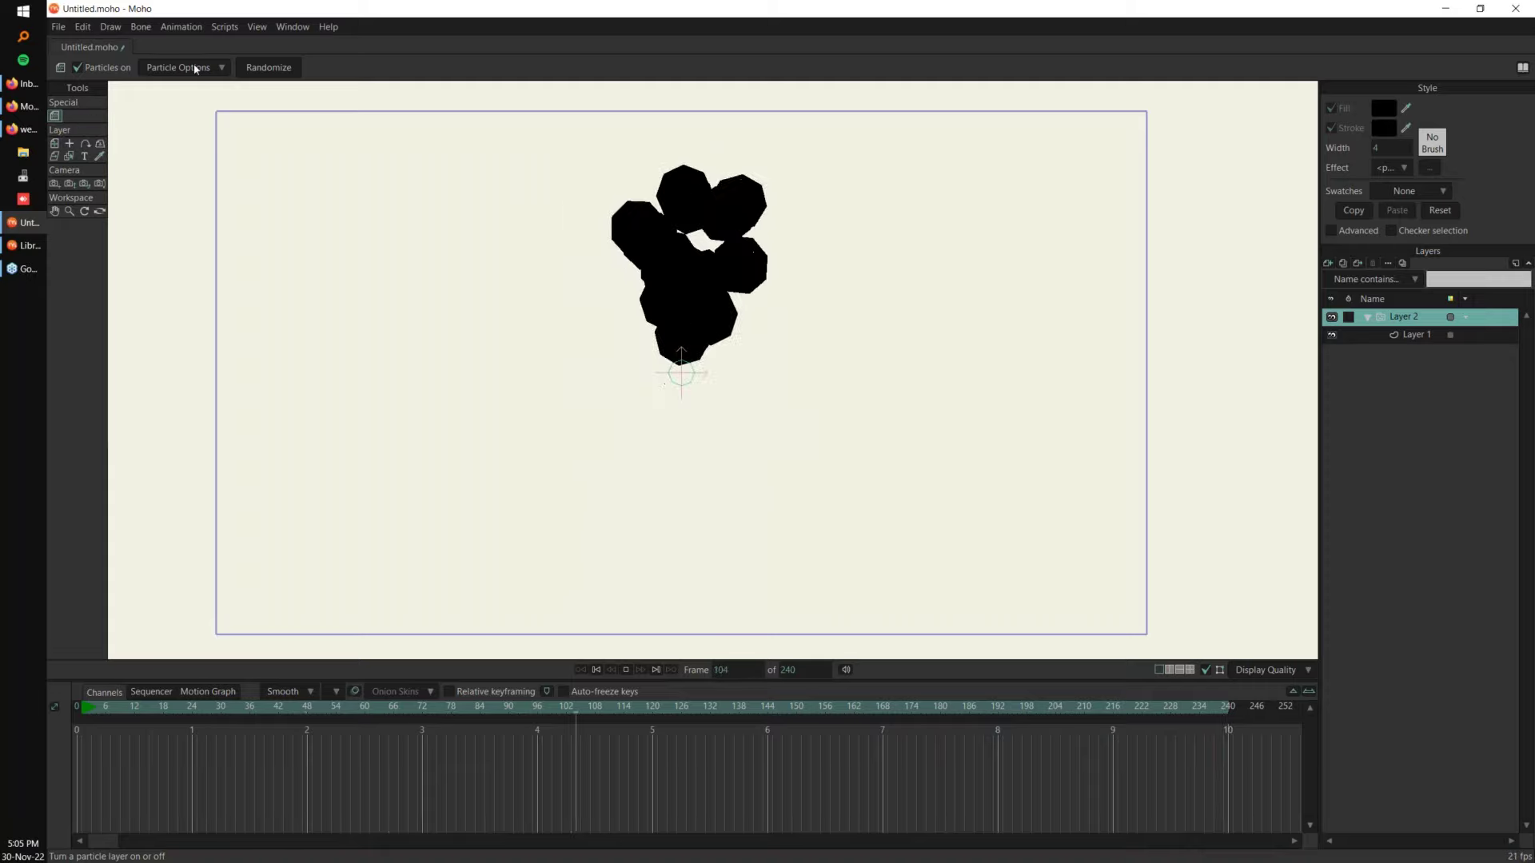
Step: Set the particle layer's direction spread, velocity spread and velocity to 0, and the preview particles to 100
left_click(212, 70)
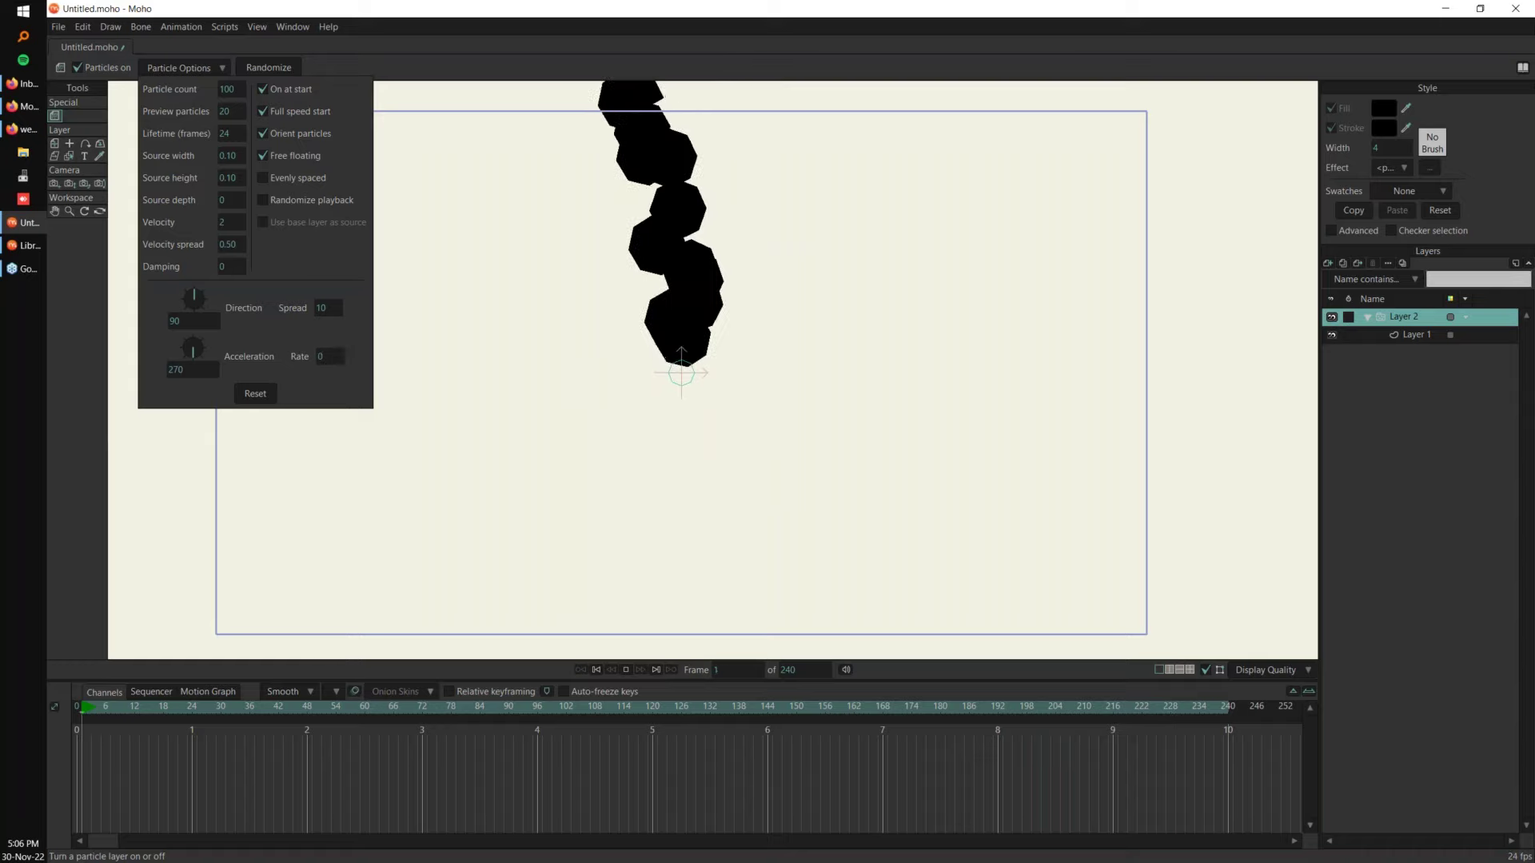
left_click_drag(342, 310, 334, 311)
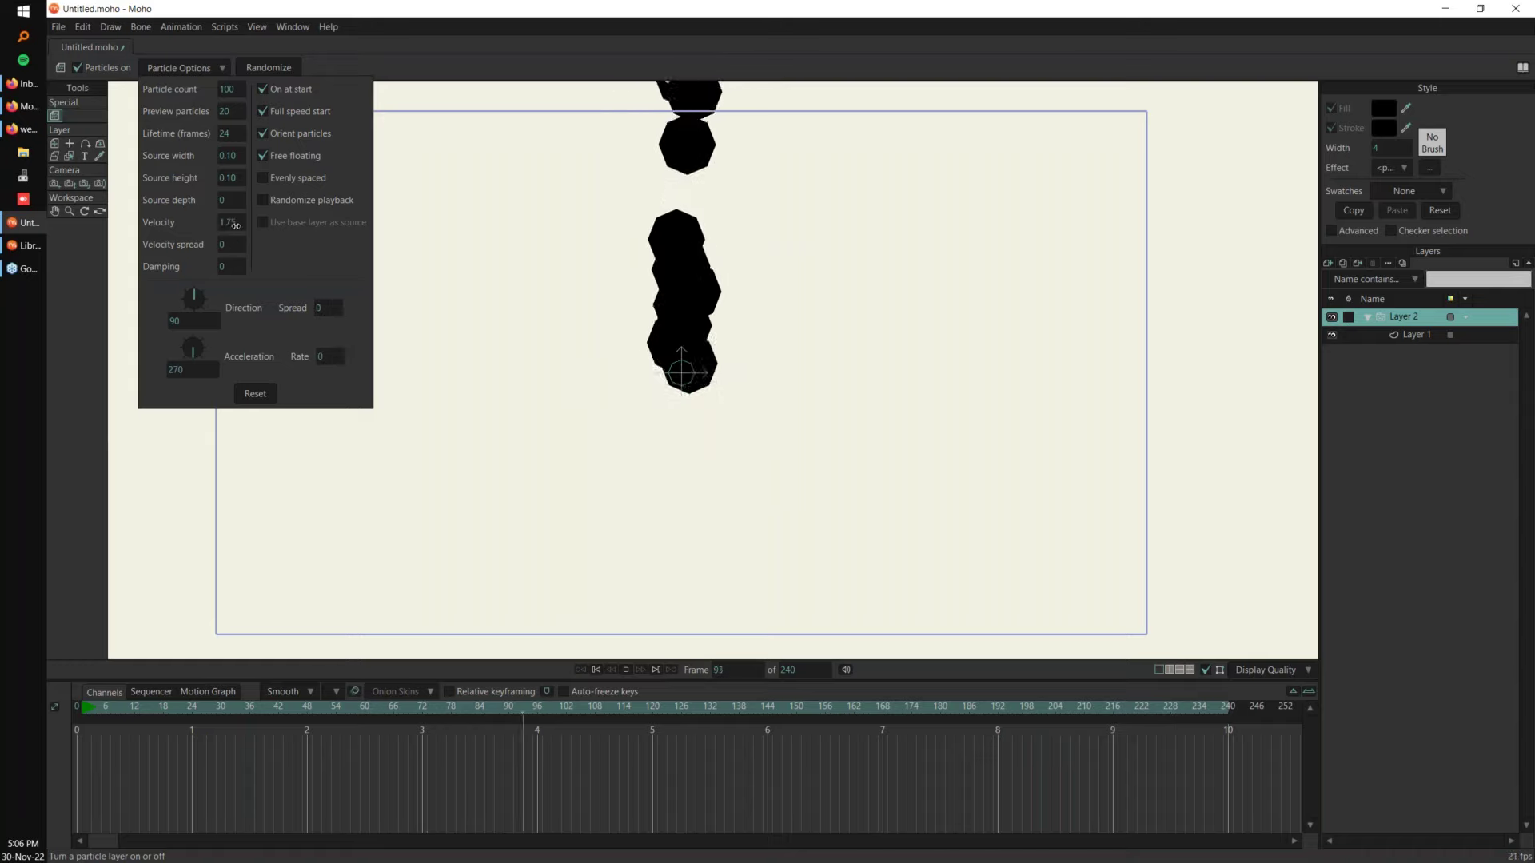
left_click_drag(233, 225, 220, 225)
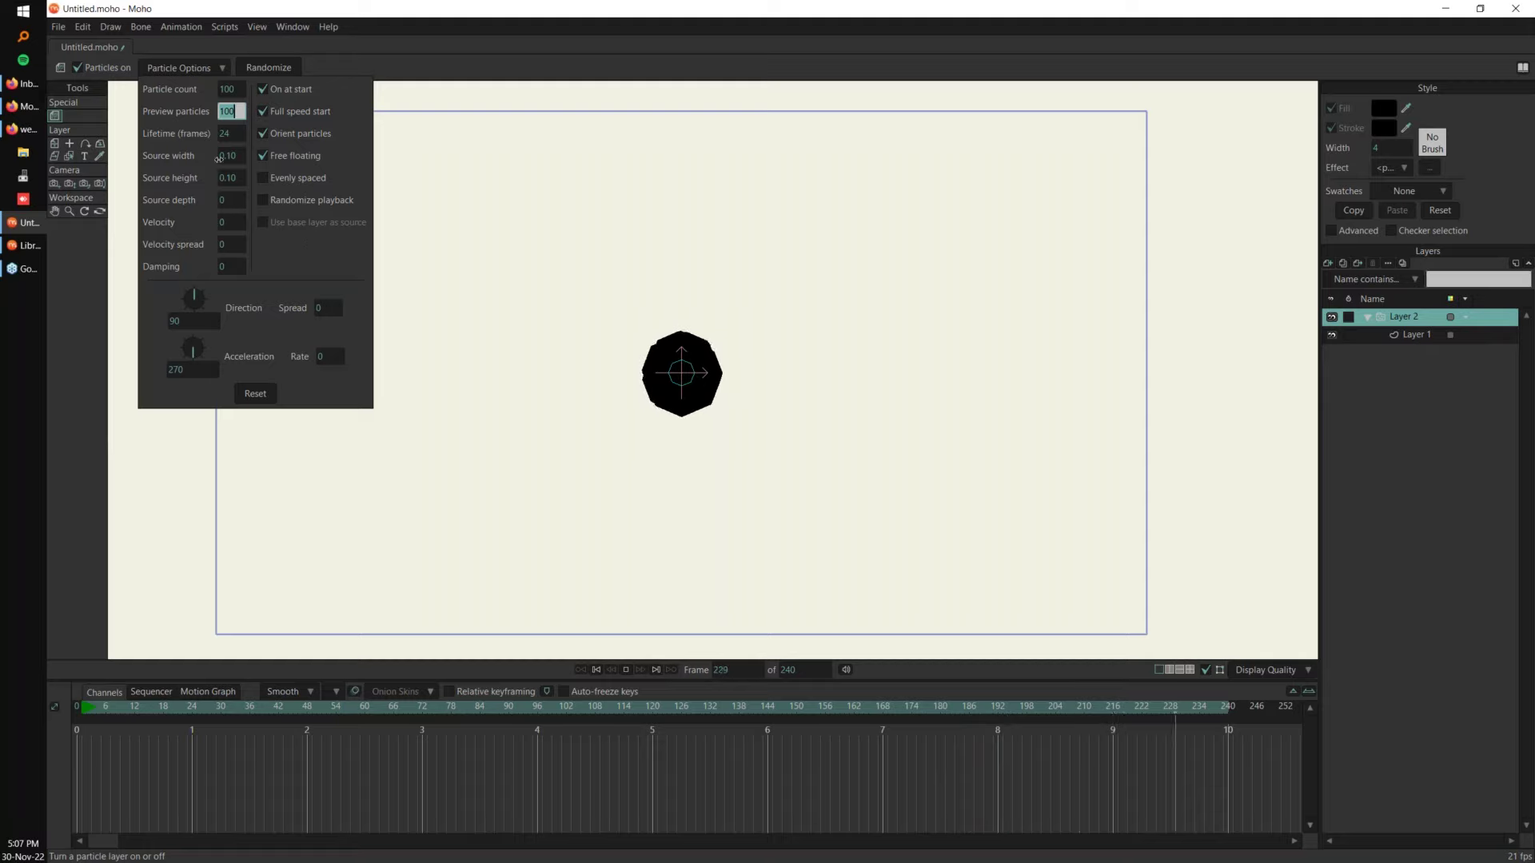
Step: Try a larger particle source with a width of 2.10, a height of 1.60 and a depth of 2.75
scroll(232, 158, "up", 12)
scroll(233, 158, "down", 5)
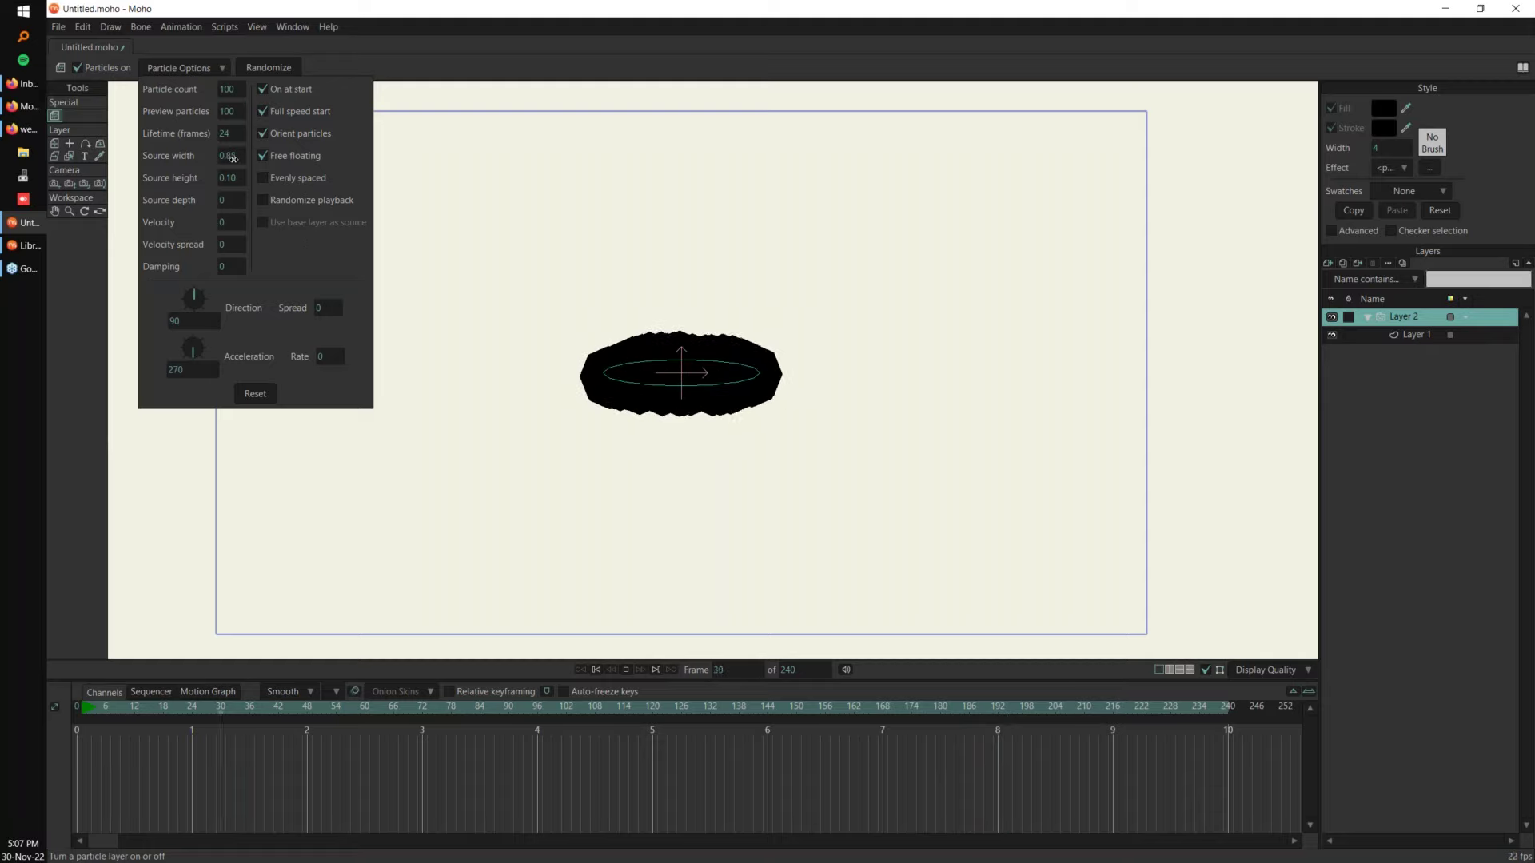
scroll(234, 158, "up", 20)
scroll(232, 157, "up", 3)
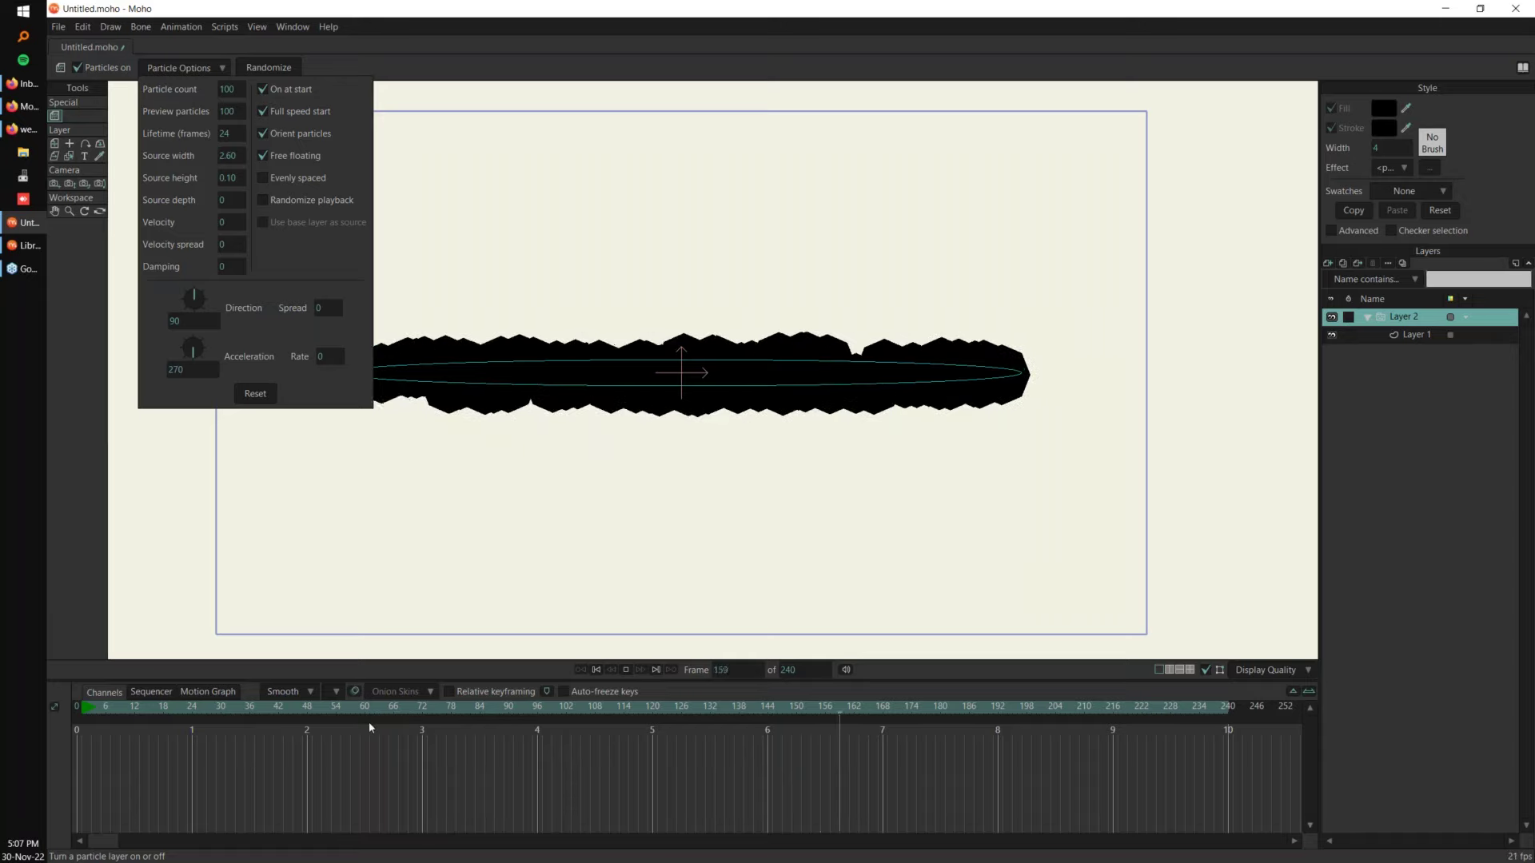
scroll(231, 157, "down", 5)
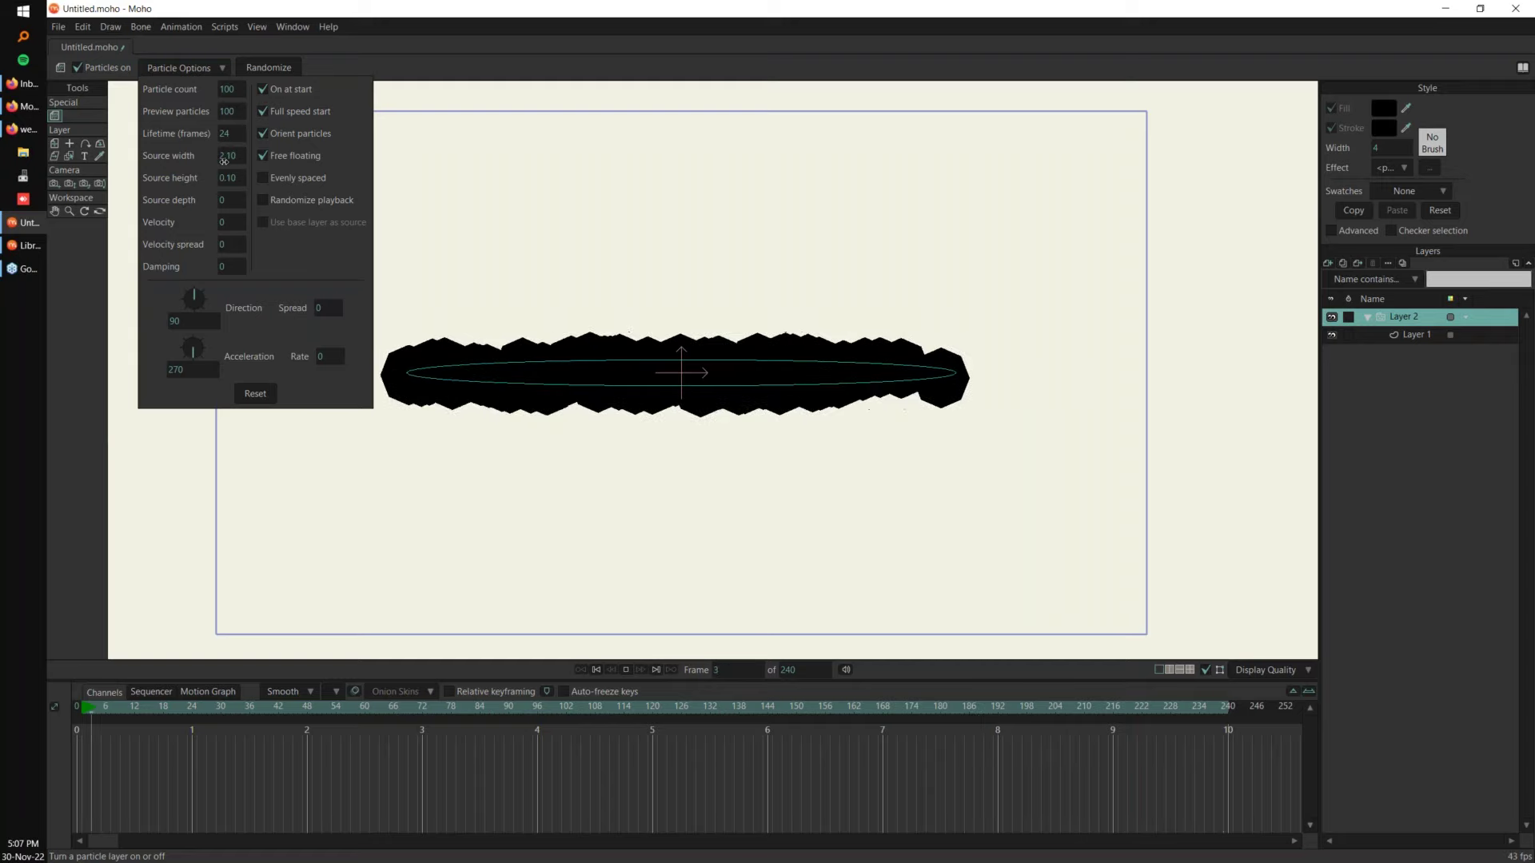
scroll(234, 179, "up", 12)
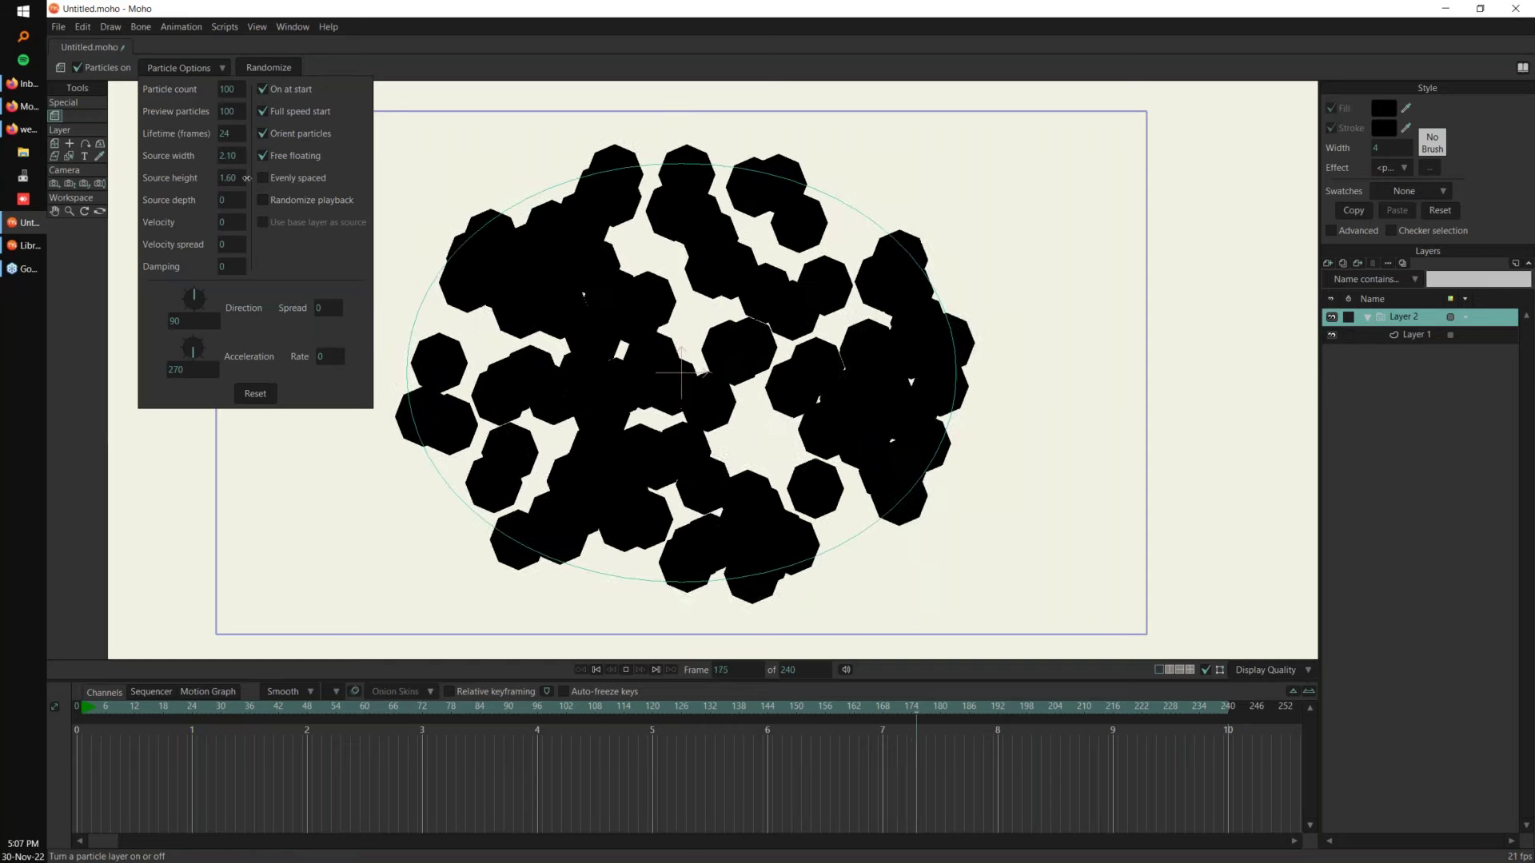
left_click_drag(235, 199, 279, 199)
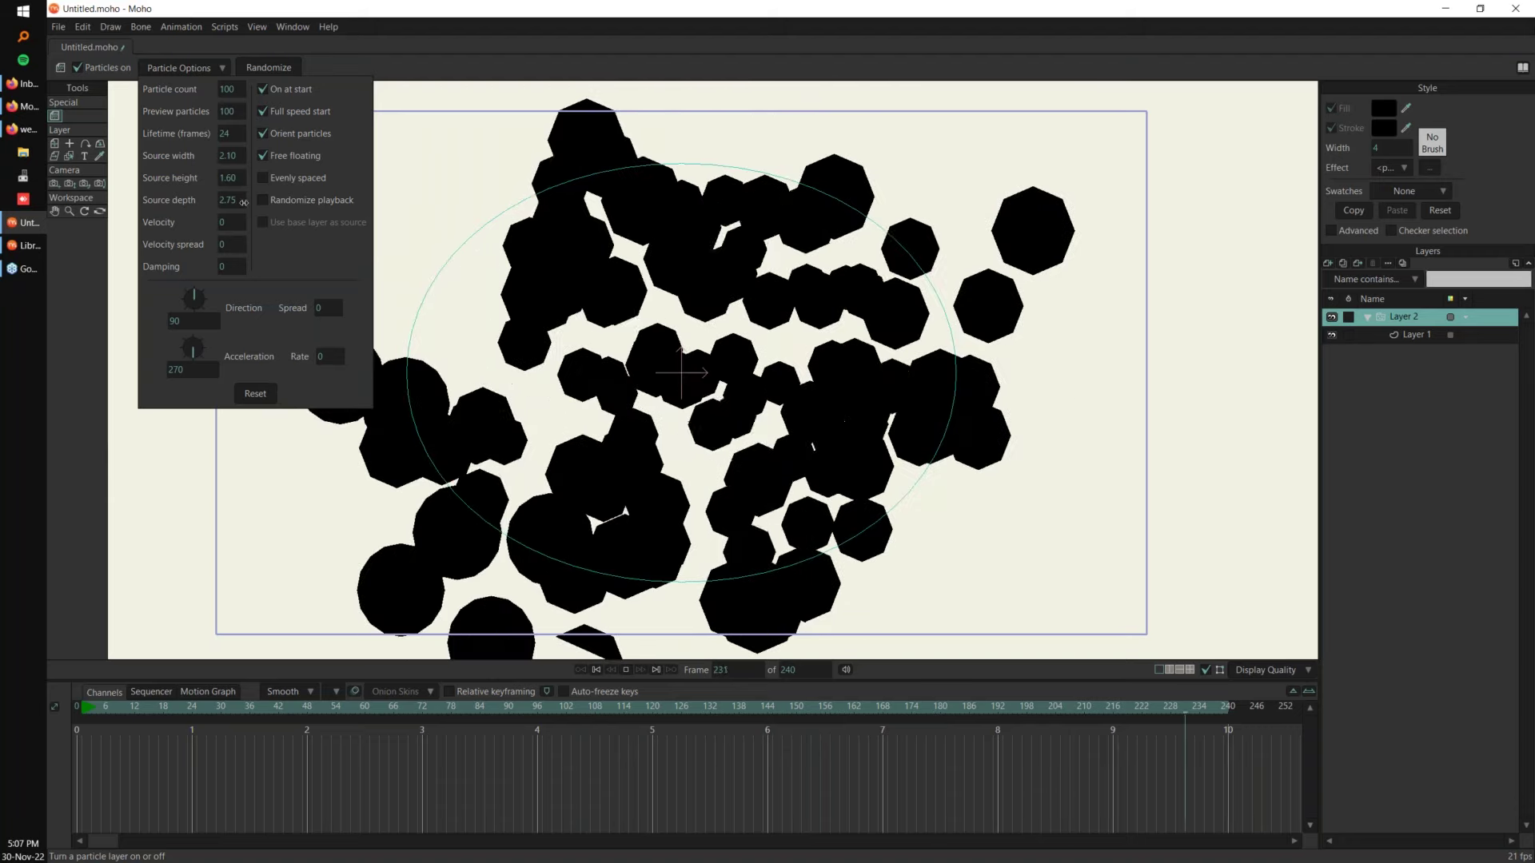
Step: Set the particle source depth to 0 and both its width and height to 0.85
left_click_drag(241, 202, 236, 160)
scroll(236, 159, "down", 4)
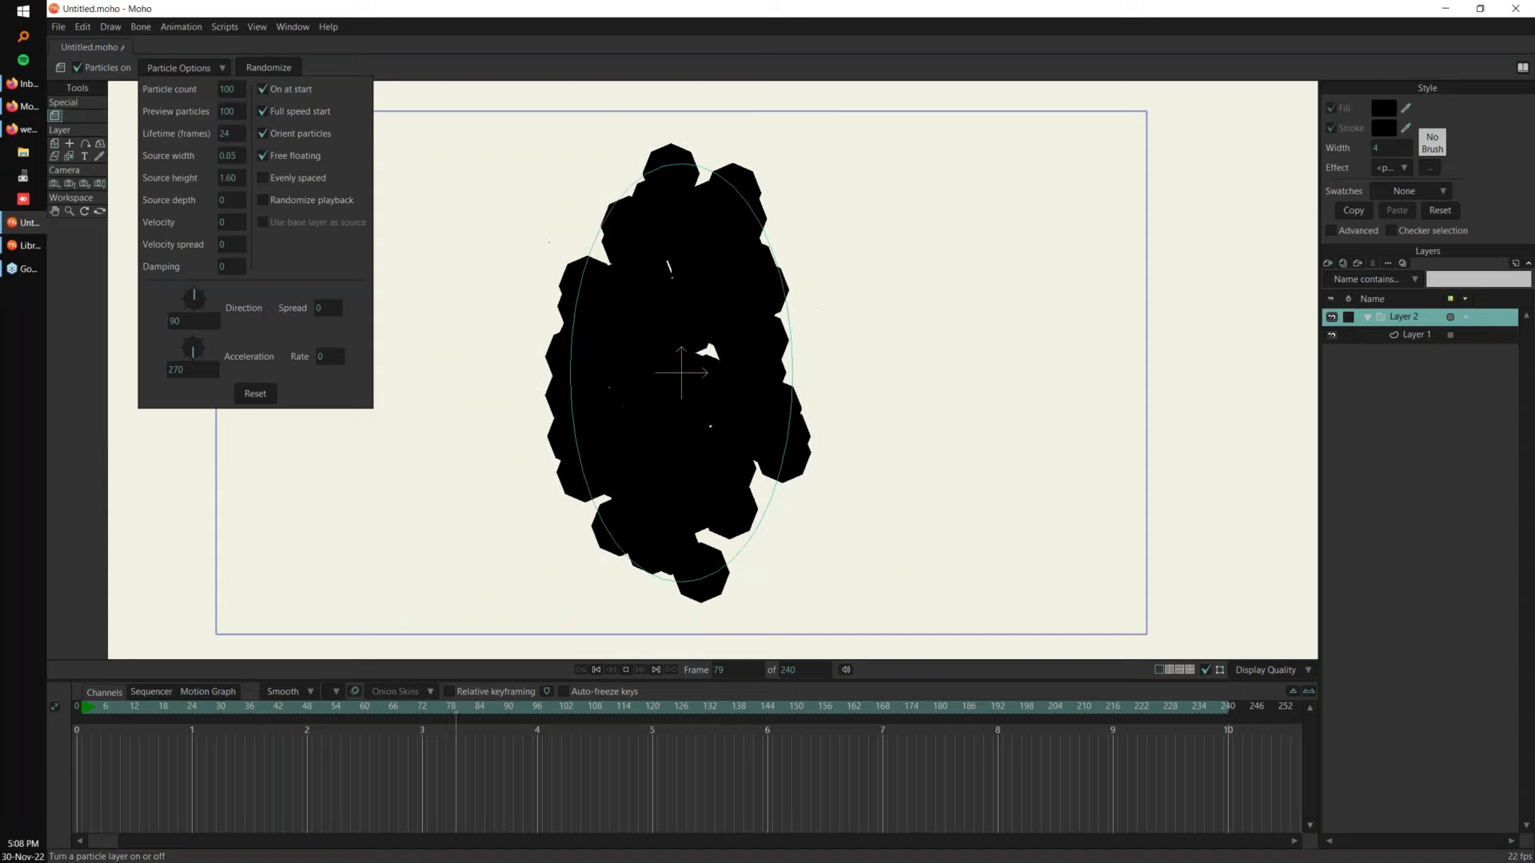
scroll(236, 180, "down", 5)
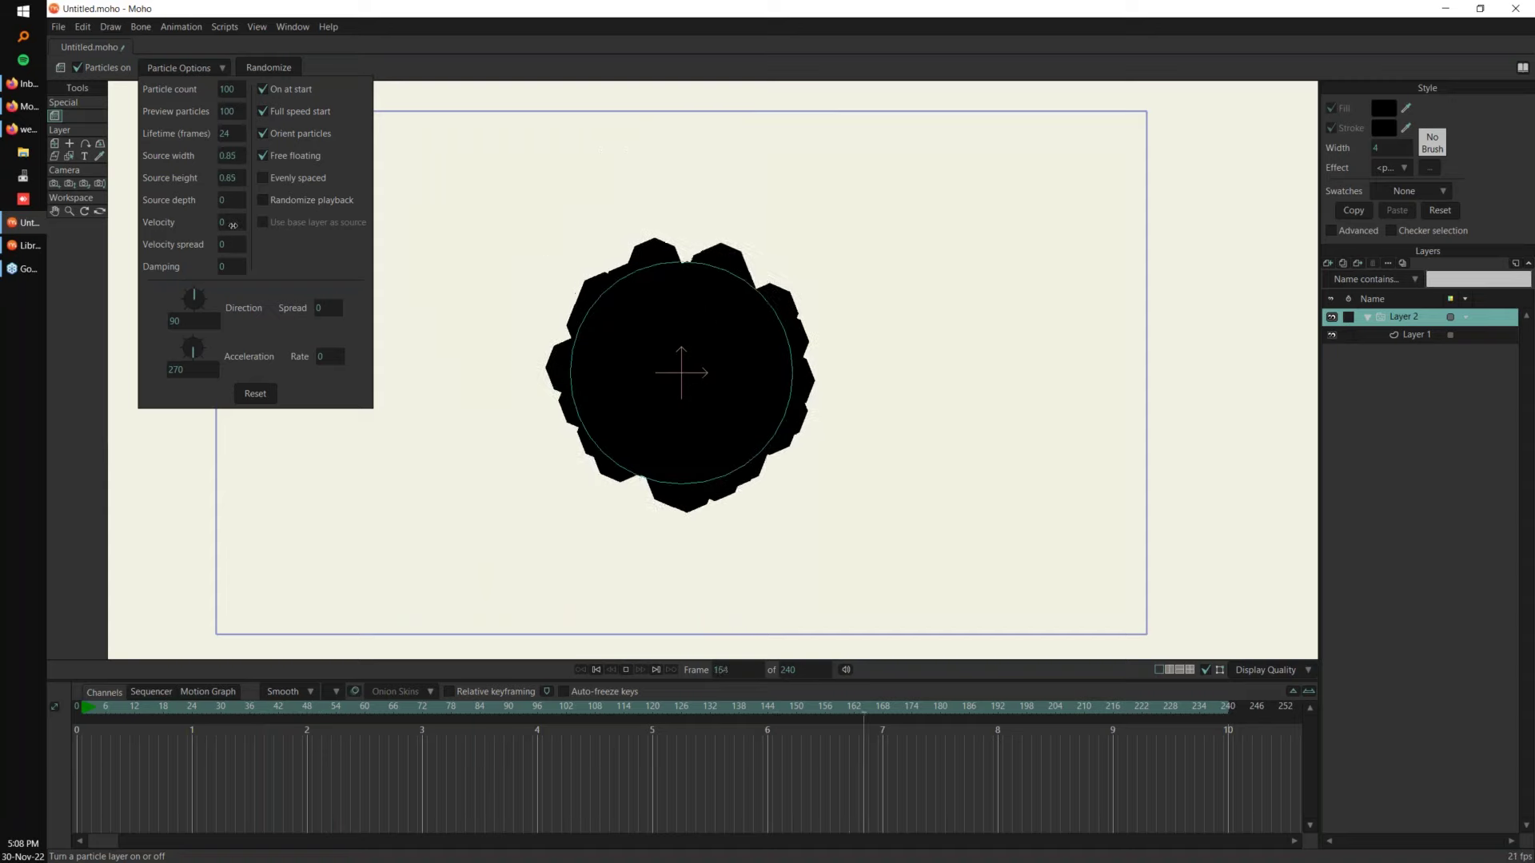
Step: Set the particle velocity to 1.25 and turn the emission direction to about 24 degrees
scroll(231, 224, "up", 4)
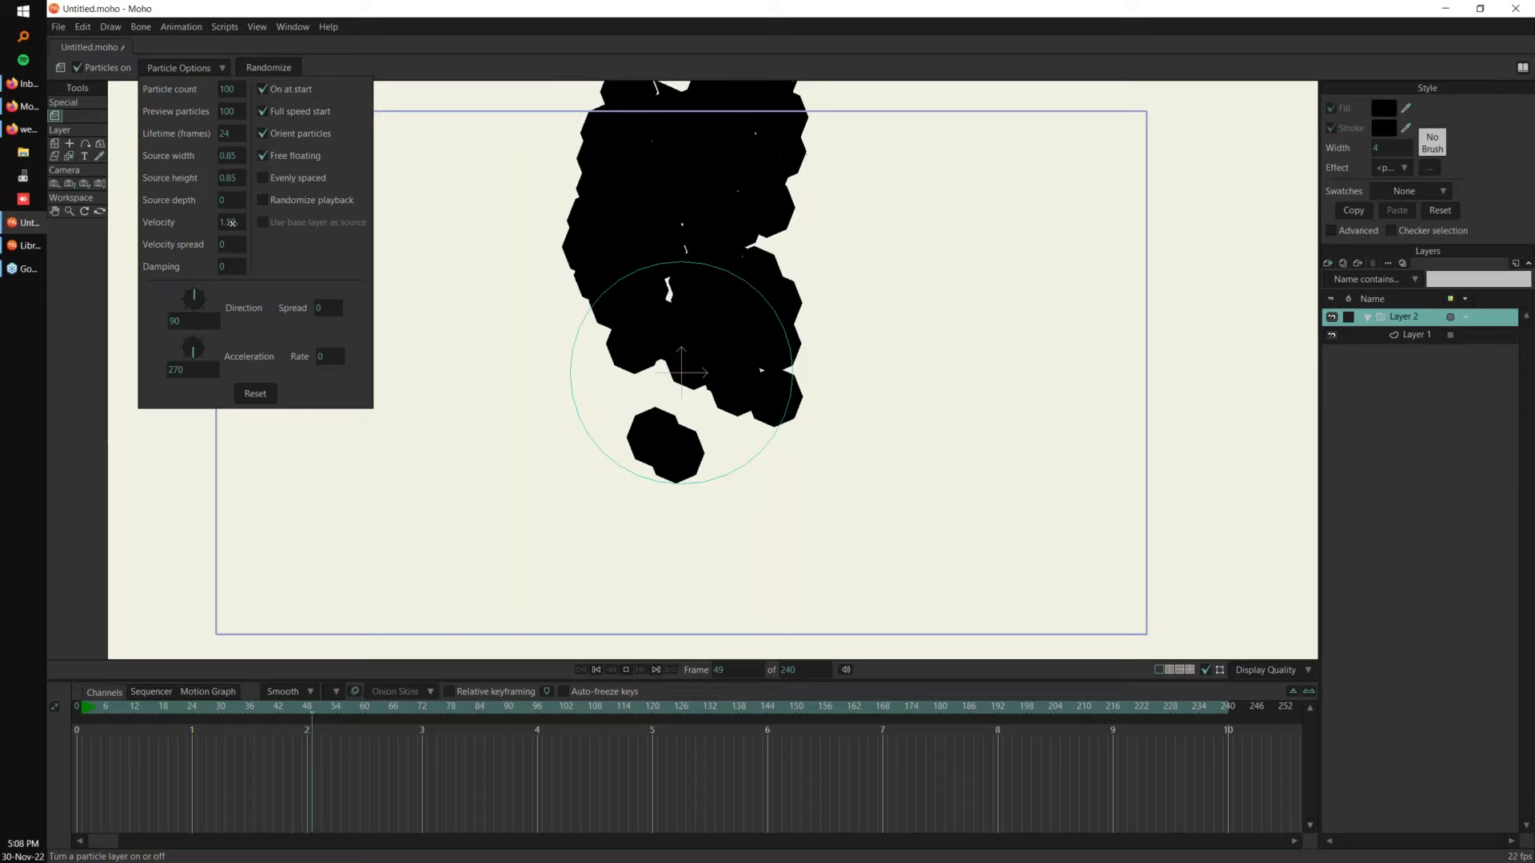
scroll(232, 224, "down", 2)
scroll(233, 224, "up", 3)
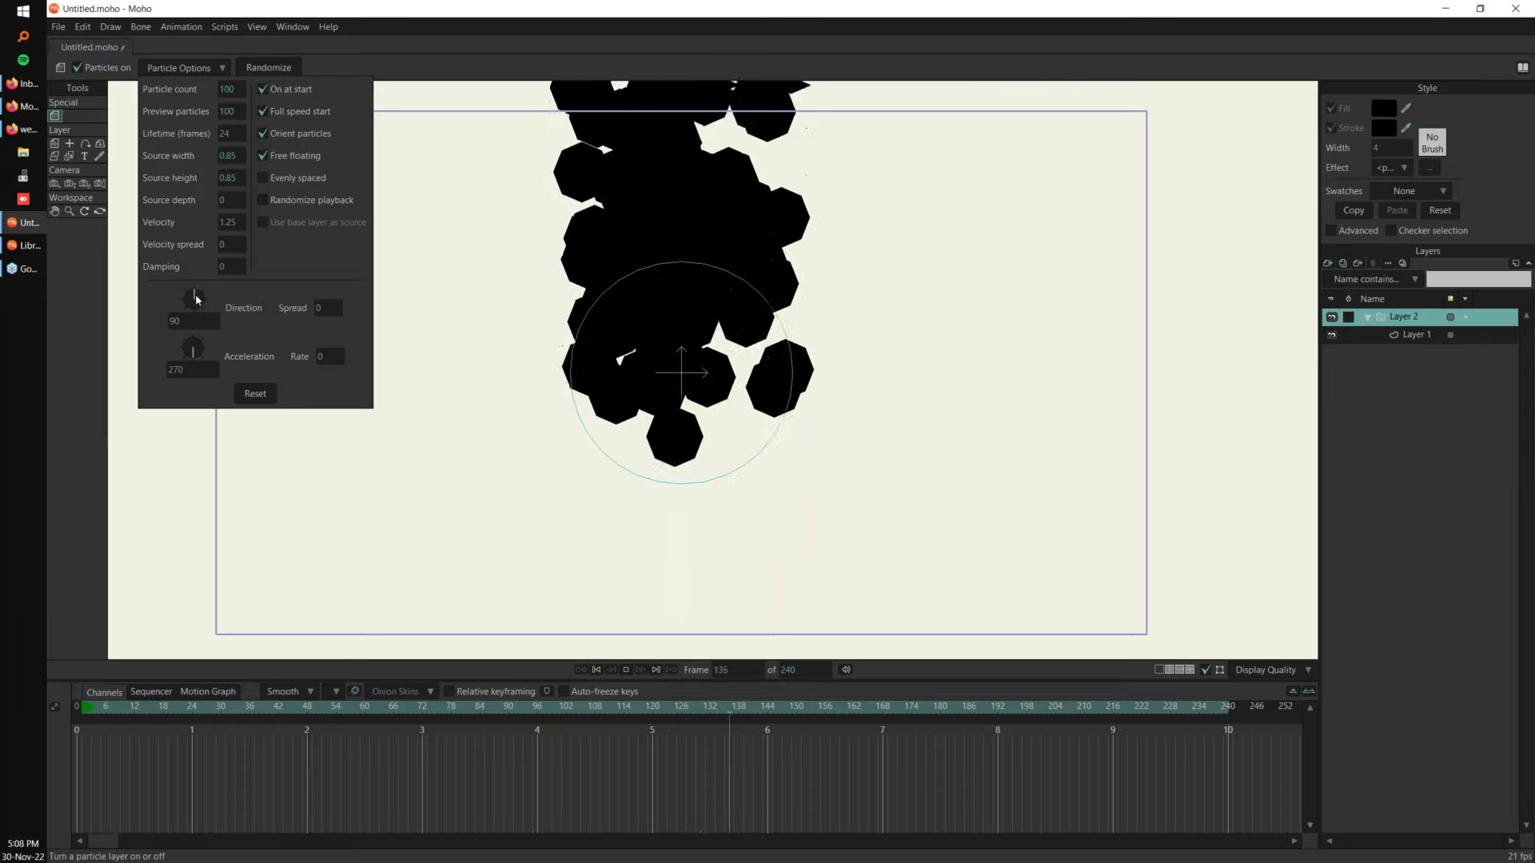
left_click_drag(193, 301, 199, 290)
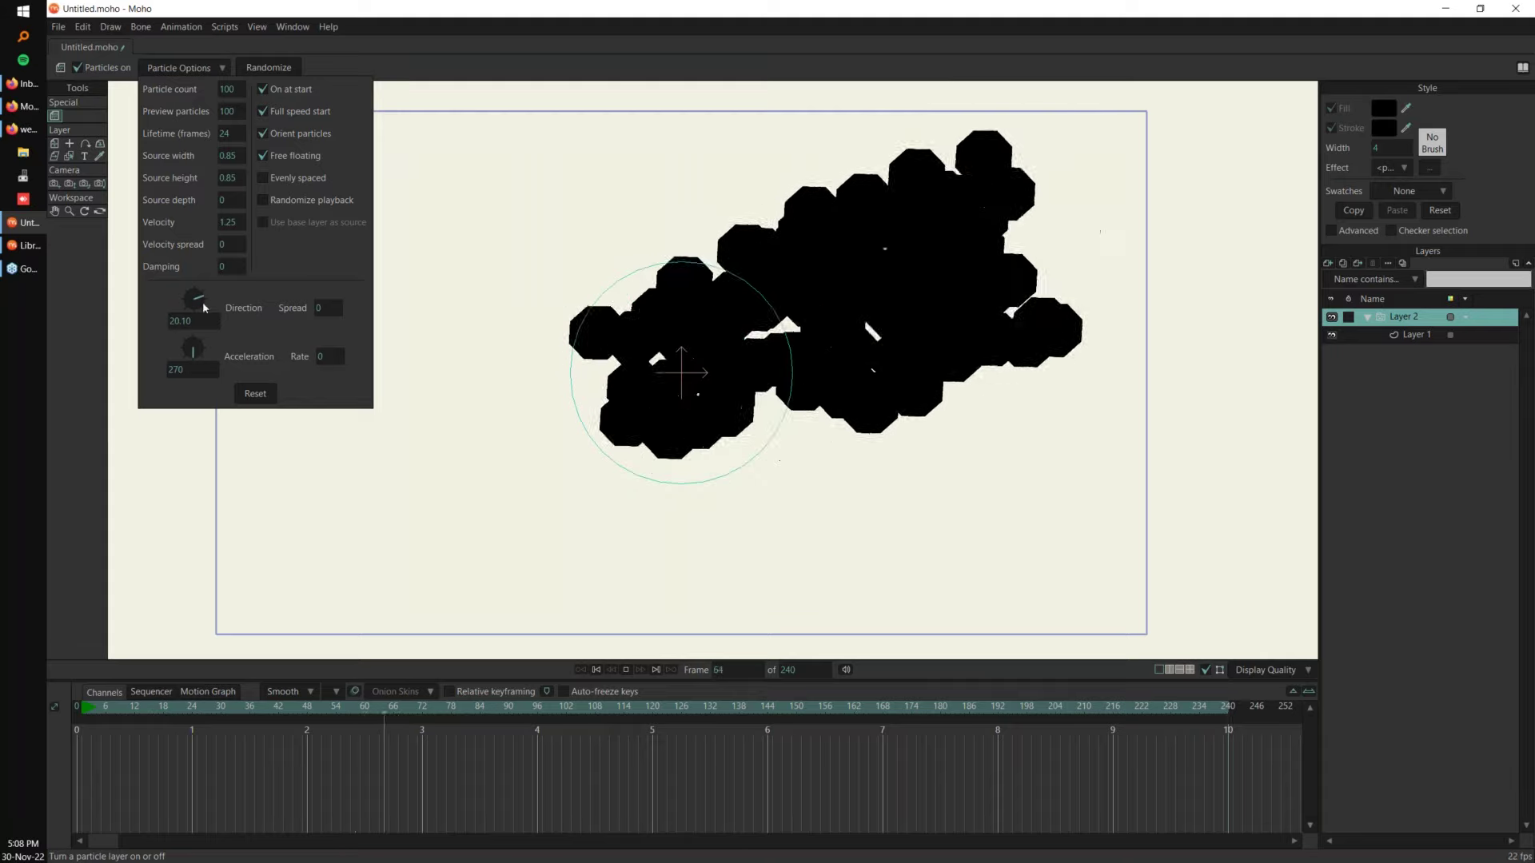
left_click_drag(199, 302, 200, 302)
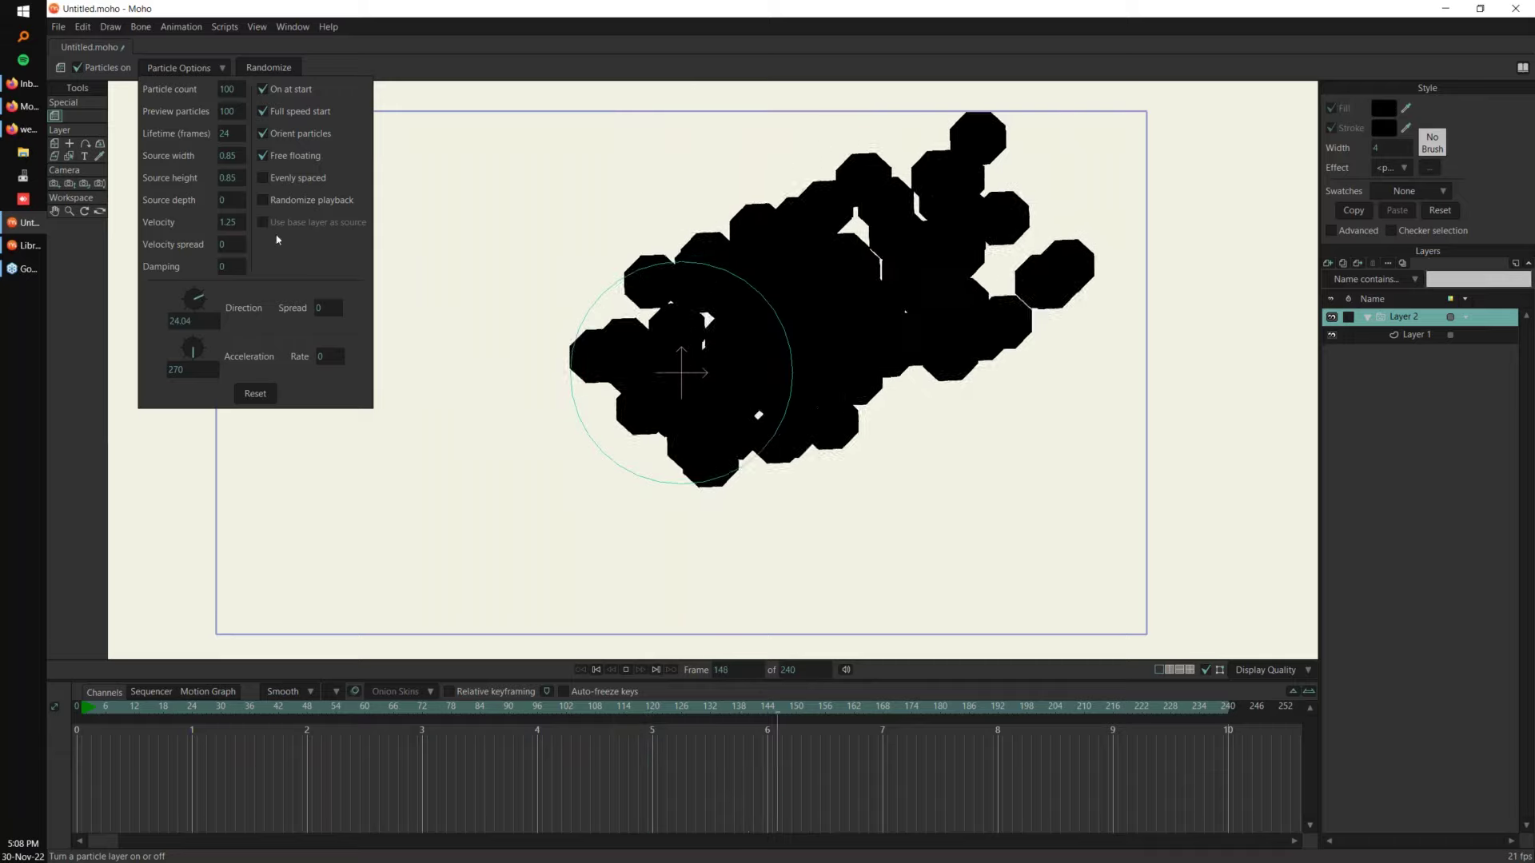
Step: Try a velocity spread and a direction spread of 1.75, and return both to 0
left_click_drag(237, 244, 231, 245)
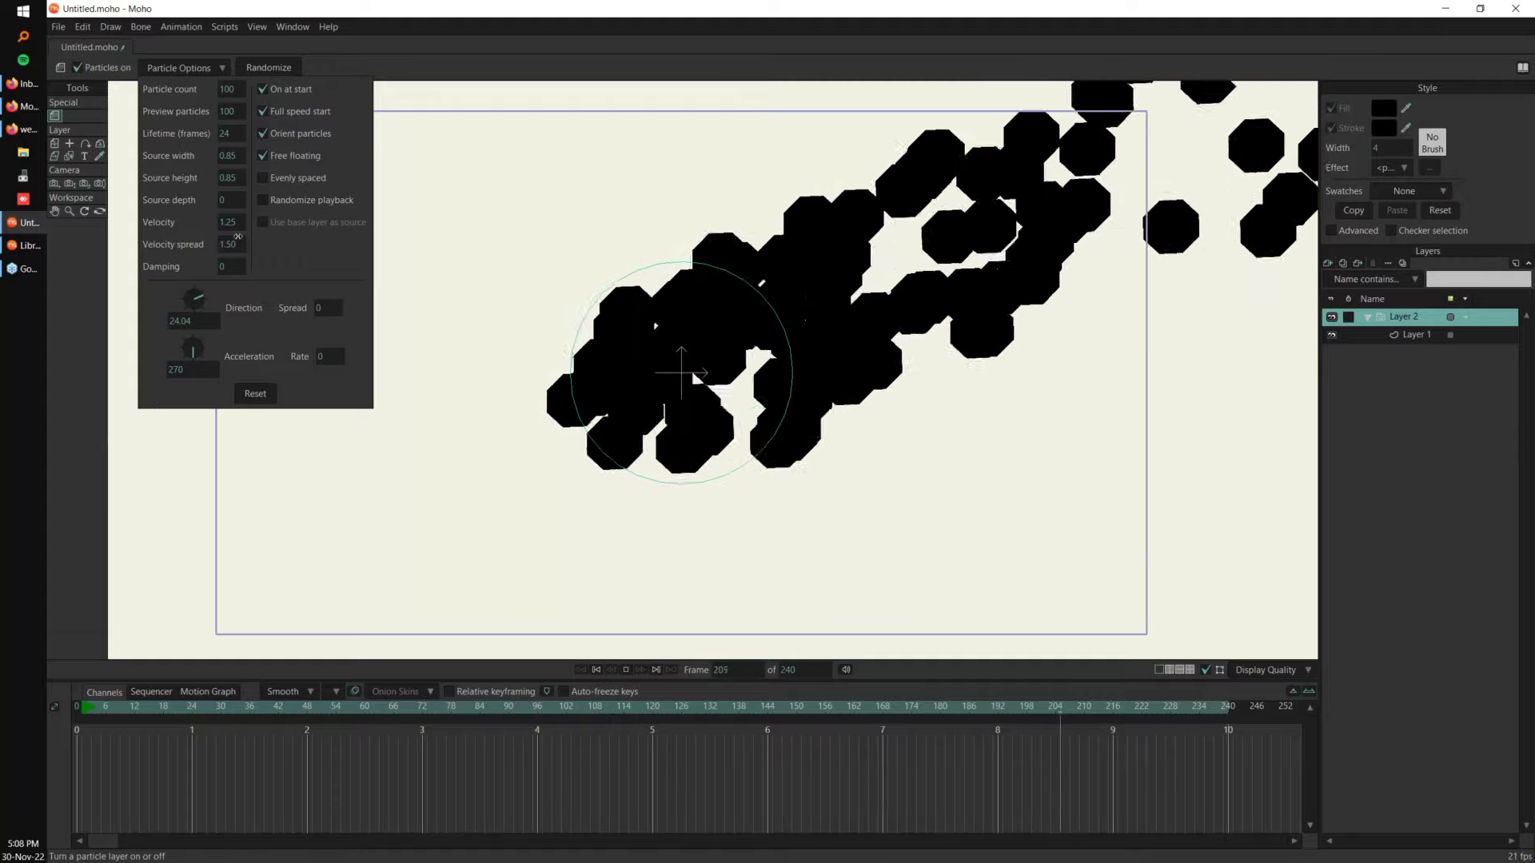
left_click_drag(329, 310, 335, 309)
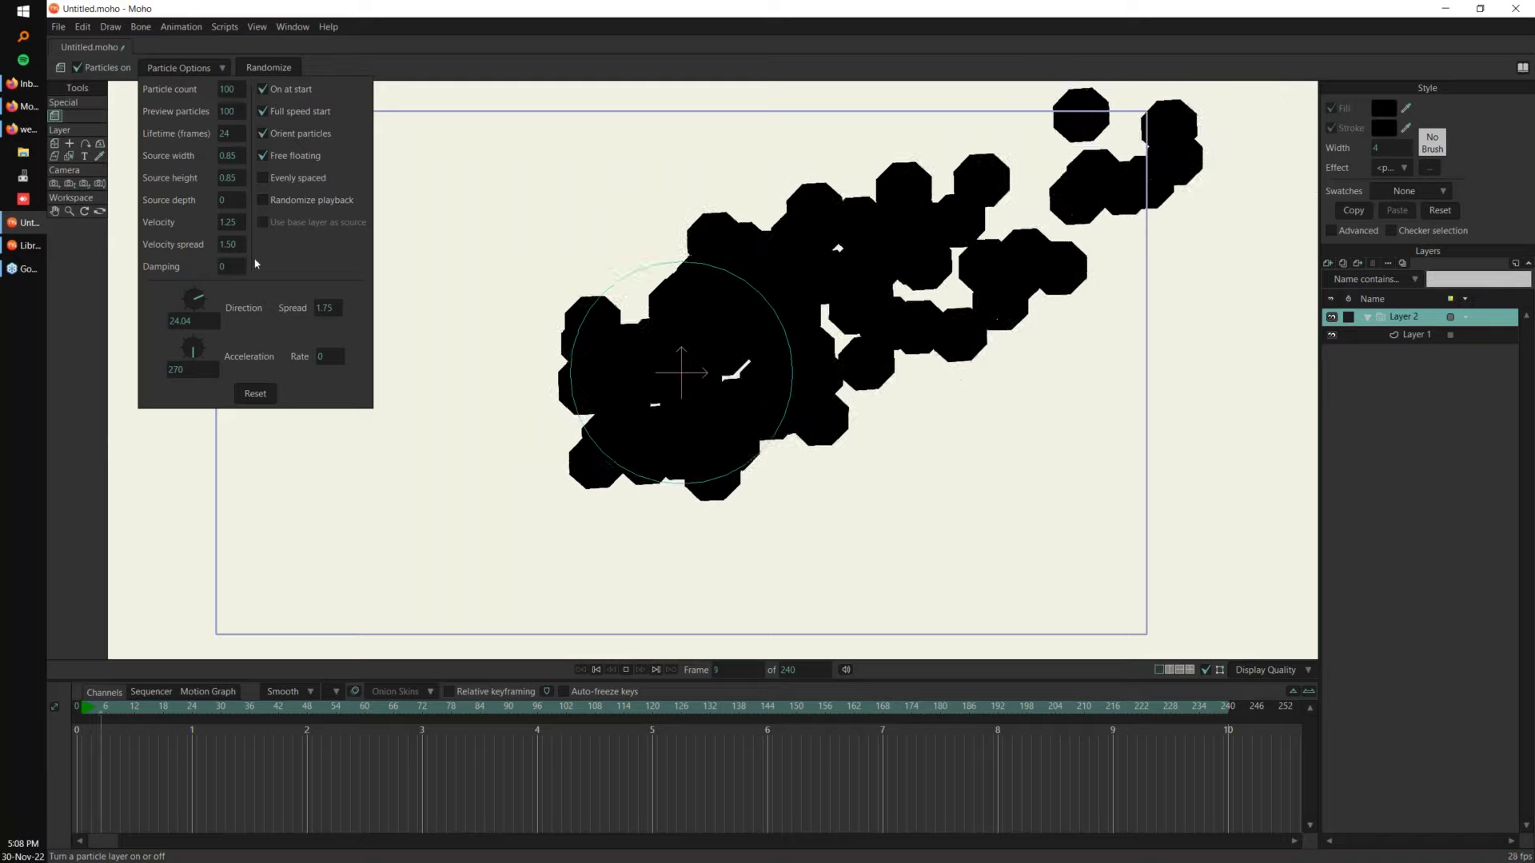
left_click_drag(238, 249, 243, 250)
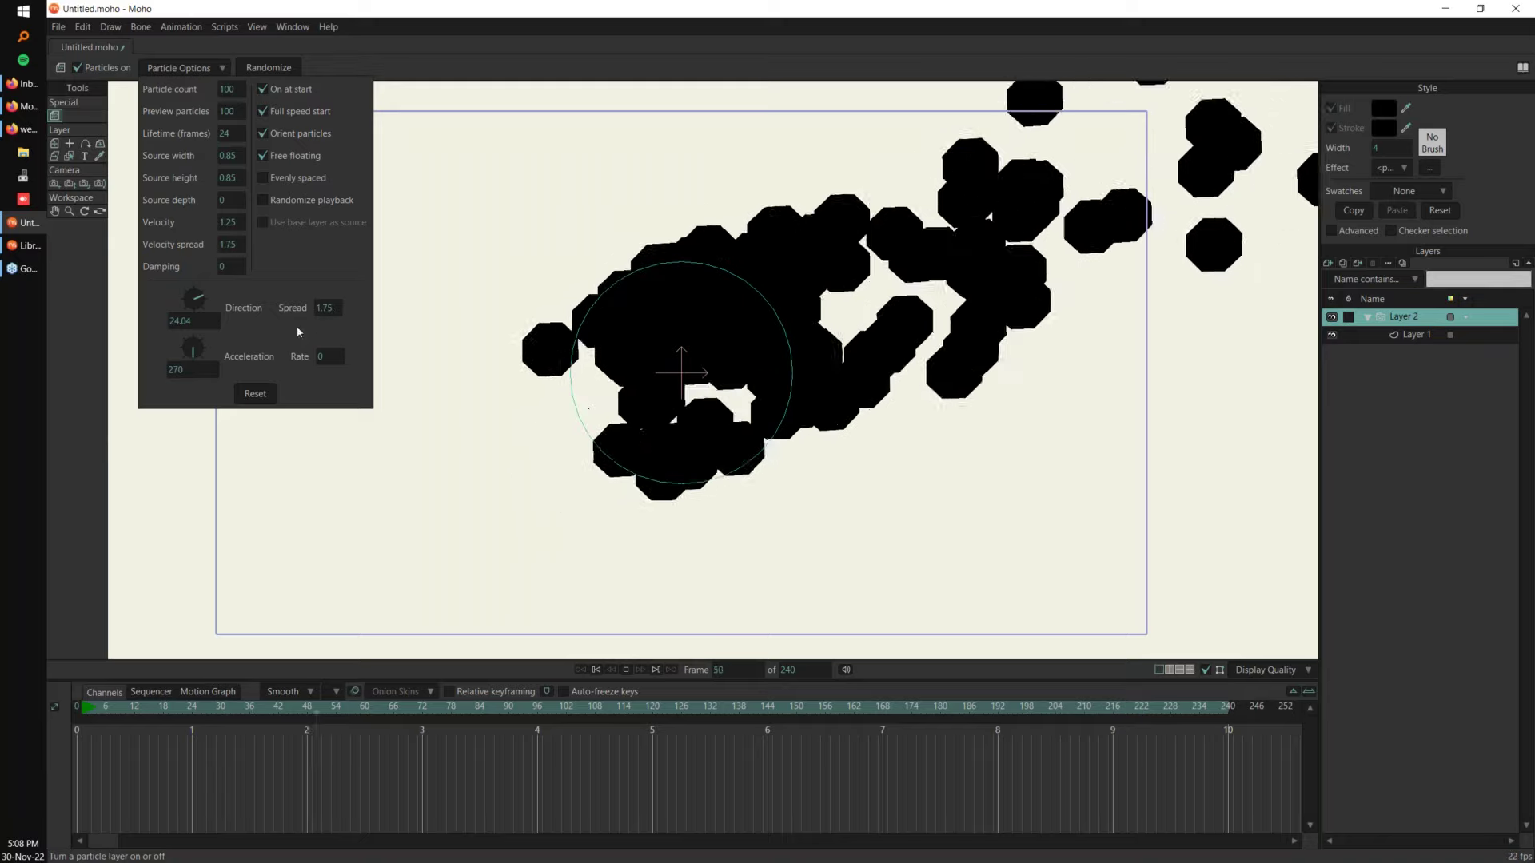
left_click_drag(326, 308, 297, 308)
left_click_drag(234, 246, 209, 246)
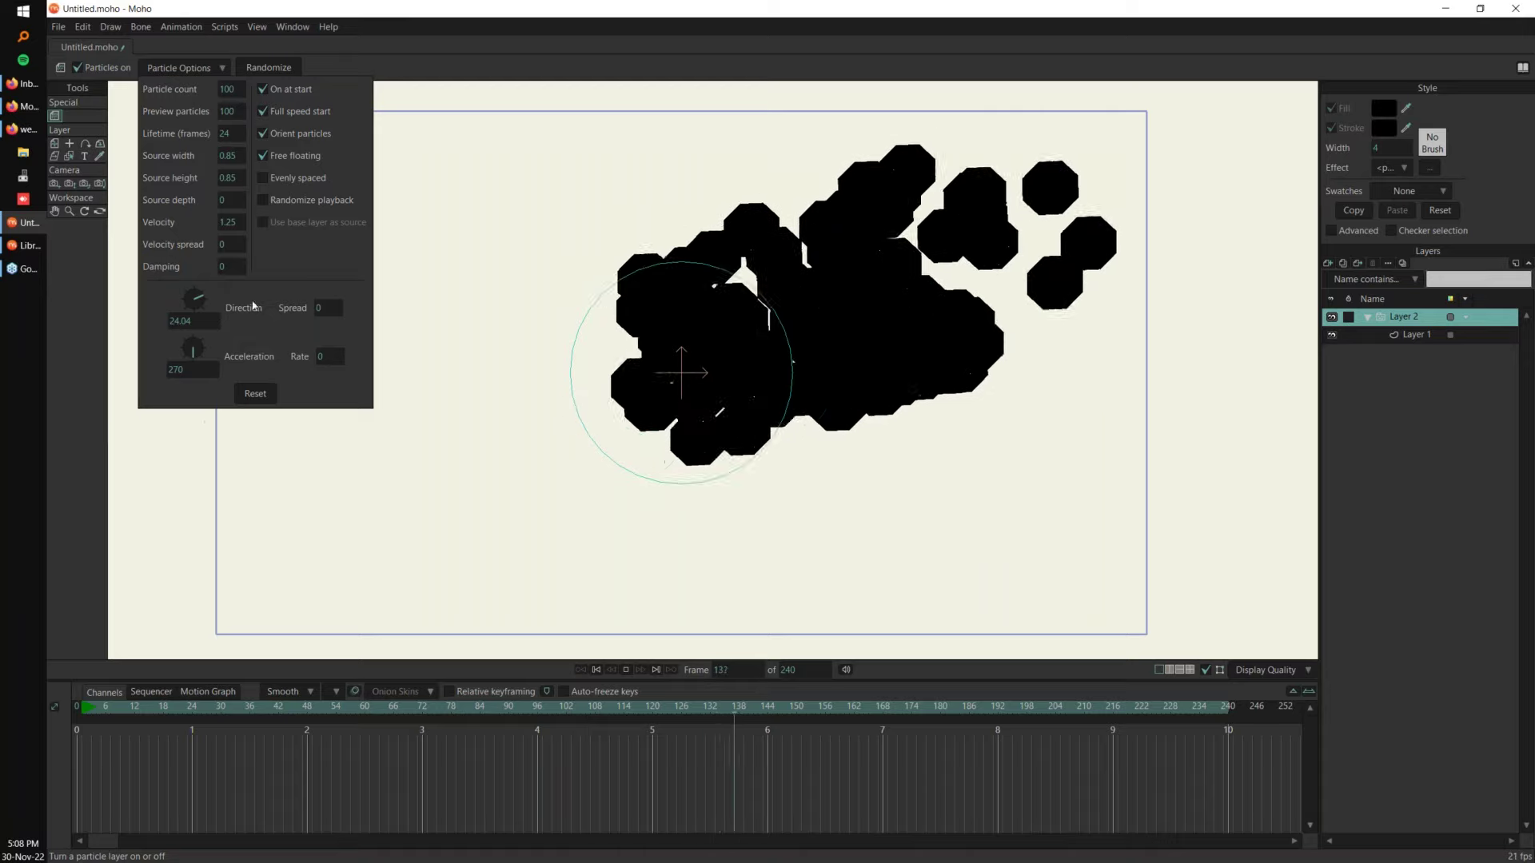
Step: Test stronger damping on the particles, up to 5.25, and settle on a damping of 1.25
scroll(231, 267, "up", 6)
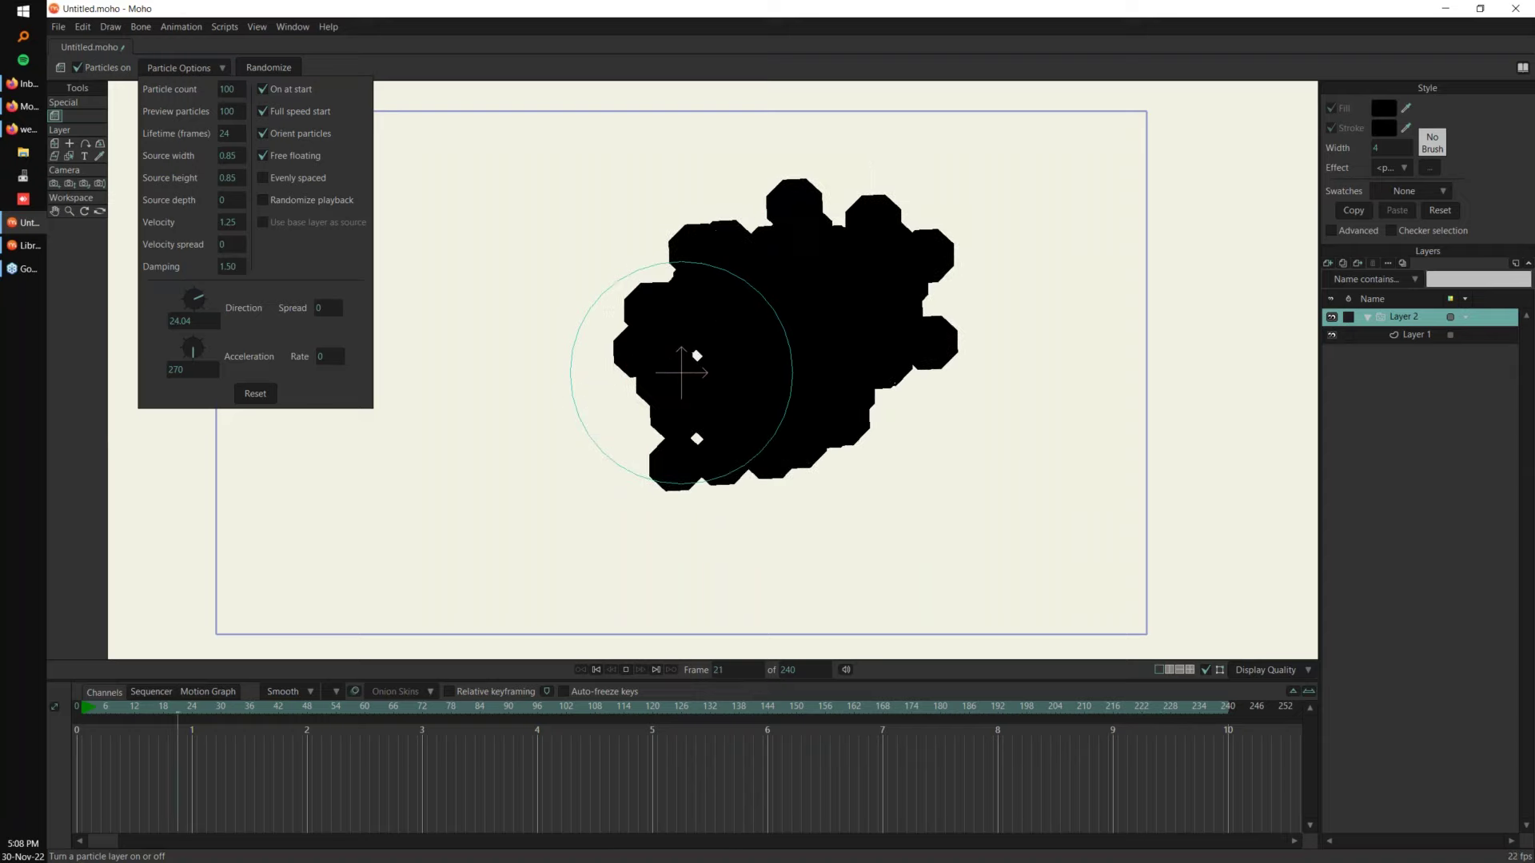
scroll(241, 265, "up", 4)
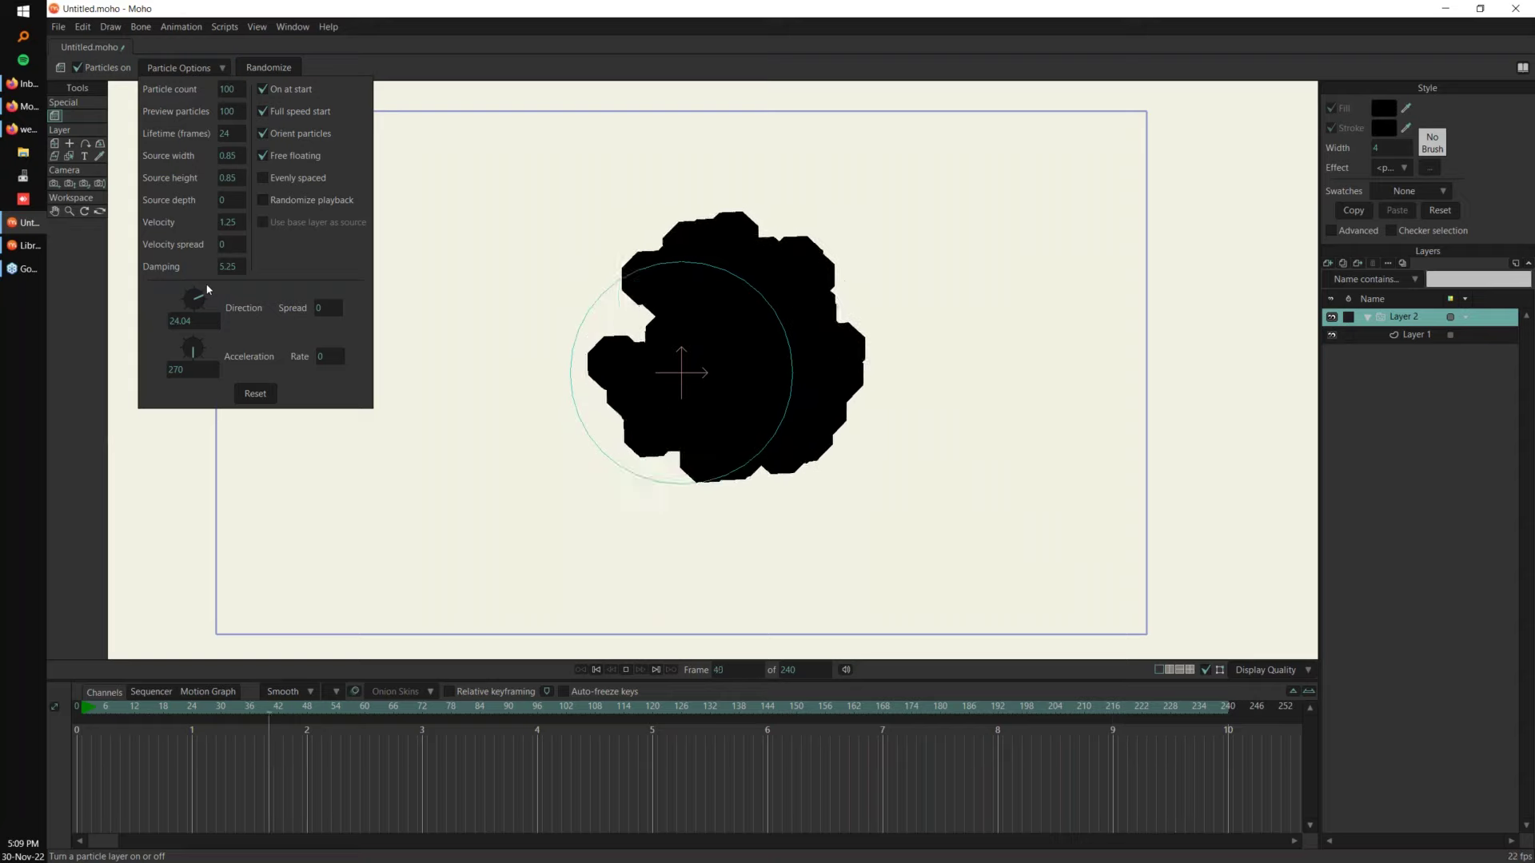
scroll(233, 267, "down", 13)
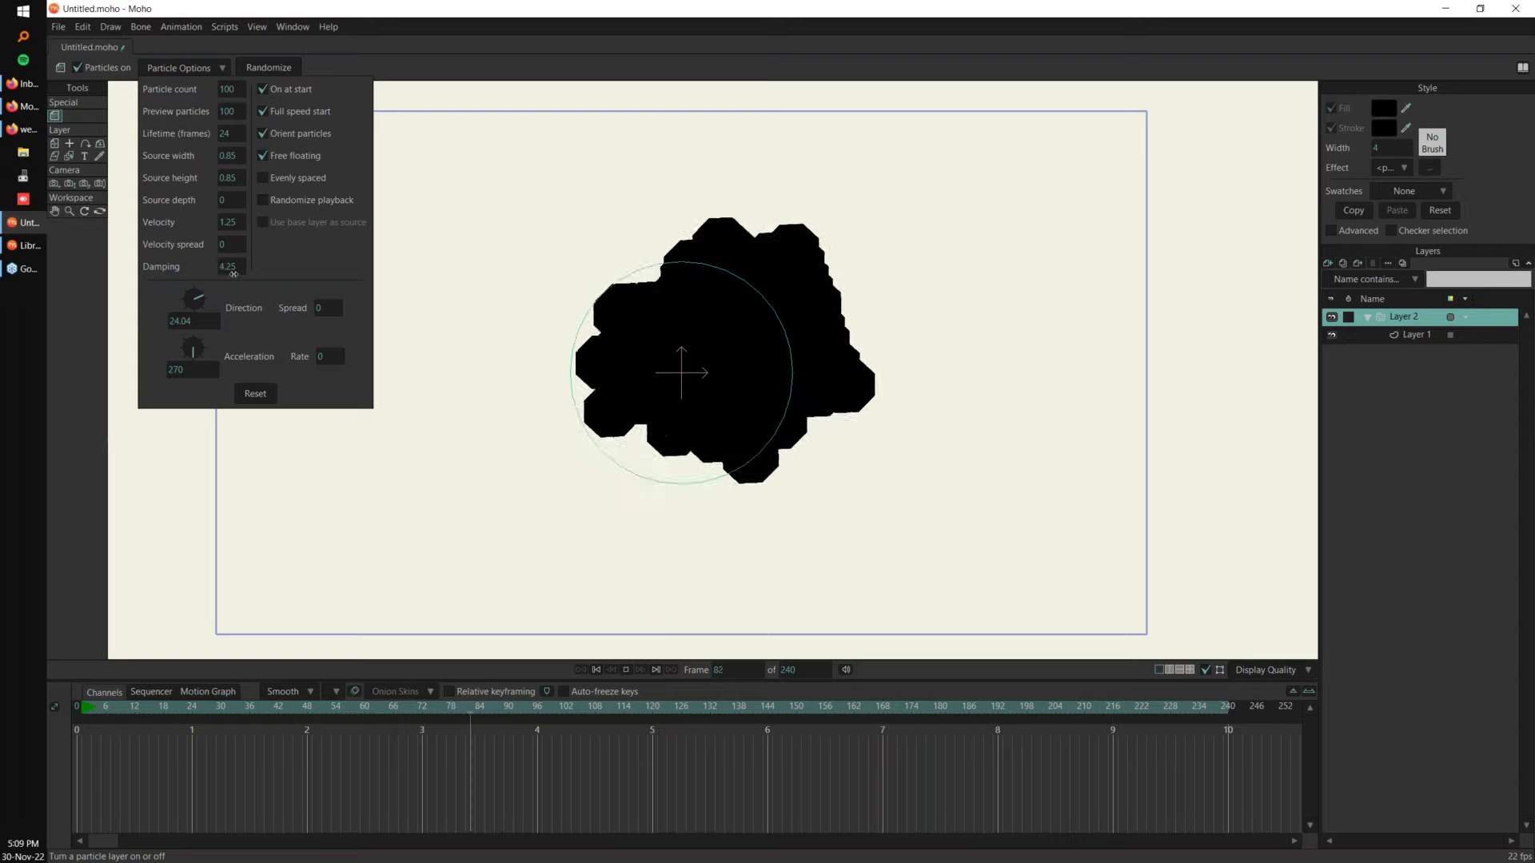
scroll(234, 265, "down", 3)
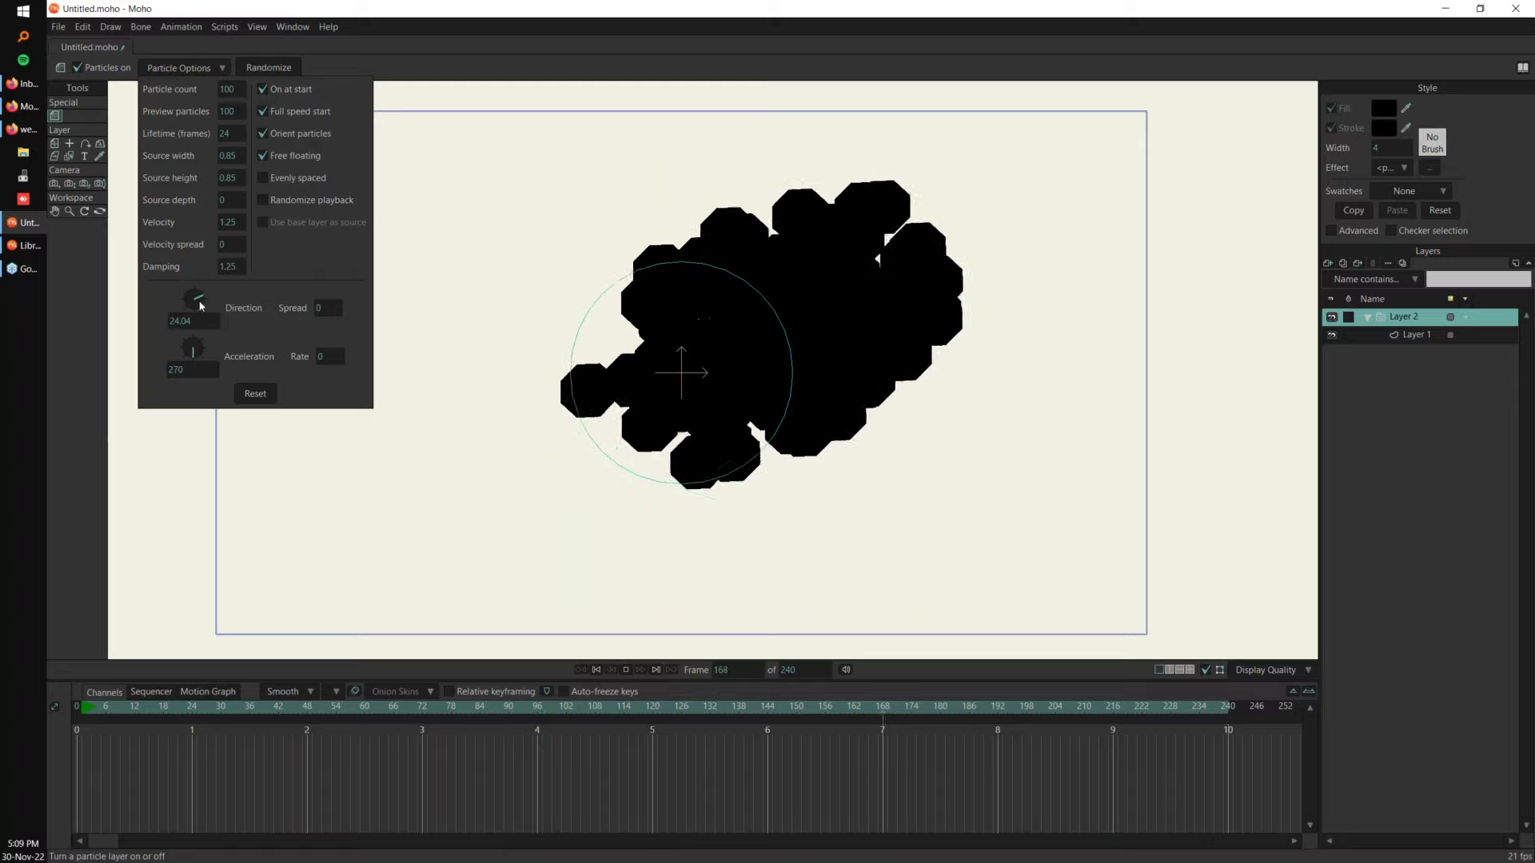
Step: Set the particle acceleration rate to 2.75 and turn the acceleration angle to about 282 degrees
mouse_move(195, 351)
left_mouse_down()
mouse_move(211, 351)
mouse_move(196, 348)
left_mouse_up()
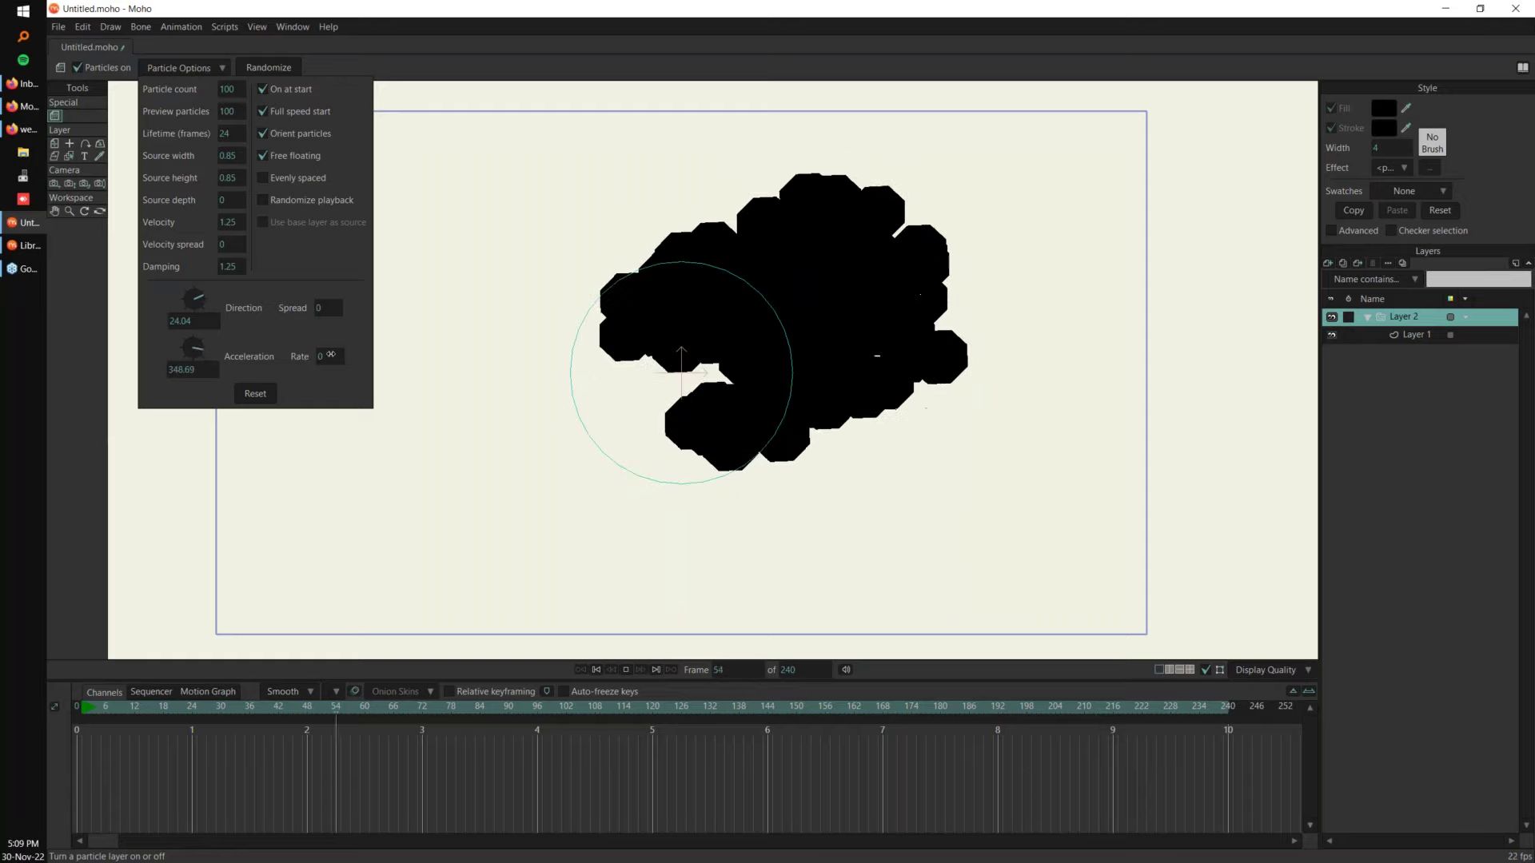
scroll(331, 356, "up", 20)
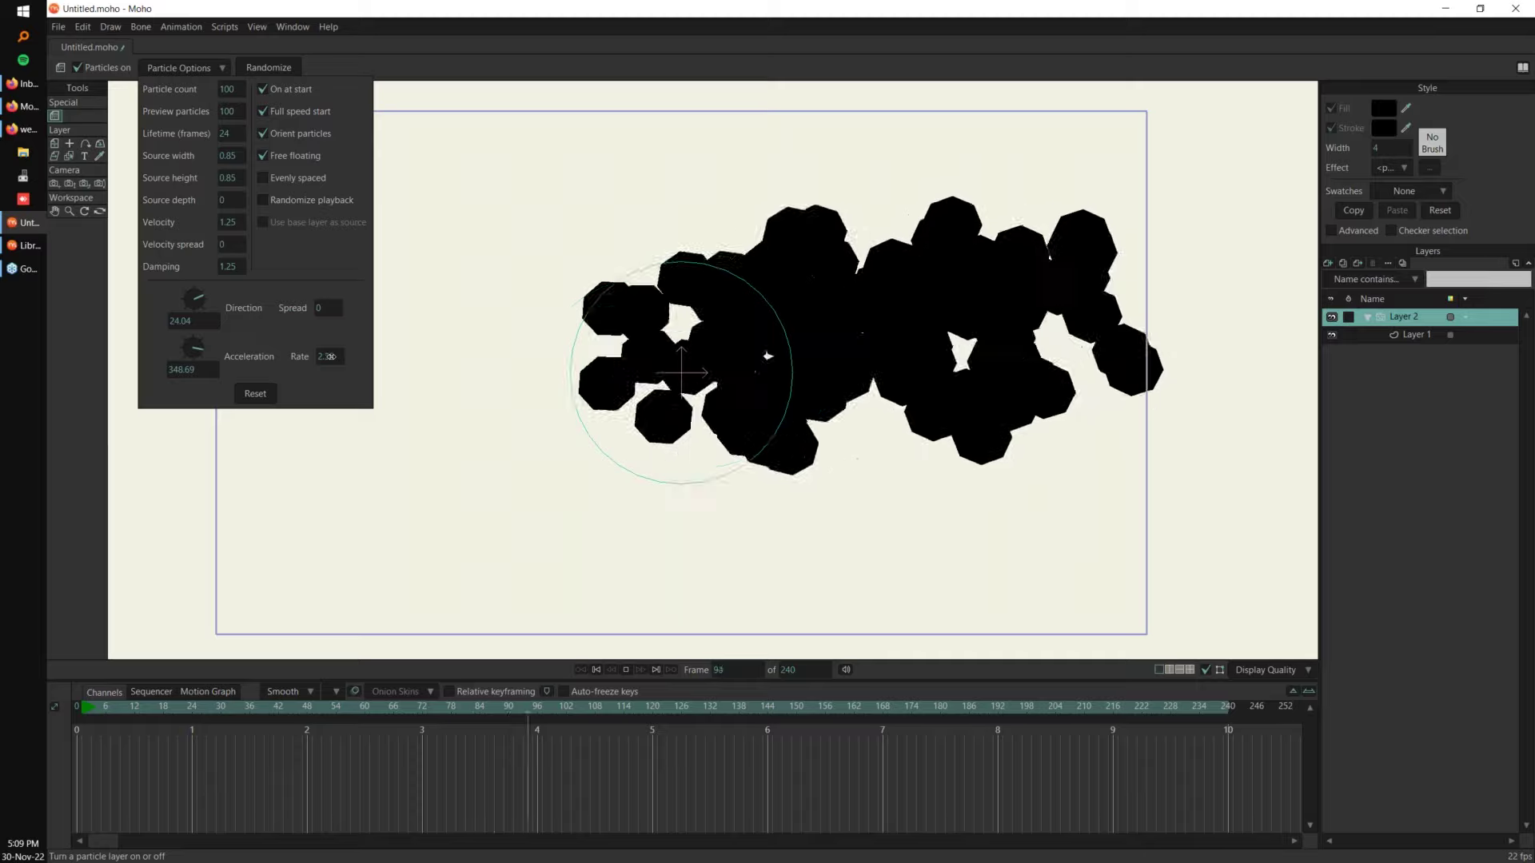
scroll(331, 356, "down", 3)
left_click_drag(196, 351, 201, 358)
scroll(329, 357, "up", 3)
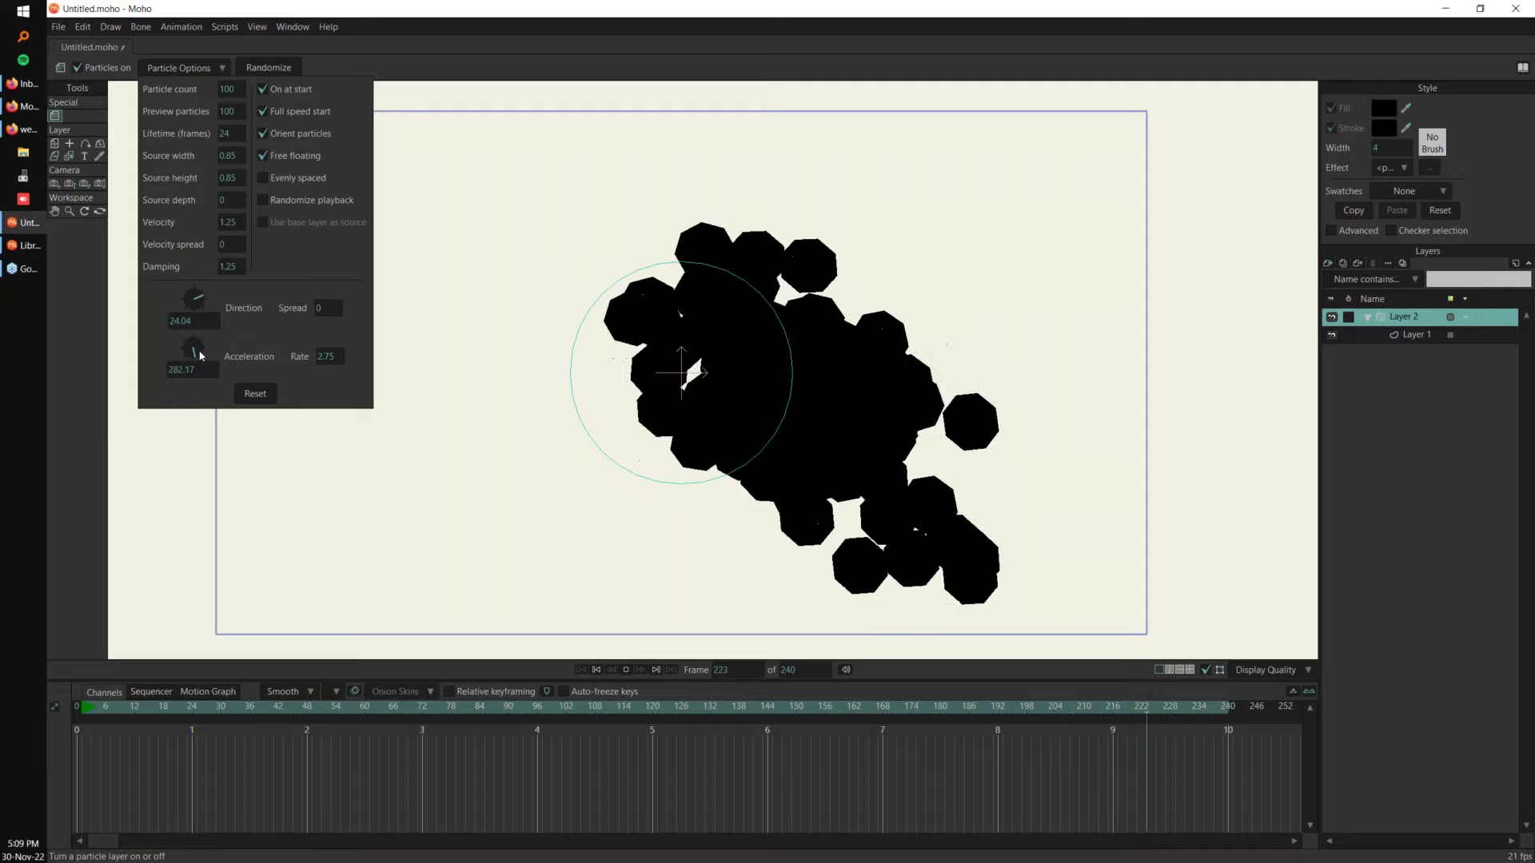
Step: Turn the emission direction to about 43 degrees and the acceleration angle to about 29 degrees
left_click_drag(200, 355, 204, 364)
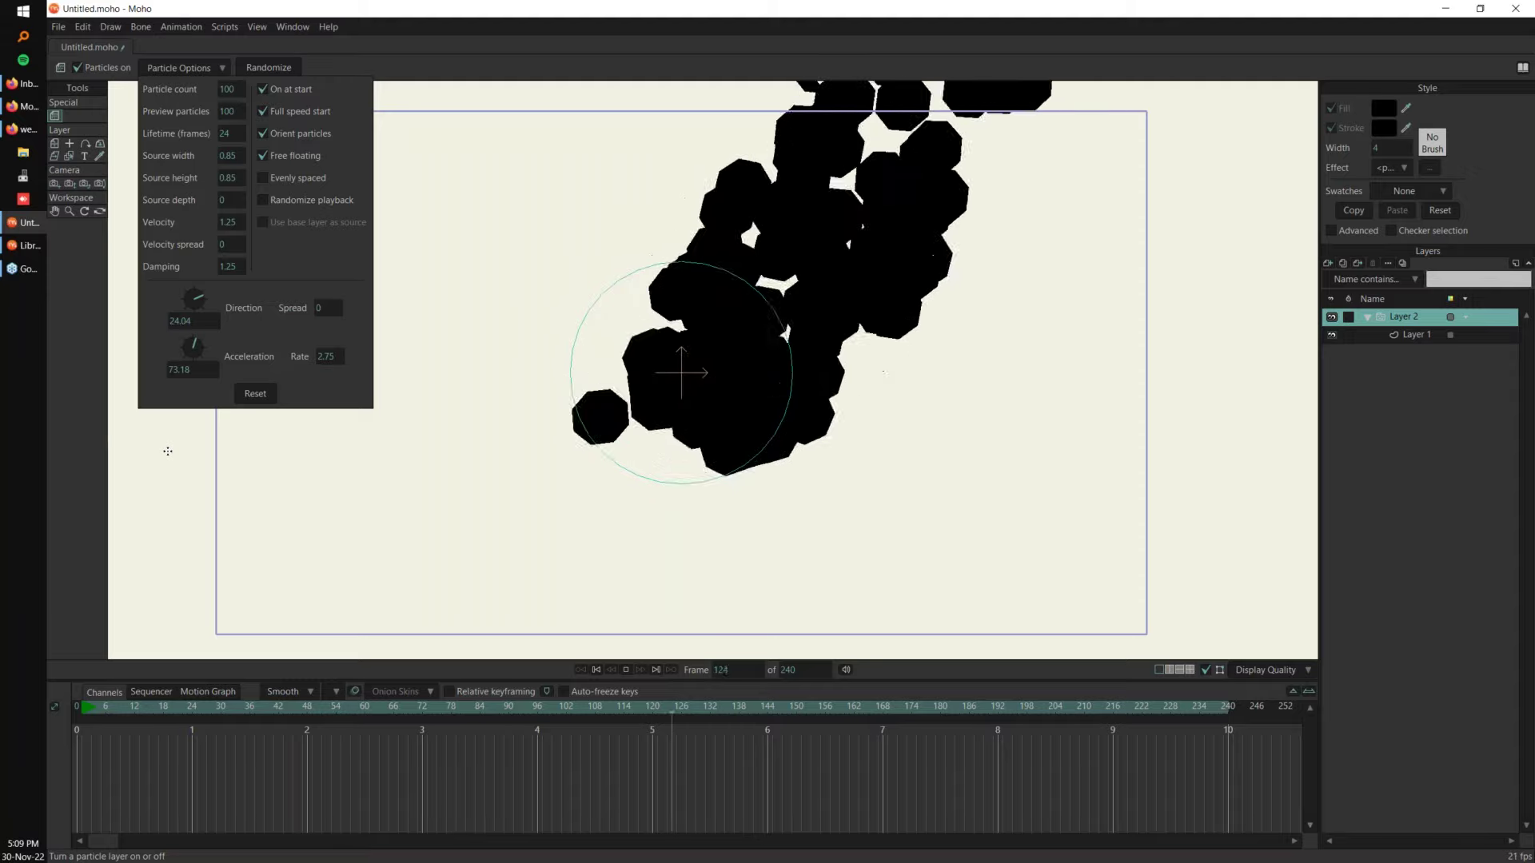
left_click_drag(189, 343, 202, 296)
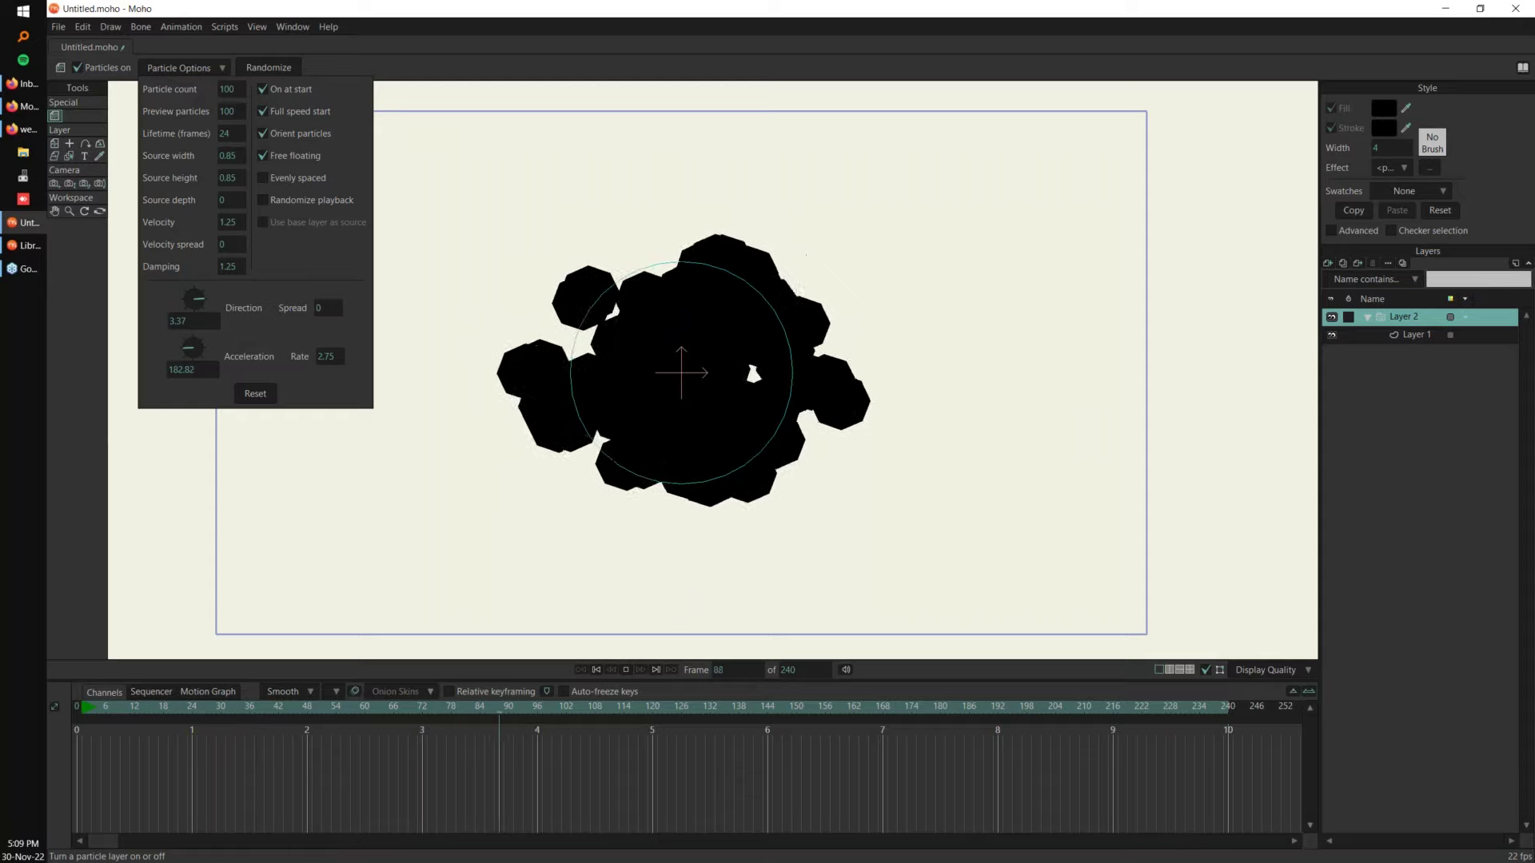
left_click_drag(184, 348, 190, 303)
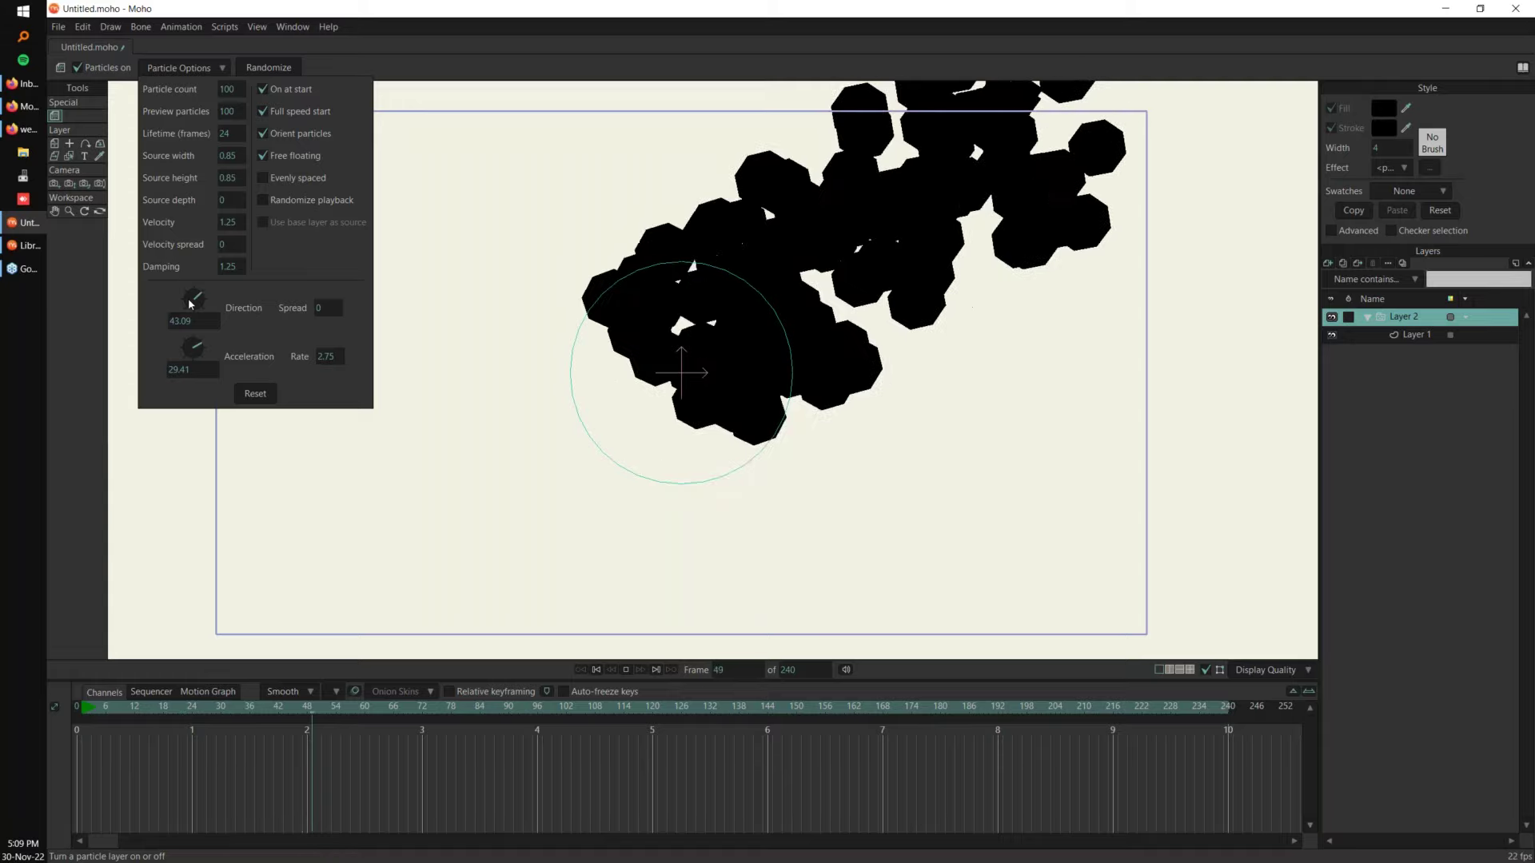
Step: Close the particle options and play the animation from the start, comparing the particles' appearance during playback and at frame 0
left_click(90, 708)
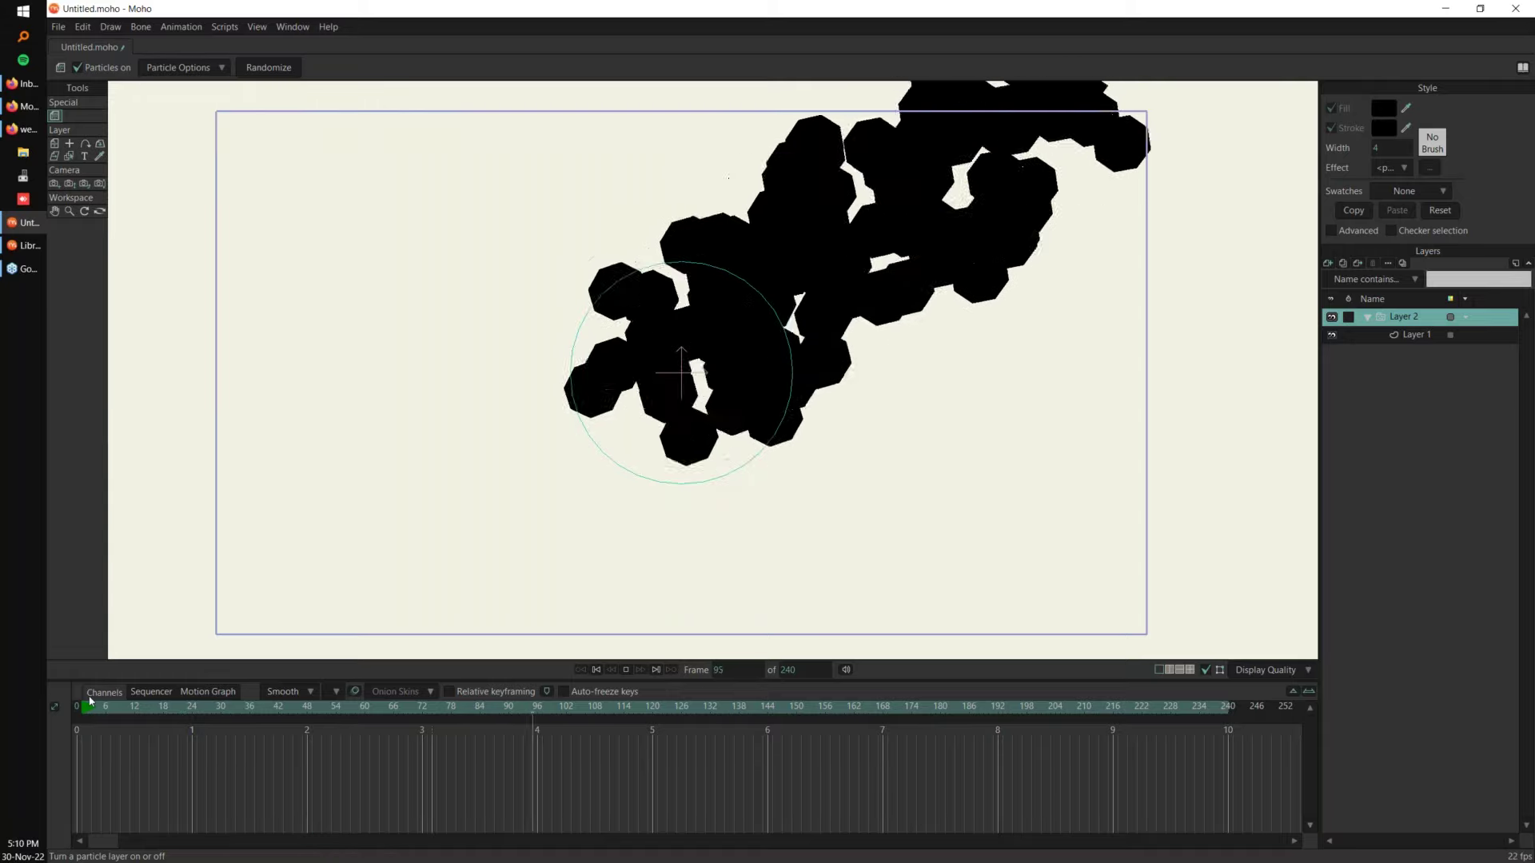
left_click_drag(879, 357, 746, 447)
left_click_drag(674, 500, 727, 454)
scroll(726, 454, "down", 2)
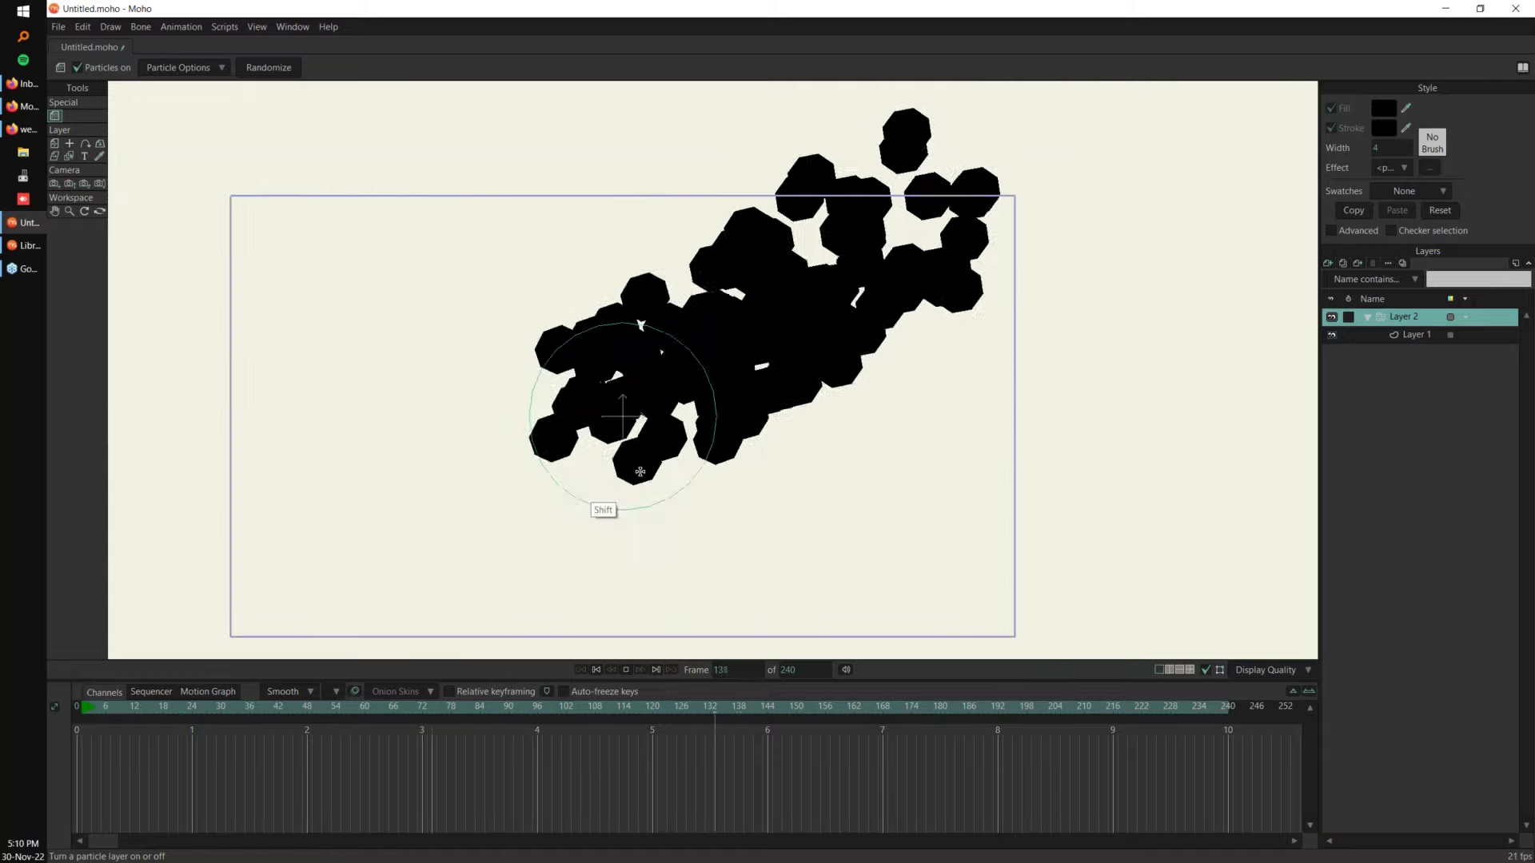
left_click_drag(637, 469, 655, 440)
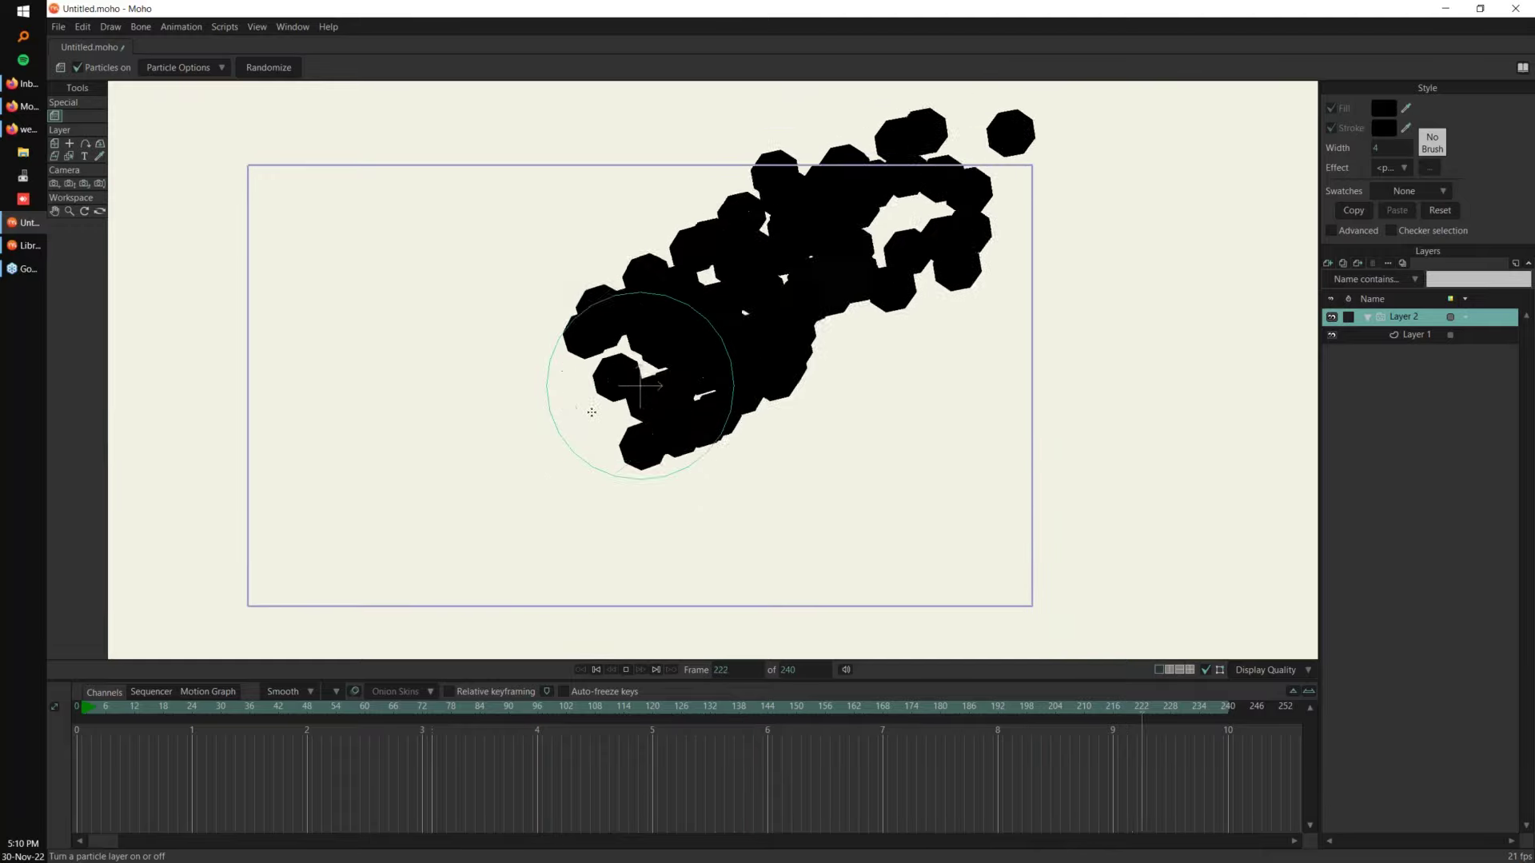
left_click_drag(94, 707, 82, 708)
key("space")
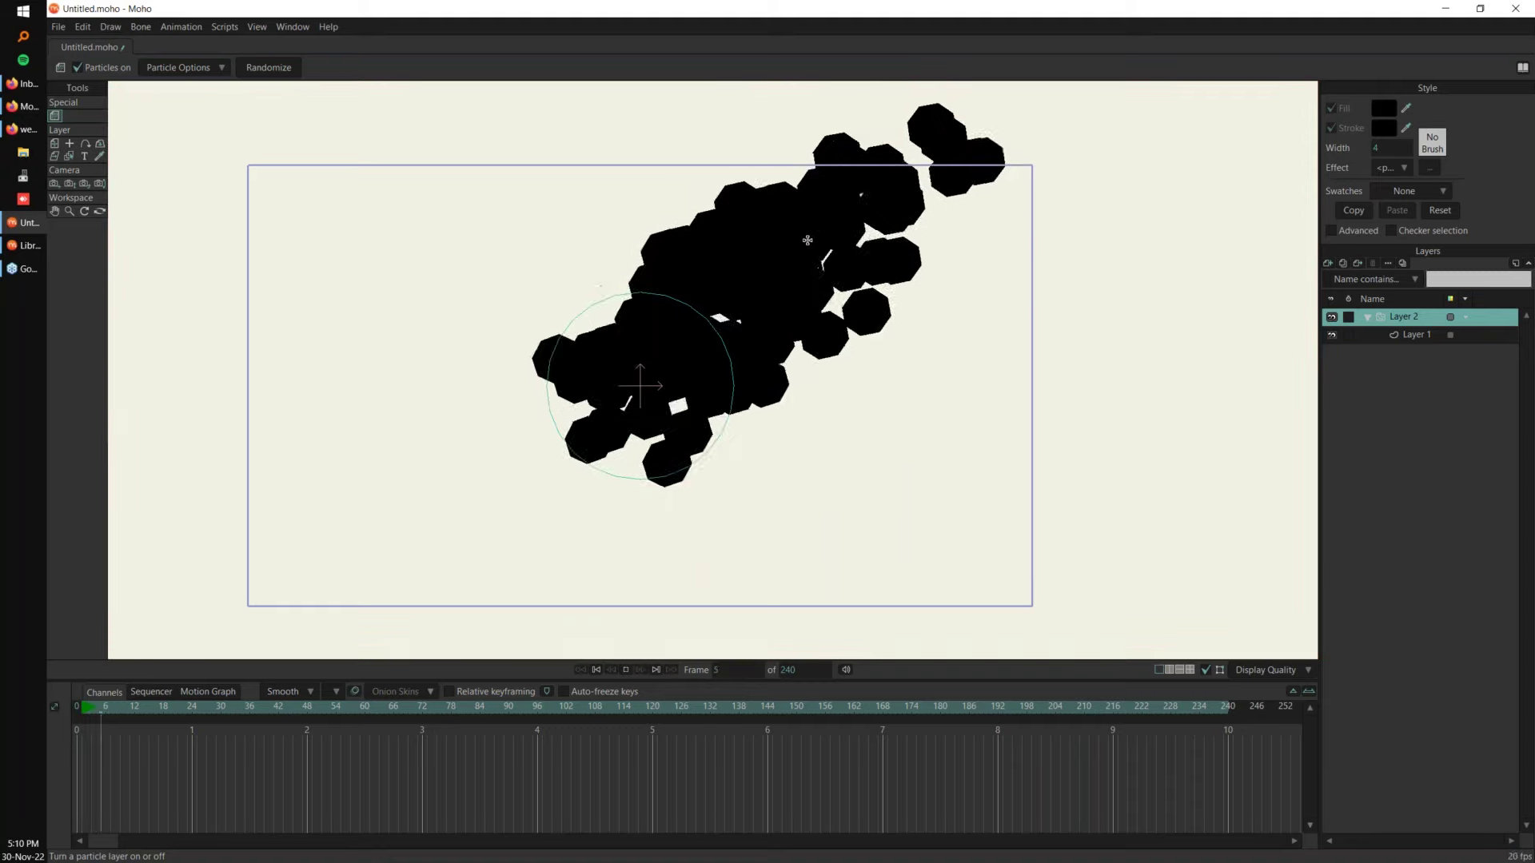
key("space")
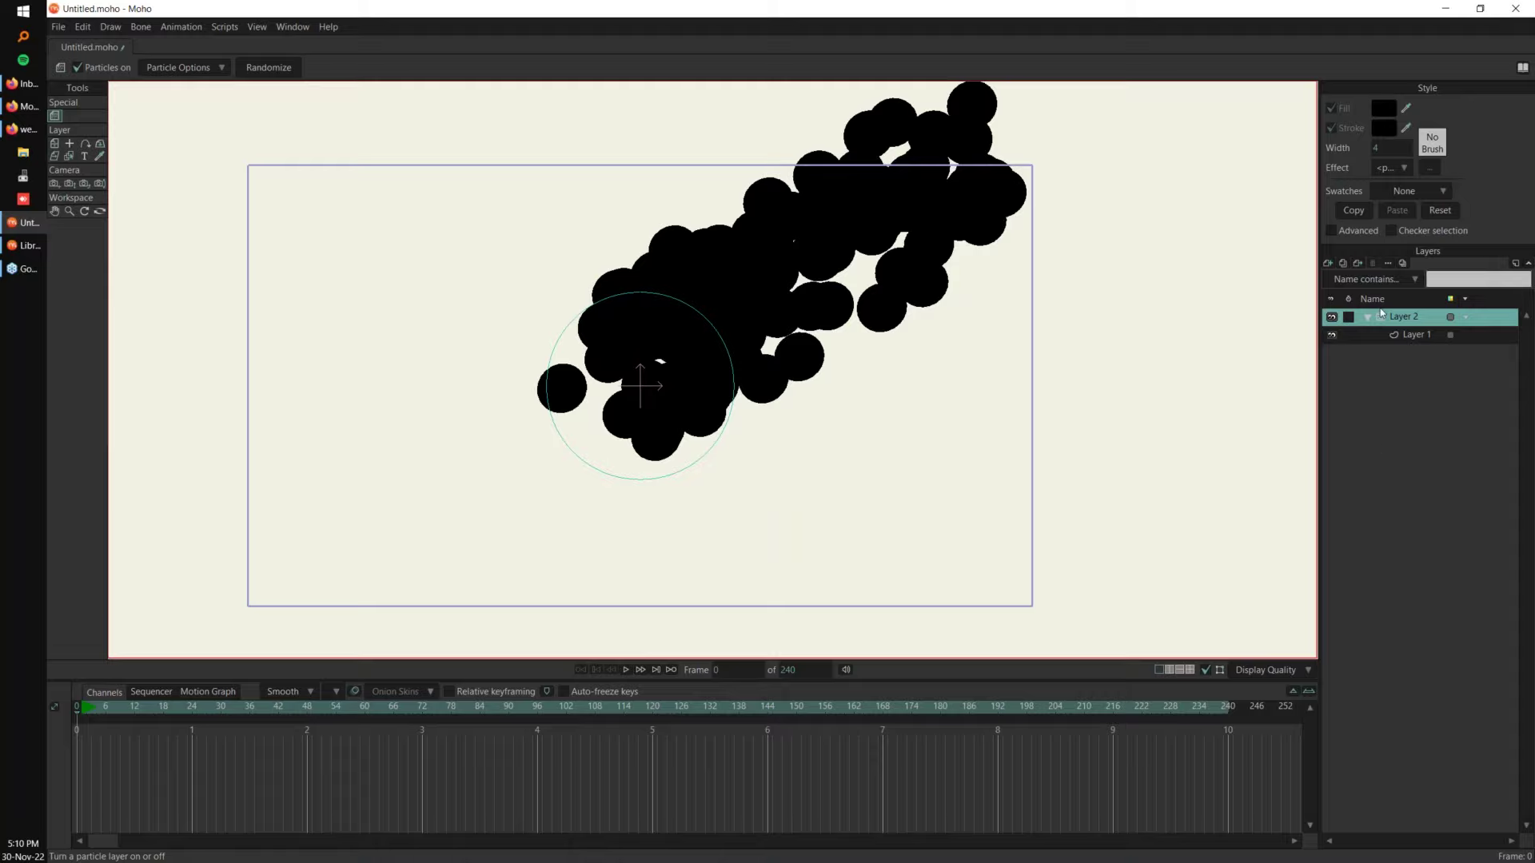
key("space")
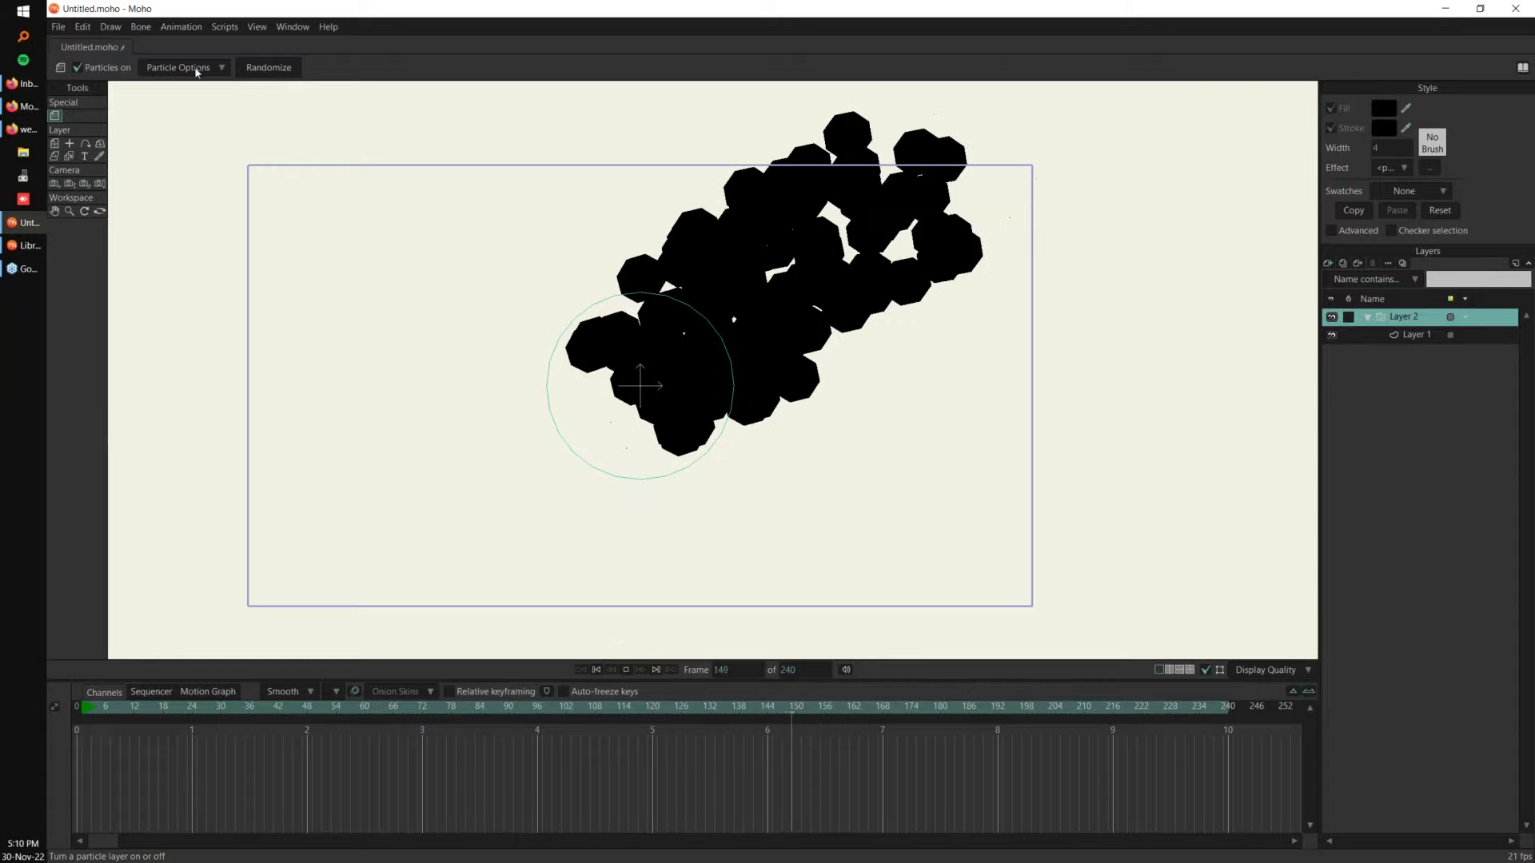
Step: Check the particle lifetime in the particle options, and scale Layer 1's circle down to about 0.22 at frame 1
left_click(199, 69)
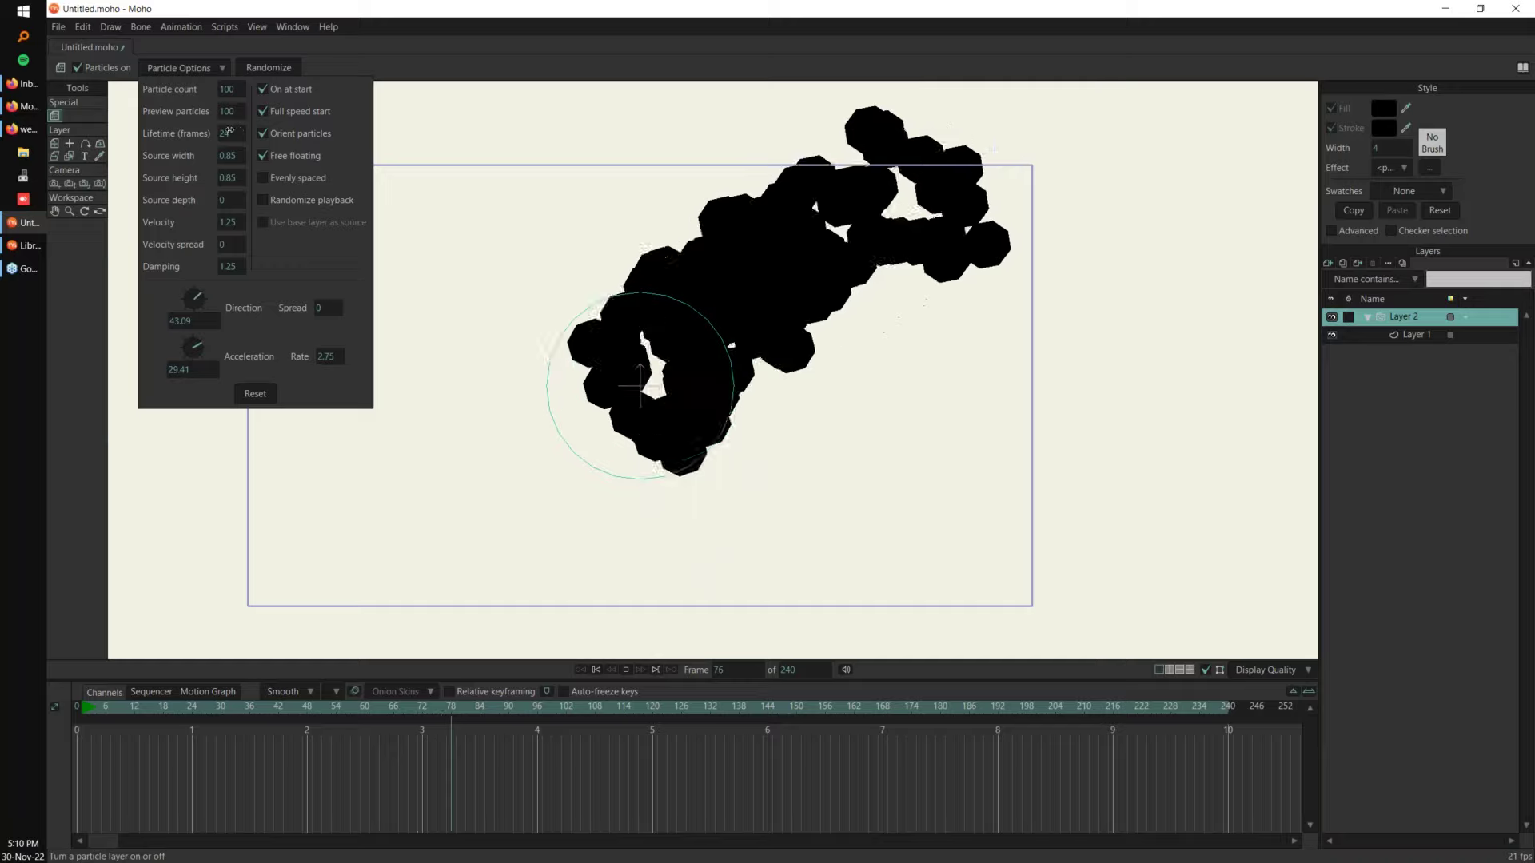
left_click(440, 784)
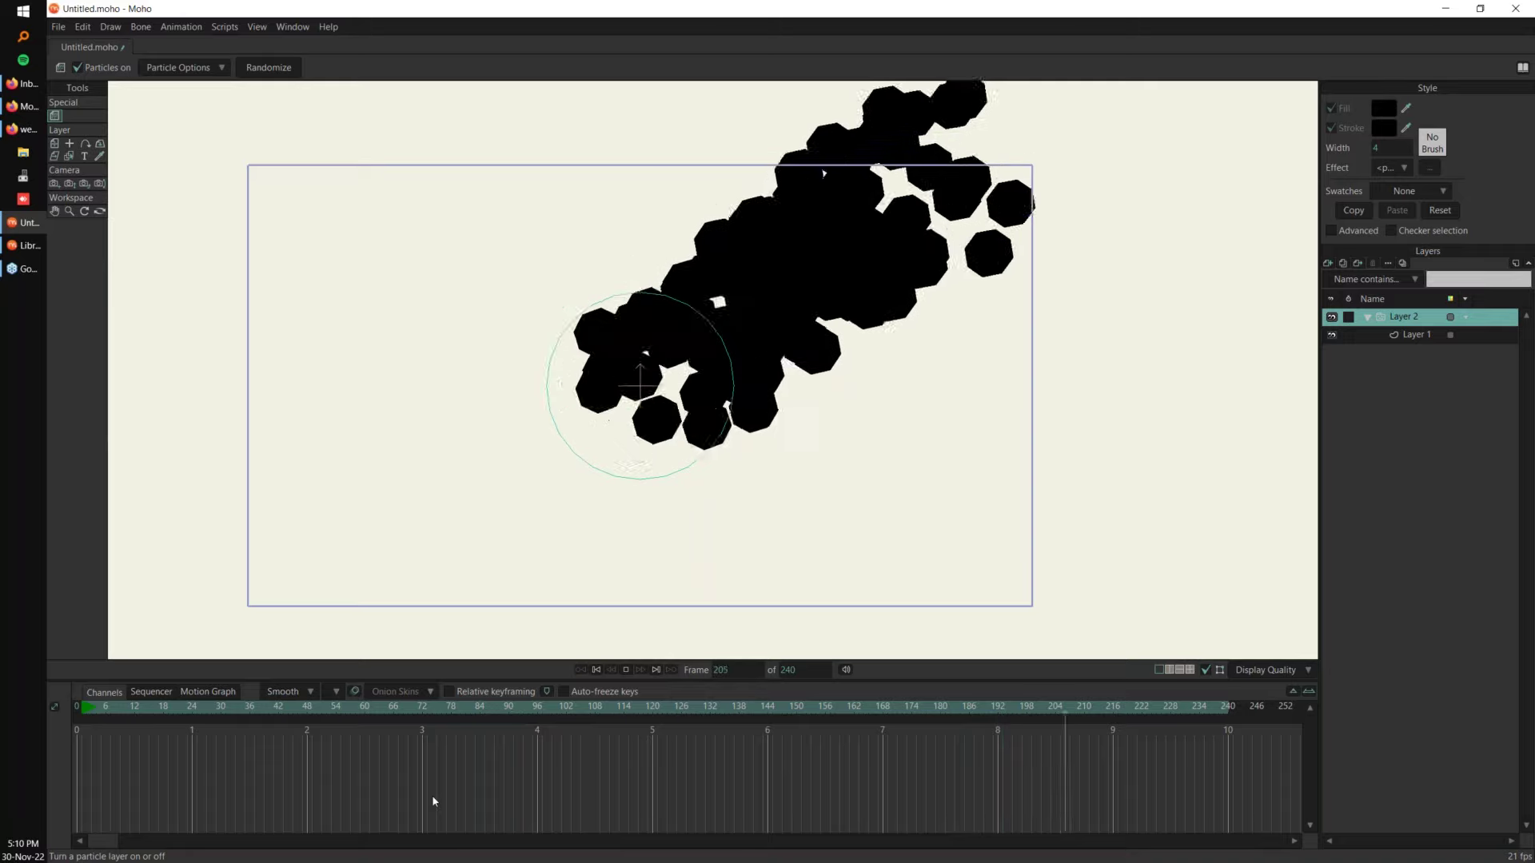
left_click(1414, 336)
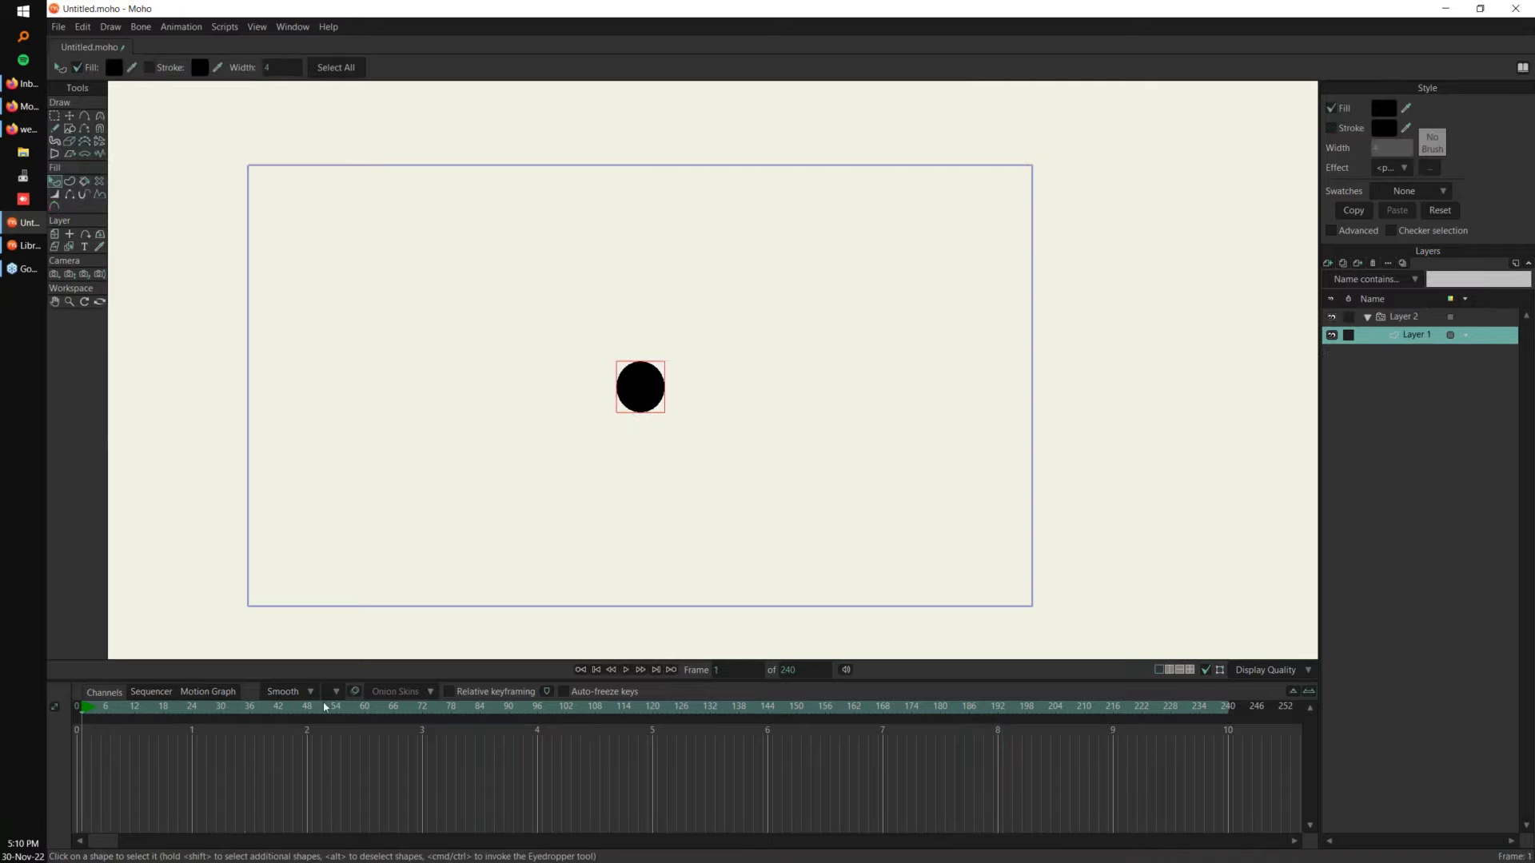
scroll(692, 455, "up", 3)
key("g")
left_click_drag(751, 487, 779, 472)
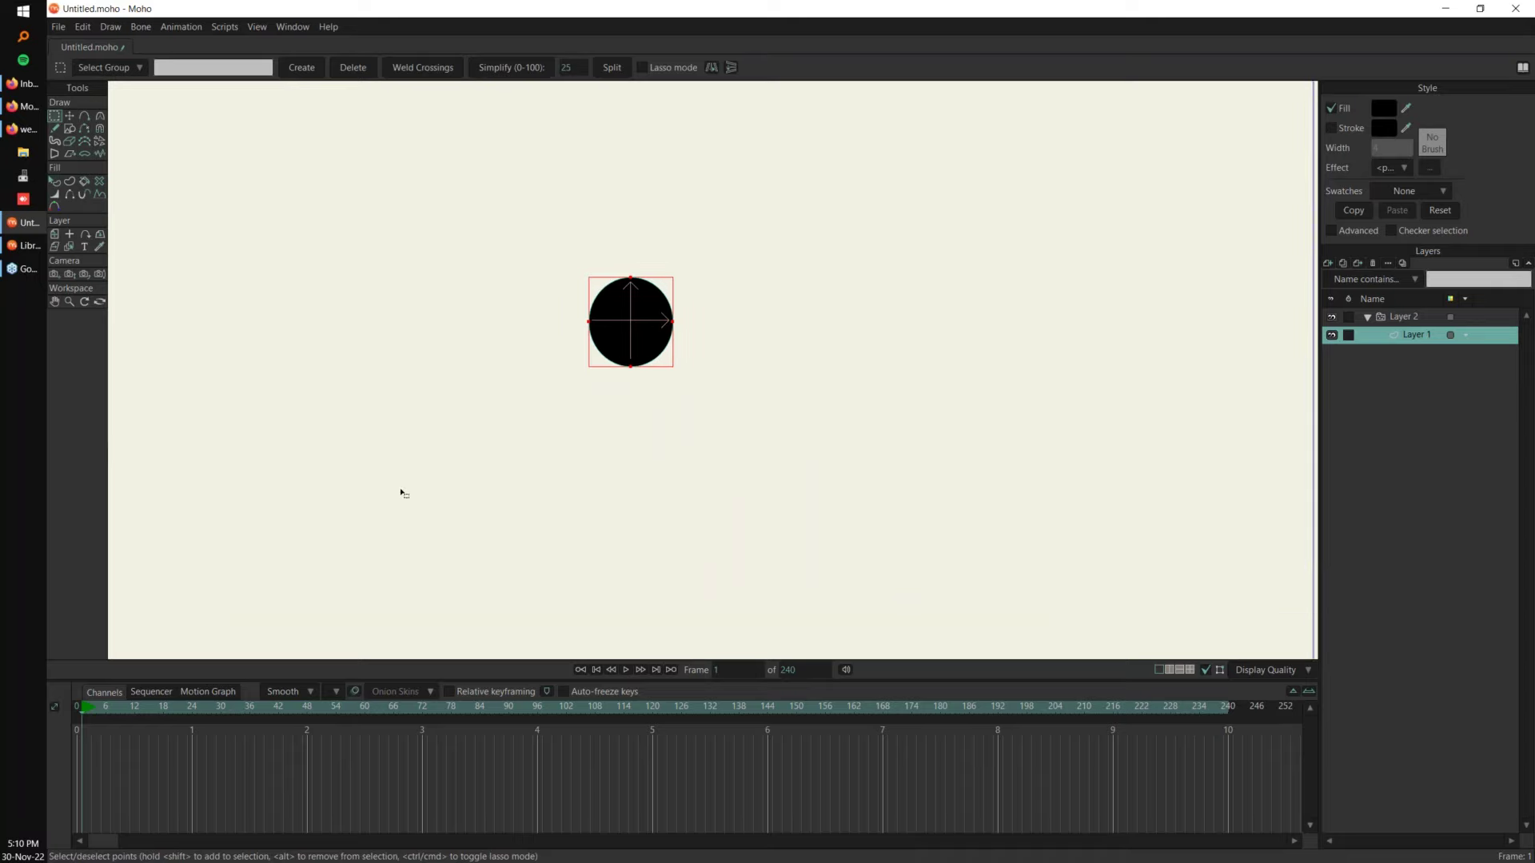
left_click(59, 238)
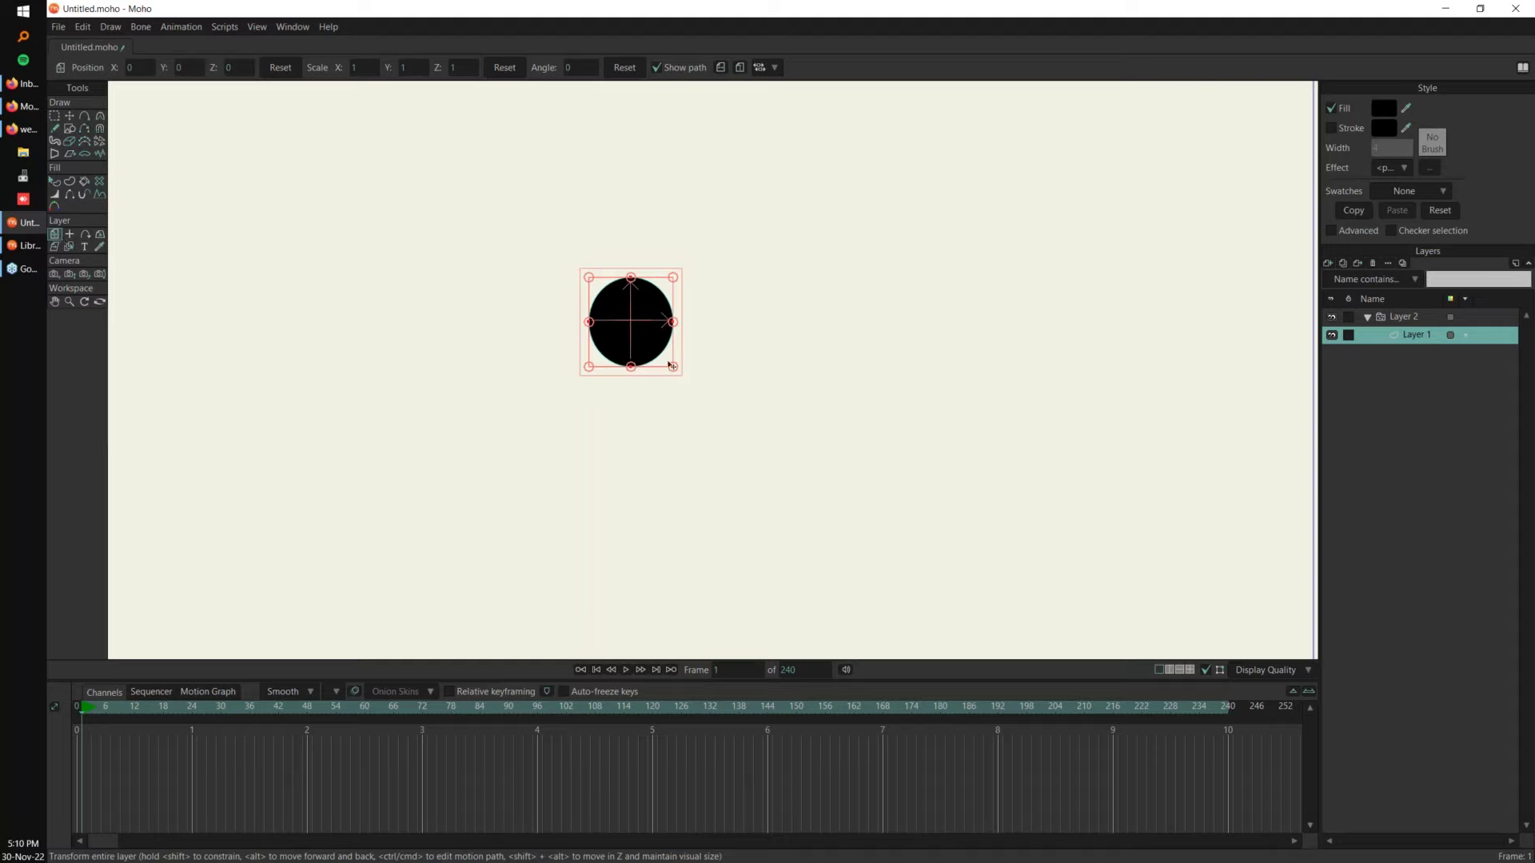
left_click_drag(673, 367, 640, 331)
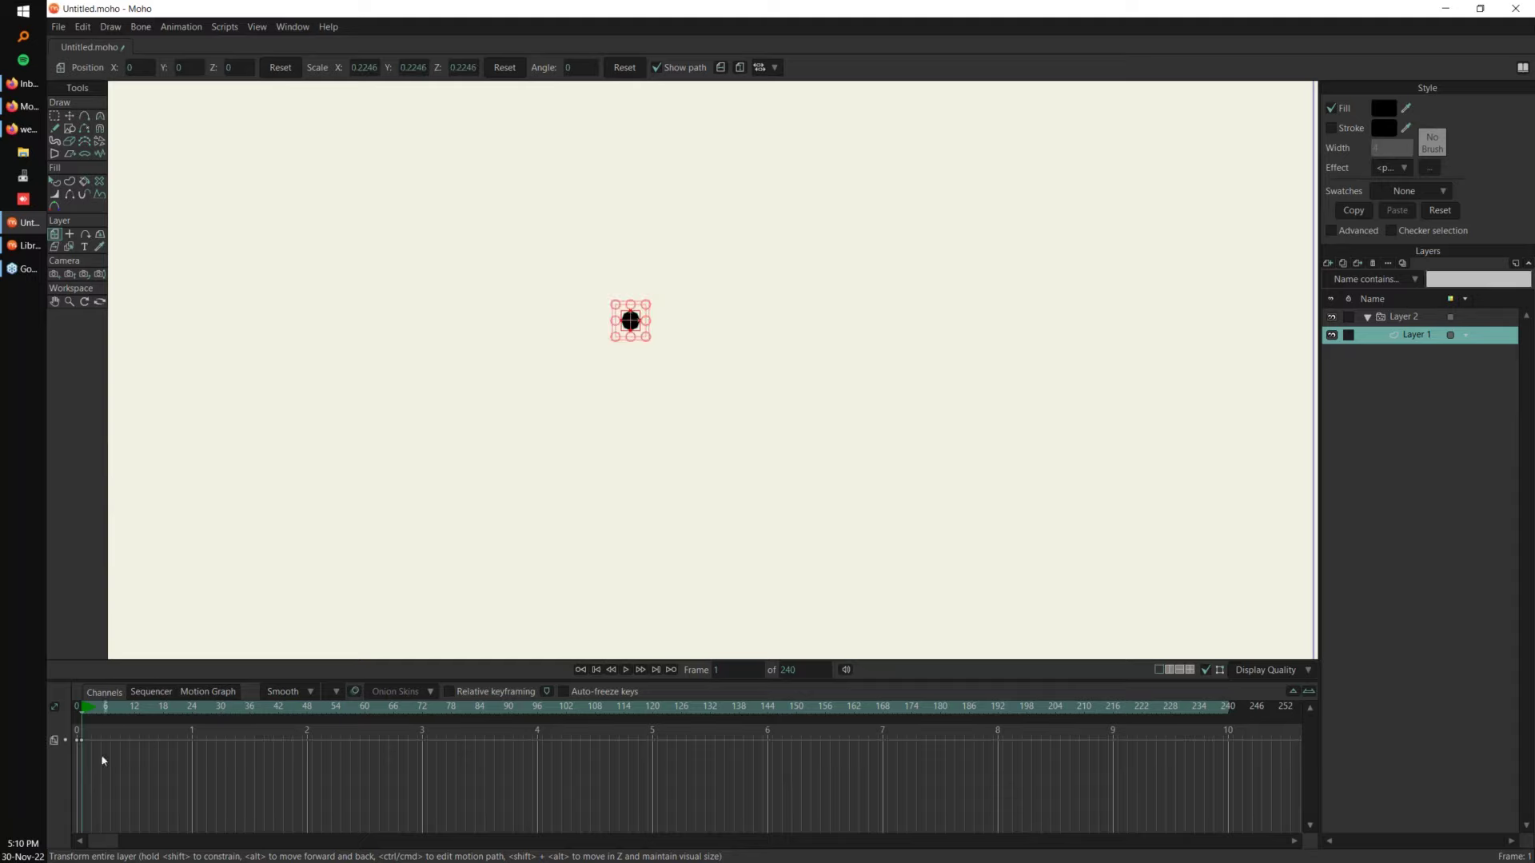
Step: Scale Layer 1 up to about 1.20 at frame 10 and down to about 0.13 at frame 24
left_click_drag(122, 715, 126, 723)
scroll(648, 341, "up", 4)
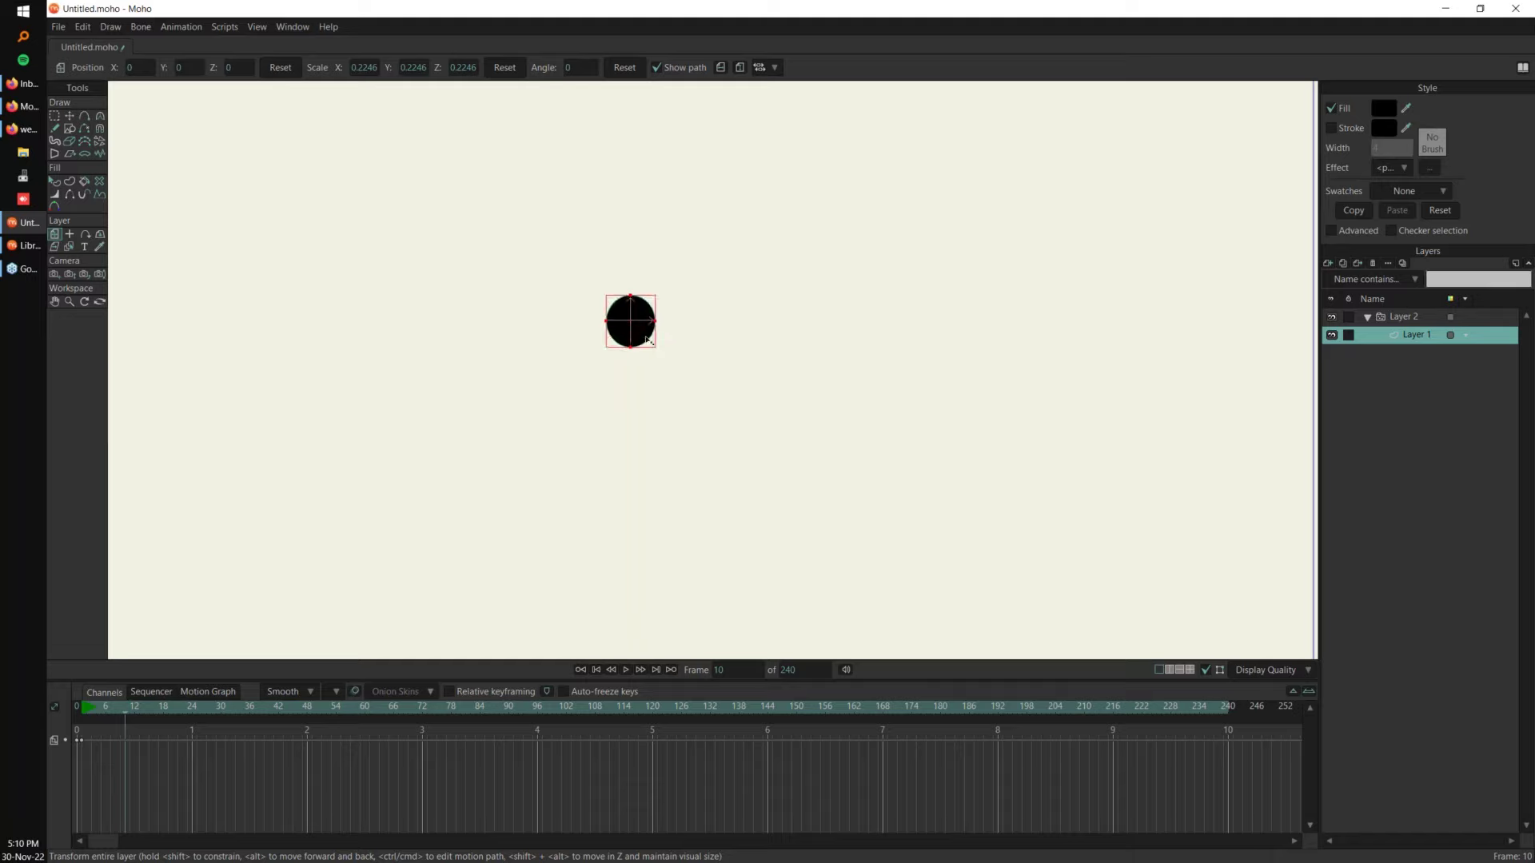
left_click_drag(649, 340, 648, 340)
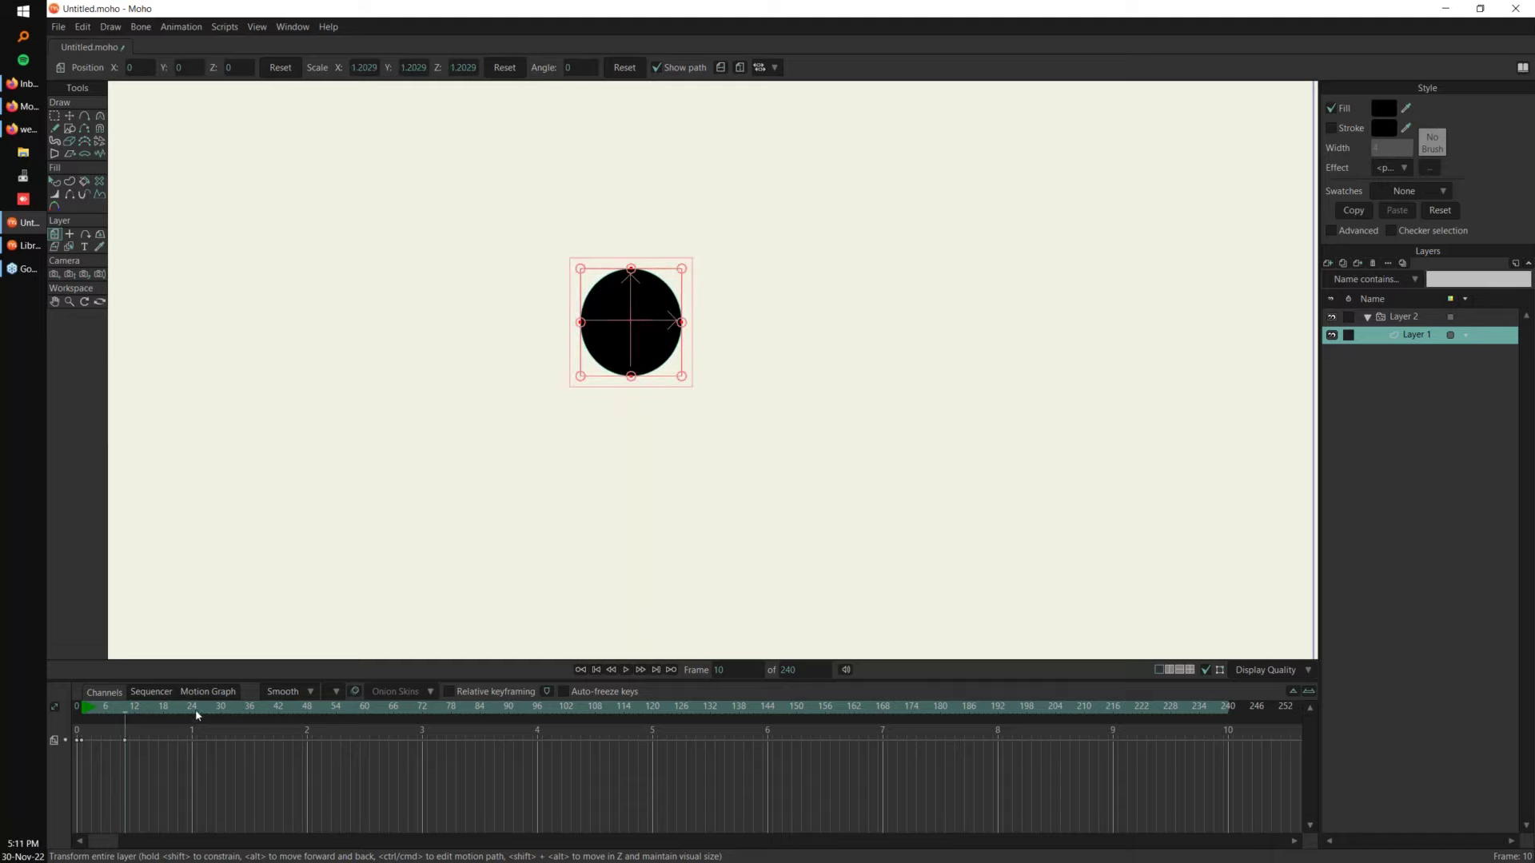
scroll(685, 376, "down", 5)
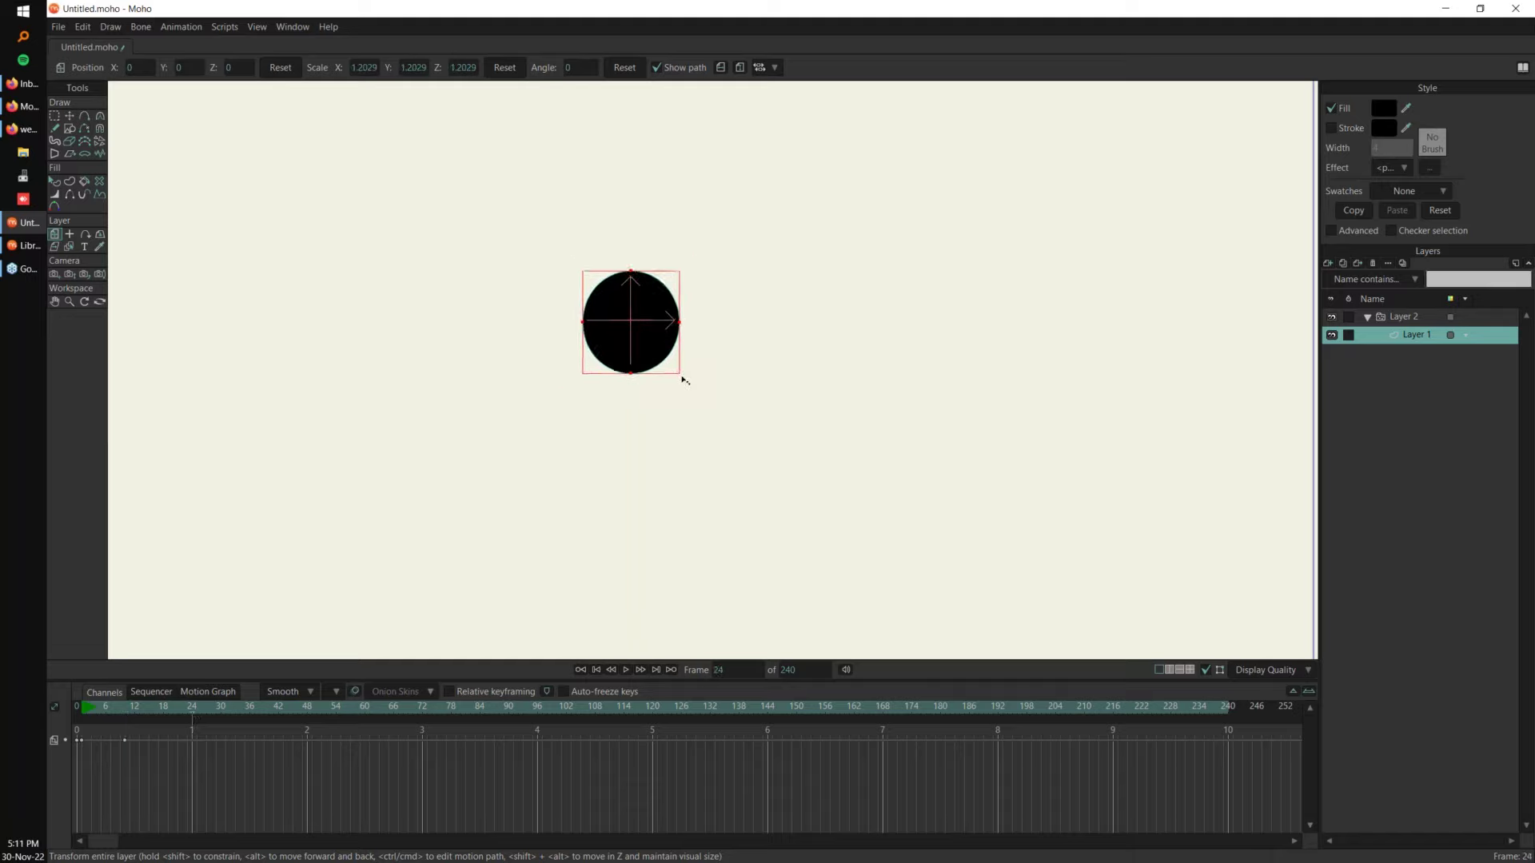
left_click_drag(636, 327, 637, 326)
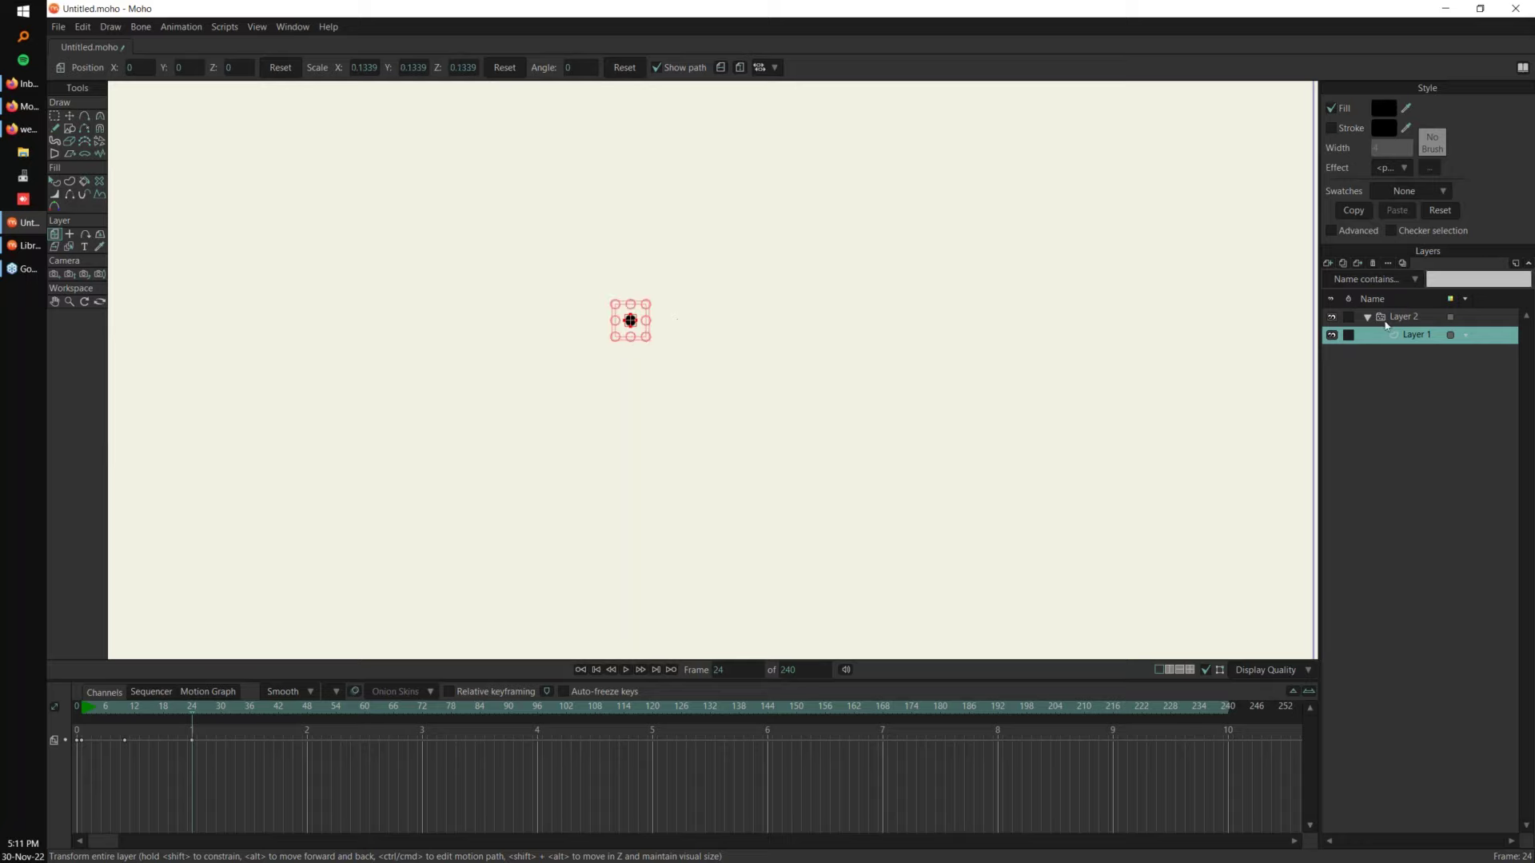
Step: Select particle layer Layer 2, play the animation from near the start to review the particles' scaling, and return to frame 0
scroll(1139, 322, "down", 4)
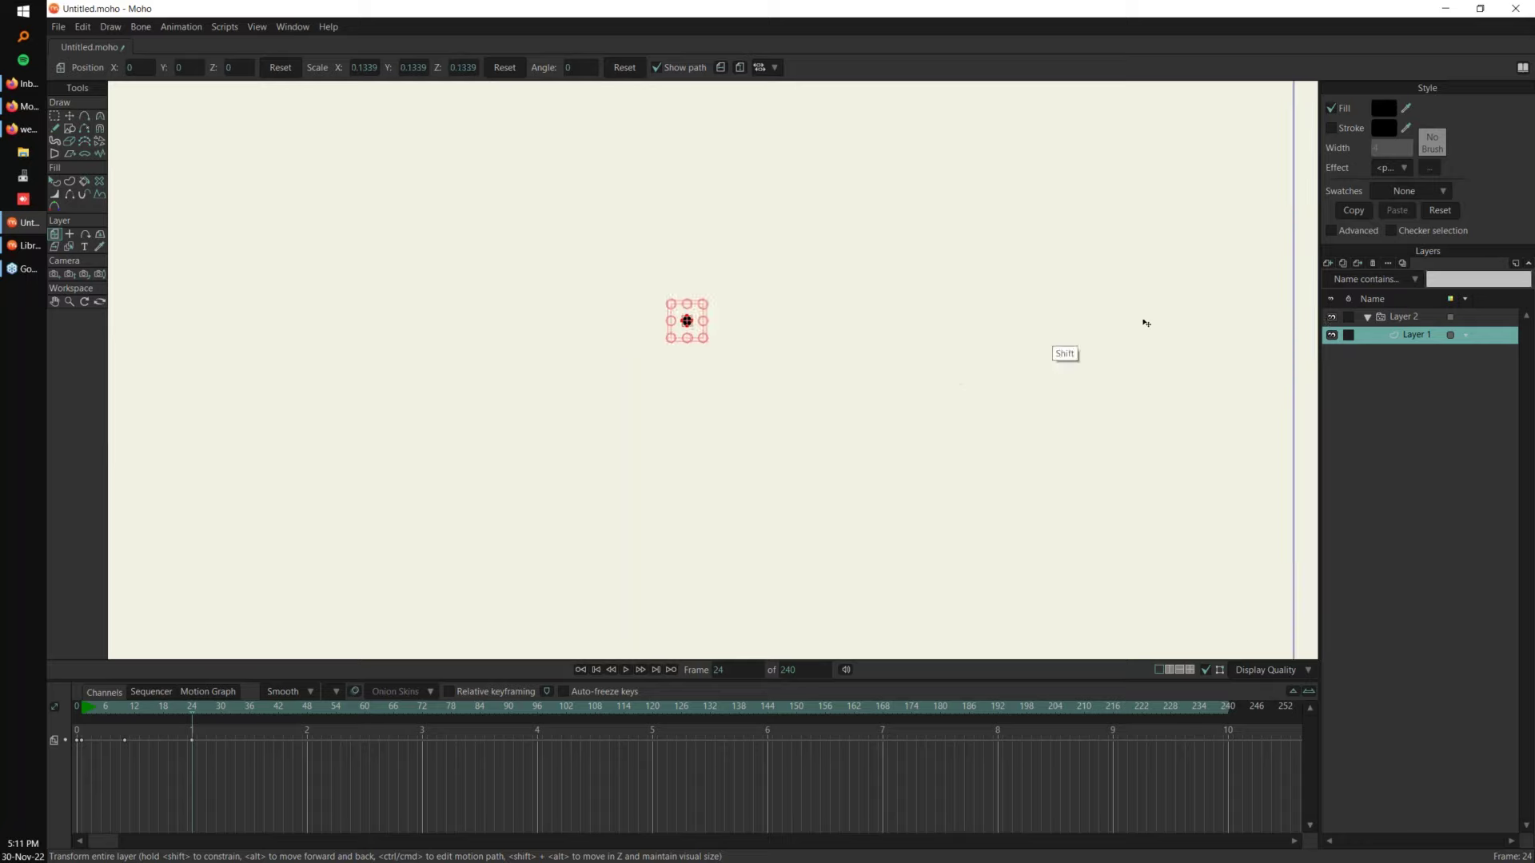
left_click(1404, 317)
left_click_drag(1071, 306, 1034, 338)
scroll(637, 553, "down", 1)
left_click(86, 709)
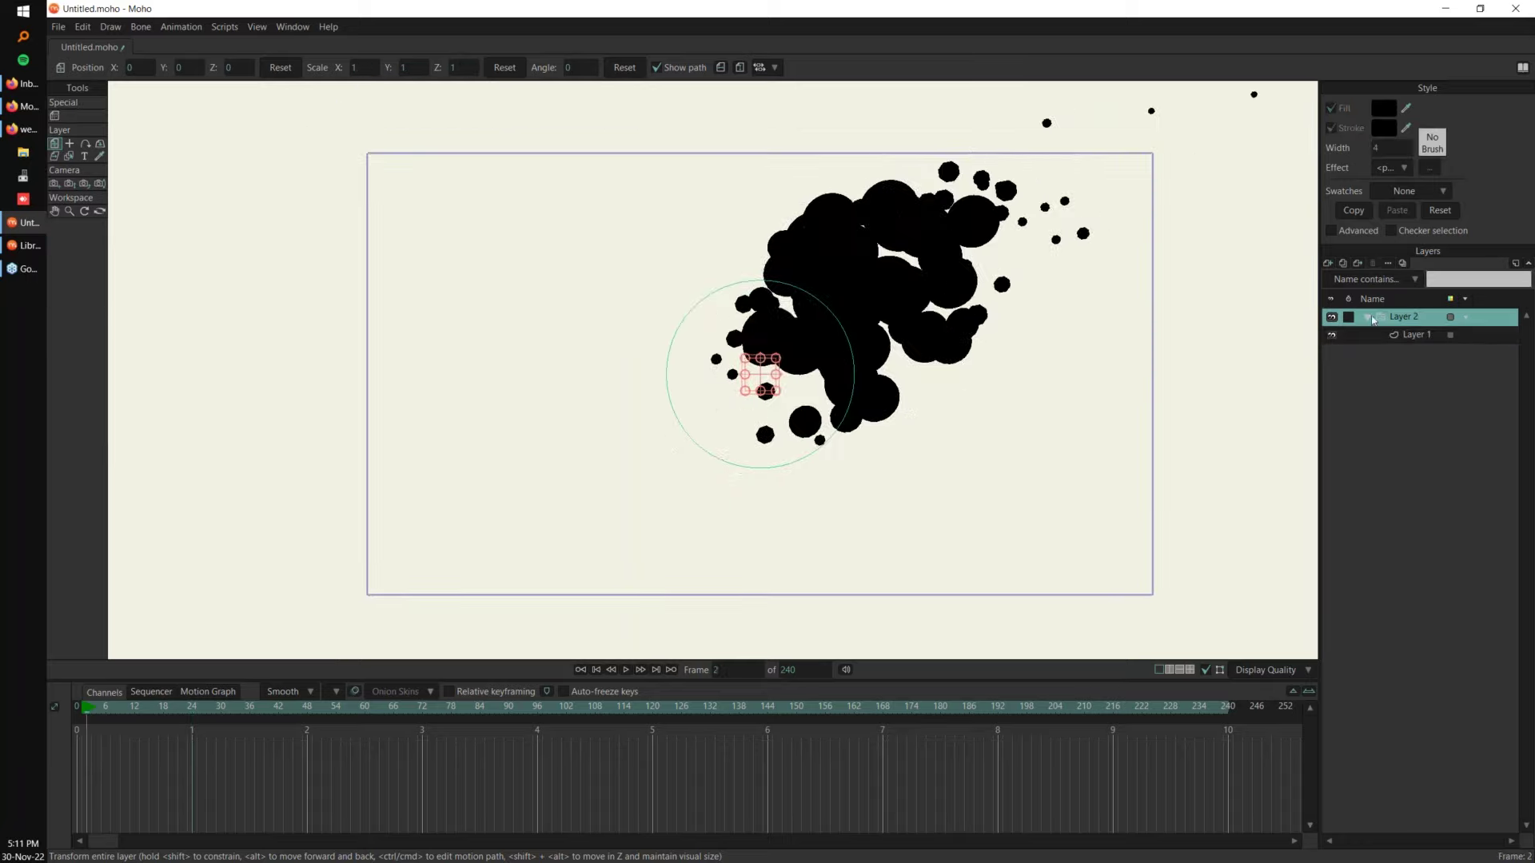
key("space")
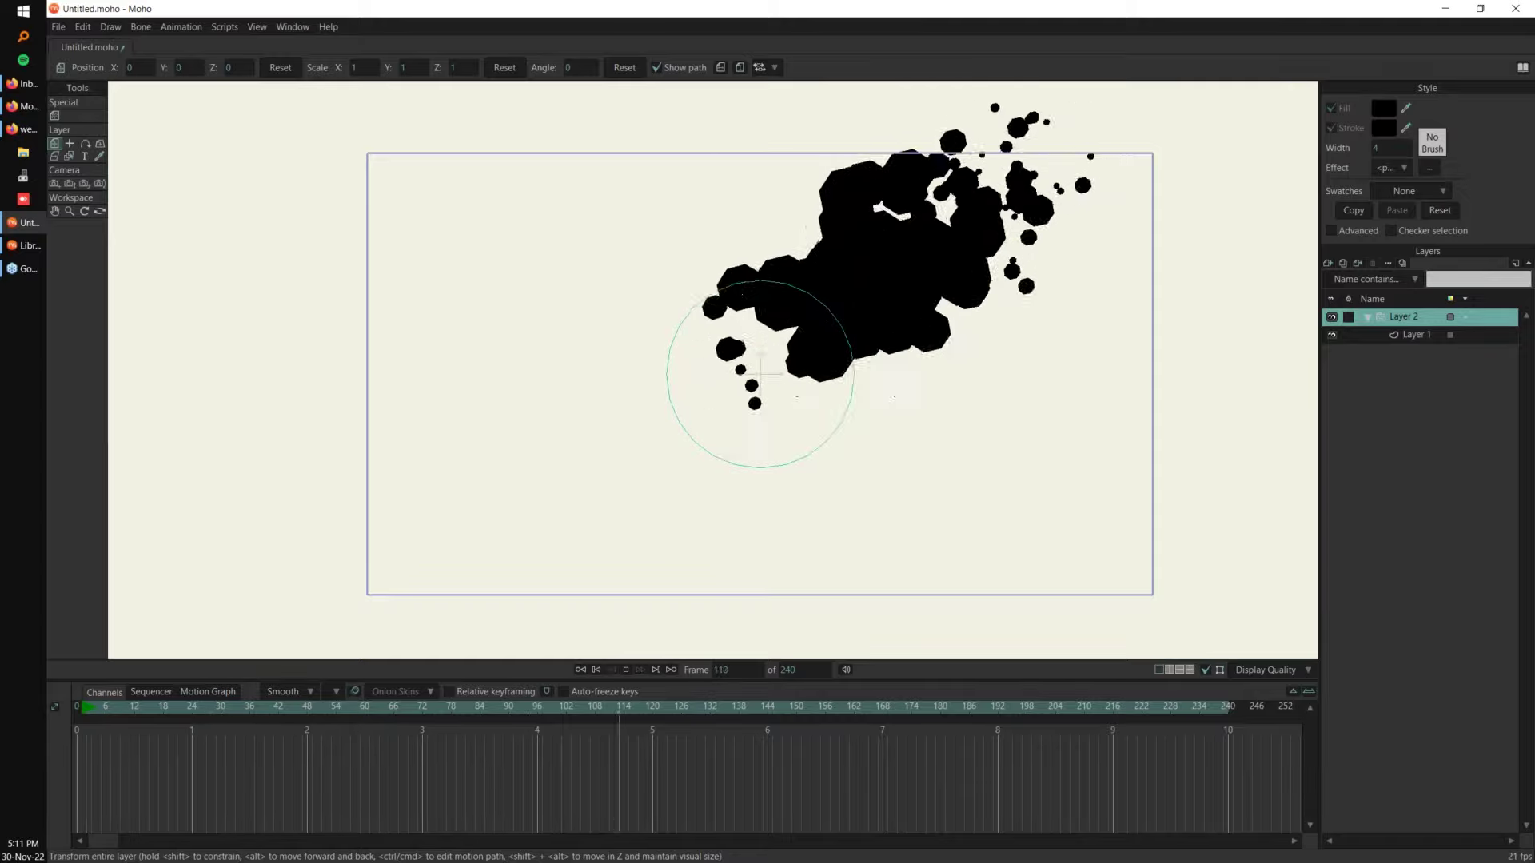
left_click_drag(86, 710, 77, 708)
Step: Change the fill colour of Layer 1's circle to red at frame 7
left_click(1423, 335)
left_click(86, 708)
scroll(714, 474, "up", 2)
left_click_drag(87, 710, 110, 711)
key("q")
left_click(1384, 108)
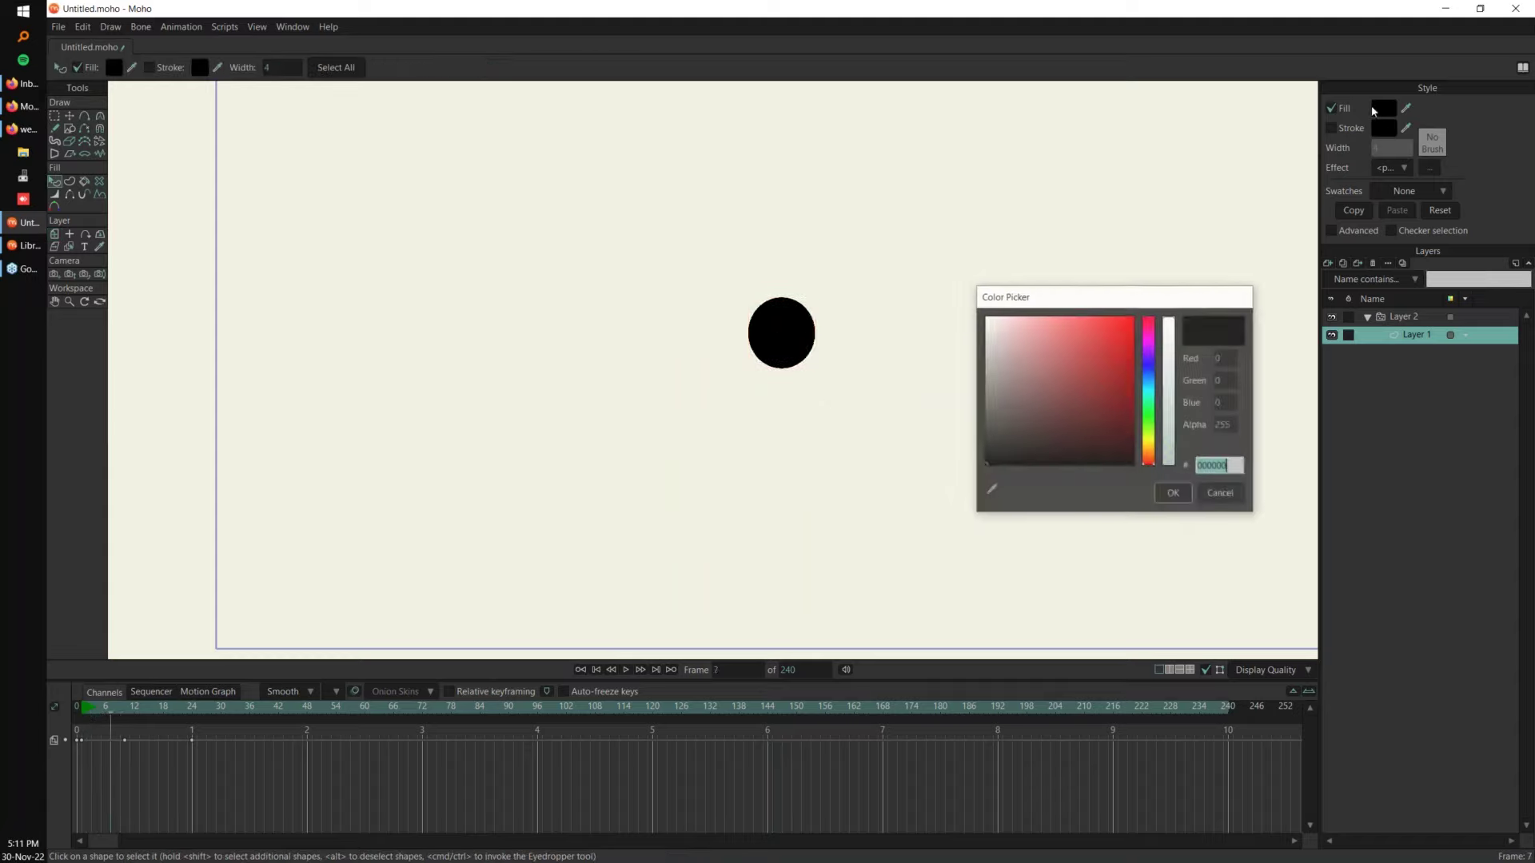
left_click(1101, 364)
left_click_drag(1099, 367, 1110, 346)
left_click(1168, 494)
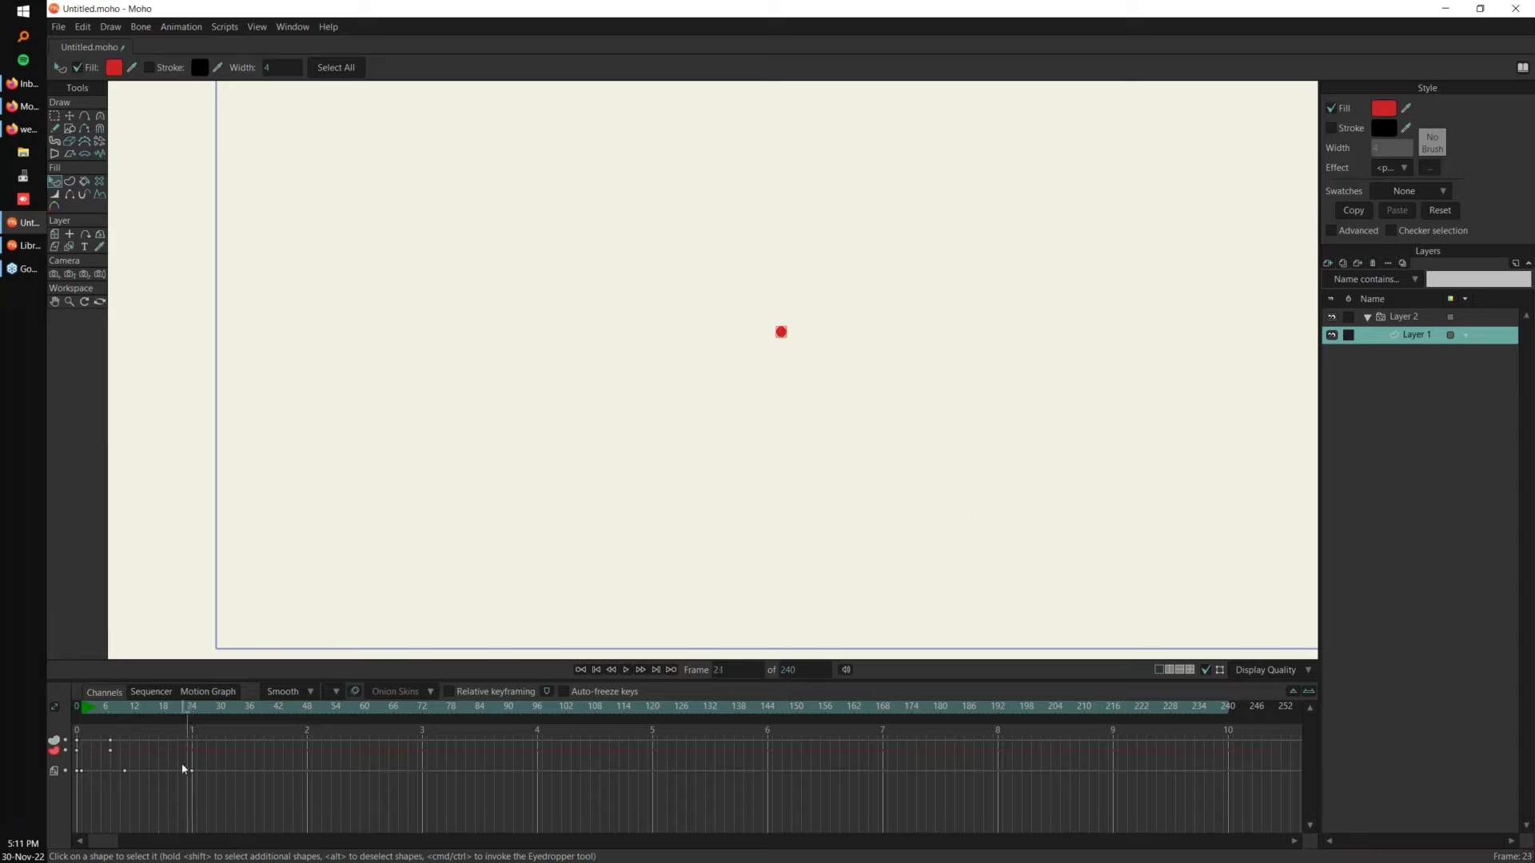
Step: Change the circle's fill colour to blue-violet, about 4F40E1, at frame 23
left_click(1394, 117)
left_click(1148, 362)
left_click(1087, 337)
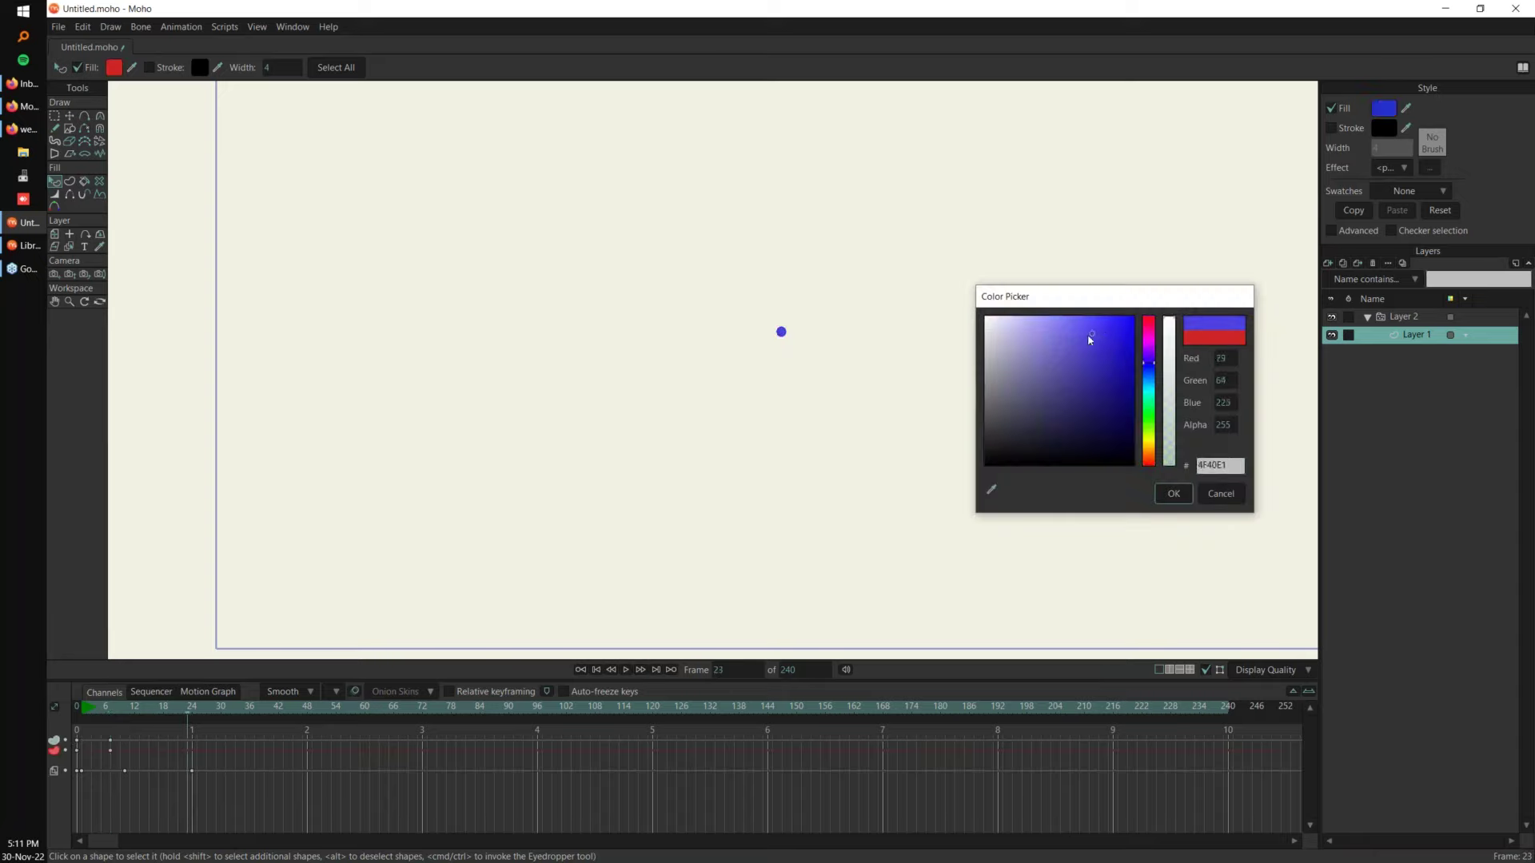
left_click(1175, 495)
Step: Select Layer 2, play the animation to review the particles' colour changes, and return to frame 0
left_click(1396, 318)
scroll(1063, 367, "down", 2)
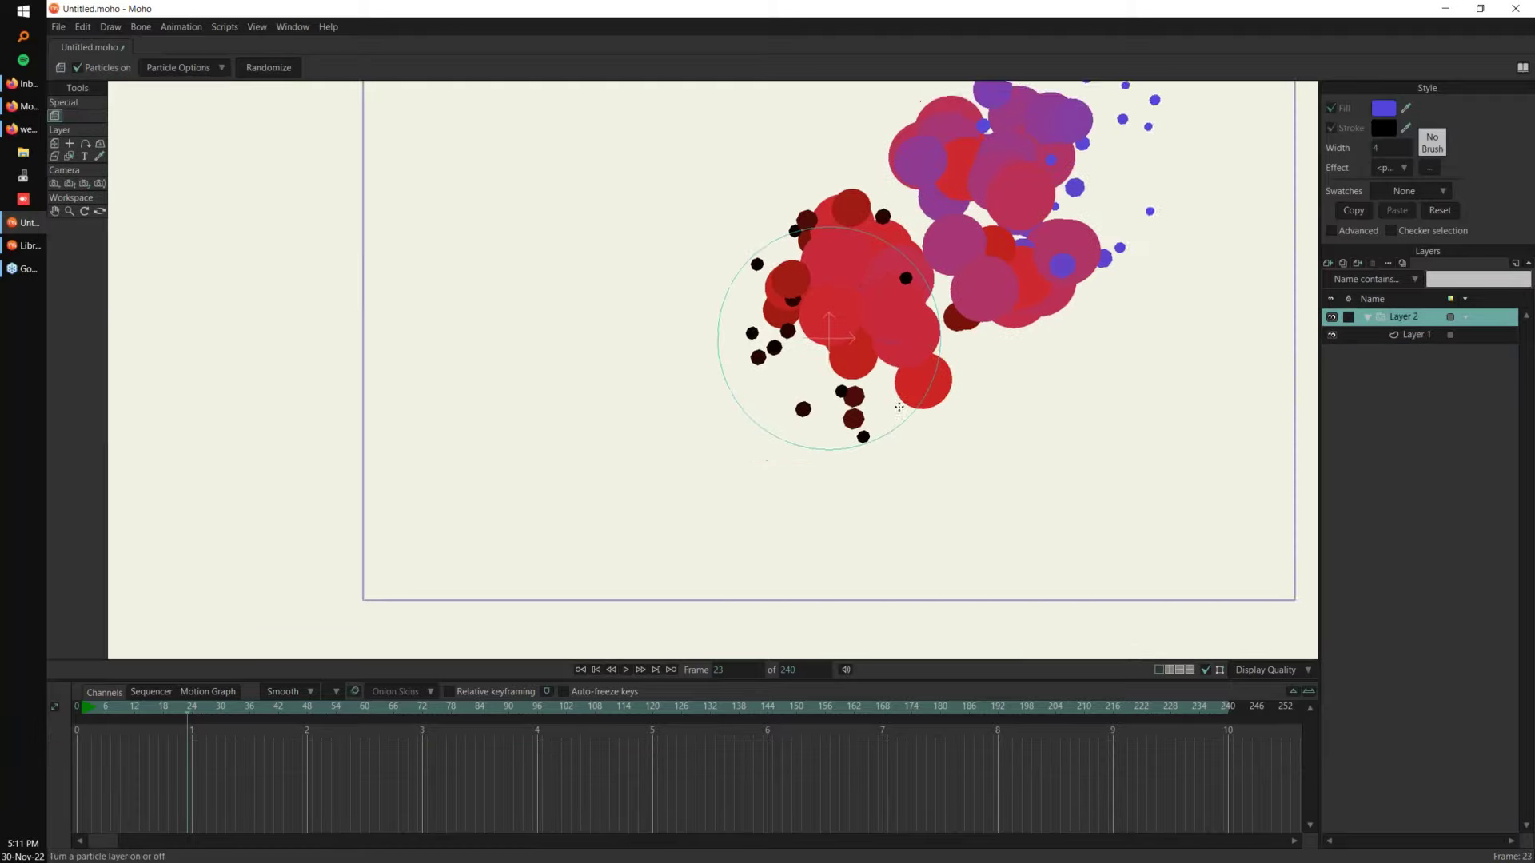
left_click_drag(1201, 411, 976, 494)
key("space")
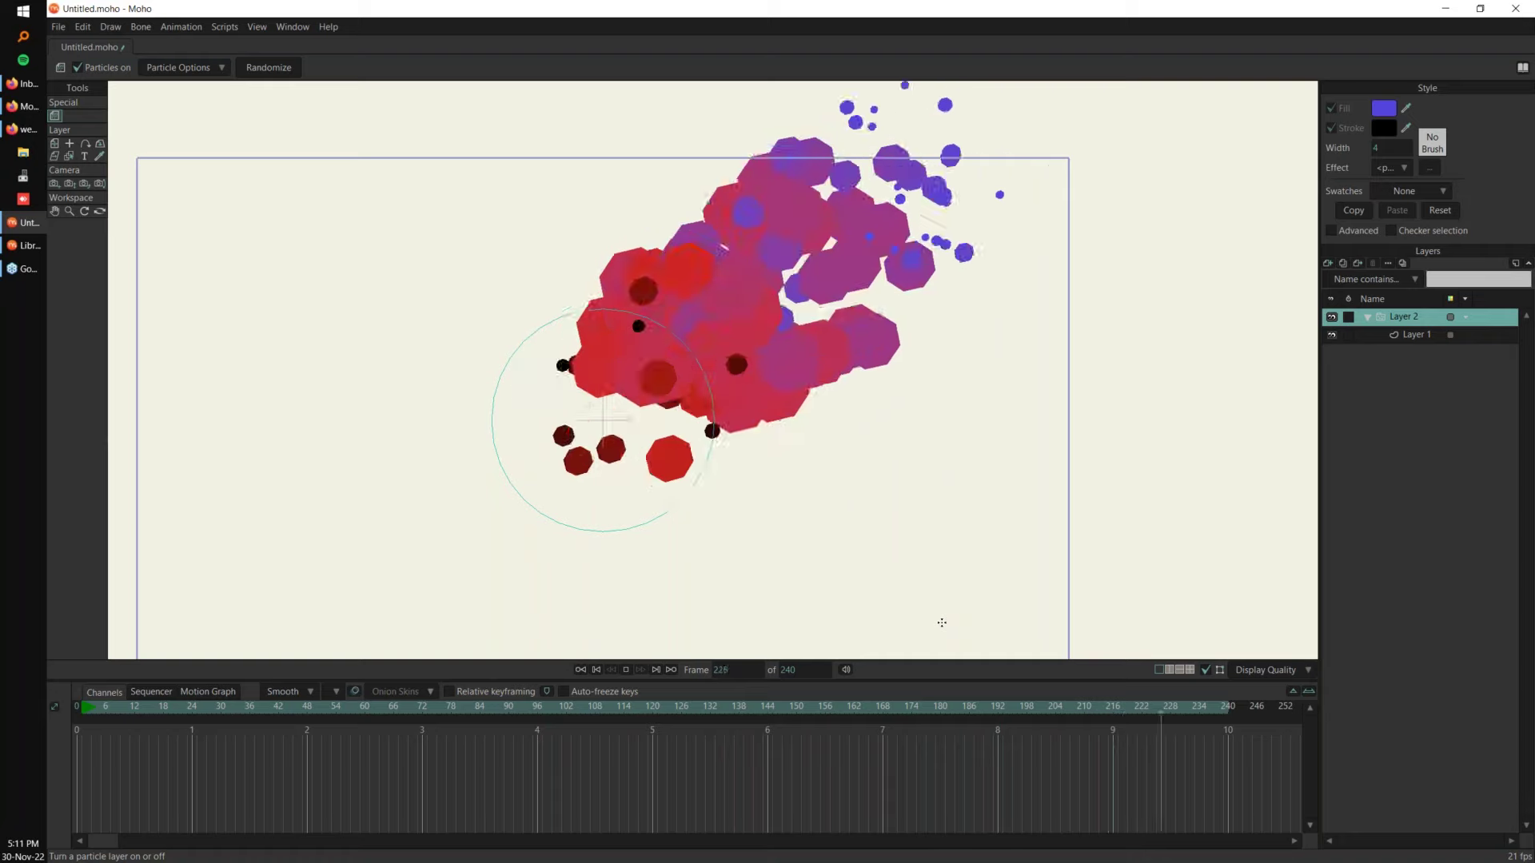
left_click(77, 708)
left_click_drag(800, 436, 832, 425)
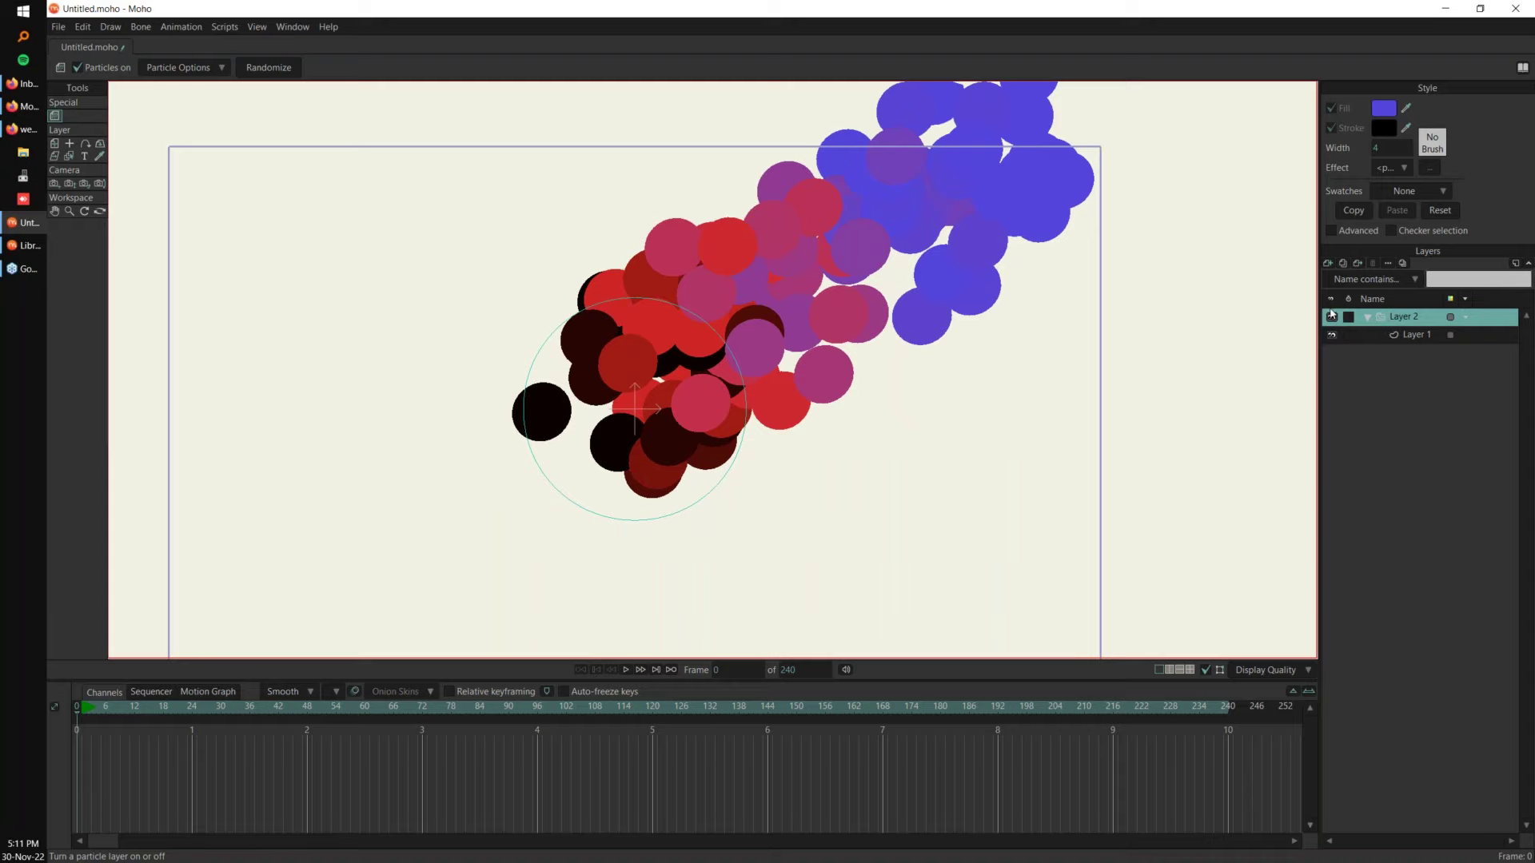
Step: Review the particle options, compare the particles at frames 0 and 1, and preview the particle layer's playback
left_click(195, 68)
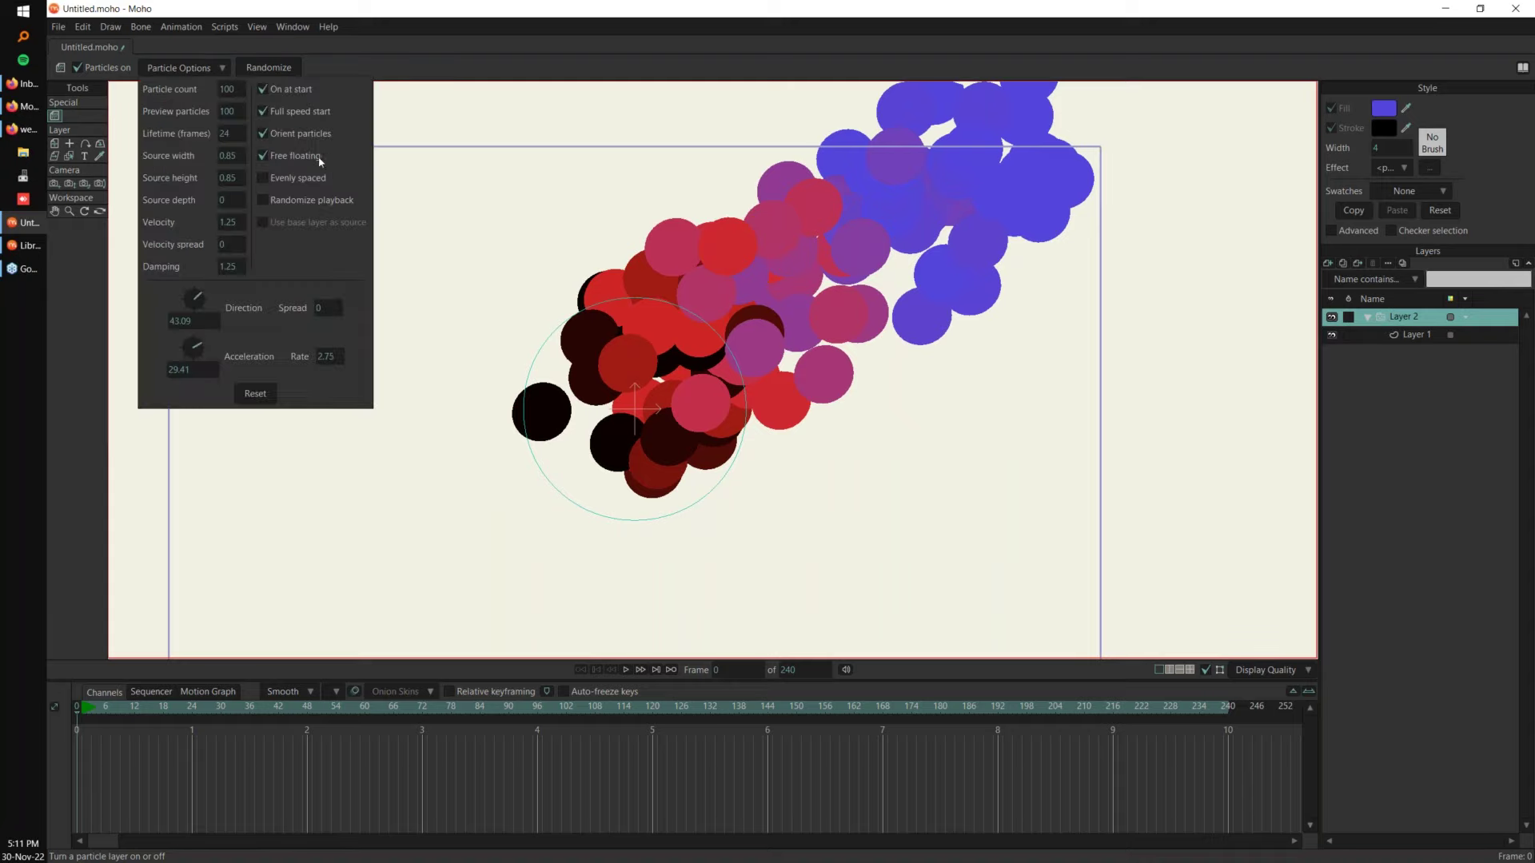
left_click(1408, 429)
scroll(1041, 348, "down", 5)
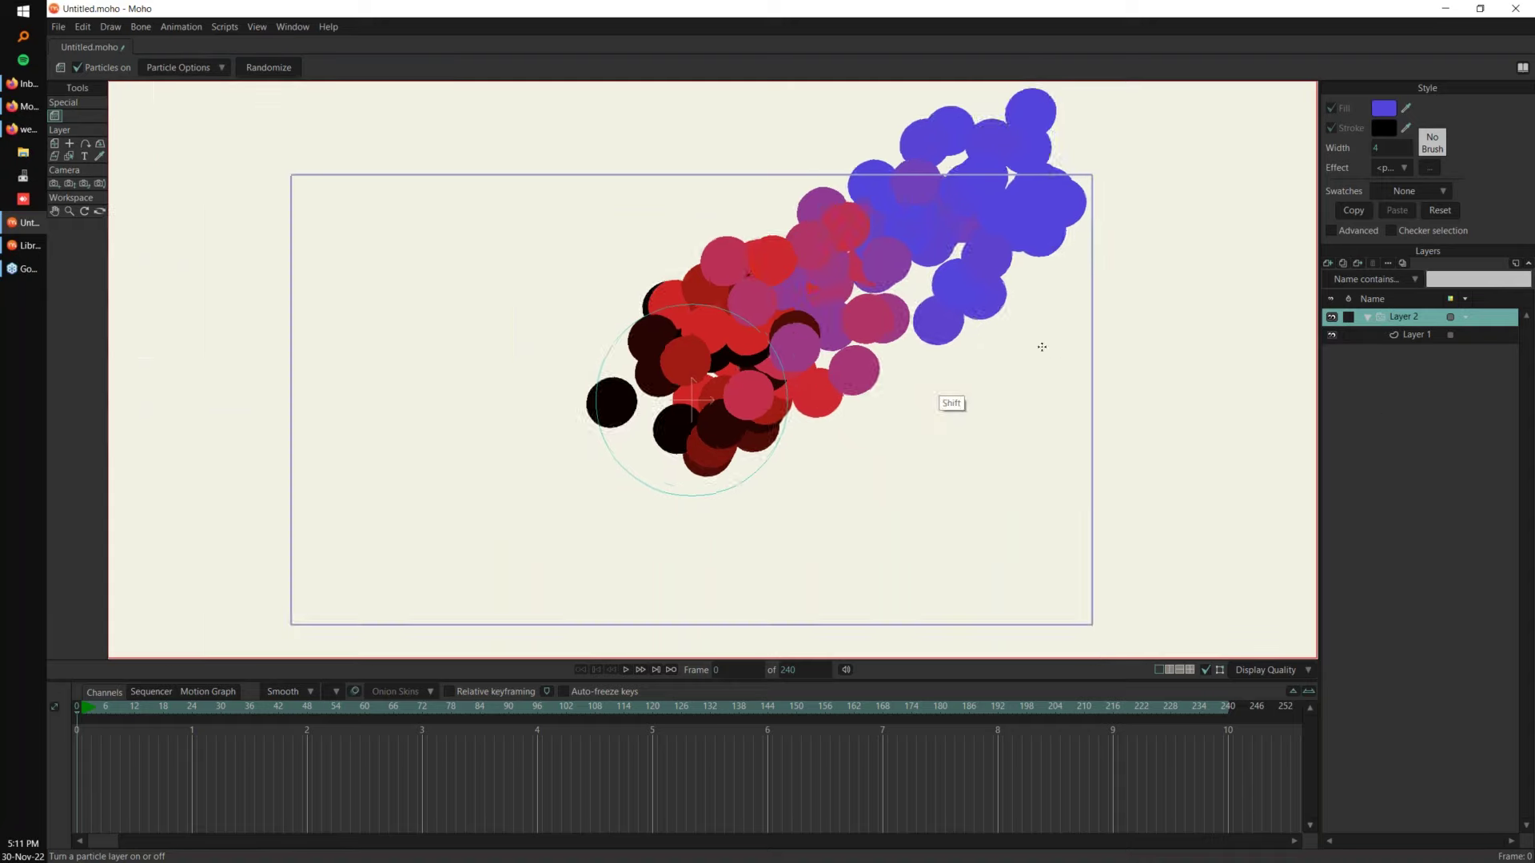
left_click(91, 707)
scroll(1039, 367, "down", 1)
left_click(79, 721)
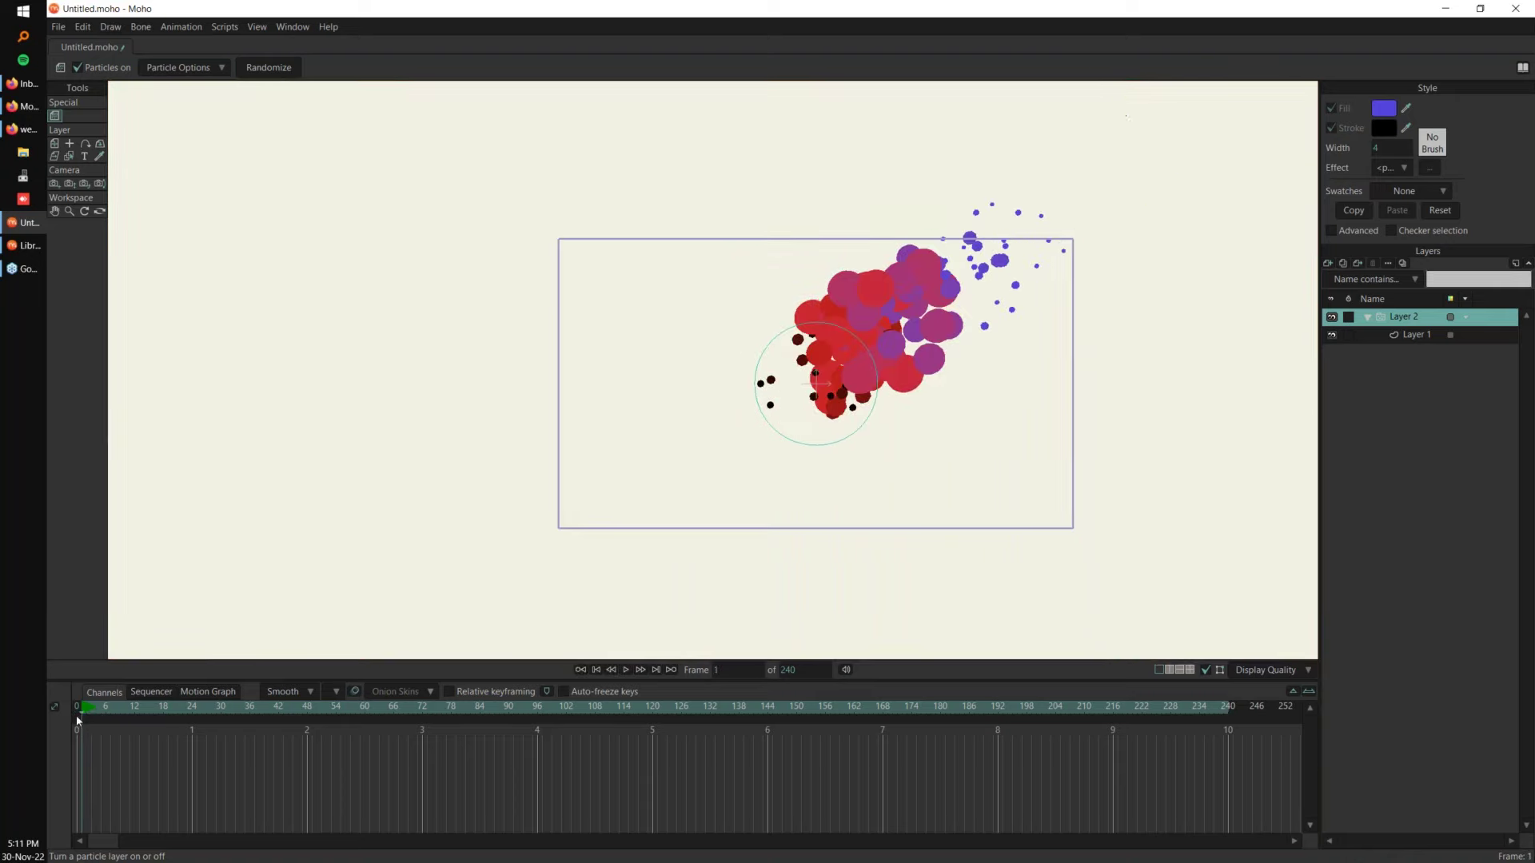
key("0")
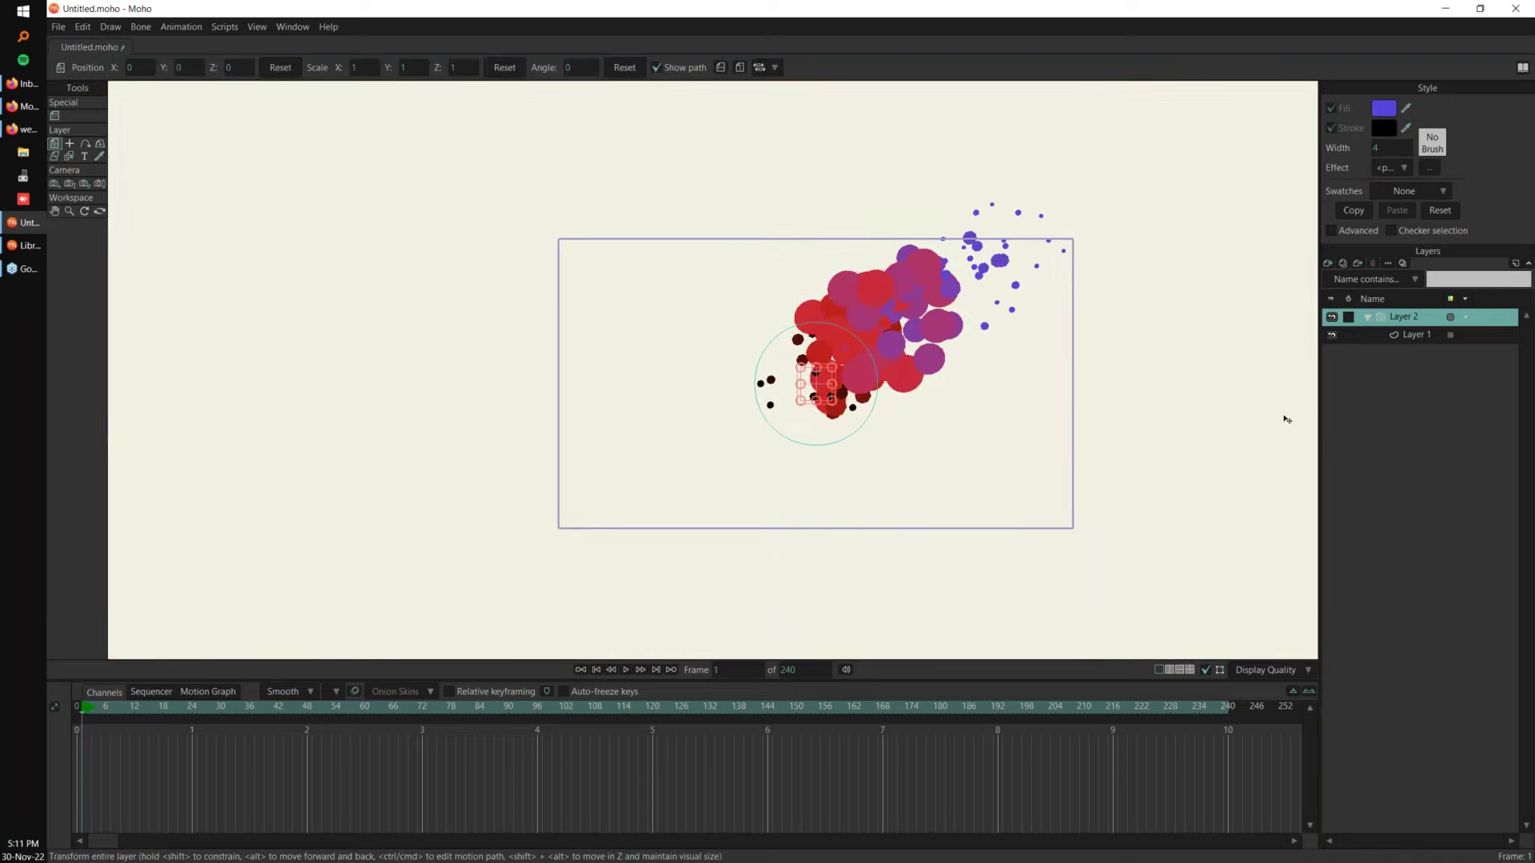
key("ctrl+space")
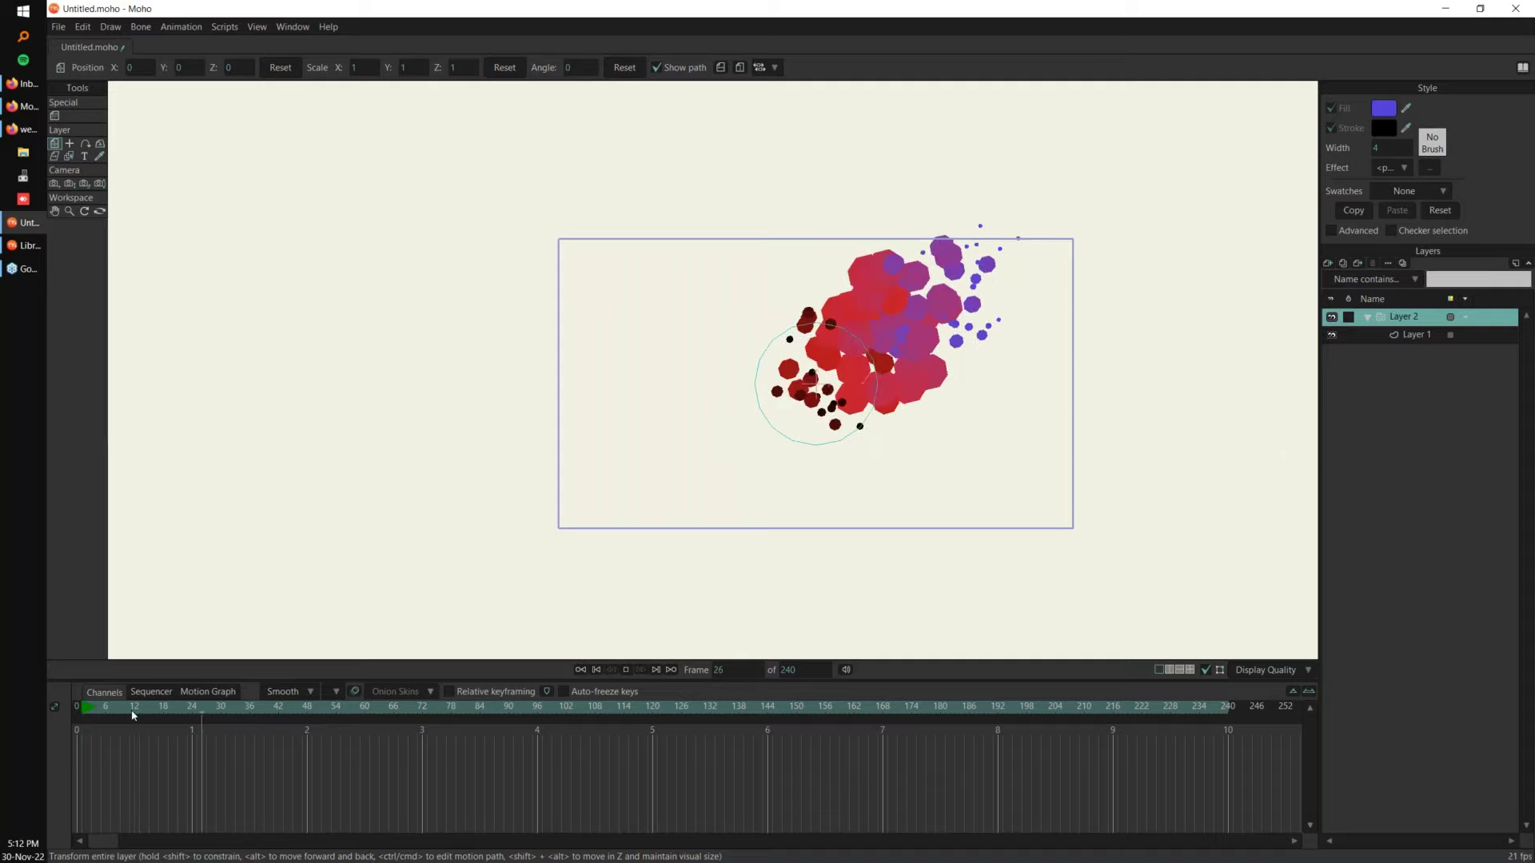
key("ctrl+space")
left_click(92, 709)
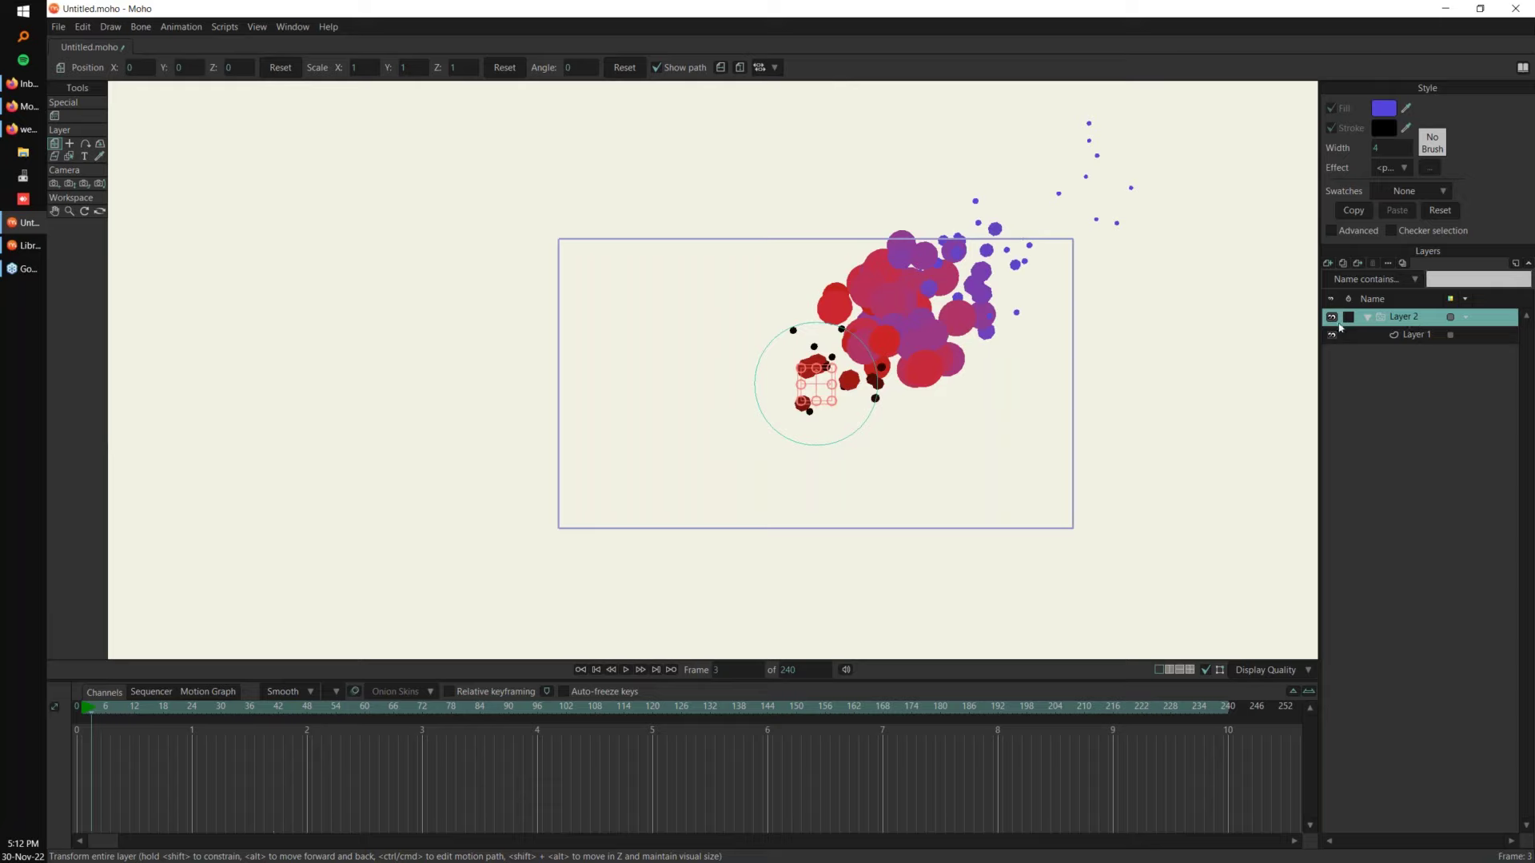
Step: Move Layer 2 left beyond the canvas to about X -3.44 at frame 35 and preview the motion
left_click_drag(204, 713, 244, 712)
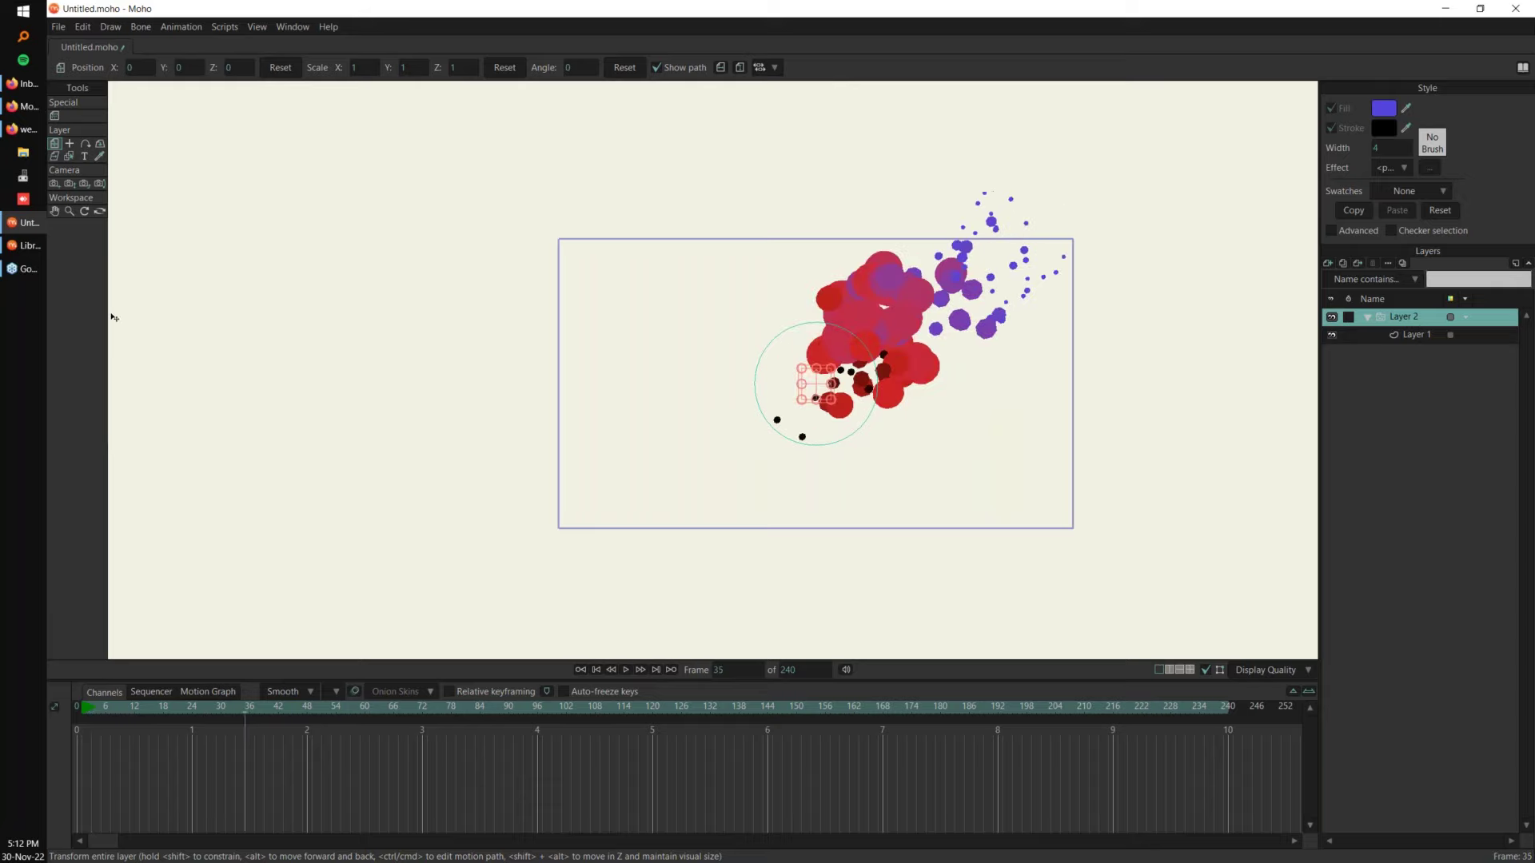
left_click_drag(890, 456, 391, 455)
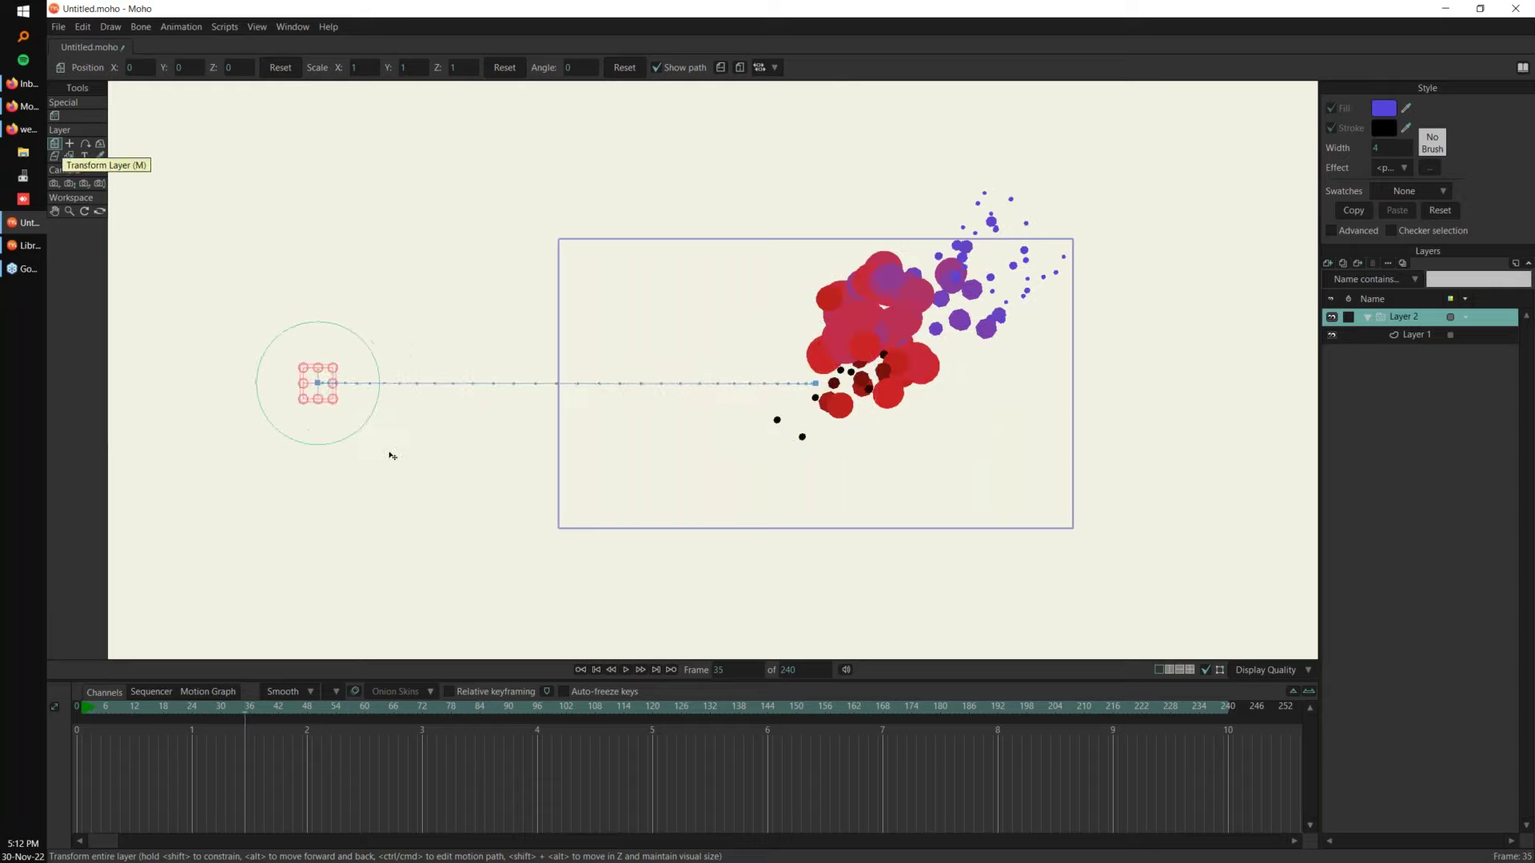
left_click(78, 713)
key("space")
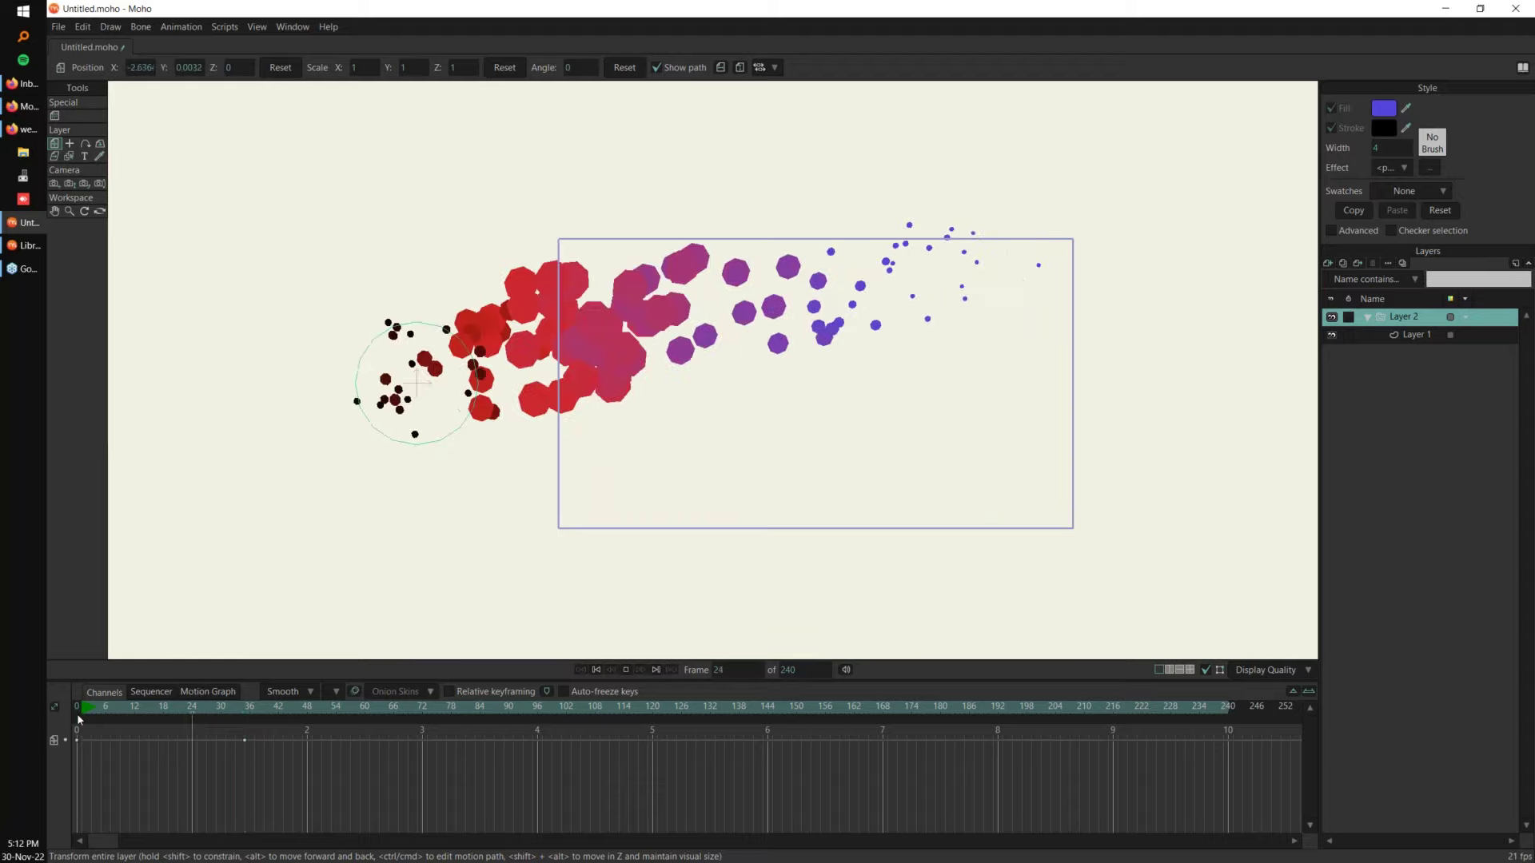
key("space")
Step: Bend Layer 2's motion path by moving the layer down at frame 15 and up to about Y 0.12 at frame 26
left_click_drag(115, 712, 149, 710)
left_click_drag(583, 372, 583, 502)
left_click(194, 712)
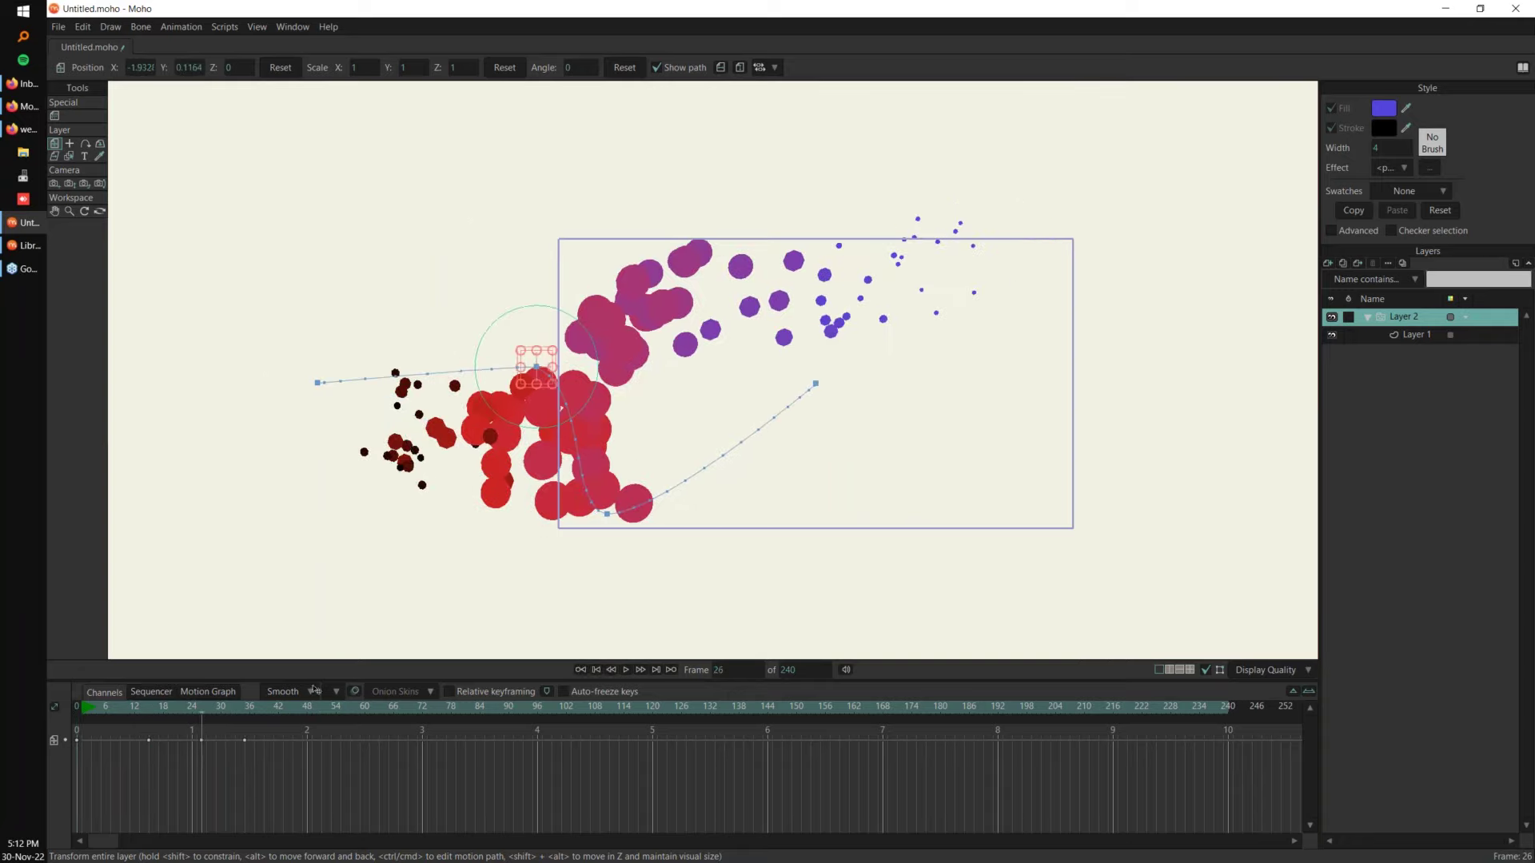
Step: Play the animation to review the particles along the curved path, and step back to frame 0
key("space")
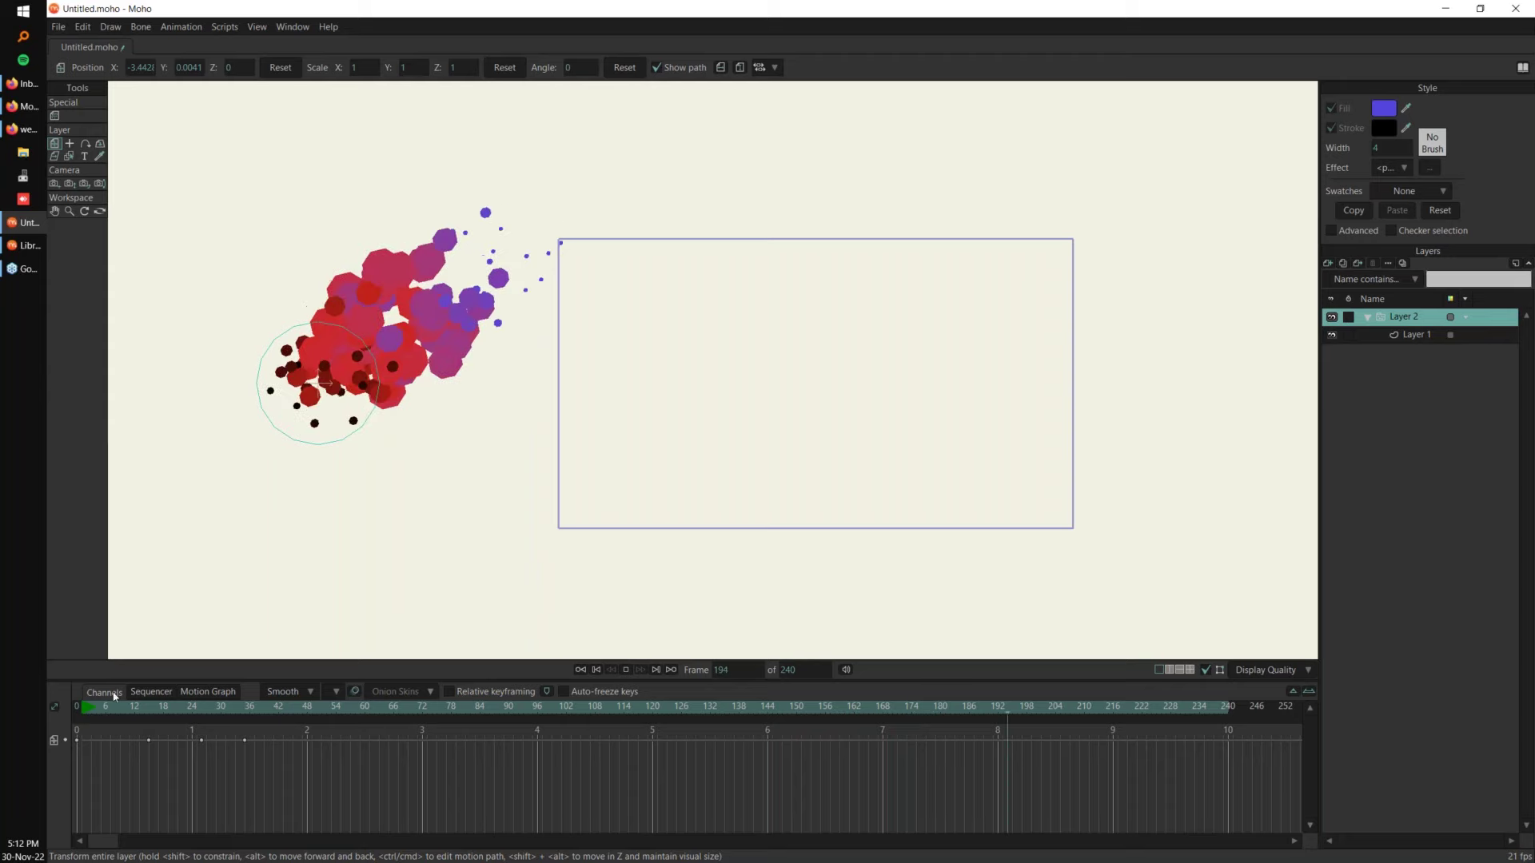
left_click(91, 708)
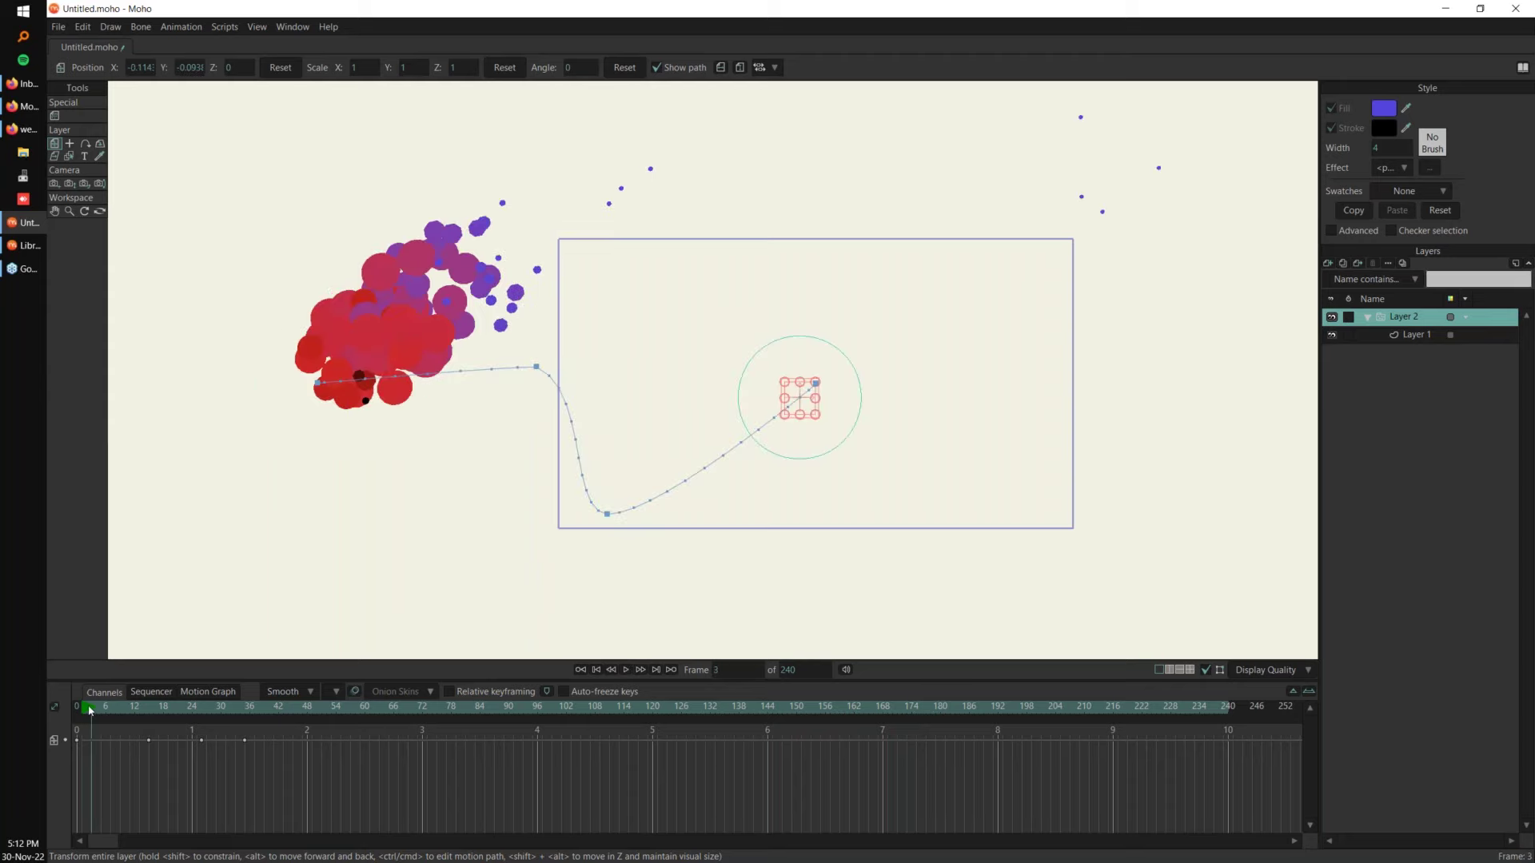
key("Left")
key("Left")
key("Left")
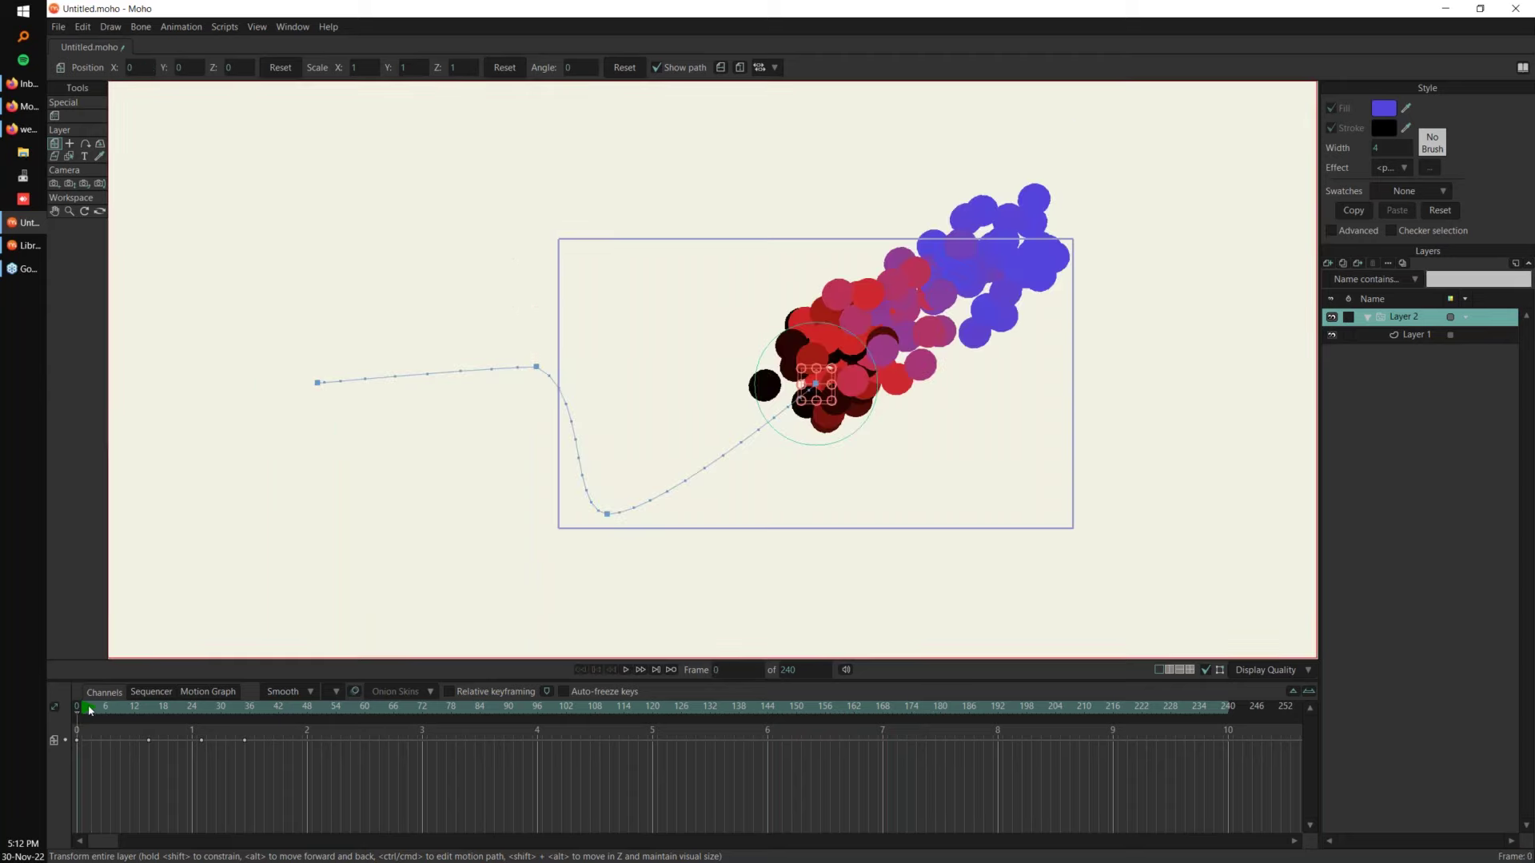
Step: Create a new document and open the Fox.moho character project from the Factory Content Library as a template
key("ctrl+n")
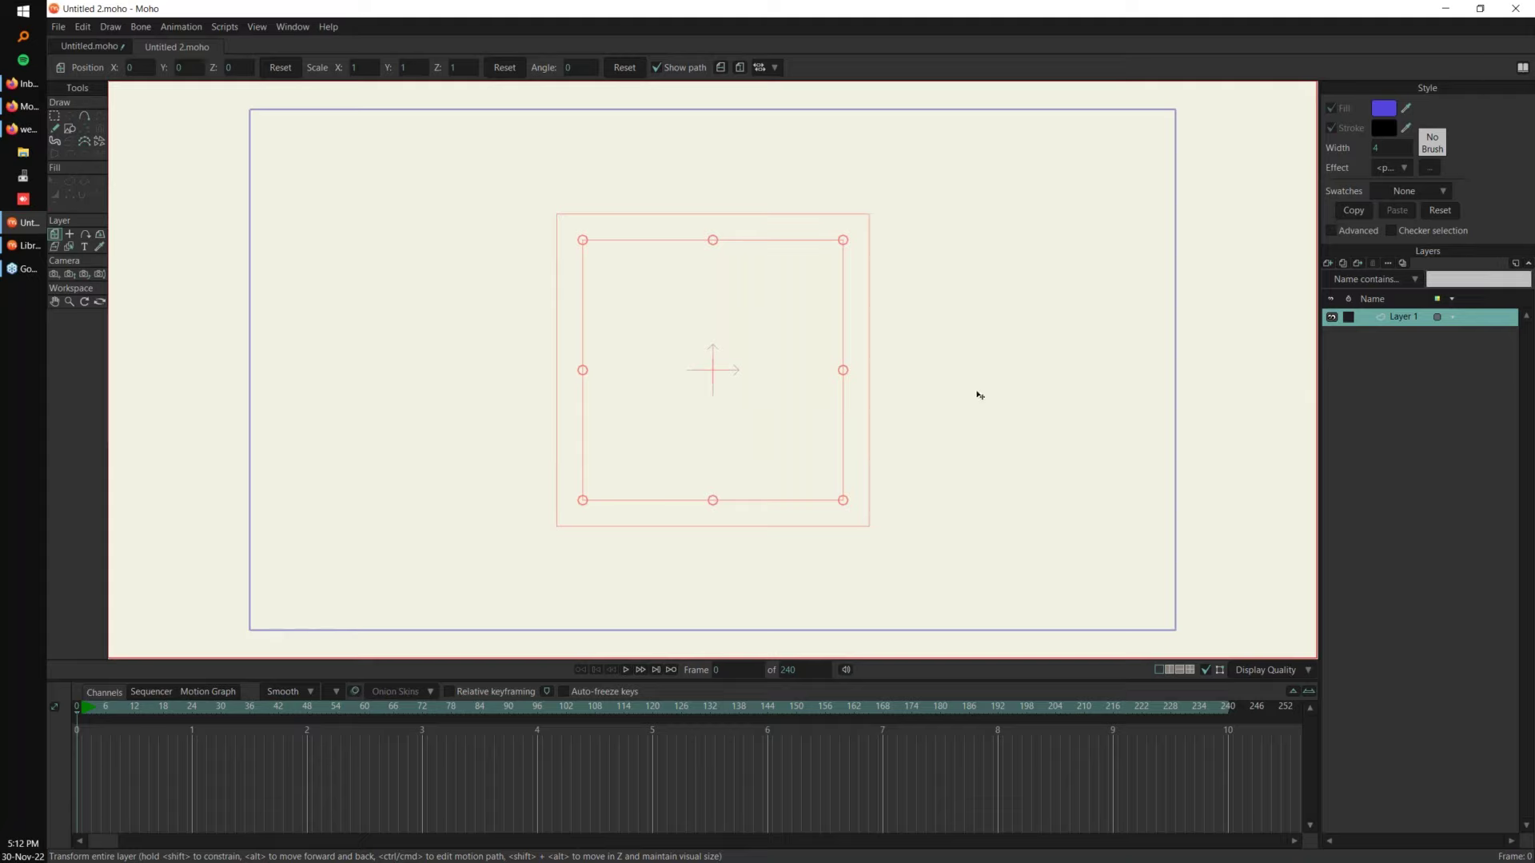
left_click(26, 248)
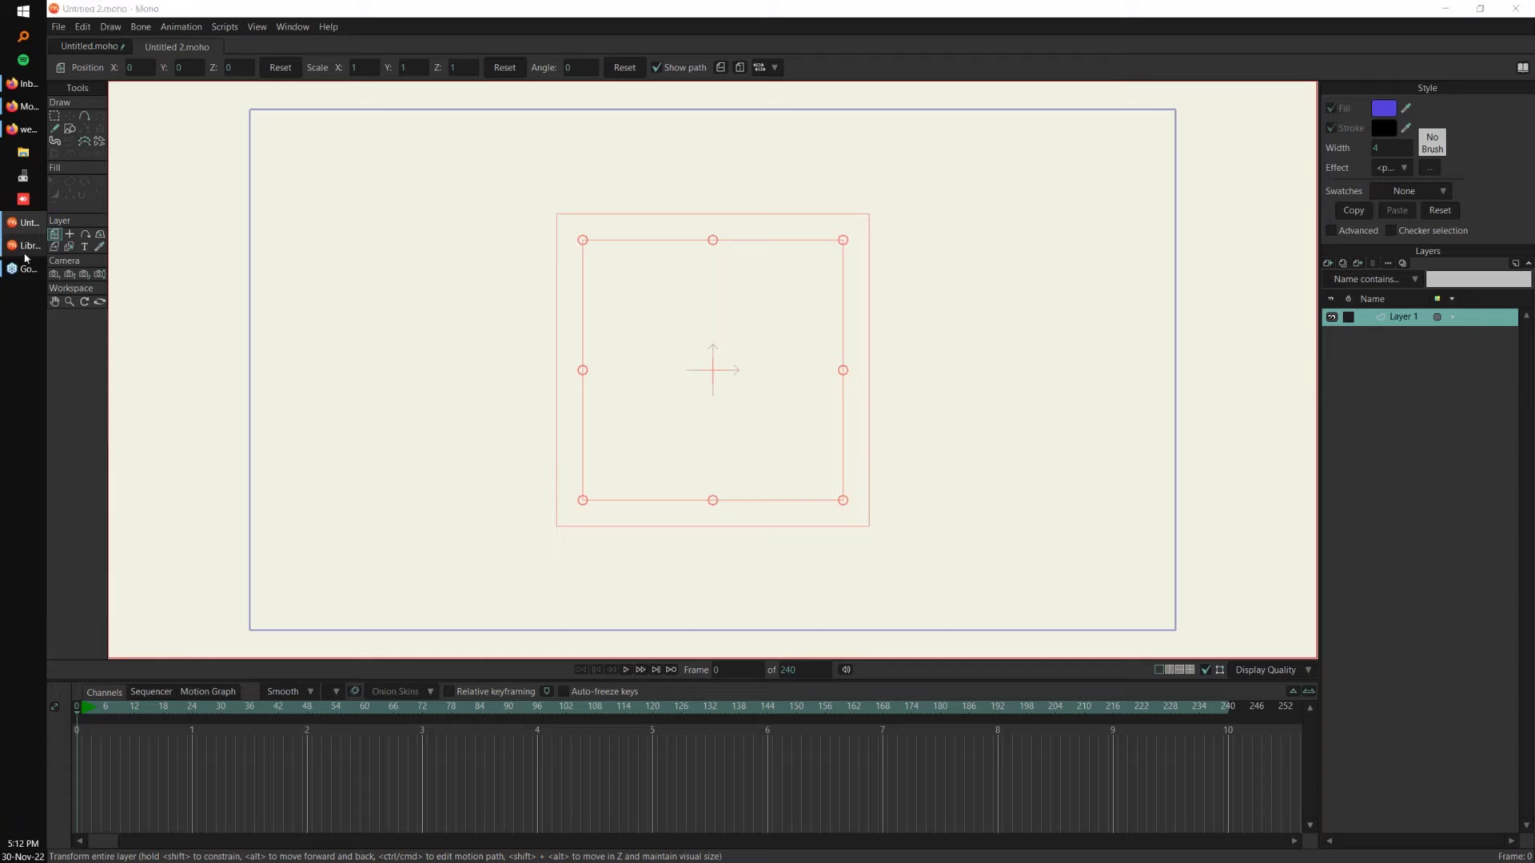
left_click_drag(1275, 352, 1277, 281)
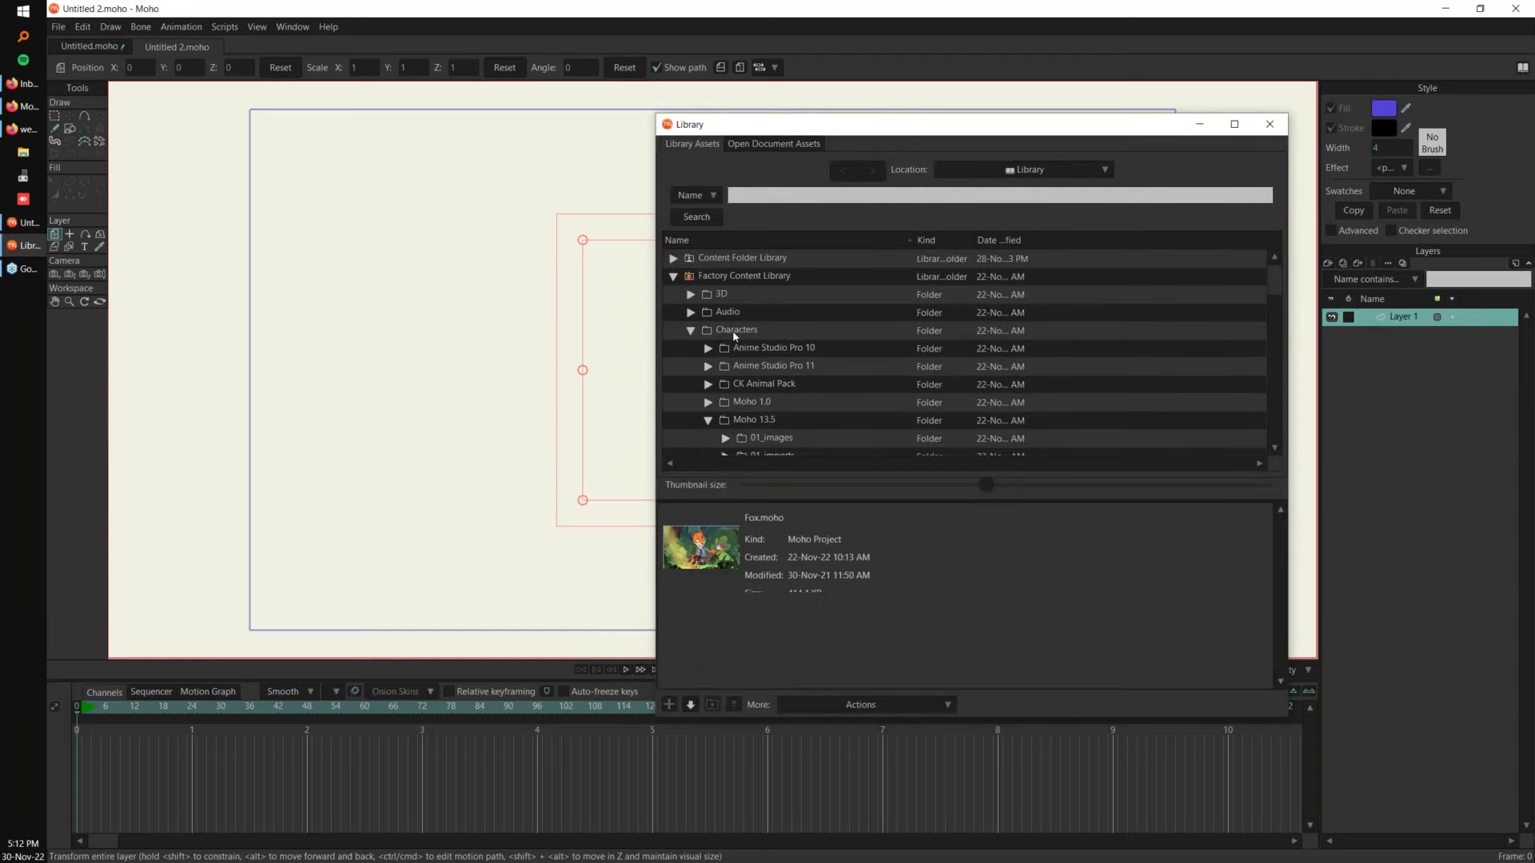
left_click_drag(1278, 275, 1278, 318)
left_click(769, 352)
left_click(799, 378)
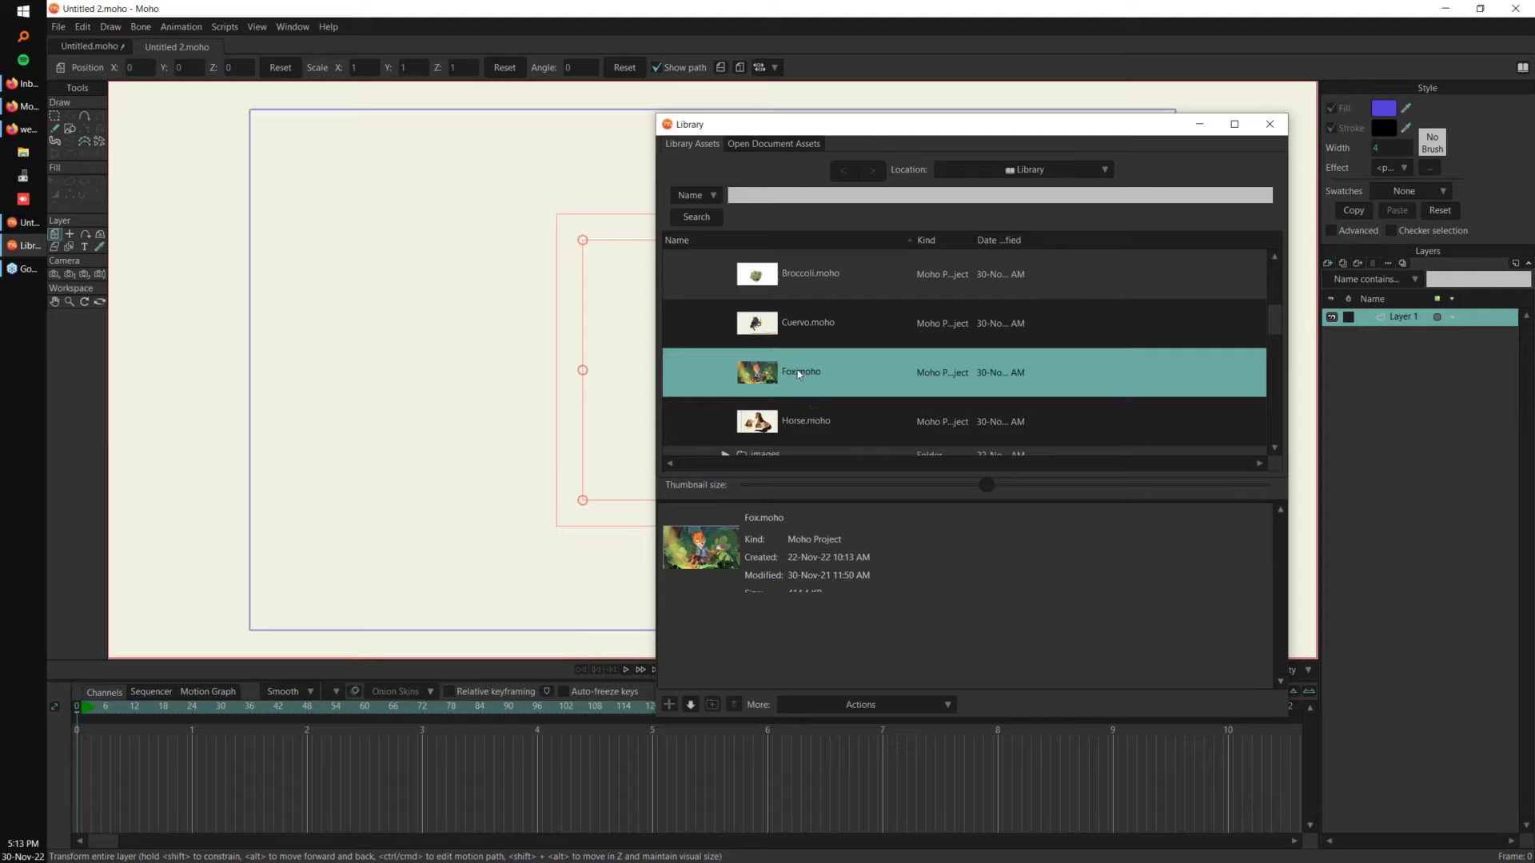
right_click(791, 370)
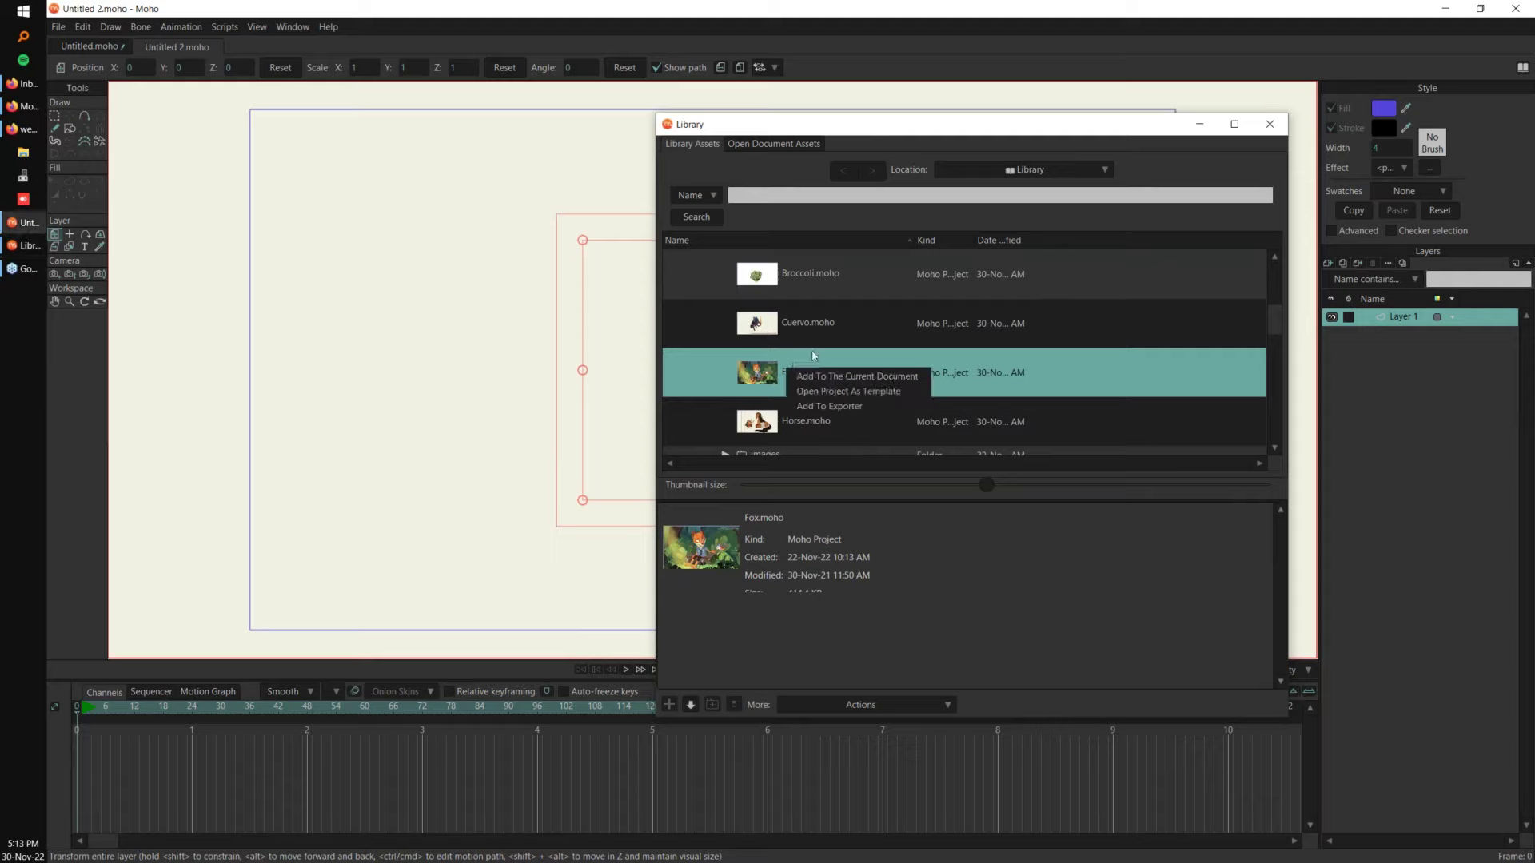
left_click(893, 391)
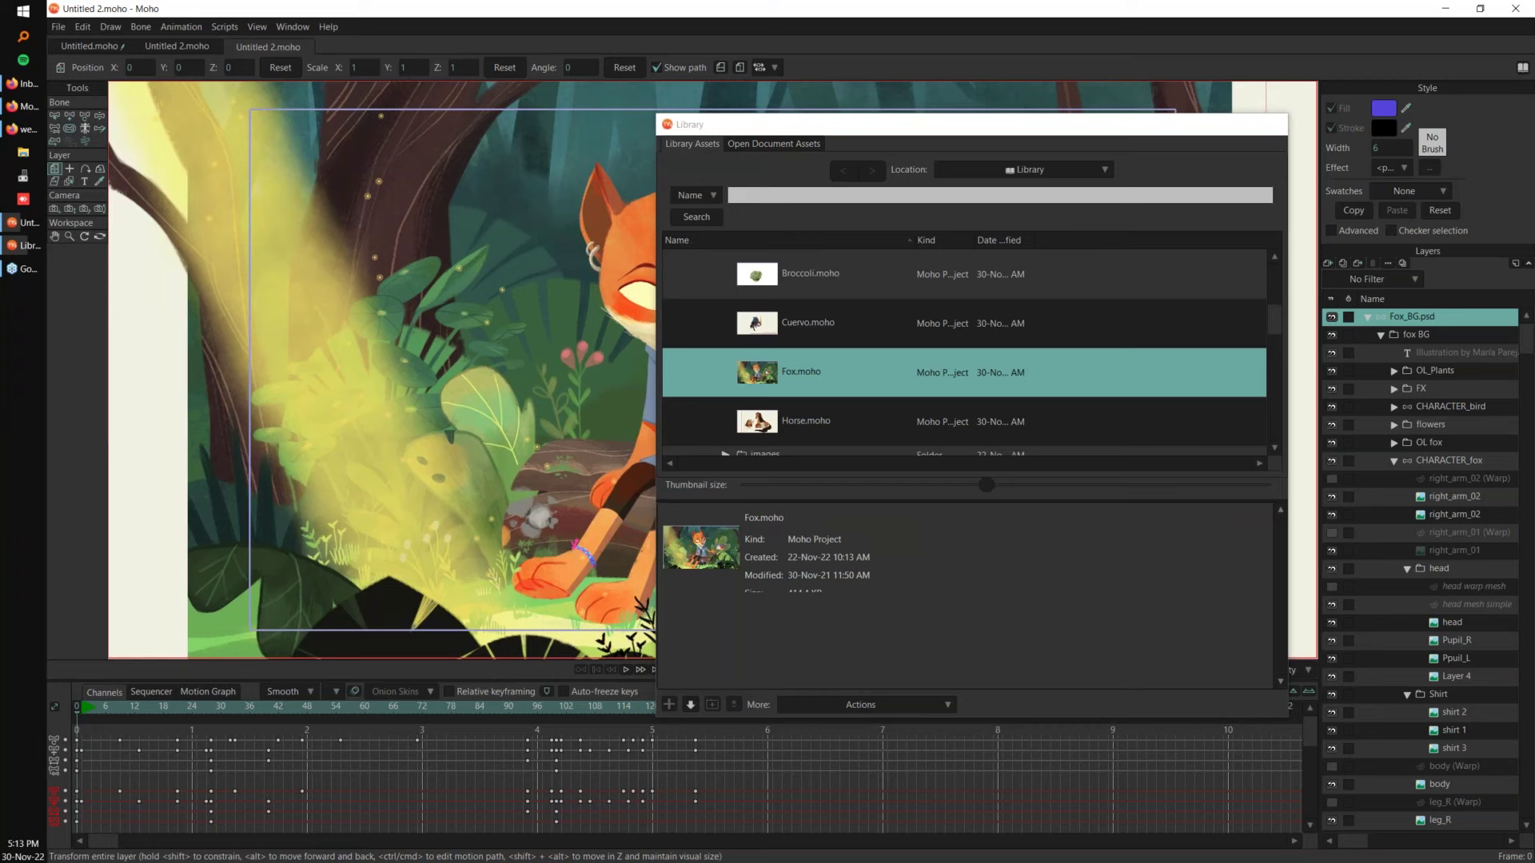
left_click(1199, 127)
Step: Play the fox scene, collapse the CHARACTER_fox group, and isolate the visibility of the FX group
left_click(88, 712)
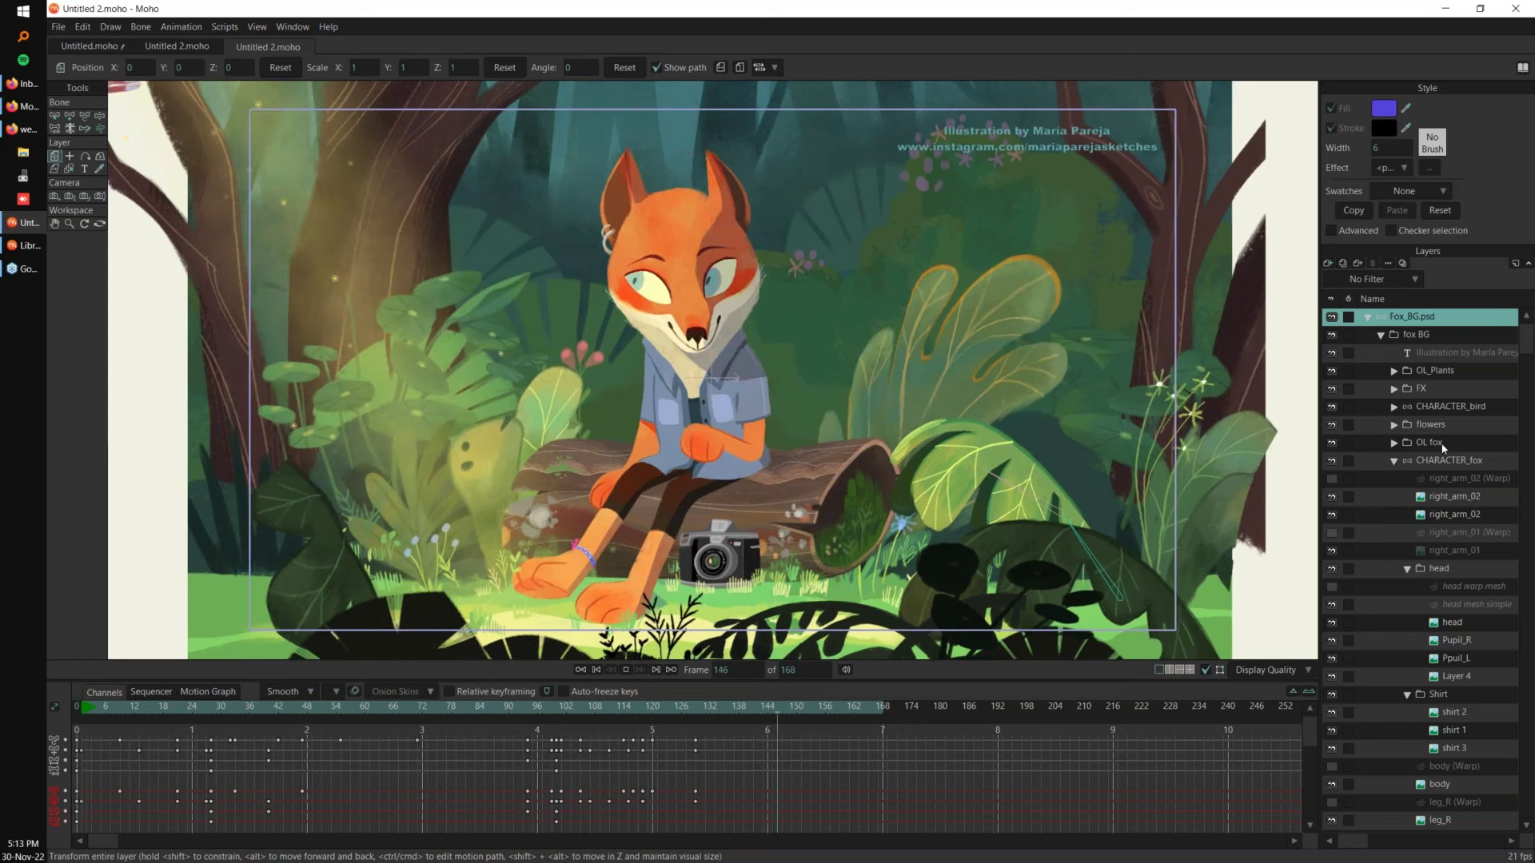
left_click(1394, 460)
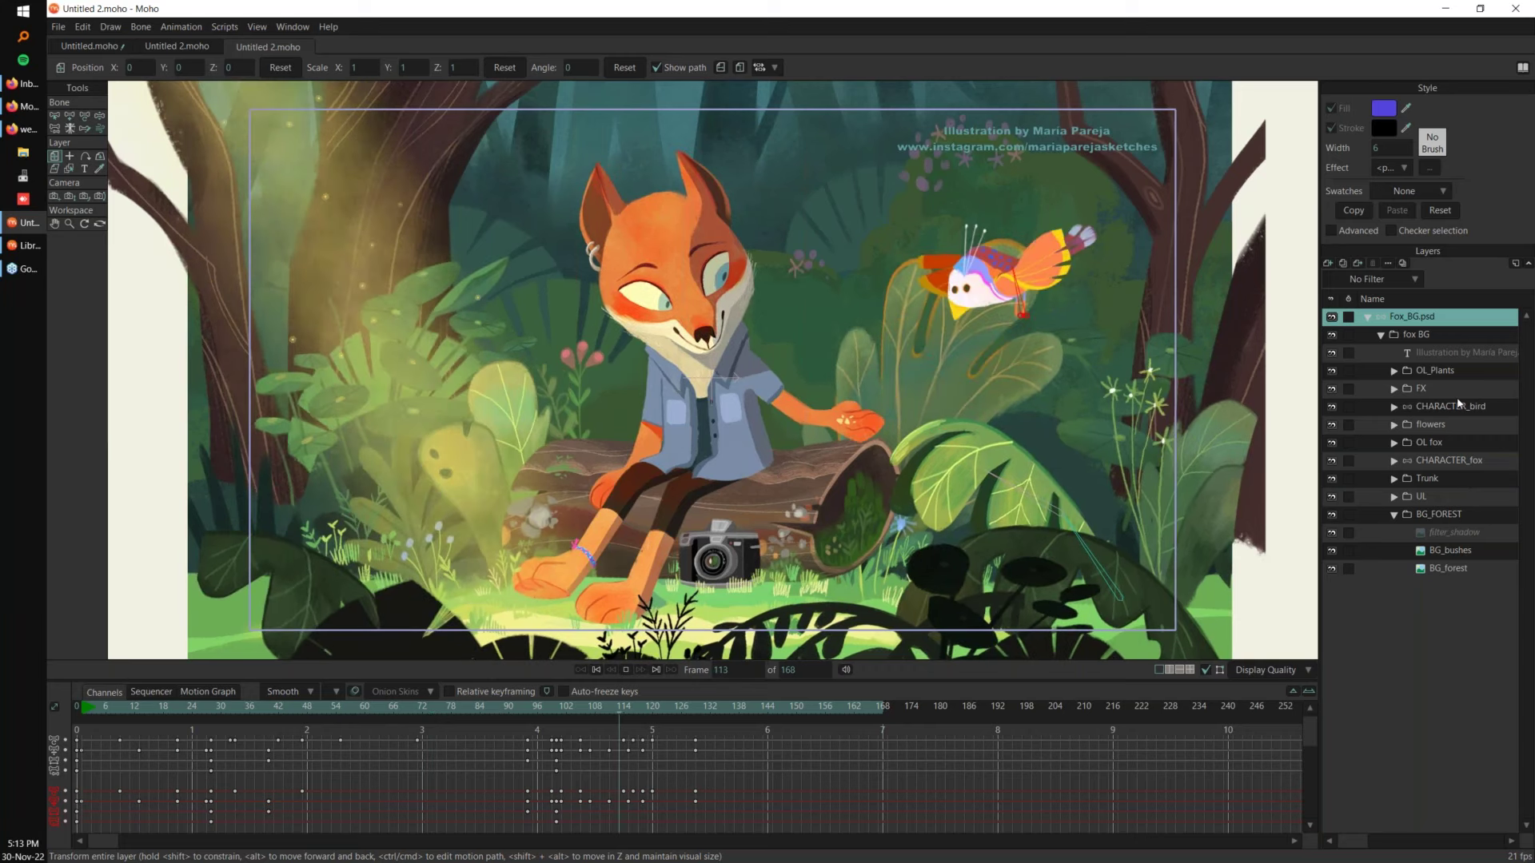
left_click(1334, 389)
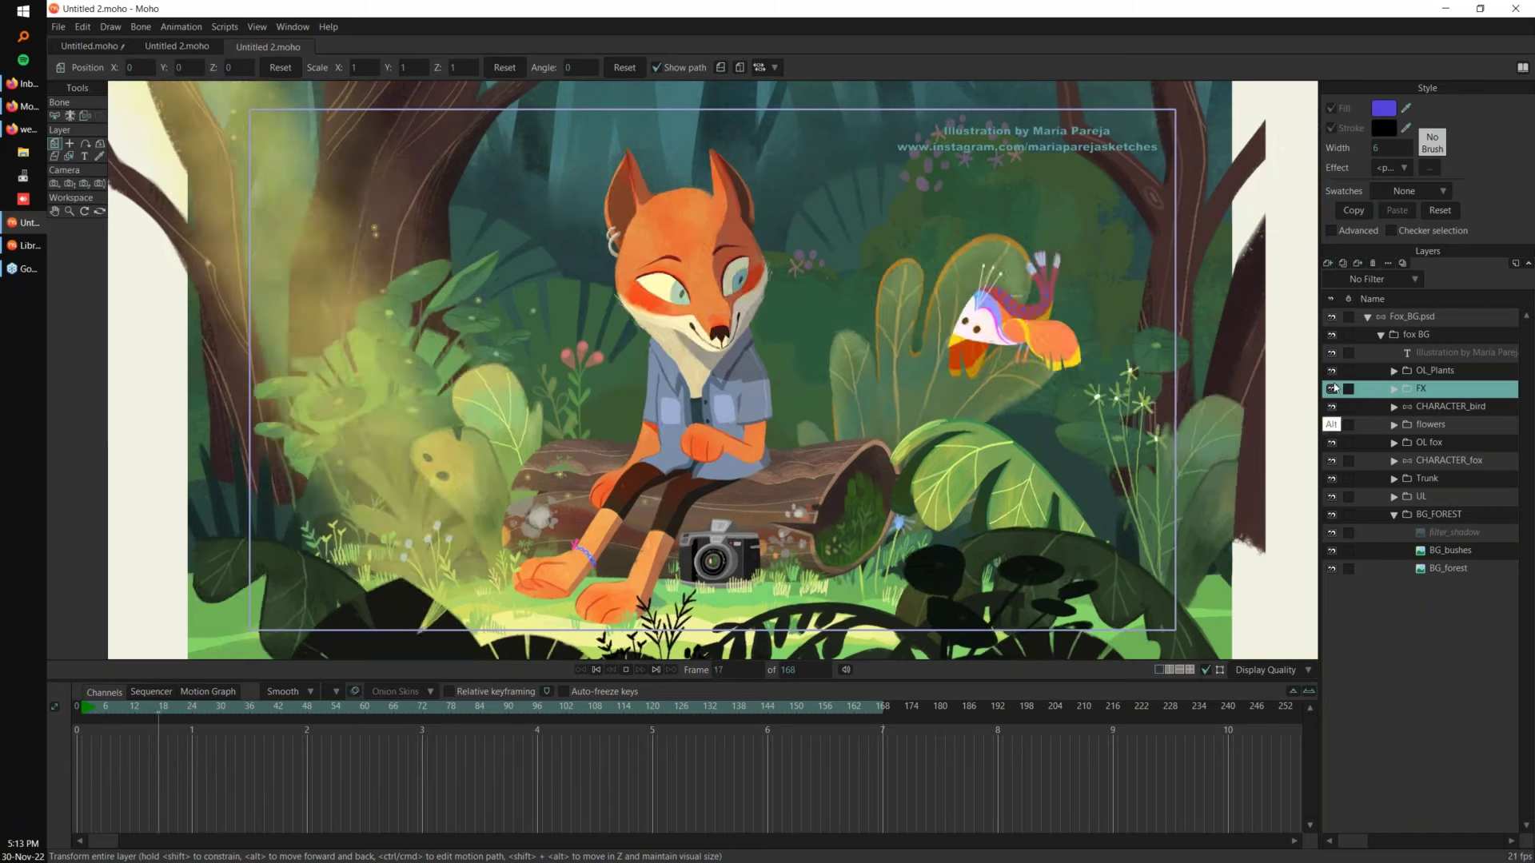
left_click(1334, 389, "alt")
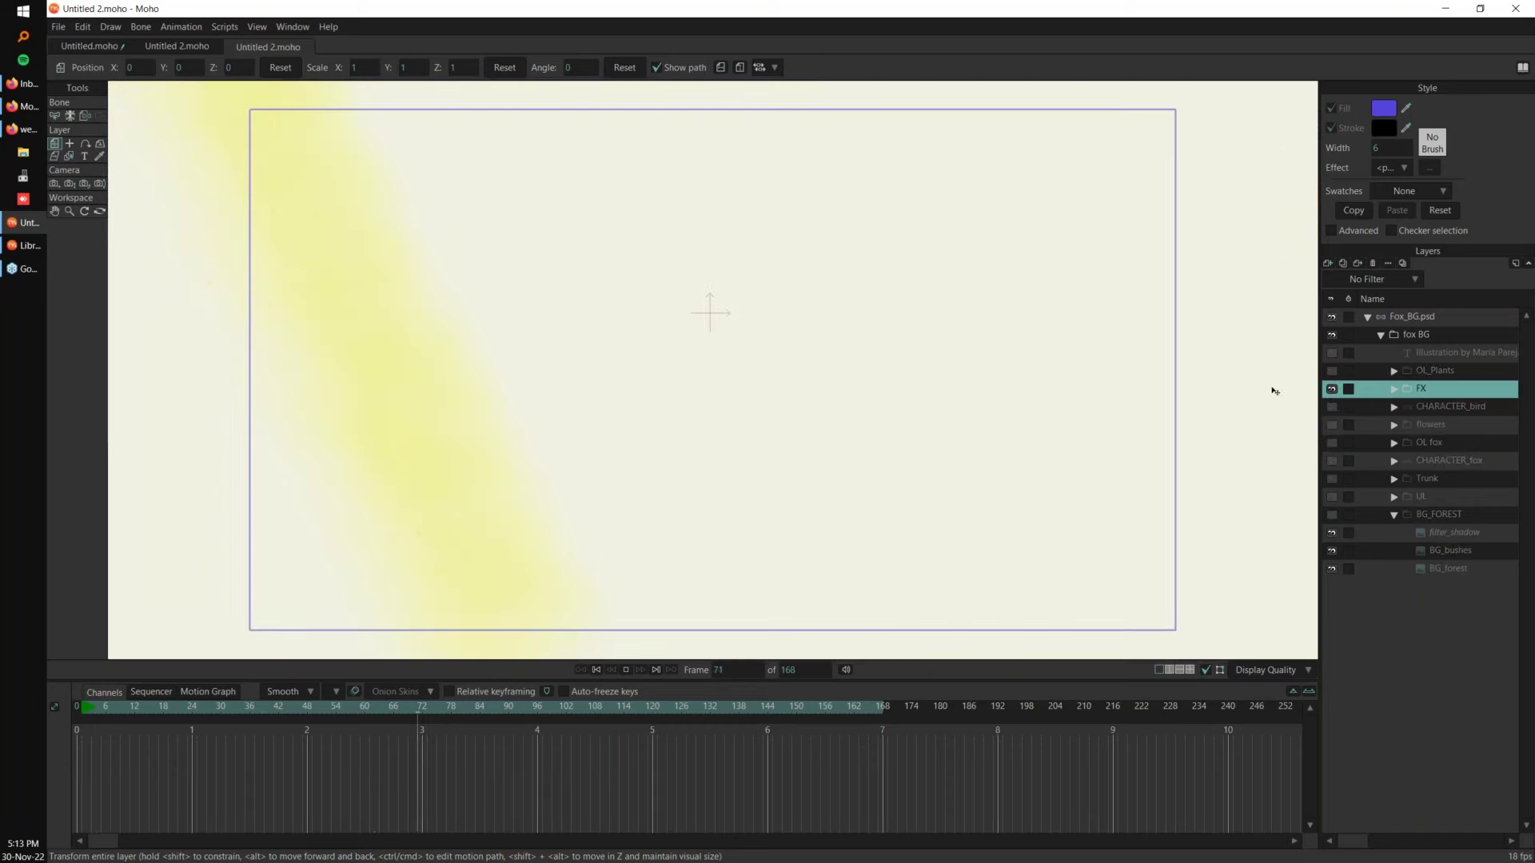
Step: At frame 0, delete the two FX_LIGHT layers and the filter_shadow layer from the FX group
left_click(87, 709)
left_click(78, 709)
scroll(747, 500, "down", 2)
left_click_drag(644, 517, 654, 501)
scroll(652, 501, "down", 1)
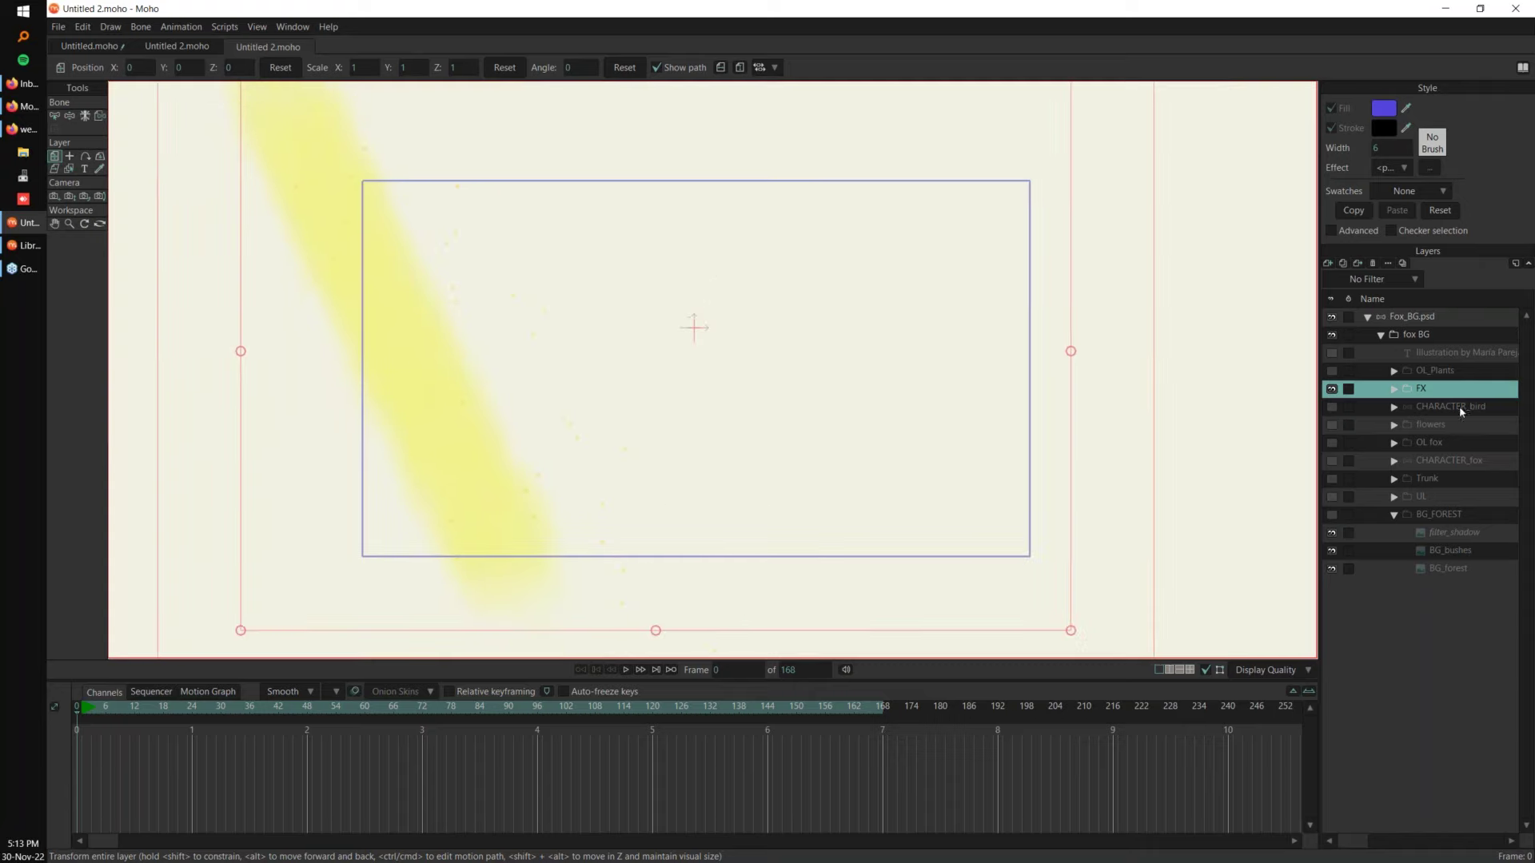
left_click(1395, 389)
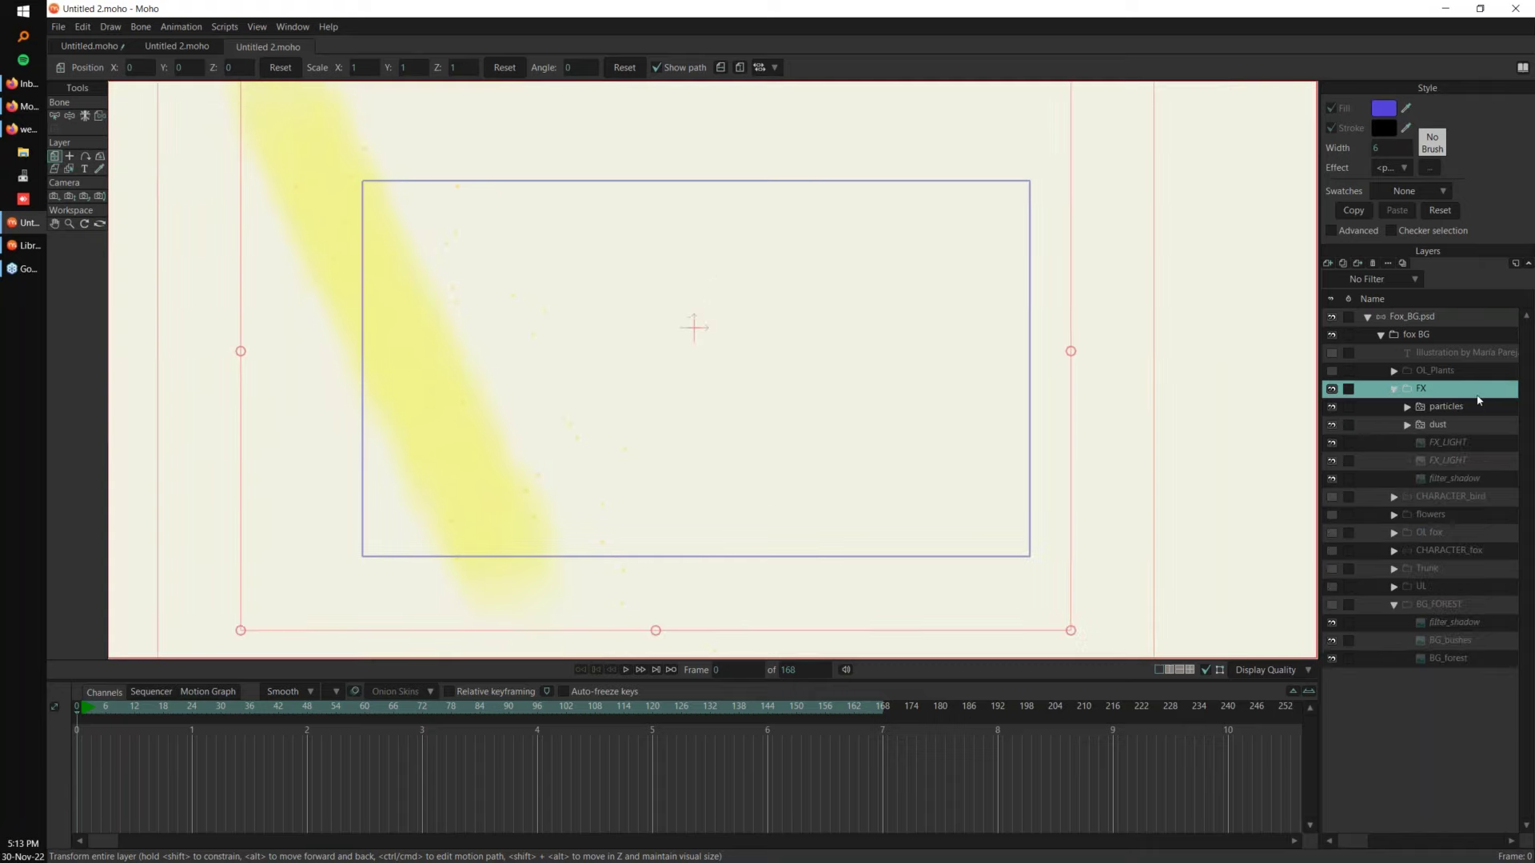
left_click(1449, 442)
left_click(1447, 478, "shift")
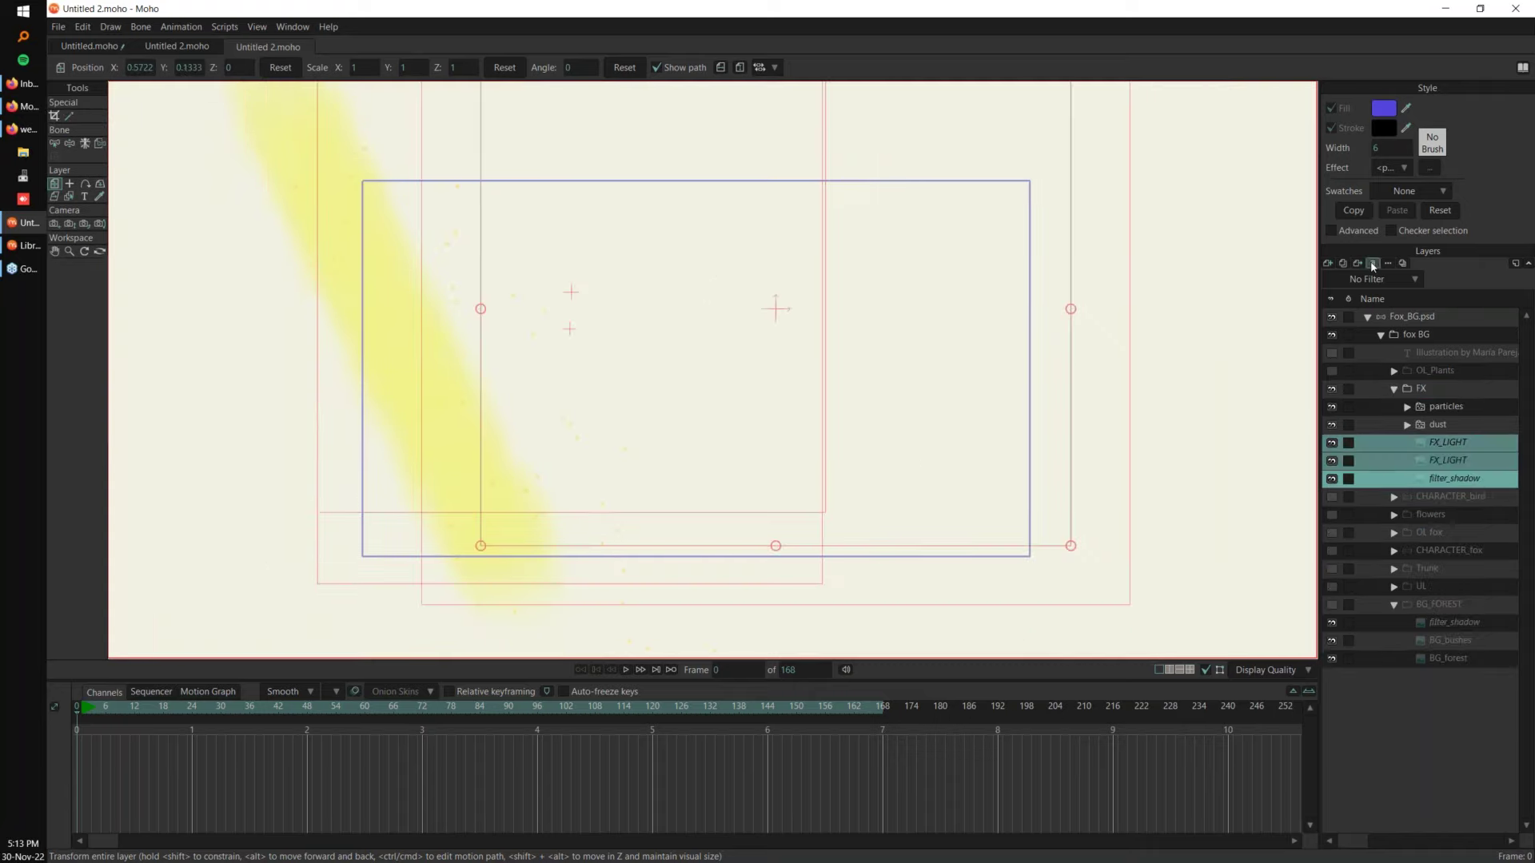
left_click(1373, 263)
Step: Copy the FX group into a new document and zoom the camera out to a vertical field of view of about 65.7 degrees
left_click(1436, 385)
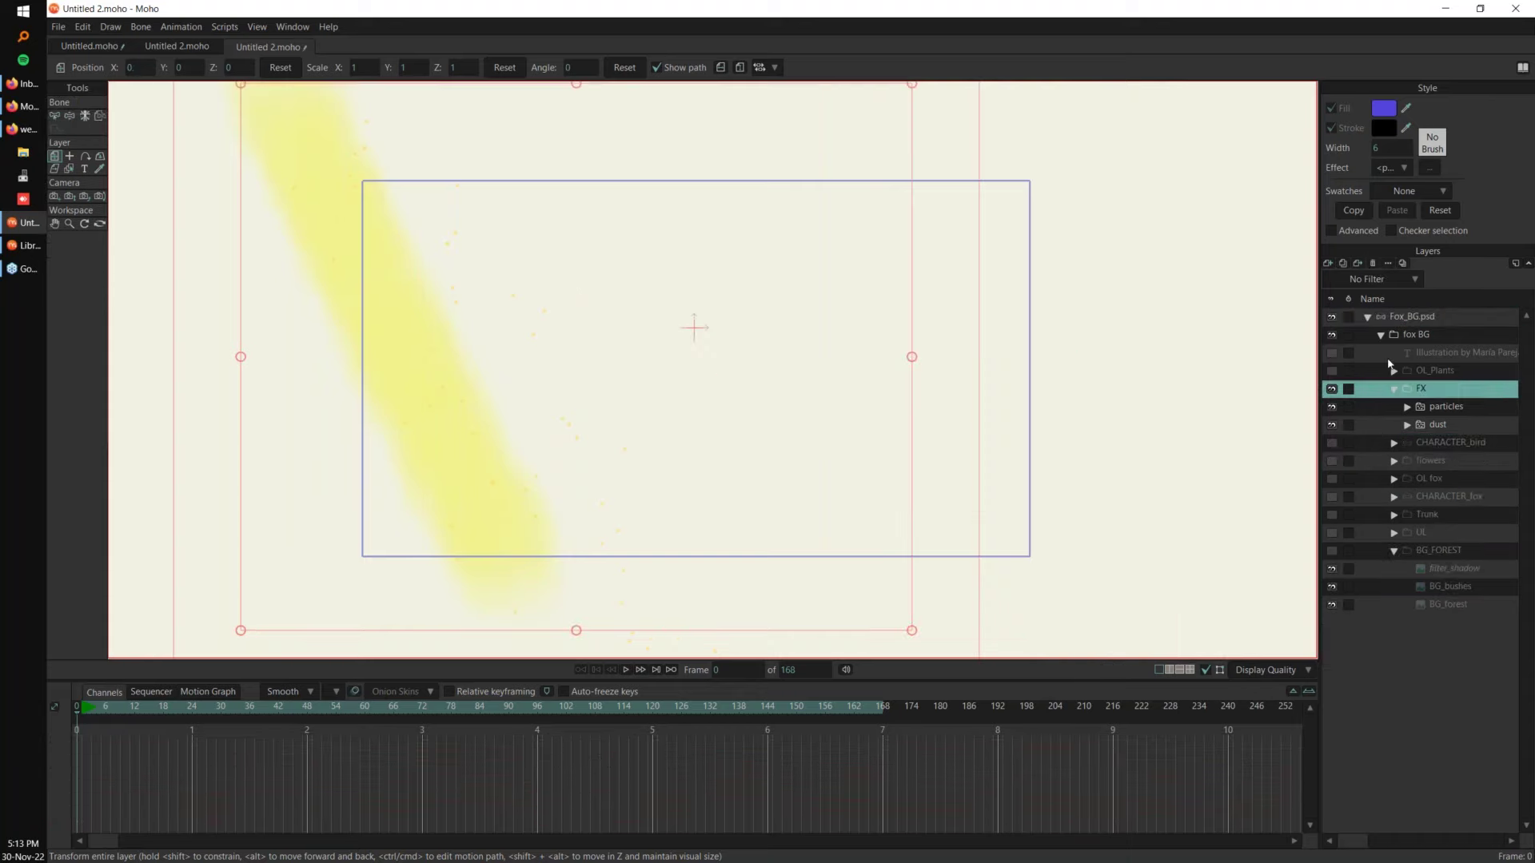
left_click(83, 28)
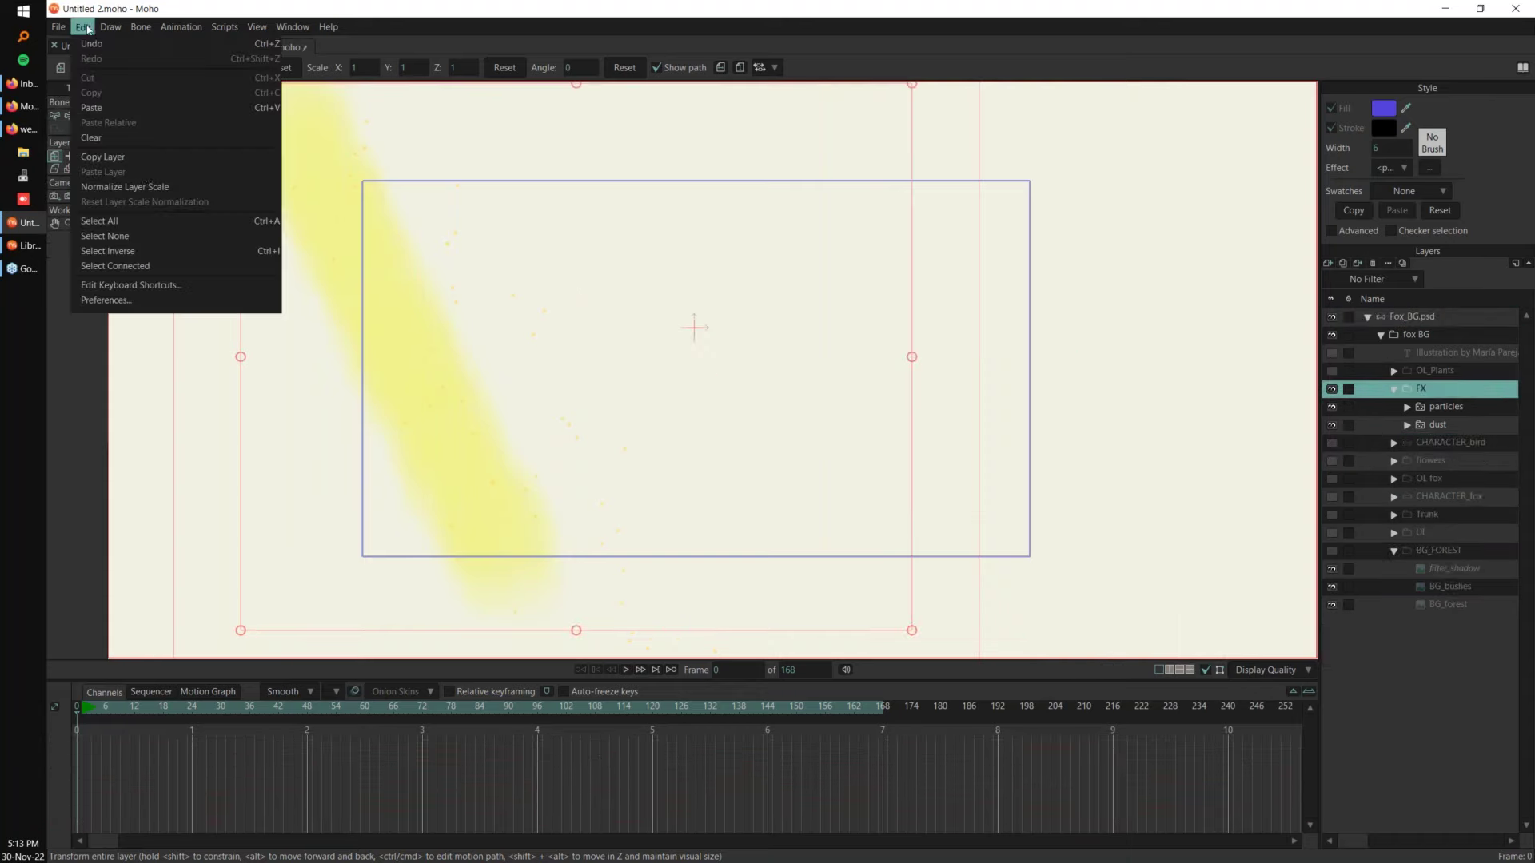
left_click(144, 163)
left_click(59, 28)
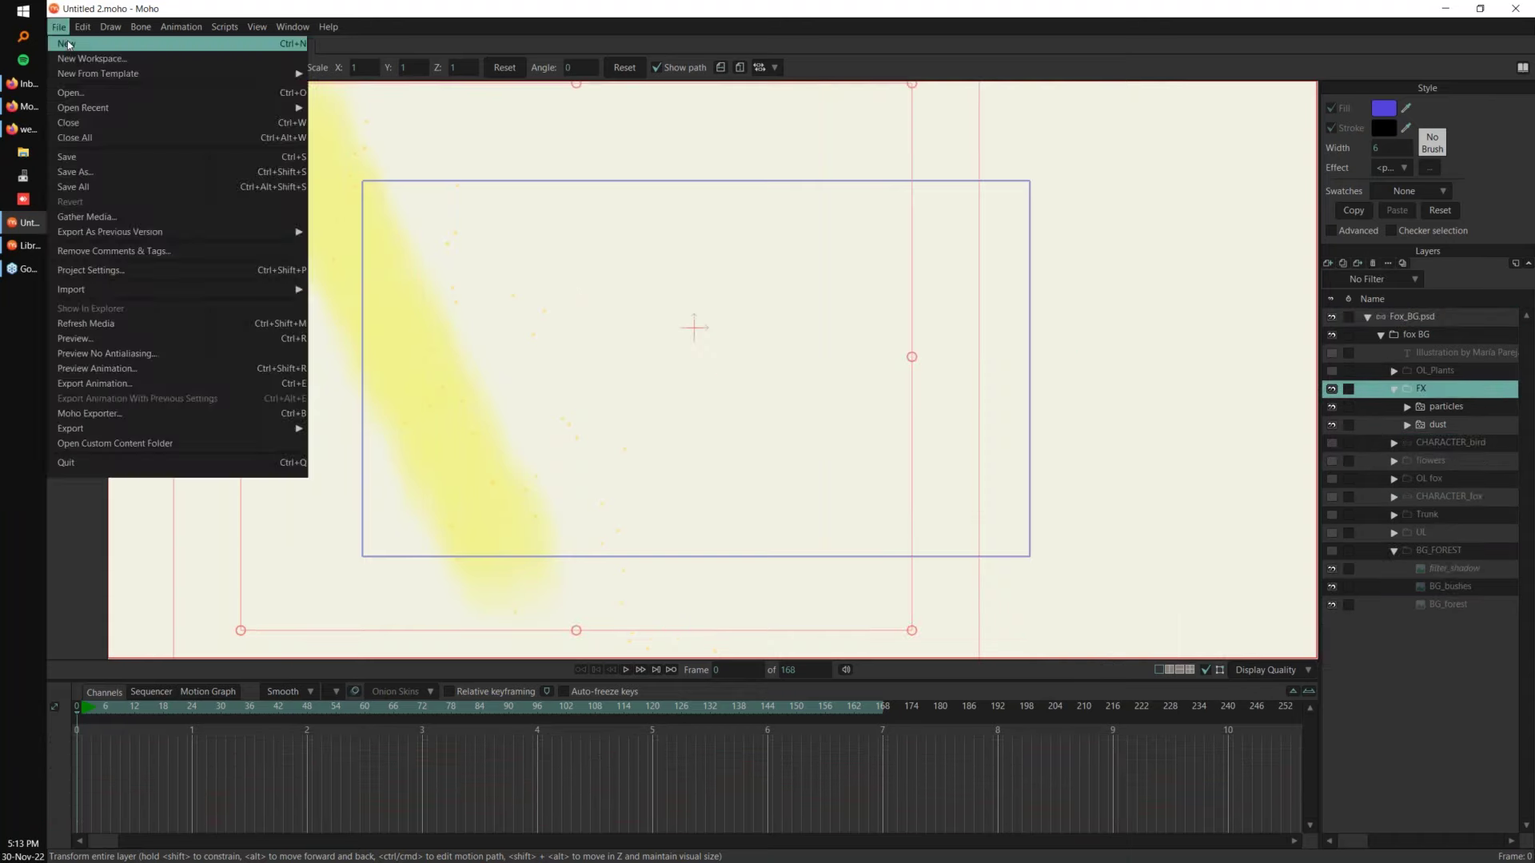
left_click(68, 41)
left_click(83, 27)
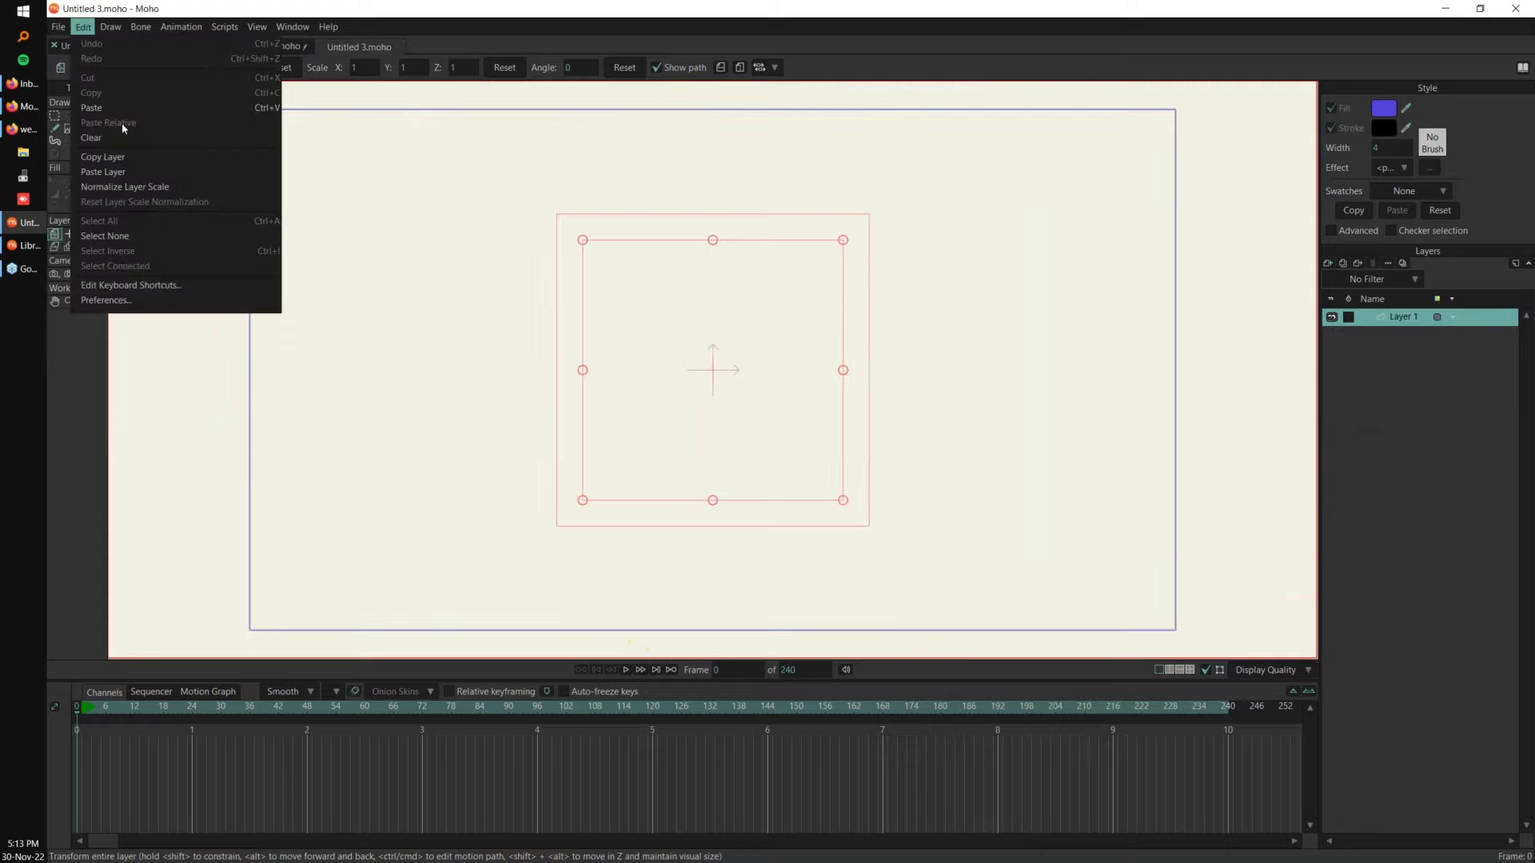
left_click(120, 172)
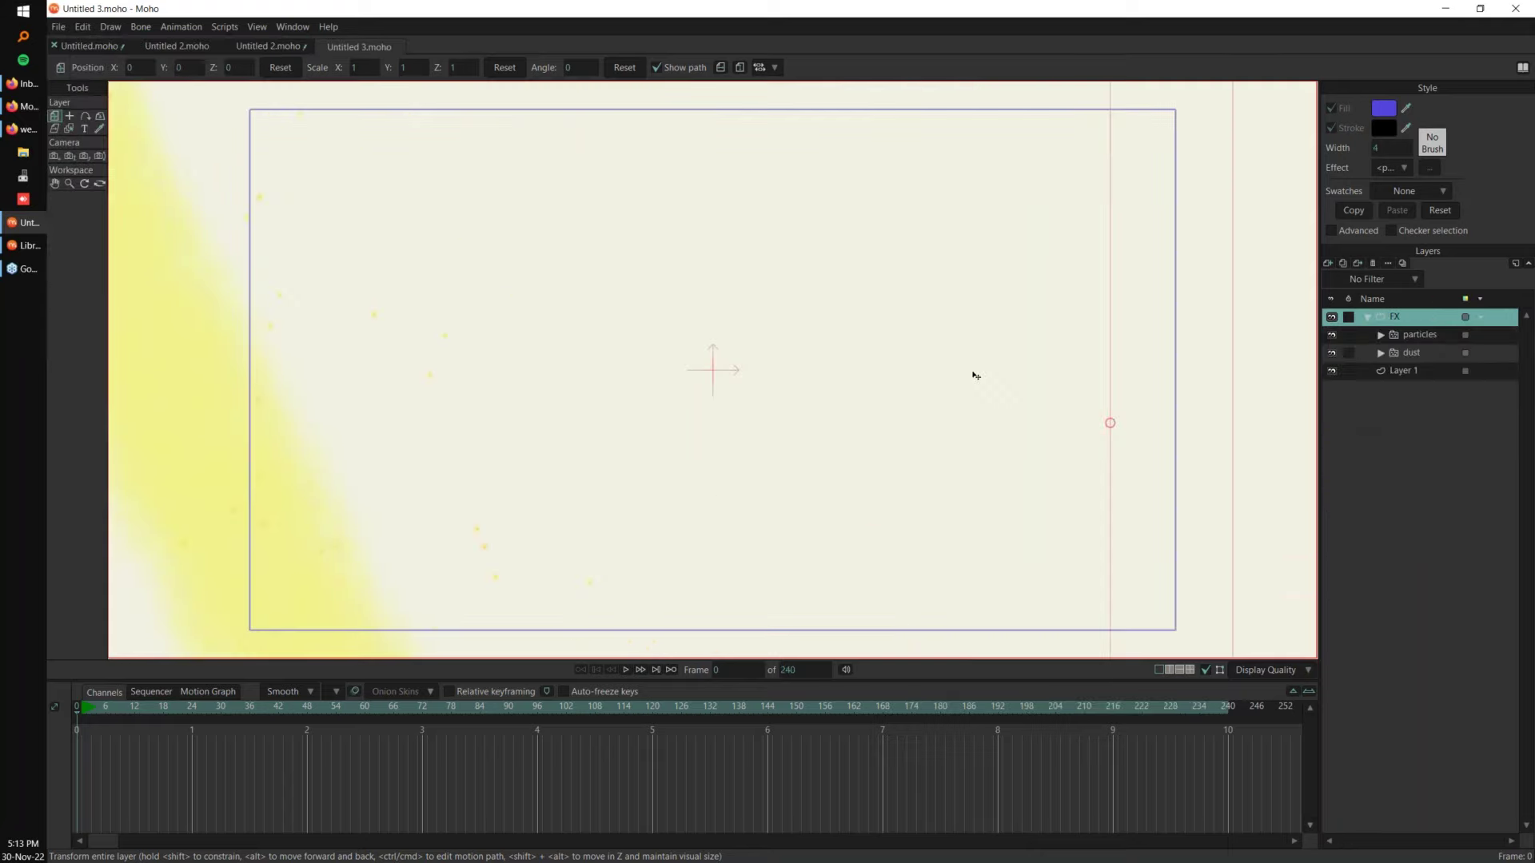
key("5")
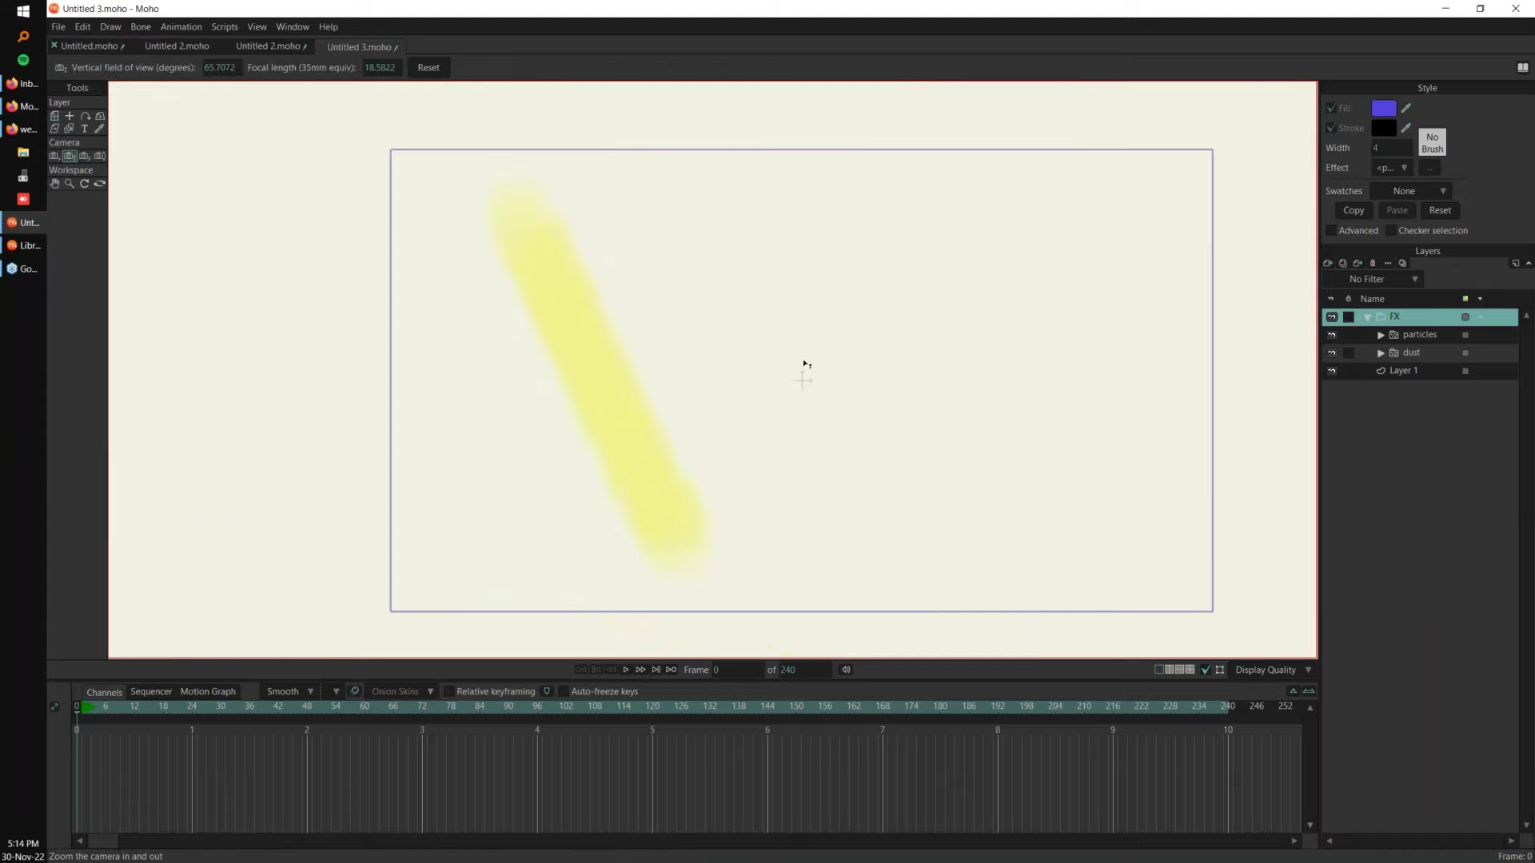
left_click_drag(800, 368, 740, 376)
Step: Draw a black-filled rectangle extending past the canvas frame on Layer 1 and rename the layer background
left_click(1406, 373)
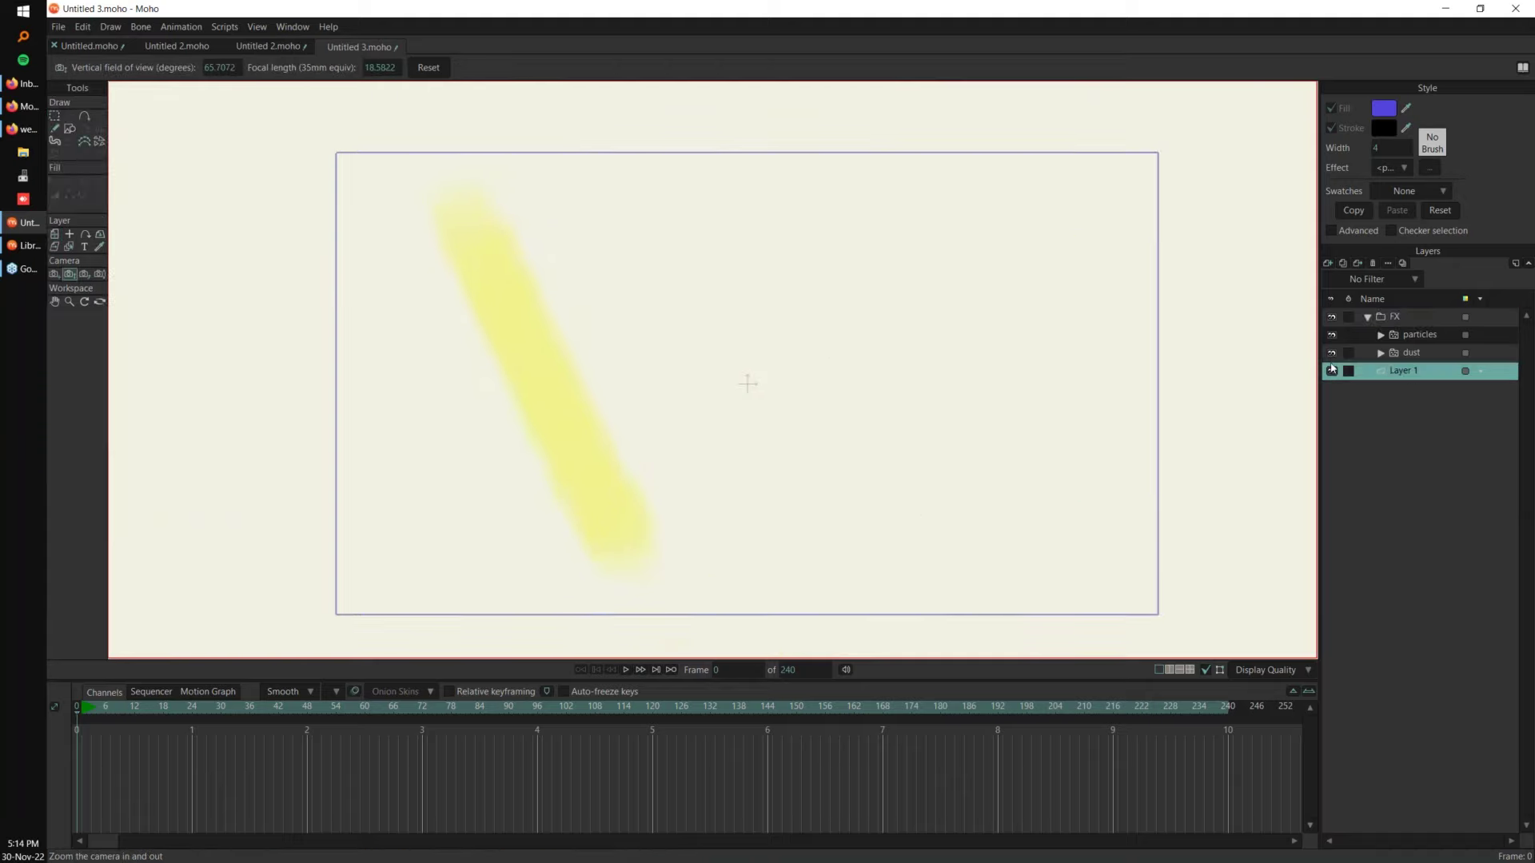
left_click(71, 129)
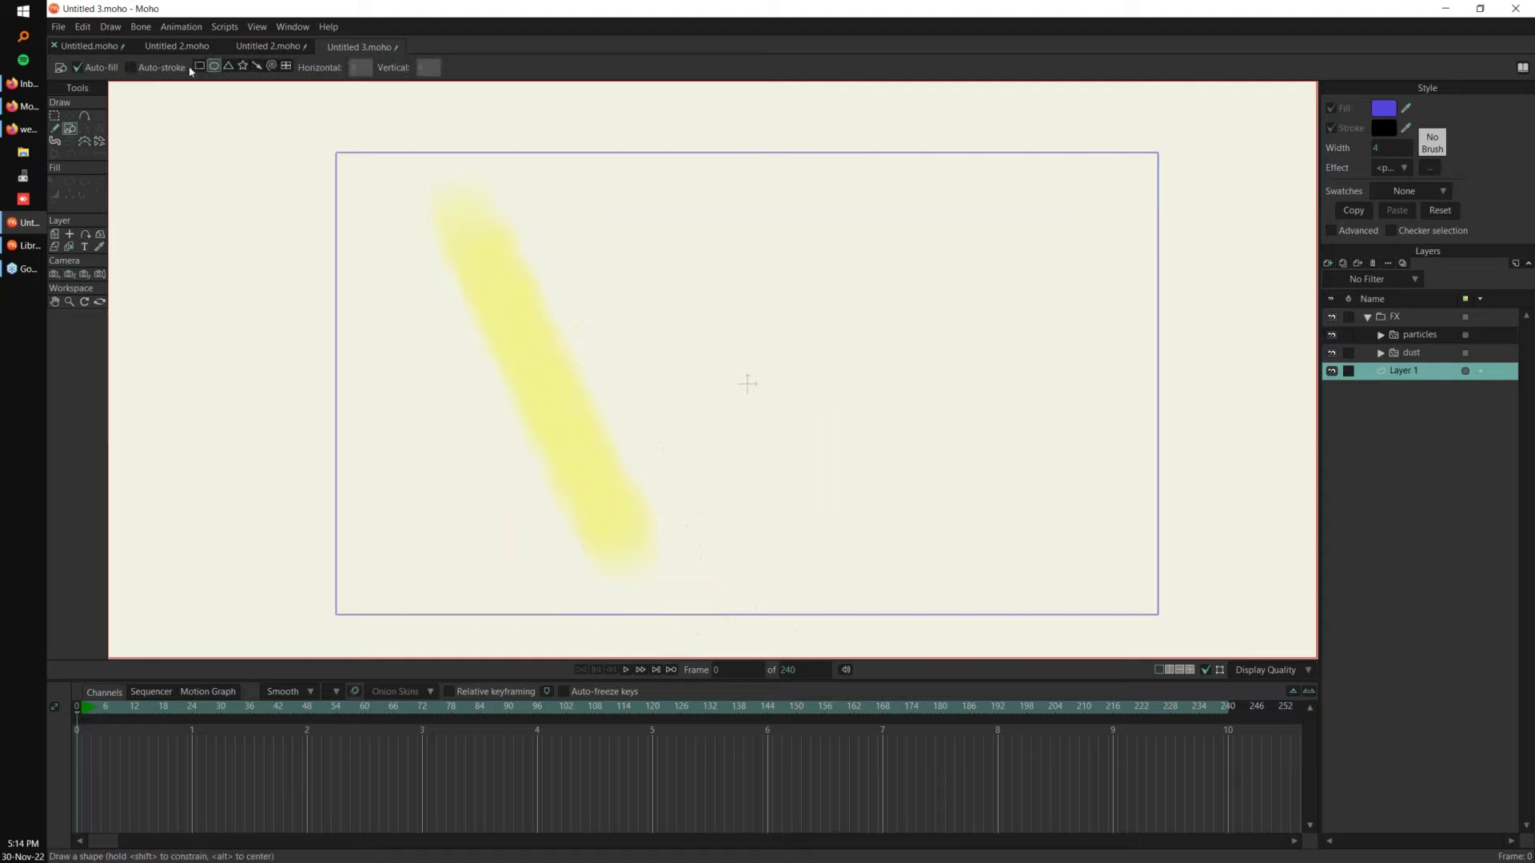
left_click(1383, 109)
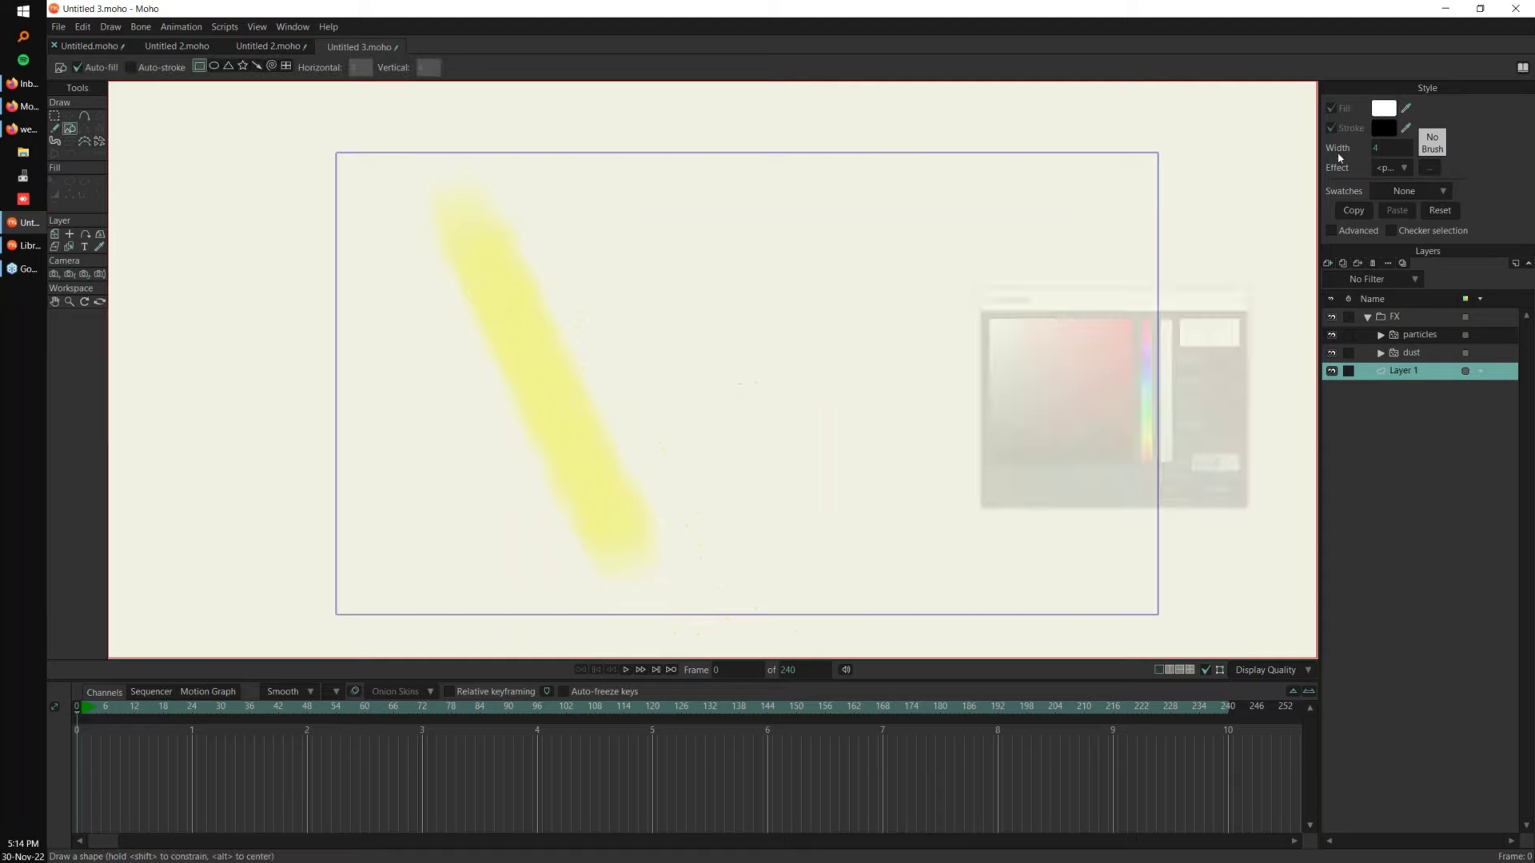
left_click(1114, 457)
left_click(1172, 494)
mouse_move(316, 139)
left_mouse_down()
mouse_move(302, 123)
mouse_move(1158, 583)
mouse_move(1222, 639)
left_mouse_up()
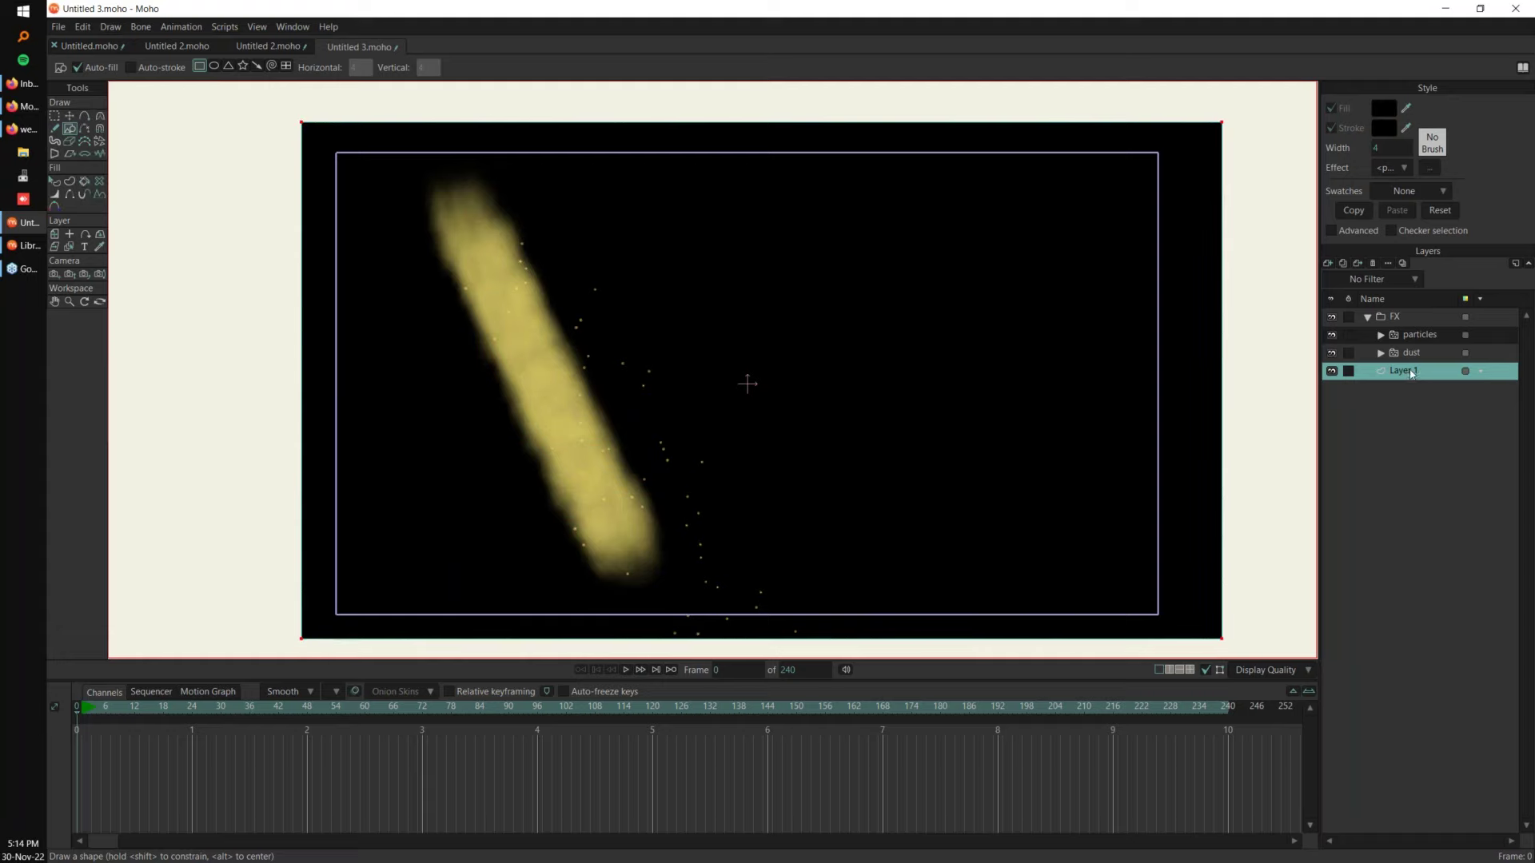
double_click(1411, 372)
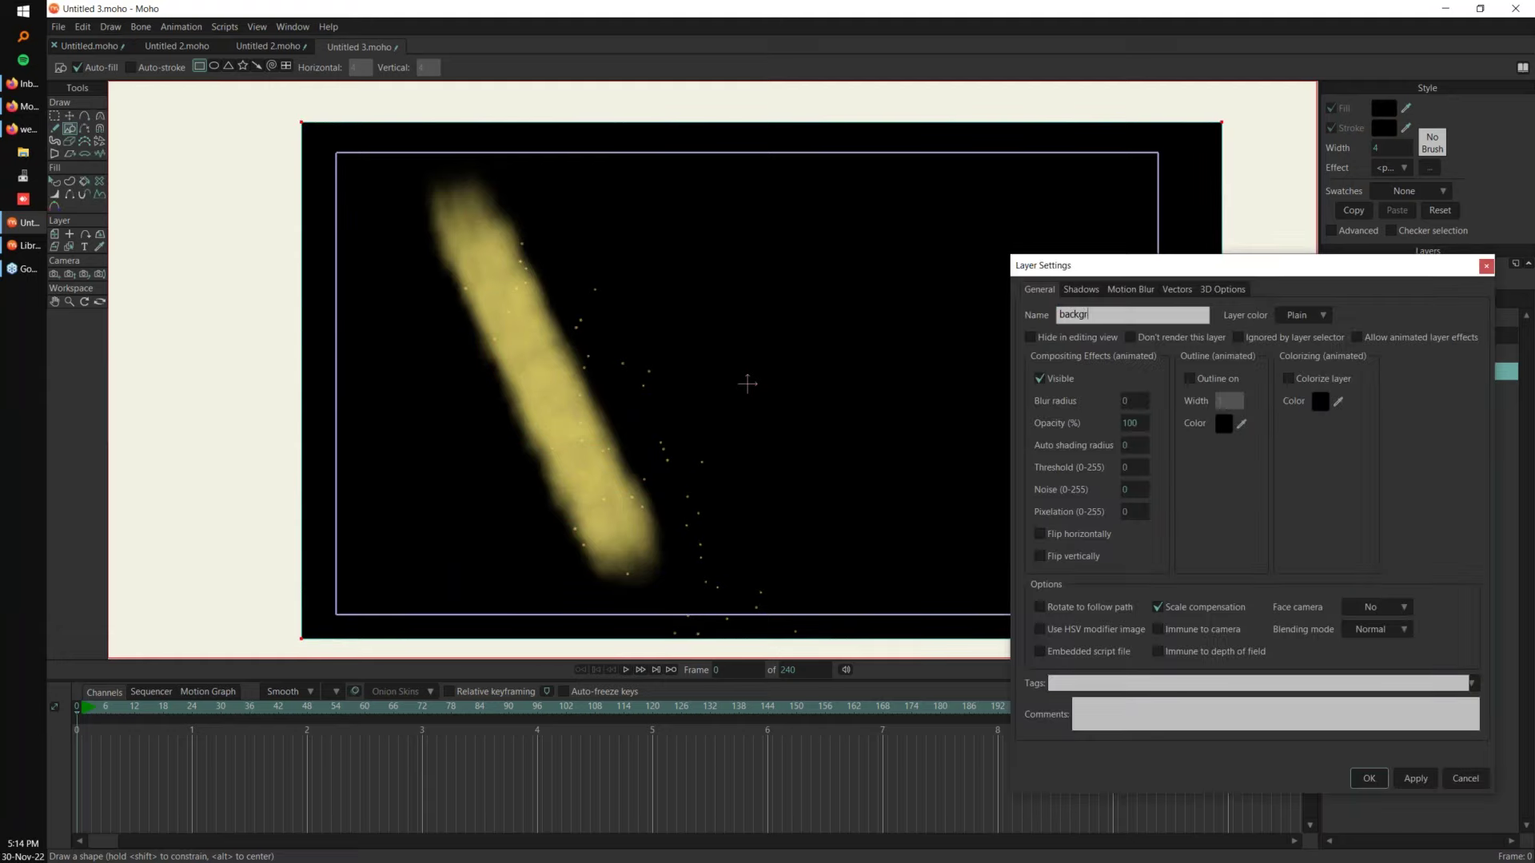
key("Return")
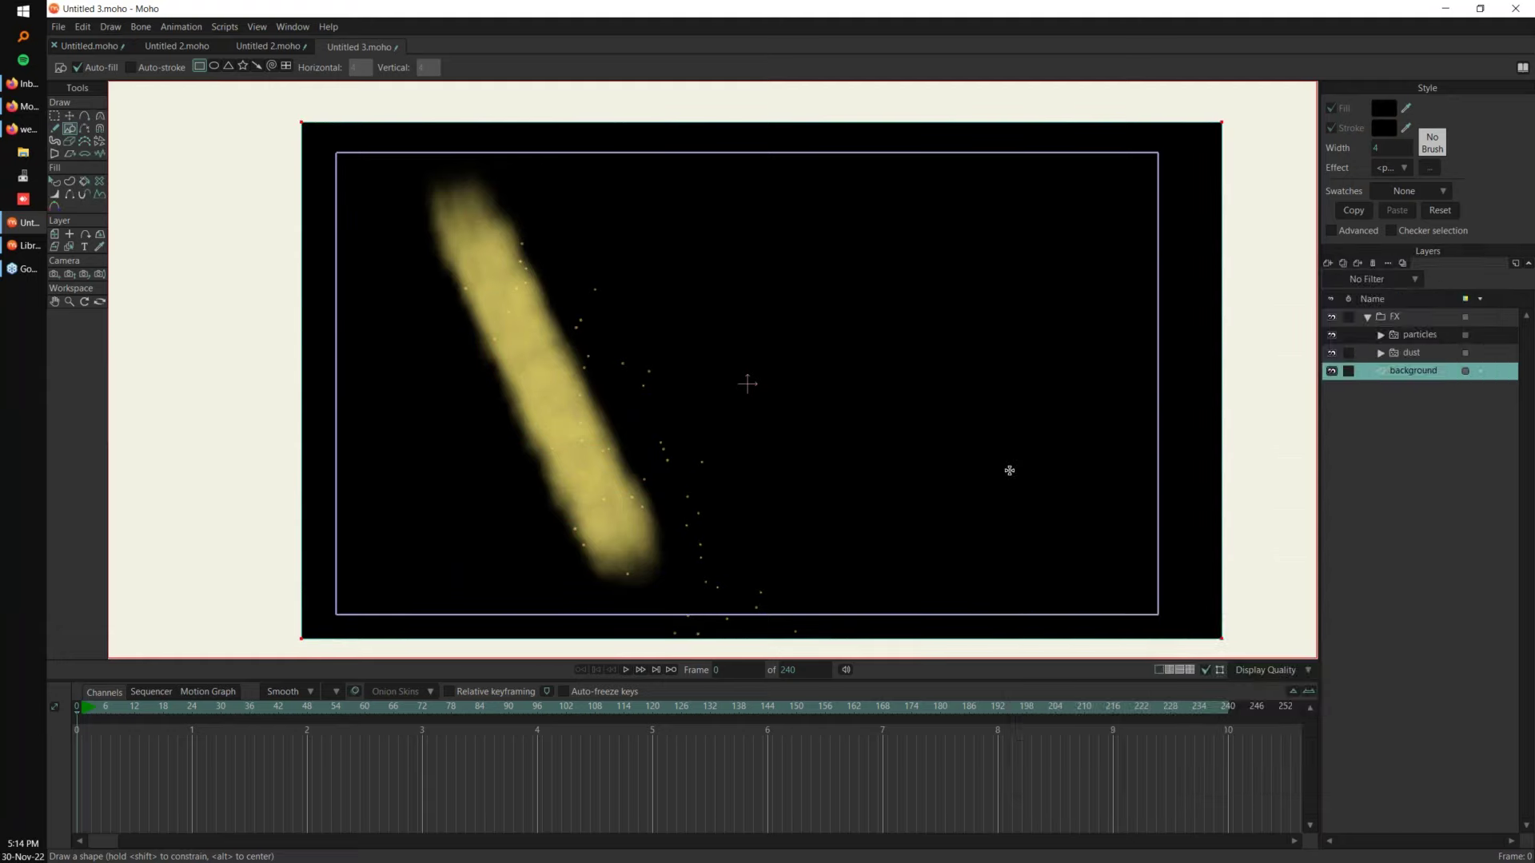
Step: Play the effects over the black backdrop, hide the particles layer, and select Layer 7 inside the dust layer
key("space")
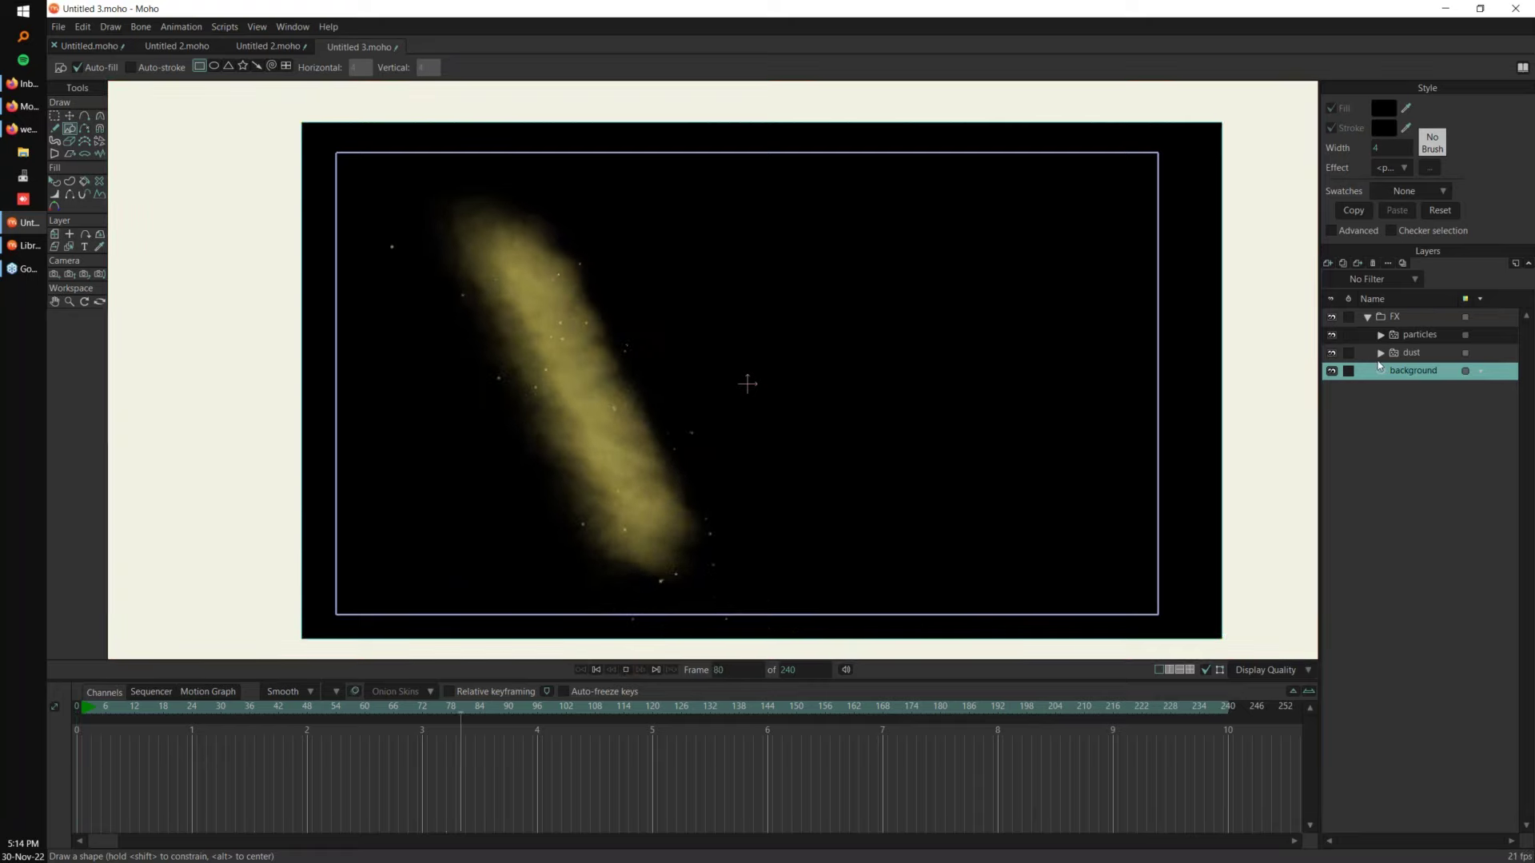
left_click(1423, 336)
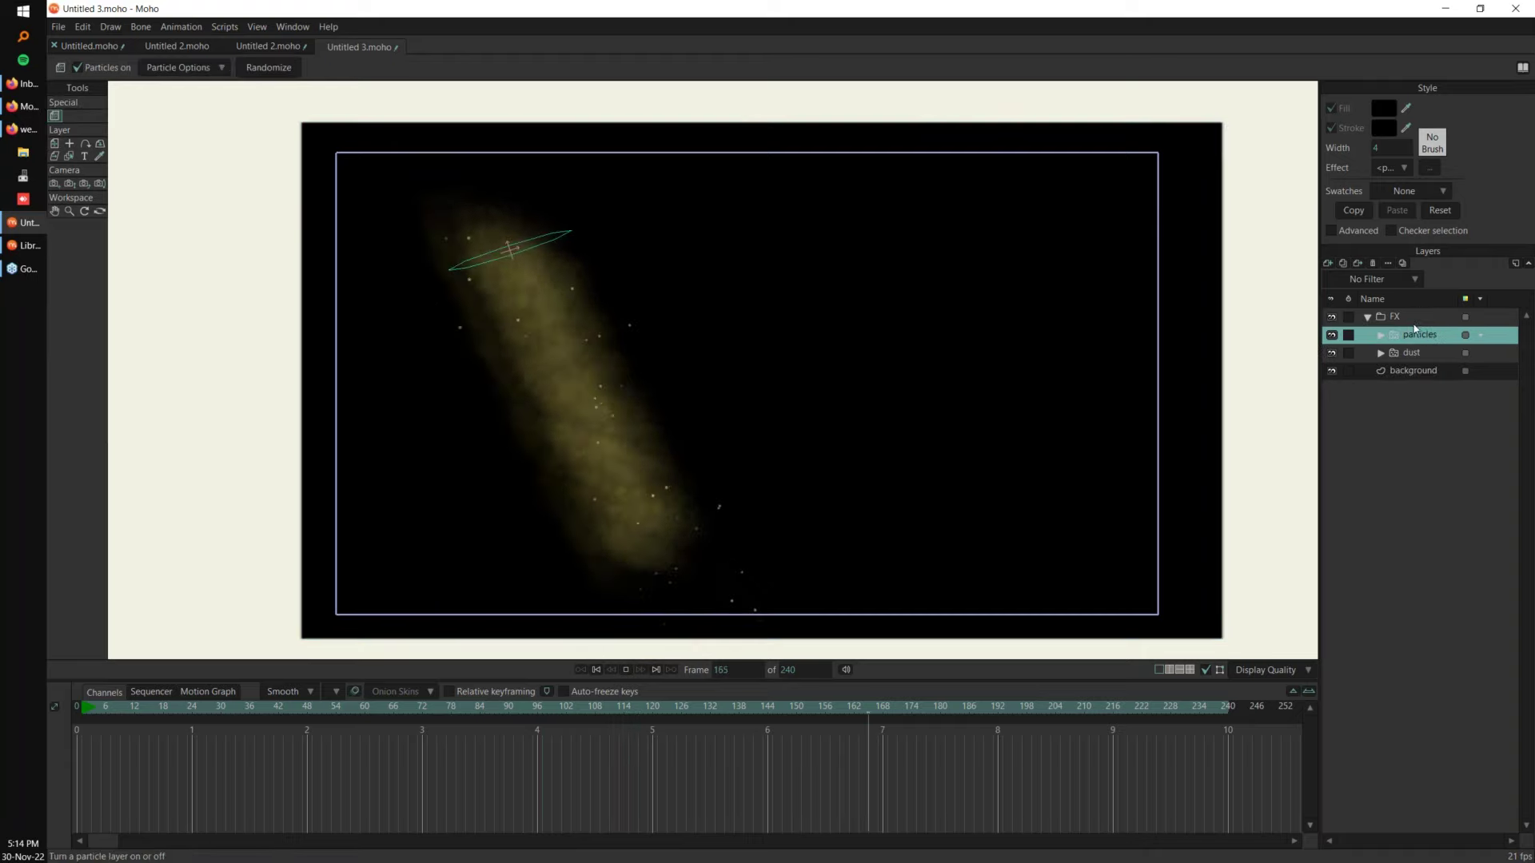
left_click(1423, 355)
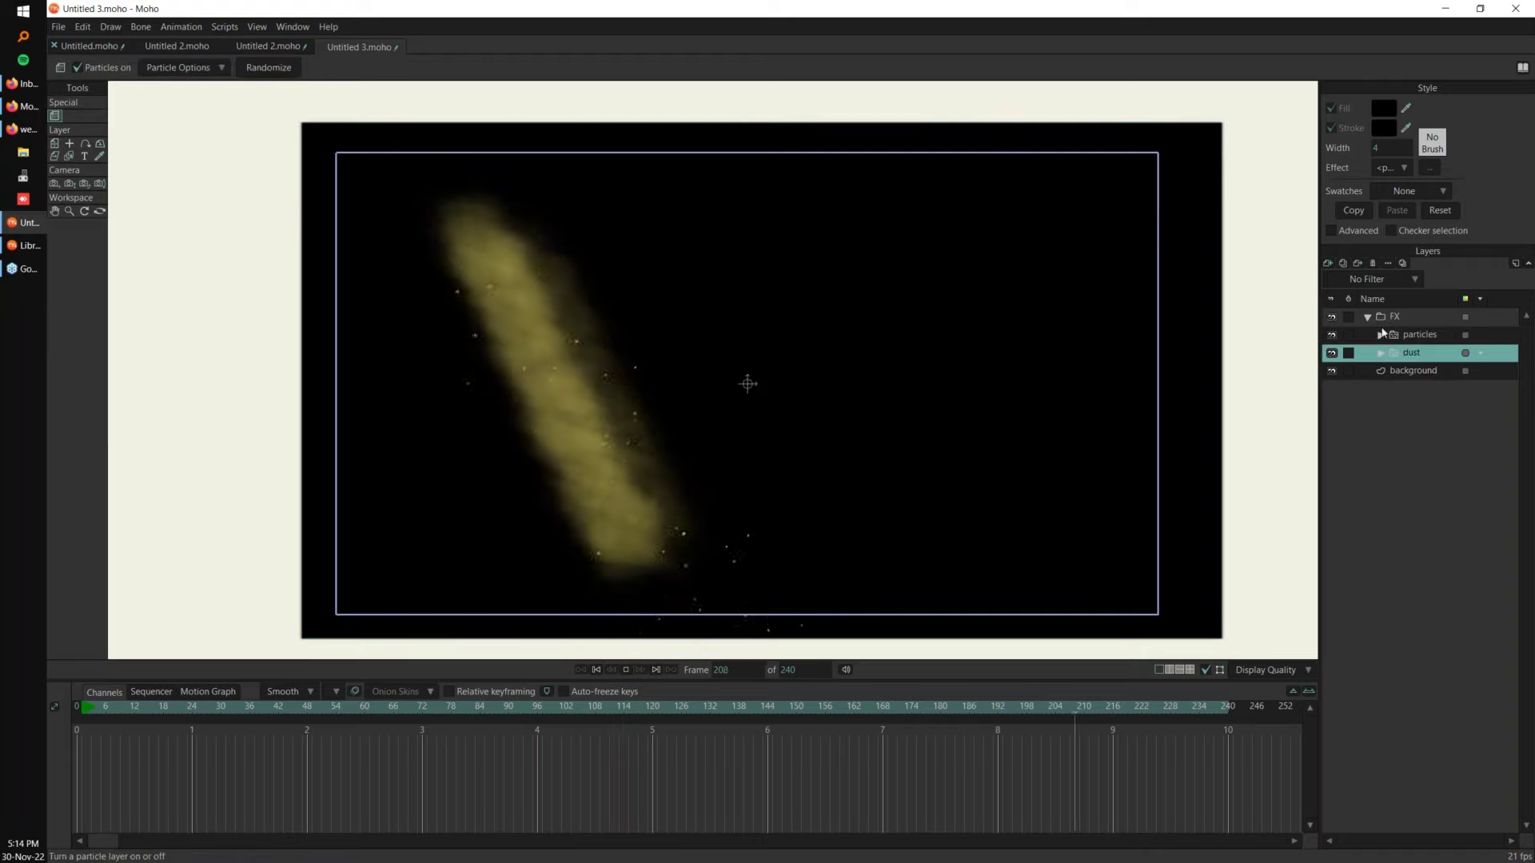
left_click(1332, 336)
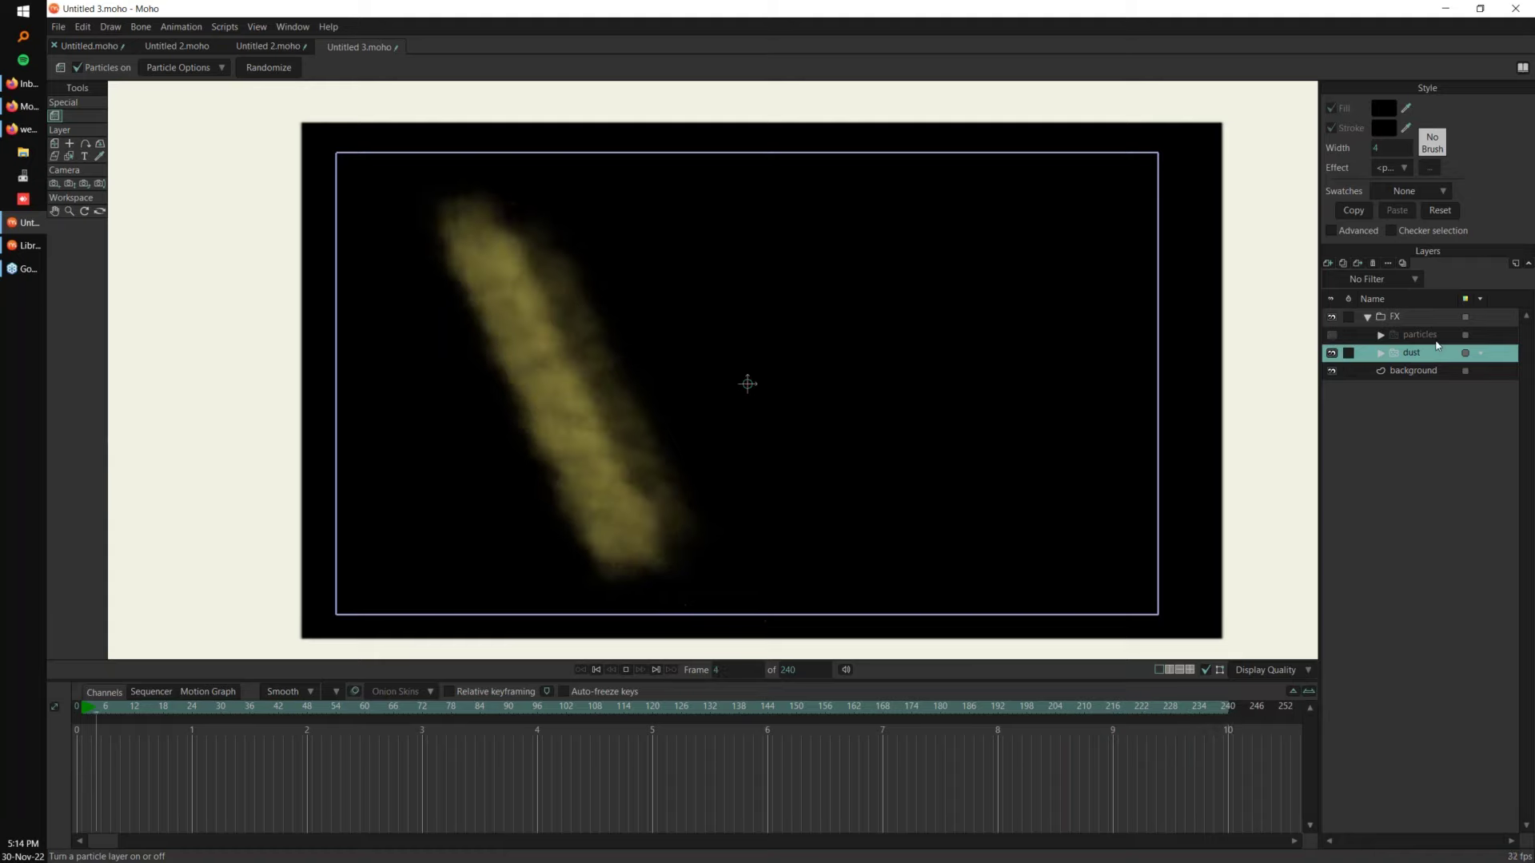
left_click(1381, 353)
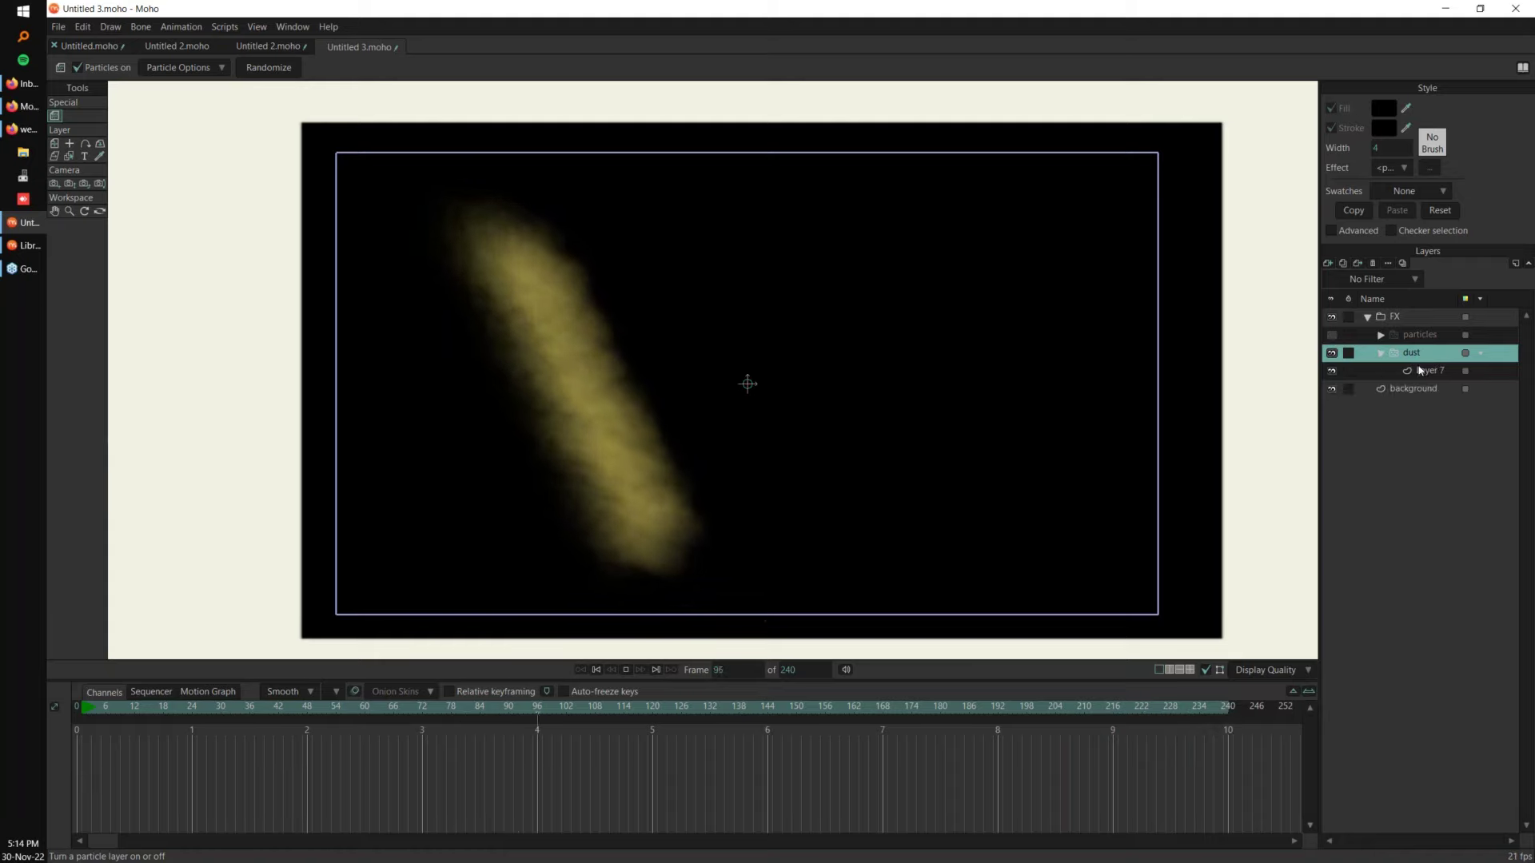
left_click(1429, 371)
key("space")
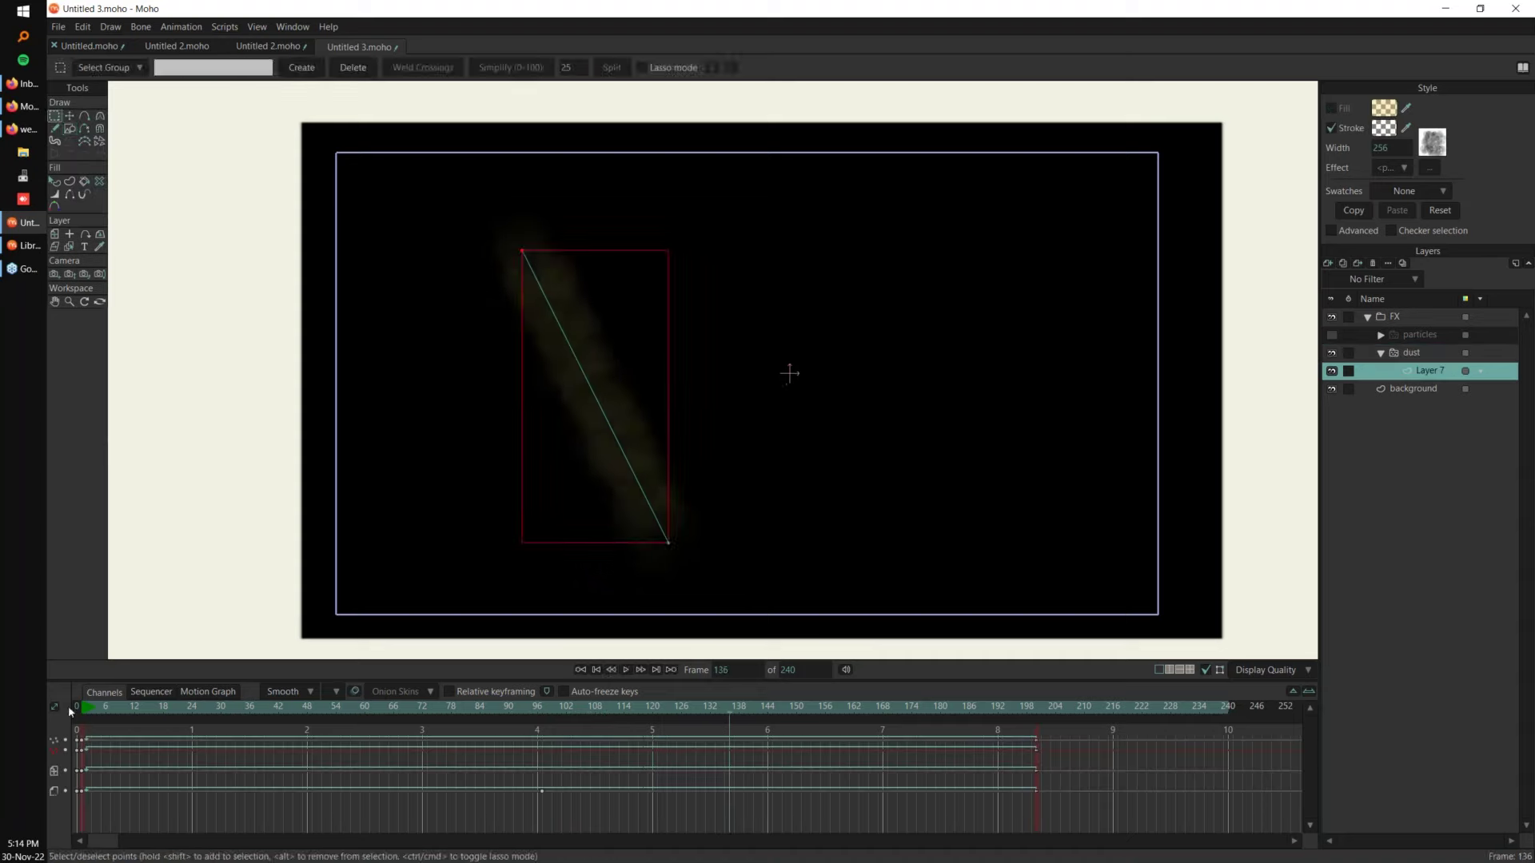
Step: At frame 0, select the dust stroke on Layer 7, inspect its brush settings, and cancel the dialog
left_click(79, 705)
key("q")
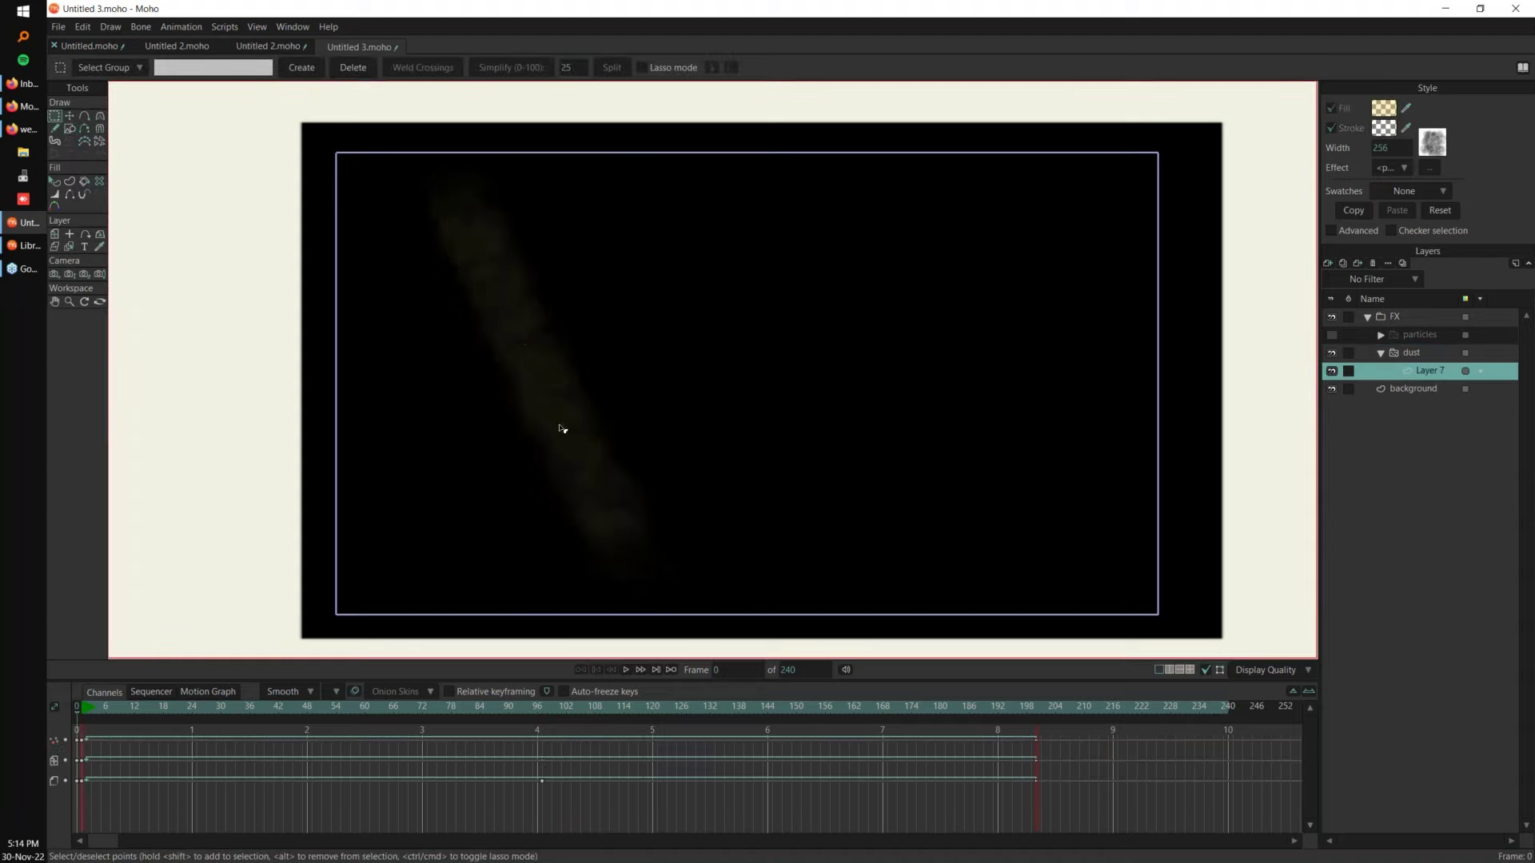
scroll(599, 427, "up", 4)
left_click(514, 339)
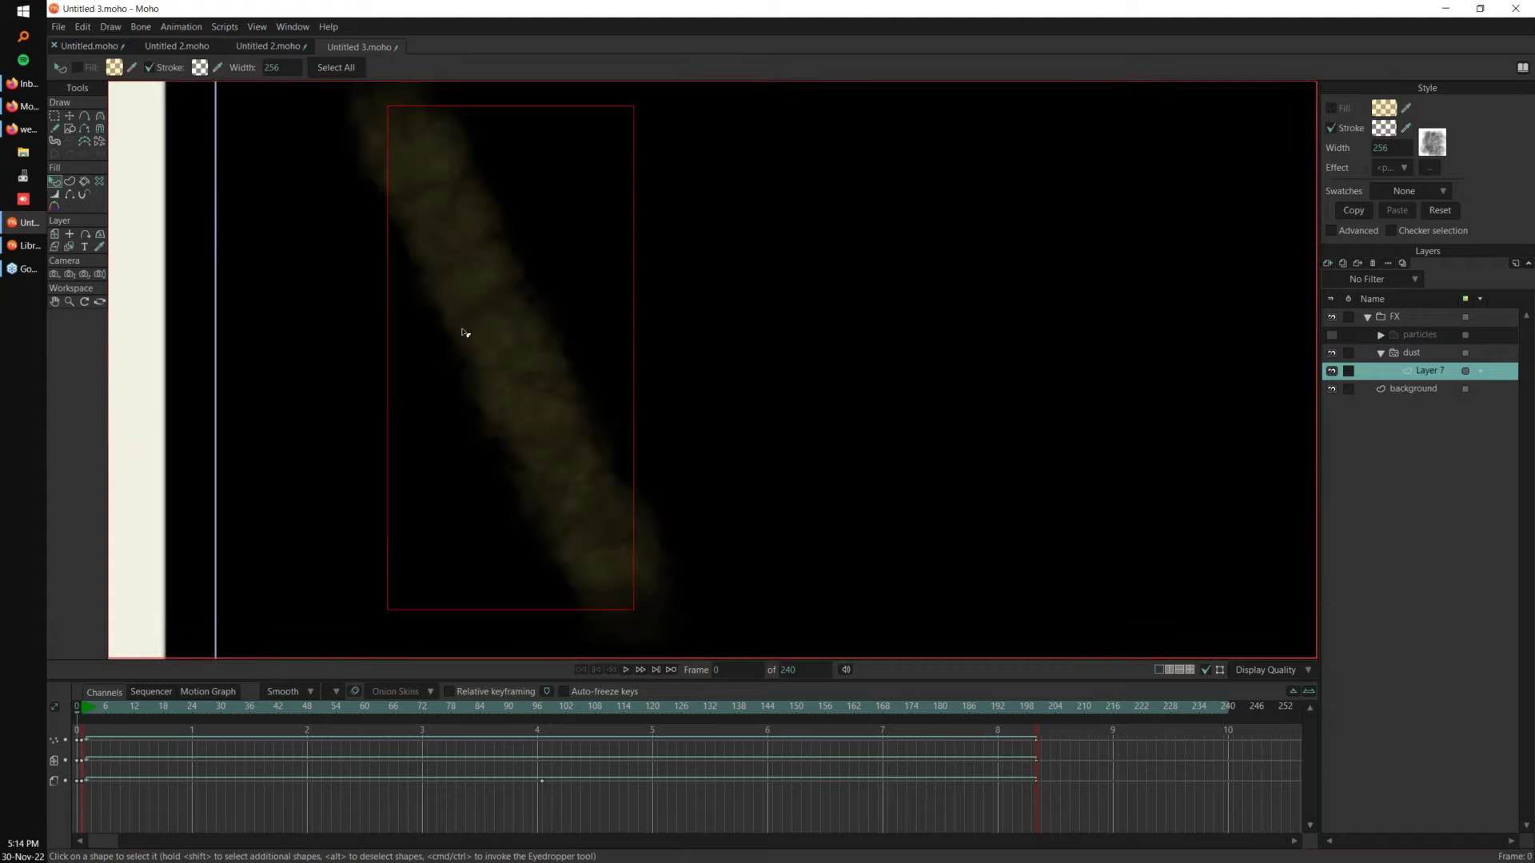
left_click(1435, 145)
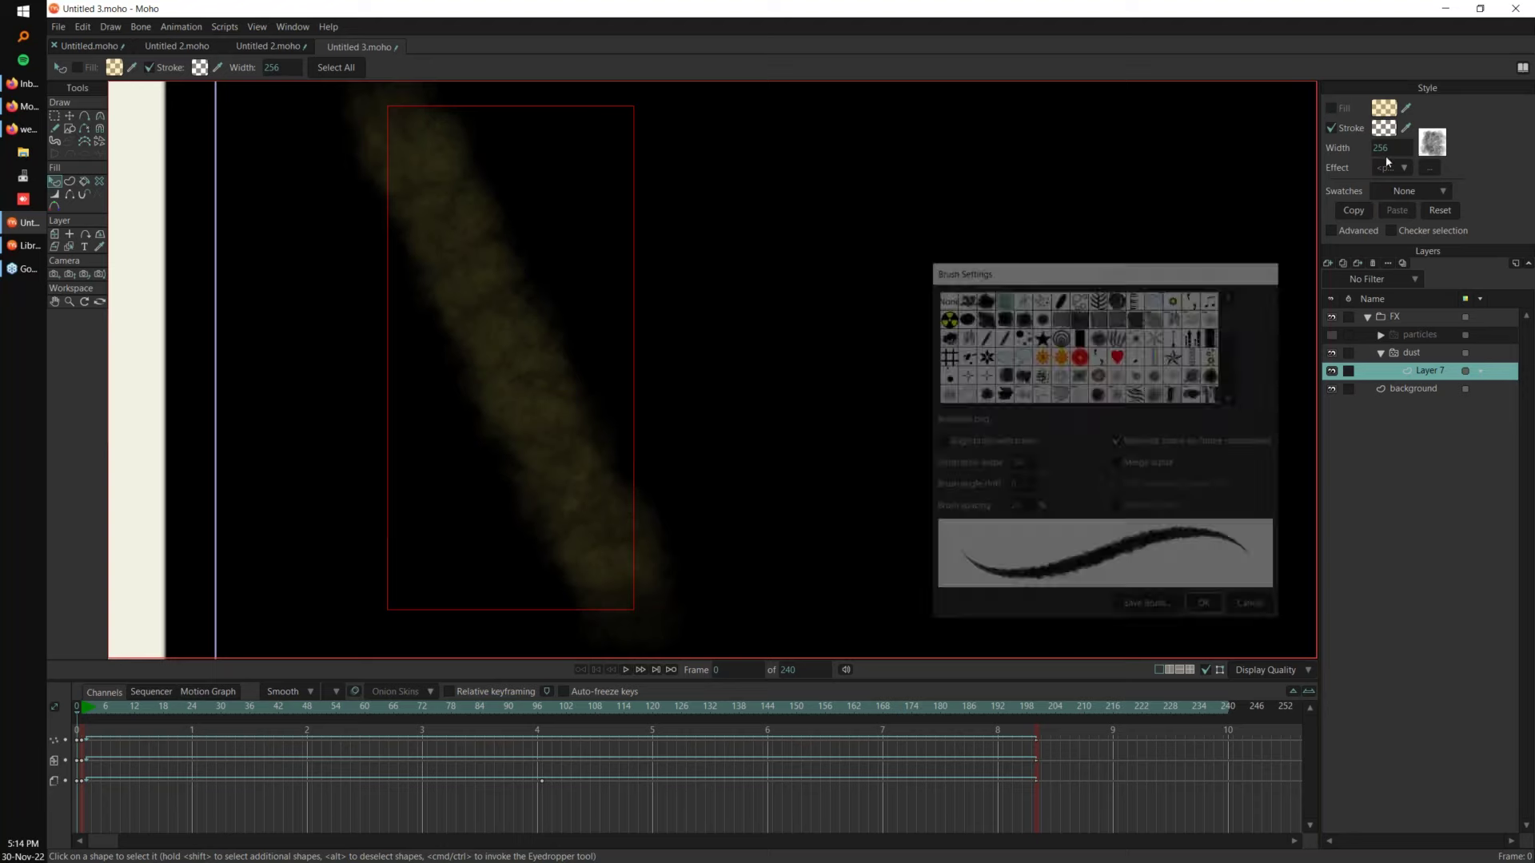
left_click_drag(1038, 279, 970, 248)
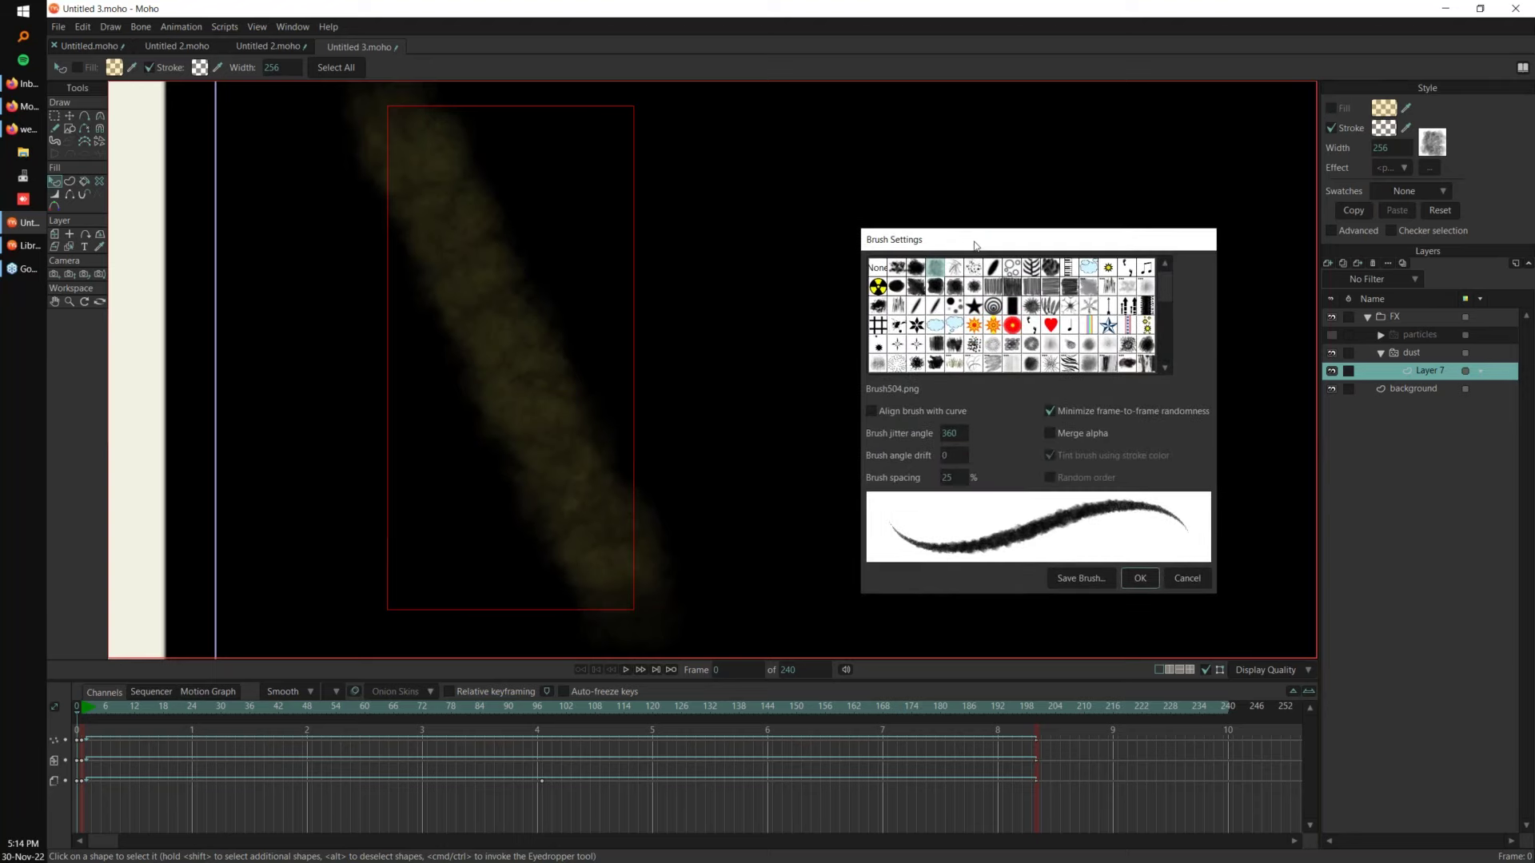
left_click(1179, 575)
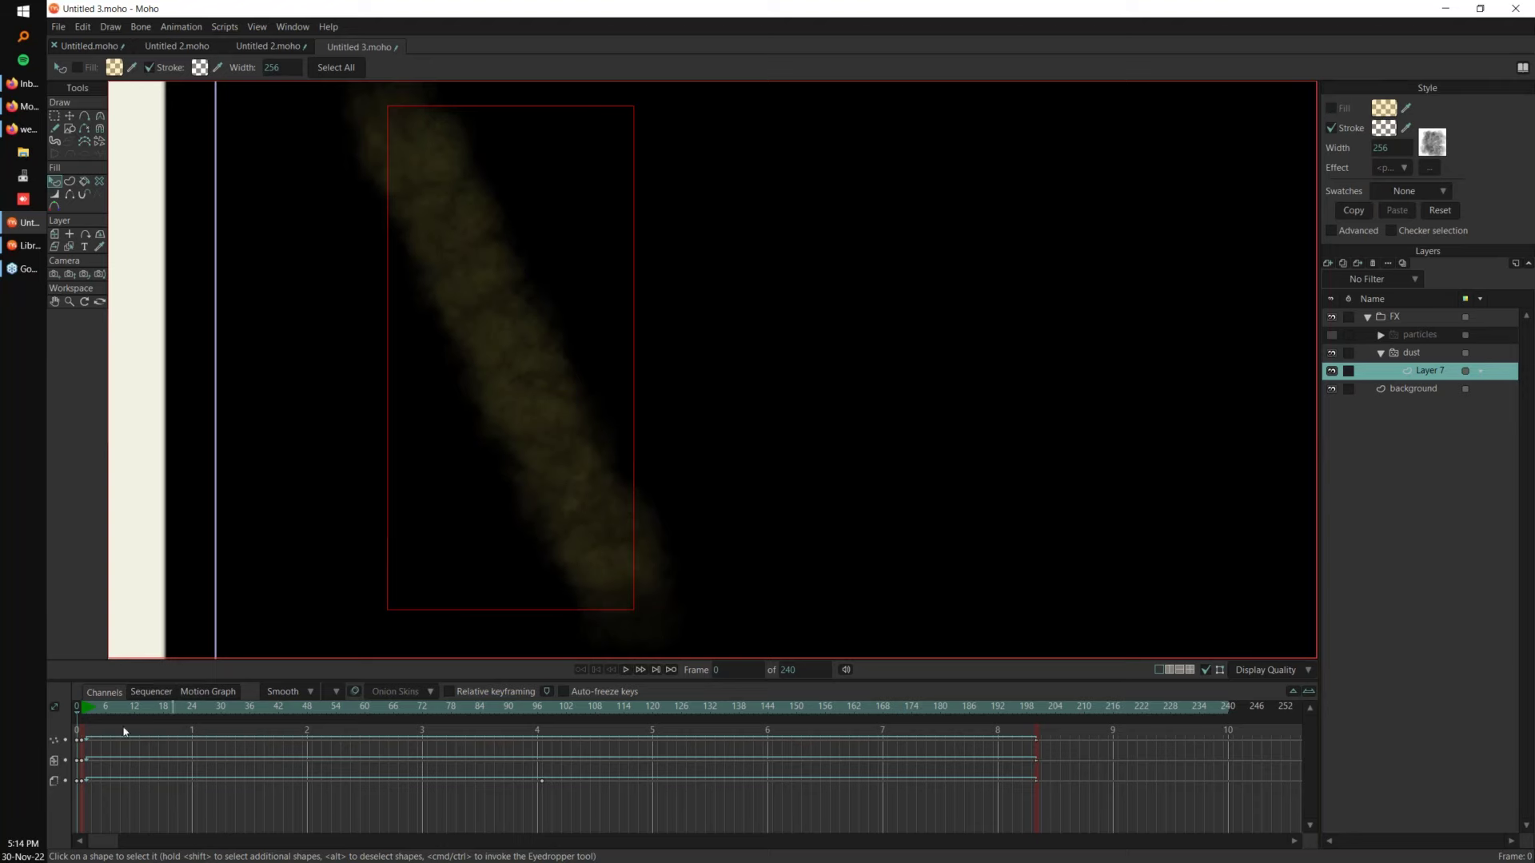
Step: Play Layer 7's animation from its opening frames, deselect the stroke, and replay the motion up to frame 34
left_click(86, 709)
key("space")
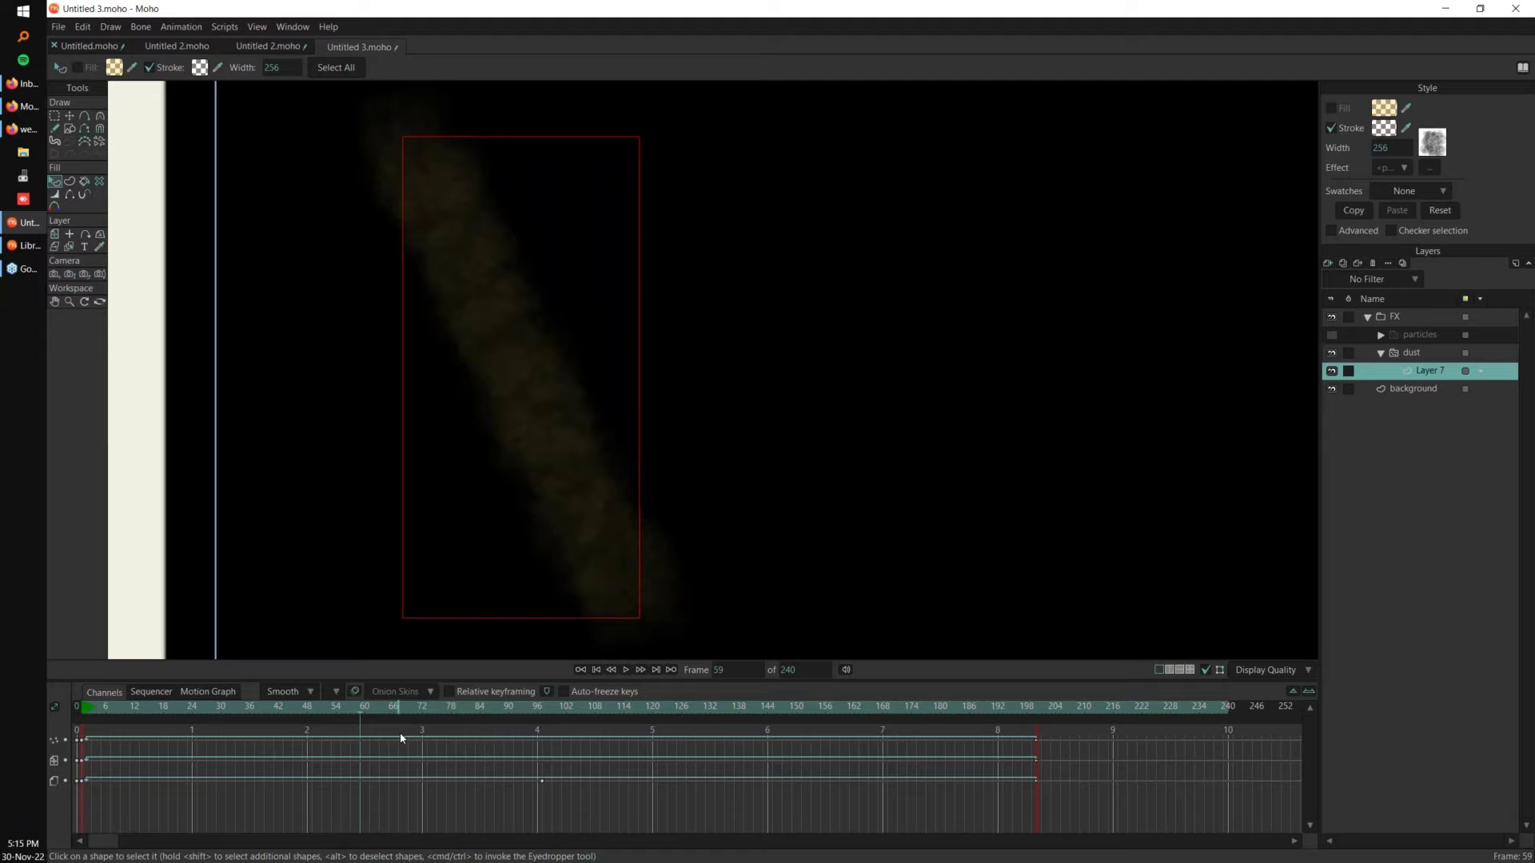
key("space")
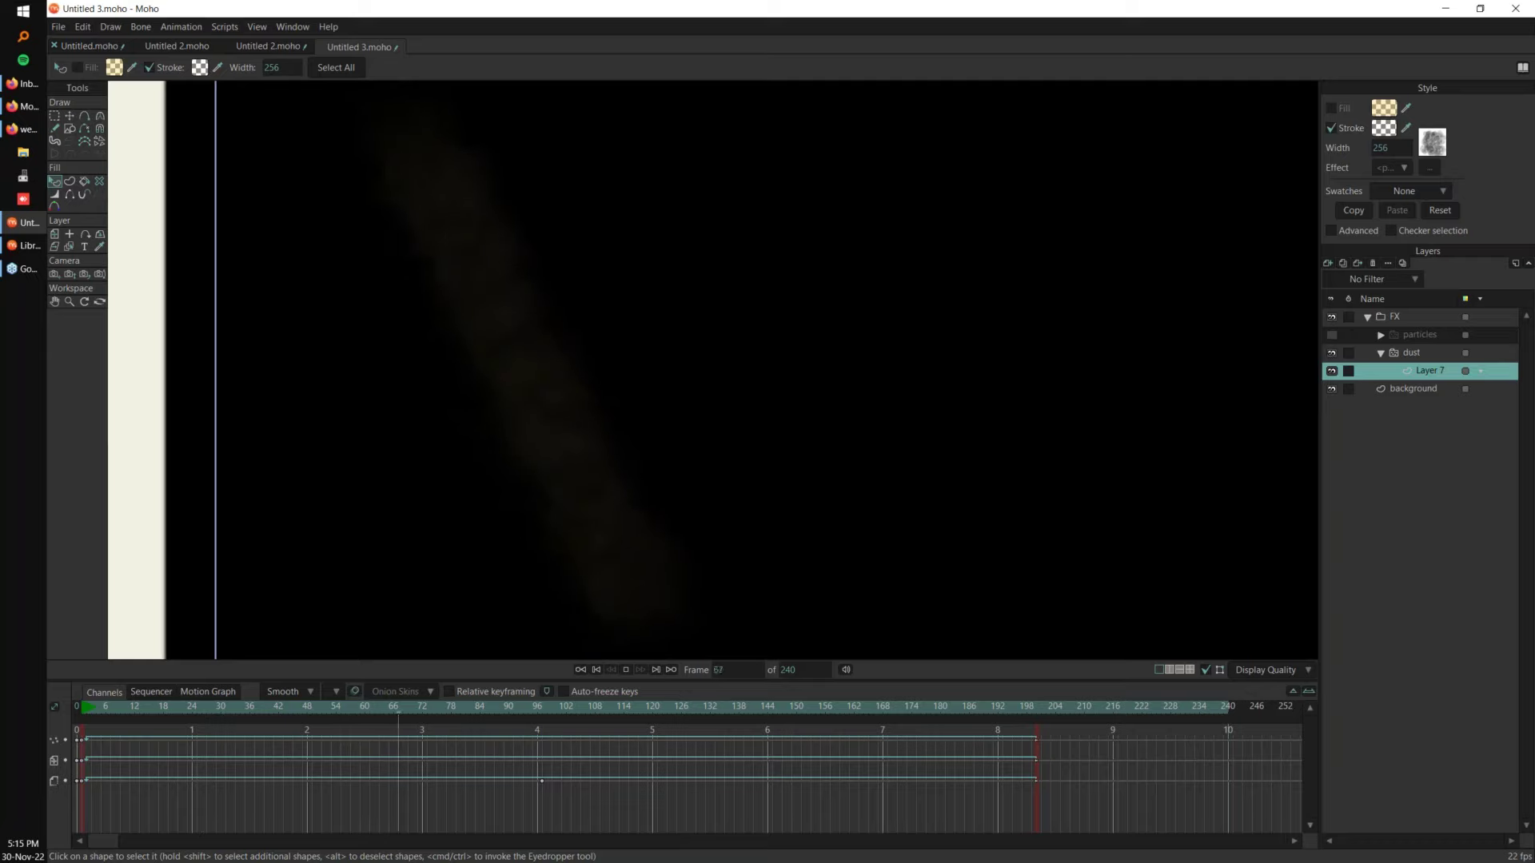
left_click(91, 710)
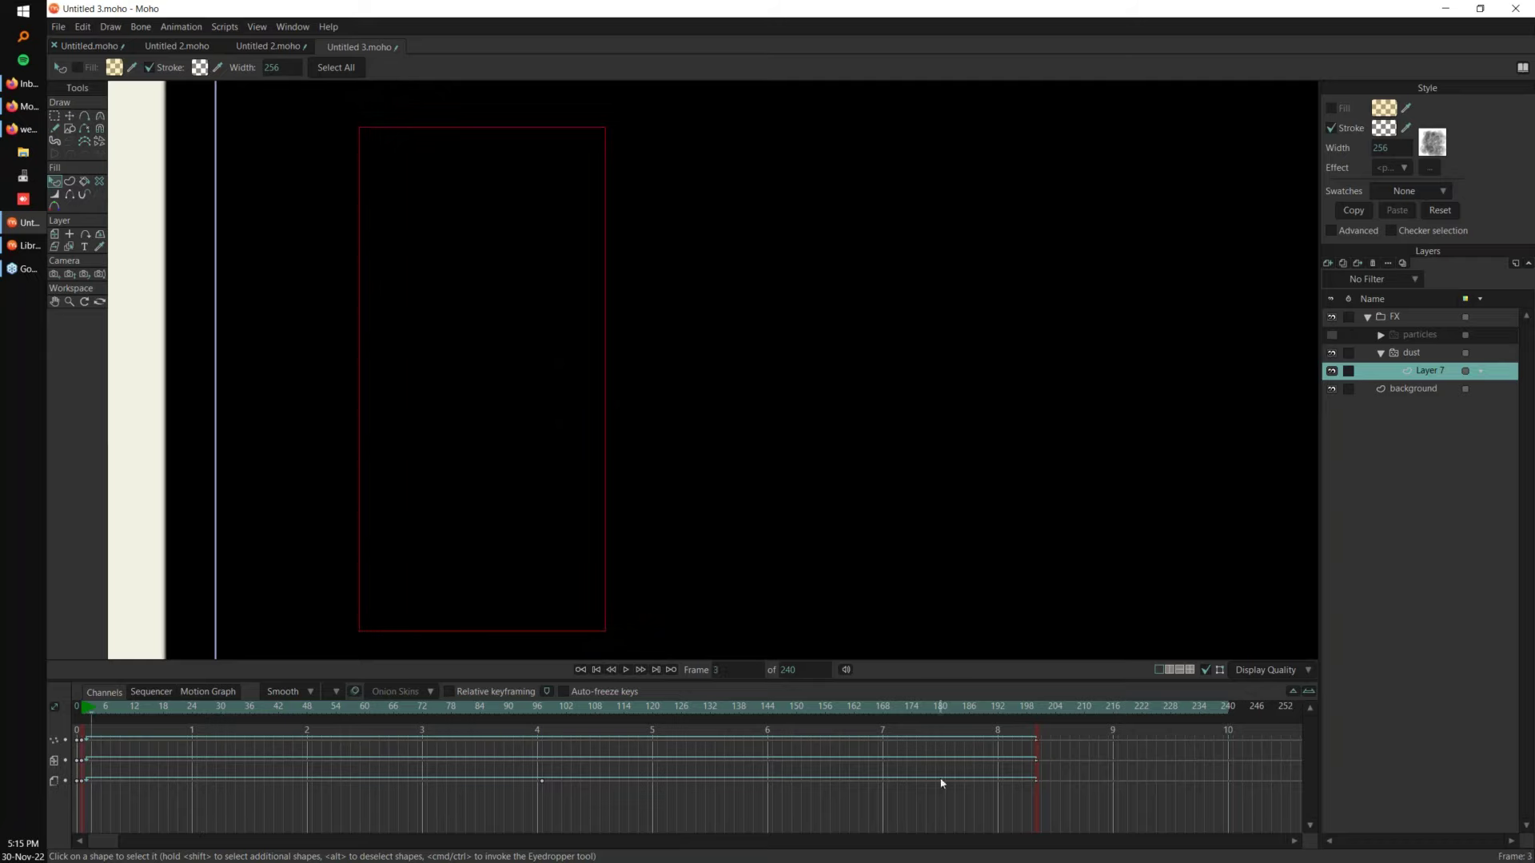
left_click(635, 534)
key("space")
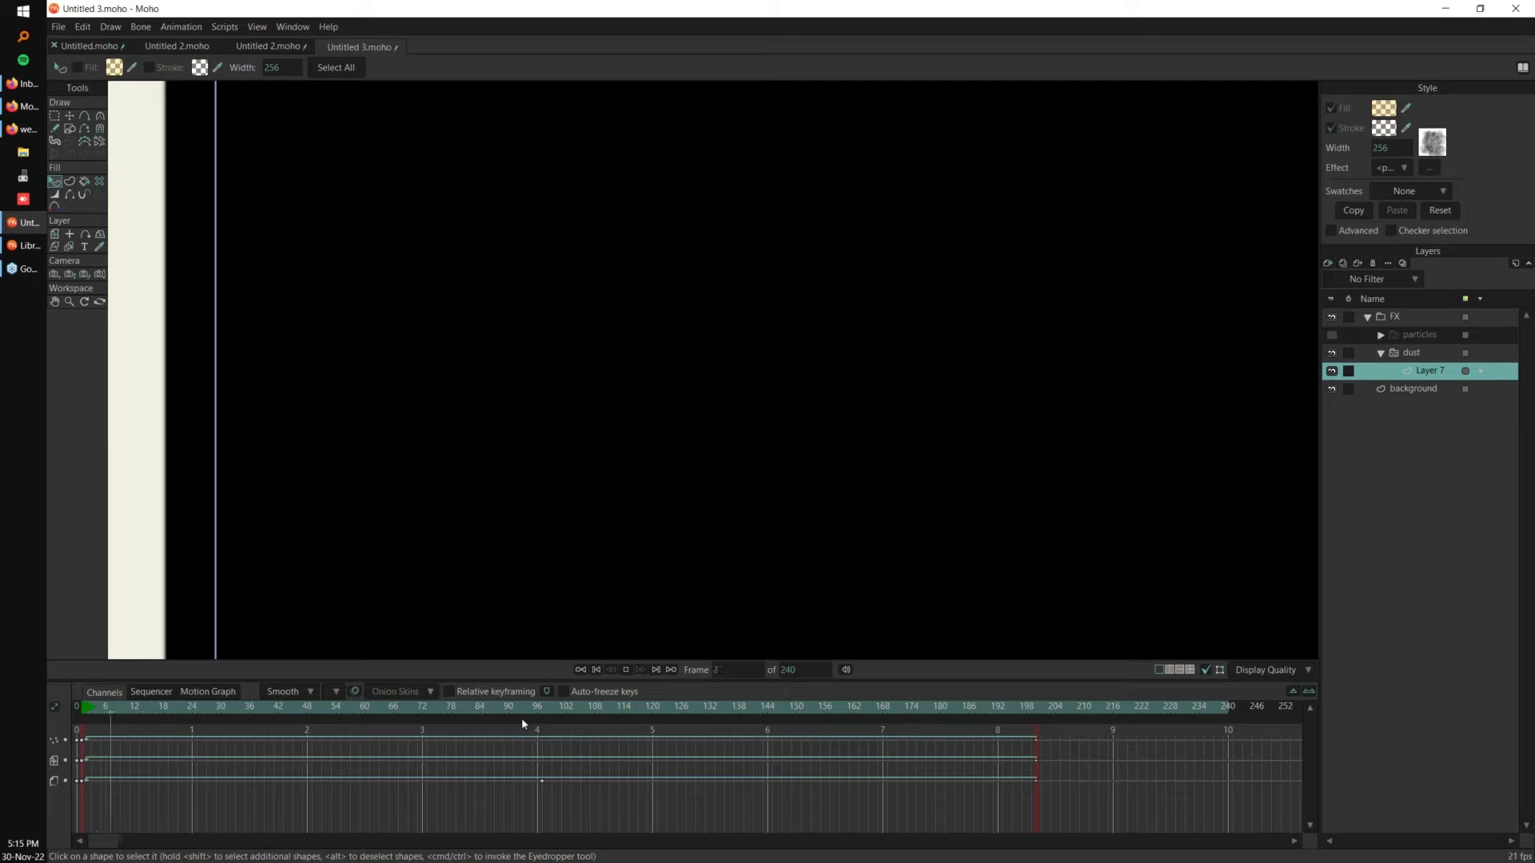
key("space")
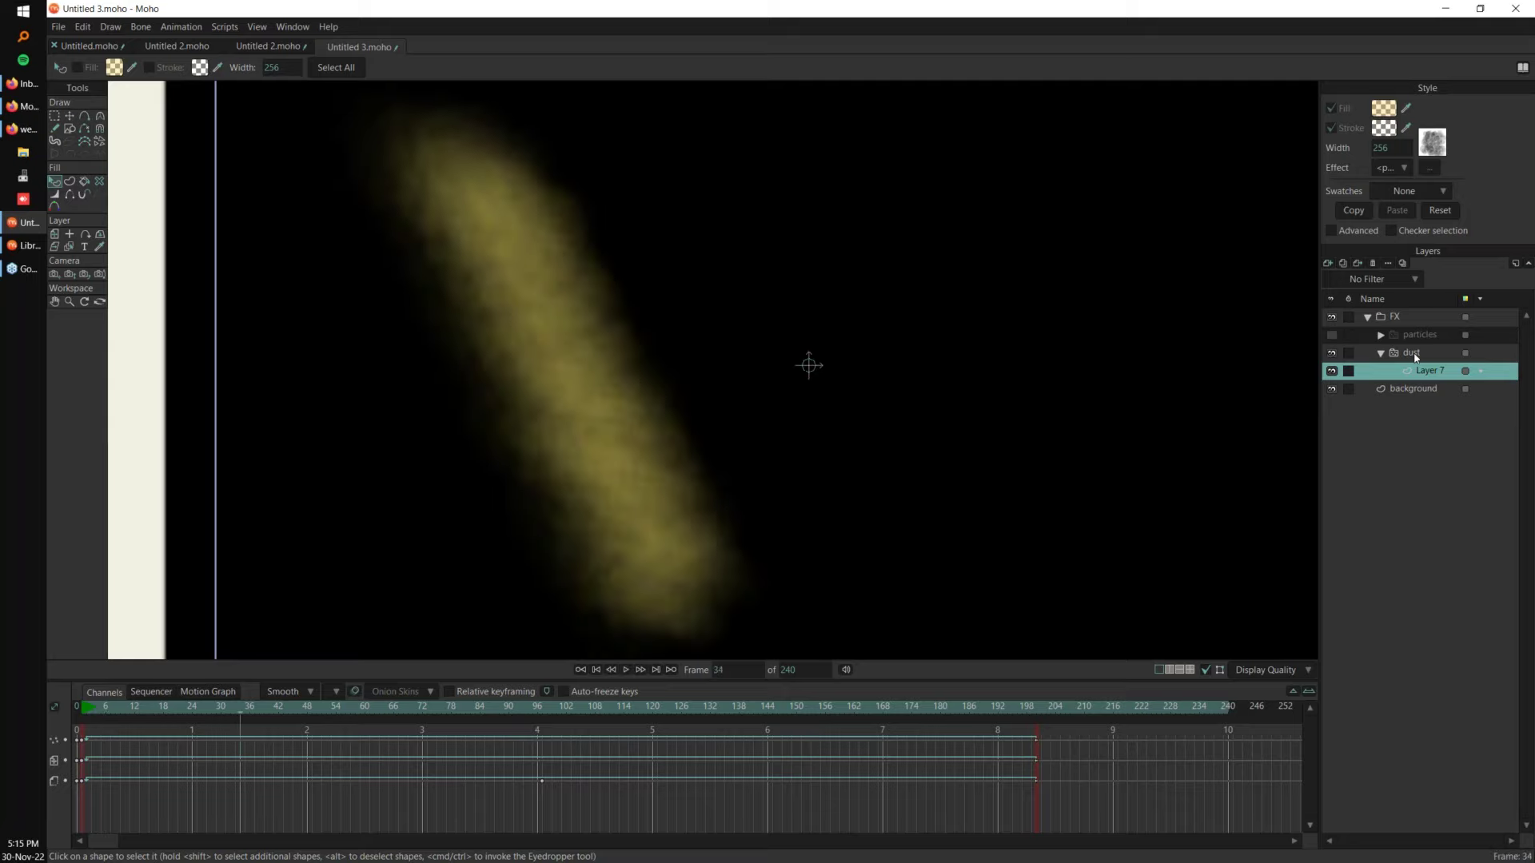
Step: Play the dust particle layer, review its particle options, and check Layer 7's last keyframe at frame 200
left_click(1411, 353)
key("space")
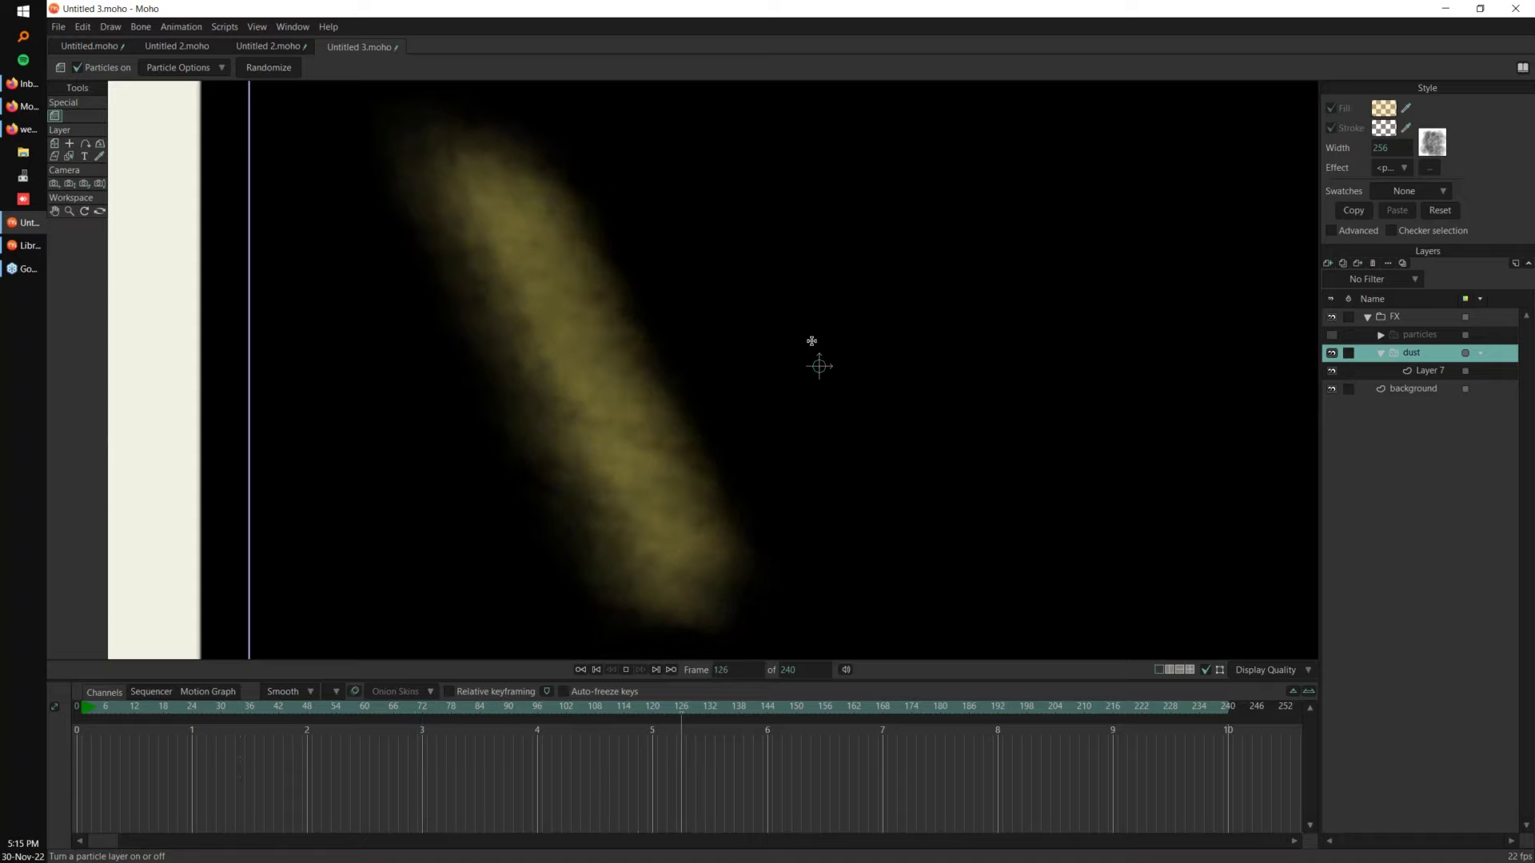
left_click(179, 68)
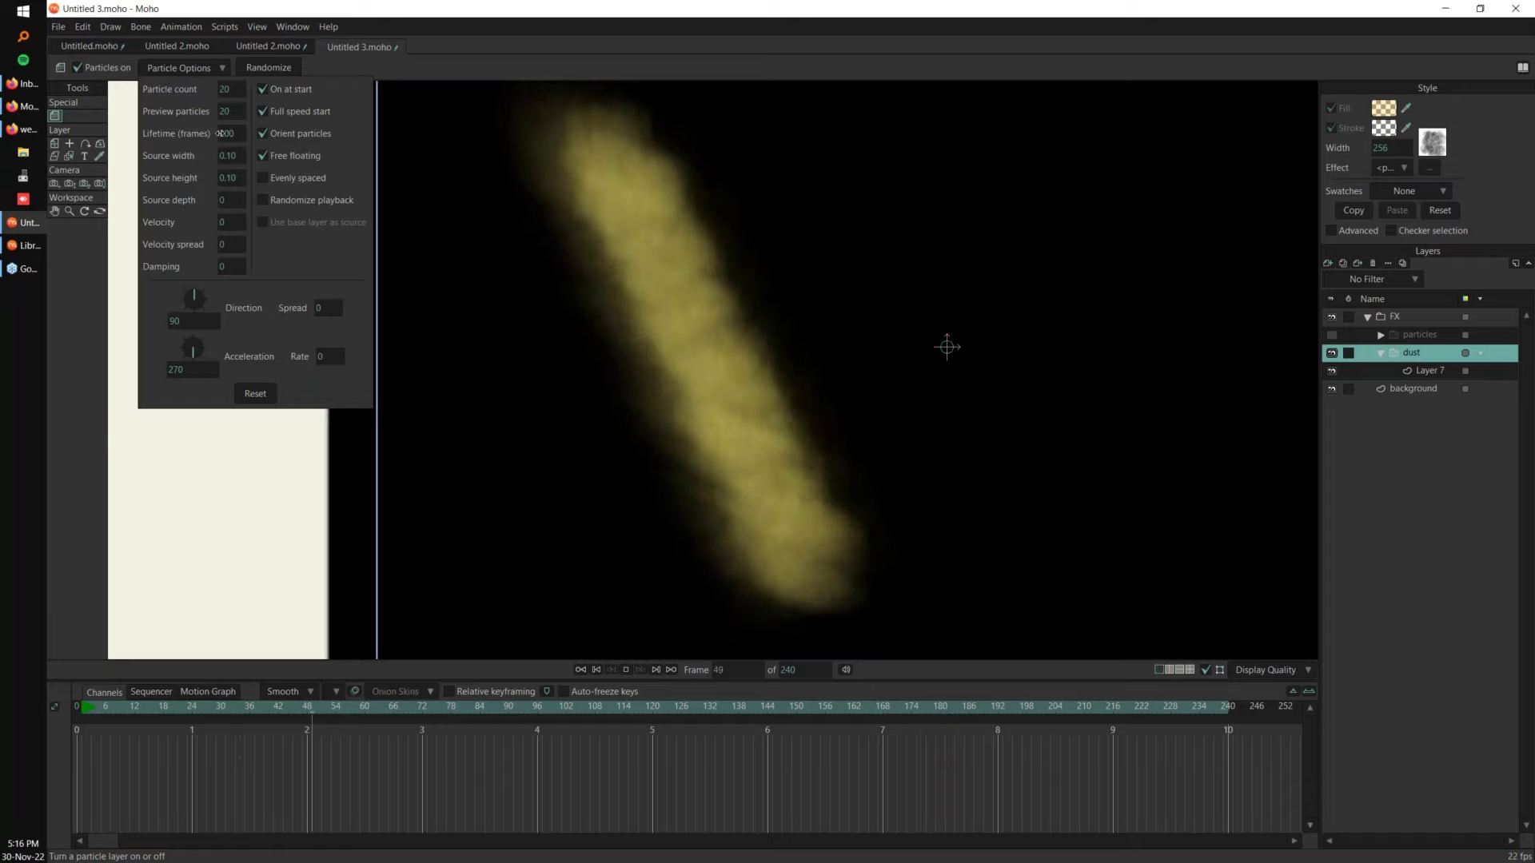
left_click(1424, 370)
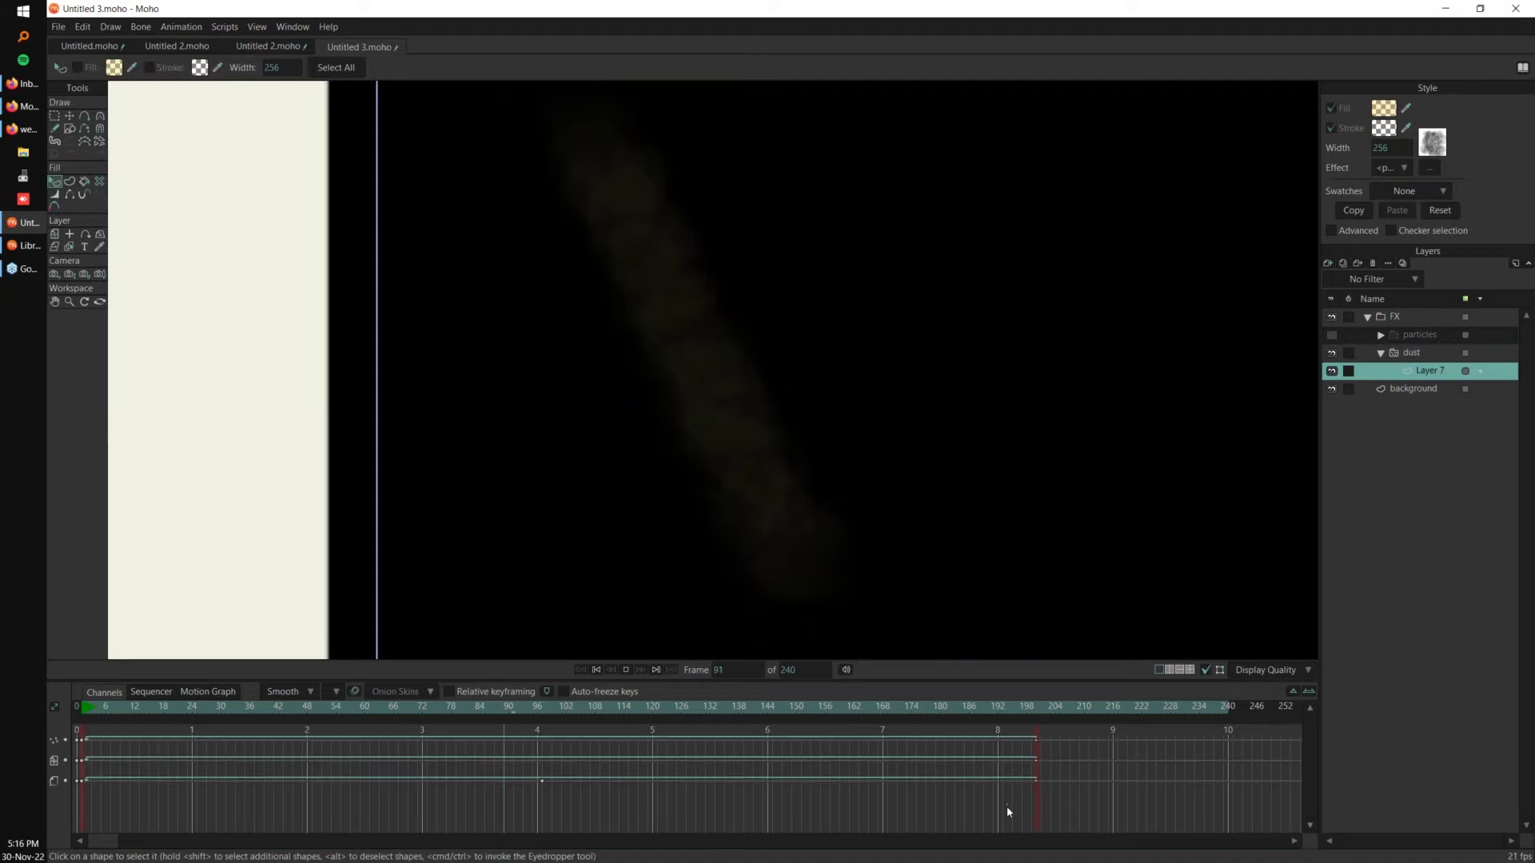
left_click(1036, 708)
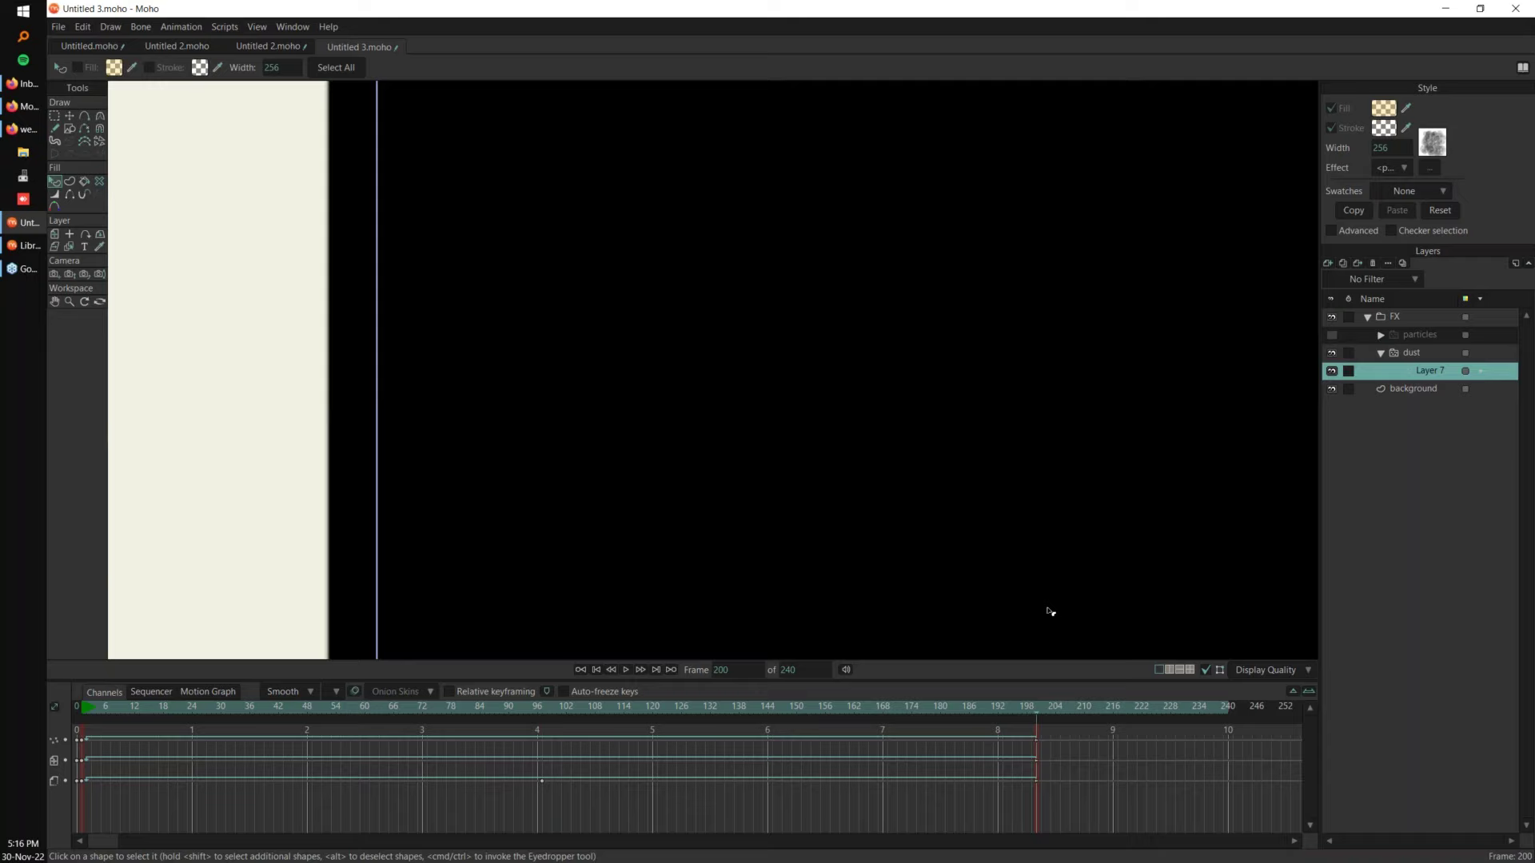
Step: While the dust layer plays, try larger source width, height and depth values, finishing with width 0.85, height 0 and depth 0
left_click(1393, 350)
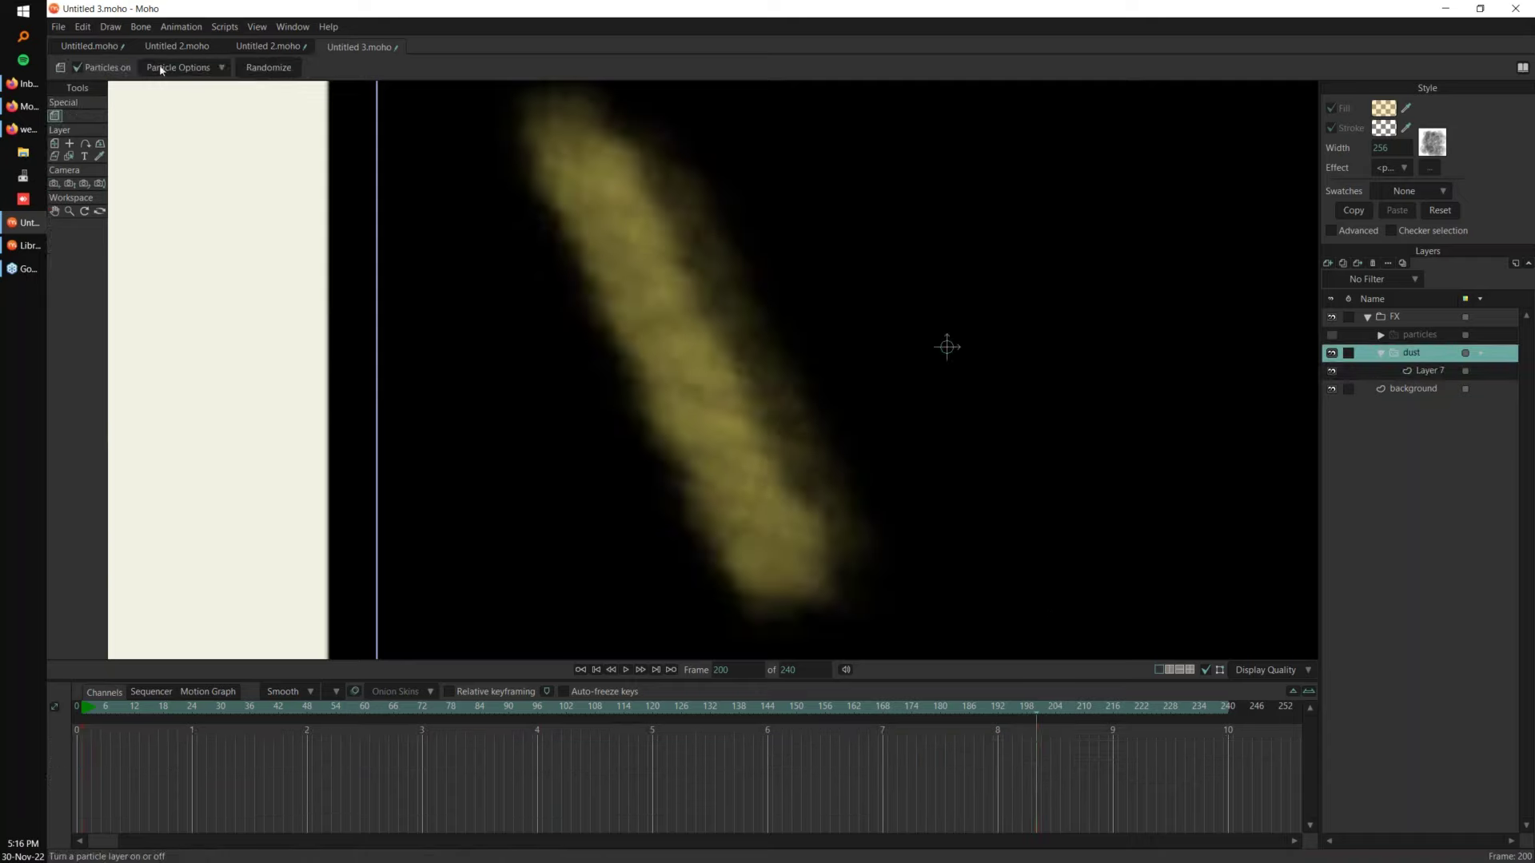
key("space")
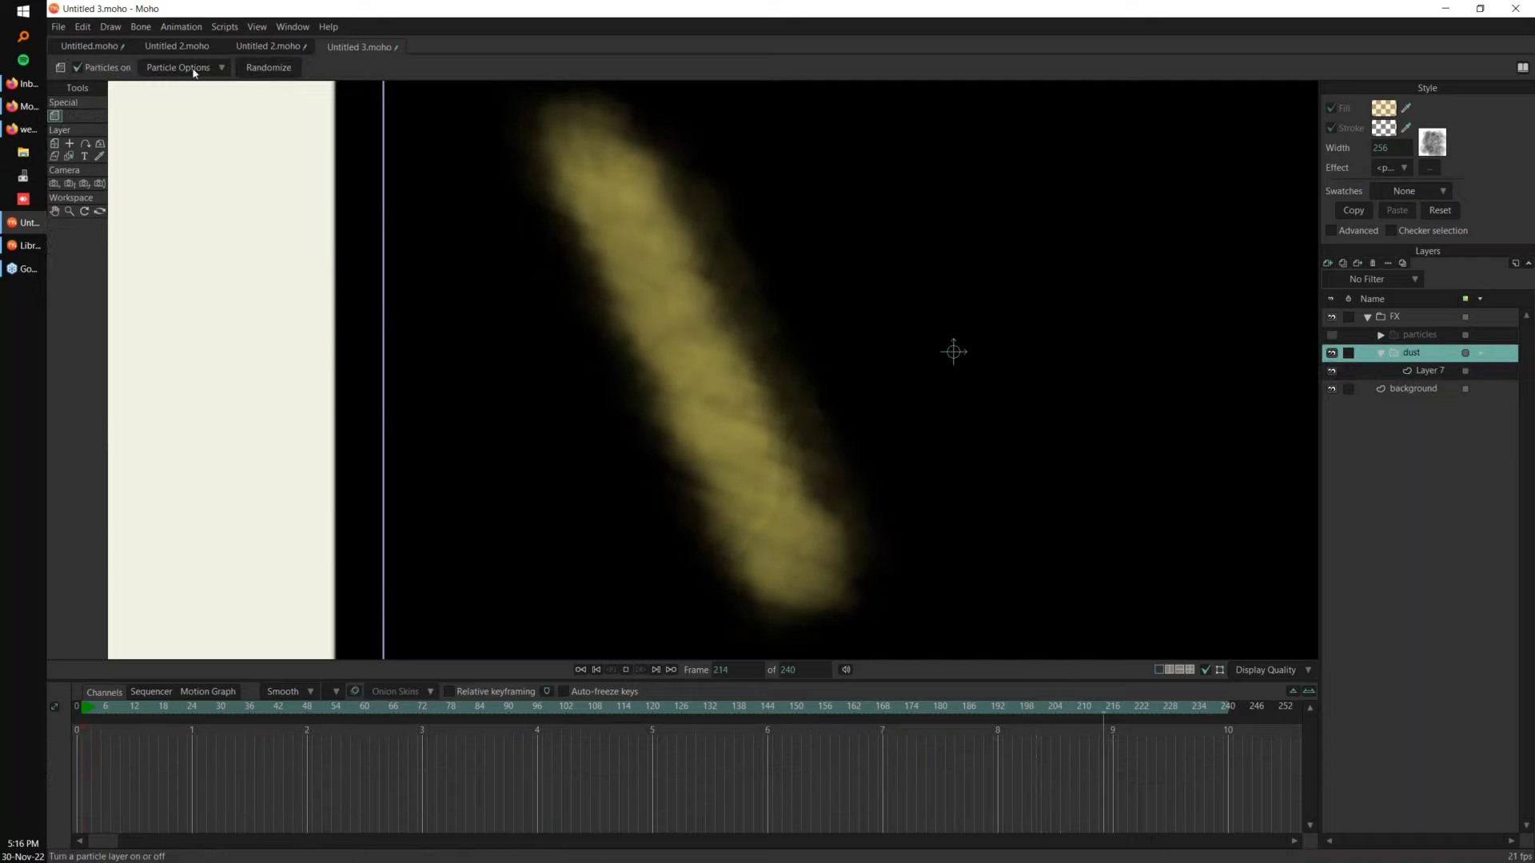
left_click(196, 68)
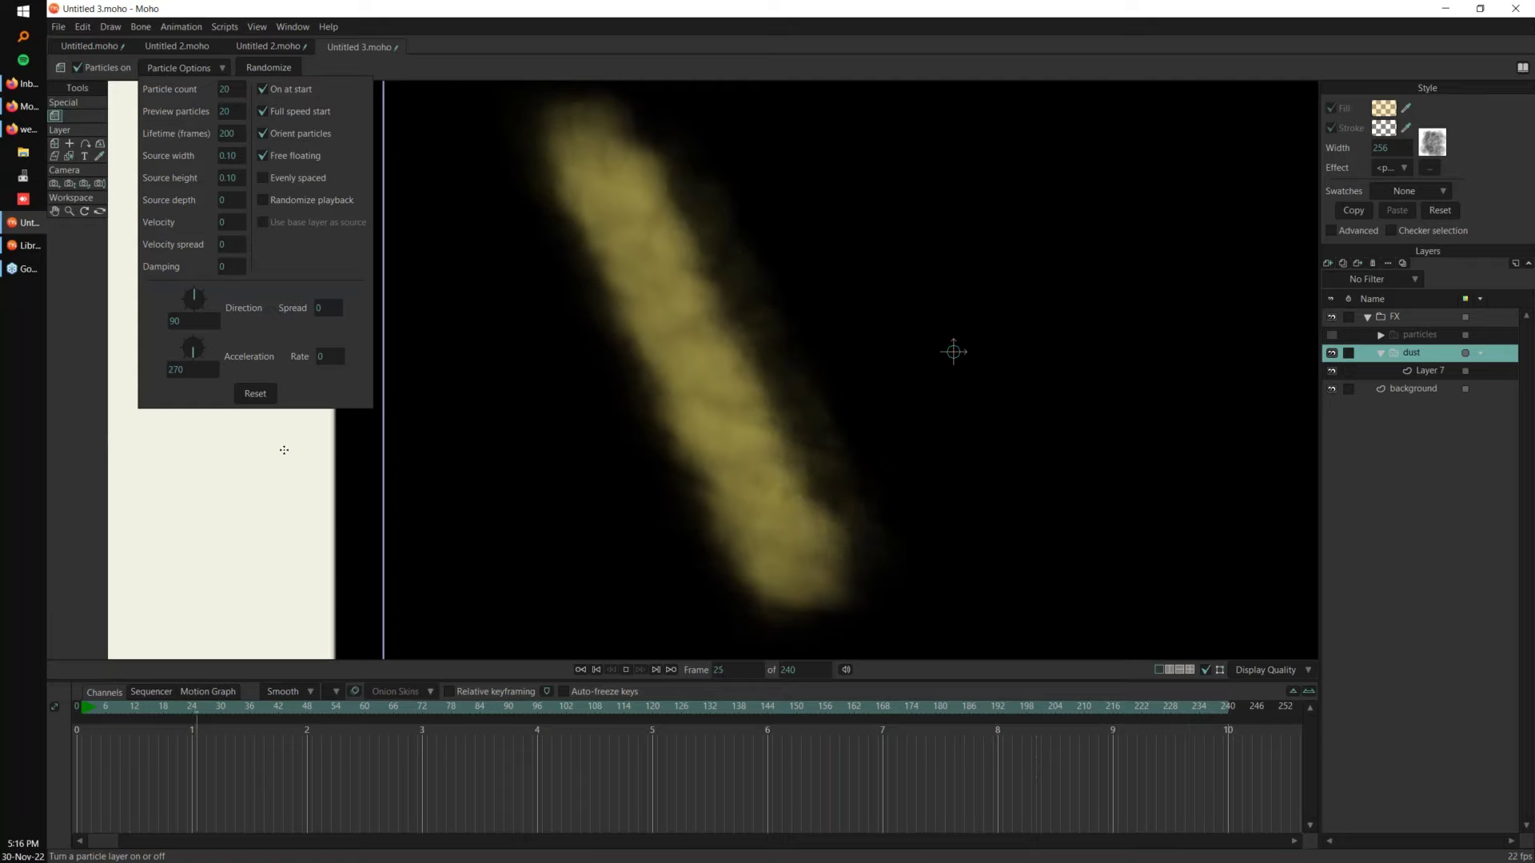
left_click_drag(233, 159, 292, 159)
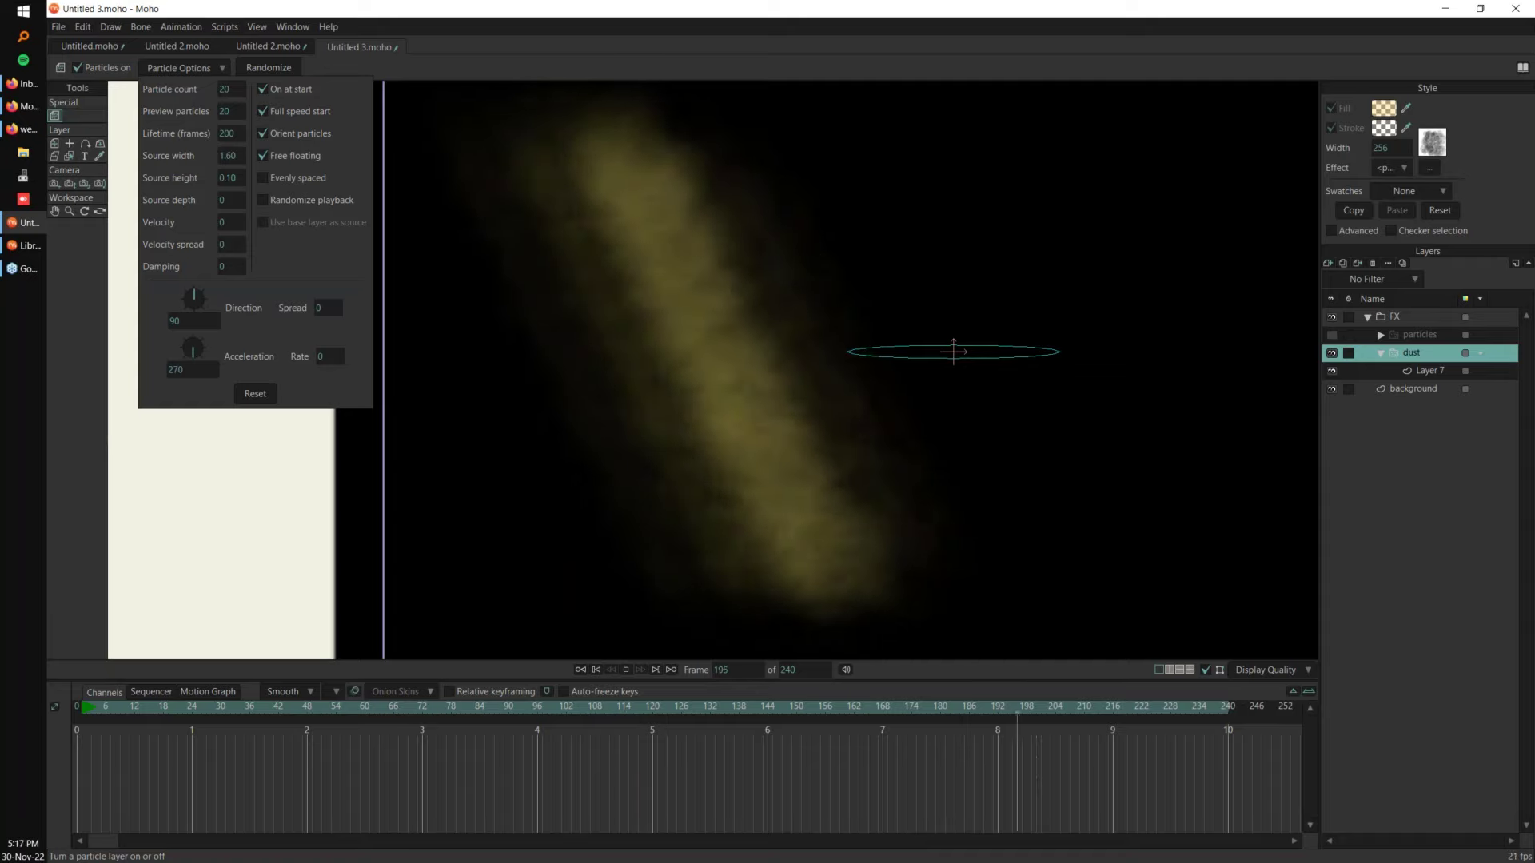
scroll(231, 178, "up", 17)
scroll(239, 182, "down", 18)
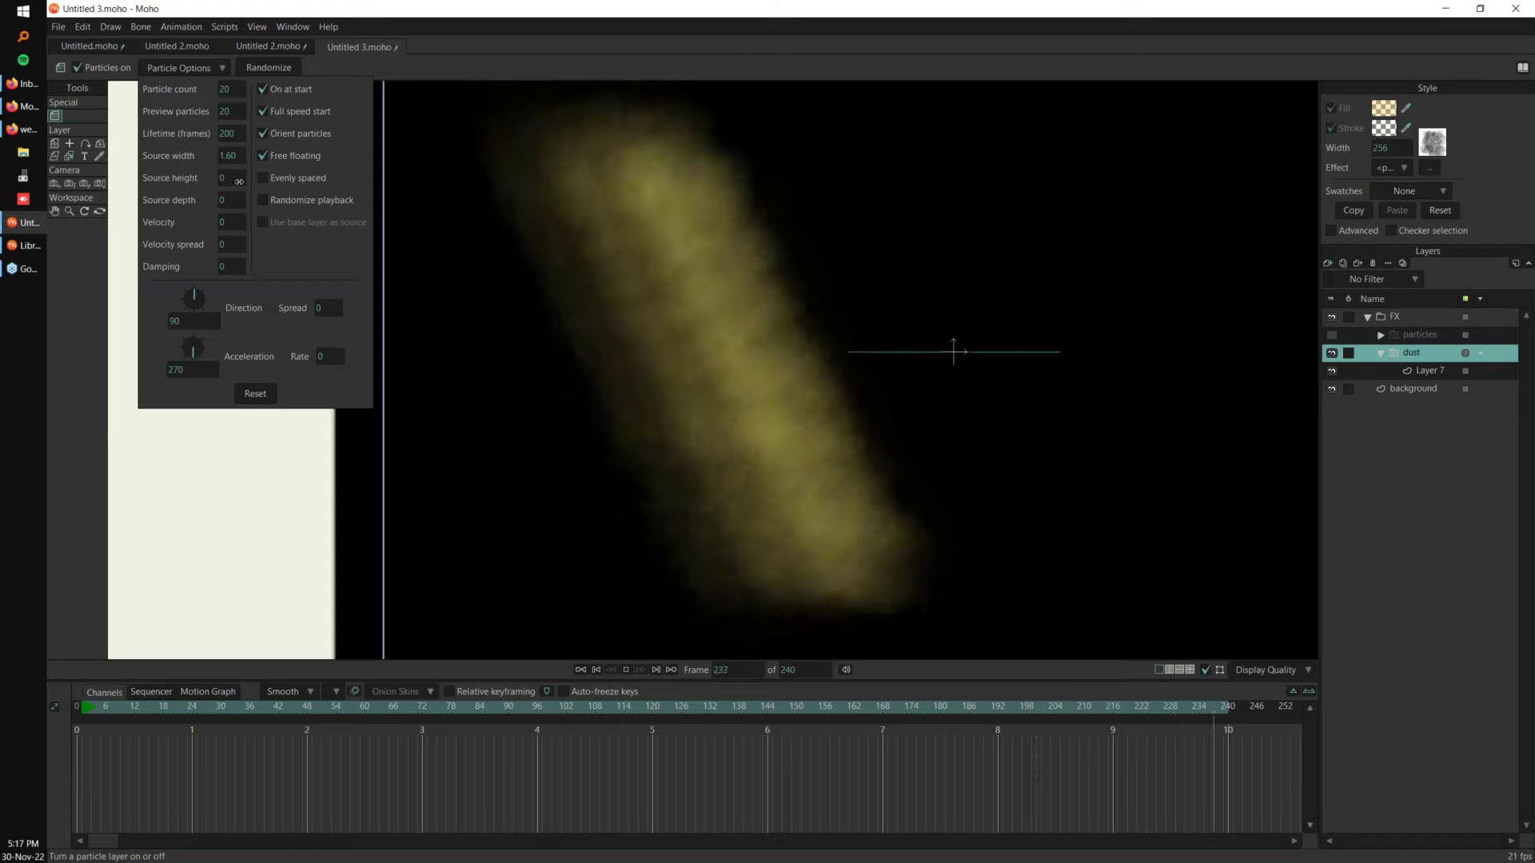
scroll(239, 181, "up", 20)
scroll(239, 182, "down", 20)
scroll(238, 182, "up", 6)
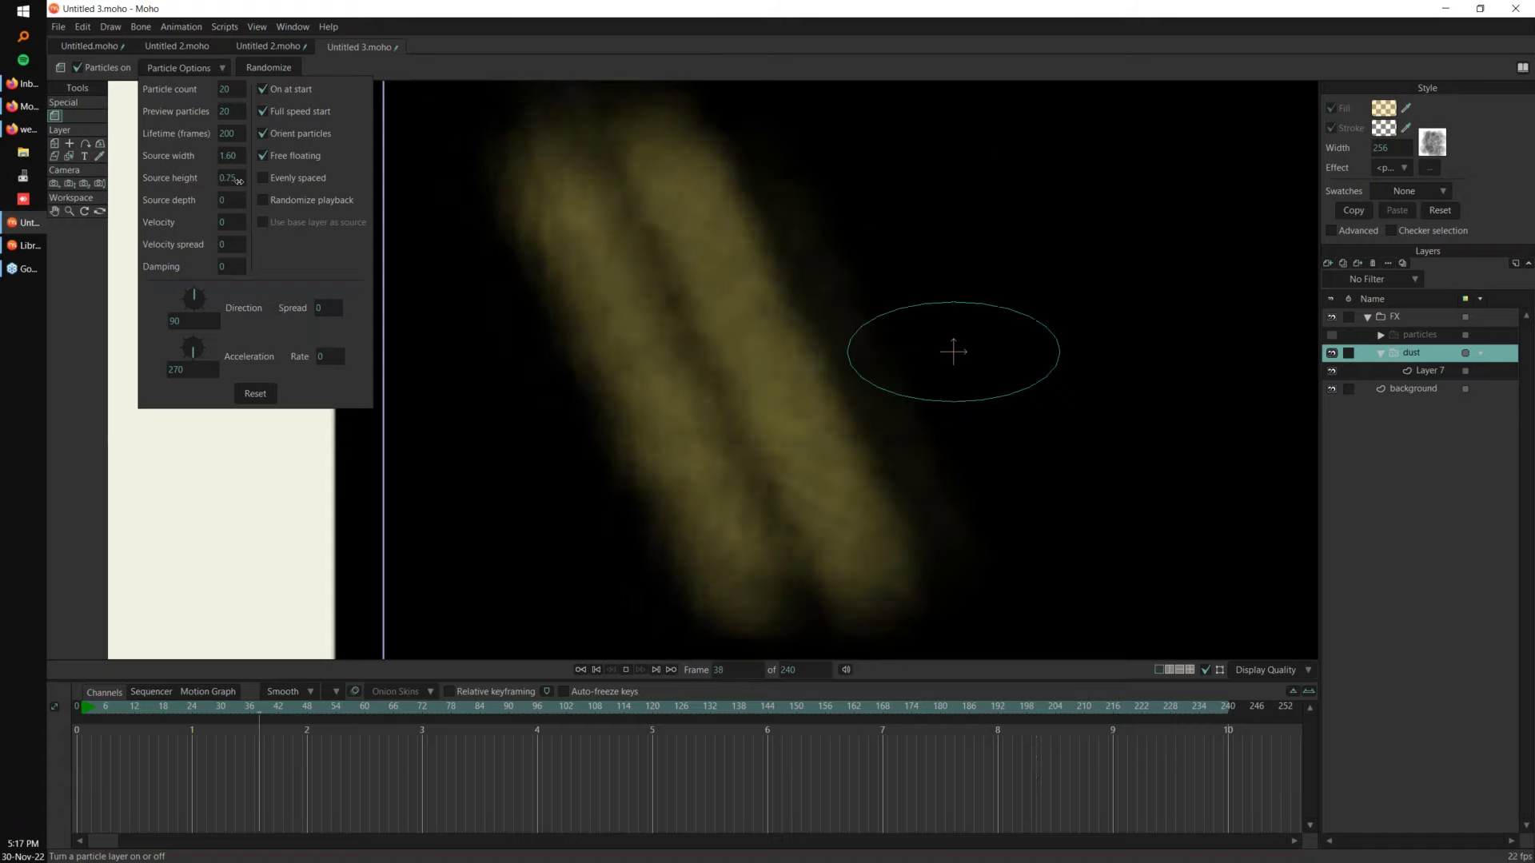
scroll(238, 182, "down", 6)
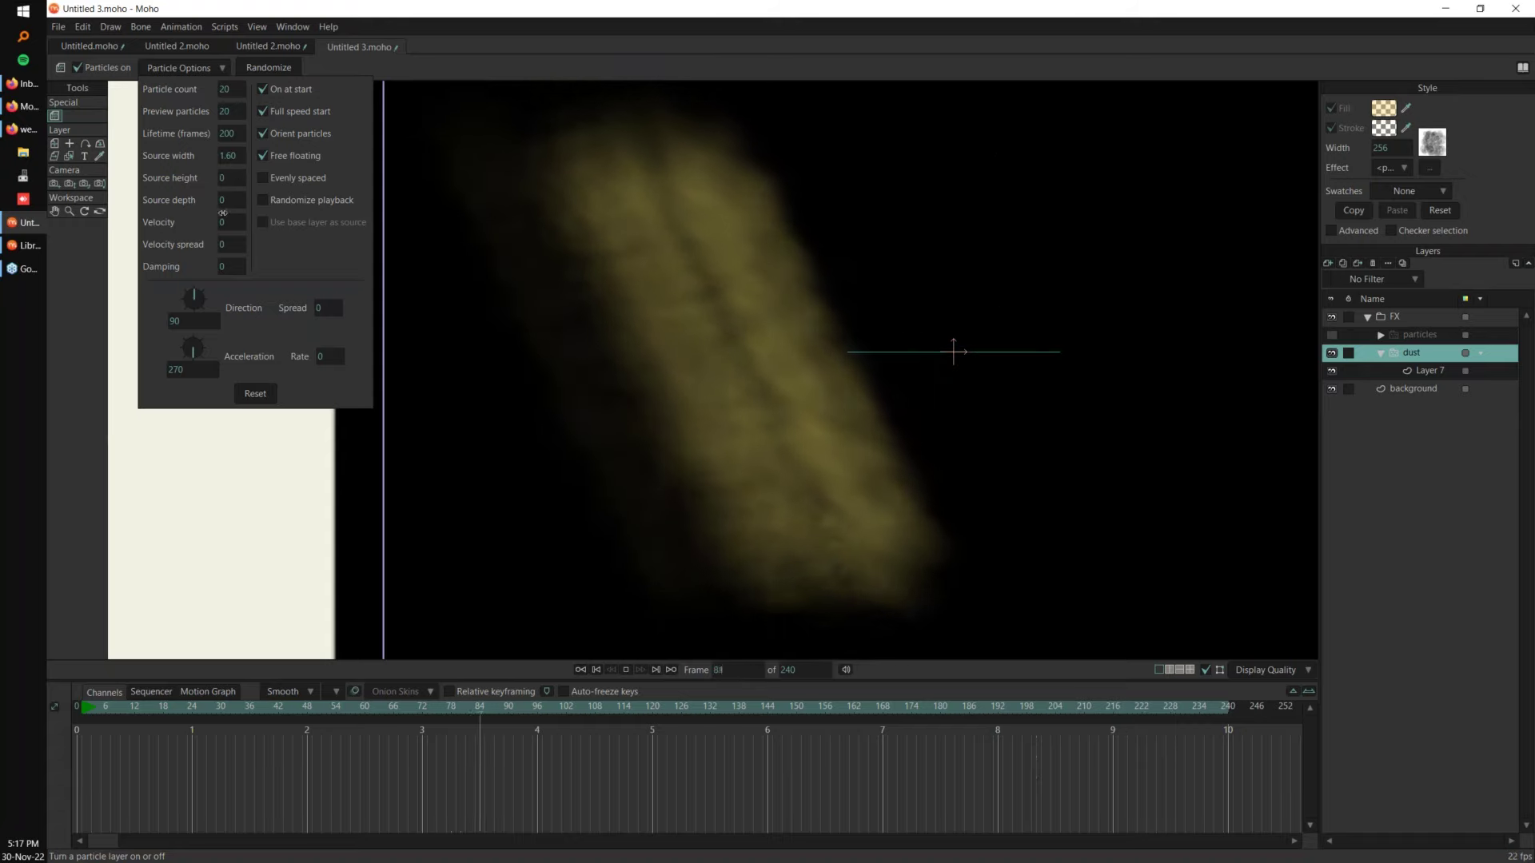
scroll(228, 200, "up", 20)
scroll(227, 199, "down", 20)
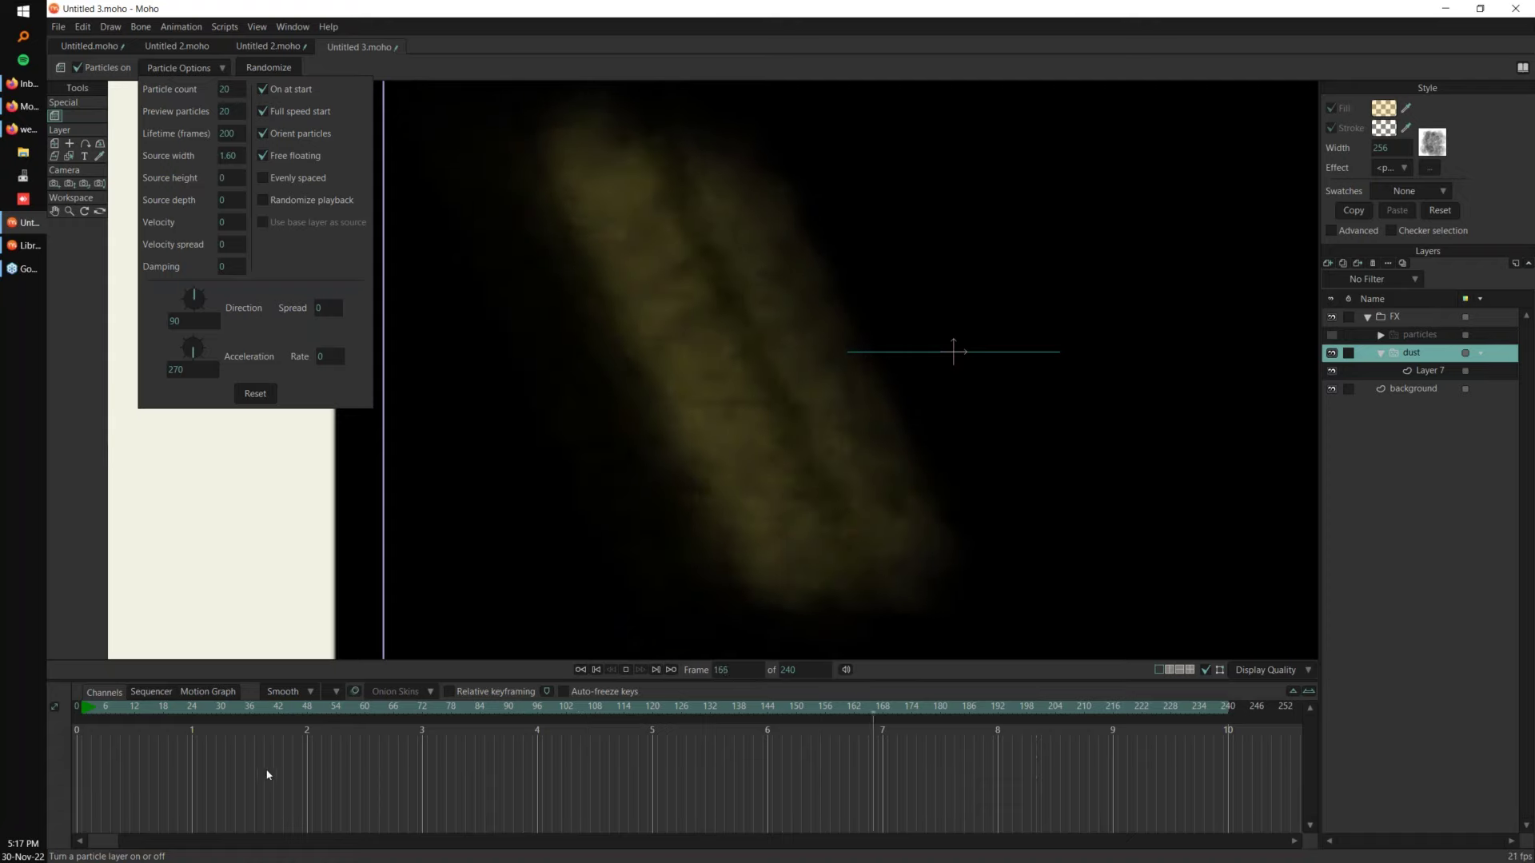
scroll(218, 167, "down", 8)
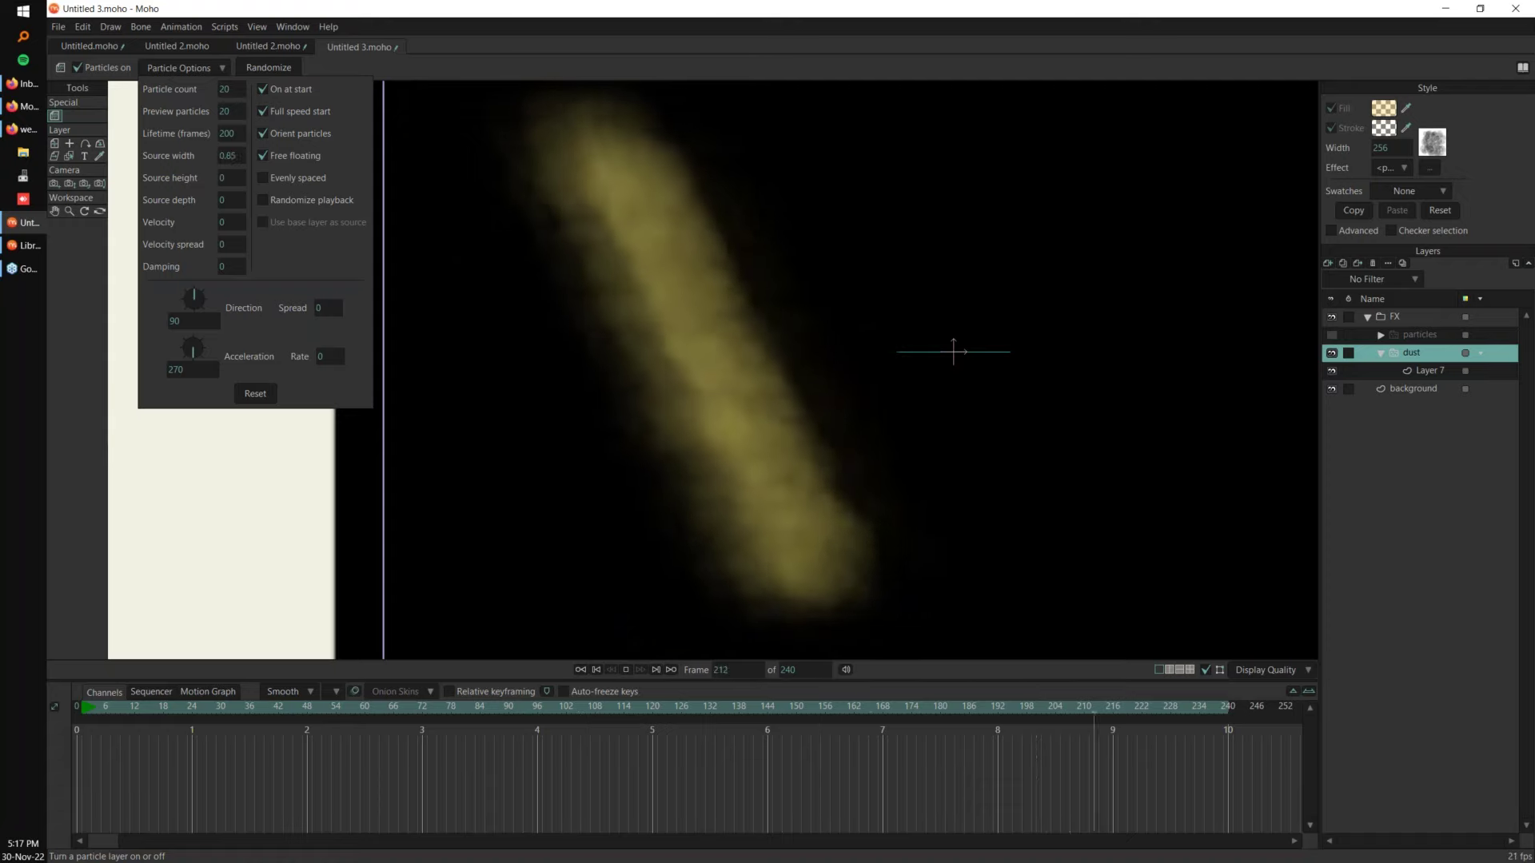
Step: At frame 0, examine Layer 7's blending mode choices in its layer settings and cancel the dialog
left_click_drag(97, 711, 65, 714)
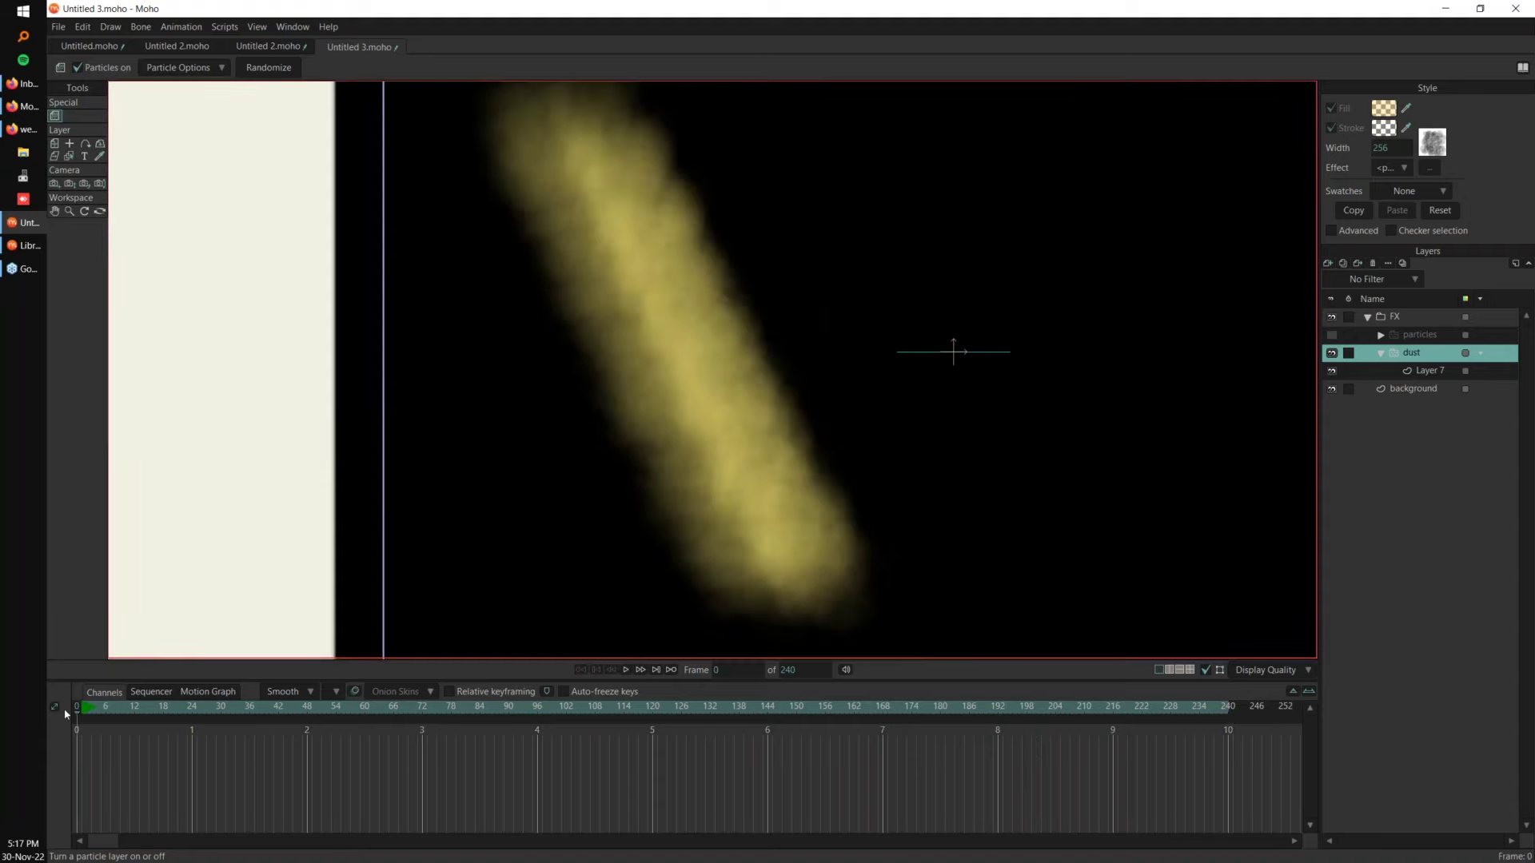
left_click(1423, 371)
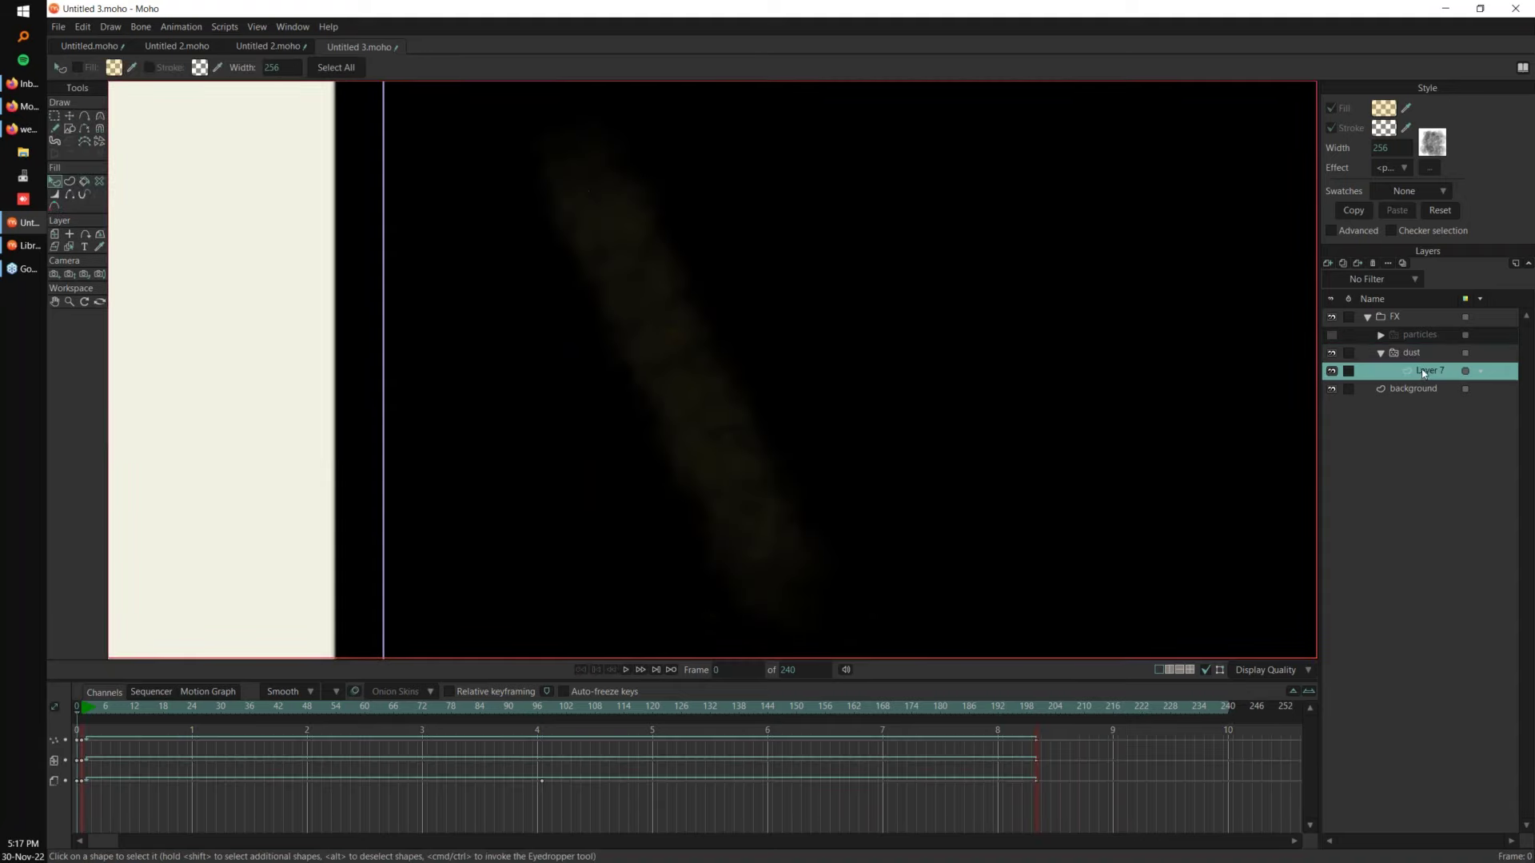
double_click(1424, 371)
left_click_drag(1302, 270, 710, 133)
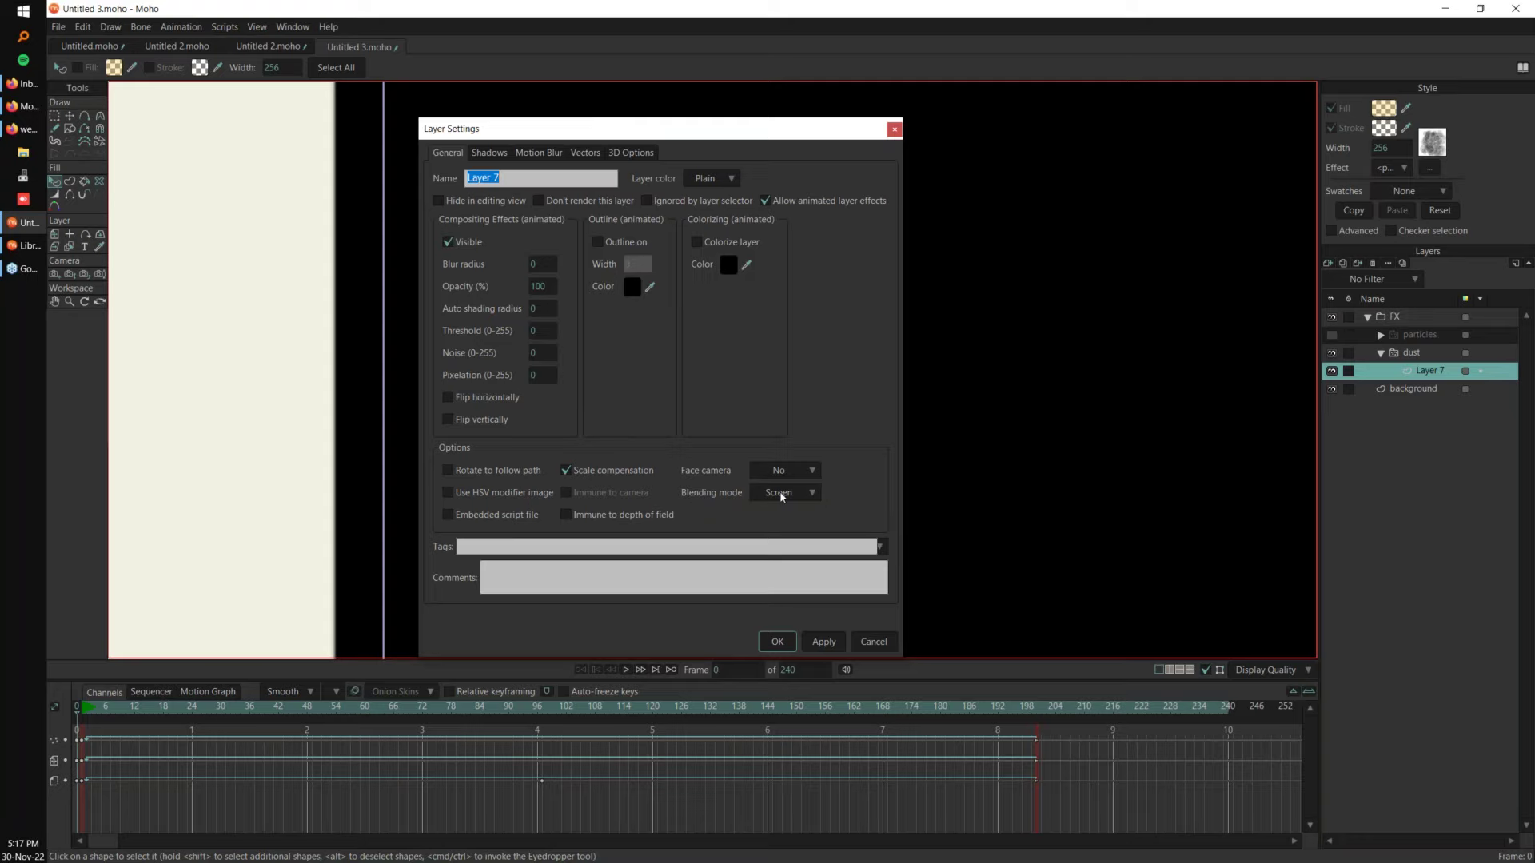
left_click(809, 492)
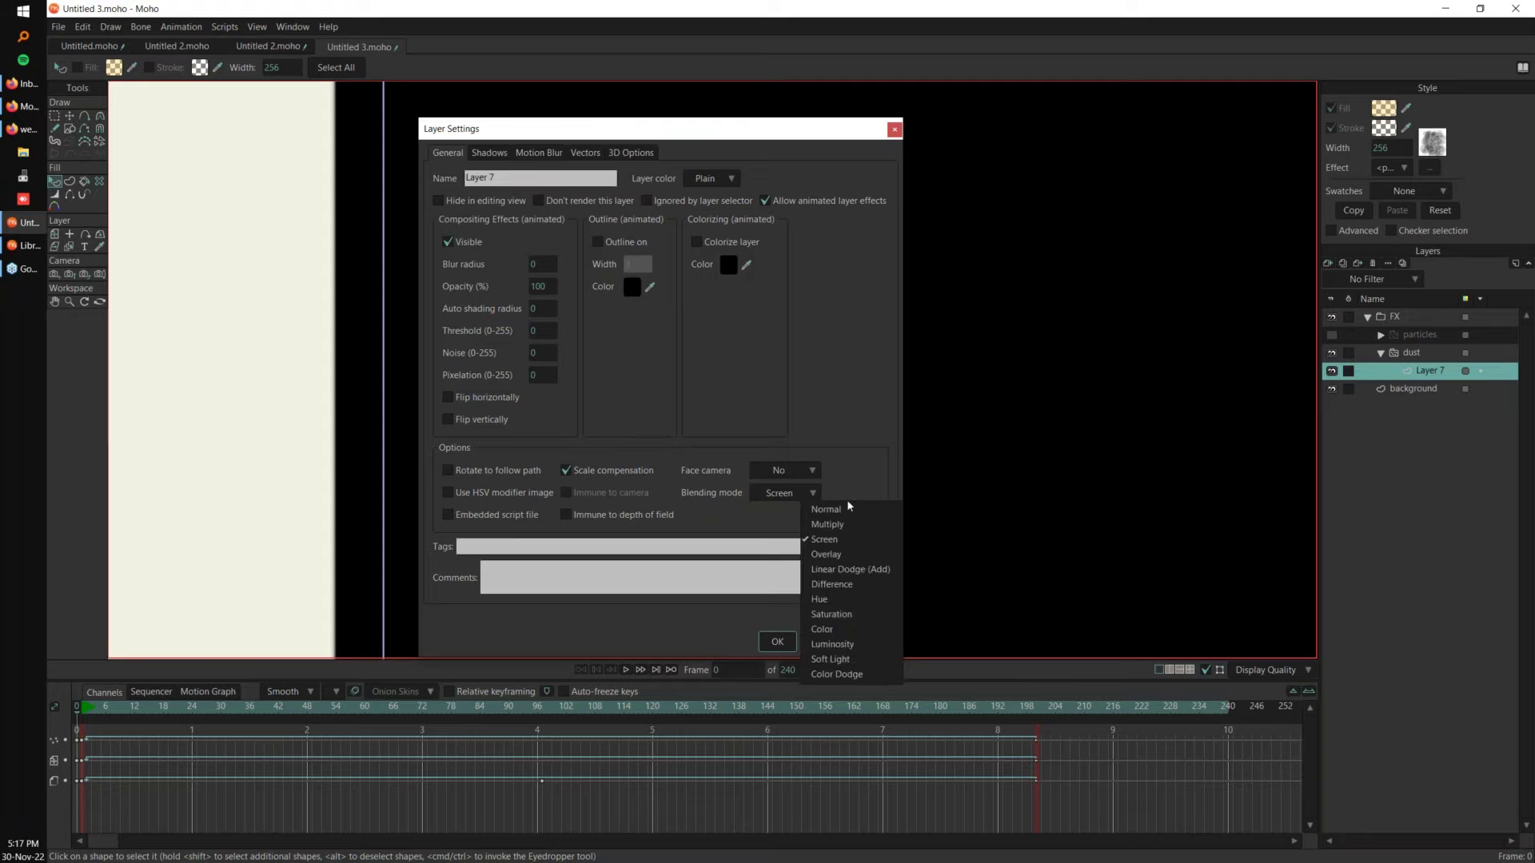
left_click(847, 501)
left_click(866, 642)
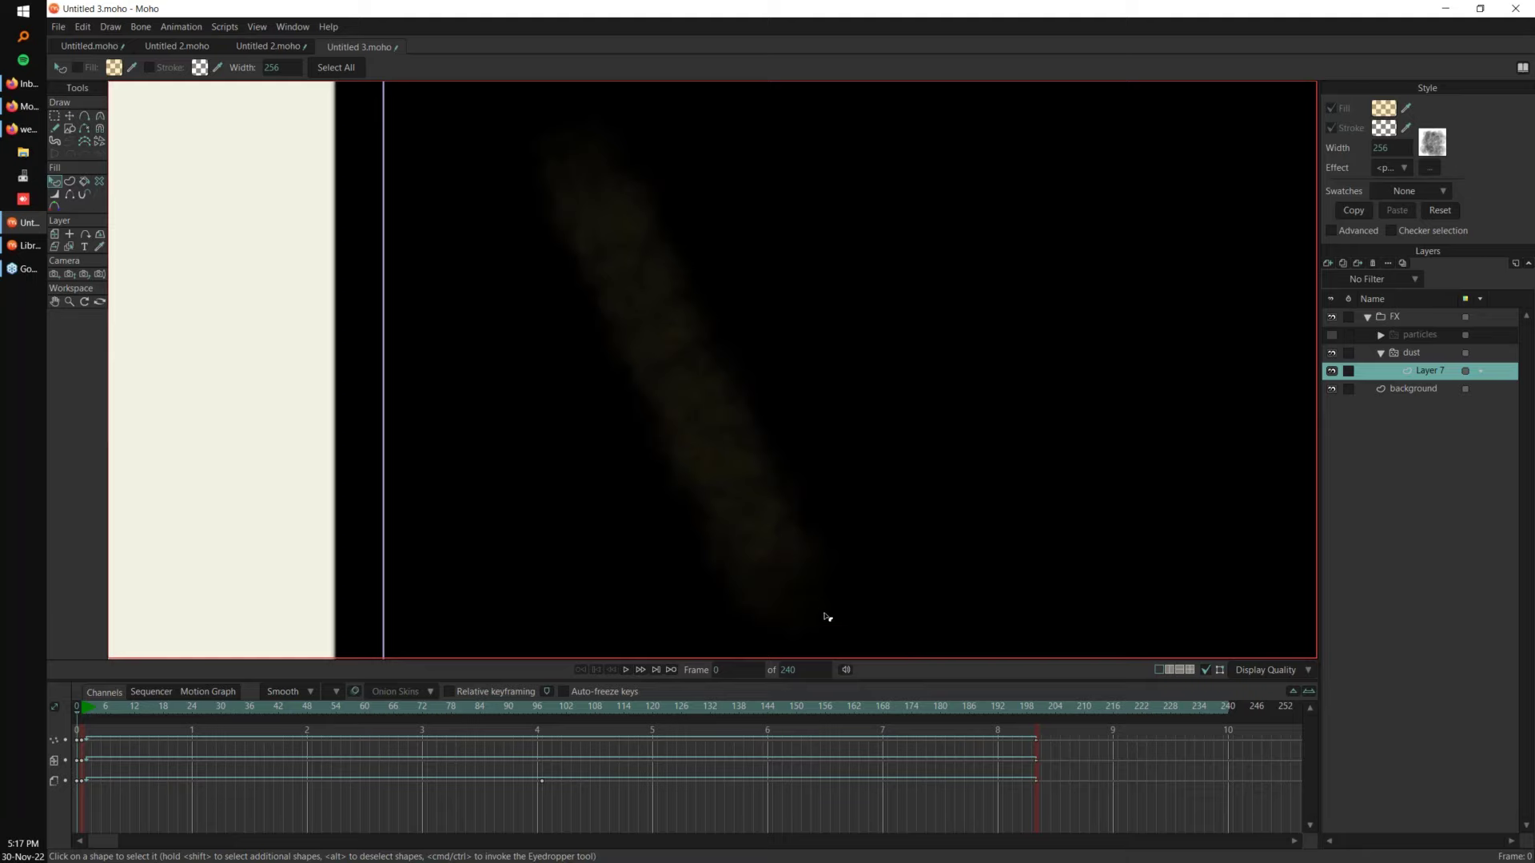
Step: Render a preview of the dust layer at frame 21, inspect it, and close the render window
left_click(110, 709)
left_click(1412, 352)
left_click(177, 708)
left_click(59, 26)
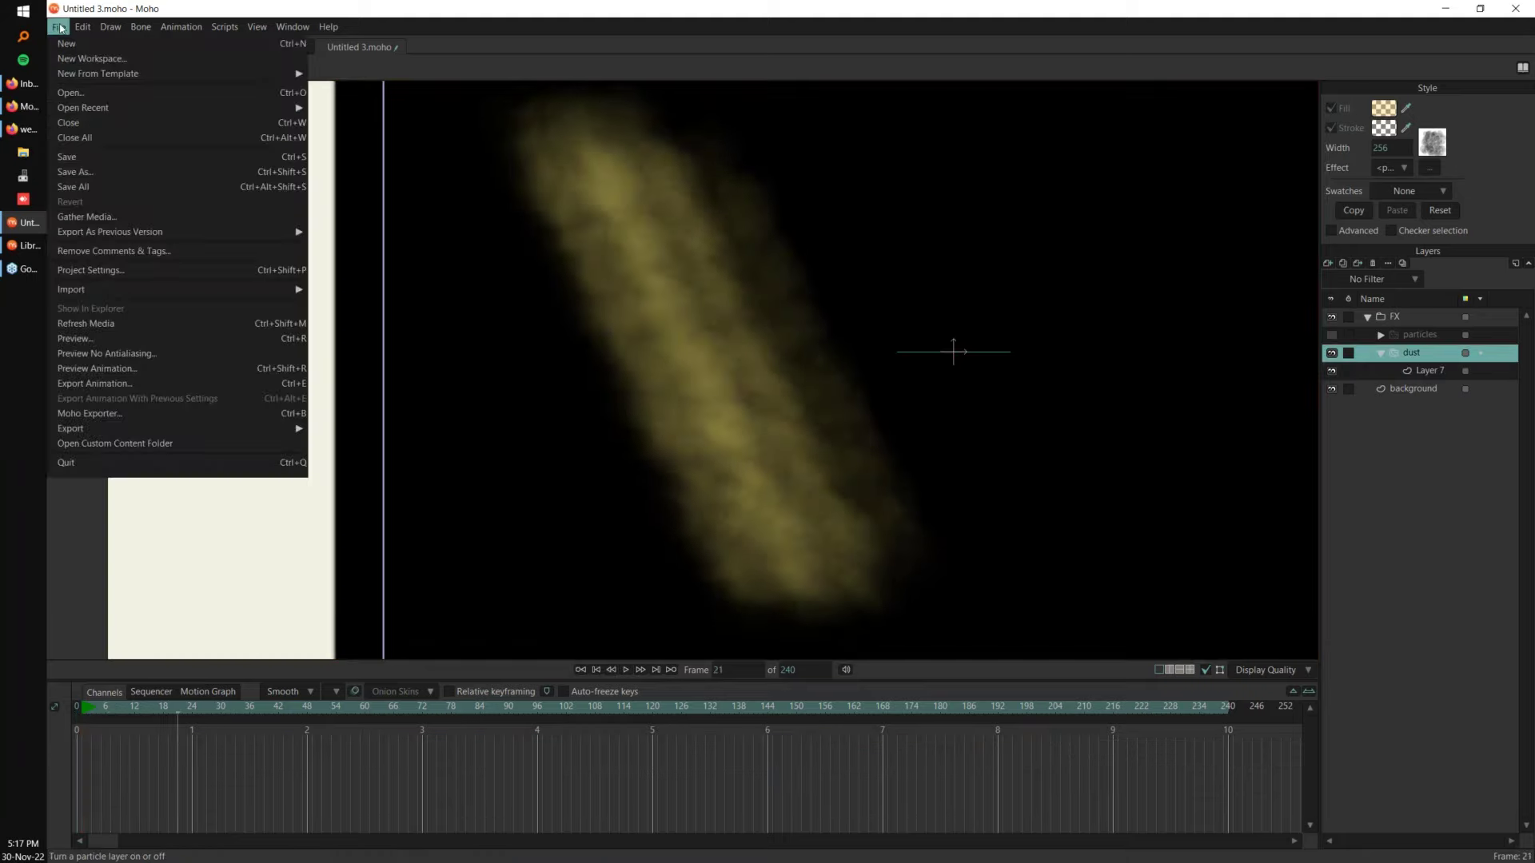
left_click(281, 342)
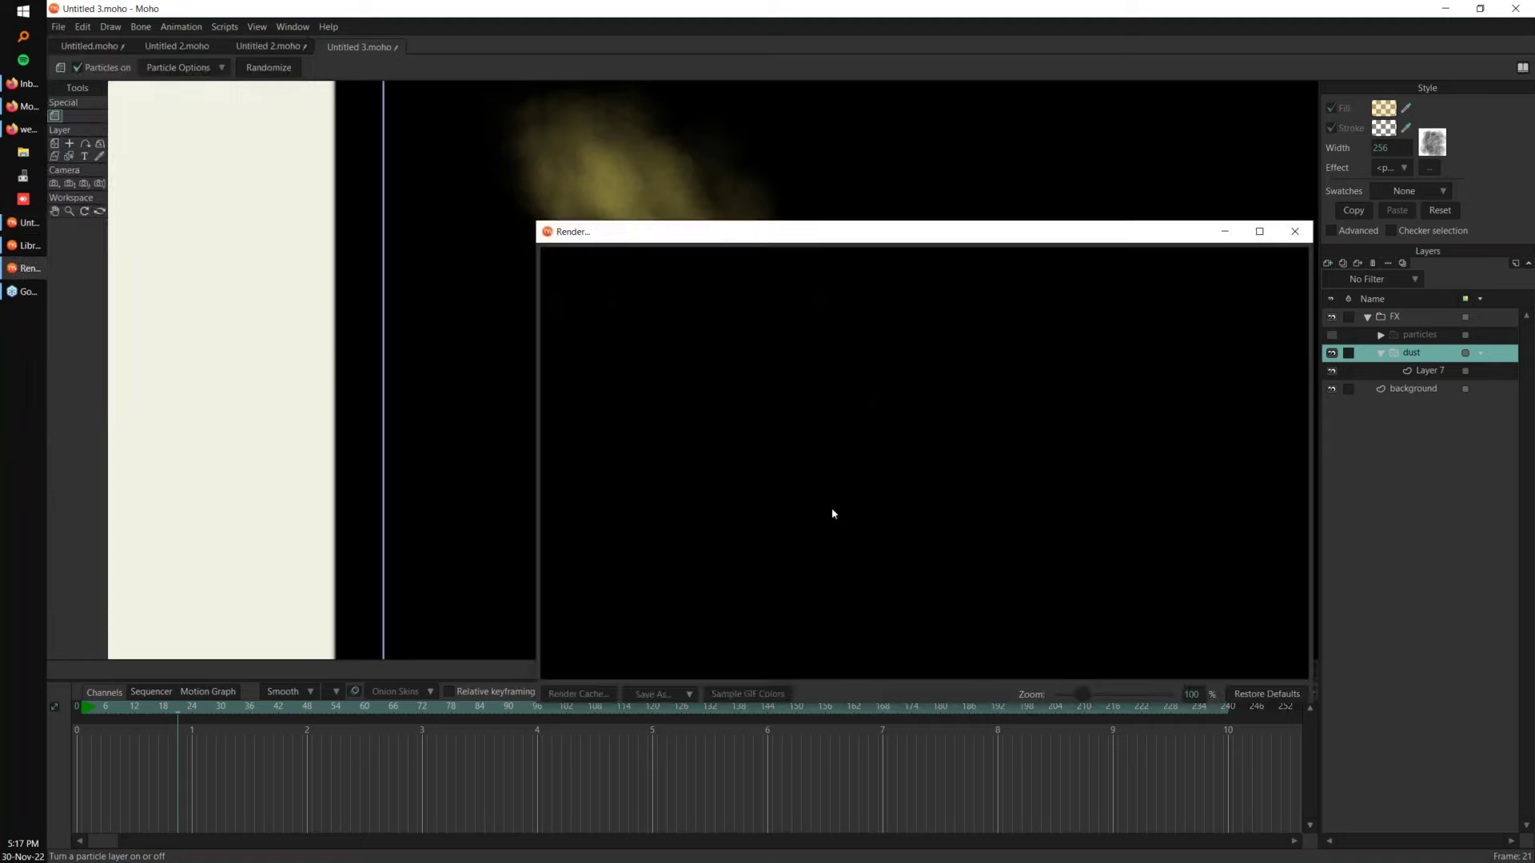
left_click_drag(980, 247, 1259, 136)
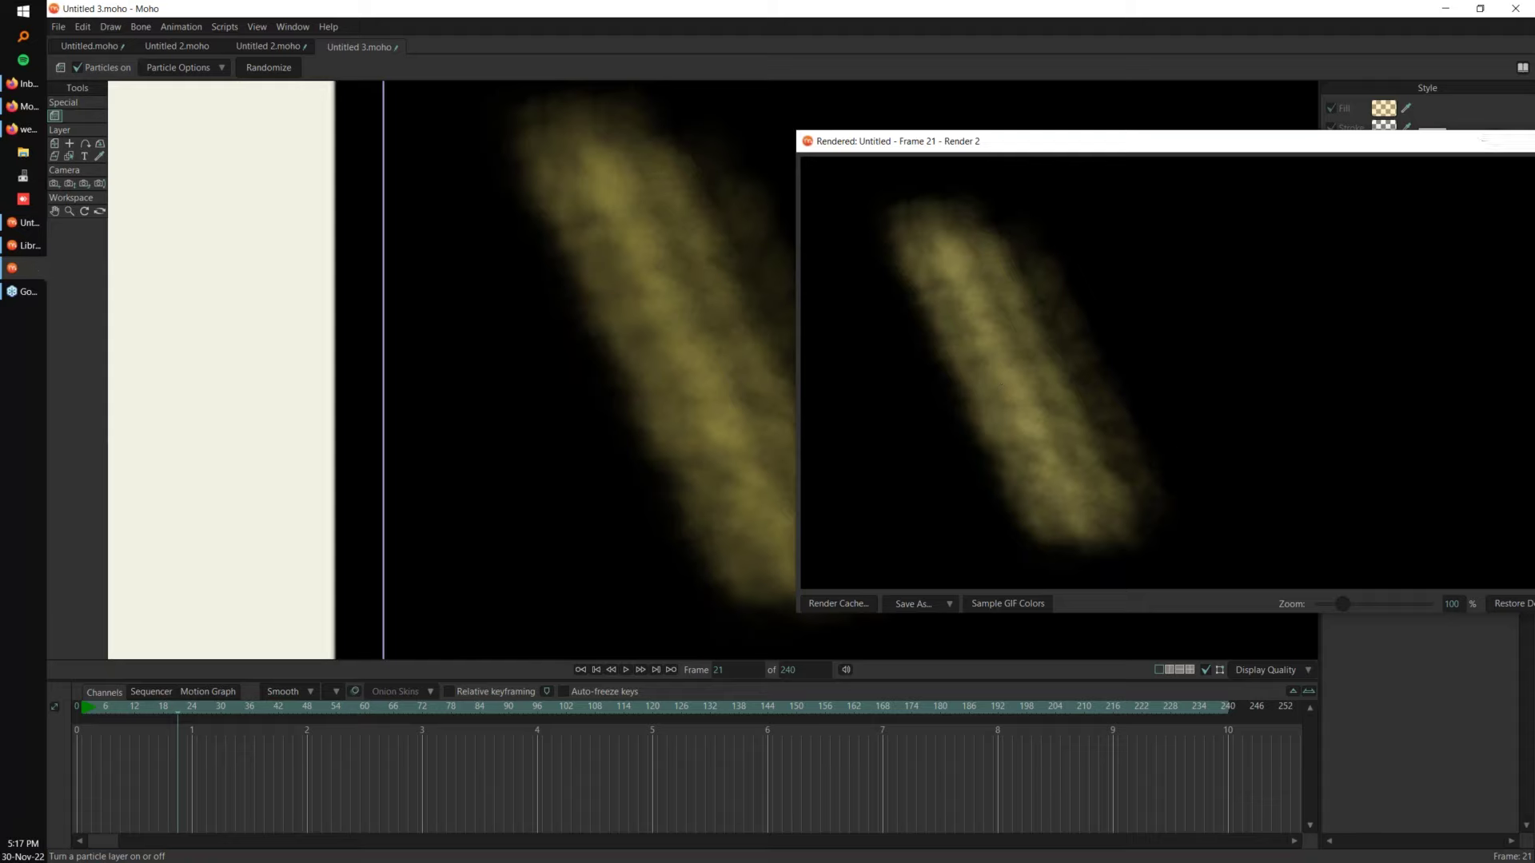
left_click(1520, 141)
Step: In the Untitled 2 Fox document, show all layers again, play to frame 47, and render a preview of that frame
left_click(287, 50)
left_click(186, 50)
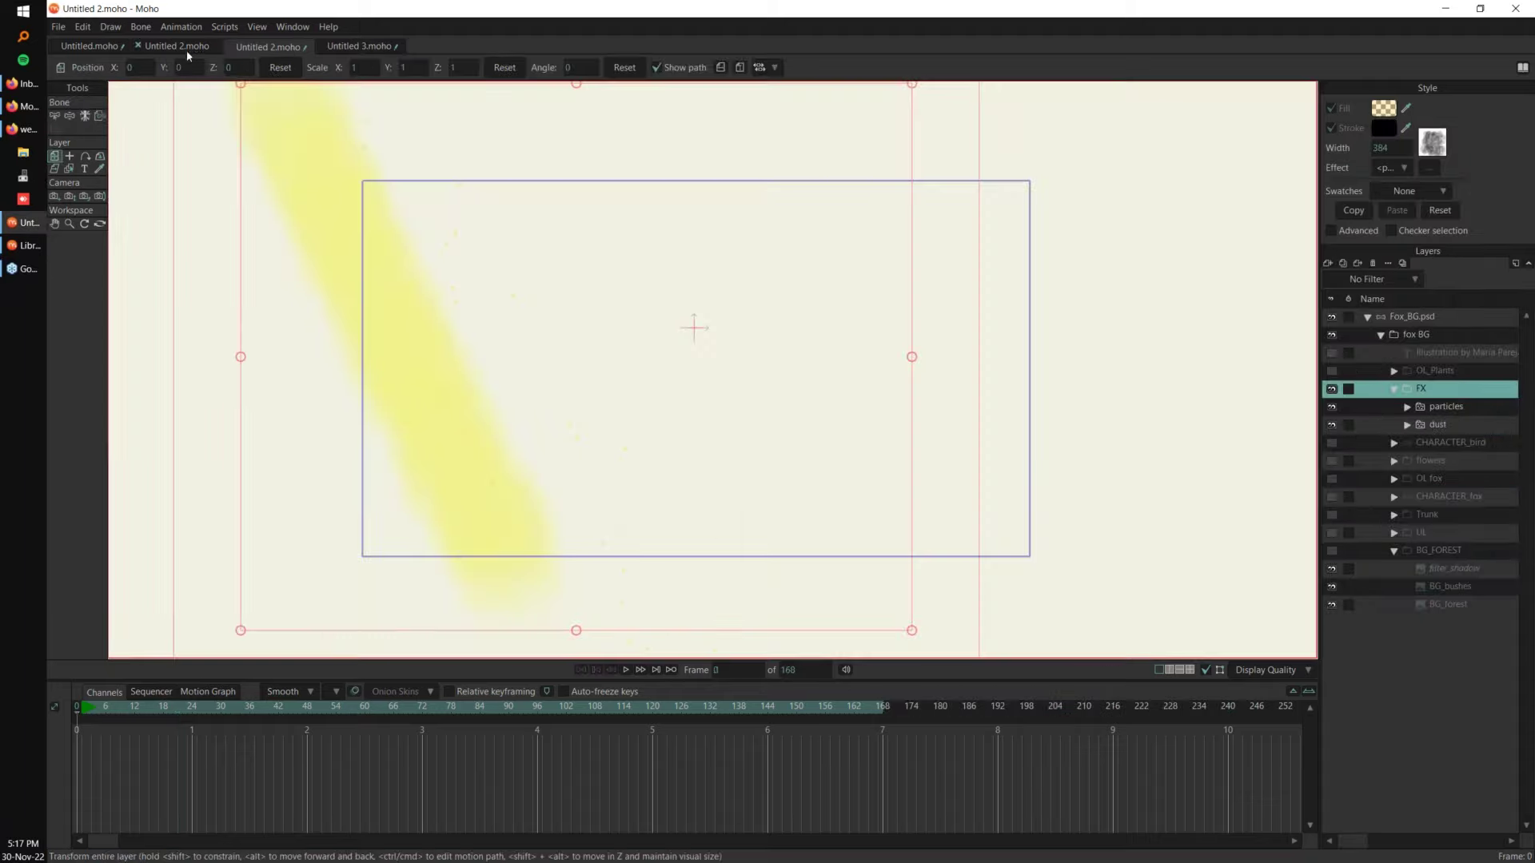
left_click(1331, 389, "alt")
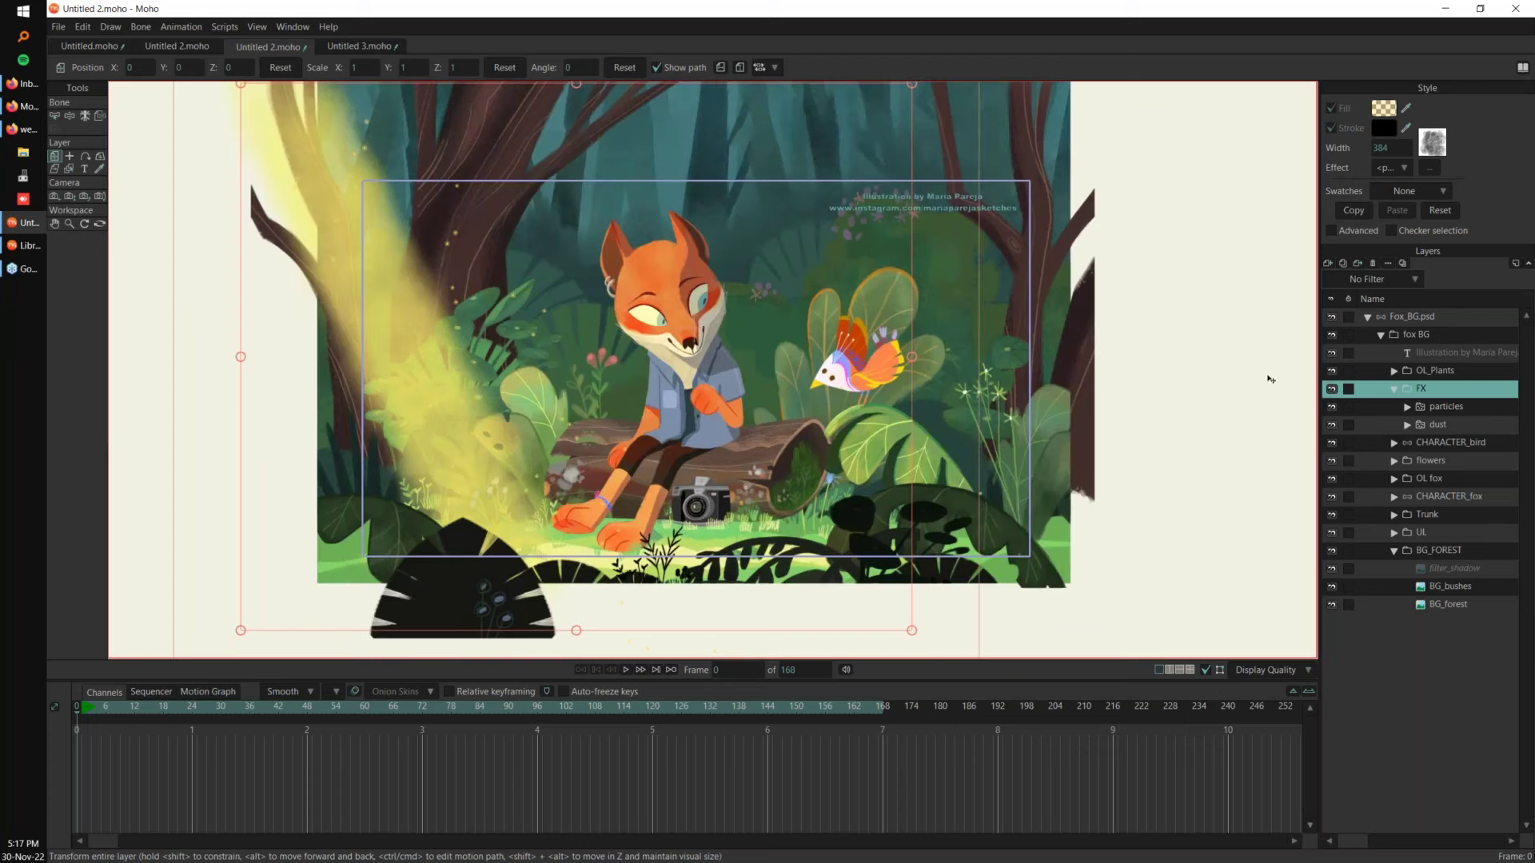
key("space")
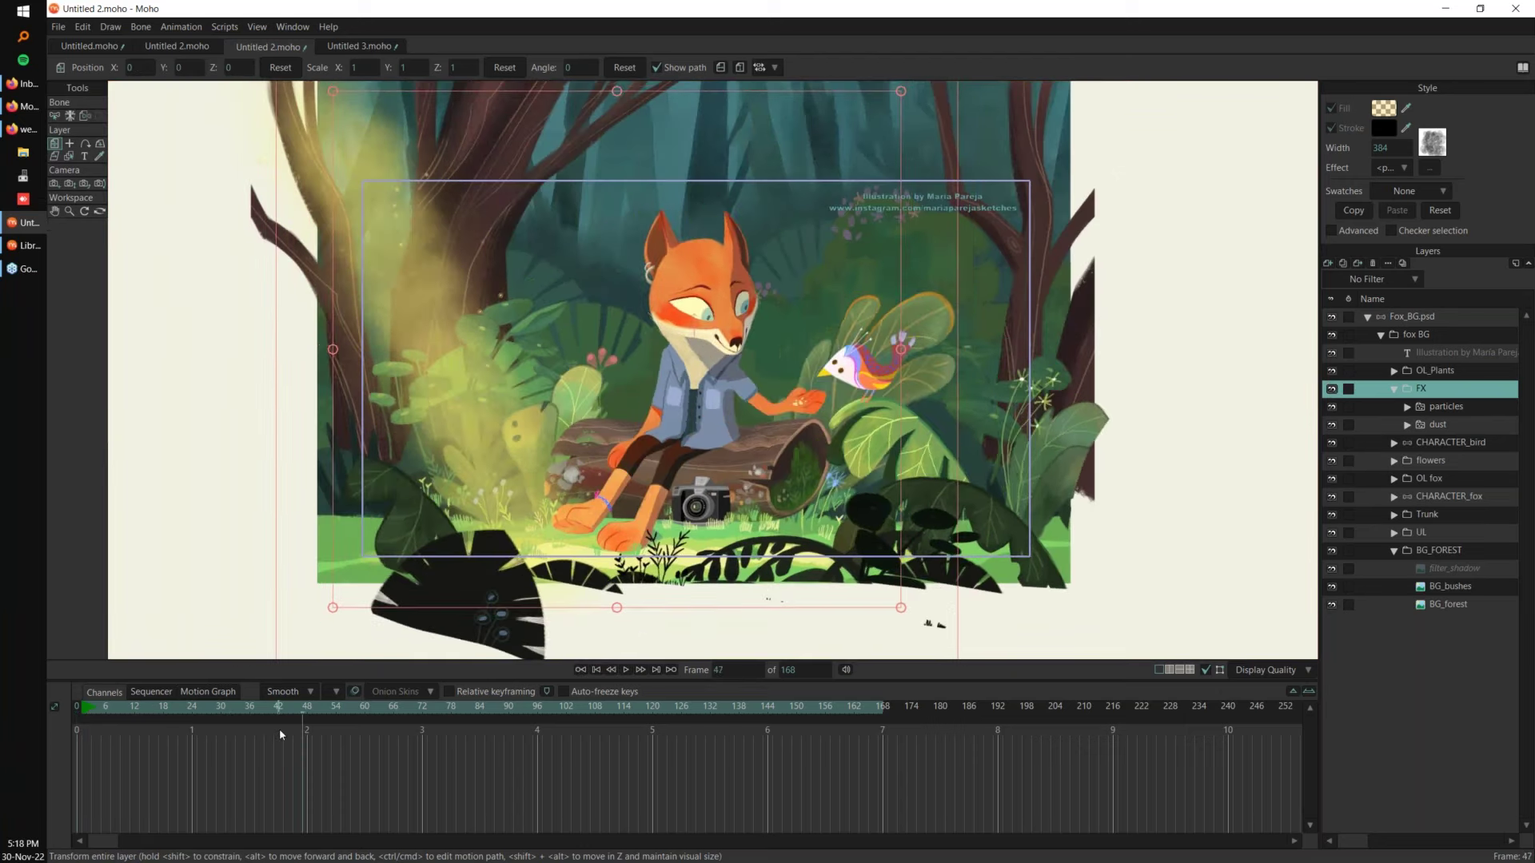
key("ctrl+r")
left_click_drag(1283, 142, 1102, 63)
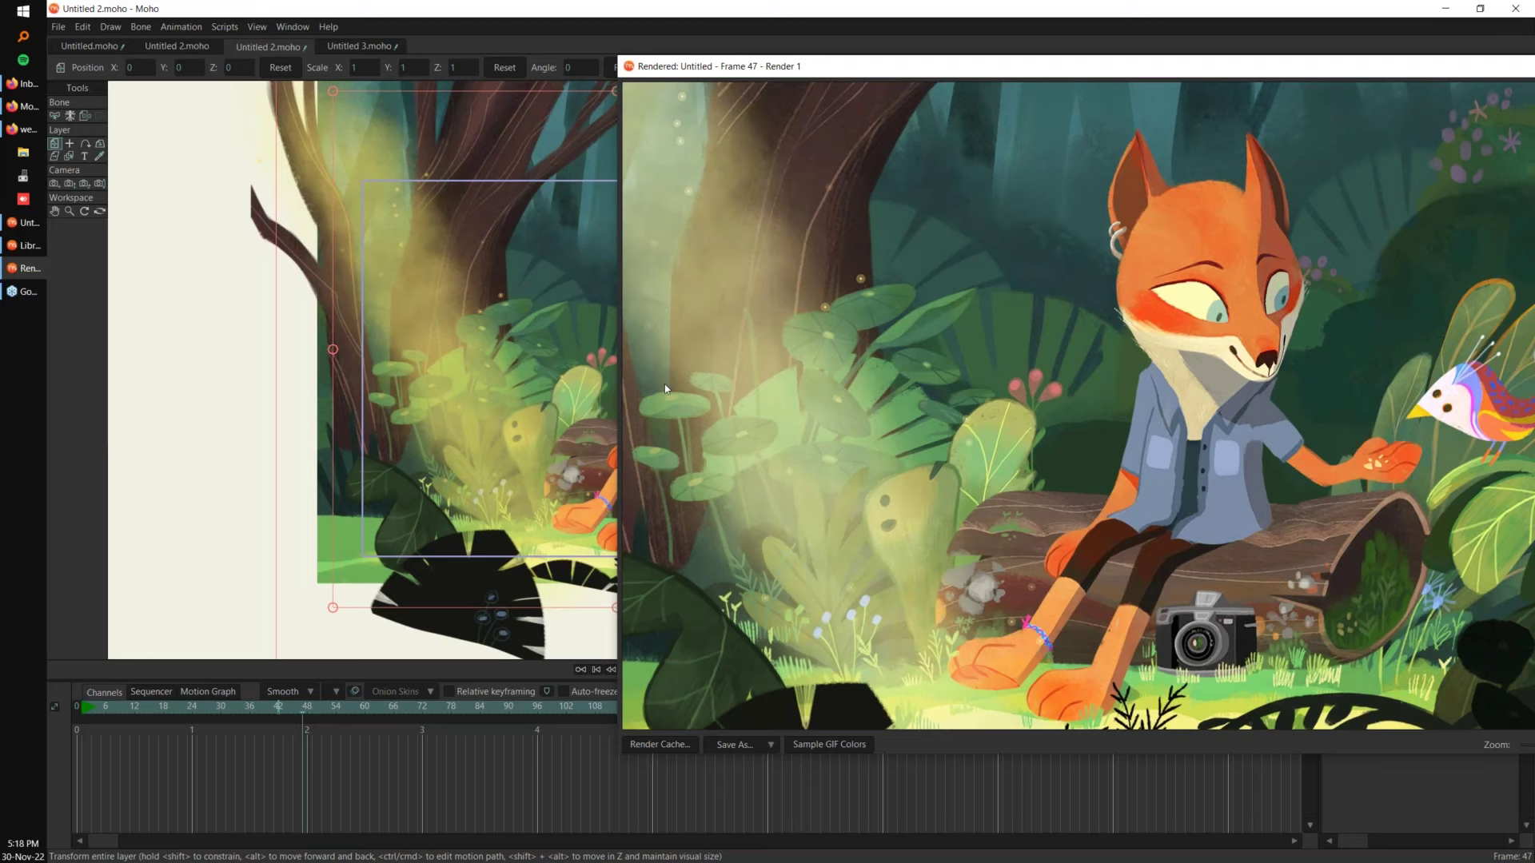
Step: Enlarge and close the frame 47 render, and replay the Fox scene from near the start, watching the dust and floating particles up close
double_click(1208, 62)
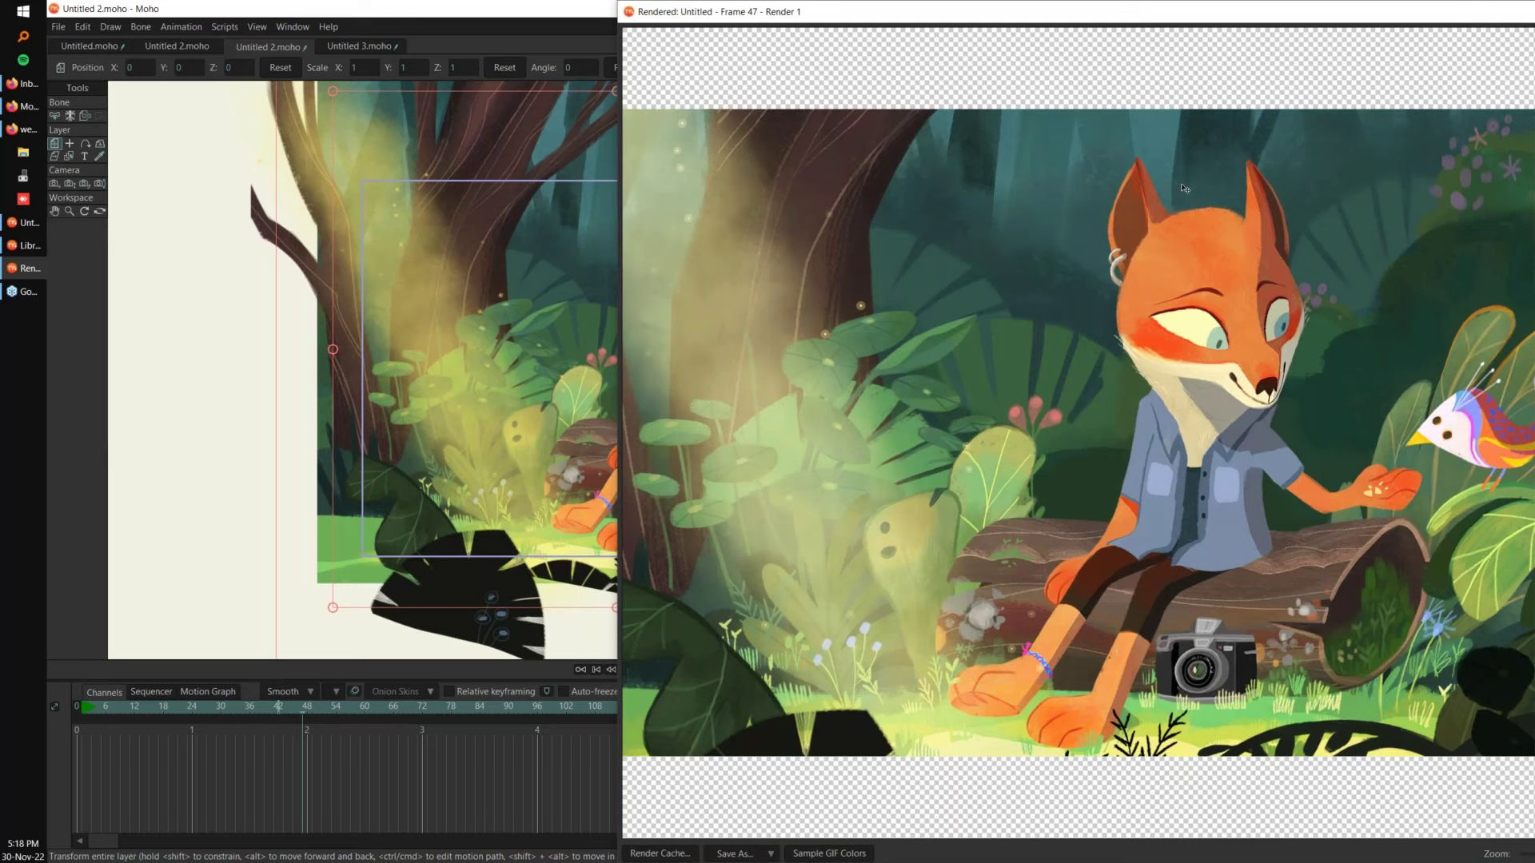
key("Escape")
left_click(92, 708)
key("space")
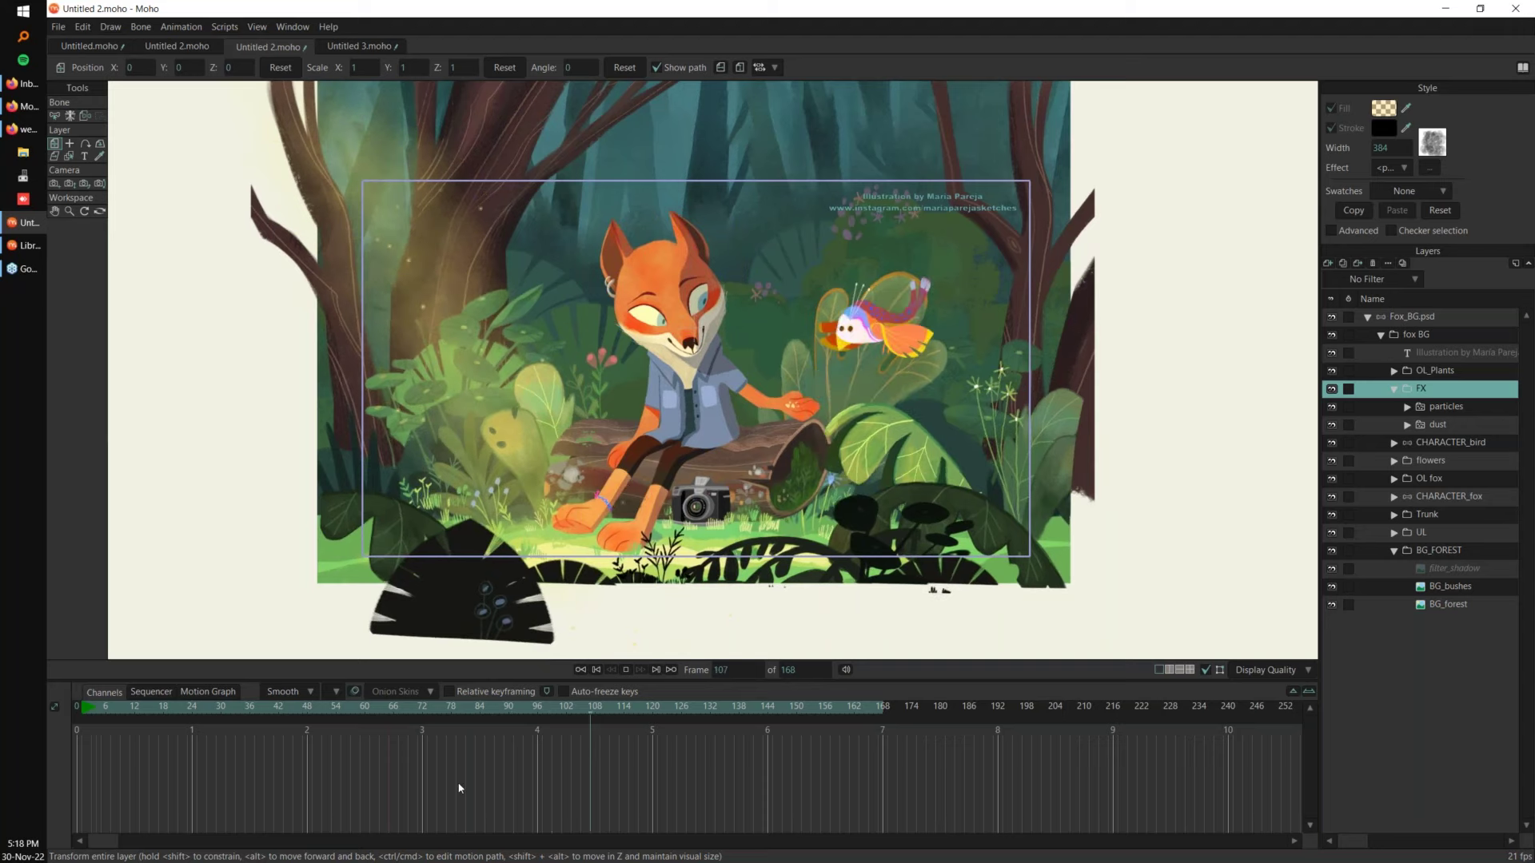
left_click_drag(431, 338, 488, 402)
key("space")
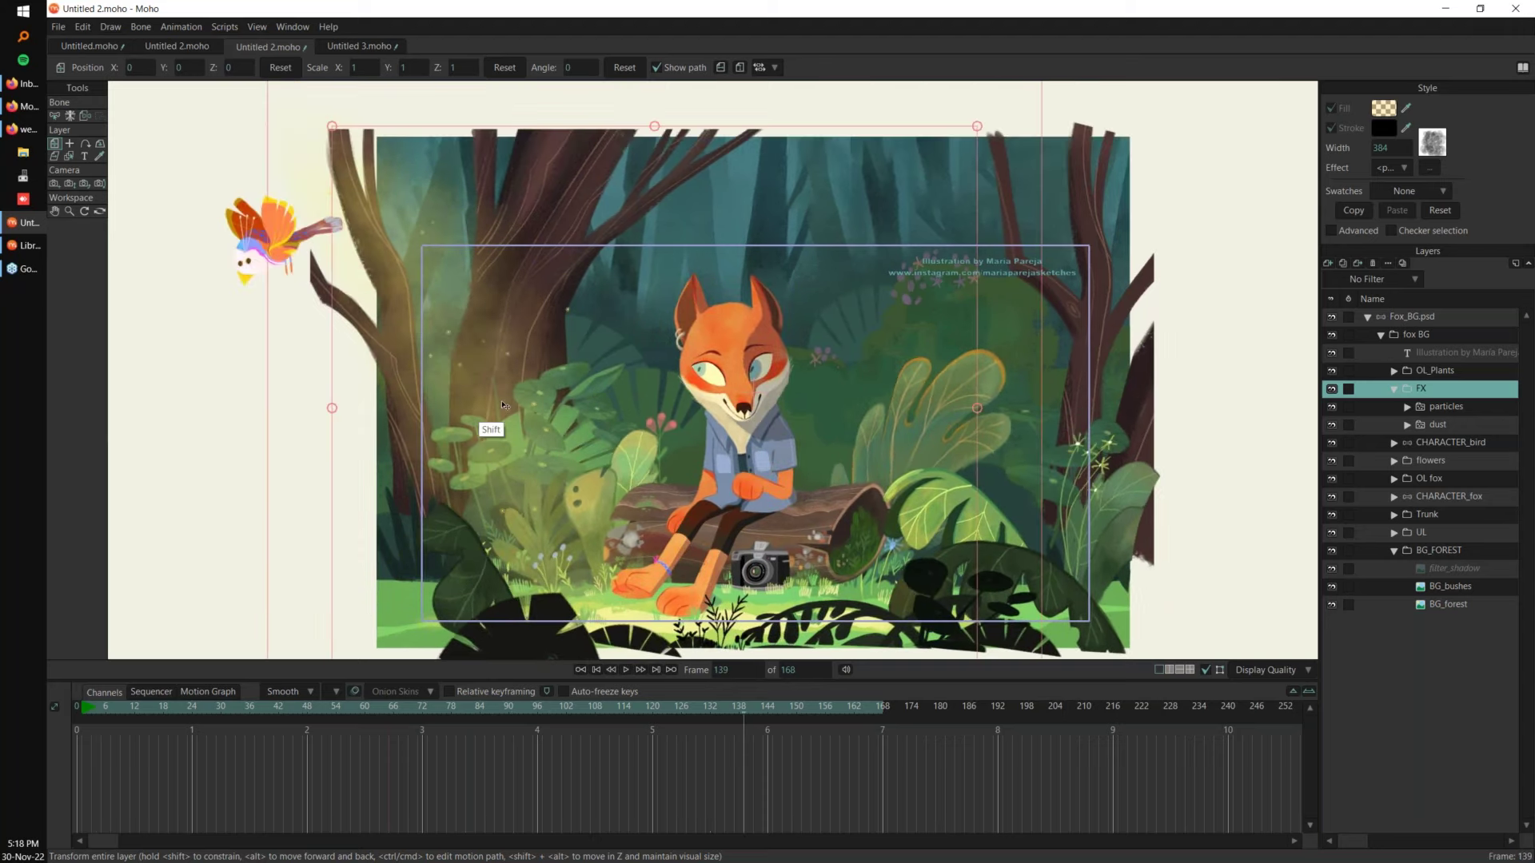
scroll(487, 402, "up", 3)
key("space")
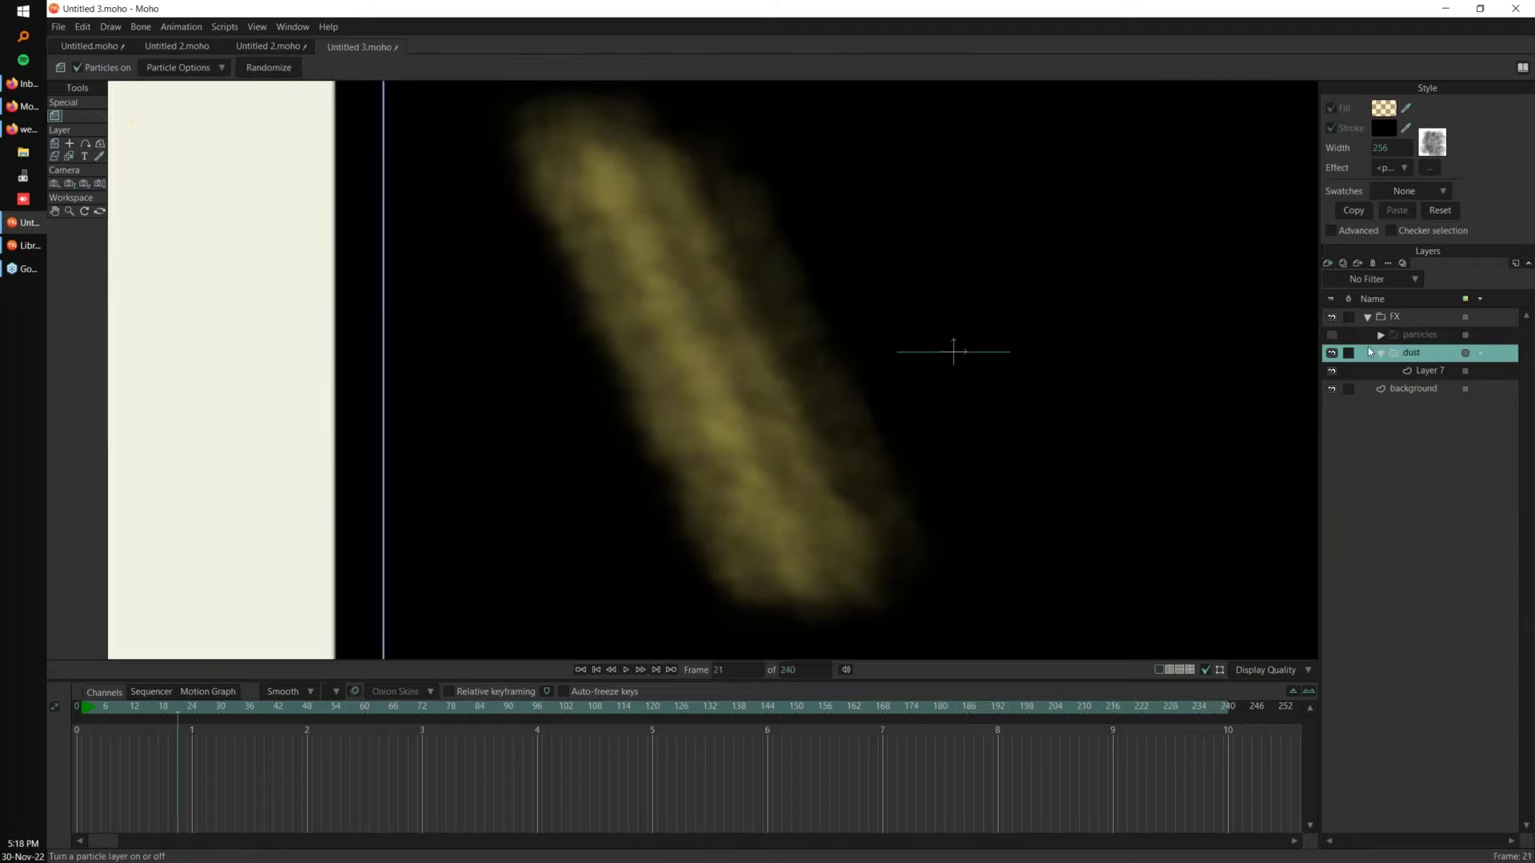
Step: In the Untitled 3 document, hide the dust layer, show the particles layer, and play it back
left_click(1332, 353)
left_click(1424, 336)
left_click_drag(1022, 361, 1017, 343)
scroll(975, 336, "down", 1)
left_click_drag(925, 330, 809, 338)
key("space")
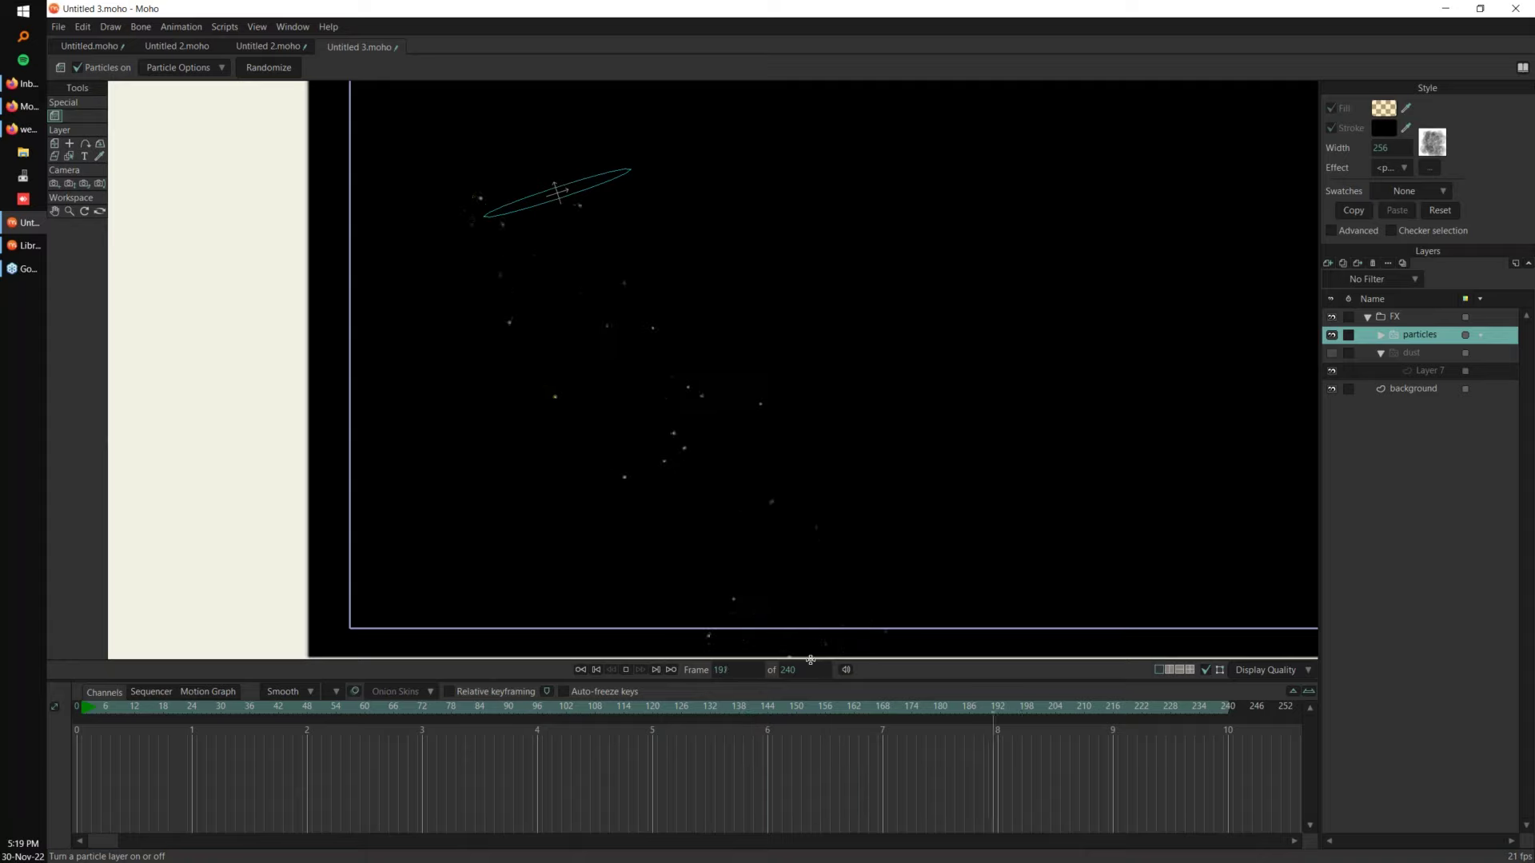
Step: Expand the particles layer and examine the small glowing circle and its points in the particle sublayer
left_click(1380, 335)
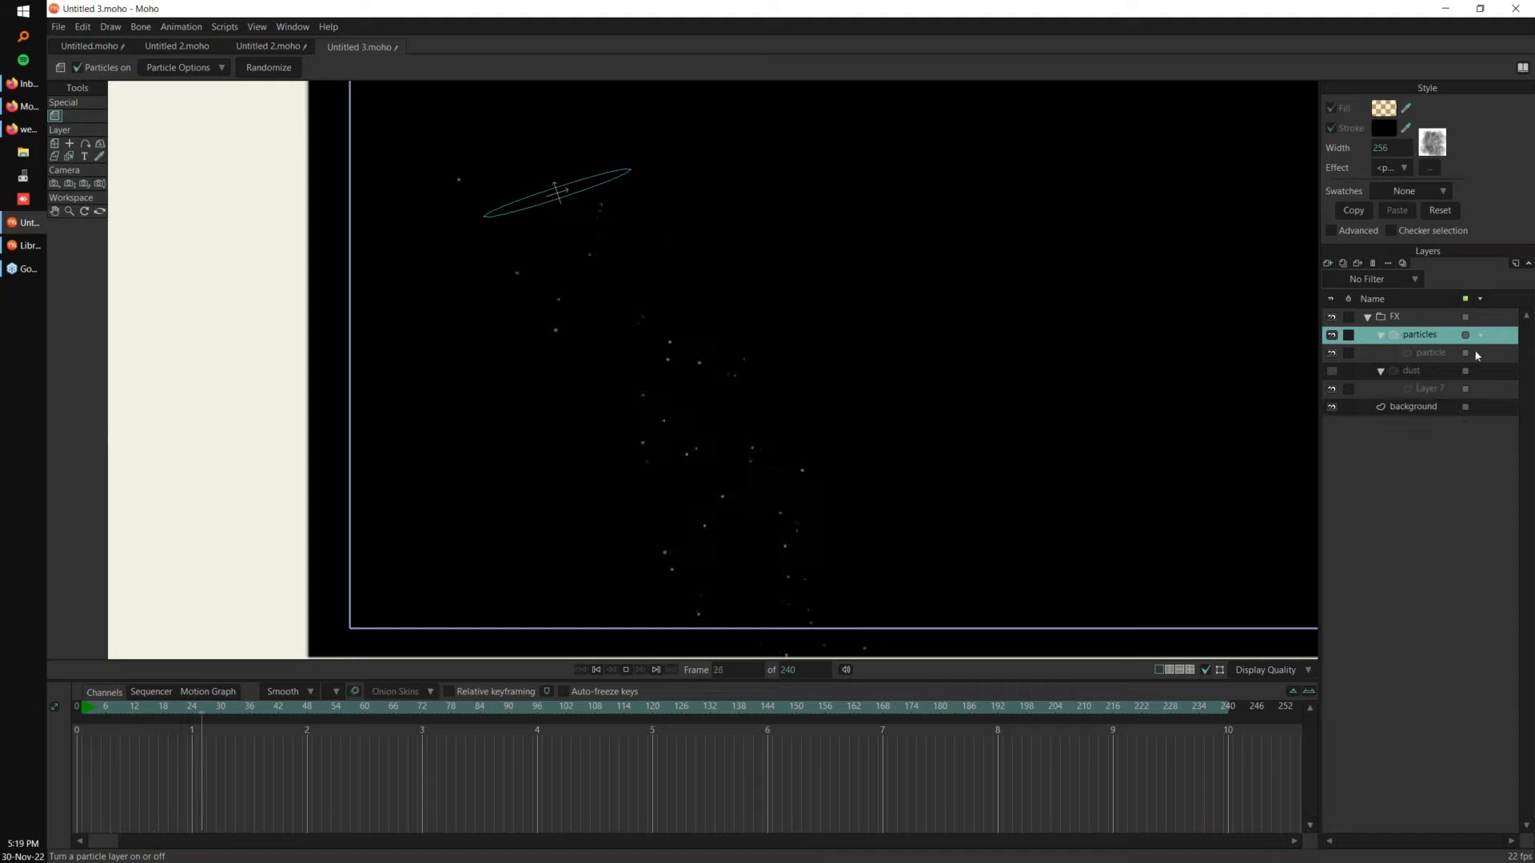
left_click(1430, 354)
left_click(88, 708)
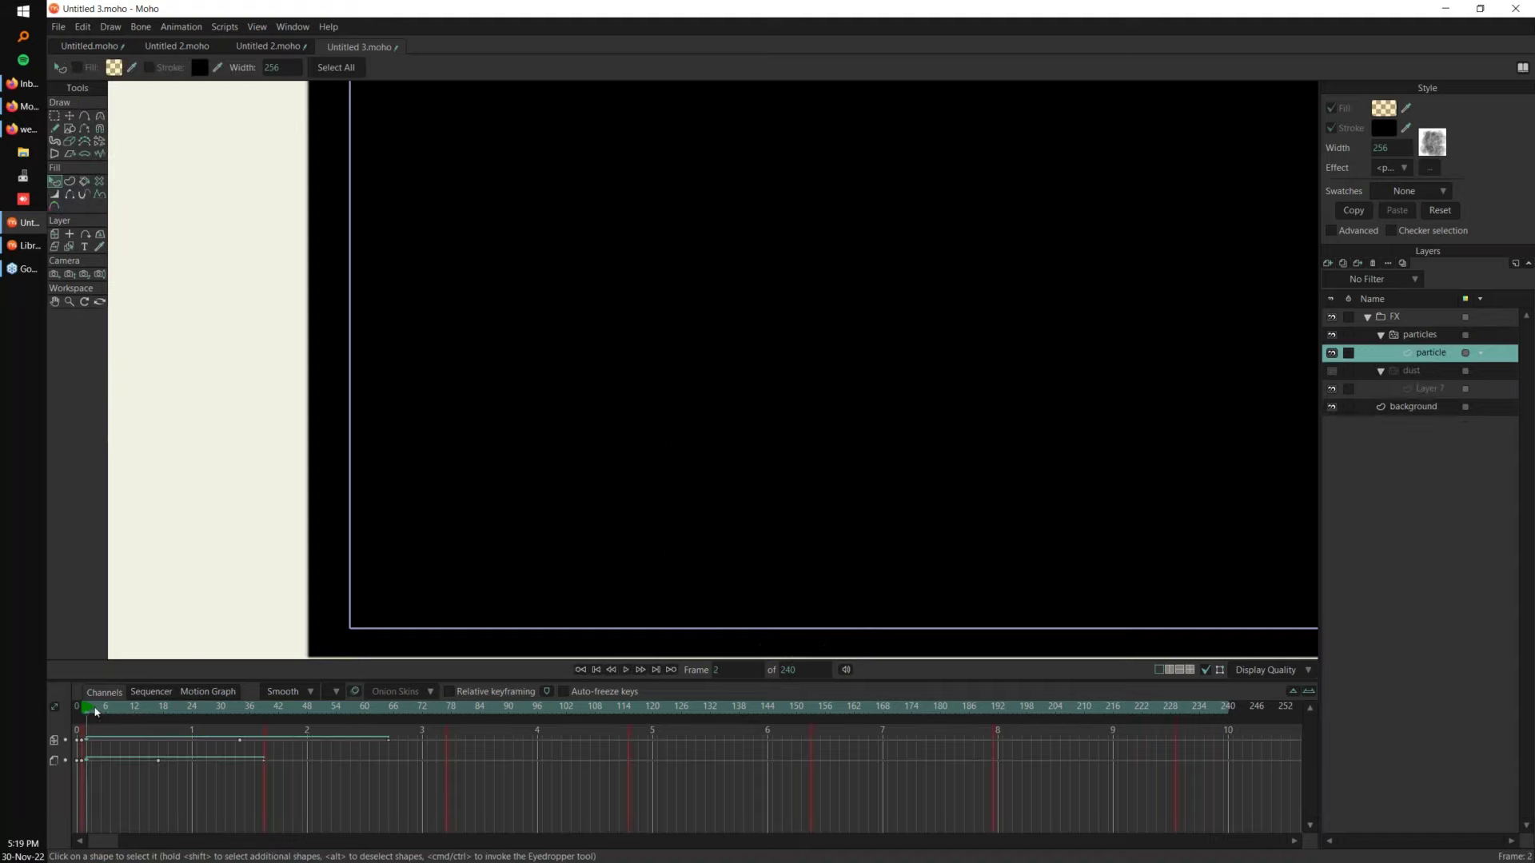
left_click_drag(722, 107, 620, 312)
left_click_drag(498, 476, 637, 346)
left_click_drag(376, 360, 607, 465)
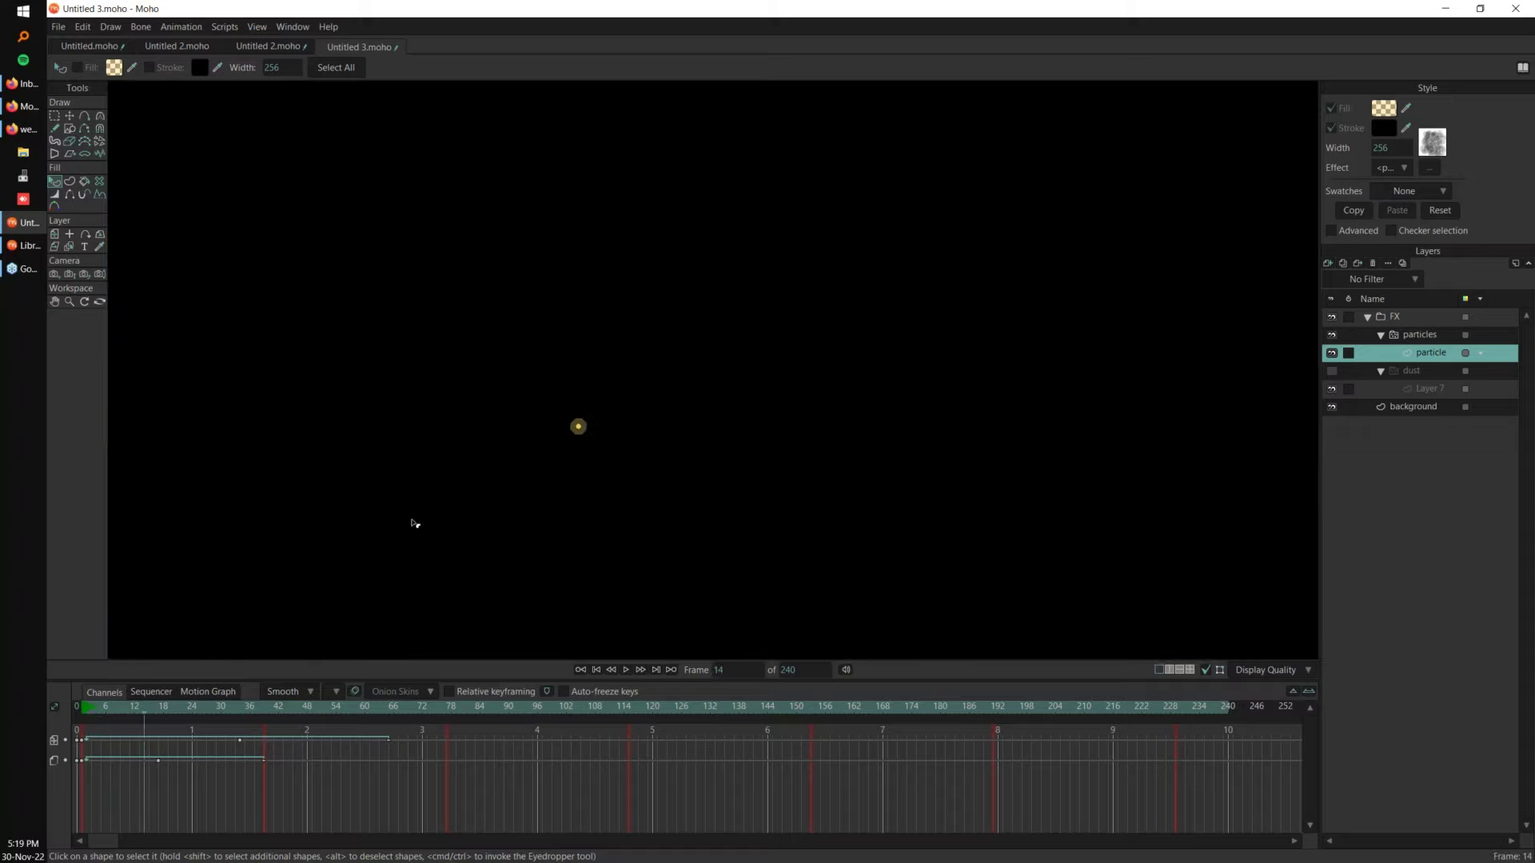
key("g")
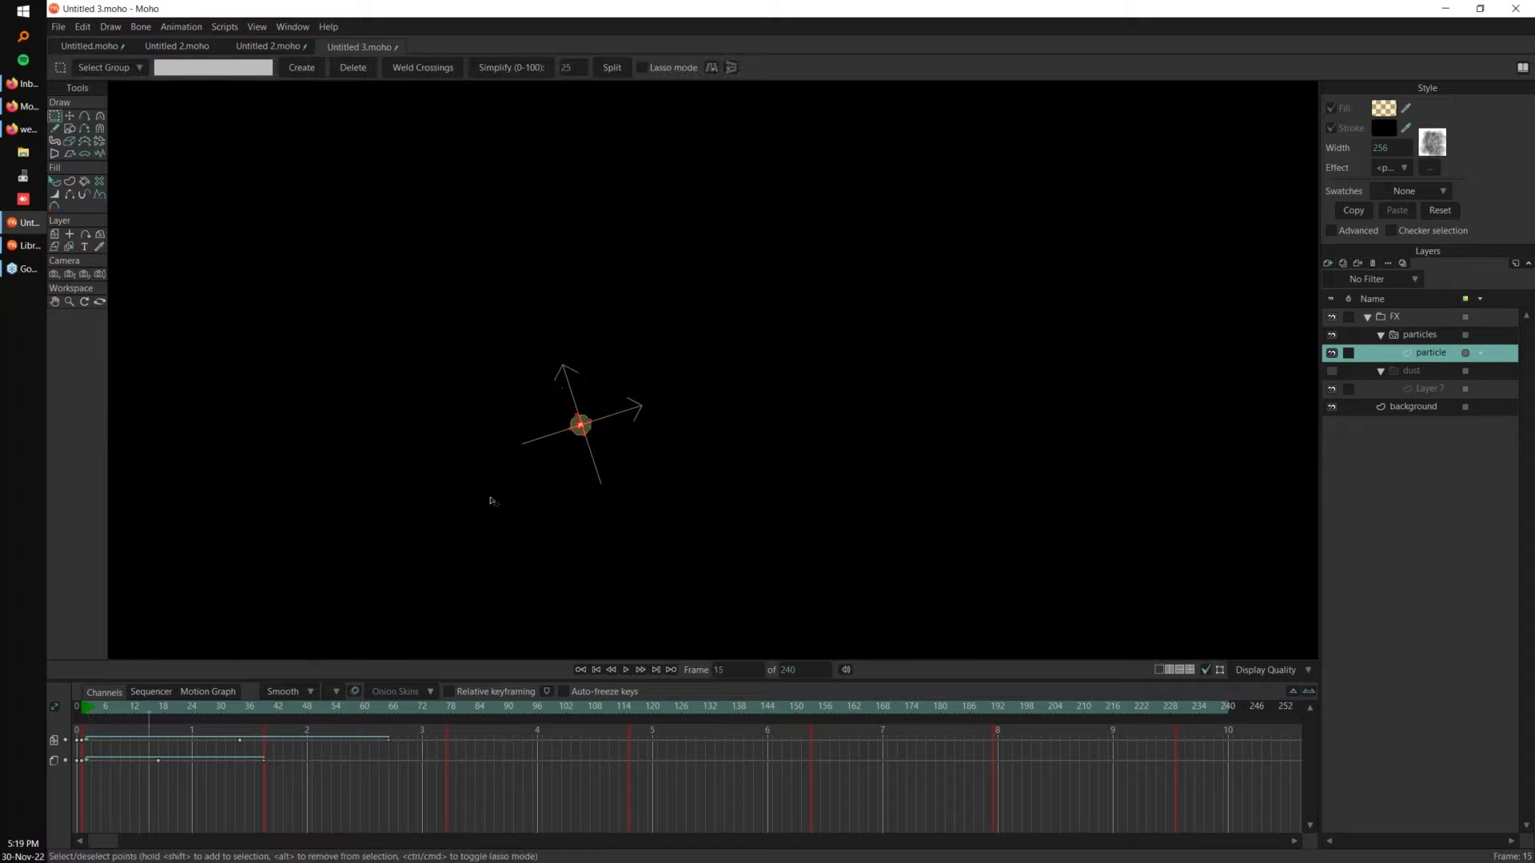
Step: Play and scrub the particle sublayer's looping movement and shape animation from its first frames
left_click(90, 711)
key("space")
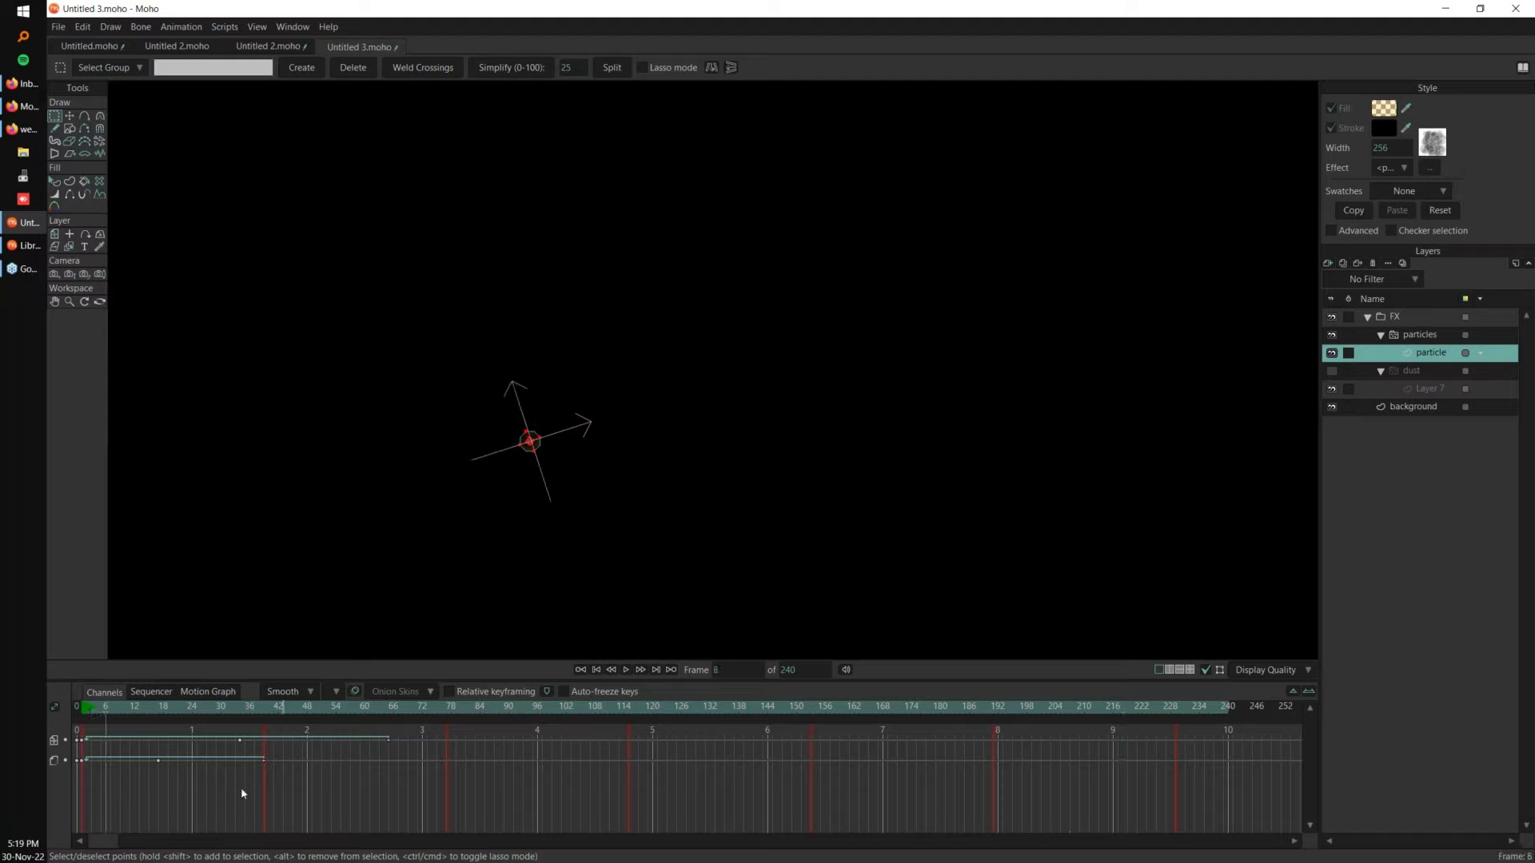
left_click(116, 713)
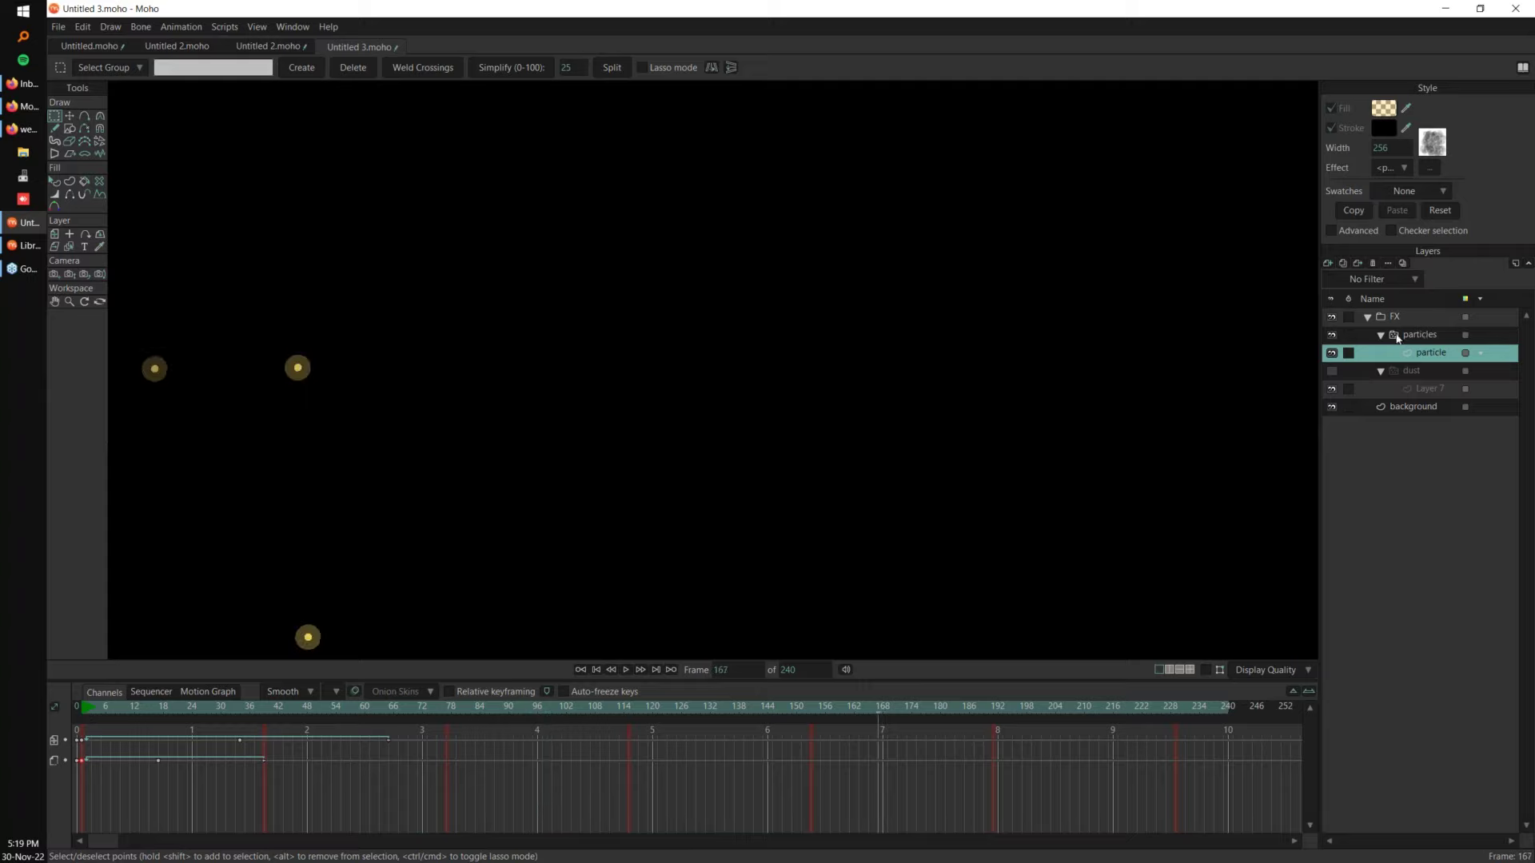
Step: While the particles layer plays, set its particle count and preview particles to 200 each
left_click(1424, 335)
key("space")
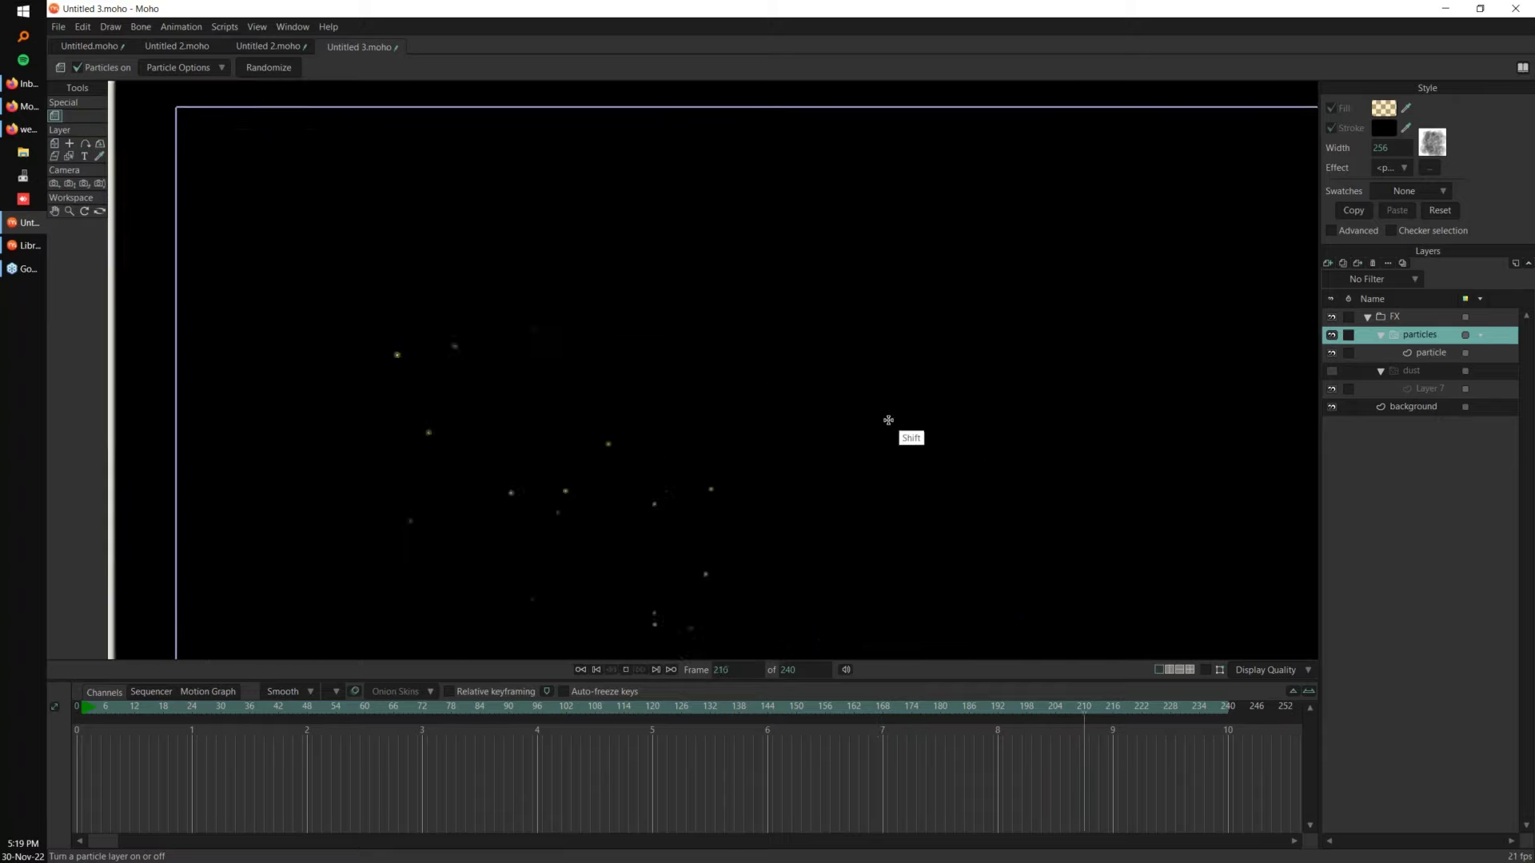
left_click(188, 72)
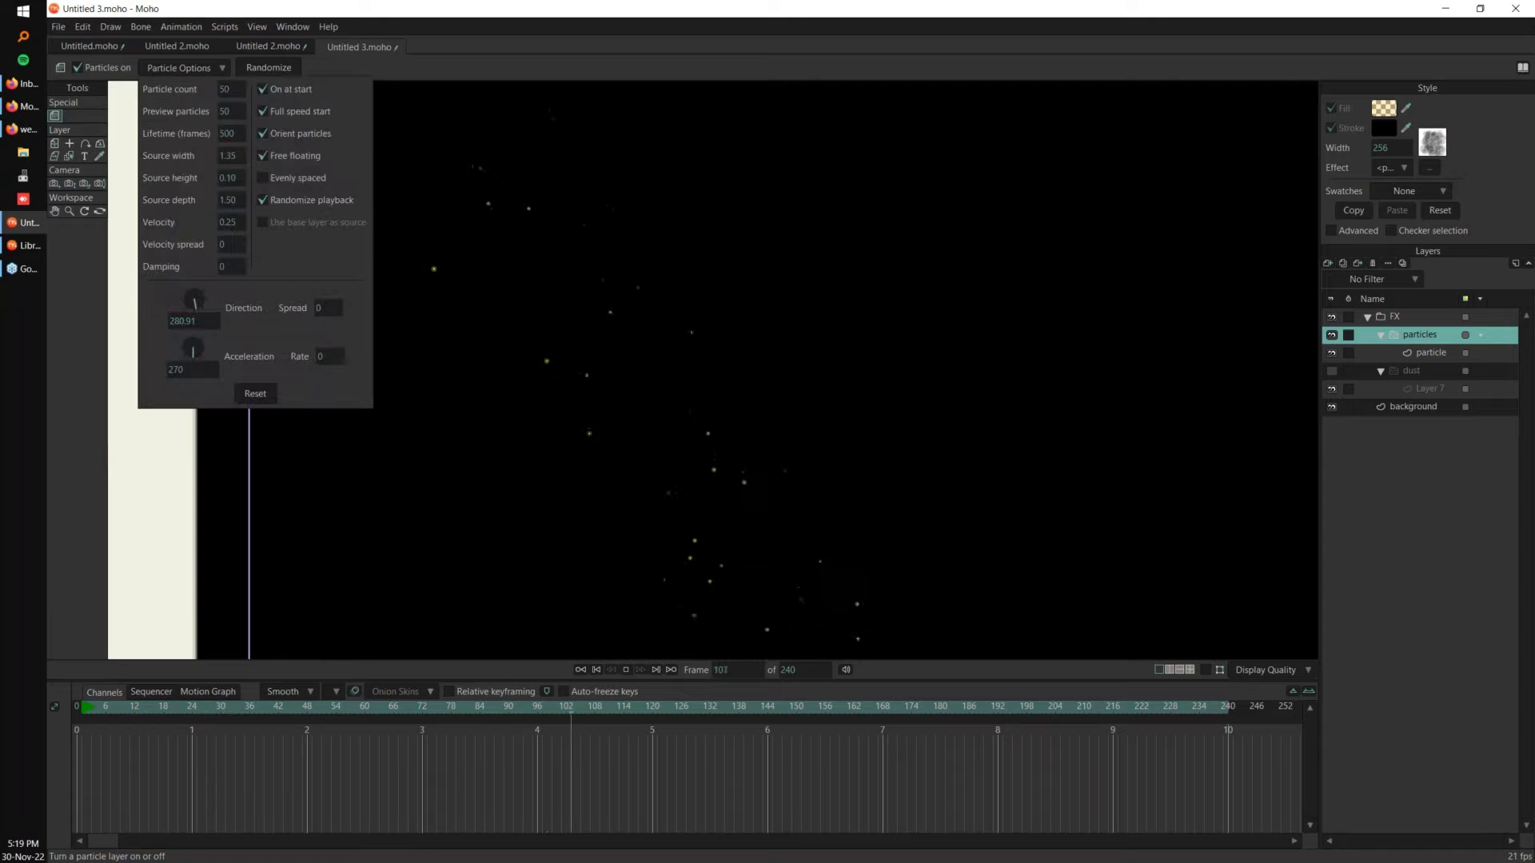
left_click(230, 89)
type("200")
key("Tab")
type("200")
key("Tab")
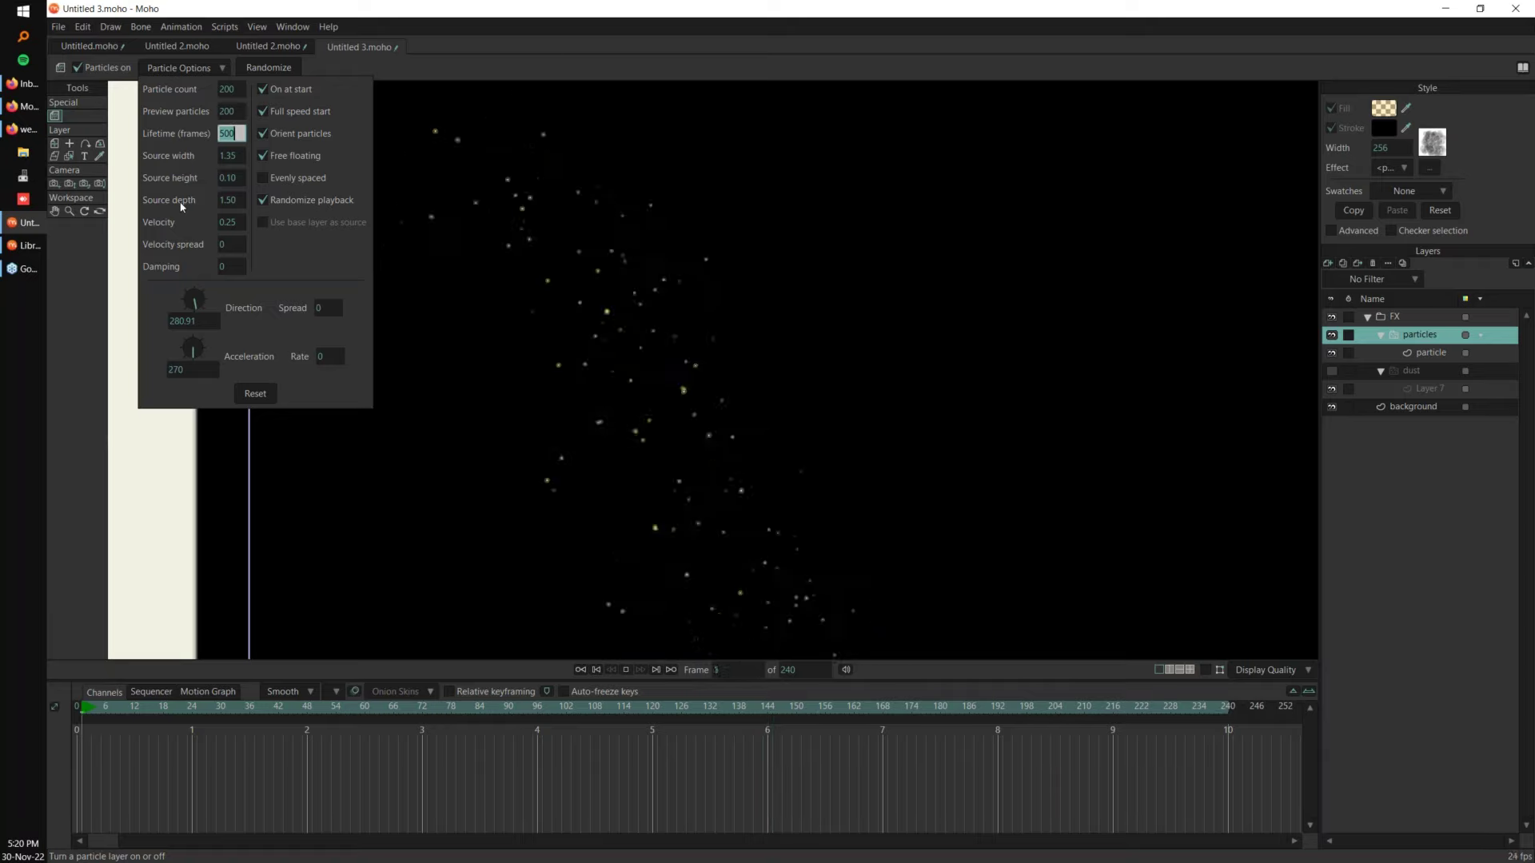
Step: Try a particle lifetime of 24 frames, and return it to 500 frames
type("24")
key("Tab")
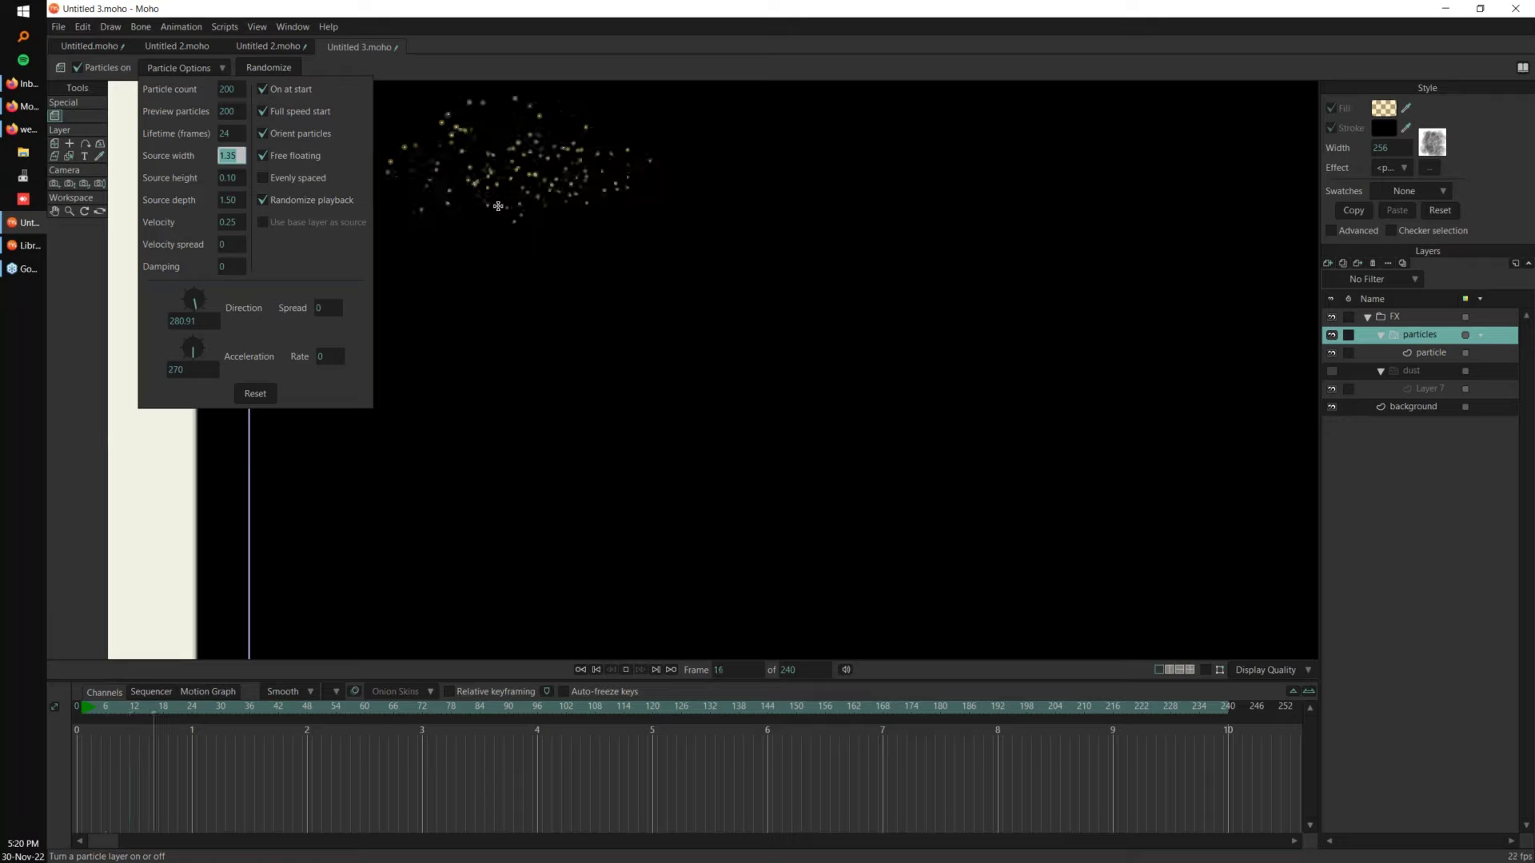
left_click(229, 133)
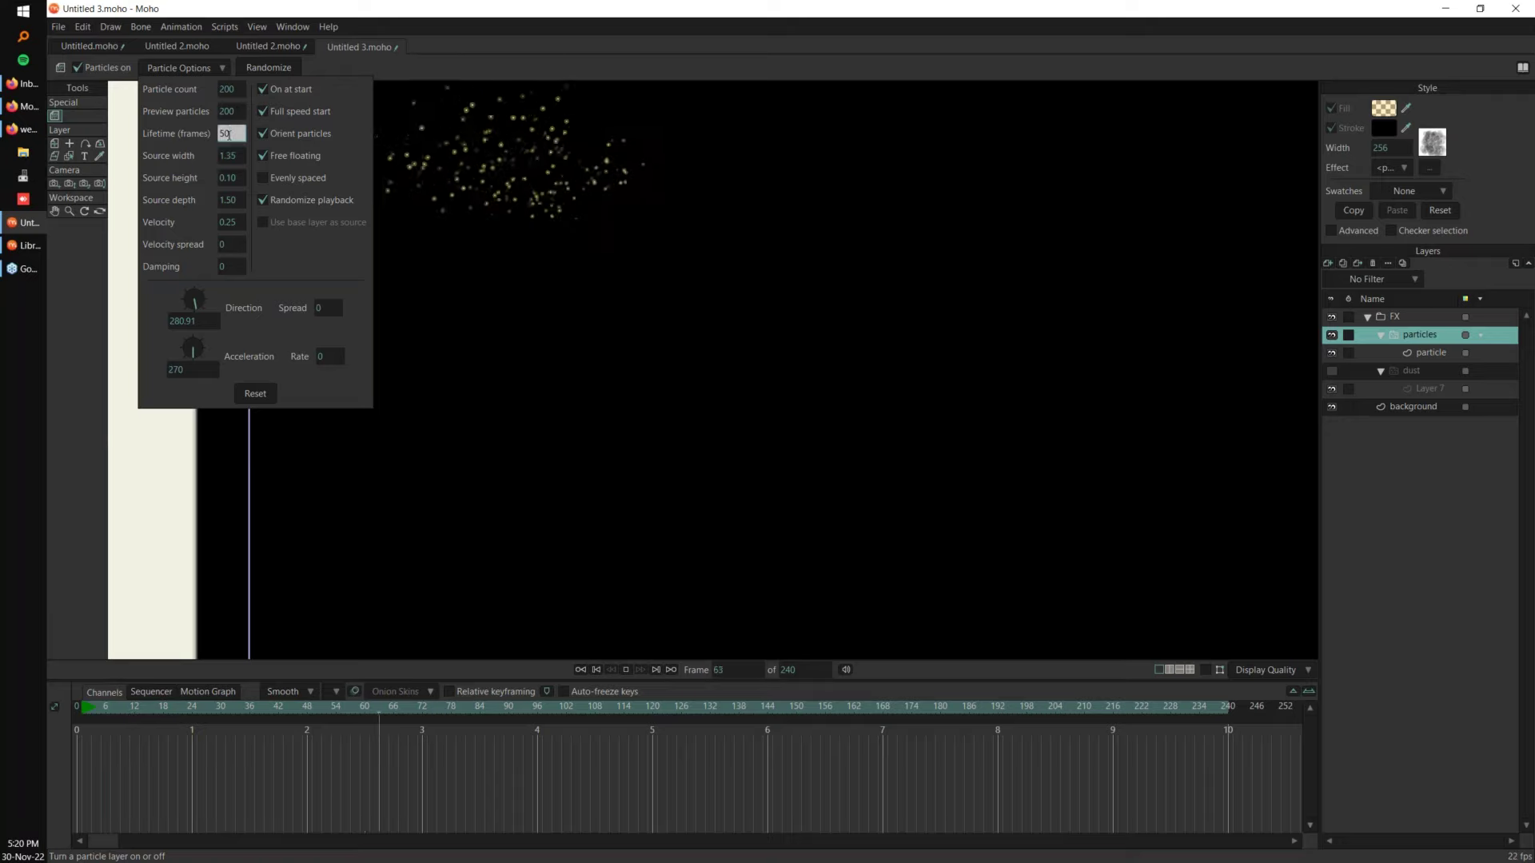
type("500")
key("Tab")
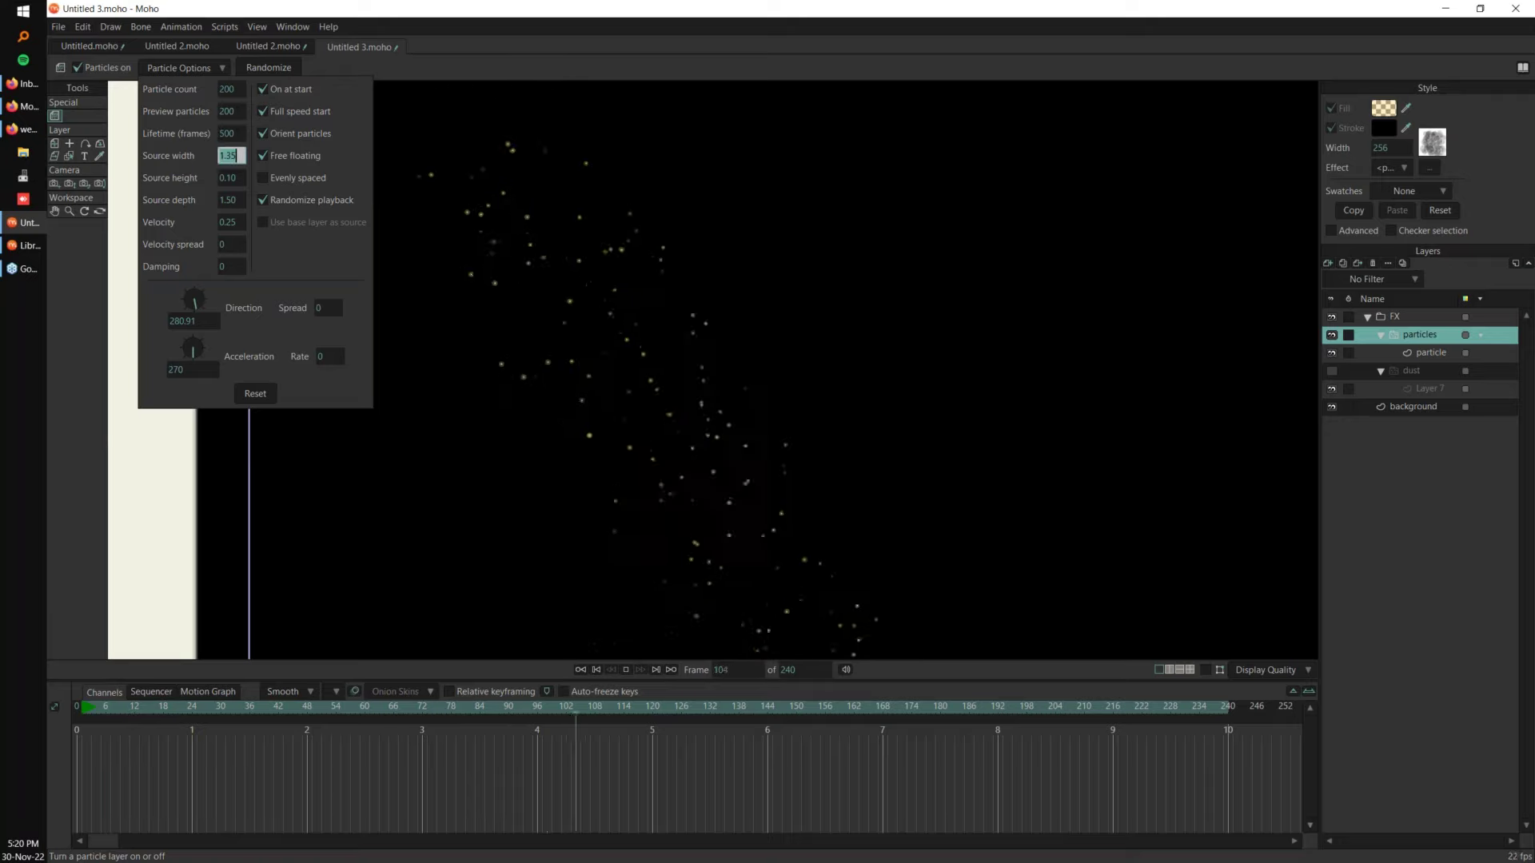
left_click(273, 253)
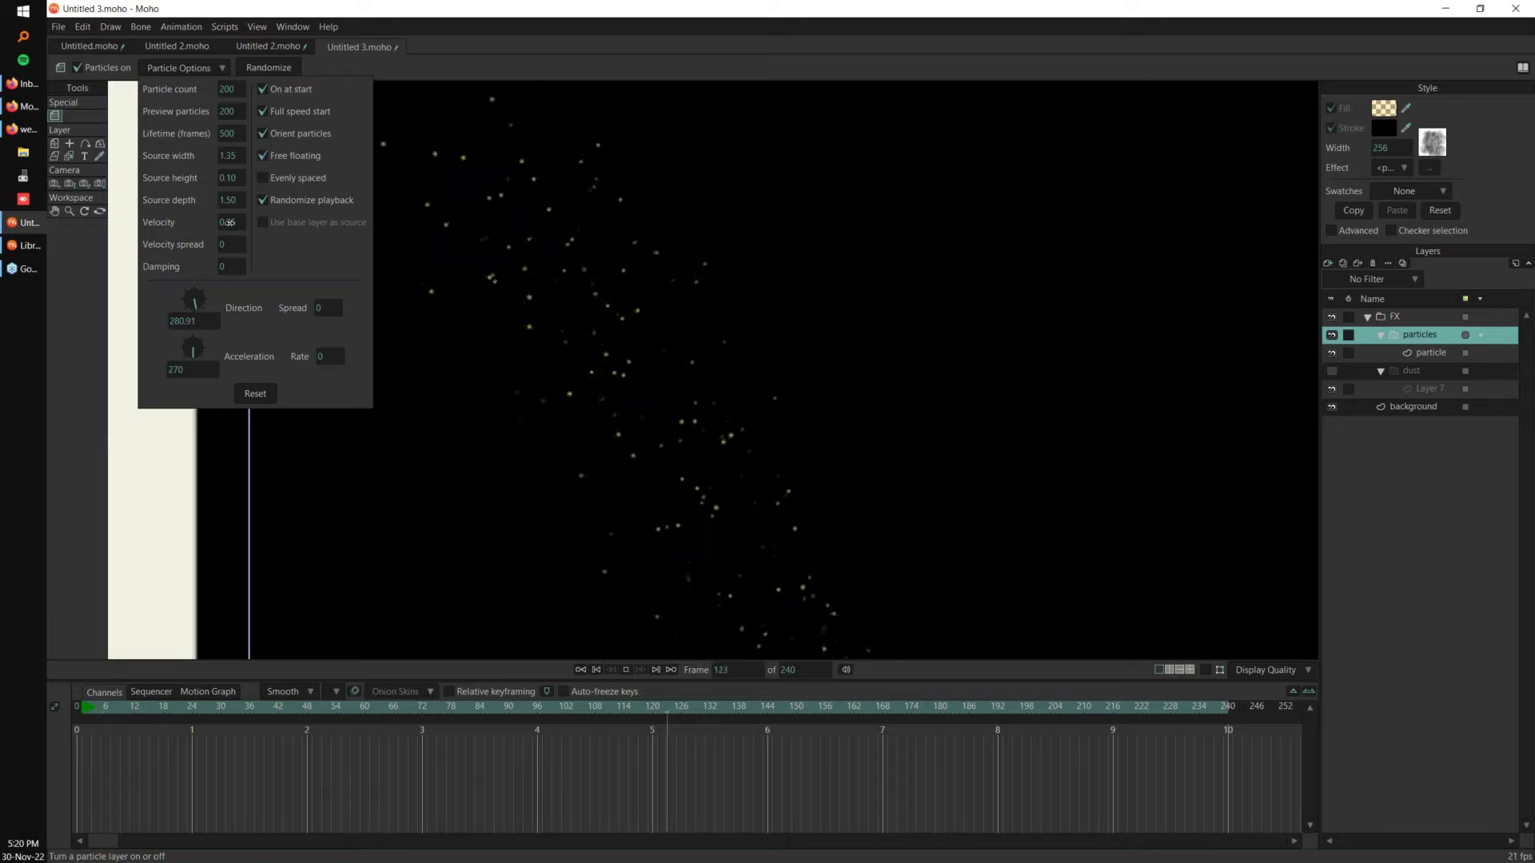
Step: Watch the particle sublayer's own animation on its own, and return to the full particles layer for comparison
left_click(1401, 353)
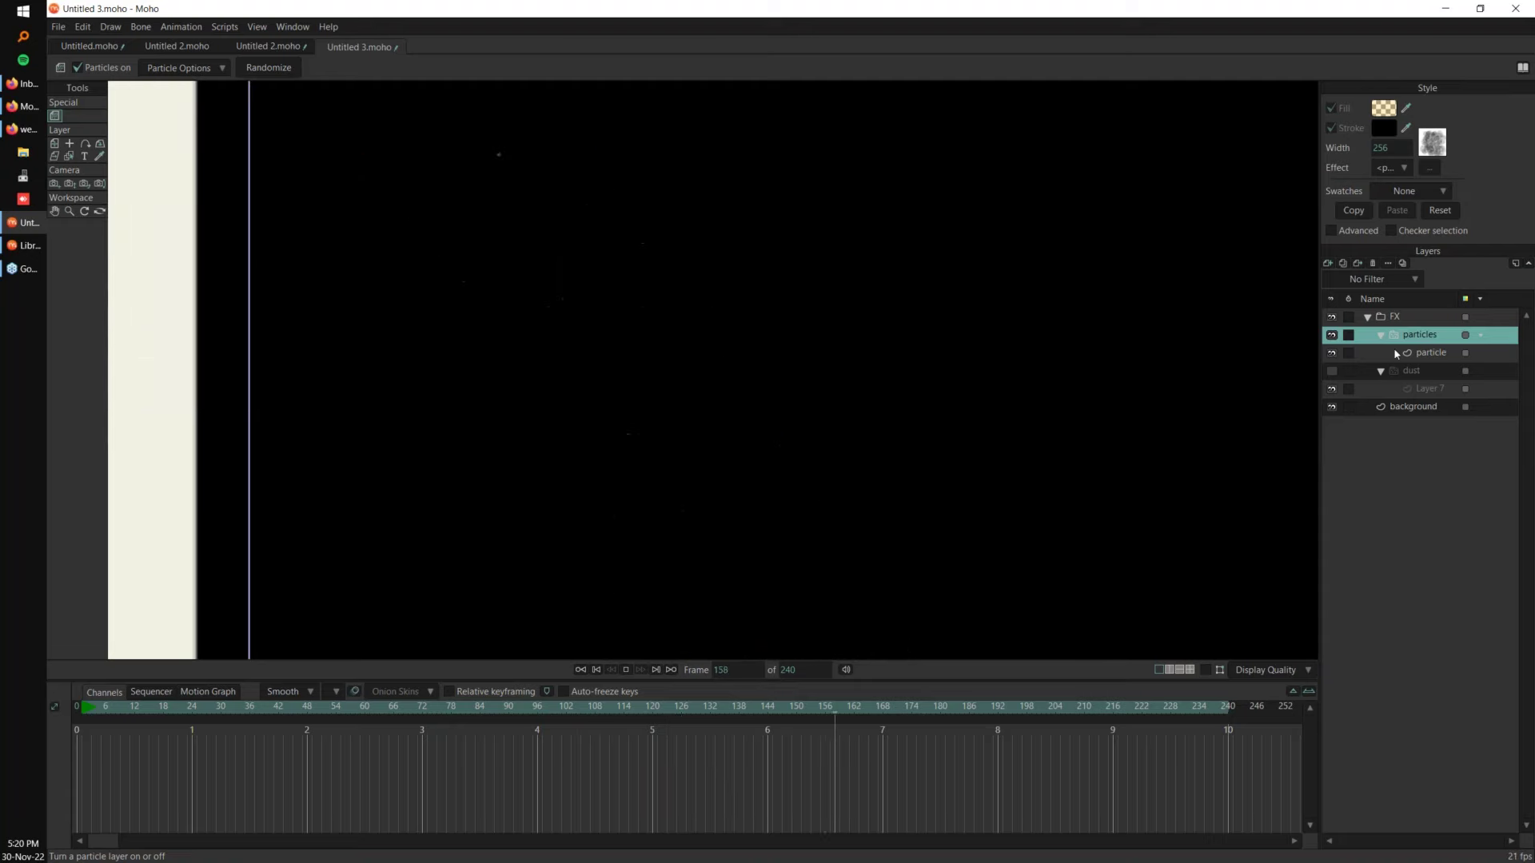
scroll(547, 179, "down", 1)
left_click_drag(550, 178, 604, 270)
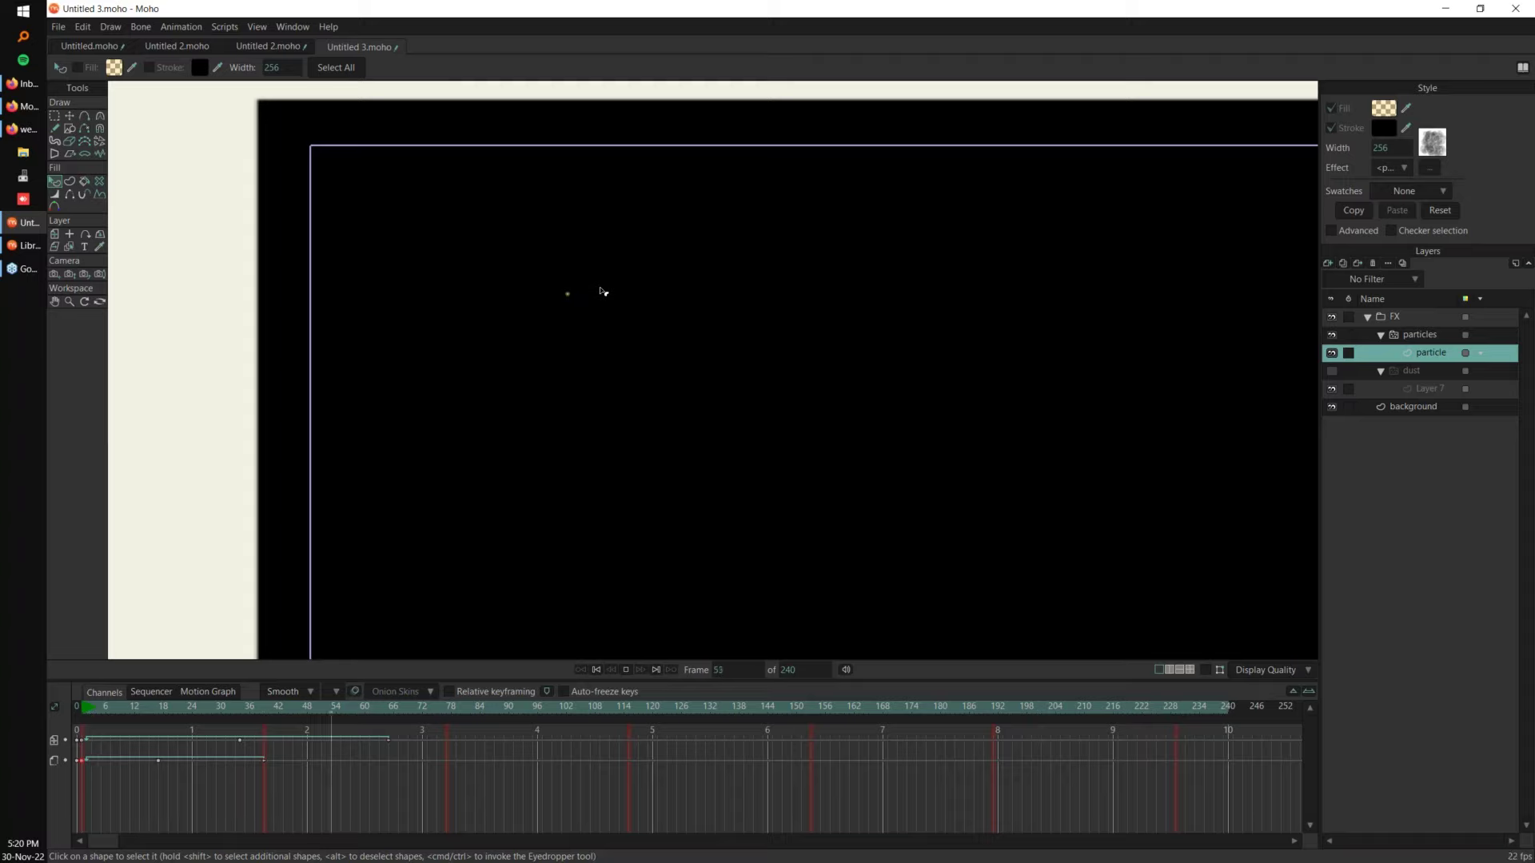
left_click(1395, 333)
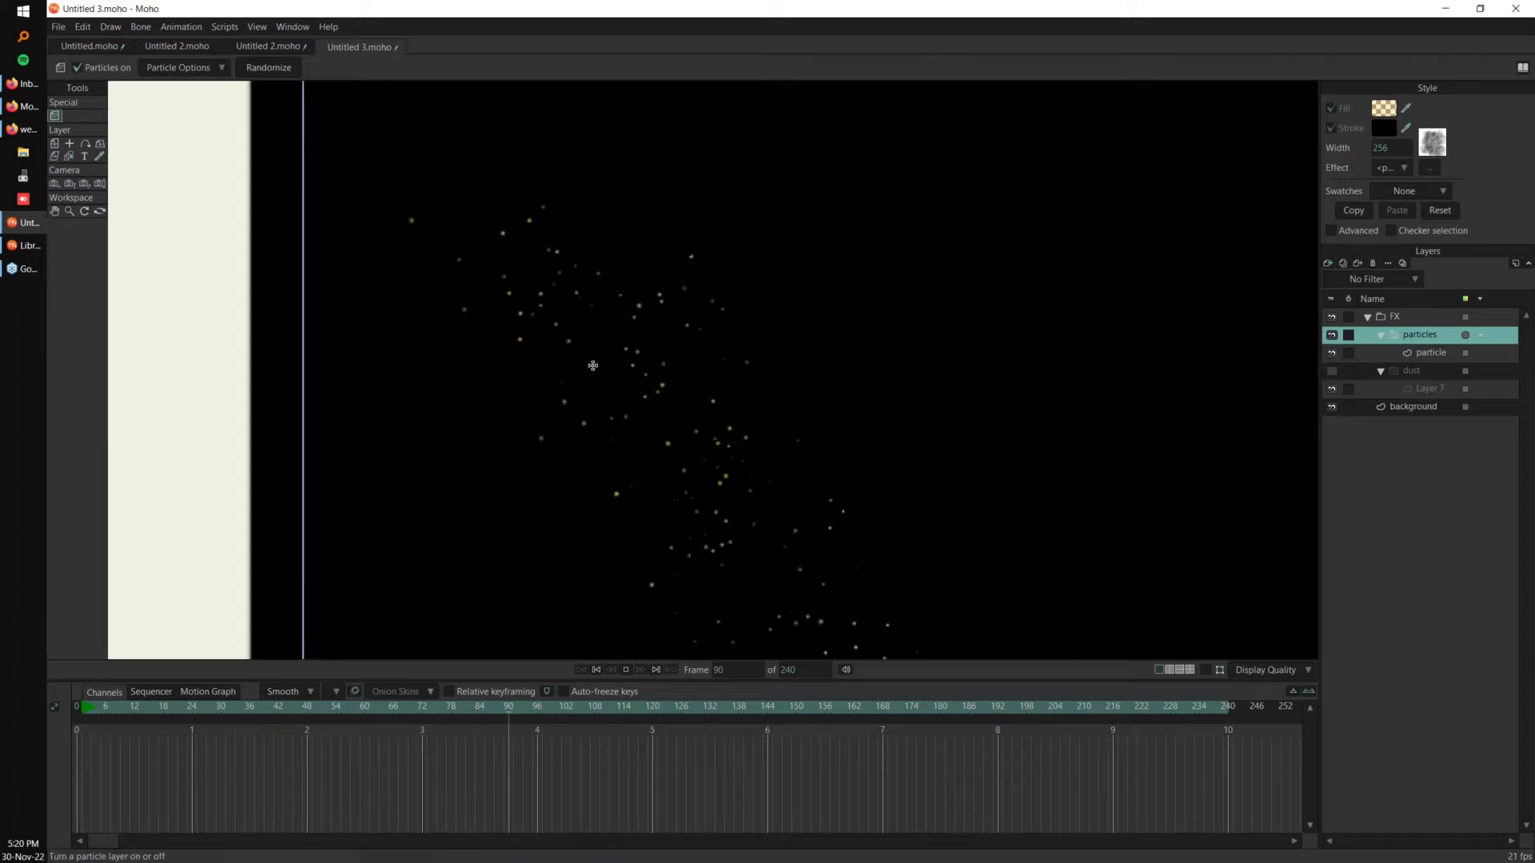
Step: Try a velocity of 0 on the particles layer during playback
left_click(178, 68)
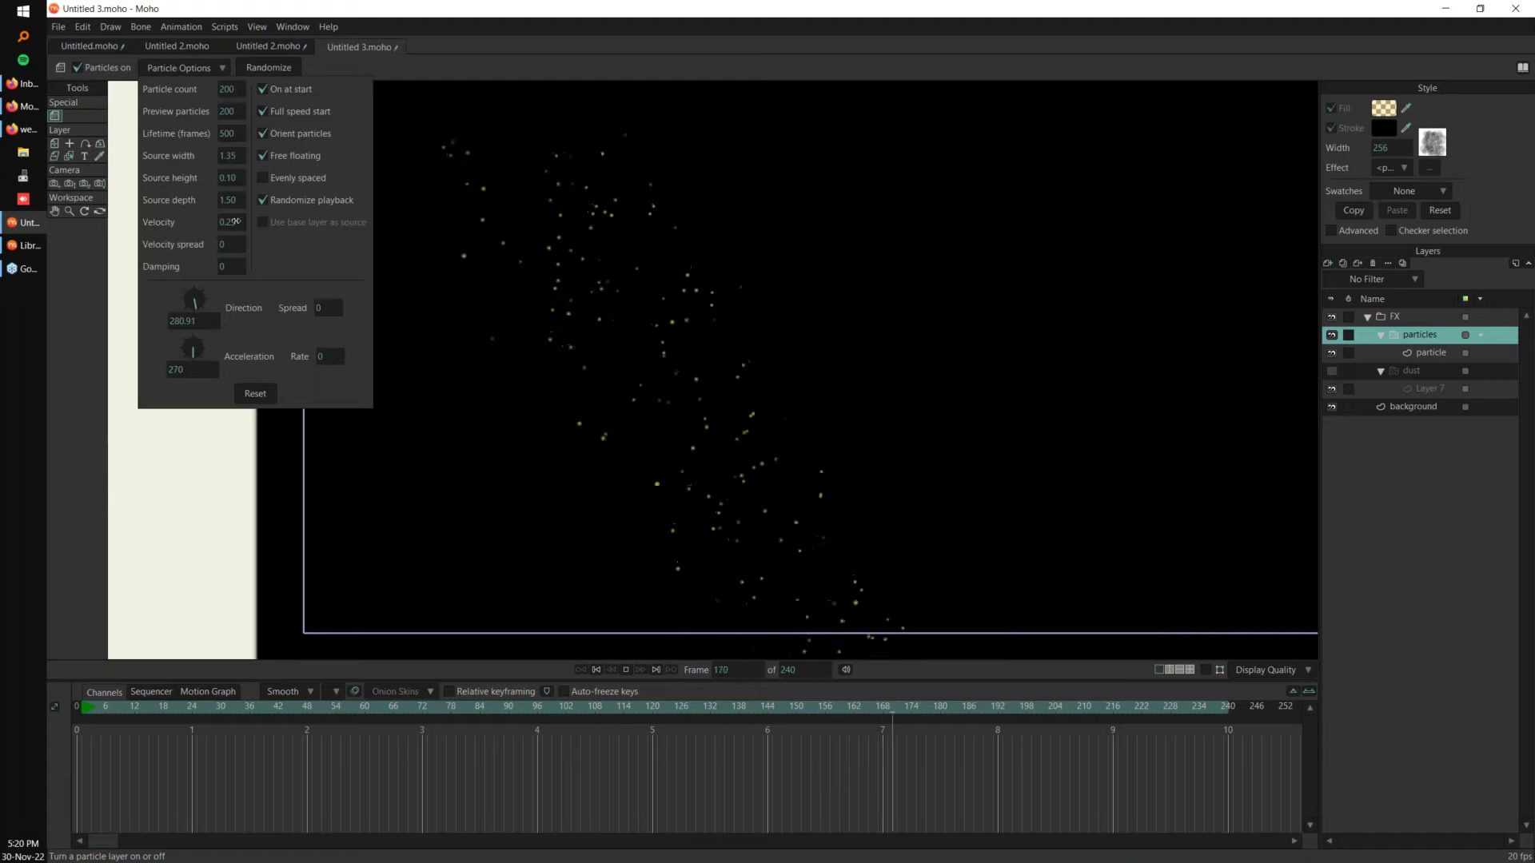
left_click_drag(227, 222, 236, 223)
left_click_drag(238, 220, 234, 225)
double_click(231, 222)
type("0")
key("Return")
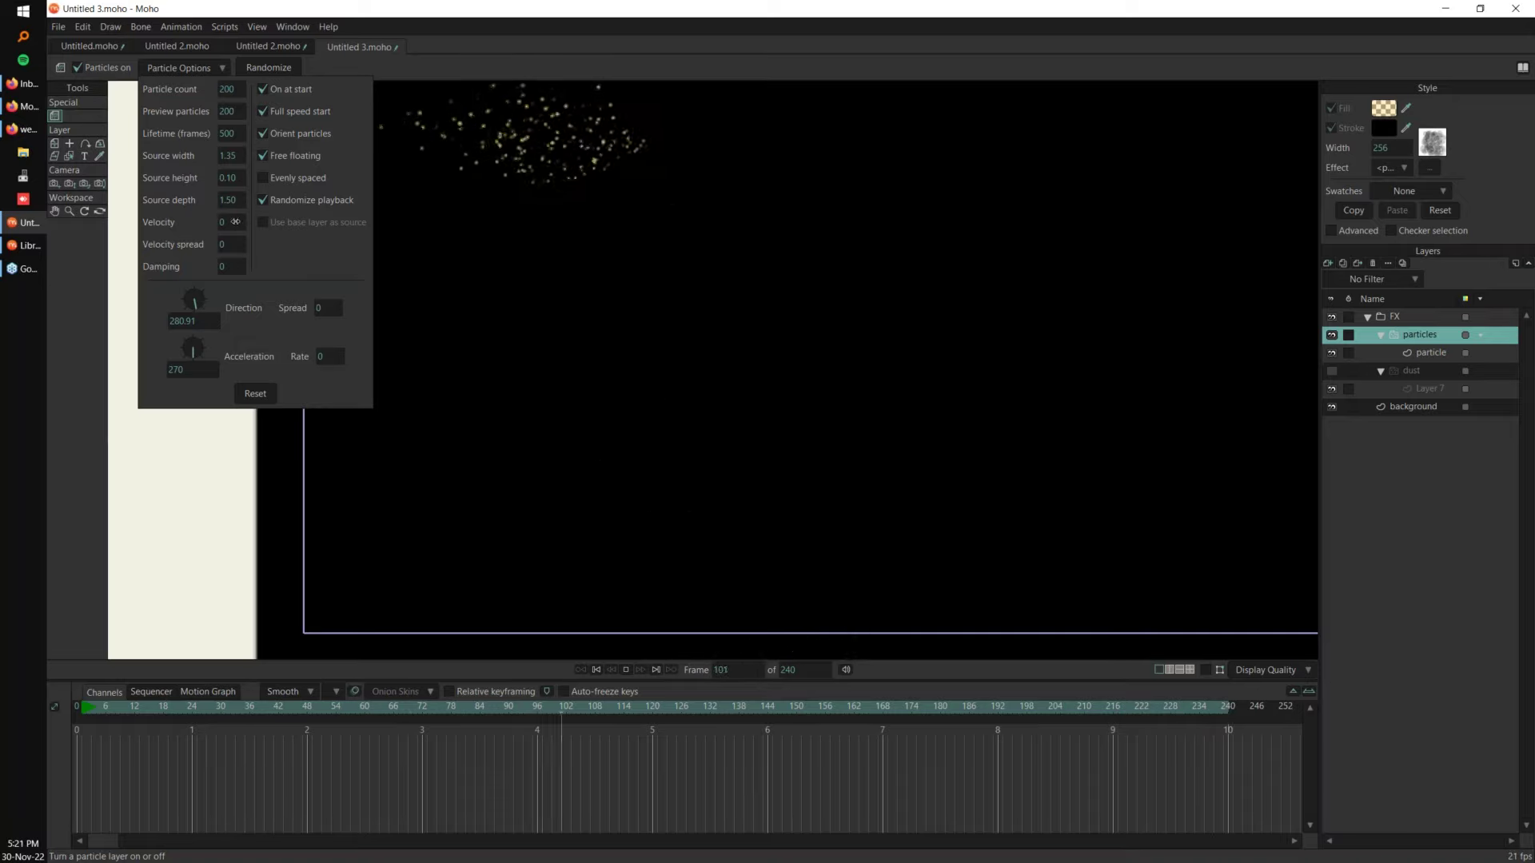
Step: Set the particles layer's velocity to 0.125 and review the velocity settings
double_click(232, 222)
type("0.125")
key("Return")
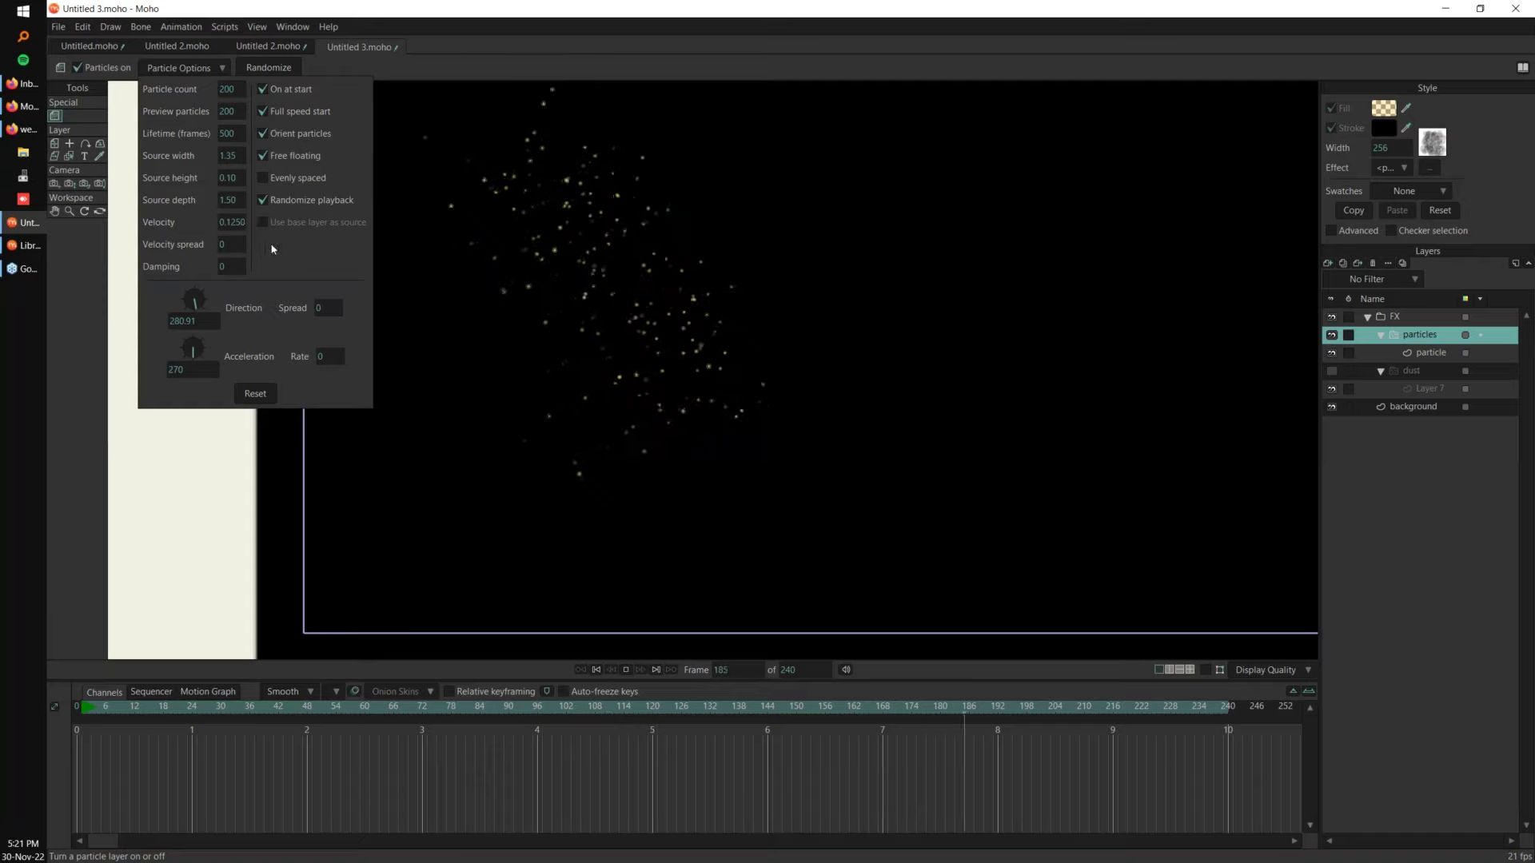
left_click_drag(237, 223, 240, 223)
left_click_drag(229, 242, 238, 243)
mouse_move(227, 224)
left_mouse_down()
mouse_move(243, 224)
mouse_move(208, 244)
left_mouse_up()
Step: At frame 0, duplicate the particle sublayer inside the particles layer
left_click(1422, 357)
left_click_drag(803, 301, 813, 483)
scroll(812, 448, "up", 4)
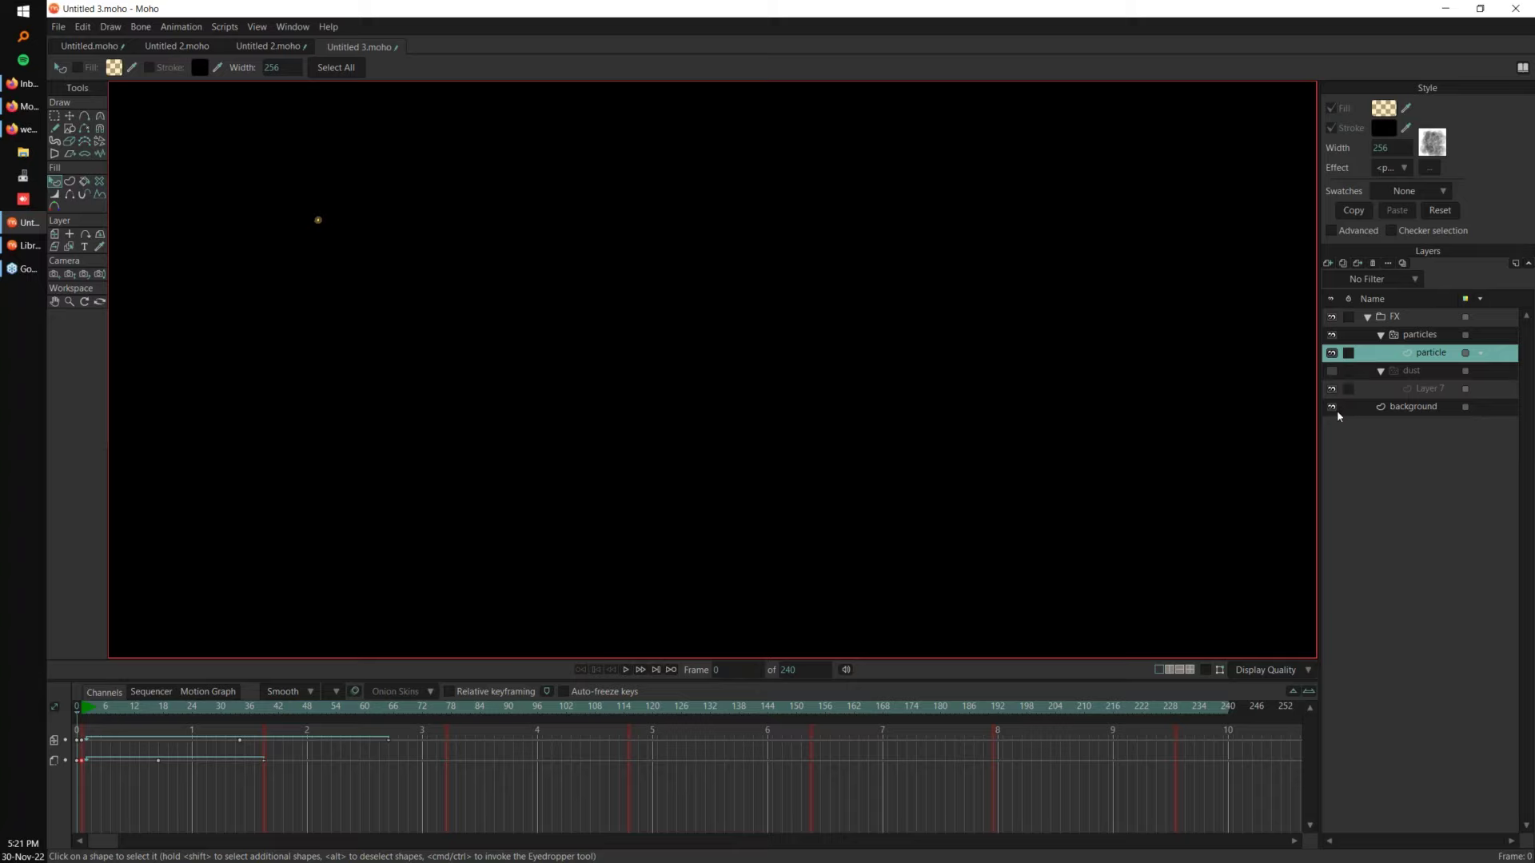
left_click(1343, 264)
key("Return")
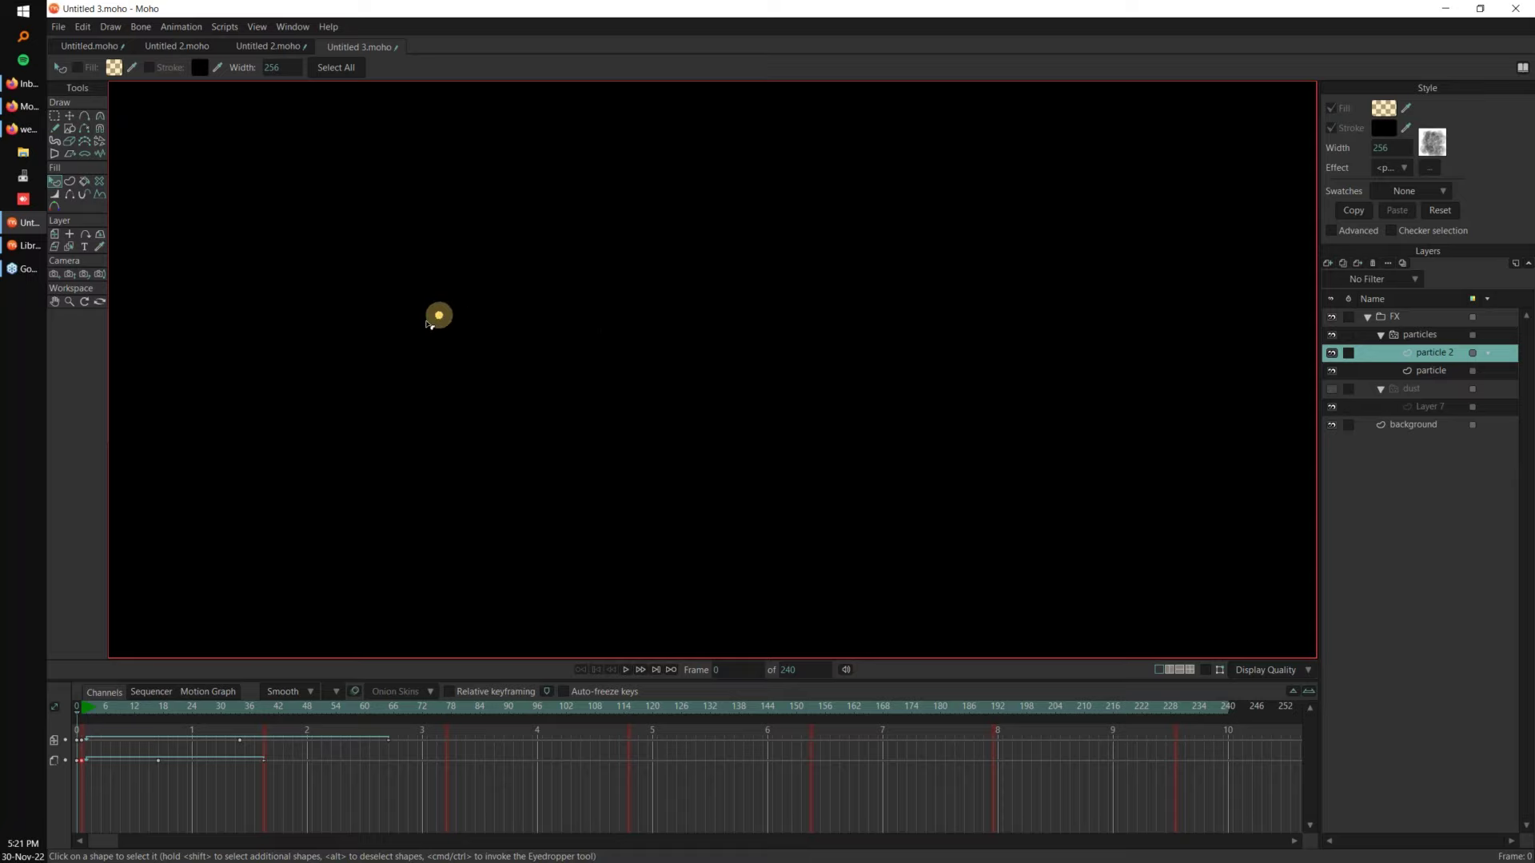
Step: Select all points of the particle 2 shape and scale them up to make the circle clearly larger
key("g")
left_click(462, 316)
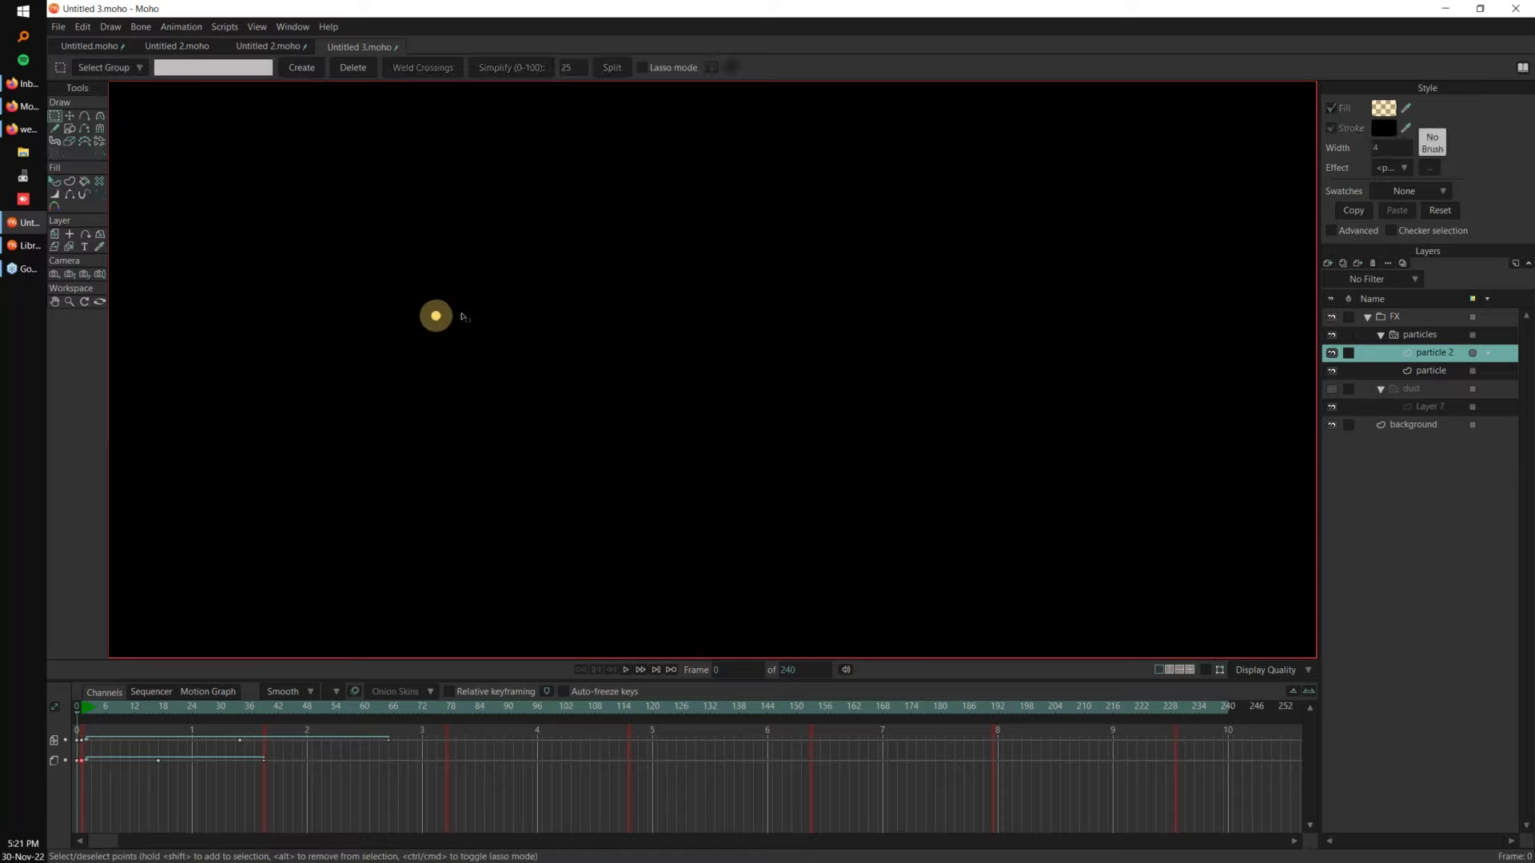
key("ctrl+a")
key("t")
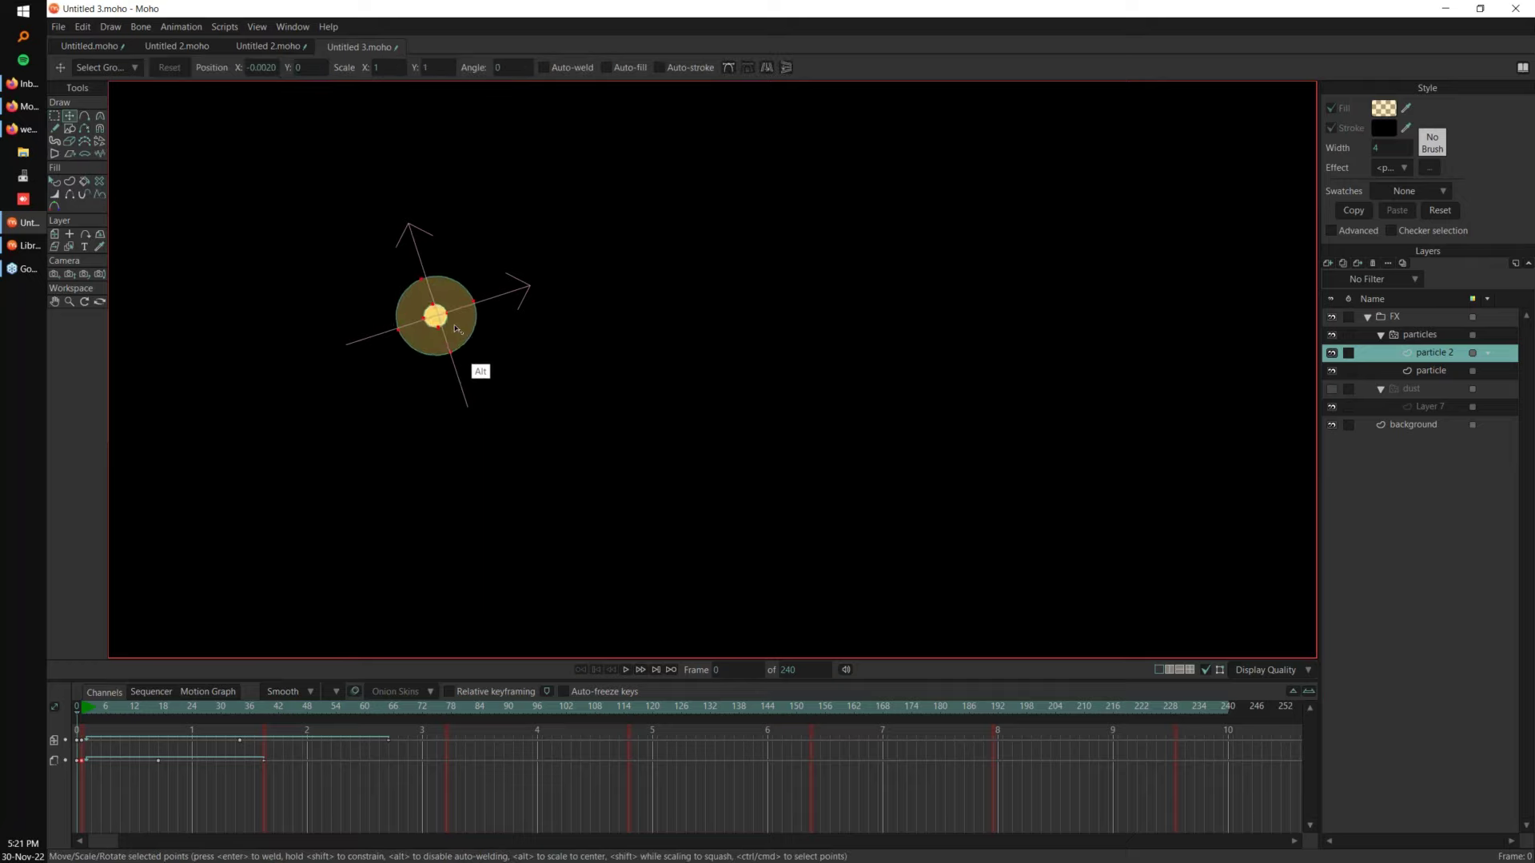
Step: Change the fill of particle 2's outer circle to a semi-transparent blue, about #2495B6 with alpha 91
key("q")
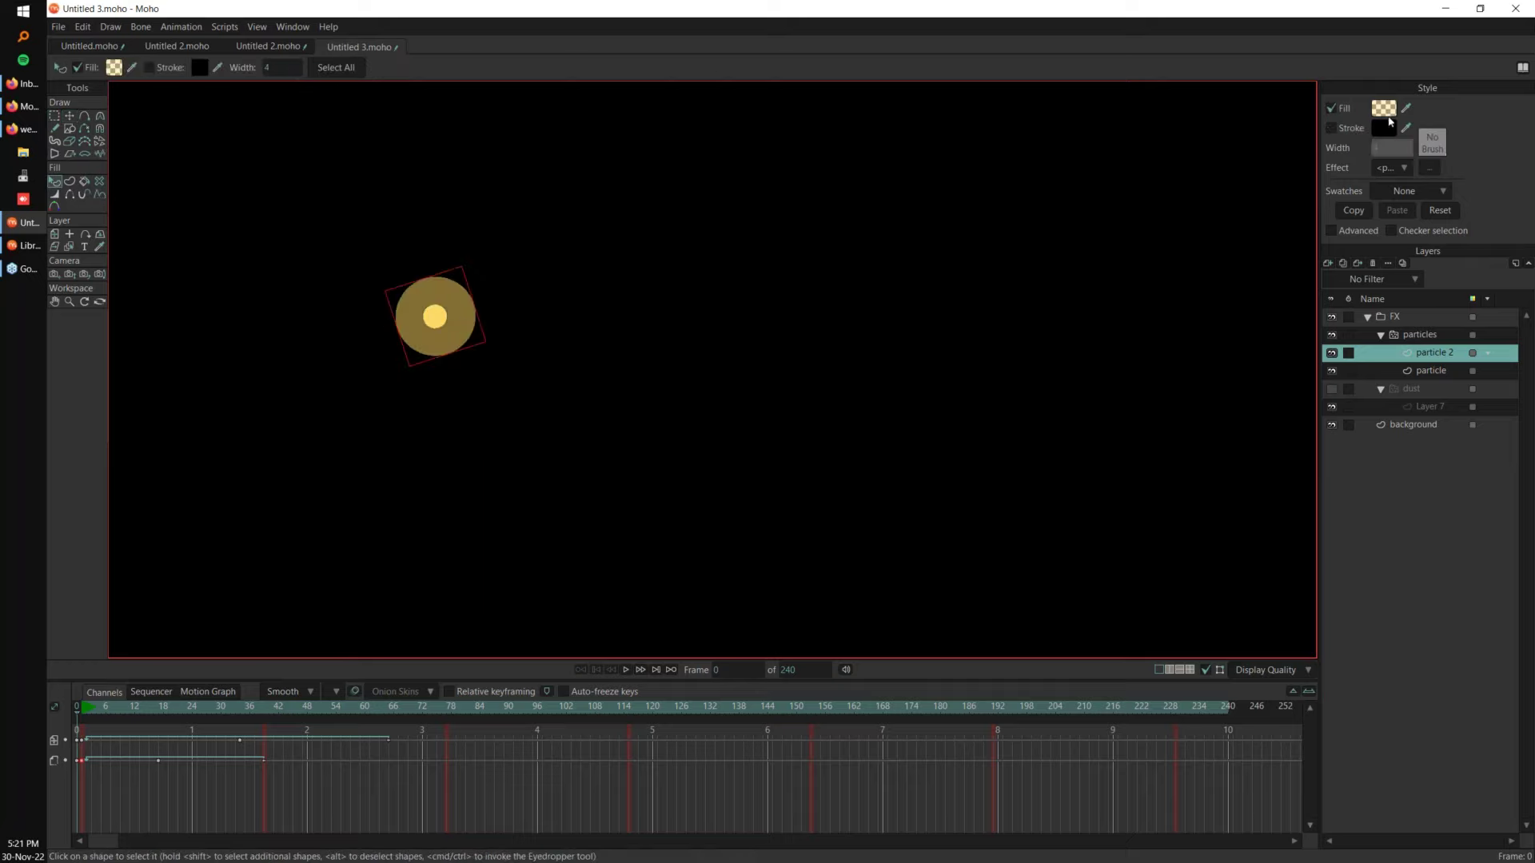
left_click(1383, 108)
left_click_drag(1148, 373, 1148, 385)
left_click_drag(1104, 343, 1106, 367)
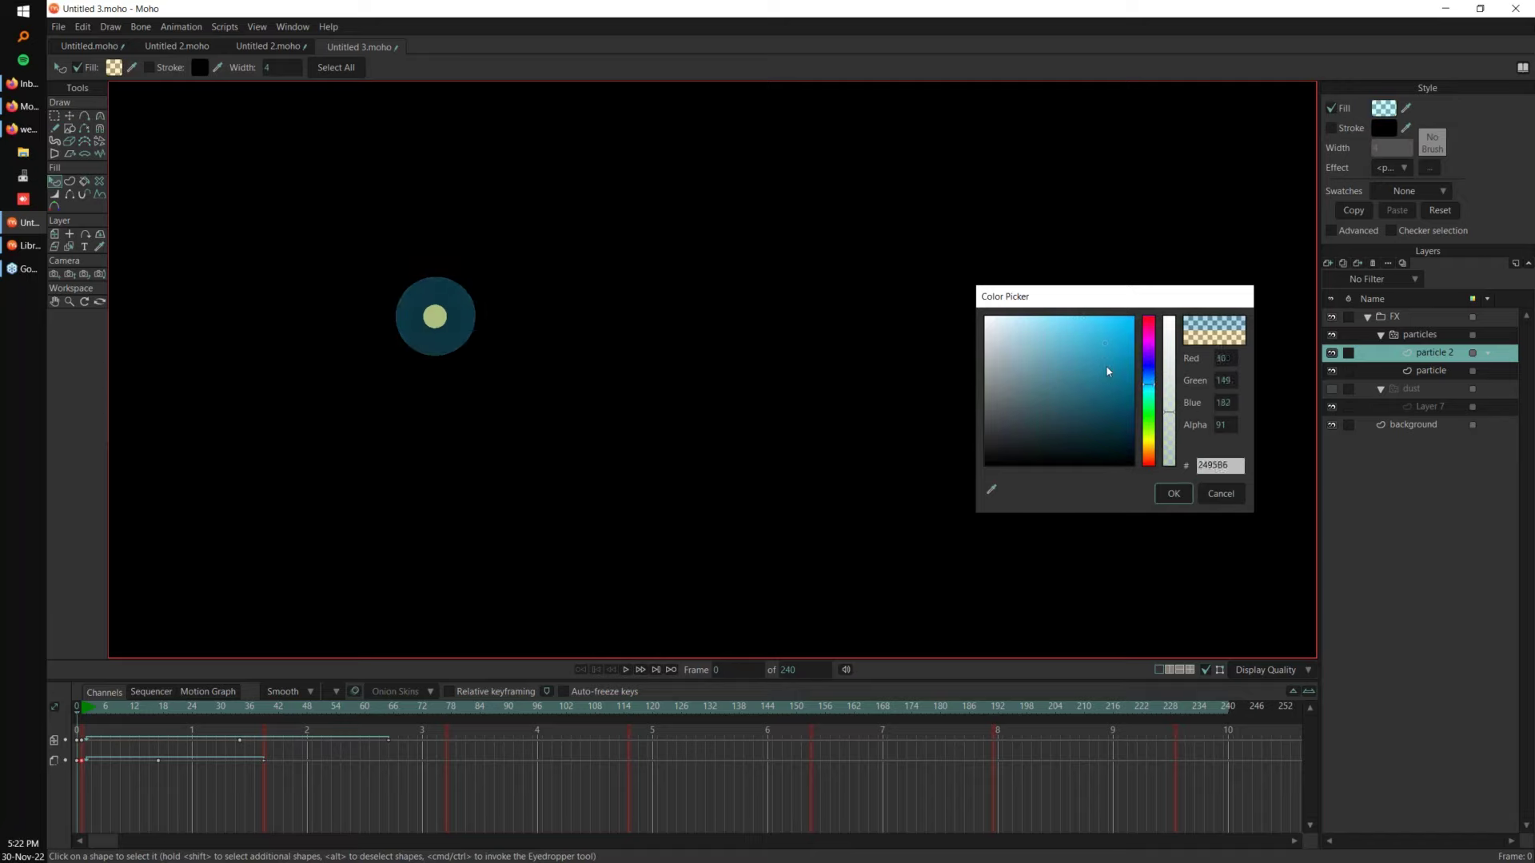
left_click(1173, 495)
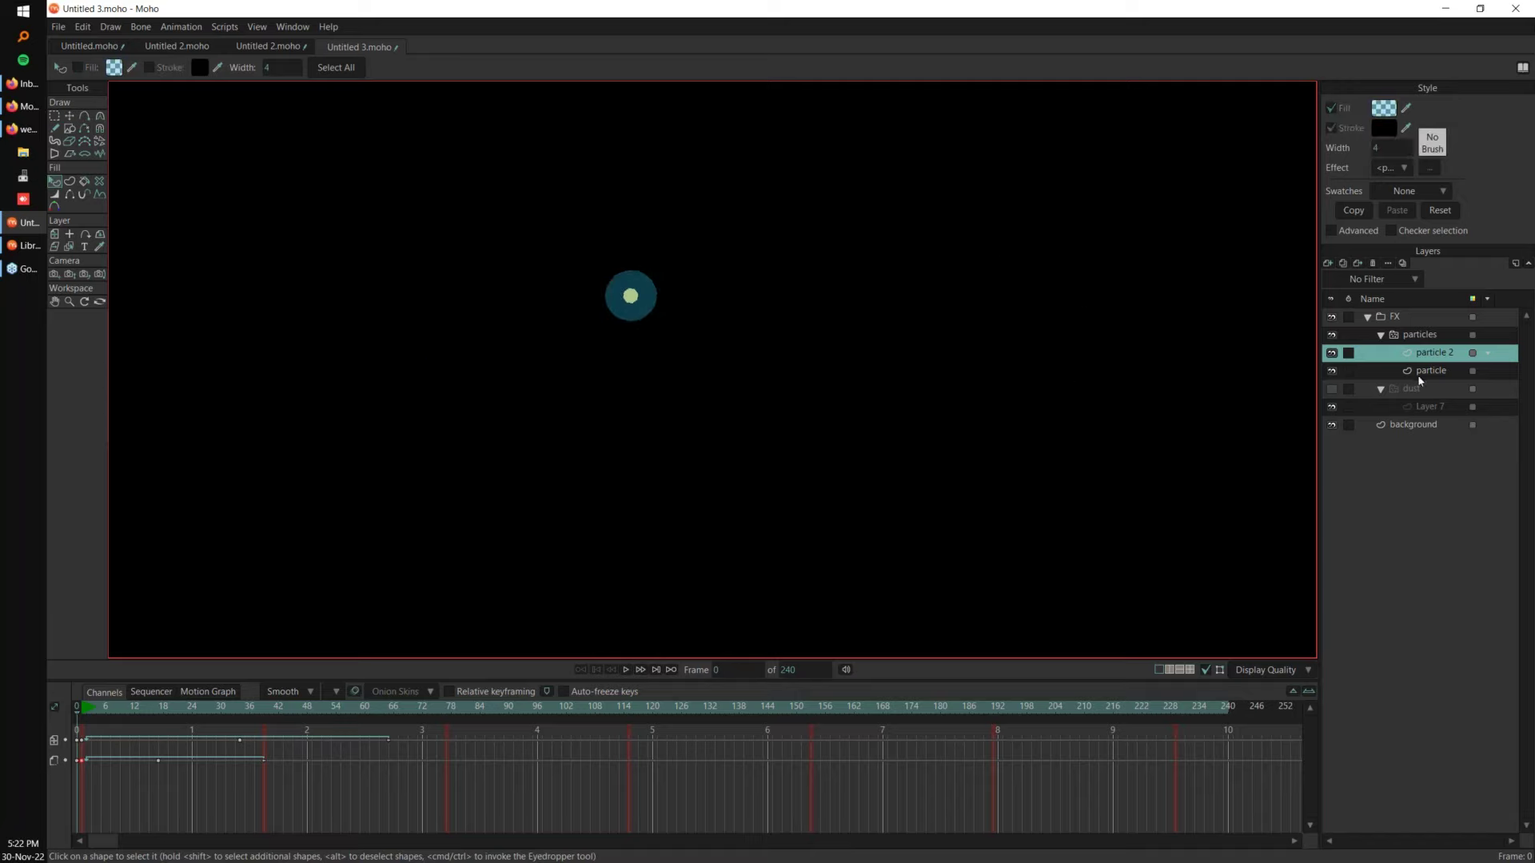
Step: Play the particles layer to preview the yellow and blue particles mixed together
left_click(1433, 337)
left_click_drag(763, 443, 474, 454)
scroll(847, 407, "down", 2)
key("space")
left_click_drag(962, 429, 974, 334)
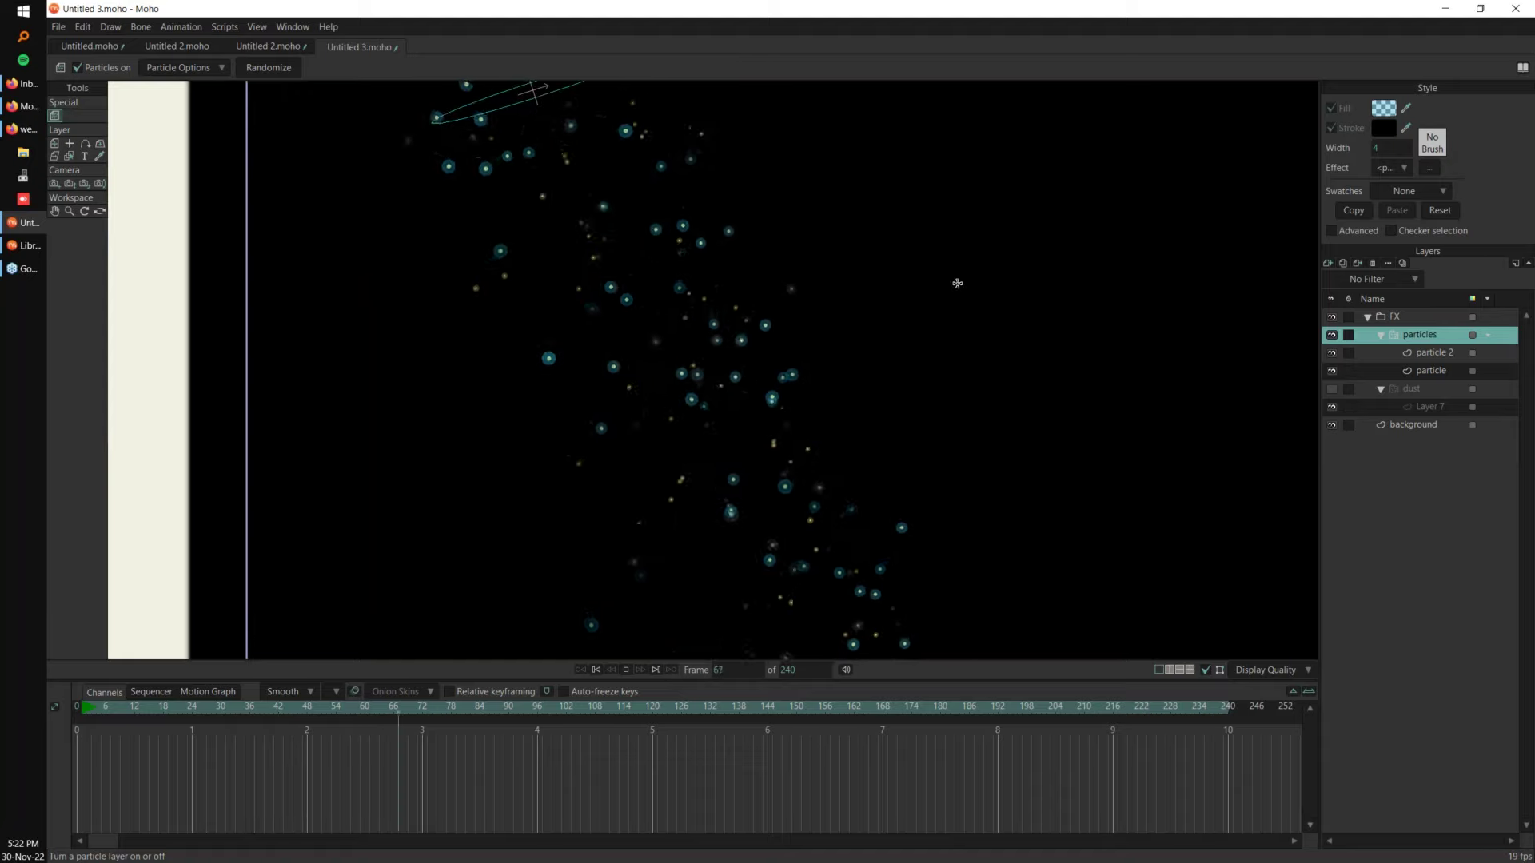
Step: Select particle 2's keyframes and compress their timing to end at about frame 39 for layer movement and frame 23 for the shape
left_click(1424, 357)
left_click_drag(412, 736, 82, 773)
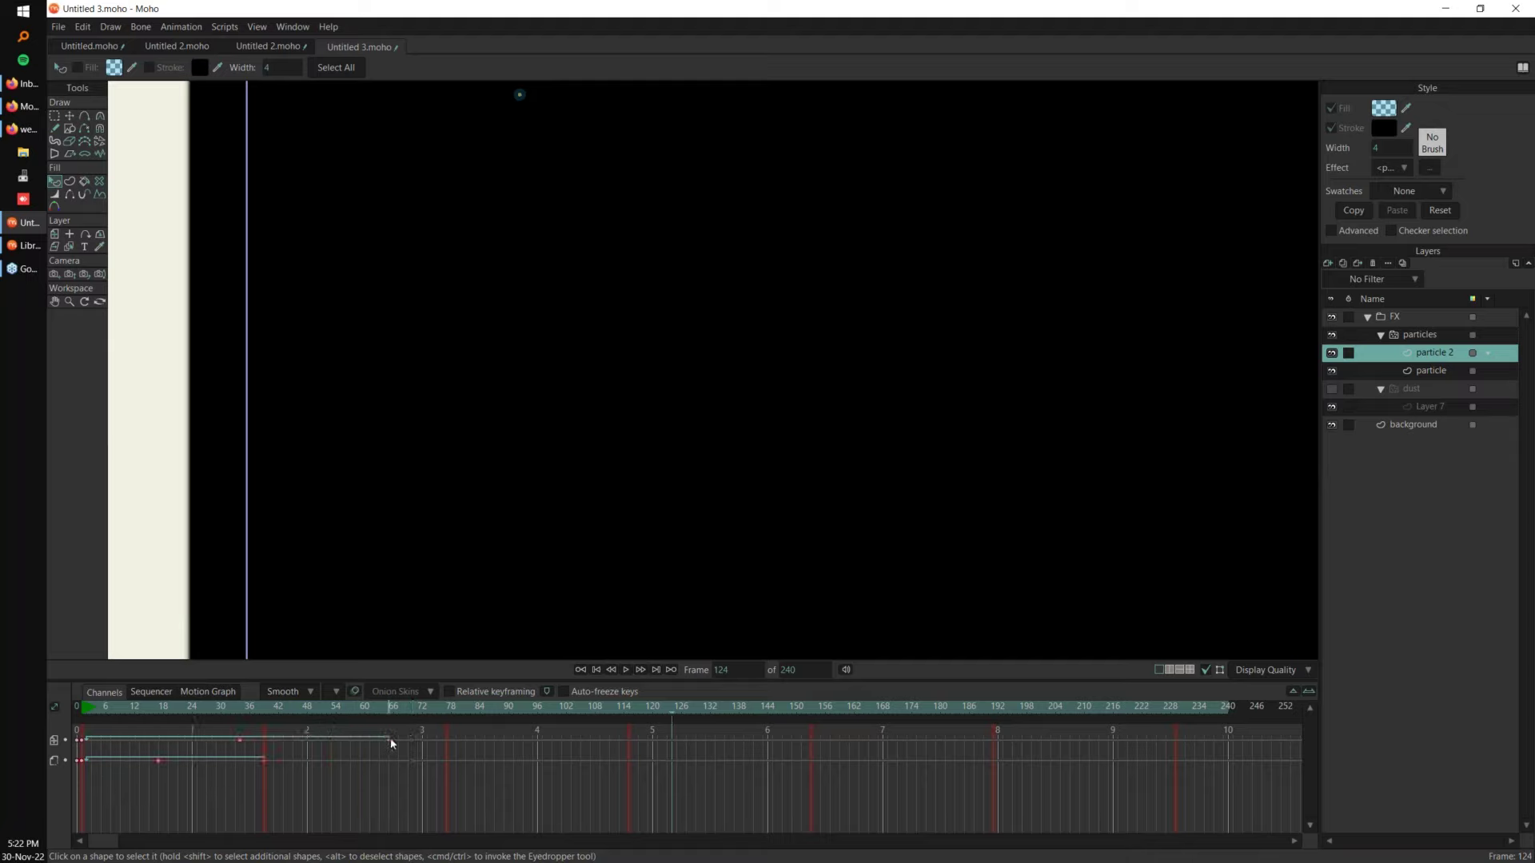
mouse_move(390, 739)
left_mouse_down()
mouse_move(255, 737)
mouse_move(81, 782)
left_mouse_up()
left_click(1309, 693)
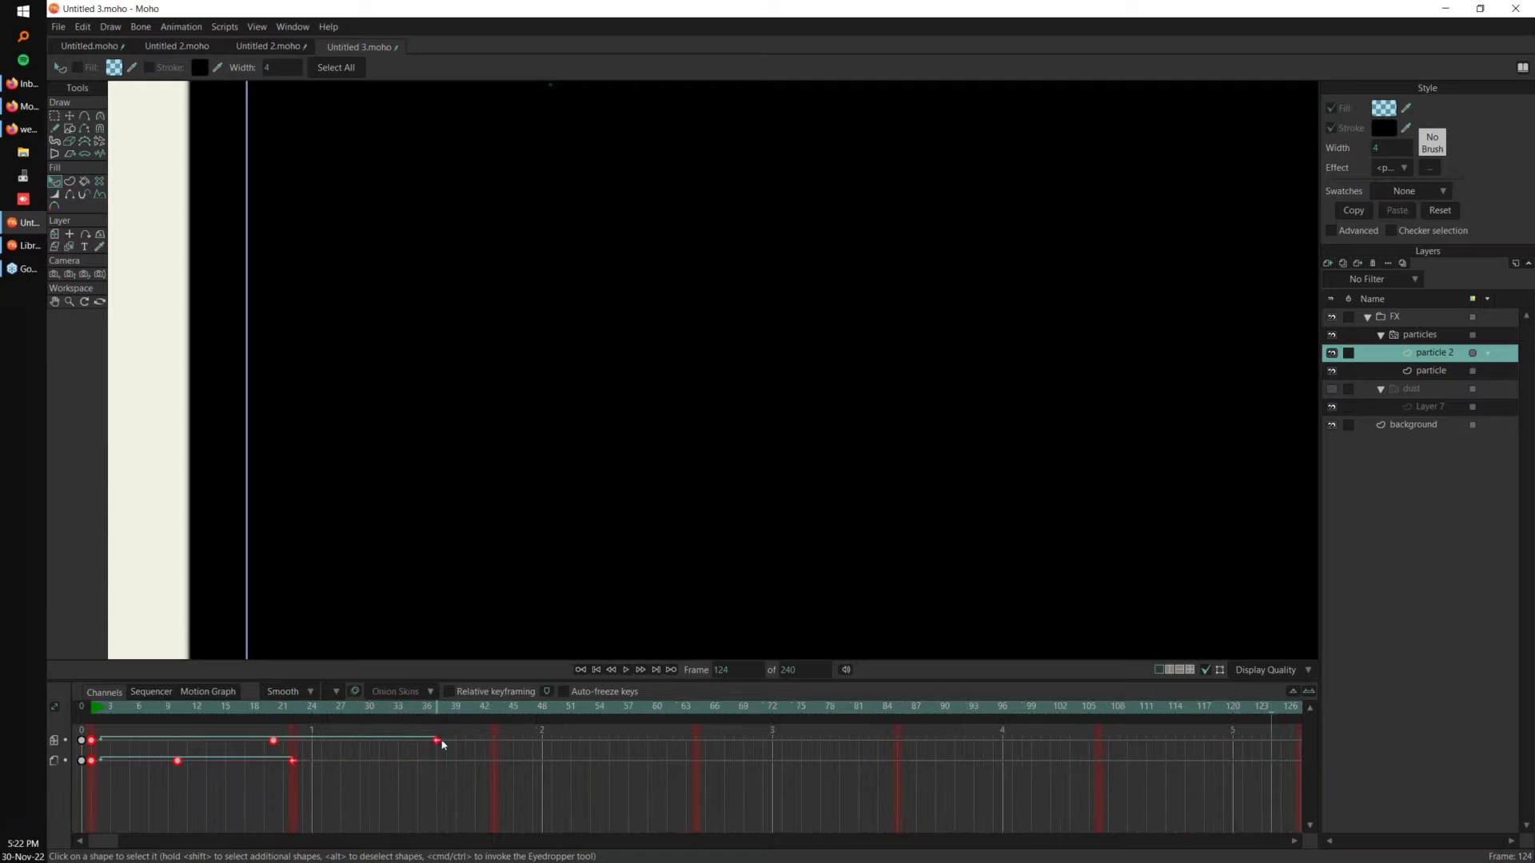
mouse_move(438, 740)
left_mouse_down()
mouse_move(830, 740)
mouse_move(350, 740)
mouse_move(456, 740)
mouse_move(438, 746)
left_mouse_up()
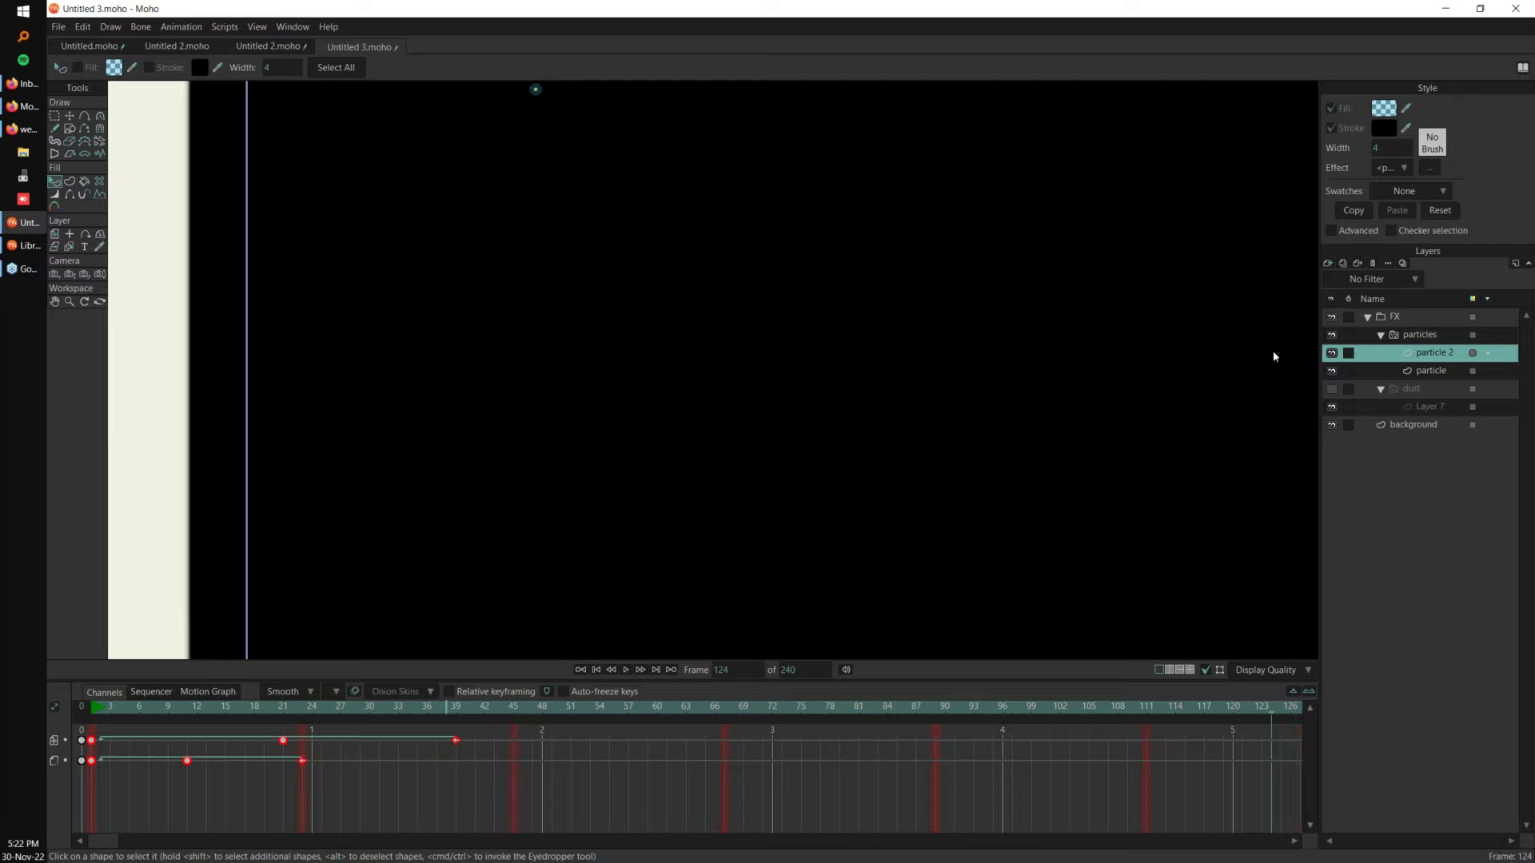
Step: Select the particles layer and play the animation to review the full stream of yellow and blue particles
left_click(1418, 340)
scroll(1022, 388, "down", 3)
key("space")
left_click_drag(1021, 393, 873, 332)
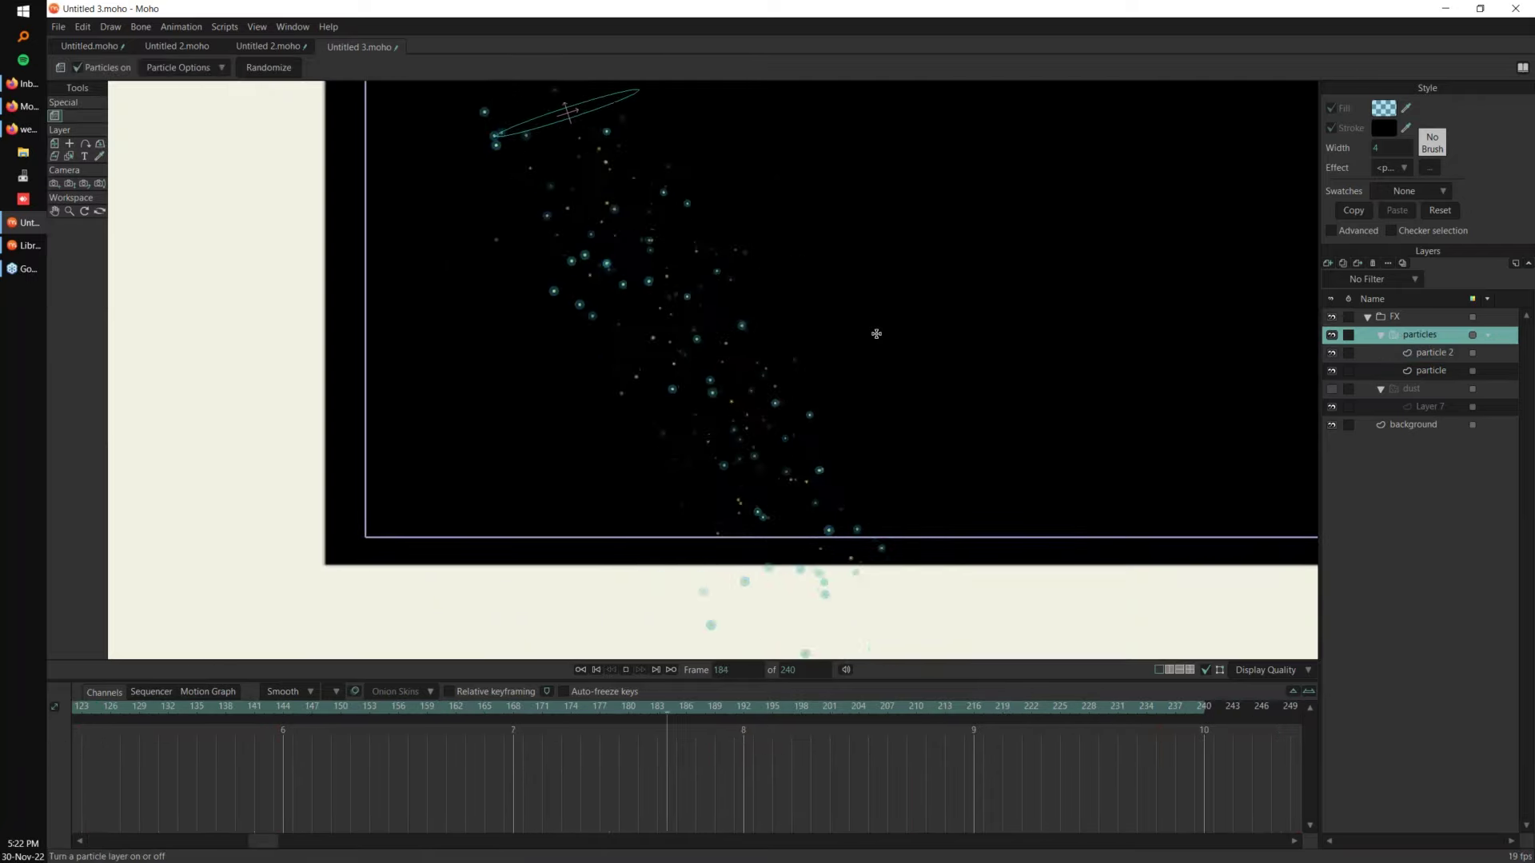
left_click_drag(900, 359, 776, 412)
scroll(861, 380, "down", 2)
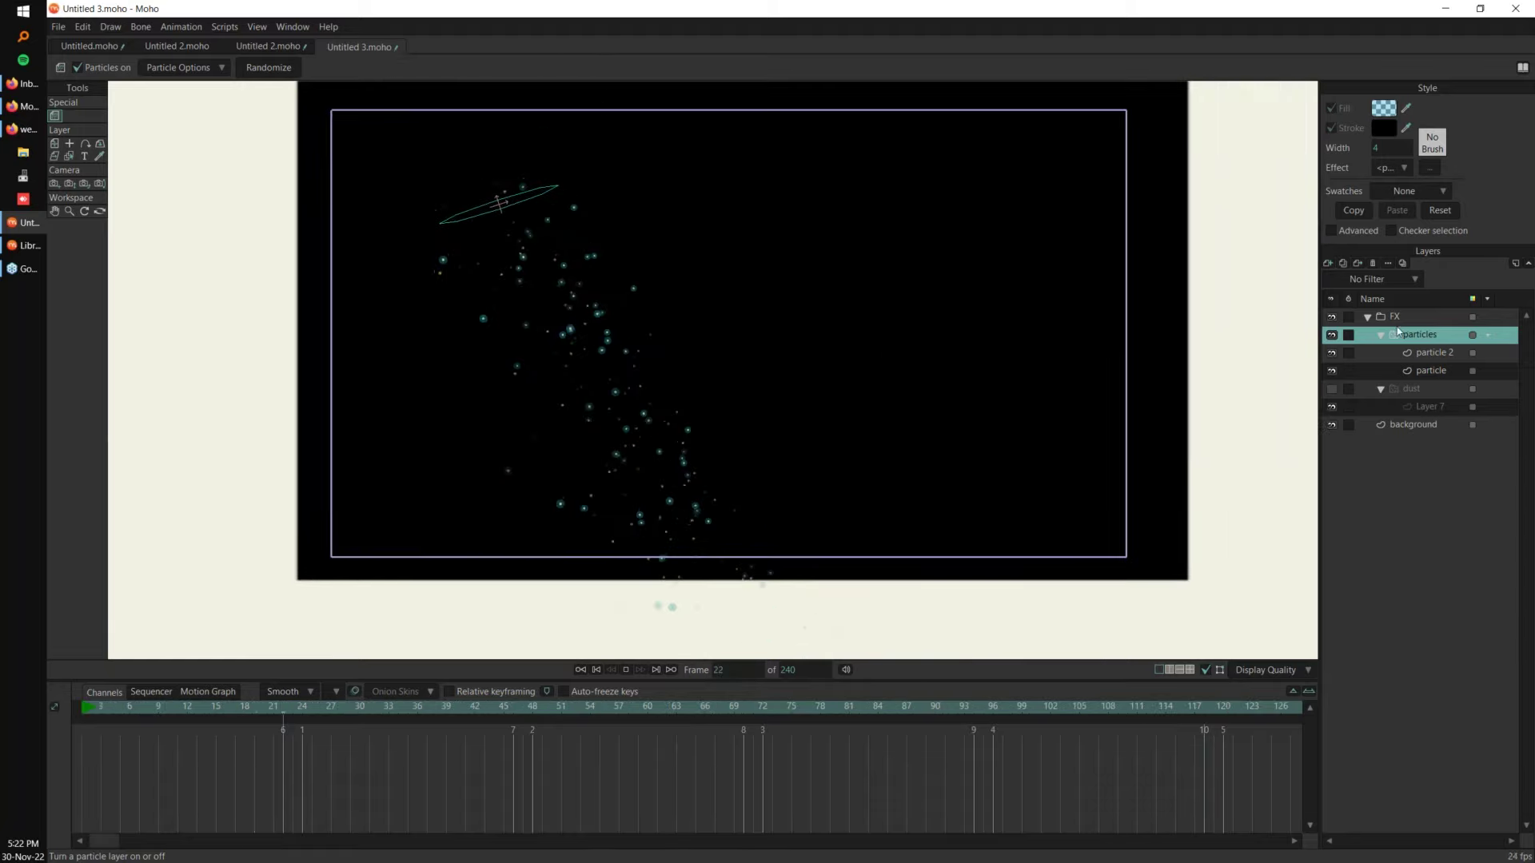
Step: Animate the particles layer to slide across the scene to about X 2.3169, Y 1.4775 by about frame 22, and preview the motion
left_click(90, 711)
key("m")
left_click_drag(90, 711, 283, 709)
left_click_drag(280, 429, 725, 418)
left_click(83, 710)
key("space")
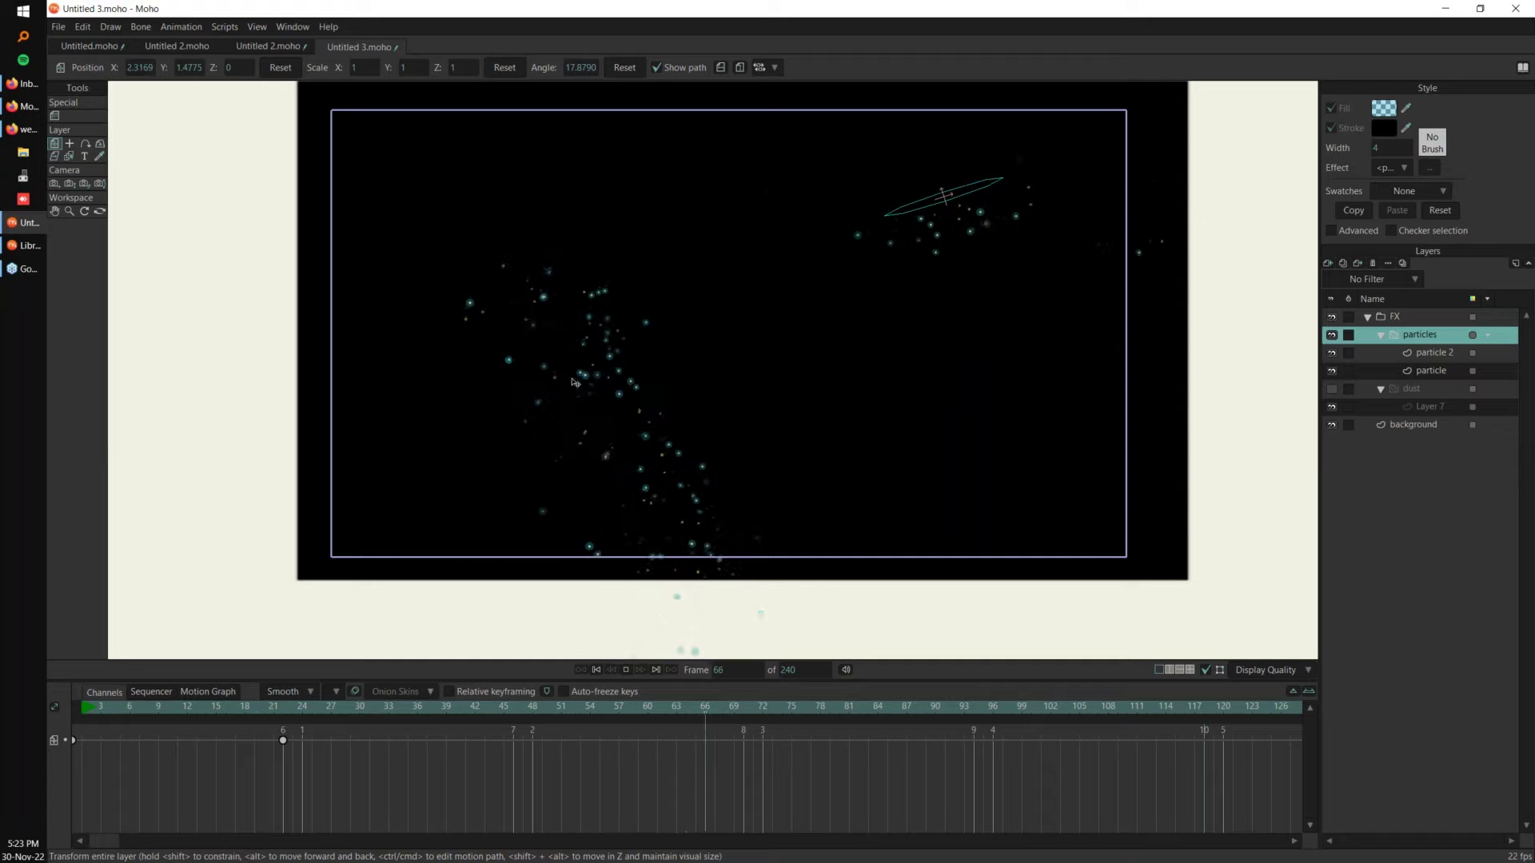
key("space")
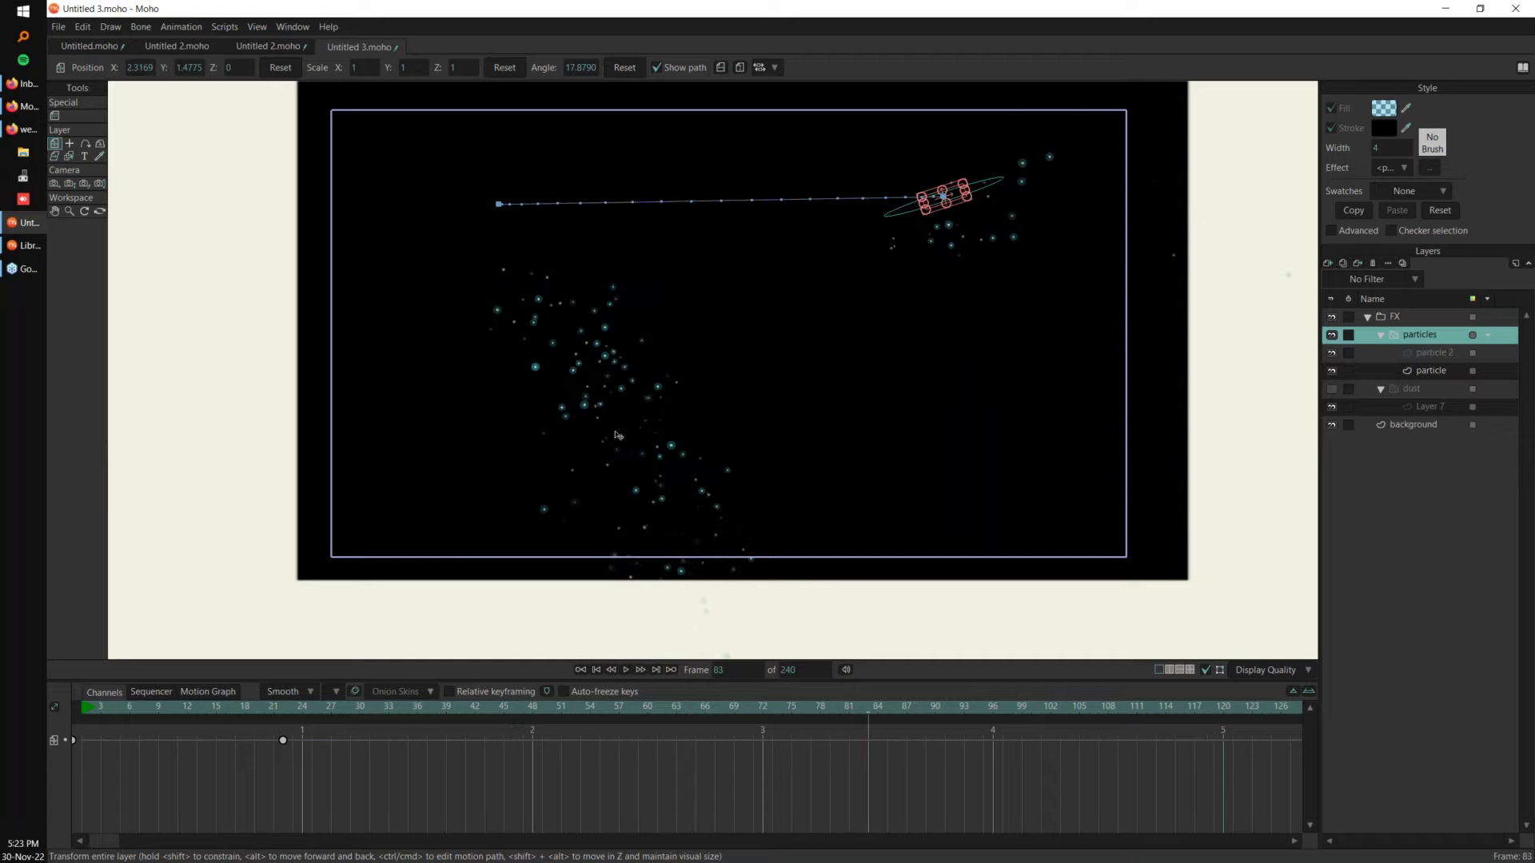
key("ctrl+shift+Left")
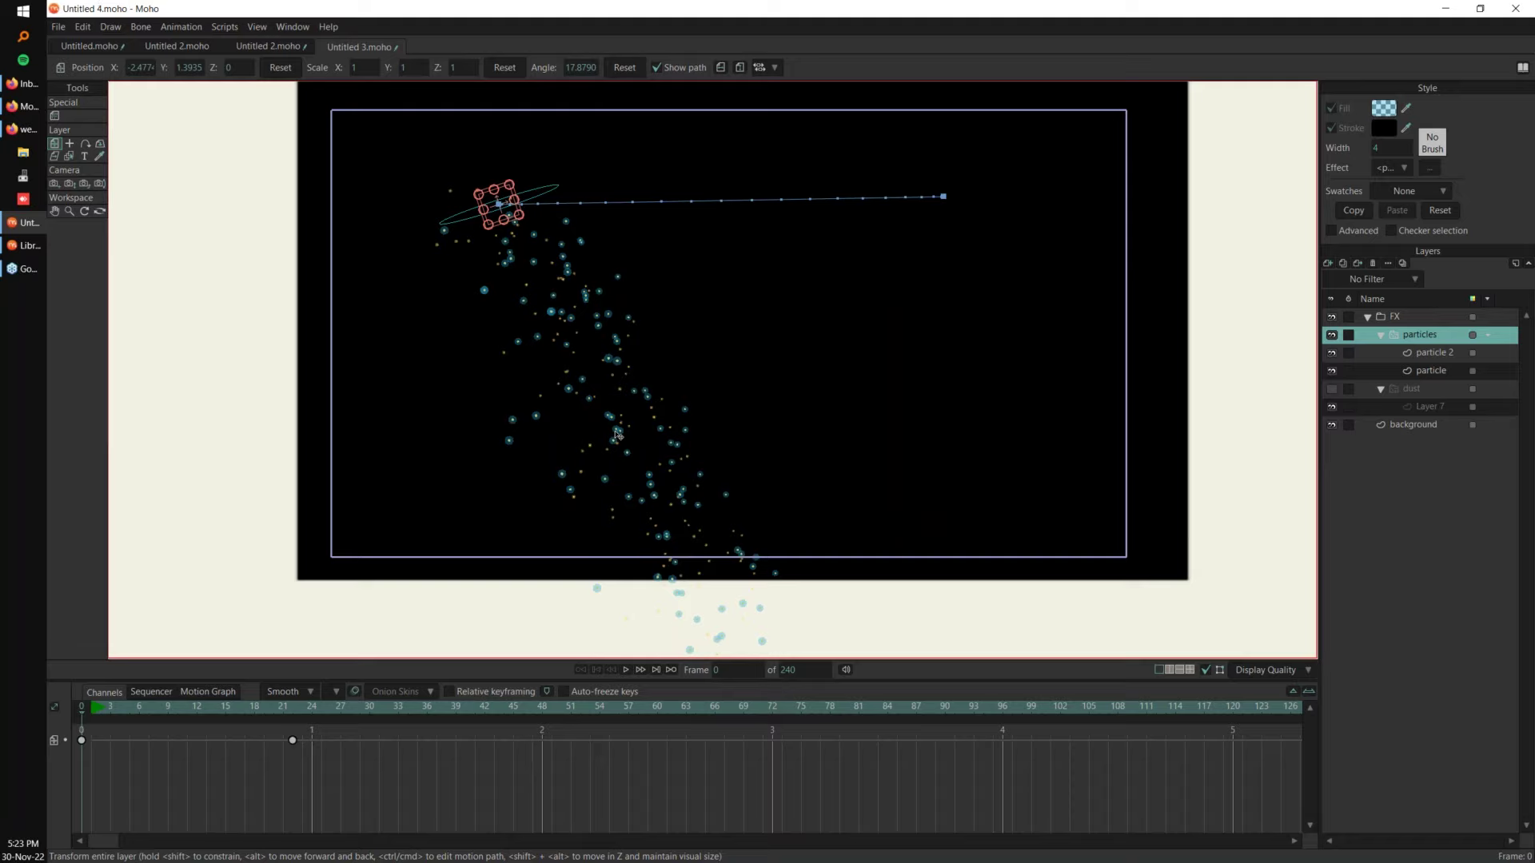
Step: Create a new project and draw a black filled rectangle slightly larger than the camera frame as the background
key("ctrl+n")
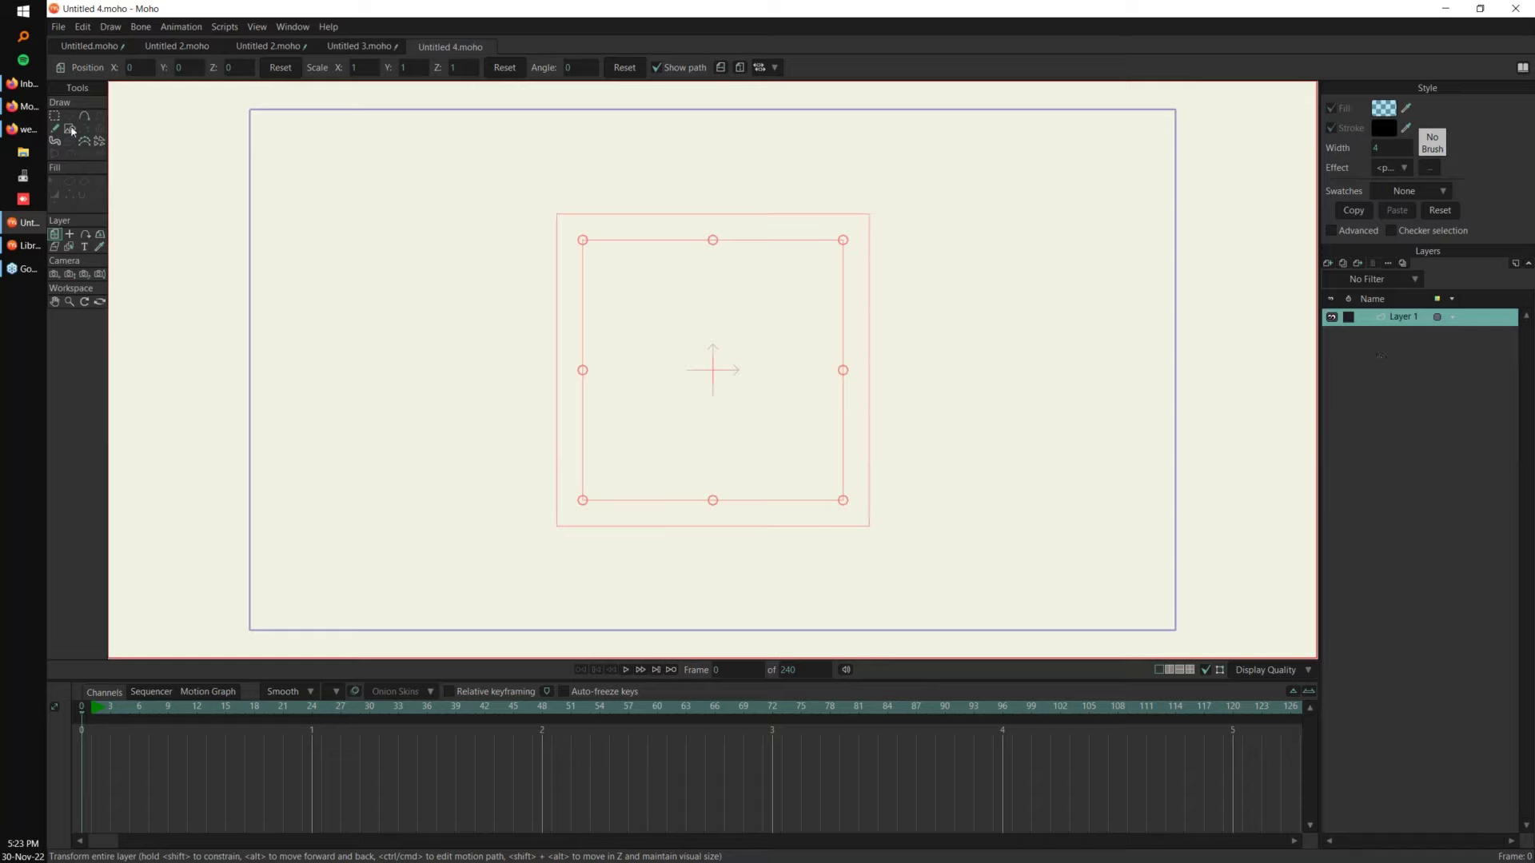
left_click(70, 128)
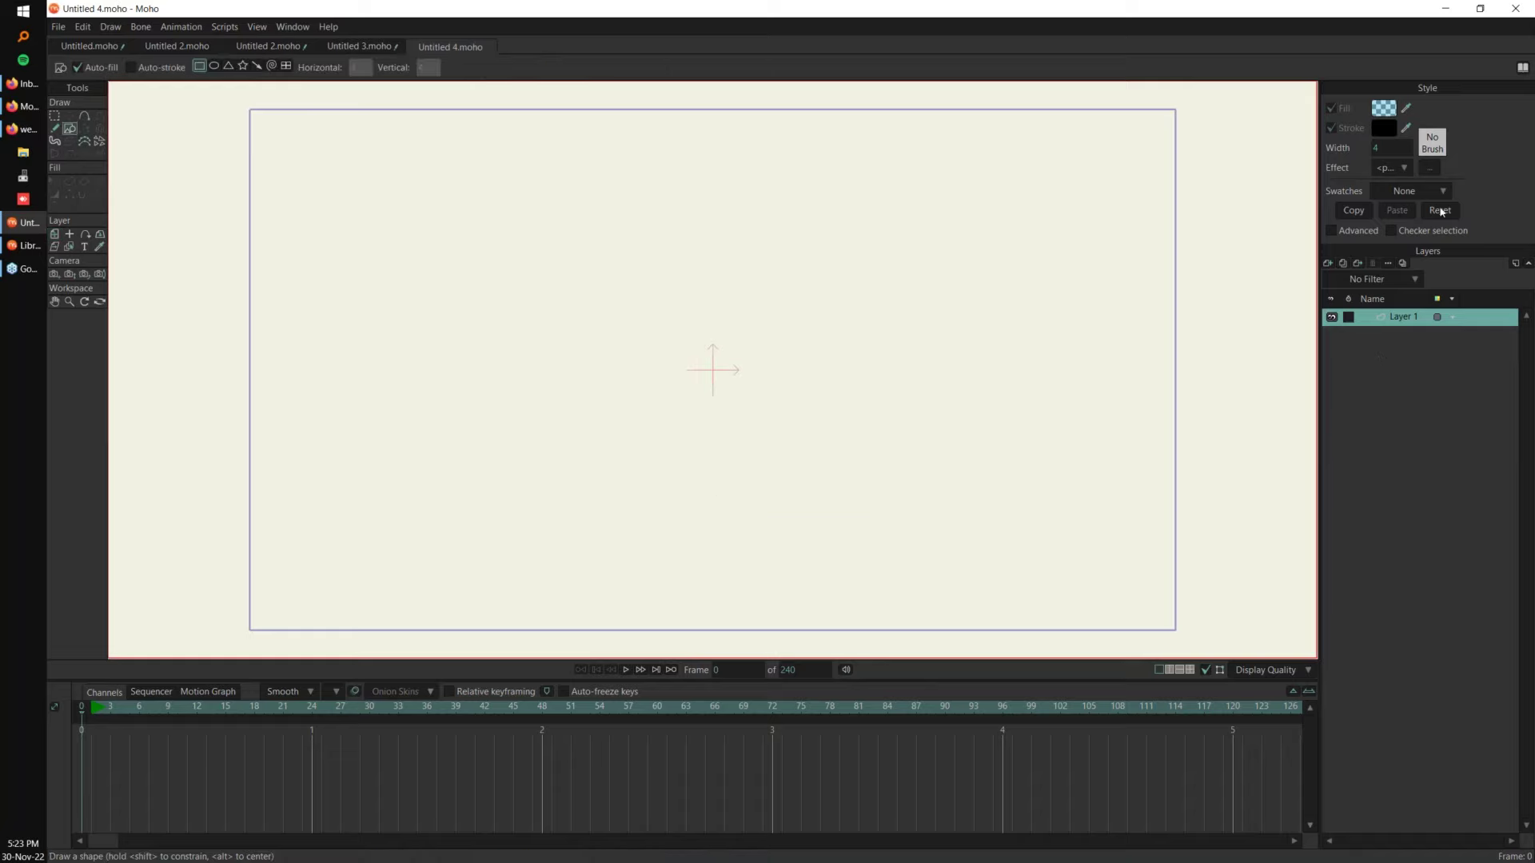
left_click(1385, 108)
left_click(986, 464)
left_click(1171, 489)
left_click_drag(229, 96, 1190, 644)
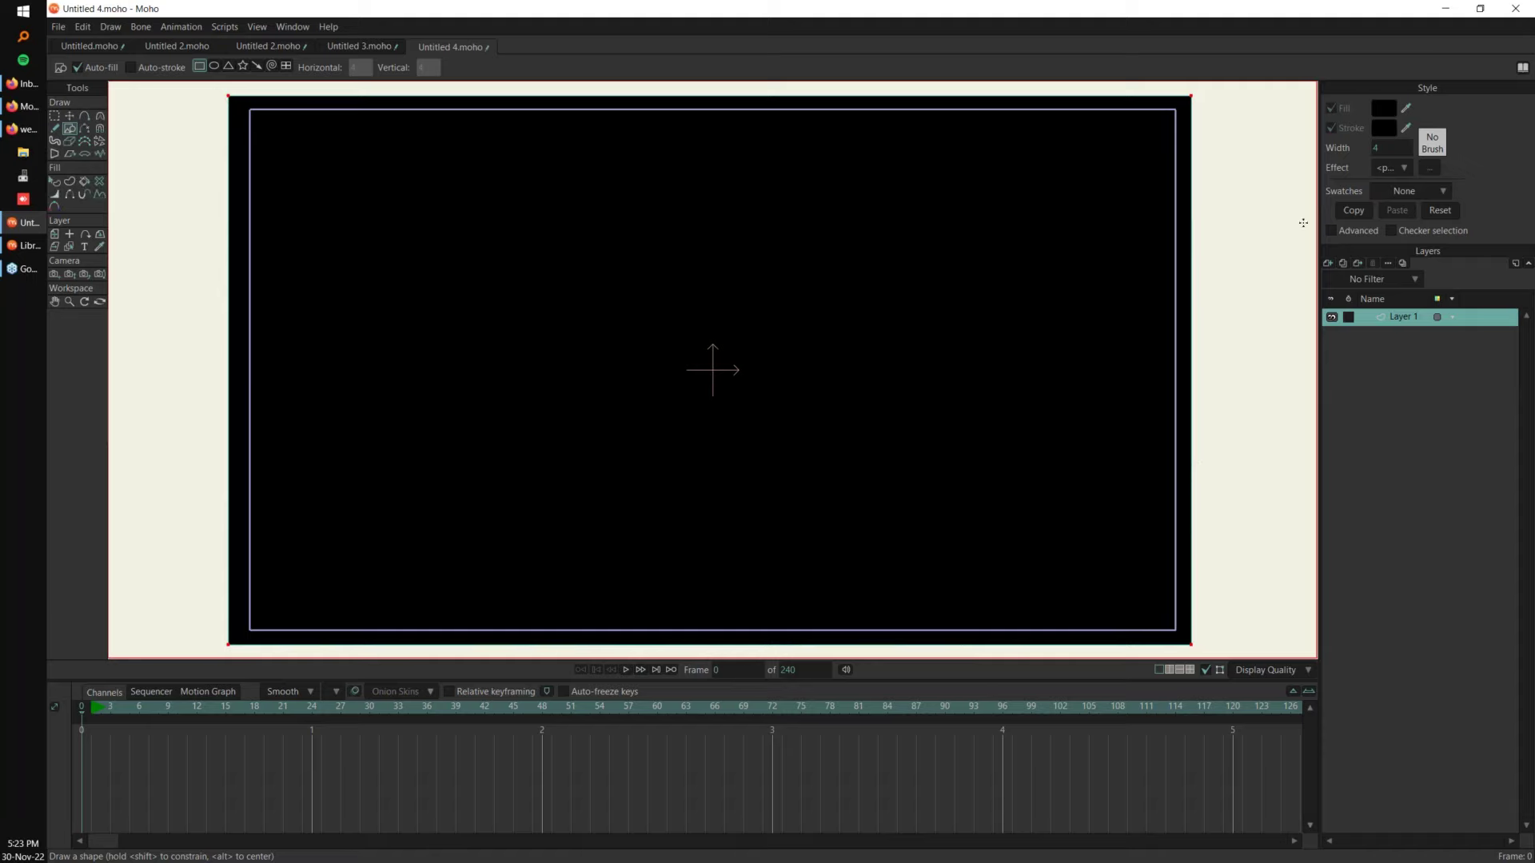
Step: Add a vector layer and draw a small circle near the origin with a white fill, #FFFFFF
left_click(1328, 263)
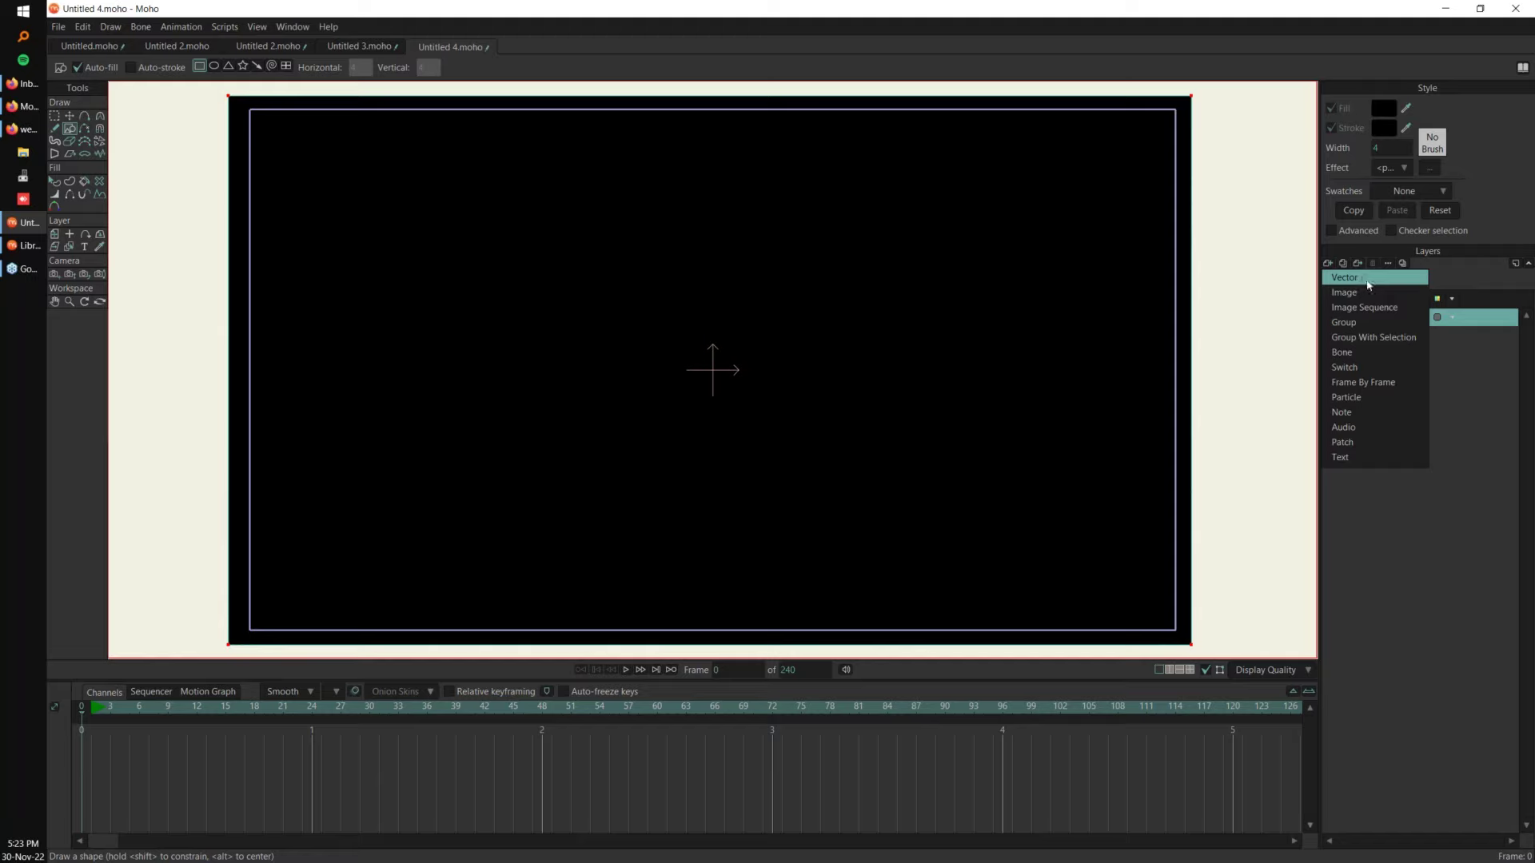
left_click(1361, 278)
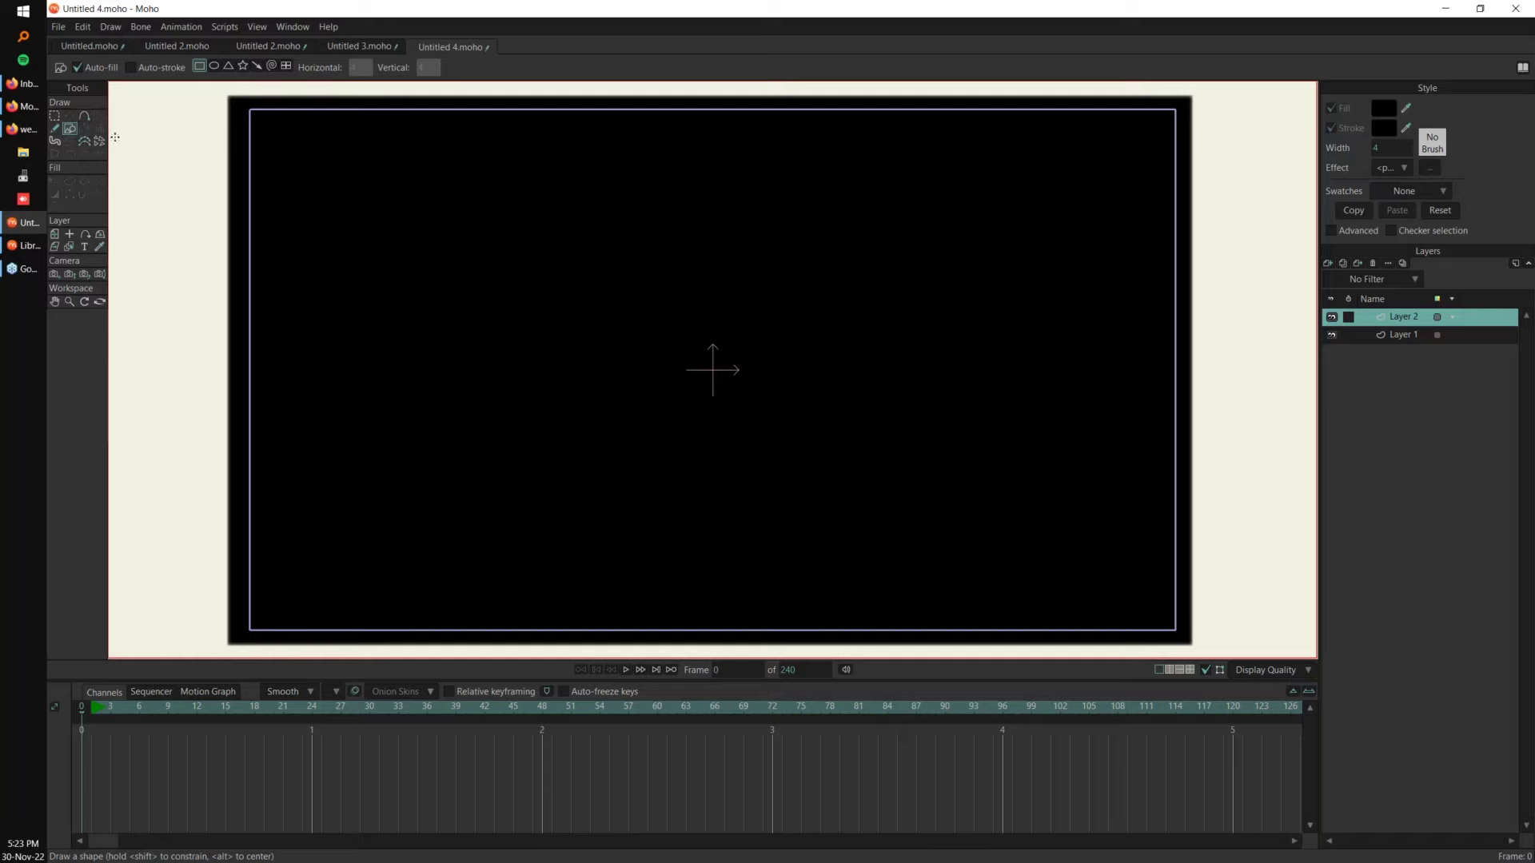
left_click(215, 66)
scroll(821, 301, "up", 4)
key("p")
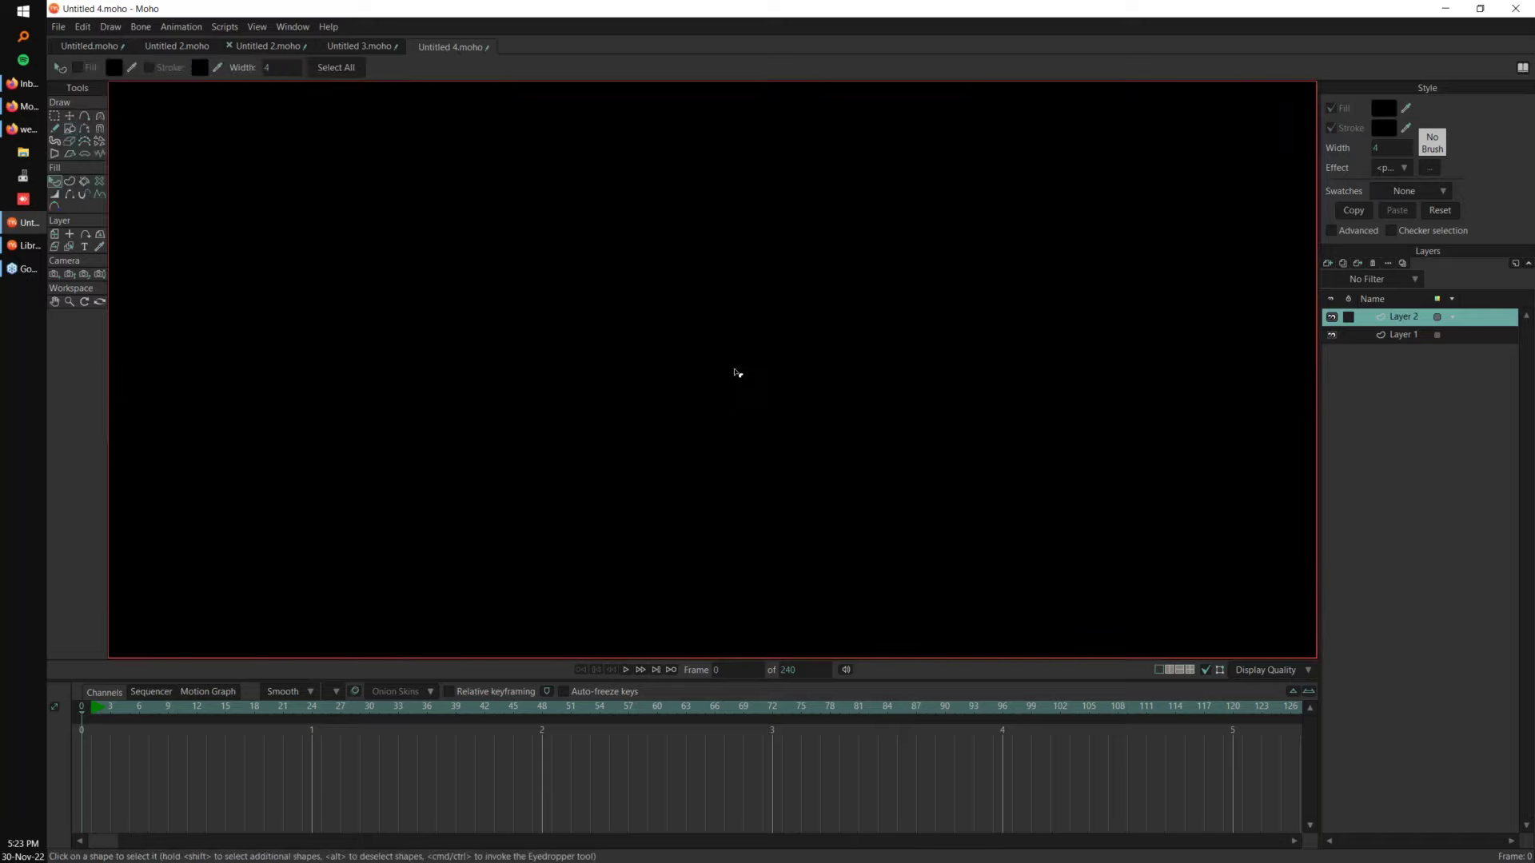
left_click(1384, 108)
left_click_drag(1045, 386, 972, 288)
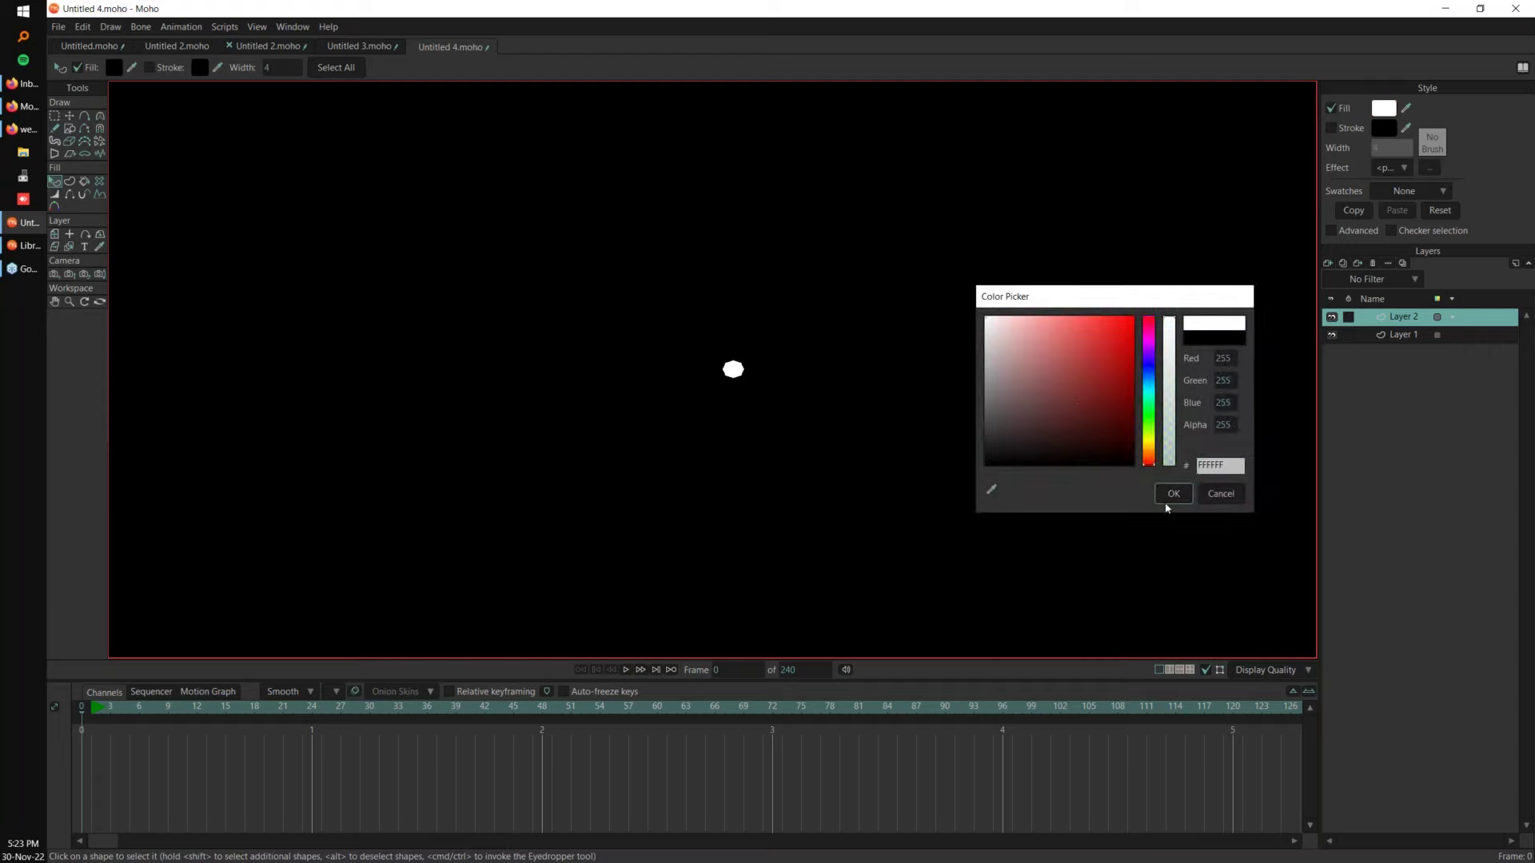
left_click(1168, 495)
Step: Move the white circle's points so the circle is centred on the layer origin
scroll(831, 387, "up", 3)
key("t")
left_click(669, 349)
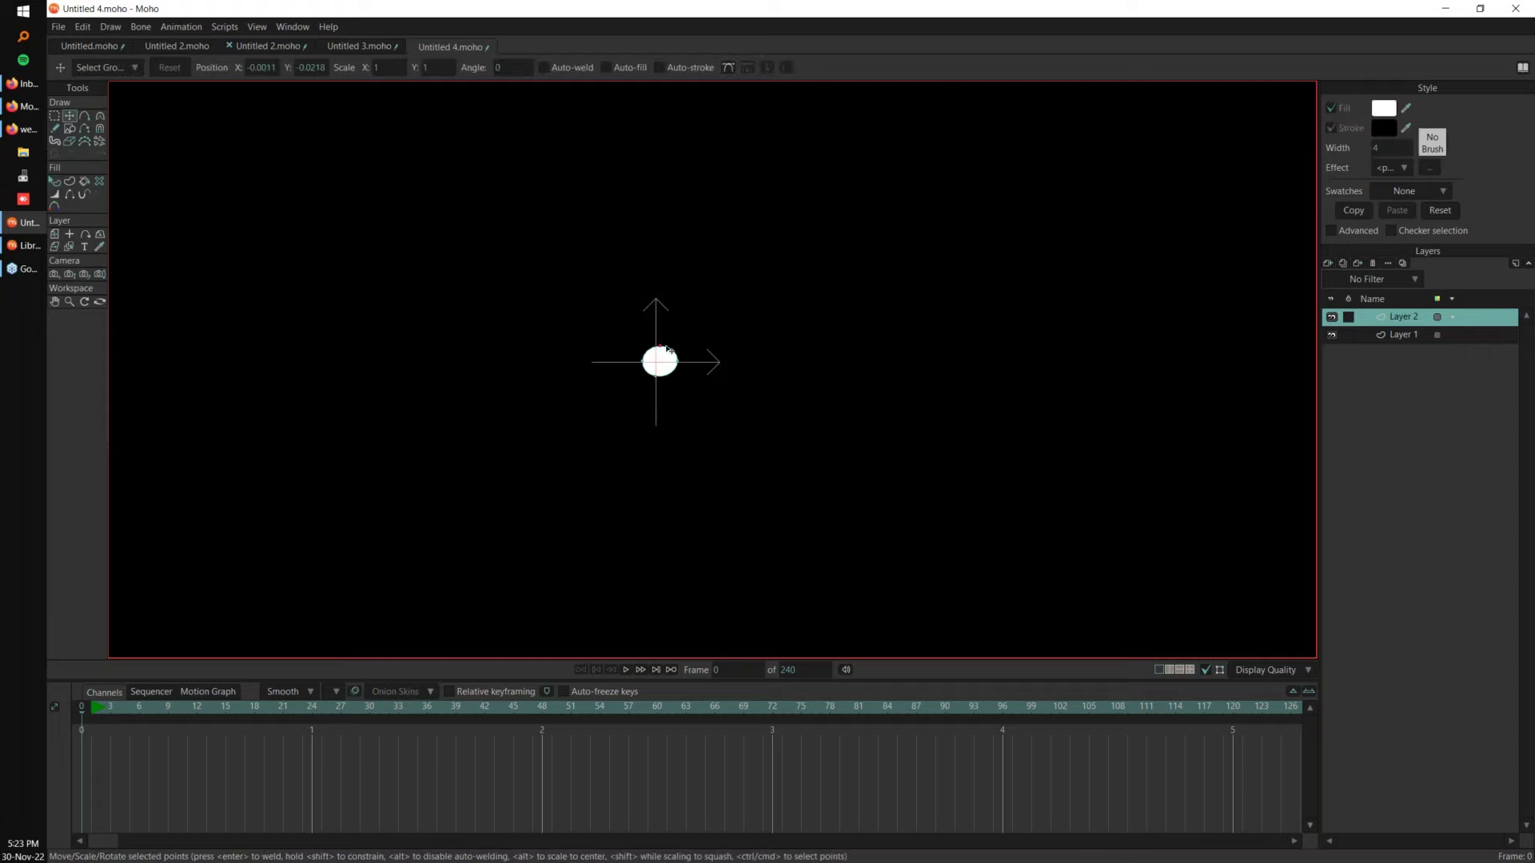
left_click_drag(666, 362, 662, 349)
Step: Keyframe the circle's fill to fully transparent at frame 19
key("space")
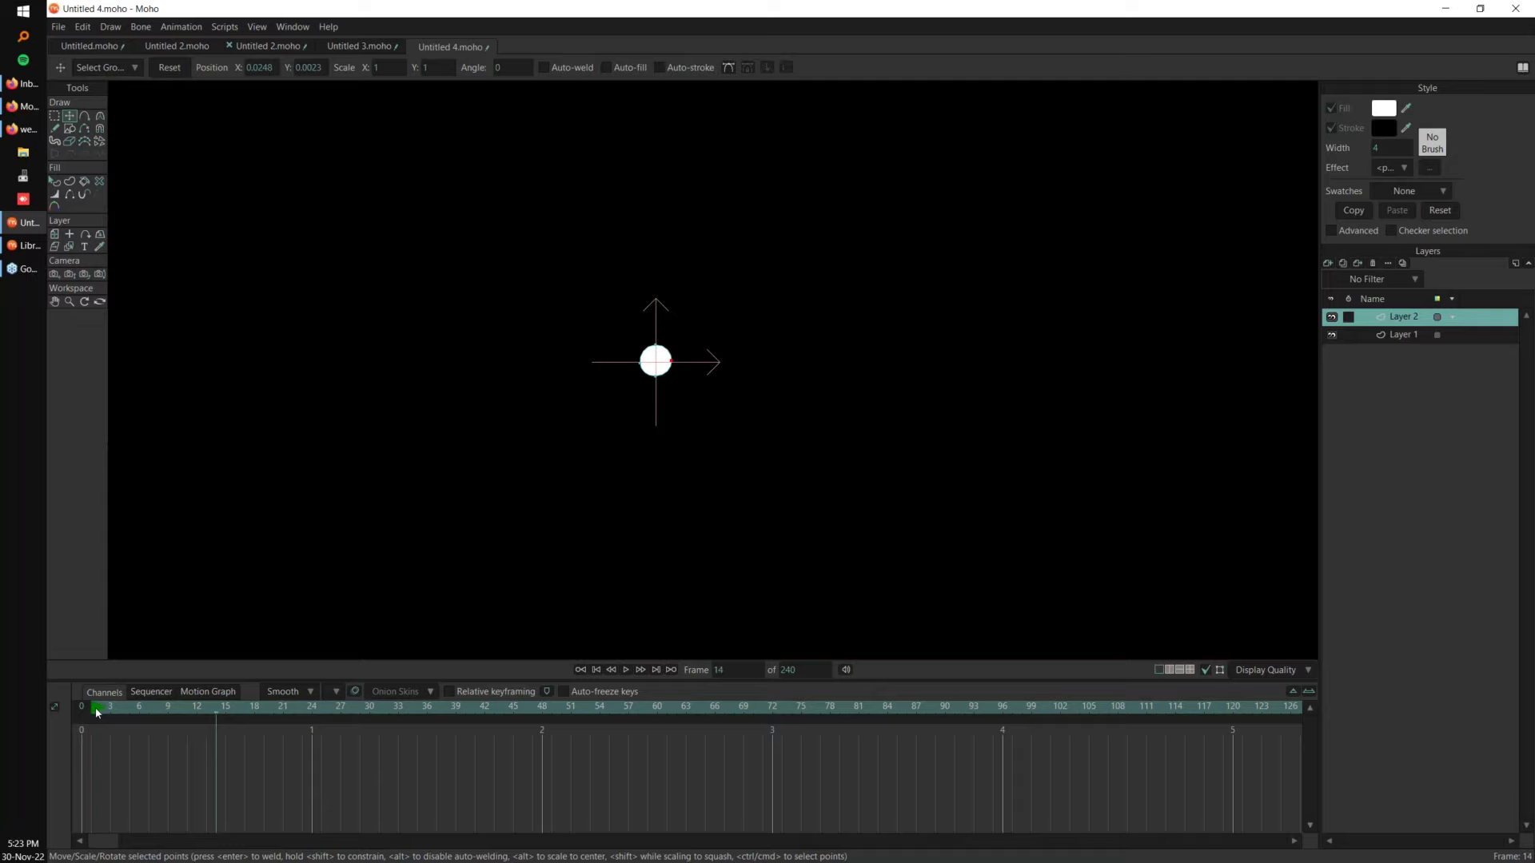
key("q")
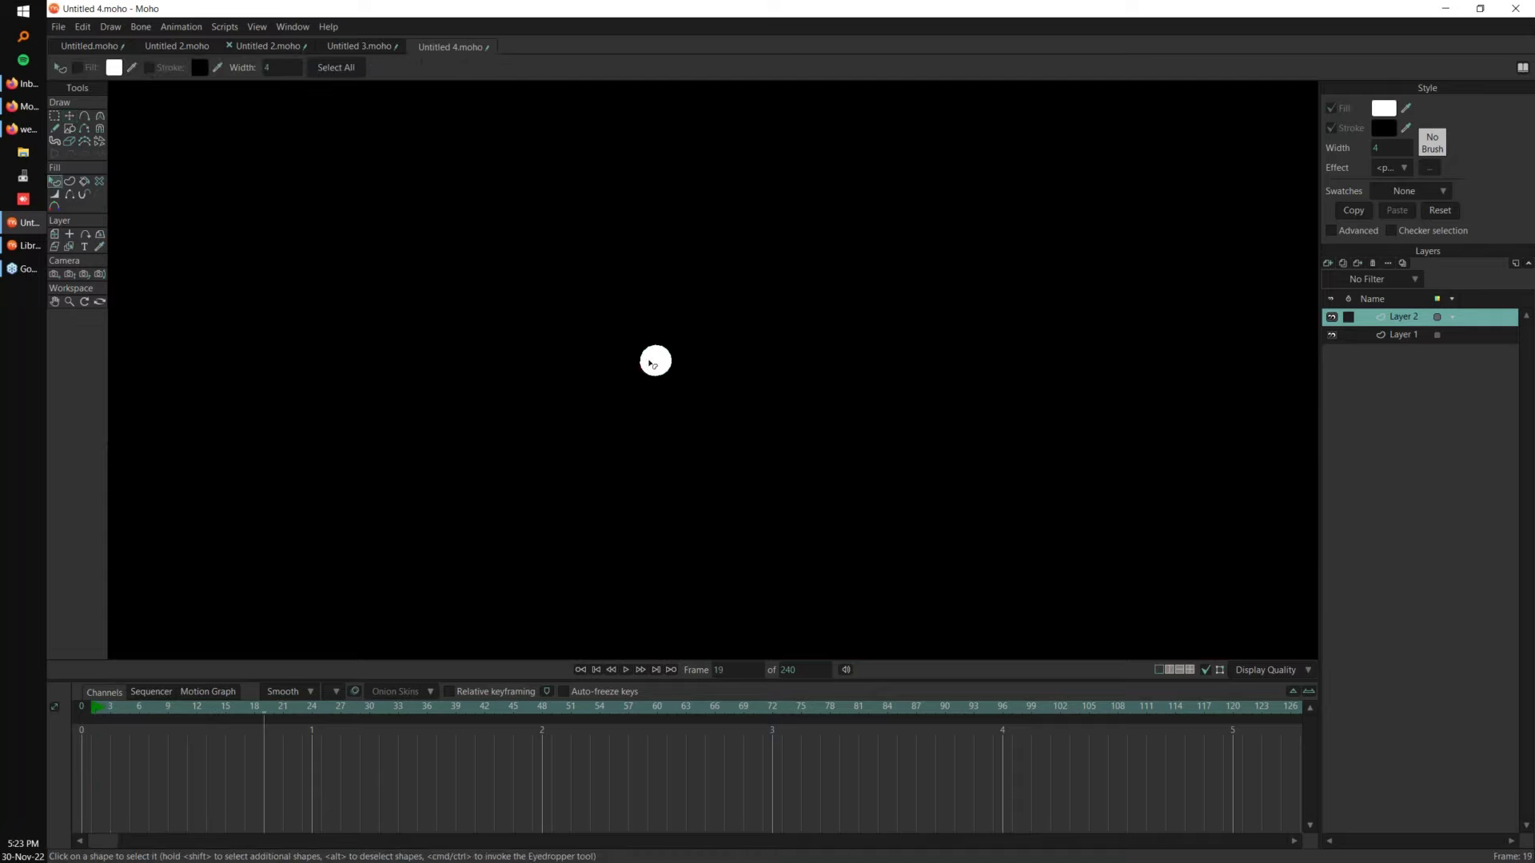
left_click(1385, 113)
left_click_drag(1167, 372, 1169, 493)
left_click(1173, 494)
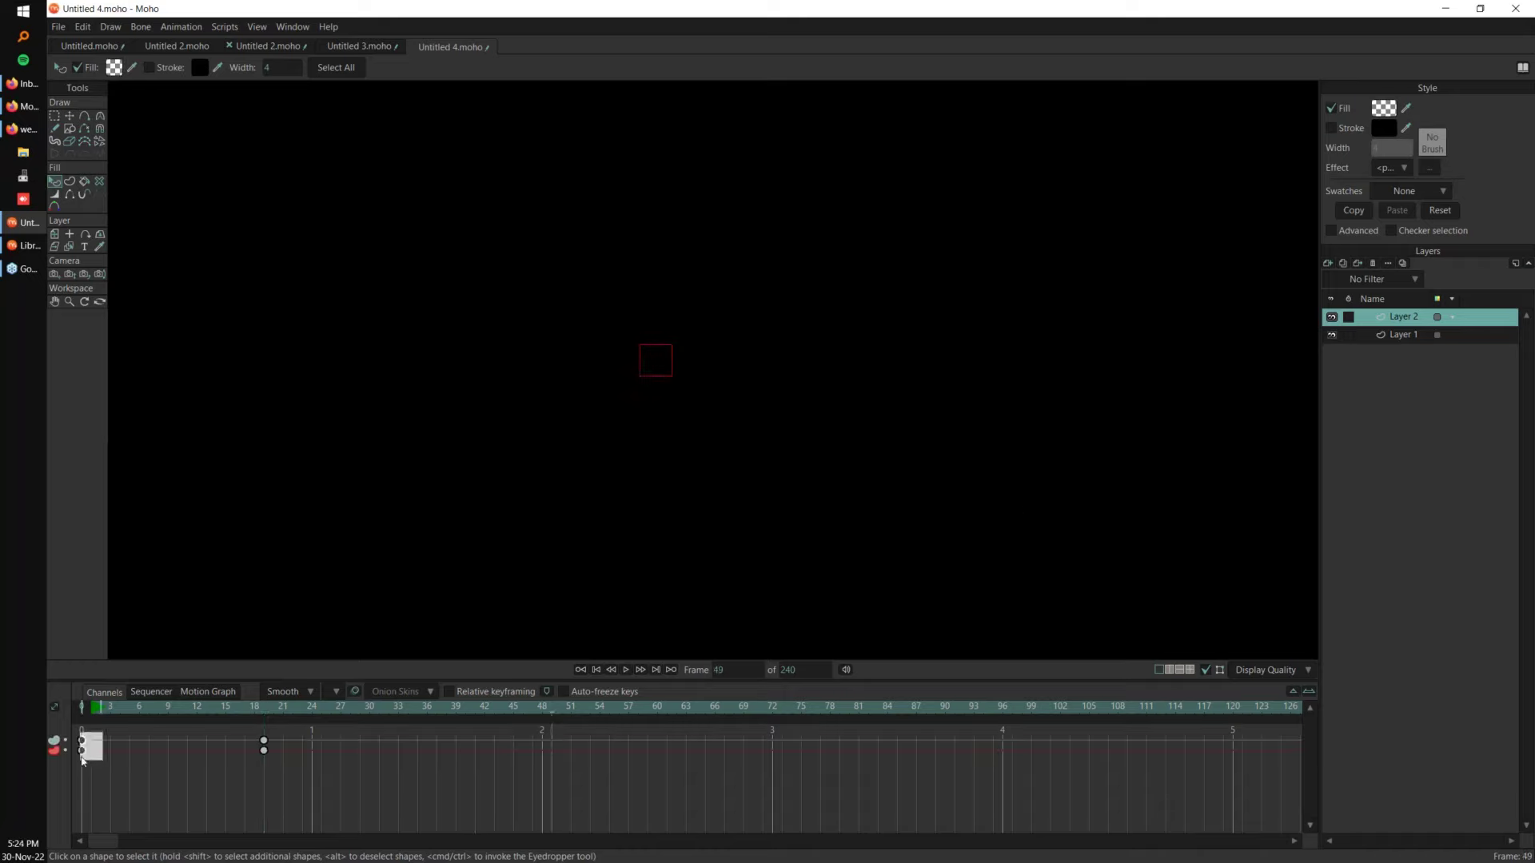
Step: Paste the opaque fill keyframes from frame 0 at frame 49 and frame 1, and play the fade
key("ctrl+v")
left_click(93, 709)
key("ctrl+v")
key("space")
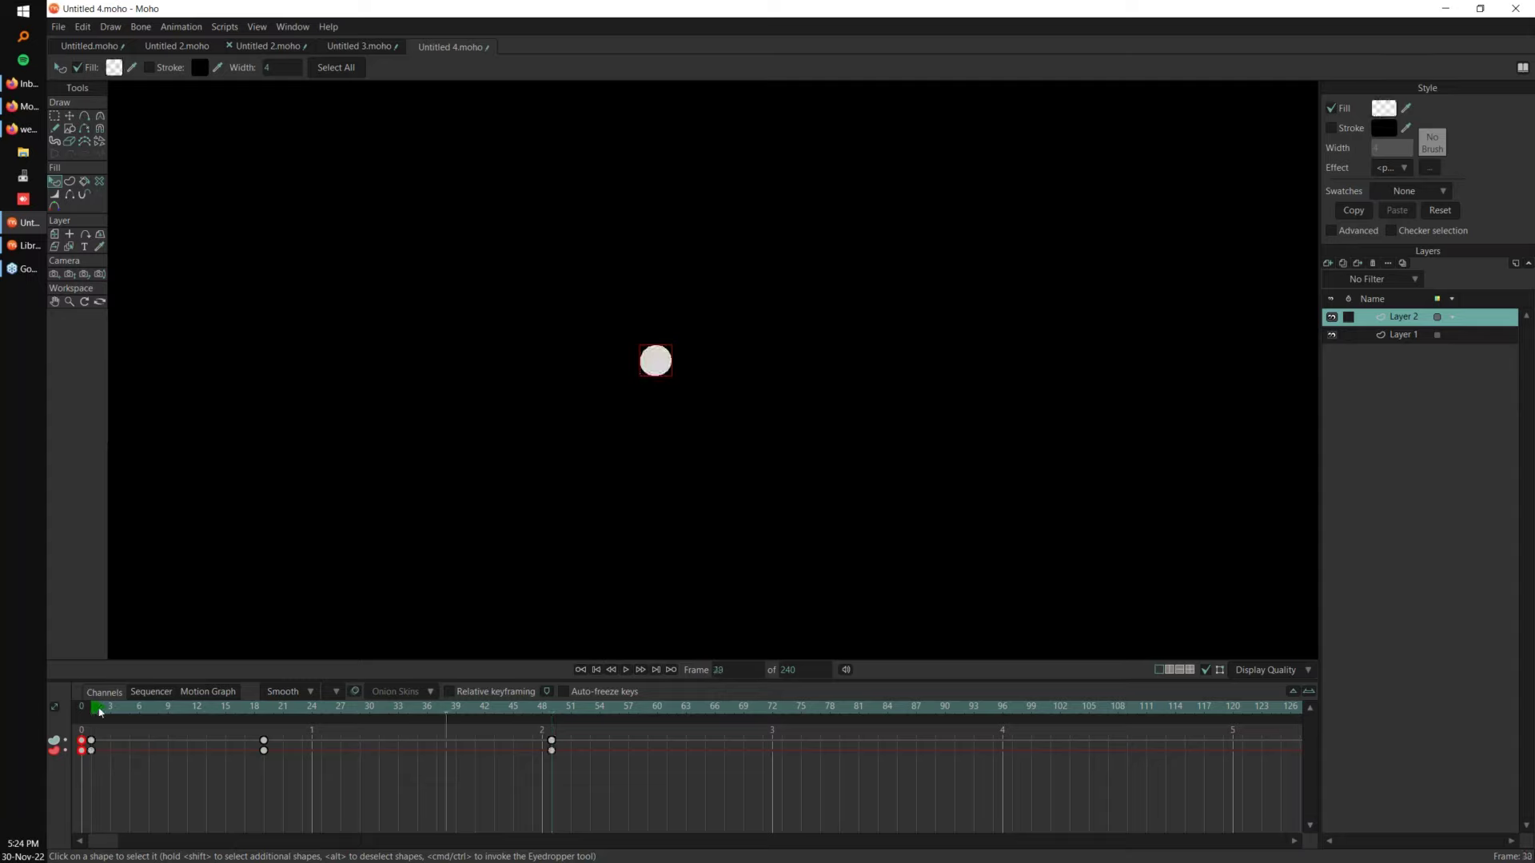
Step: Set the last fill keyframes at frame 49 to Cycle interpolation and play the looping blink
right_click(553, 741)
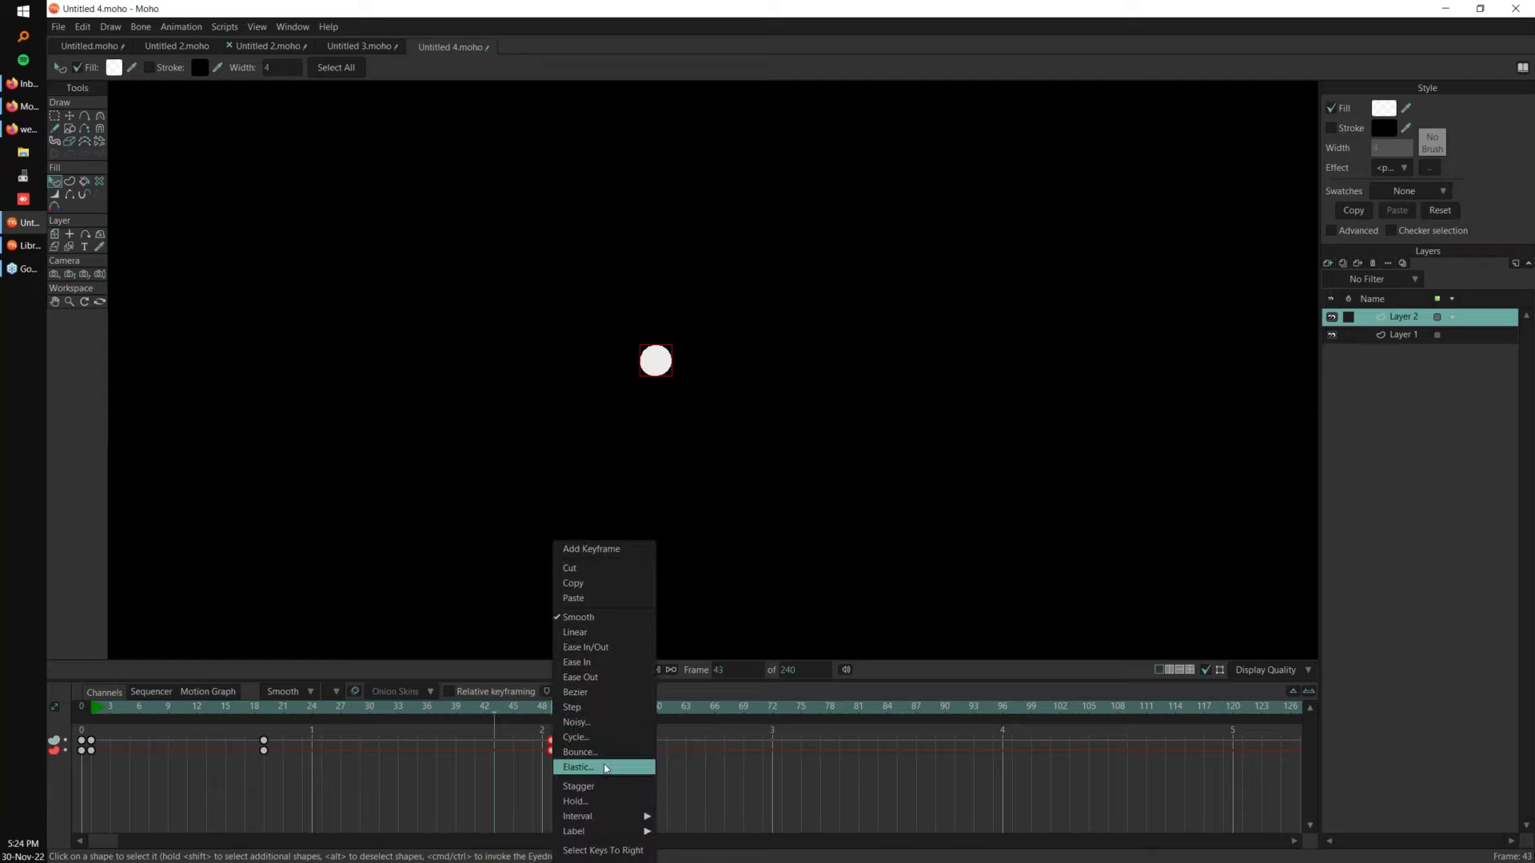
left_click(713, 743)
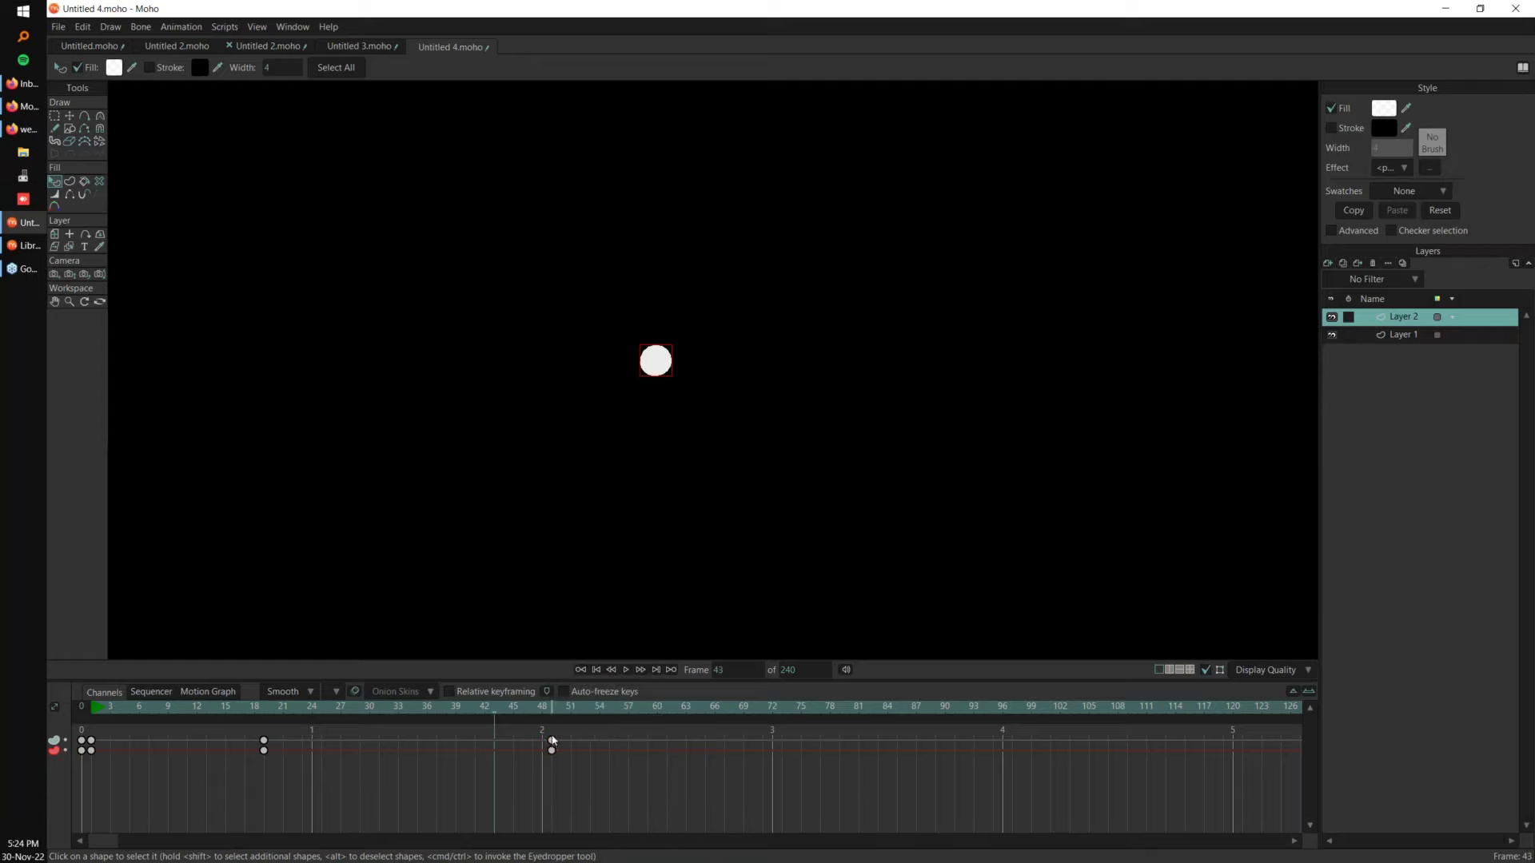
right_click(552, 743)
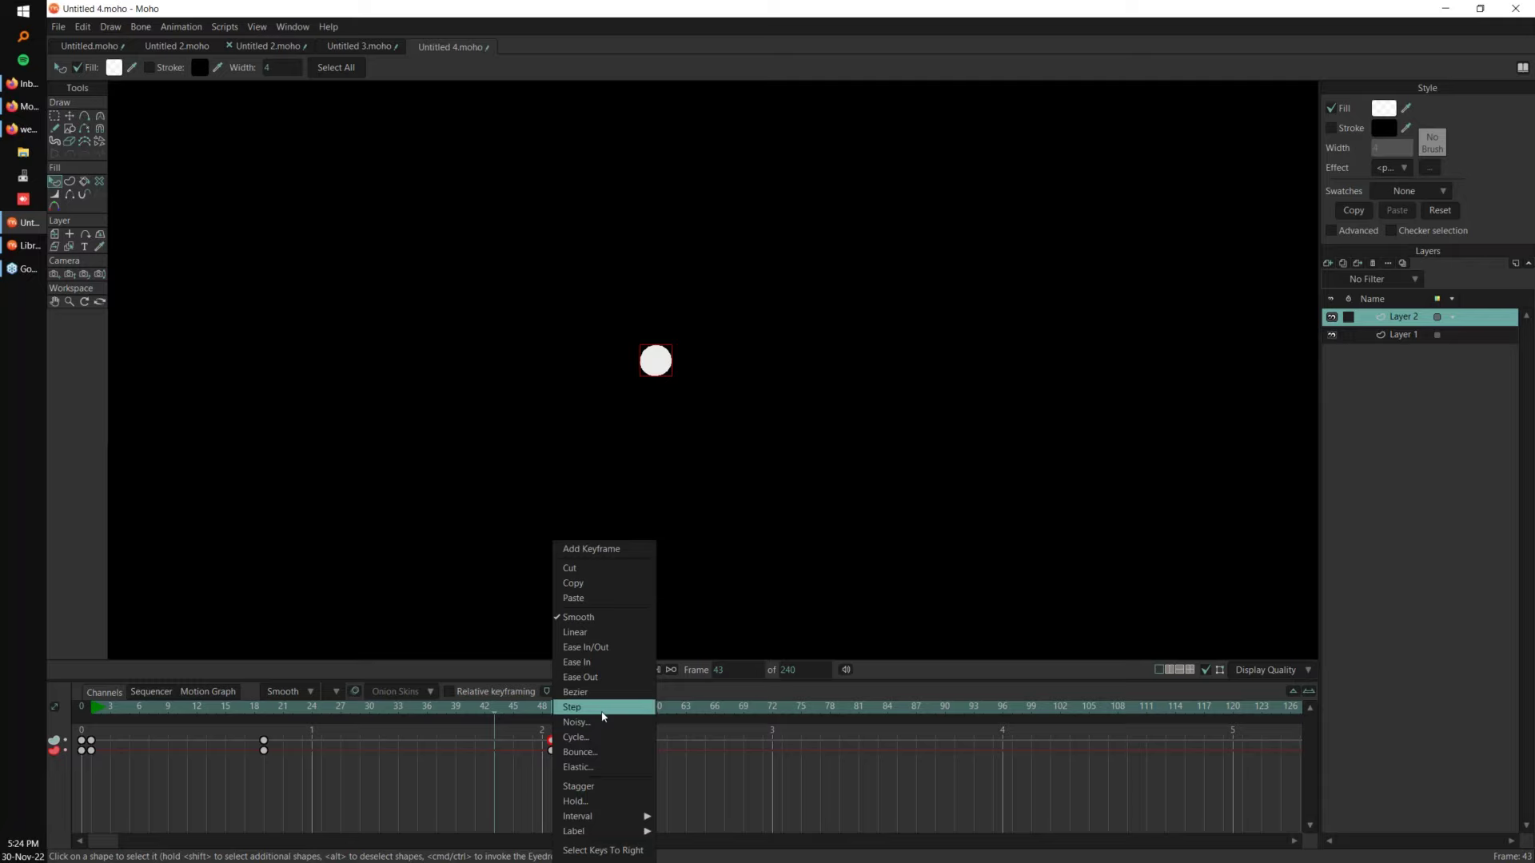
left_click(603, 751)
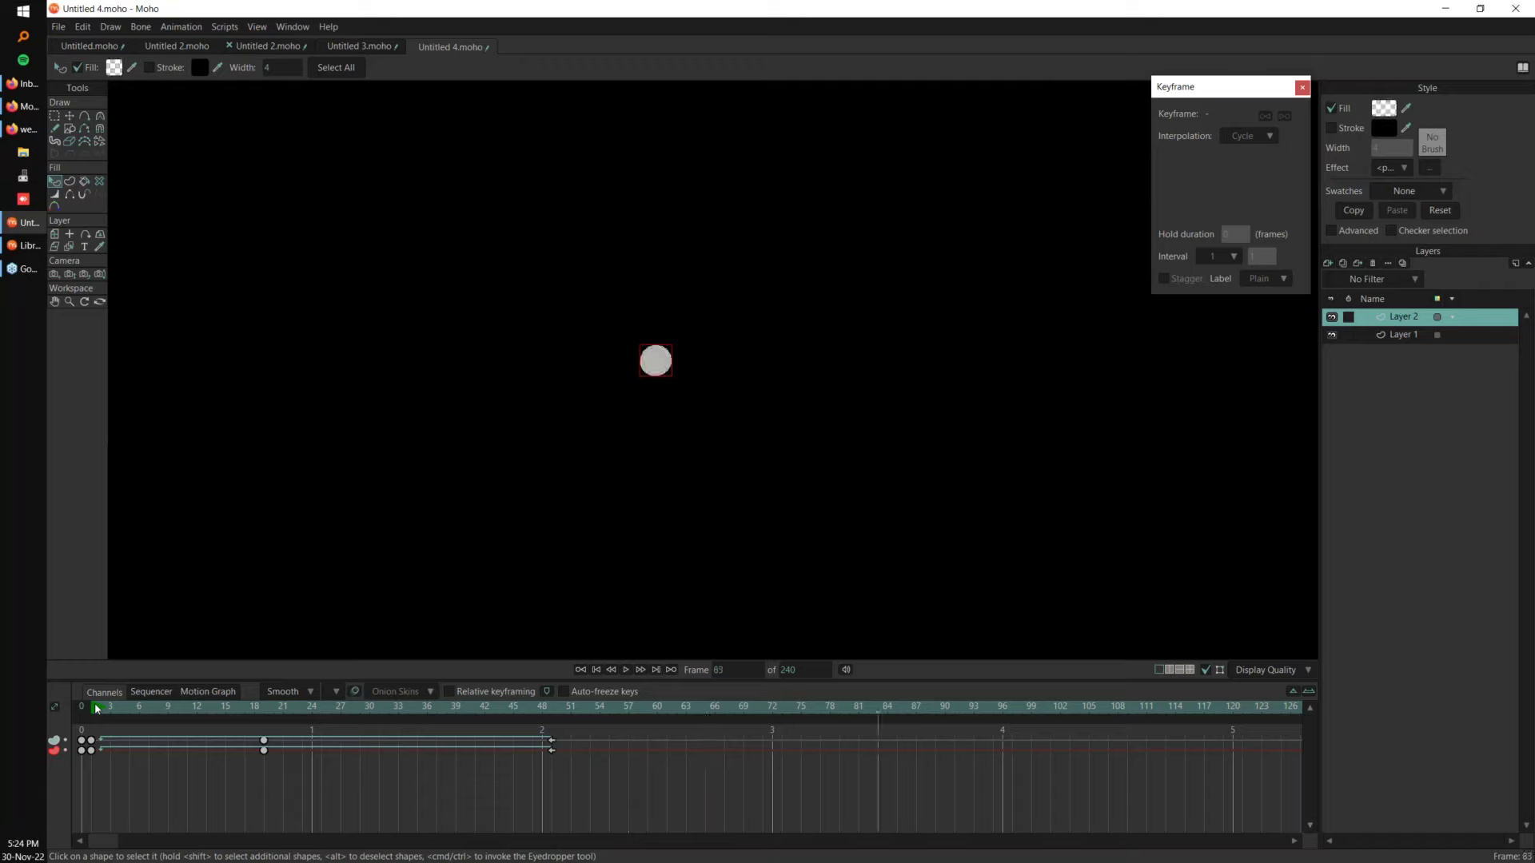
key("space")
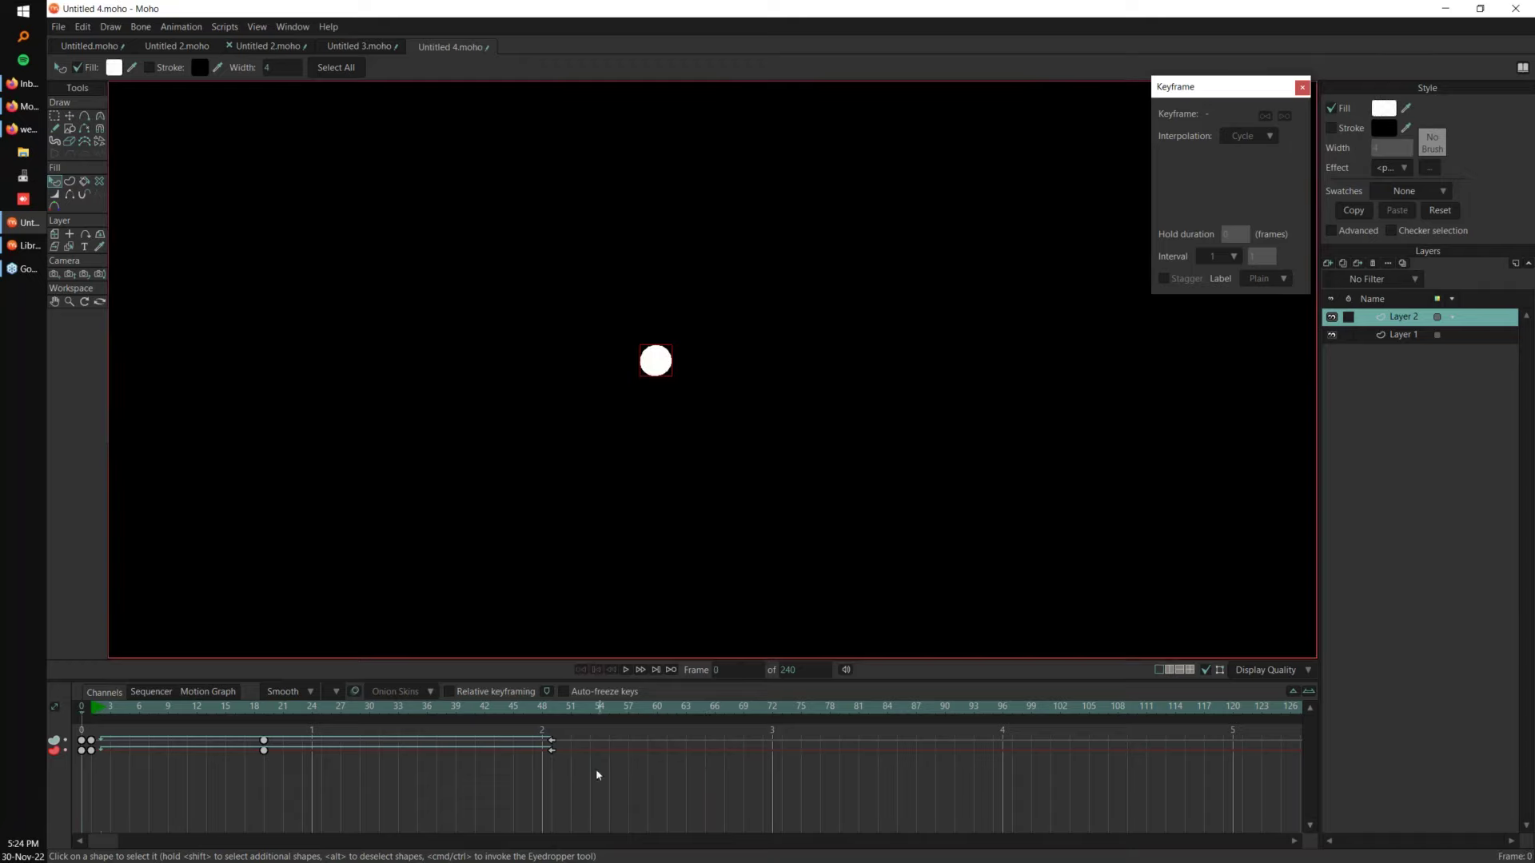
Step: Add a particle layer, nest the blinking circle's layer inside it, and play the default particle emission
left_click(1328, 264)
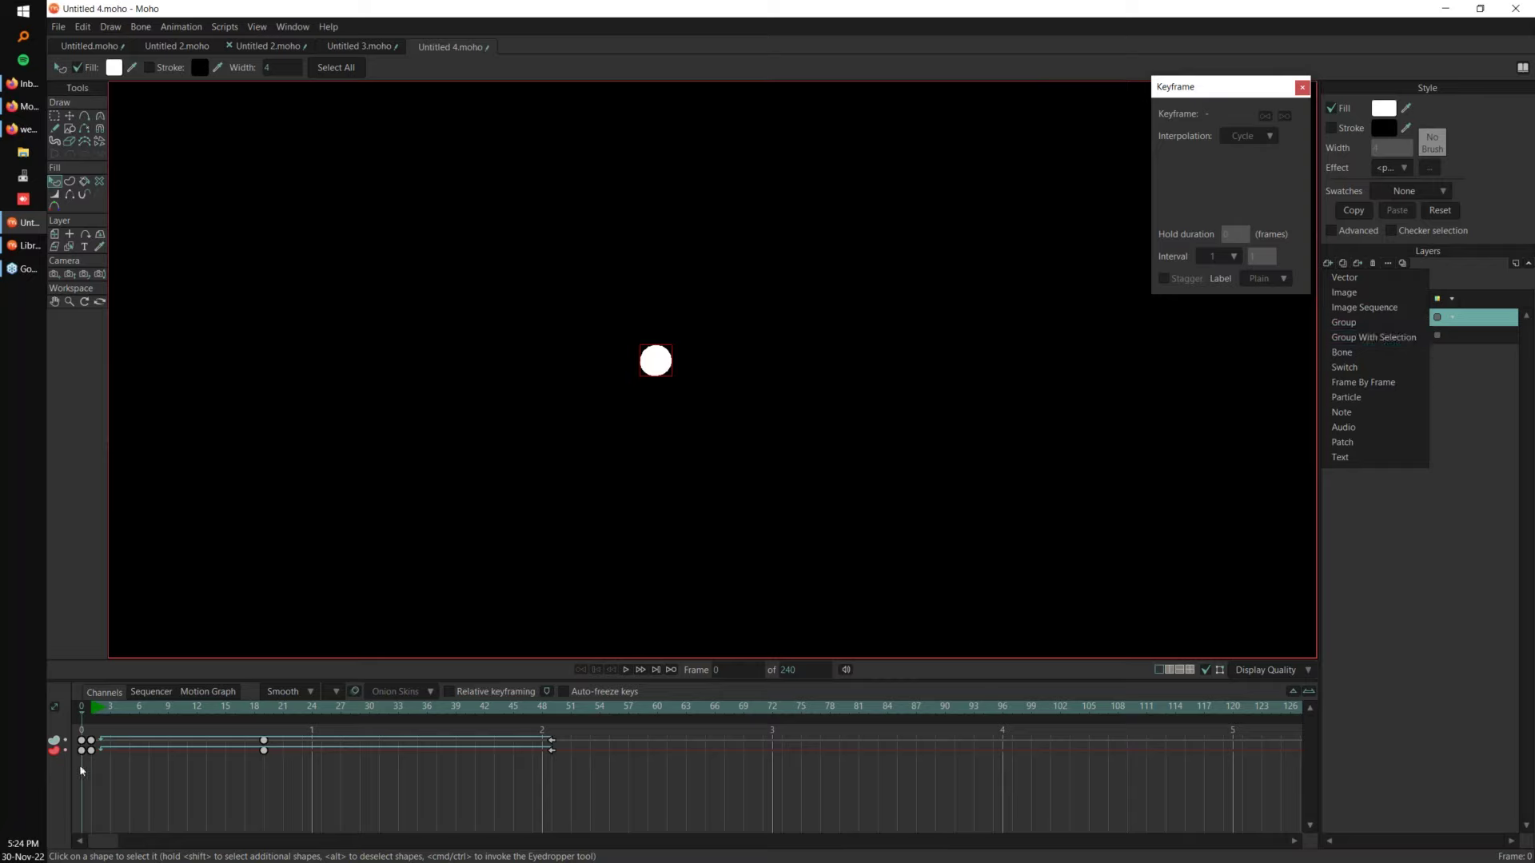
left_click(1391, 398)
left_click(1412, 334)
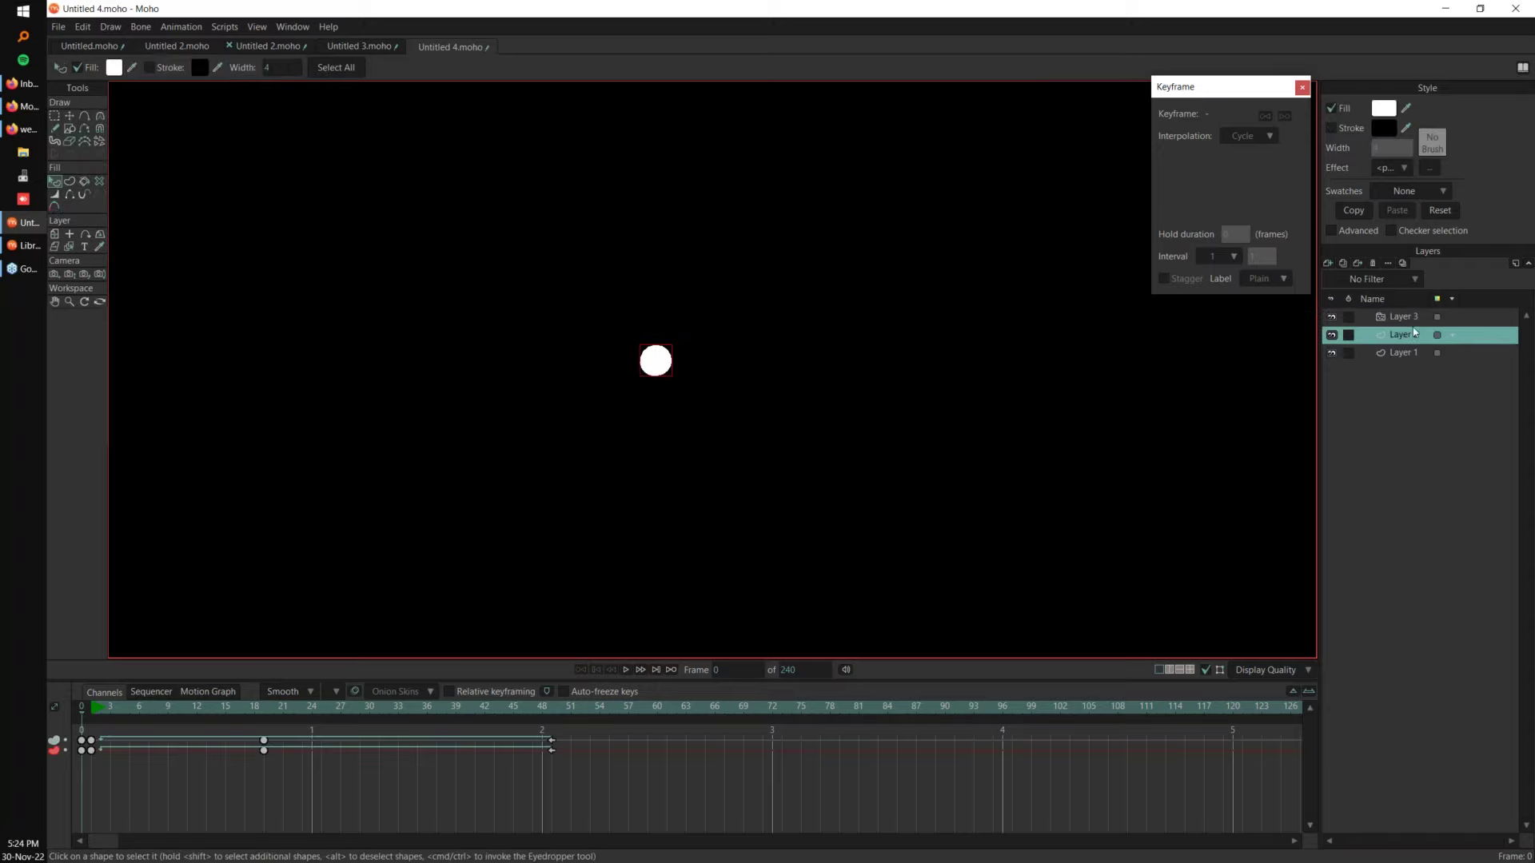
left_click_drag(1408, 322, 1411, 321)
left_click(1414, 318)
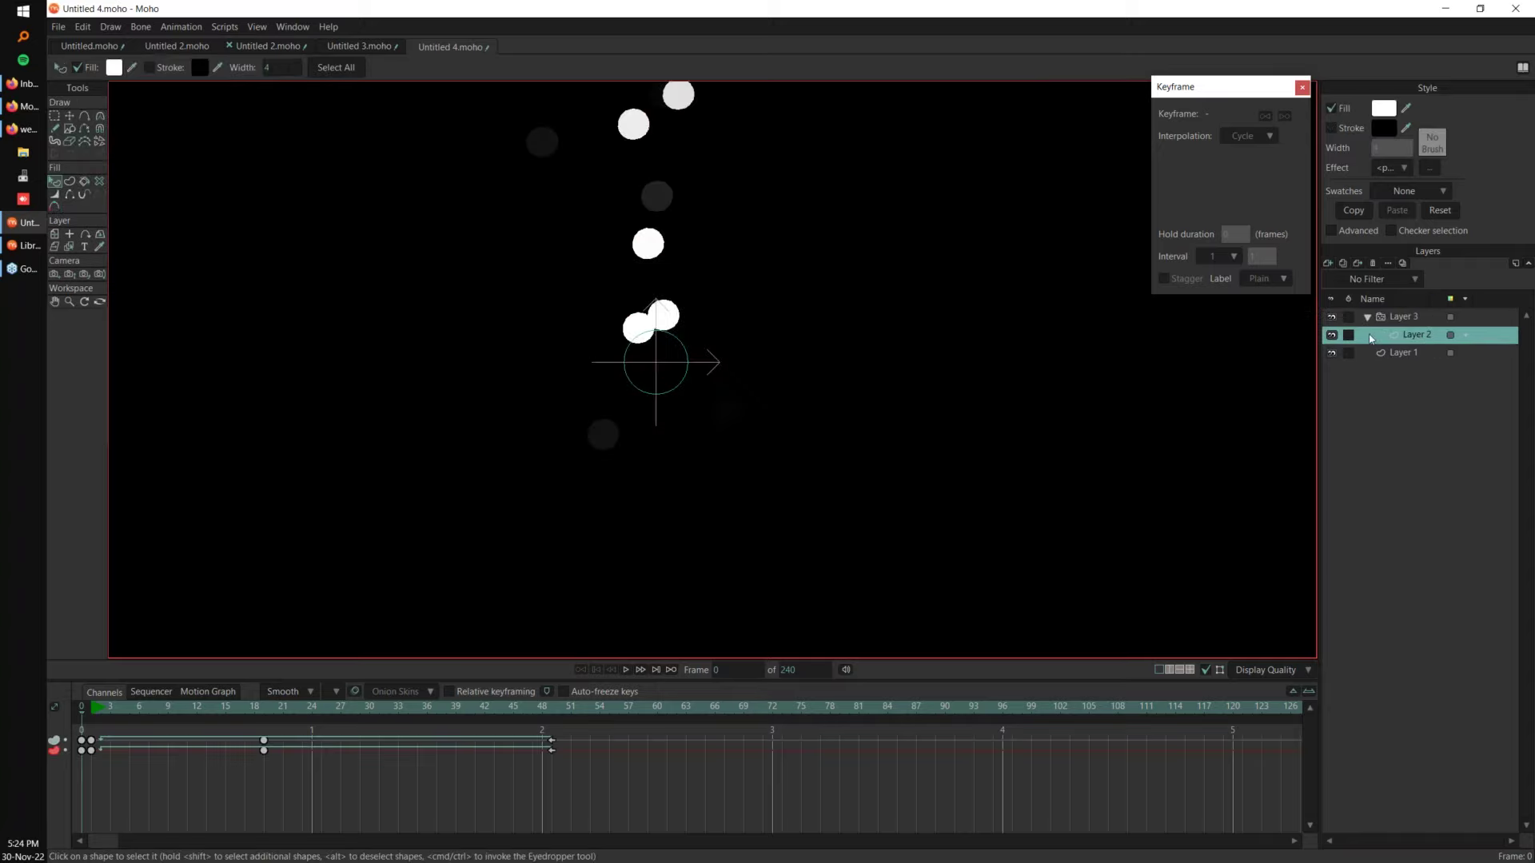
scroll(963, 398, "down", 3)
scroll(779, 424, "down", 3)
left_click_drag(779, 425, 719, 431)
scroll(719, 431, "down", 1)
key("space")
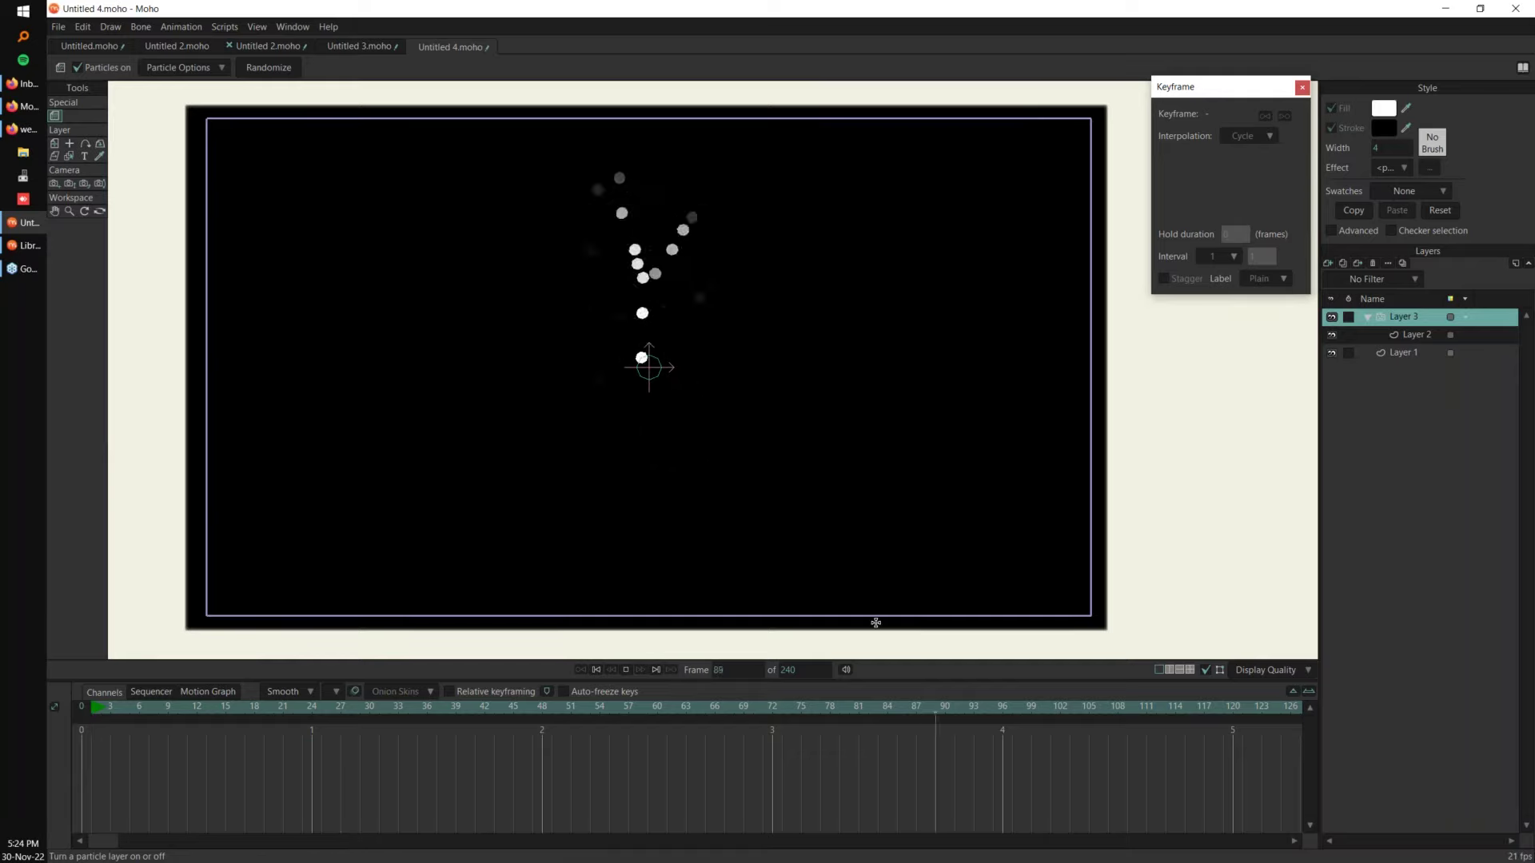
Step: Set the particle layer's lifetime, velocity, velocity spread, direction spread and acceleration rate all to 0
left_click(185, 68)
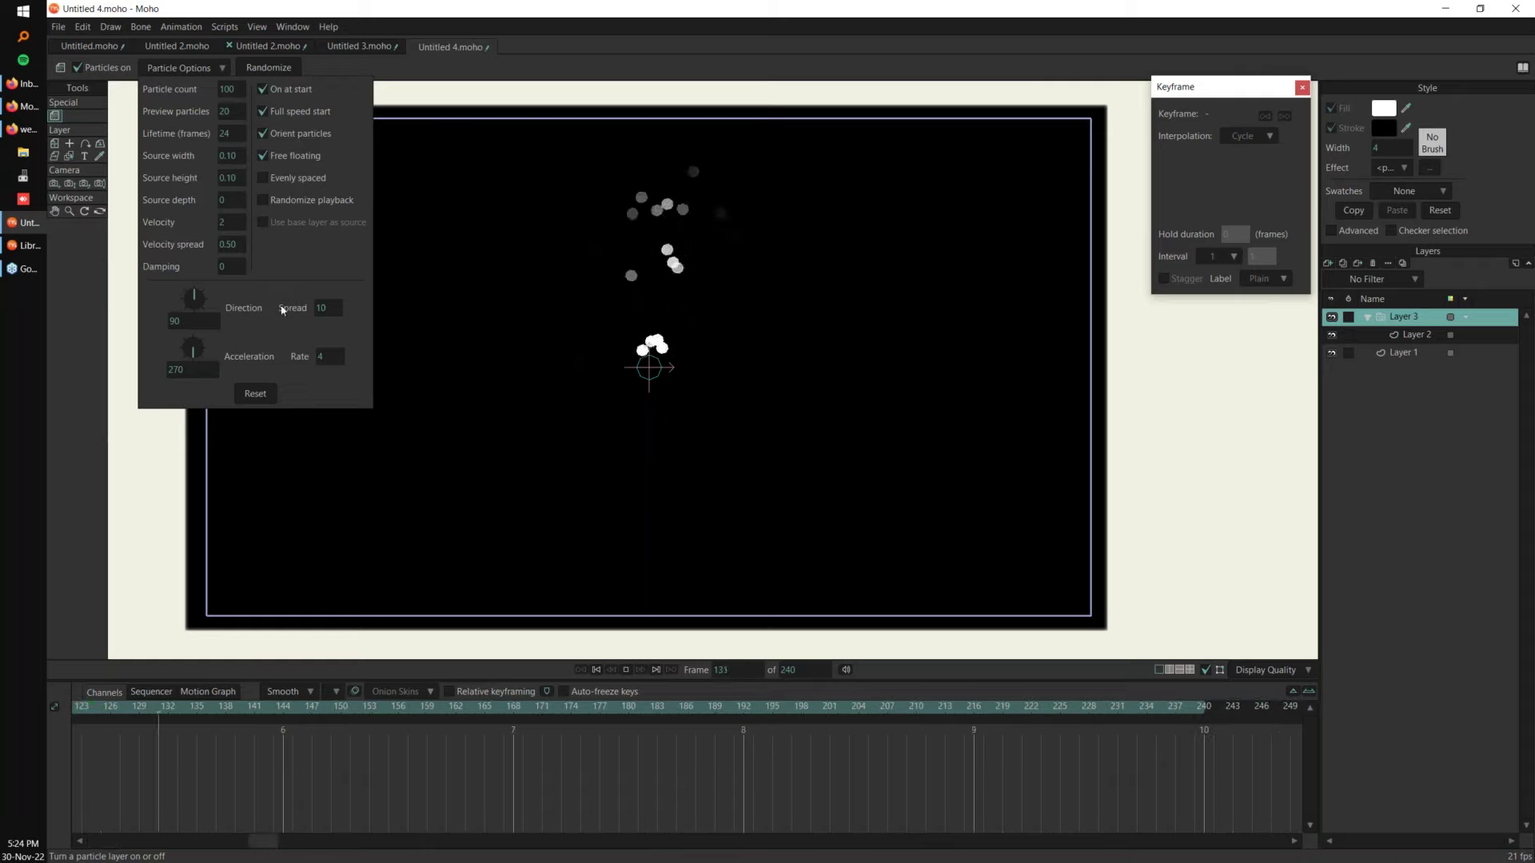
left_click_drag(244, 222, 232, 251)
left_click_drag(342, 309, 320, 356)
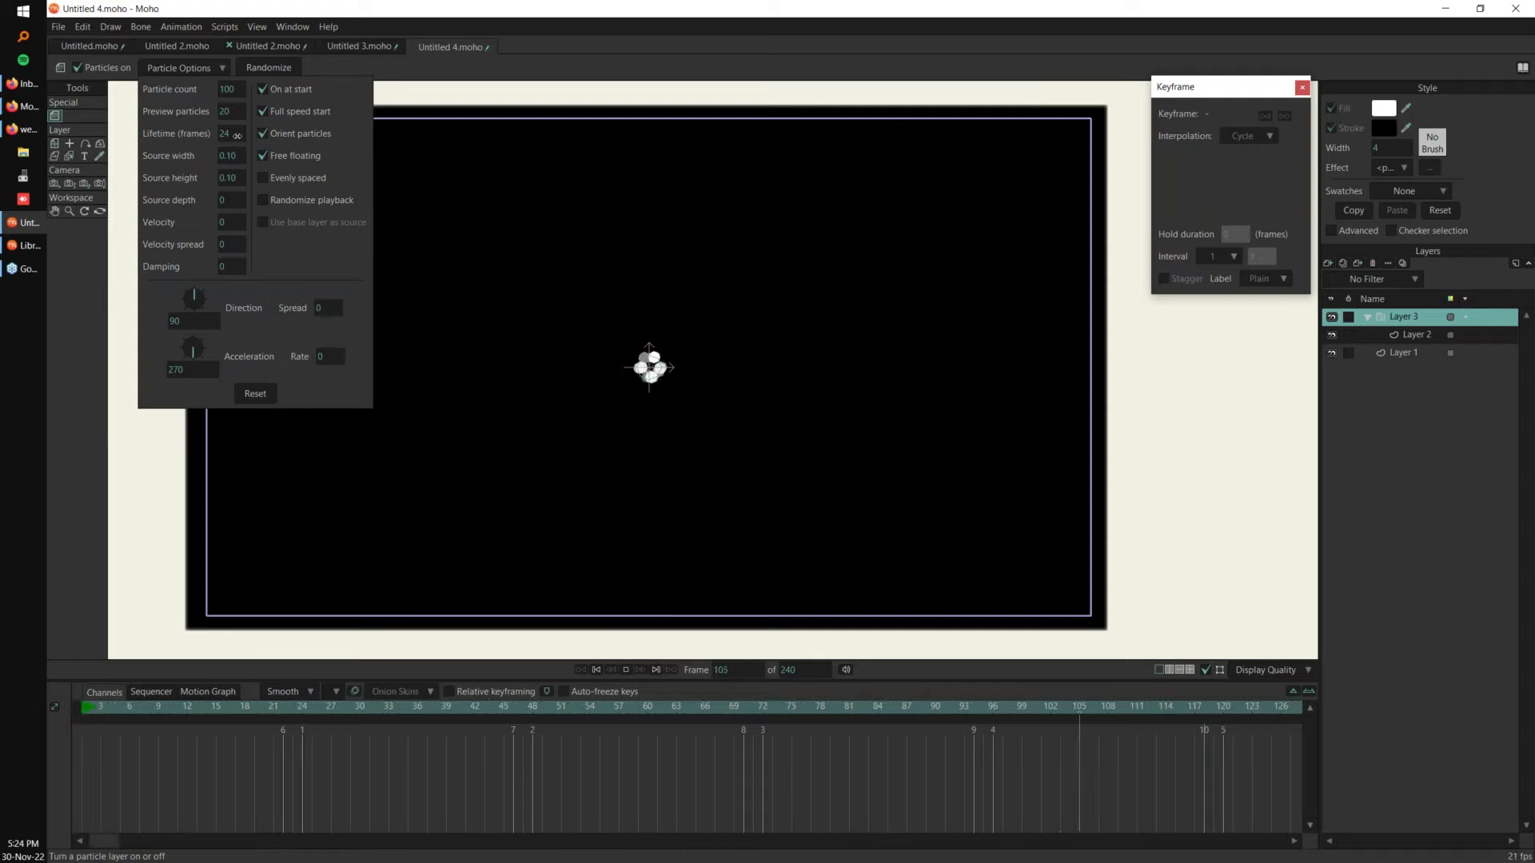
scroll(238, 136, "down", 12)
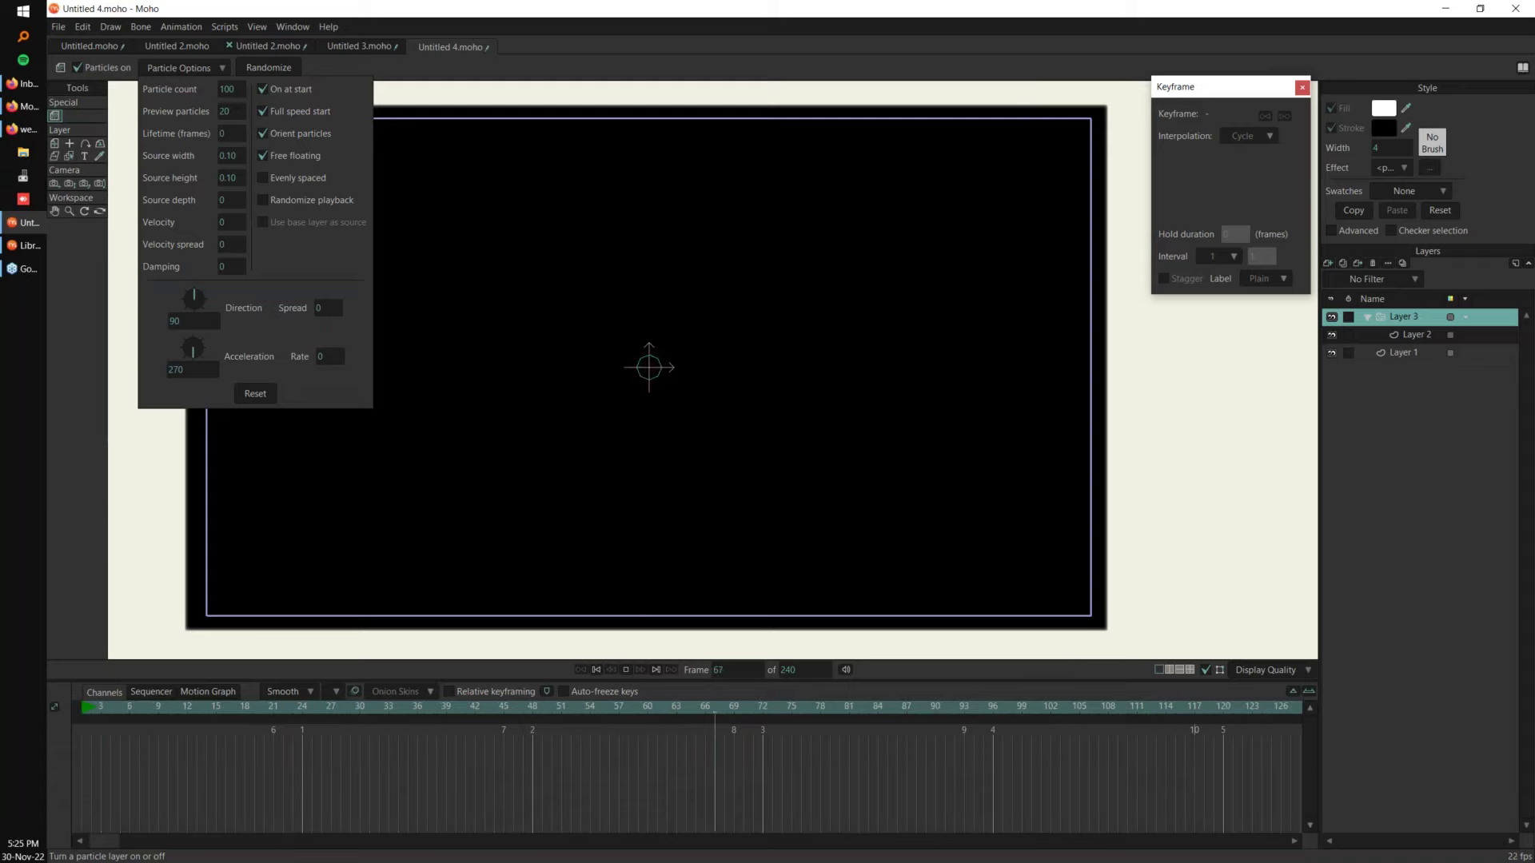
Step: Enlarge the particle source to width 2.85 and height 2.60, and enable Randomize playback
left_click_drag(239, 152, 320, 152)
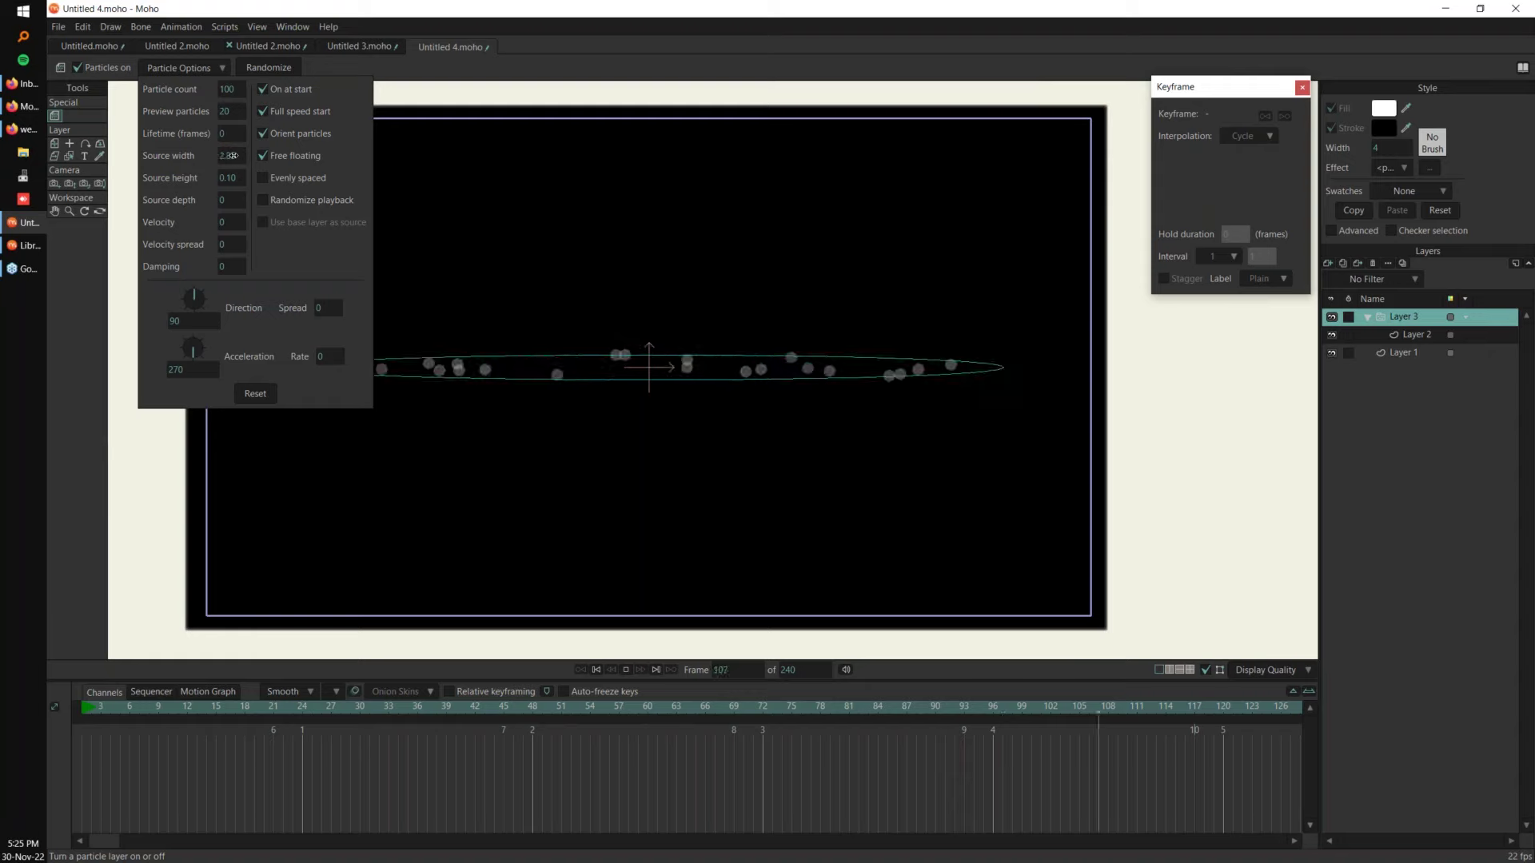
scroll(232, 179, "up", 20)
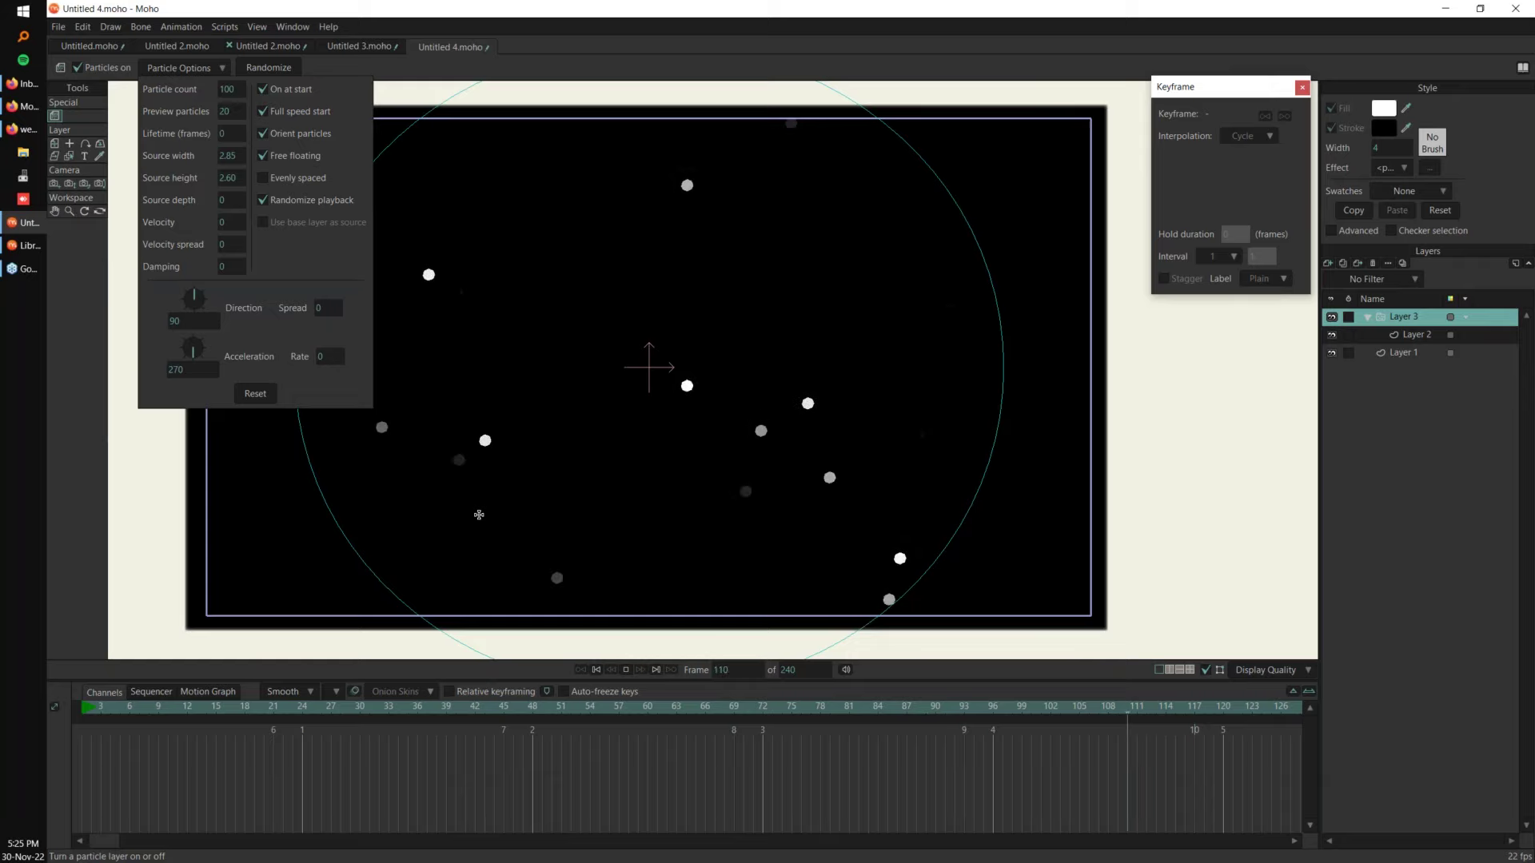
Step: Set the particle count and preview particles to 500, and enlarge the source to width 4.35 and height 3.60
left_click(230, 88)
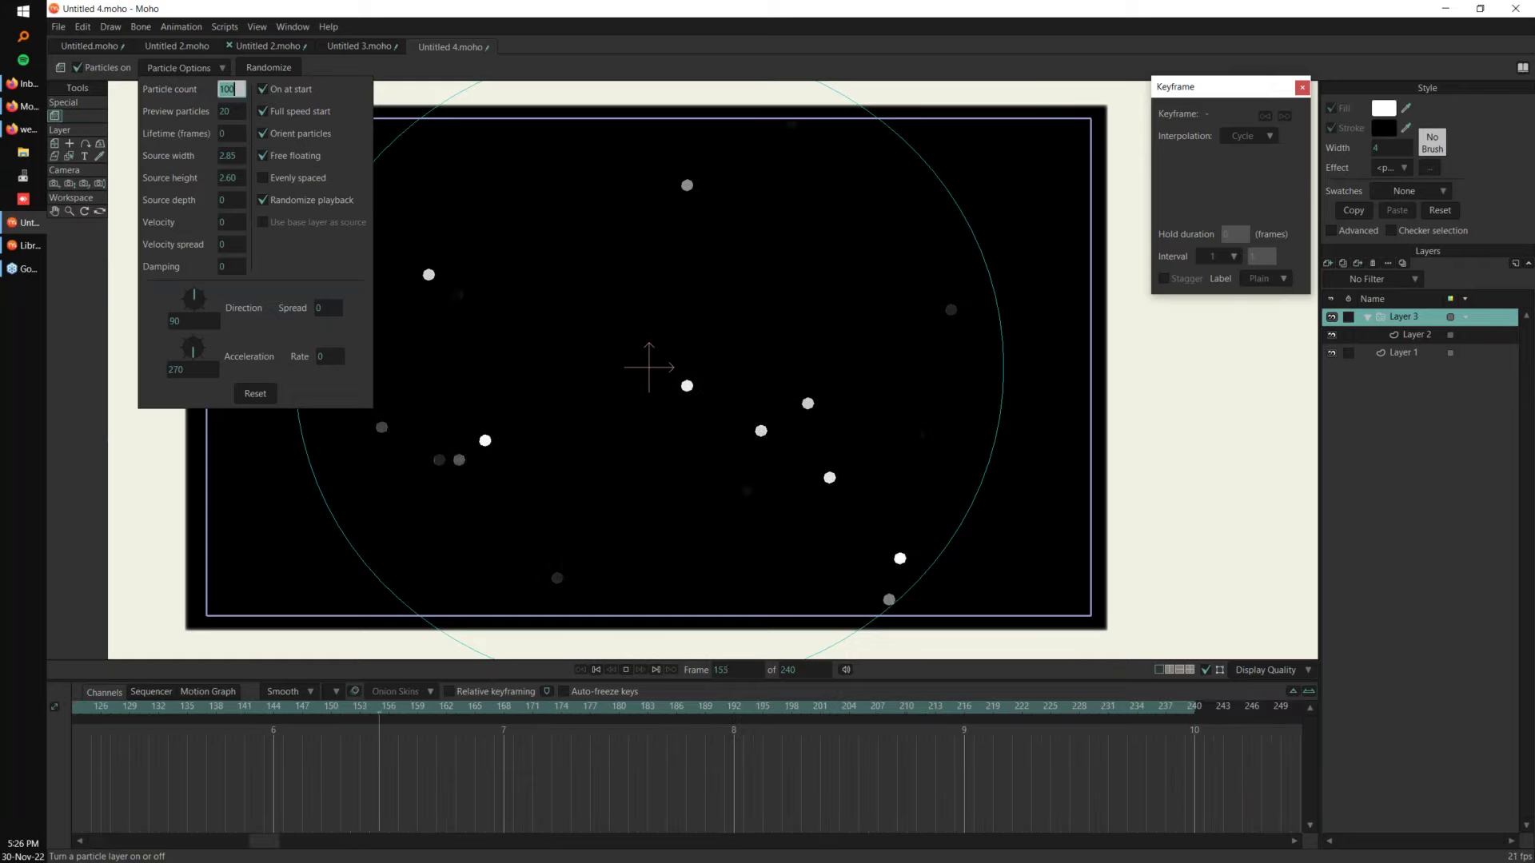
type("500")
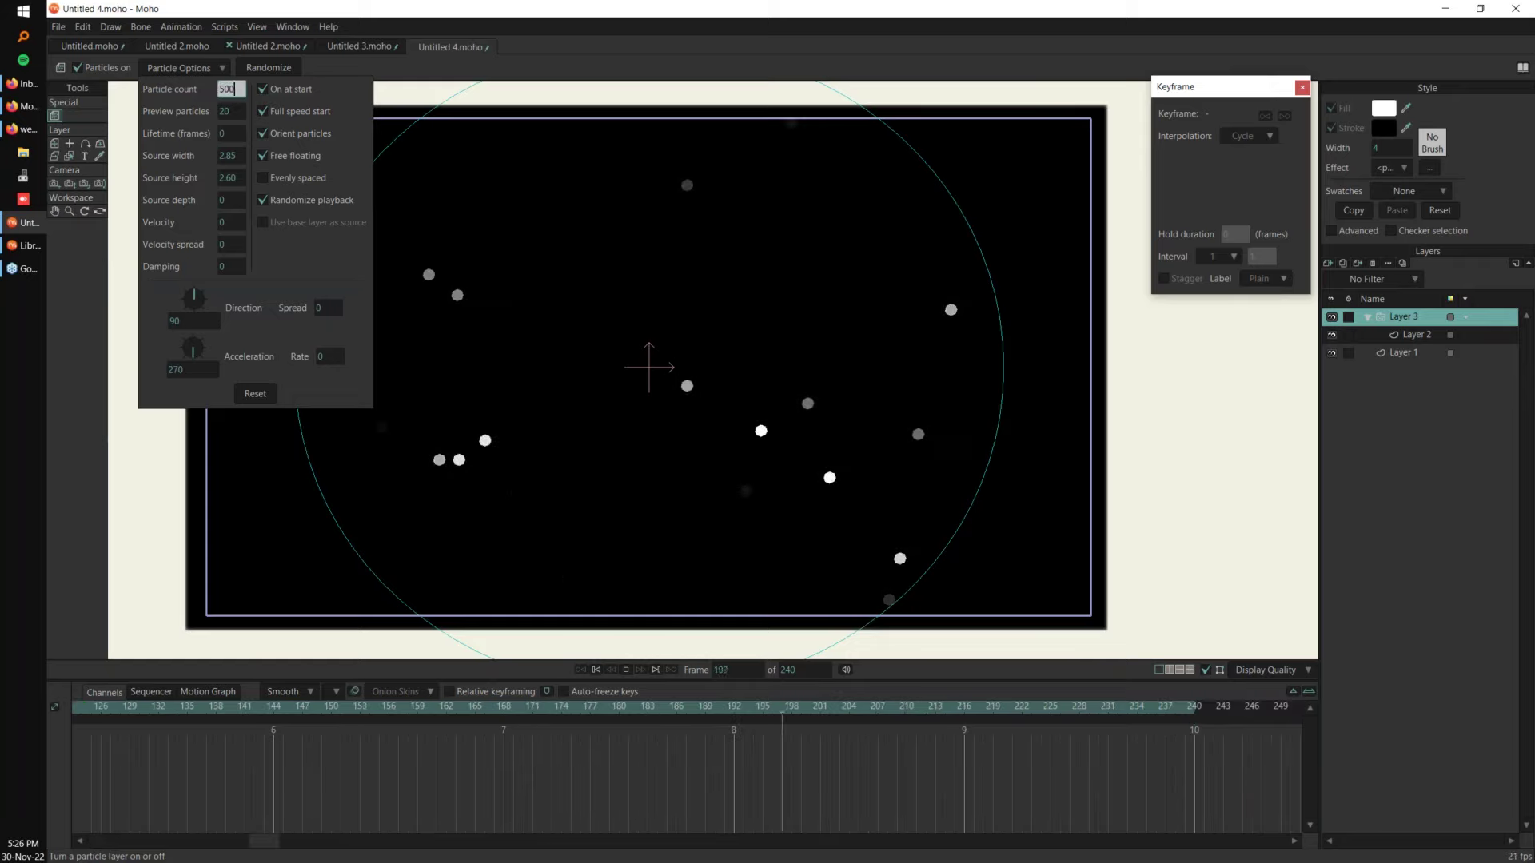
key("Tab")
type("500")
key("Tab")
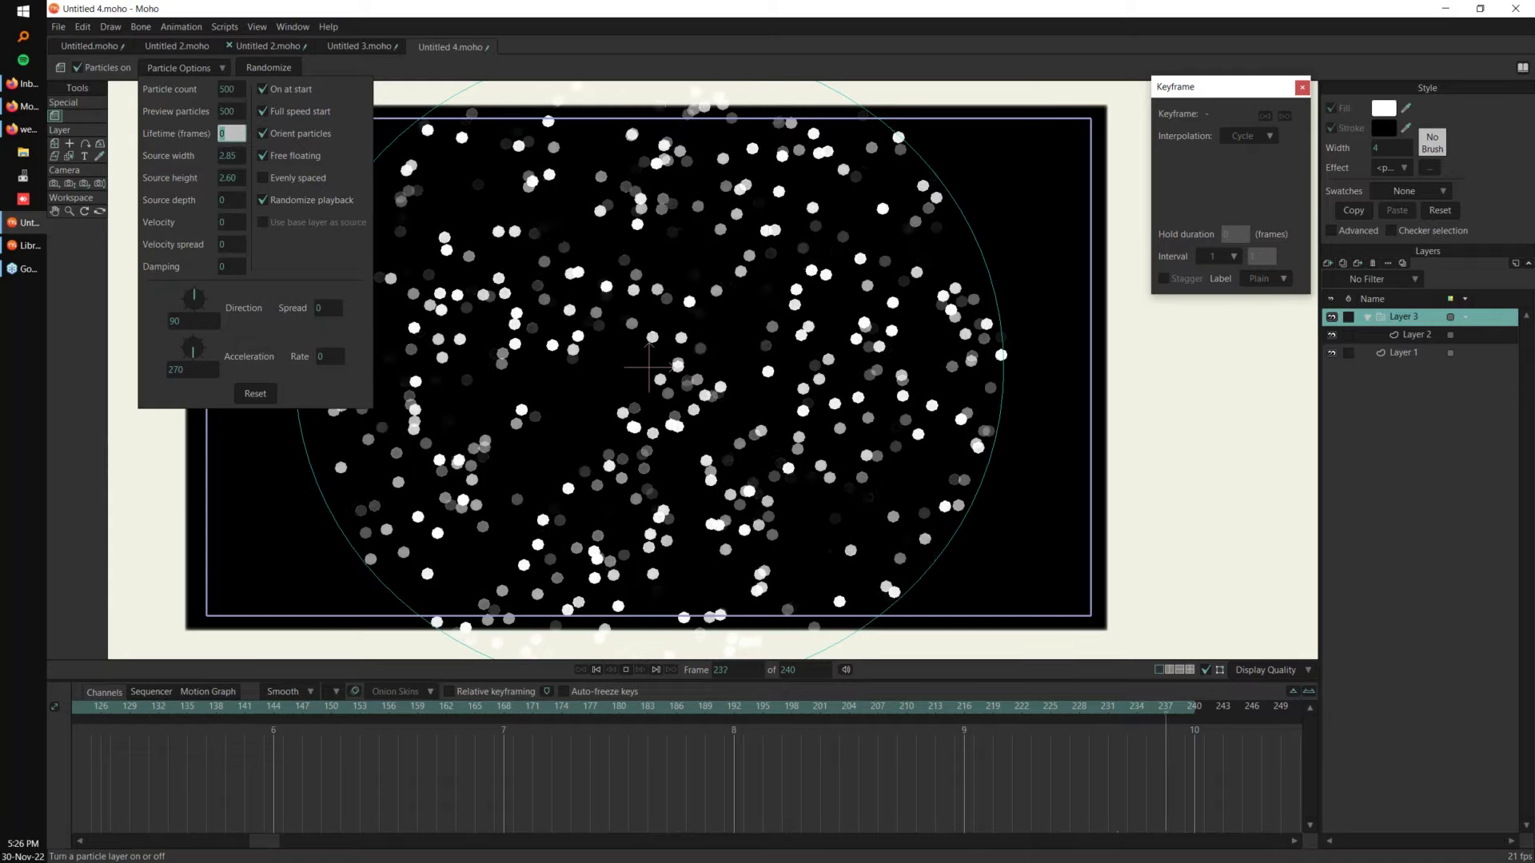
mouse_move(229, 156)
left_mouse_down()
mouse_move(248, 156)
mouse_move(250, 178)
left_mouse_up()
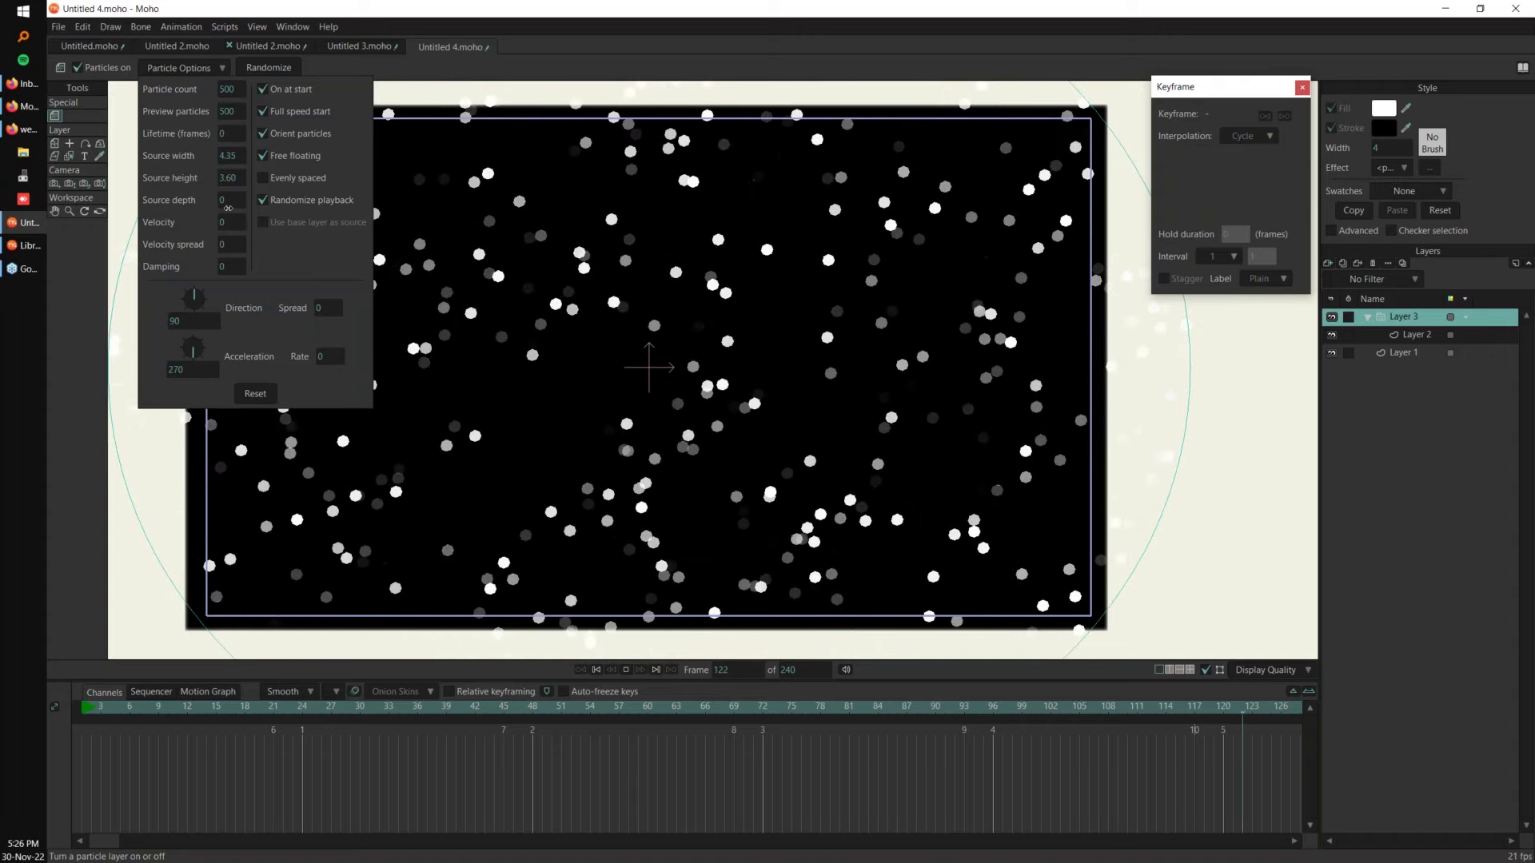
Step: Set the particle source depth to 4.50, and scale down the circle on Layer 2 at frame 0
left_click_drag(219, 200, 275, 200)
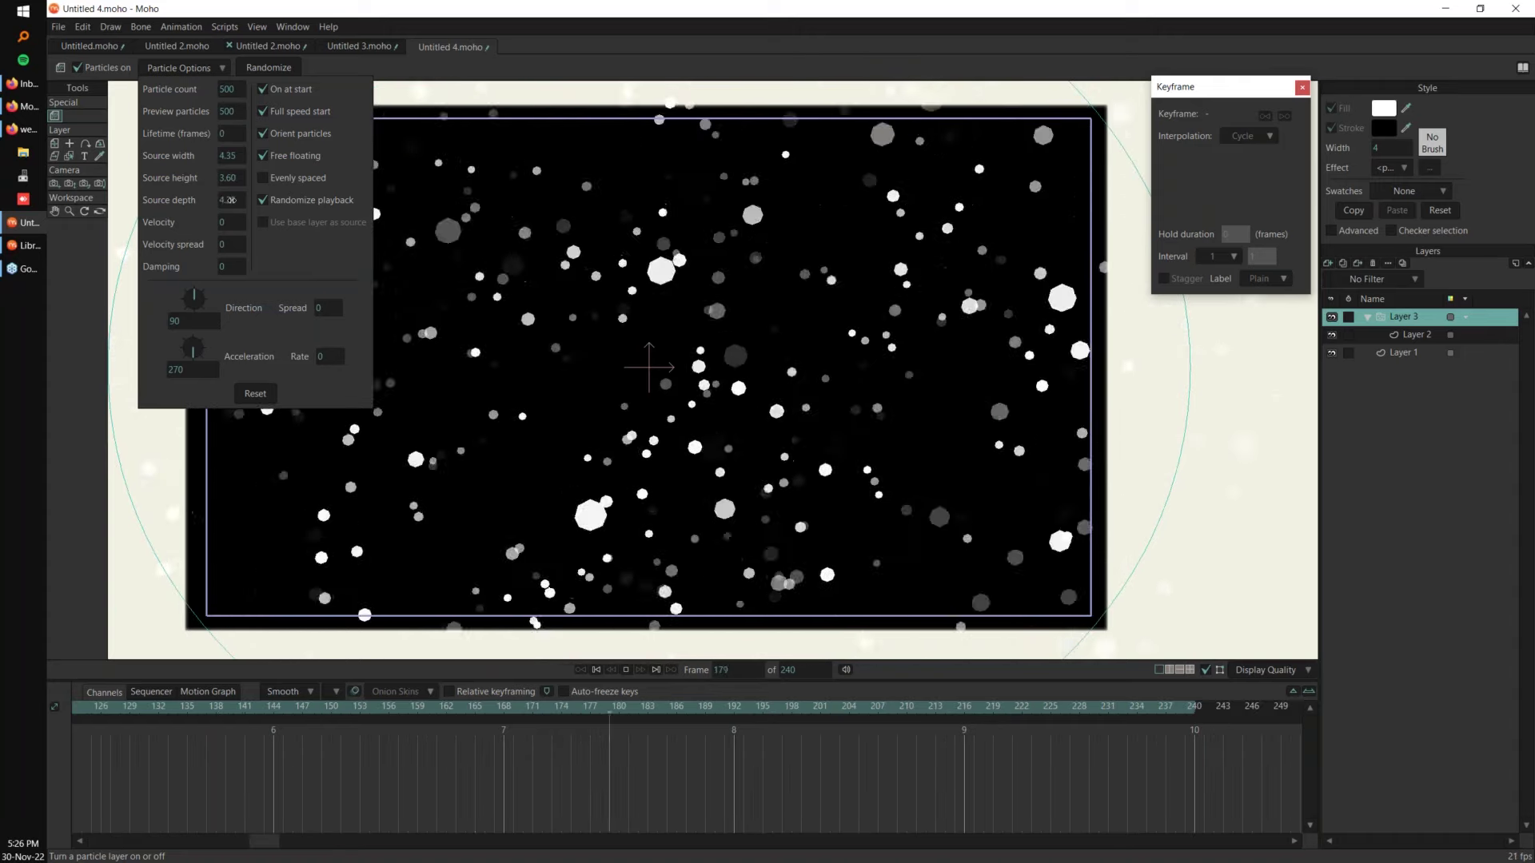
left_click(1409, 336)
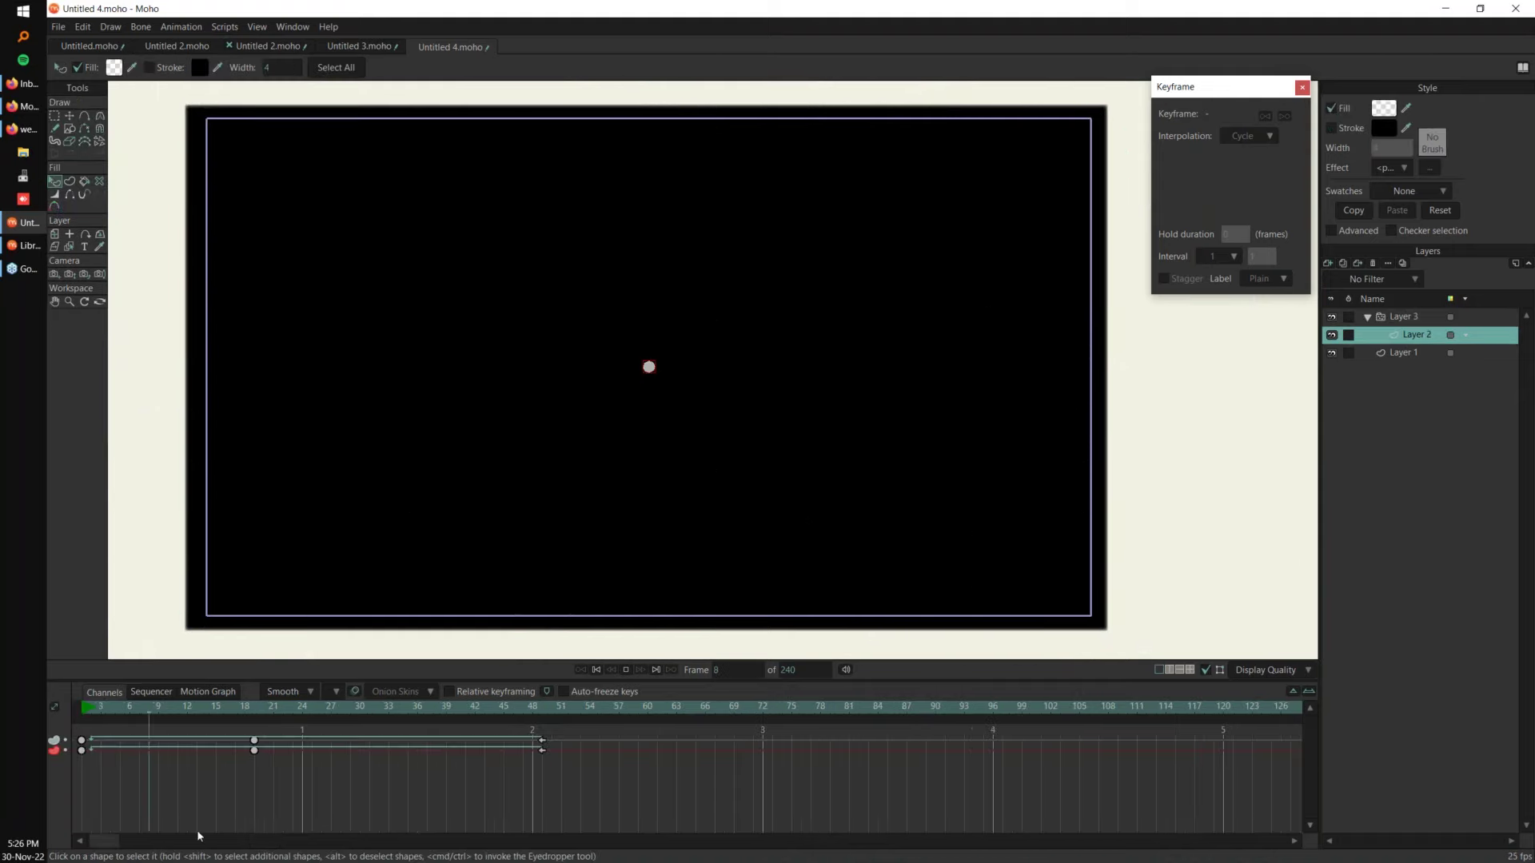
left_click(83, 707)
left_click_drag(622, 410, 714, 346)
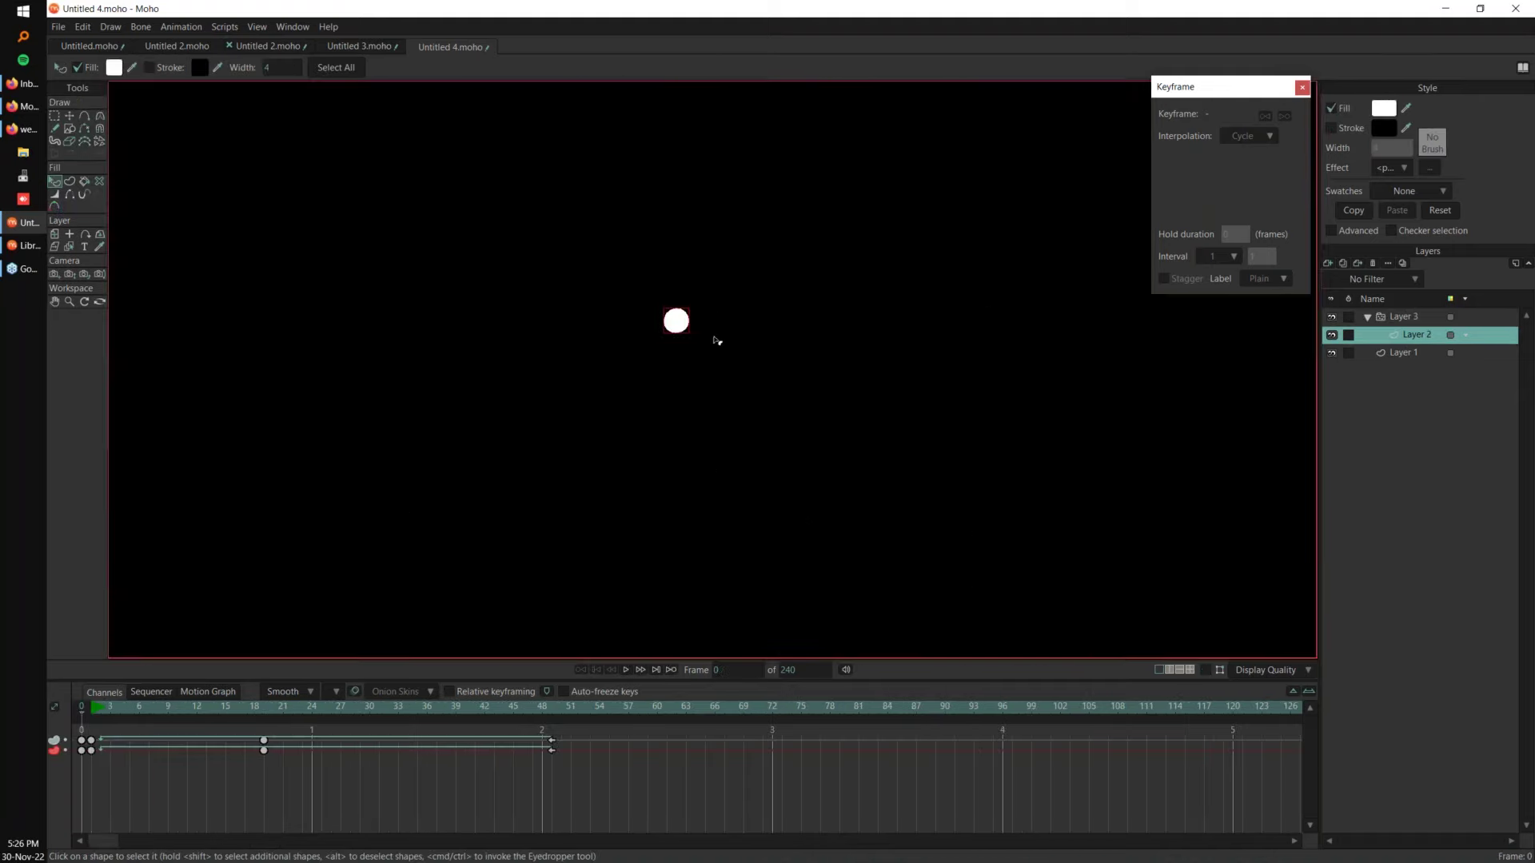
key("g")
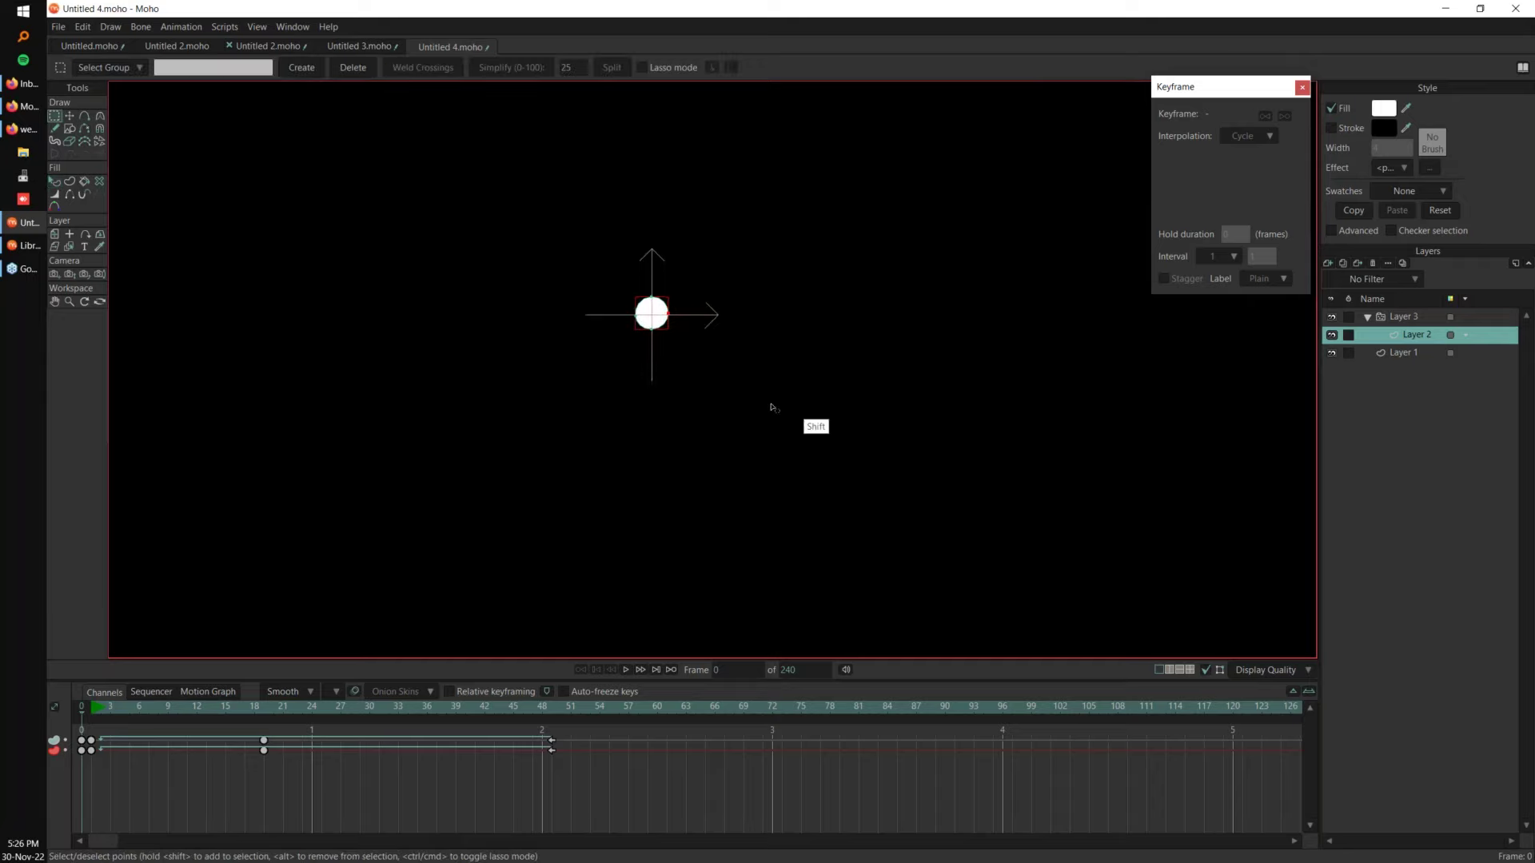
key("ctrl+a")
key("t")
left_click_drag(616, 257, 634, 300)
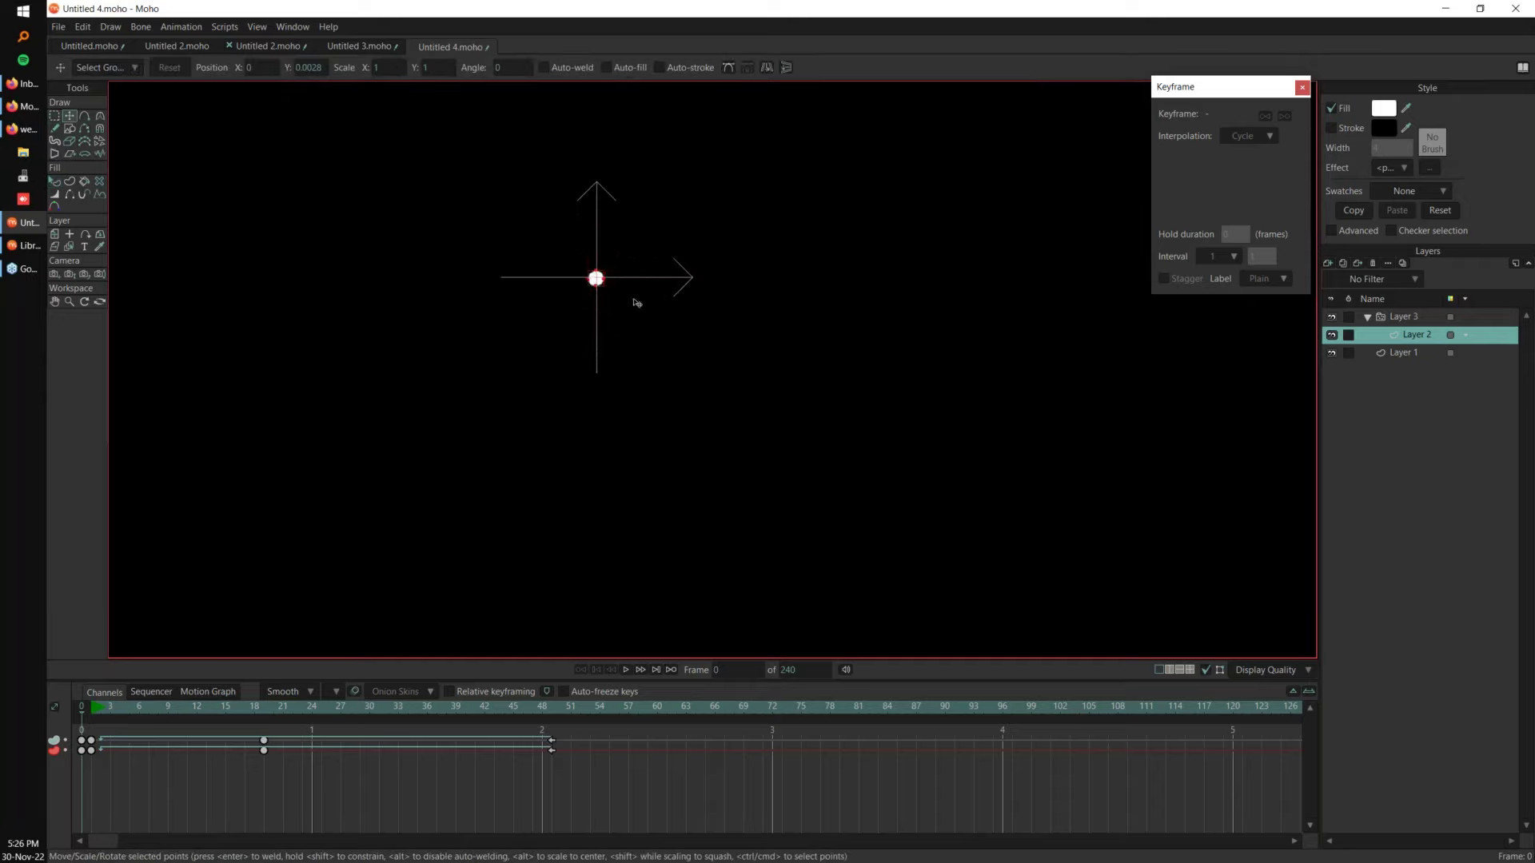
Step: Play back particle Layer 3 from frame 0 to examine the smaller particles at varying depths across the whole frame
left_click(1419, 317)
scroll(839, 385, "down", 8)
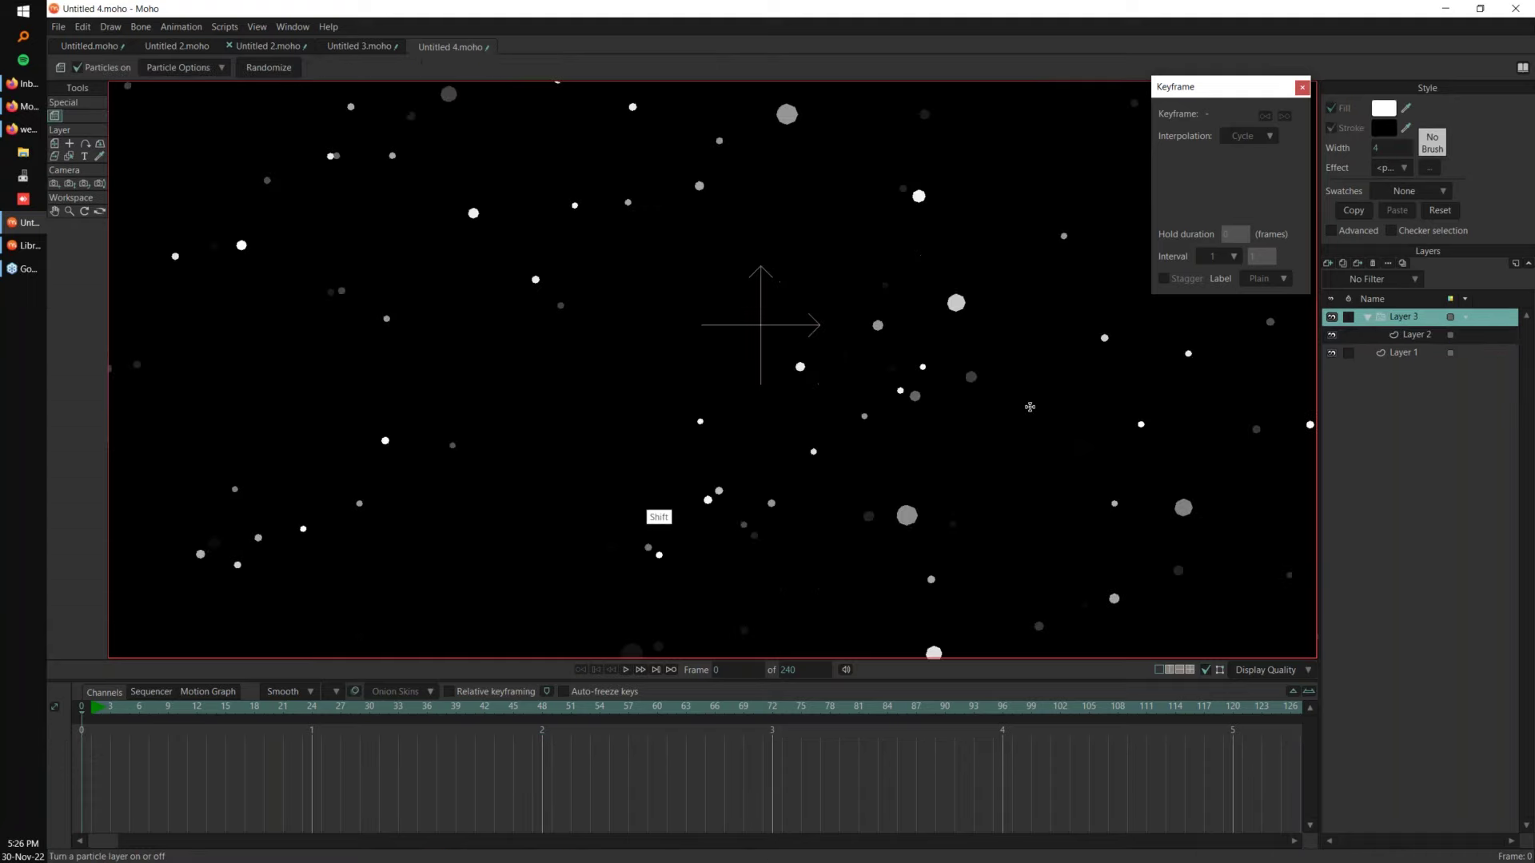
key("space")
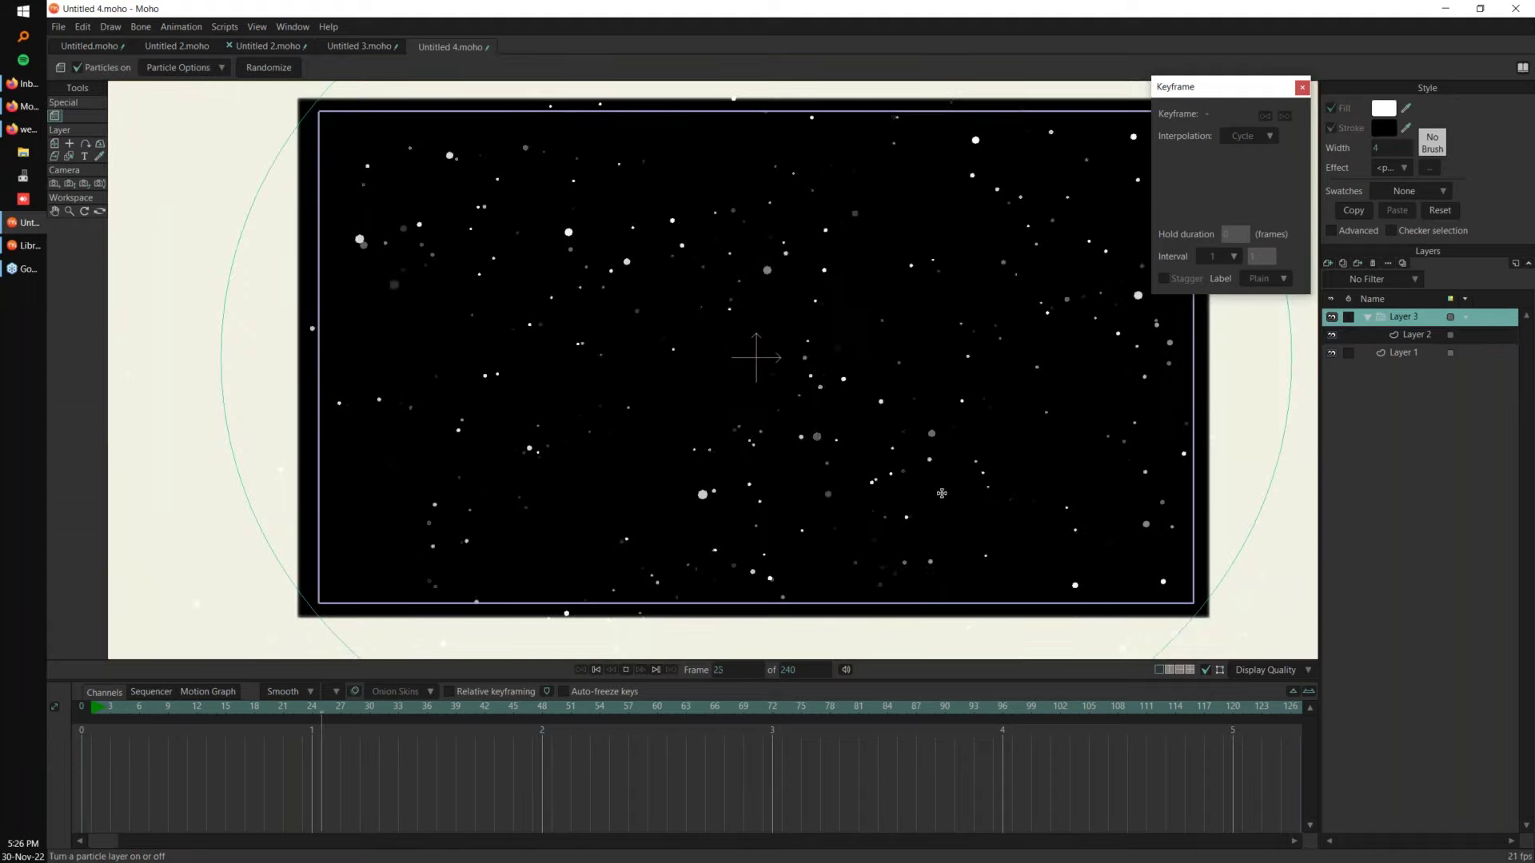
left_click_drag(938, 494, 798, 519)
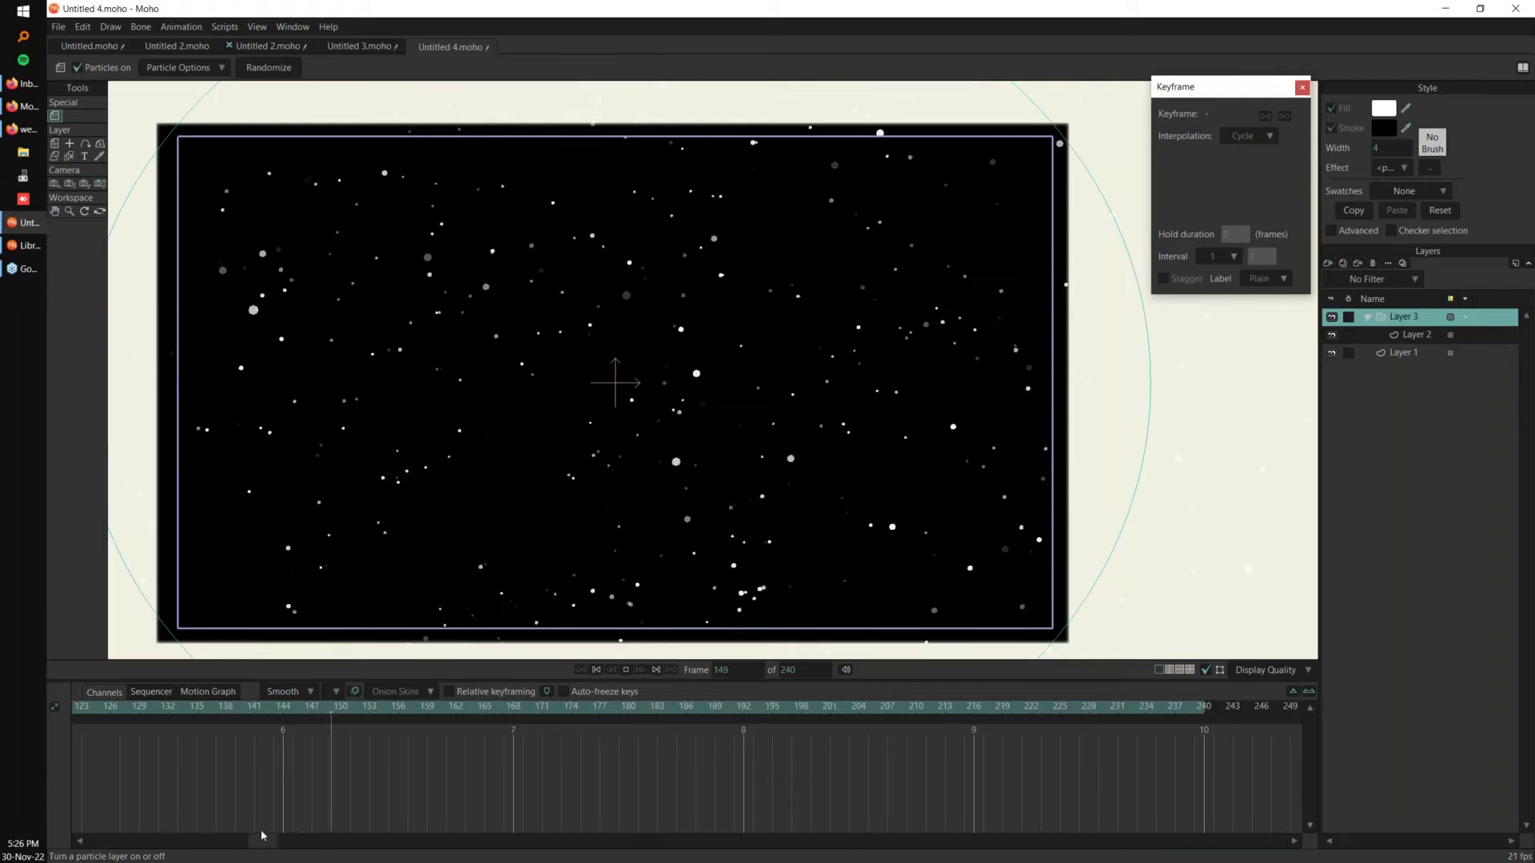
left_click_drag(252, 839, 90, 831)
left_click(77, 709)
left_click_drag(595, 432, 620, 422)
left_click_drag(1122, 444, 1111, 425)
key("space")
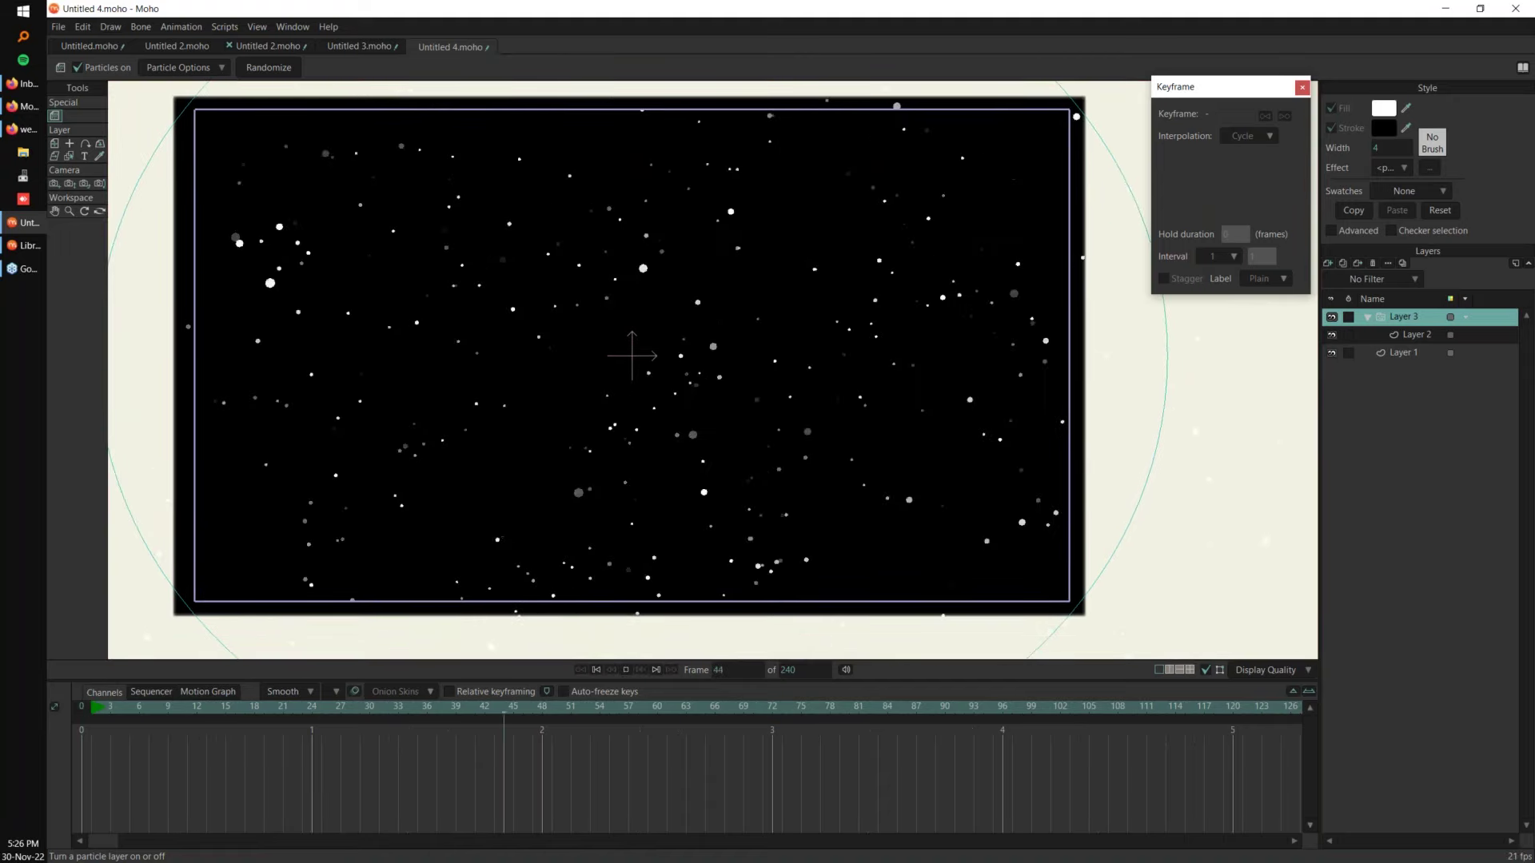
Step: Set the particle lifetime to 21 frames, velocity to 2 and direction to 181.97, and play back the drifting particles
left_click(184, 67)
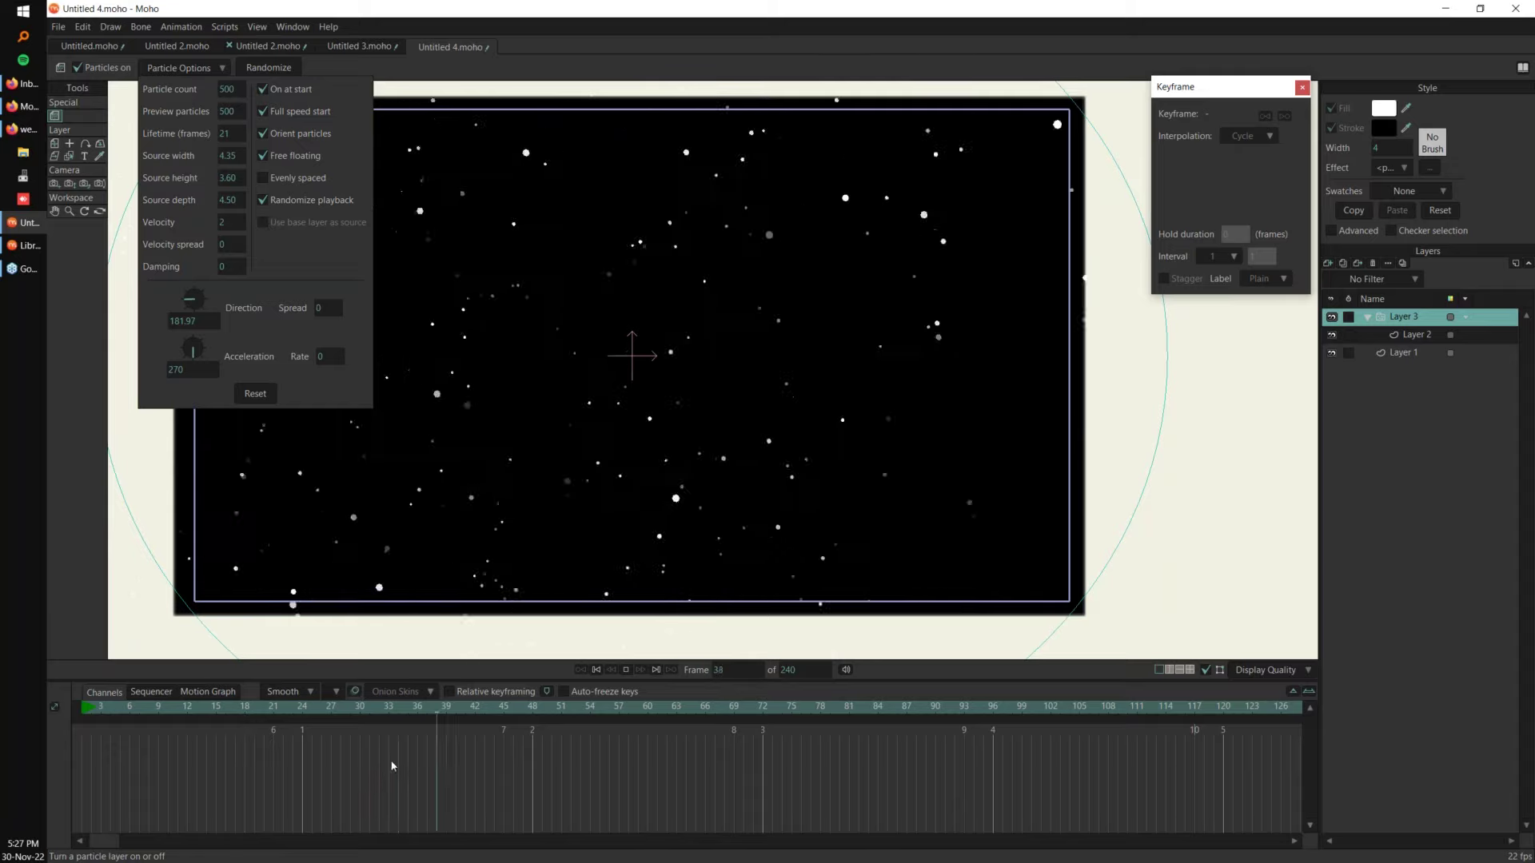
left_click(367, 767)
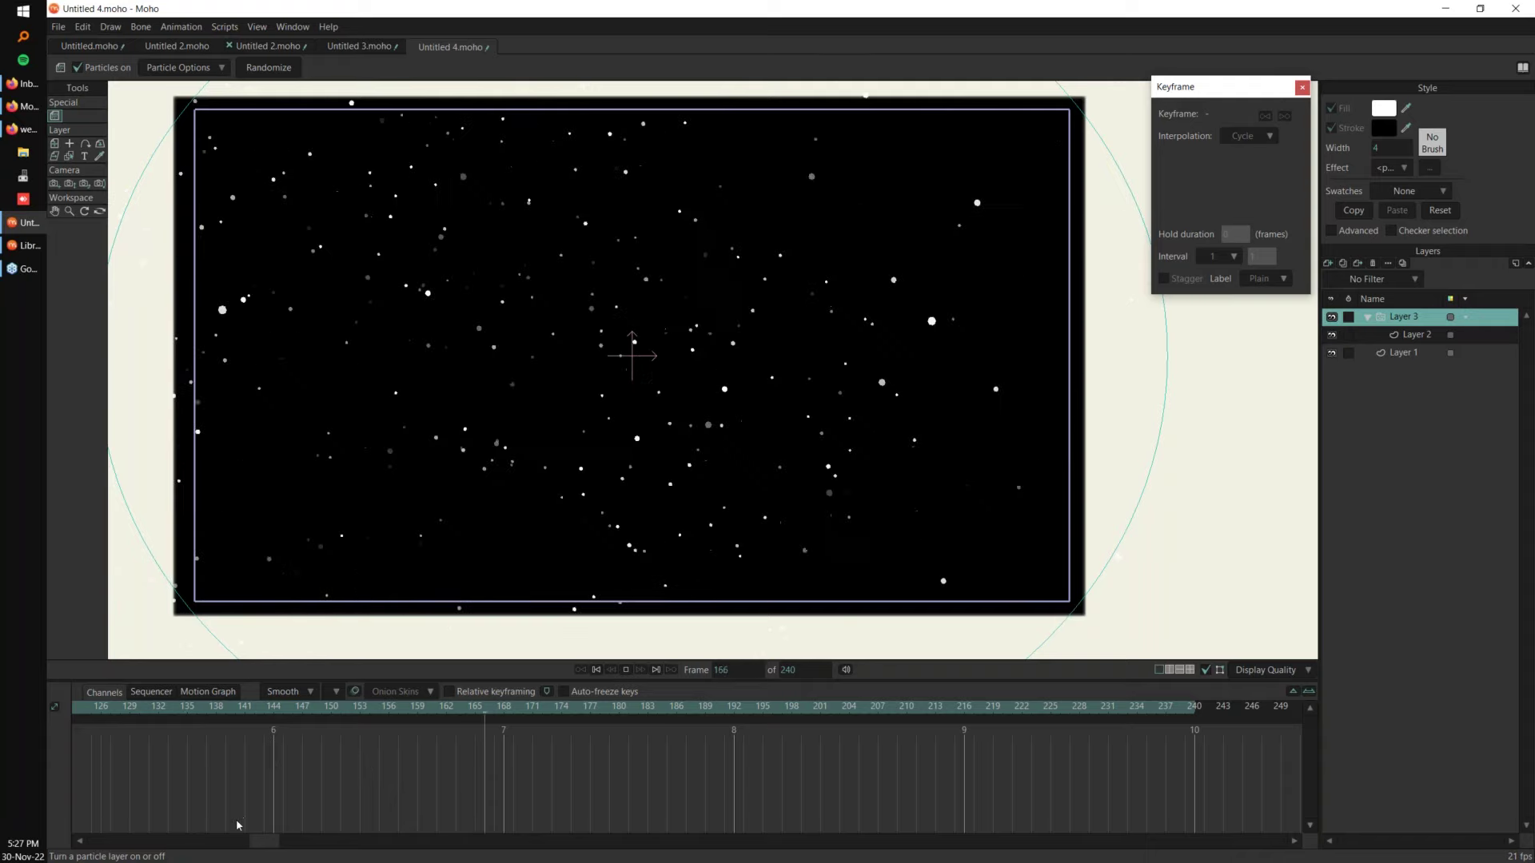
left_click_drag(266, 844, 92, 843)
left_click_drag(90, 710, 152, 714)
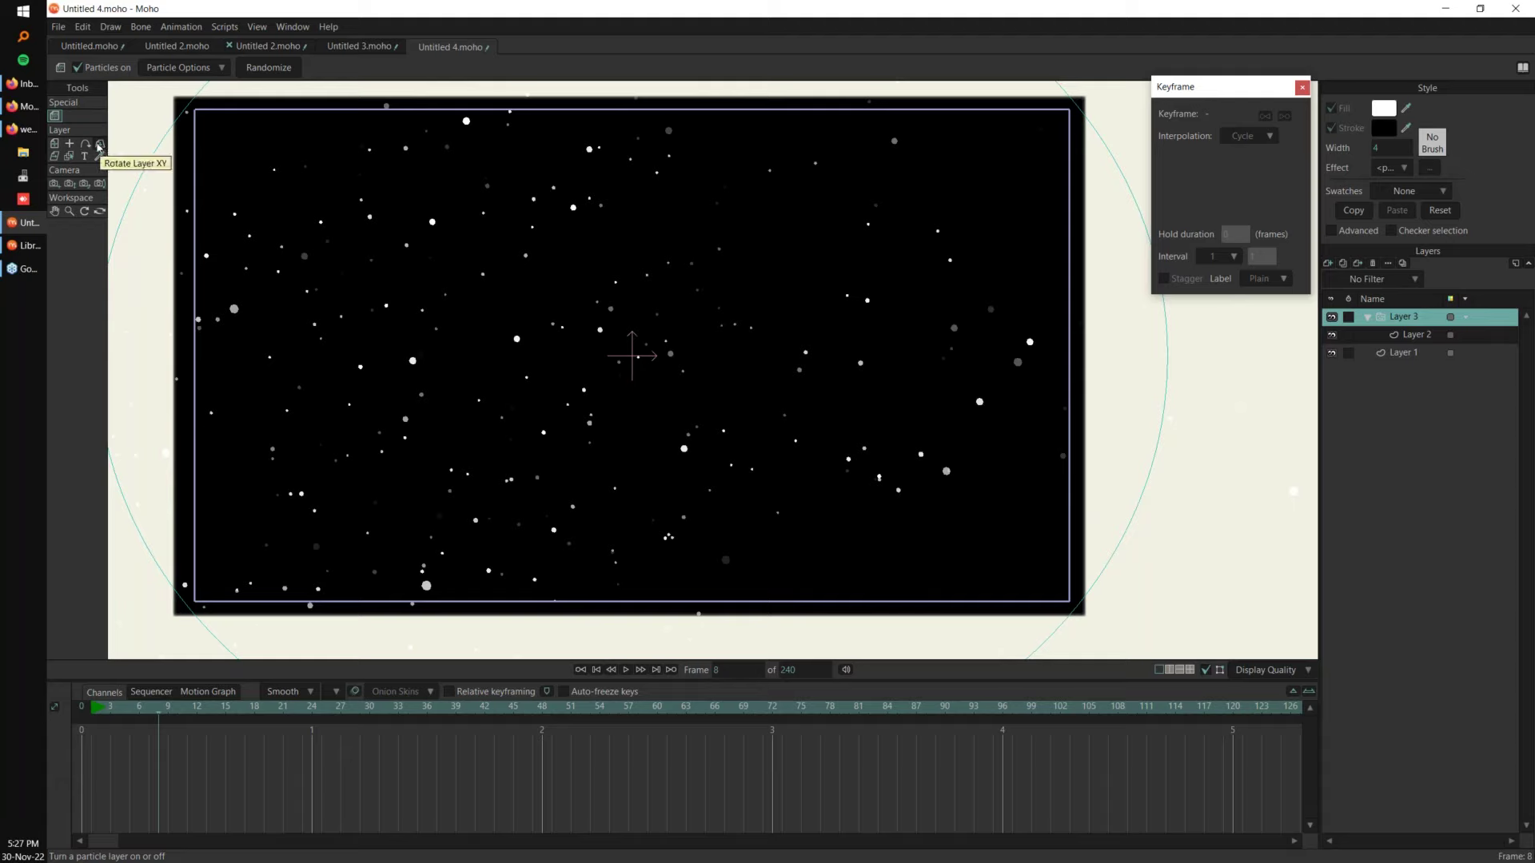
Step: Keyframe a 3D rotation of Layer 3 at frame 18 with Rotate Layer XY, about -17.72 in X and 80.99 in Y, and play it
left_click(101, 145)
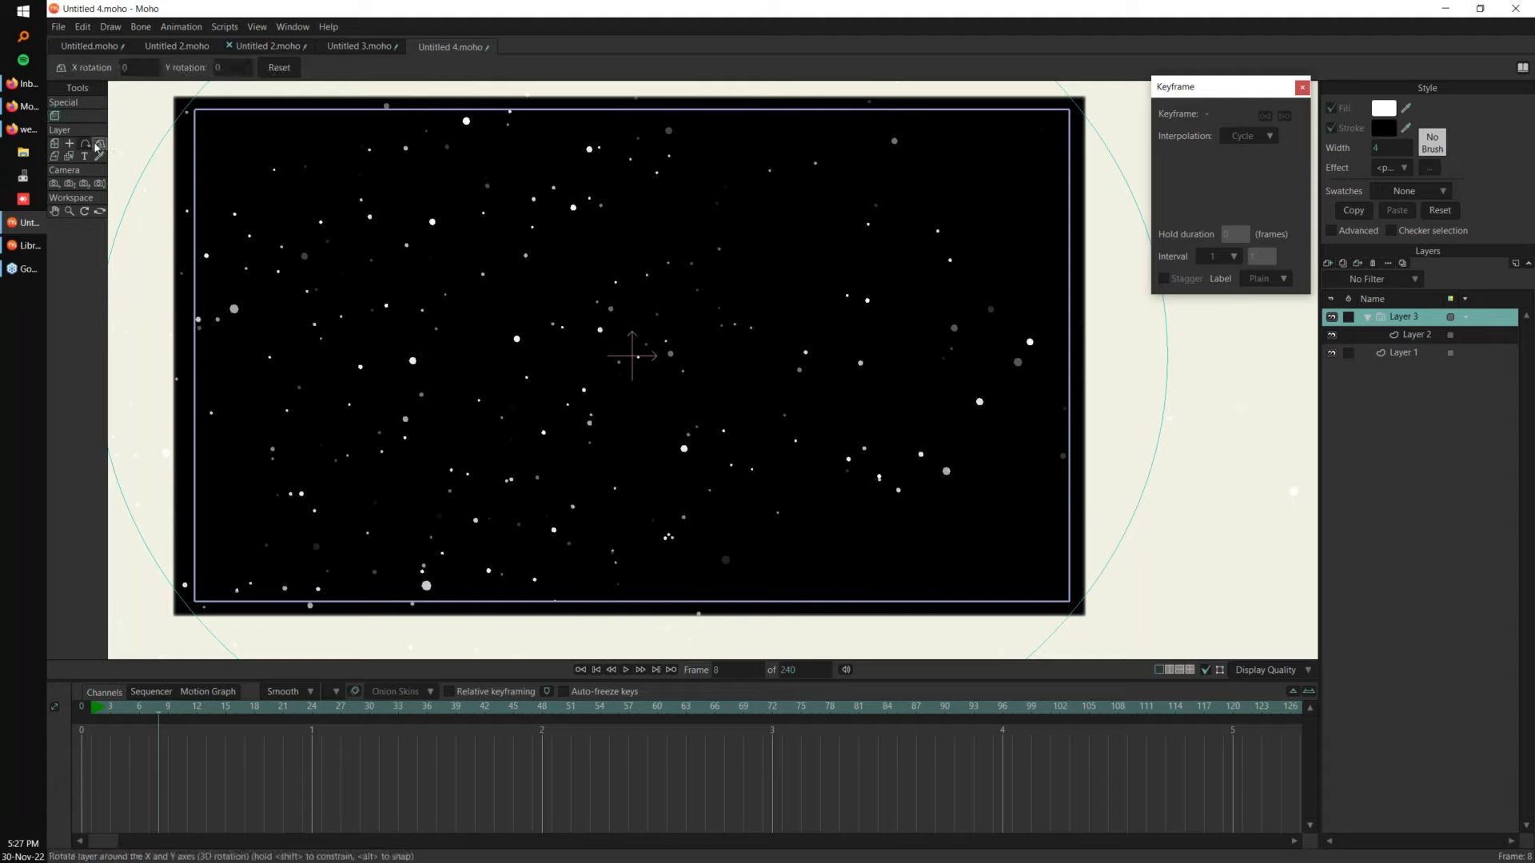
left_click_drag(224, 708, 255, 707)
left_click_drag(369, 491, 718, 464)
left_click(78, 708)
key("space")
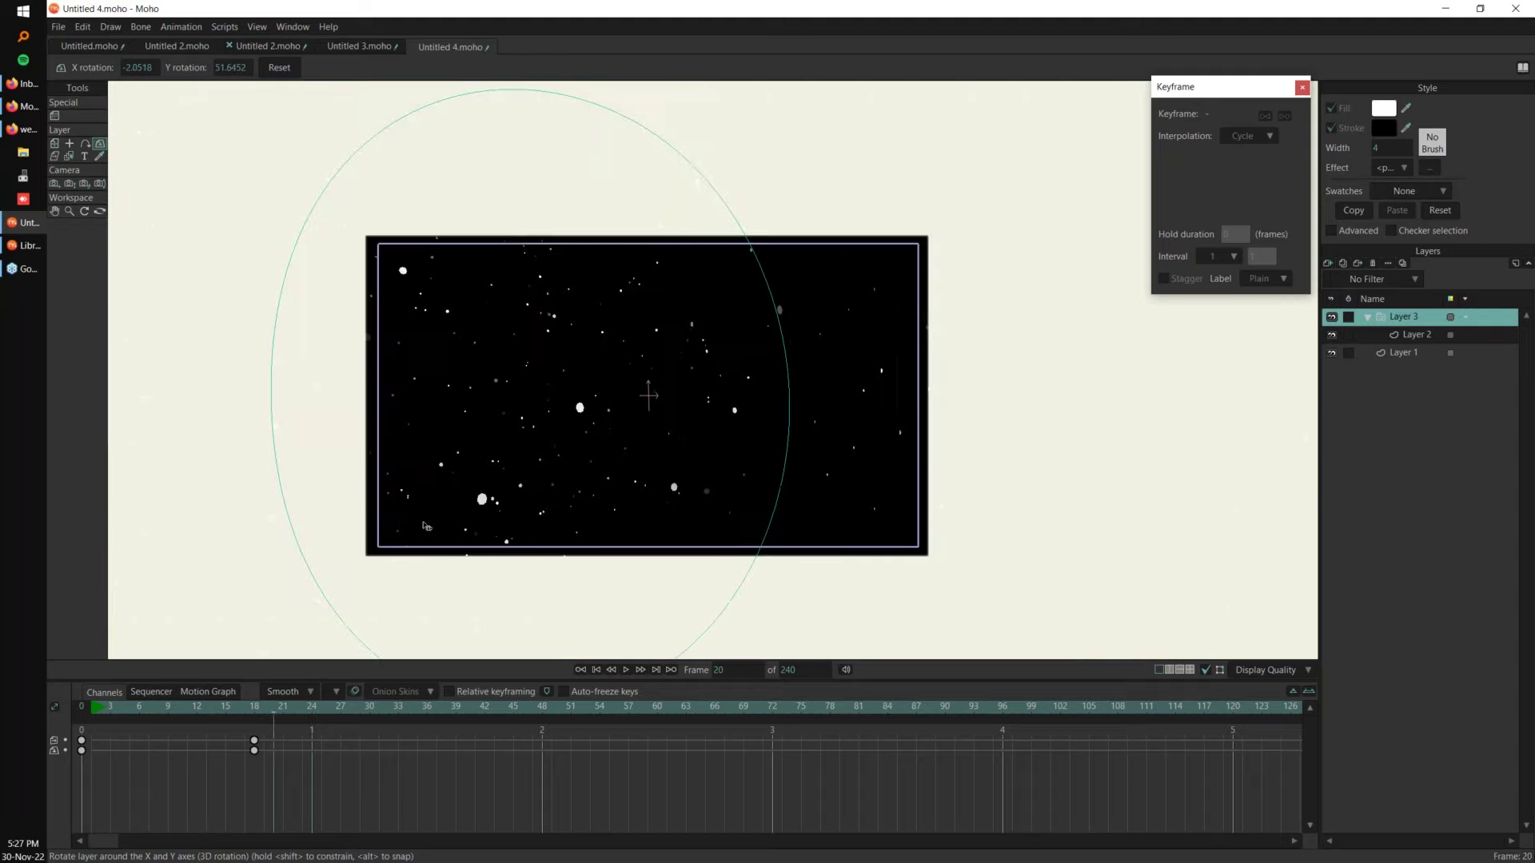
left_click_drag(279, 701, 255, 708)
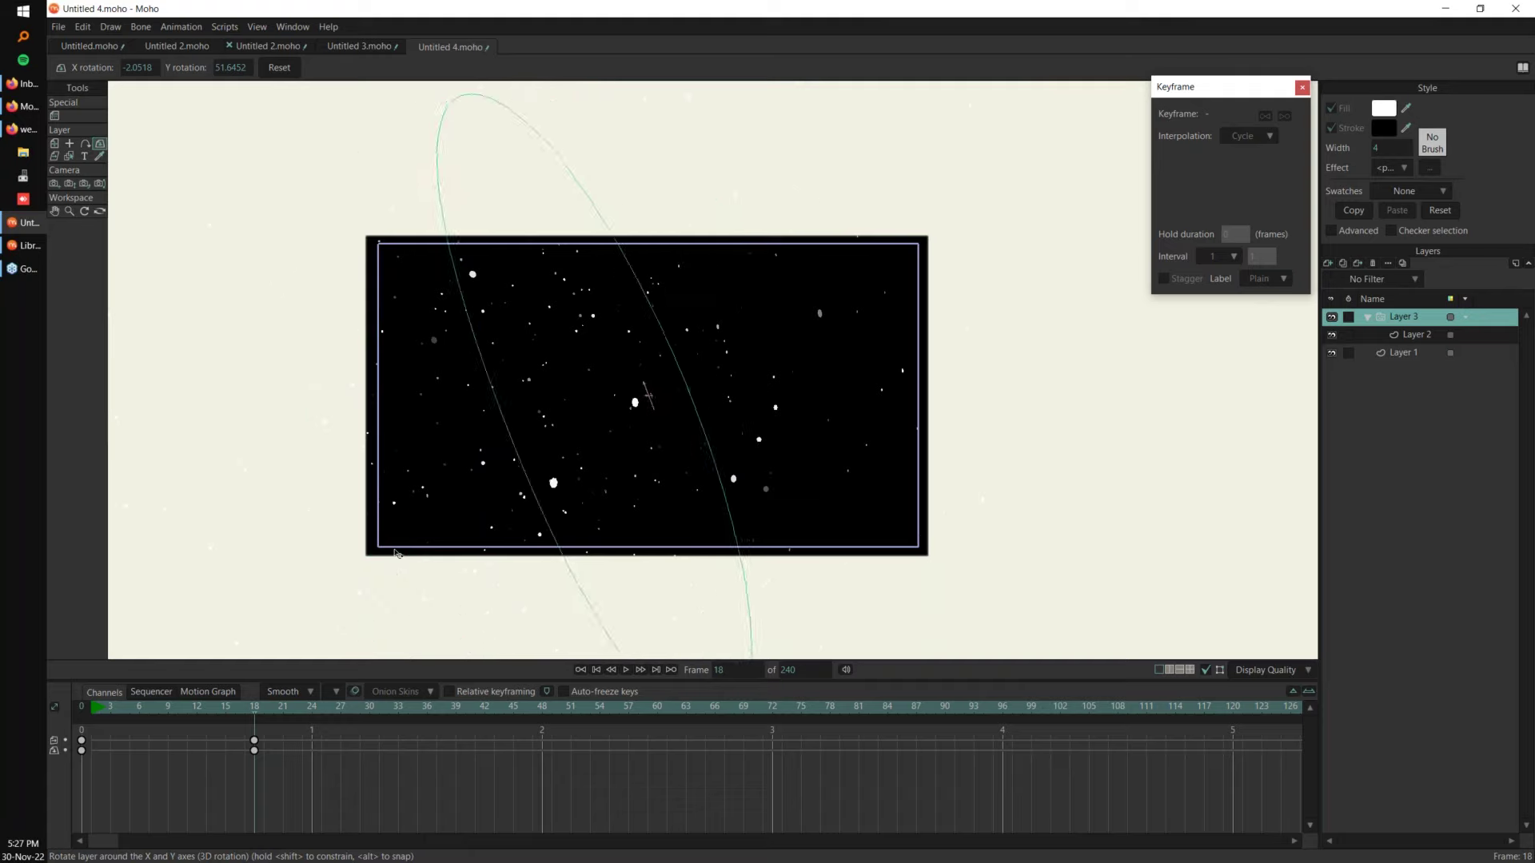
left_click(82, 715)
key("space")
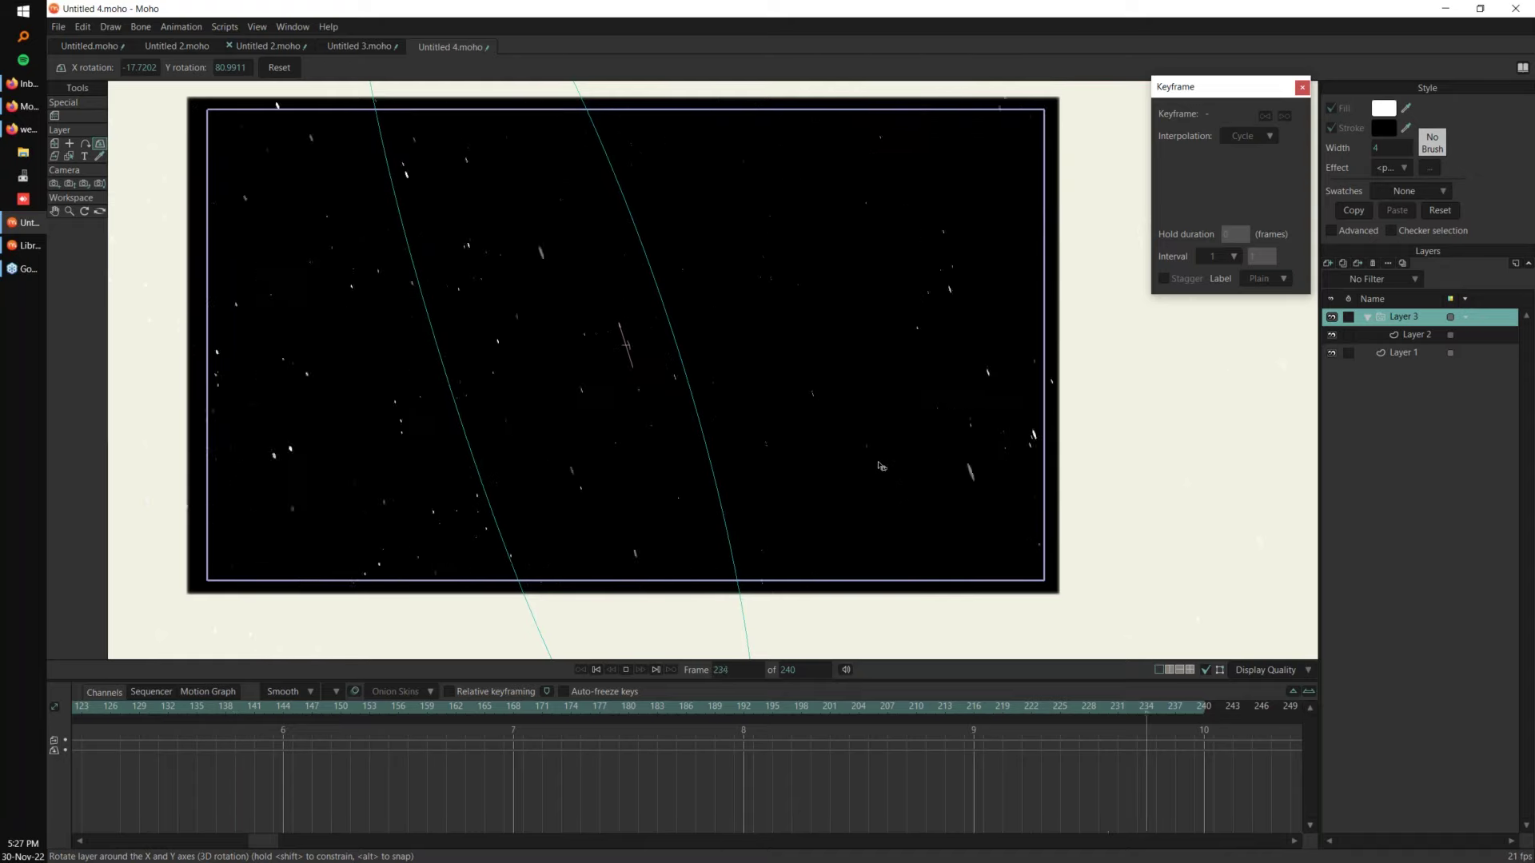
Step: Replay the layer rotation and examine the particles' shape up close from frame 18 onward
left_click(83, 710)
left_click_drag(82, 711, 69, 714)
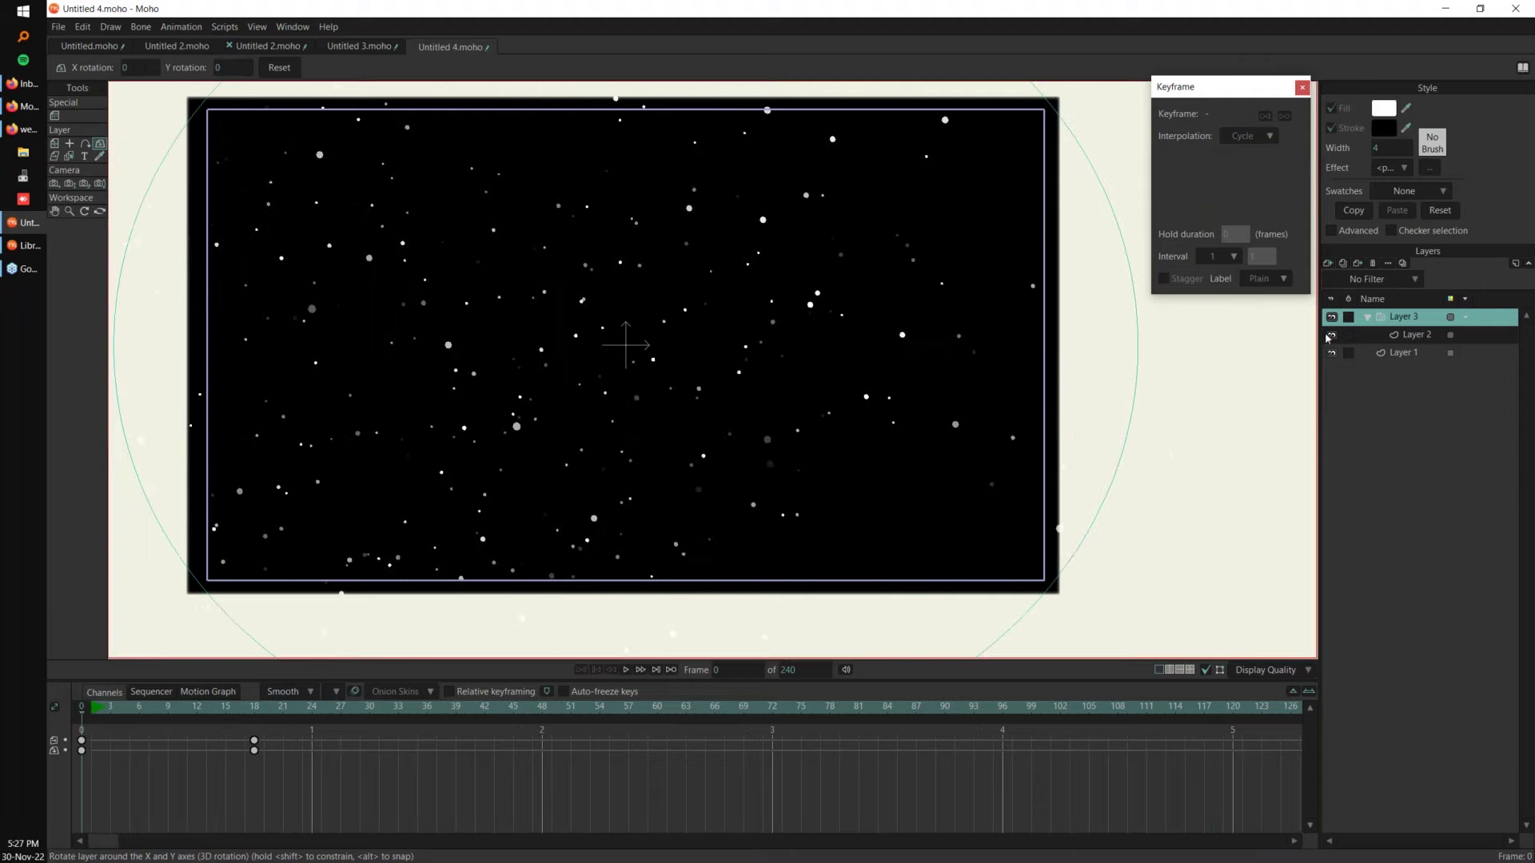
key("space")
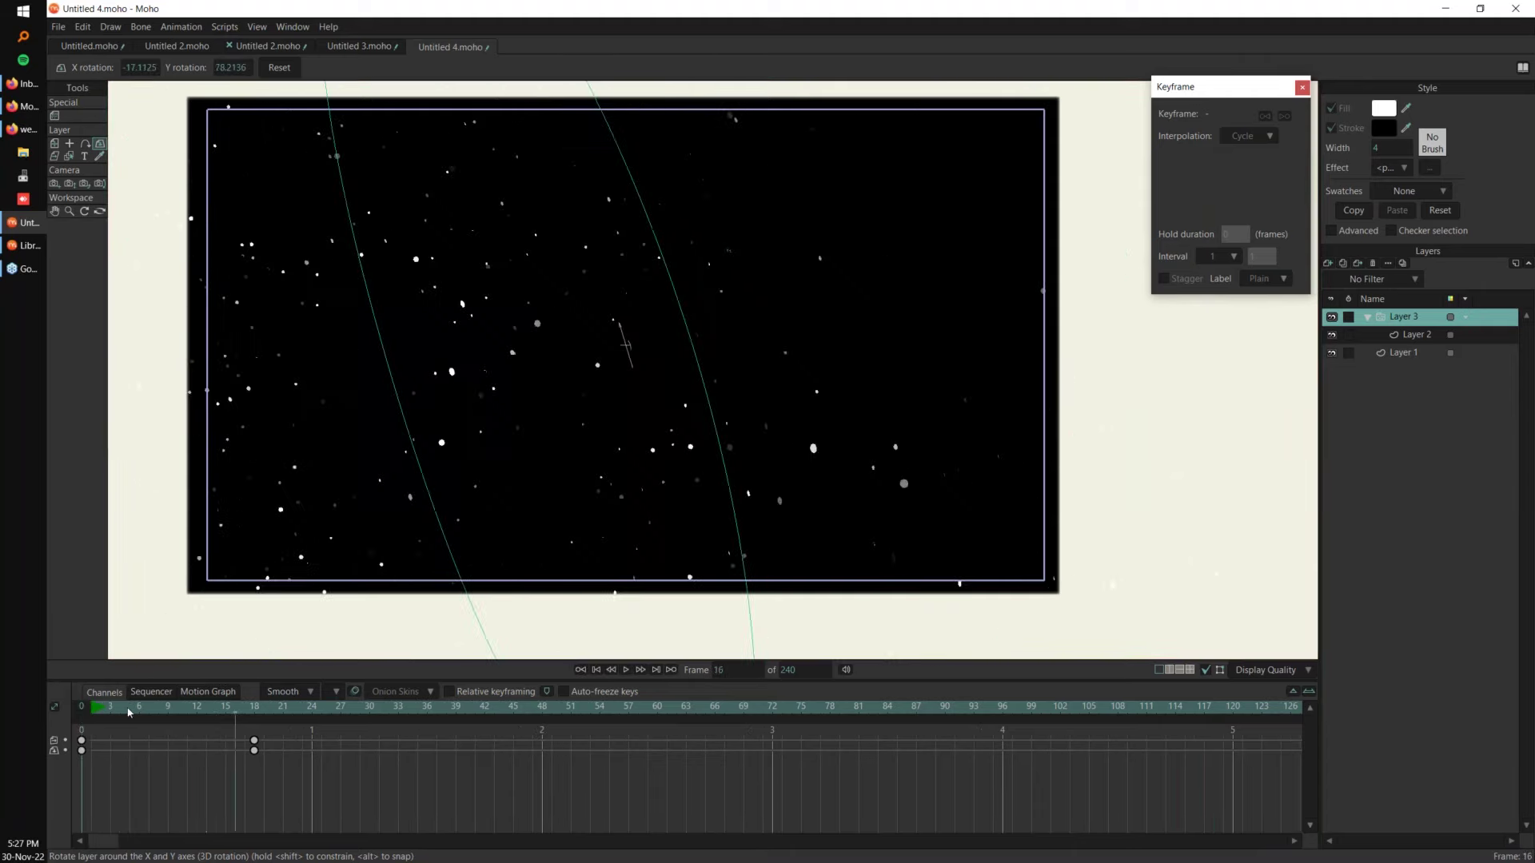
left_click(254, 712)
key("space")
key("space")
scroll(601, 419, "up", 5)
left_click_drag(534, 267, 571, 359)
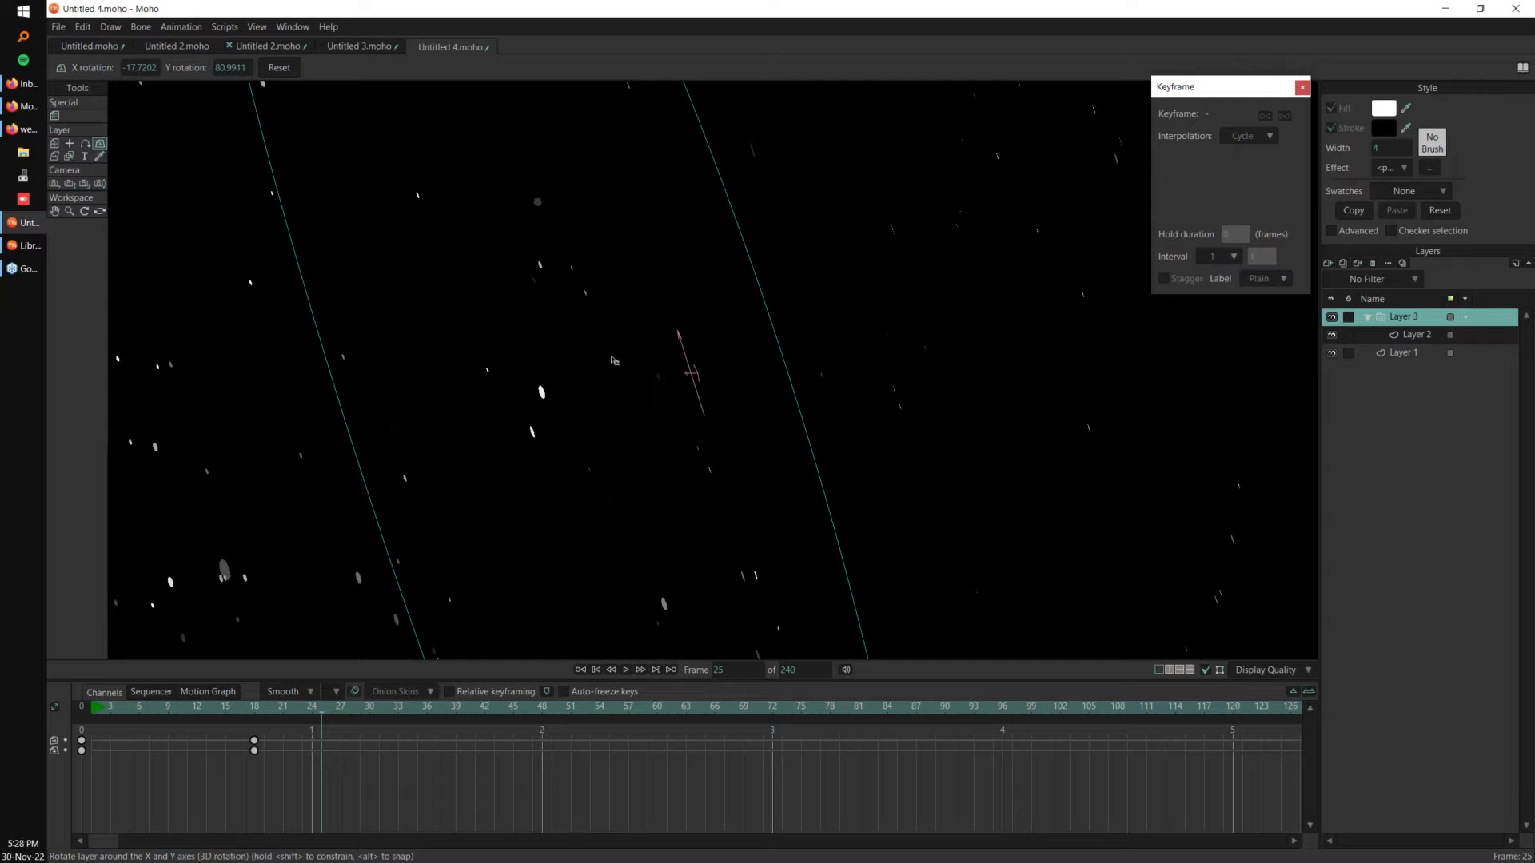
left_click(249, 713)
key("space")
Step: Set Layer 2's Face camera option to Face Image Plane Y Axis and check the effect on Layer 3
left_click(1413, 336)
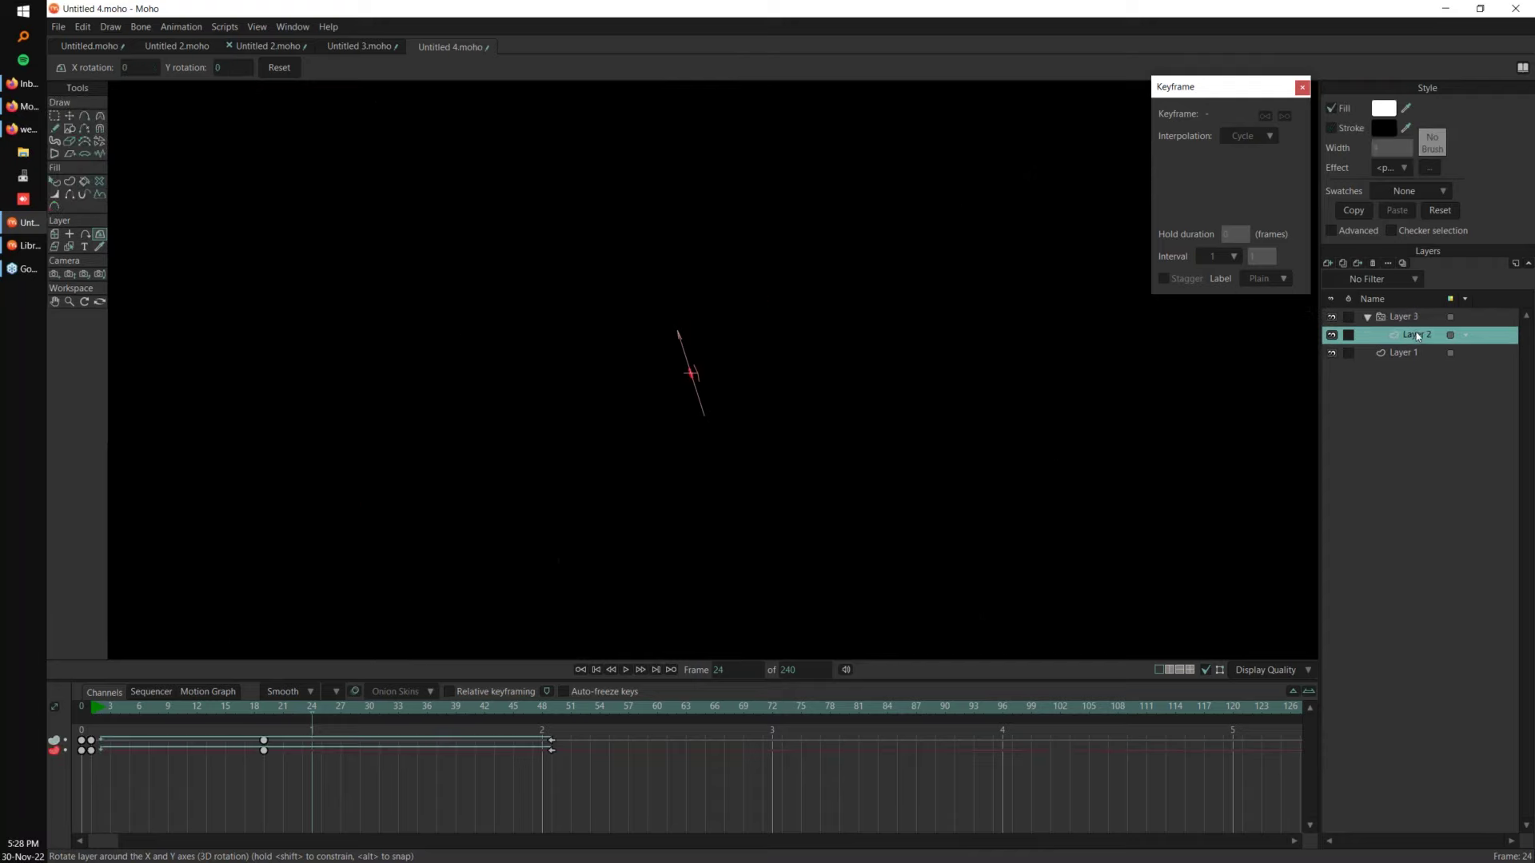
double_click(1415, 336)
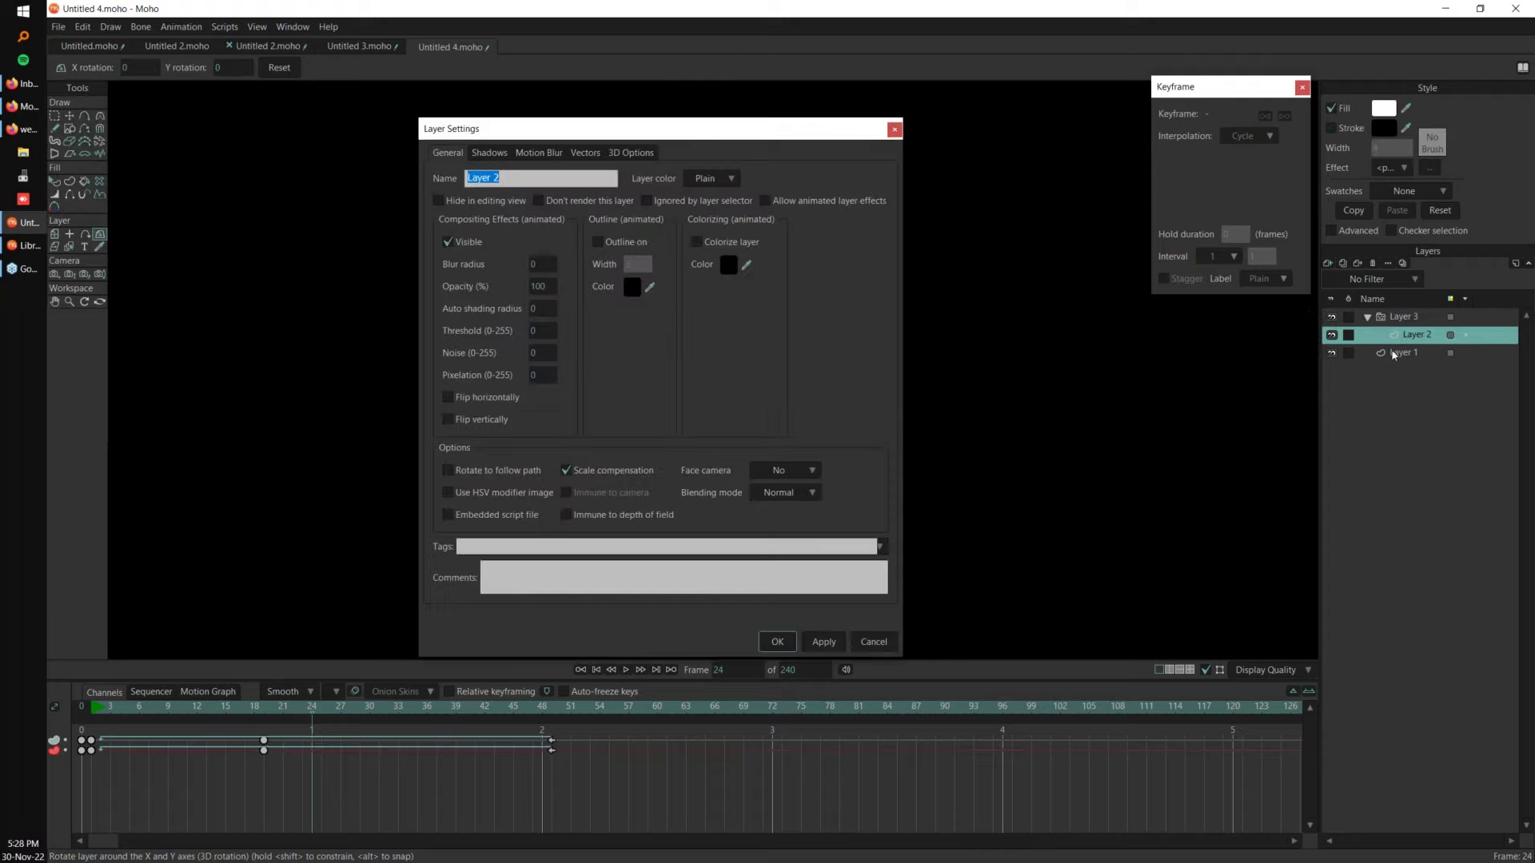
left_click(802, 472)
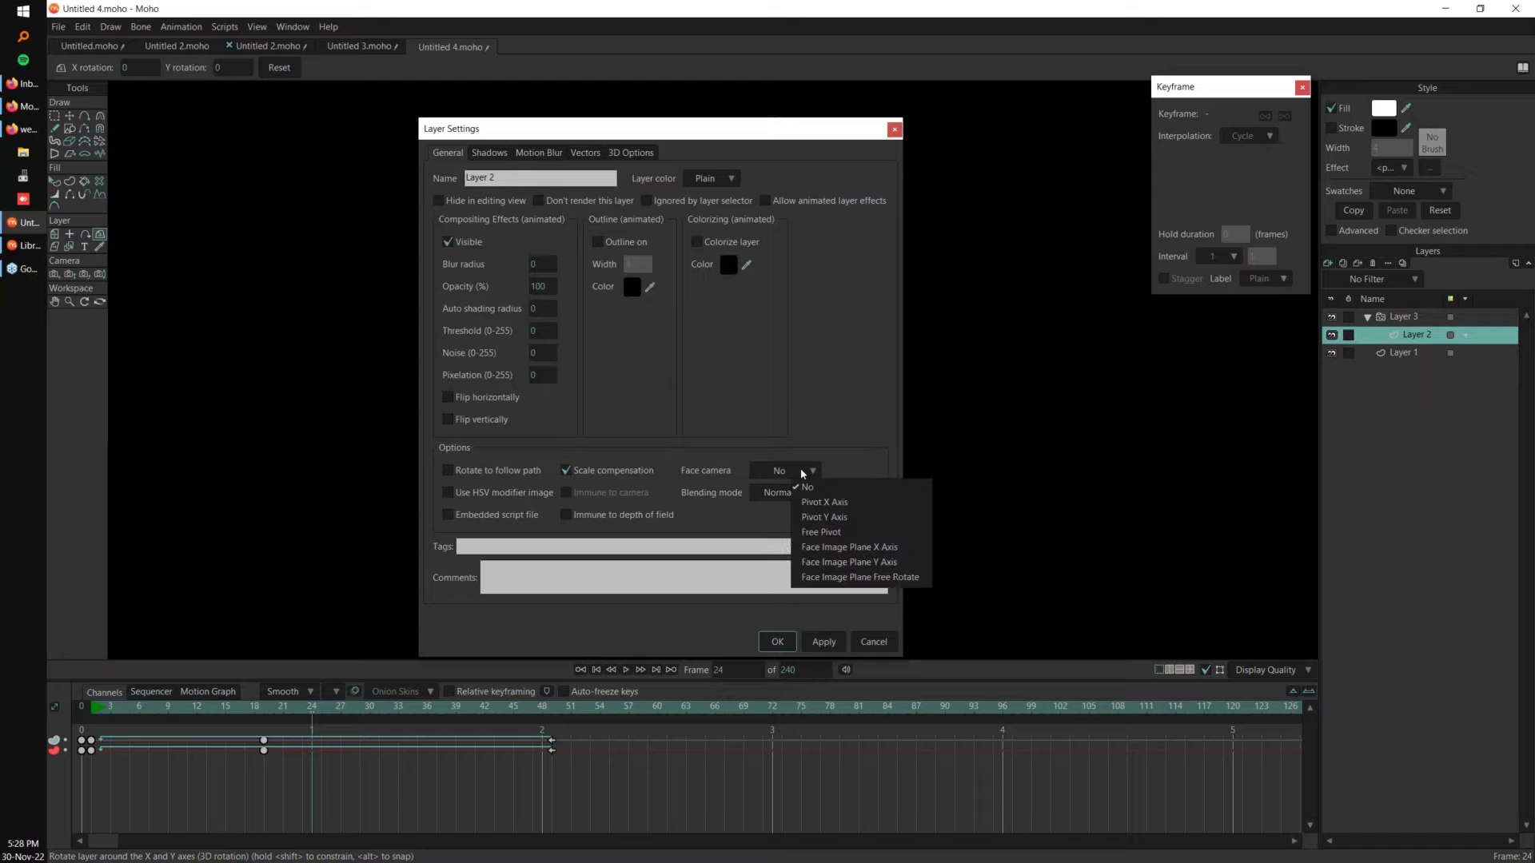
left_click(867, 564)
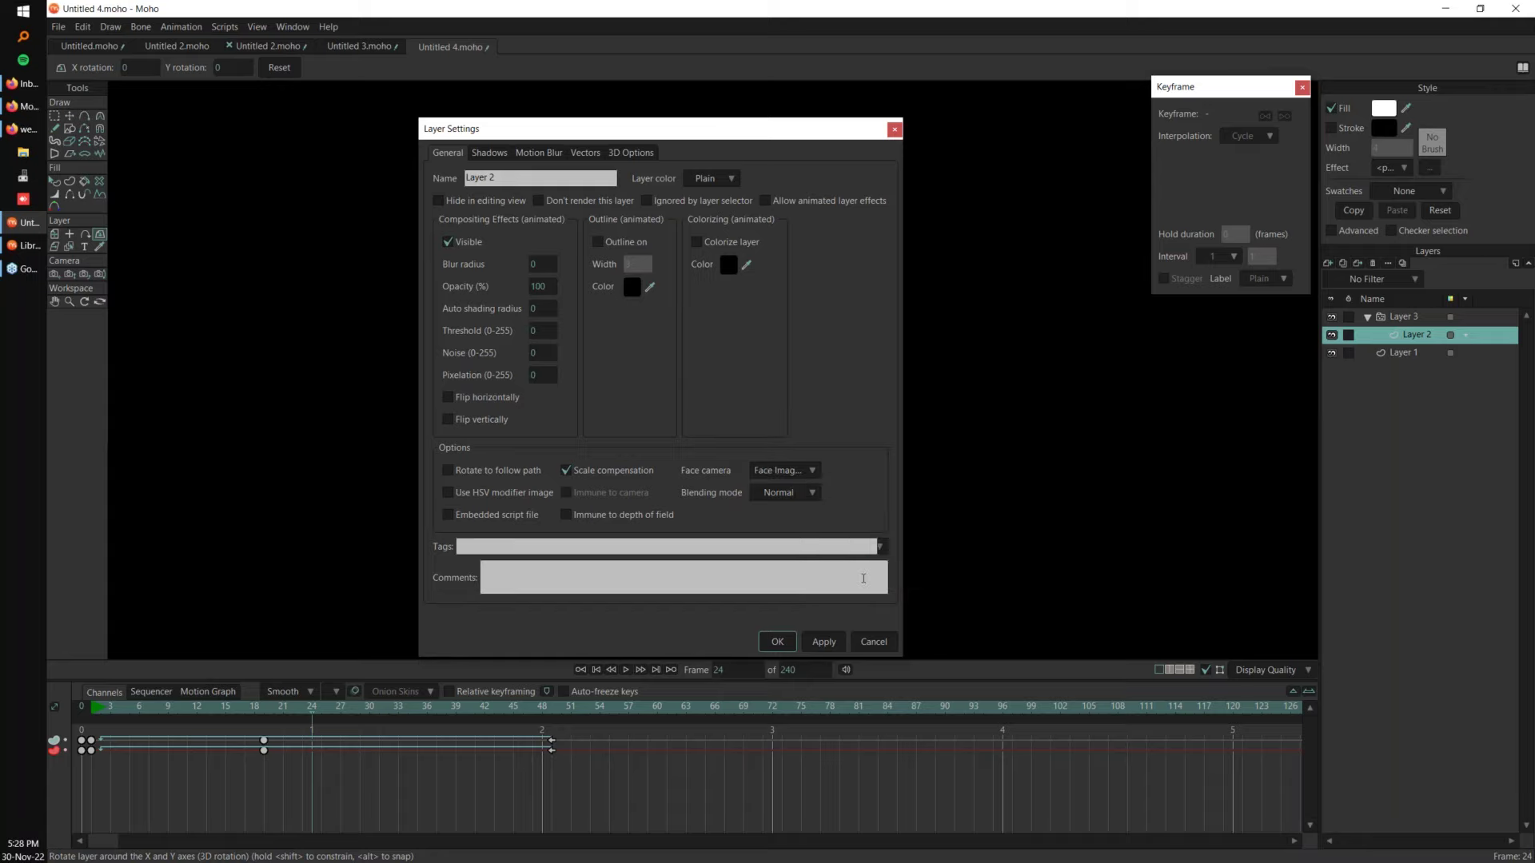
left_click(778, 642)
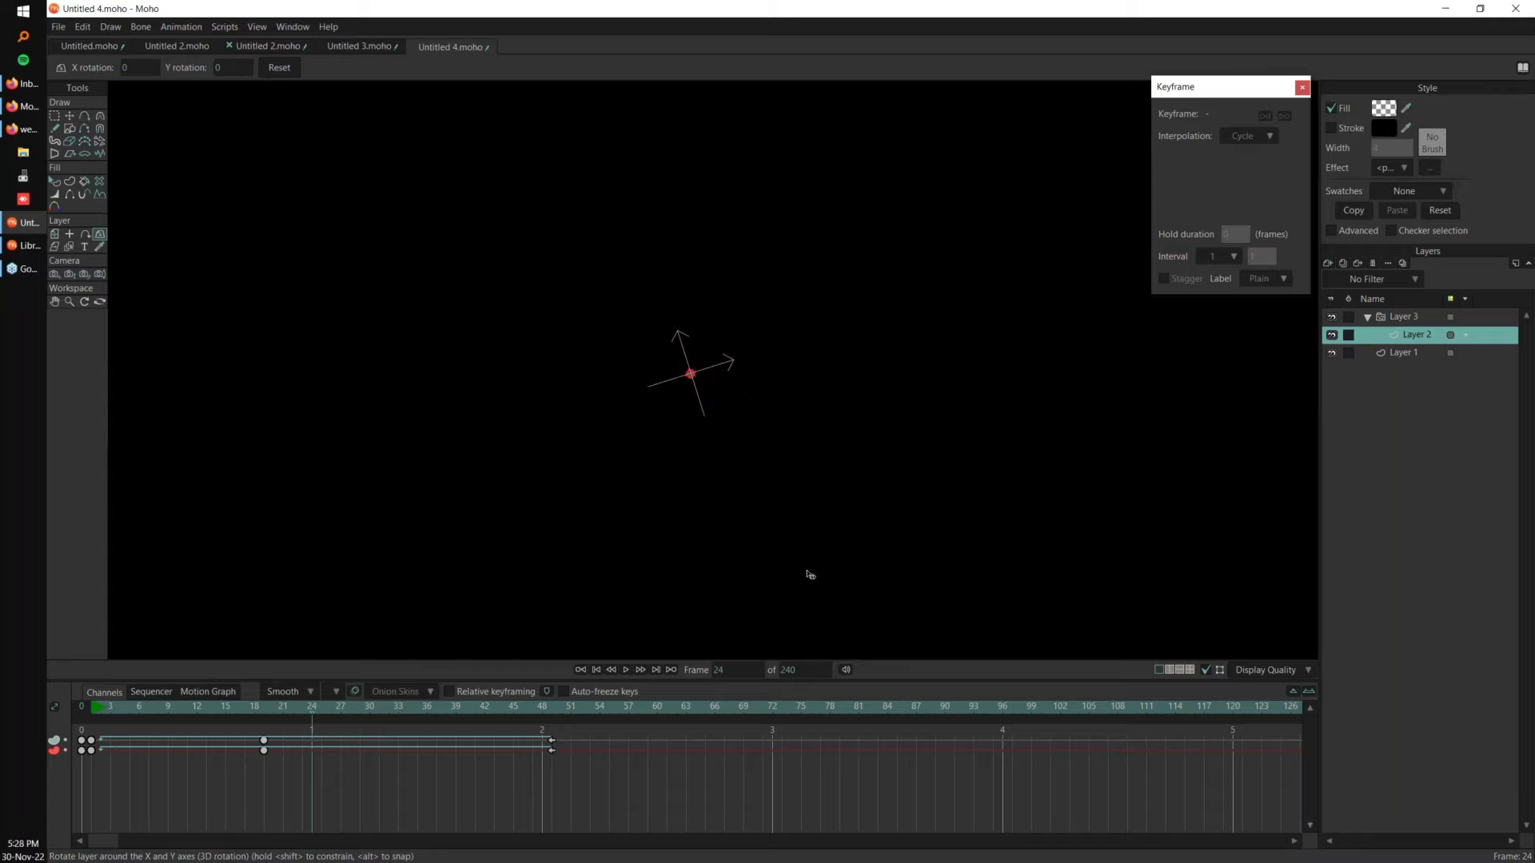
left_click(1411, 317)
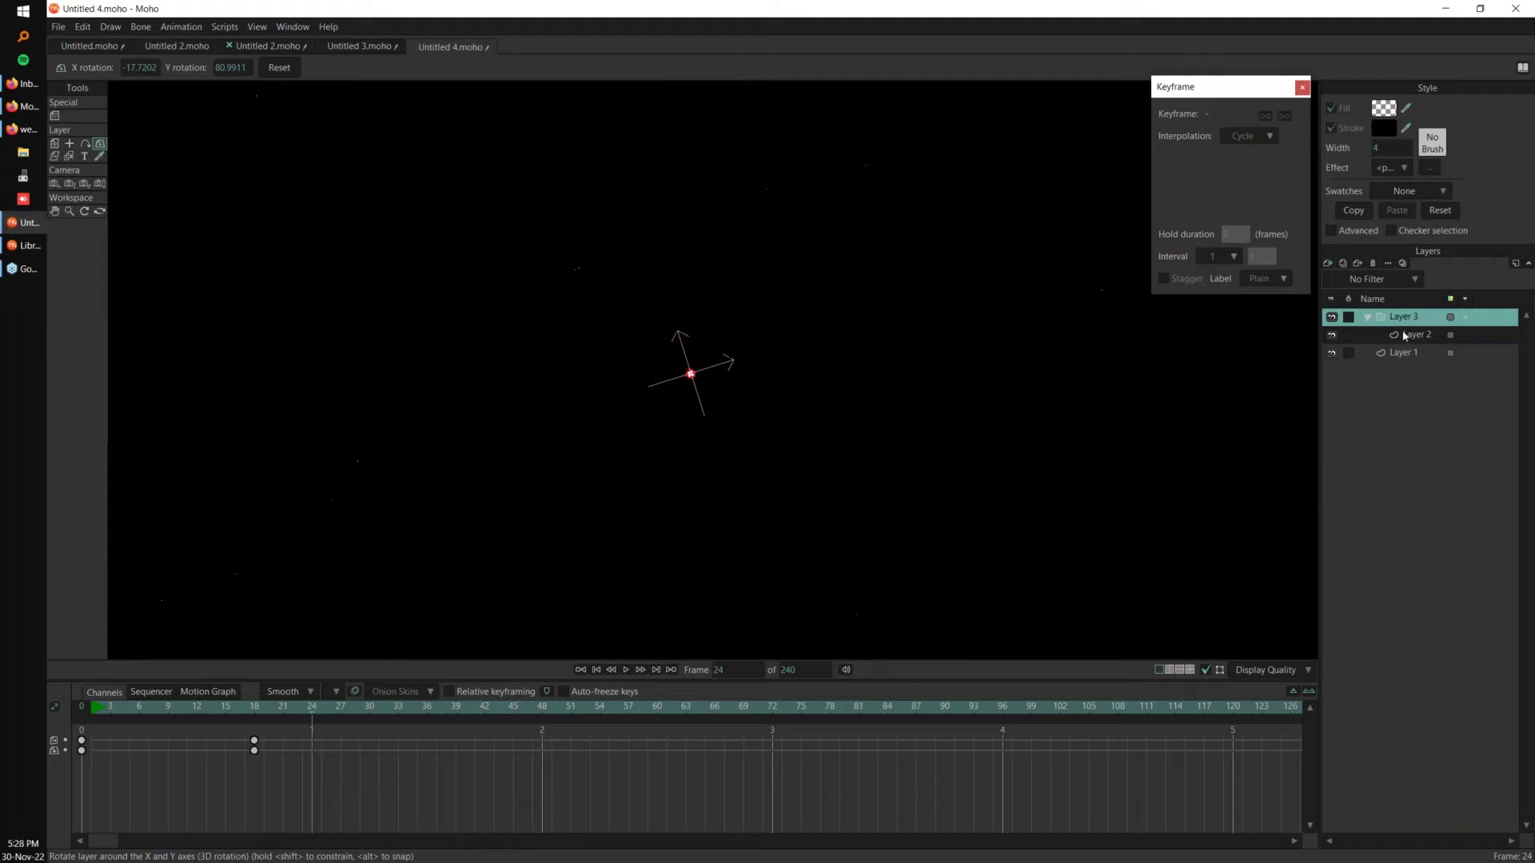
Step: Set Layer 2's Face camera option to Face Image Plane X Axis, and play back the rotating particle layer
double_click(1411, 334)
left_click(809, 471)
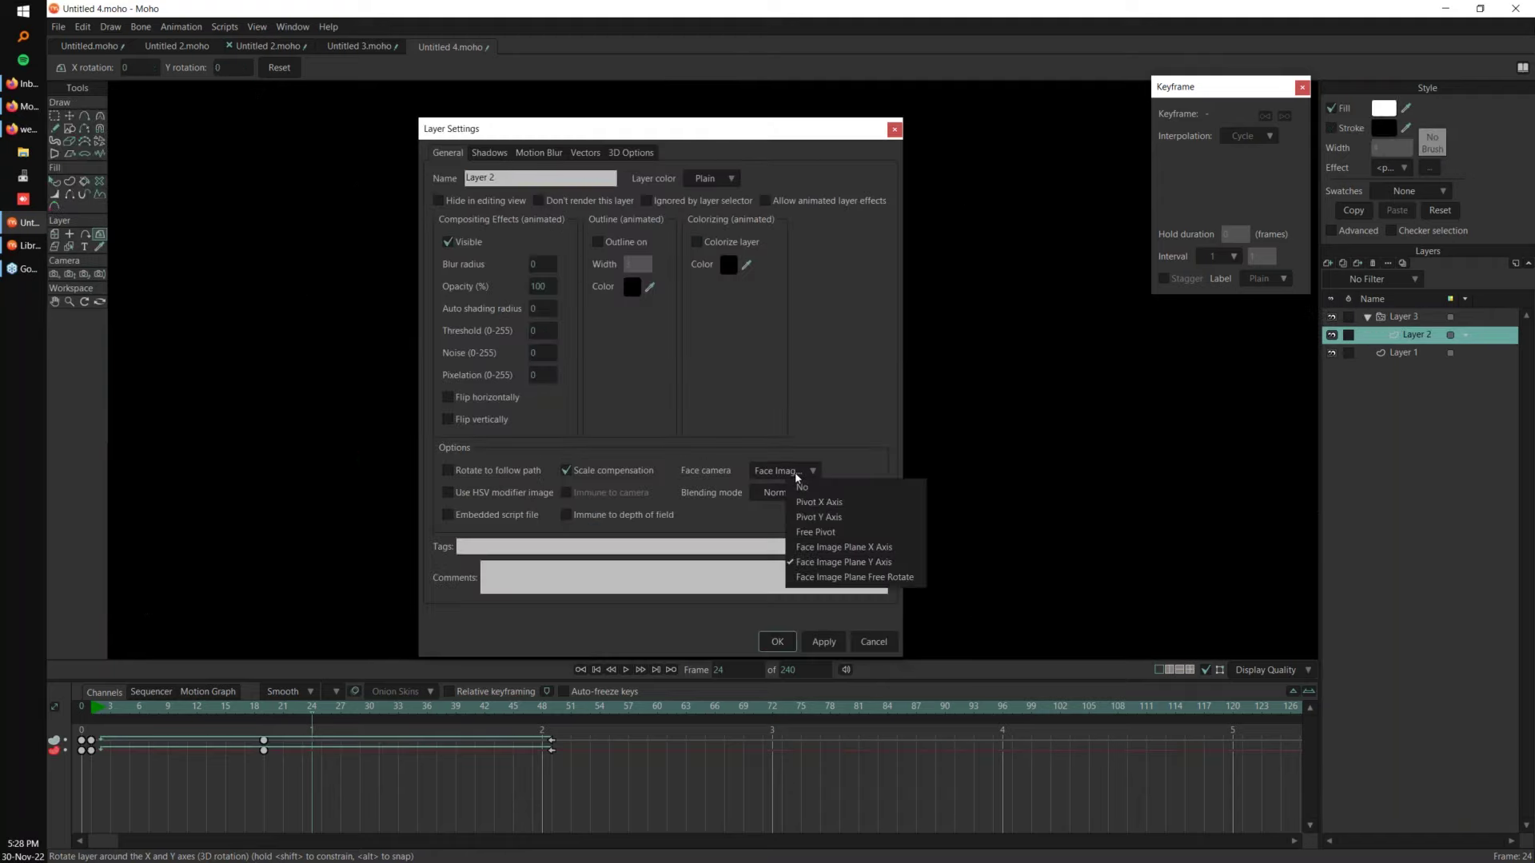
left_click(877, 547)
left_click(777, 642)
left_click(1417, 320)
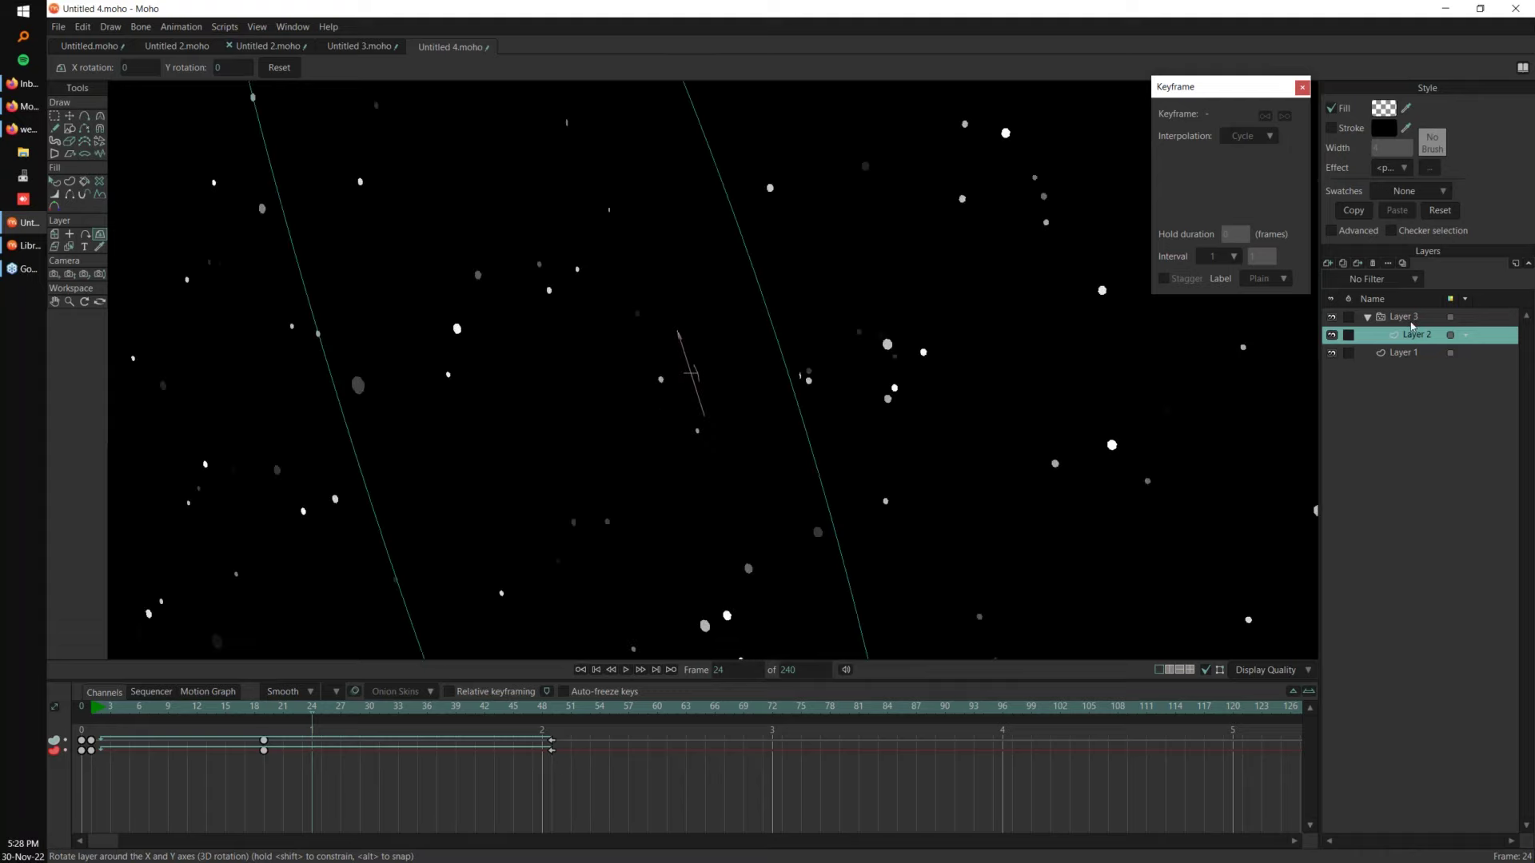
scroll(833, 361, "down", 5)
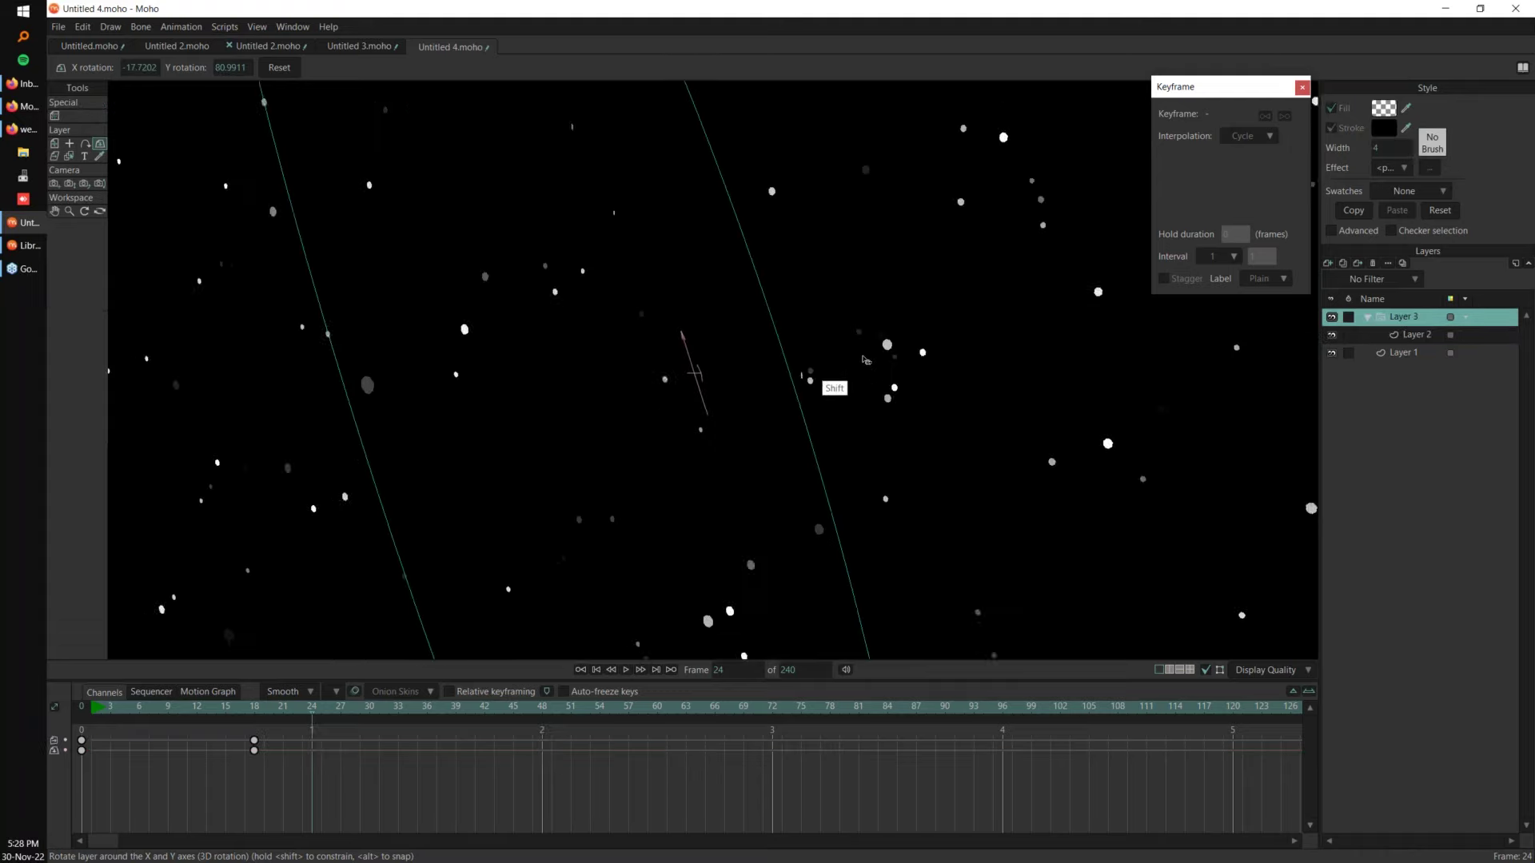
left_click_drag(630, 560, 563, 552)
key("space")
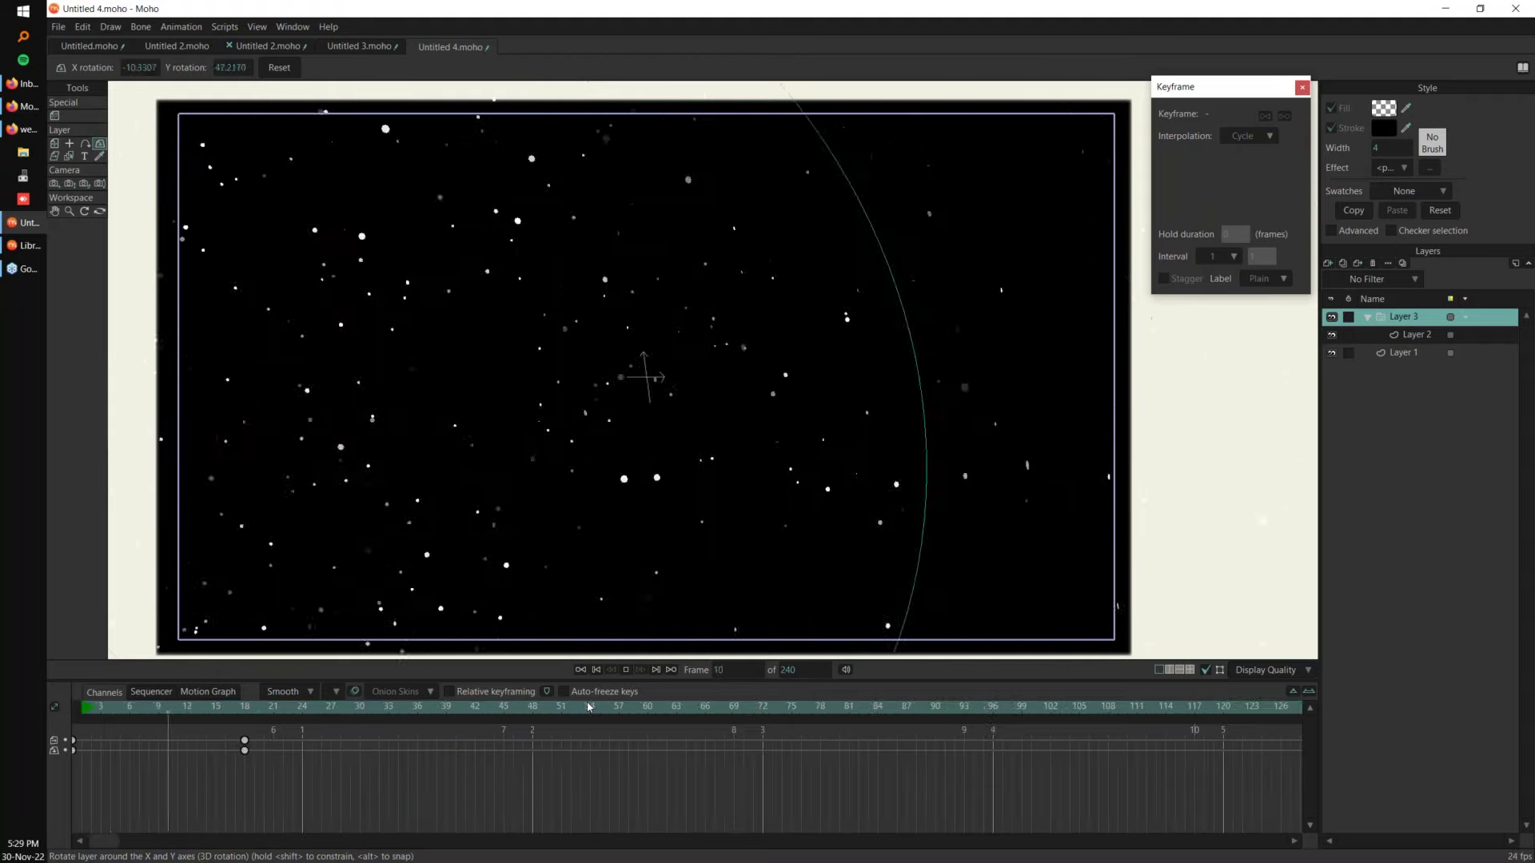
Step: Create a new document, reset the style and set the fill colour to light blue 8FD9EC
left_click(78, 708)
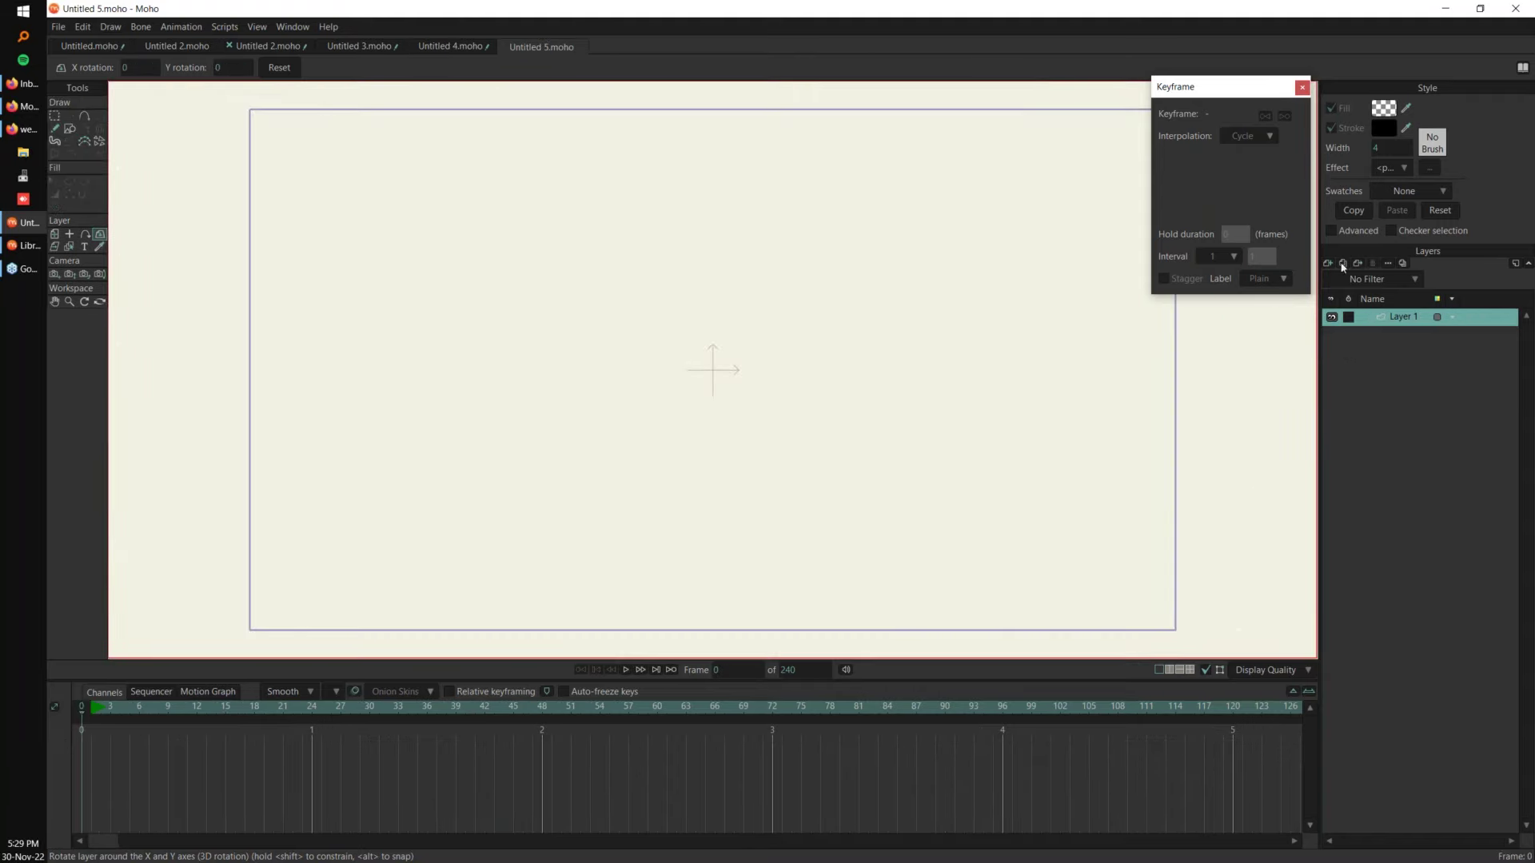
left_click(1436, 211)
left_click(1383, 109)
left_click(1149, 390)
left_click(1083, 348)
left_click_drag(1150, 388, 1150, 385)
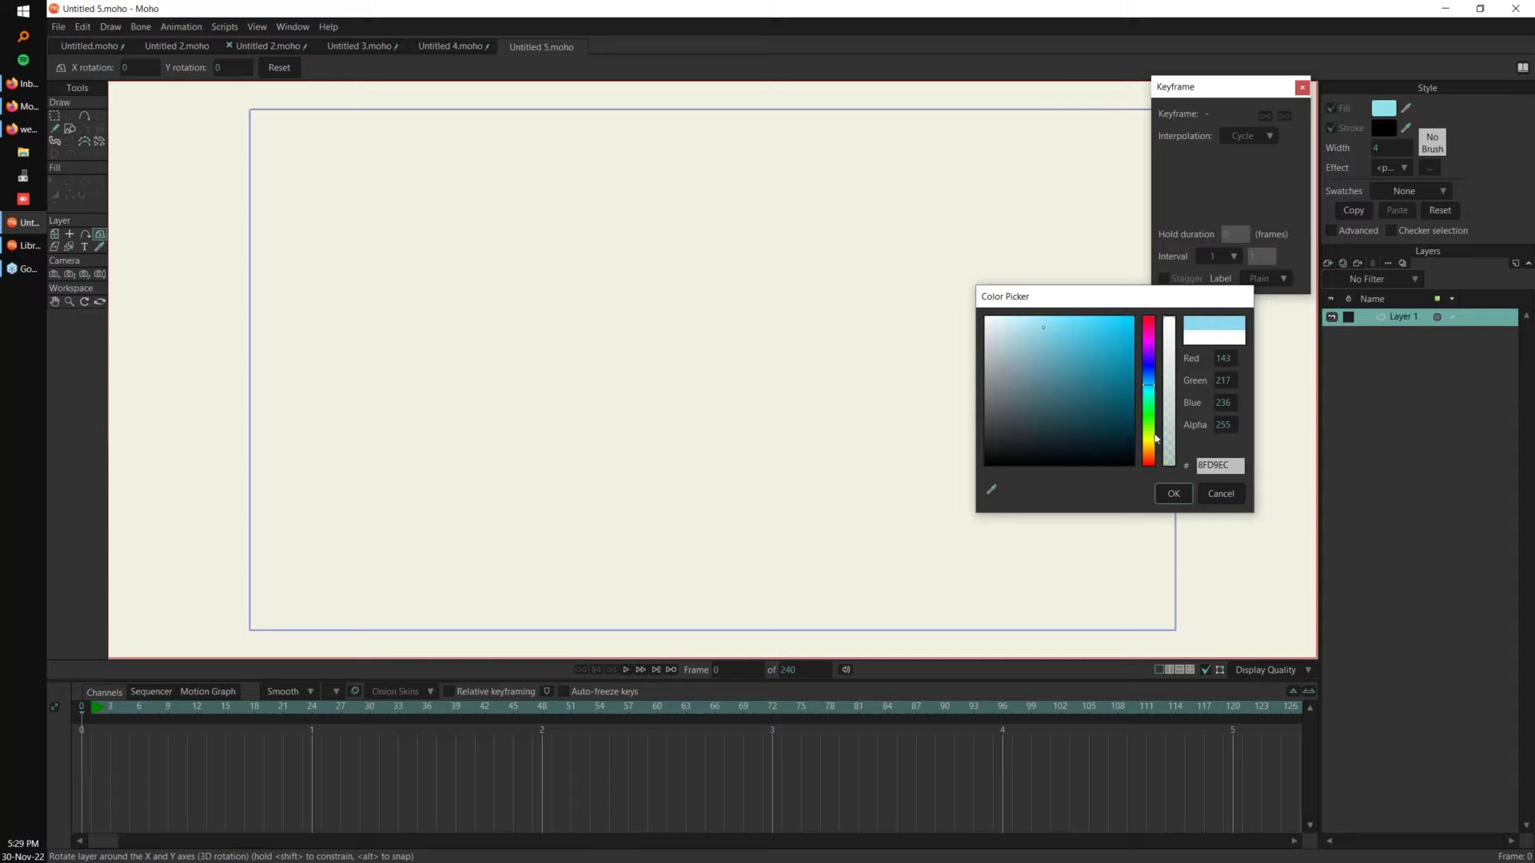
left_click(1172, 495)
Step: Draw a light blue rectangle slightly larger than the frame as background, and add a new vector layer above it
left_click(70, 129)
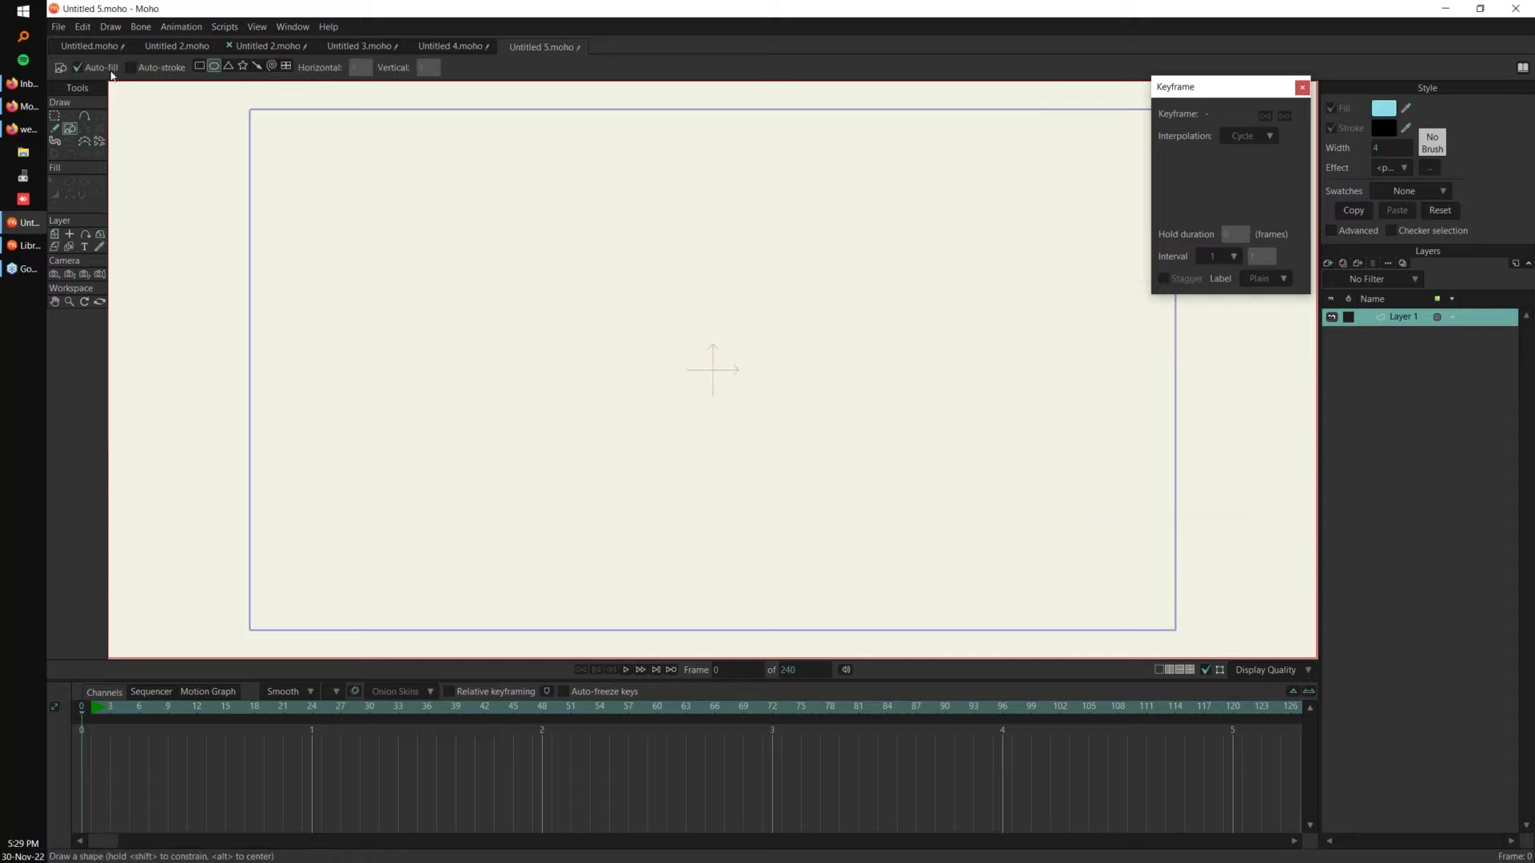
left_click(199, 66)
left_click_drag(228, 94, 1197, 645)
key("q")
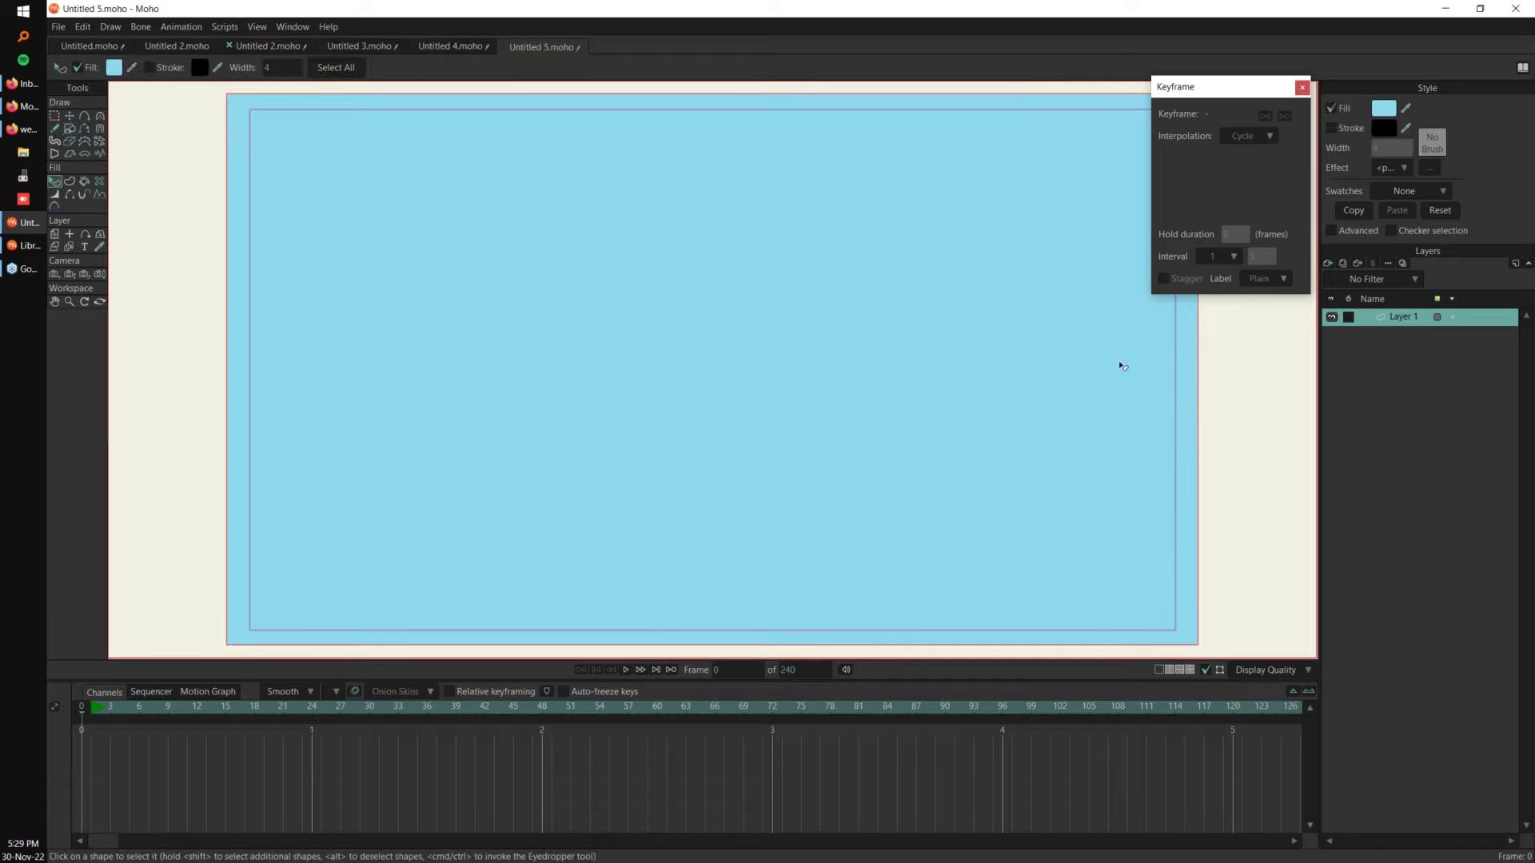
left_click(1333, 261)
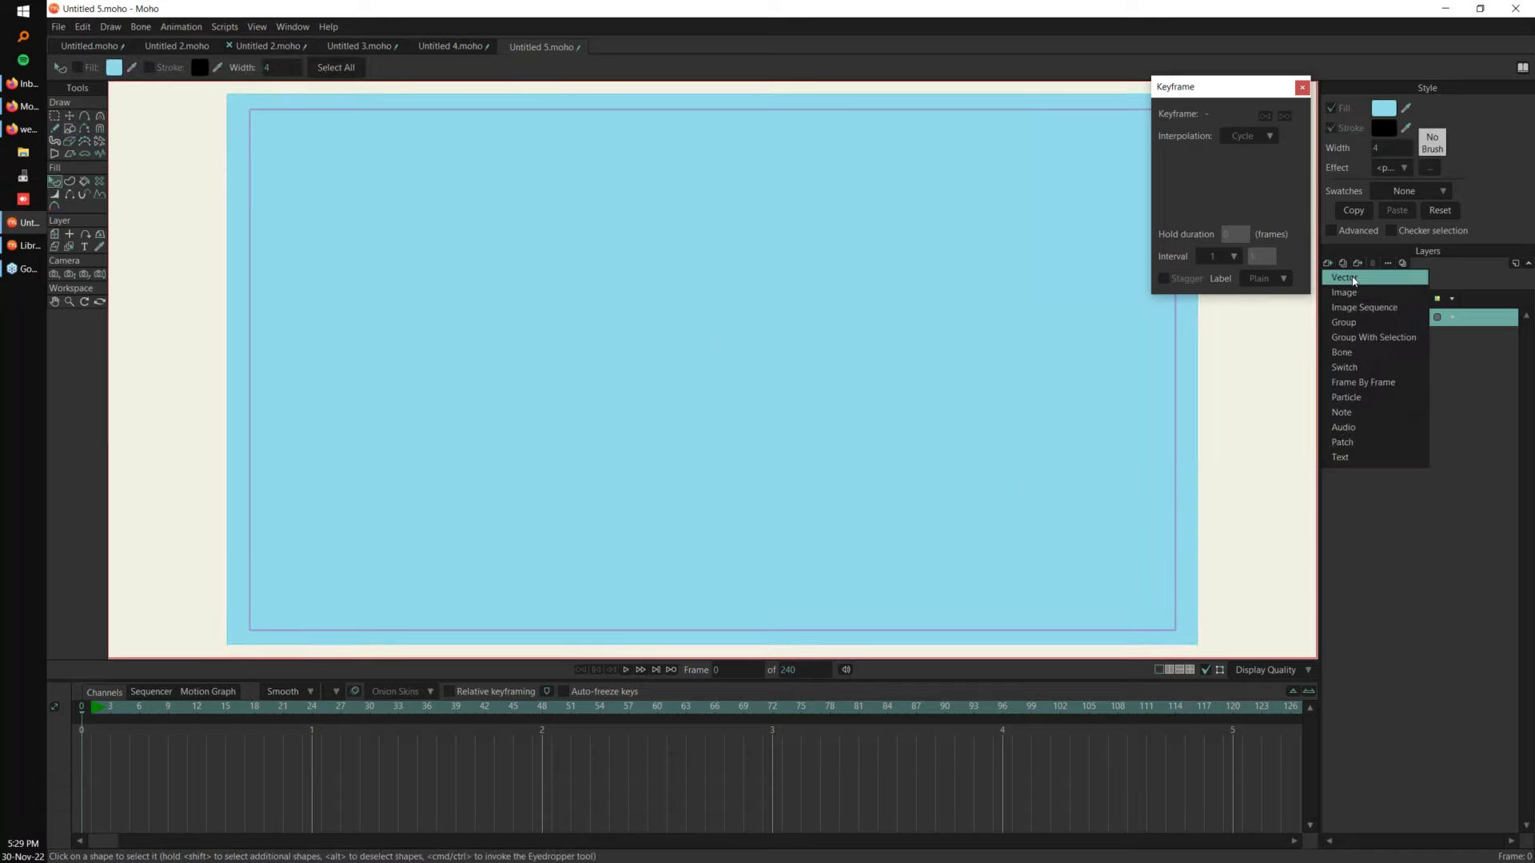
left_click(1359, 278)
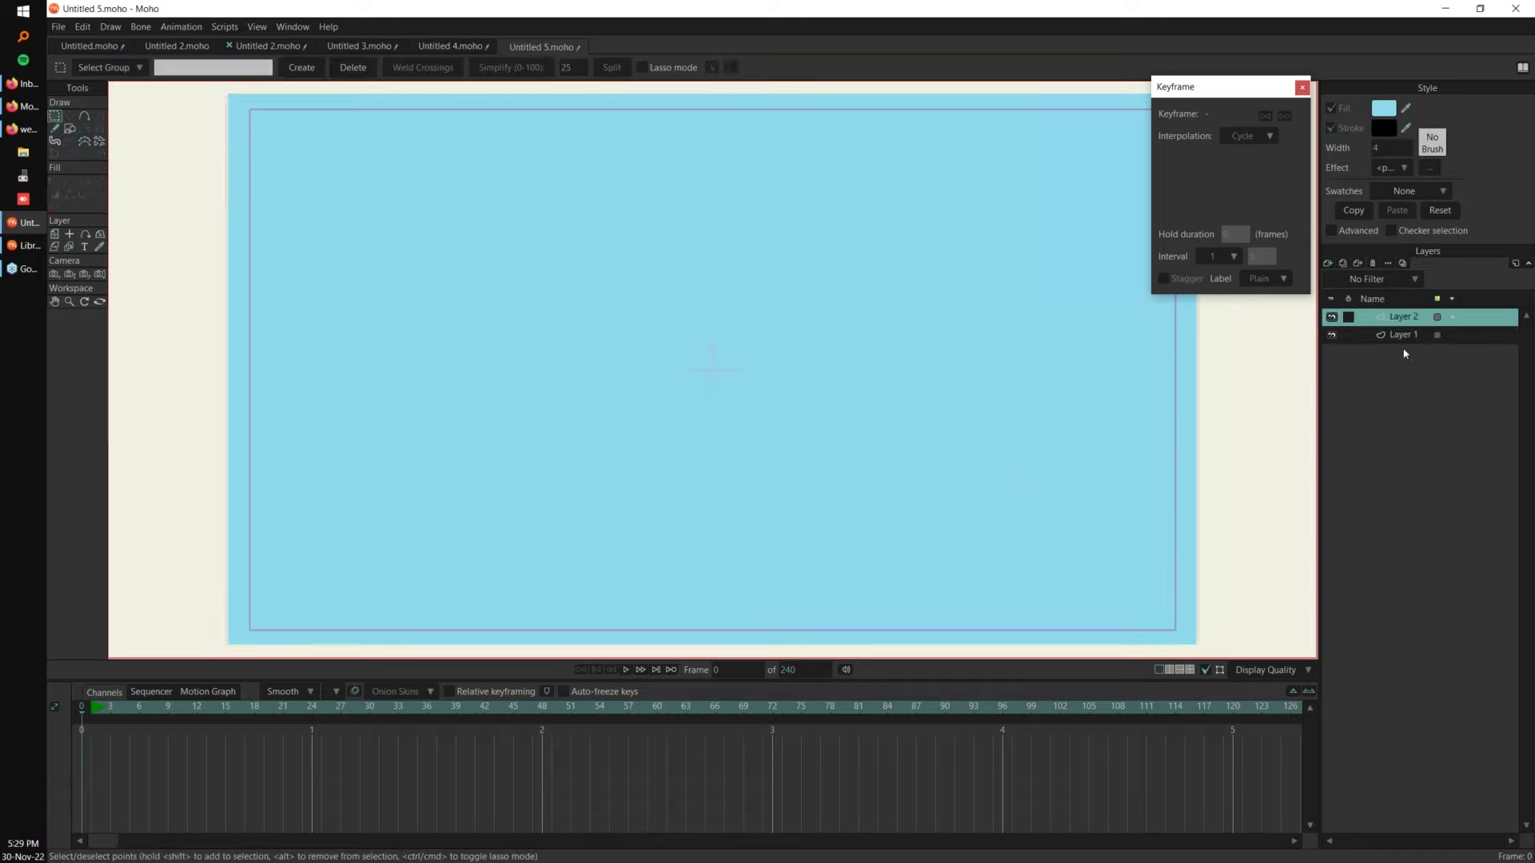
Step: Draw a short diagonal line at the centre of Layer 2 and give it a stroke 100 wide
left_click_drag(687, 370, 663, 362)
left_click(85, 118)
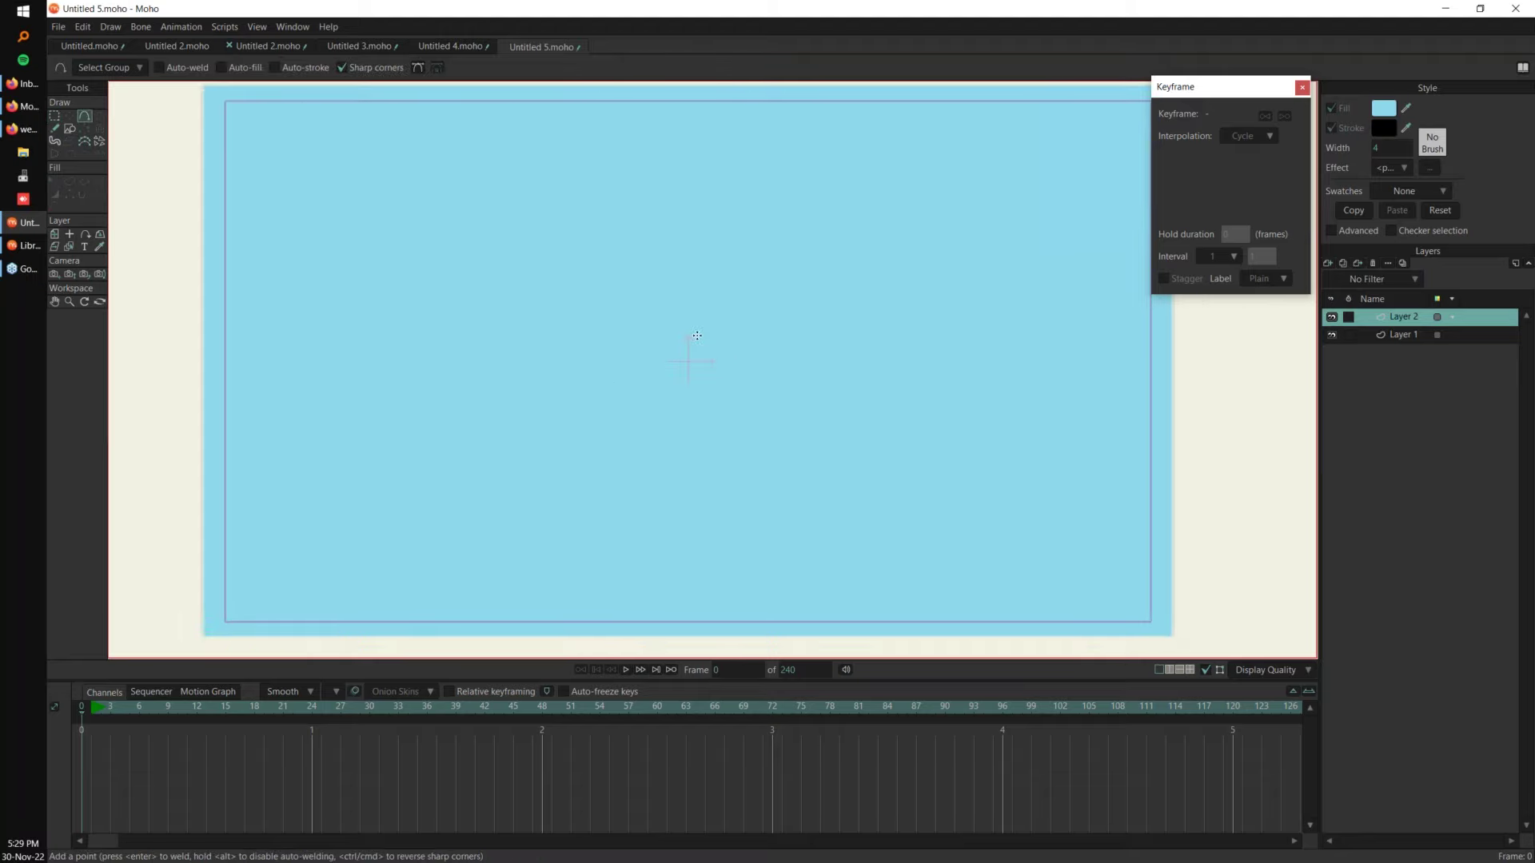
left_click(679, 373)
scroll(719, 387, "up", 2)
scroll(845, 407, "down", 1)
key("u")
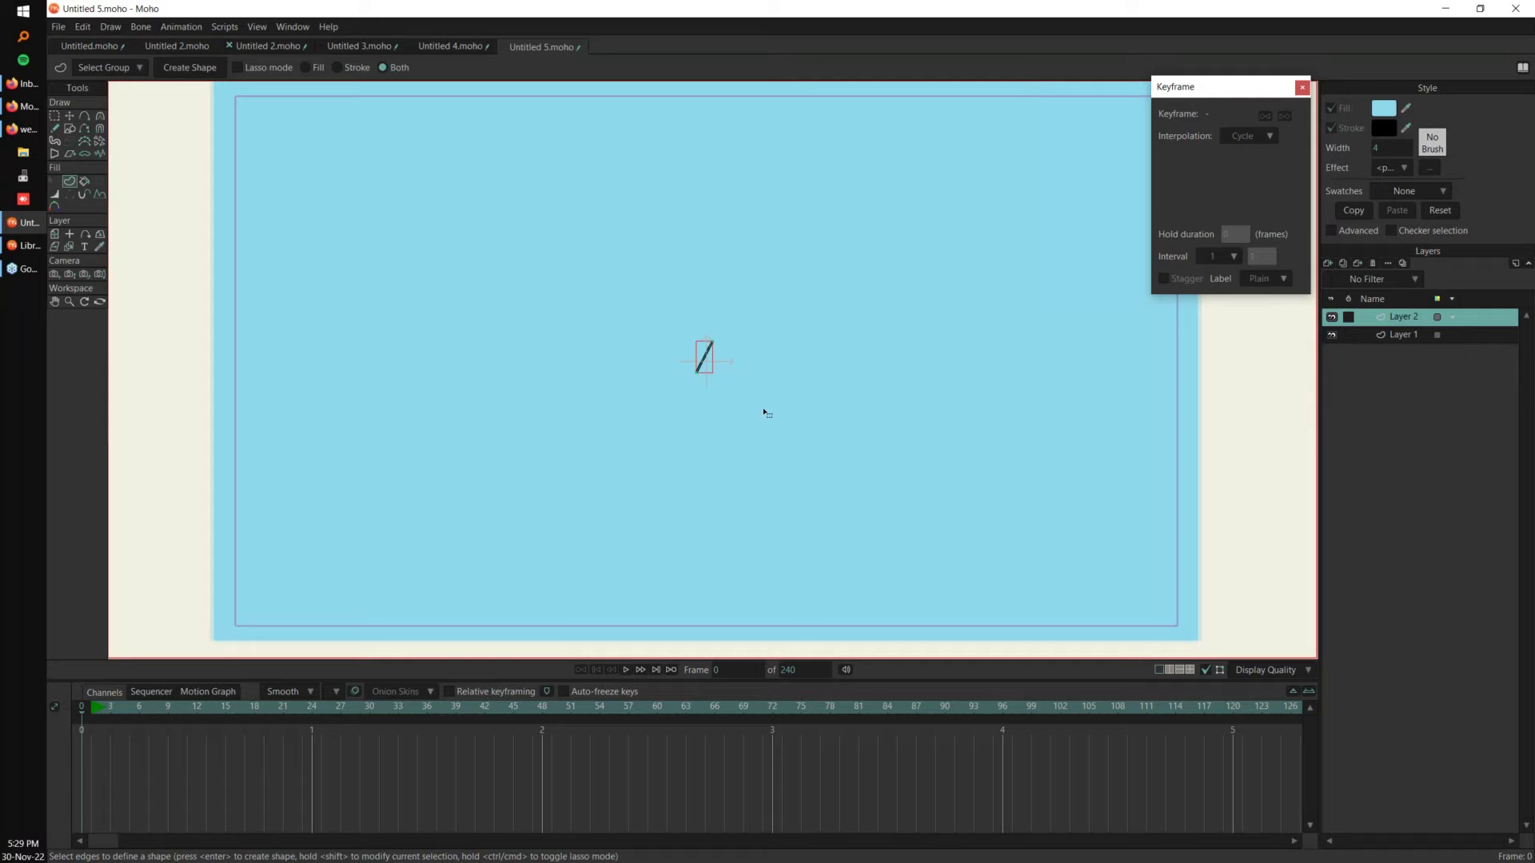
mouse_move(1379, 148)
left_mouse_down()
mouse_move(1421, 144)
mouse_move(1398, 148)
left_mouse_up()
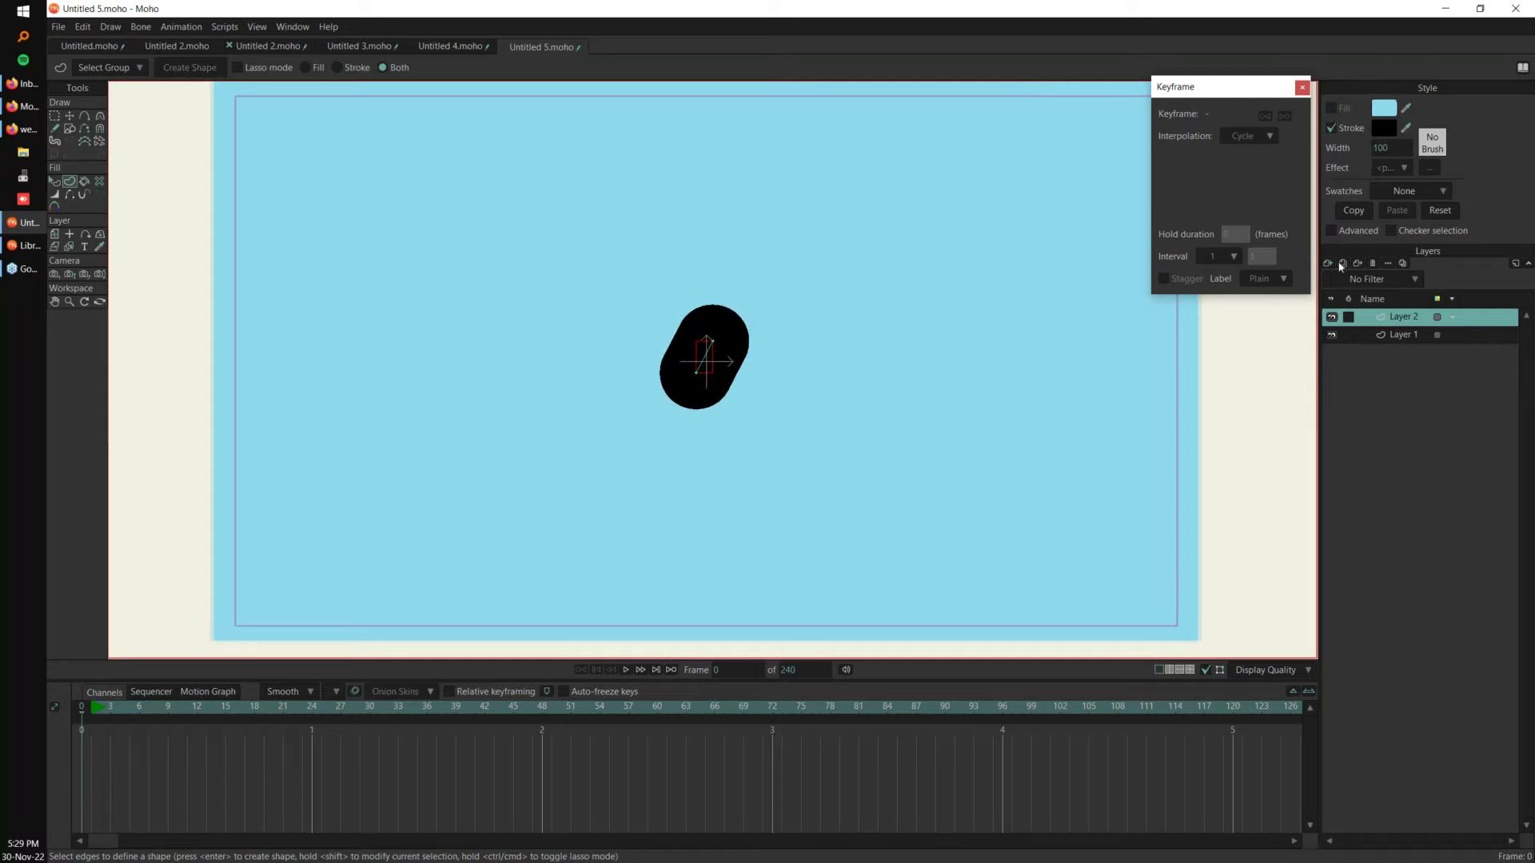
Step: Try several brushes on the line's stroke and apply the CK Ink Soft Smash brush
left_click(1432, 144)
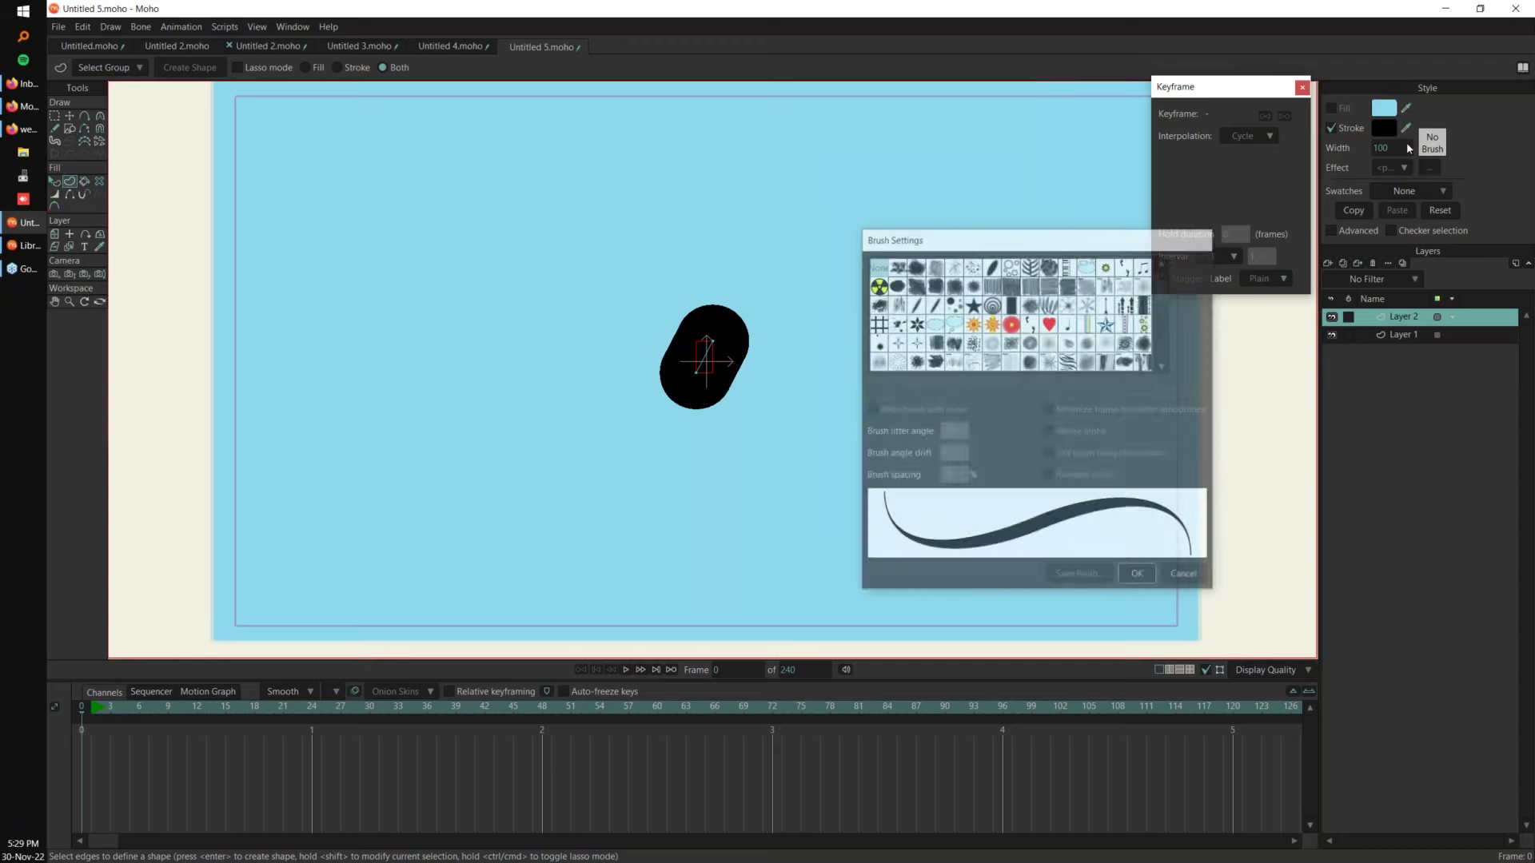
left_click(935, 267)
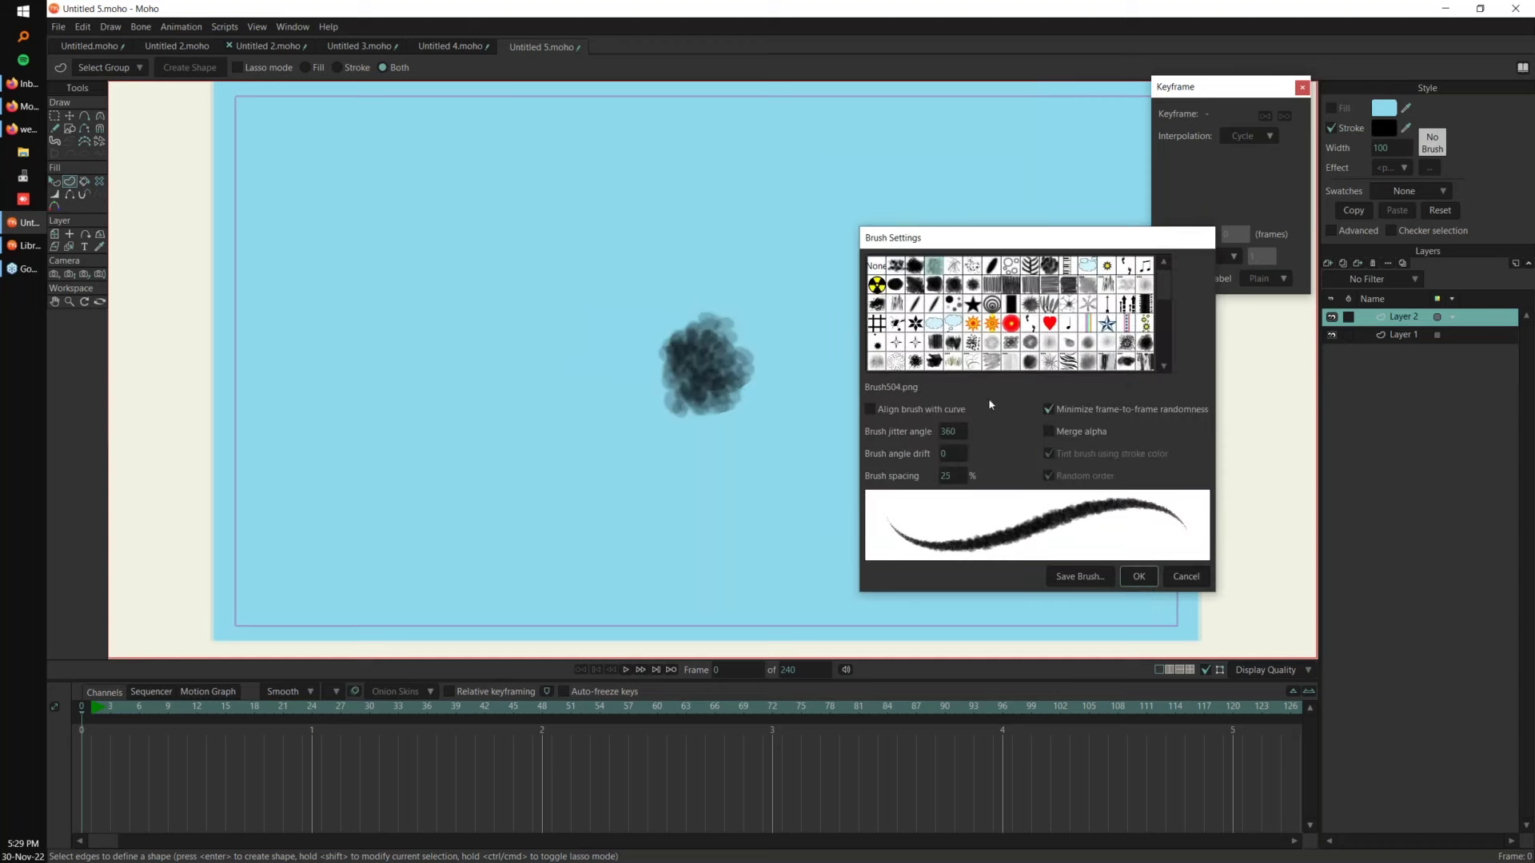
left_click(935, 364)
left_click(933, 285)
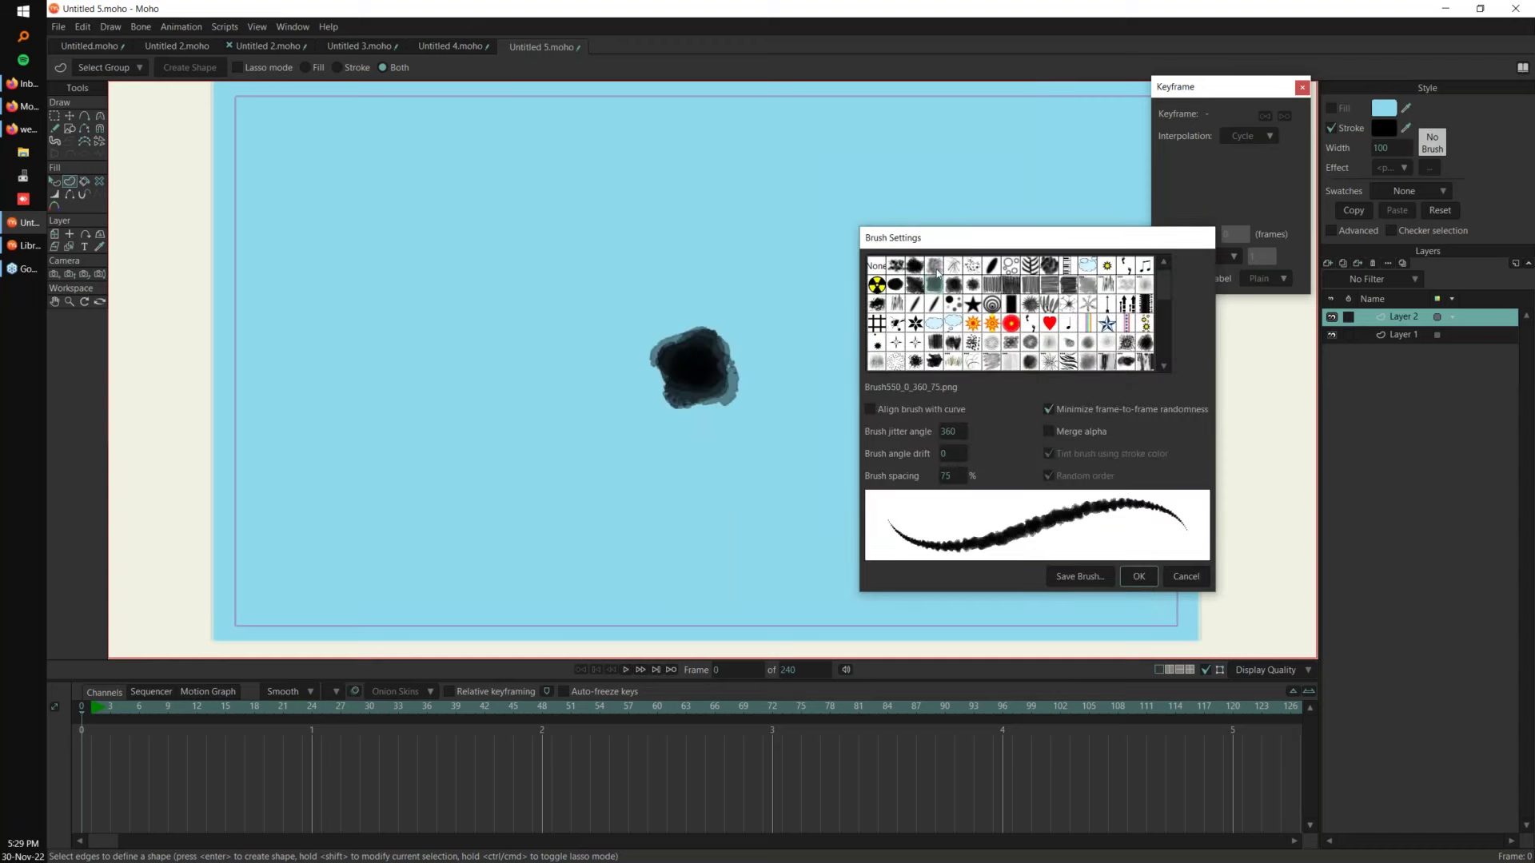
left_click(936, 267)
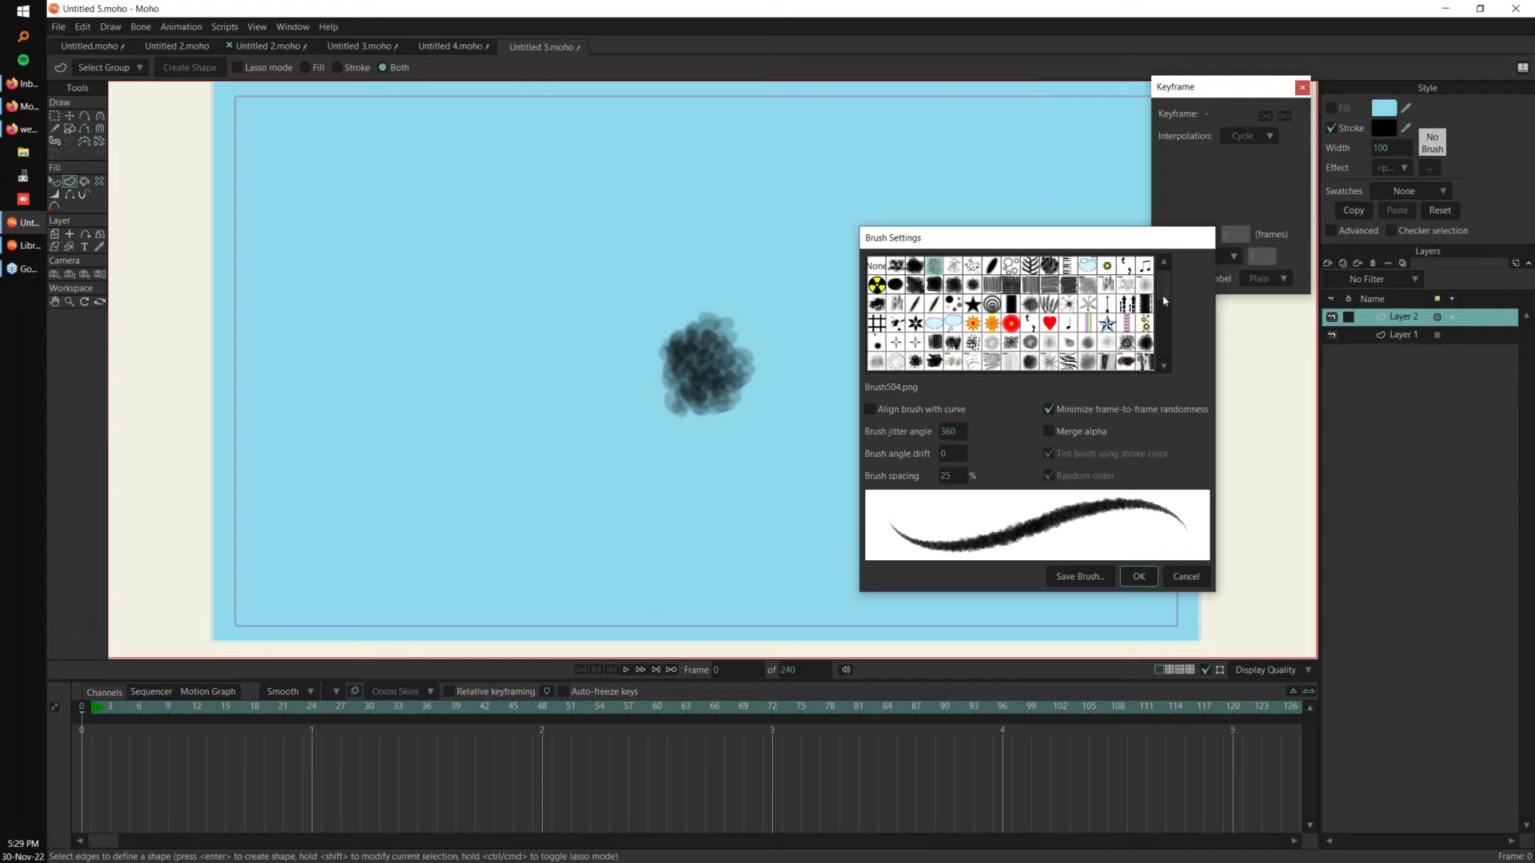
left_click(1088, 363)
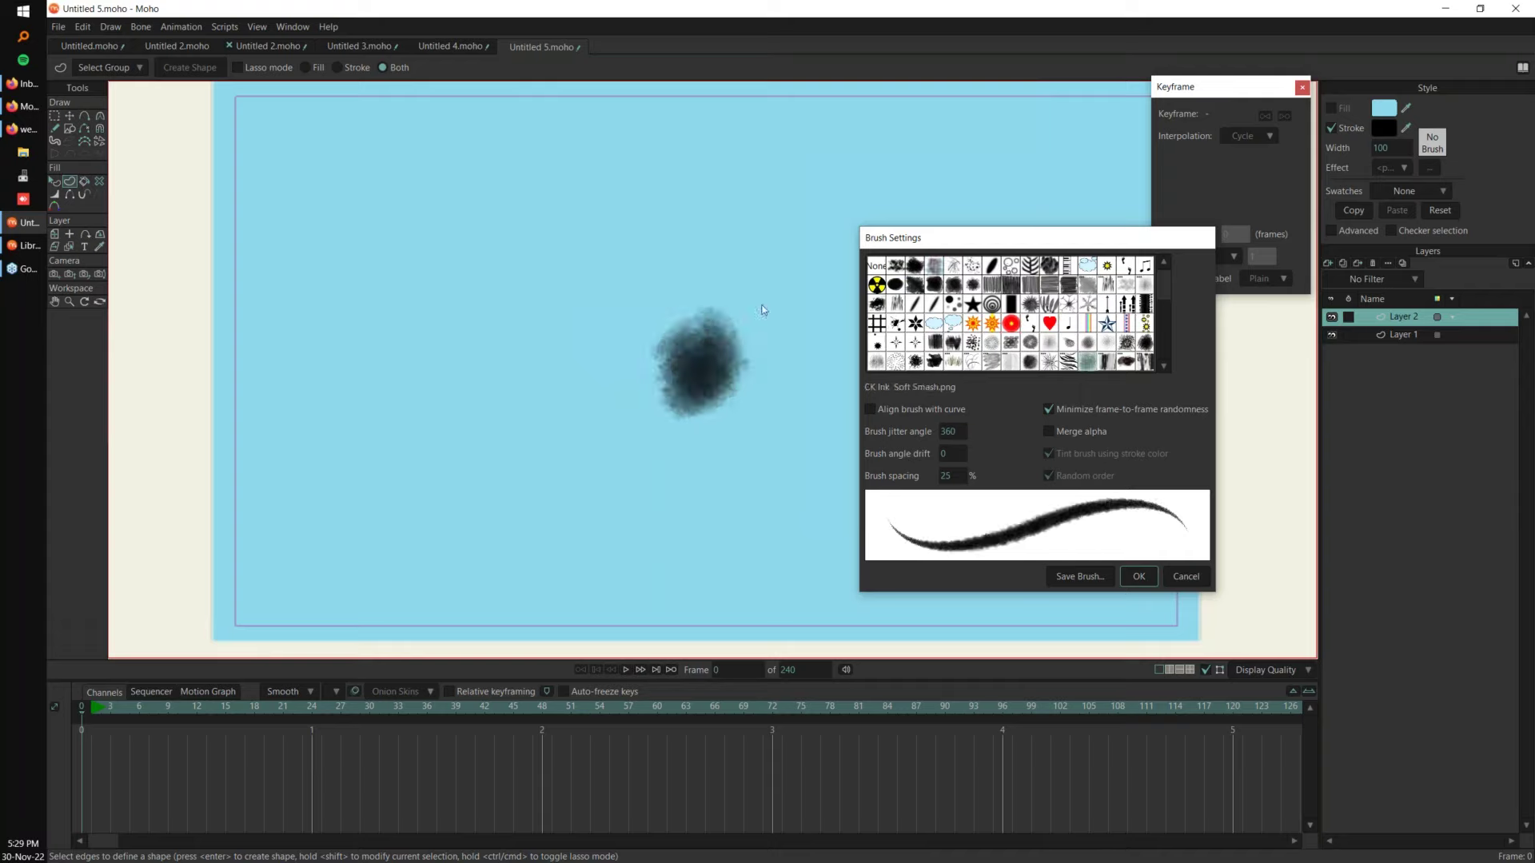
left_click(1139, 576)
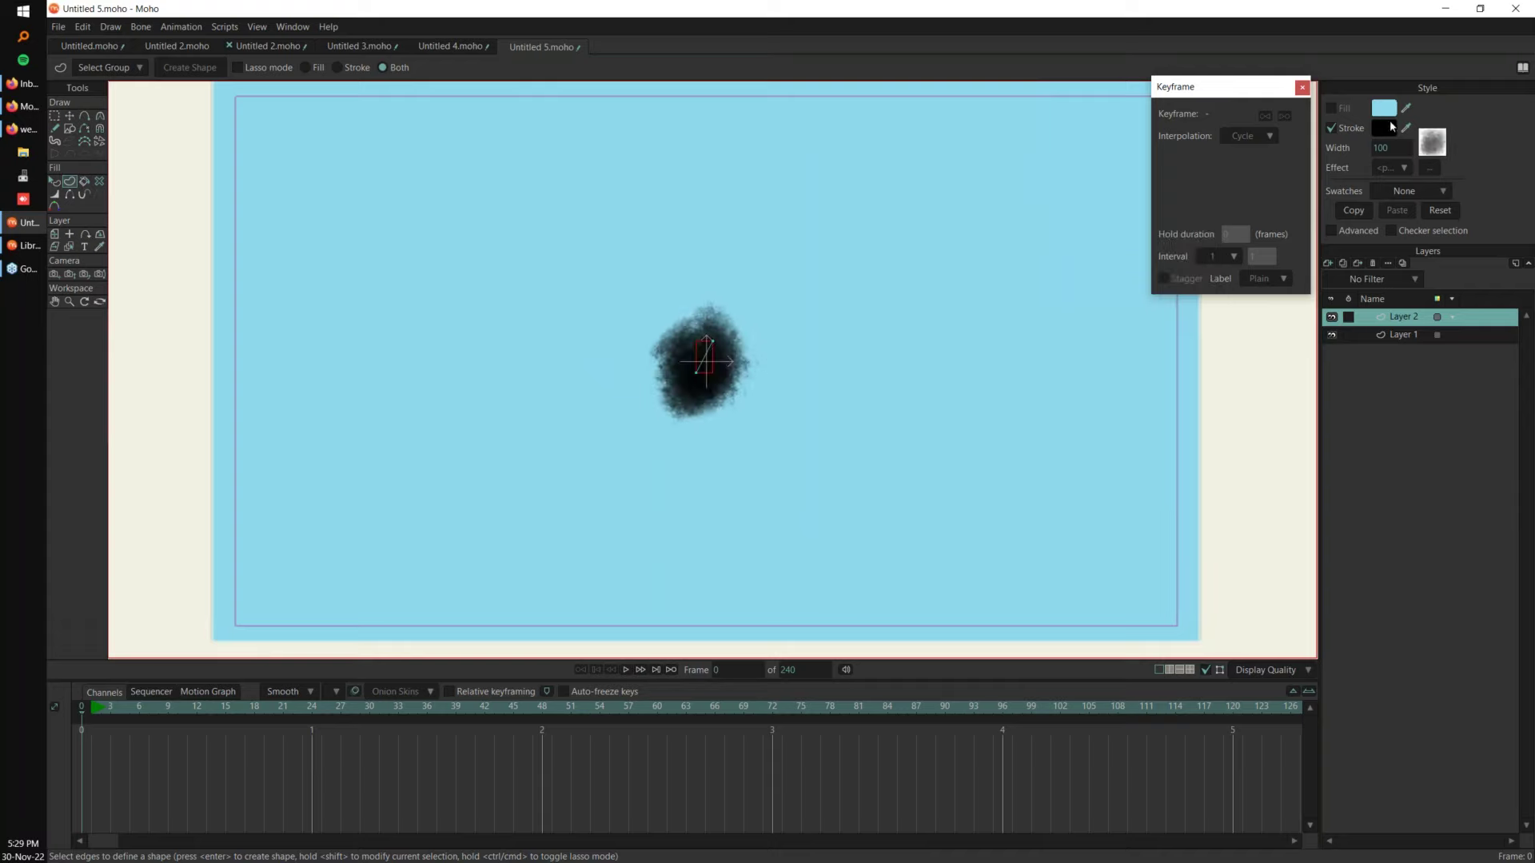
Step: Set the brush stroke's colour to white FFFFFF
left_click(1390, 127)
left_click_drag(1047, 384, 984, 316)
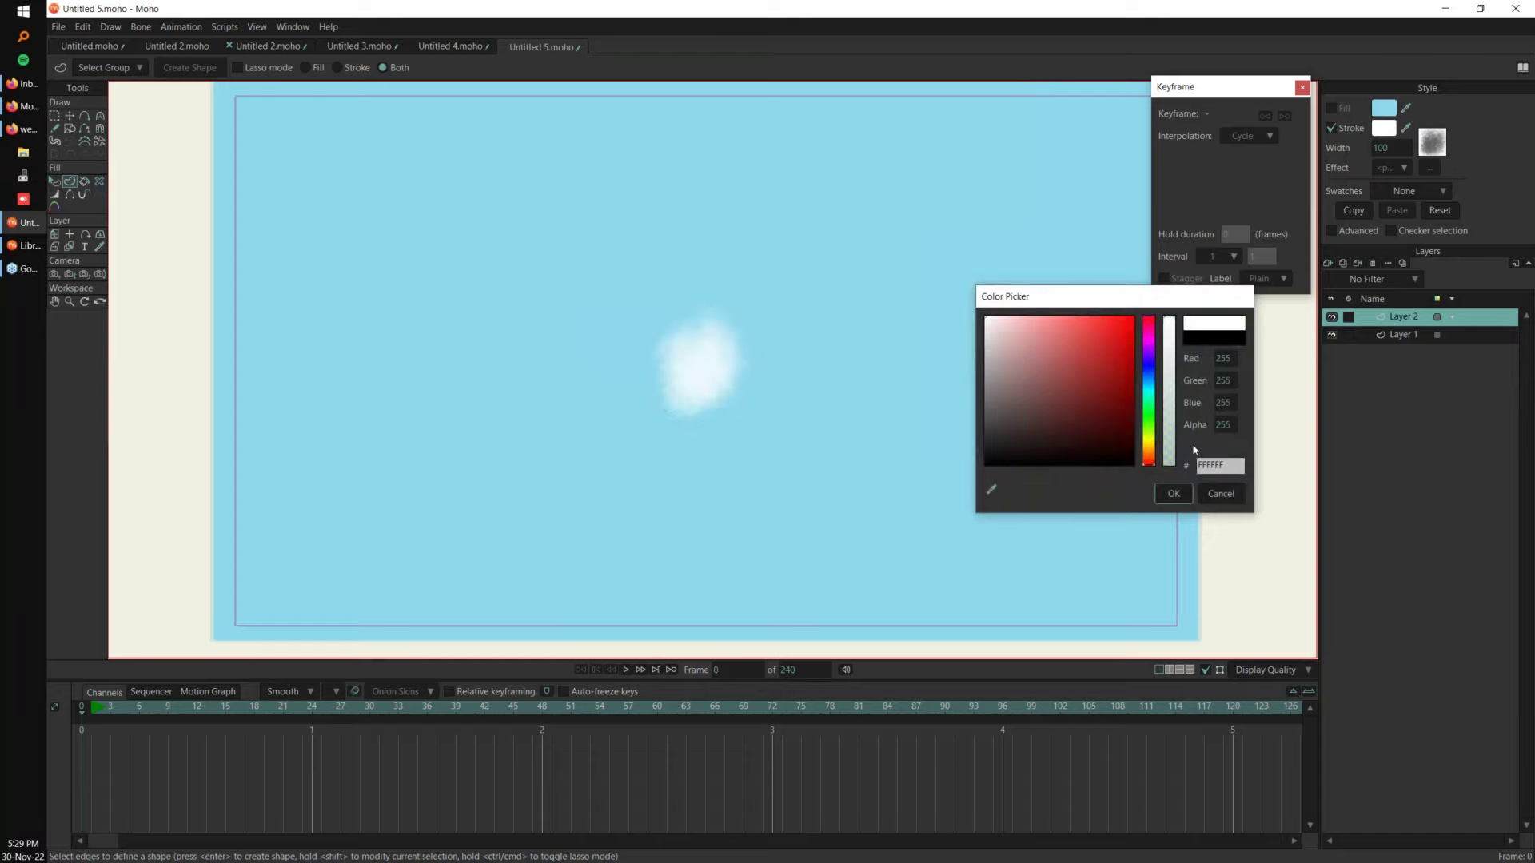
left_click(1174, 494)
Step: Animate Layer 2's scale from about 0.27 at frame 1 to about 0.97 at frame 19
left_click(93, 712)
key("Left")
key("0")
left_click(94, 710)
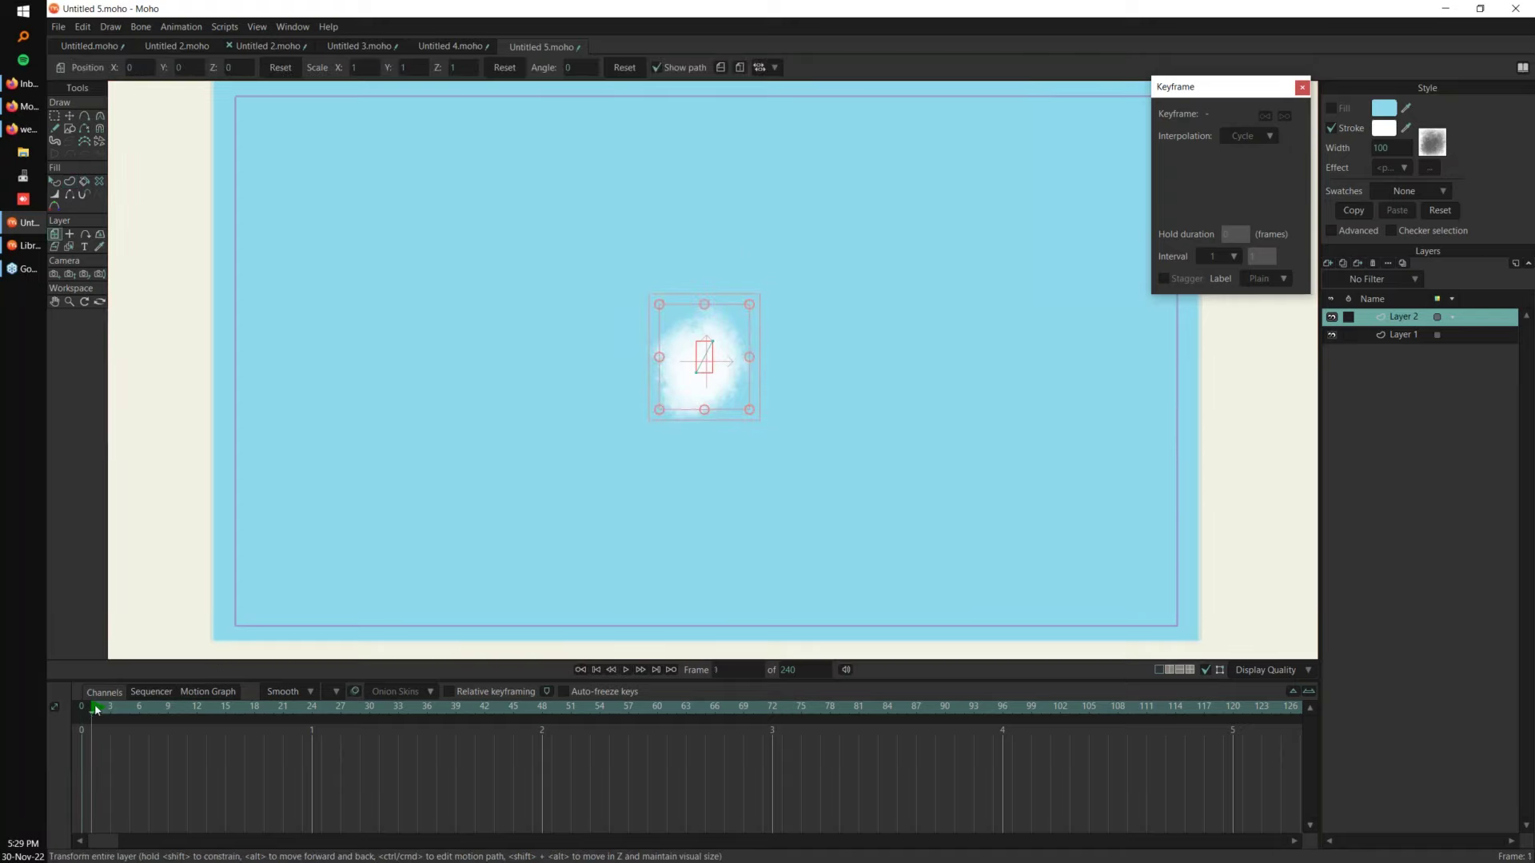
left_click_drag(748, 412, 727, 375)
left_click_drag(164, 719, 267, 730)
left_click_drag(722, 376, 726, 379)
Step: Copy Layer 2's frame 1 keyframe to frame 39, set it to Cycle, and preview the pulsing puff
left_click_drag(397, 715, 456, 715)
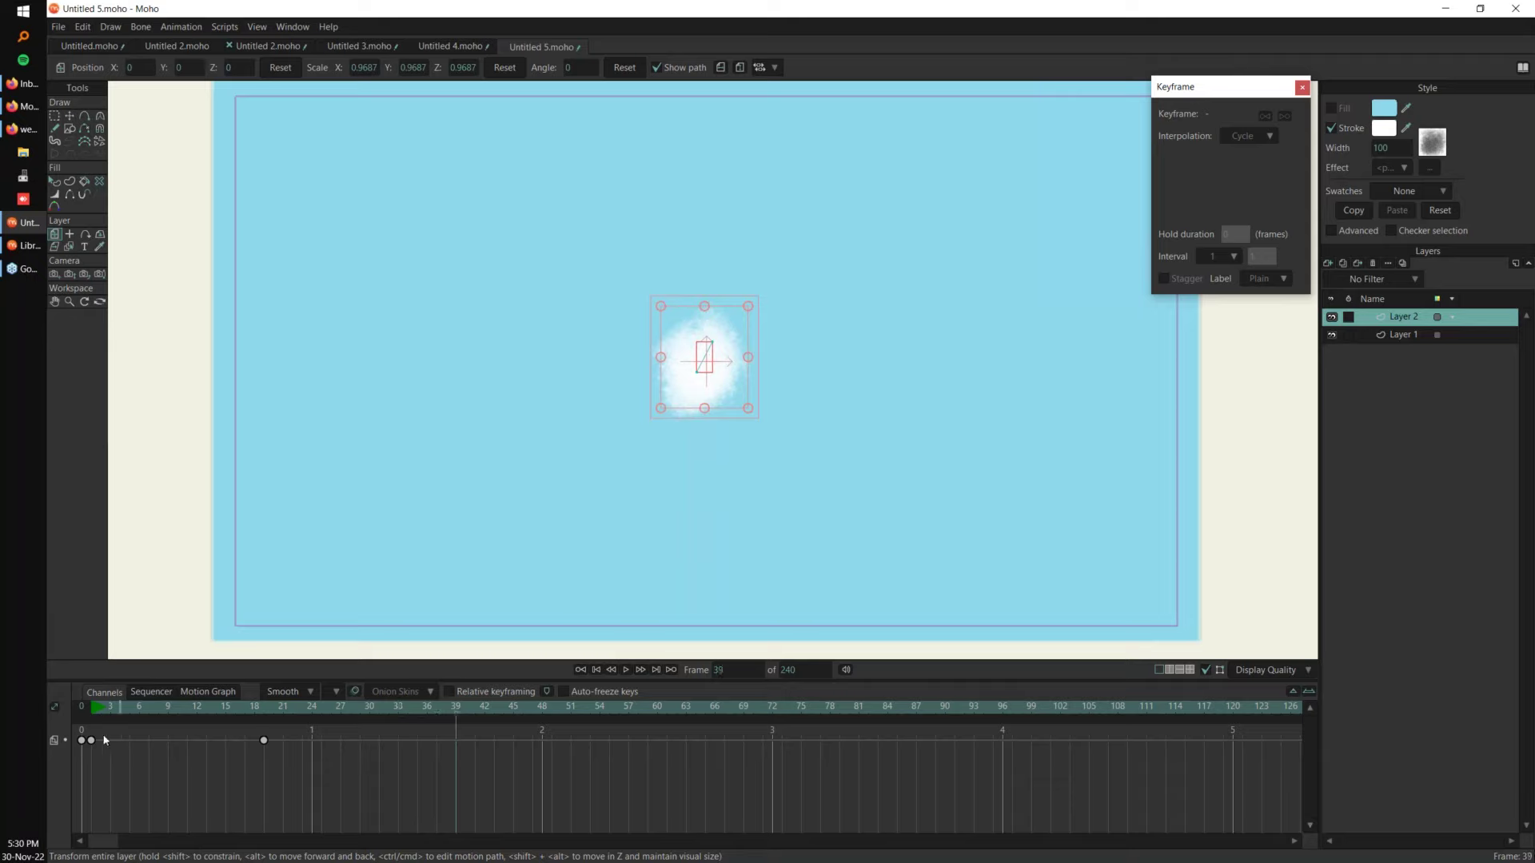
left_click(91, 740)
key("ctrl+c")
key("ctrl+v")
right_click(456, 740)
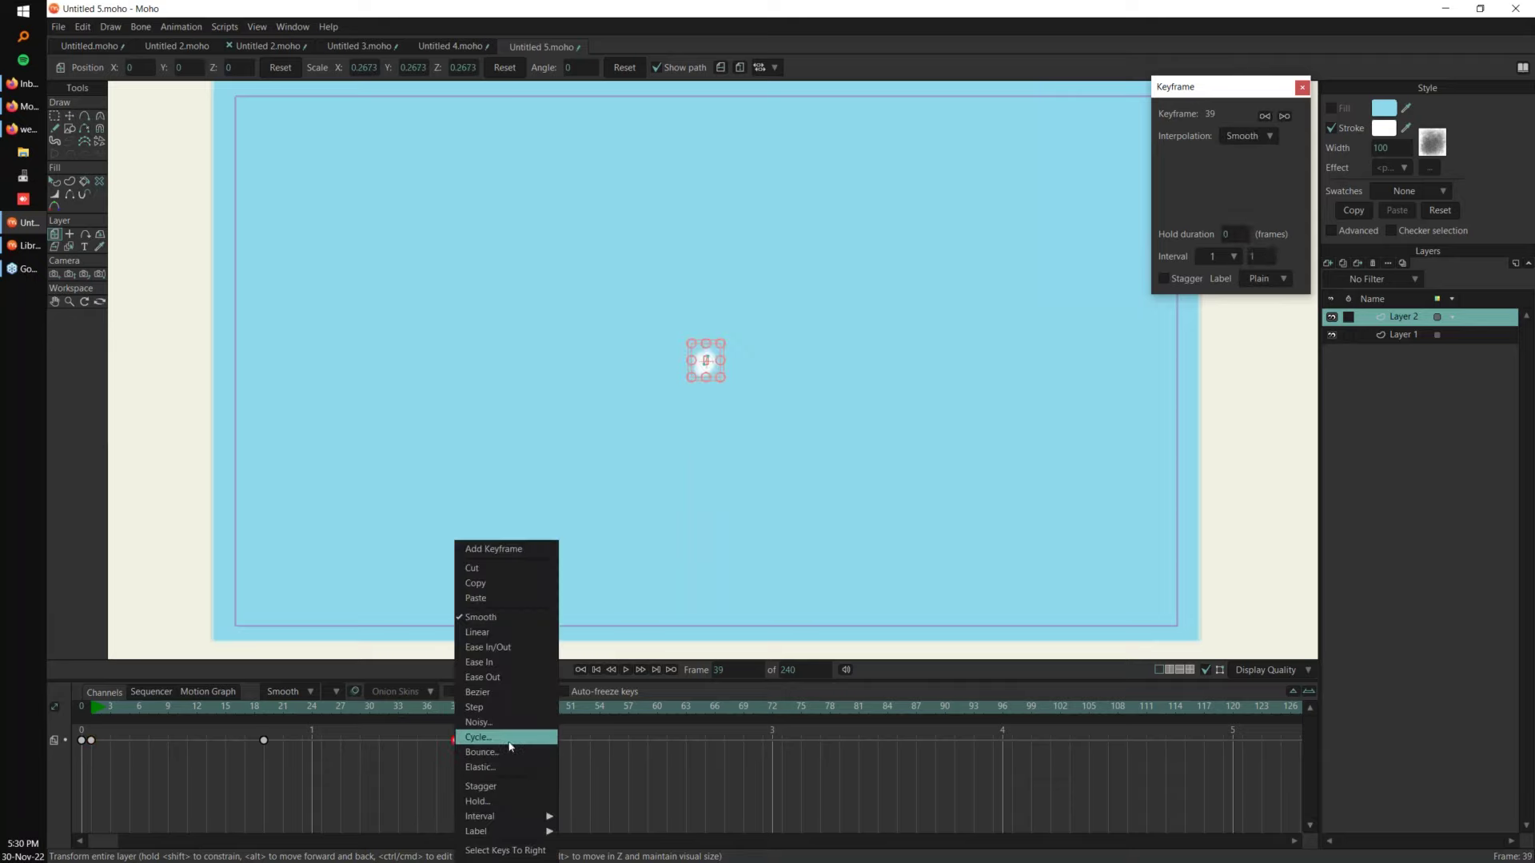
left_click(480, 737)
mouse_move(104, 710)
left_mouse_down()
mouse_move(647, 709)
mouse_move(427, 710)
left_mouse_up()
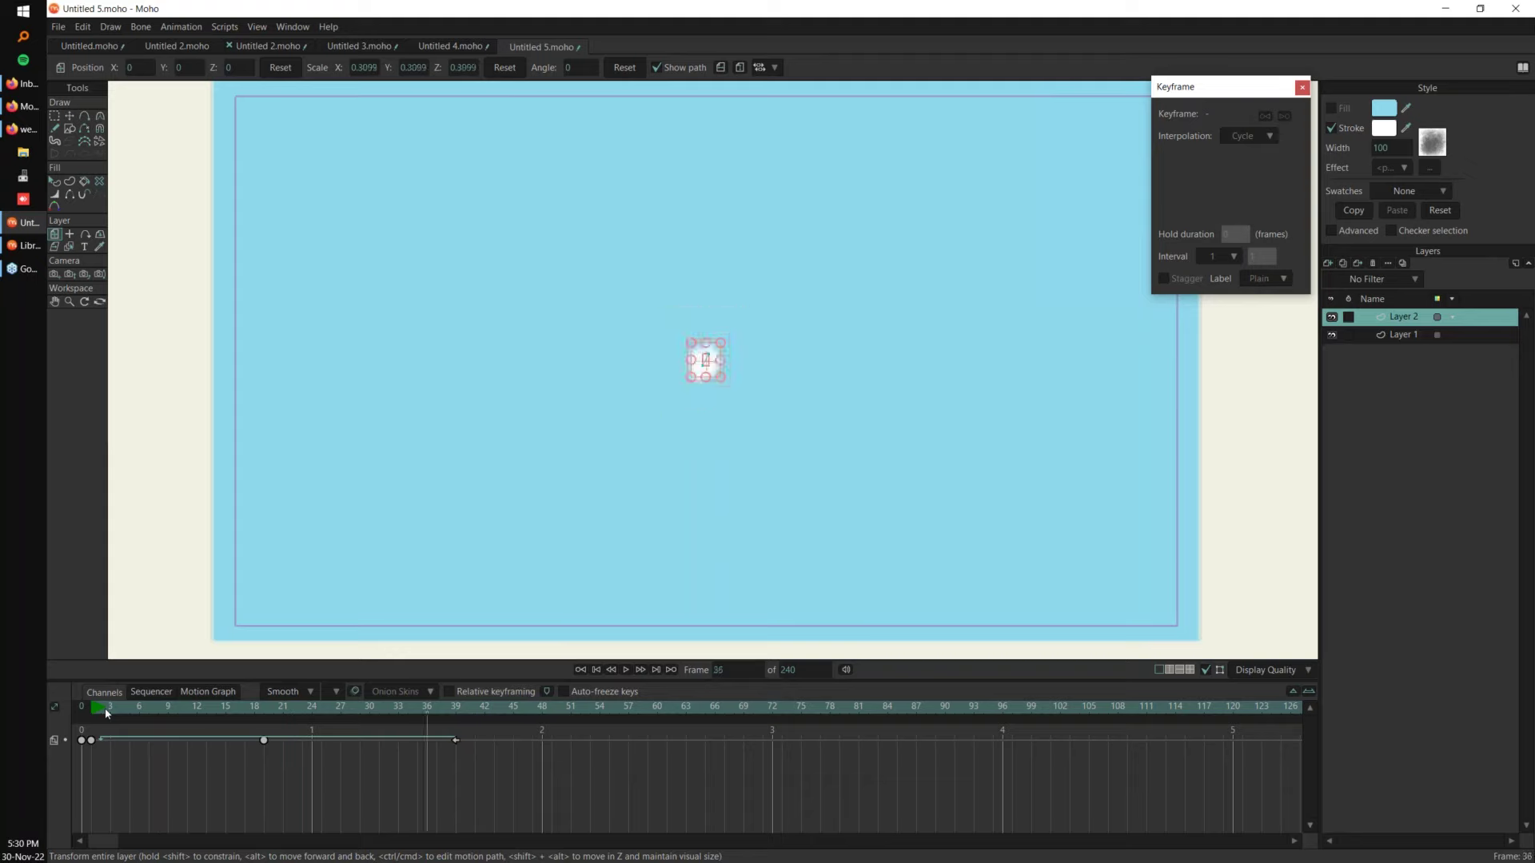
key("space")
Step: Add a particle layer, put Layer 2 inside it, and play back the default particles
left_click(1328, 263)
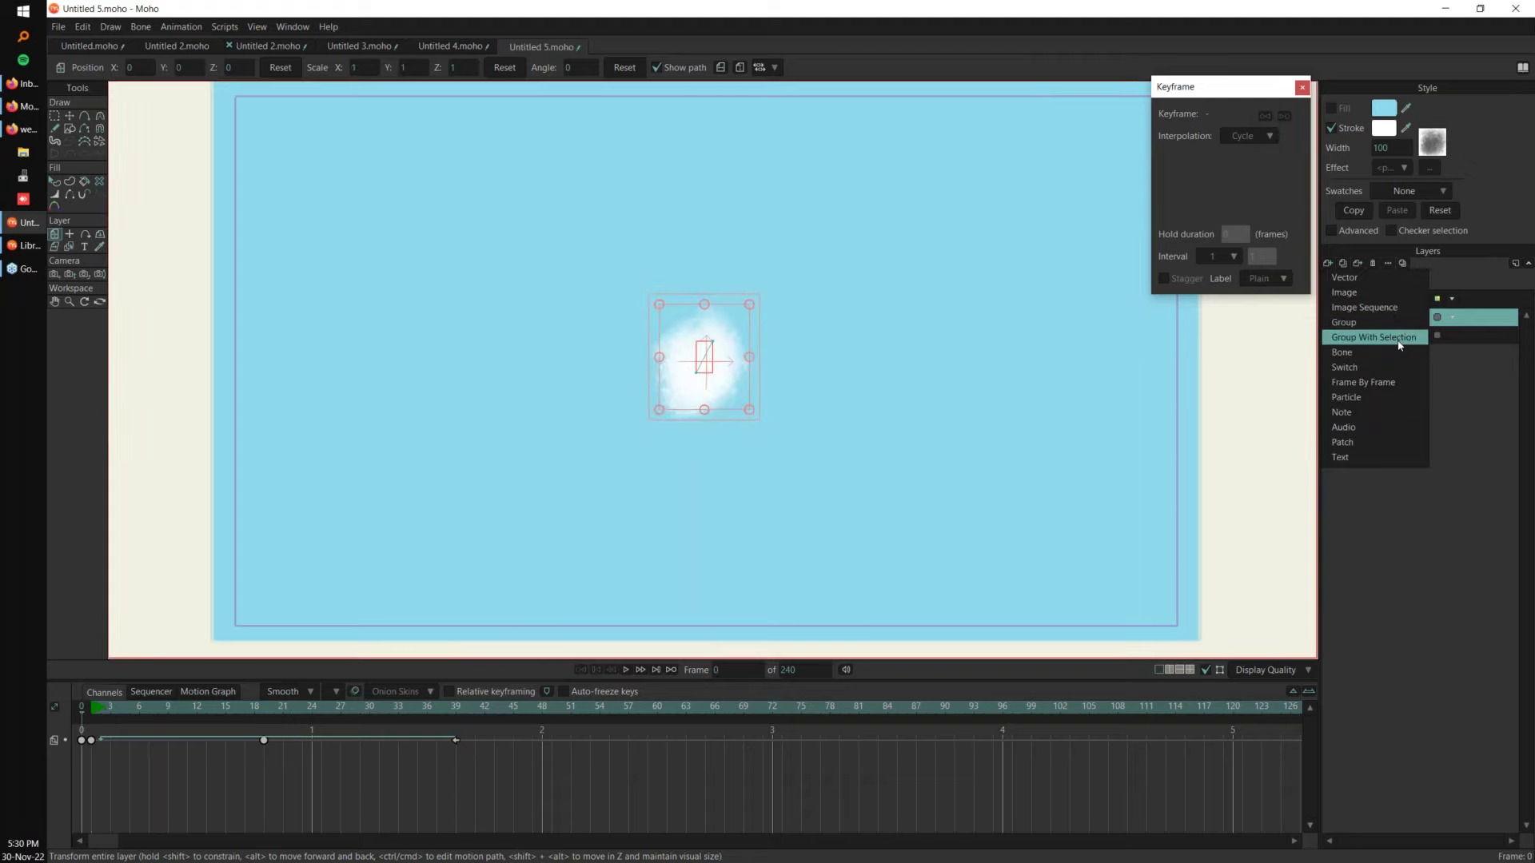
left_click(1387, 397)
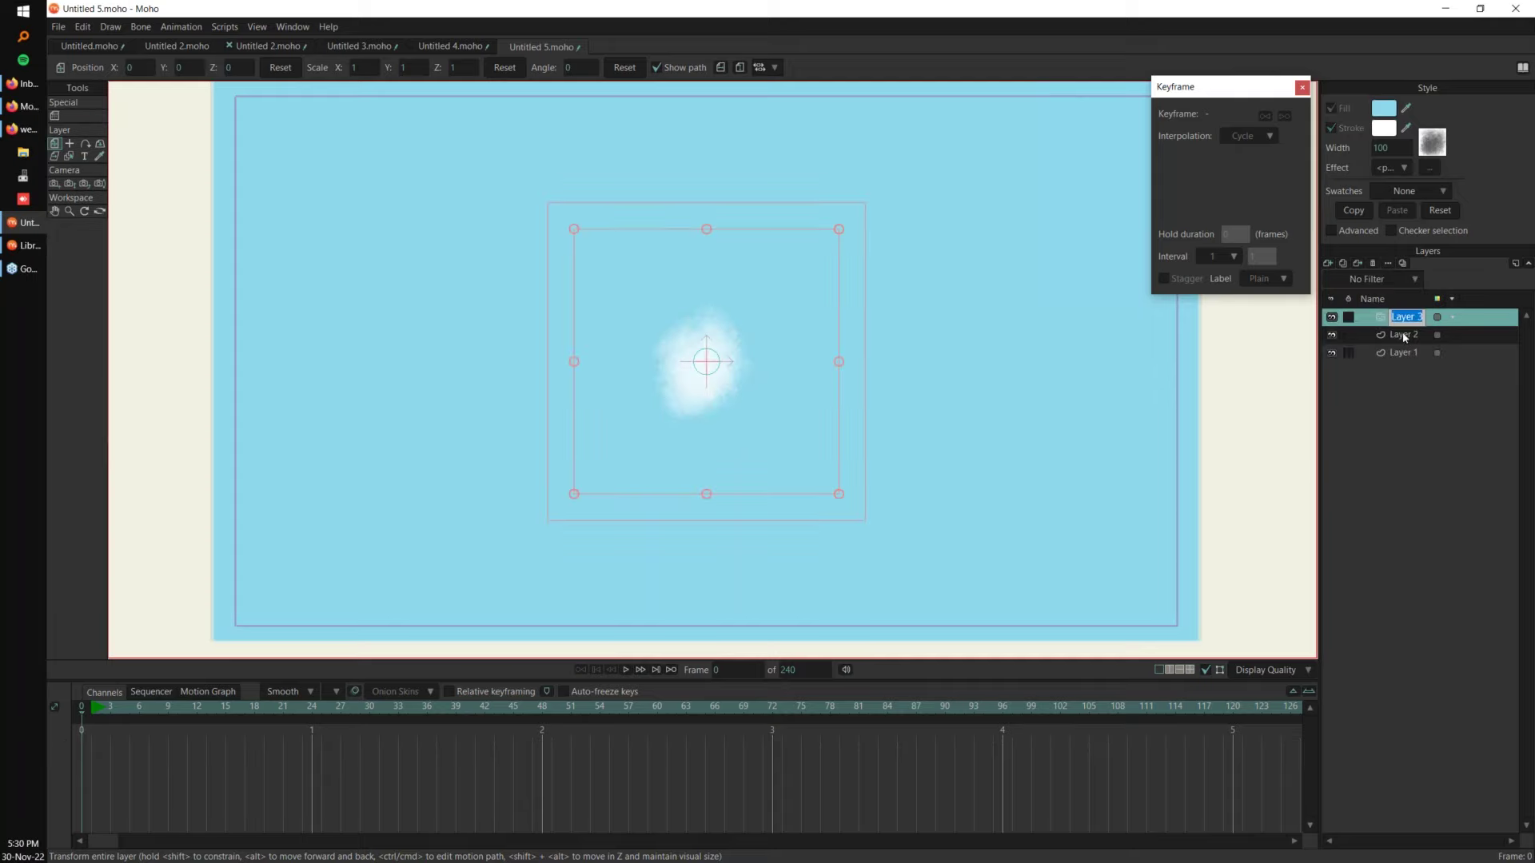
left_click(1405, 335)
left_click_drag(1407, 337, 1411, 321)
left_click(1414, 318)
scroll(1051, 378, "down", 2)
key("space")
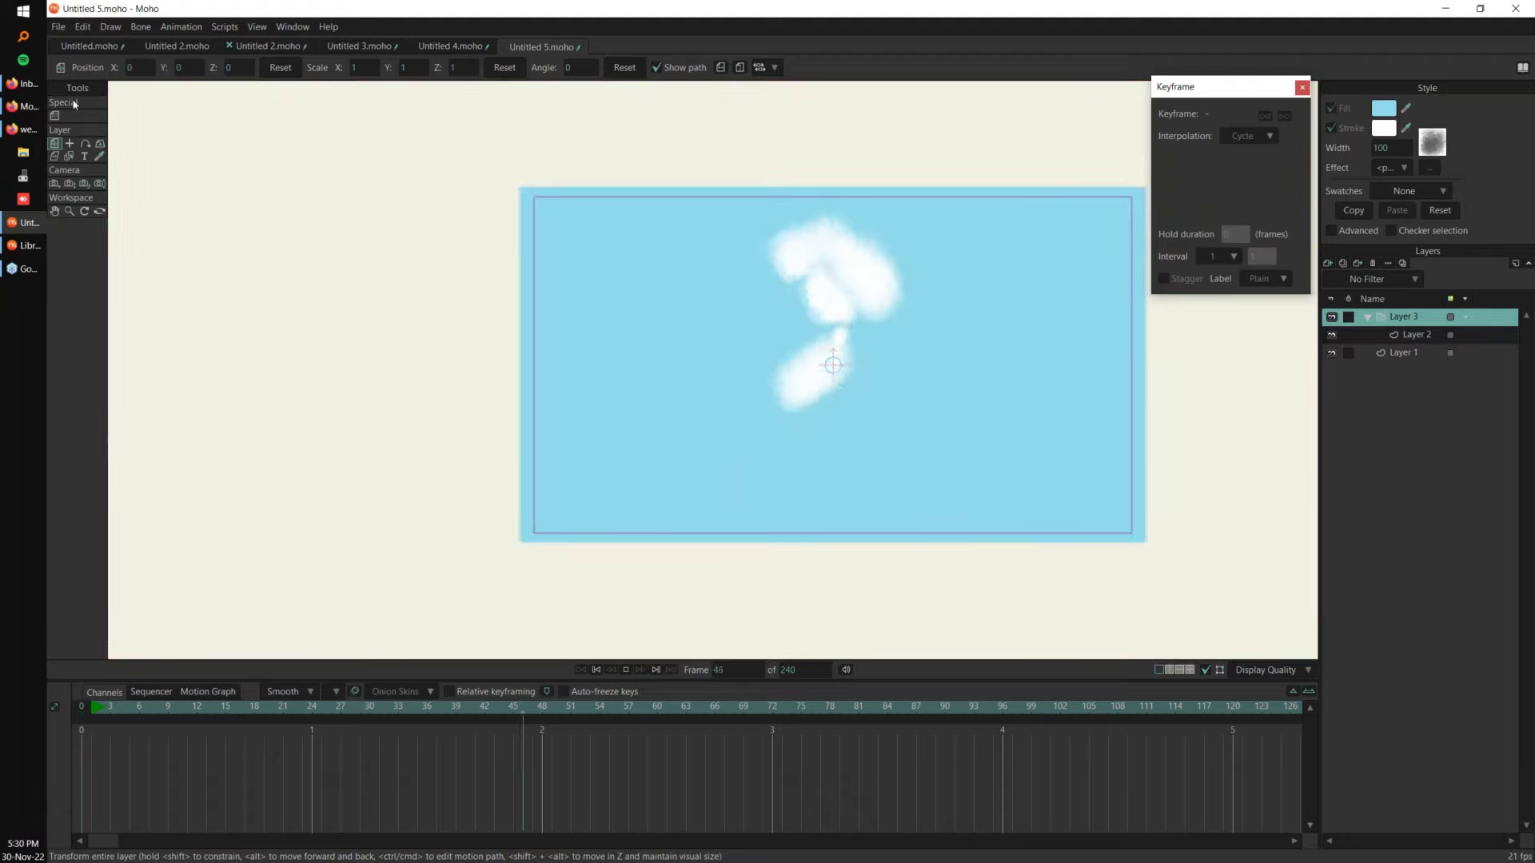
Step: Set the particle layer's velocity, velocity spread, direction spread and acceleration rate to 0
left_click(54, 116)
left_click(169, 67)
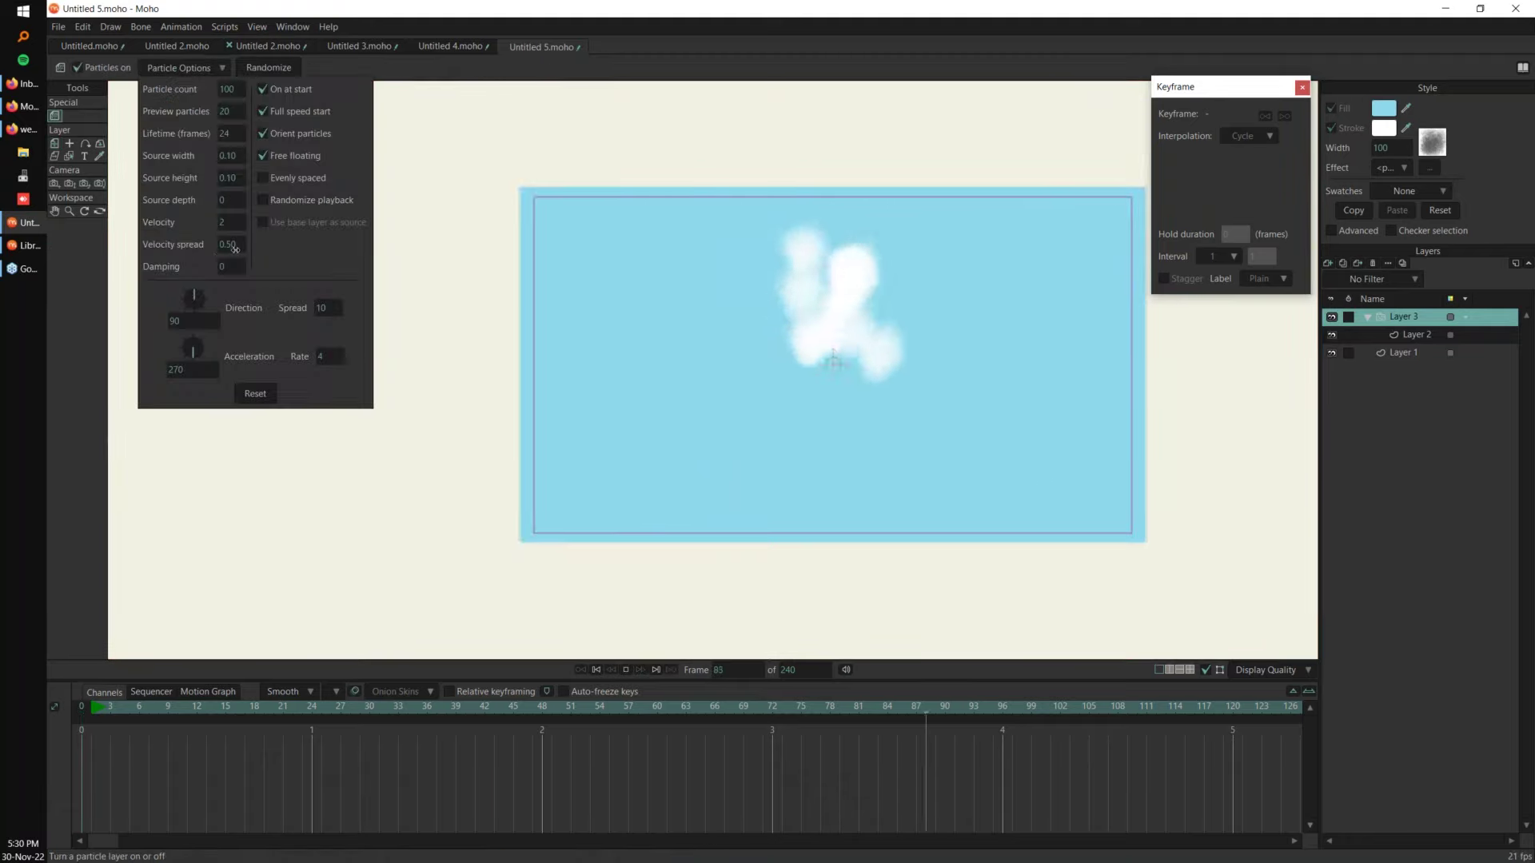
double_click(327, 308)
type("0")
double_click(328, 356)
type("0")
key("Return")
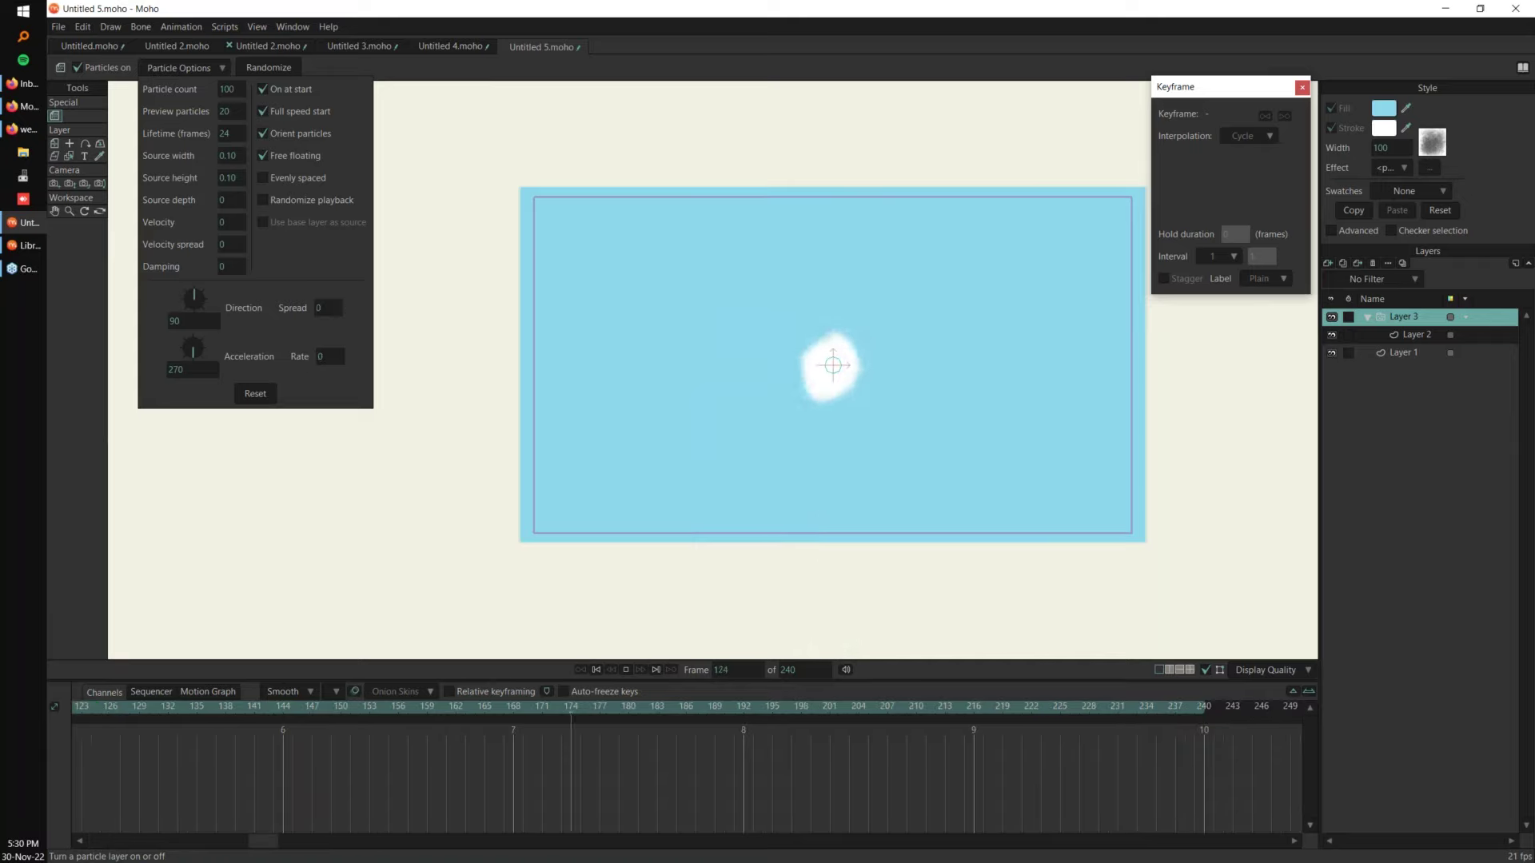
Step: Set the particles' source width, source height and lifetime to 0, and check the result at frame 1
left_click_drag(235, 159, 212, 159)
left_click_drag(233, 179, 216, 134)
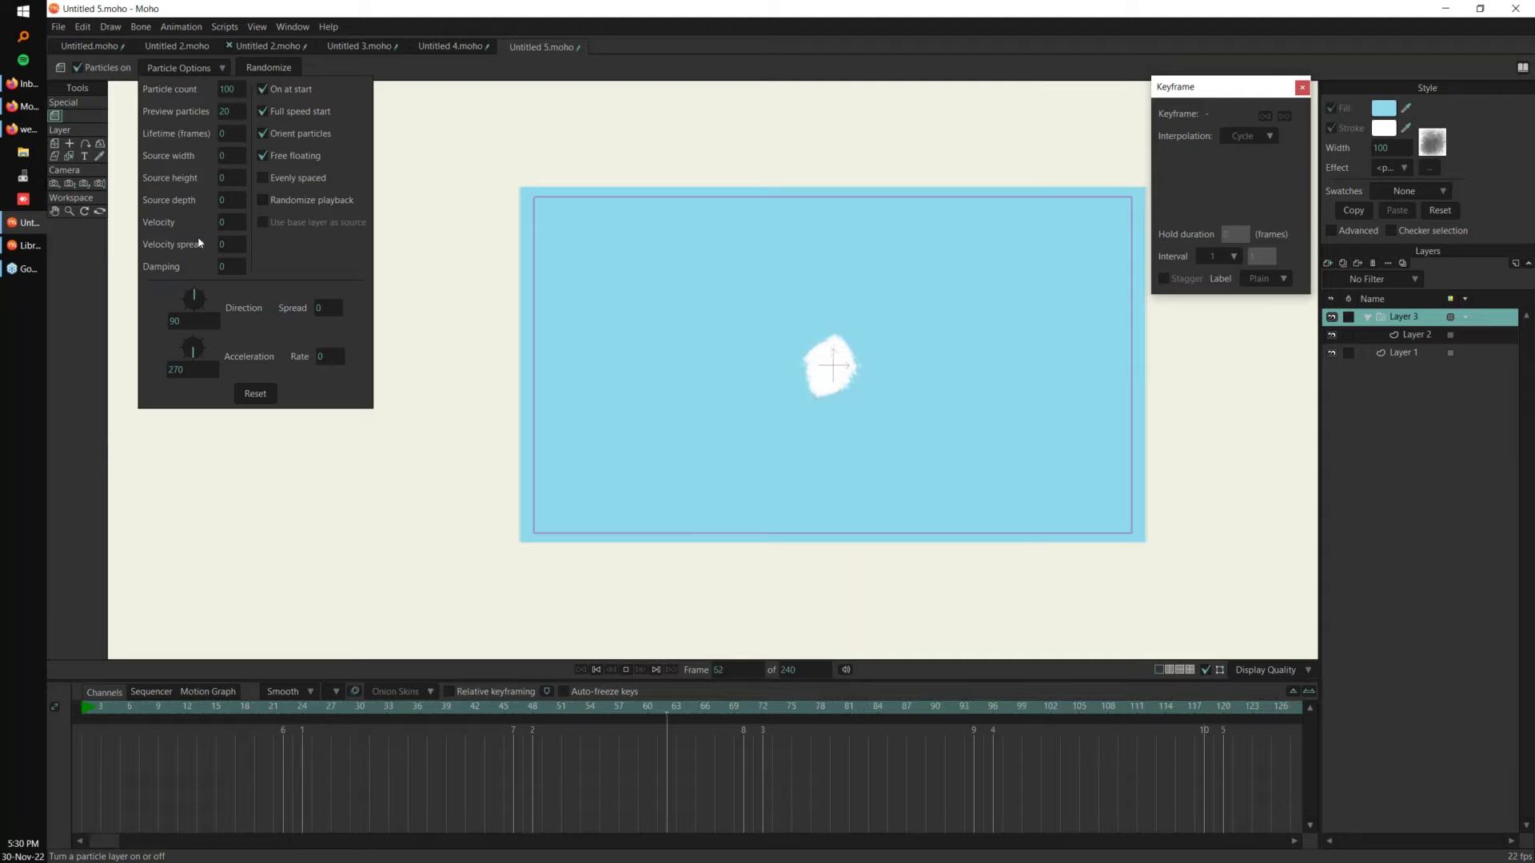
left_click(85, 711)
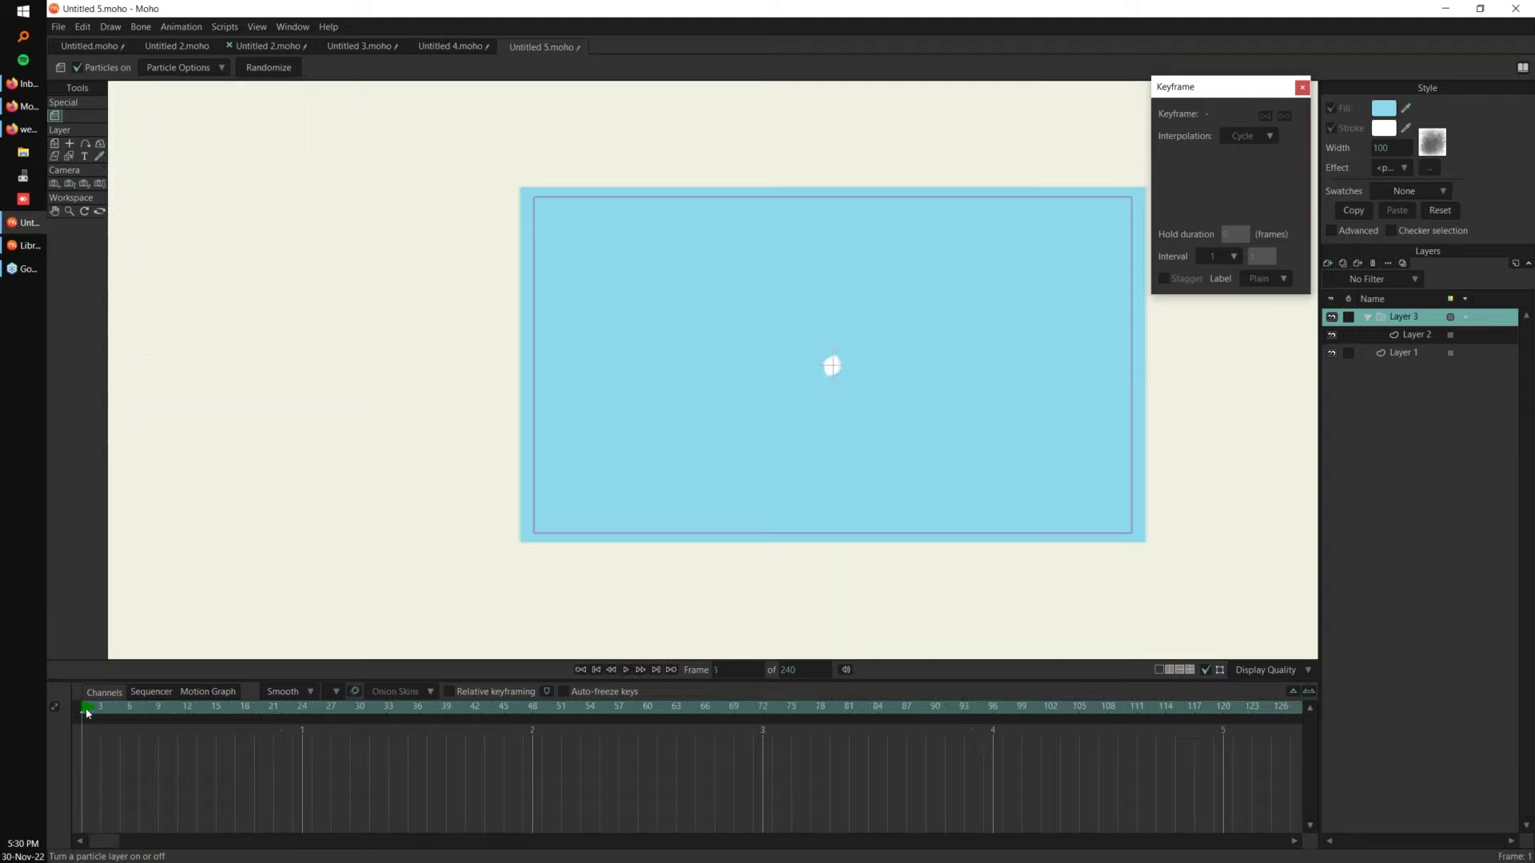
Step: Add a vector layer named base inside the particle layer and place it below Layer 2
left_click(1409, 336)
left_click(1328, 263)
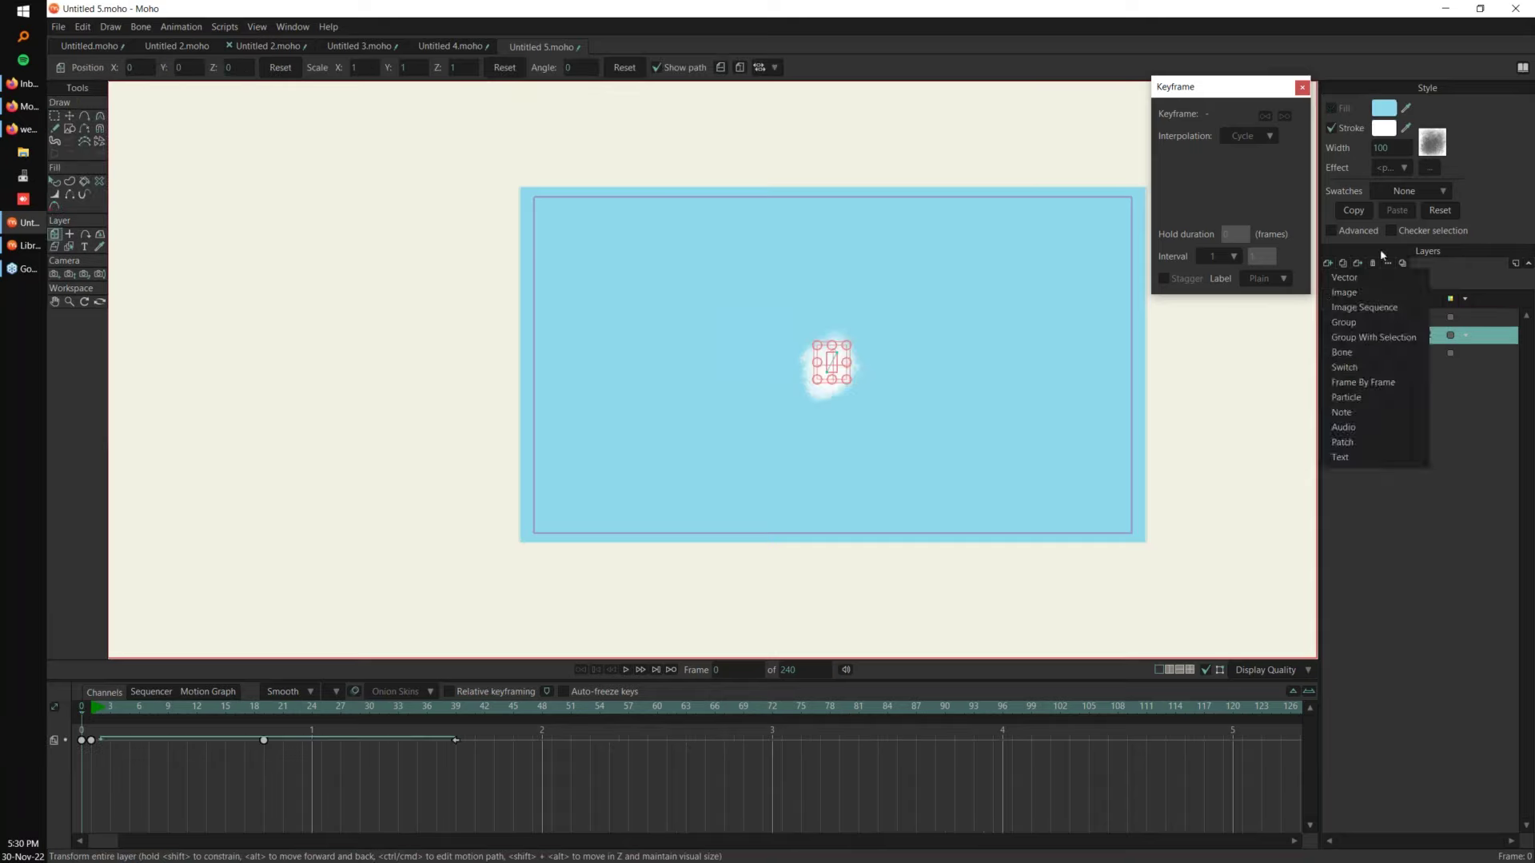
left_click(1413, 339)
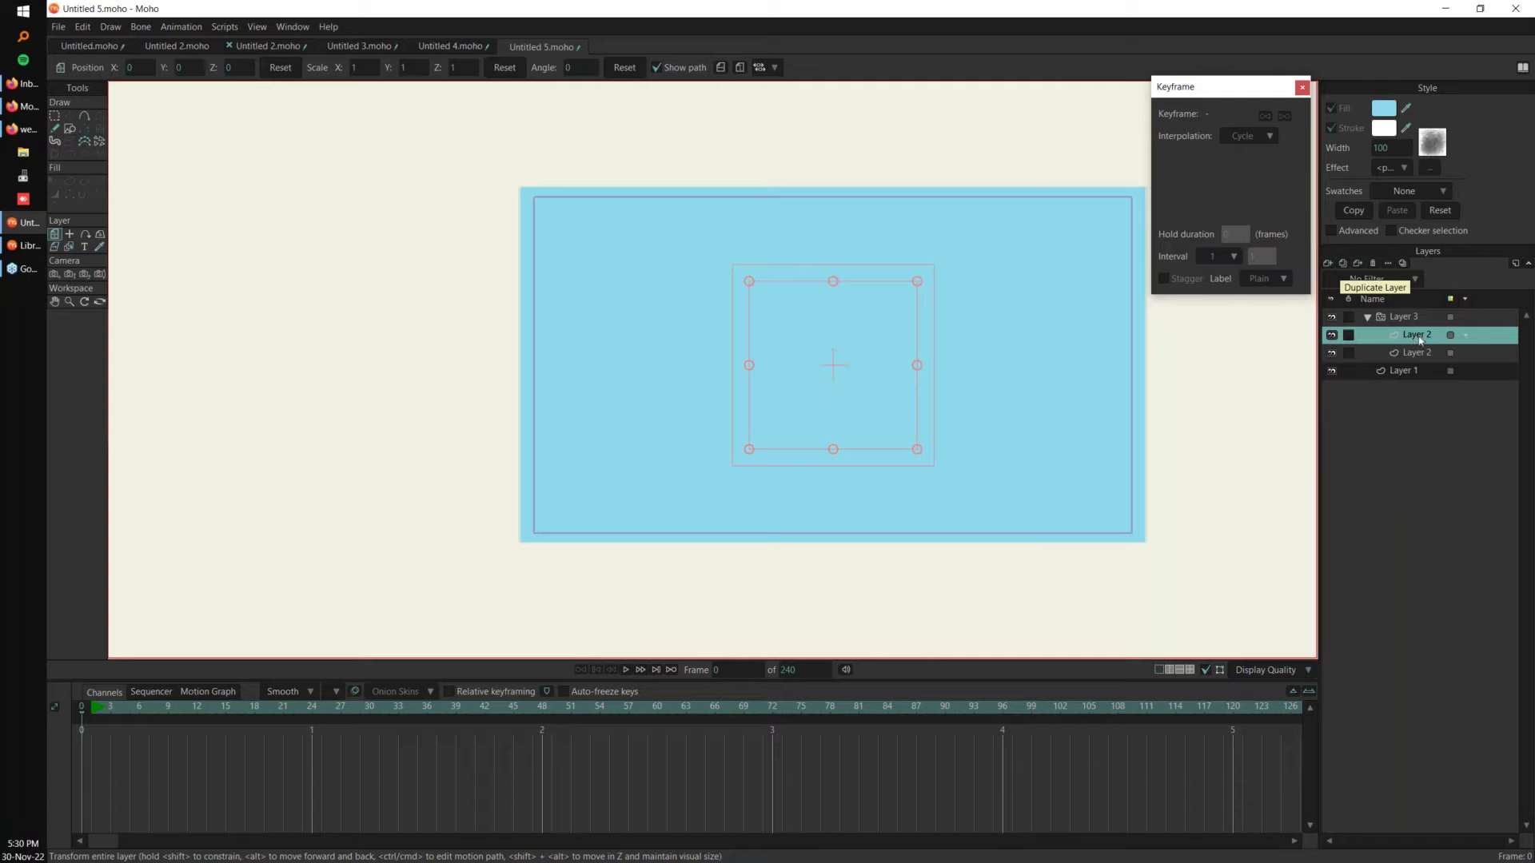
double_click(1428, 339)
type("base")
key("Return")
left_click_drag(1423, 337, 1433, 352)
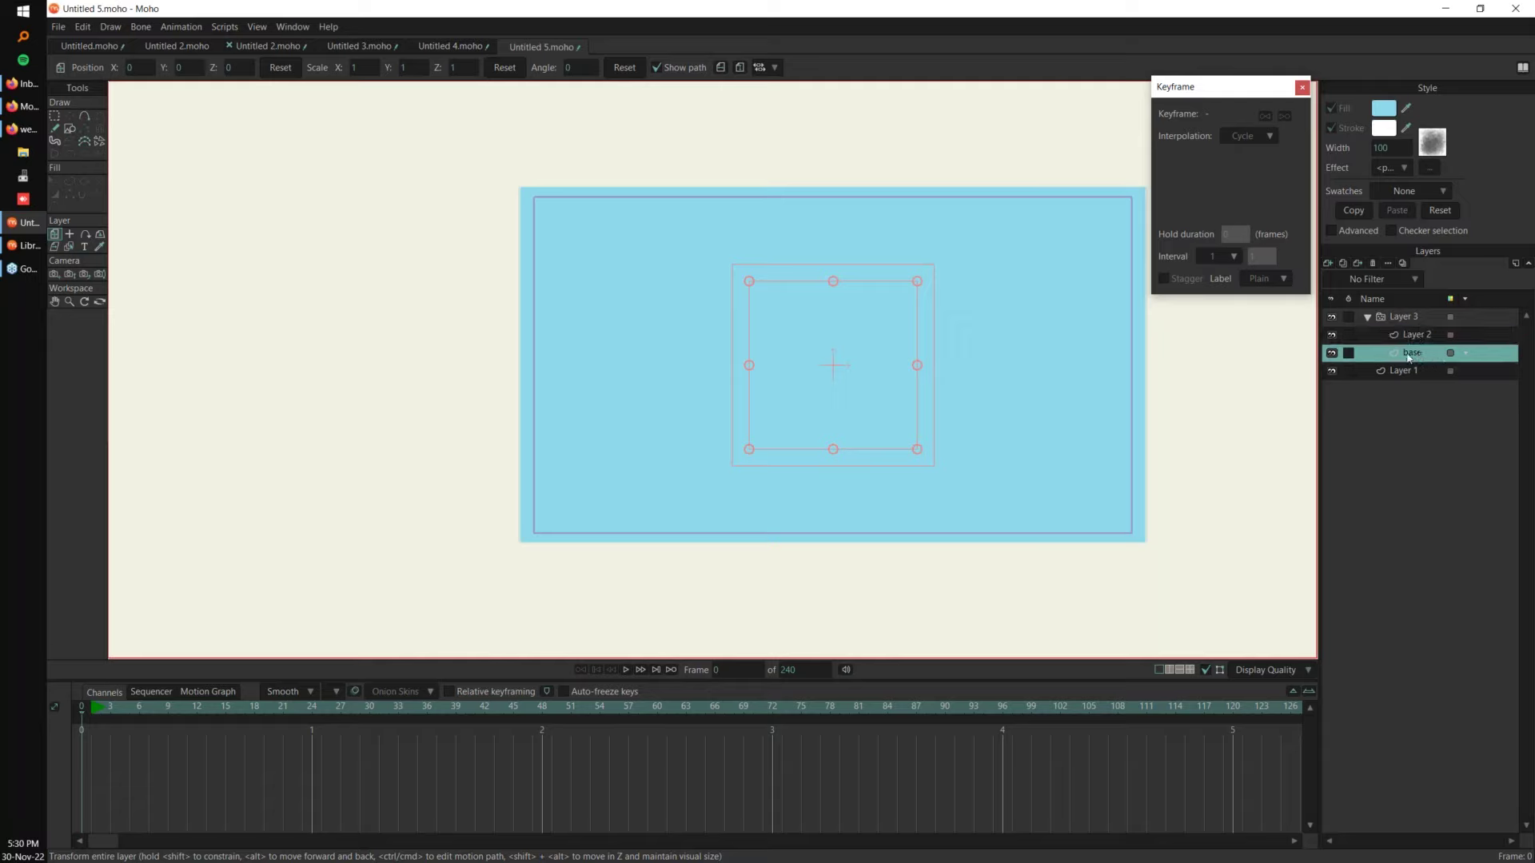
Step: Reset the style and draw a wide white oval around the centre of the base layer
left_click(1420, 338)
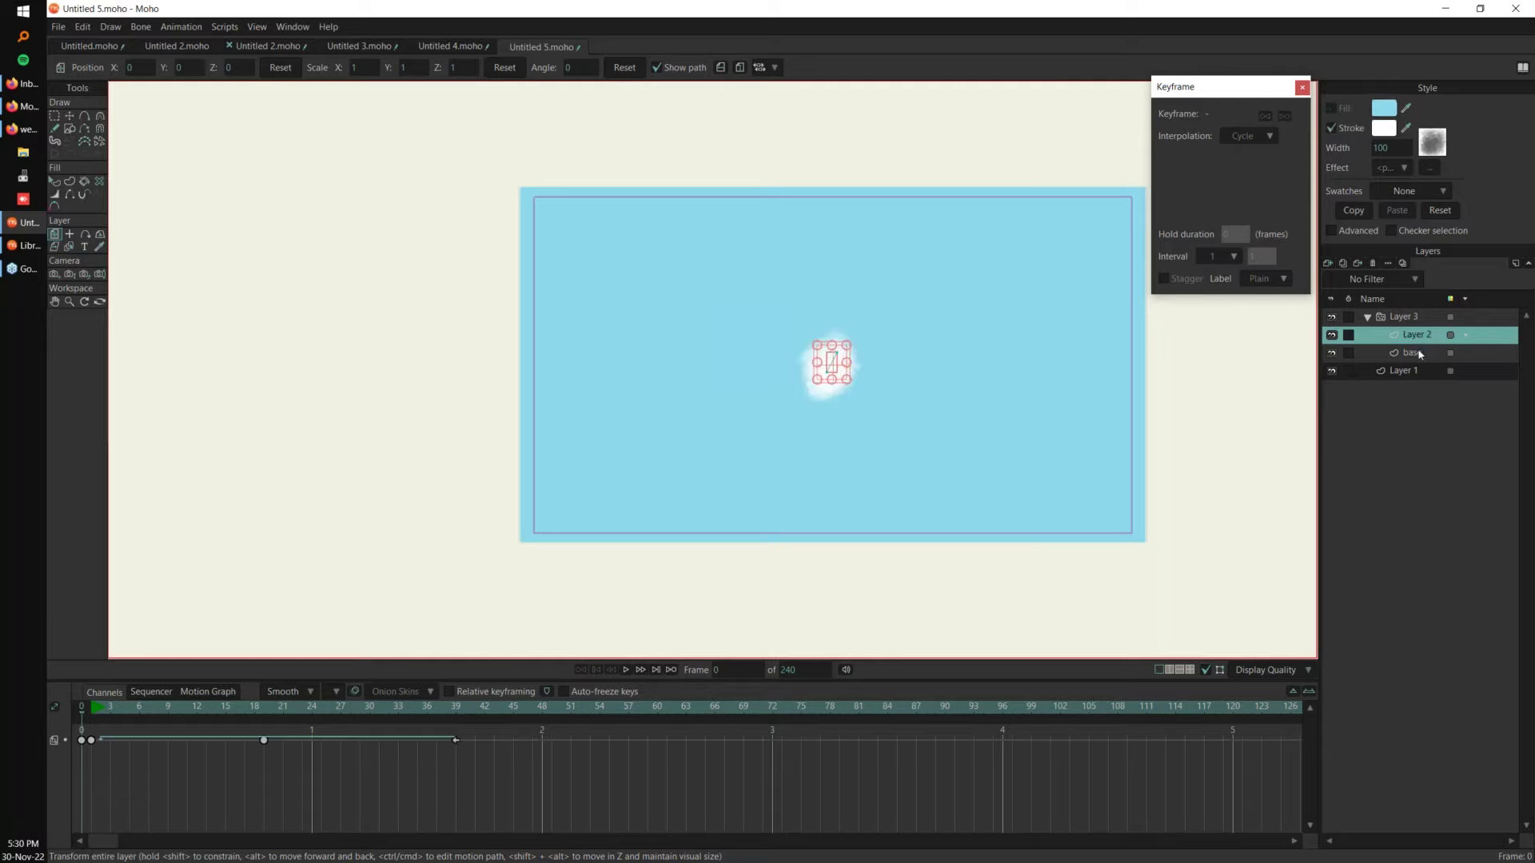
left_click(1420, 354)
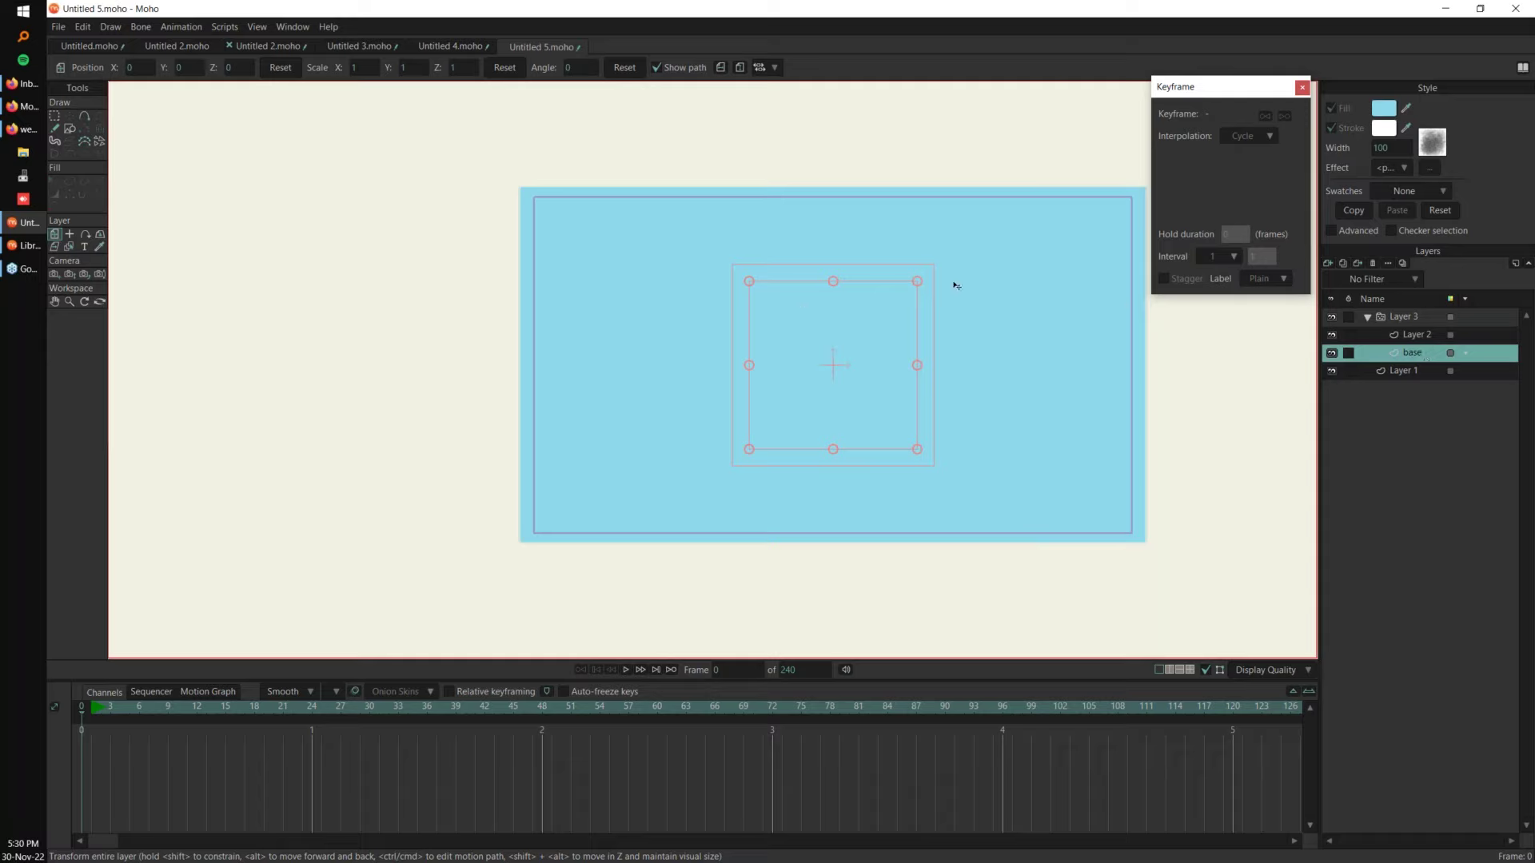
left_click(70, 128)
left_click(213, 66)
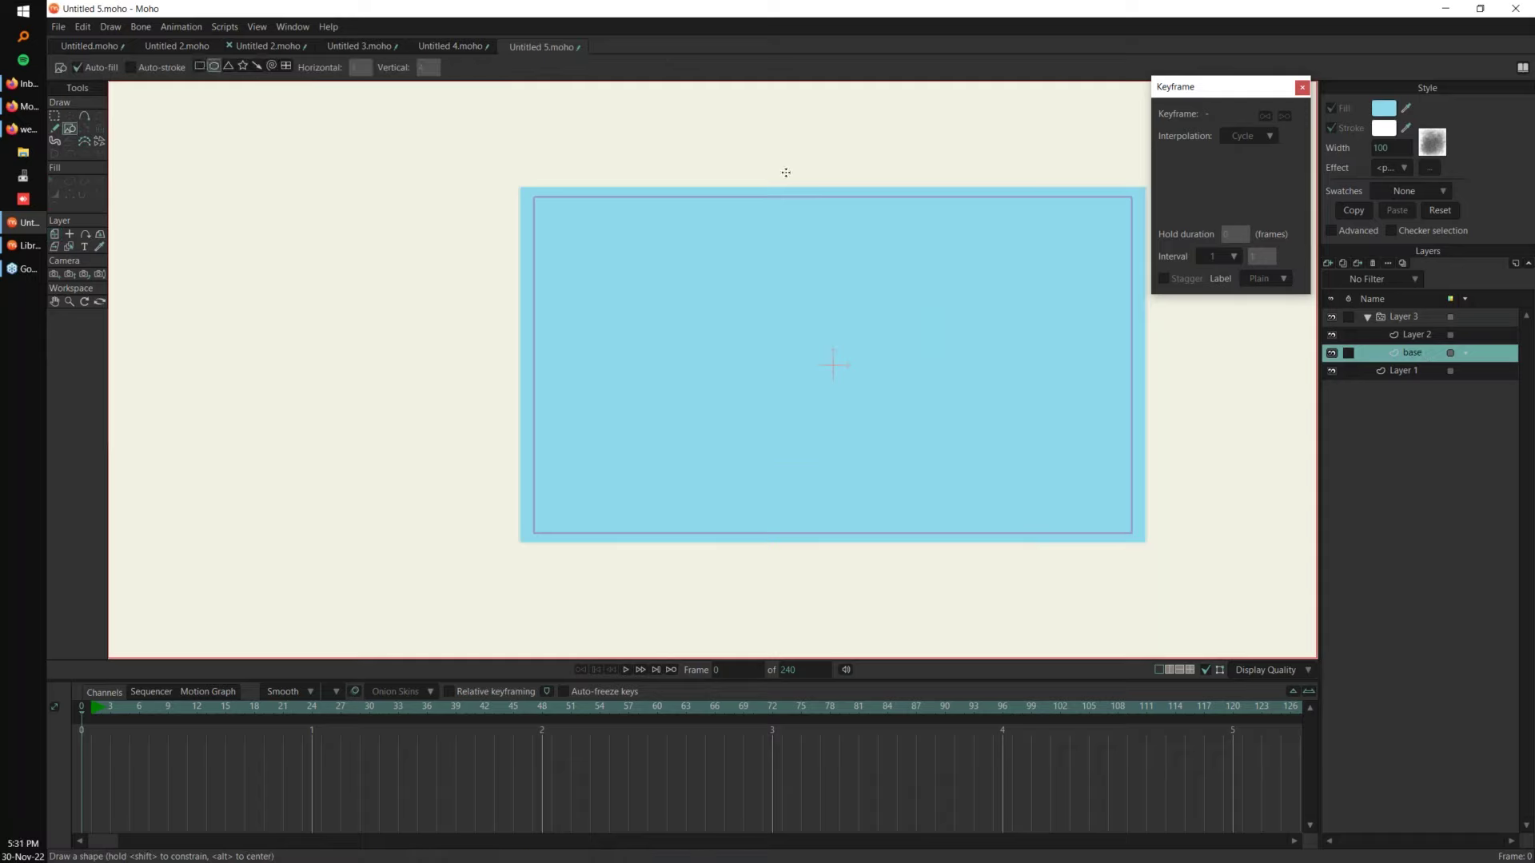
left_click(1436, 210)
mouse_move(678, 314)
left_mouse_down()
mouse_move(843, 400)
mouse_move(999, 455)
left_mouse_up()
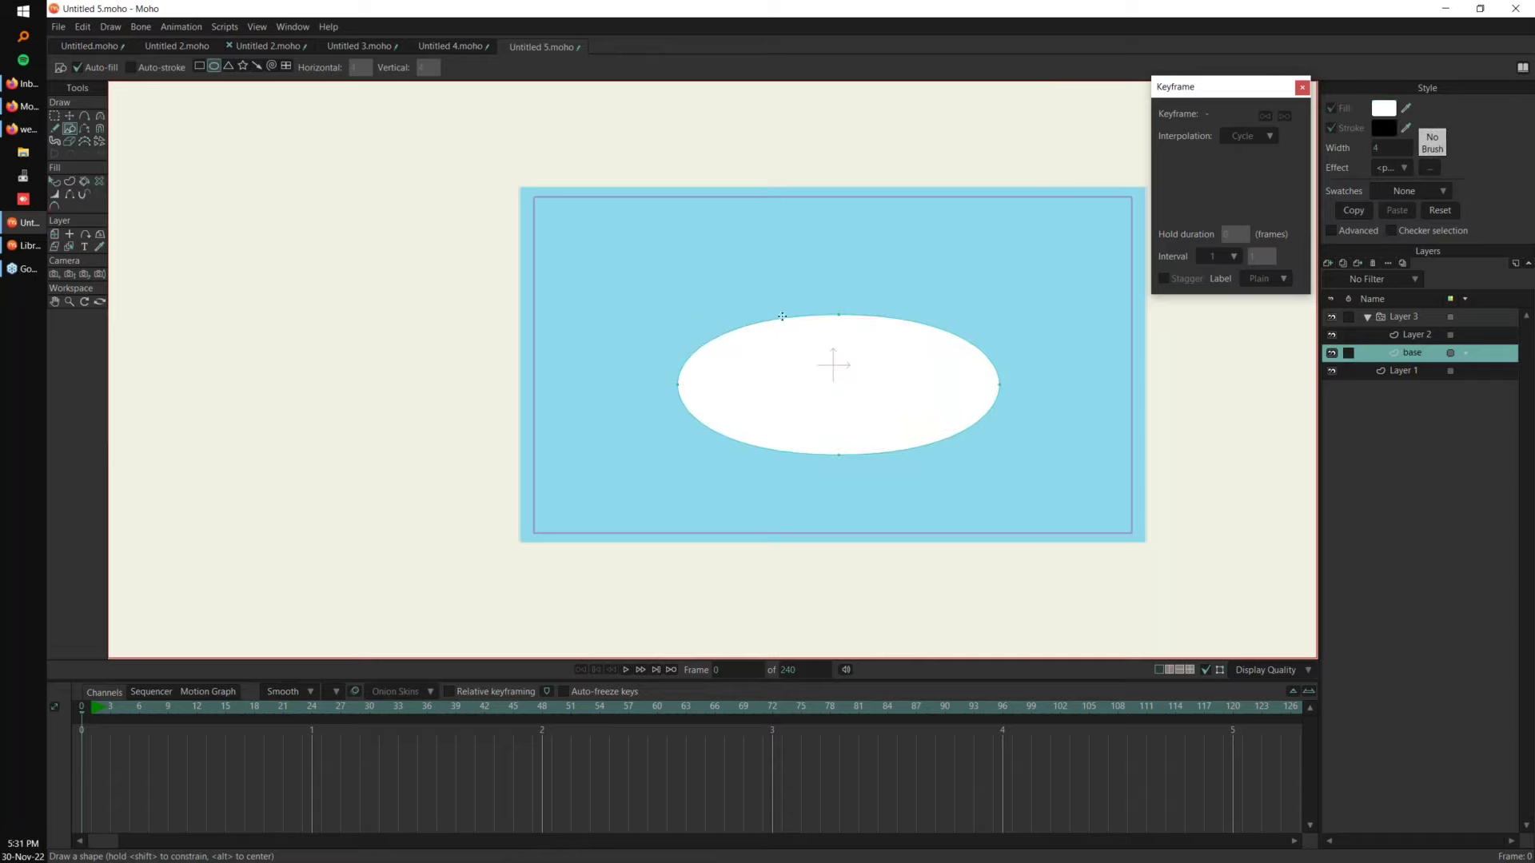
key("a")
left_click_drag(741, 330, 748, 342)
left_click_drag(910, 323, 929, 294)
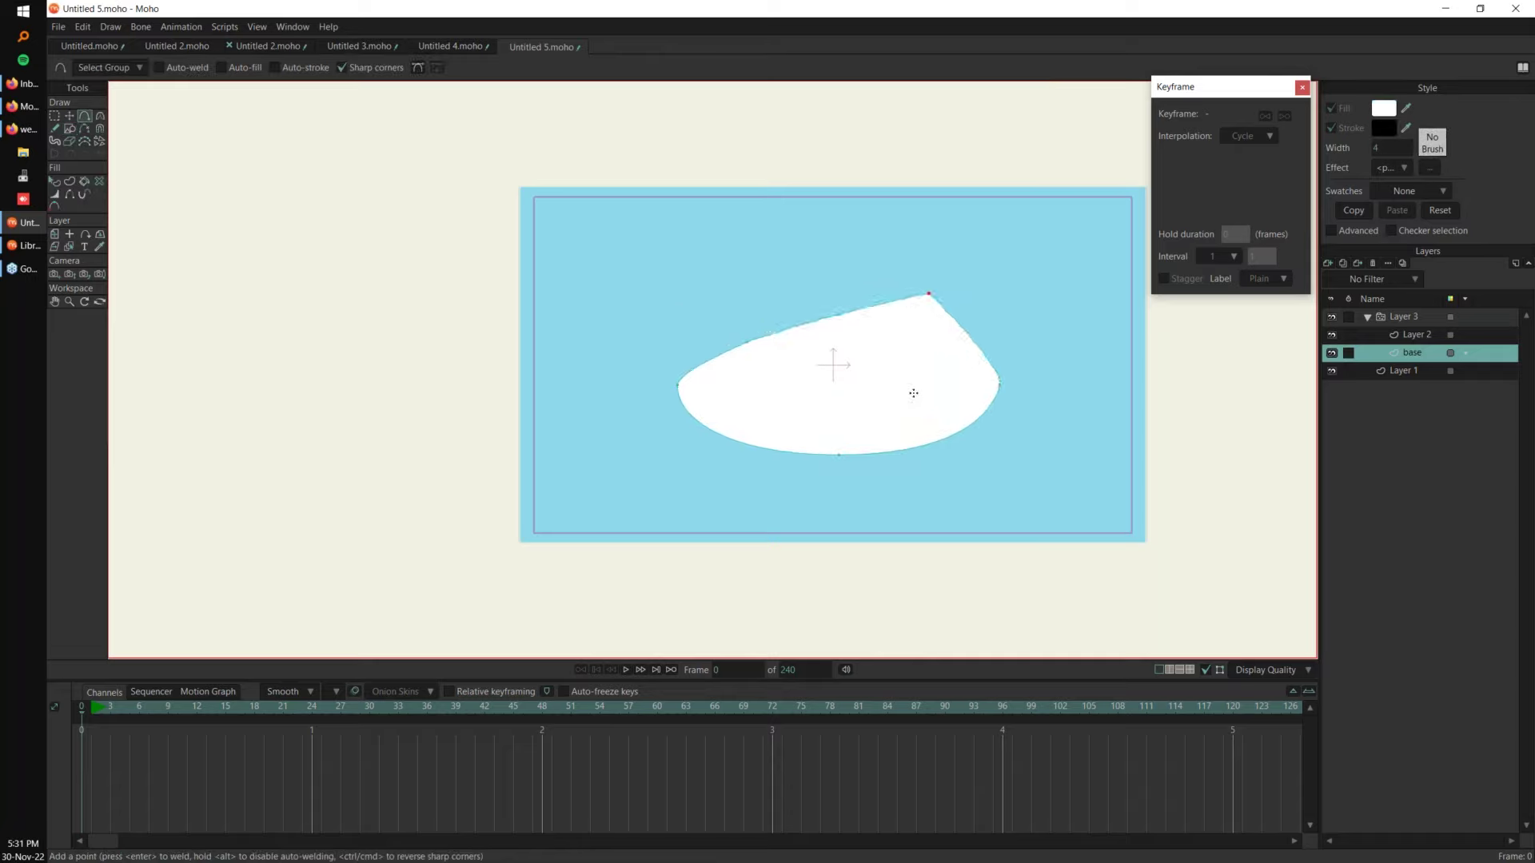
key("ctrl+z")
key("ctrl+z")
left_click(932, 330)
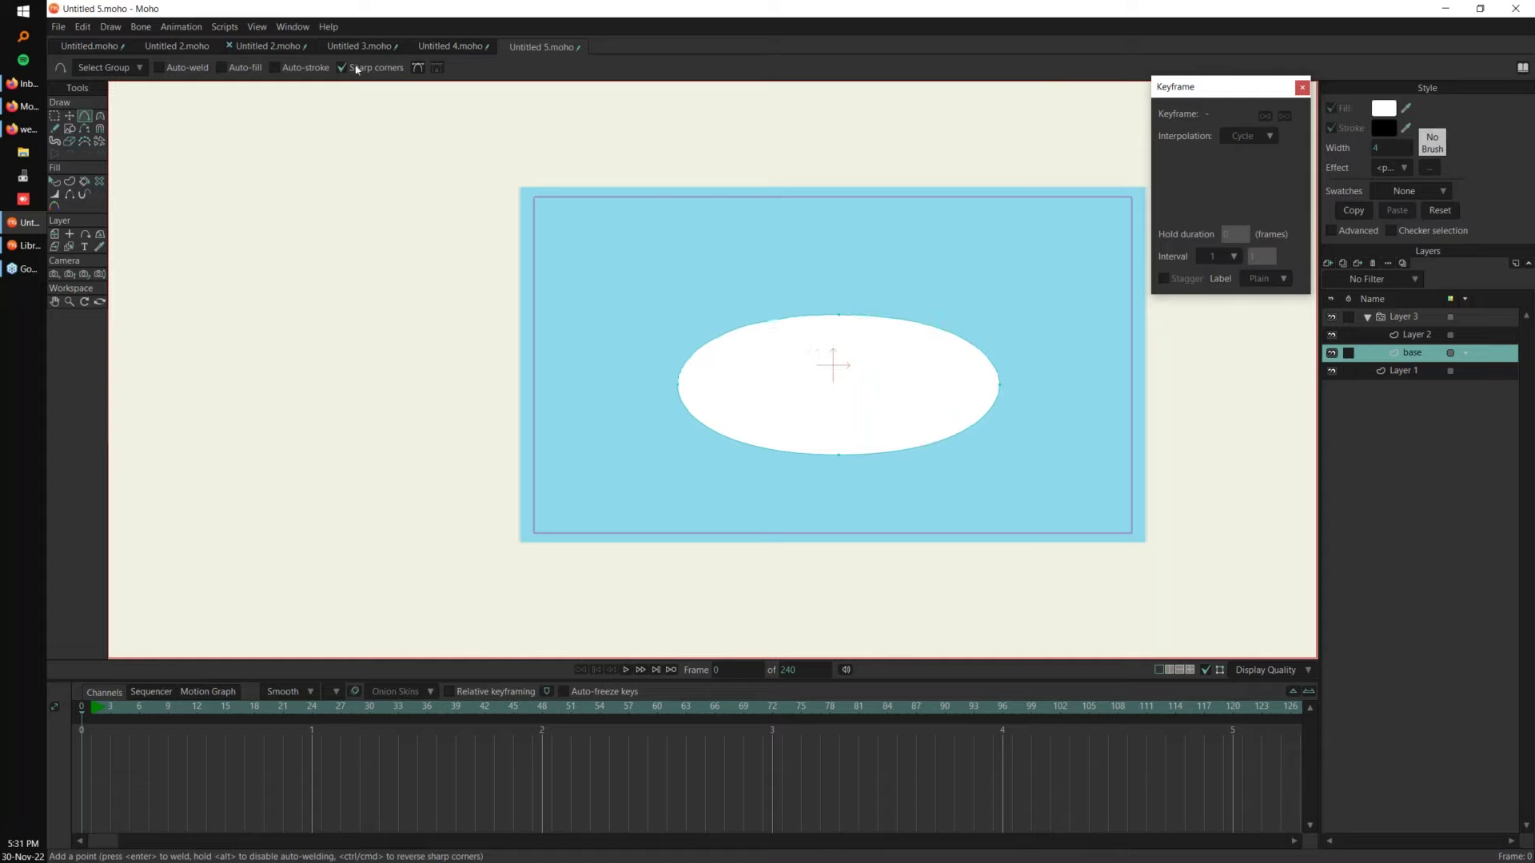
Step: Turn off sharp corners, pull four new points out of the oval's edge, and move its leftmost point outward into a cloud-like shape
left_click_drag(898, 319, 926, 300)
left_click_drag(949, 436, 965, 464)
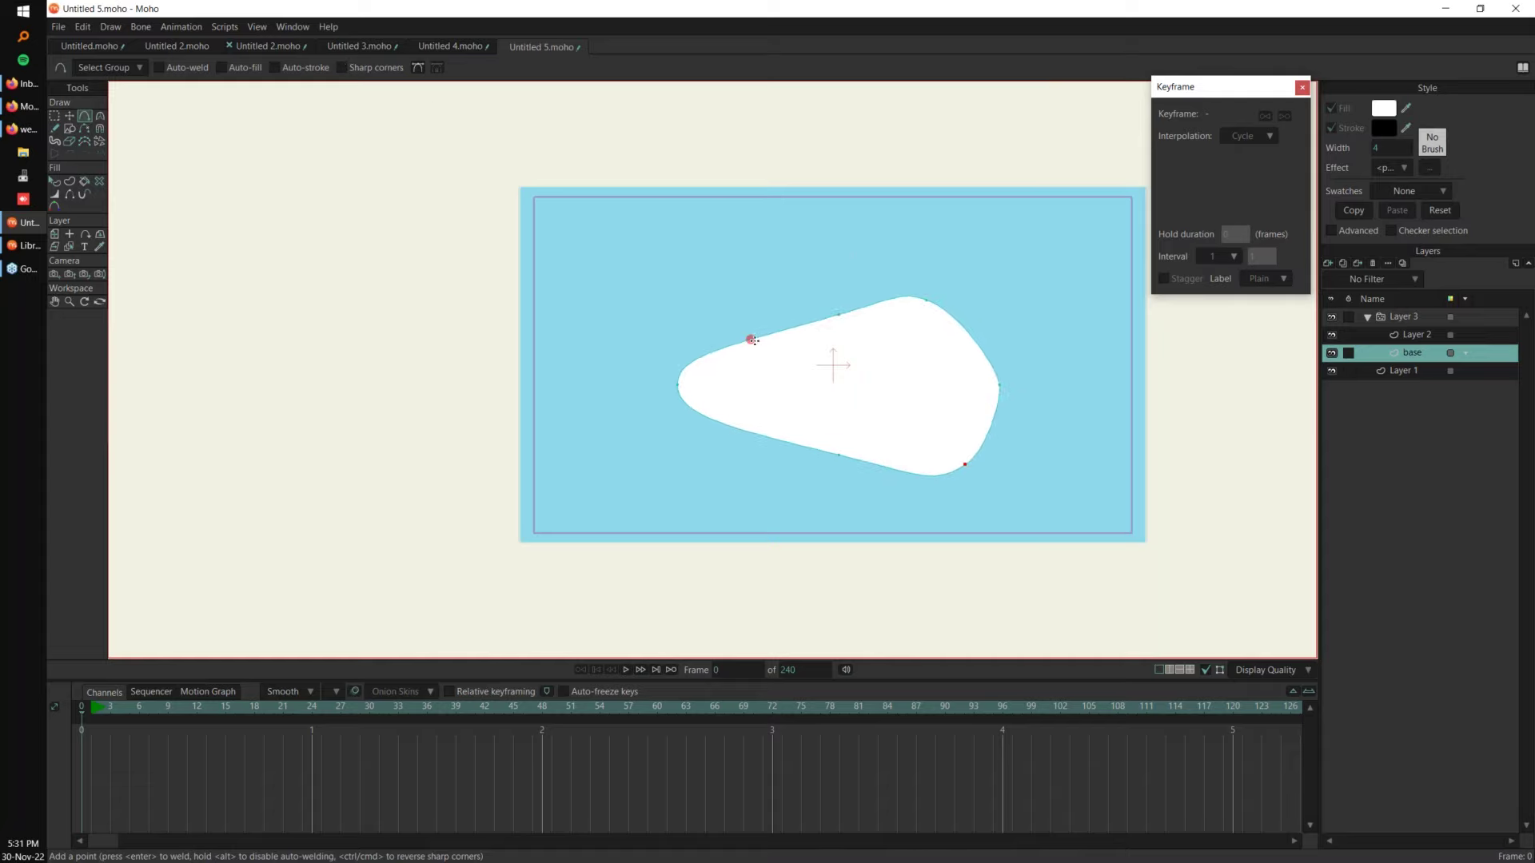
left_click_drag(751, 339, 739, 319)
left_click_drag(746, 431, 674, 463)
key("t")
left_click_drag(678, 385, 604, 400)
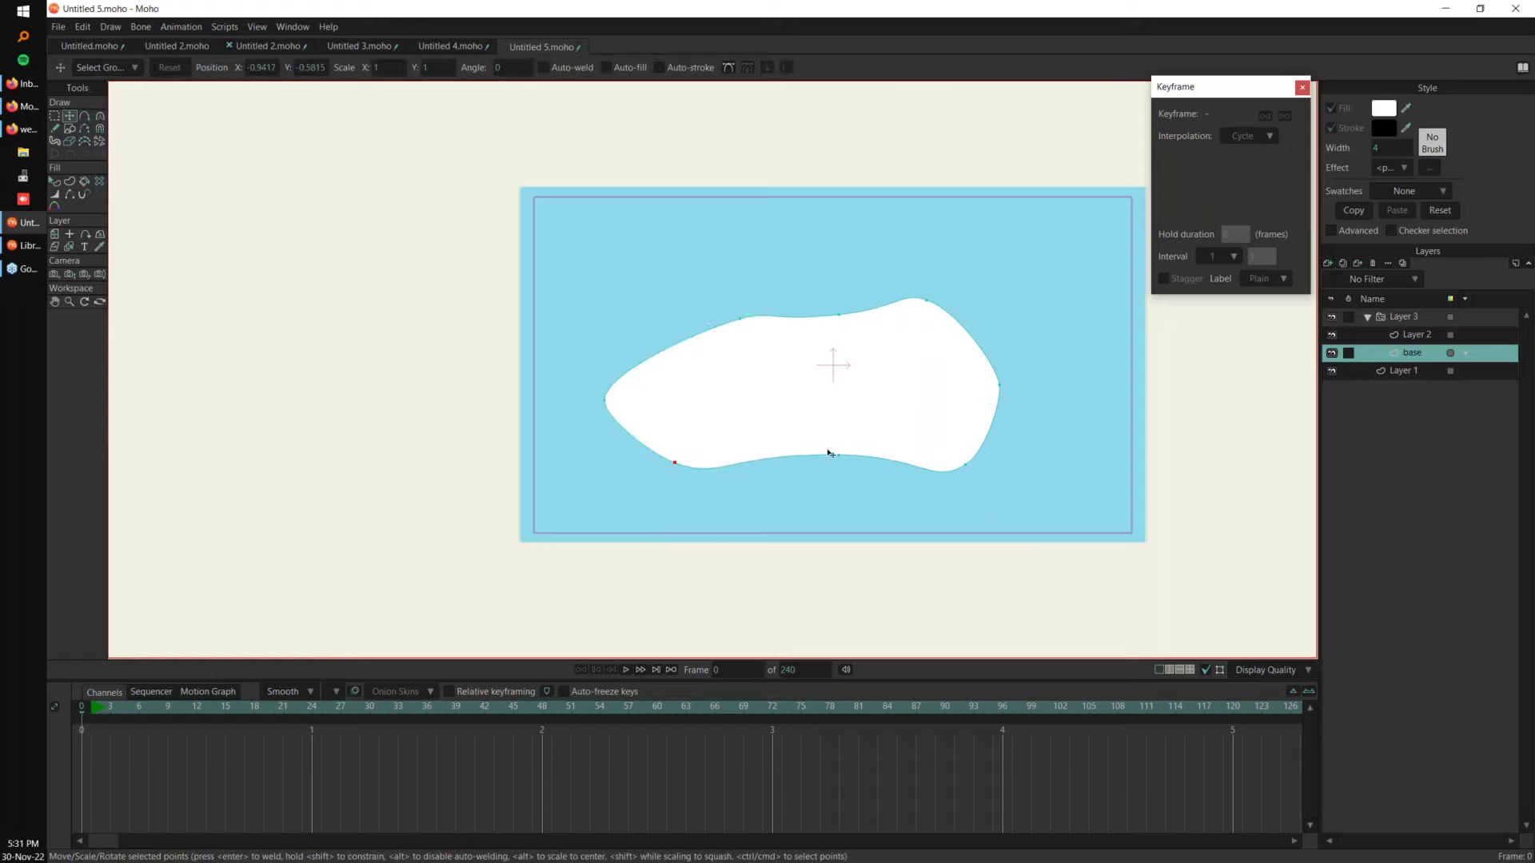
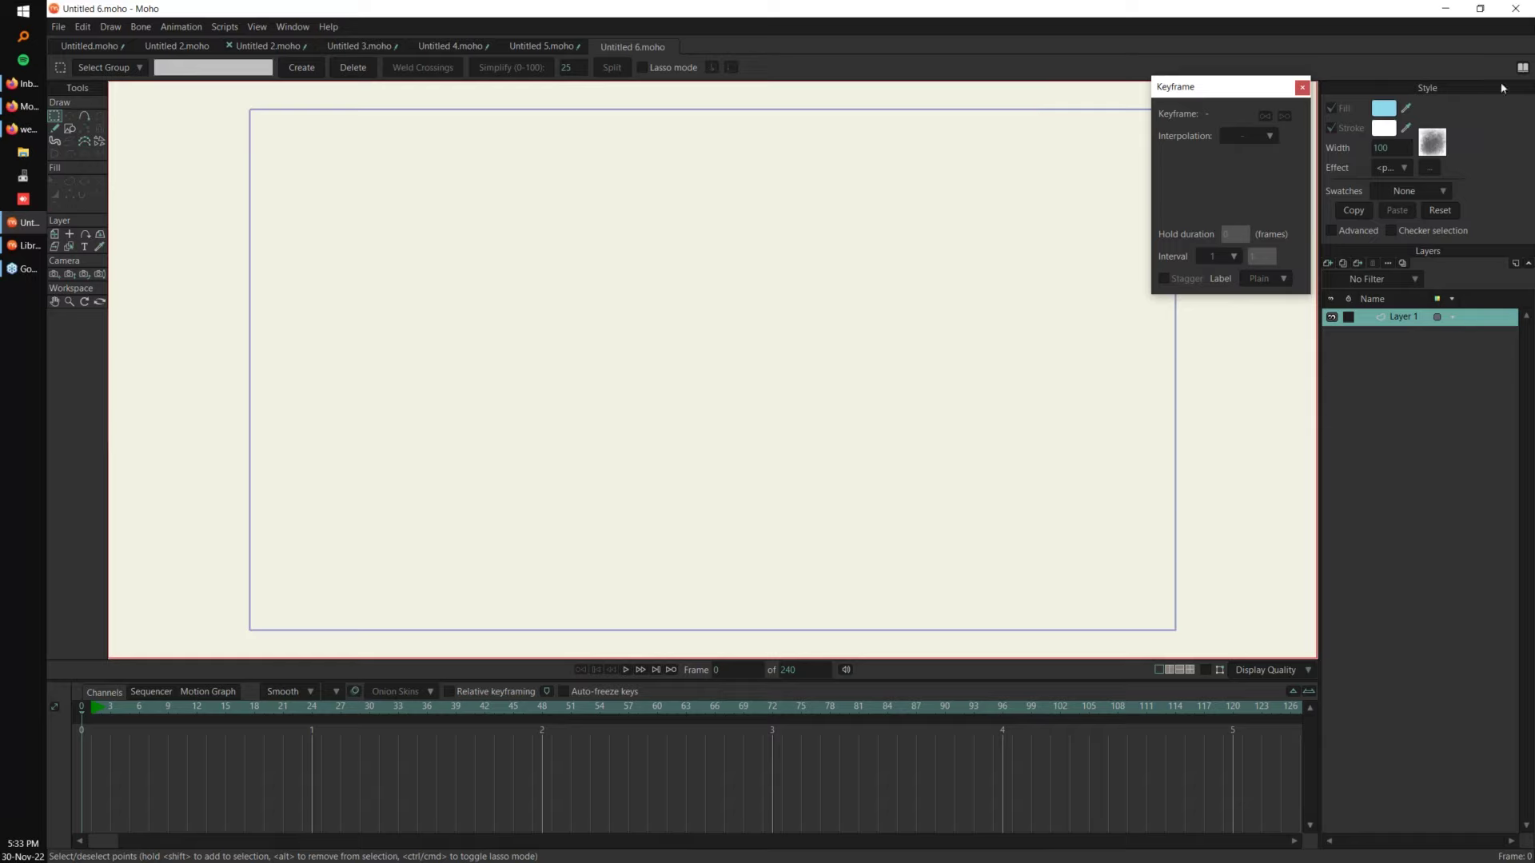
Step: Open Spacewoman.anime from the library's Anime Studio Pro 11 characters folder as a template in a new document
left_click(28, 247)
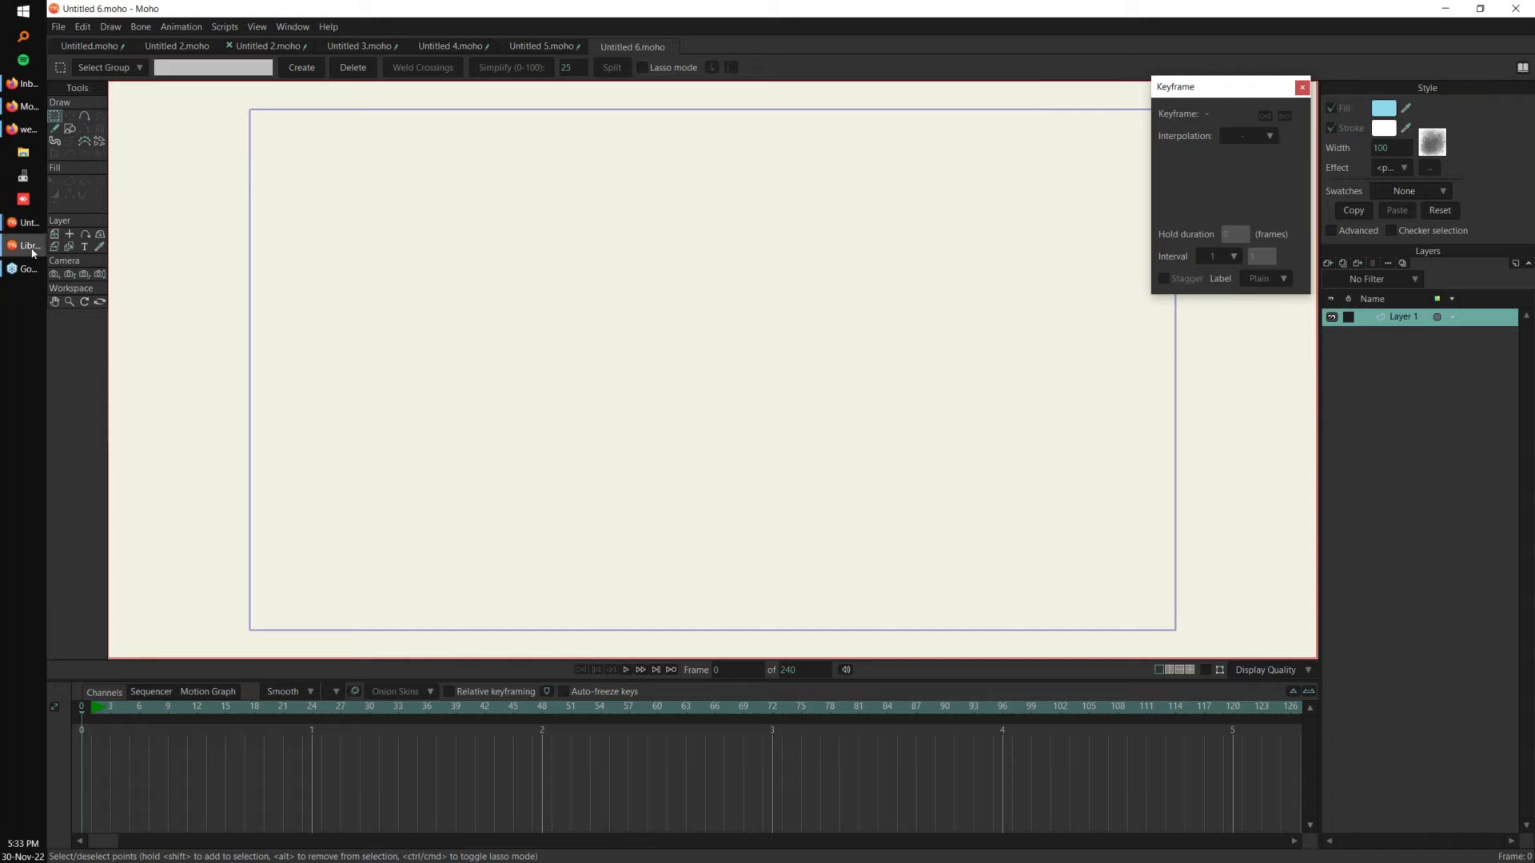
left_click_drag(1280, 317, 1265, 281)
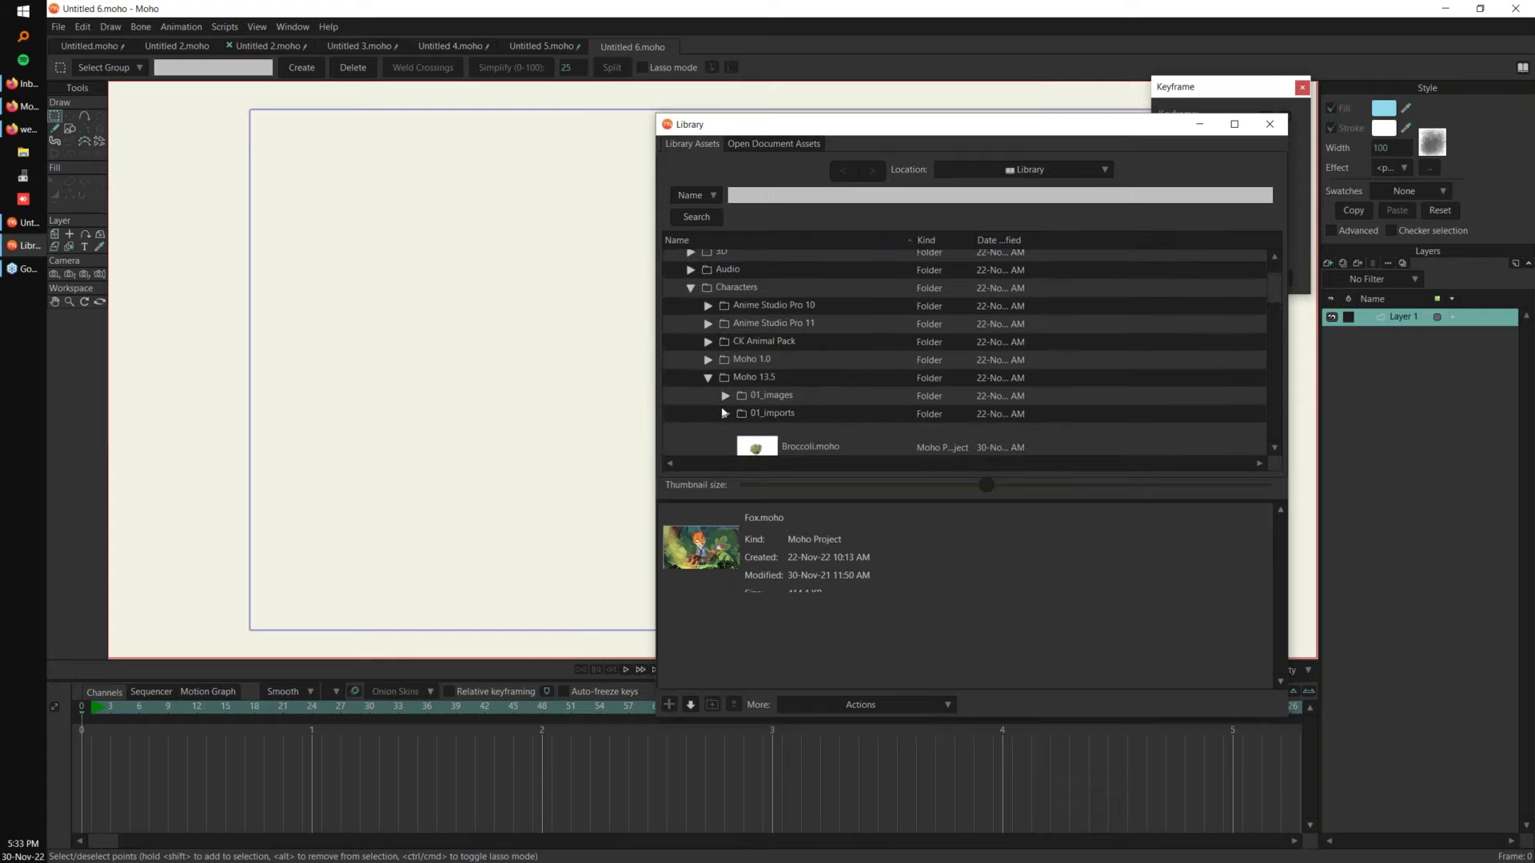
left_click(710, 378)
left_click(708, 324)
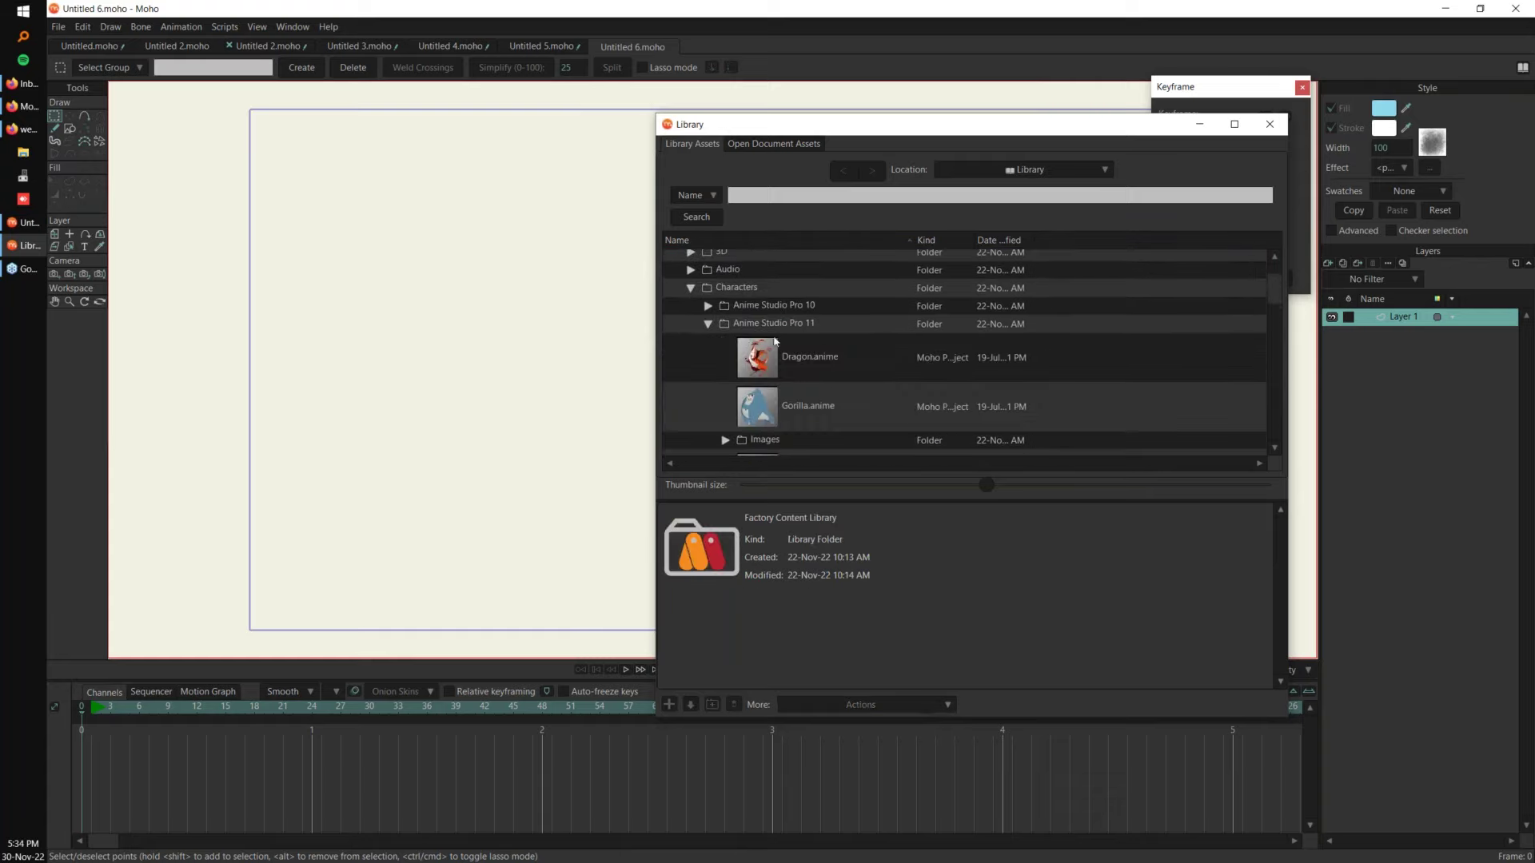
left_click_drag(1283, 294, 1270, 320)
left_click(762, 381)
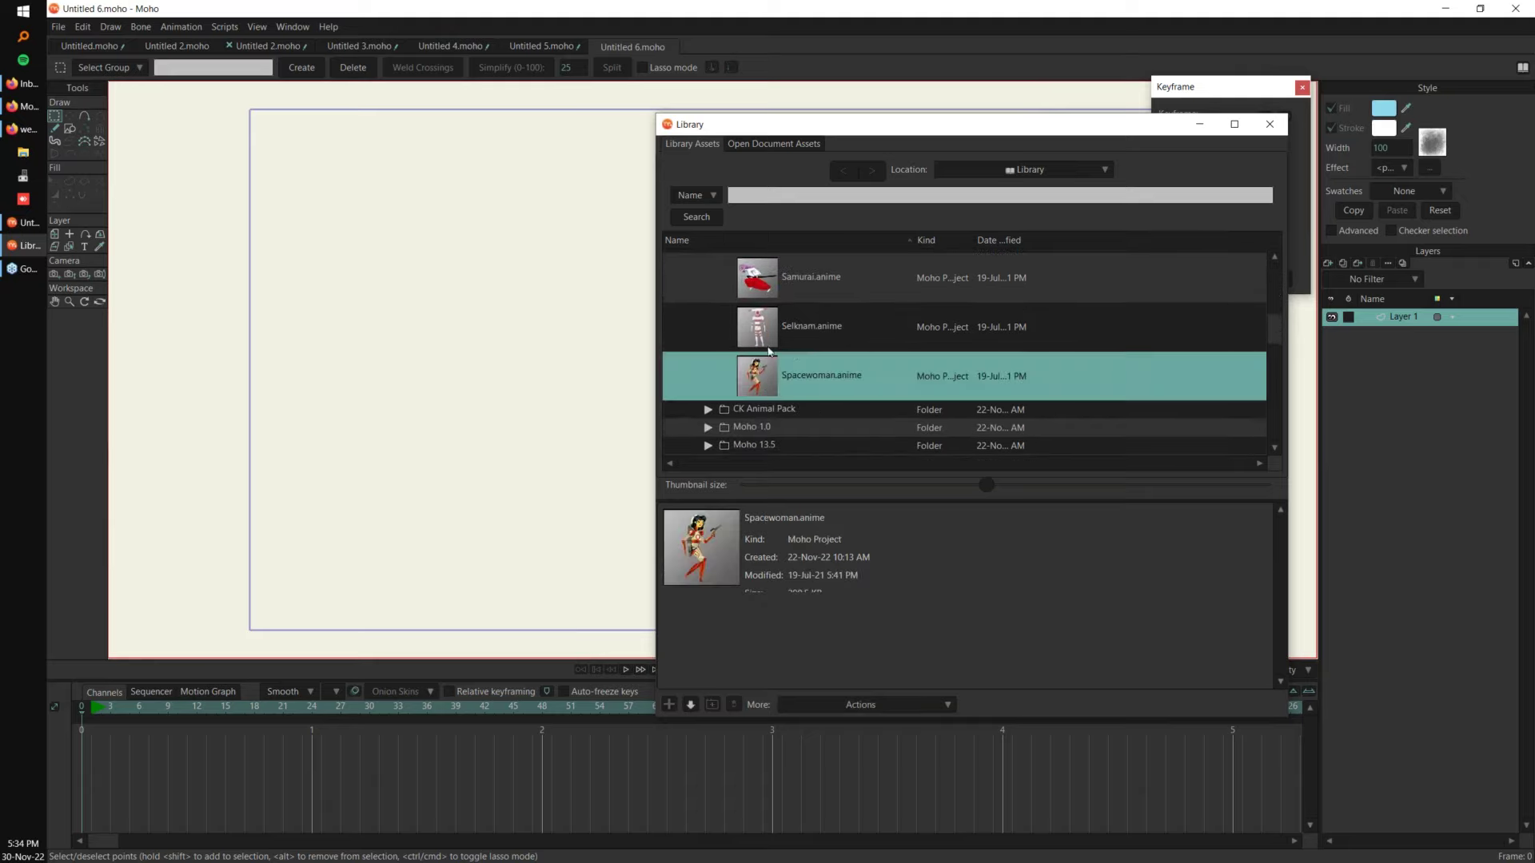
right_click(759, 397)
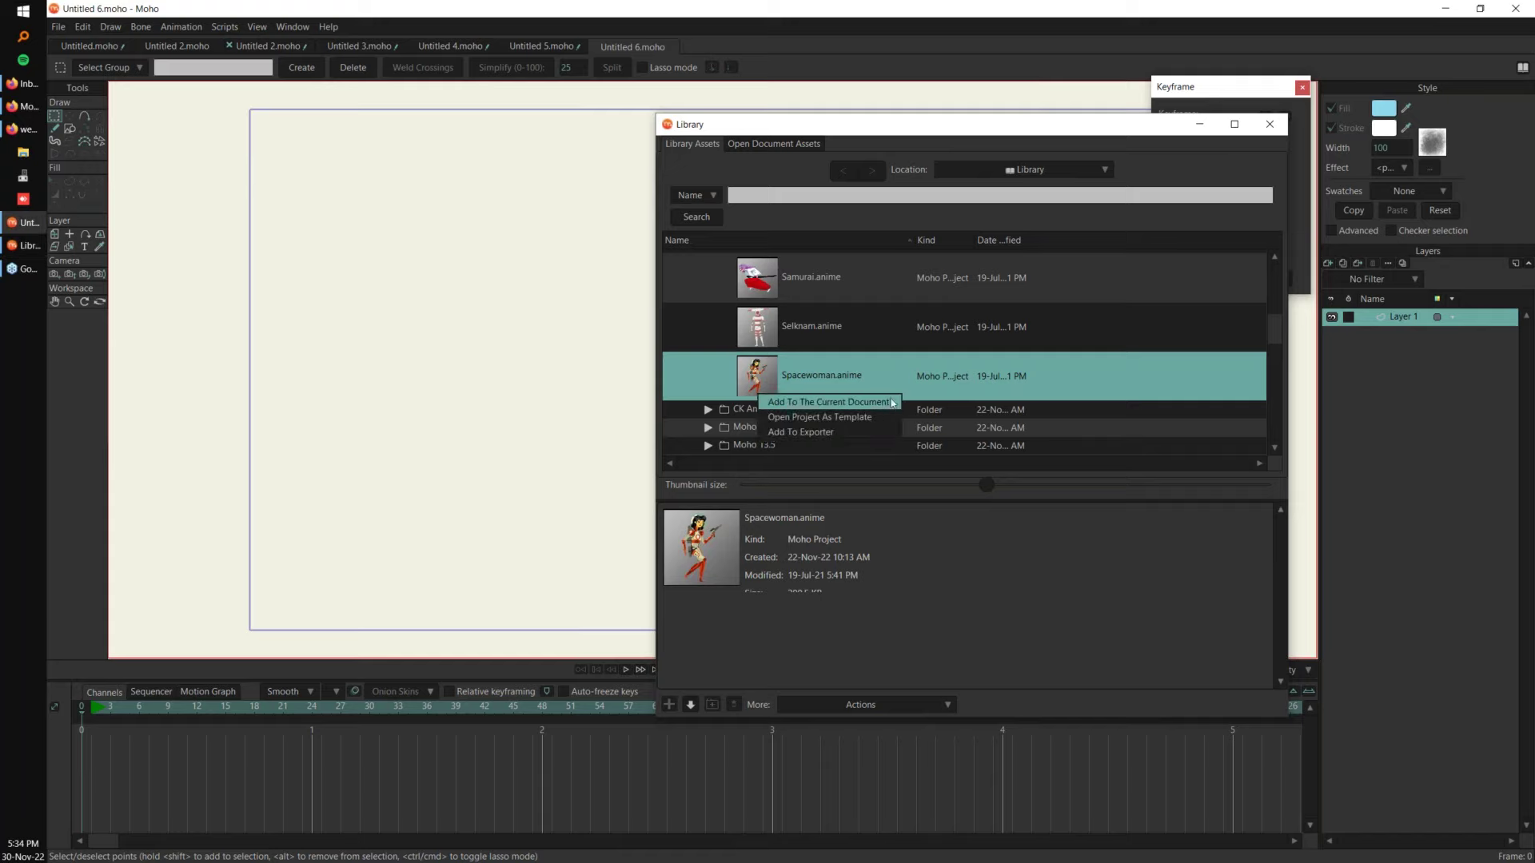
left_click(864, 405)
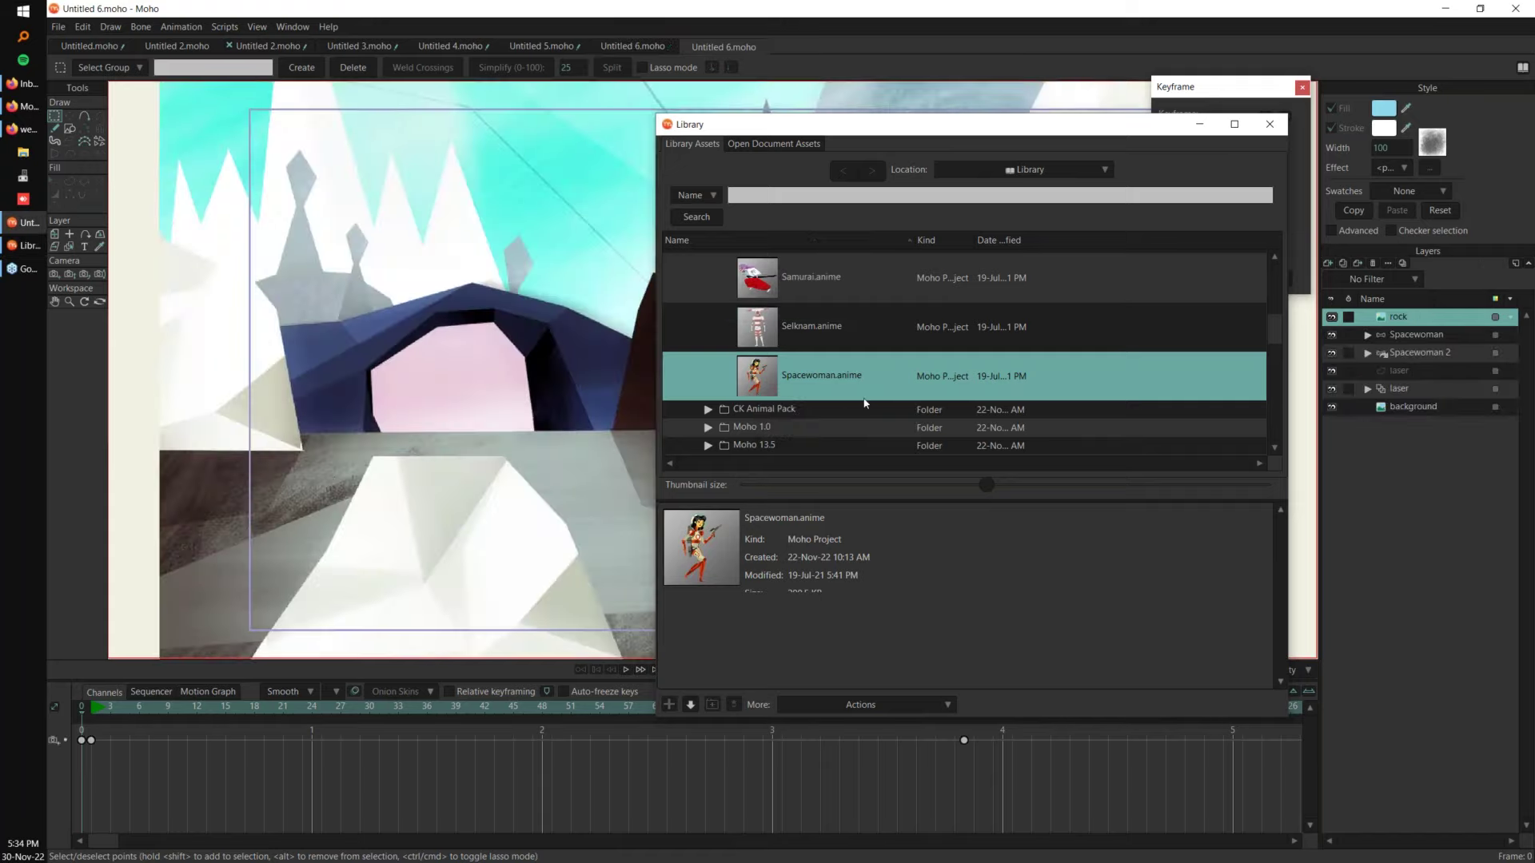
Step: Play the scene to review it, delete the Spacewoman 2 layer, and replay the animation from the start
left_click(94, 708)
key("space")
key("space")
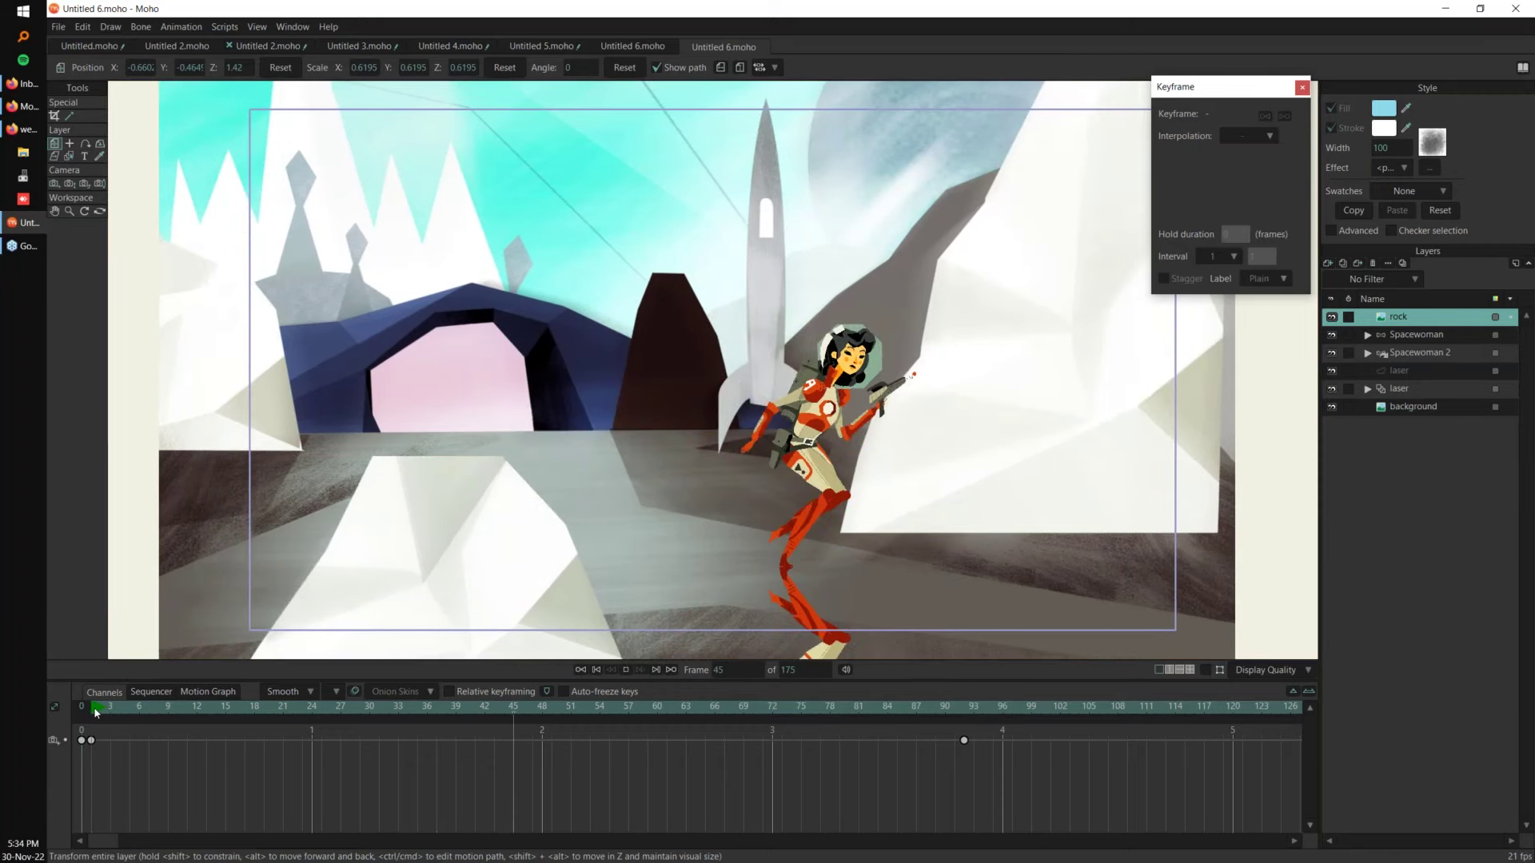
key("space")
left_click(1415, 352)
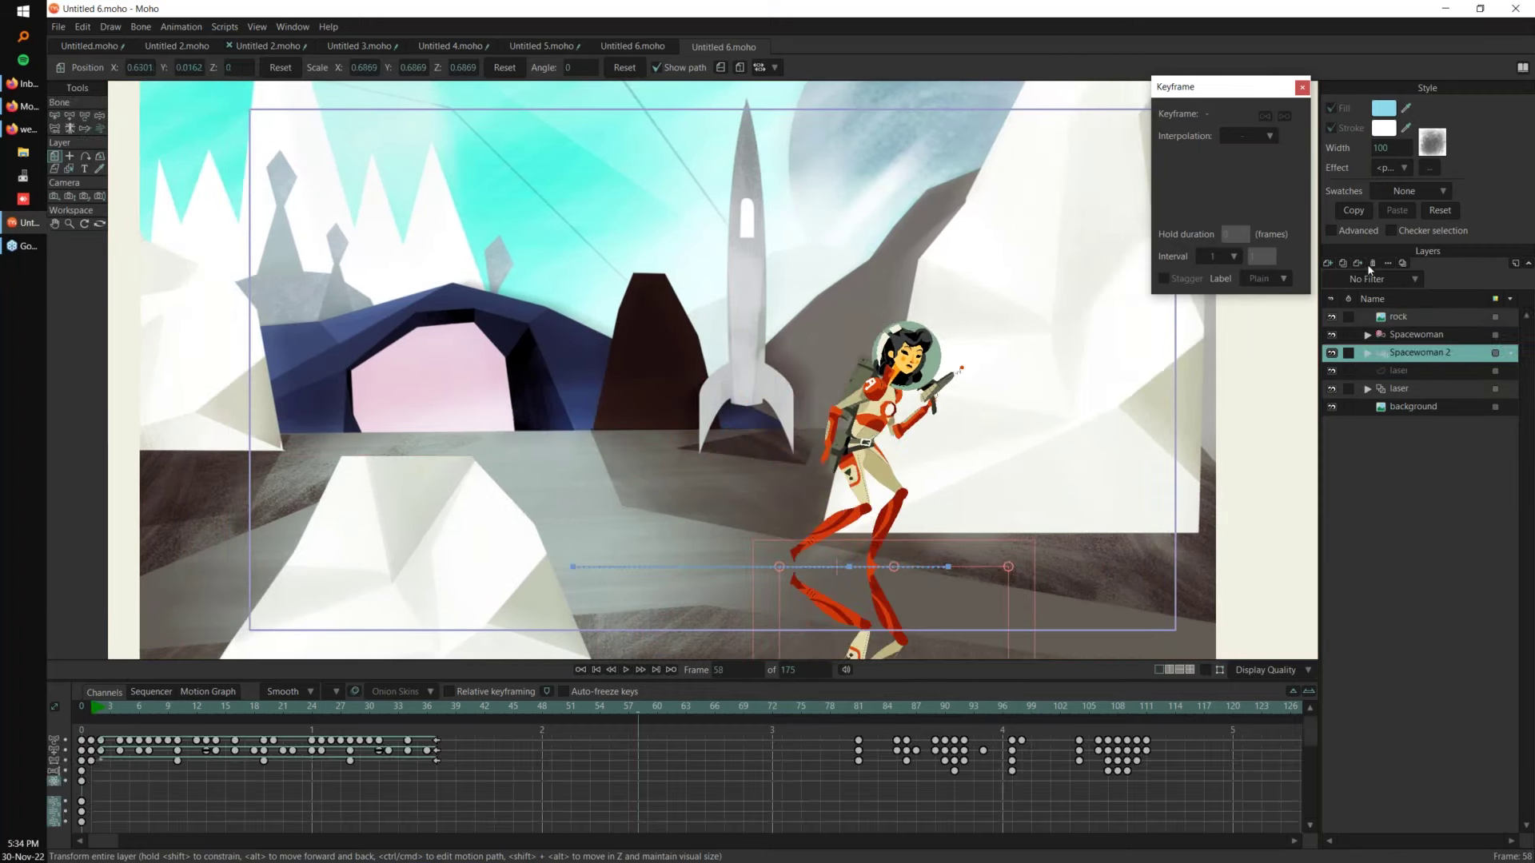
left_click(1373, 265)
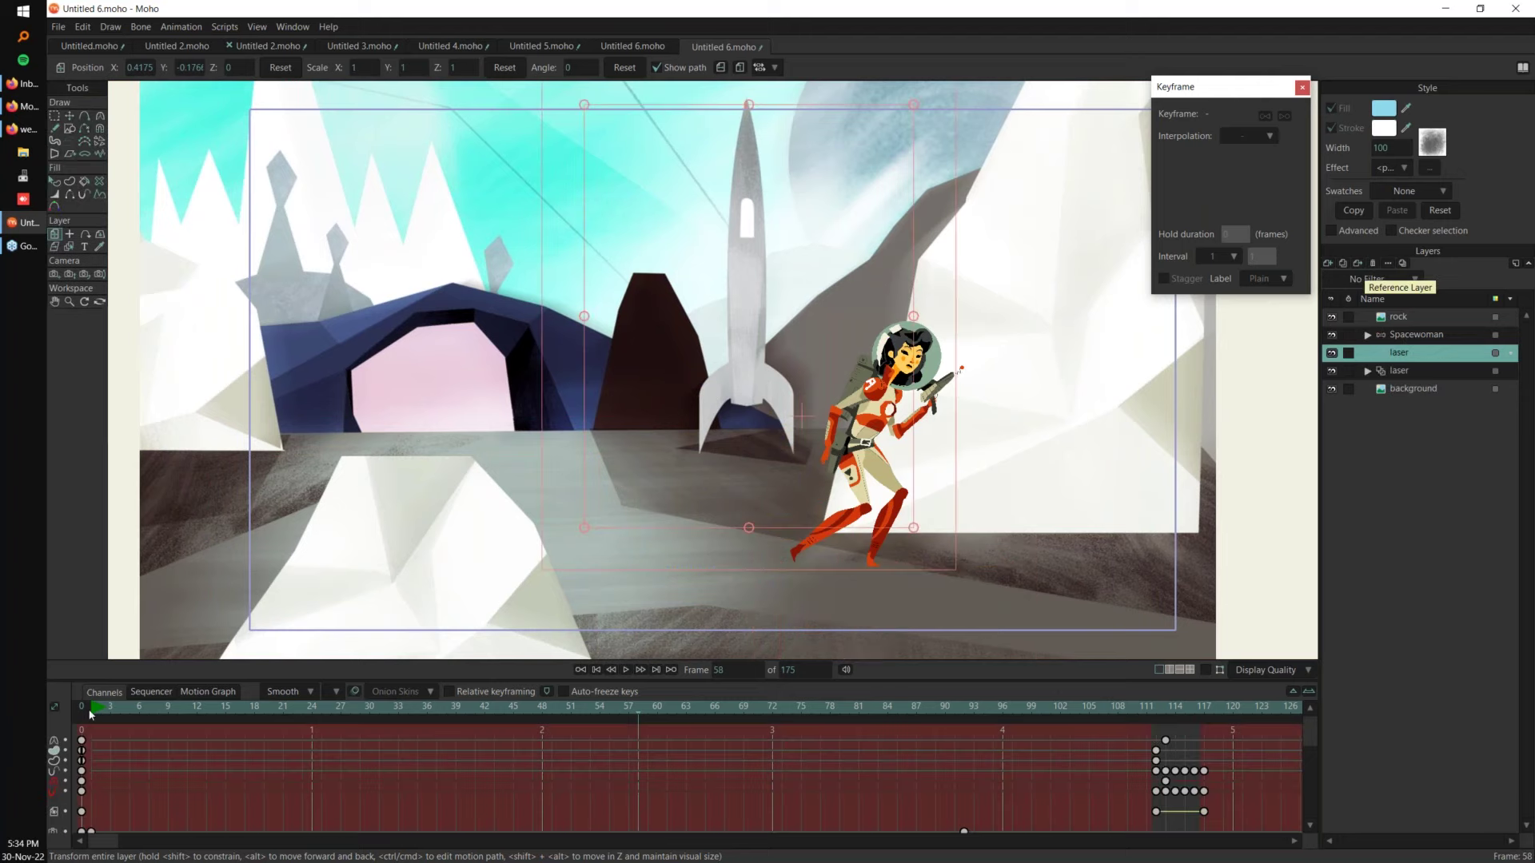
left_click(89, 714)
key("space")
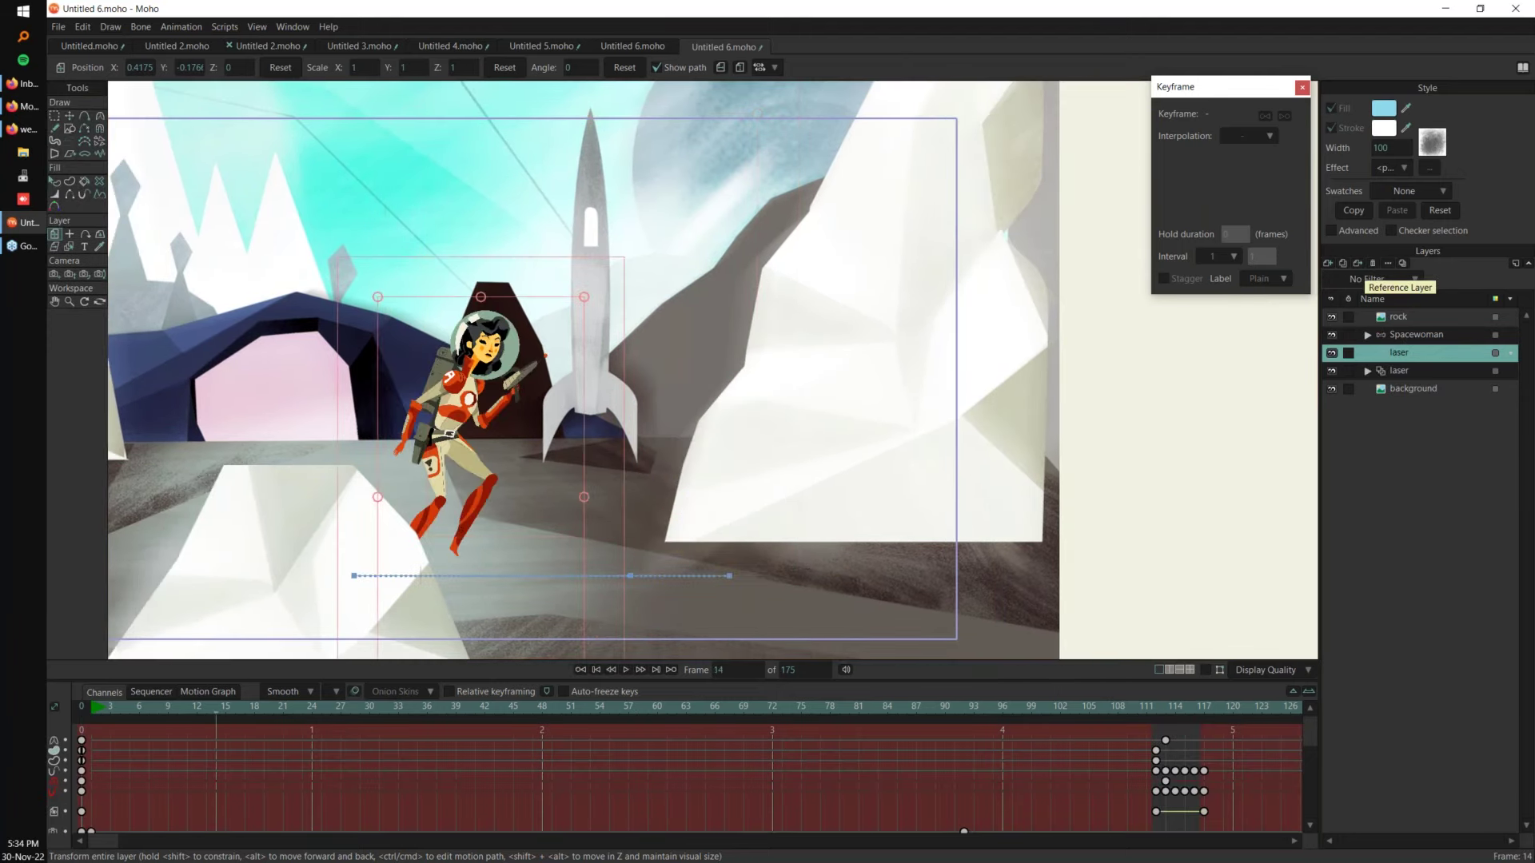
Step: Select the Spacewoman layer, replay its animation, return to frame 0 and expand the layer's contents
left_click(1415, 334)
left_click(93, 708)
key("space")
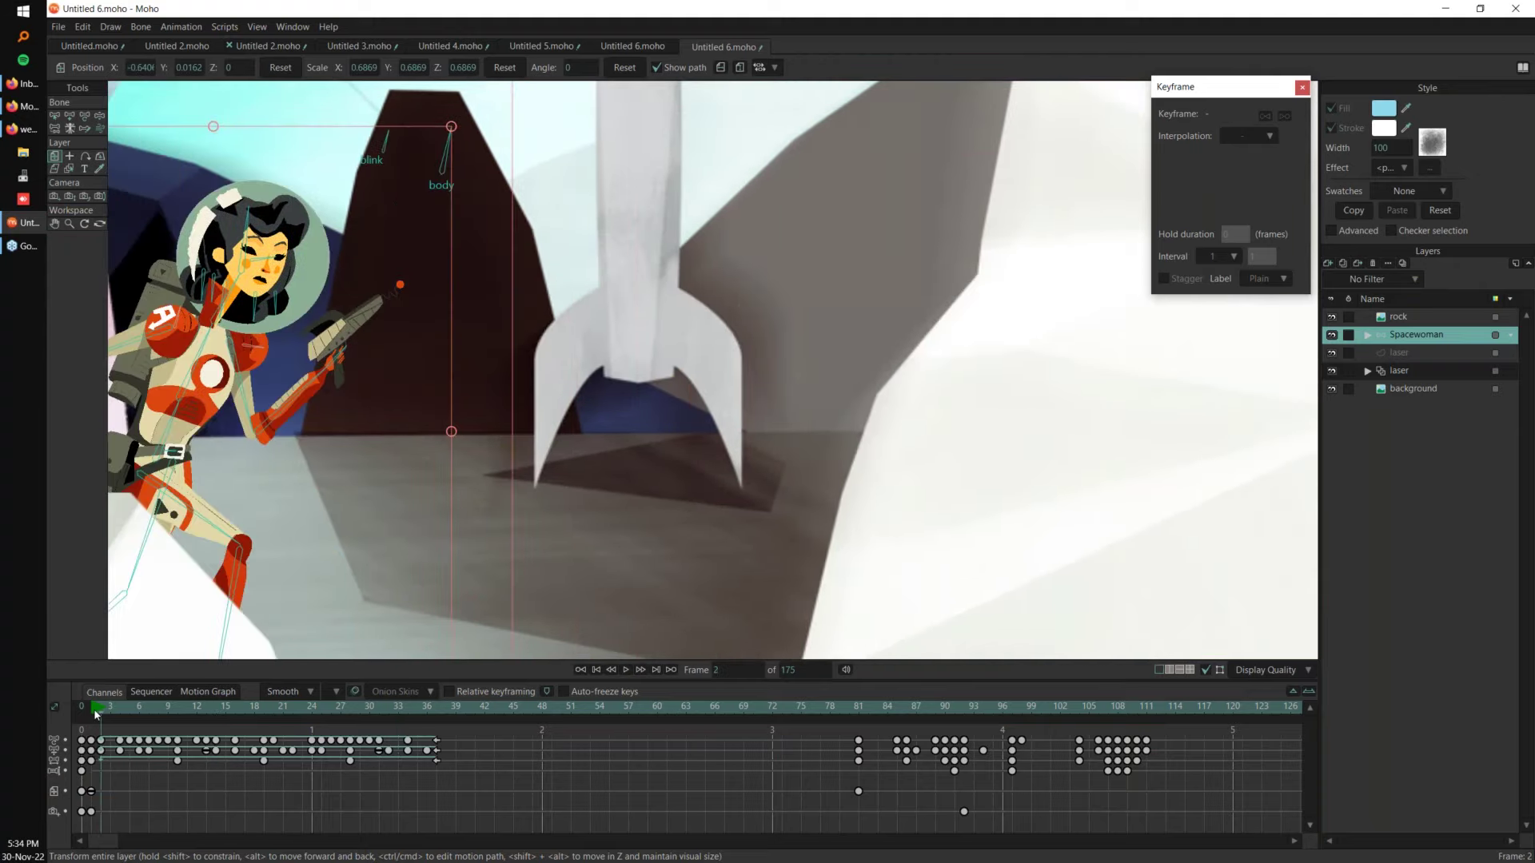
left_click(81, 707)
left_click(1367, 336)
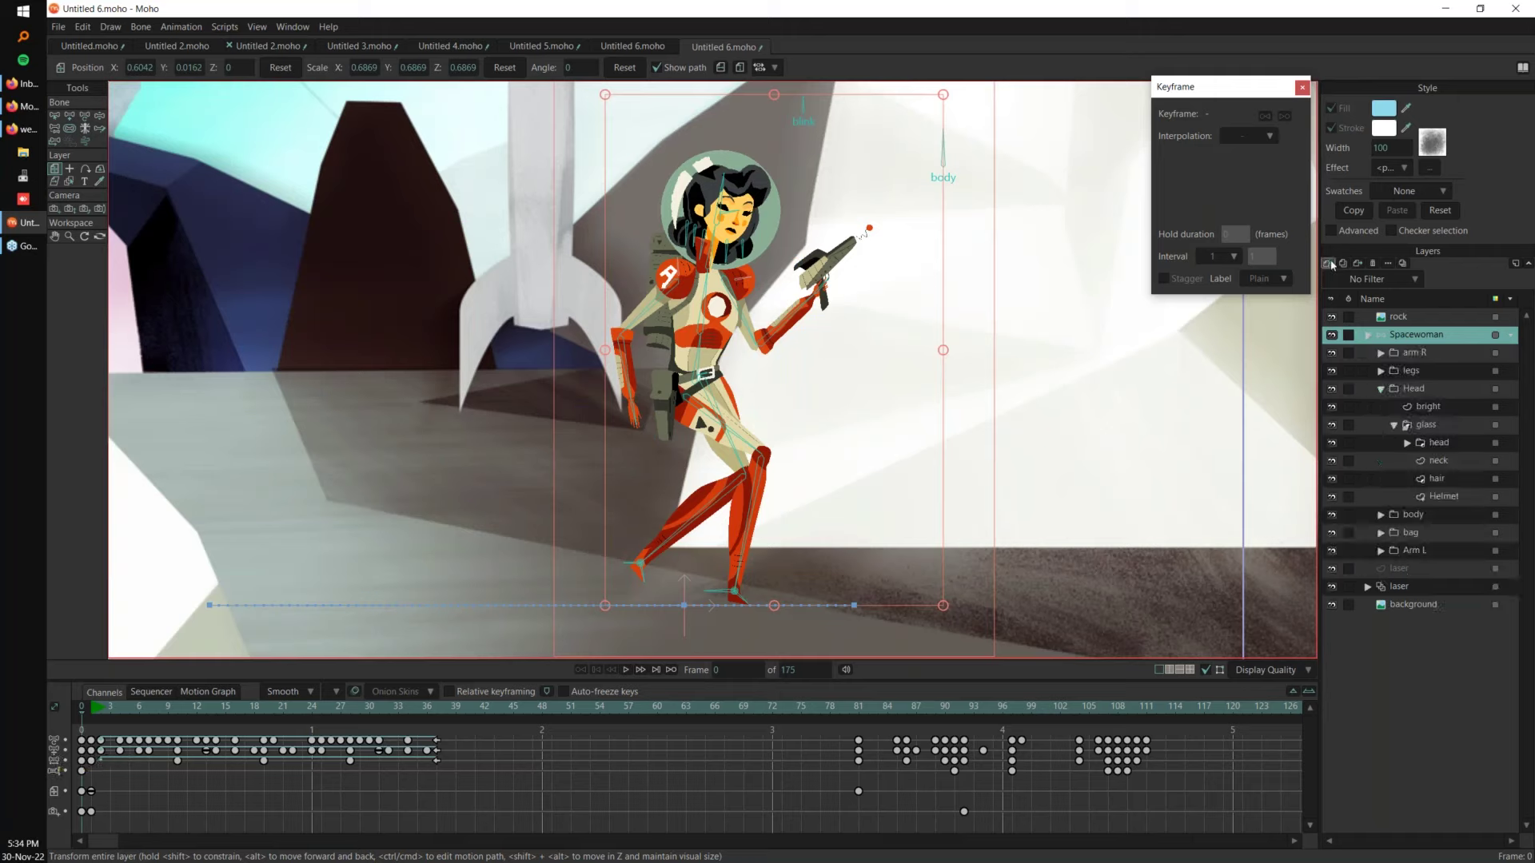
Step: Add a new vector layer above the Spacewoman layer and reset the drawing style to its defaults
left_click(1328, 264)
left_click(1374, 278)
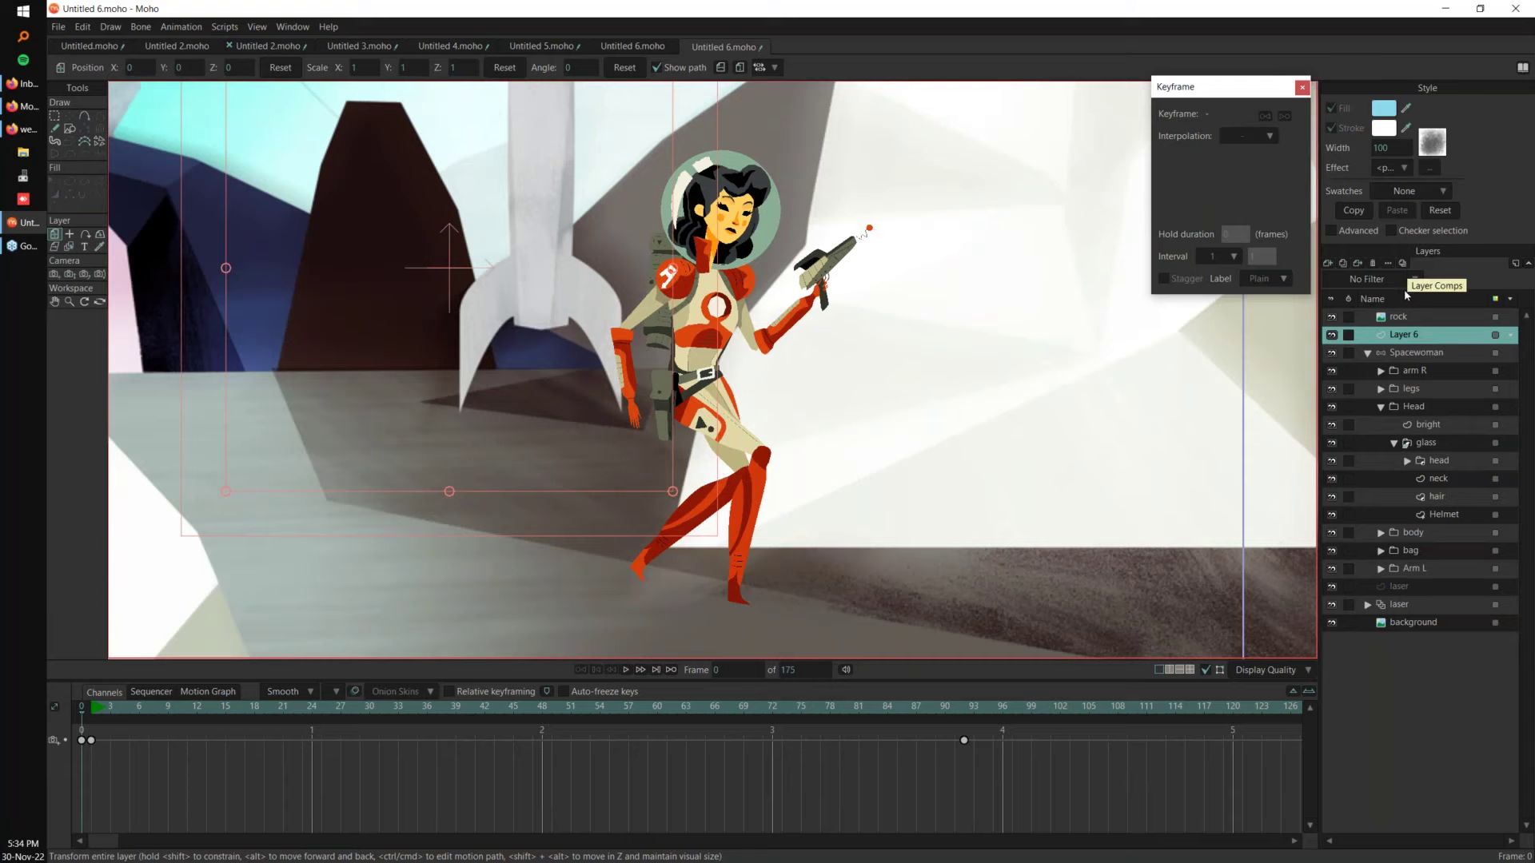
left_click(1440, 210)
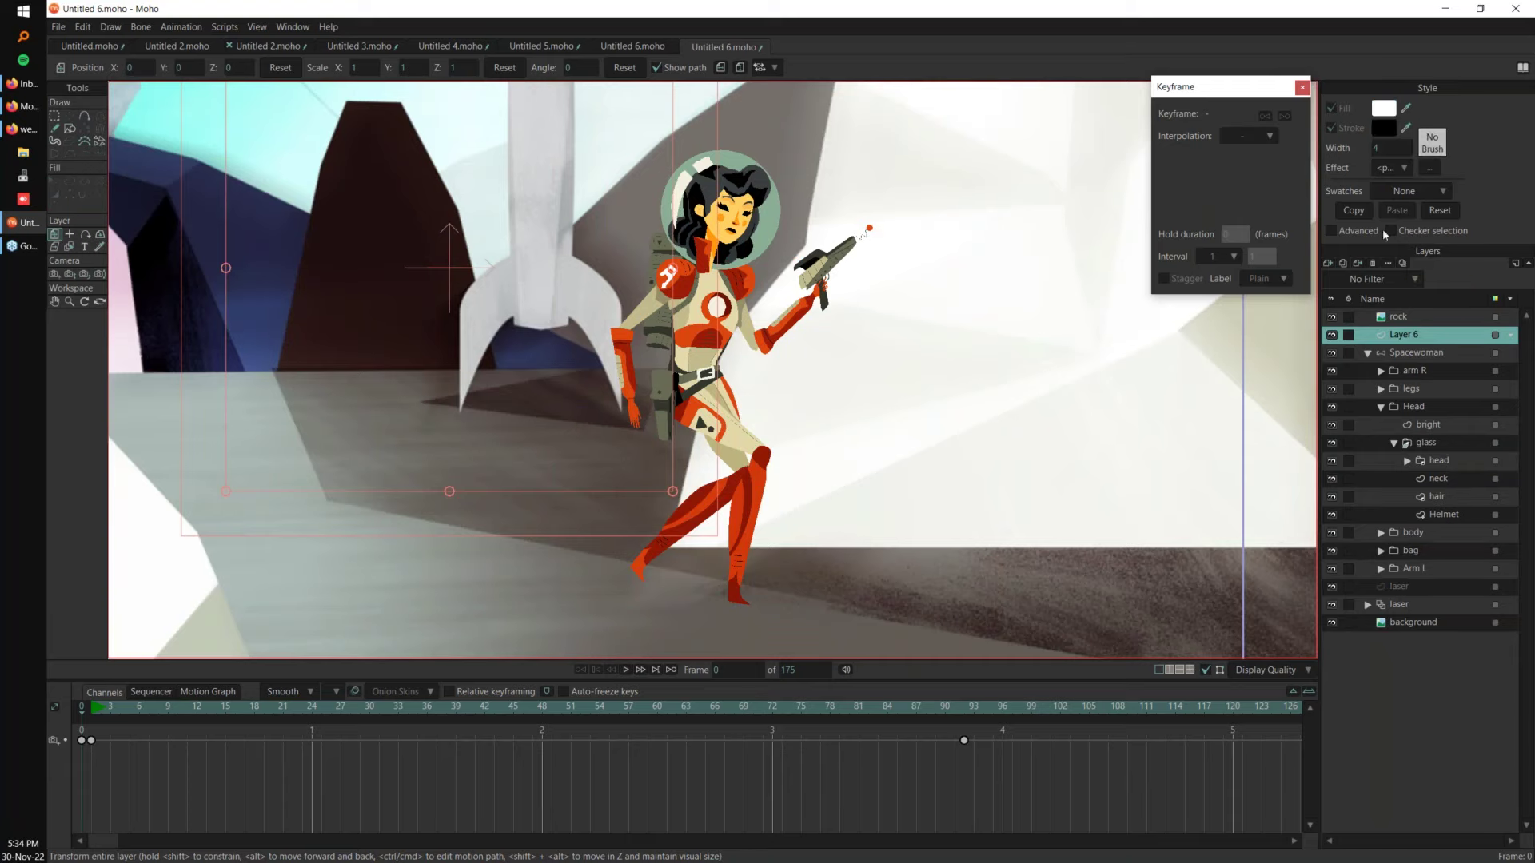
Step: Draw a small oval at the new layer's origin, over the dark rock beside the rocket
left_click_drag(538, 349, 510, 413)
scroll(516, 398, "up", 2)
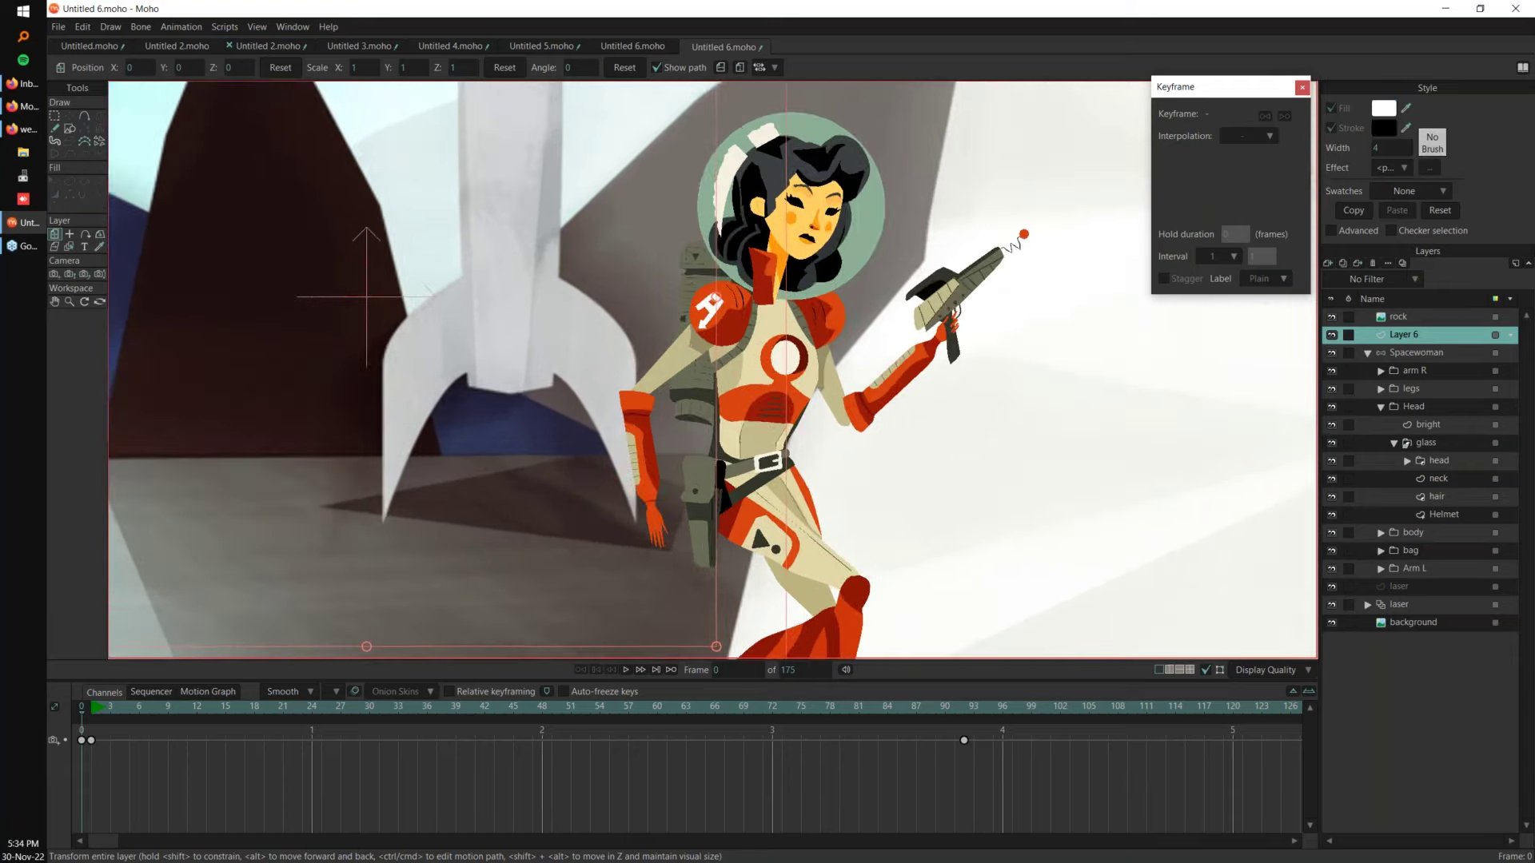
key("s")
left_click_drag(345, 280, 395, 319)
key("t")
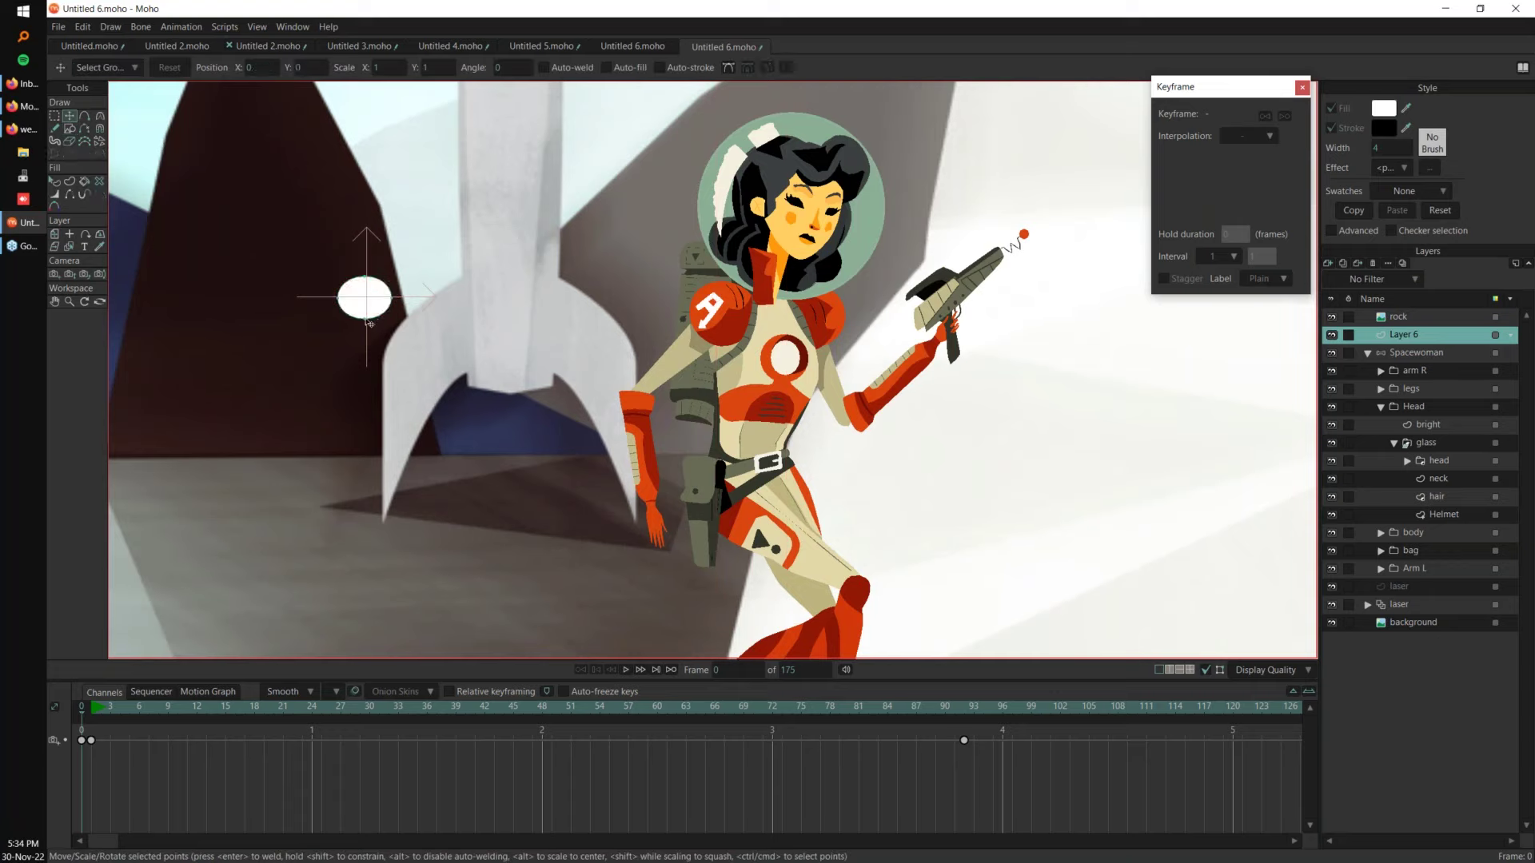
Step: Turn the oval into an unfilled ring with a stroke in the orange sampled from the spacewoman's glove
key("q")
left_click(380, 296)
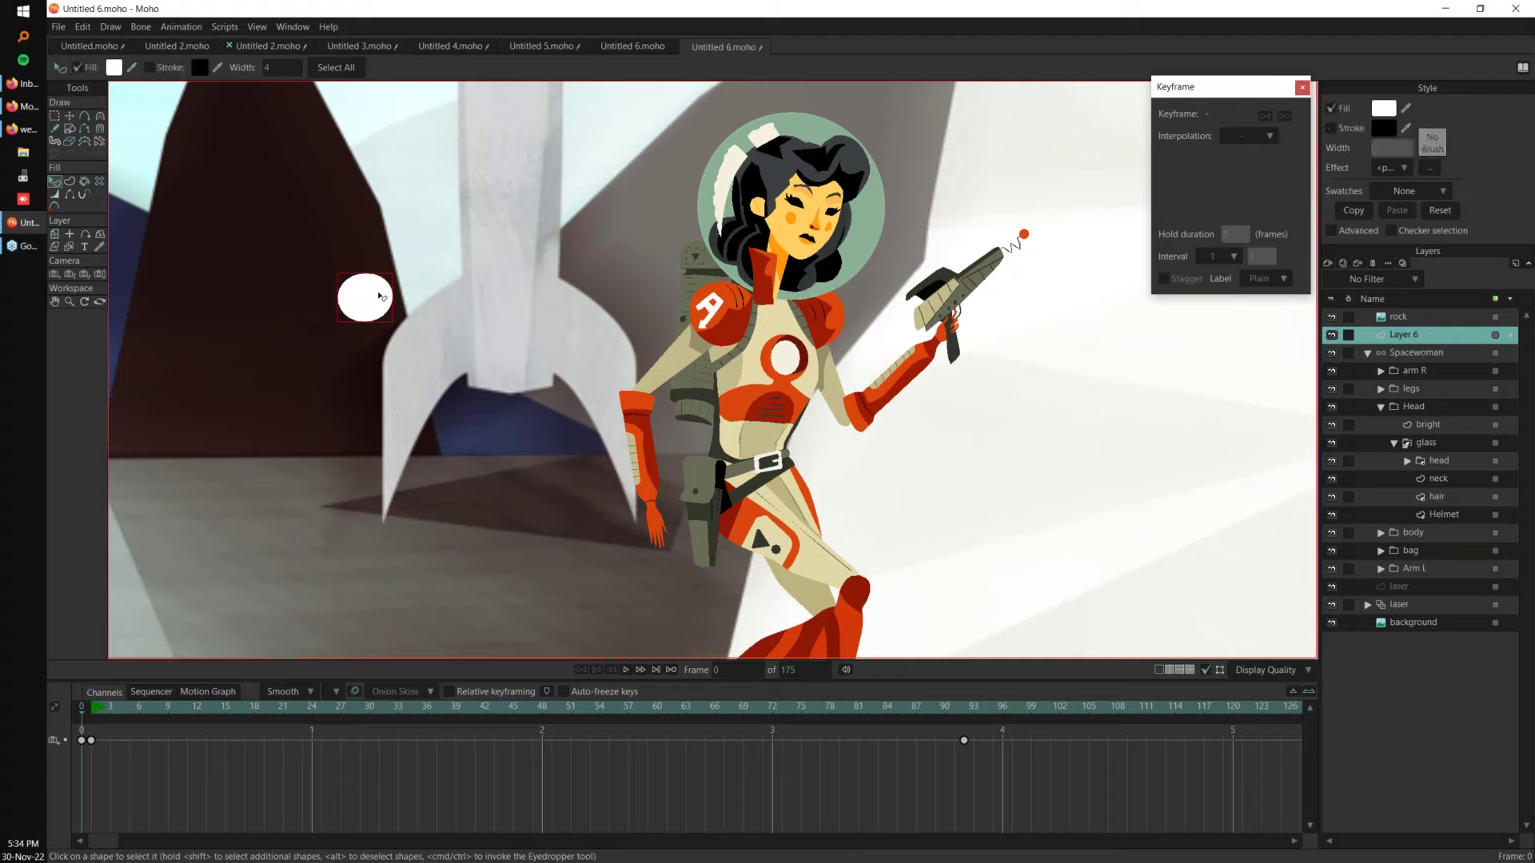
left_click(1331, 128)
left_click(1331, 108)
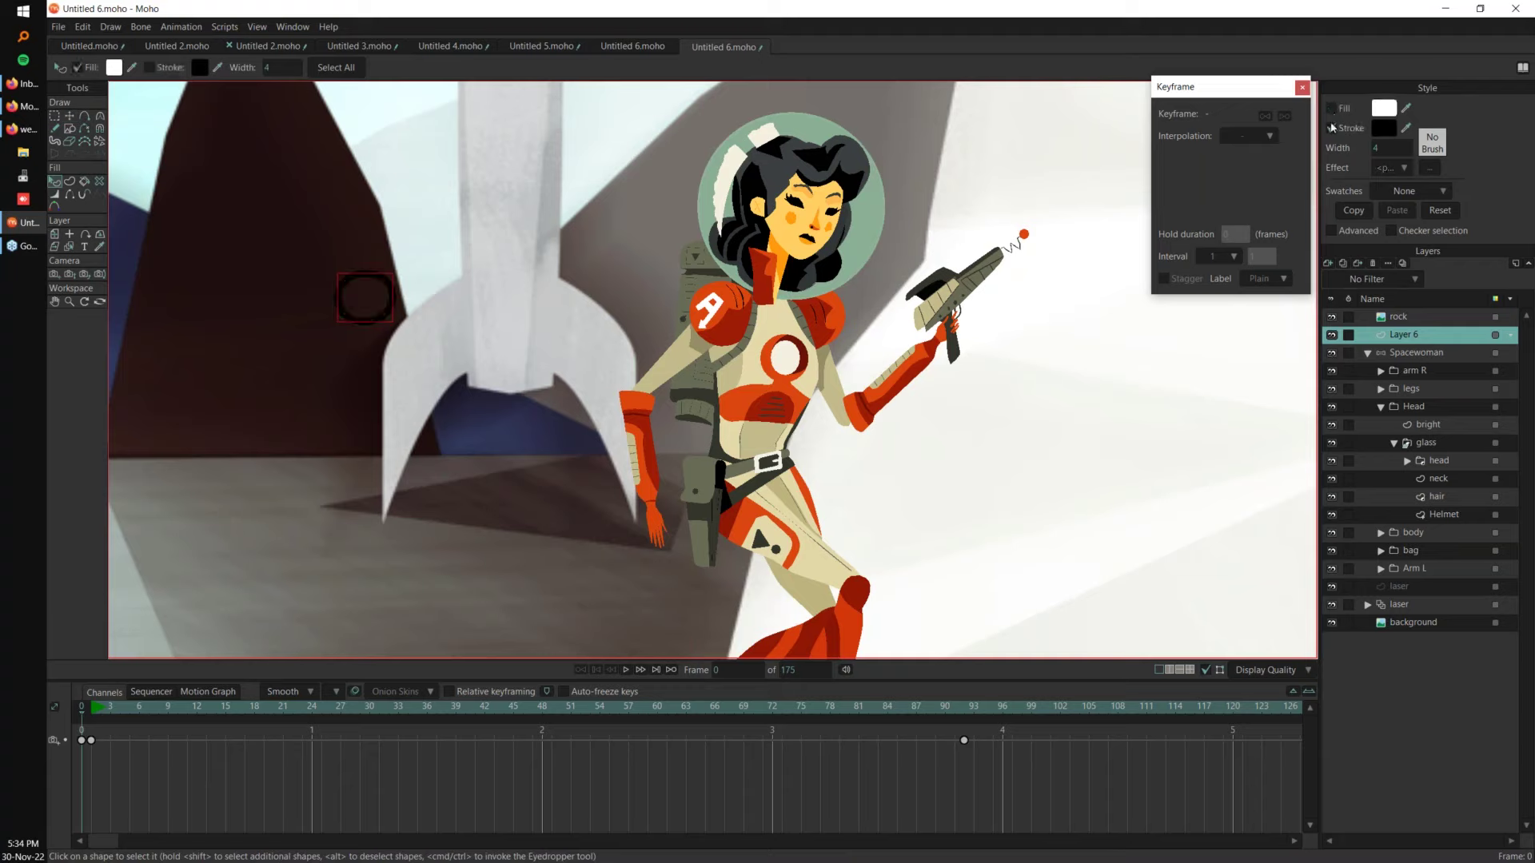
left_click(1406, 128)
left_click(855, 408)
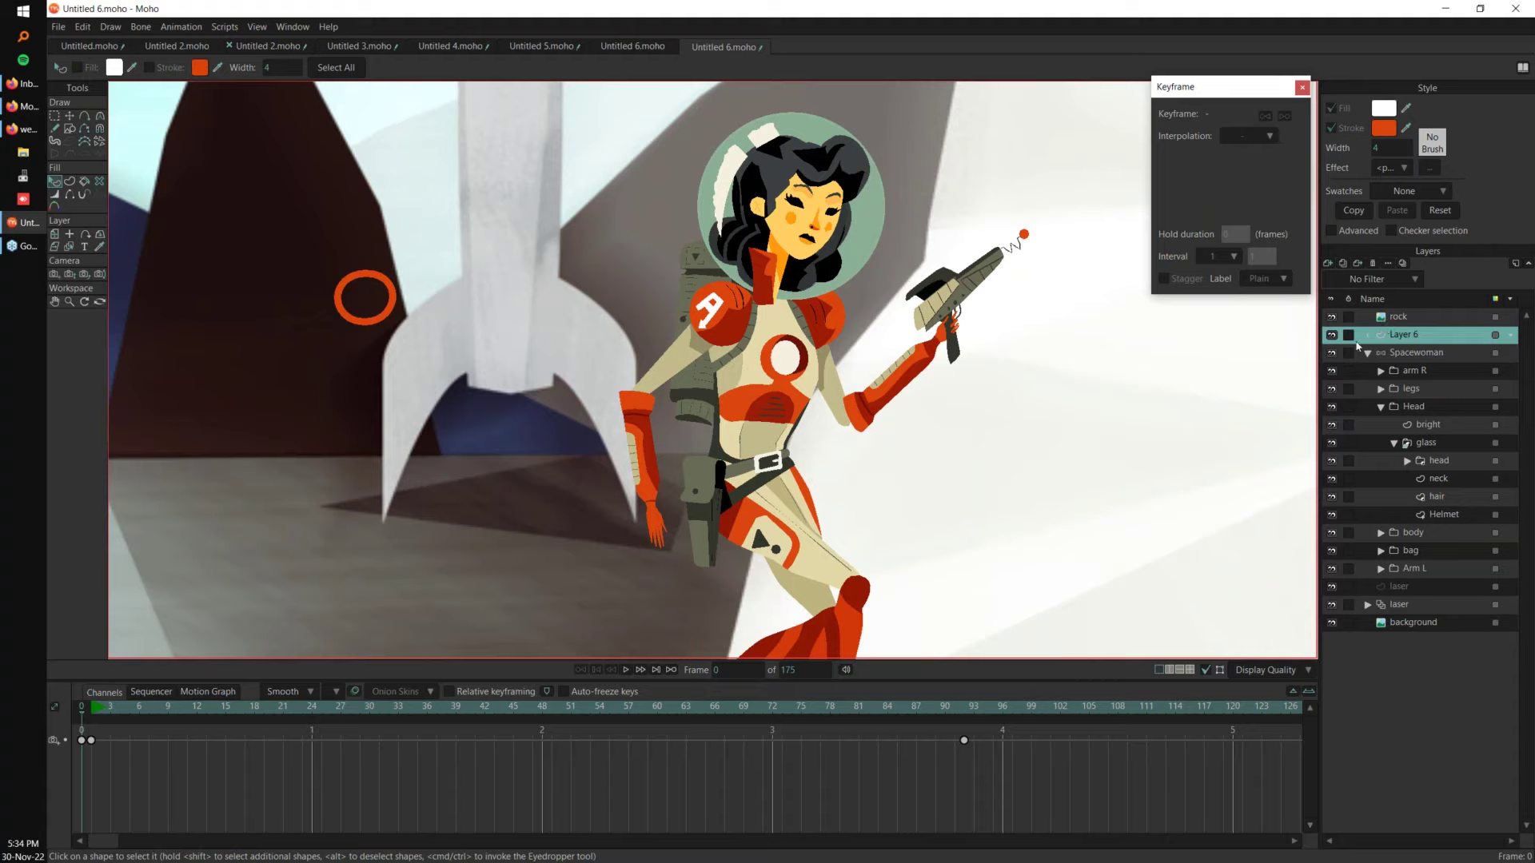
Step: Rotate the ring layer in 3D to about 69.6 degrees around the X axis so it lies nearly flat
left_click(99, 233)
key("shift")
left_click_drag(415, 276, 440, 343)
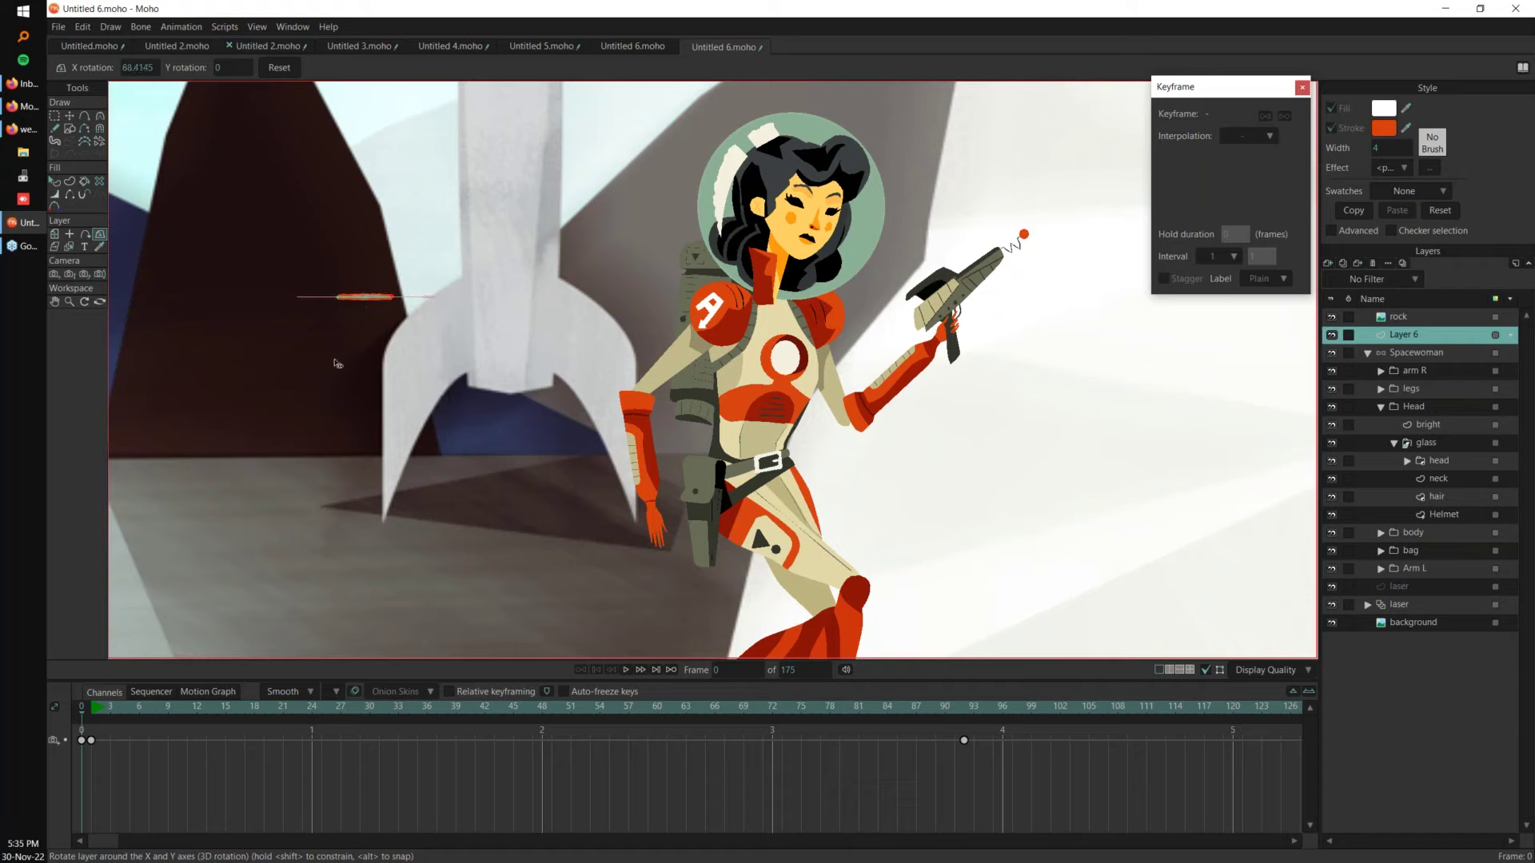
left_click_drag(751, 496, 738, 442)
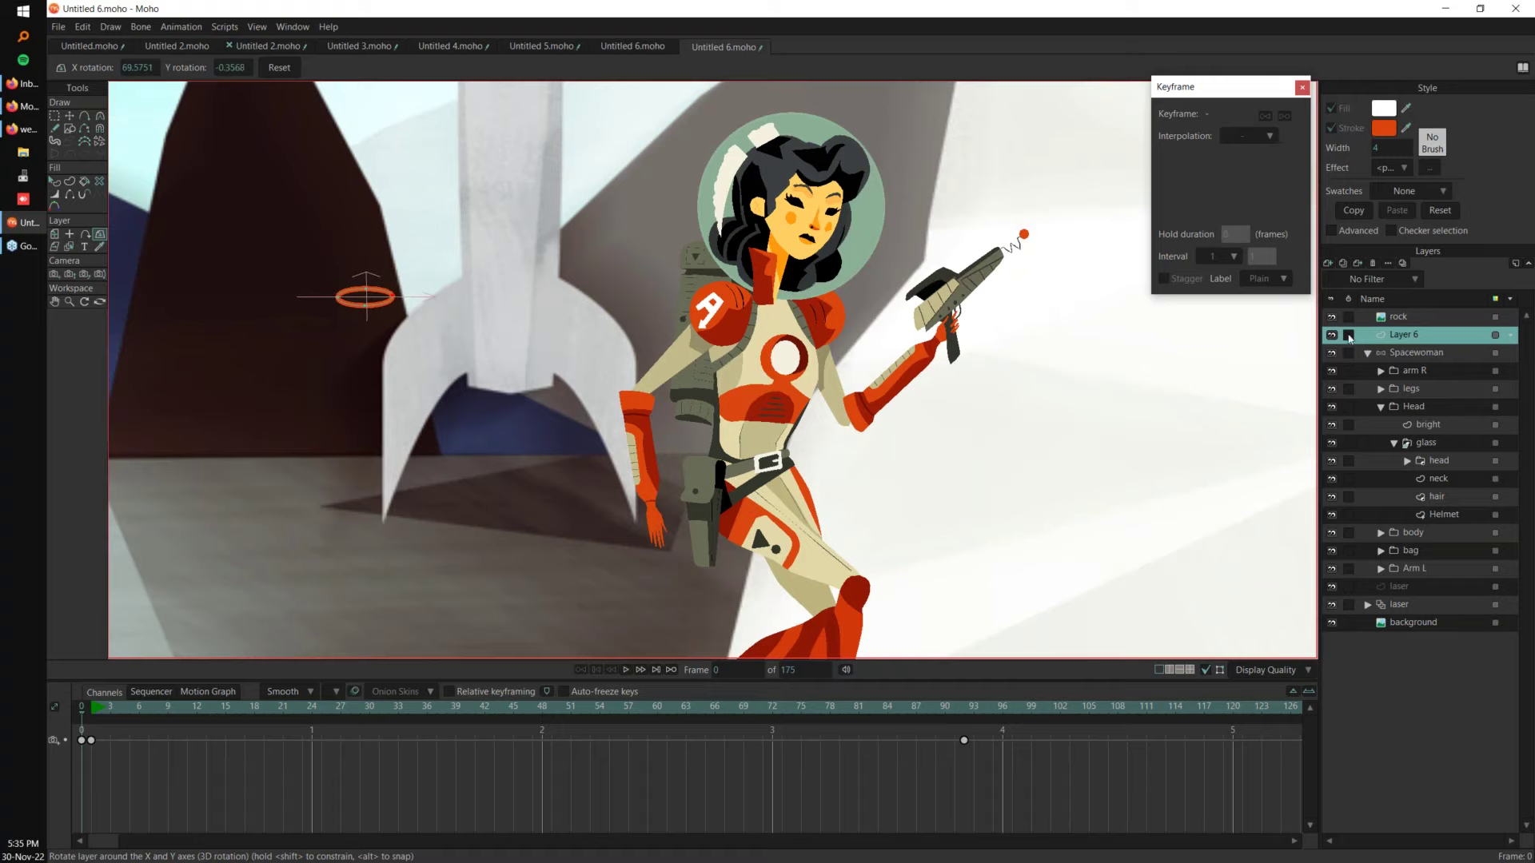
Step: Animate the ring layer moving straight down to about Y -0.139 at frame 42
left_click(91, 709)
key("m")
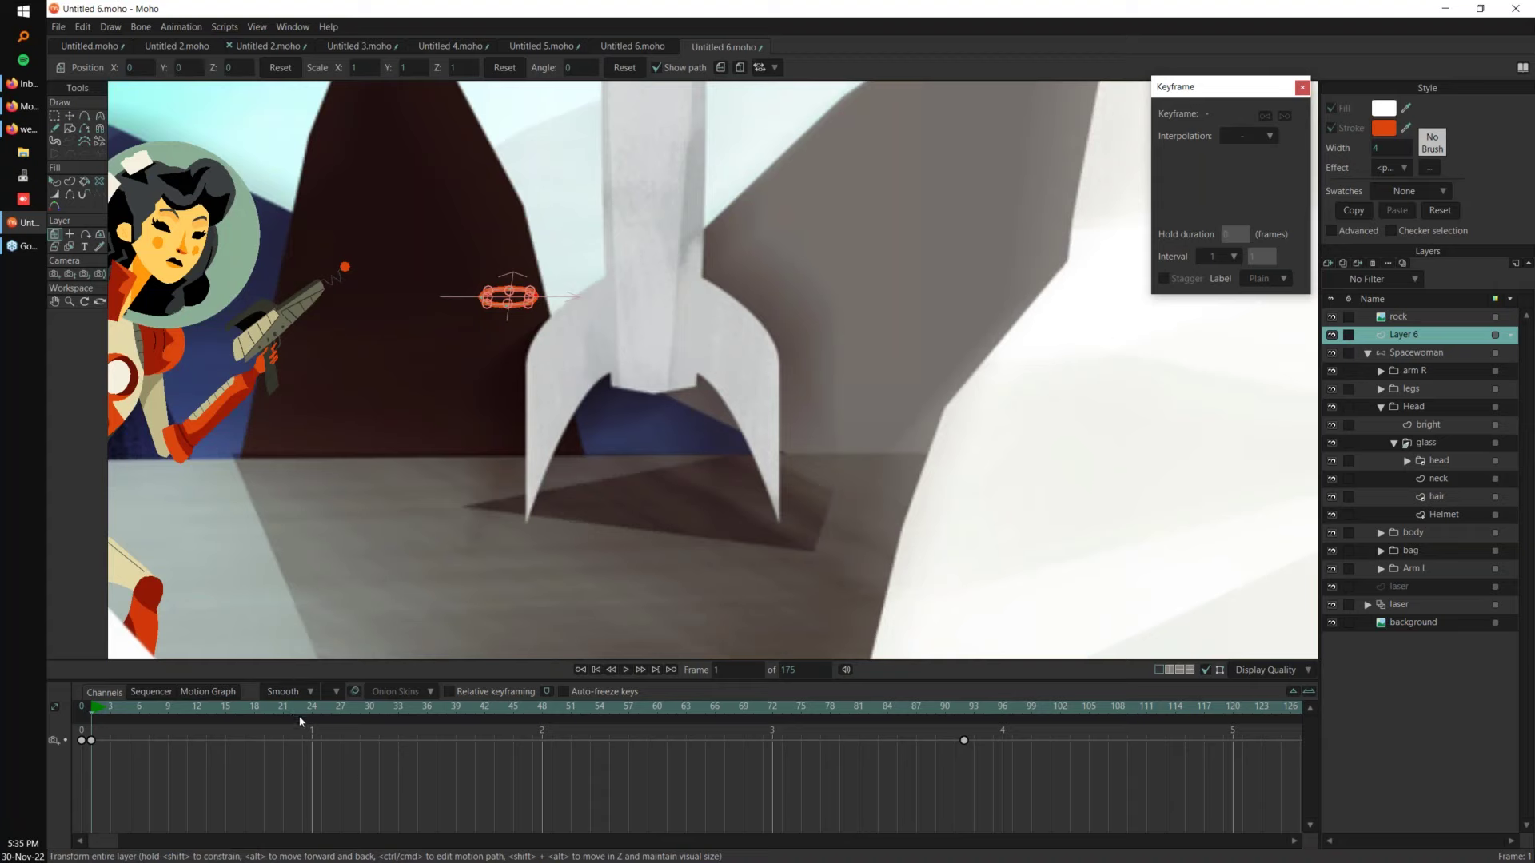
left_click(484, 711)
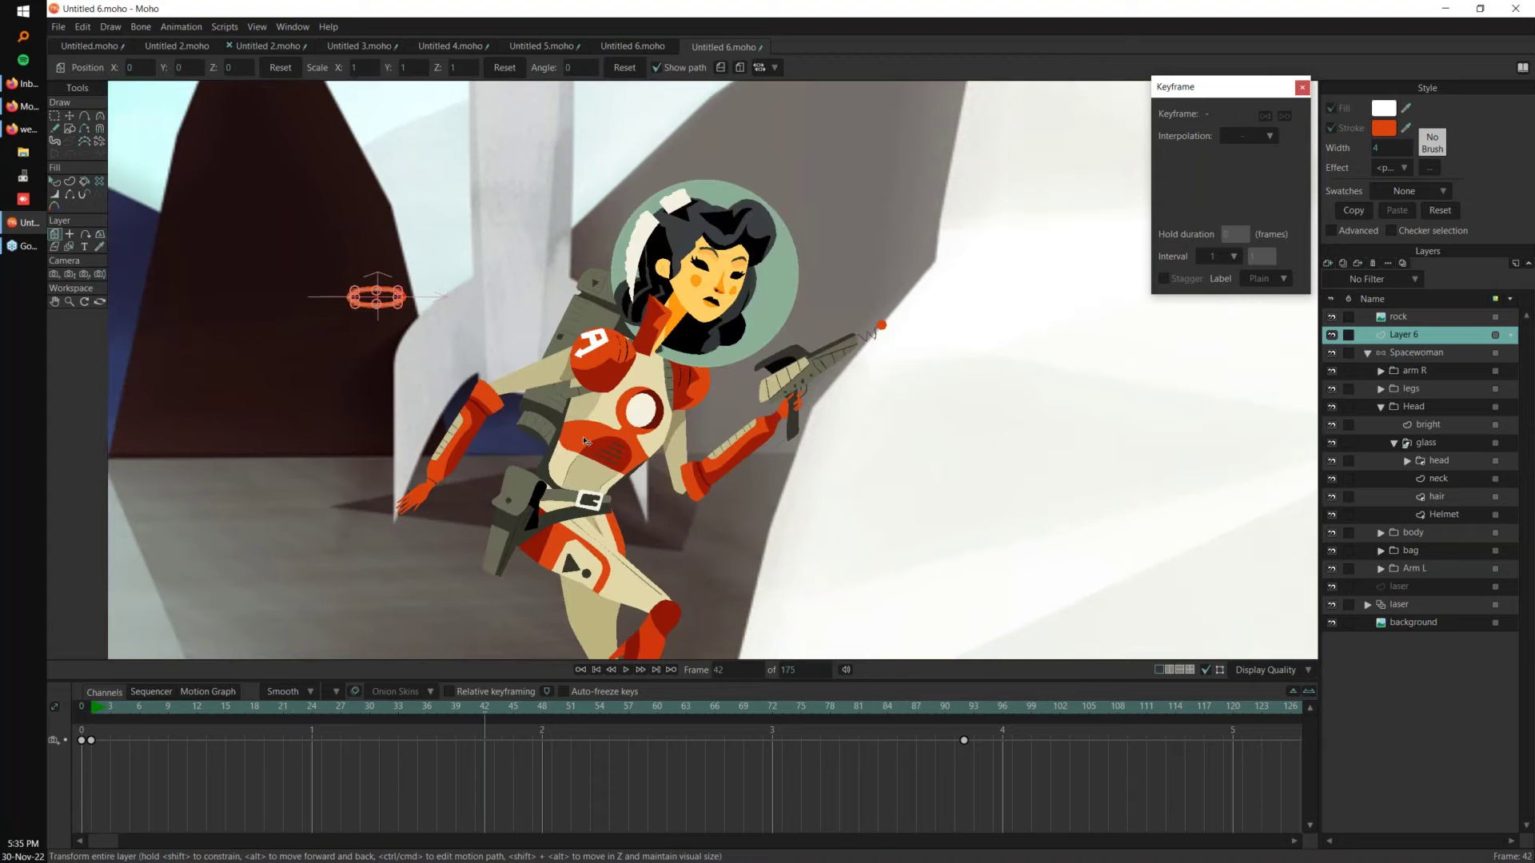
left_click_drag(588, 466, 590, 563)
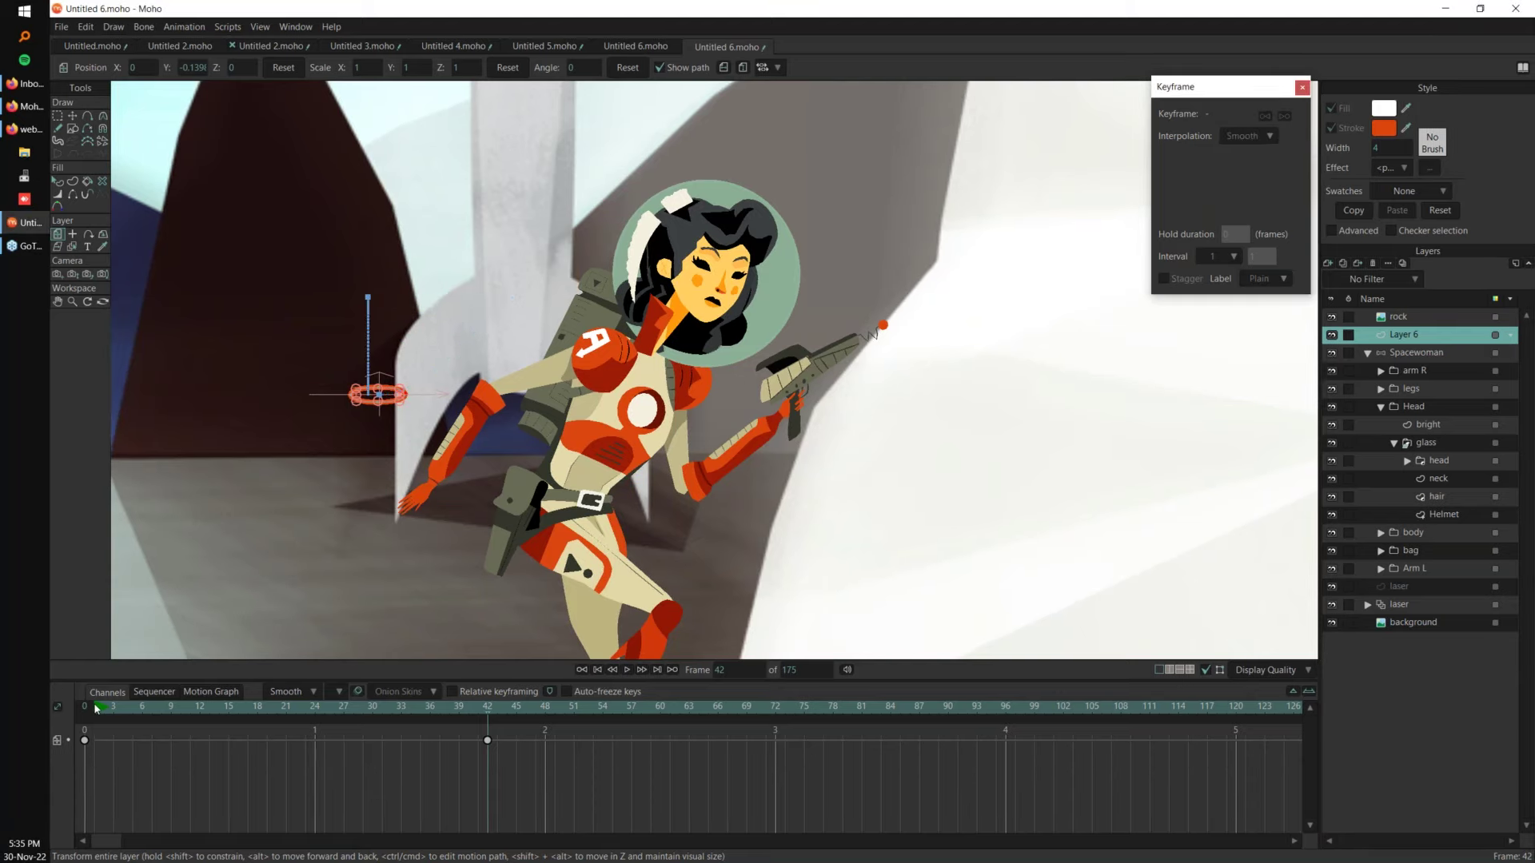
Step: Set the ring's frame 0 keyframe to linear interpolation and play back its downward motion
left_click(94, 708)
key("space")
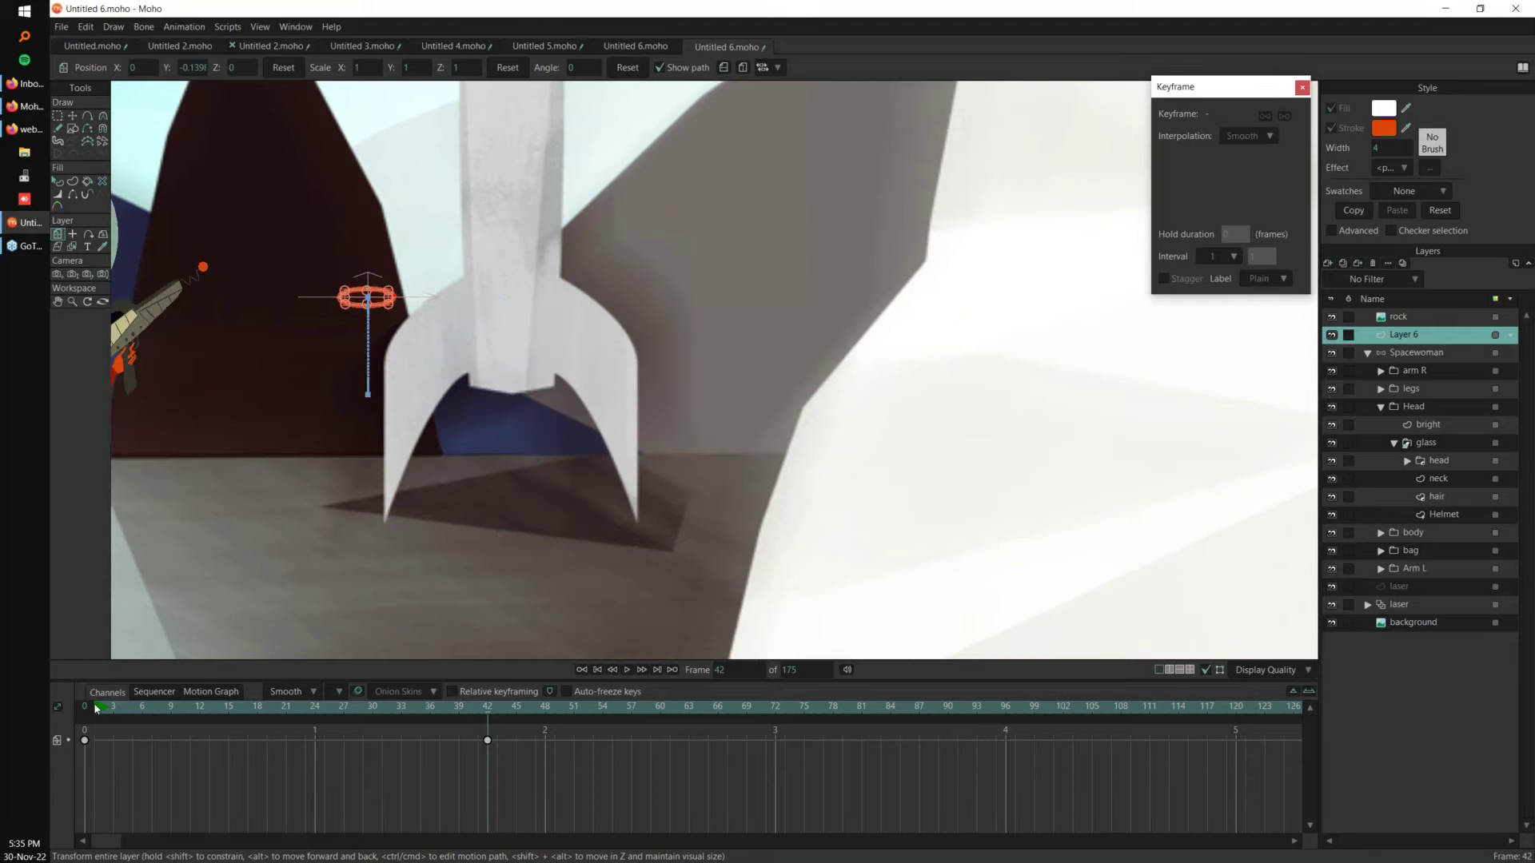
left_click(95, 707)
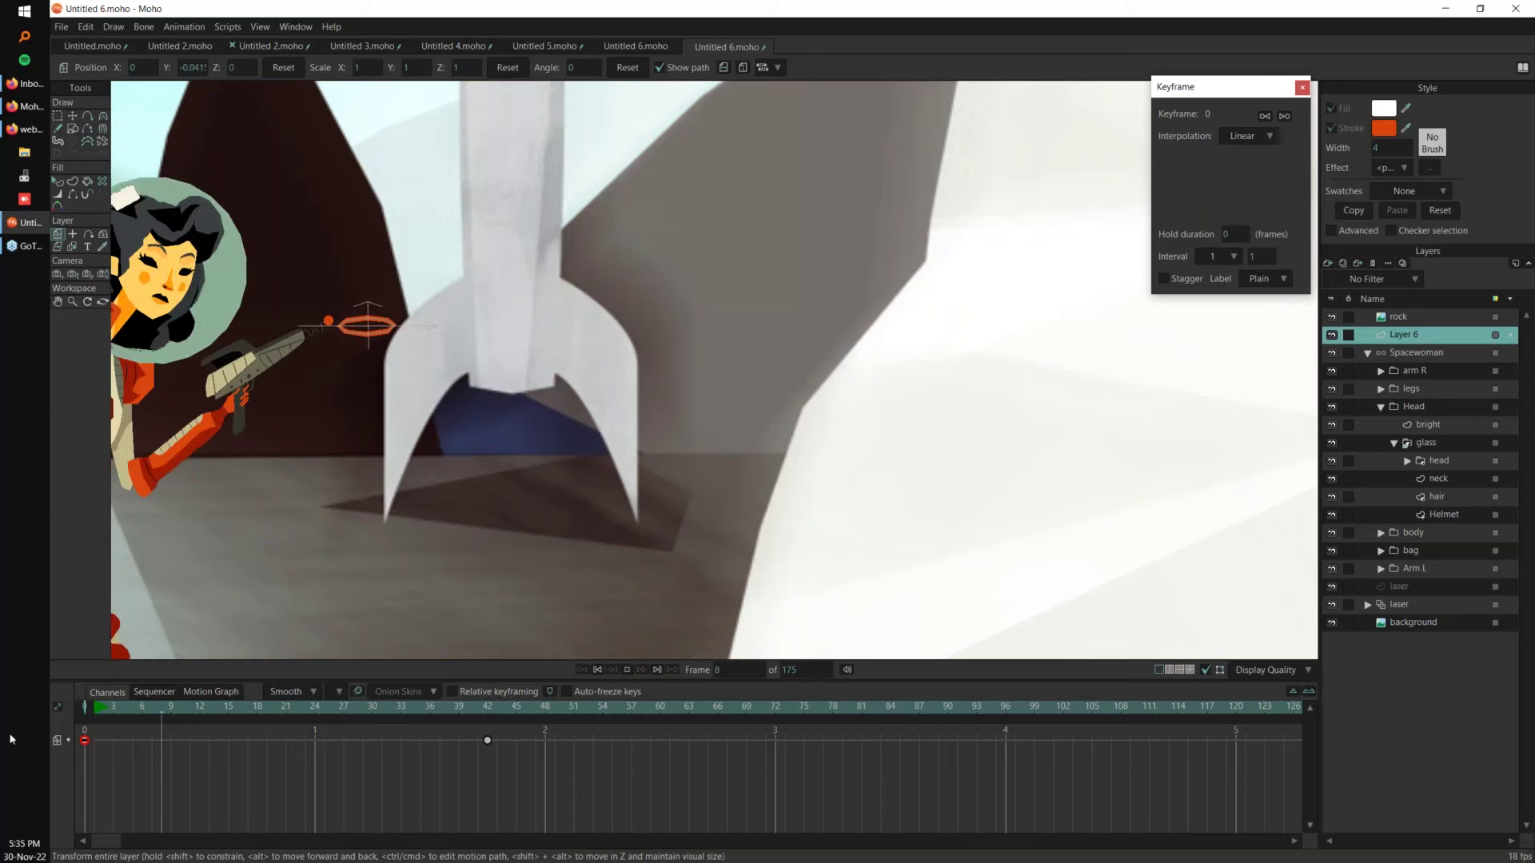
key("space")
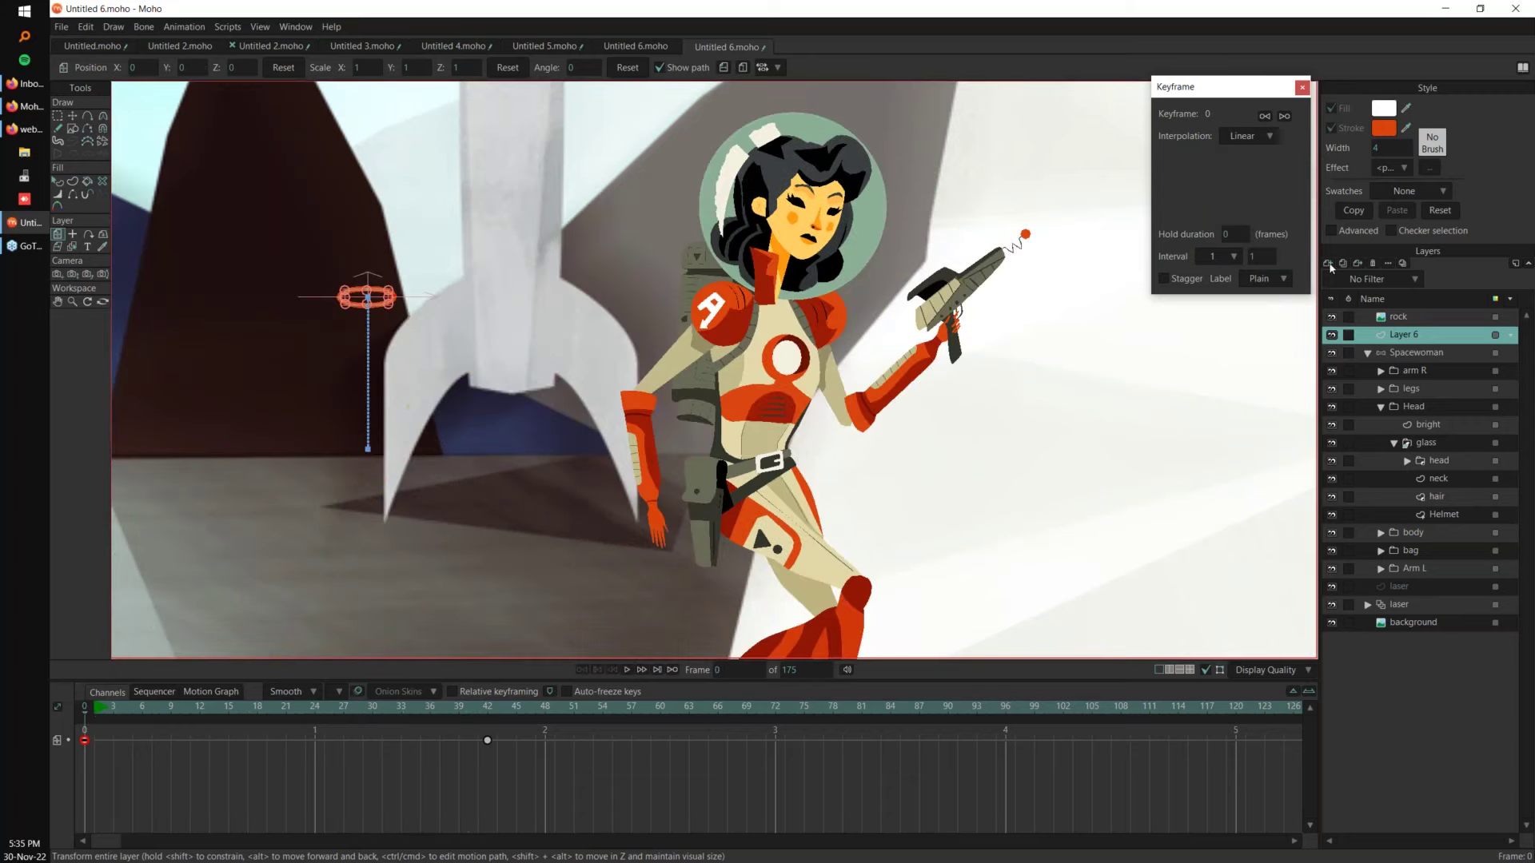
Step: Add a particle layer above the ring layer and put the ring layer inside it
left_click(1343, 266)
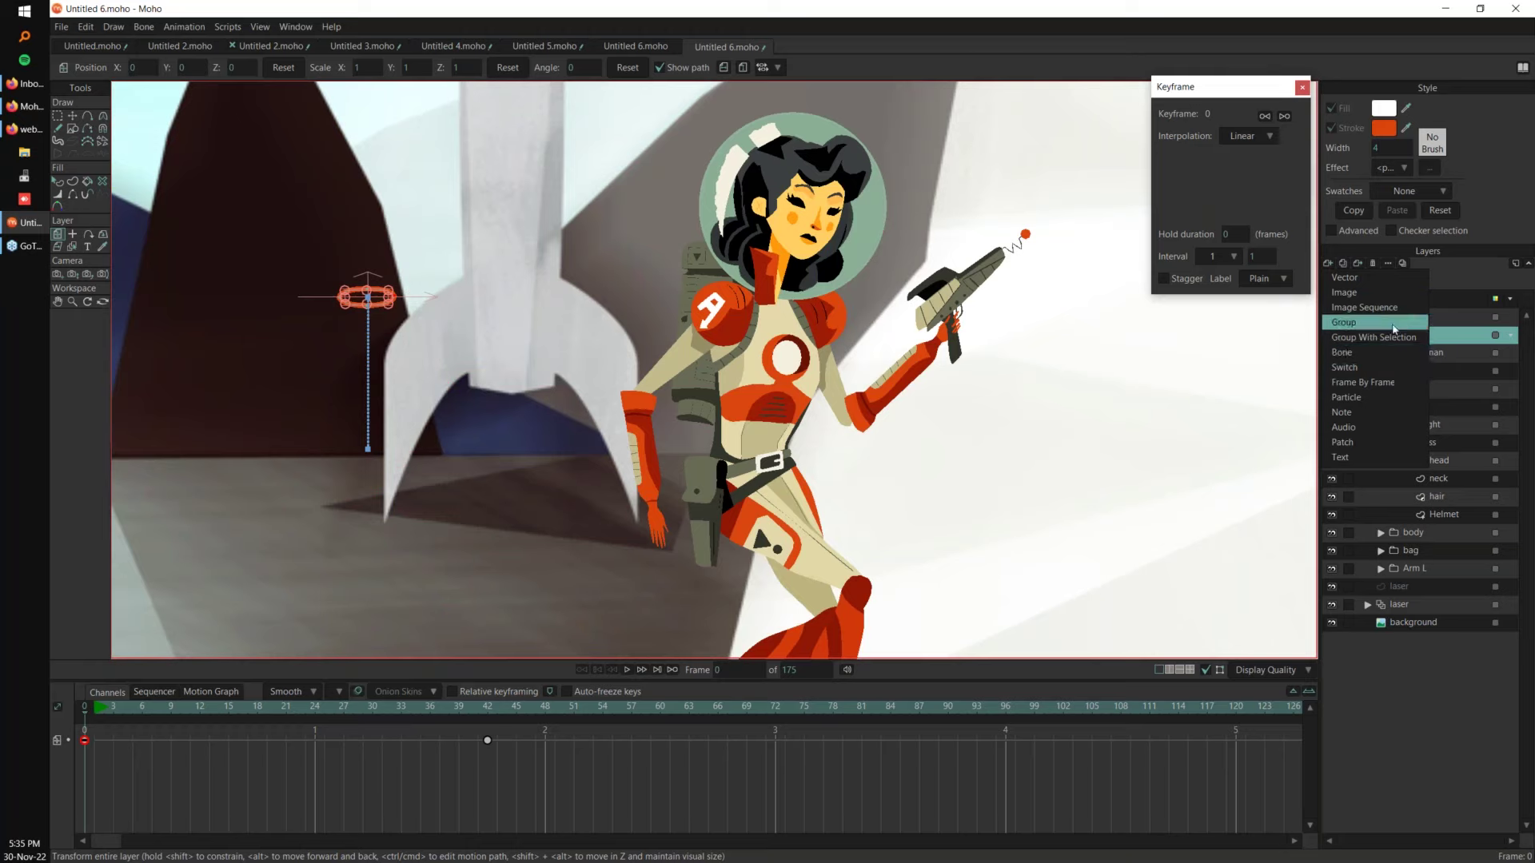
left_click(1386, 397)
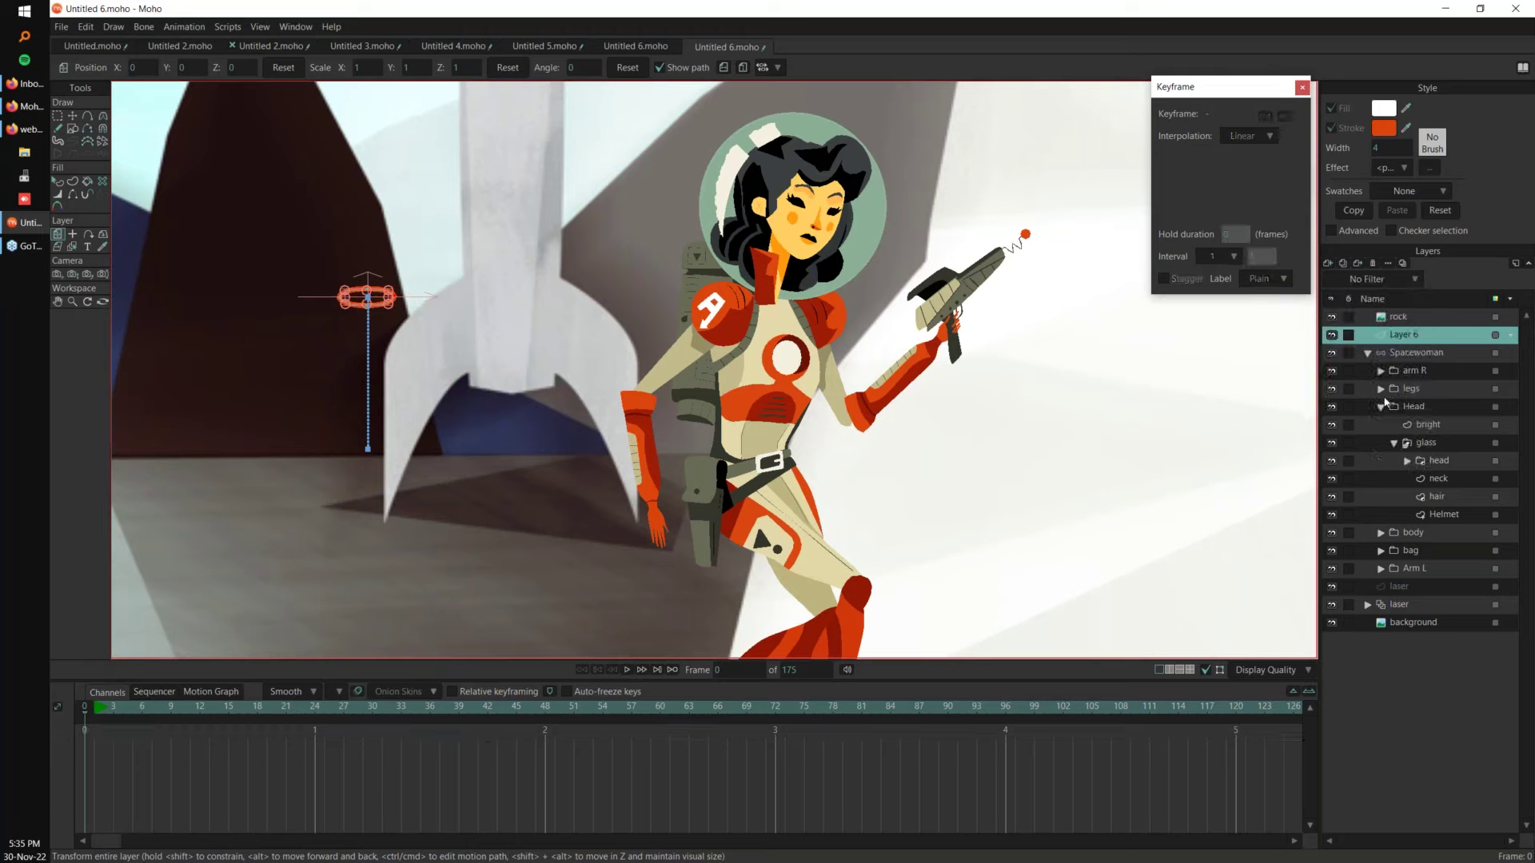
left_click(1411, 354)
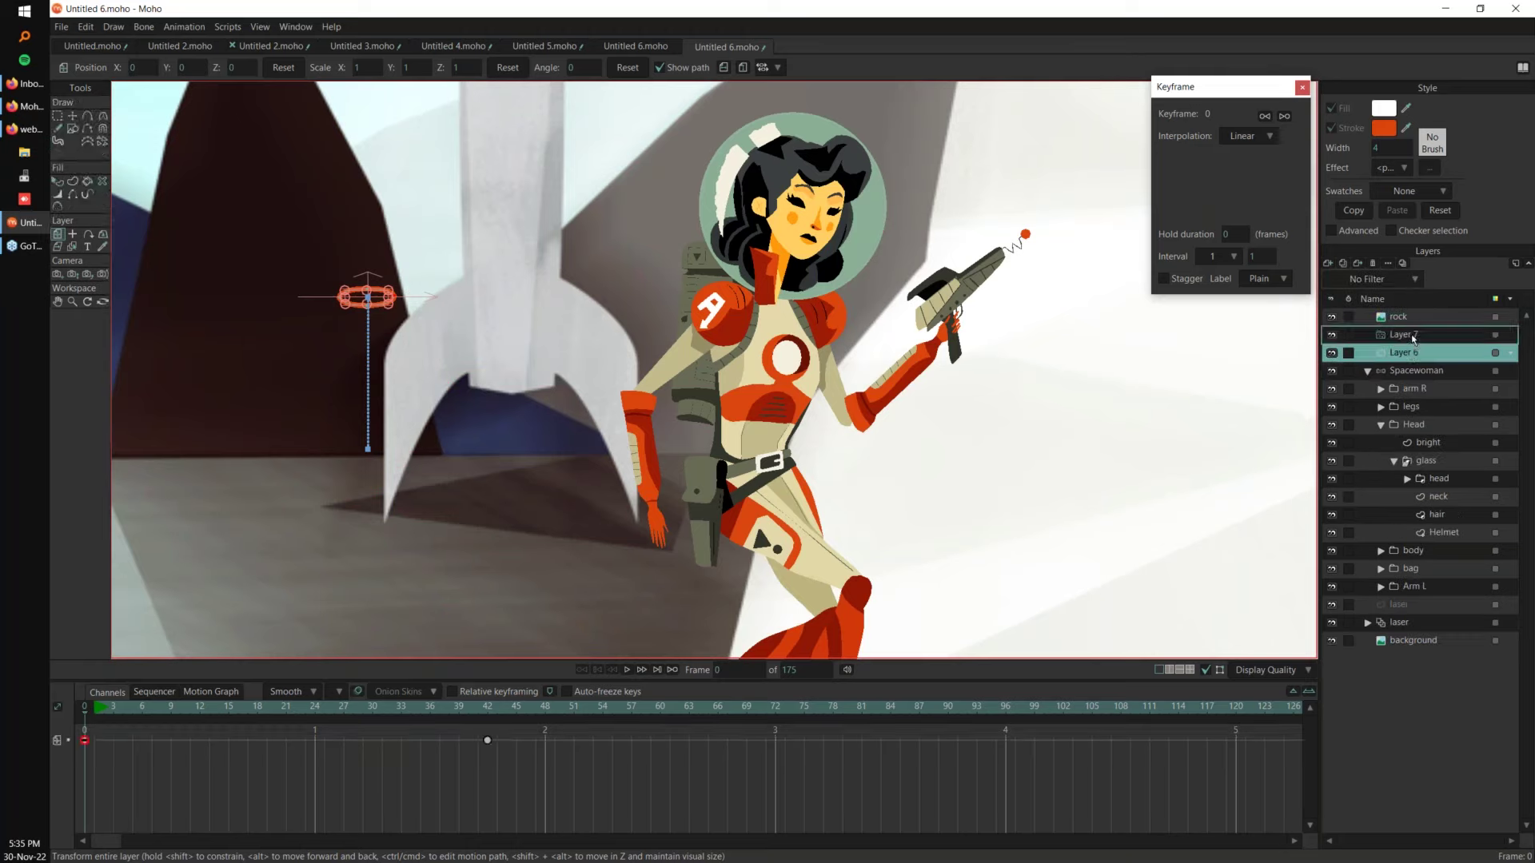
left_click_drag(1413, 338, 1419, 337)
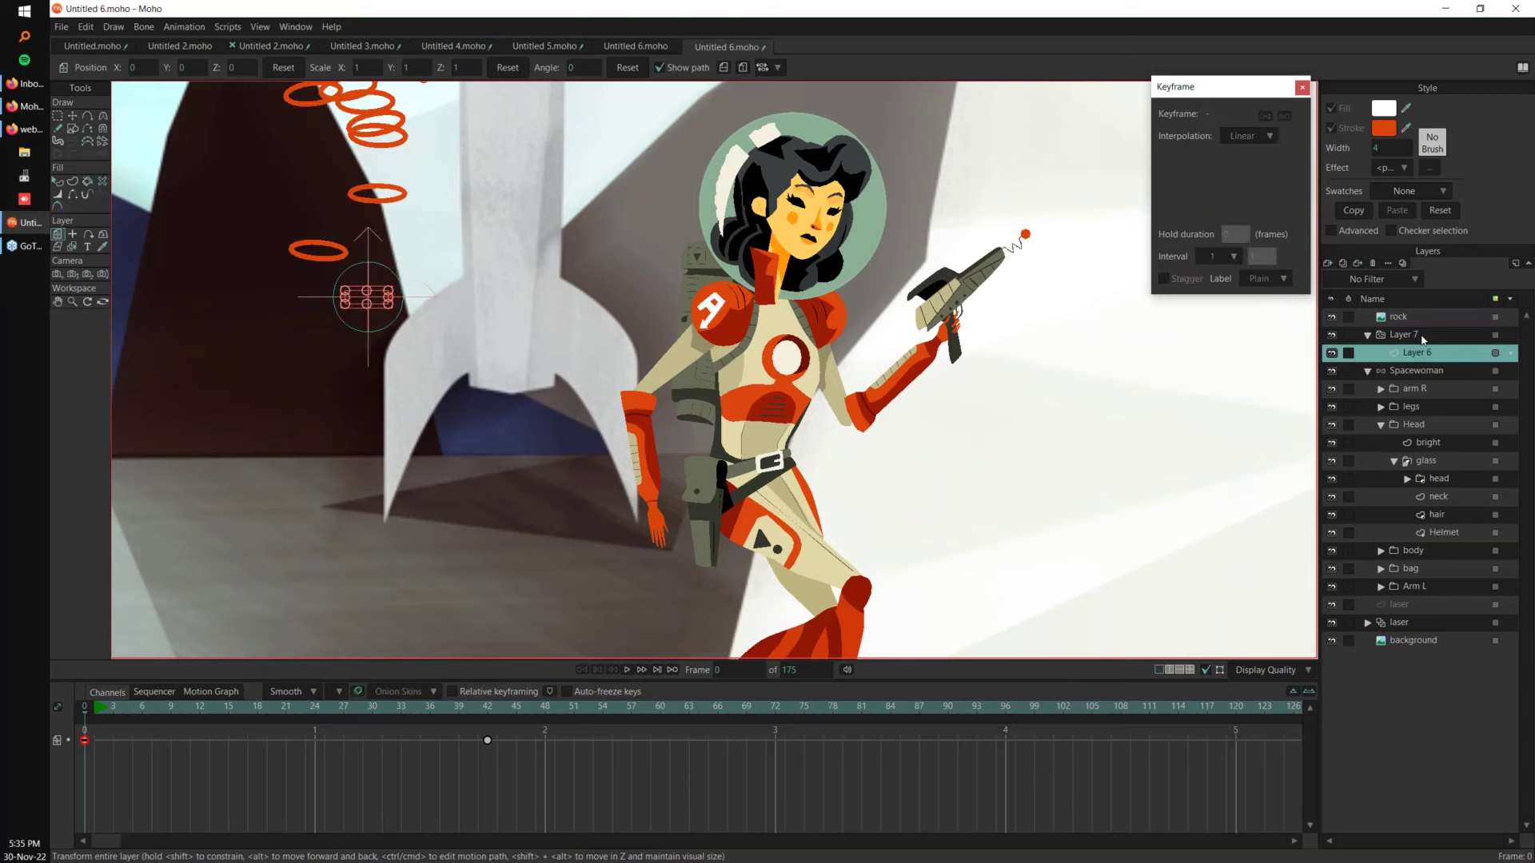
Step: Play back the default particle effect and check the ring layer's motion keyframe at frame 42
left_click(1422, 338)
key("space")
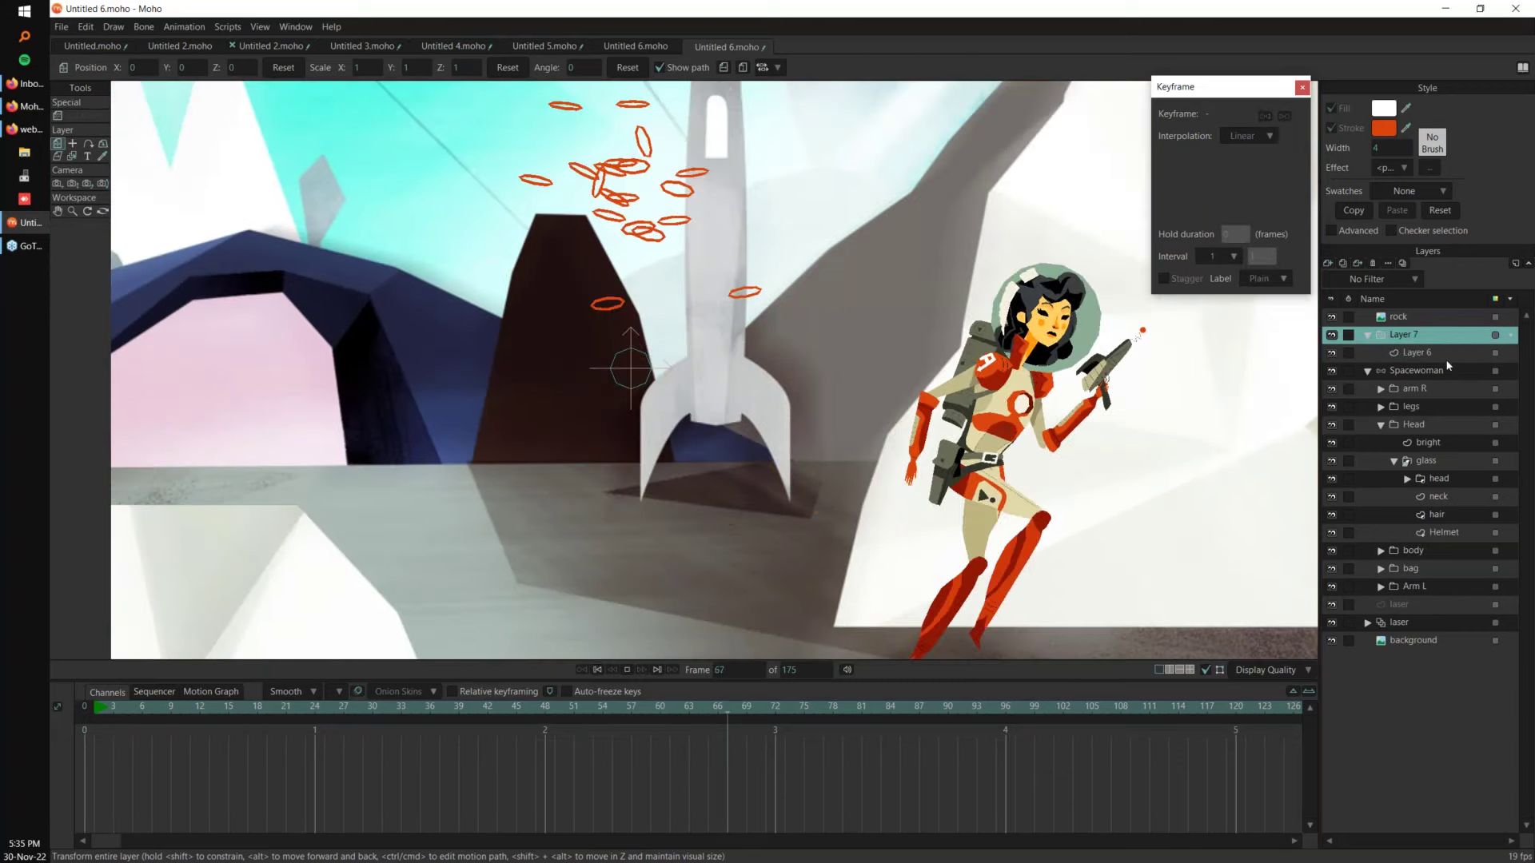
key("space")
left_click(1447, 355)
left_click(487, 741)
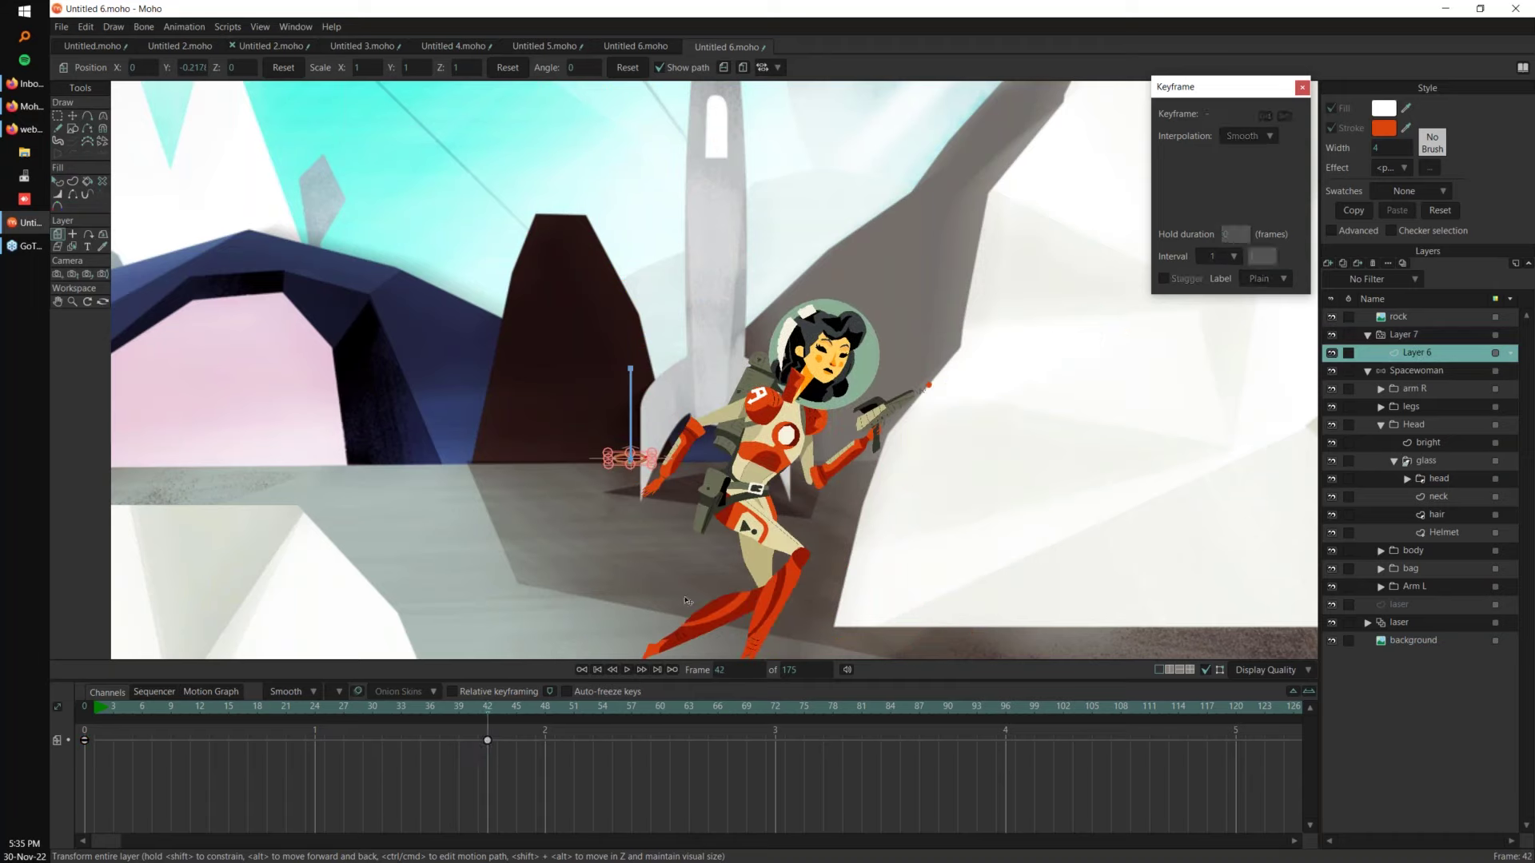
Step: Set the particle layer's lifetime to 42 frames and its preview particles to 100
left_click(1409, 336)
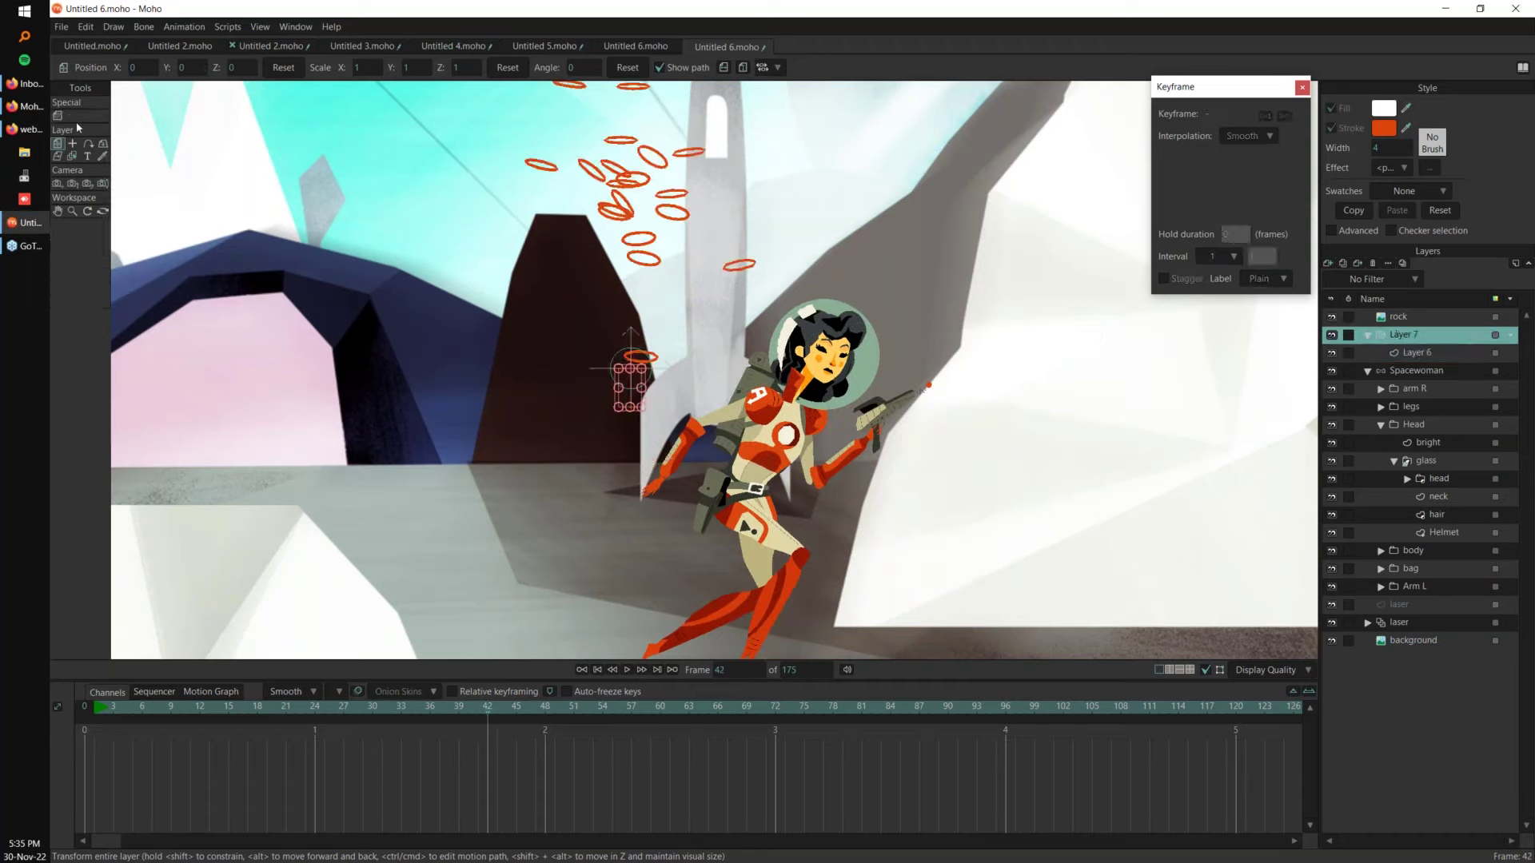
left_click(185, 68)
left_click(230, 133)
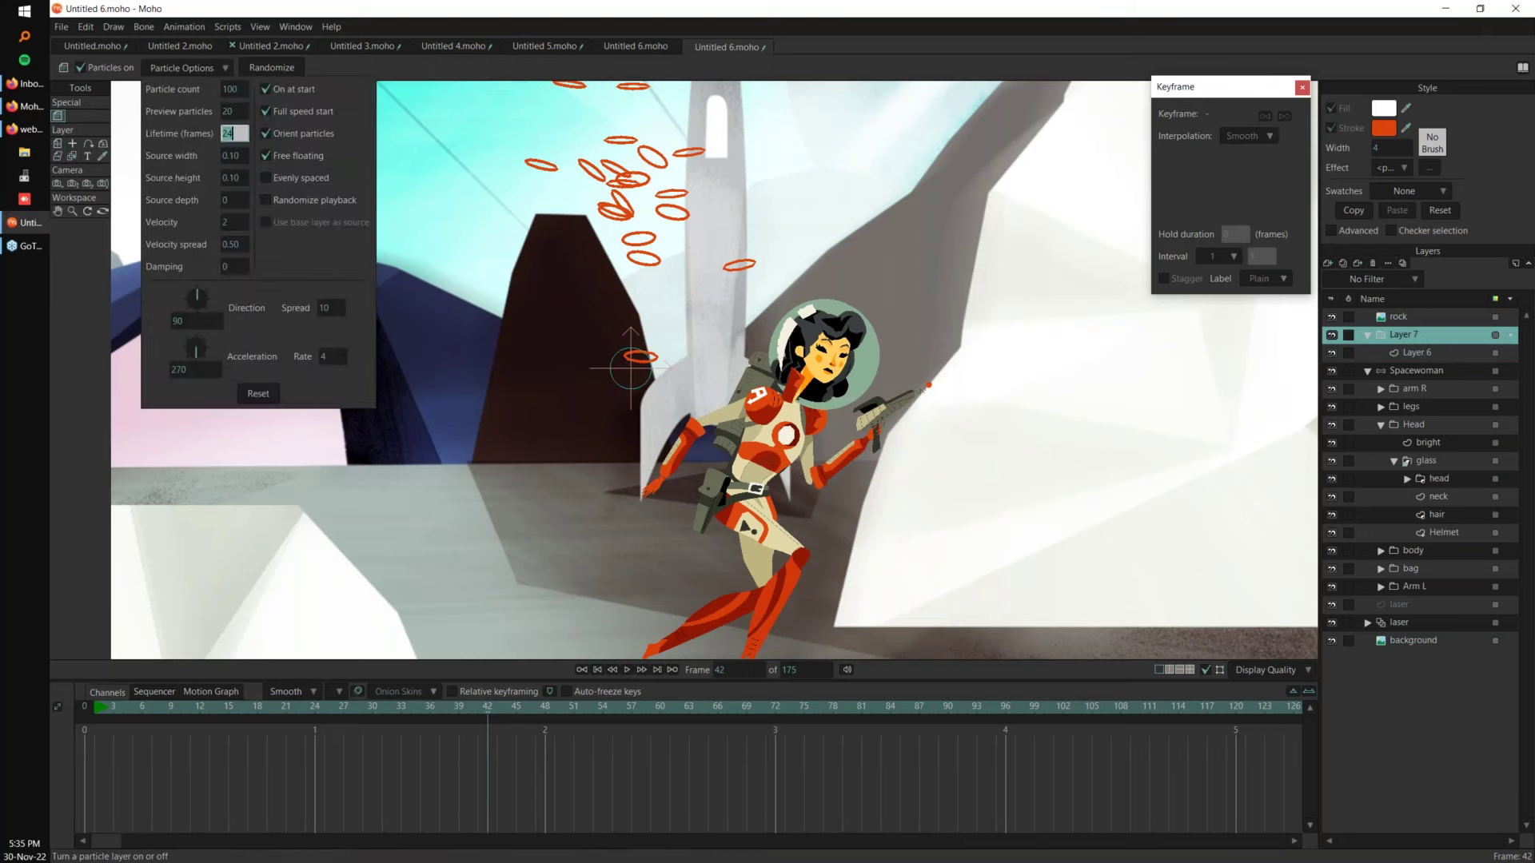
type("42")
left_click(233, 111)
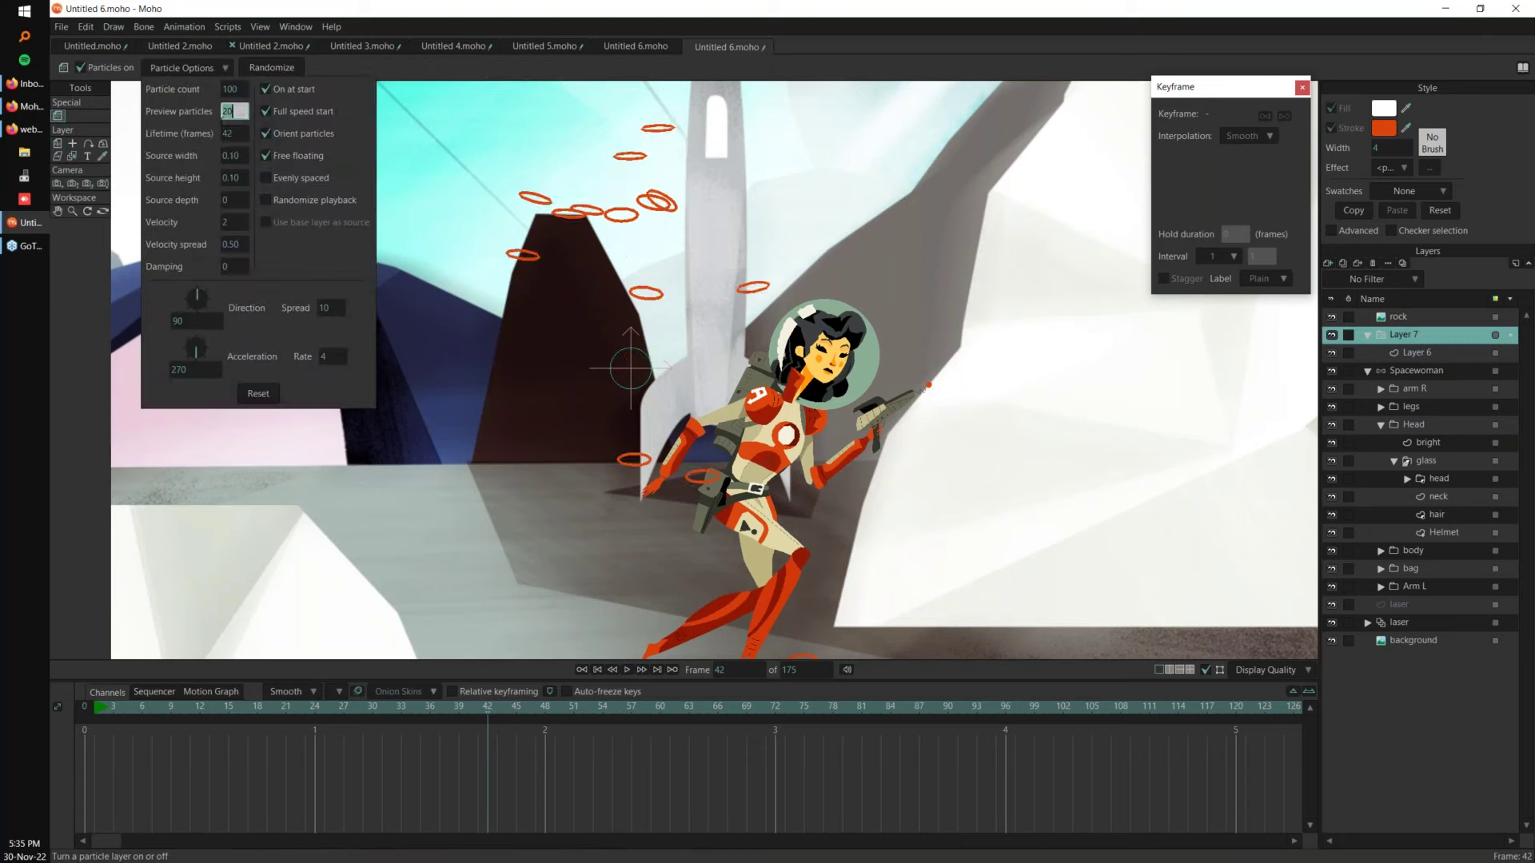
type("100")
key("Tab")
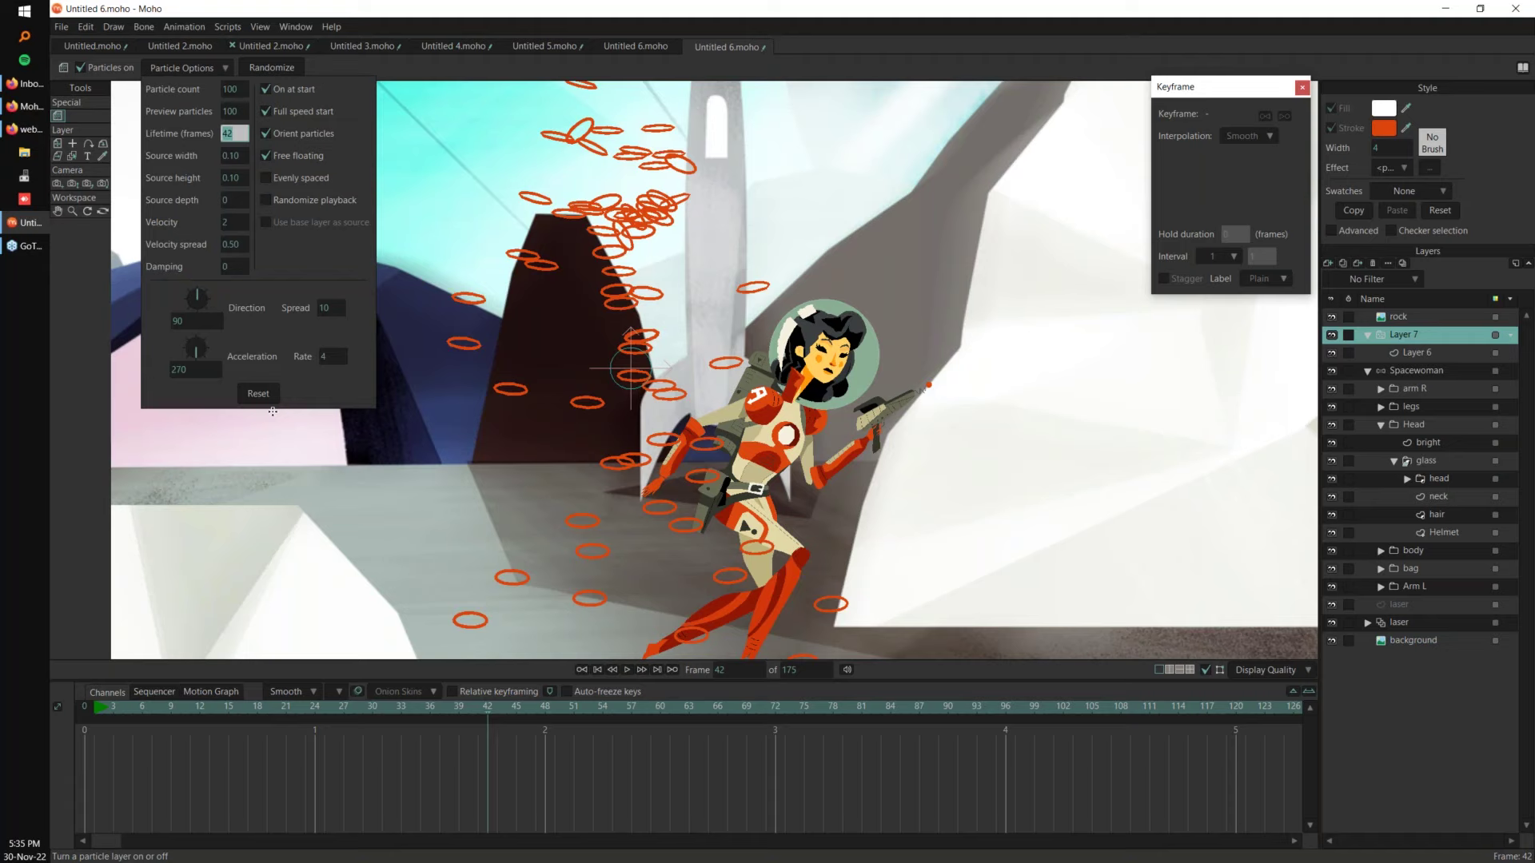
Step: Set the particles' velocity, velocity spread, direction spread, acceleration rate, source height and source width to 0, and play the animation
left_click_drag(232, 227, 242, 240)
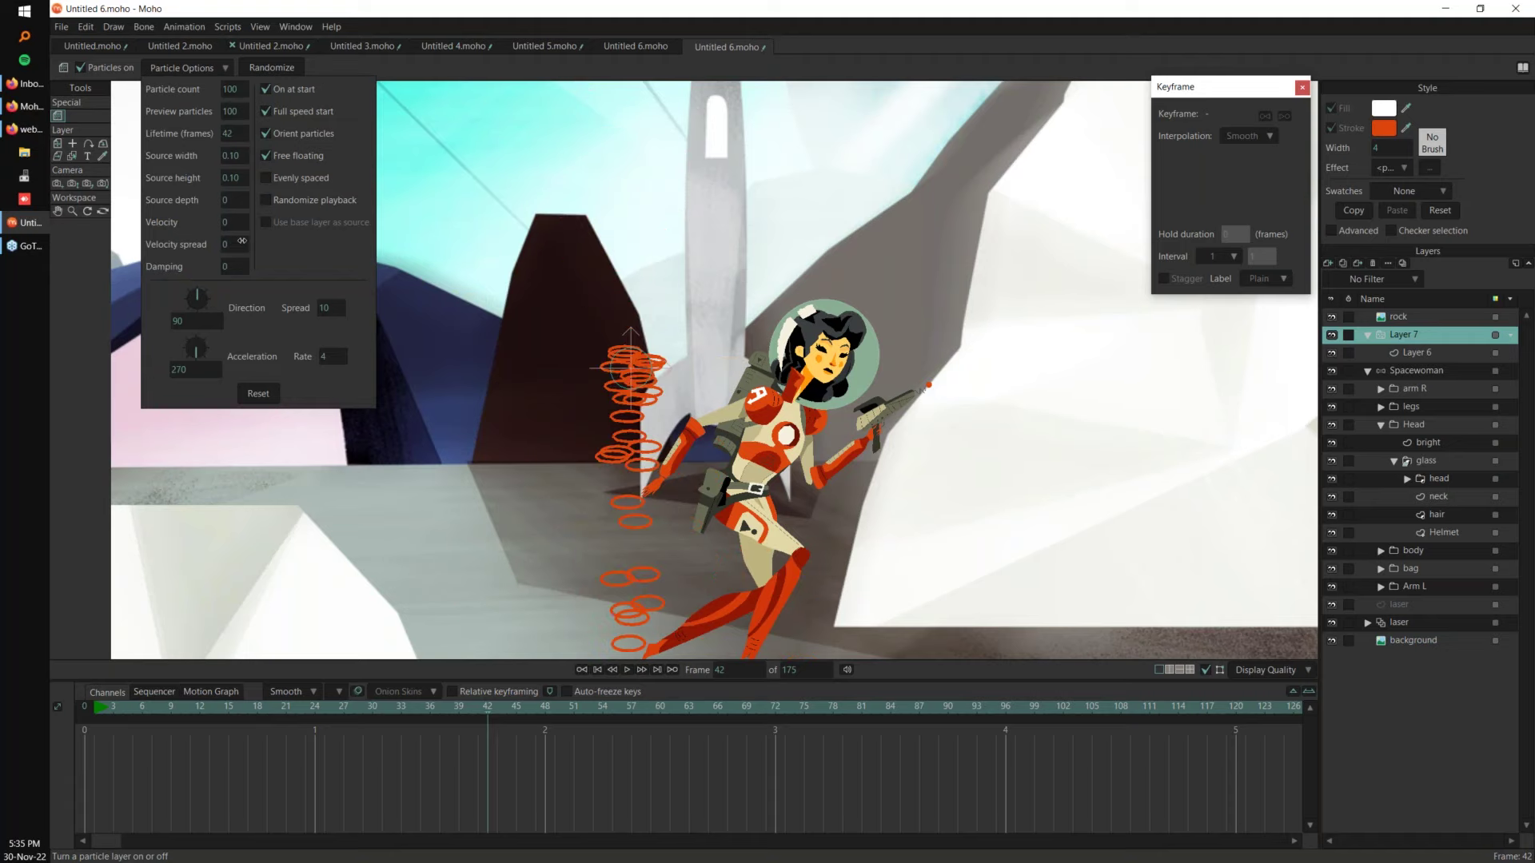
scroll(328, 358, "down", 4)
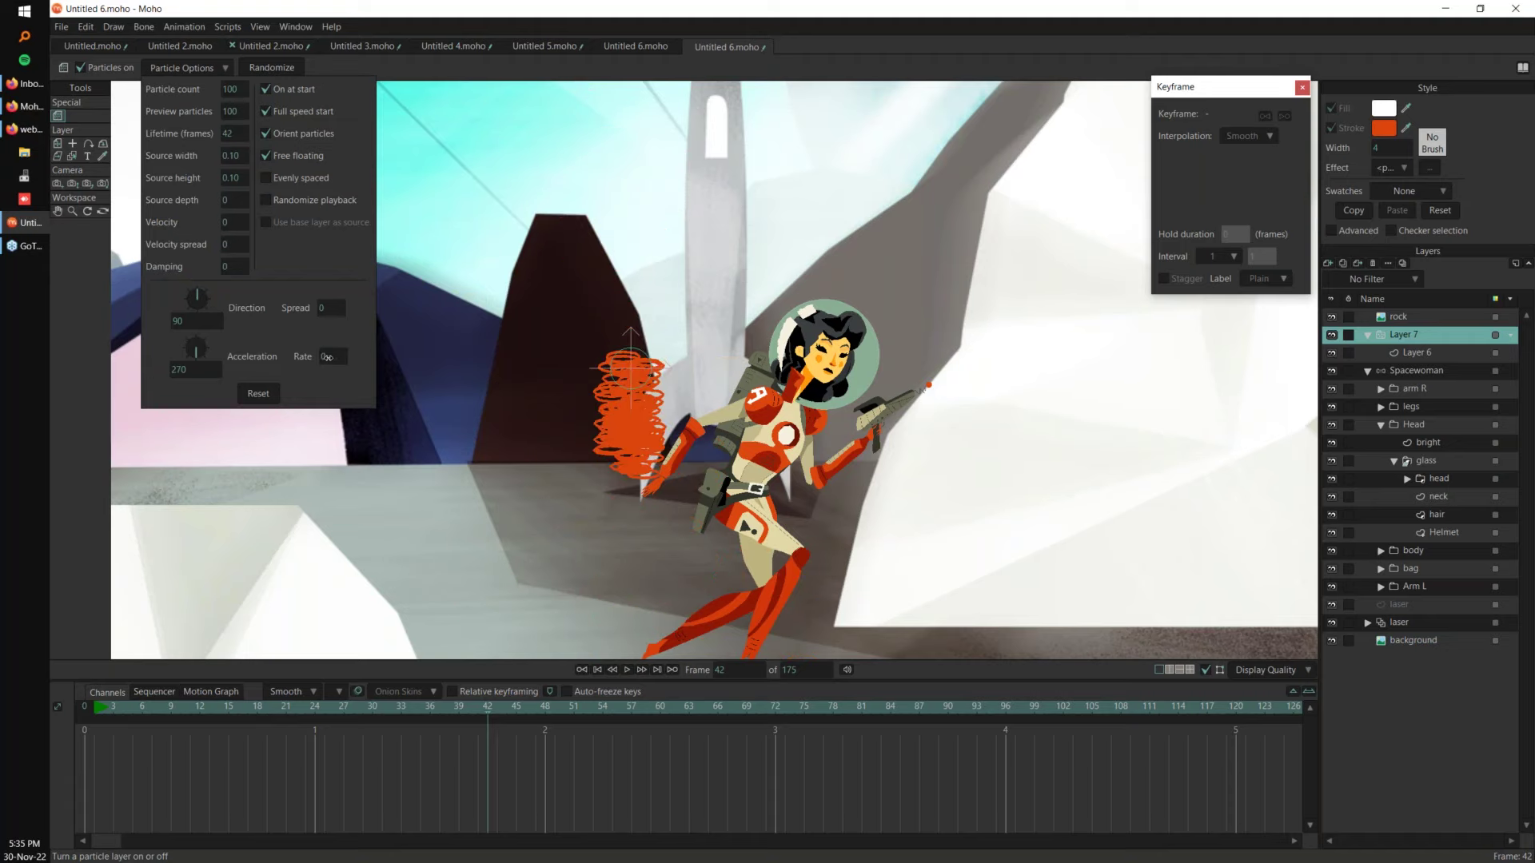
scroll(228, 178, "down", 1)
scroll(237, 155, "down", 1)
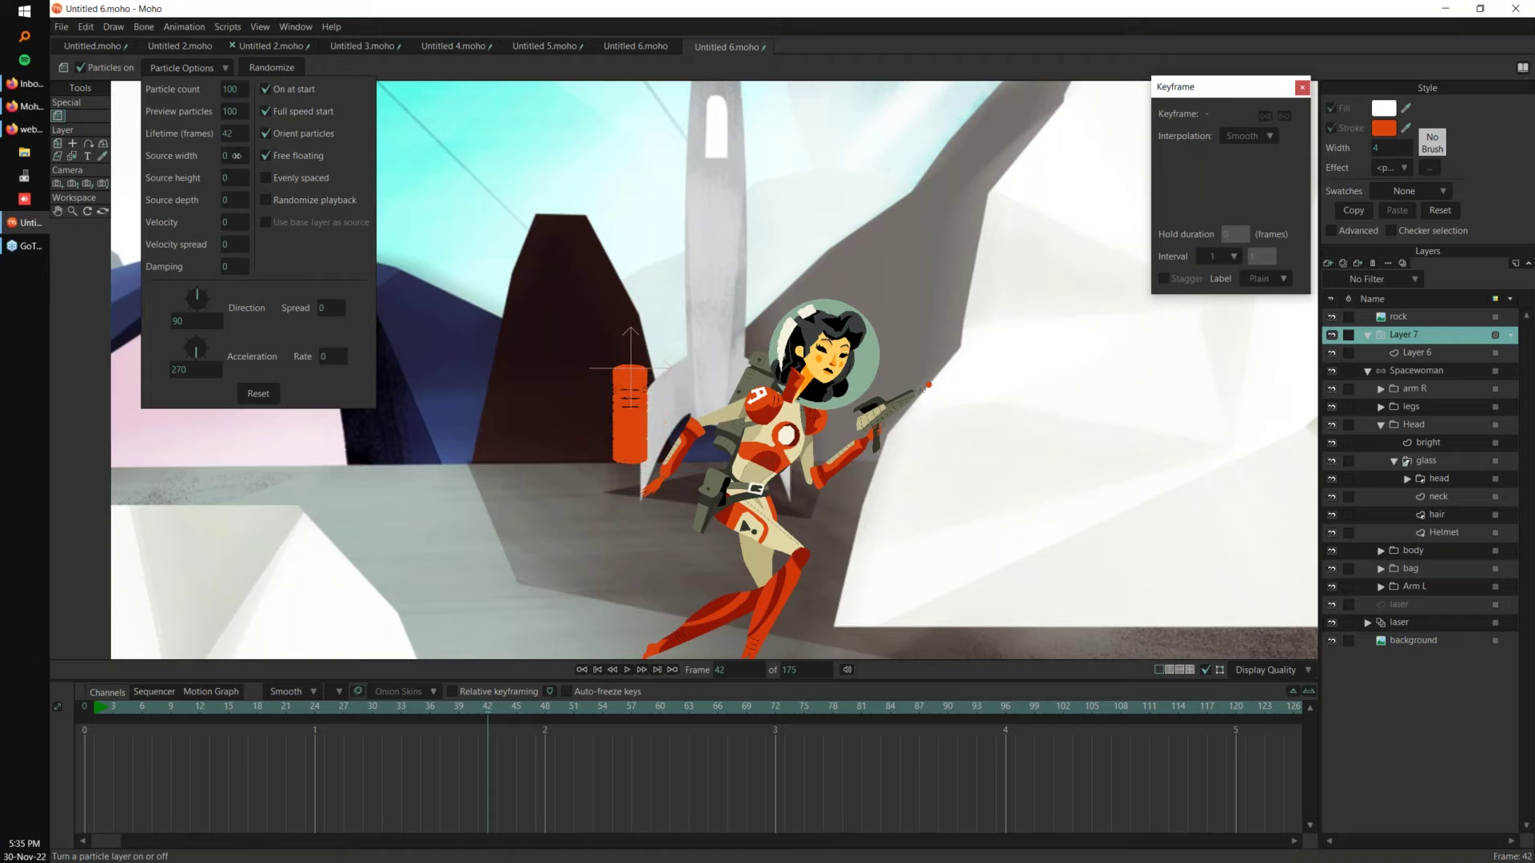
left_click(92, 709)
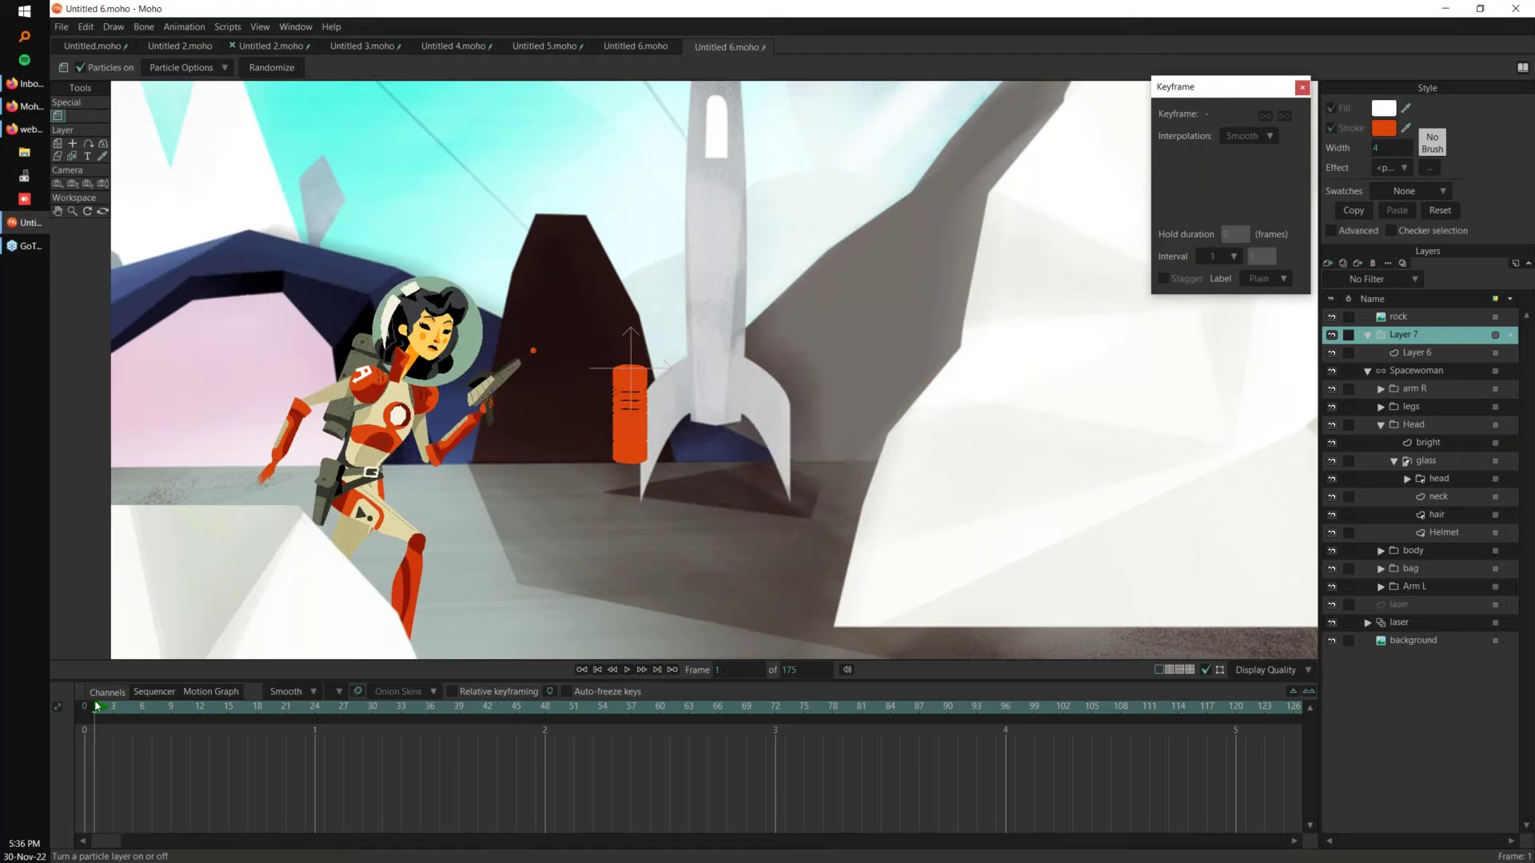
key("space")
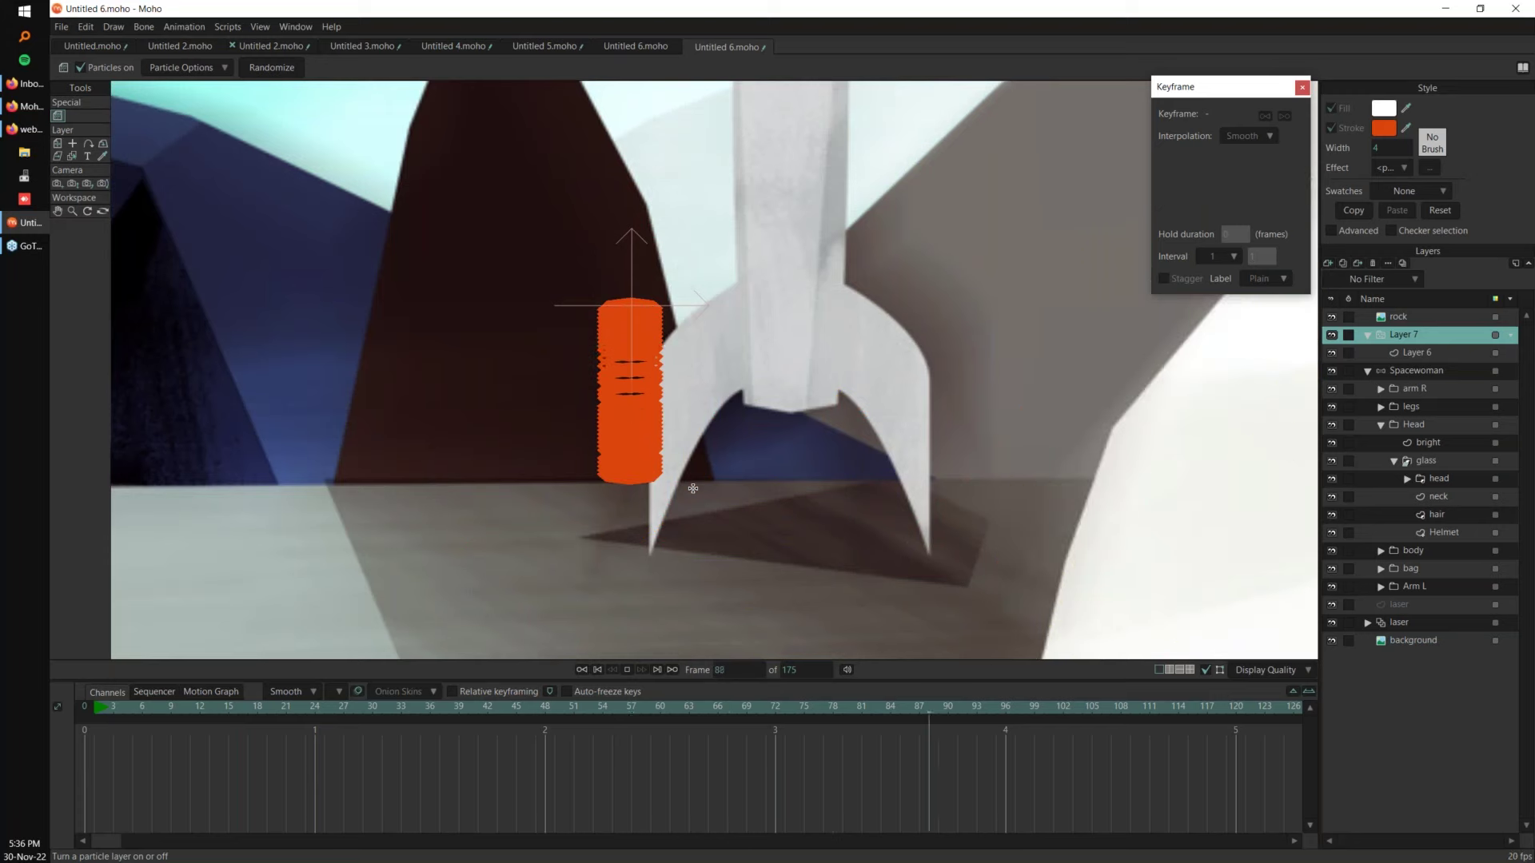
Step: Set the particle count and preview particles to 30 and make the particles evenly spaced
left_click(182, 66)
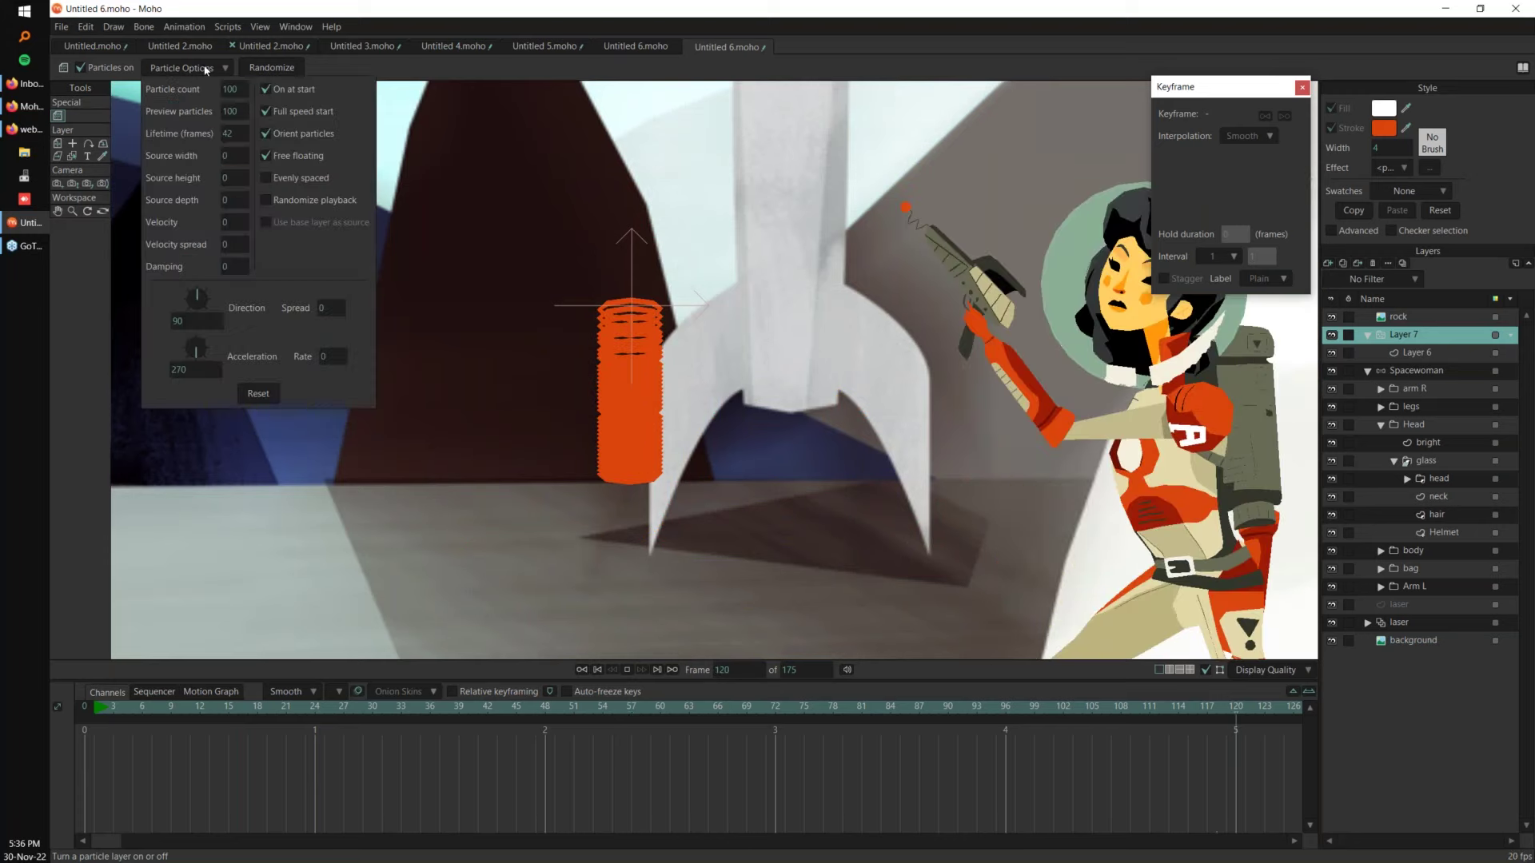
type("30")
key("Tab")
type("30")
key("Tab")
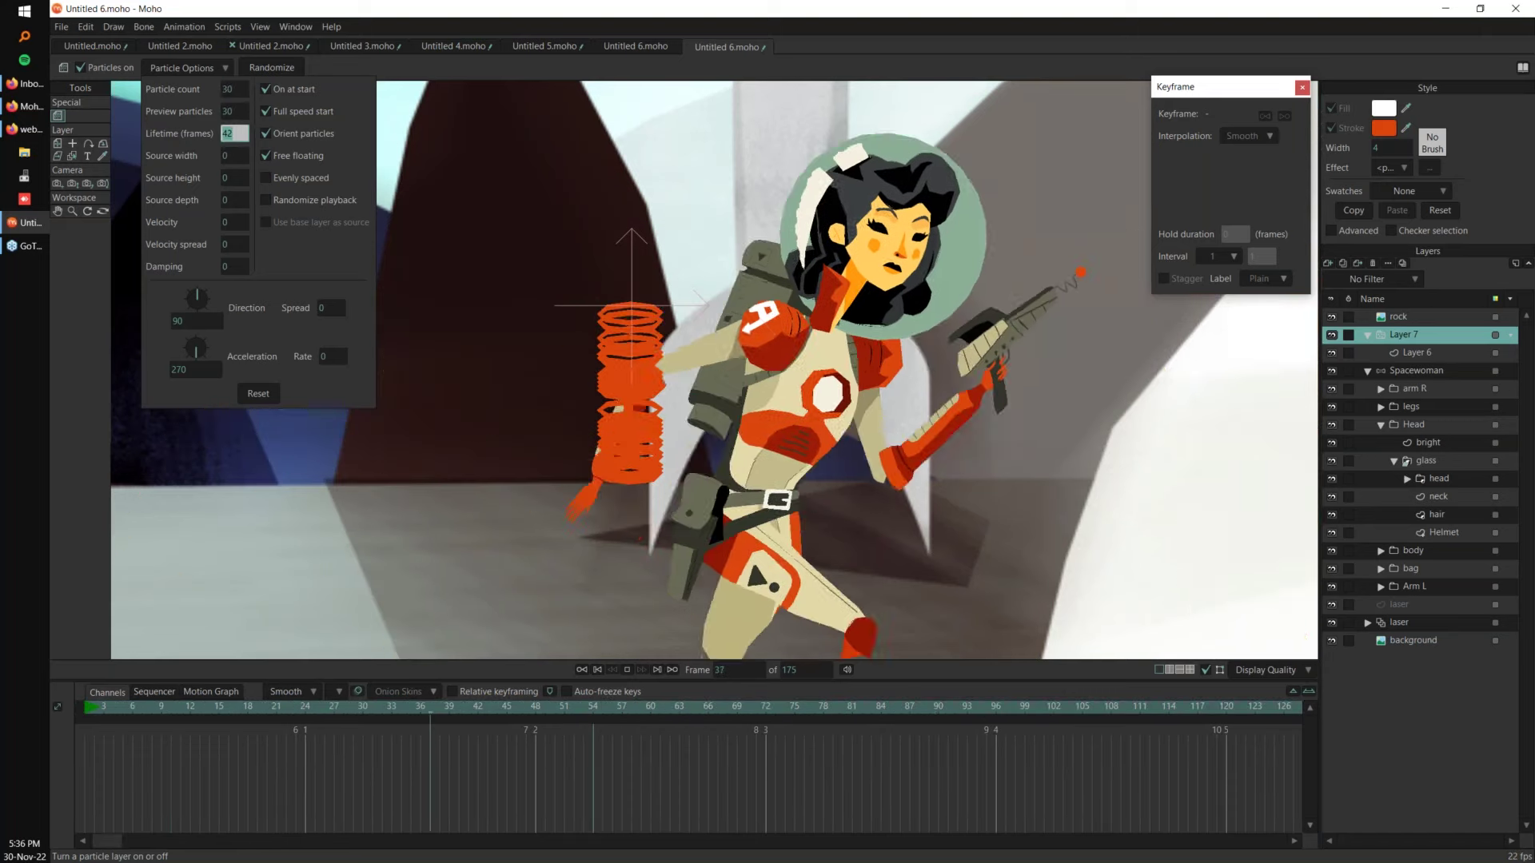
left_click(299, 177)
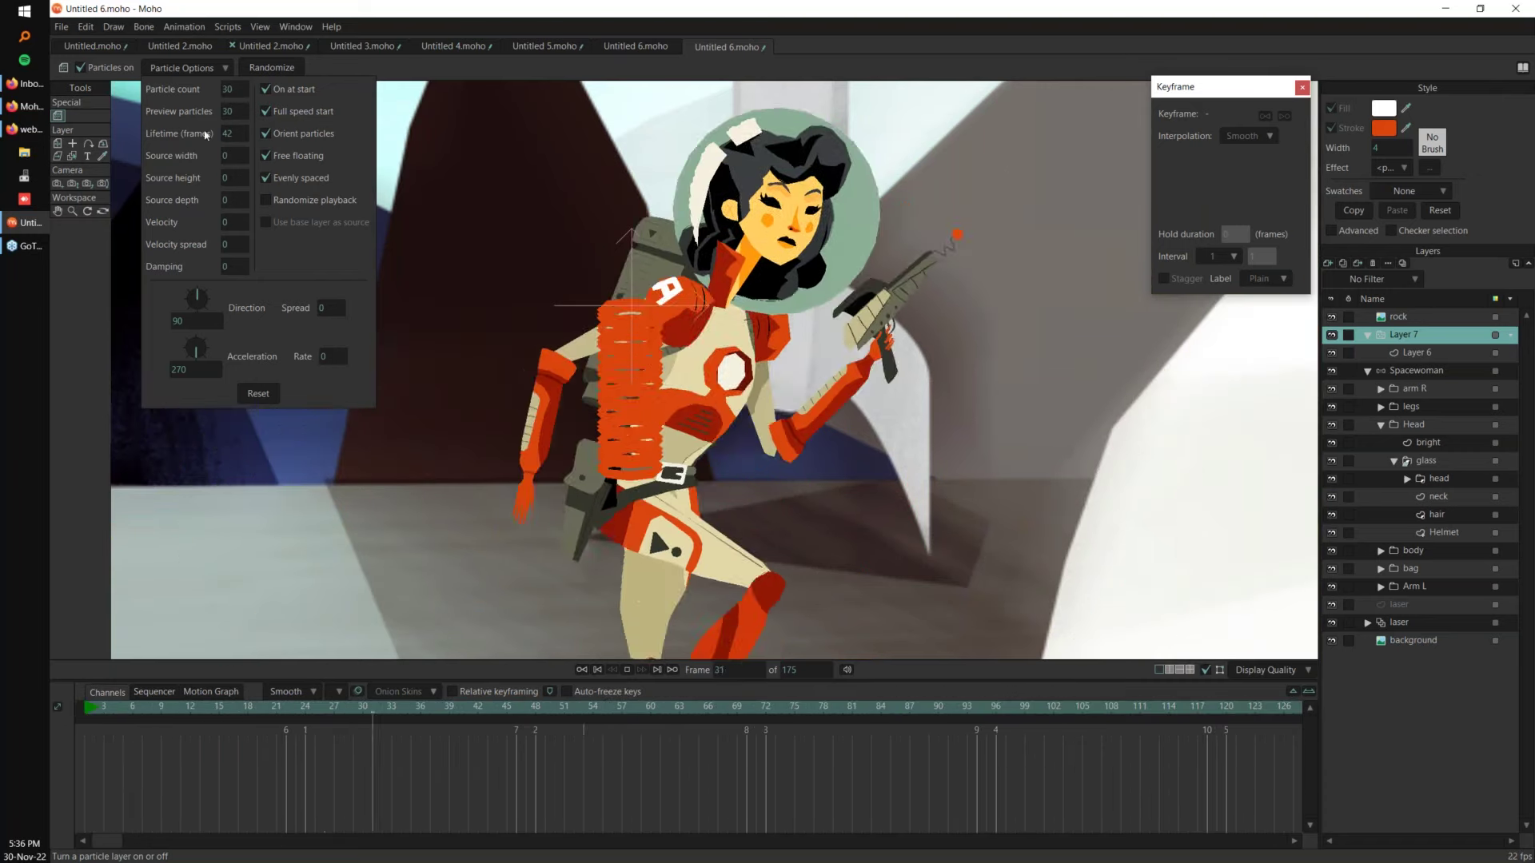
Step: Reduce the particle count and preview particles to 10 and return to frame 0
double_click(234, 88)
type("10")
key("Tab")
type("10")
key("Tab")
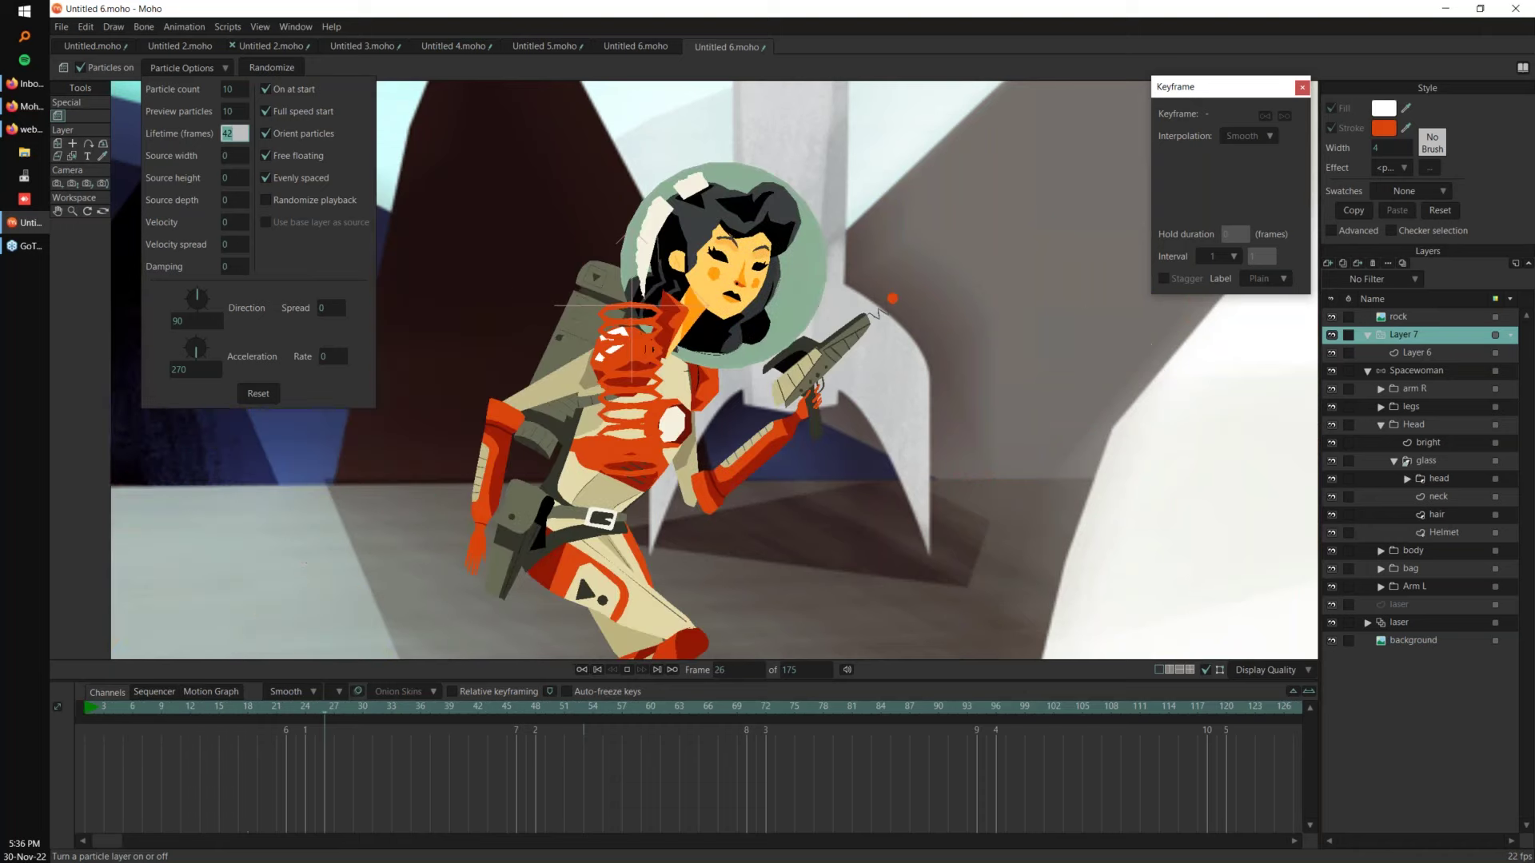
left_click(80, 714)
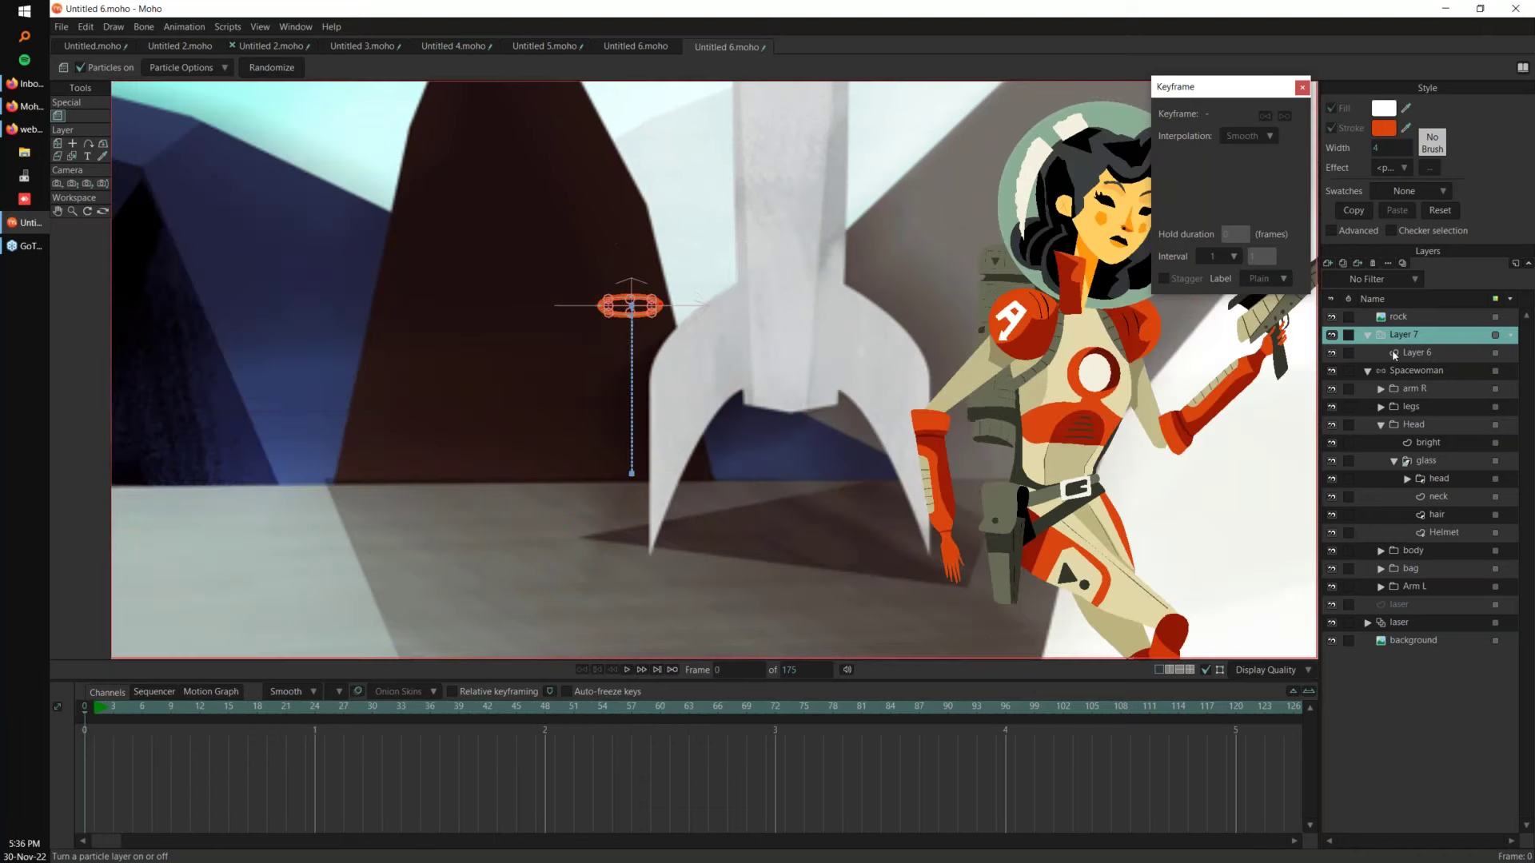
Step: Key the ring layer's stroke colour as fully transparent, with alpha 0, at frame 42
left_click(1416, 353)
left_click(478, 735)
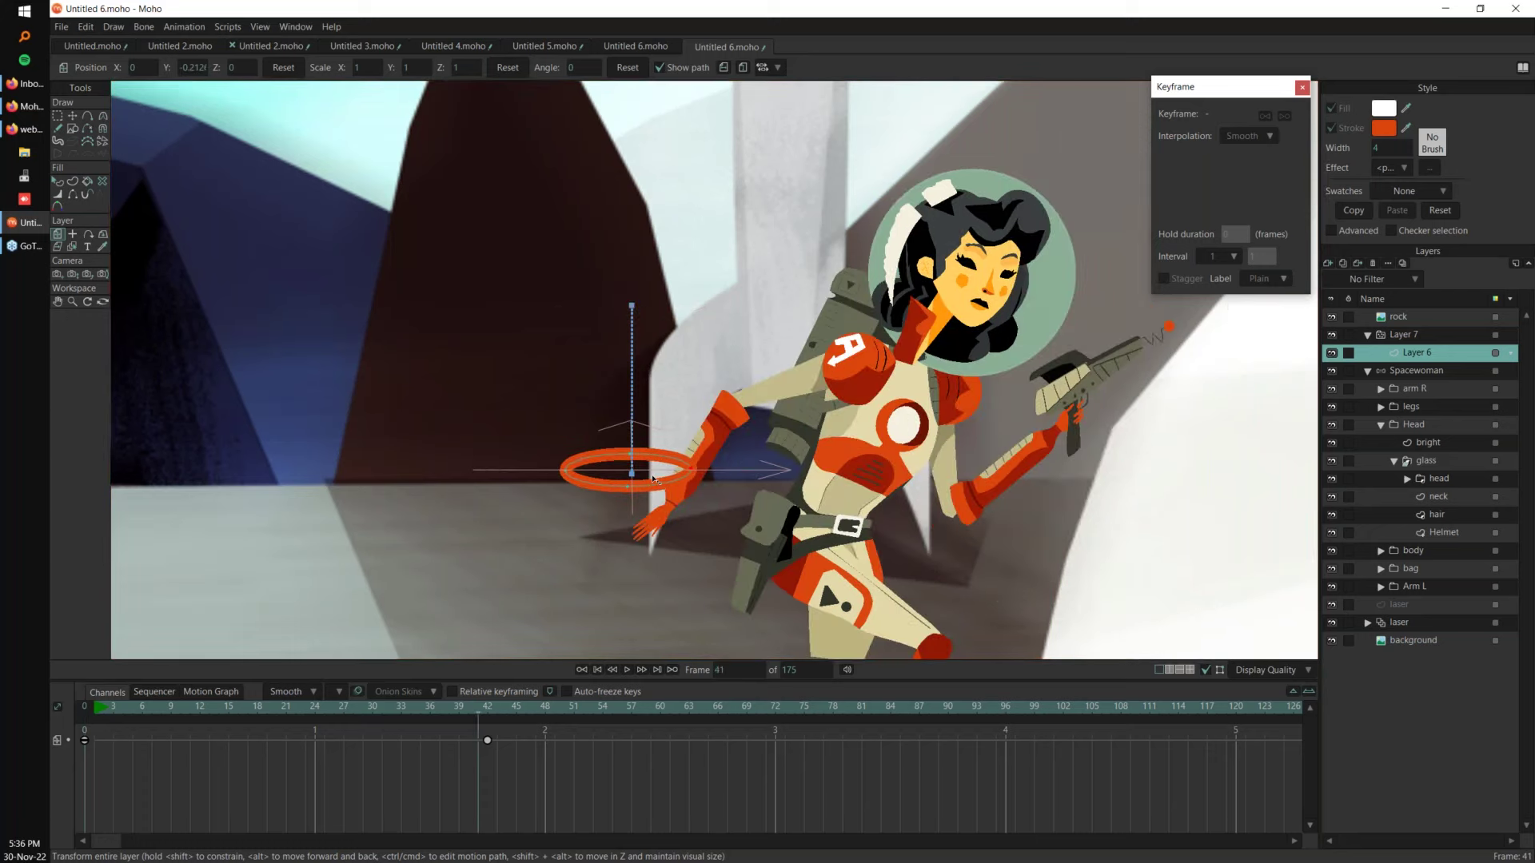
left_click(491, 716)
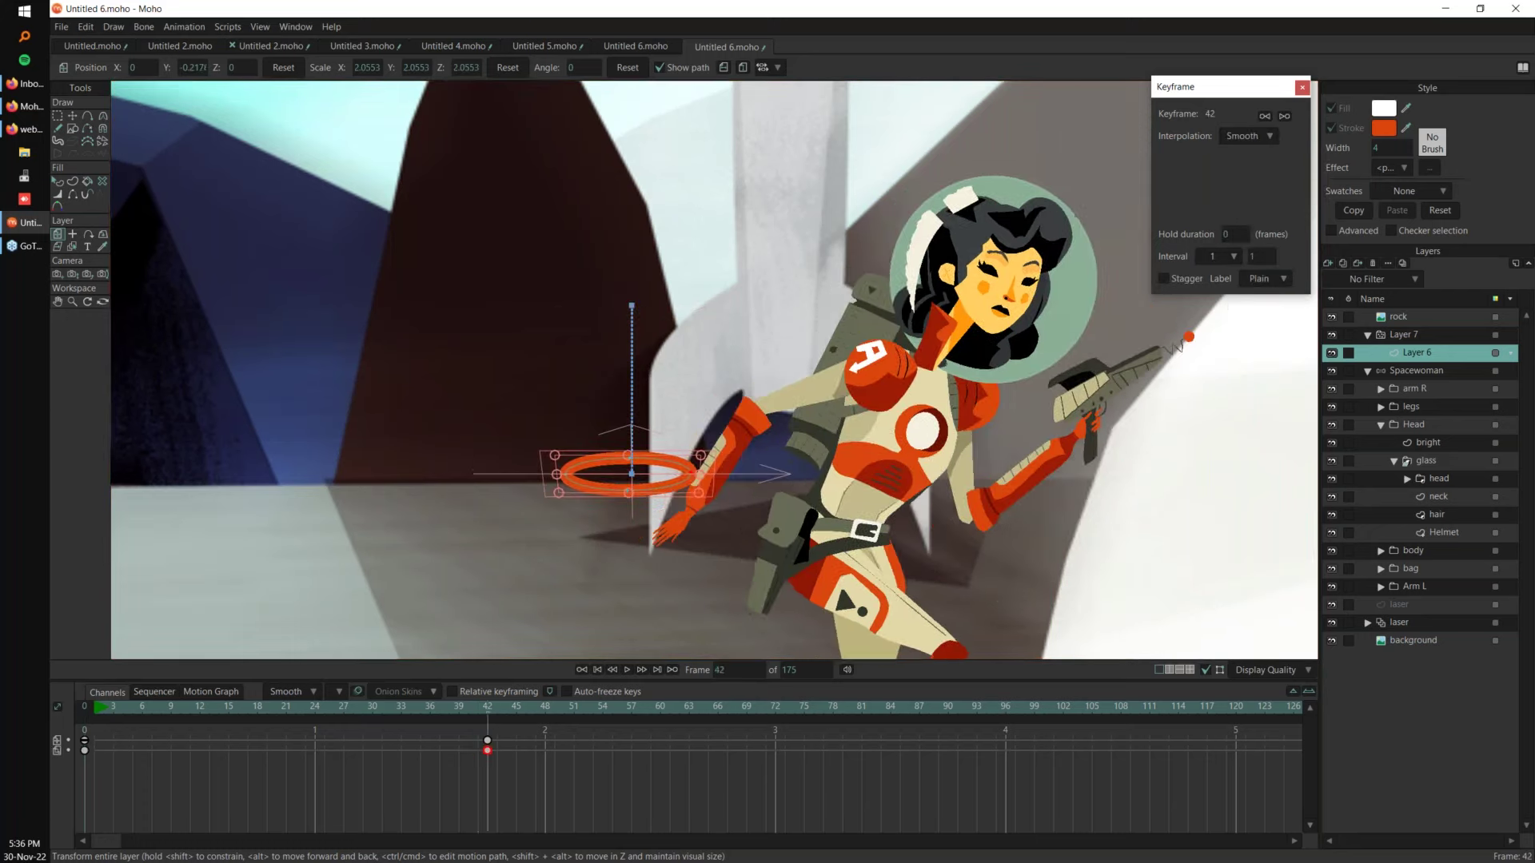
key("q")
left_click(1384, 128)
left_click_drag(1169, 360, 1170, 480)
left_click(1174, 493)
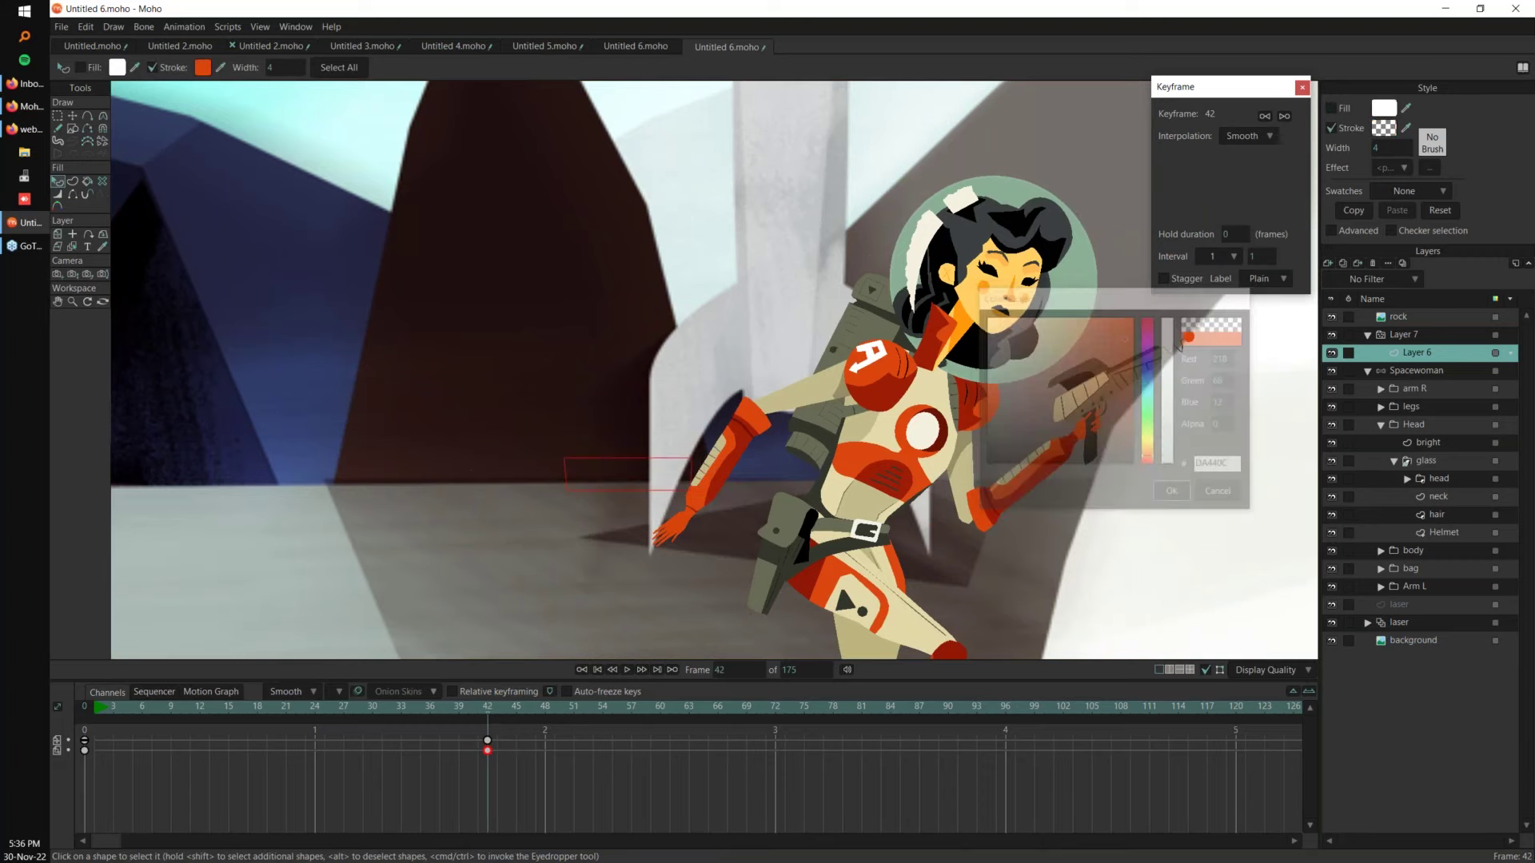
Step: Play the fade on the ring layer and on the particle layer, and return to frame 0
left_click(104, 709)
key("space")
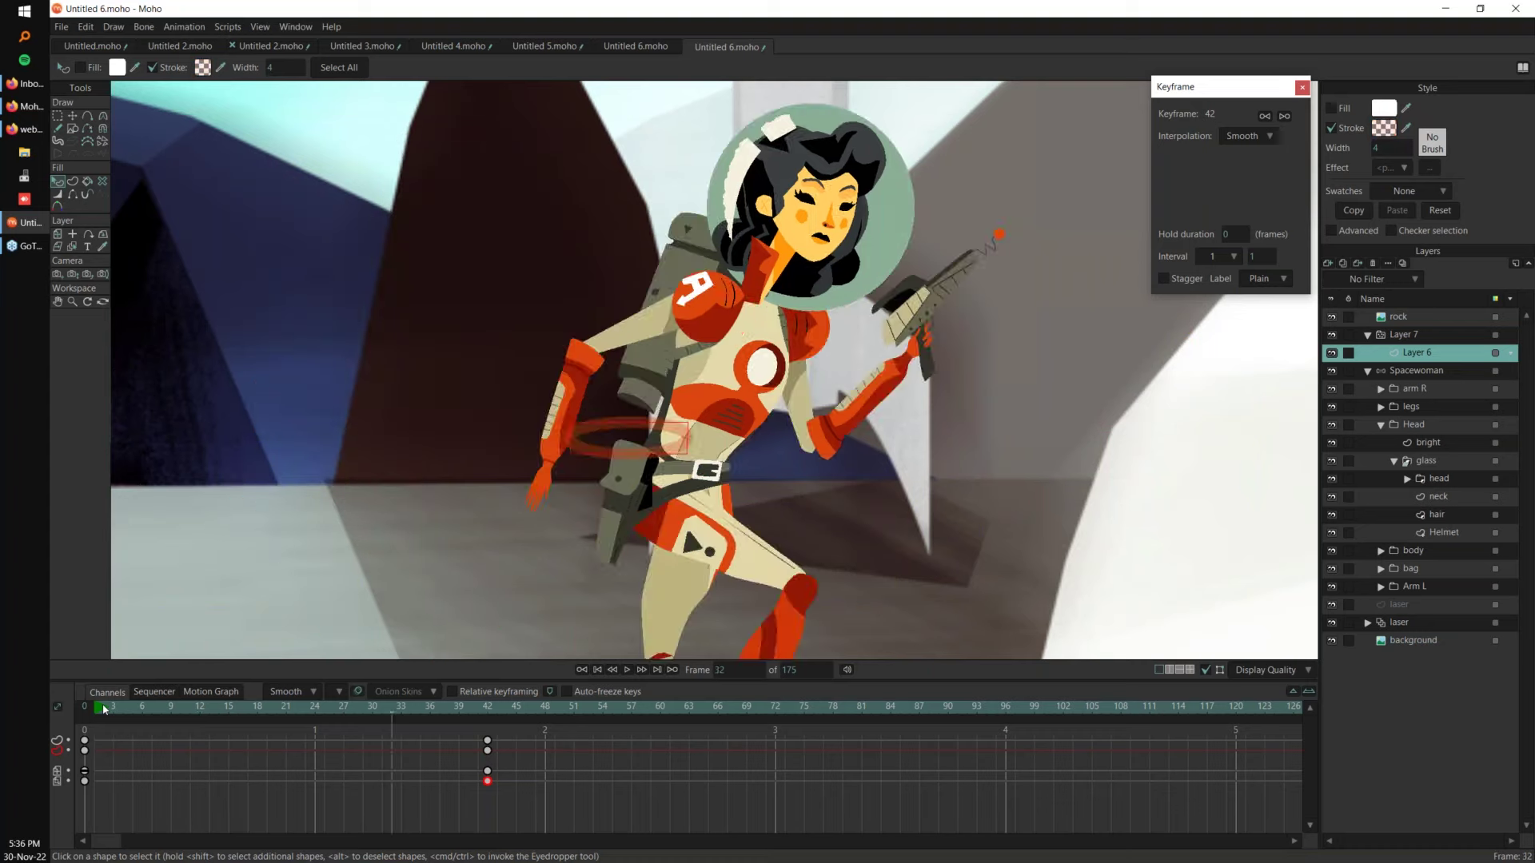
left_click(1402, 335)
scroll(1011, 387, "down", 3)
key("space")
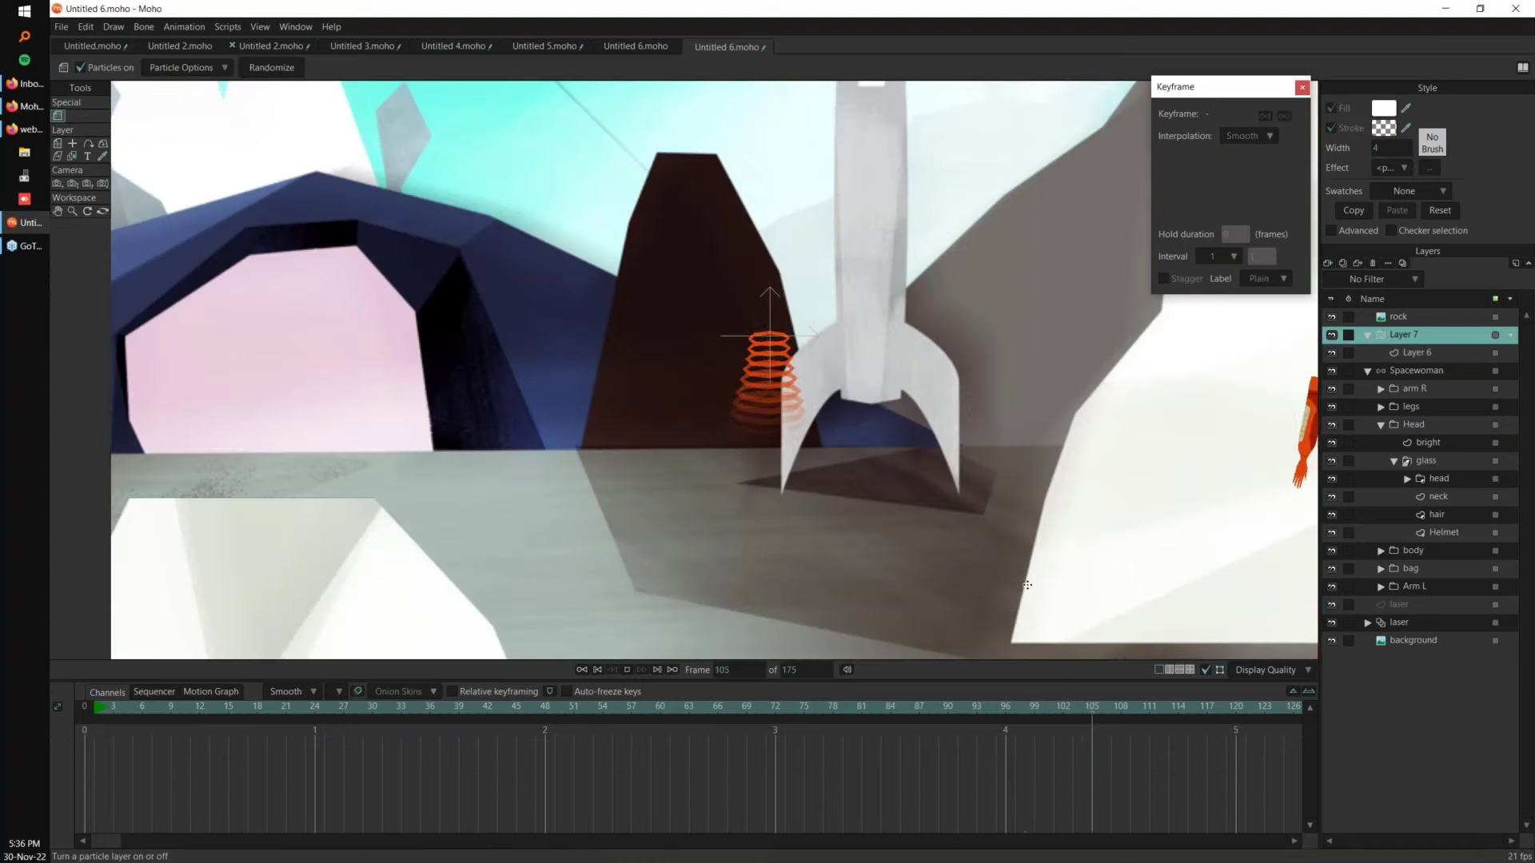
key("shift+Left")
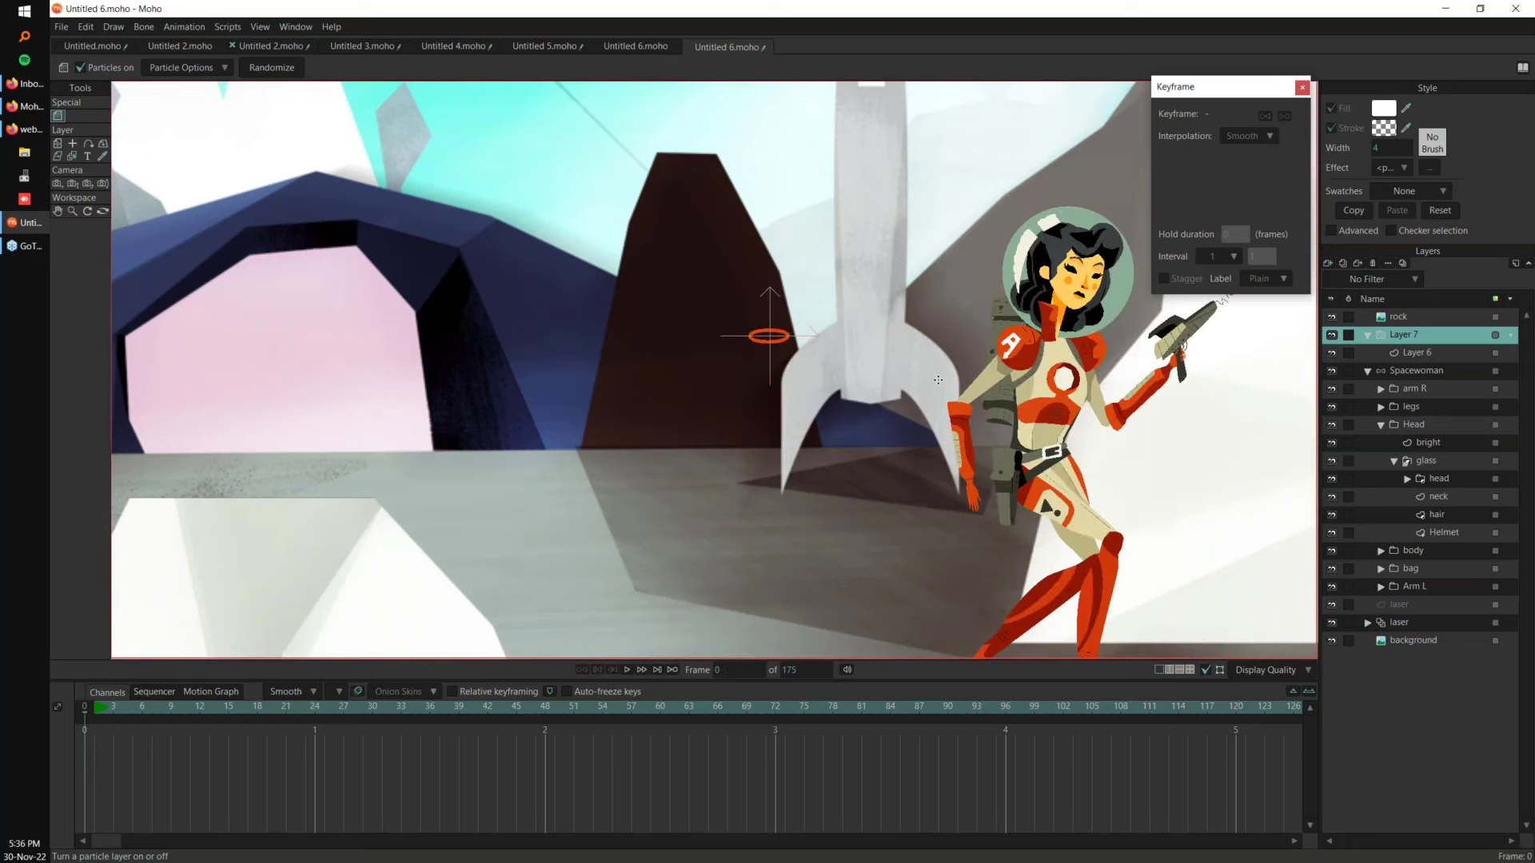
Step: Collapse the particle and Head groups and move the particle layer Layer 7 into the Spacewoman group between body and bag
key("t")
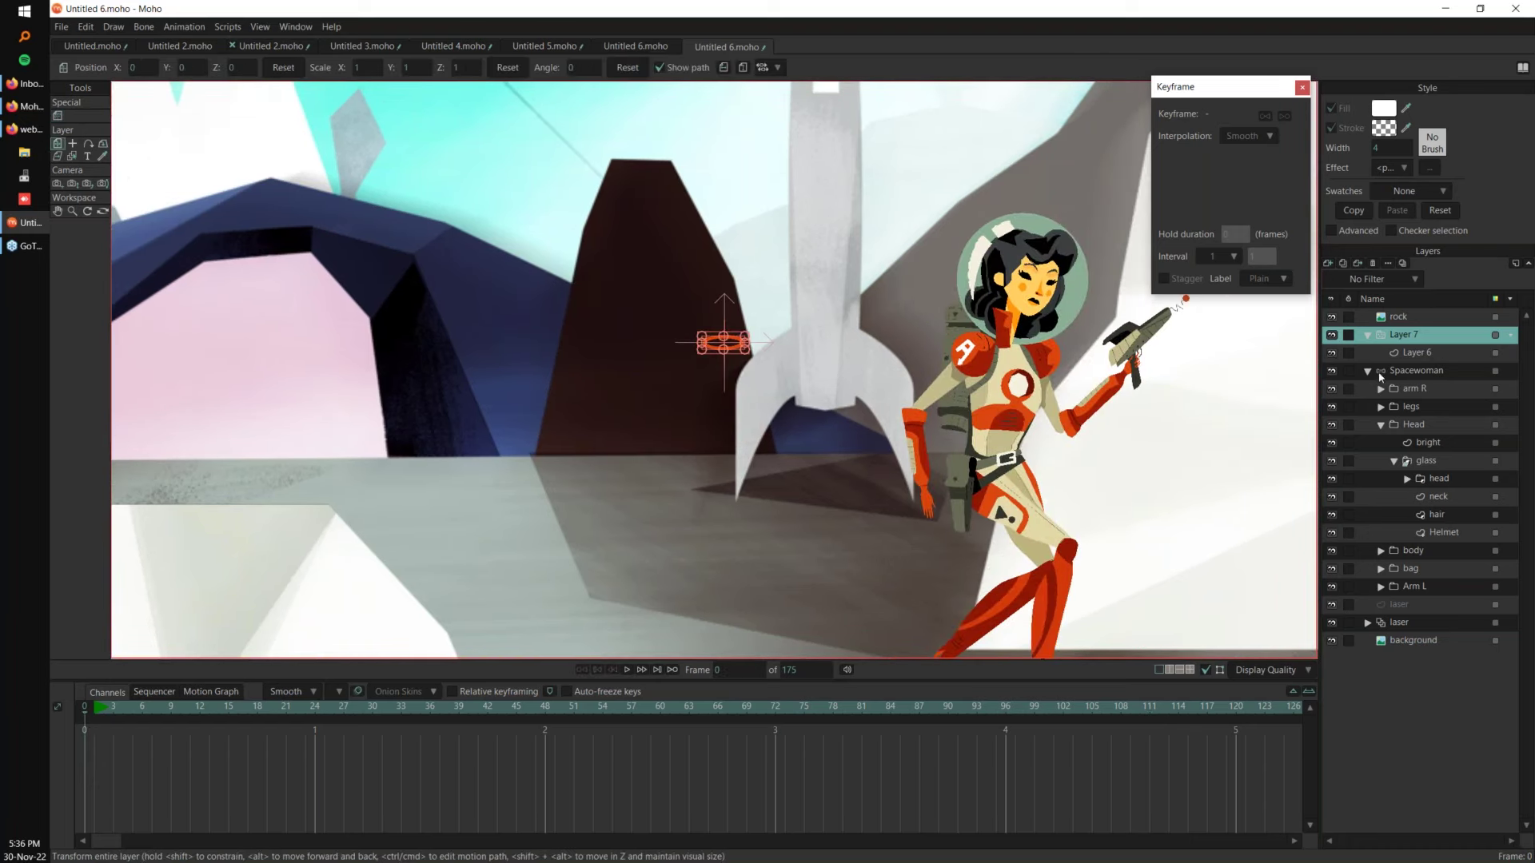
left_click(1368, 337)
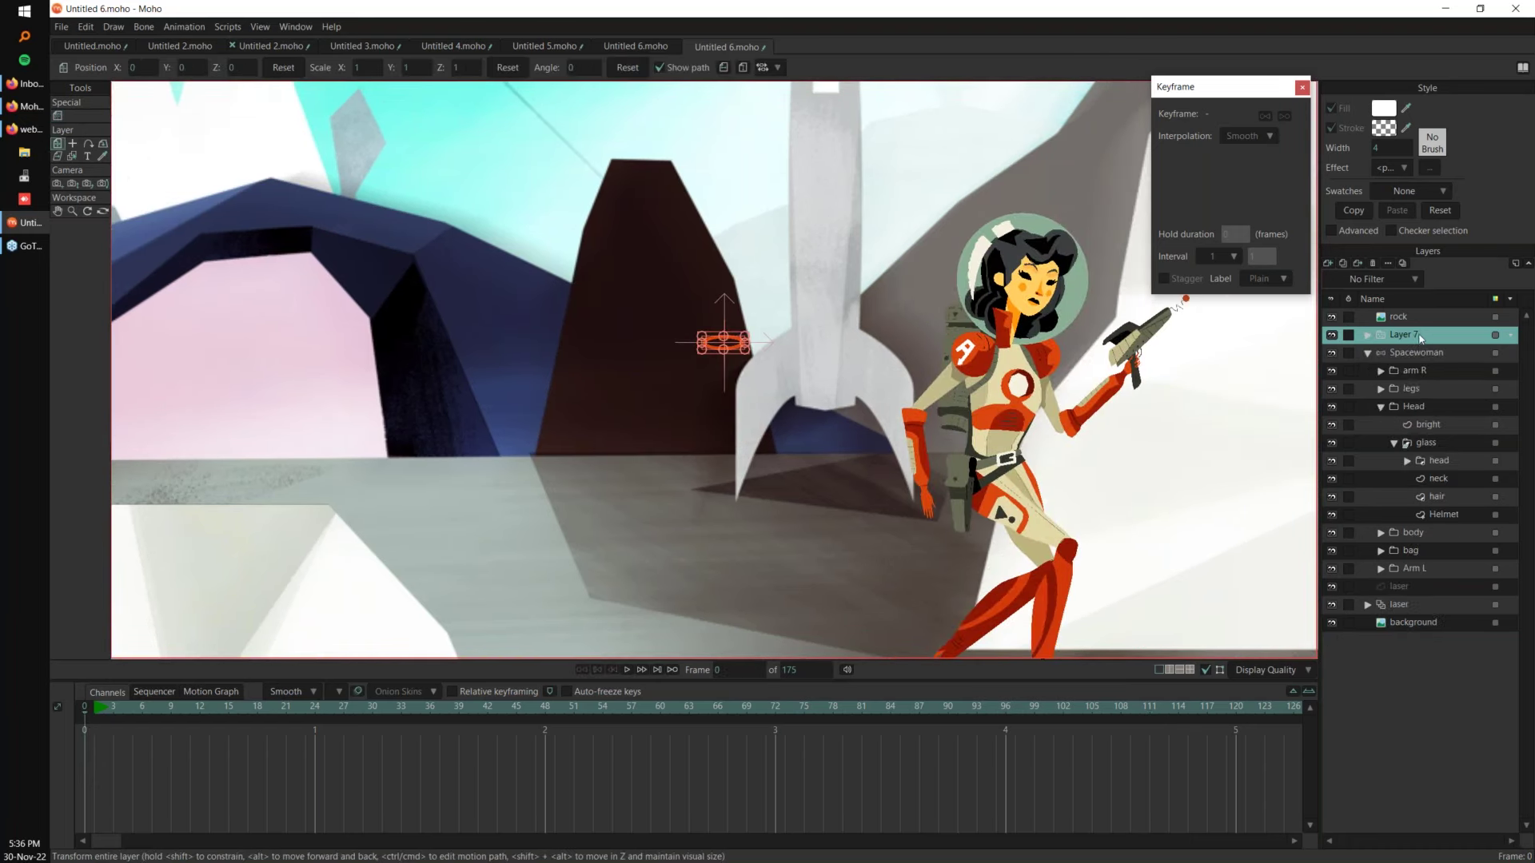
left_click(1383, 407)
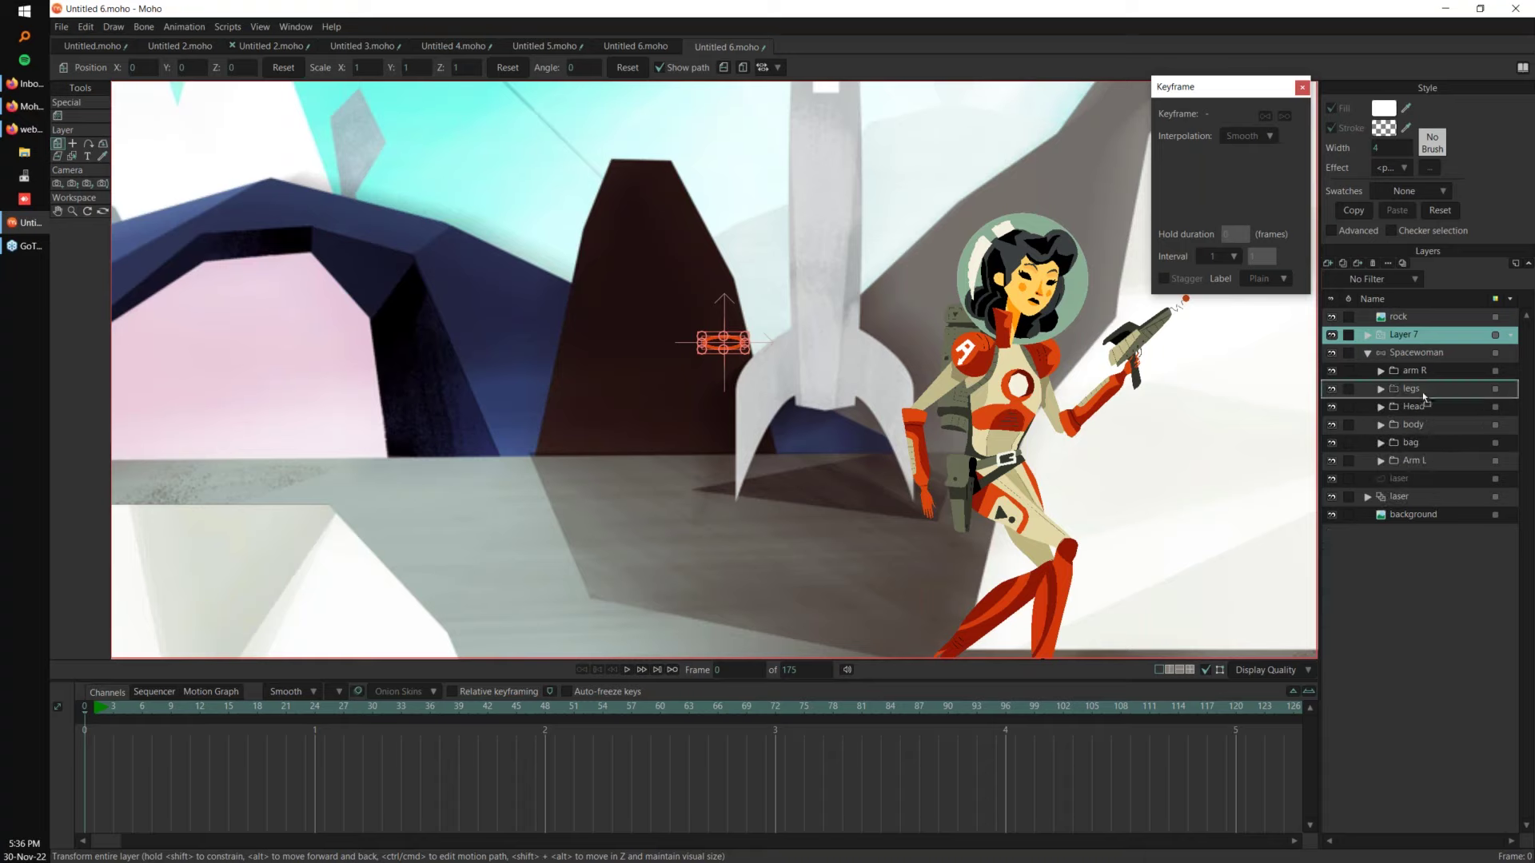
left_click_drag(1427, 443, 1428, 438)
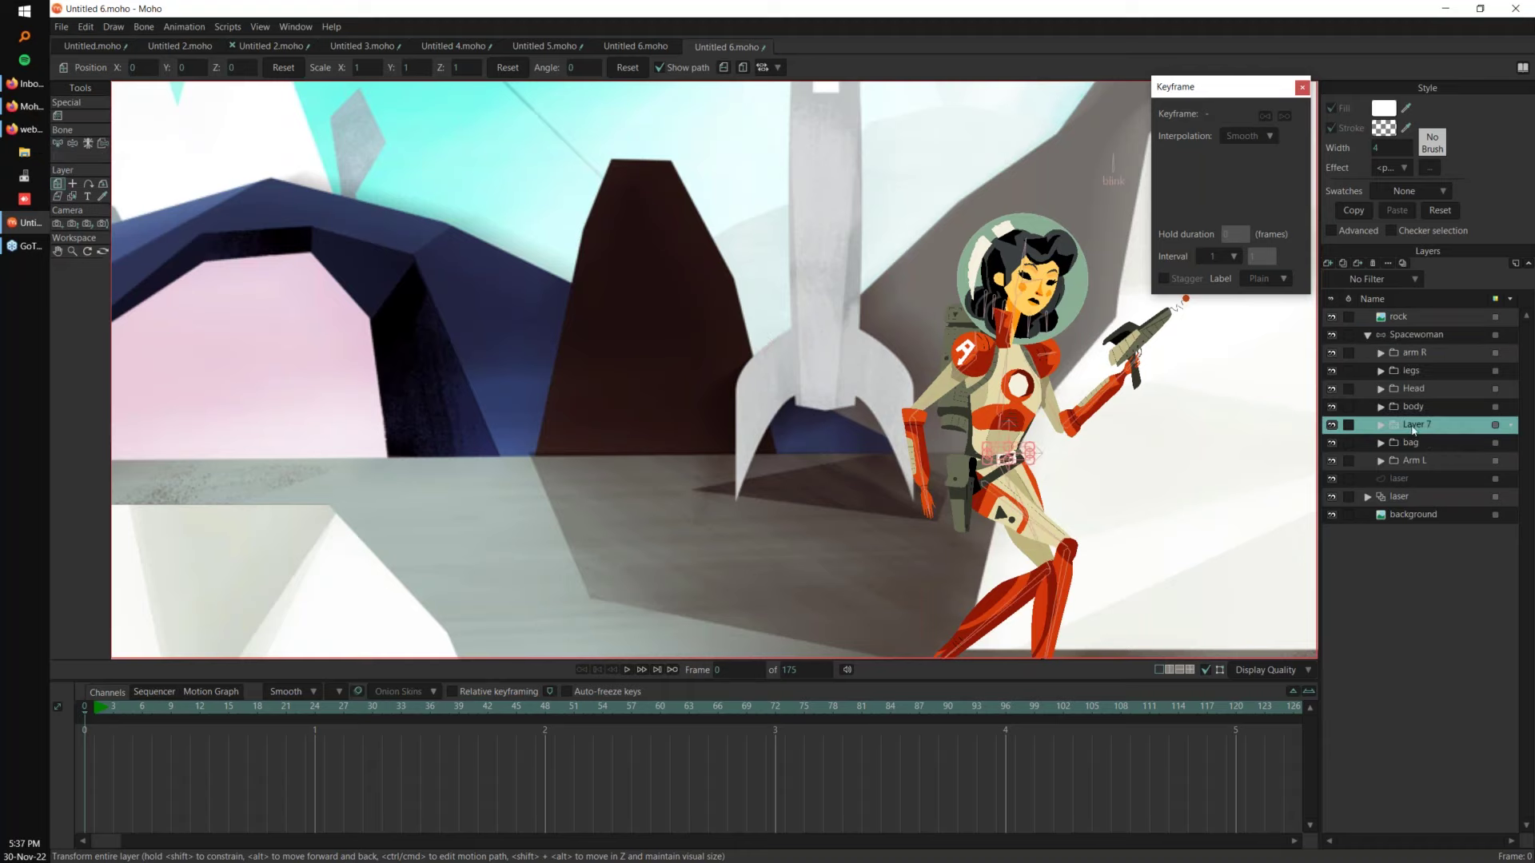
Step: Place the particle layer under the spacewoman's backpack, scaled to about 0.89 and rotated to about -9.1 degrees
left_click_drag(812, 518, 572, 507)
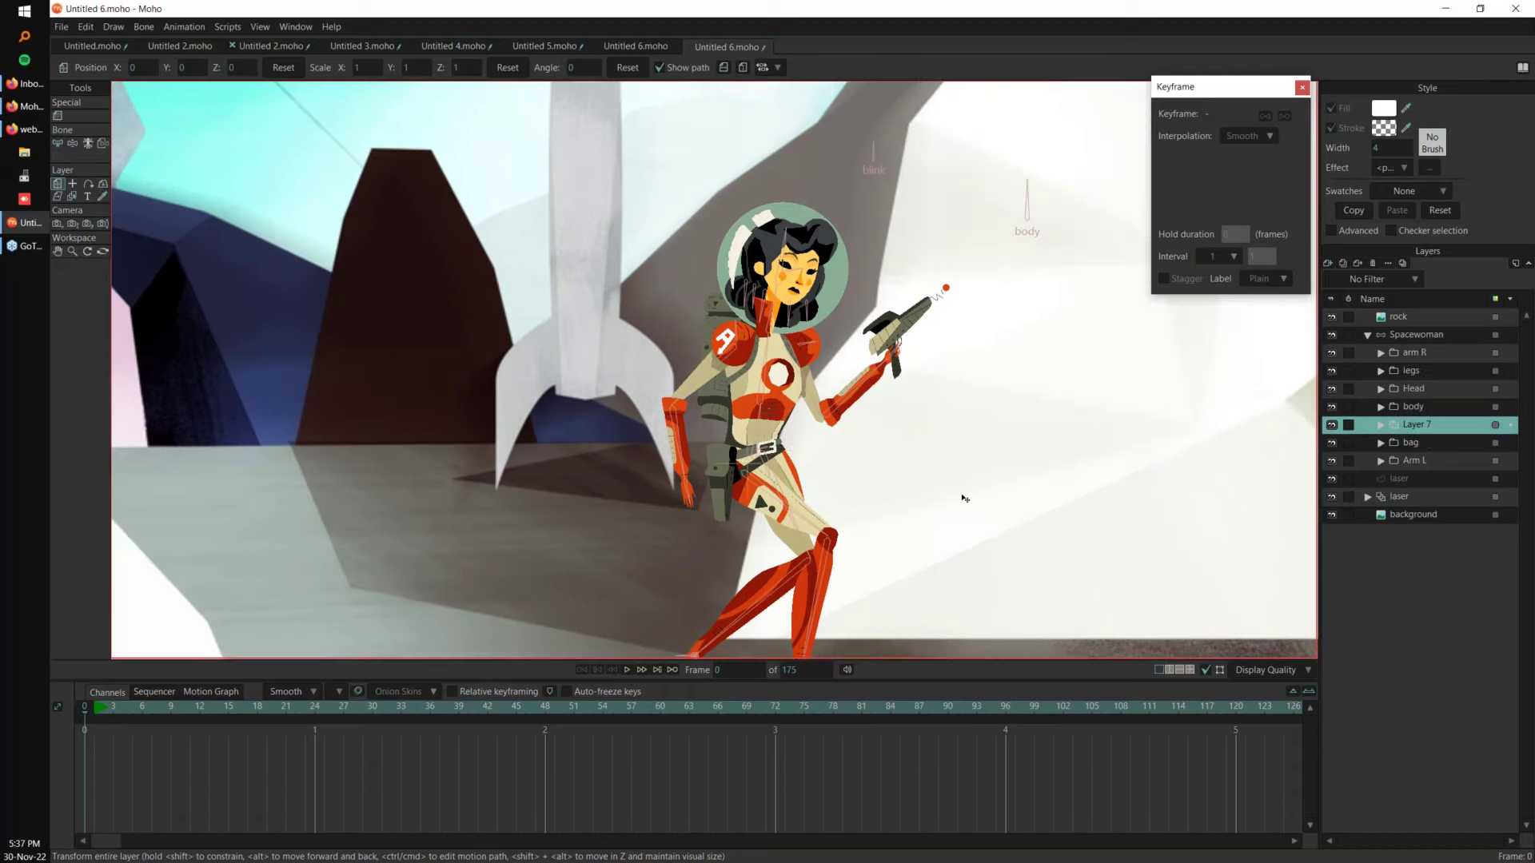
scroll(813, 510, "up", 3)
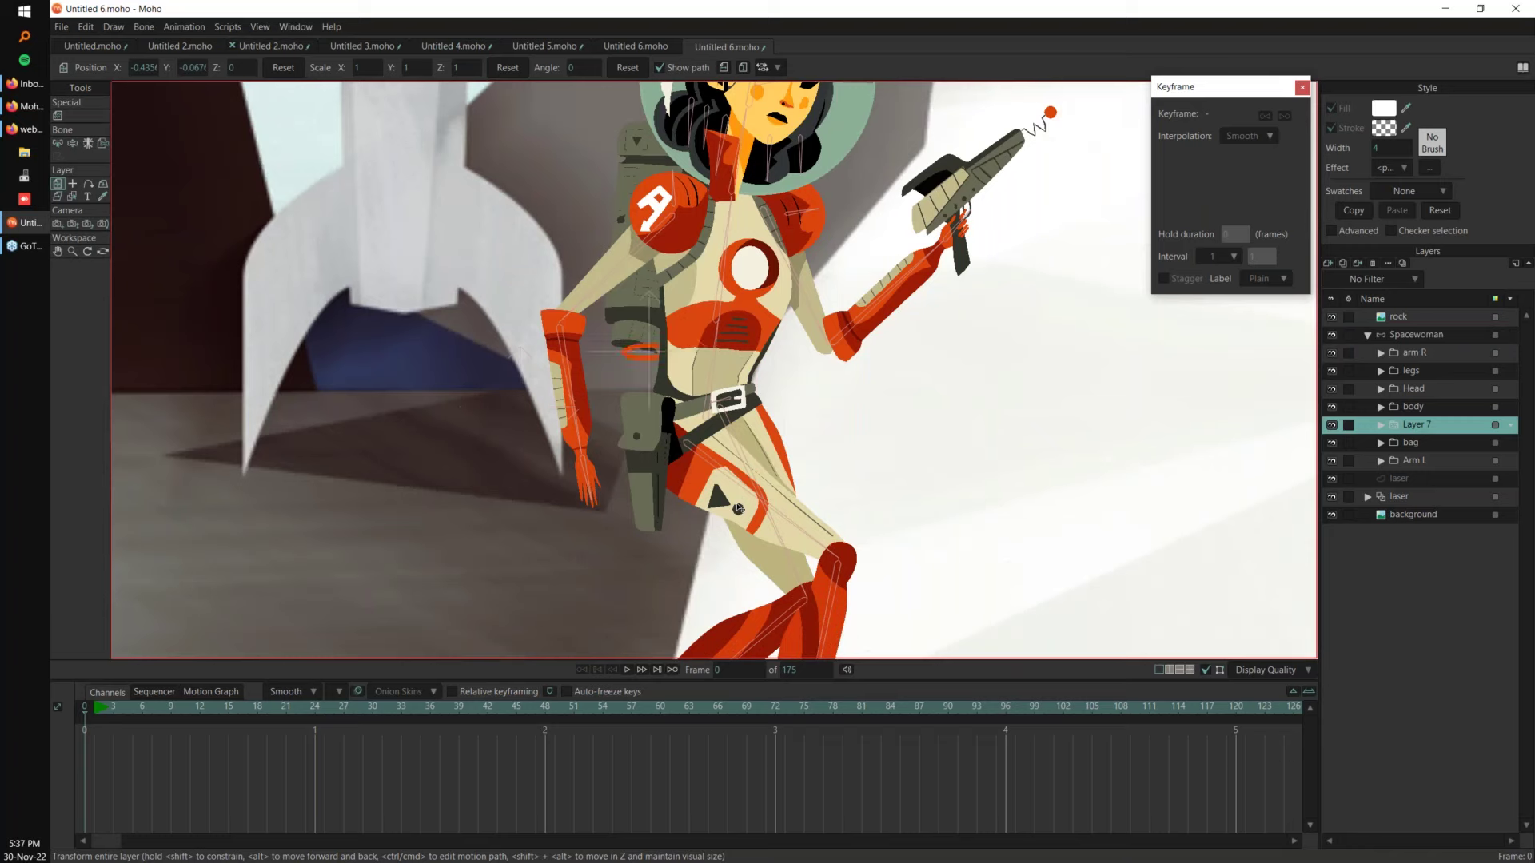
scroll(733, 412, "up", 2)
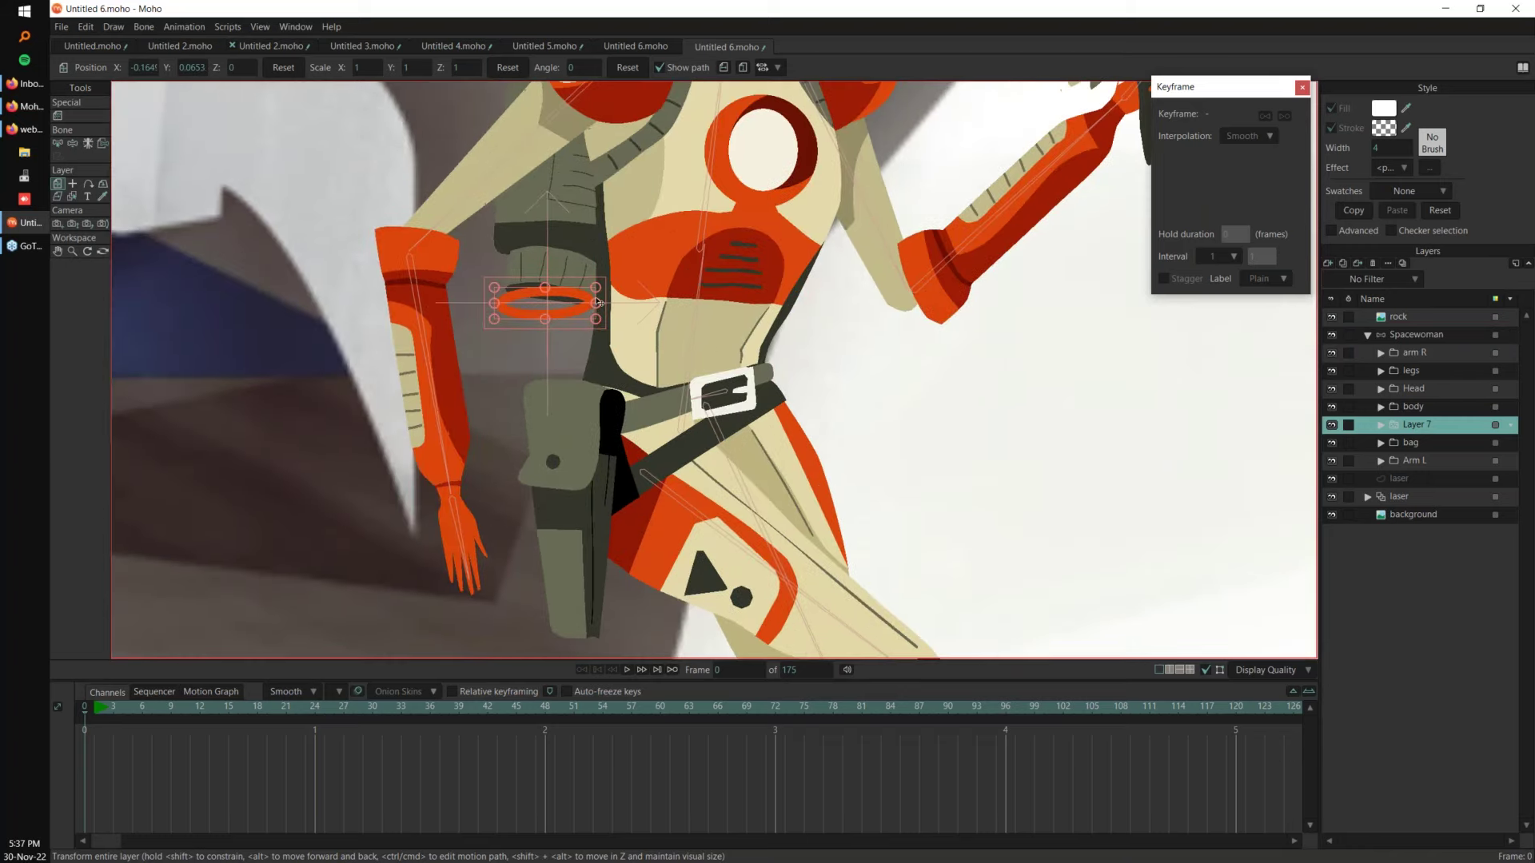
scroll(603, 314, "up", 2)
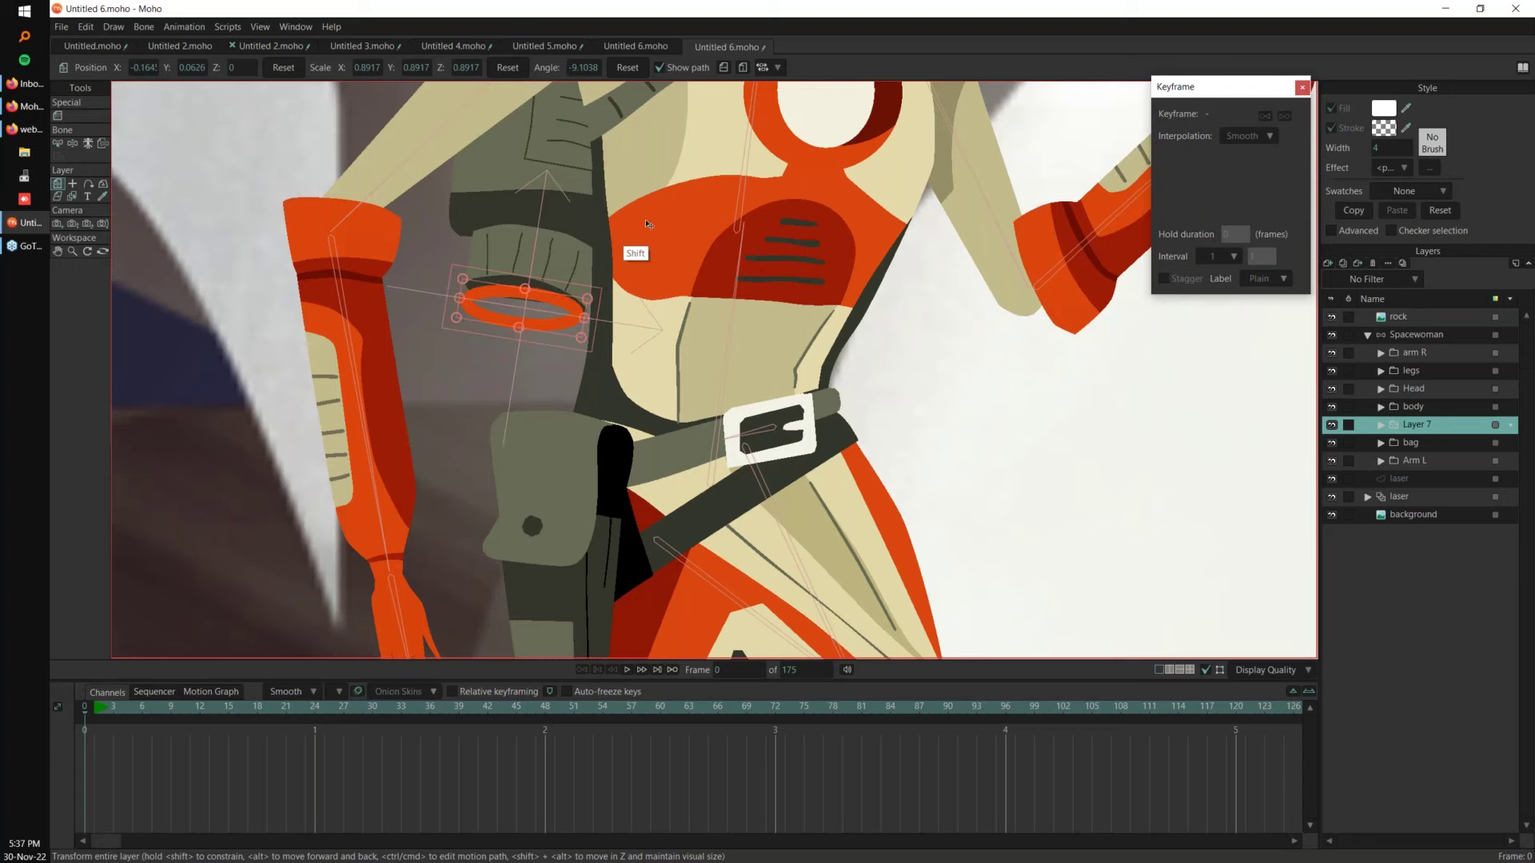
Step: Bind the particle layer to the spacewoman's upper torso bone and play the Spacewoman layer's animation
scroll(648, 225, "down", 2)
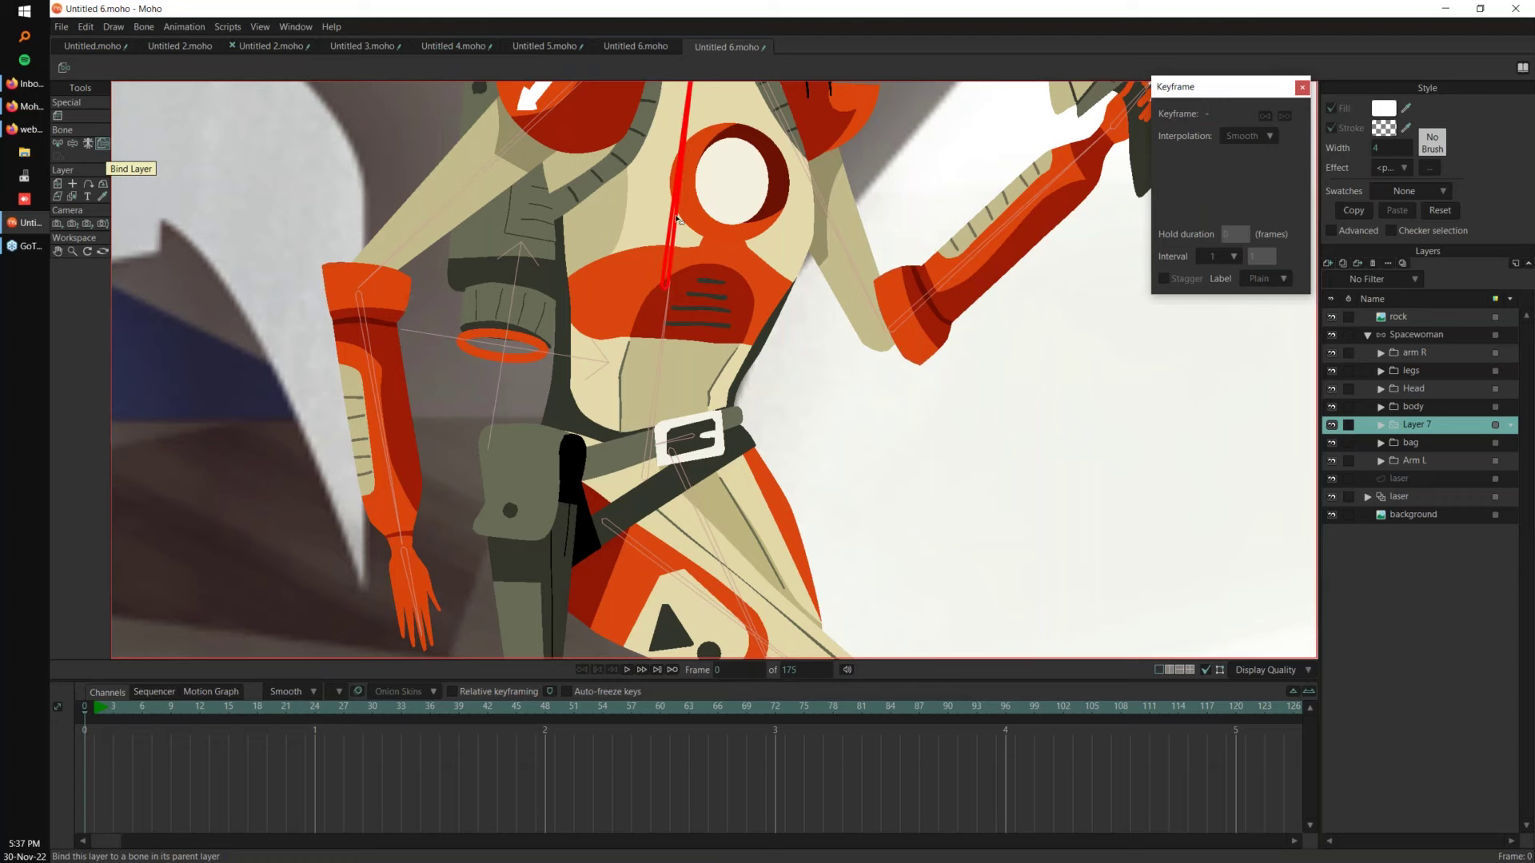
scroll(678, 218, "down", 4)
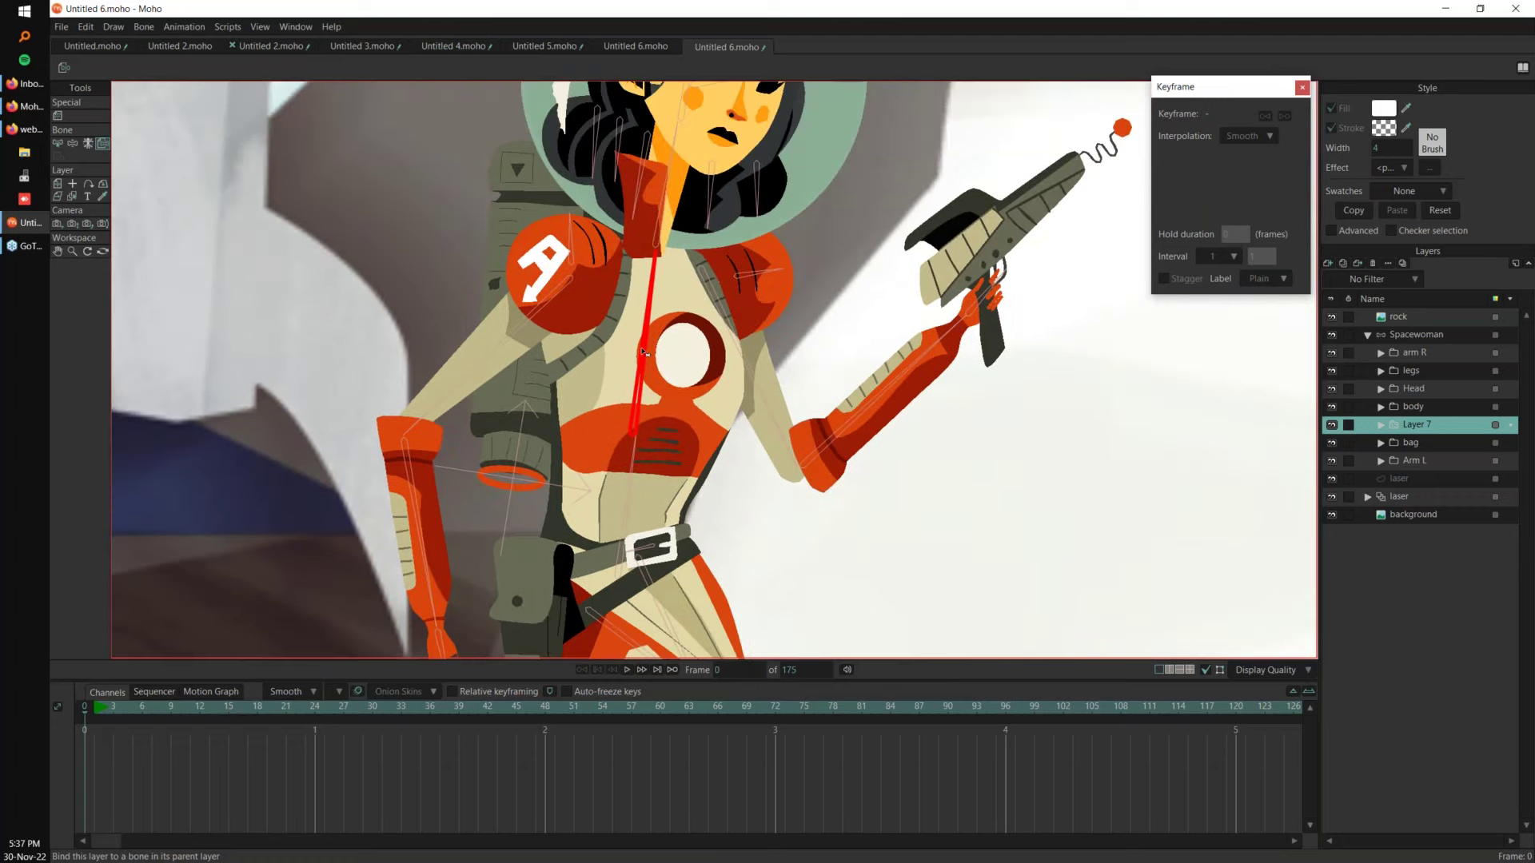
scroll(684, 225, "down", 1)
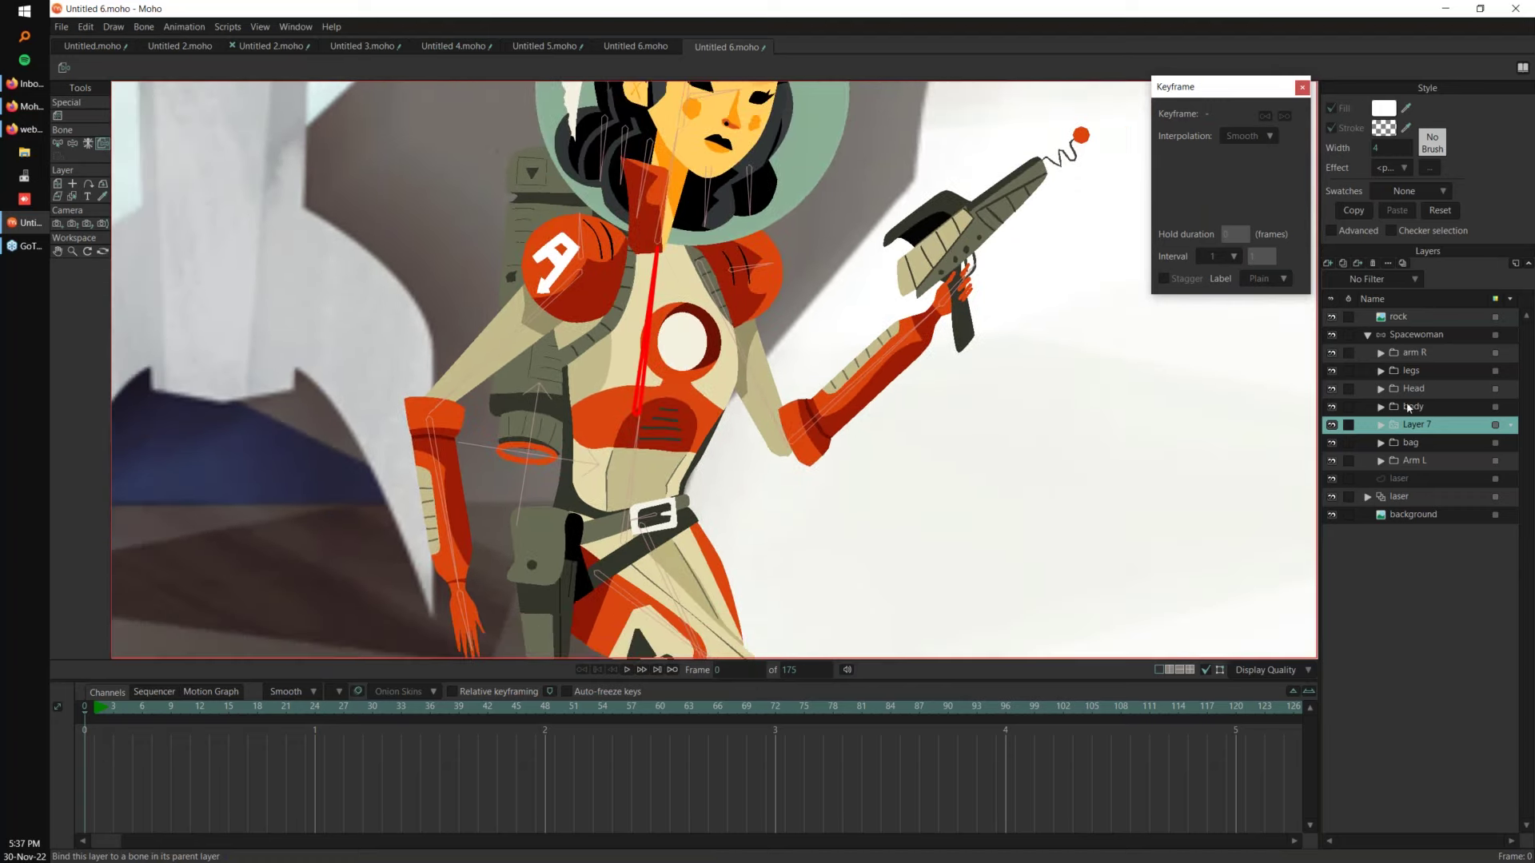
left_click(1410, 335)
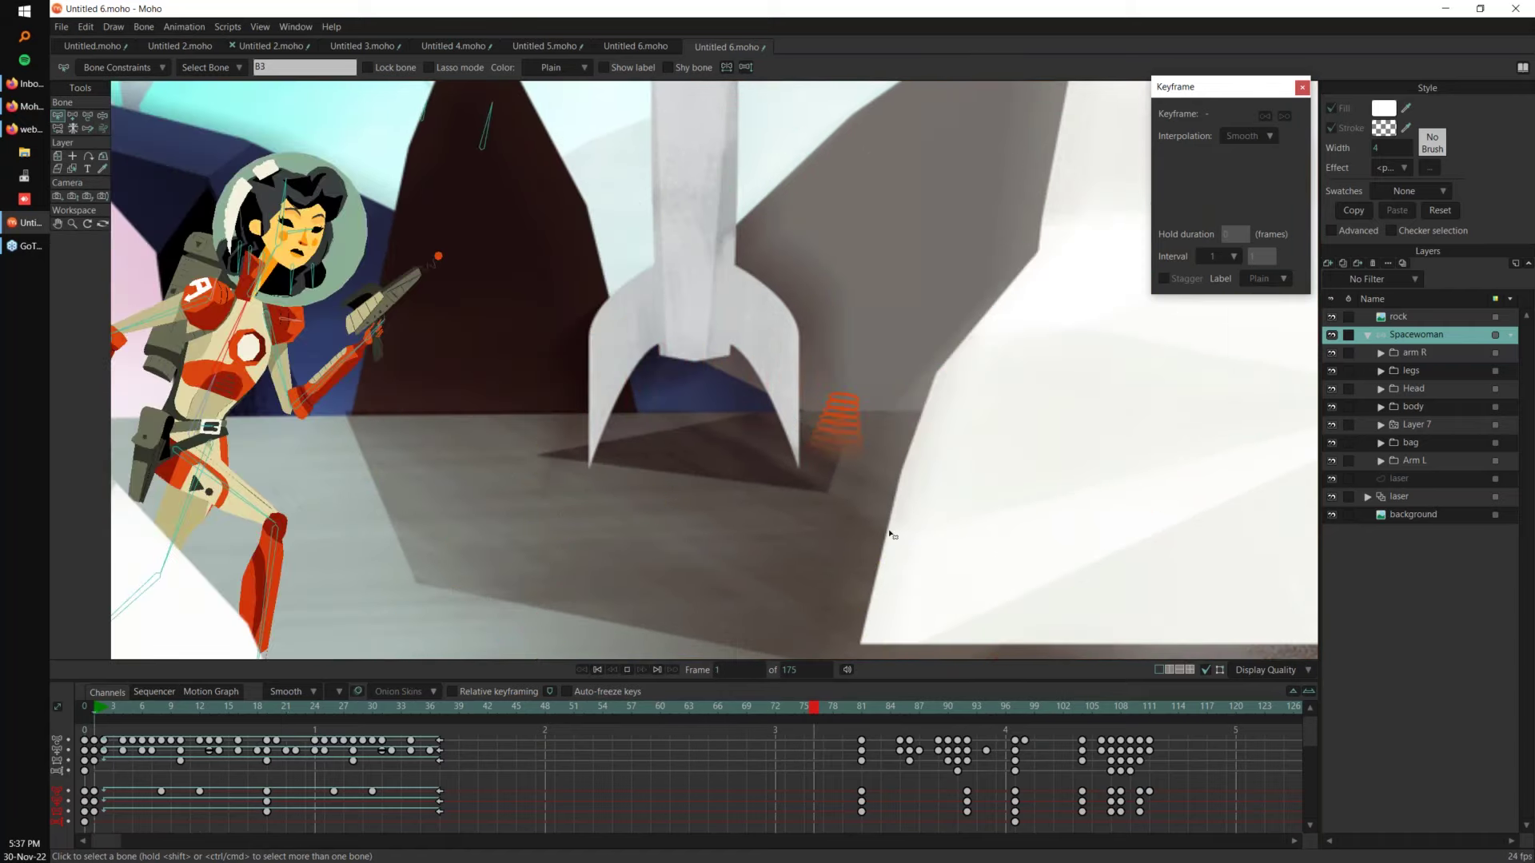
Step: Turn off Orient particles for the particle layer Layer 7
left_click(1423, 424)
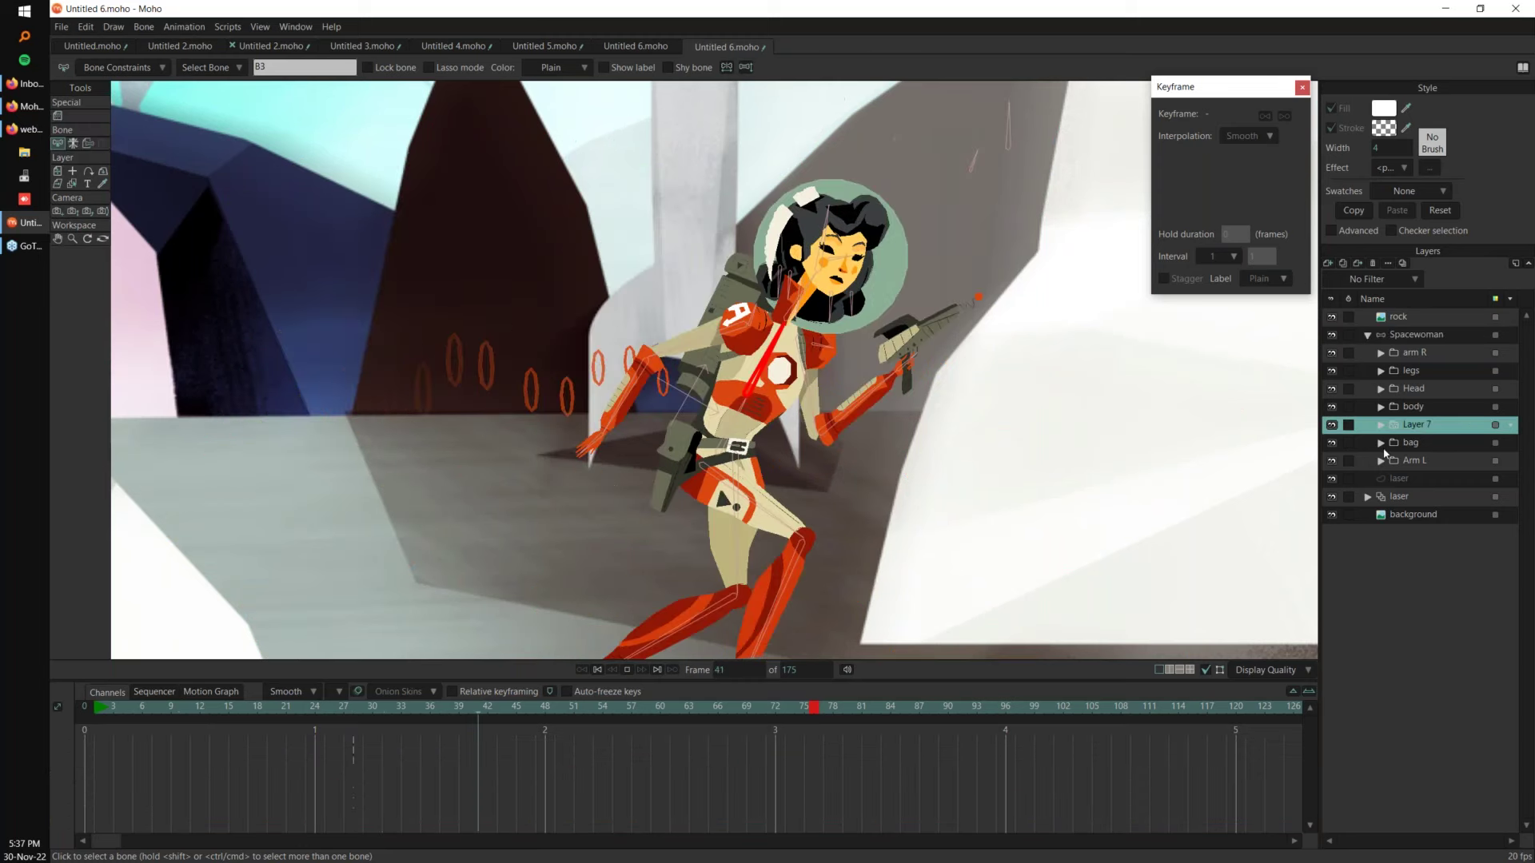
left_click(109, 69)
left_click(58, 116)
left_click(175, 72)
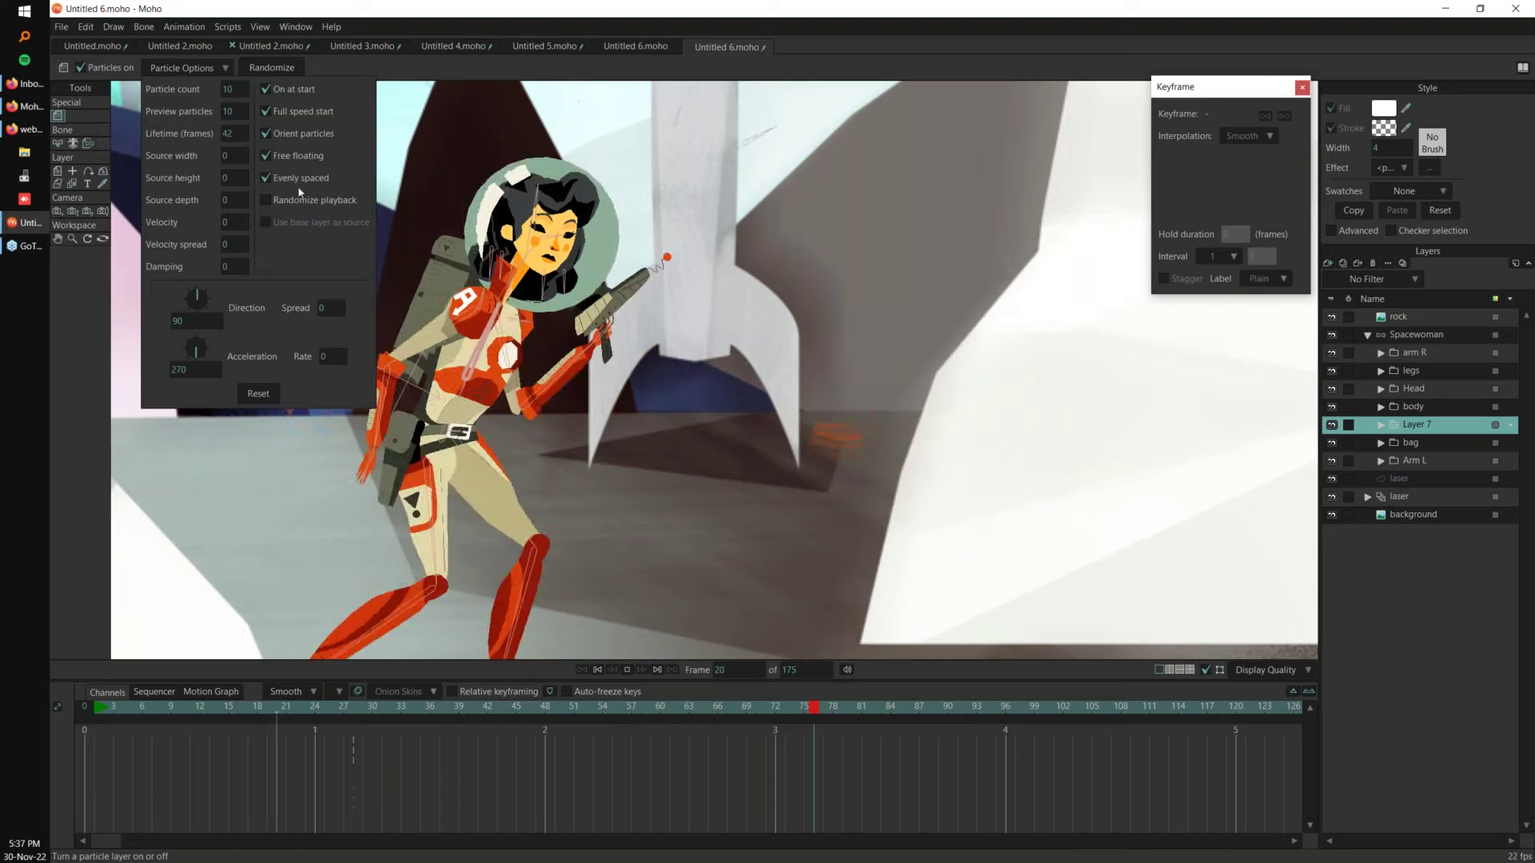
left_click(281, 135)
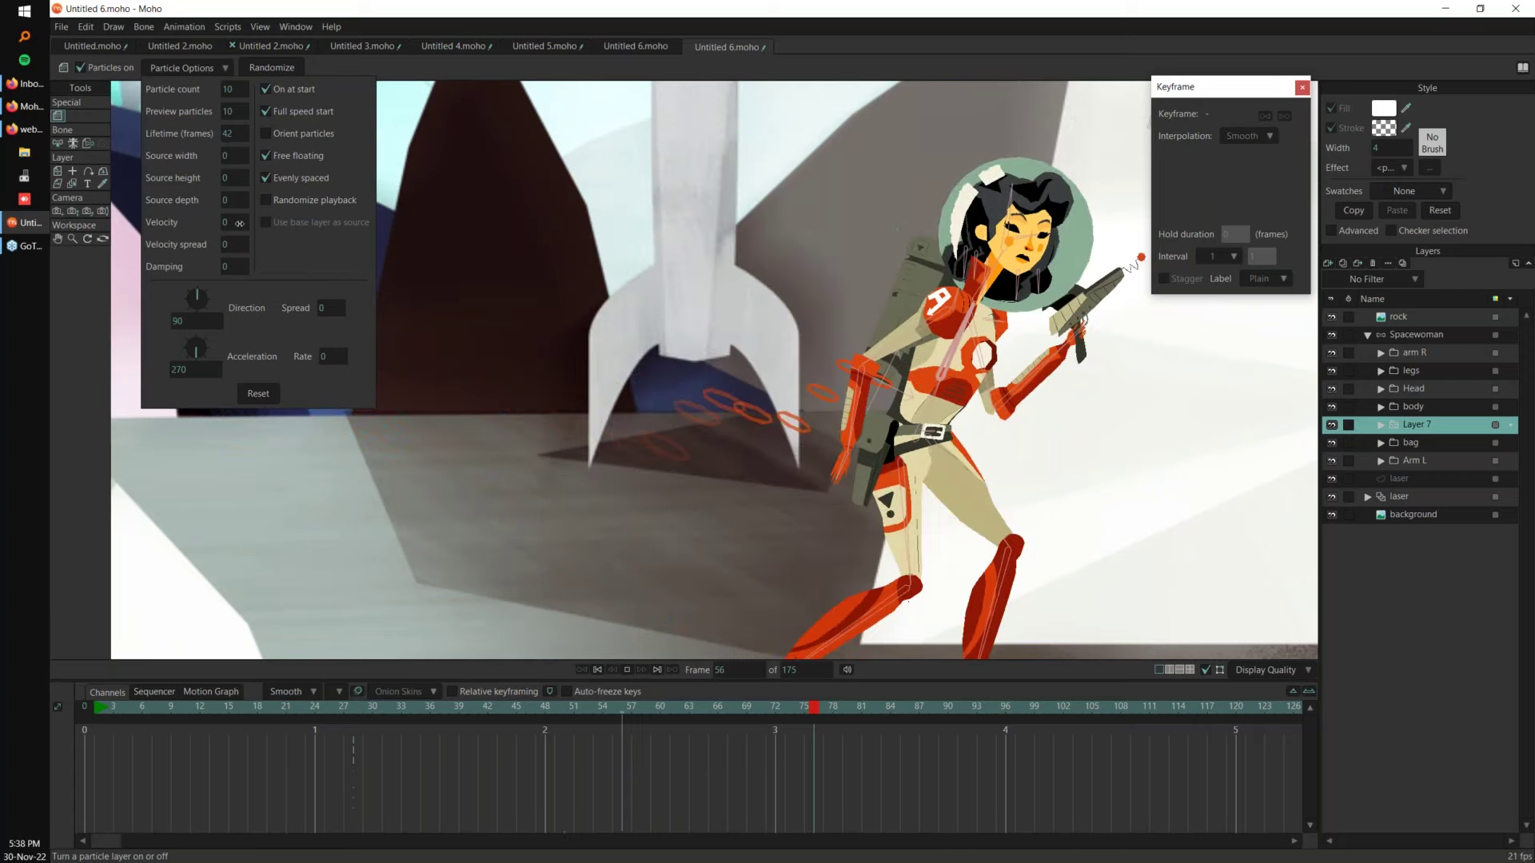
Step: Set the particles' damping to 3.50 and direction to 262, trying a velocity of 0.75 before resetting it to 0
left_click_drag(235, 267, 264, 270)
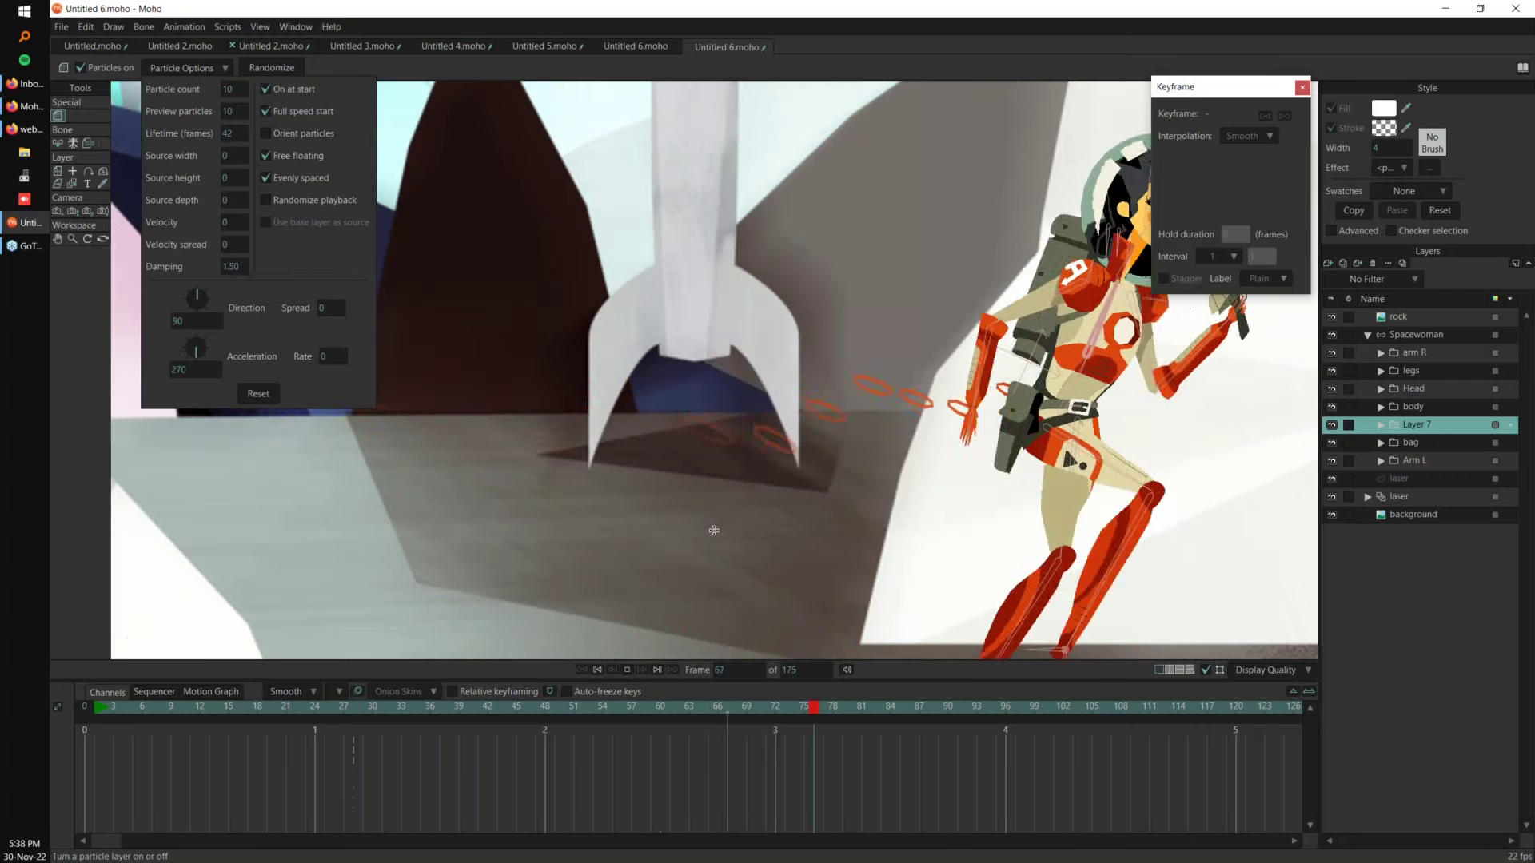
left_click_drag(243, 272, 274, 291)
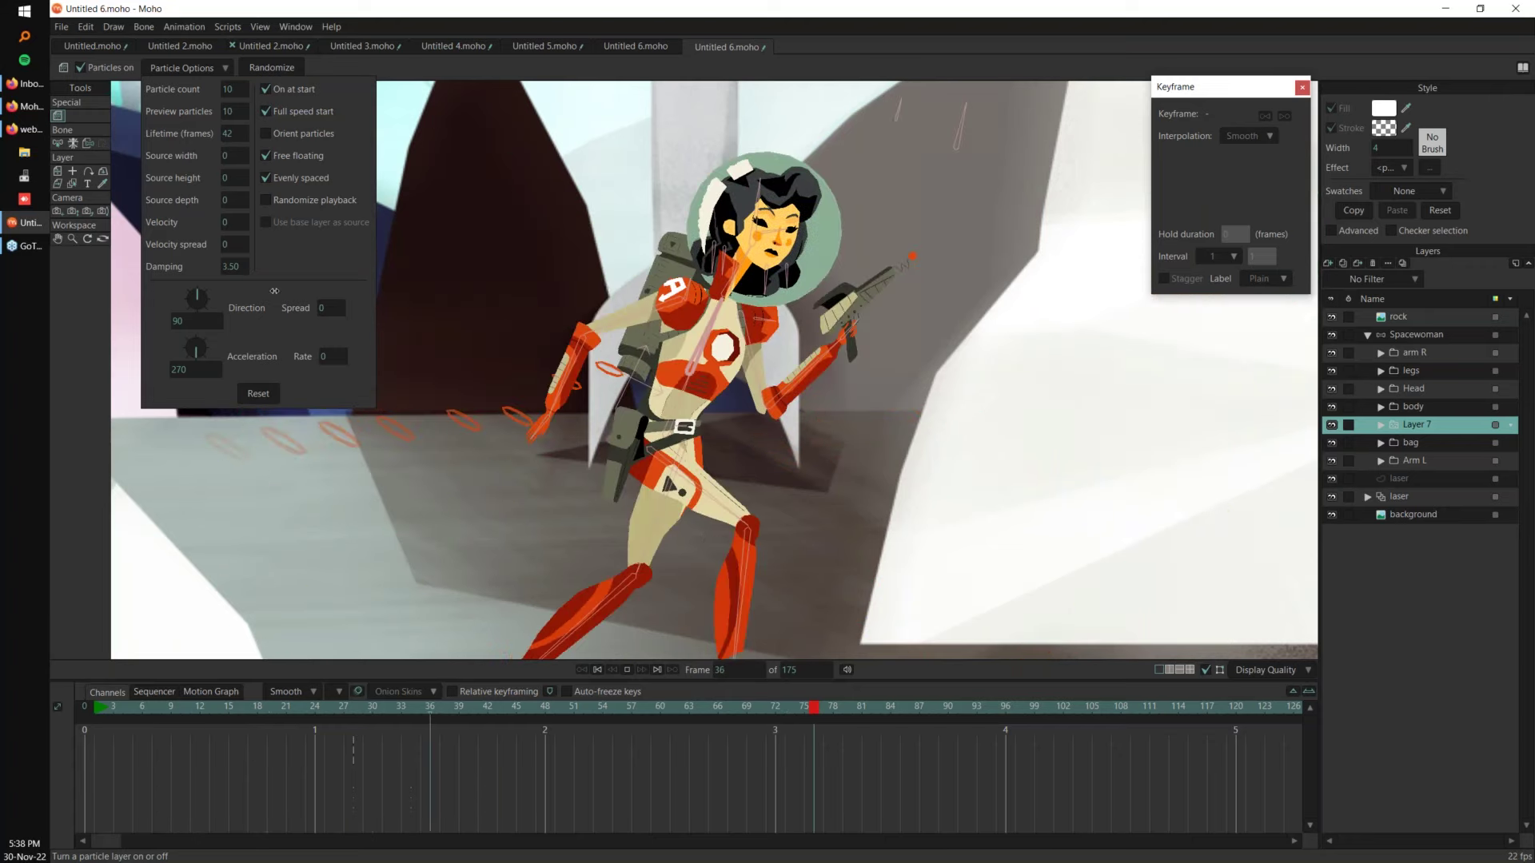
left_click_drag(223, 224, 232, 226)
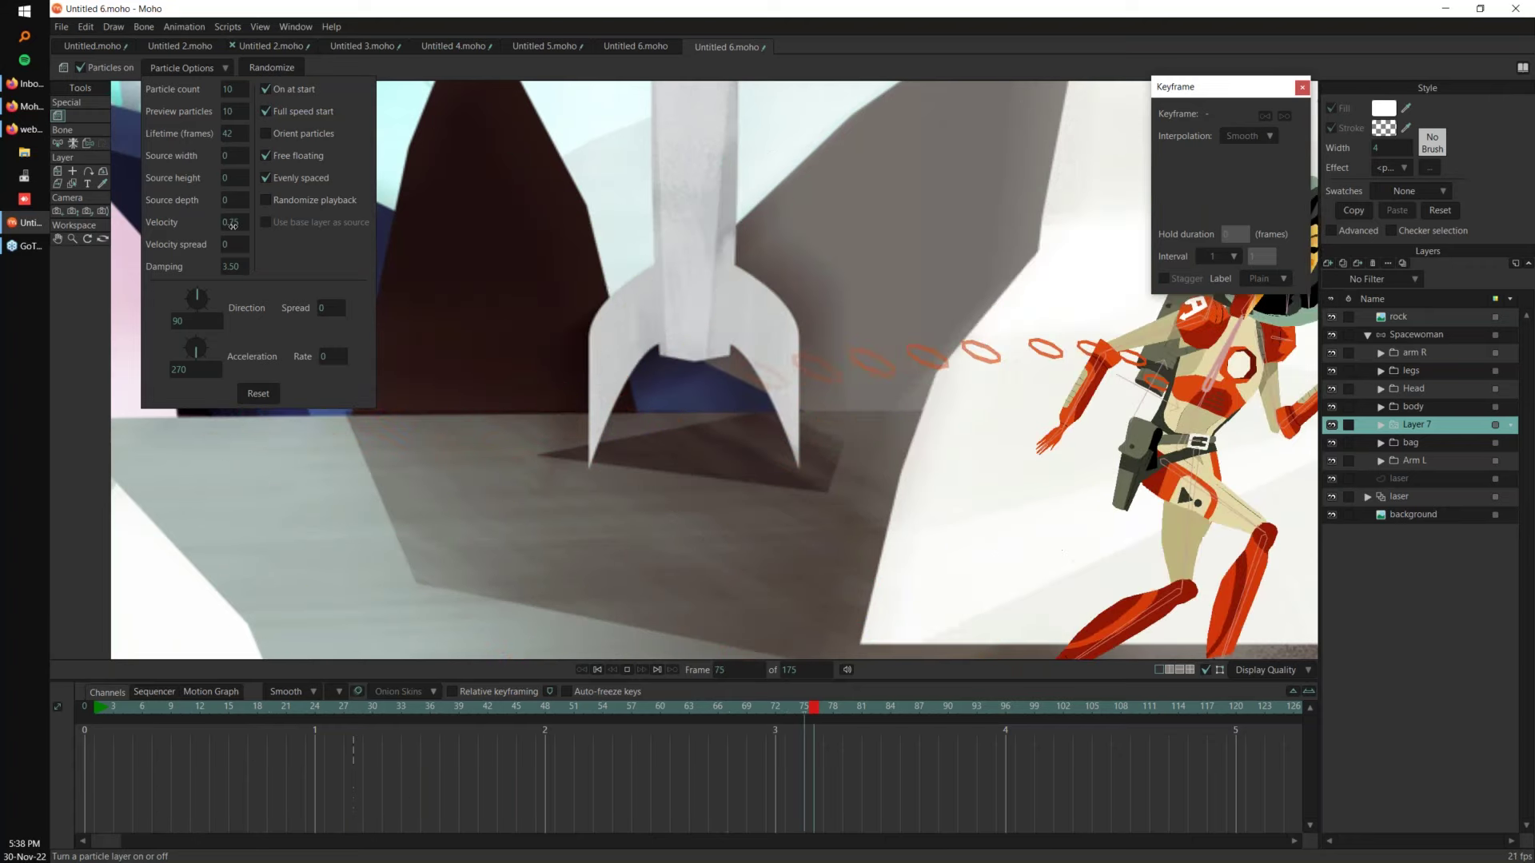
left_click_drag(198, 292, 193, 318)
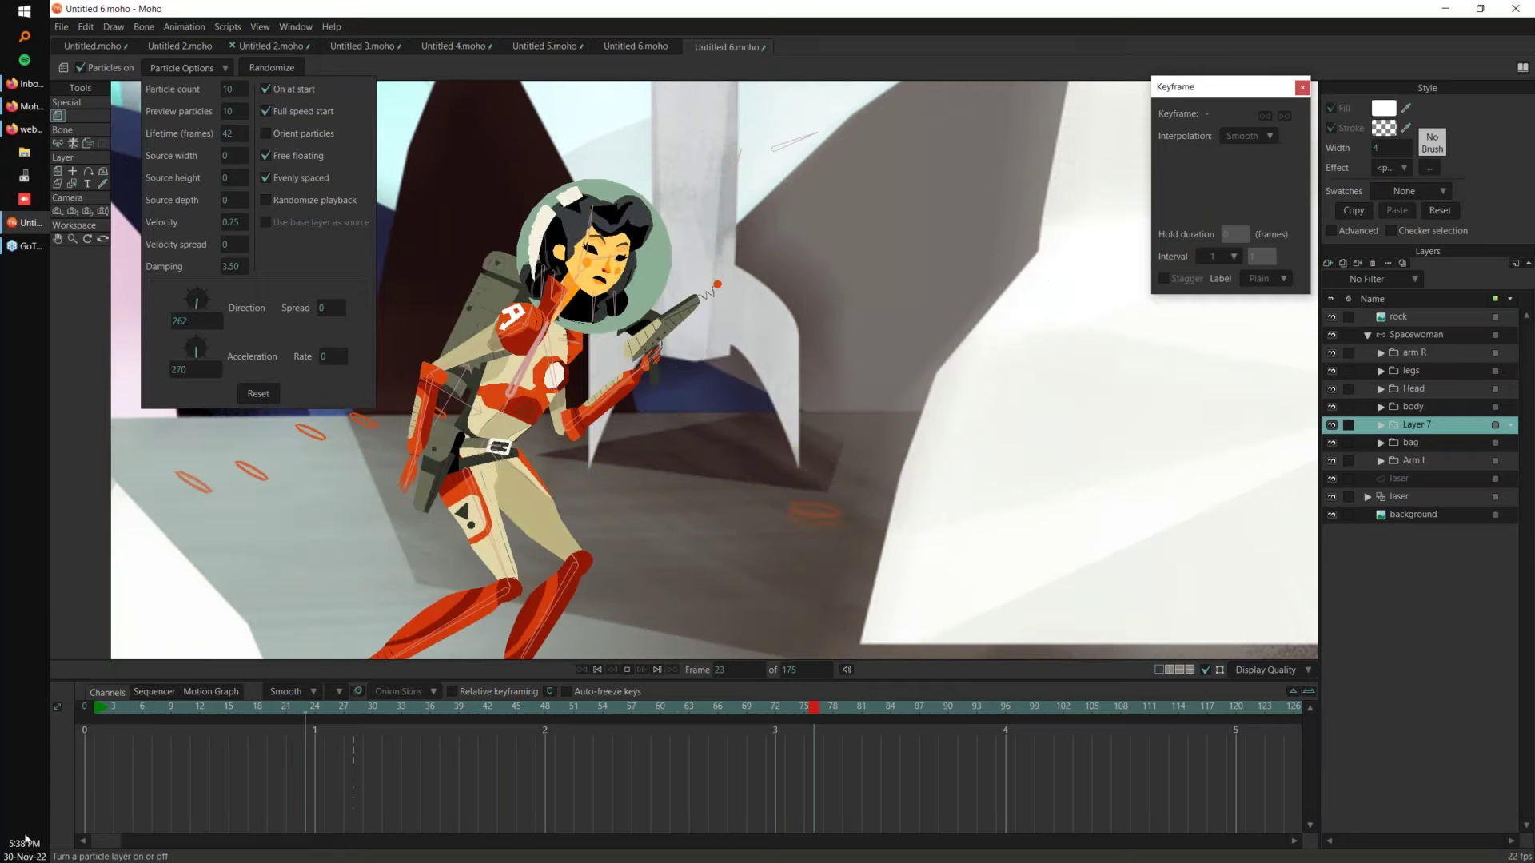
left_click_drag(244, 225, 184, 225)
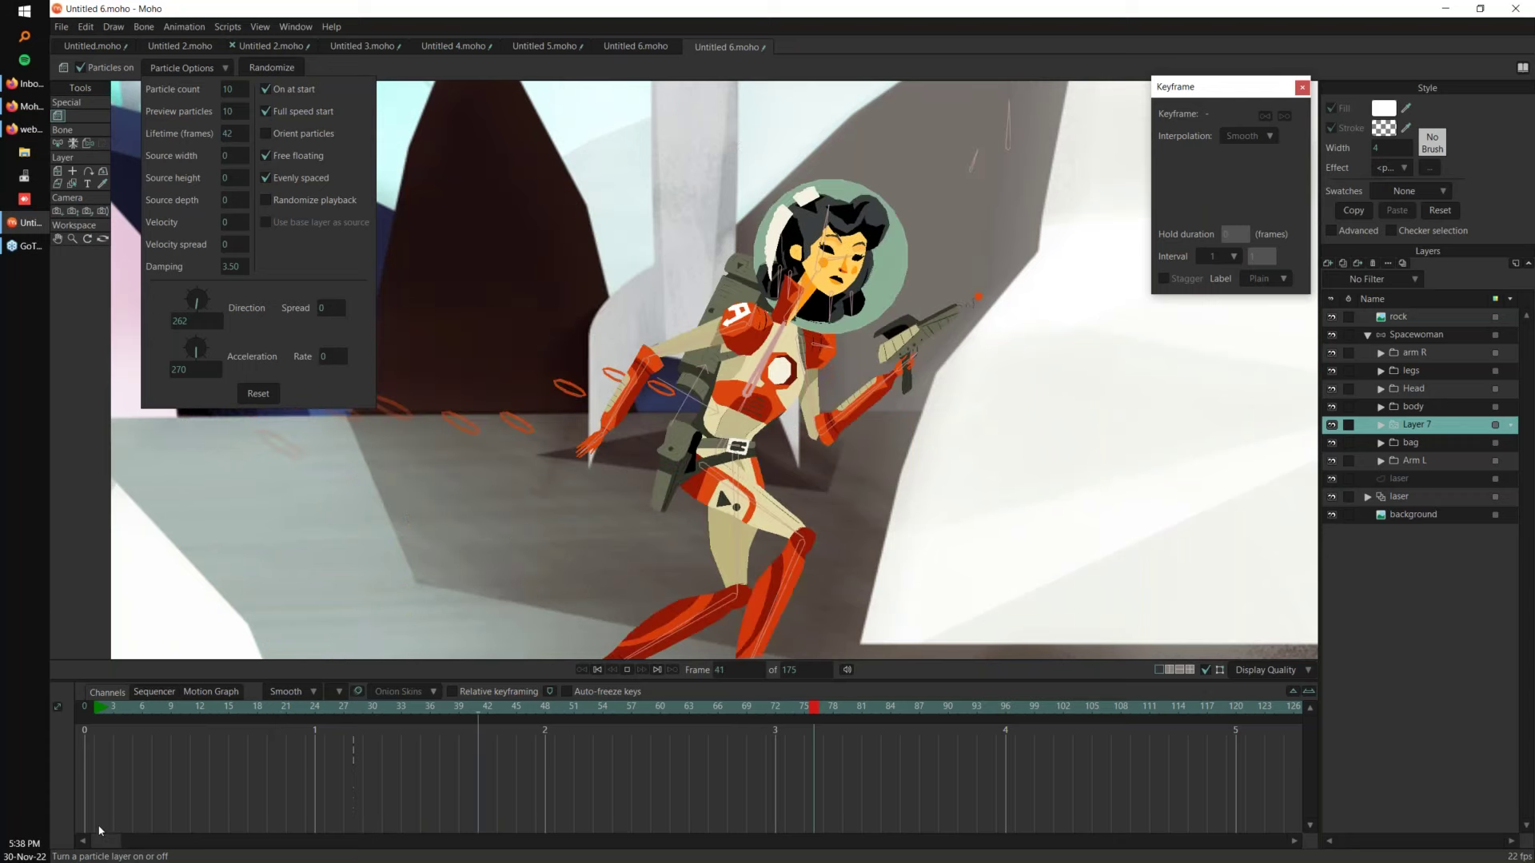
Step: Raise the particle count and preview particles to 50
left_click(236, 87)
type("50")
key("Tab")
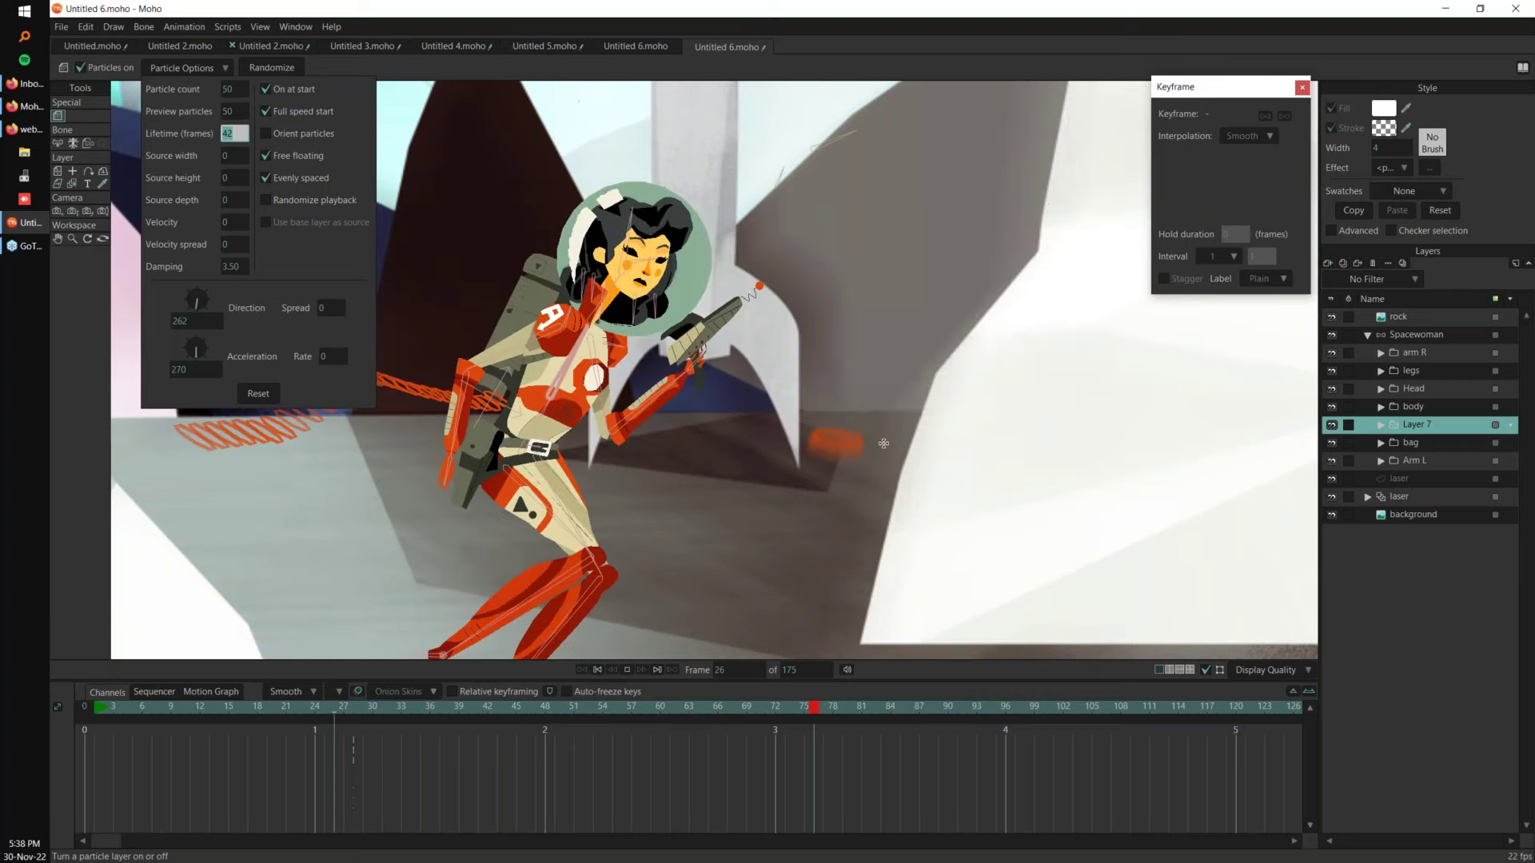
left_click(924, 450)
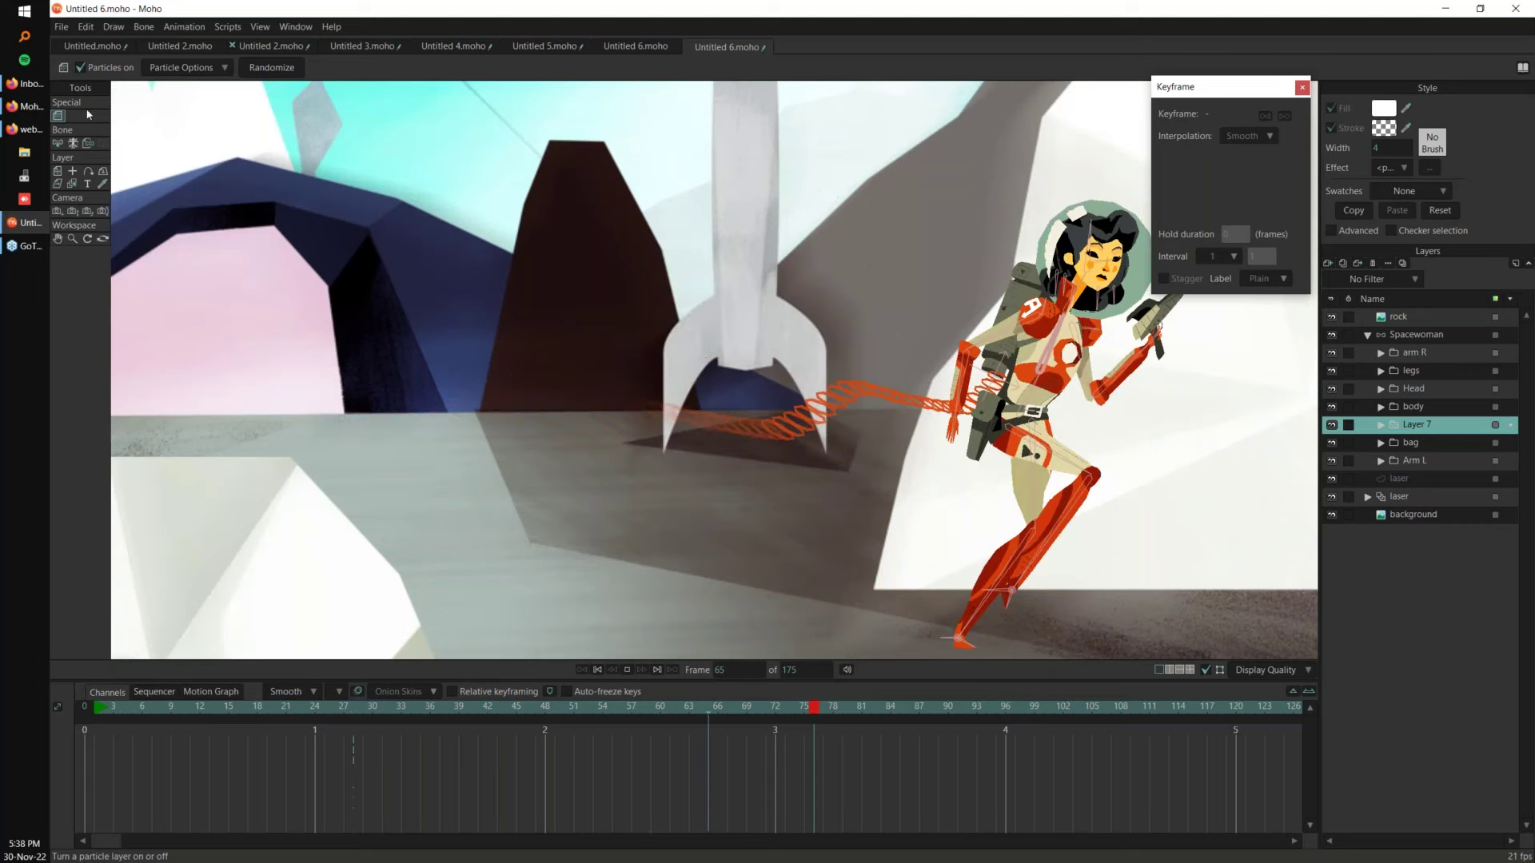
Step: Set the particle velocity to 1.25 and turn off Free floating
left_click(189, 68)
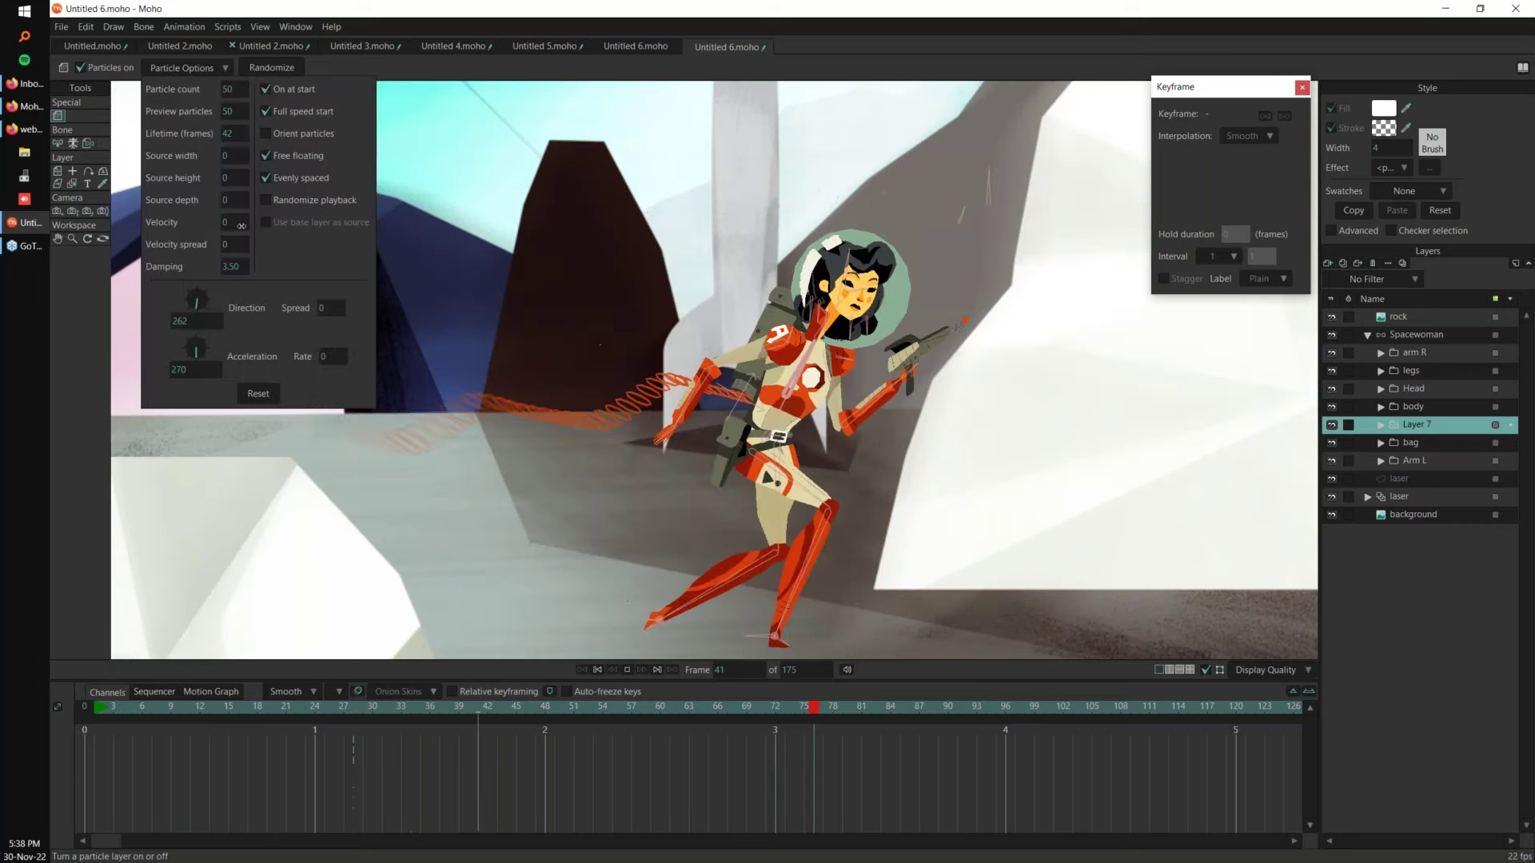
left_click_drag(228, 222, 246, 220)
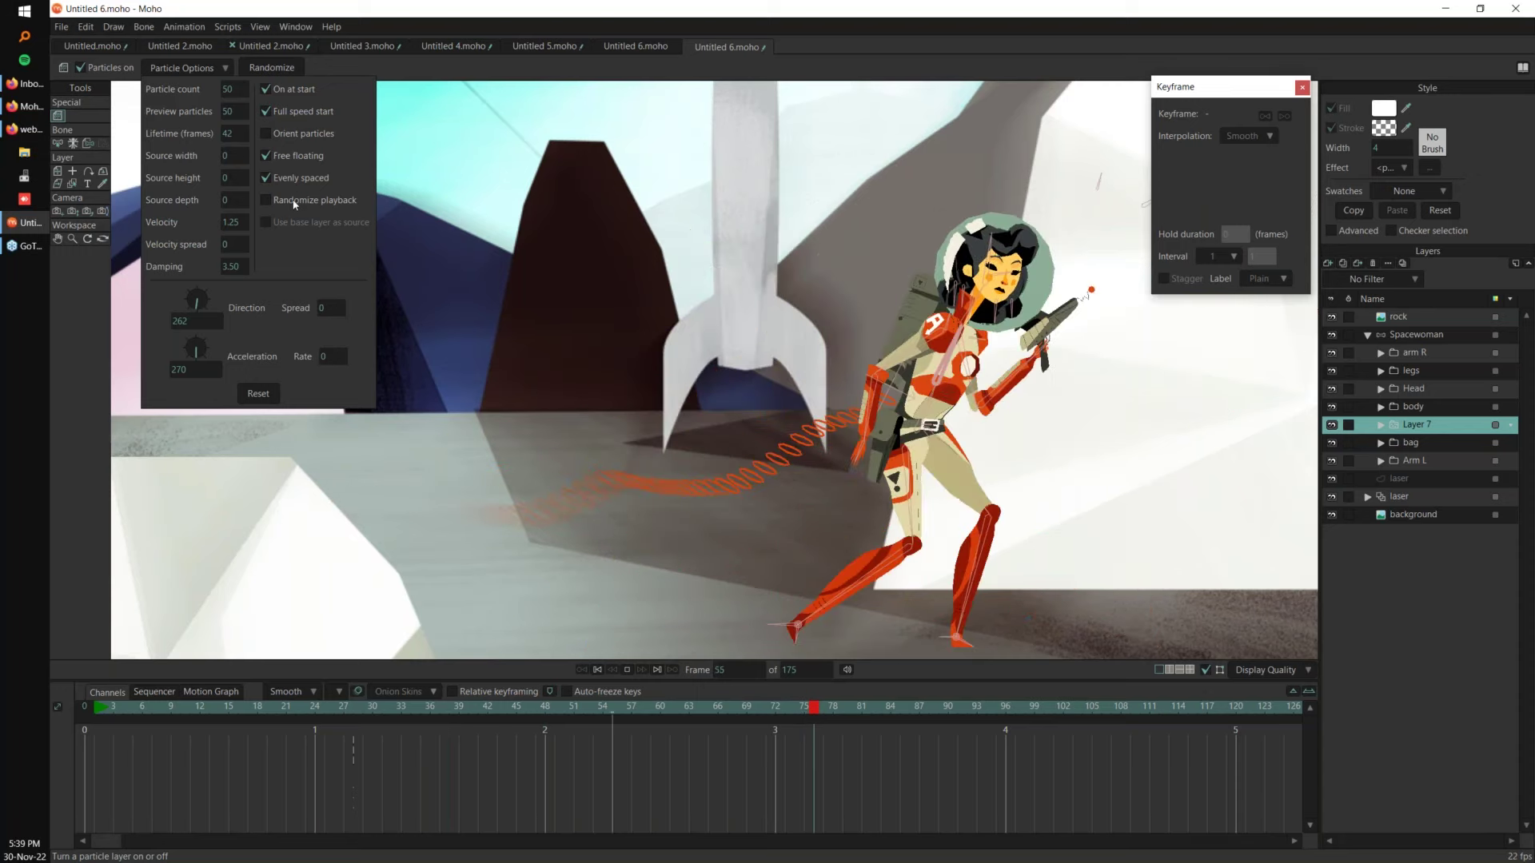
left_click(271, 155)
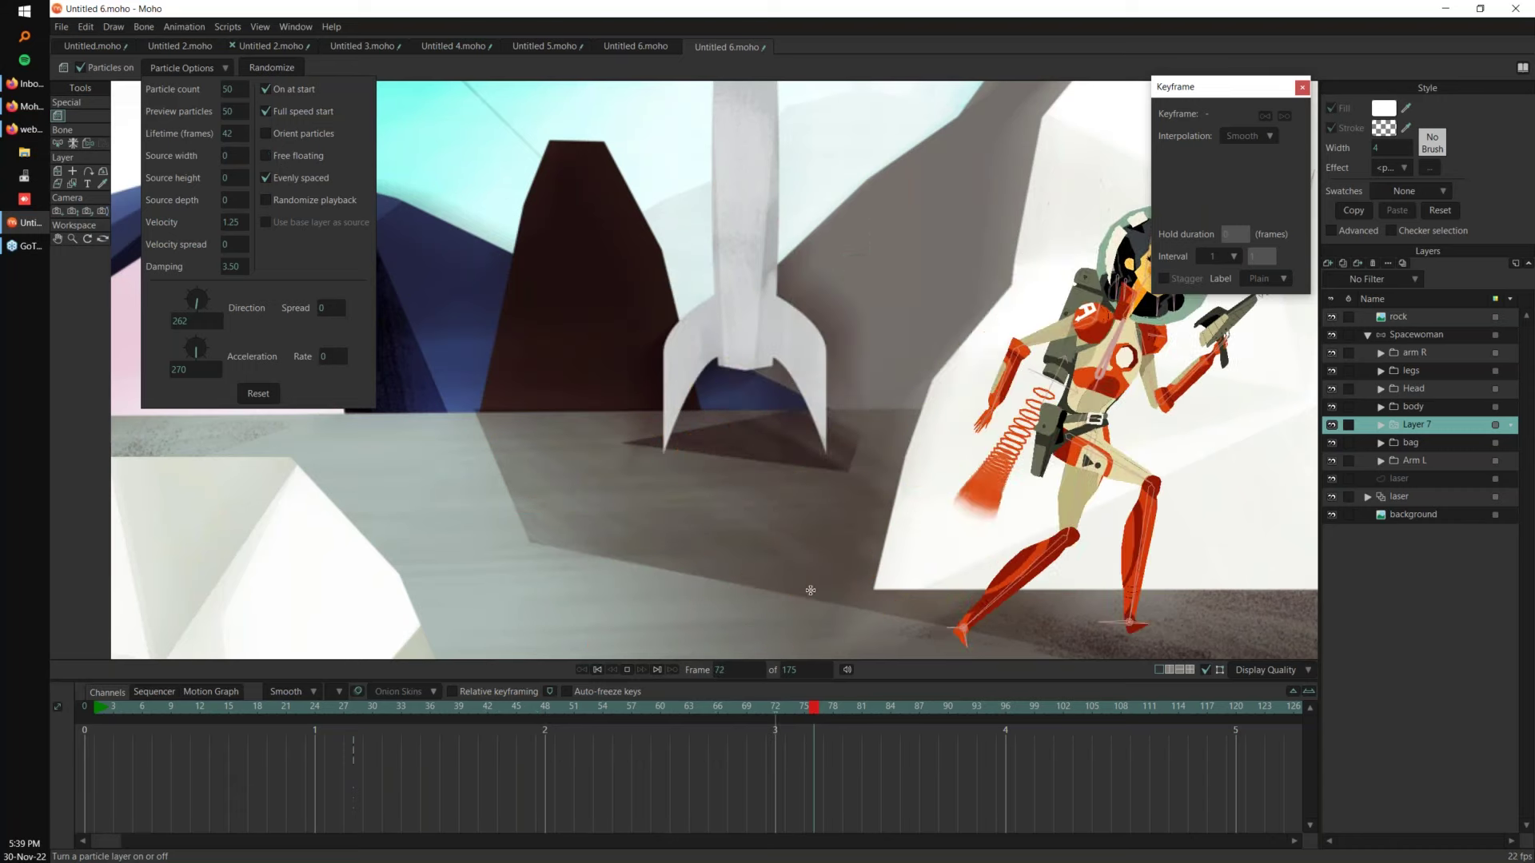
Step: Set the particles' velocity and damping to 0
left_click_drag(237, 236, 221, 237)
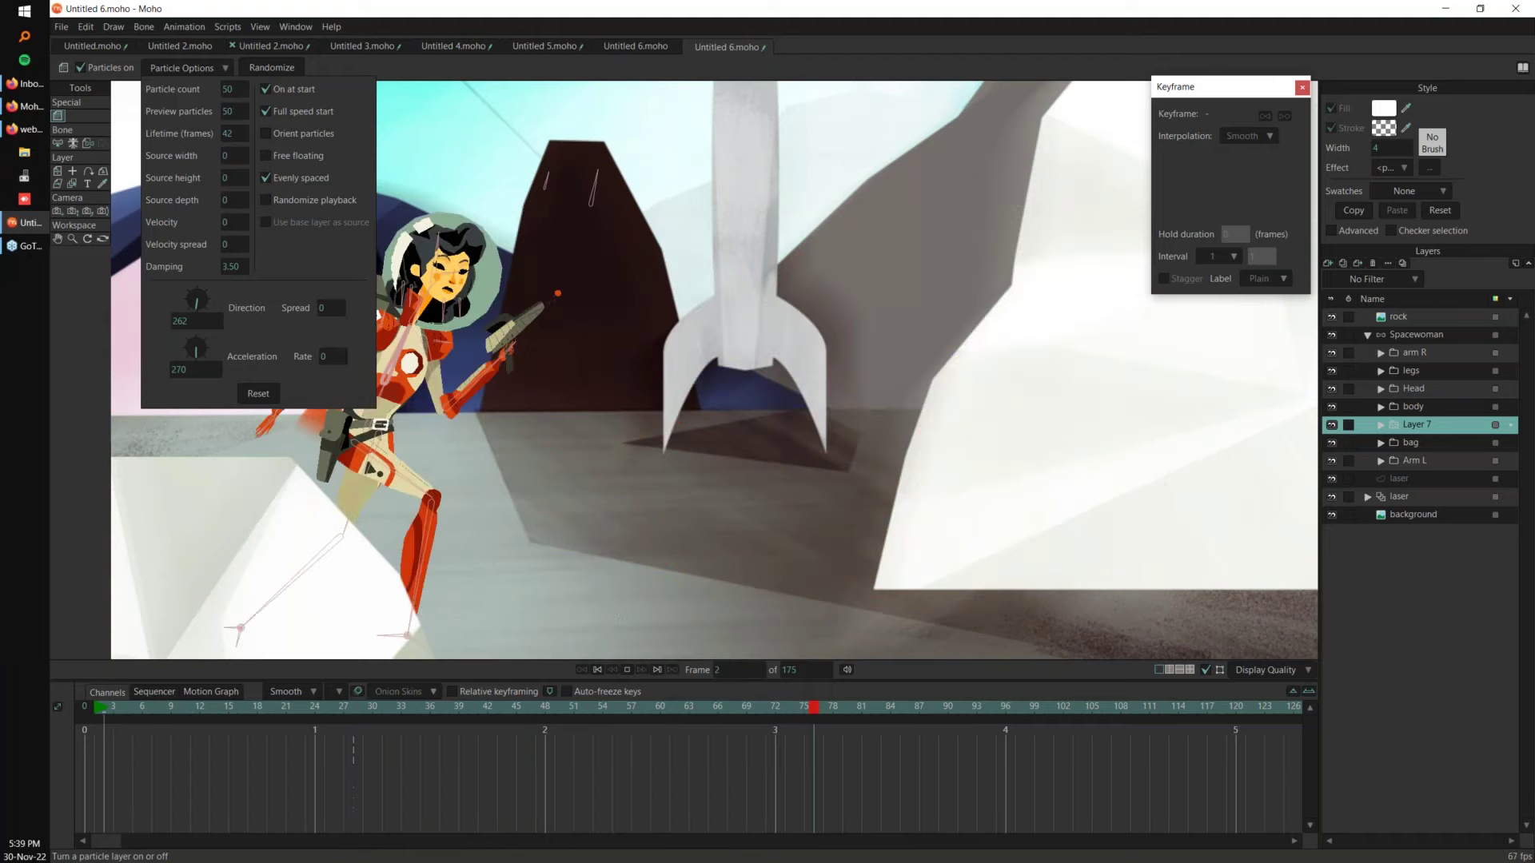
double_click(232, 267)
type("0")
key("Return")
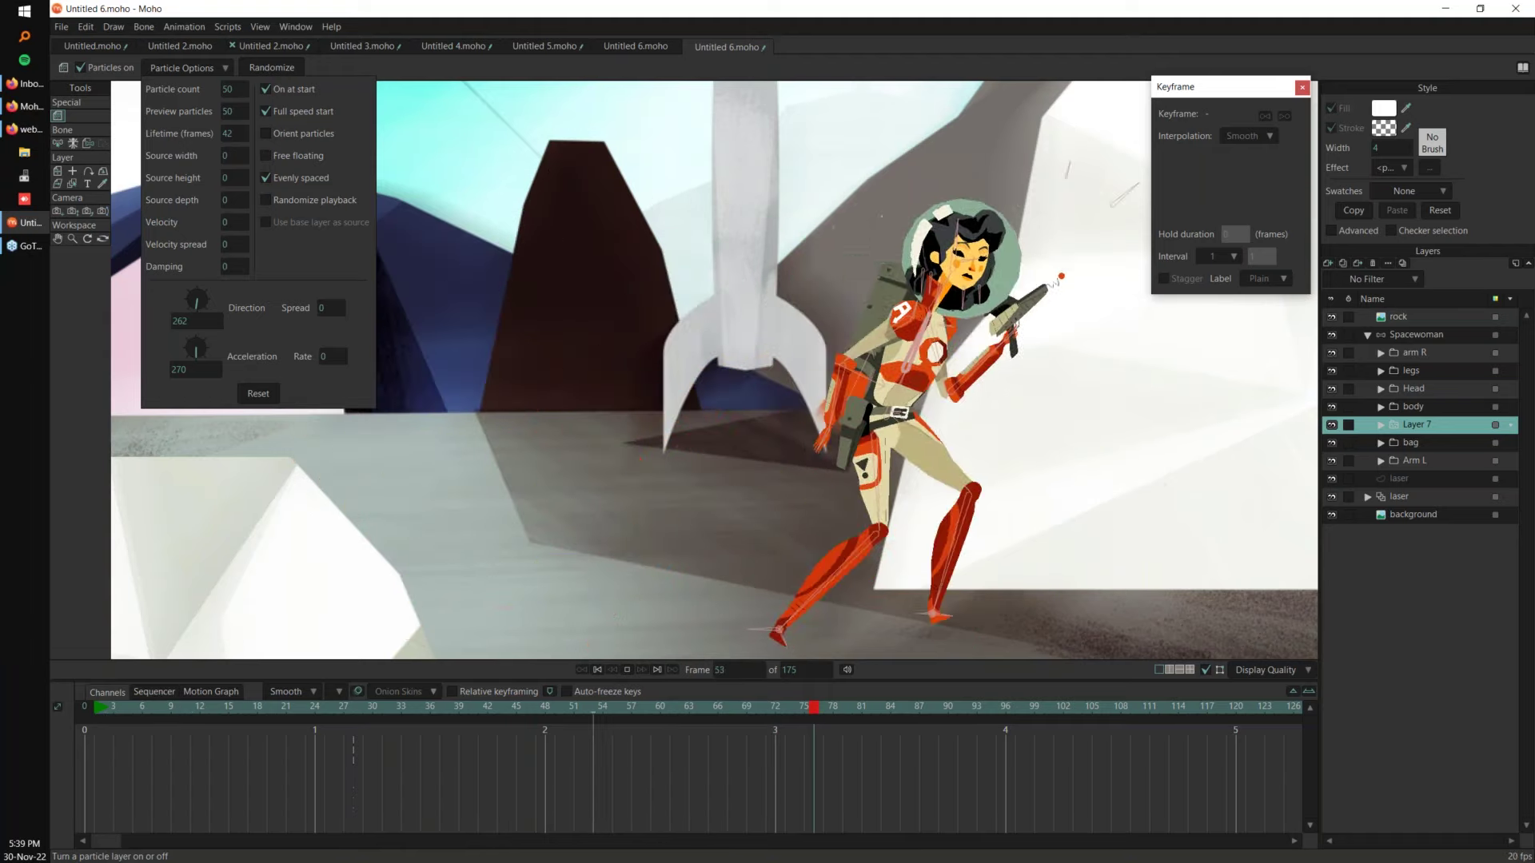
Step: Set the particle count and preview particles to 10 and return to frame 0
double_click(233, 88)
type("10")
double_click(232, 111)
type("10")
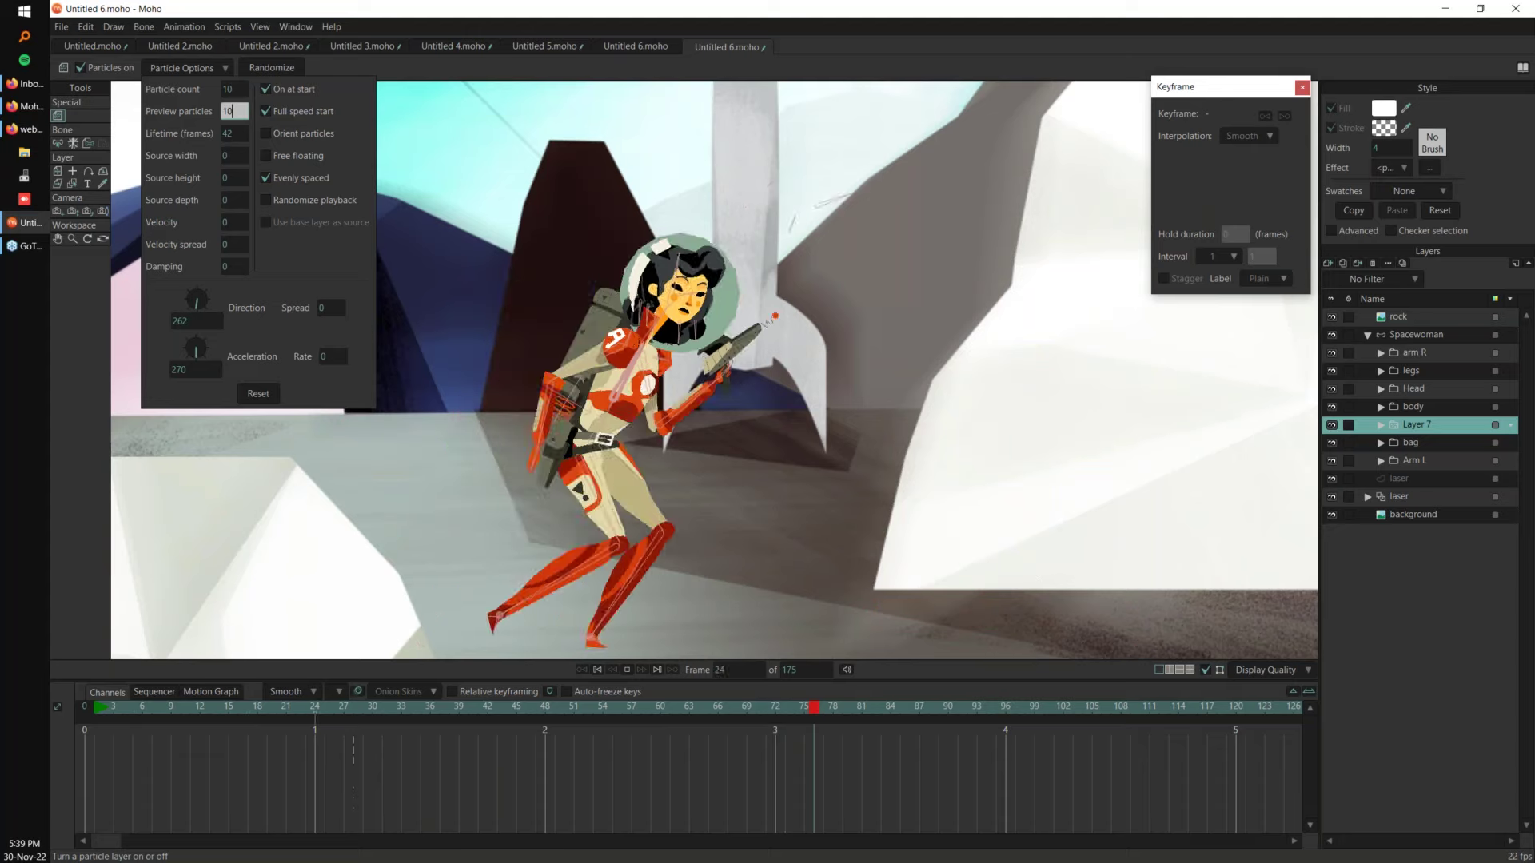
key("Return")
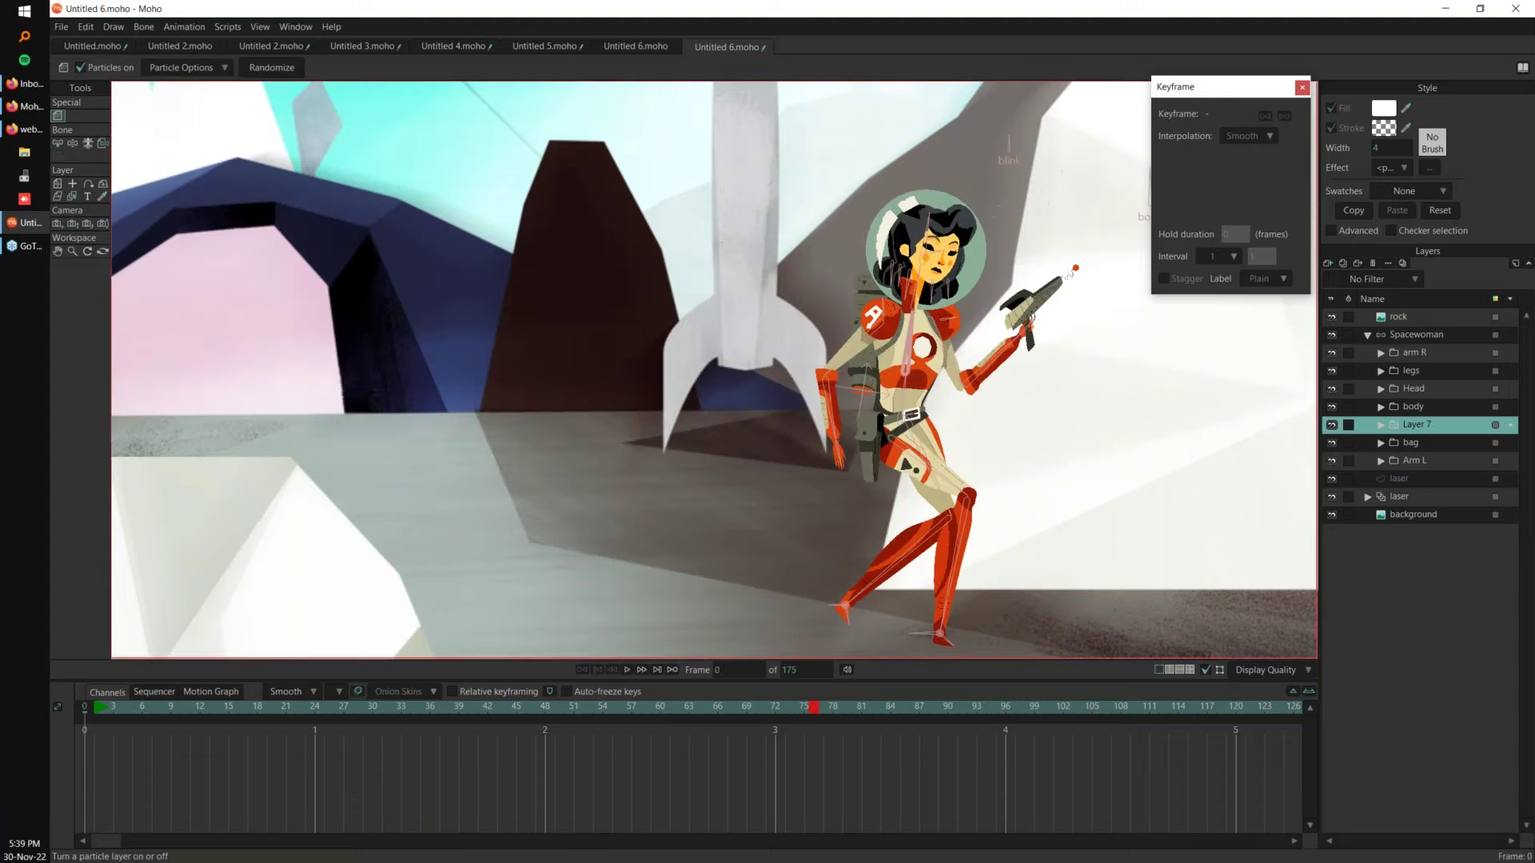
Step: Play the animation from the start and examine the rings' motion and the keyframes of Layer 6 inside Layer 7
left_click(90, 708)
key("space")
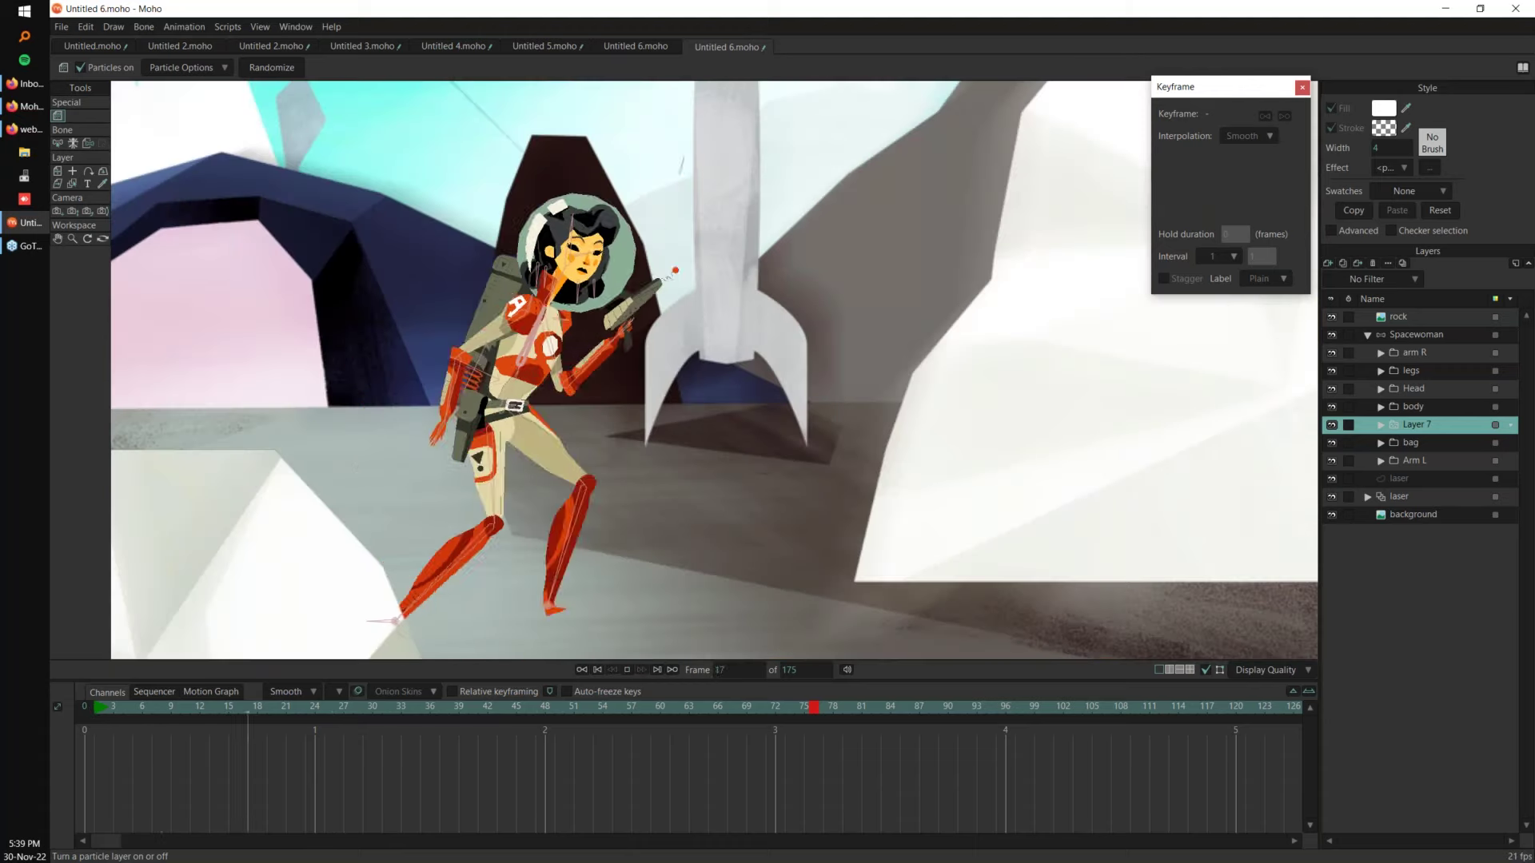
left_click(186, 67)
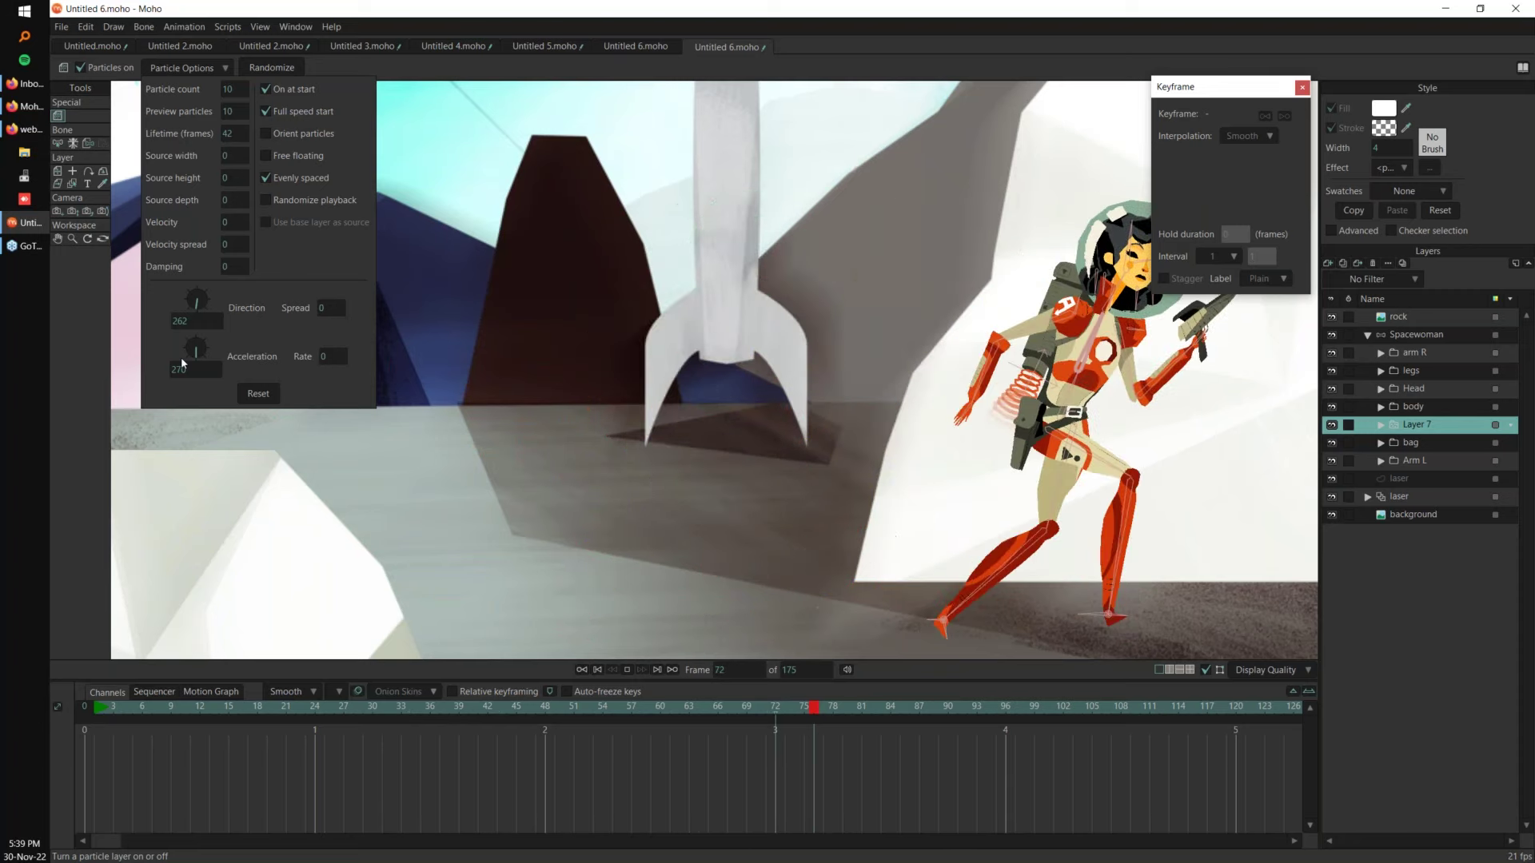
left_click(1381, 425)
left_click(1413, 440)
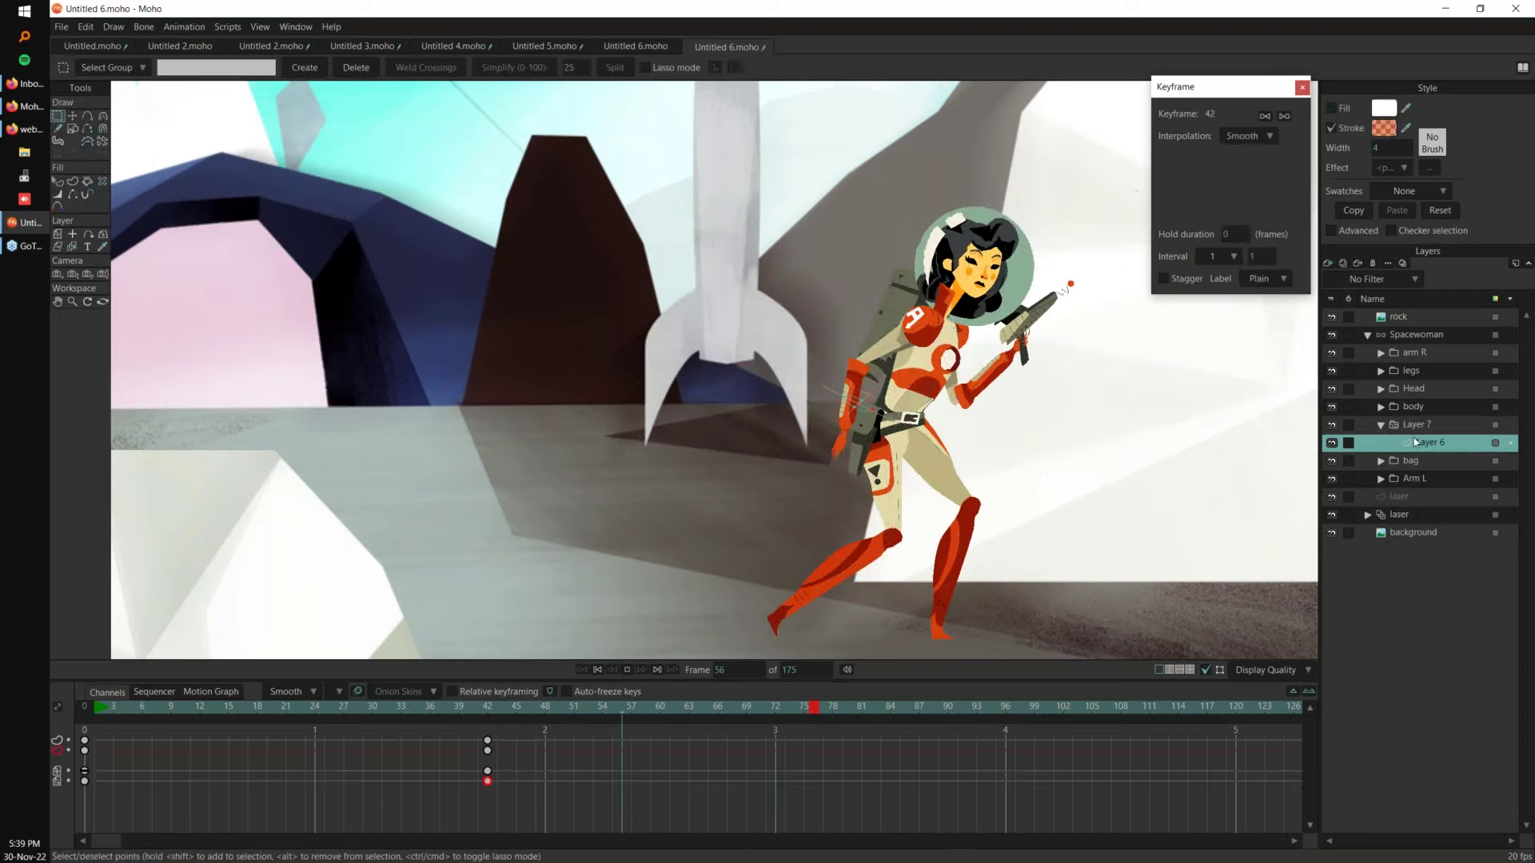
left_click(486, 706)
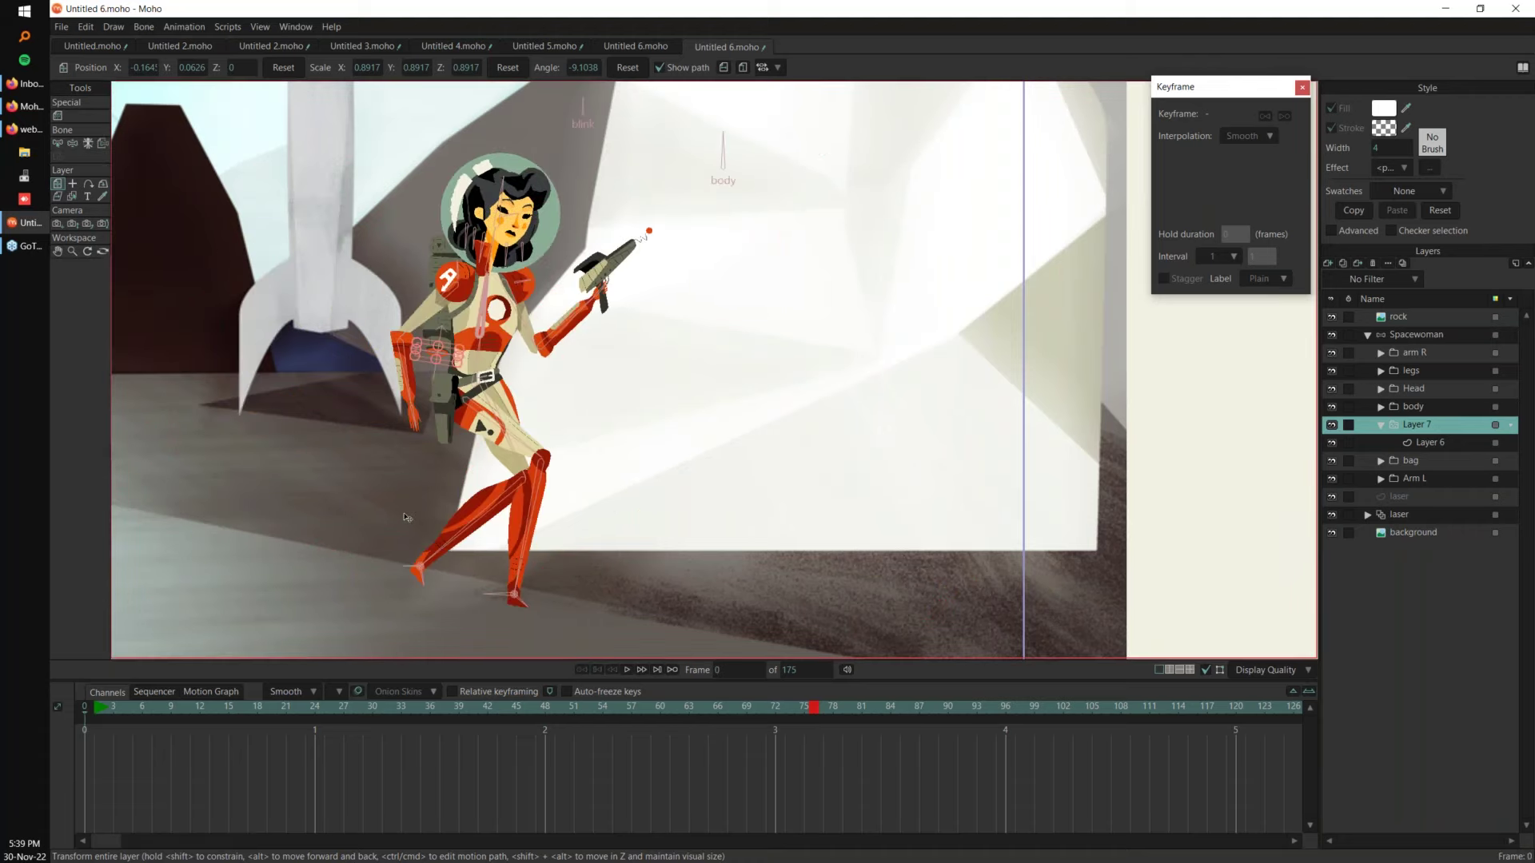
left_click_drag(900, 446, 1080, 435)
left_click_drag(965, 439, 1008, 442)
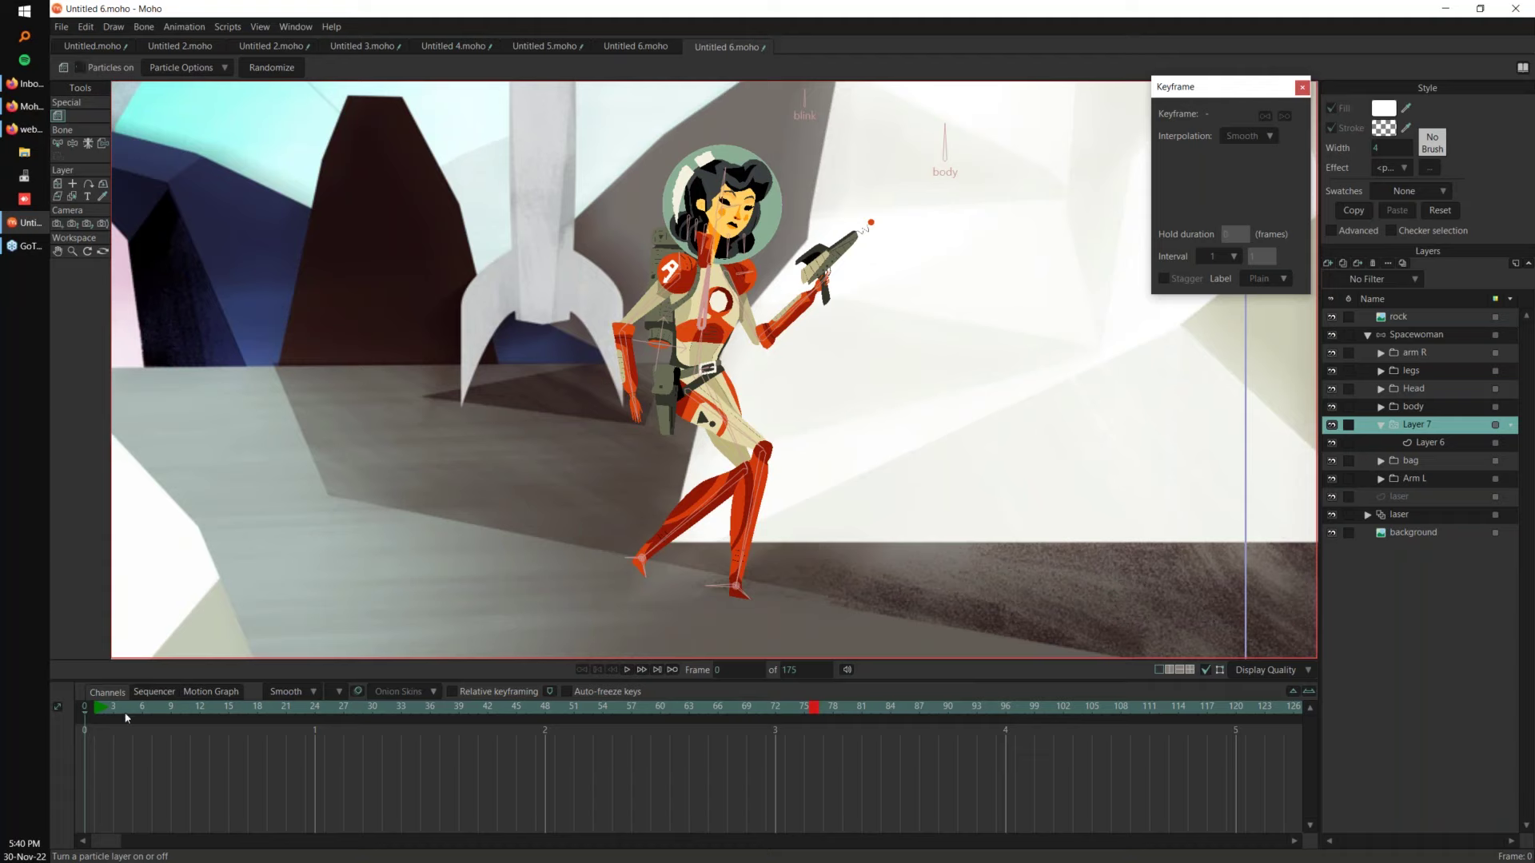
Step: Turn the backpack particles on at frame 13 and play the animation to check the emission
left_click_drag(102, 710, 204, 701)
left_click(117, 70)
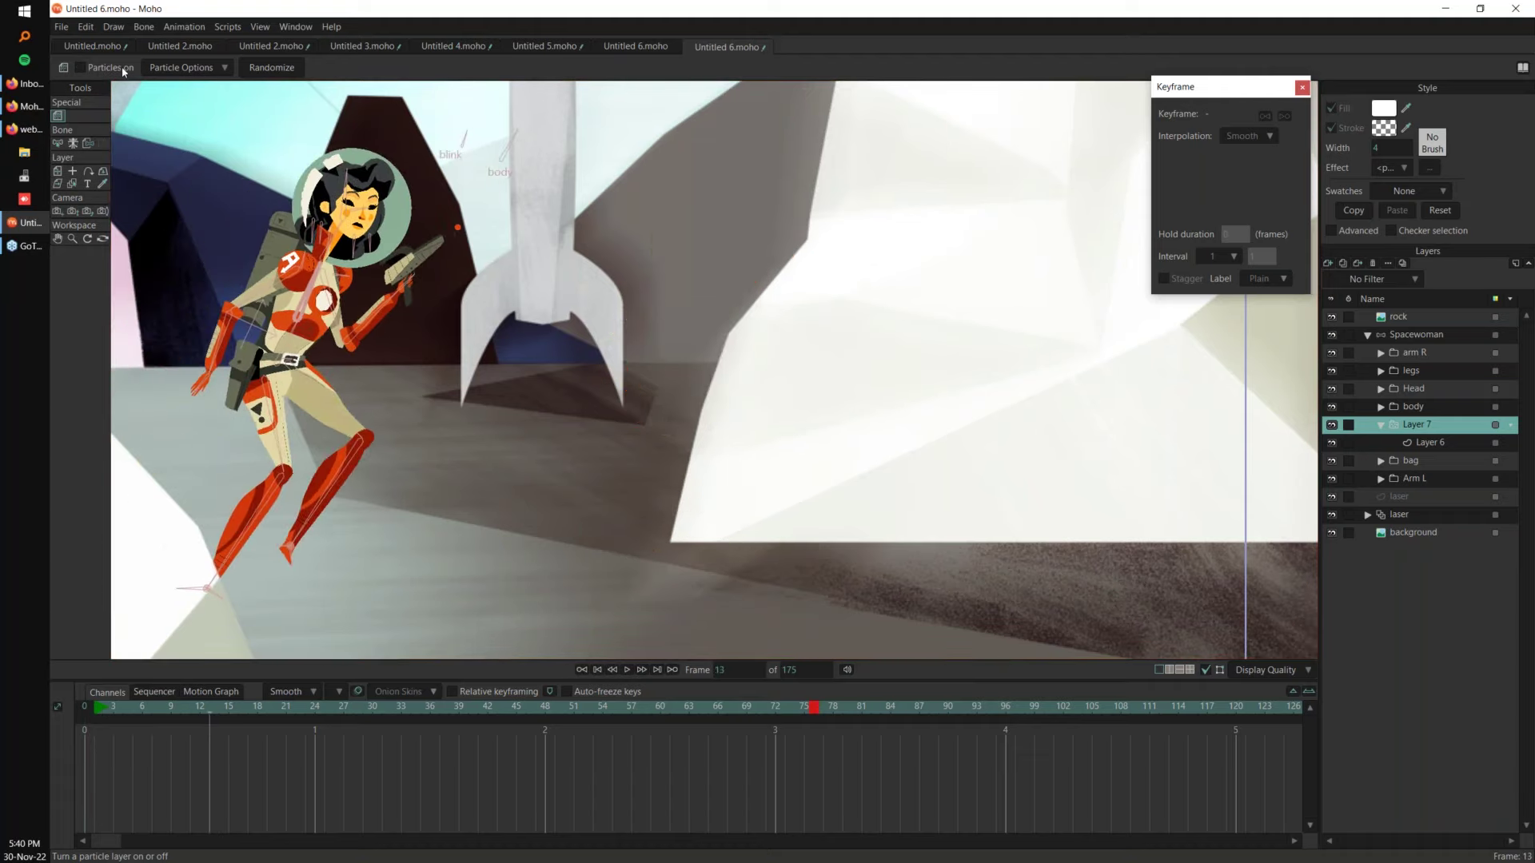
left_click(210, 740)
left_click(209, 710)
key("space")
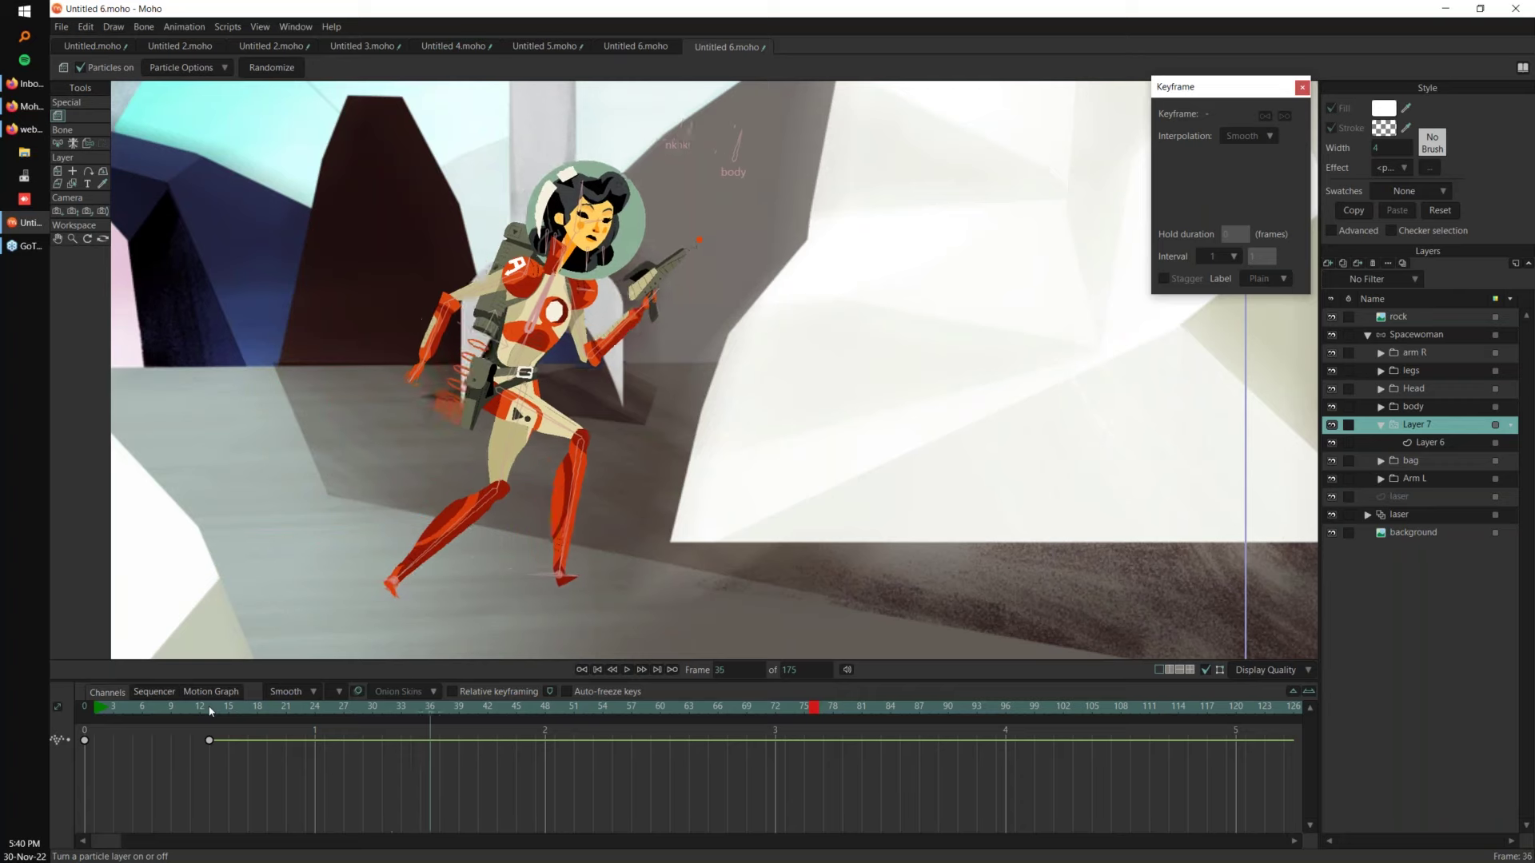
Step: Add a keyframe that turns the backpack particles off at frame 38 and preview the result
left_click(449, 745)
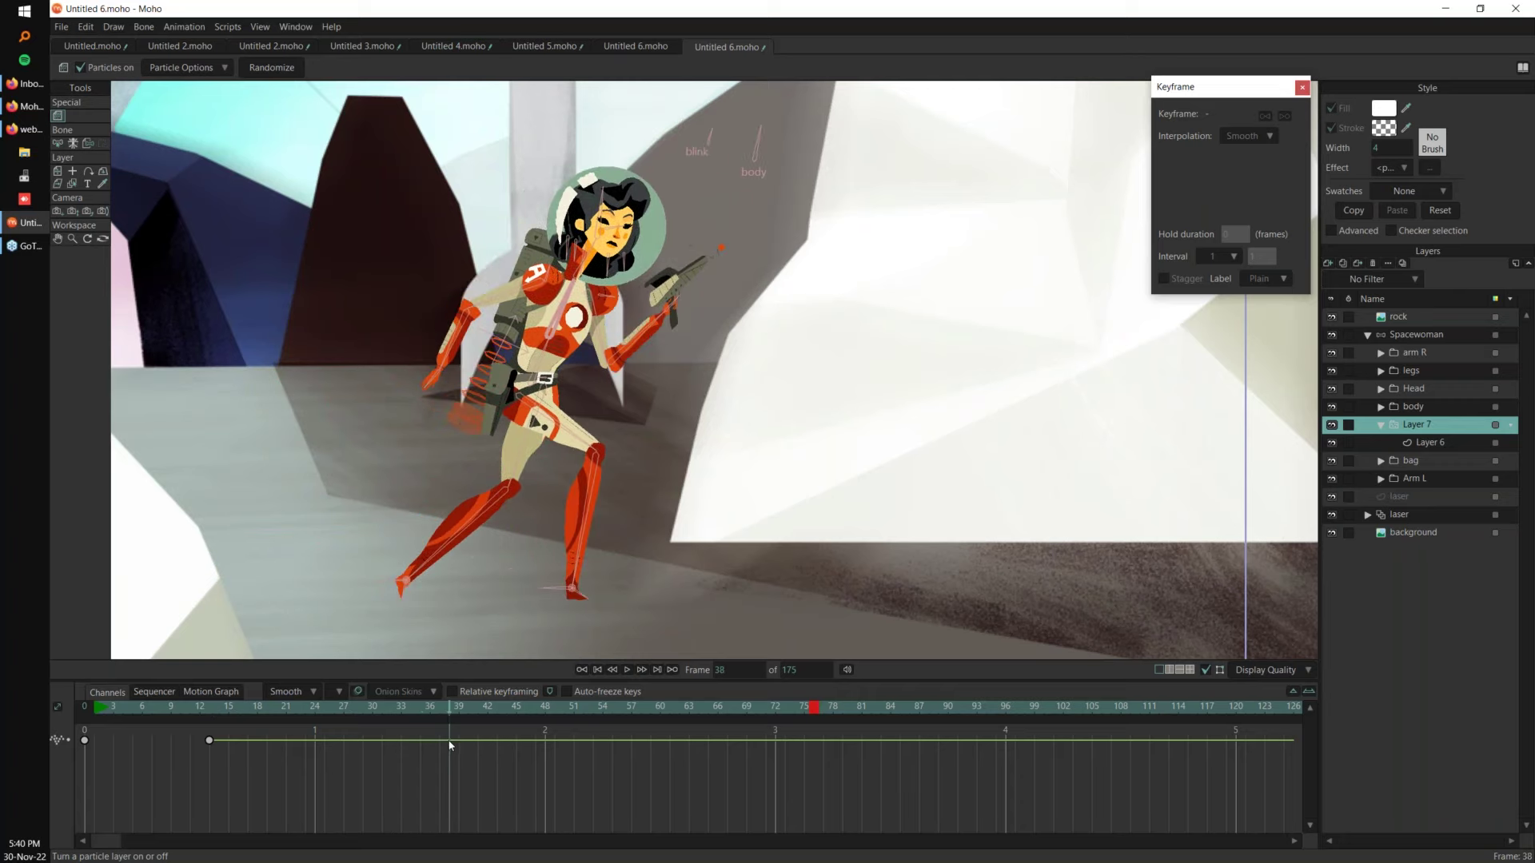
key("ctrl+v")
key("space")
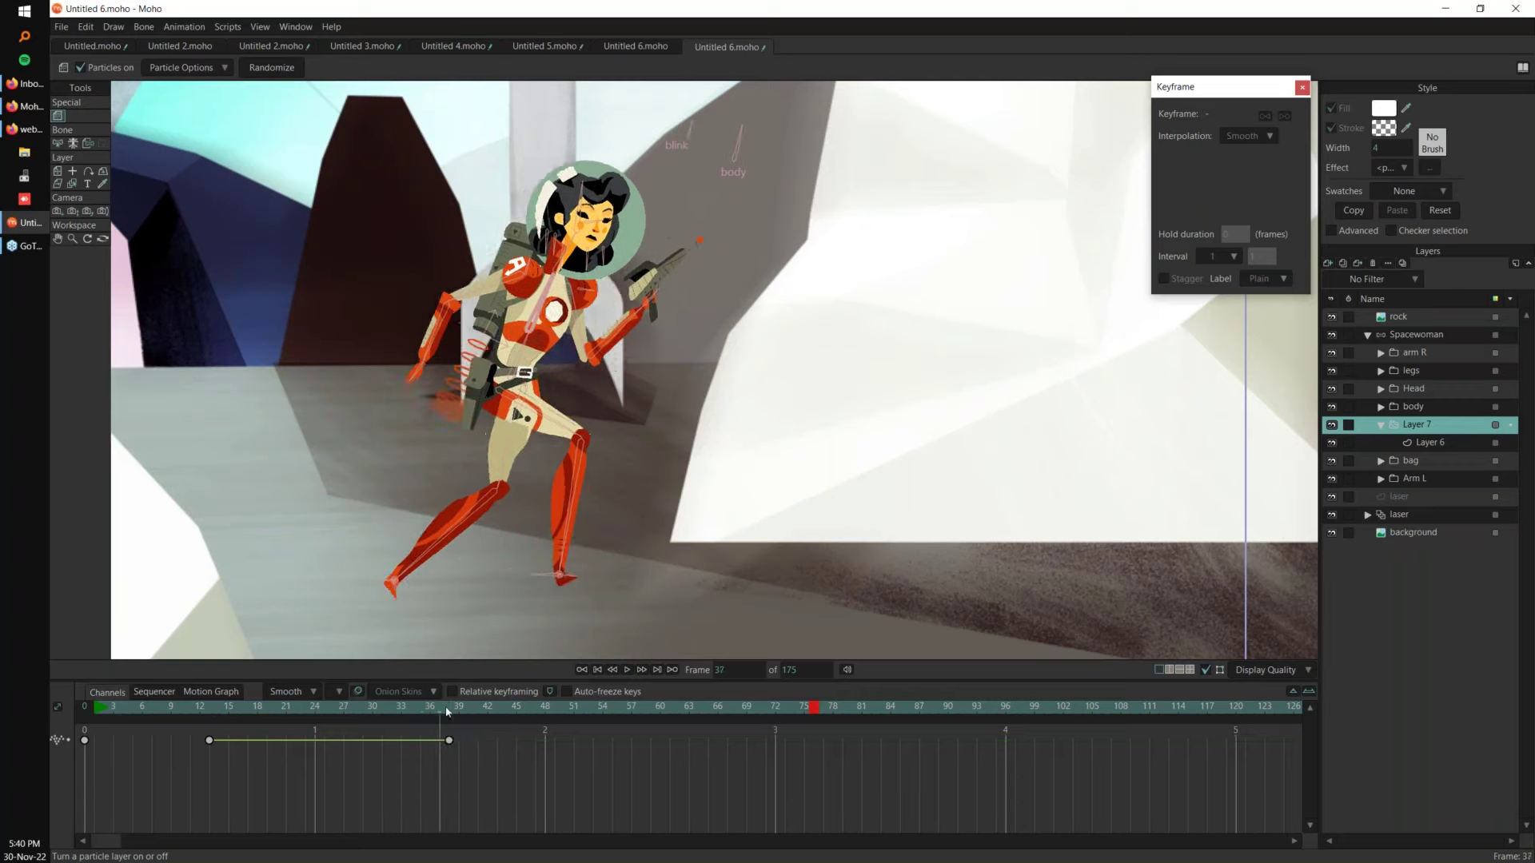
key("space")
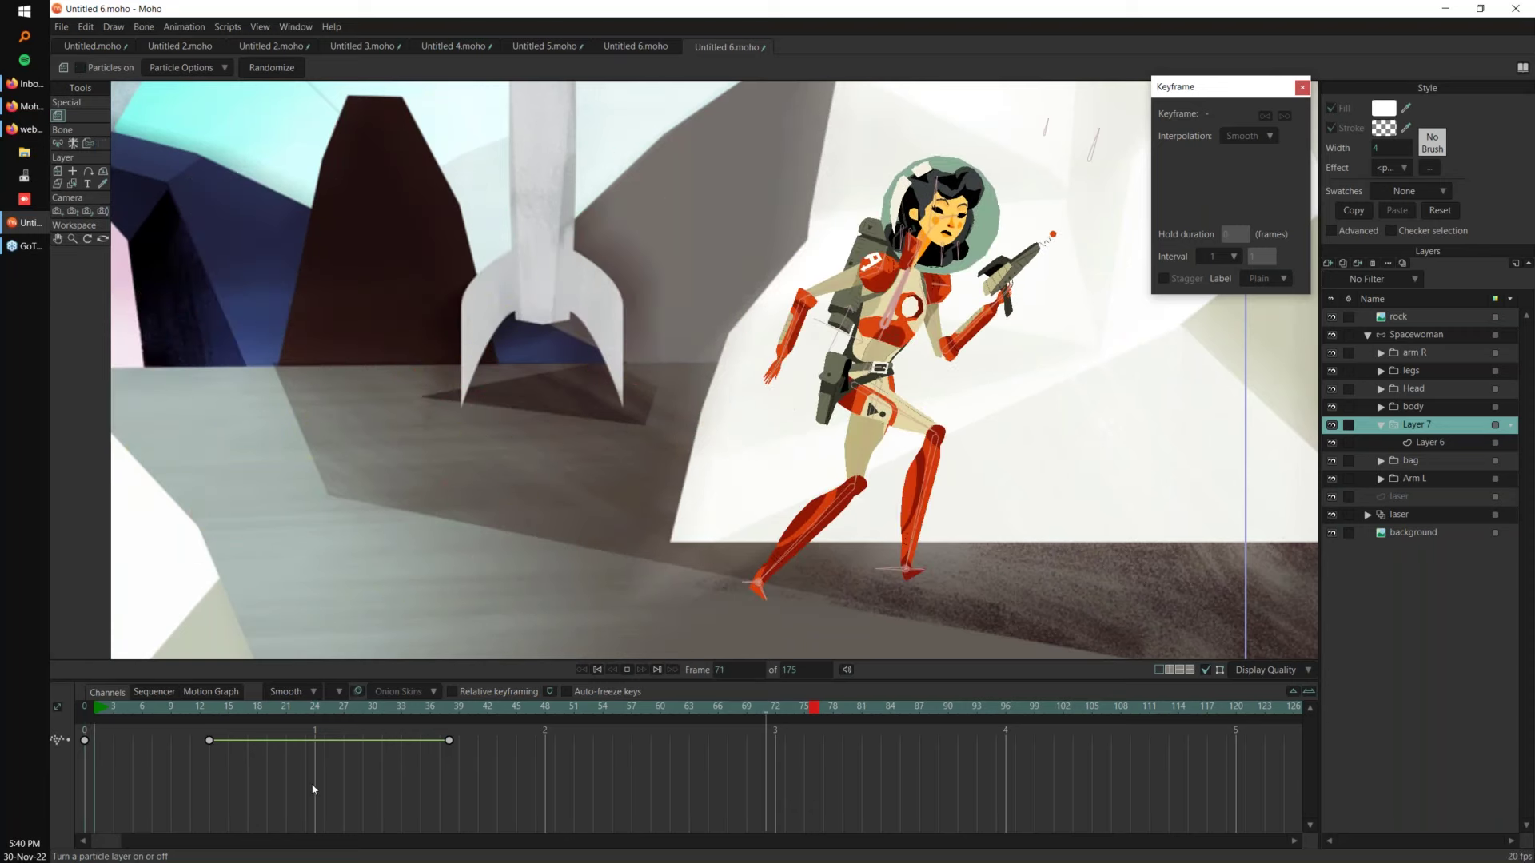
Step: Paste particle on and off keyframes at frames 59 and 70 for a second, shorter burst
left_click_drag(526, 706, 751, 731)
key("ctrl+v")
key("ctrl+v")
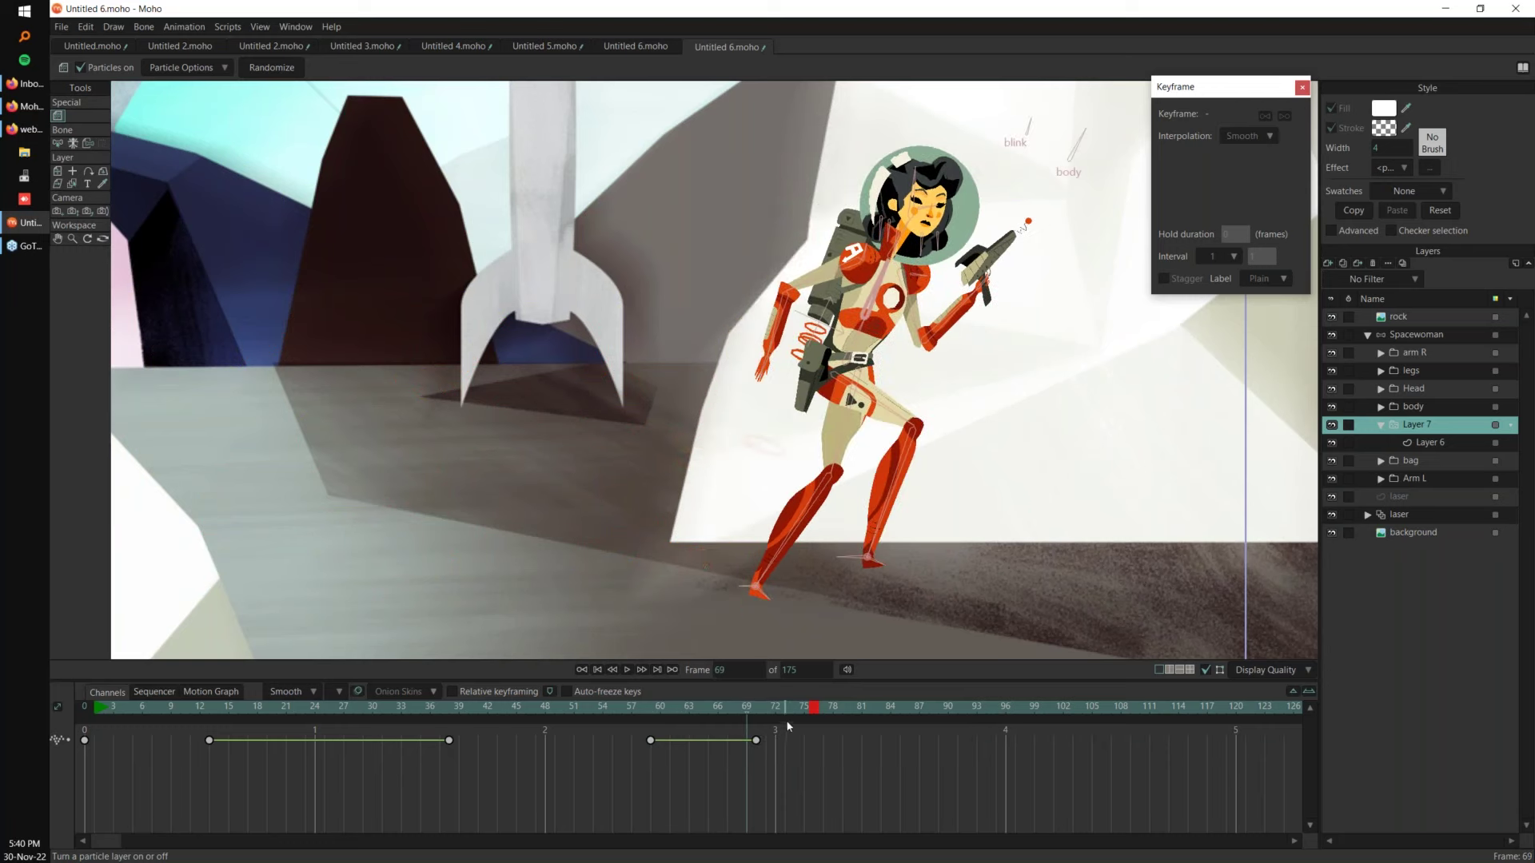
Step: Set the particle keyframe at frame 70 to Cycle back near the start of the timeline and play the result
left_click(763, 741)
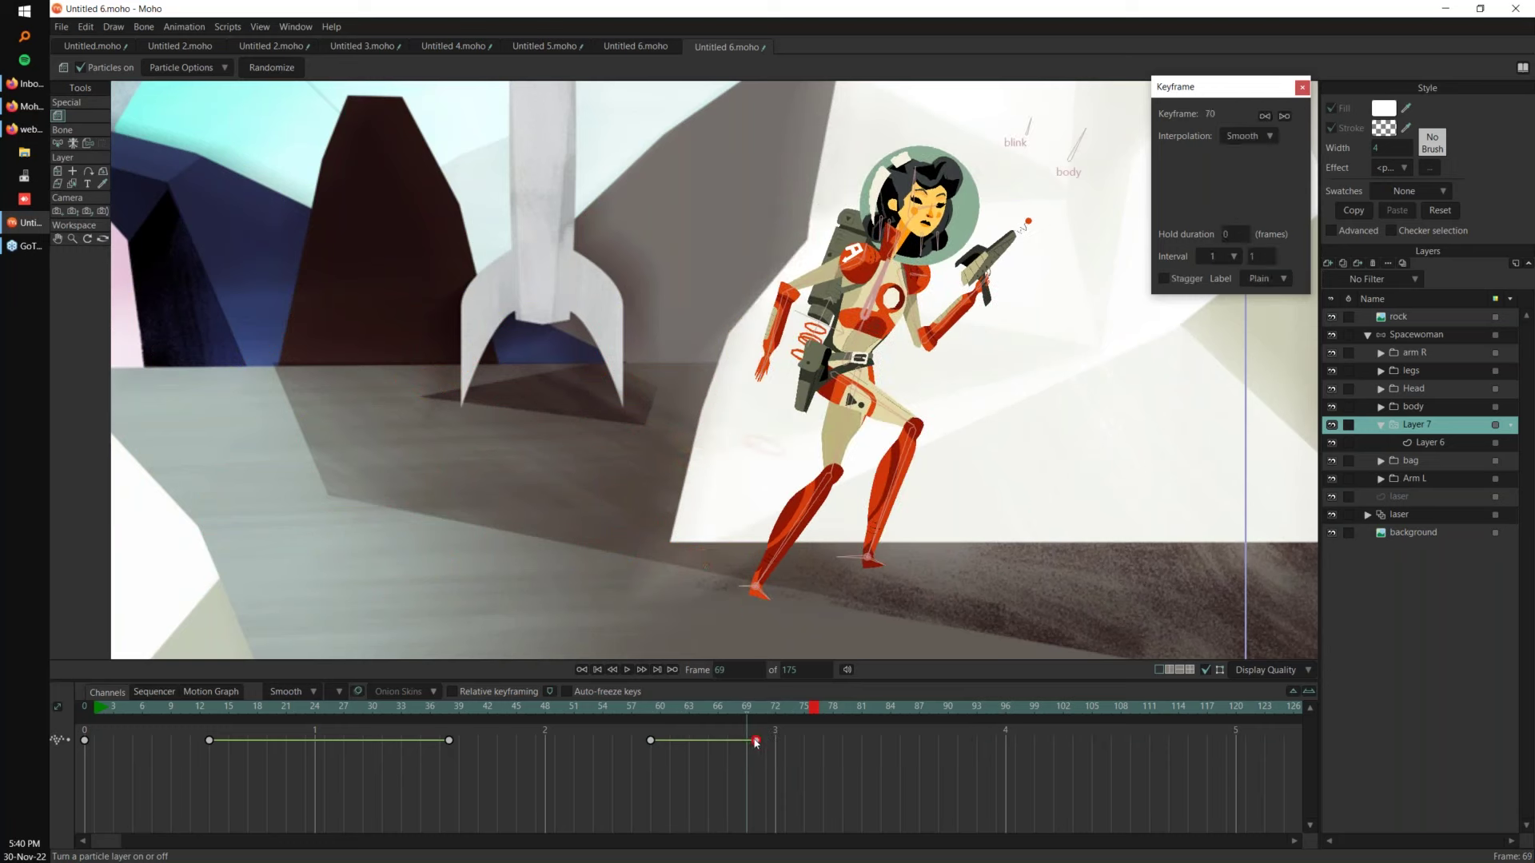
right_click(757, 741)
left_click(759, 740)
right_click(758, 741)
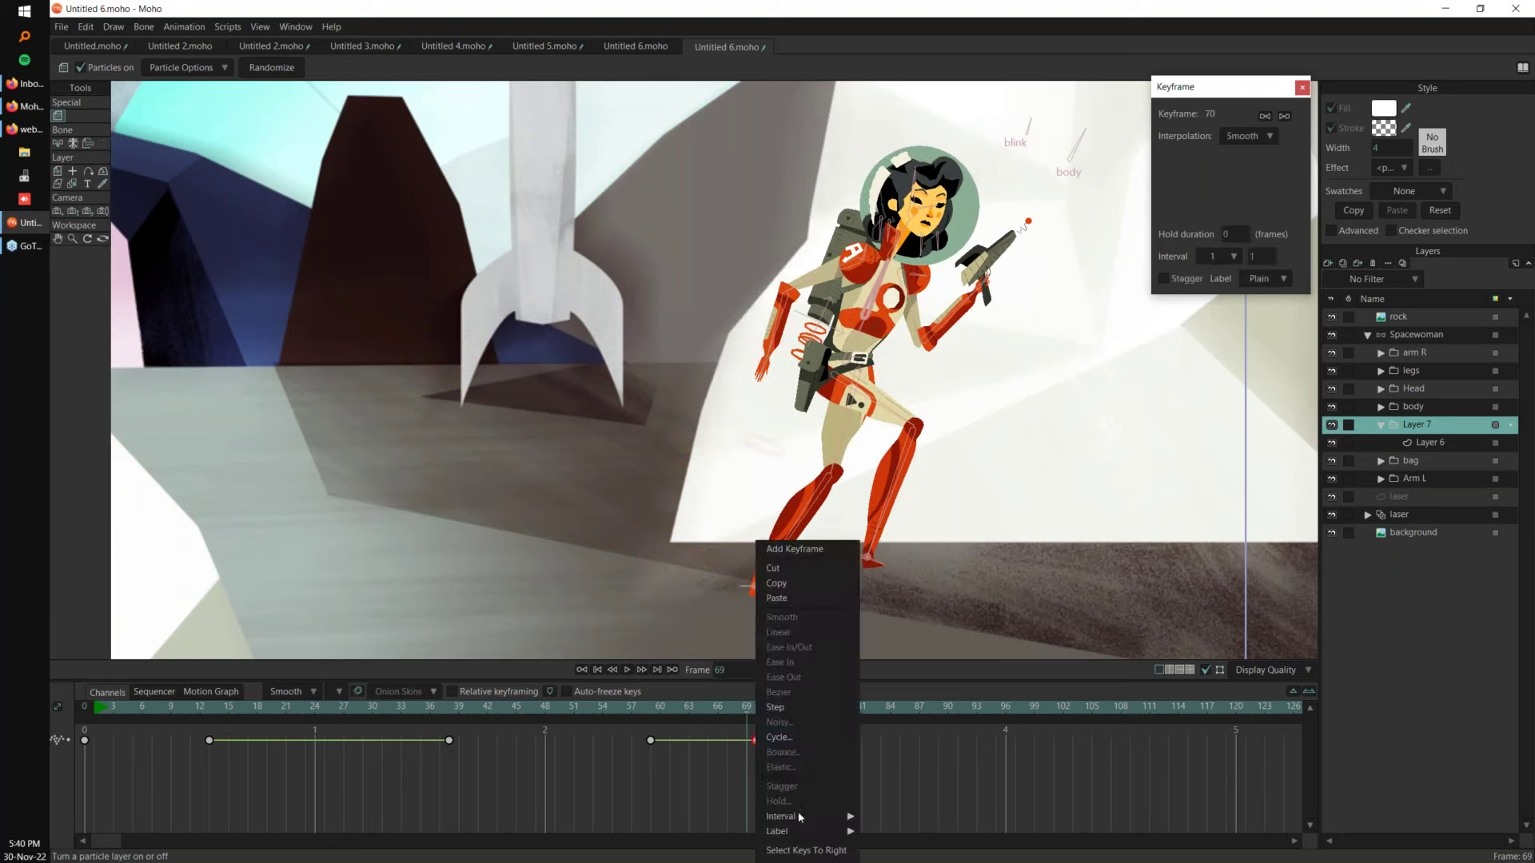
left_click(809, 738)
left_click_drag(109, 707, 94, 707)
scroll(657, 467, "down", 3)
key("space")
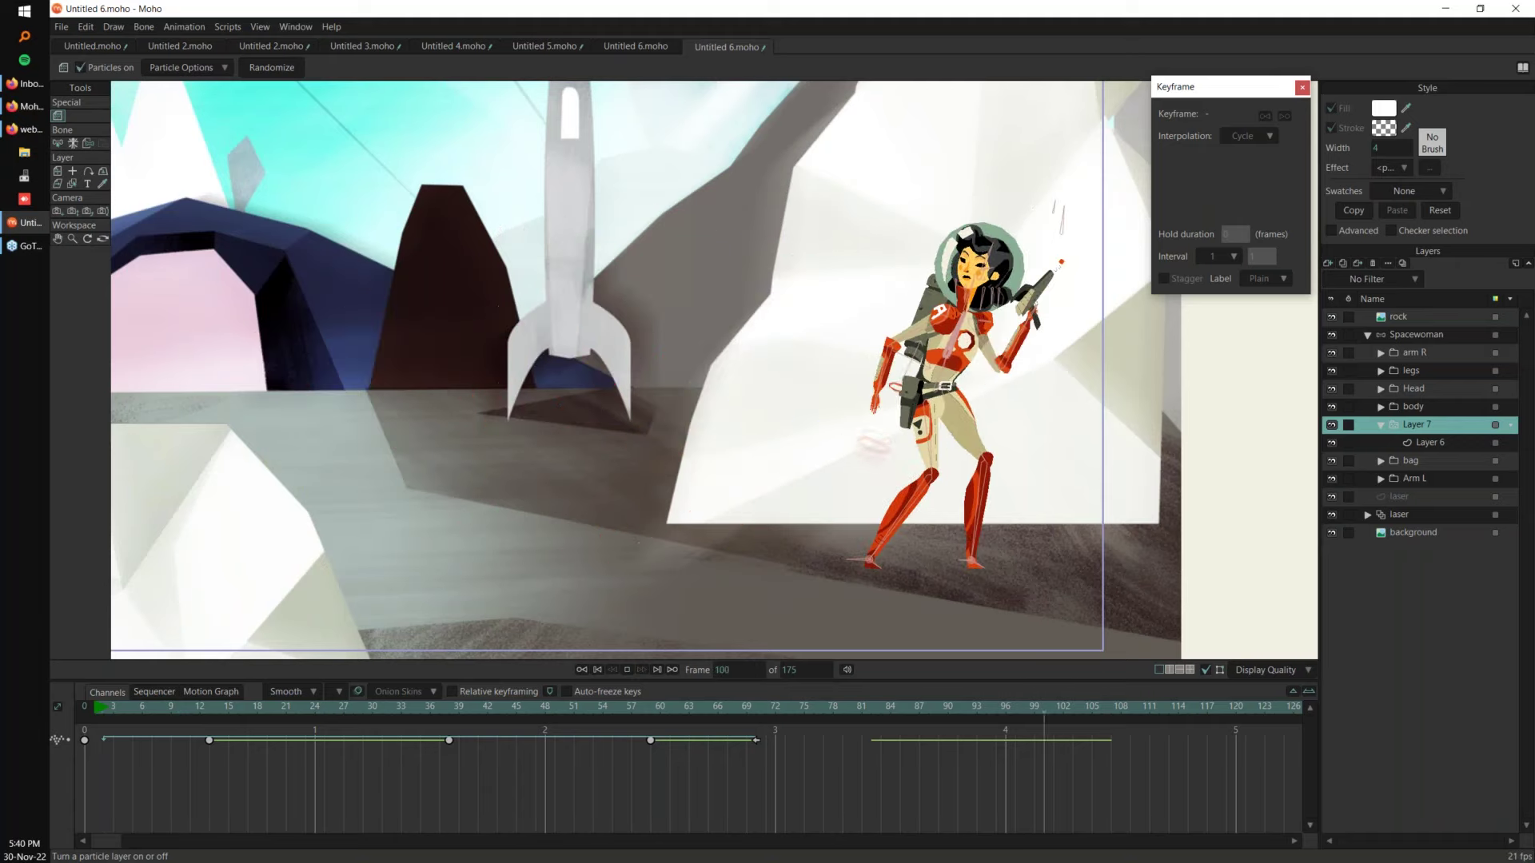
Step: Return to frame 0, review the particle options and replay the animation to examine the cycling bursts
left_click(85, 705)
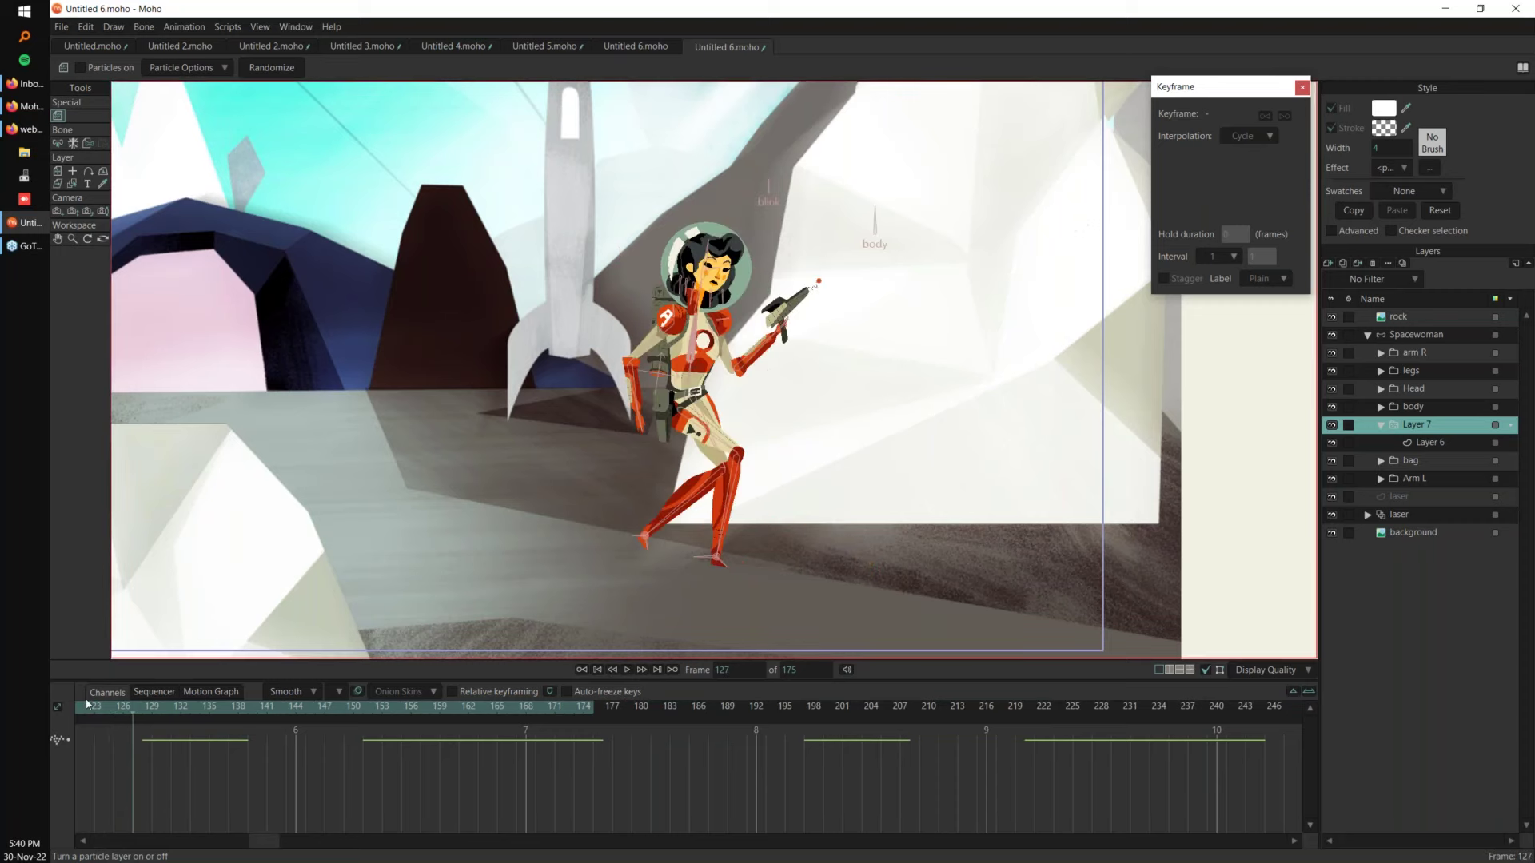
left_click(170, 69)
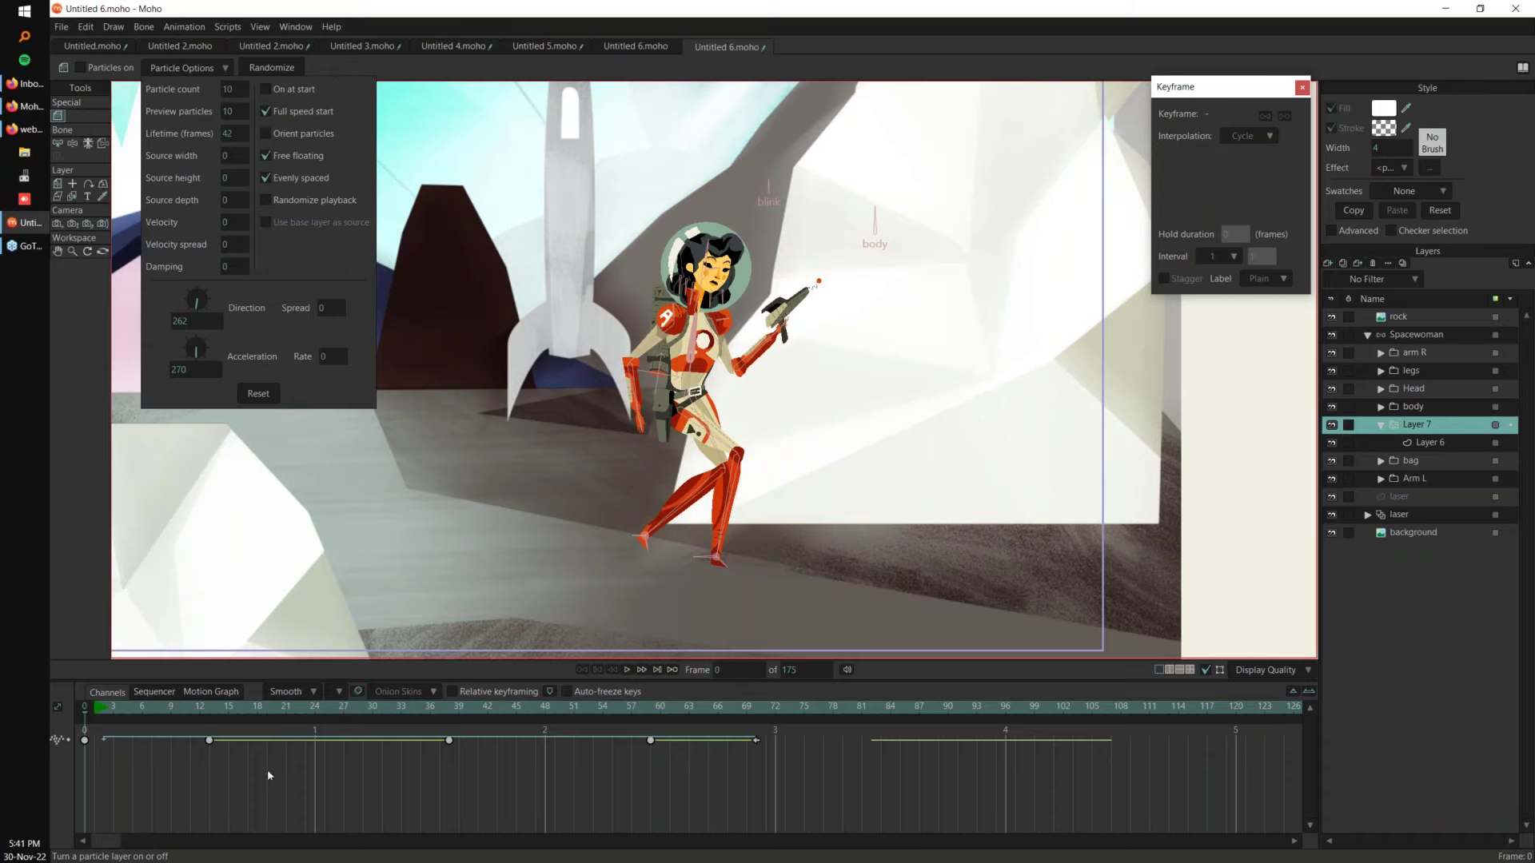
left_click(266, 800)
key("space")
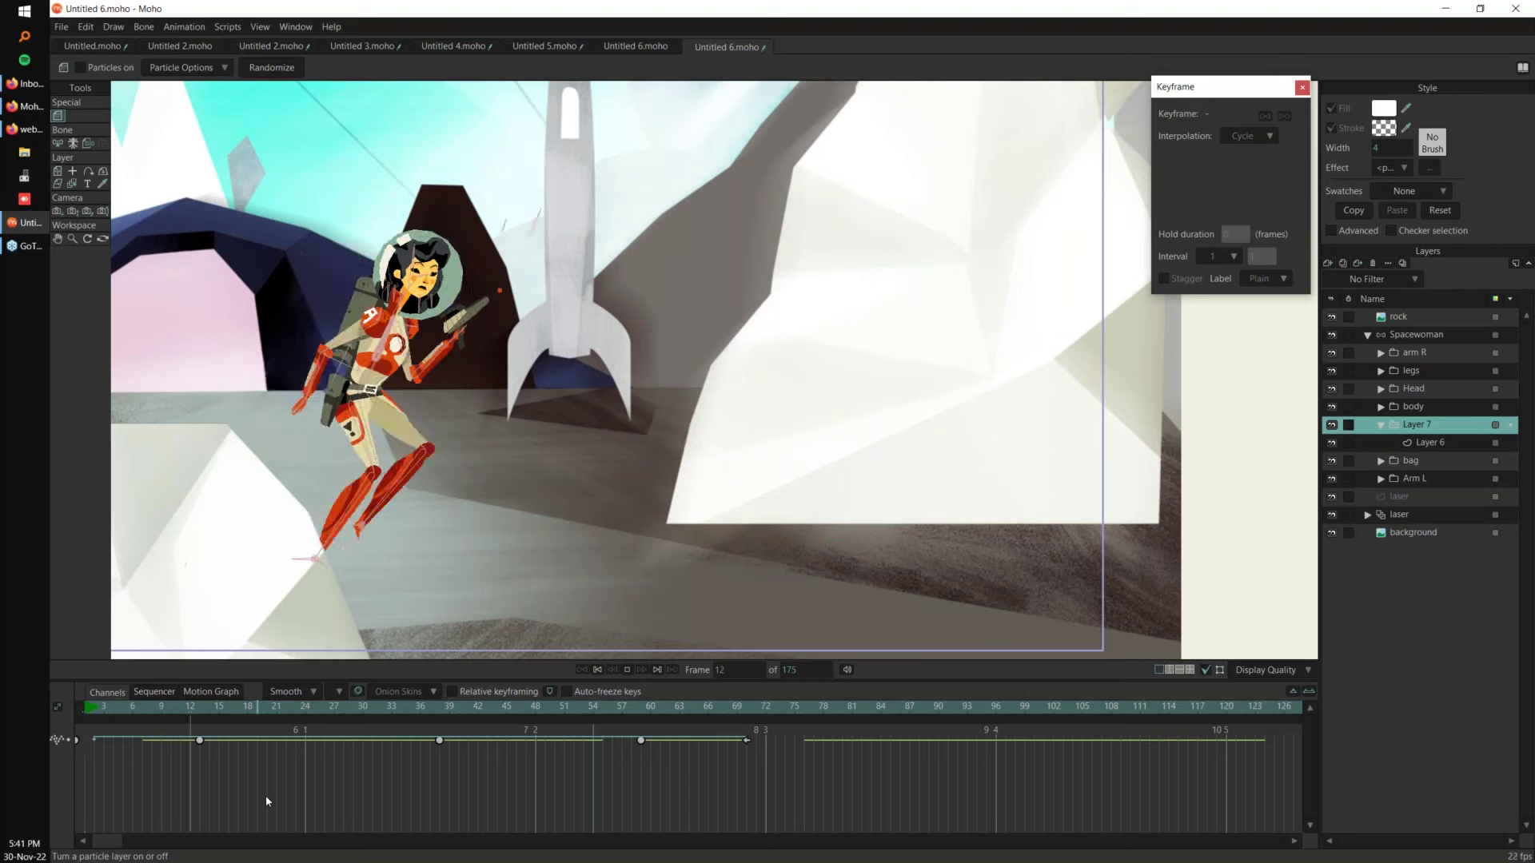
Step: Adjust the particles' damping during playback and check the ring trail behind the spacewoman
left_click(186, 68)
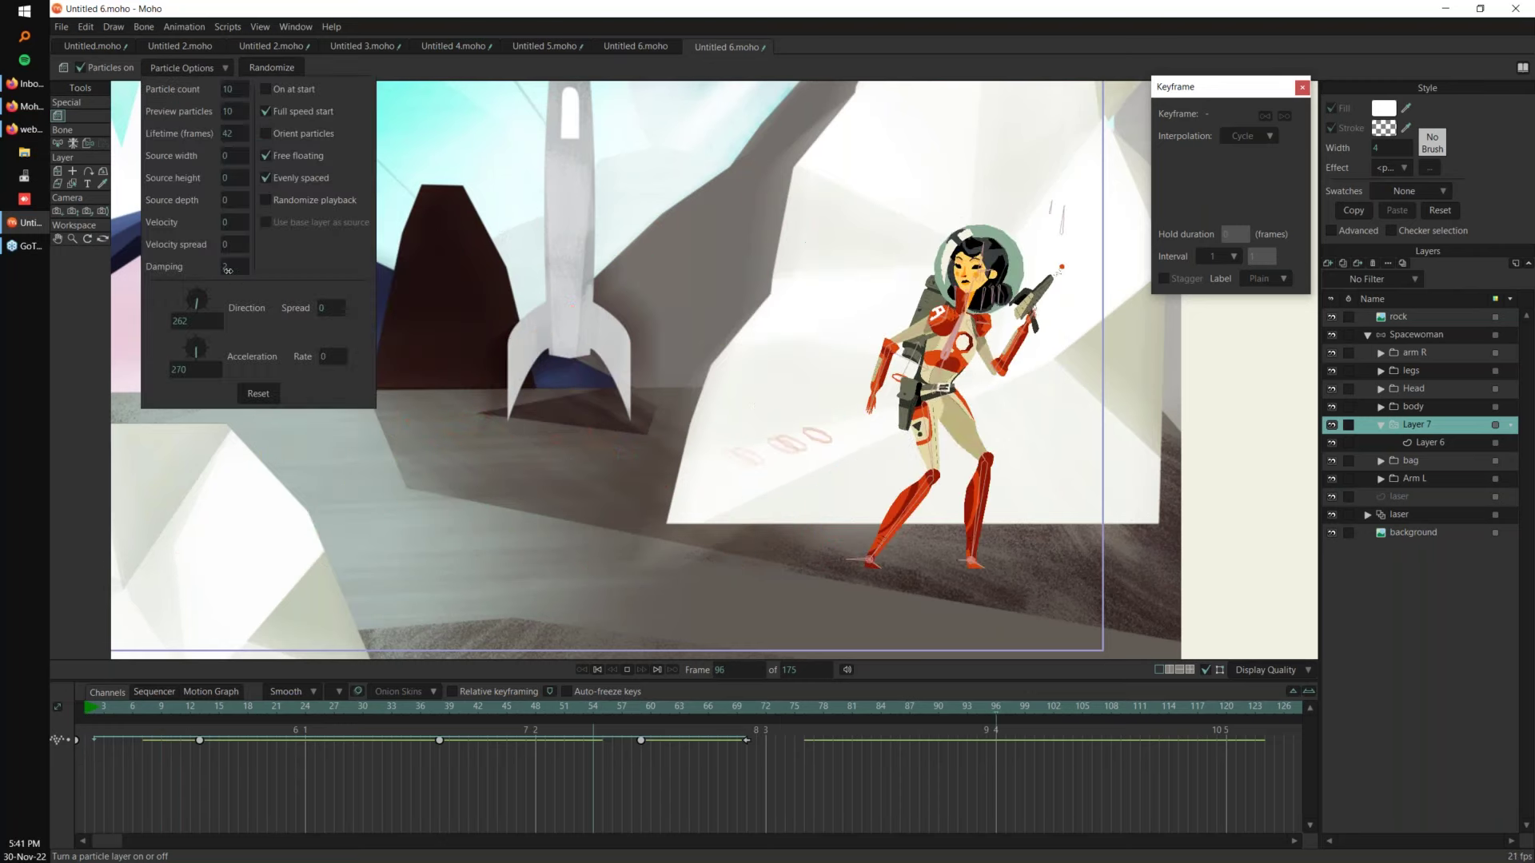
scroll(228, 270, "up", 5)
left_click_drag(228, 270, 285, 275)
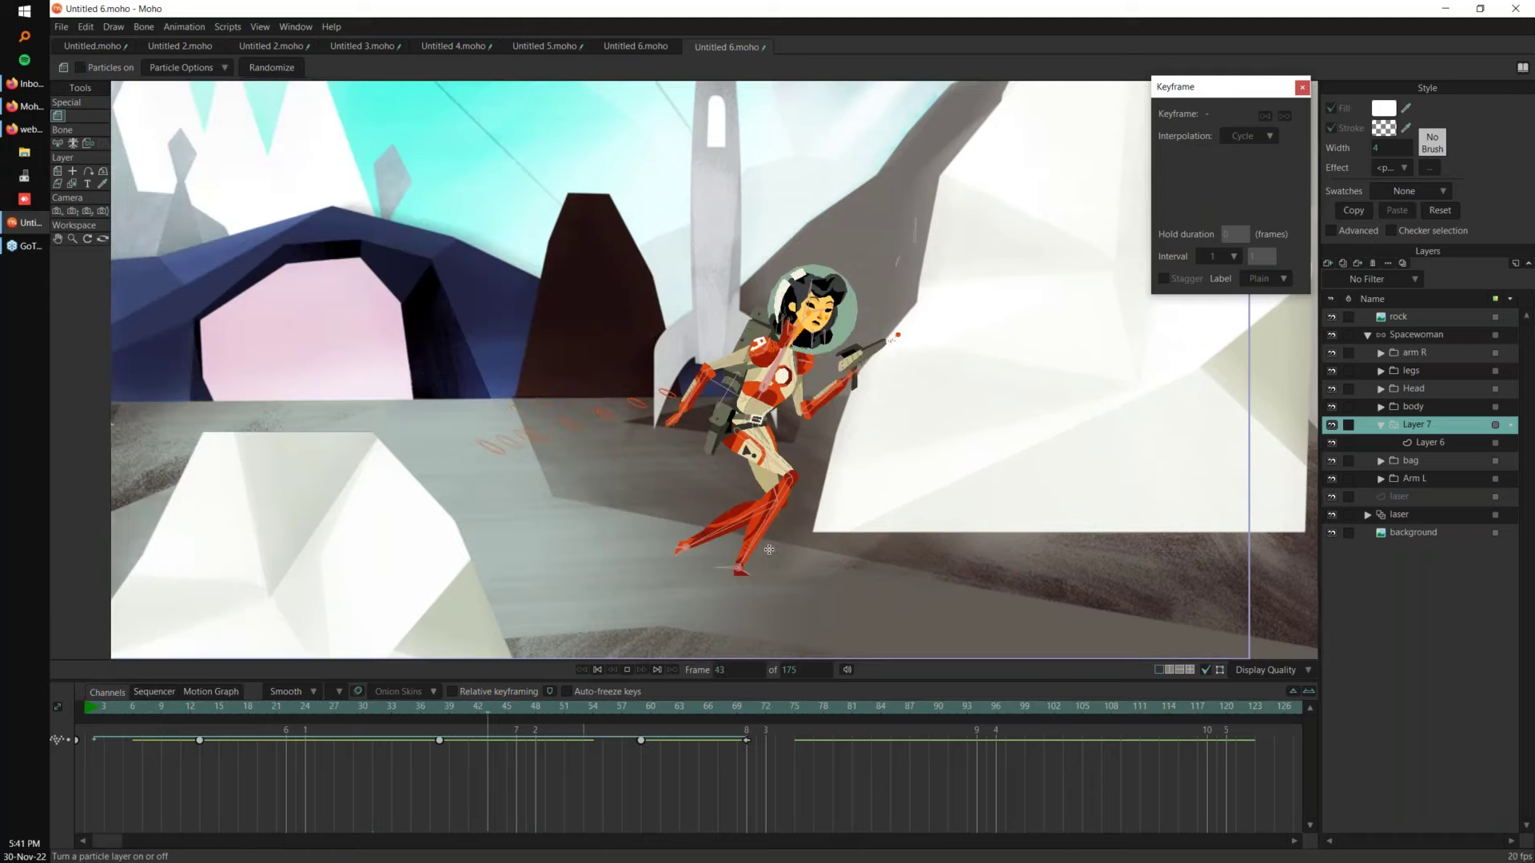
key("space")
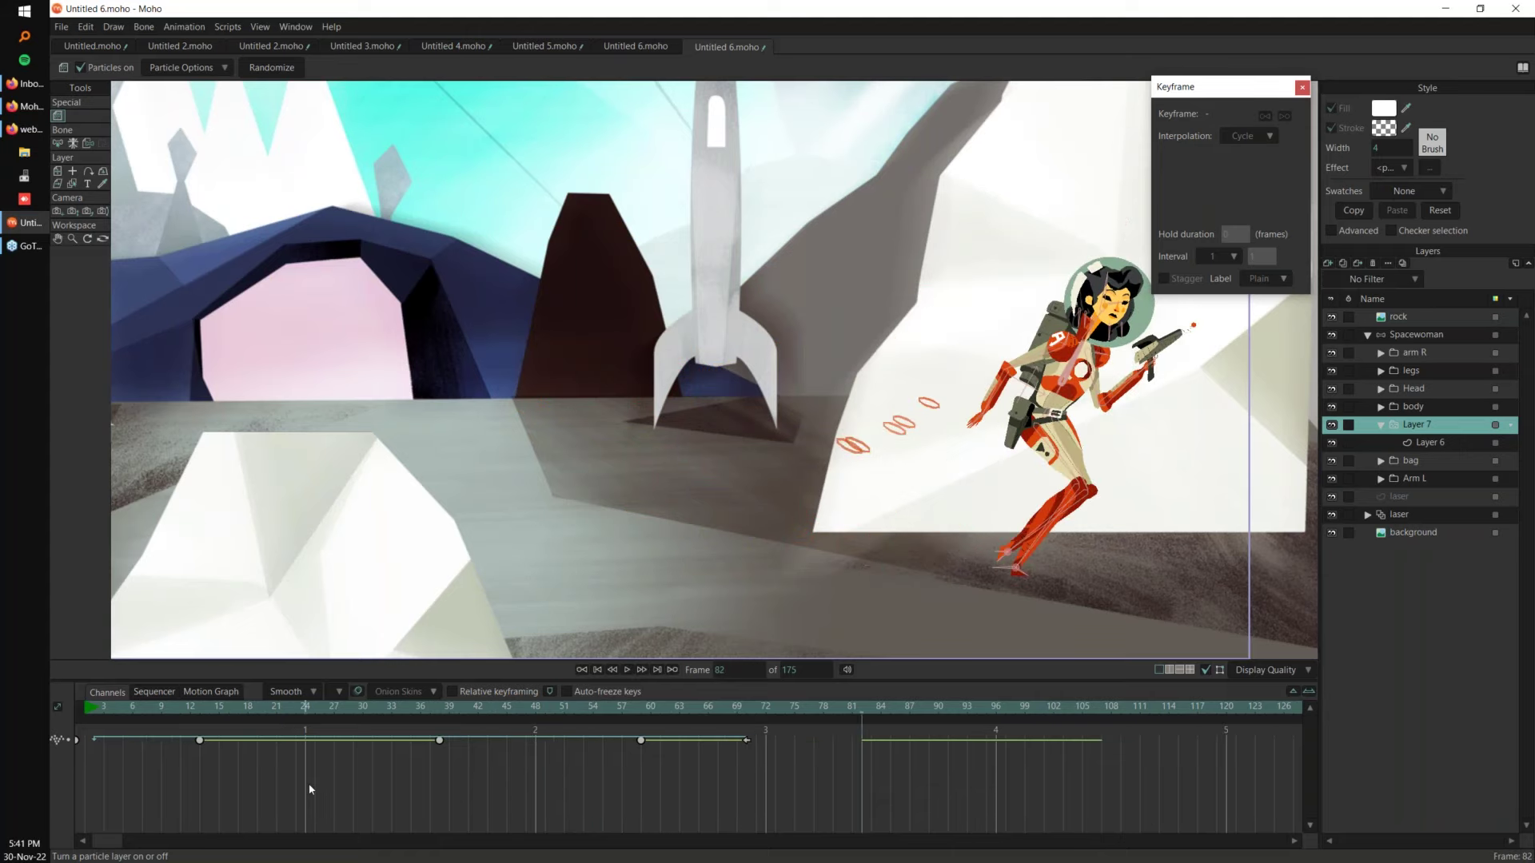
Step: Create a new blank document
key("ctrl+n")
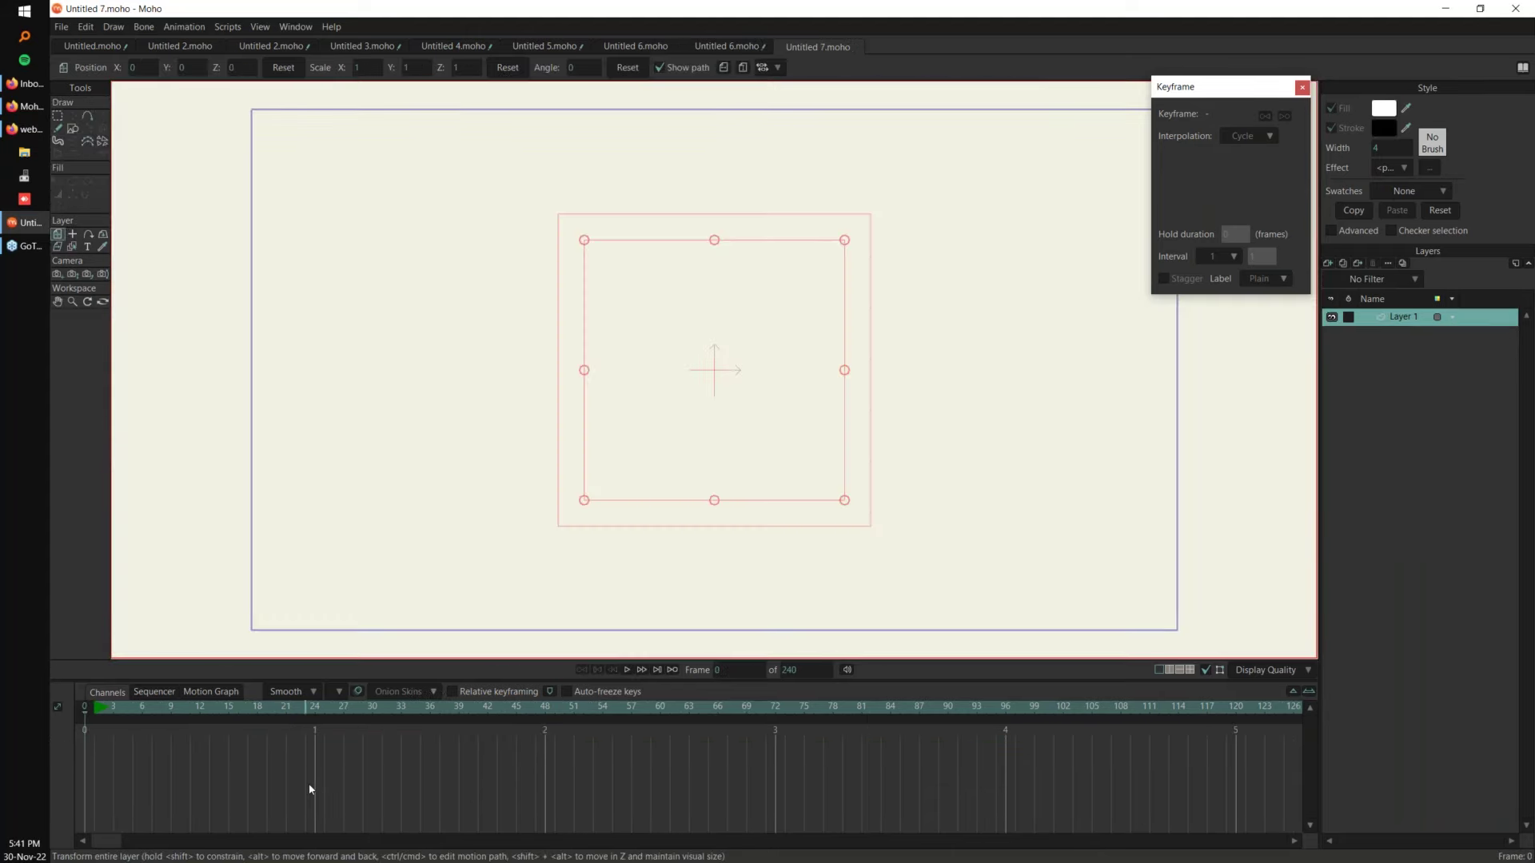
left_click_drag(813, 347, 802, 352)
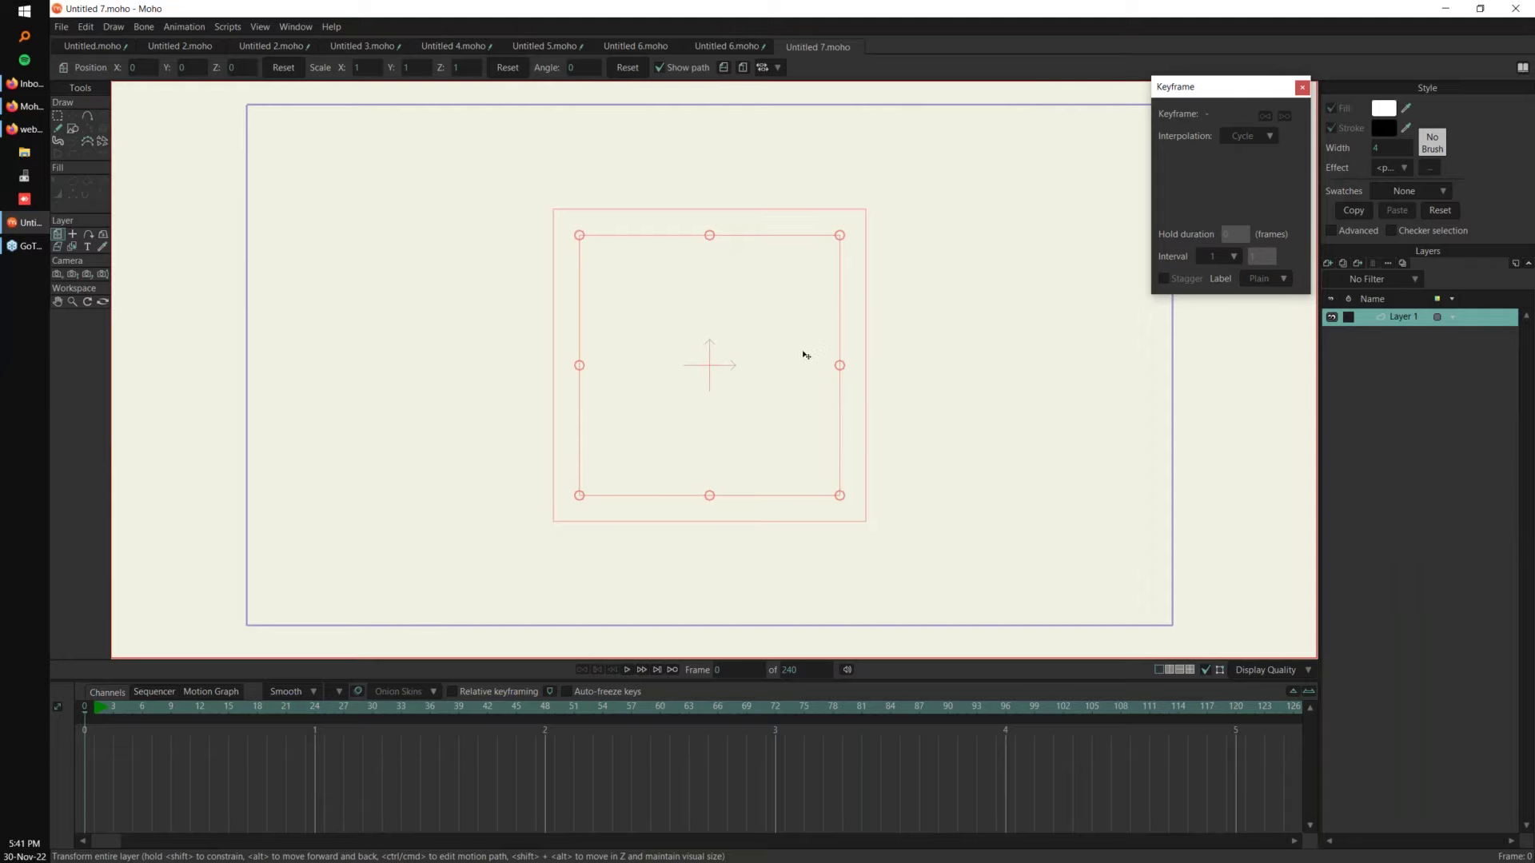
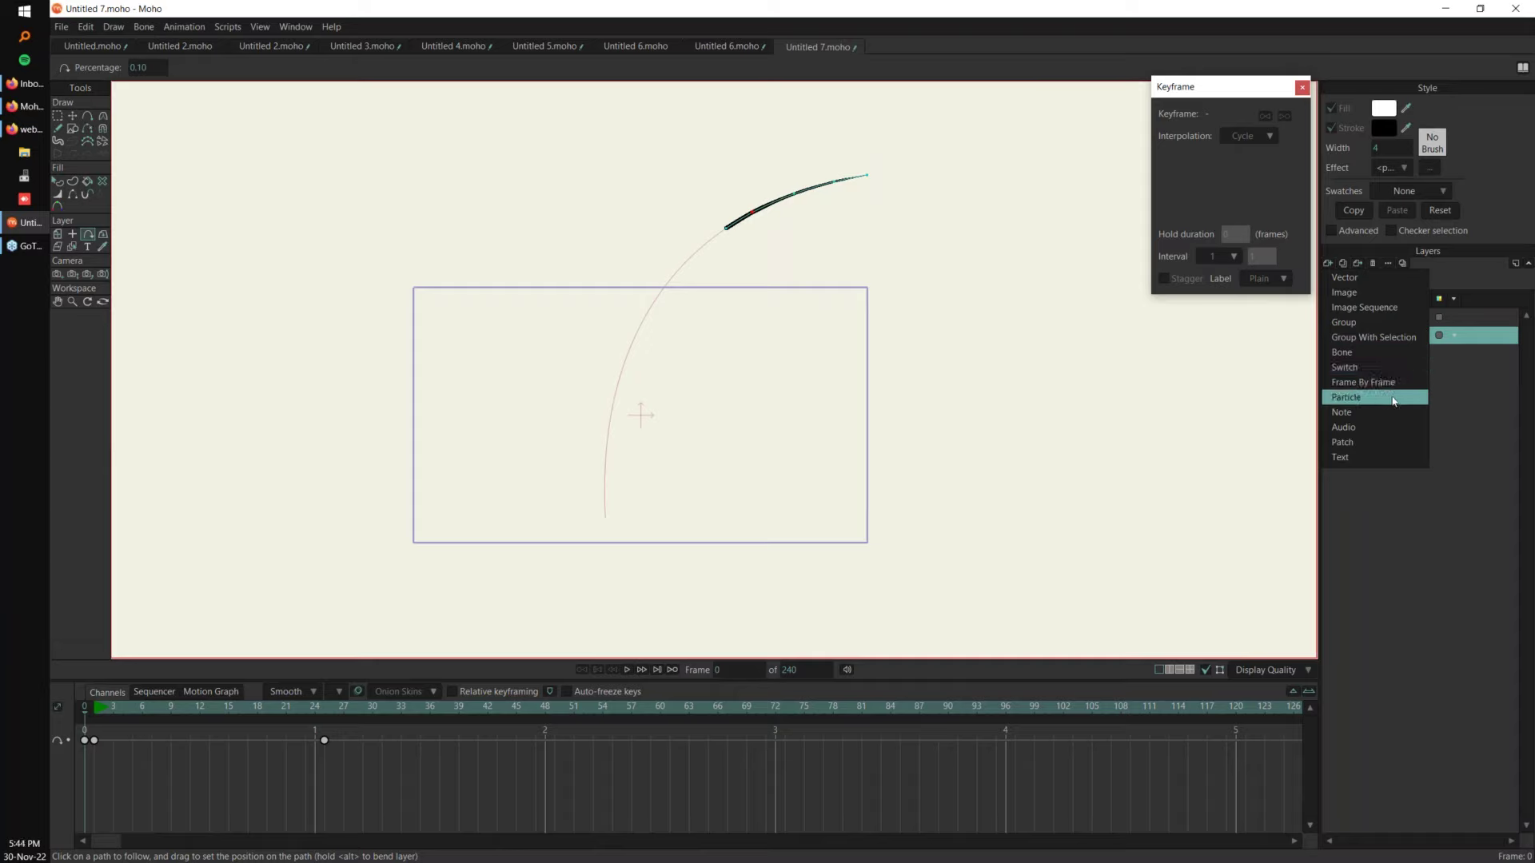
Step: Add a particle layer, nest the path-following "particle" stroke layer inside it and play the animation
left_click(1395, 400)
left_click(1405, 354)
left_click_drag(1404, 354, 1411, 337)
left_click(1411, 337)
scroll(1137, 376, "down", 1)
key("space")
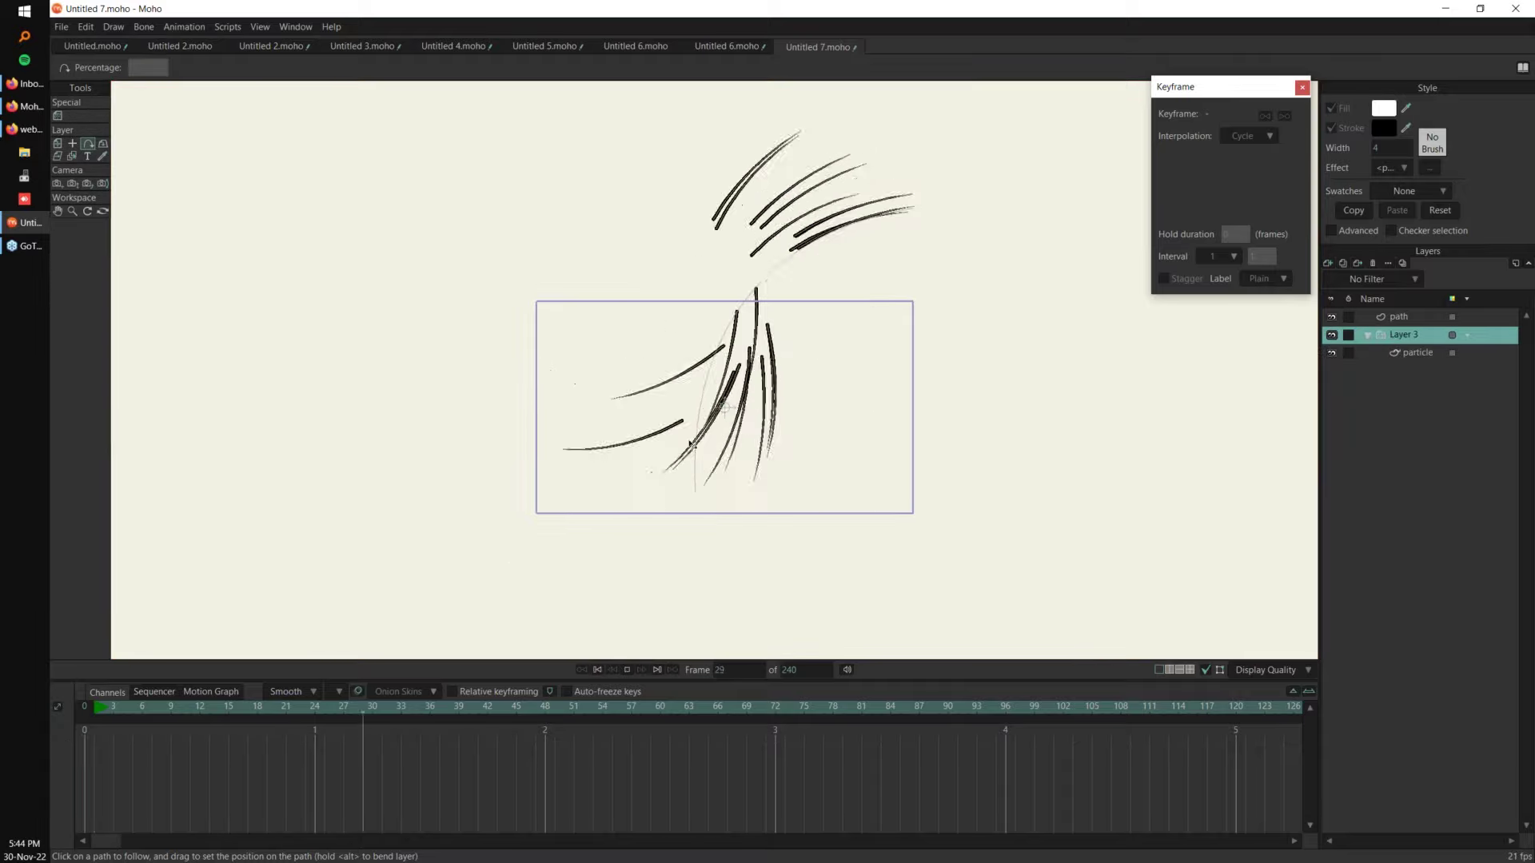
Step: Set the particles' direction spread, acceleration rate, velocity spread and velocity to 0
left_click(58, 116)
left_click(188, 68)
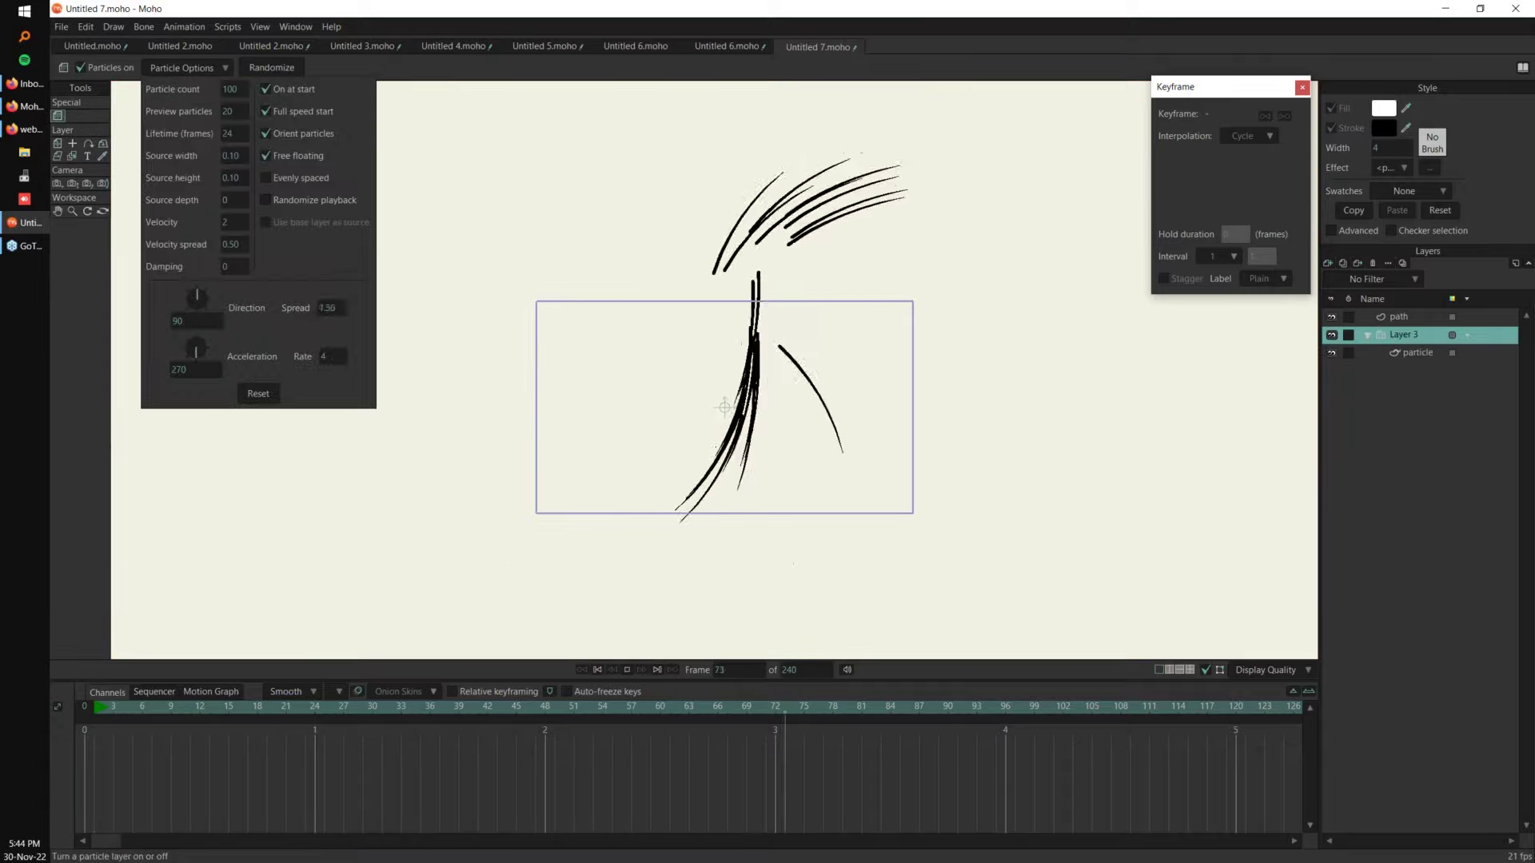
left_click_drag(335, 356, 154, 434)
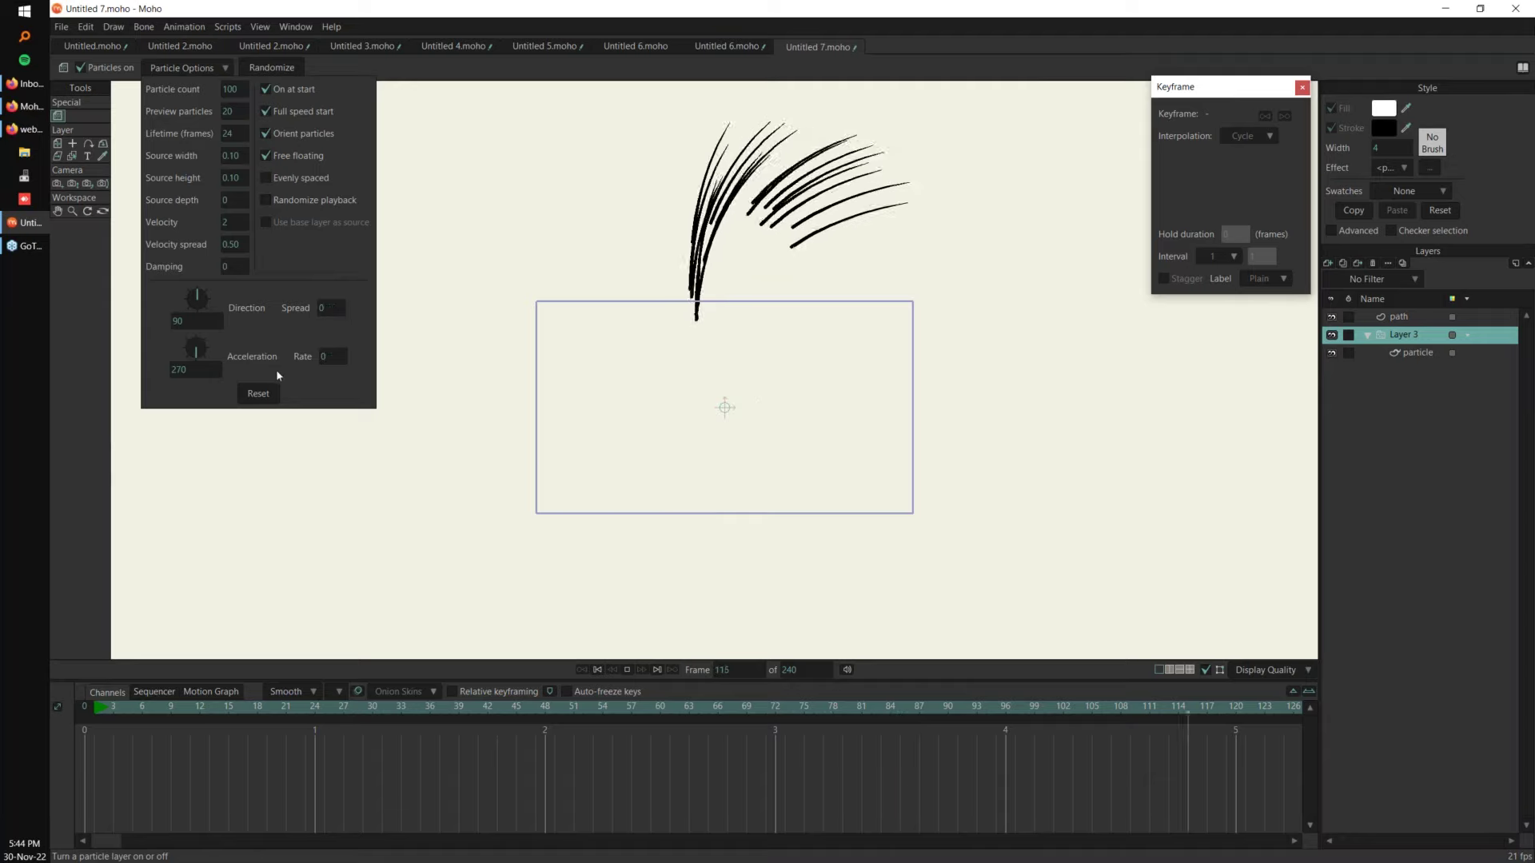
left_click_drag(230, 246, 36, 423)
left_click_drag(233, 222, 1, 460)
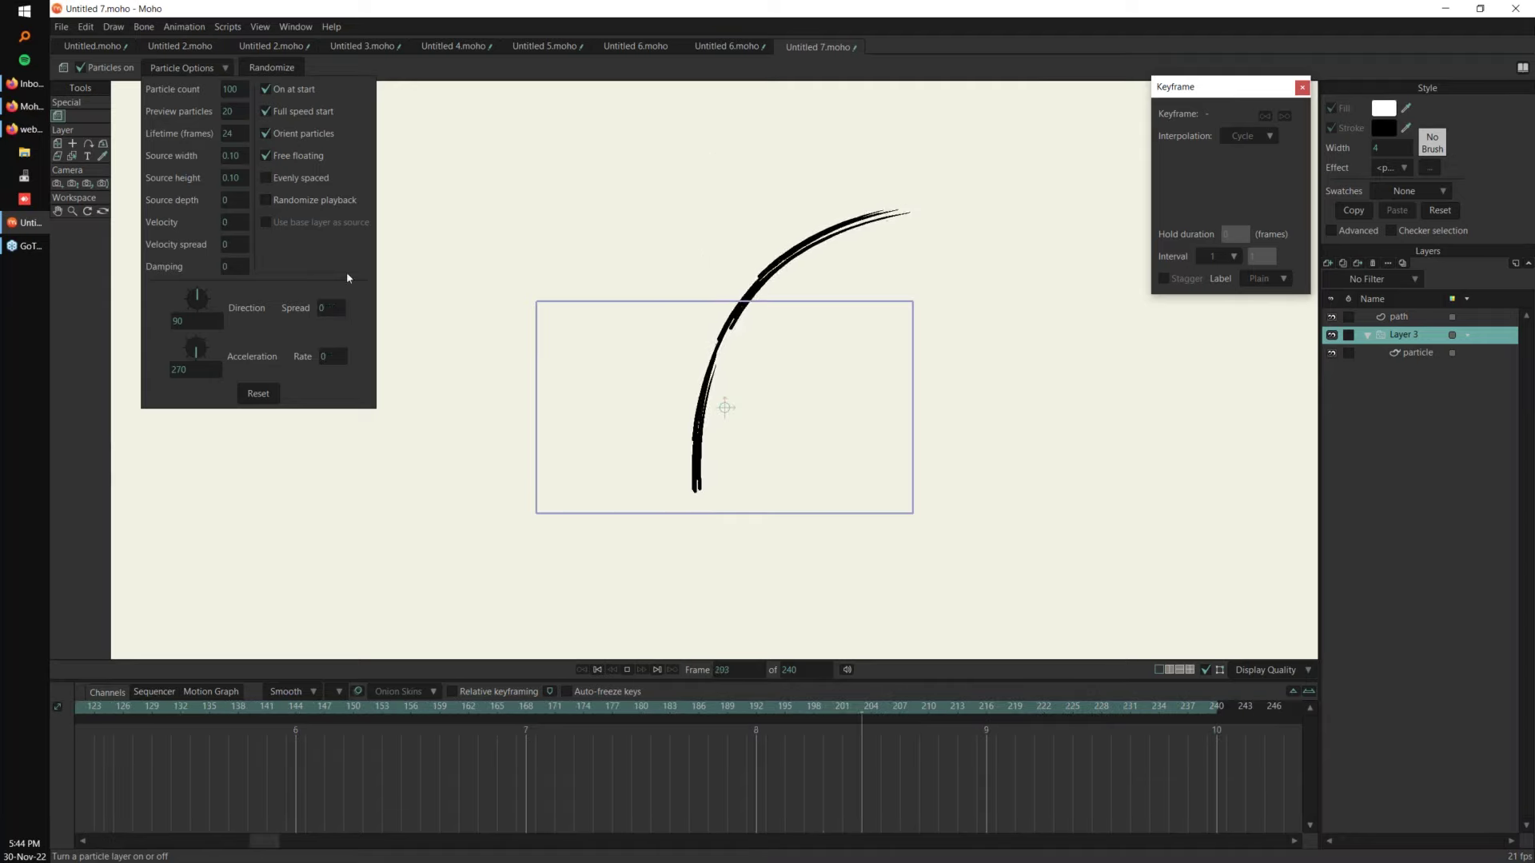
Step: Set the particle lifetime to 25 frames and preview particles to 100, and widen the particle source
scroll(239, 135, "up", 1)
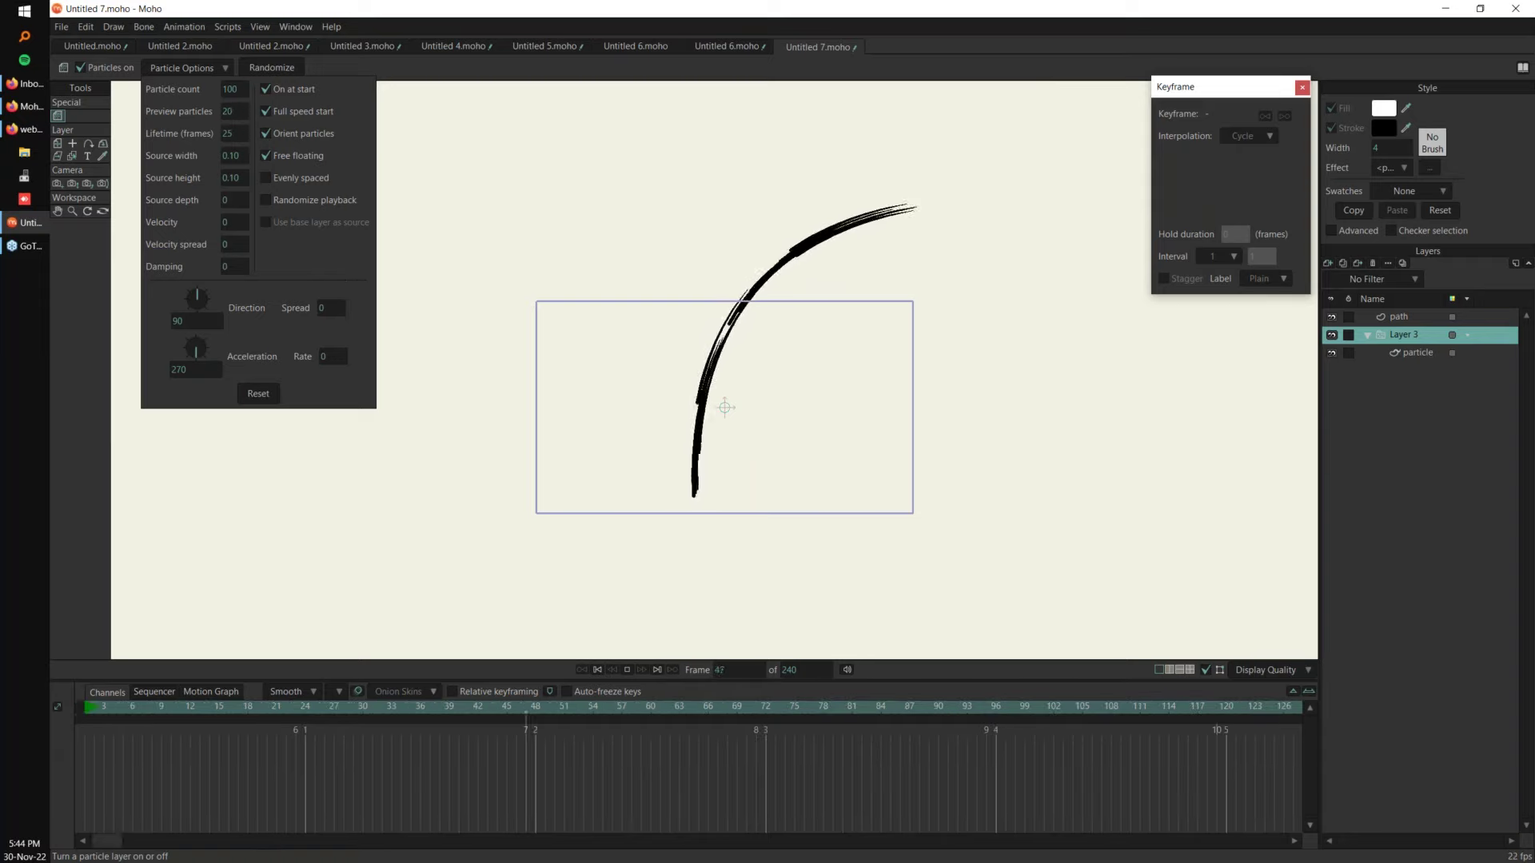
key("Tab")
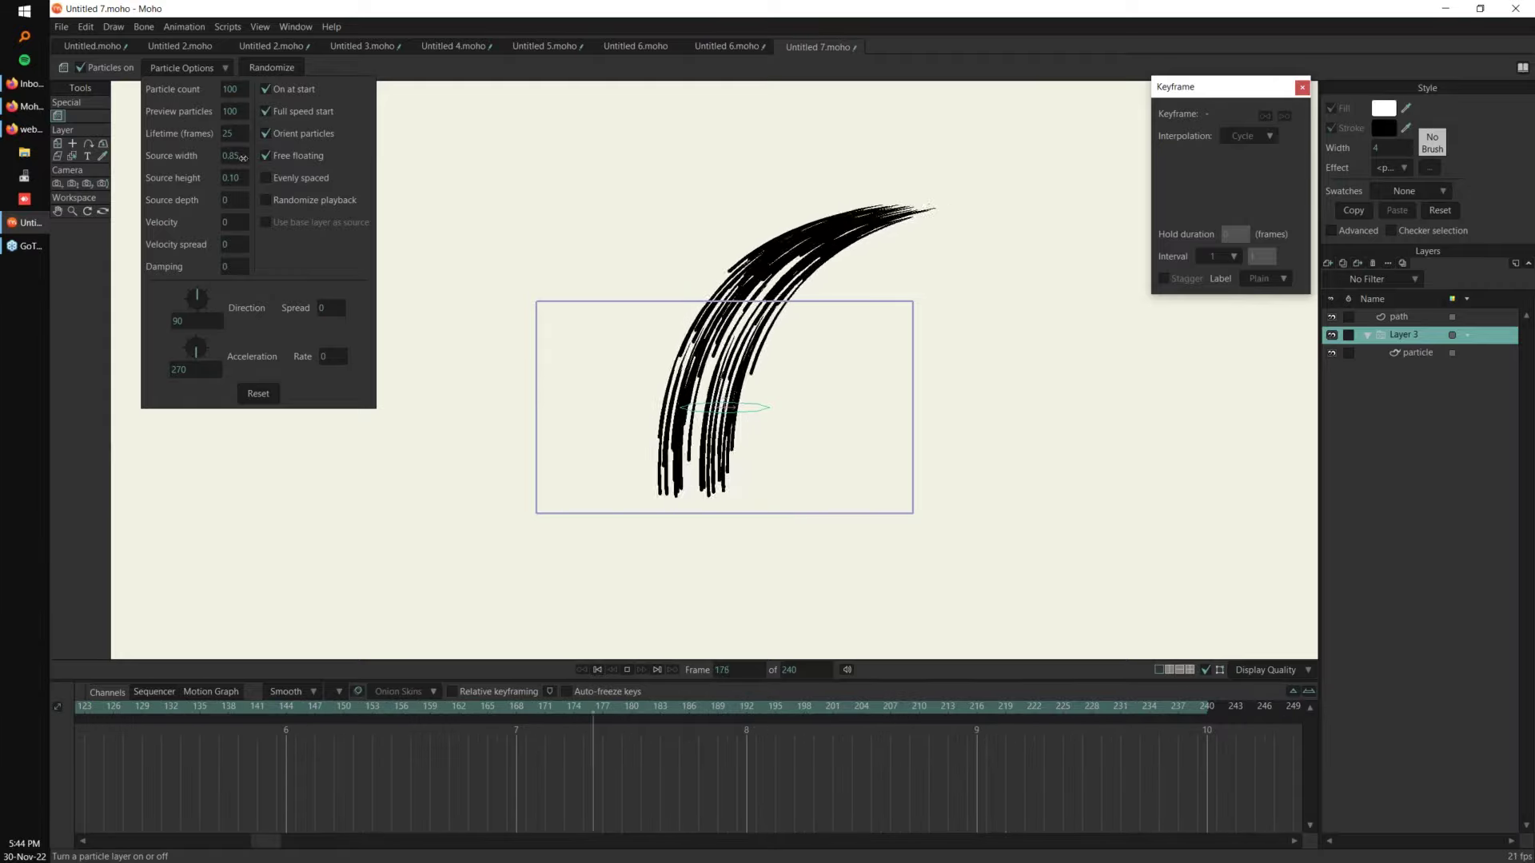
left_click(269, 775)
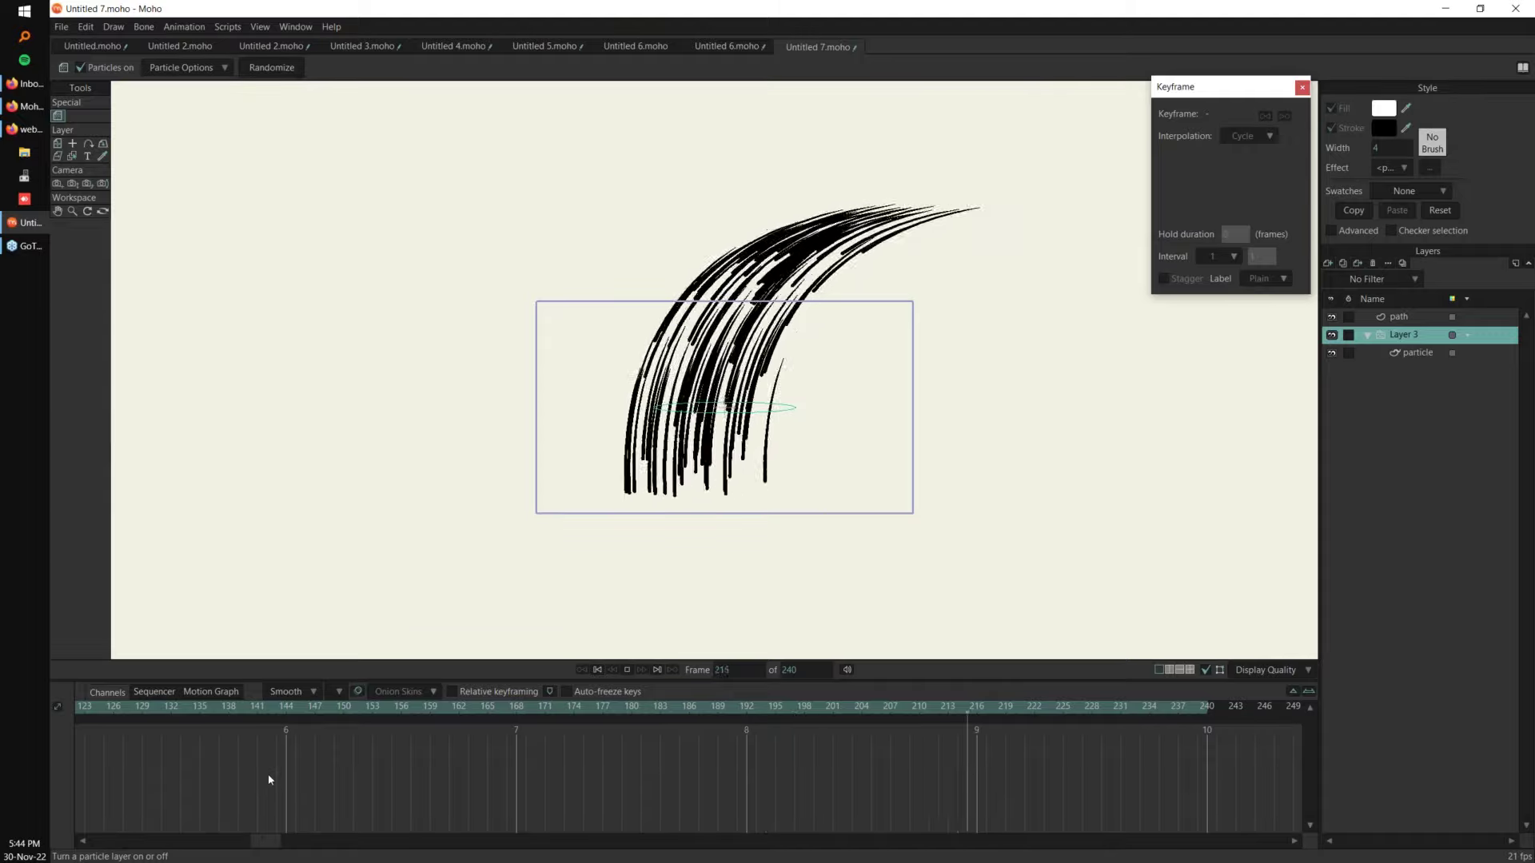
Step: Reposition both end points of the path layer's curve at frame 9 to redirect the particle stream
left_click(1411, 318)
key("space")
key("t")
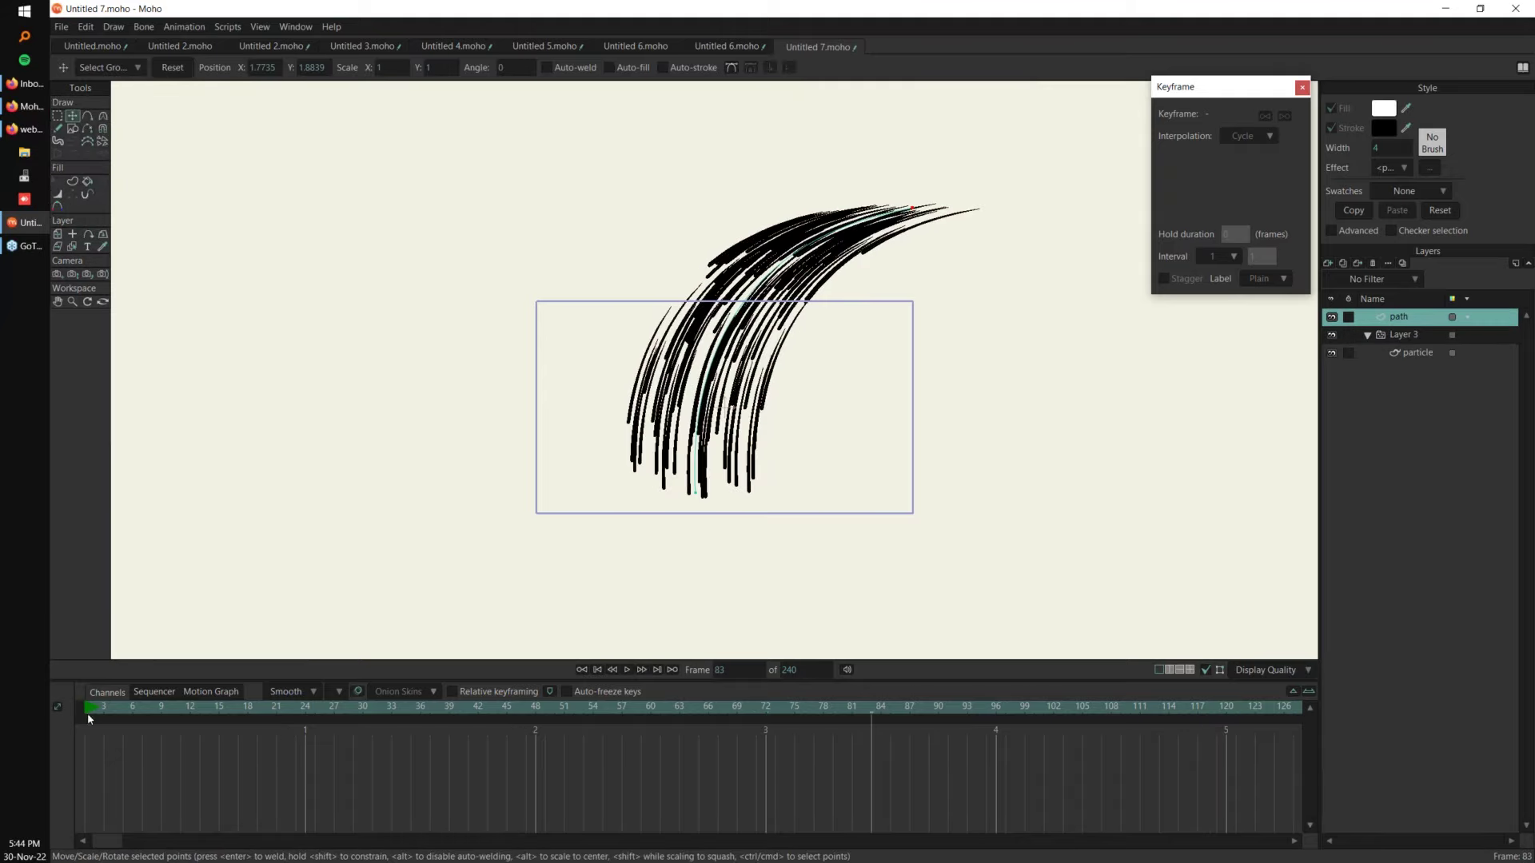
left_click(80, 710)
left_click_drag(945, 227, 570, 123)
mouse_move(695, 492)
left_mouse_down()
mouse_move(521, 360)
mouse_move(790, 306)
mouse_move(777, 369)
left_mouse_up()
Step: Reshape the path's curvature at frame 9 by adjusting its curve handles into an S-shaped bend
key("c")
left_click_drag(649, 444, 793, 359)
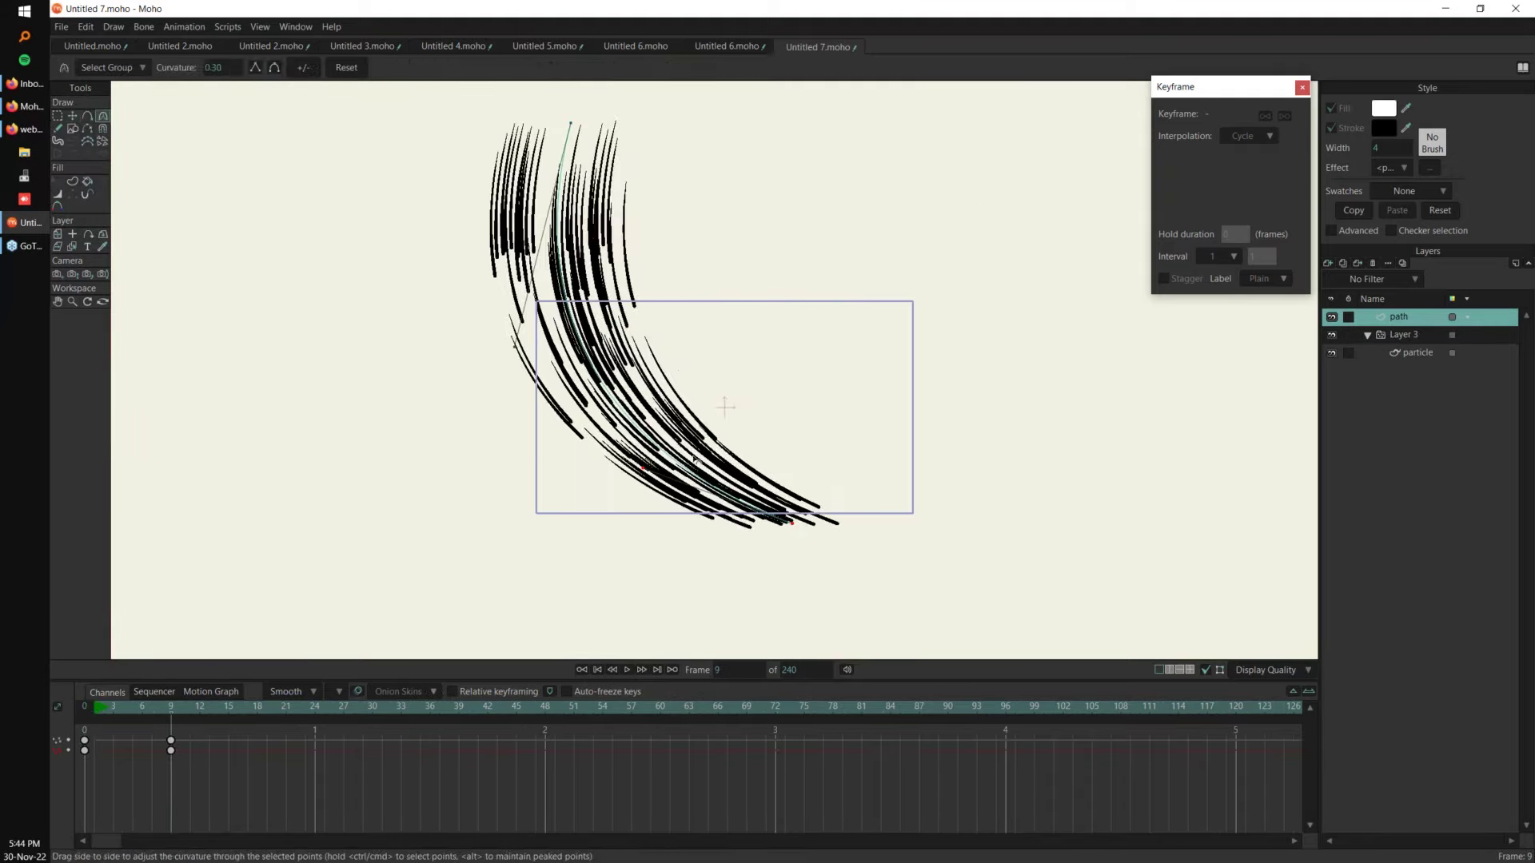
mouse_move(516, 350)
left_mouse_down()
mouse_move(545, 356)
mouse_move(789, 203)
mouse_move(719, 384)
mouse_move(855, 410)
mouse_move(572, 411)
mouse_move(449, 484)
left_mouse_up()
Step: Preview the path animation, move its frame 9 keyframes to frame 30 and scrub through the slower change
left_click(88, 706)
key("space")
left_click_drag(191, 804, 164, 725)
left_click_drag(171, 746, 371, 750)
left_click(99, 707)
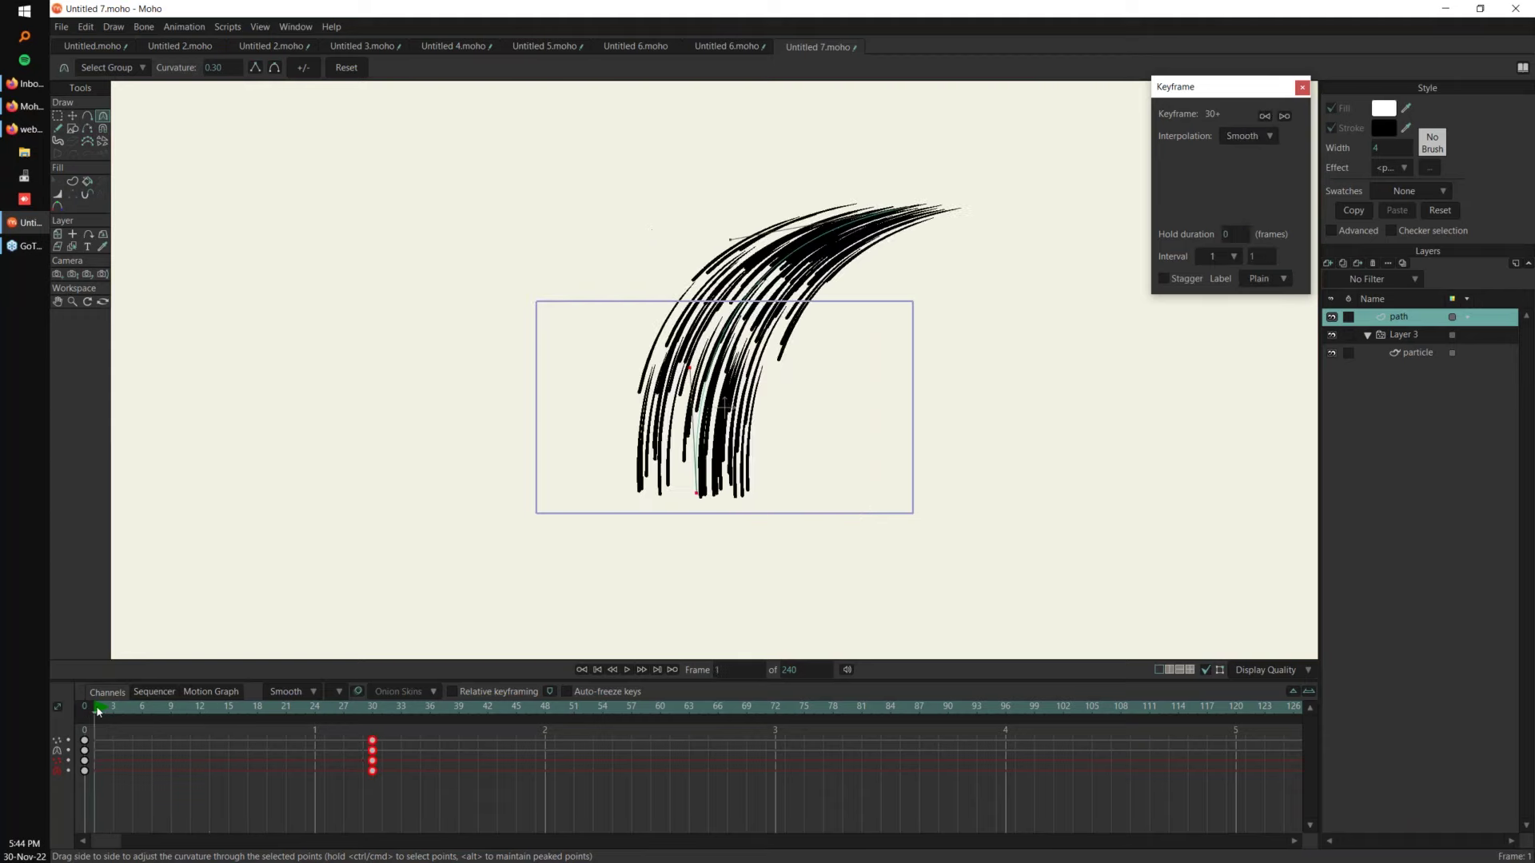
left_click_drag(97, 710, 352, 712)
Step: Delete the path layer's keyframes at frame 30
left_click_drag(411, 806, 347, 700)
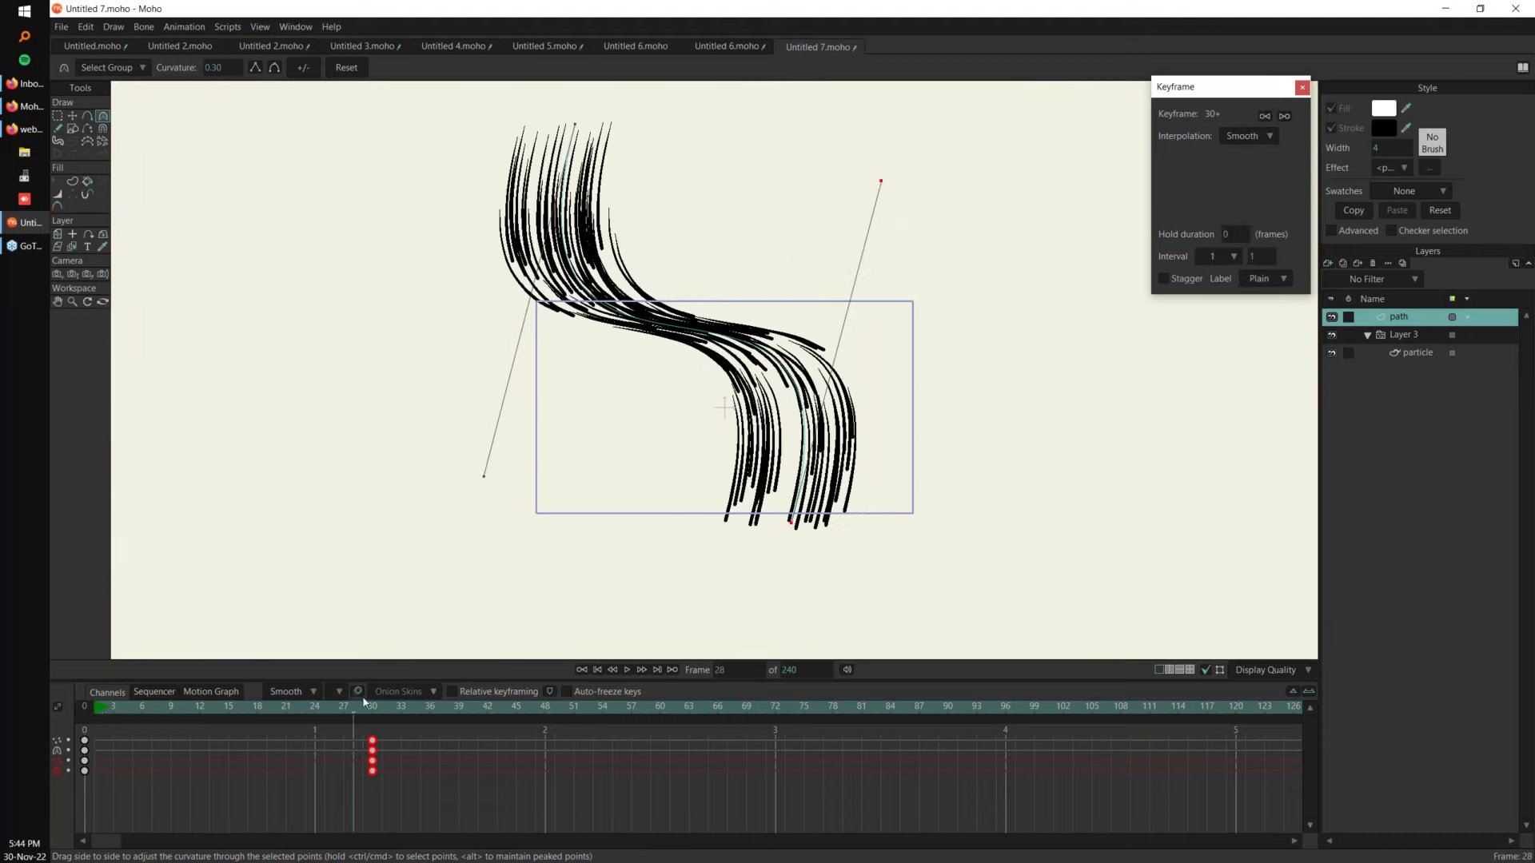
key("Delete")
Step: Move the path layer's upper end point and straighten the curve at frame 0, and preview the particle stream
left_click(85, 709)
key("t")
left_click_drag(732, 253, 744, 255)
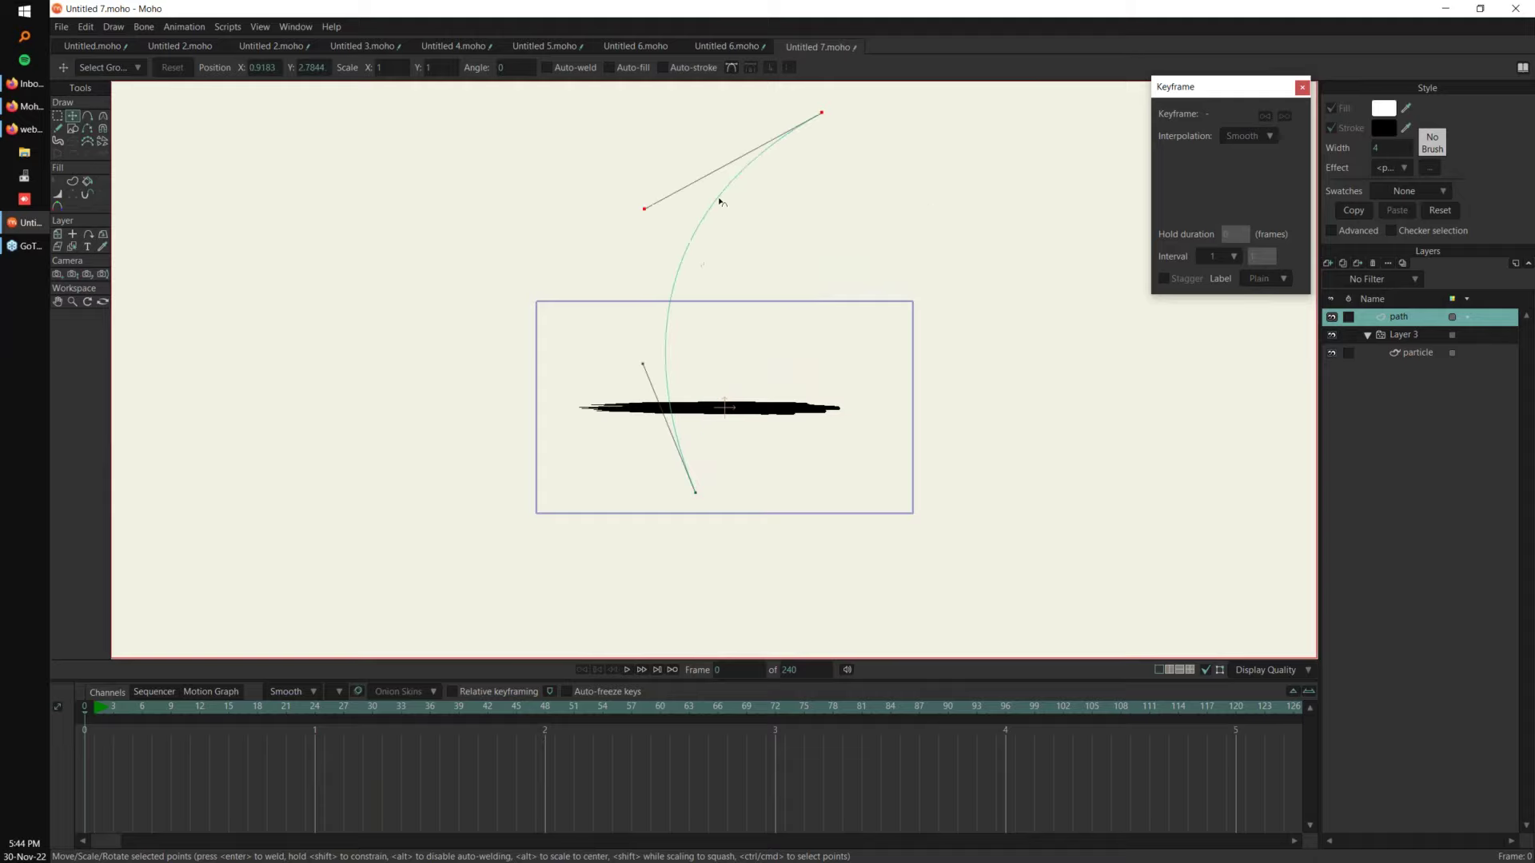
key("c")
left_click_drag(719, 201, 649, 348)
key("t")
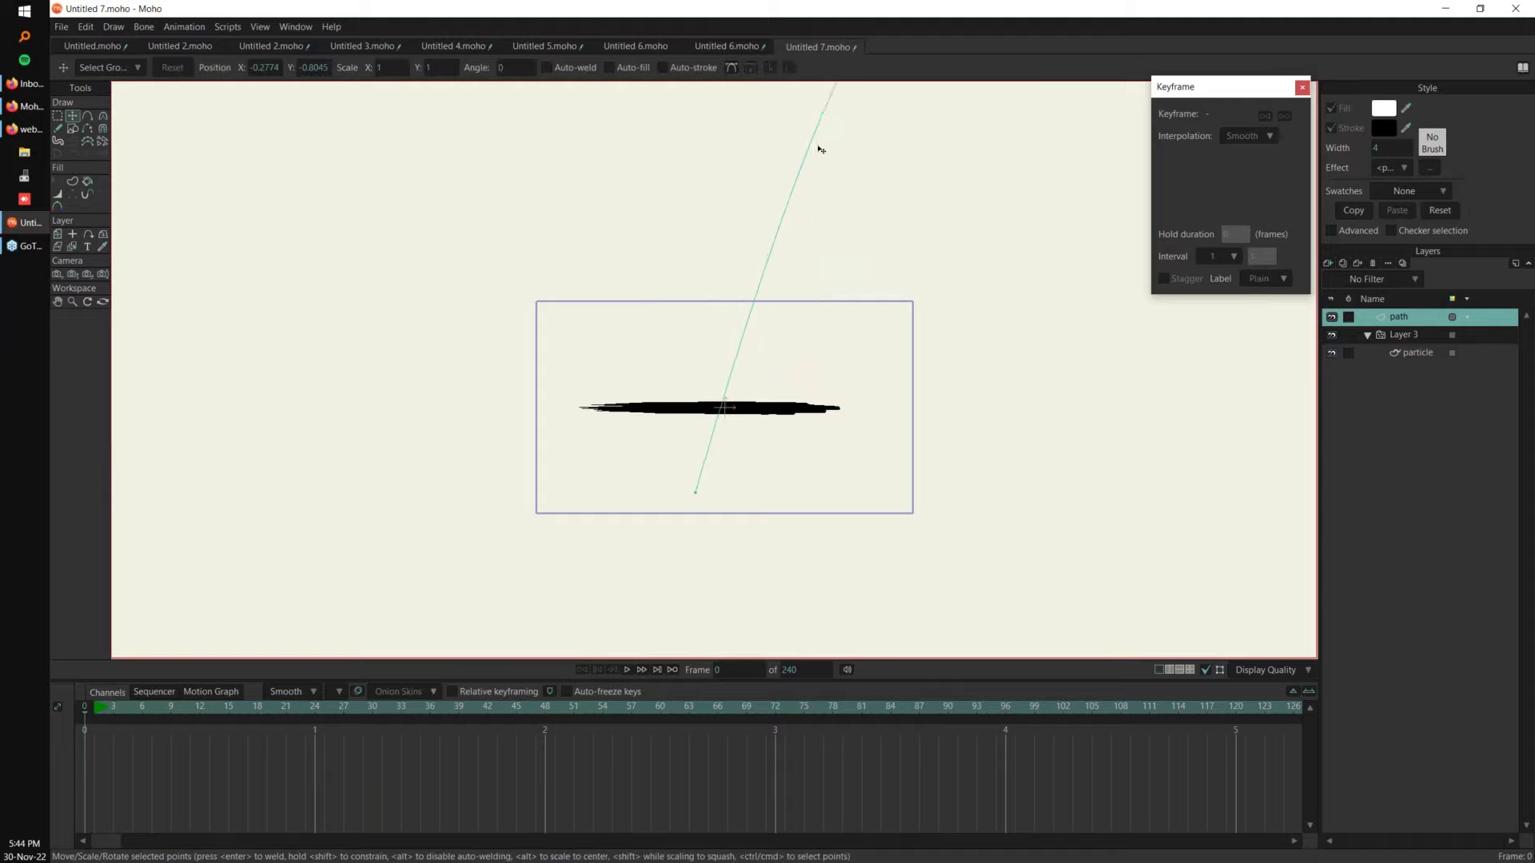
key("space")
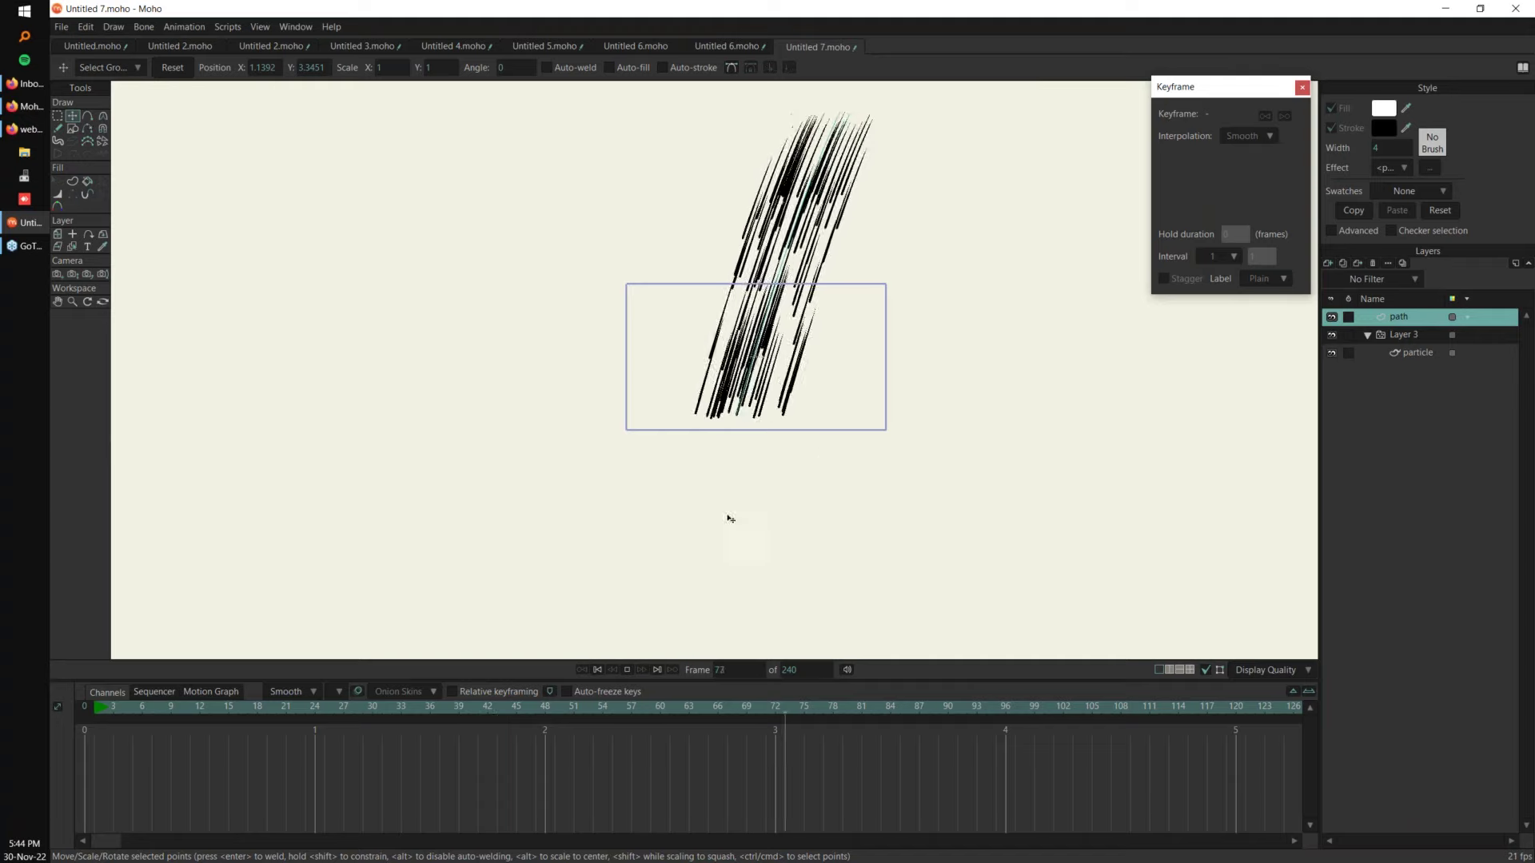
left_click(112, 709)
key("space")
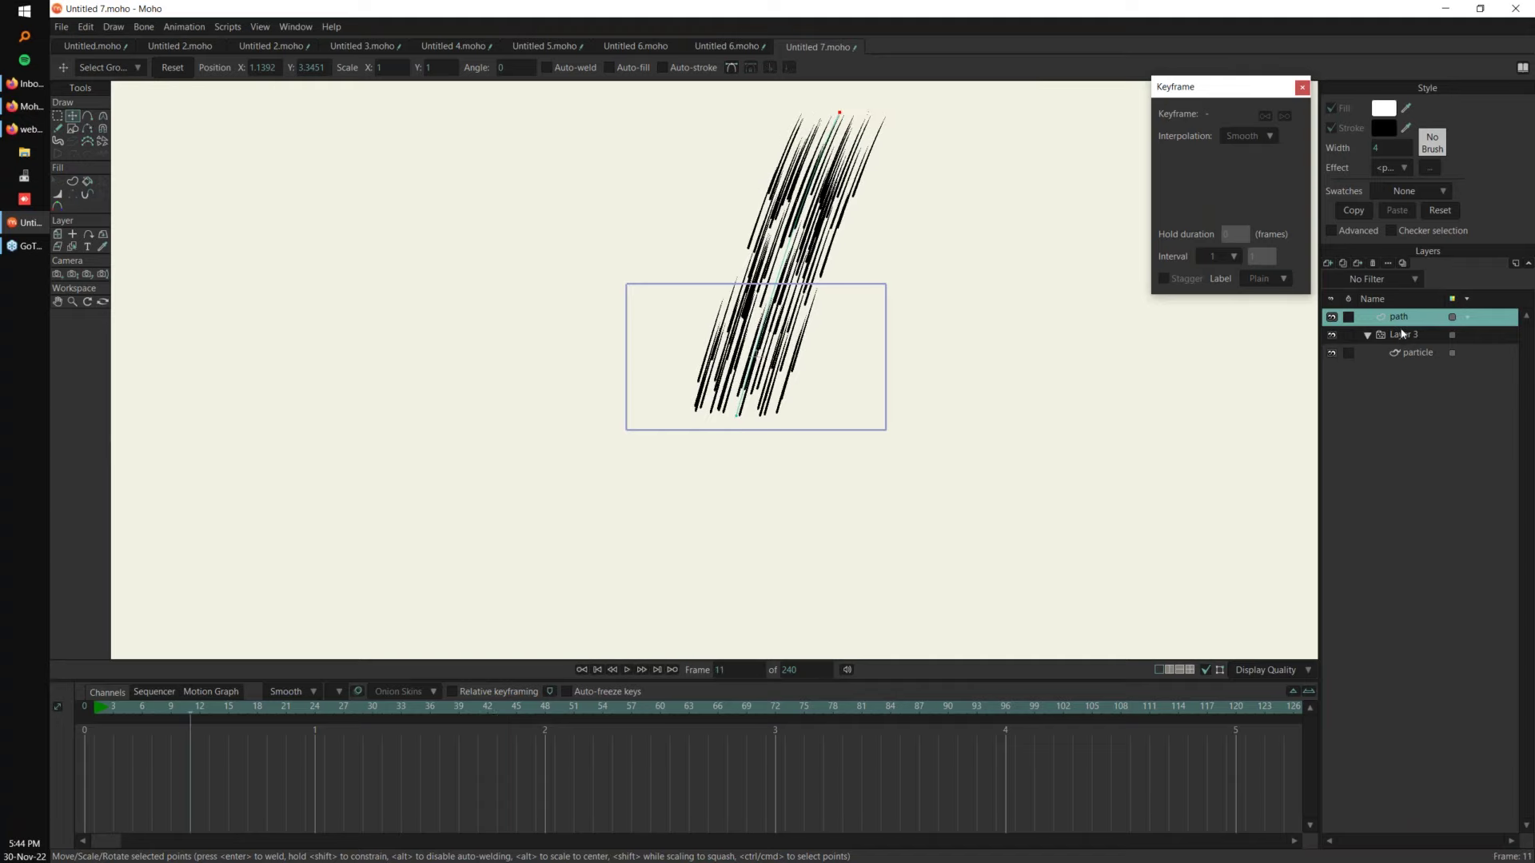
Step: Inspect the single particle layer's motion along the path and reselect the path layer
left_click(1365, 339)
left_click(1409, 352)
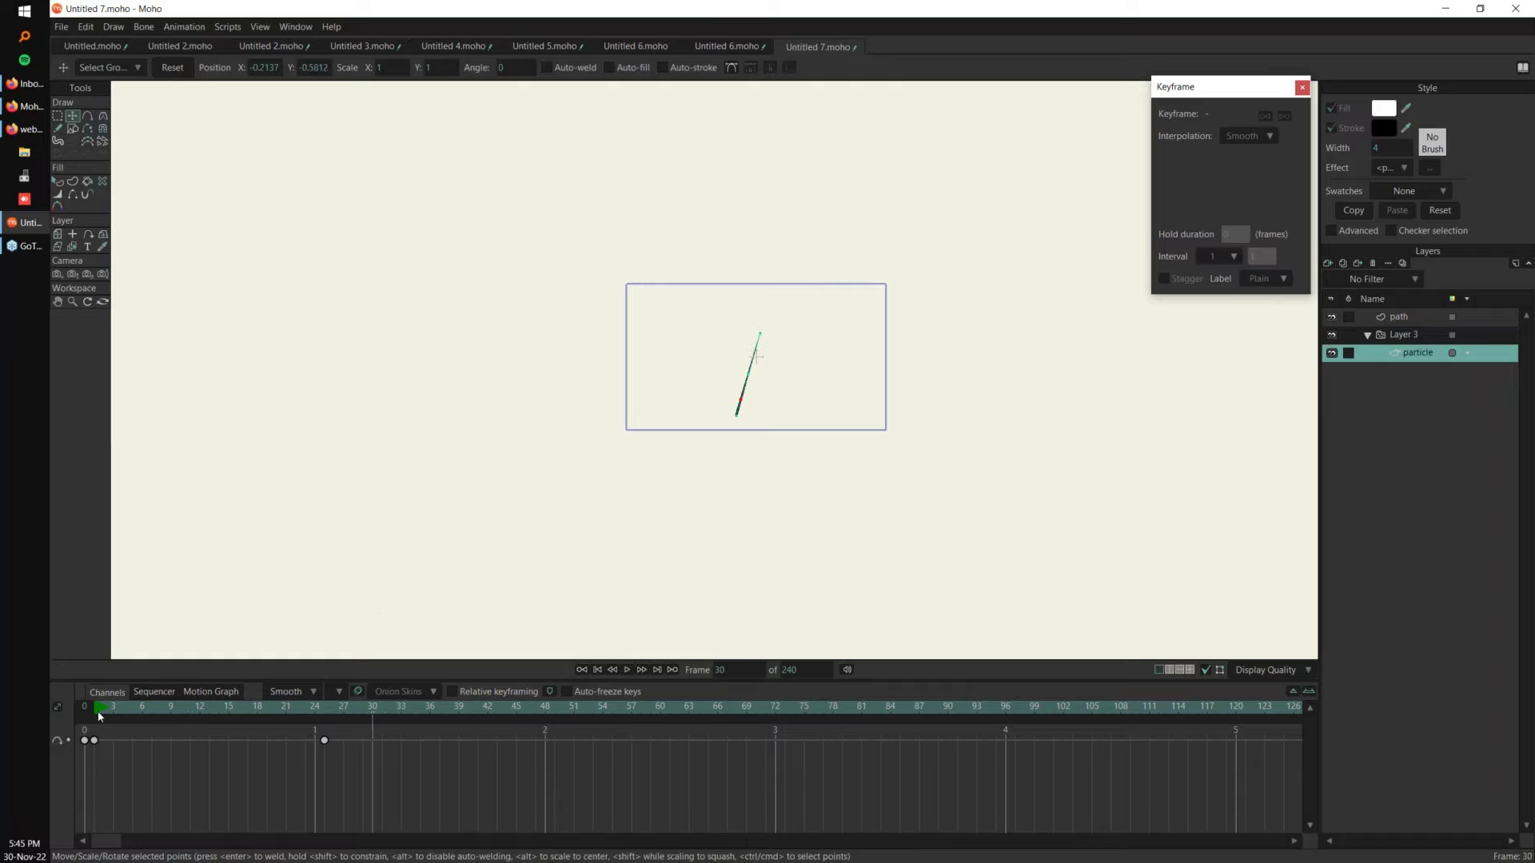
left_click(1380, 323)
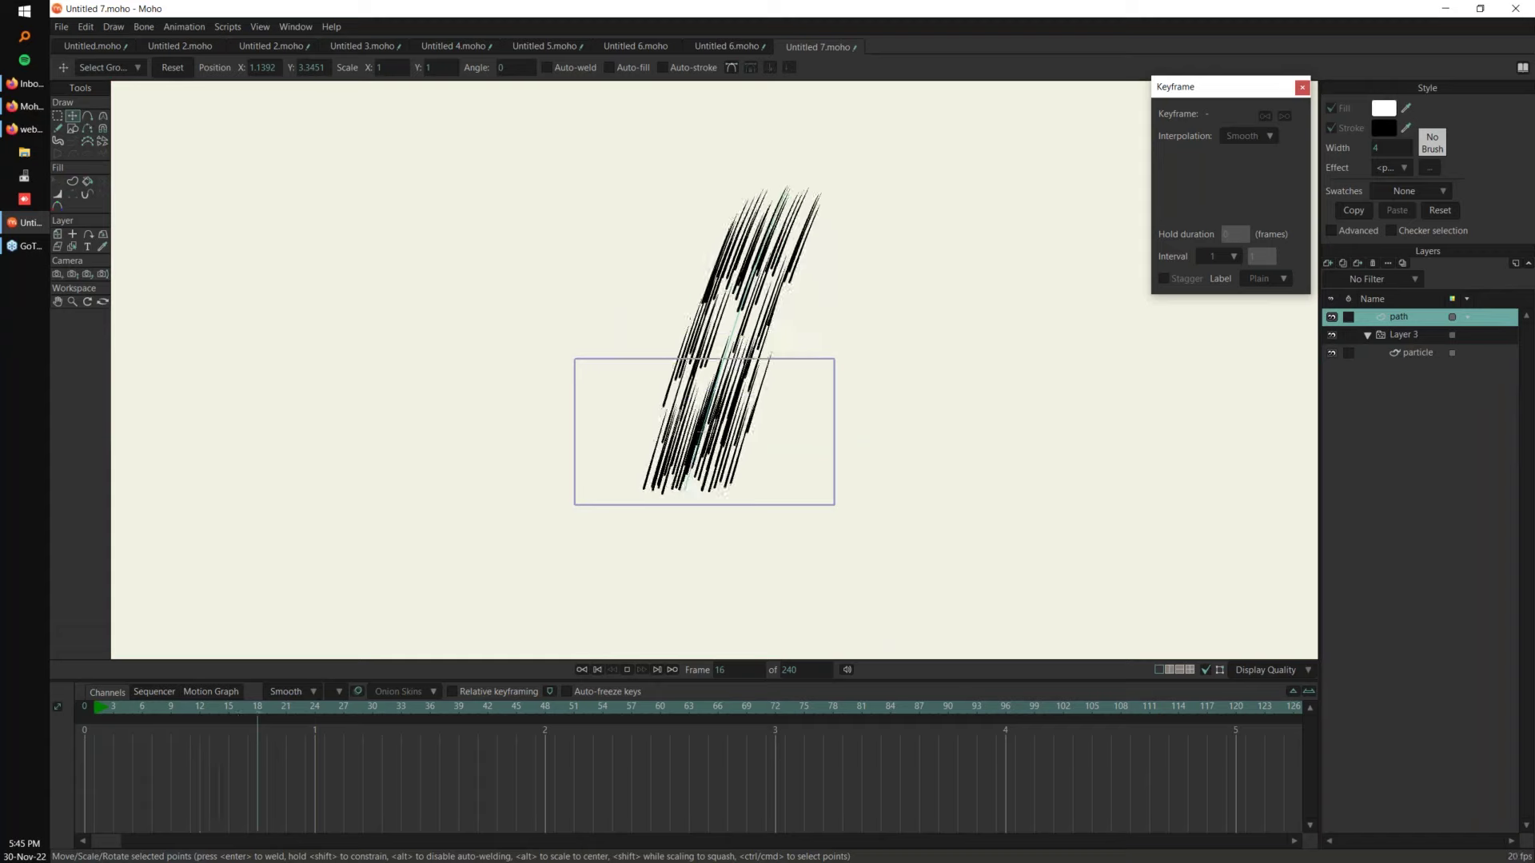
Step: Shift the path's upper end point outward at frame 0, bend the curve into a smooth arc and play the result
left_click(85, 706)
left_click_drag(787, 188, 851, 216)
key("c")
left_click_drag(789, 274, 741, 193)
left_click_drag(709, 443, 658, 411)
left_click_drag(741, 193, 695, 256)
left_click_drag(658, 411, 677, 400)
left_click_drag(696, 256, 724, 269)
key("space")
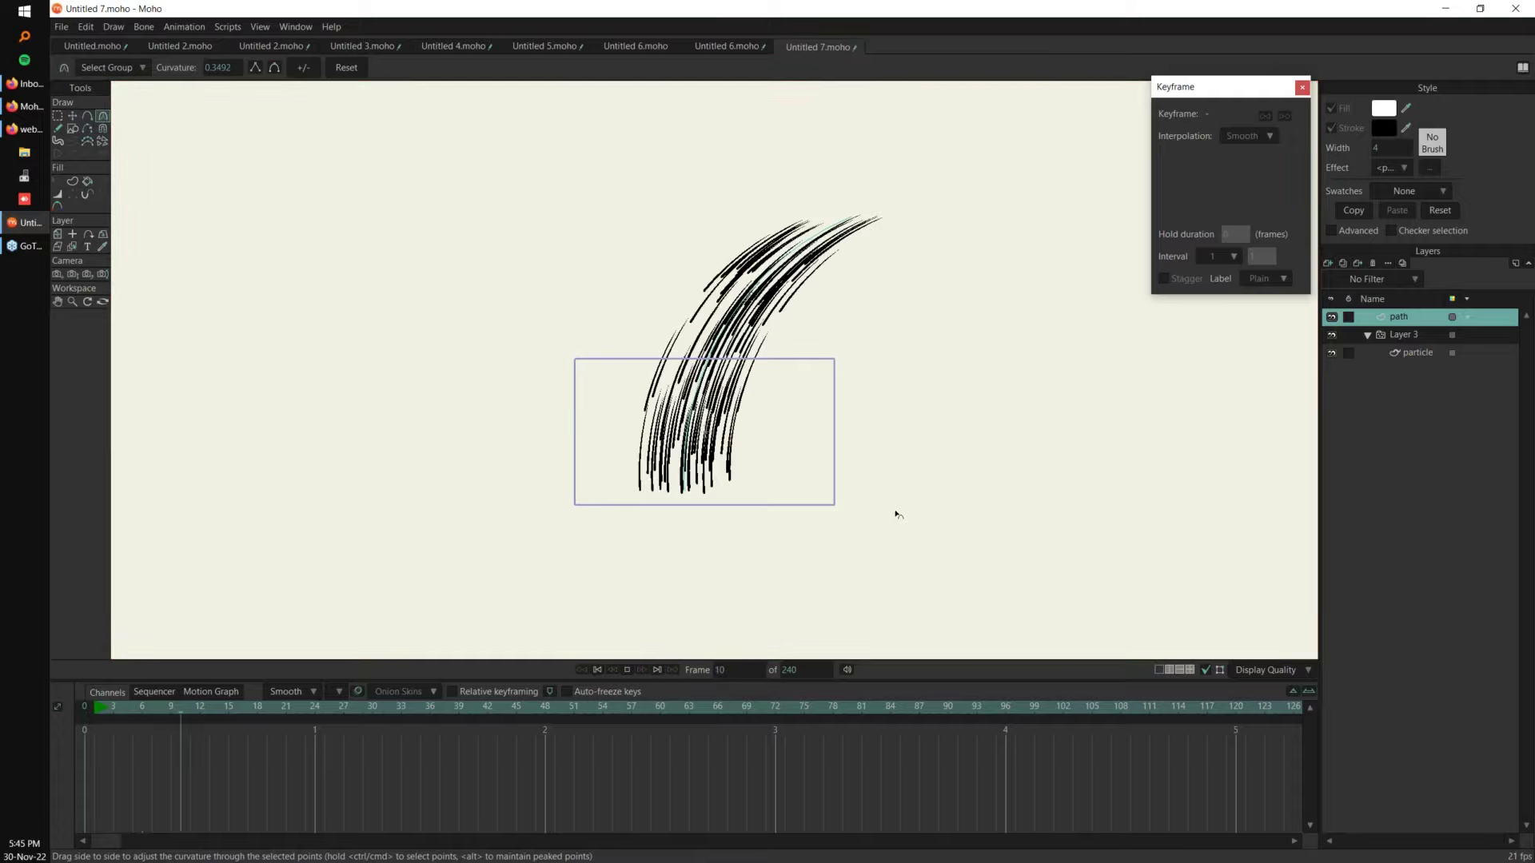
Step: Duplicate the particle layer inside the particle group at frame 0
left_click_drag(105, 710, 55, 723)
left_click(1414, 355)
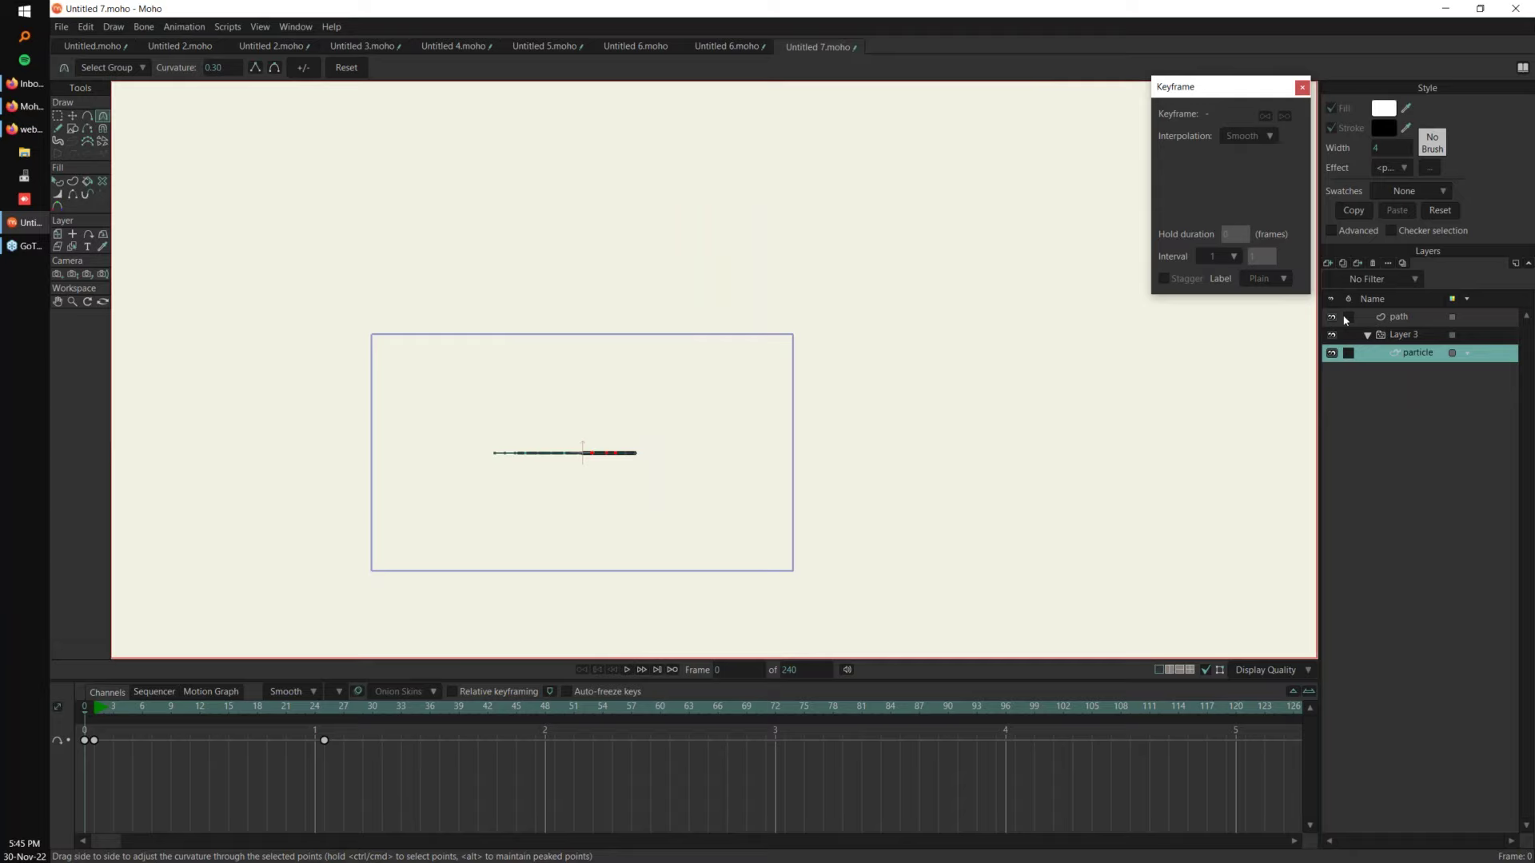
left_click(1344, 264)
Step: Give the particle 2 stroke a blue colour (#5884D5) and a width of 16
key("q")
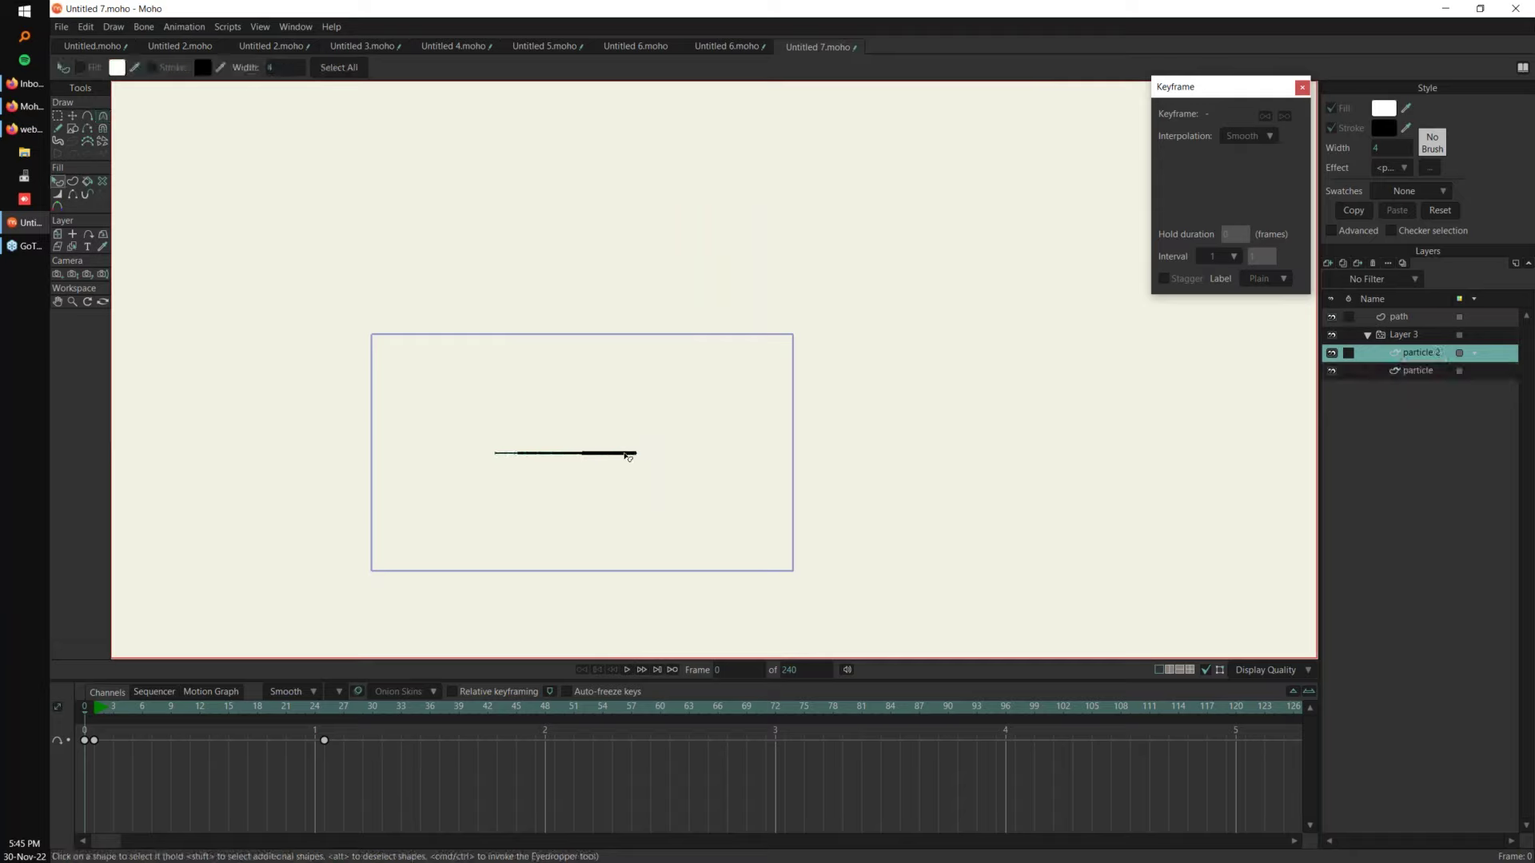
scroll(1130, 410, "up", 2)
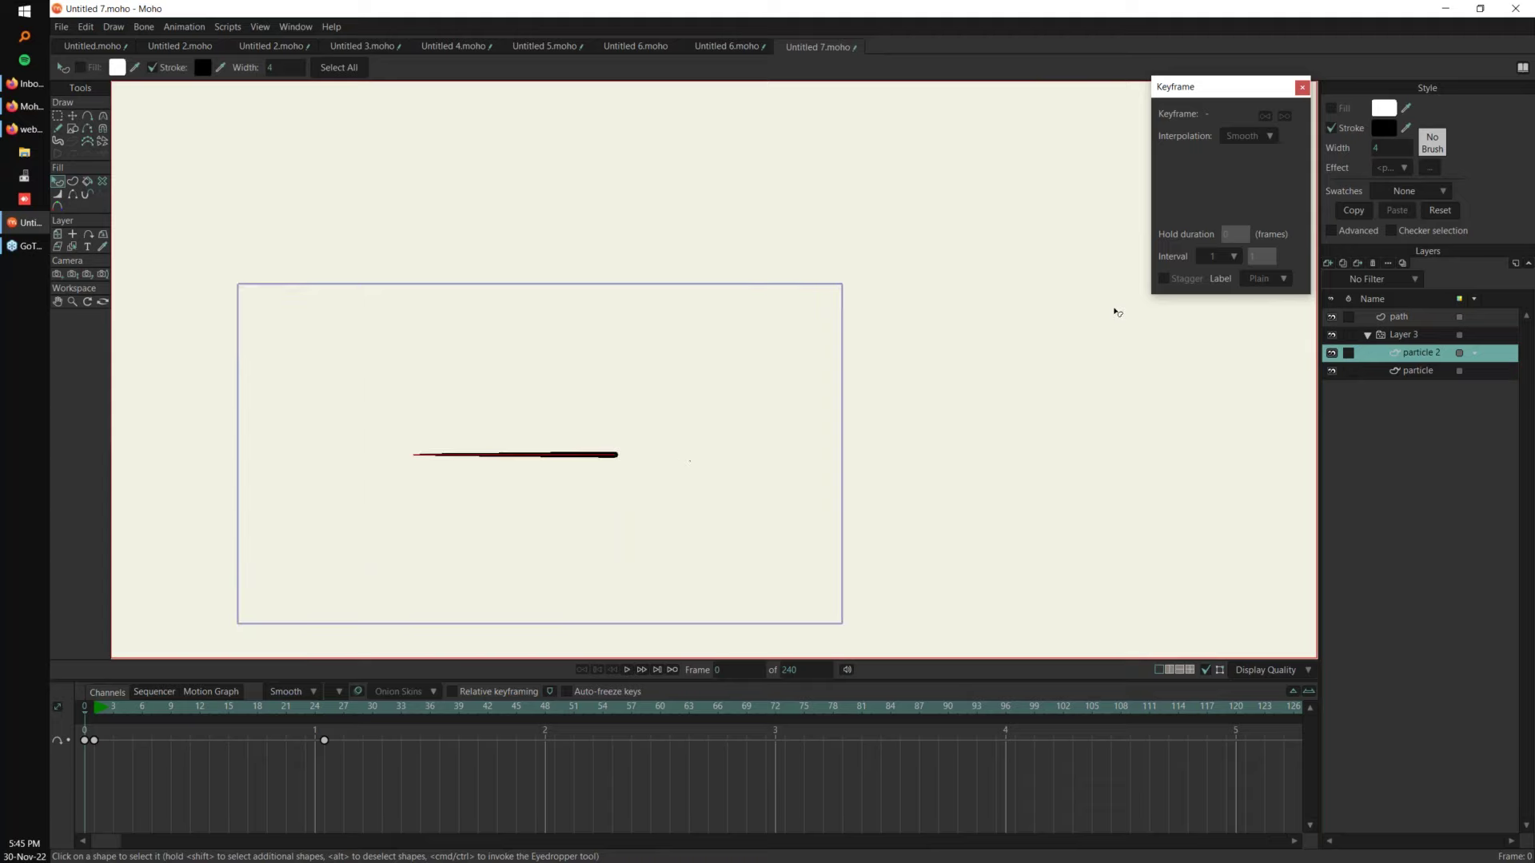
left_click(1385, 130)
left_click(1152, 372)
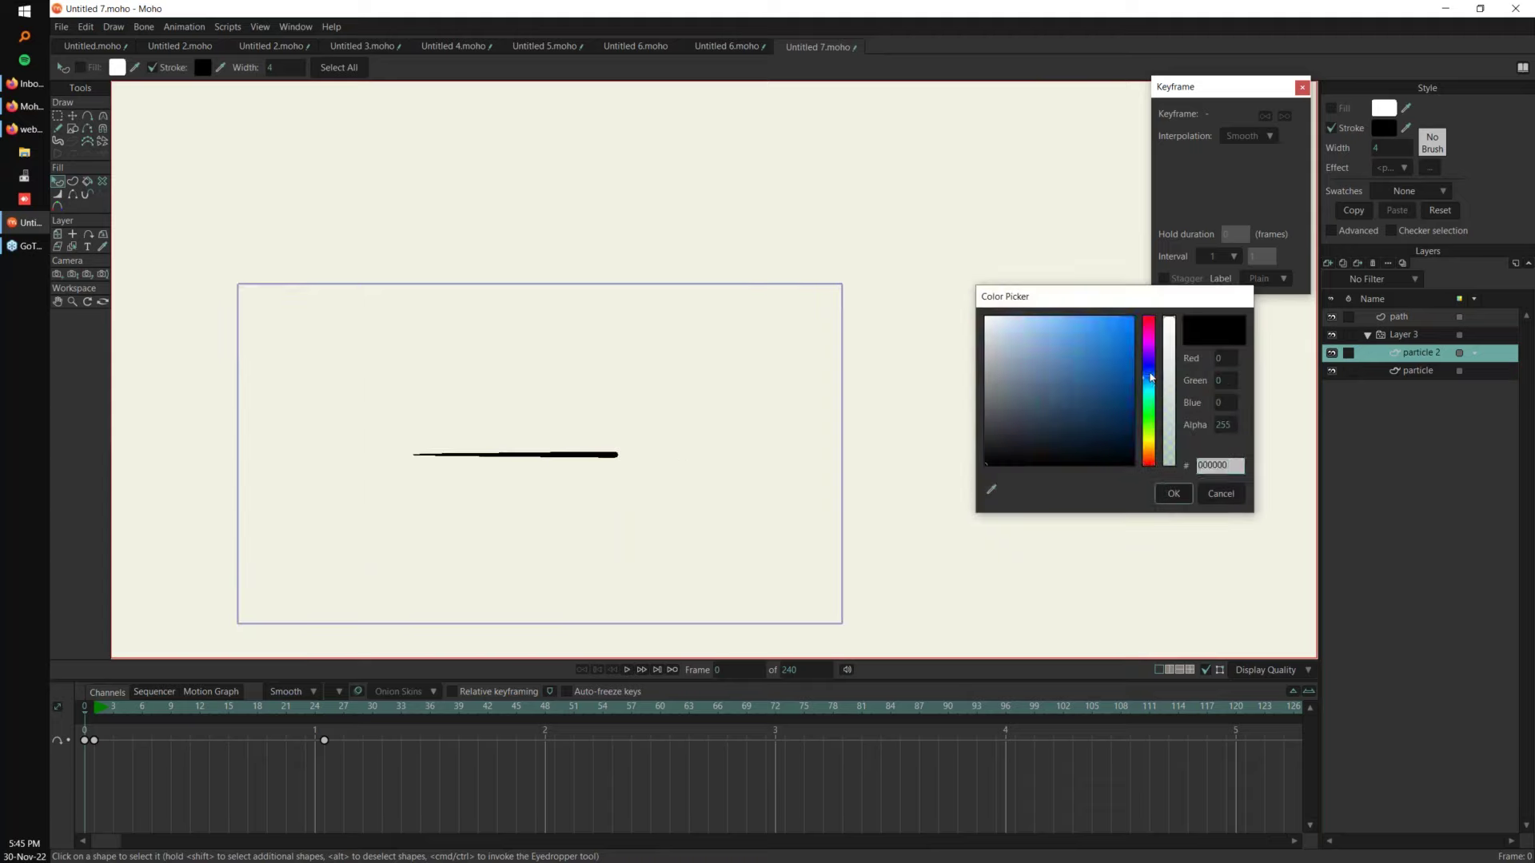
left_click(1095, 372)
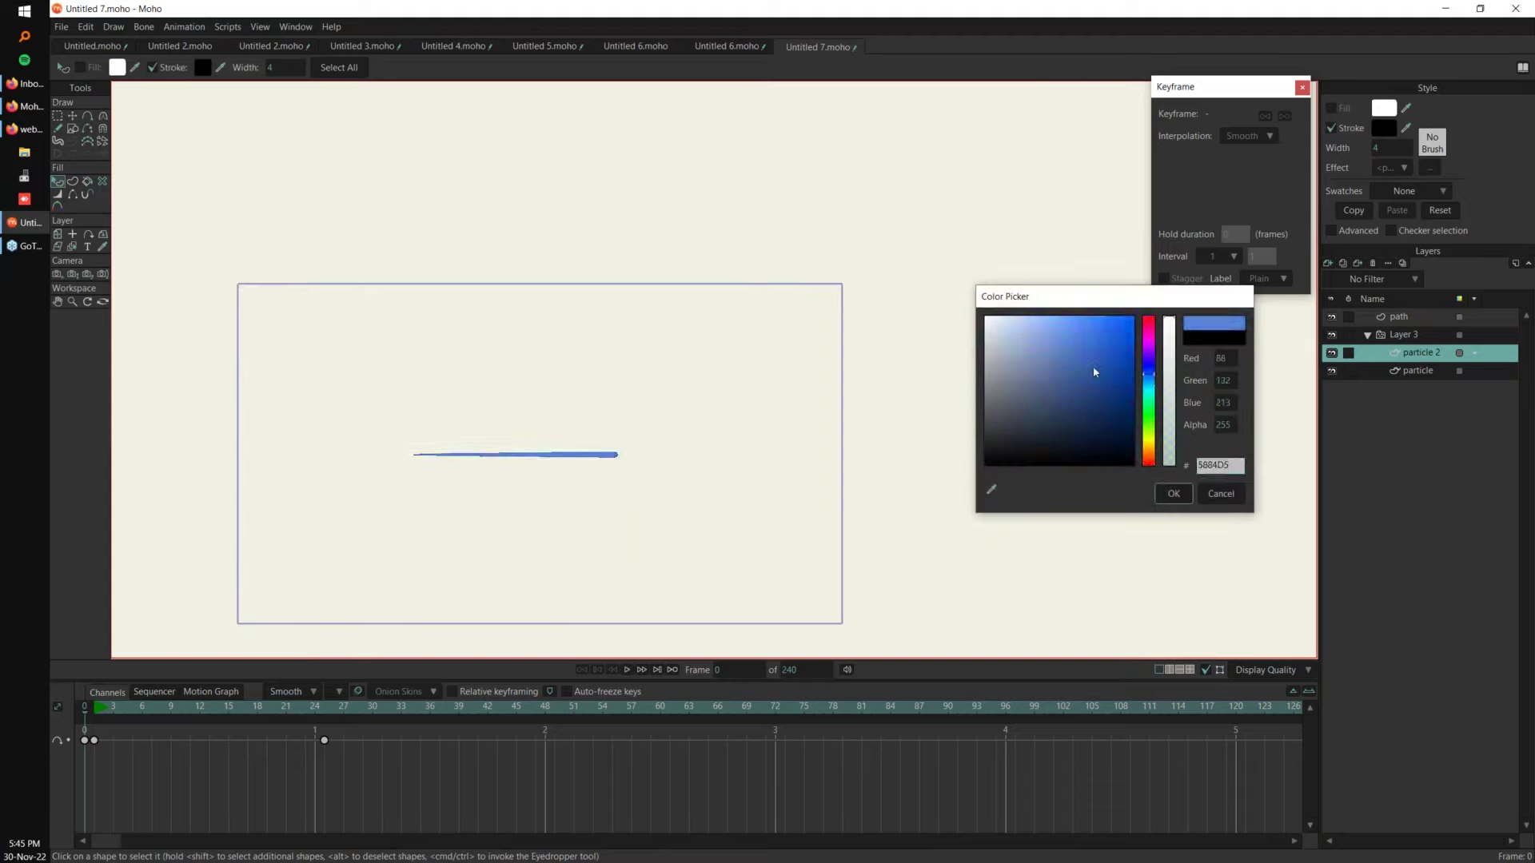
left_click(1173, 495)
left_click_drag(1381, 148, 1389, 147)
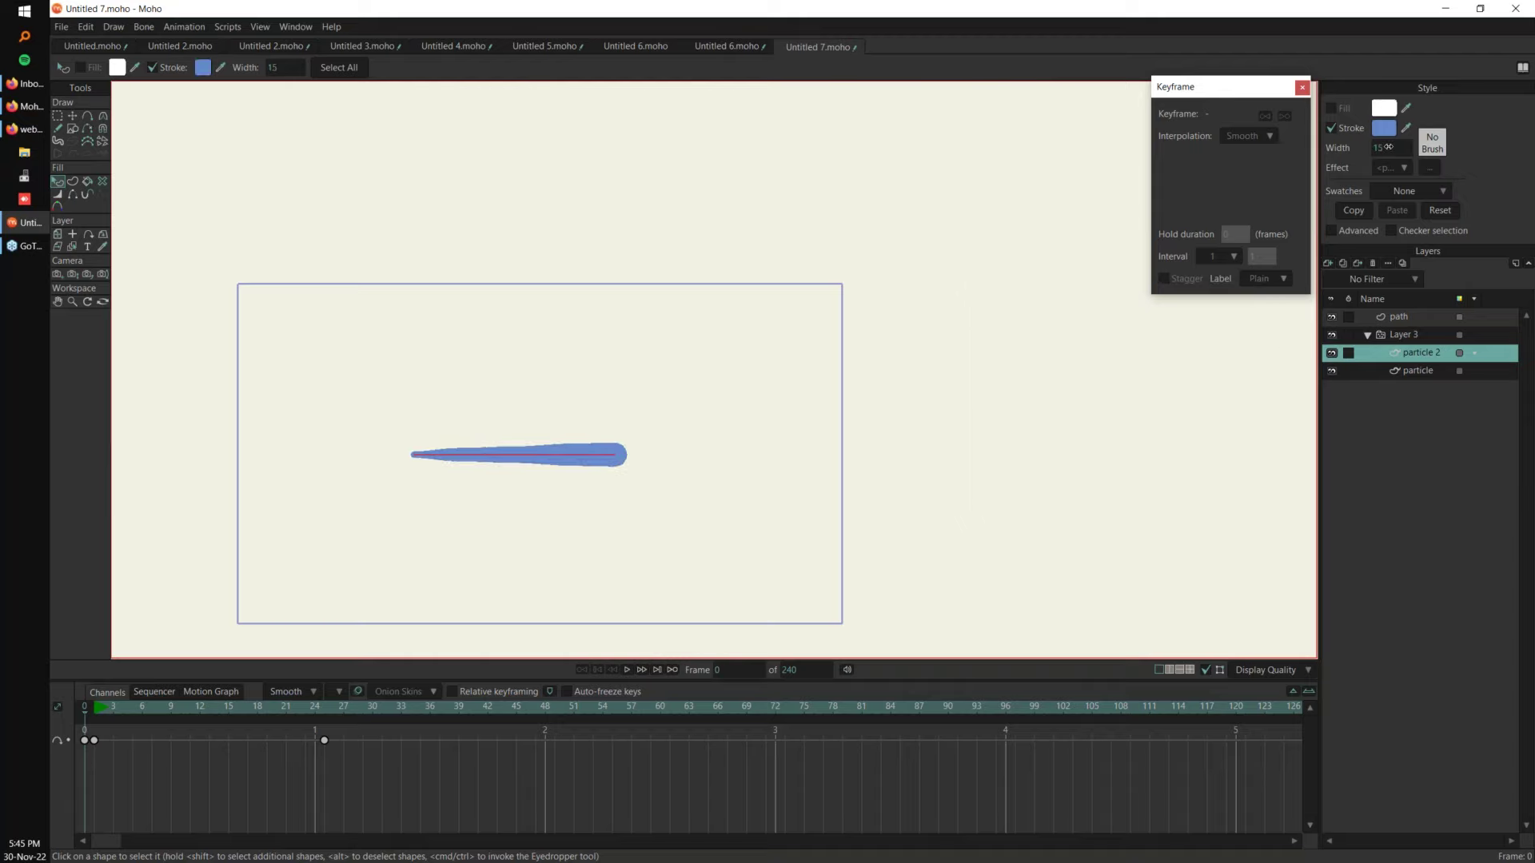
Step: Apply the soft textured brush Brush504.png to the particle 2 stroke
left_click(1433, 143)
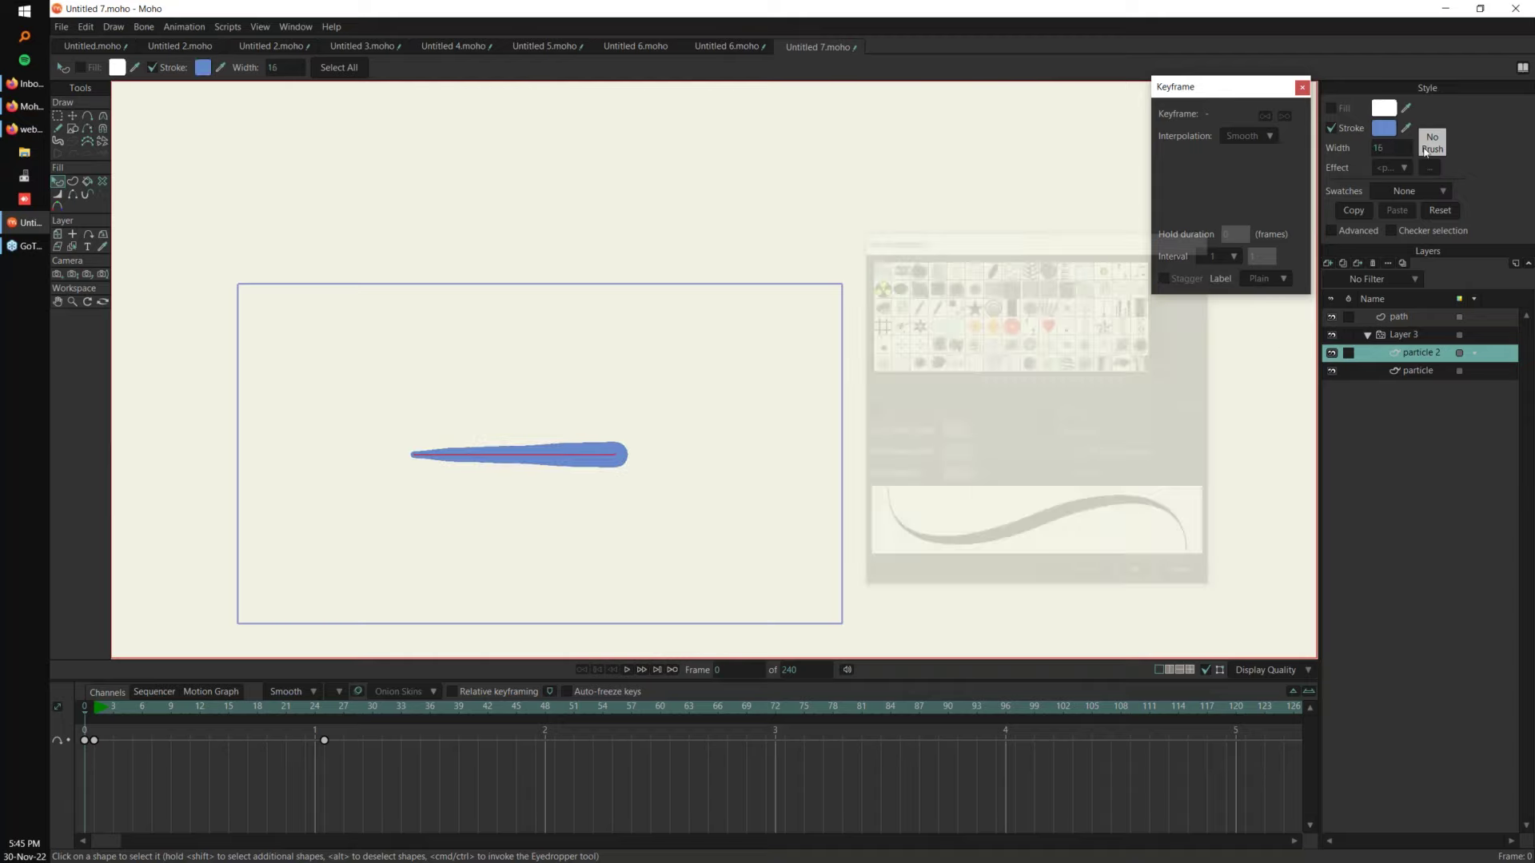
left_click(934, 265)
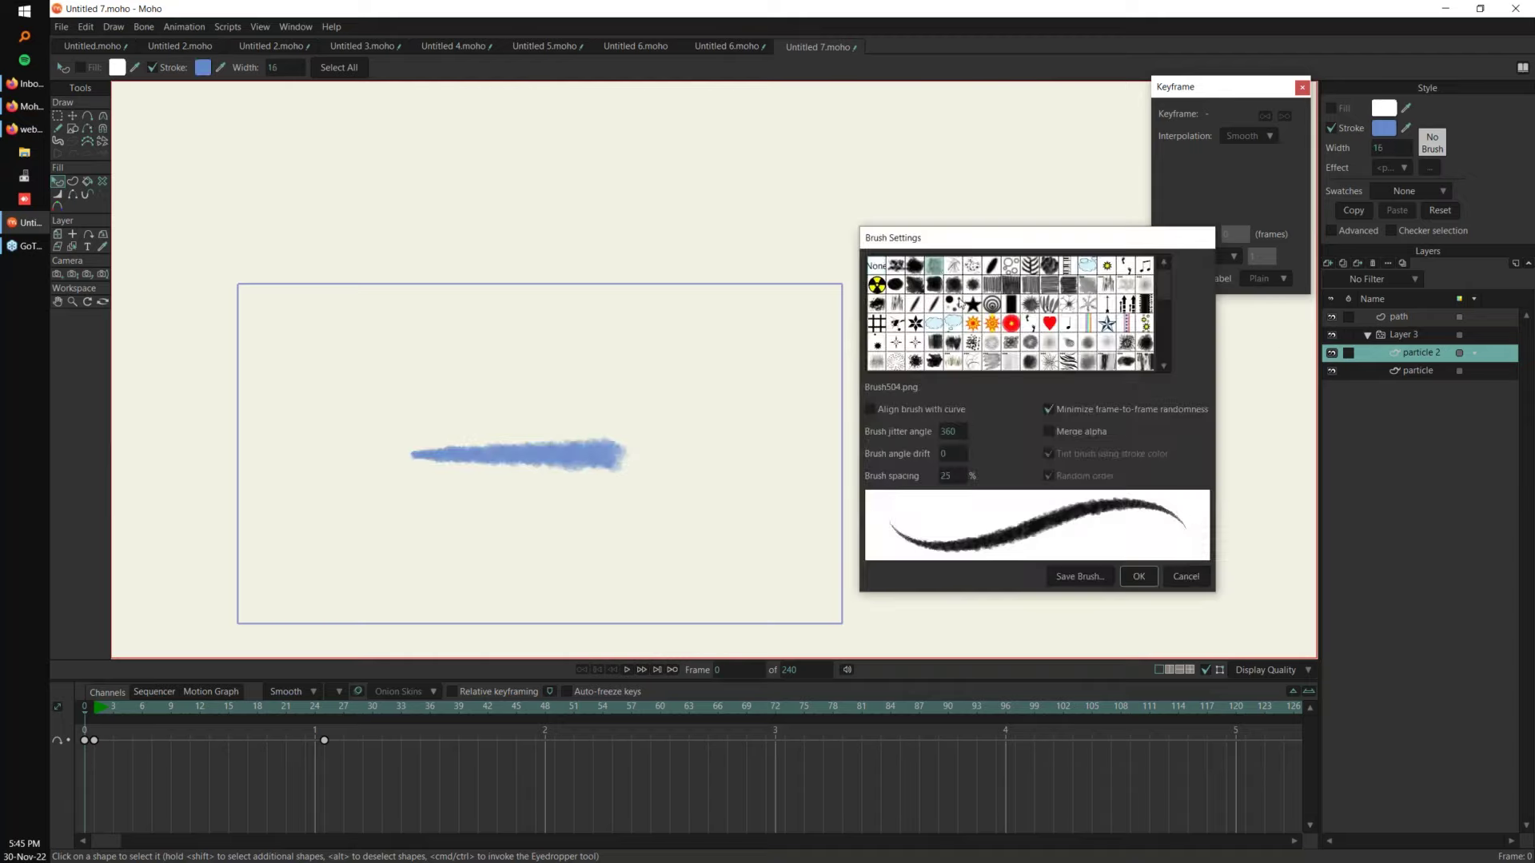
left_click(1139, 576)
Step: Play the particle group to examine the blue brush strokes mixed with the black ones
left_click(1404, 335)
scroll(1068, 399, "down", 2)
key("space")
left_click_drag(1009, 372, 922, 445)
scroll(855, 464, "down", 2)
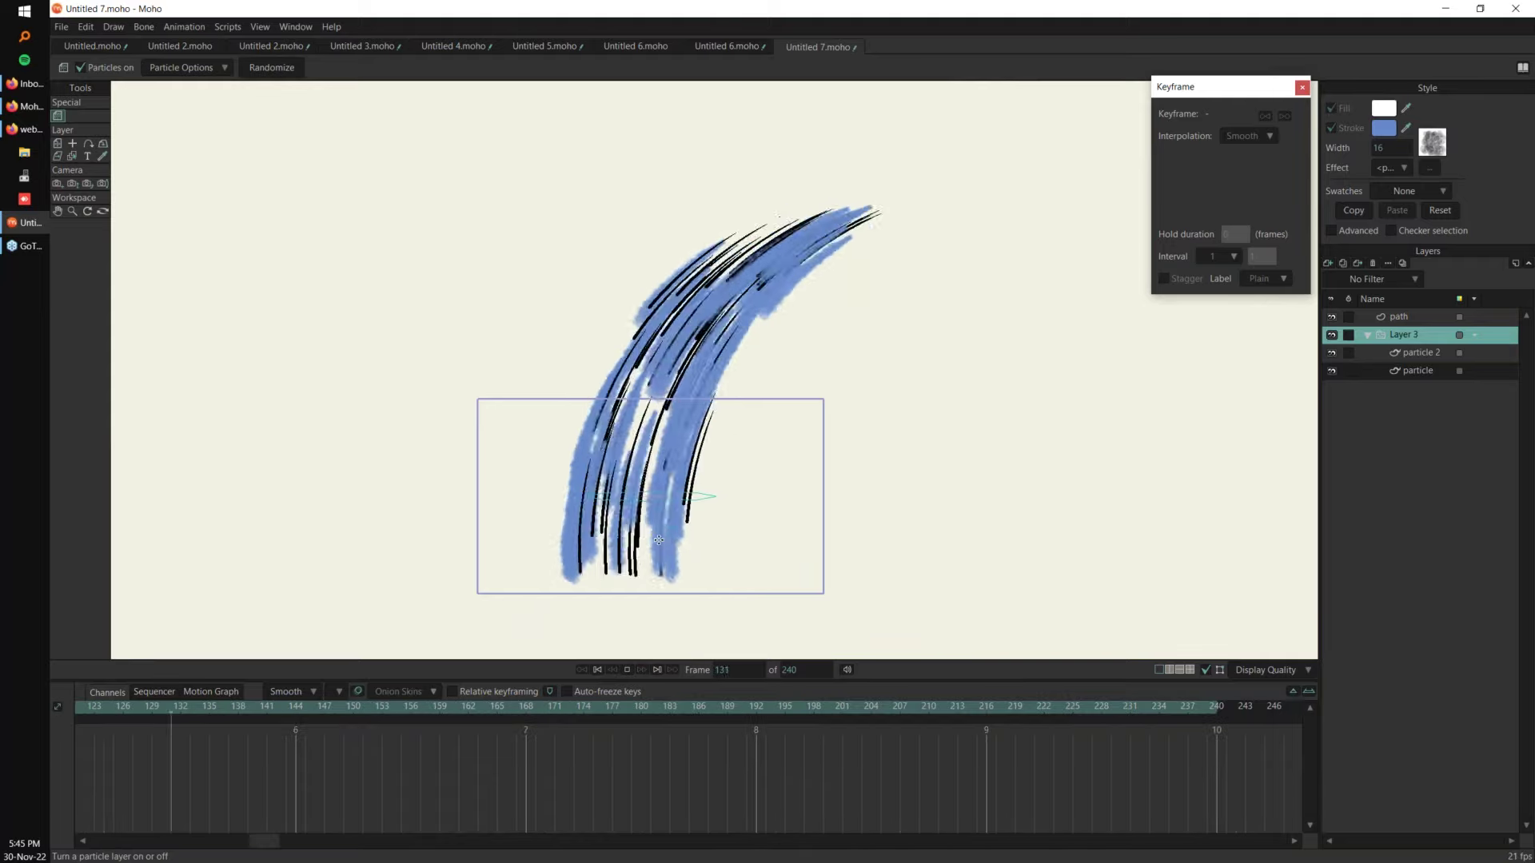
Step: Change the particle 2 stroke colour to light blue (#B8CEF8) at frame 11
left_click(1415, 352)
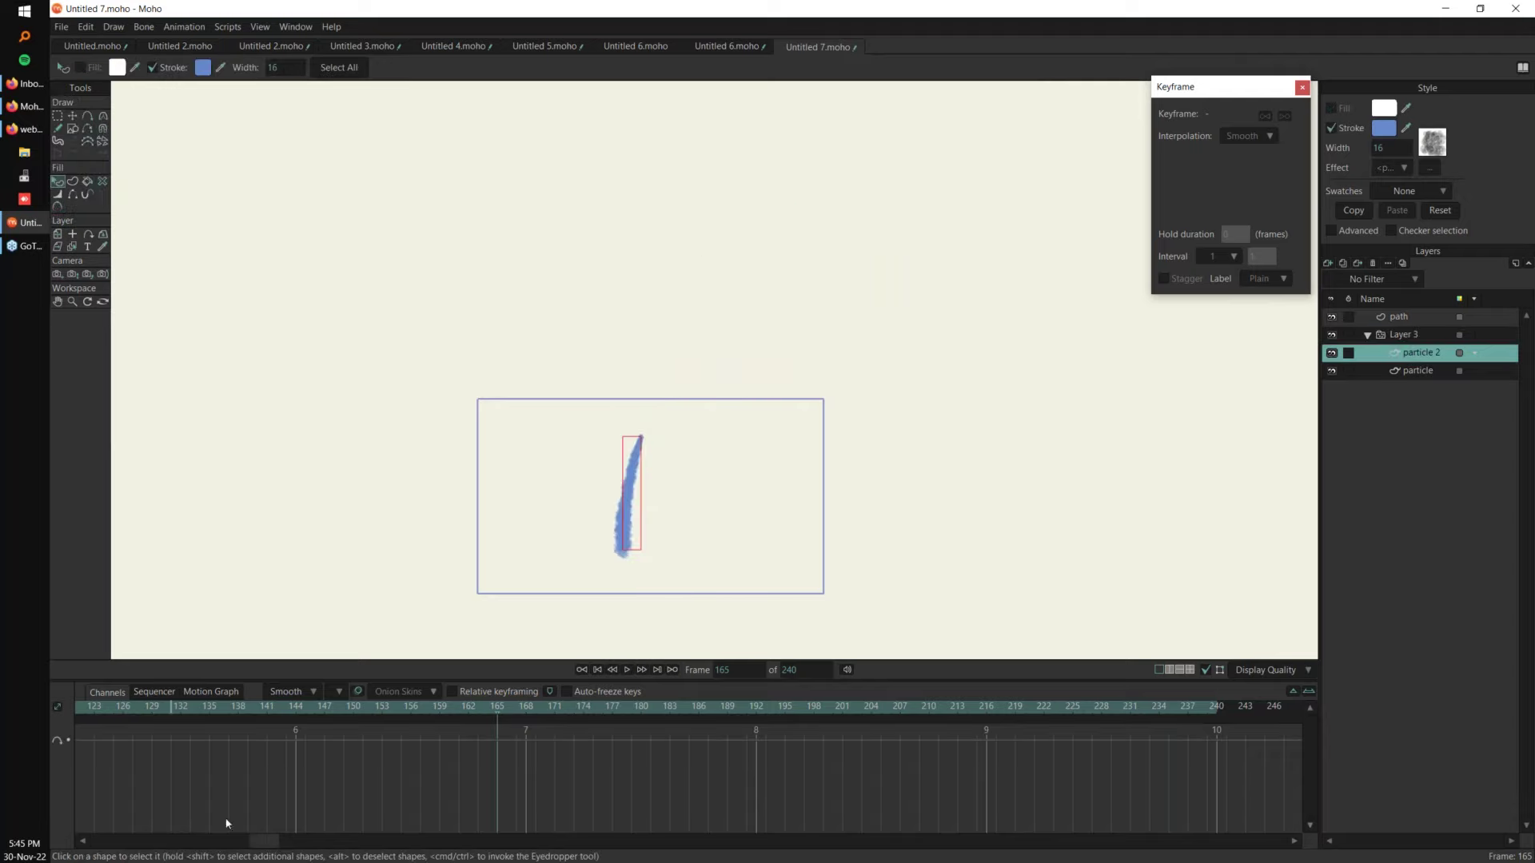
left_click_drag(262, 843, 104, 841)
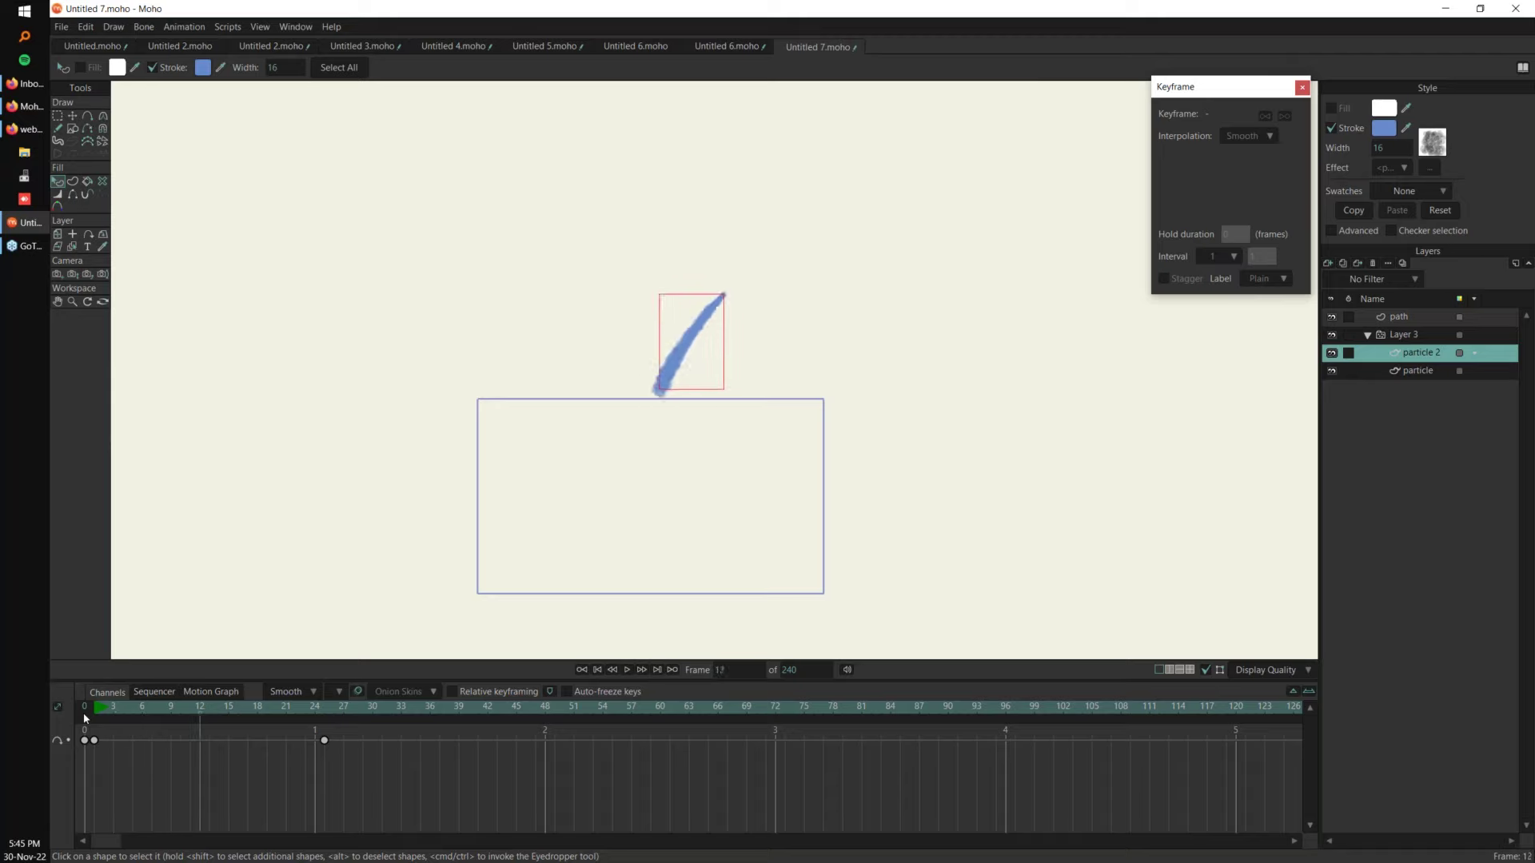
left_click(1384, 130)
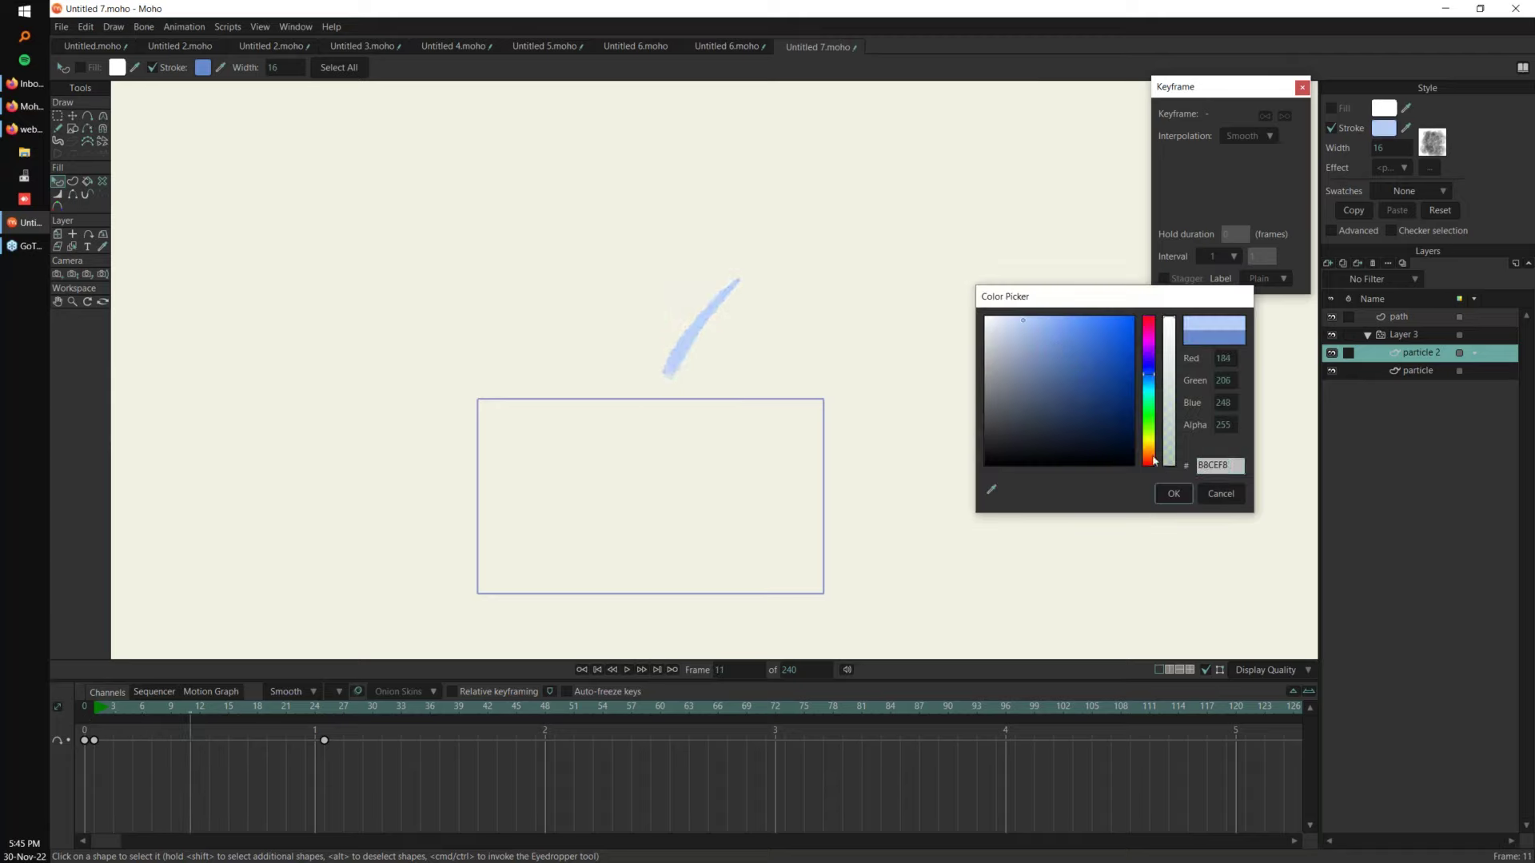
left_click(1173, 495)
Step: Copy particle 2's frame 0 colour keyframes to frames 16 and 4, and move the frame 16 copies to frame 18
left_click_drag(211, 712, 238, 712)
left_click(84, 740)
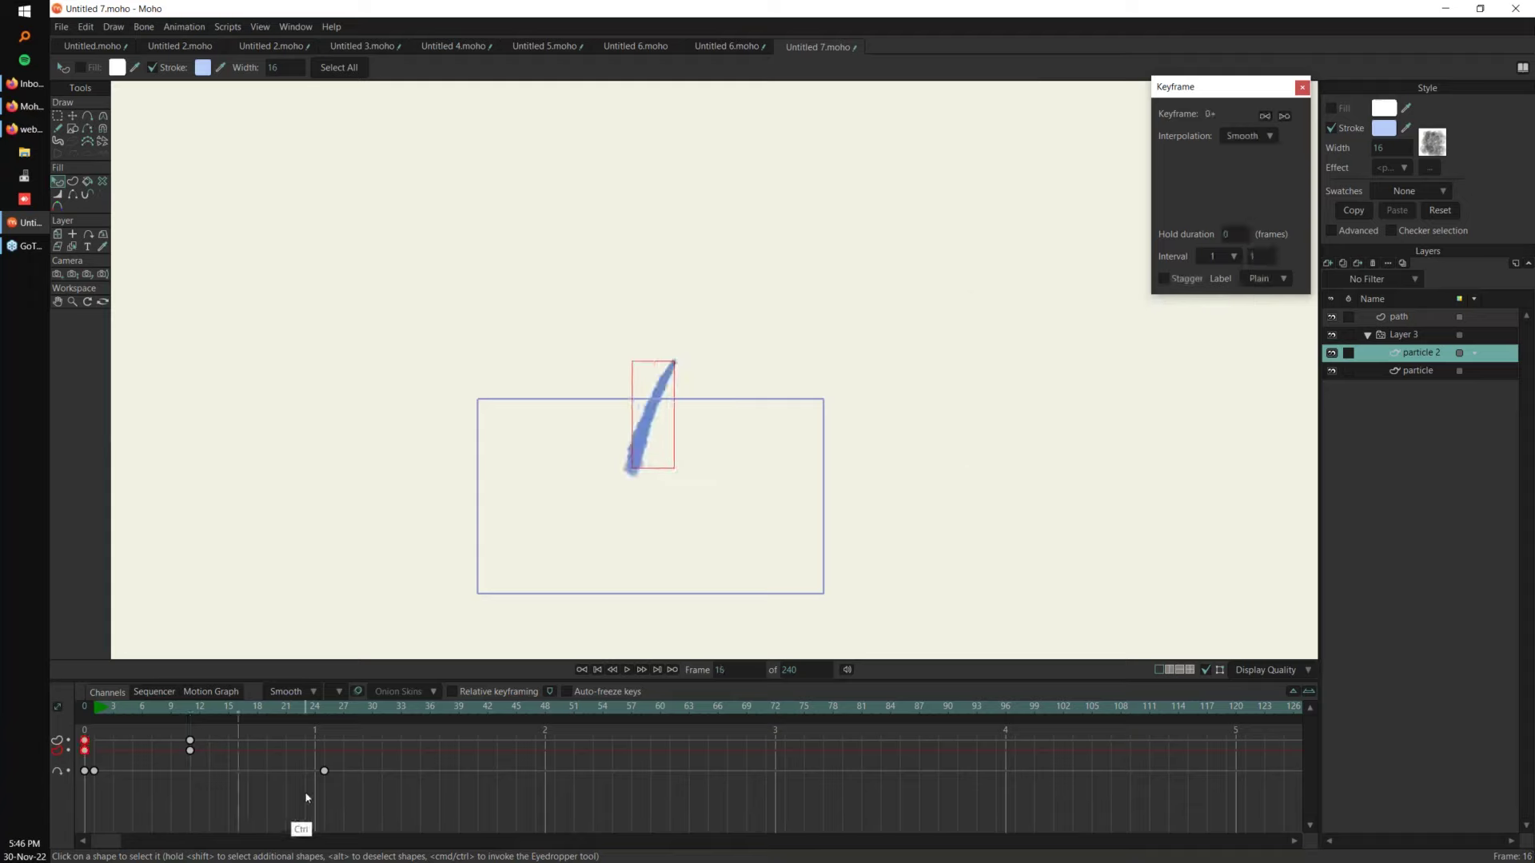
left_click(239, 745)
left_click(169, 706)
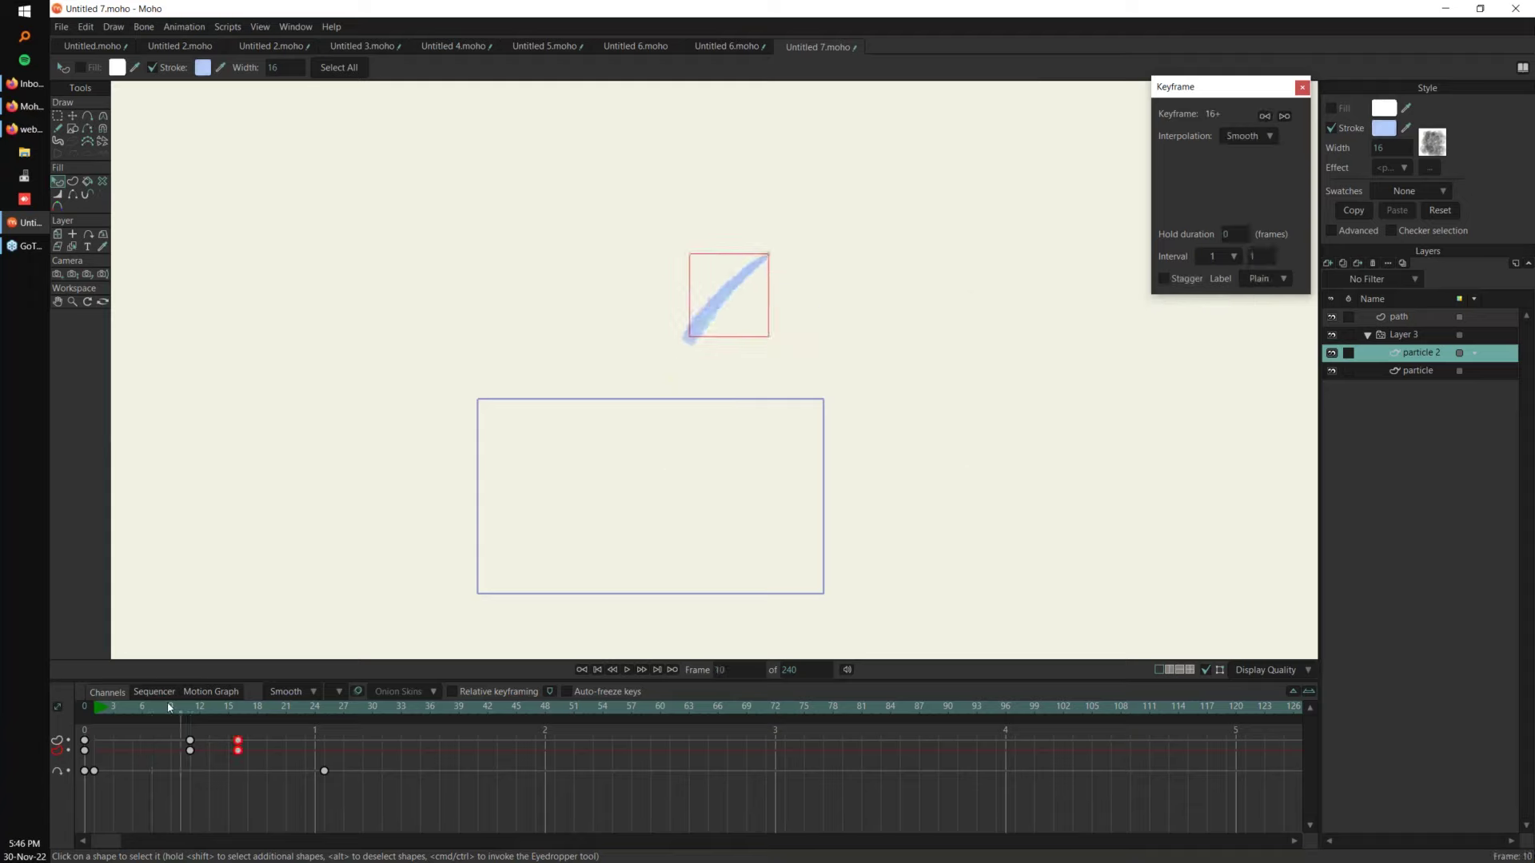
key("space")
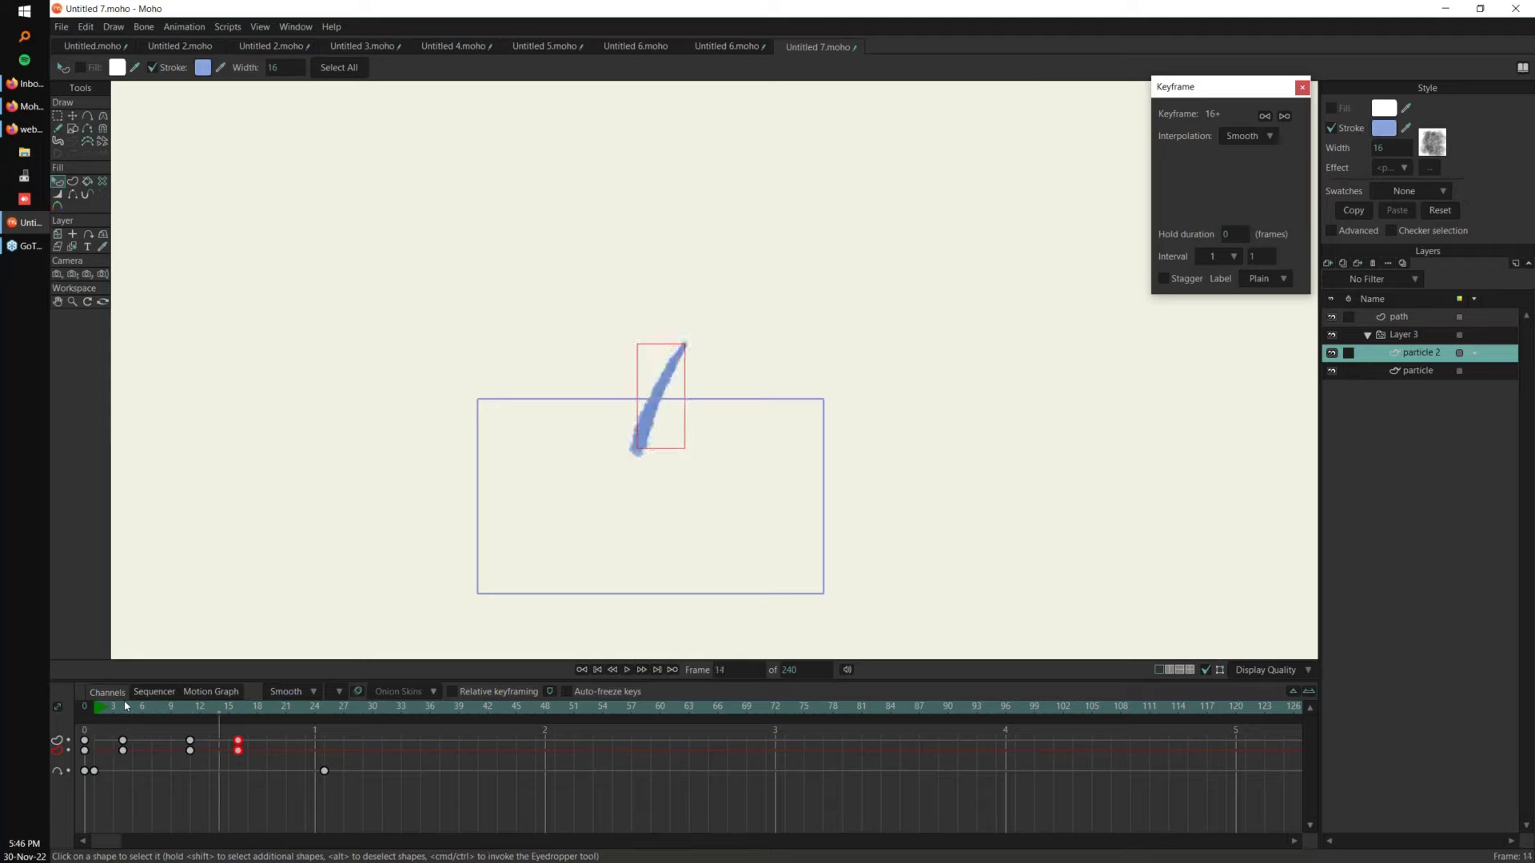
left_click_drag(238, 745, 256, 745)
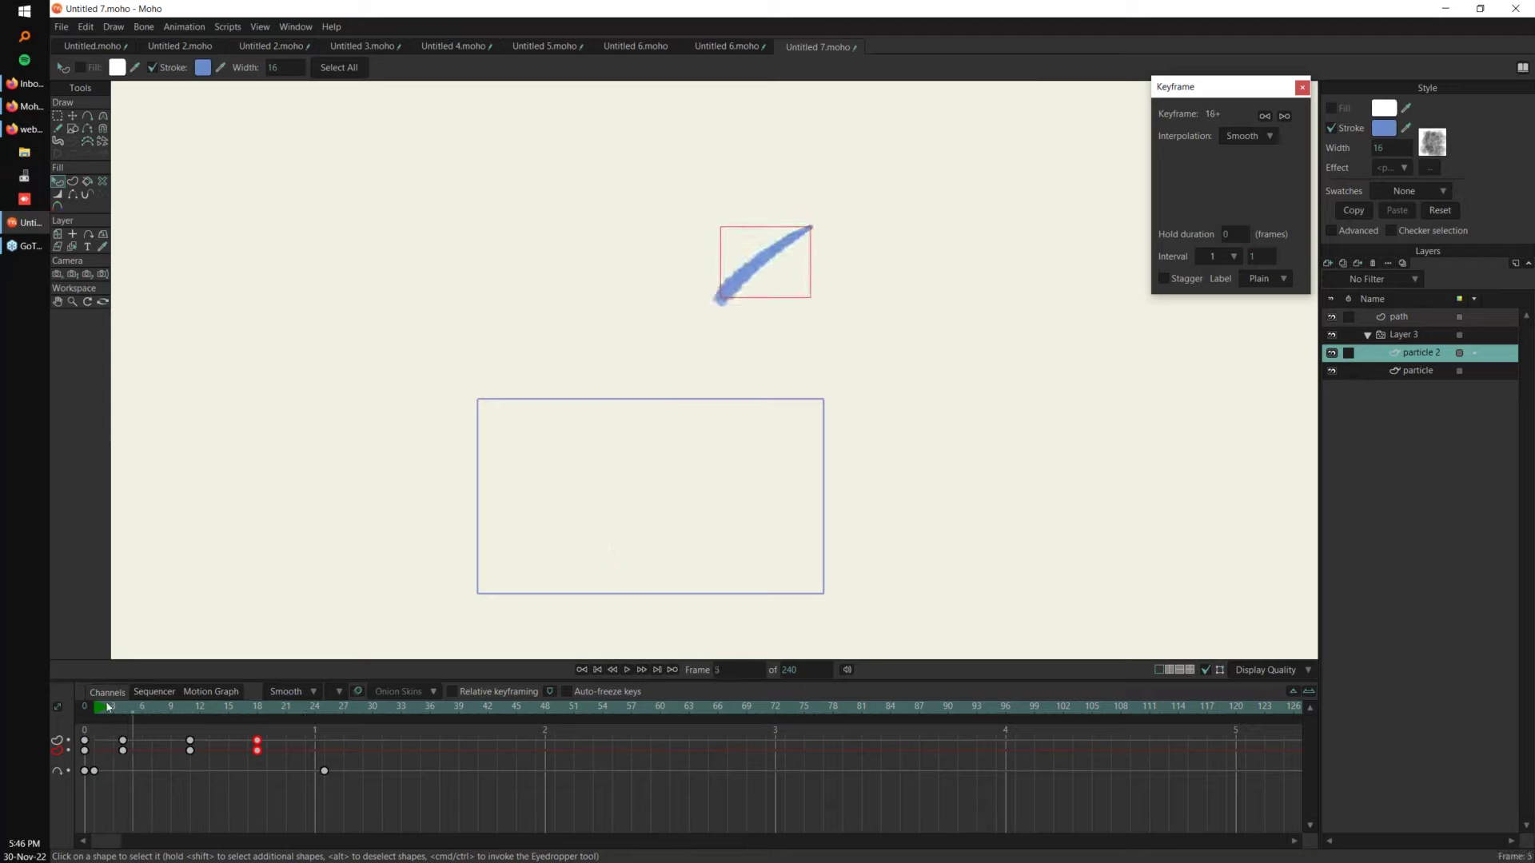
Step: Play the particle group to review the strokes' colour change along the path
left_click(286, 743)
key("space")
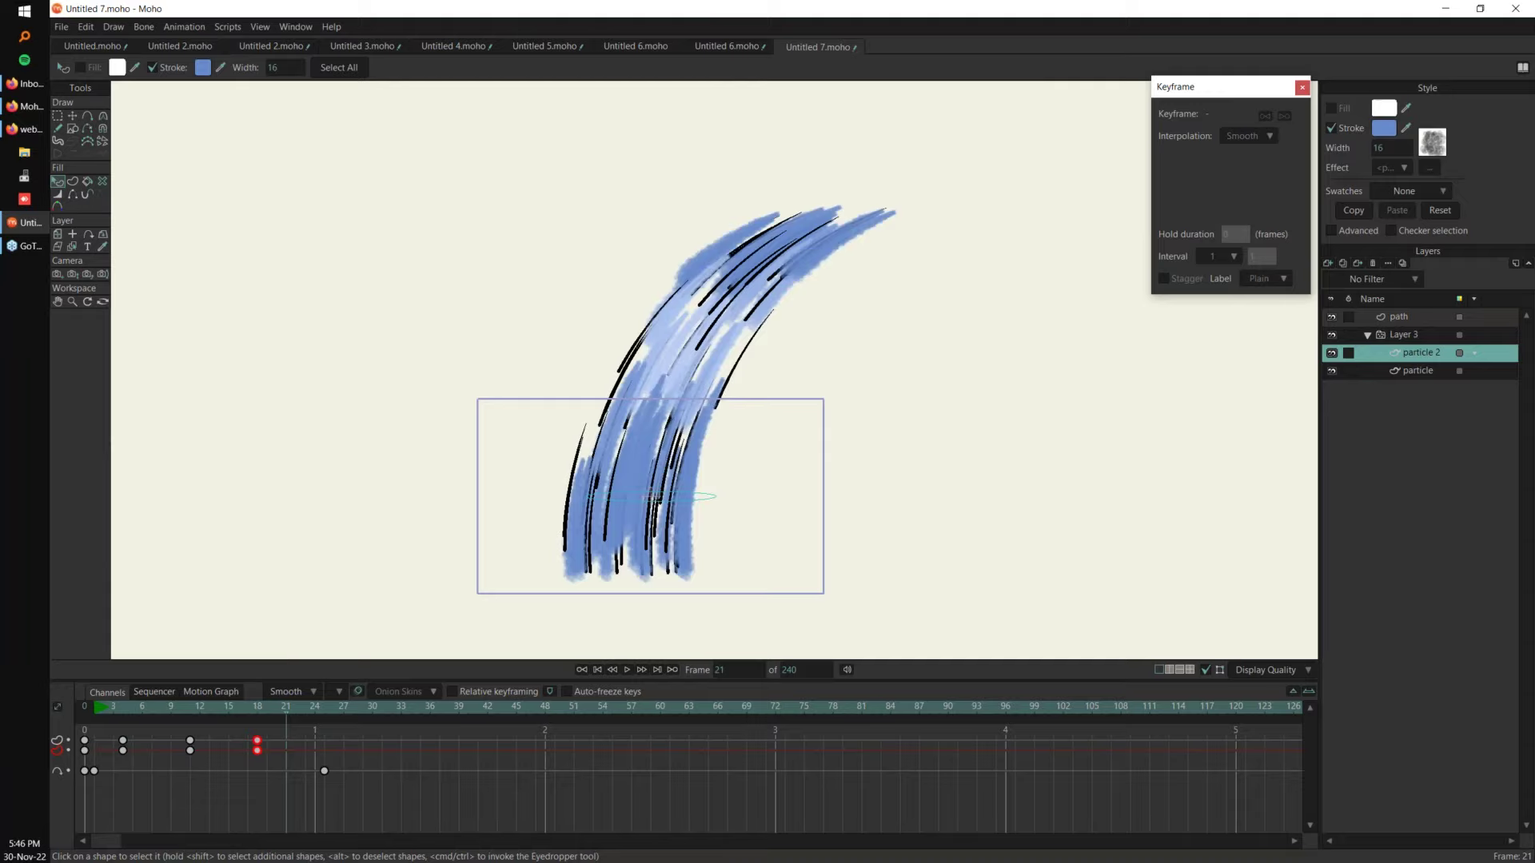
left_click(1407, 335)
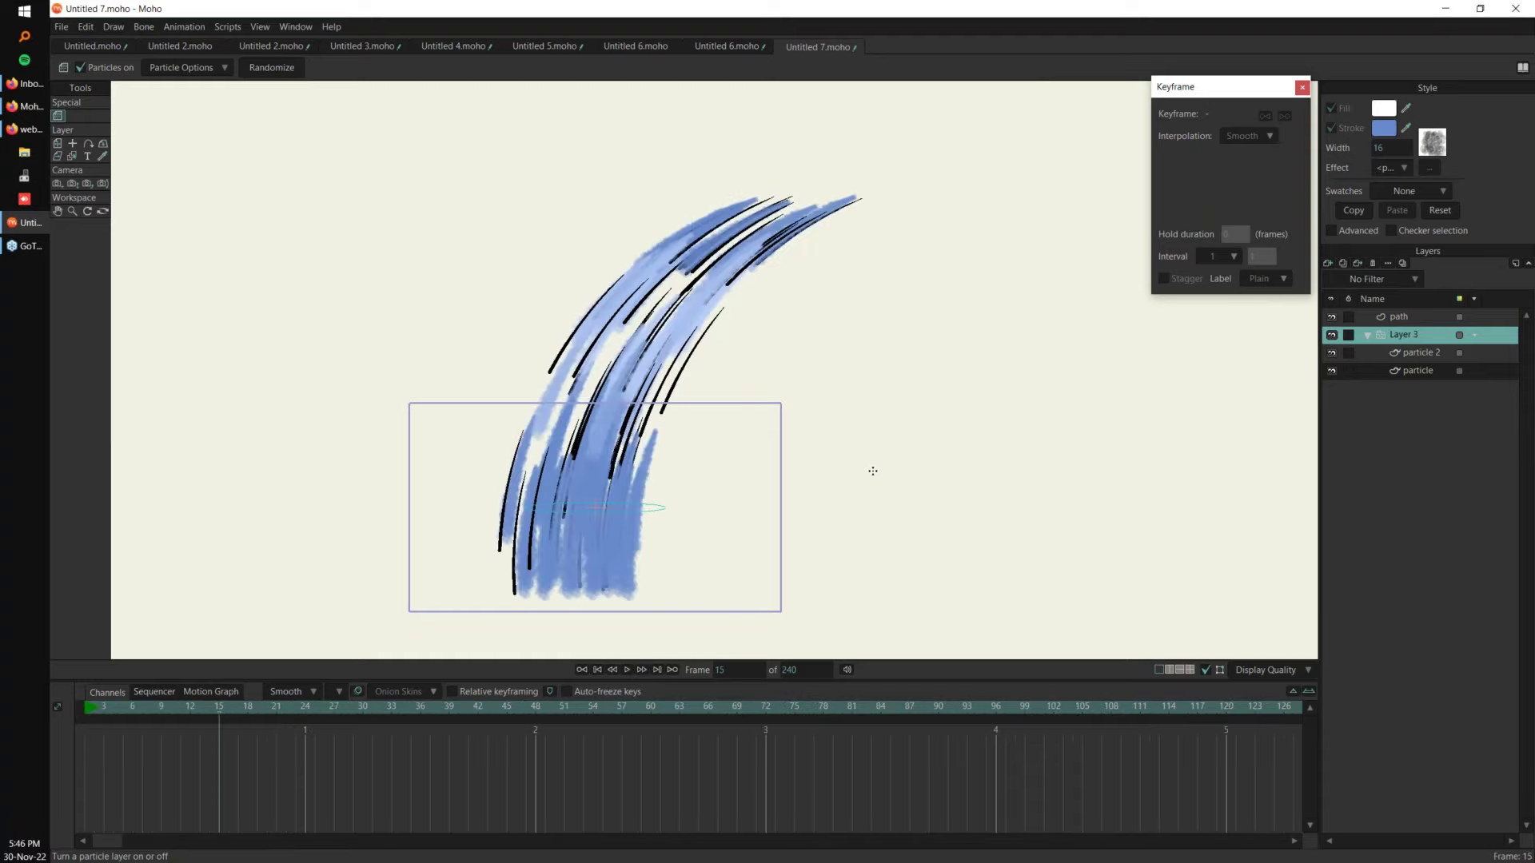
key("space")
key("space")
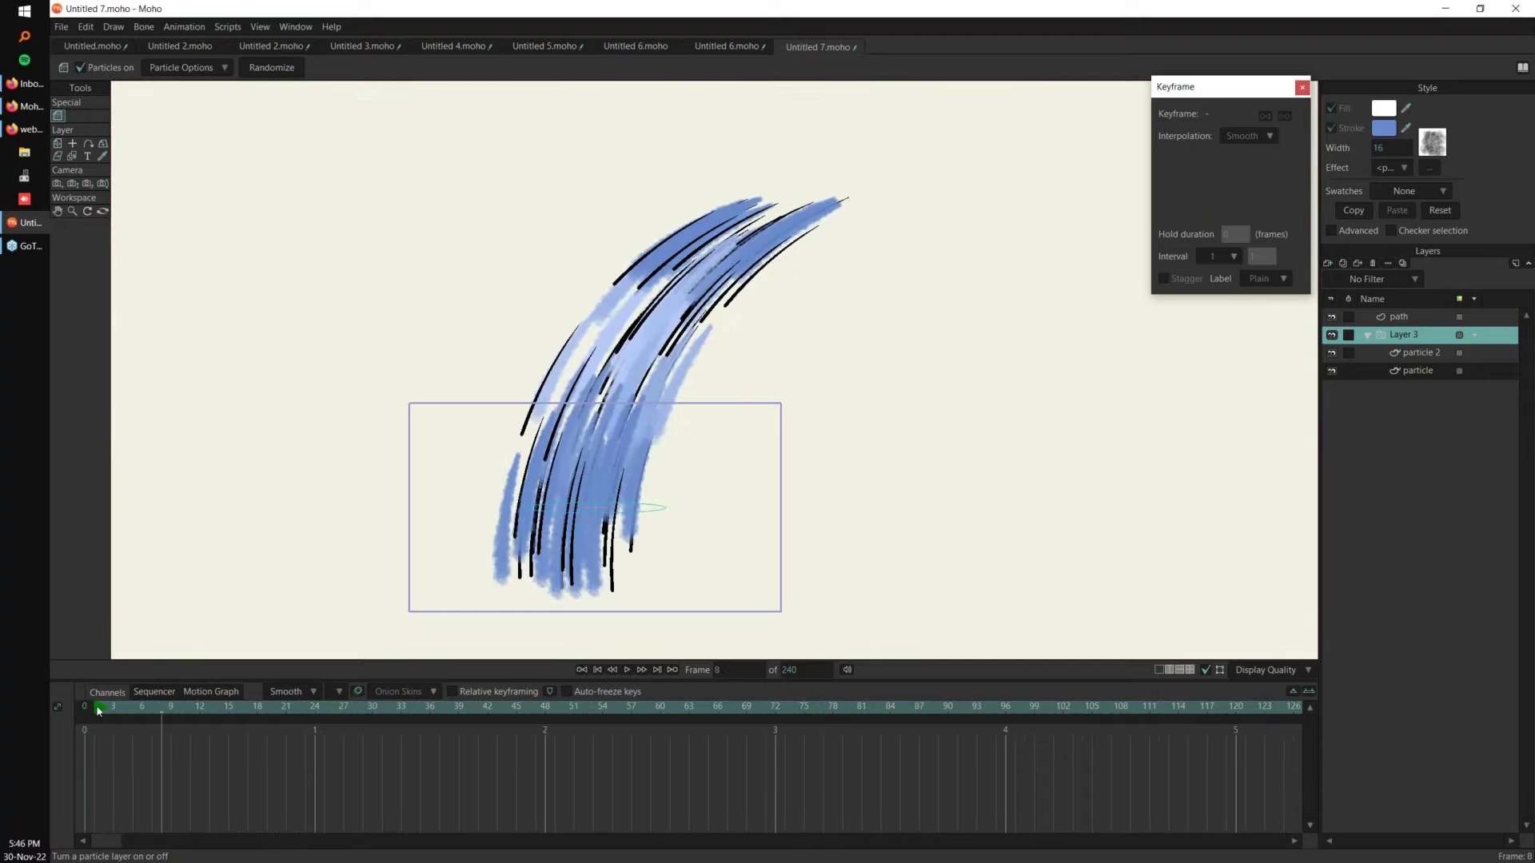
key("space")
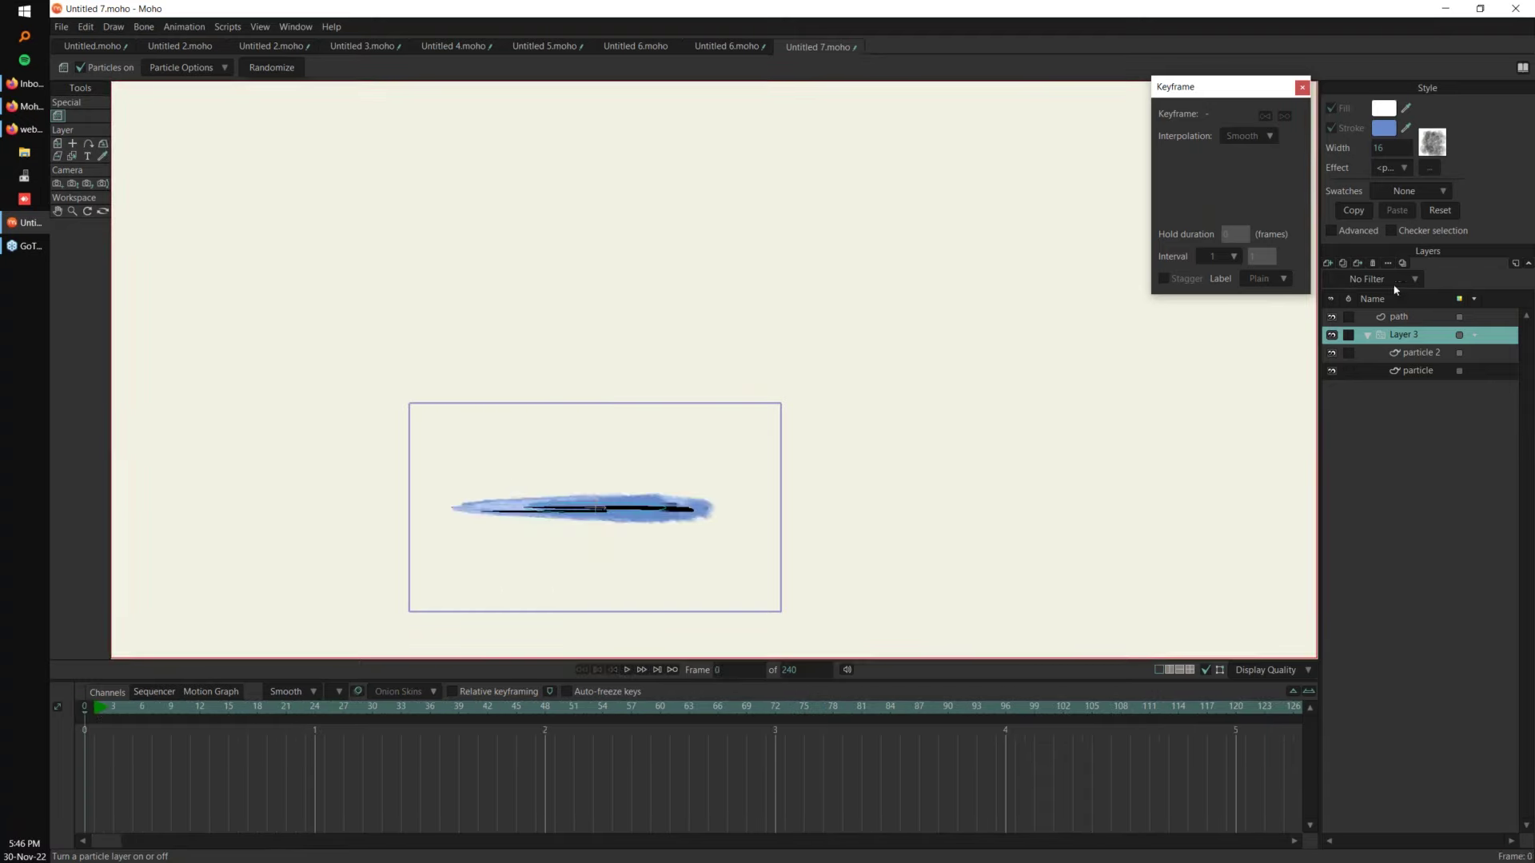
Step: Add a vector layer above the particle group and draw a short two-point line below the stroke cluster
left_click(1327, 263)
left_click(1359, 277)
key("a")
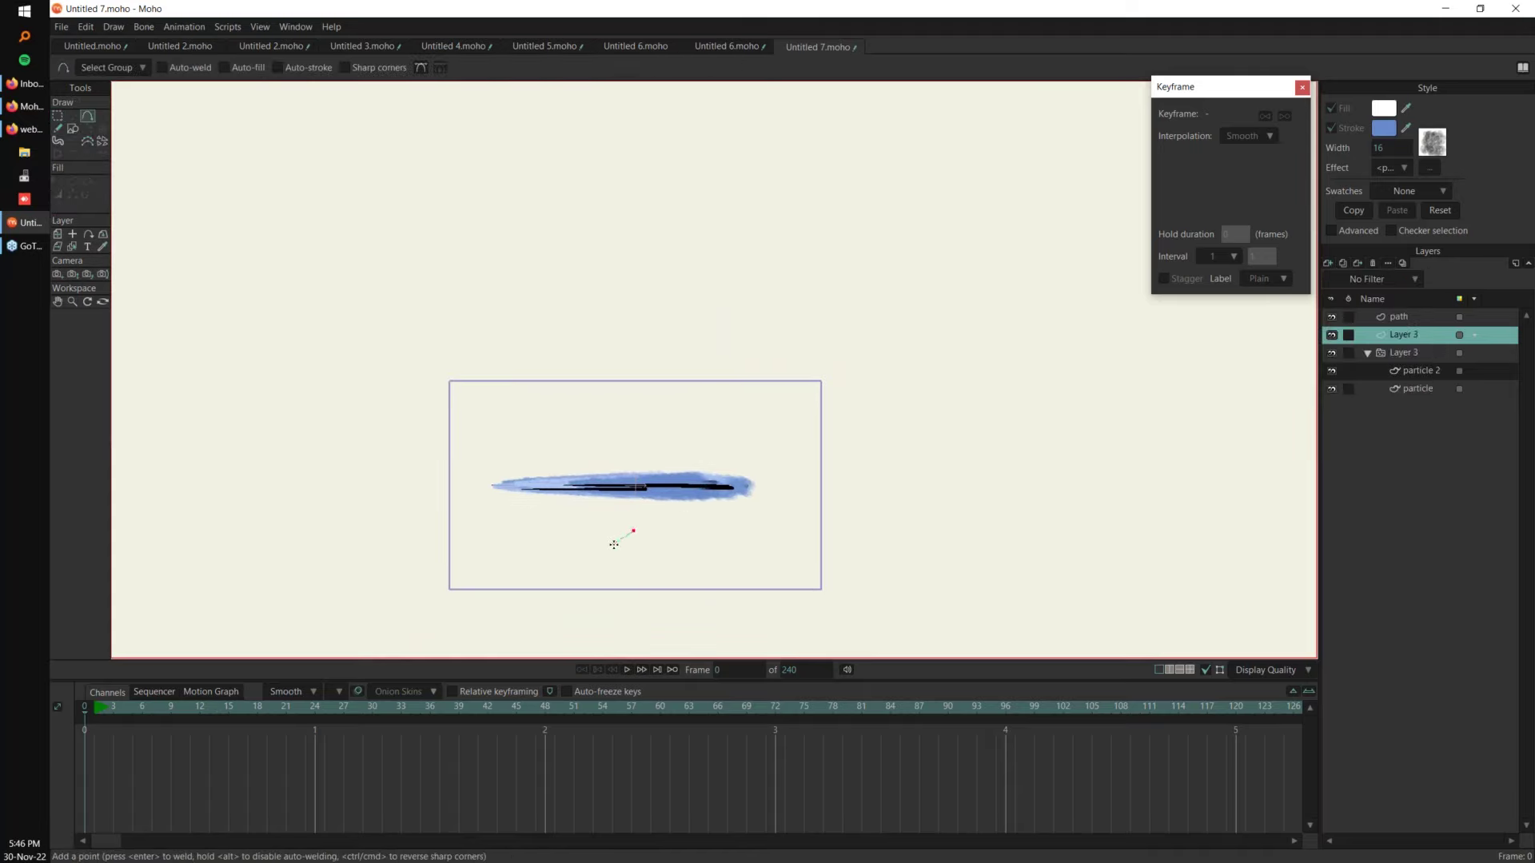
Step: Turn the short line into a brushed blue stroke shape with a width of 87
key("u")
scroll(662, 558, "up", 3)
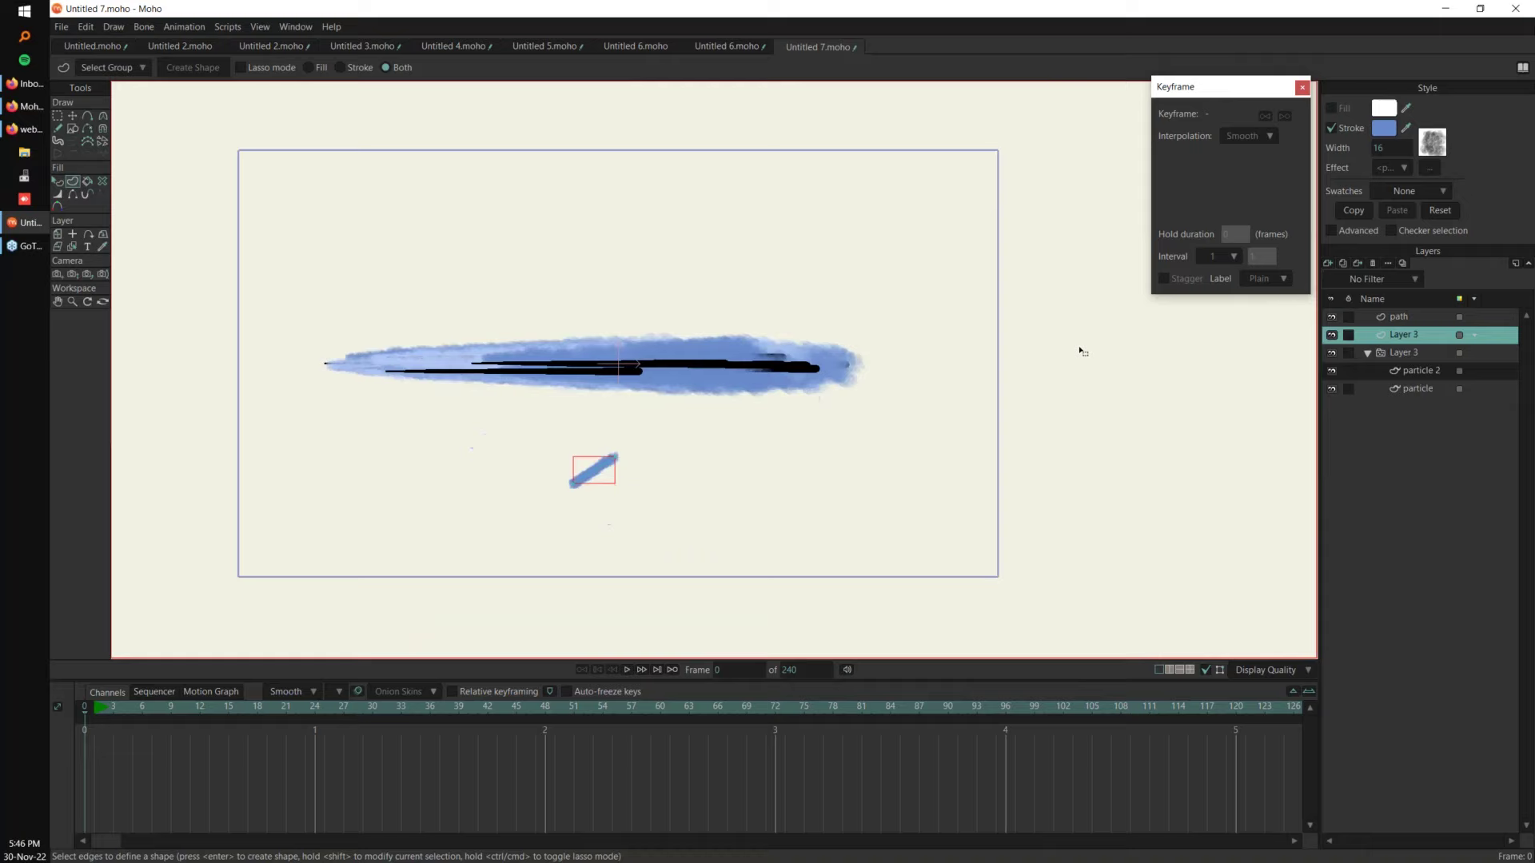
key("q")
left_click_drag(1374, 148, 1425, 147)
key("Return")
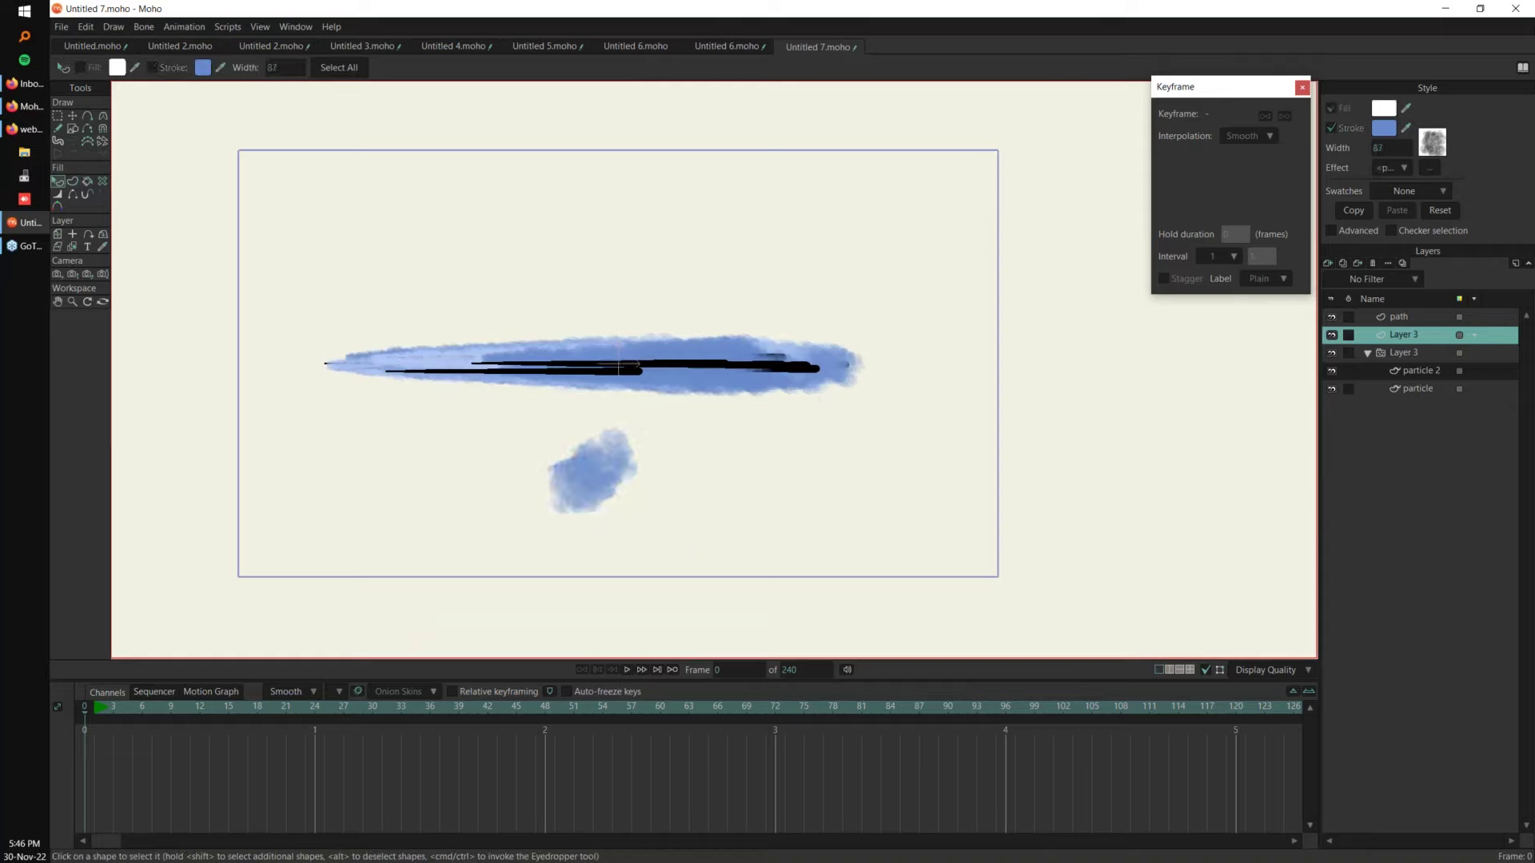
Step: Bring the line's points close together to form a compact dab and place it at the centre of the stroke cluster
key("t")
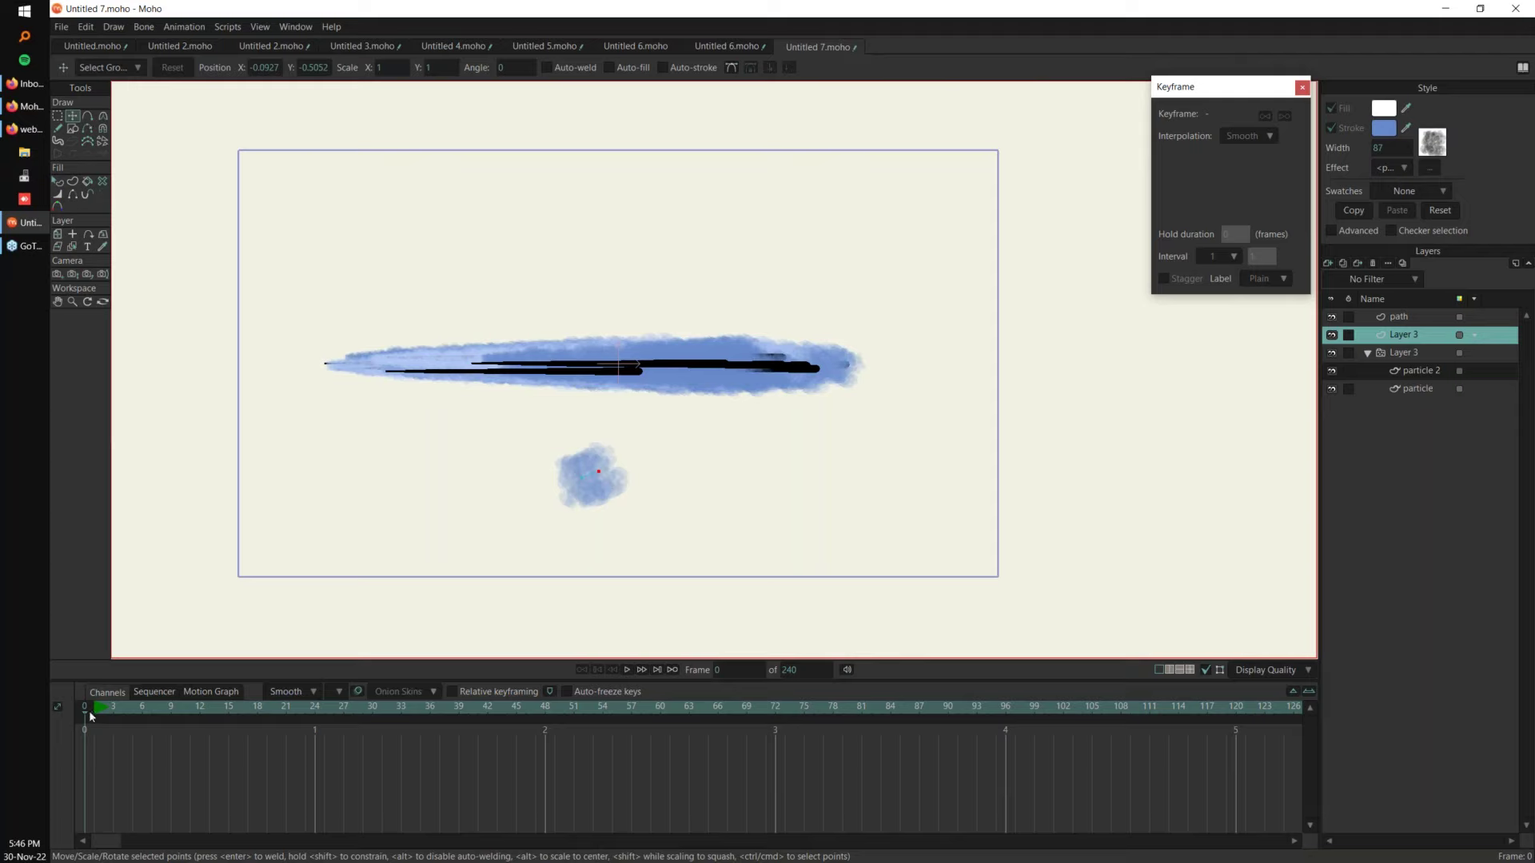
key("0")
key("t")
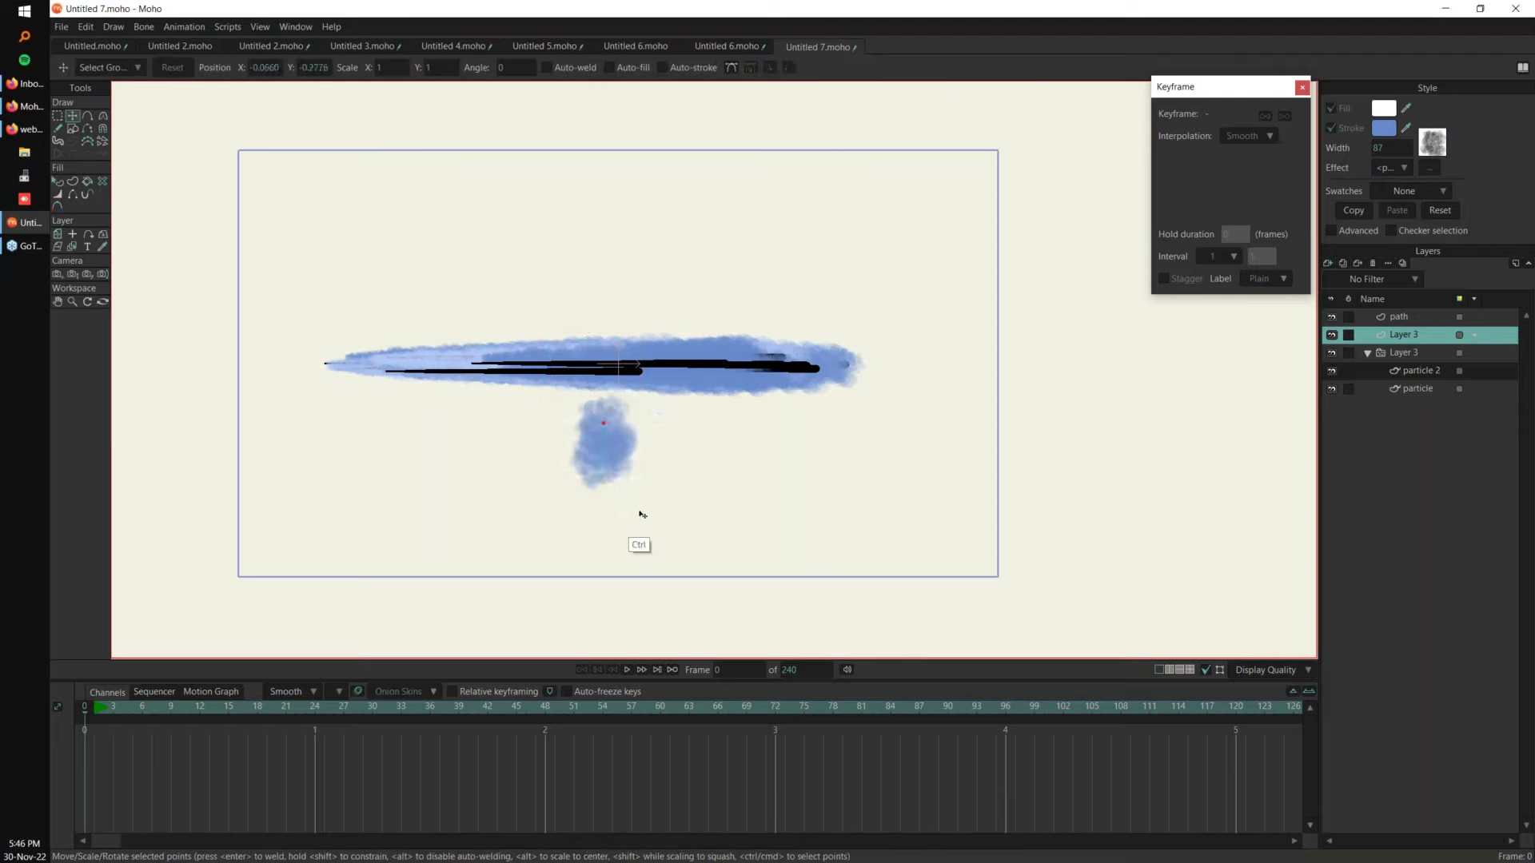
left_click_drag(640, 514, 648, 534)
key("ctrl+z")
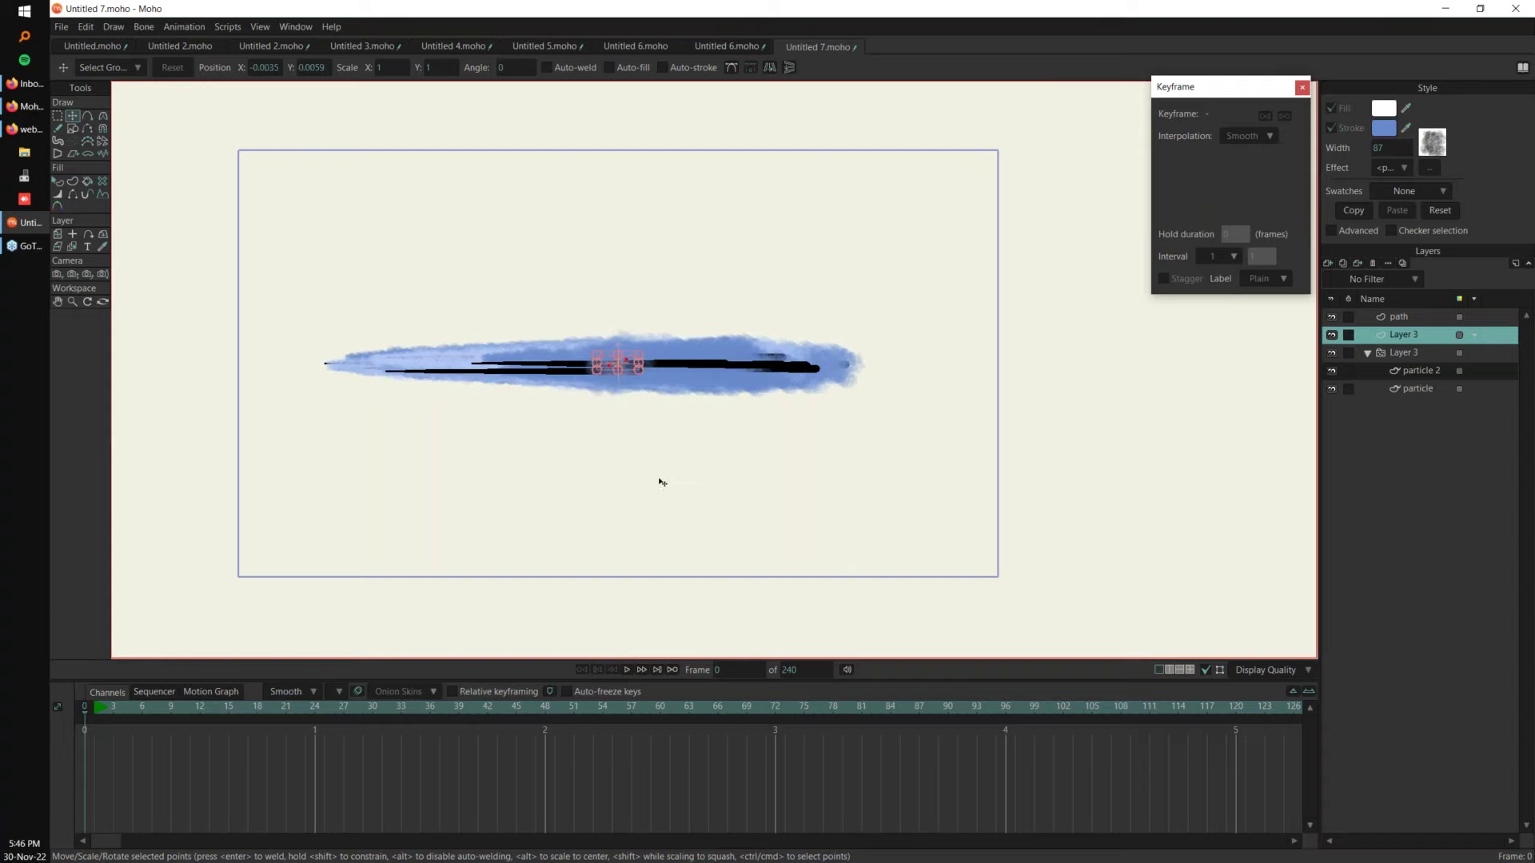
Step: Animate the dab layer's scale, enlarging it at frame 6 and keying it to 0.6653 at frame 15
key("m")
left_click_drag(96, 712, 142, 713)
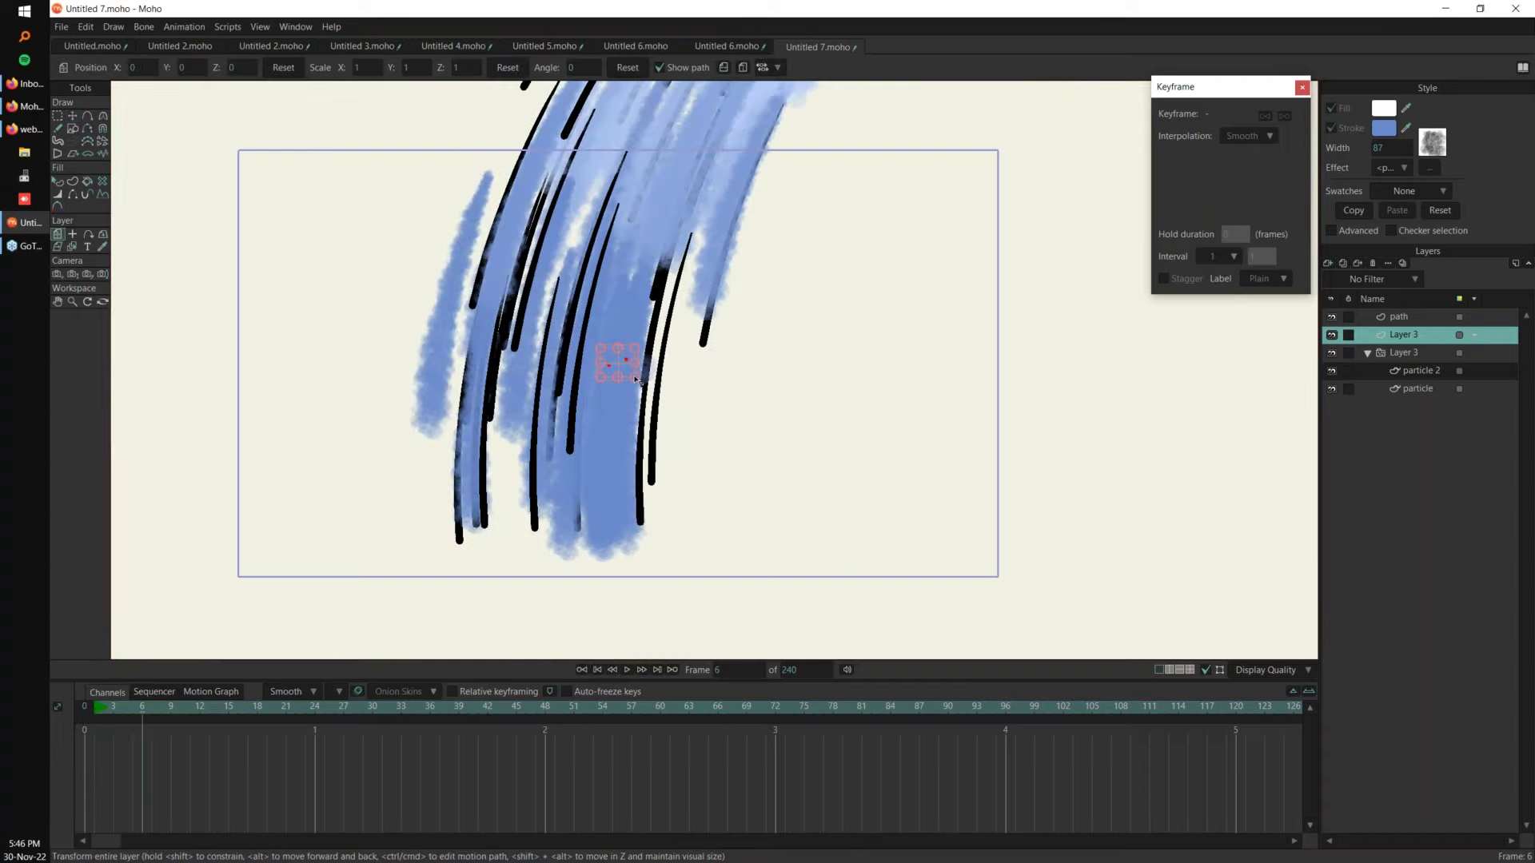
left_click_drag(635, 379, 712, 442)
left_click(199, 708)
left_click(229, 708)
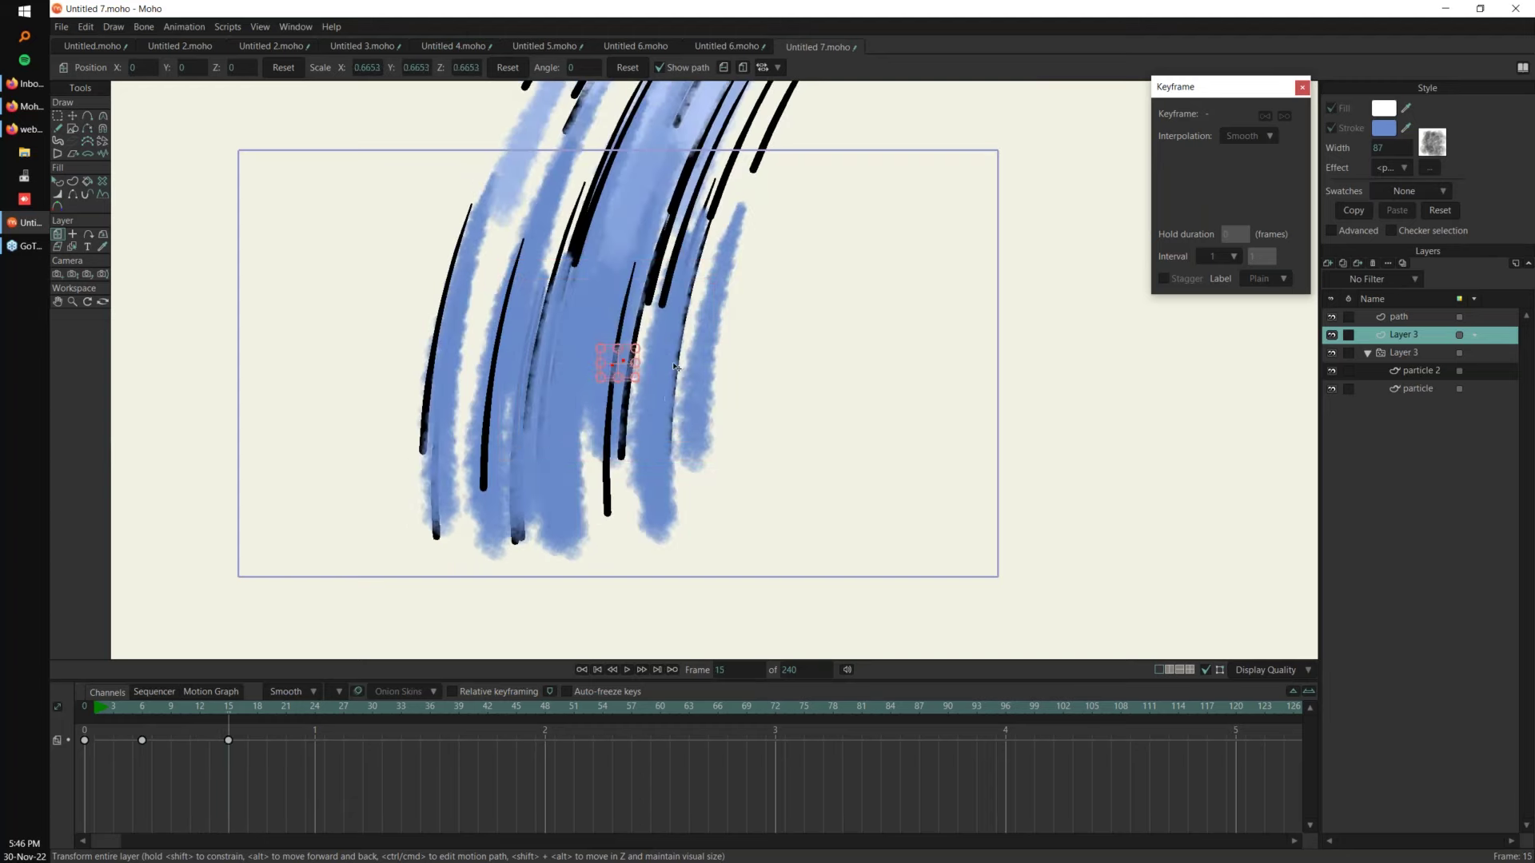
Step: Copy the dab layer's frame 15 scale keyframe to frame 1 and set the frame 15 keyframe's interpolation to Cycle
left_click_drag(258, 733, 256, 730)
key("ctrl+c")
left_click(96, 708)
key("ctrl+v")
right_click(230, 743)
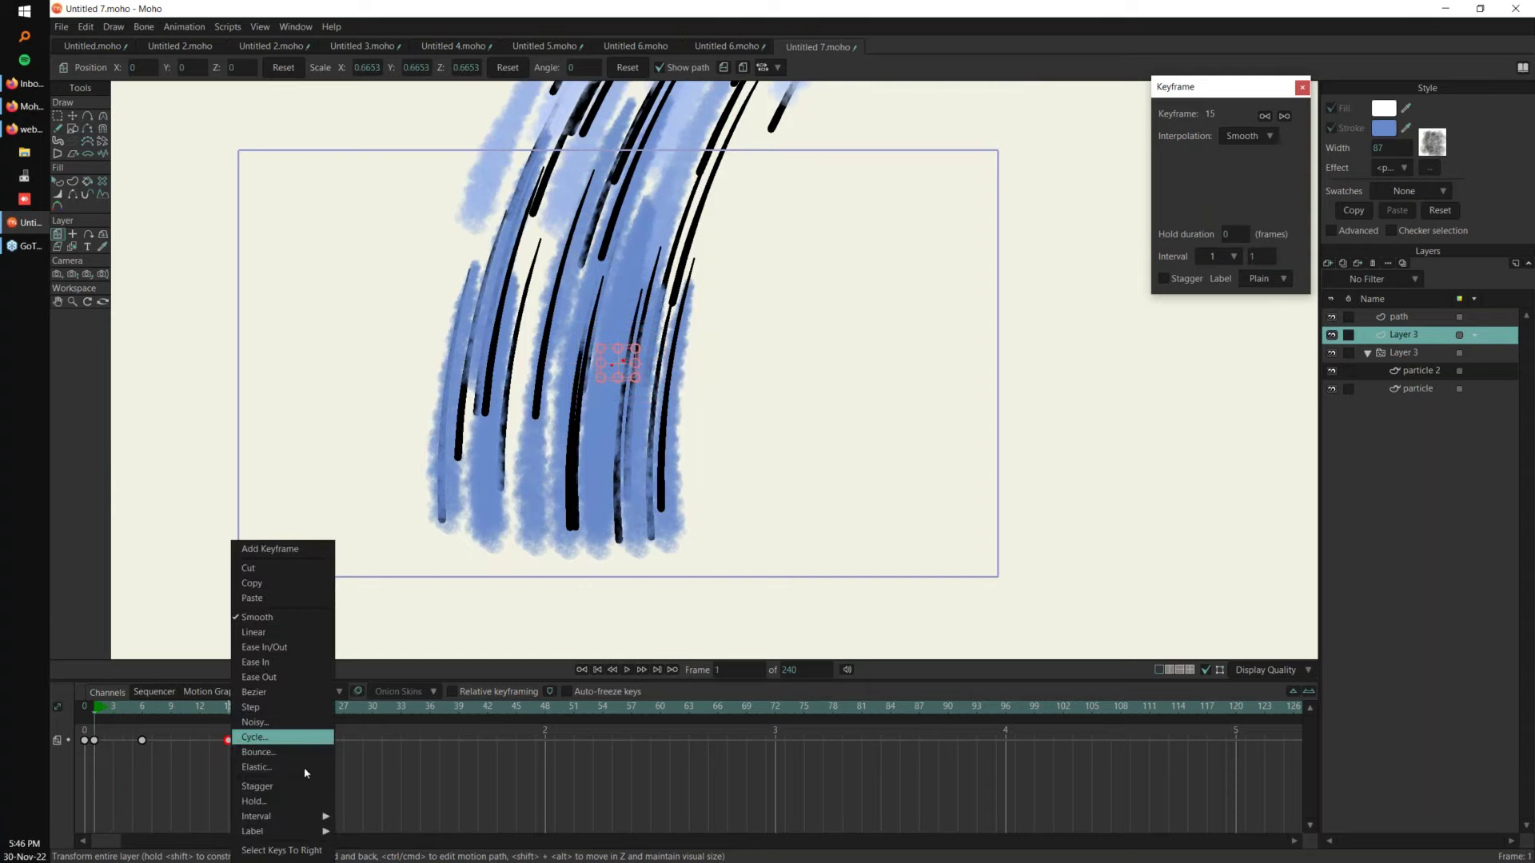
left_click(268, 737)
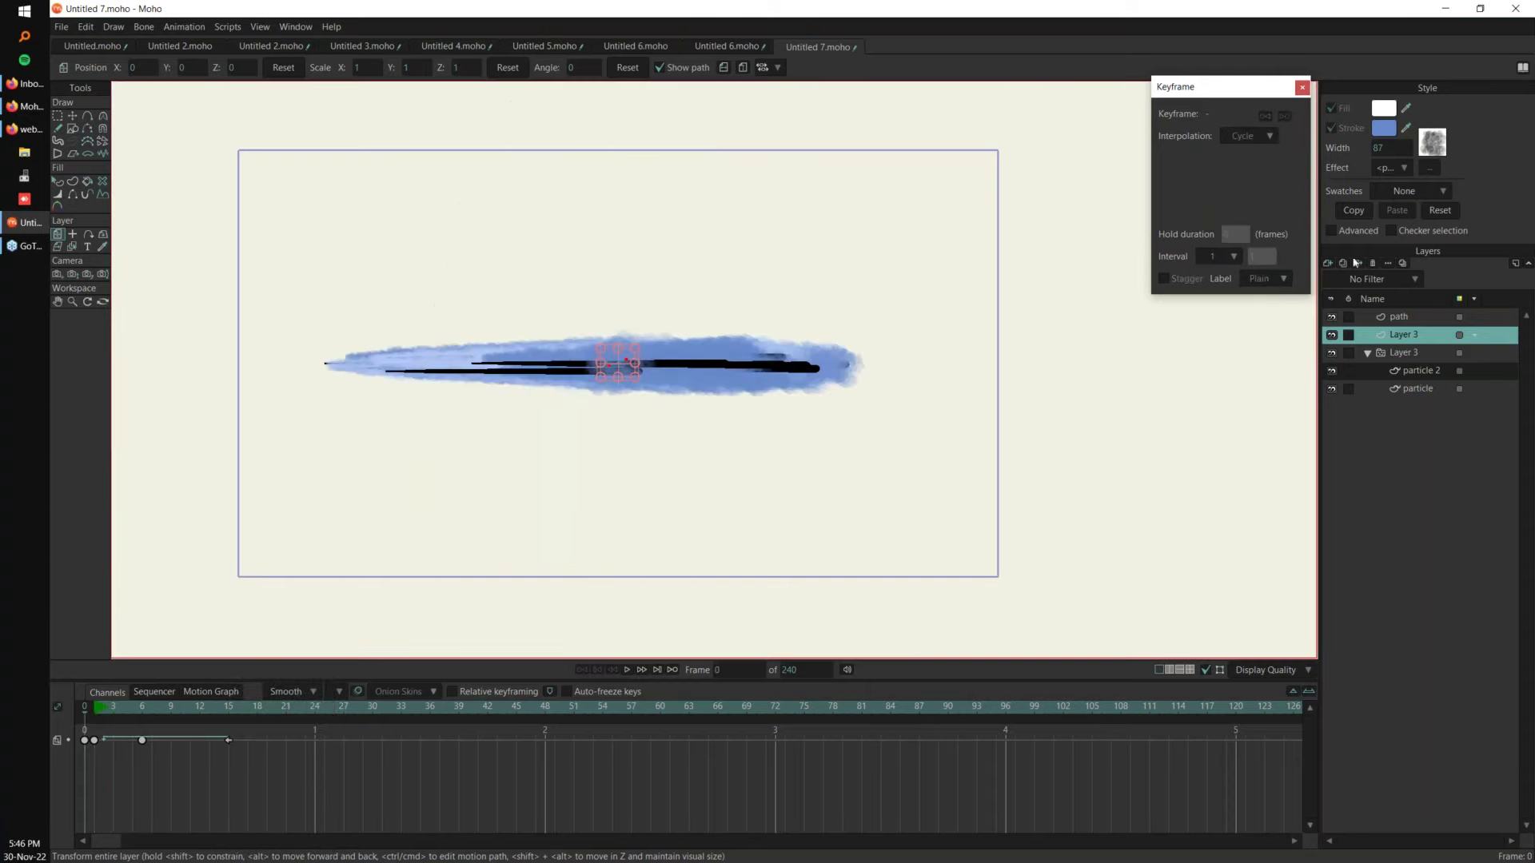
Step: Add a particle layer, nest the pulsing dab layer inside it and play the animation
left_click(1327, 263)
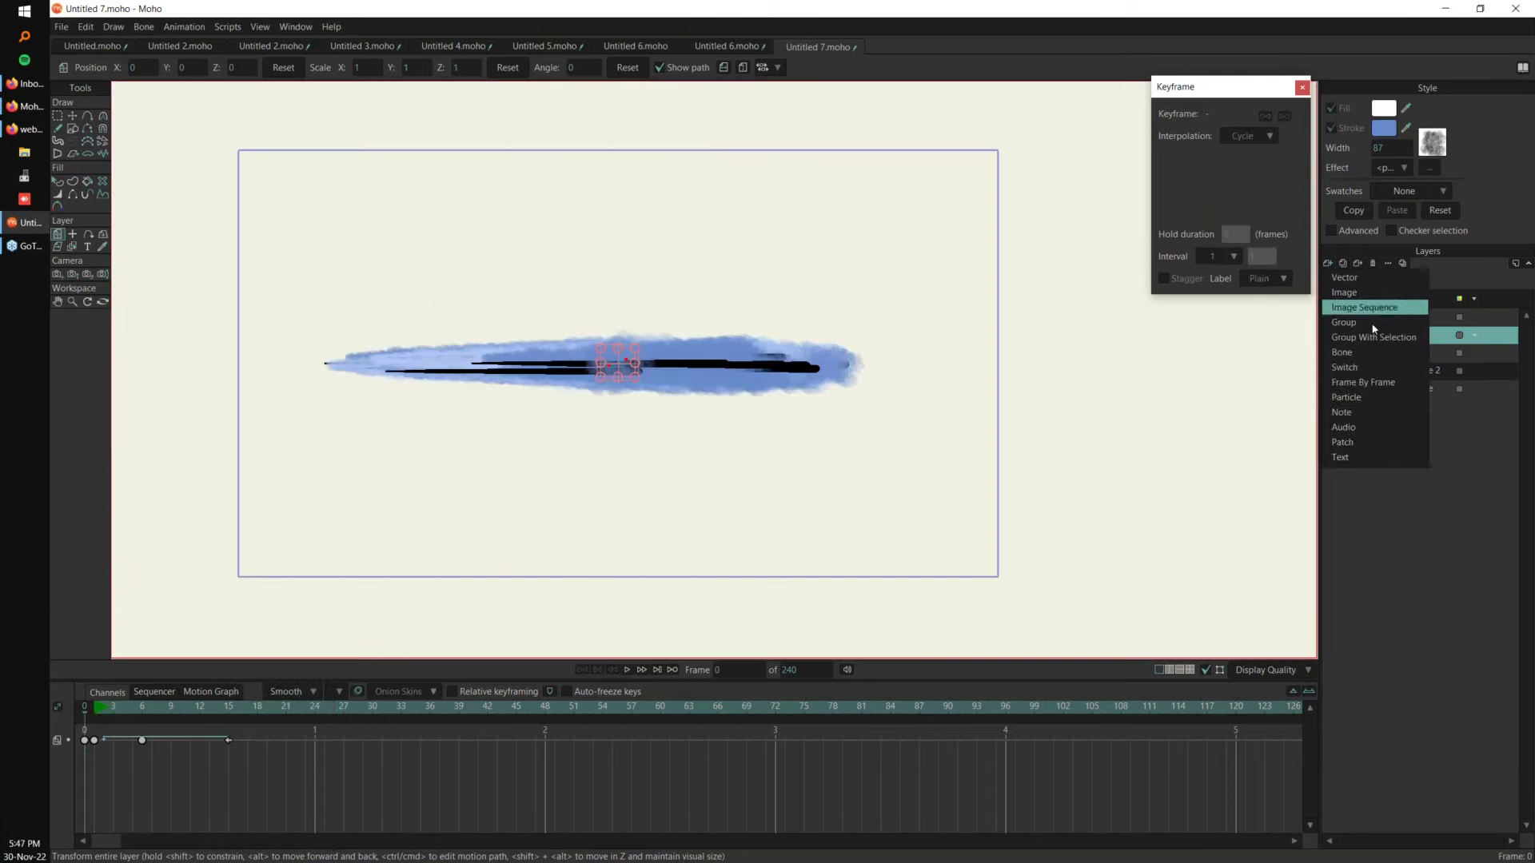
left_click(1387, 398)
left_click(1407, 352)
left_click_drag(1407, 353, 1416, 336)
left_click(1418, 336)
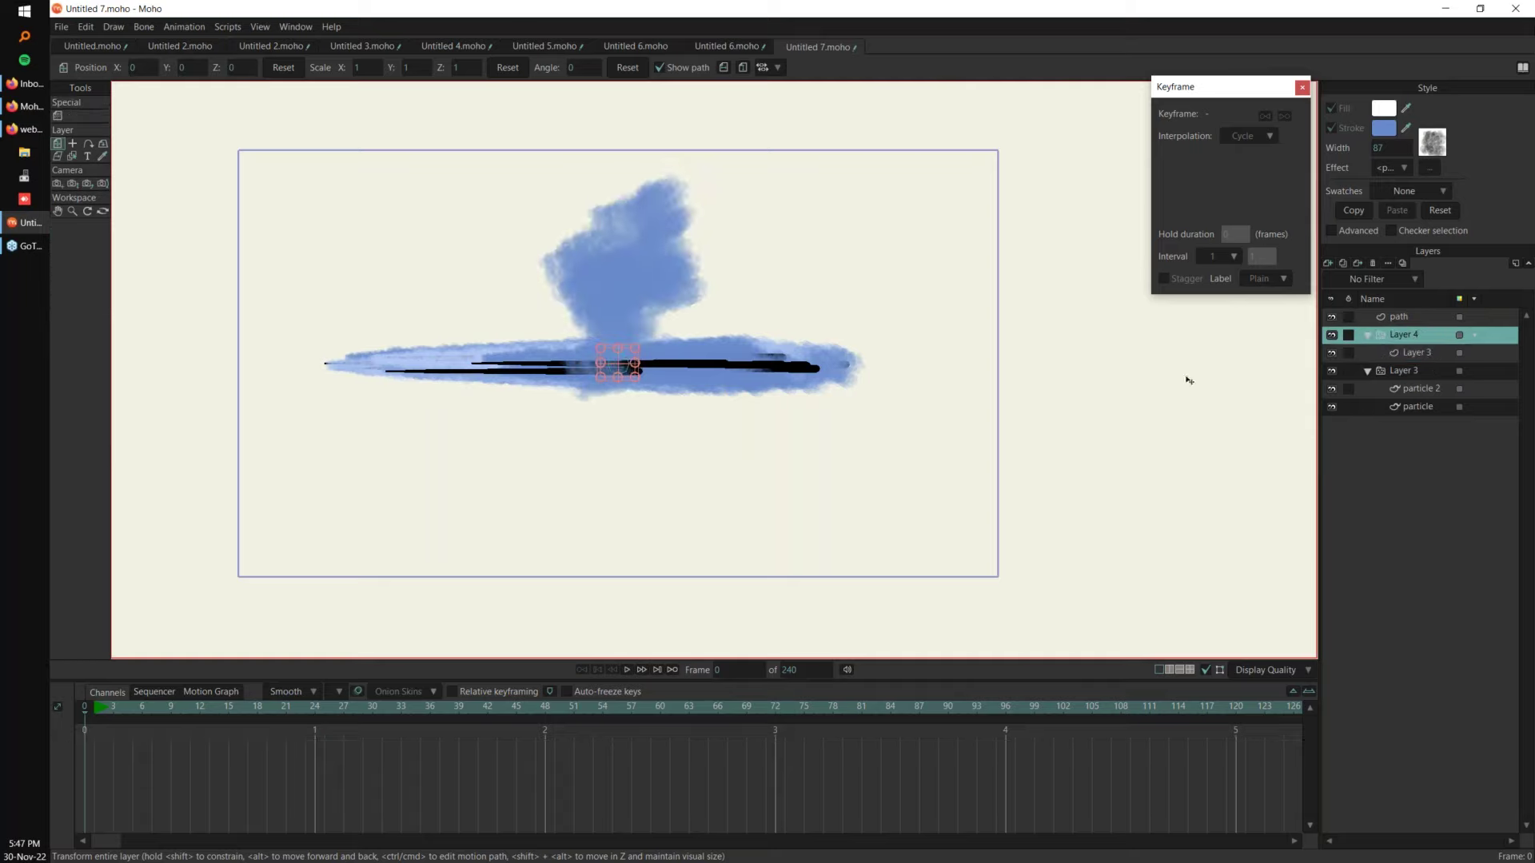
scroll(1054, 413, "down", 2)
key("space")
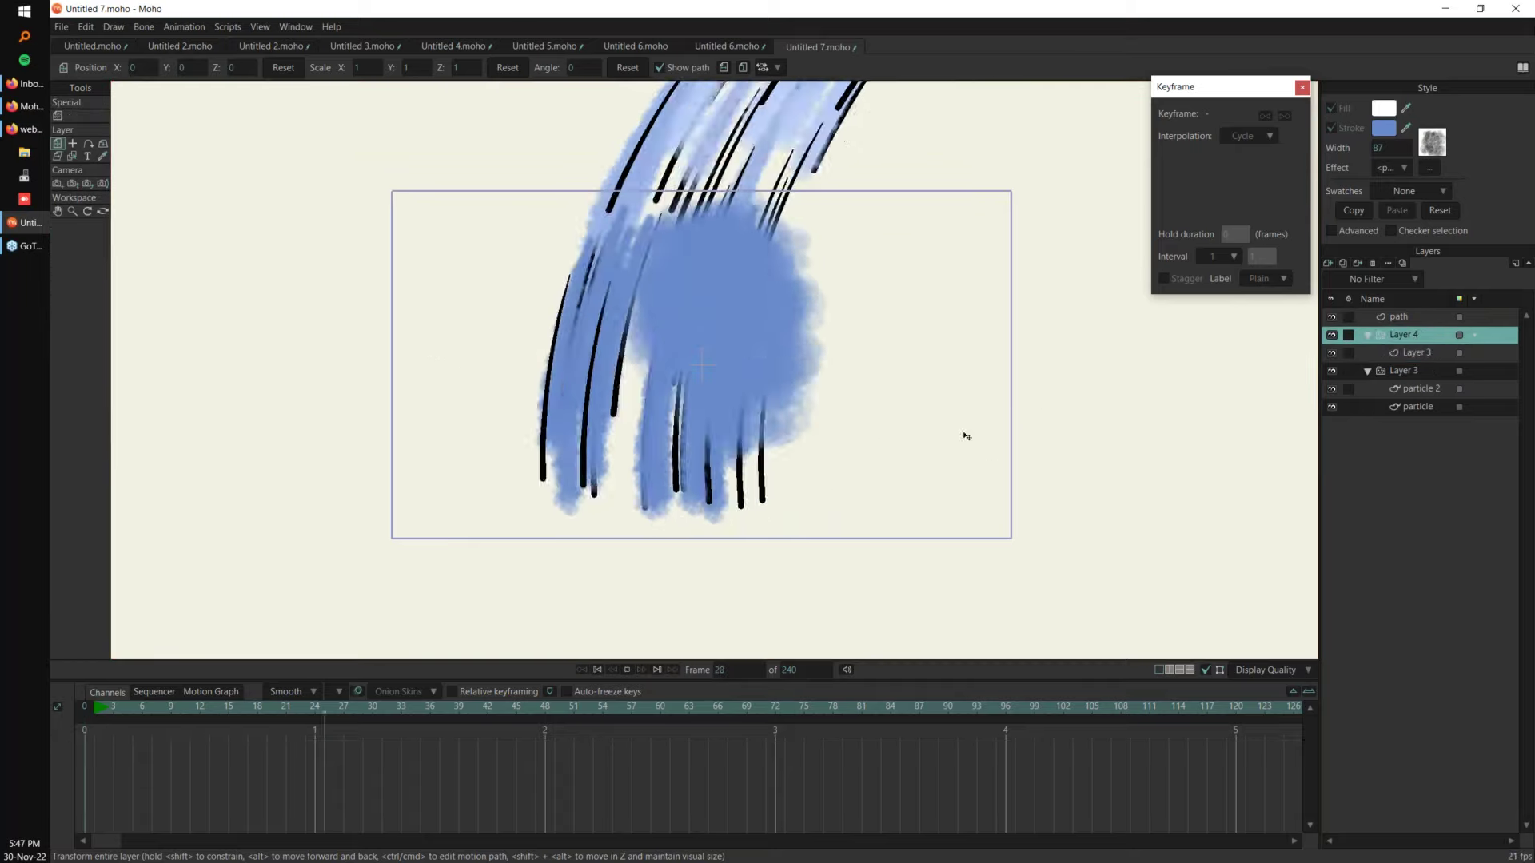
scroll(980, 383, "down", 1)
key("space")
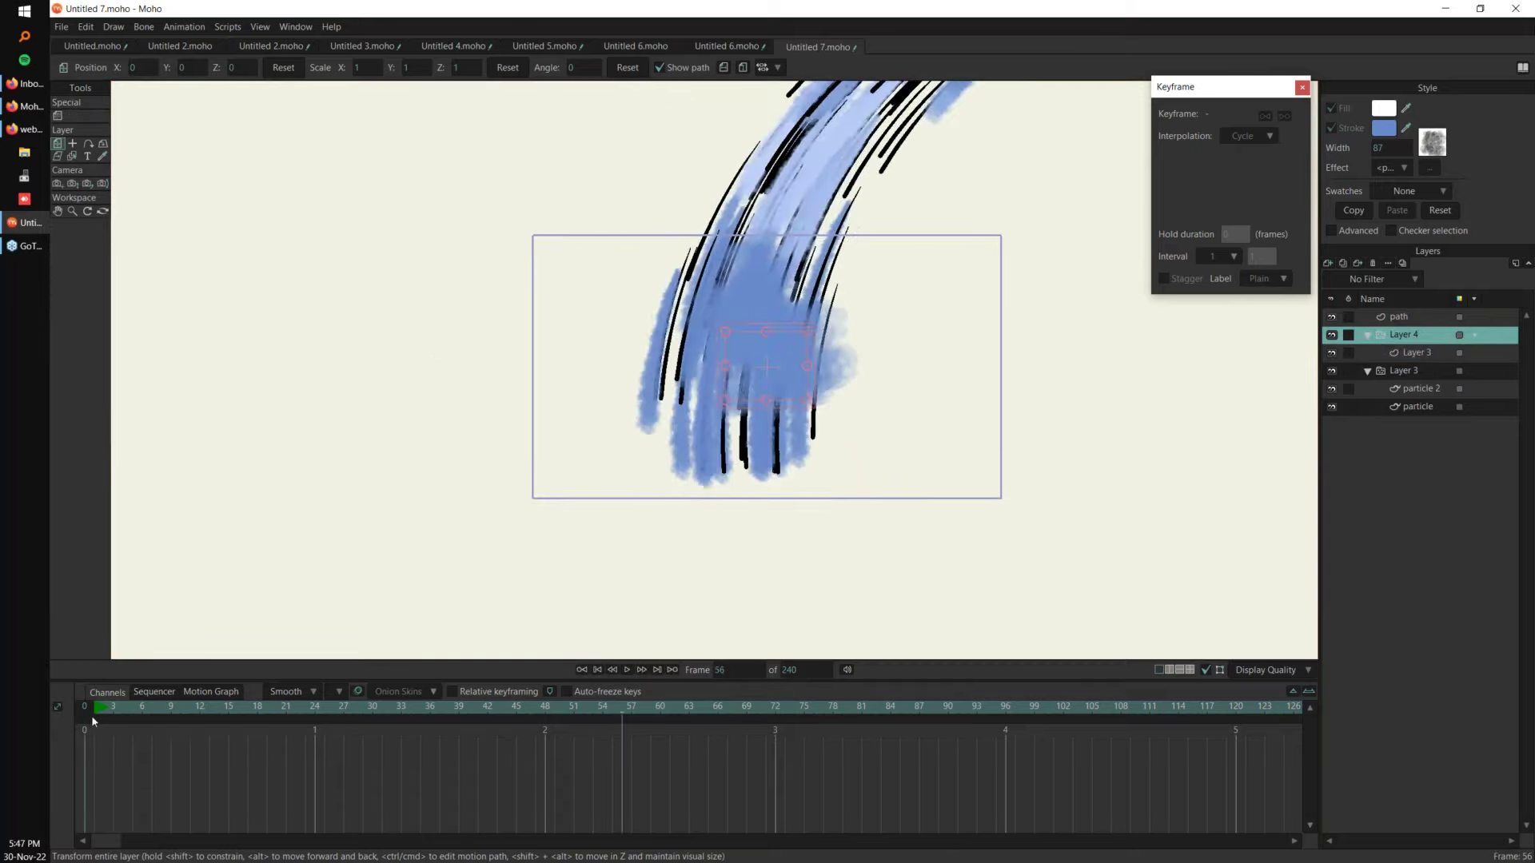
Step: Position the dab particle layer at the lower end of the stream, keep that position on frame 0, and play it
left_click(85, 708)
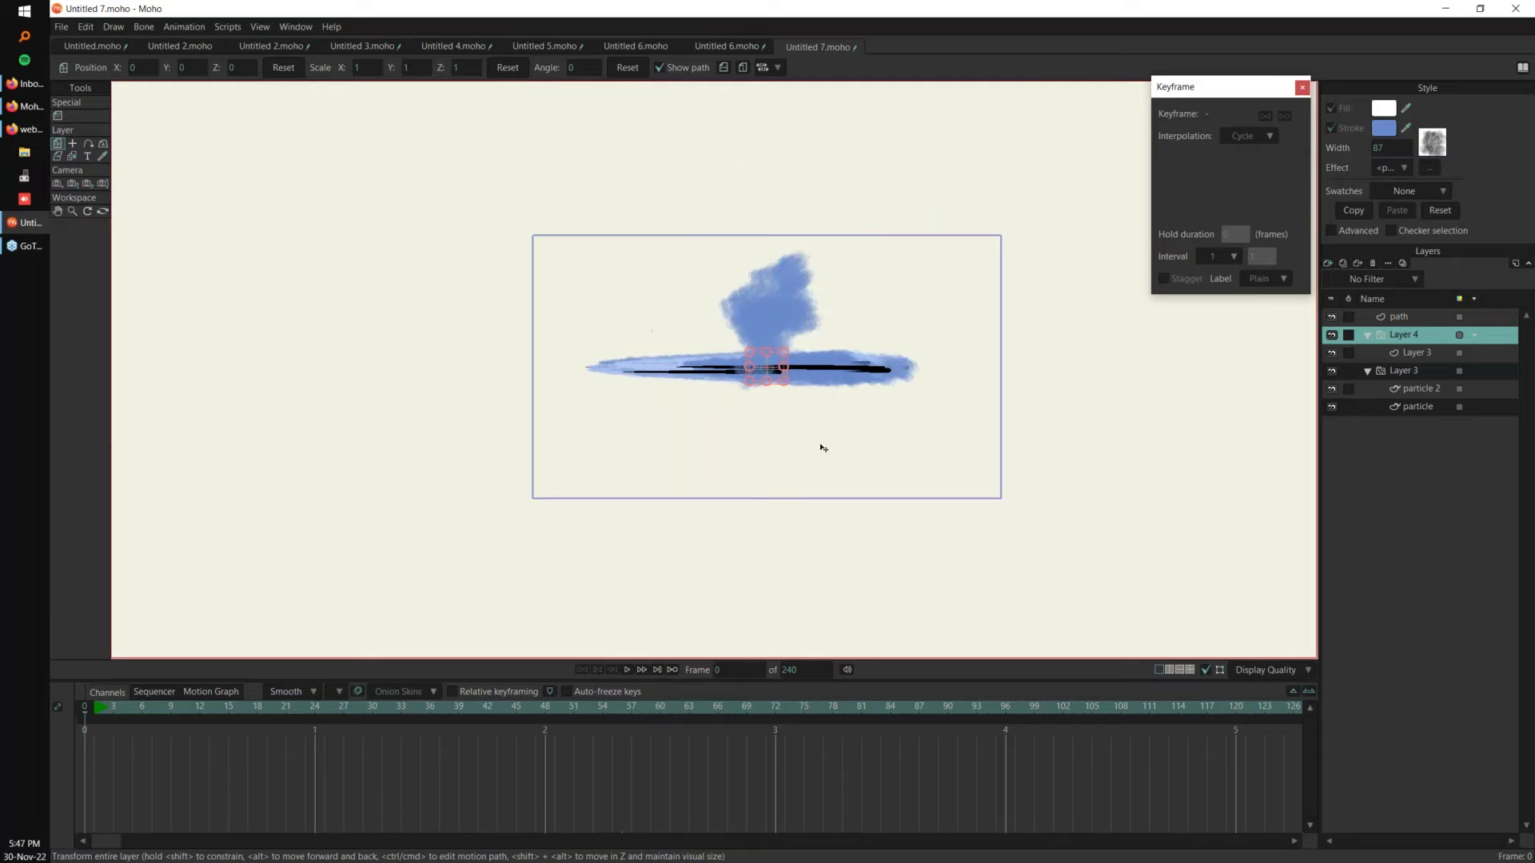
left_click(95, 708)
left_click_drag(95, 708, 84, 709)
left_click(94, 740)
key("ctrl+x")
key("ctrl+v")
left_click(93, 708)
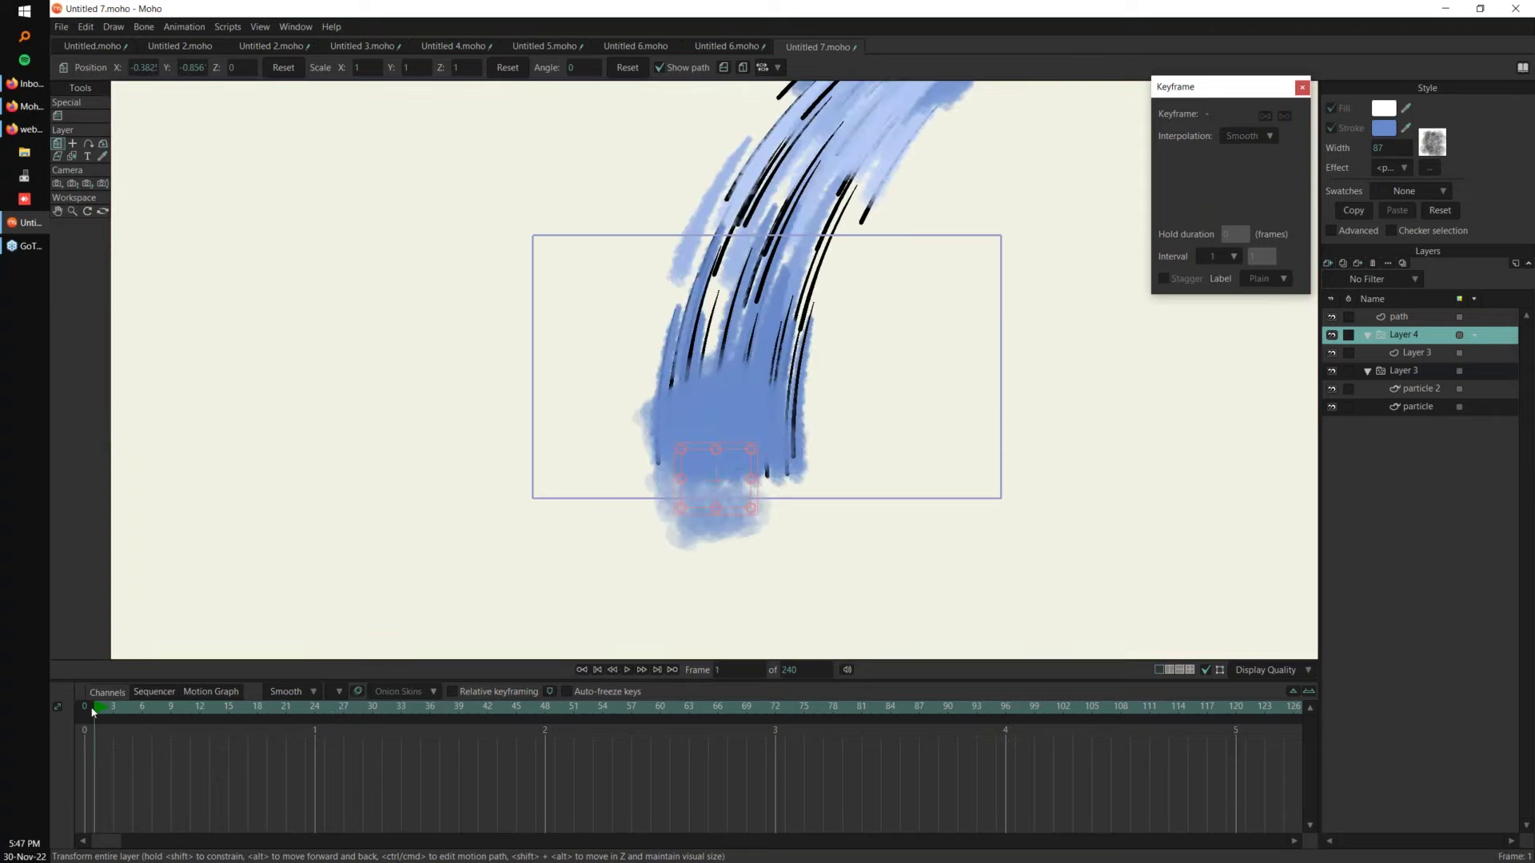
left_click_drag(92, 711, 189, 712)
key("space")
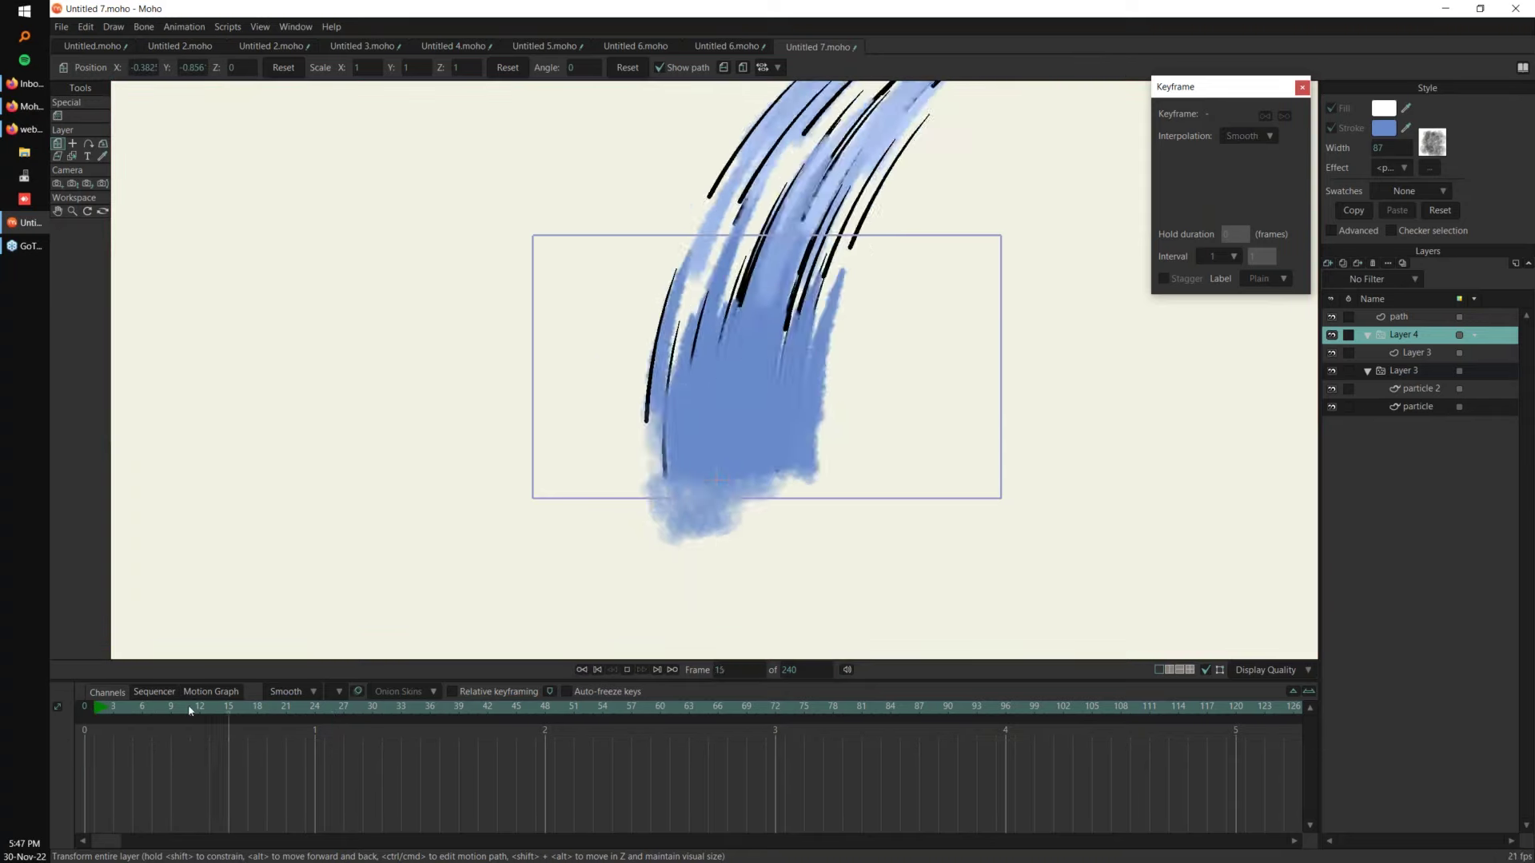
Step: Set the dab particles' velocity, velocity spread, direction spread, acceleration rate and source height to 0, and the source width to 1.35
left_click(58, 116)
left_click(175, 69)
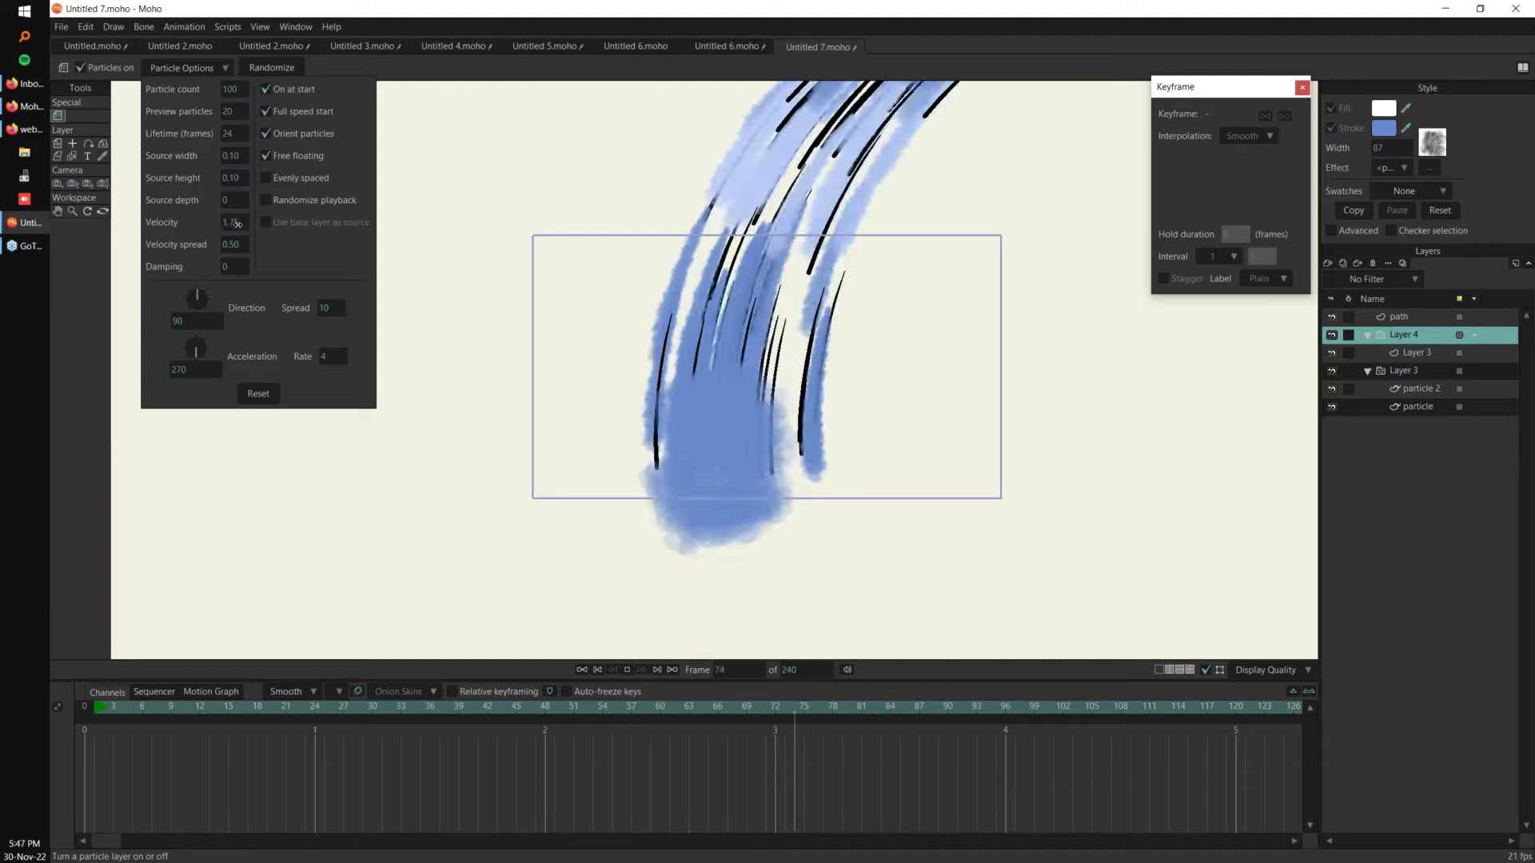
left_click_drag(237, 225, 9, 365)
left_click_drag(328, 309, 242, 249)
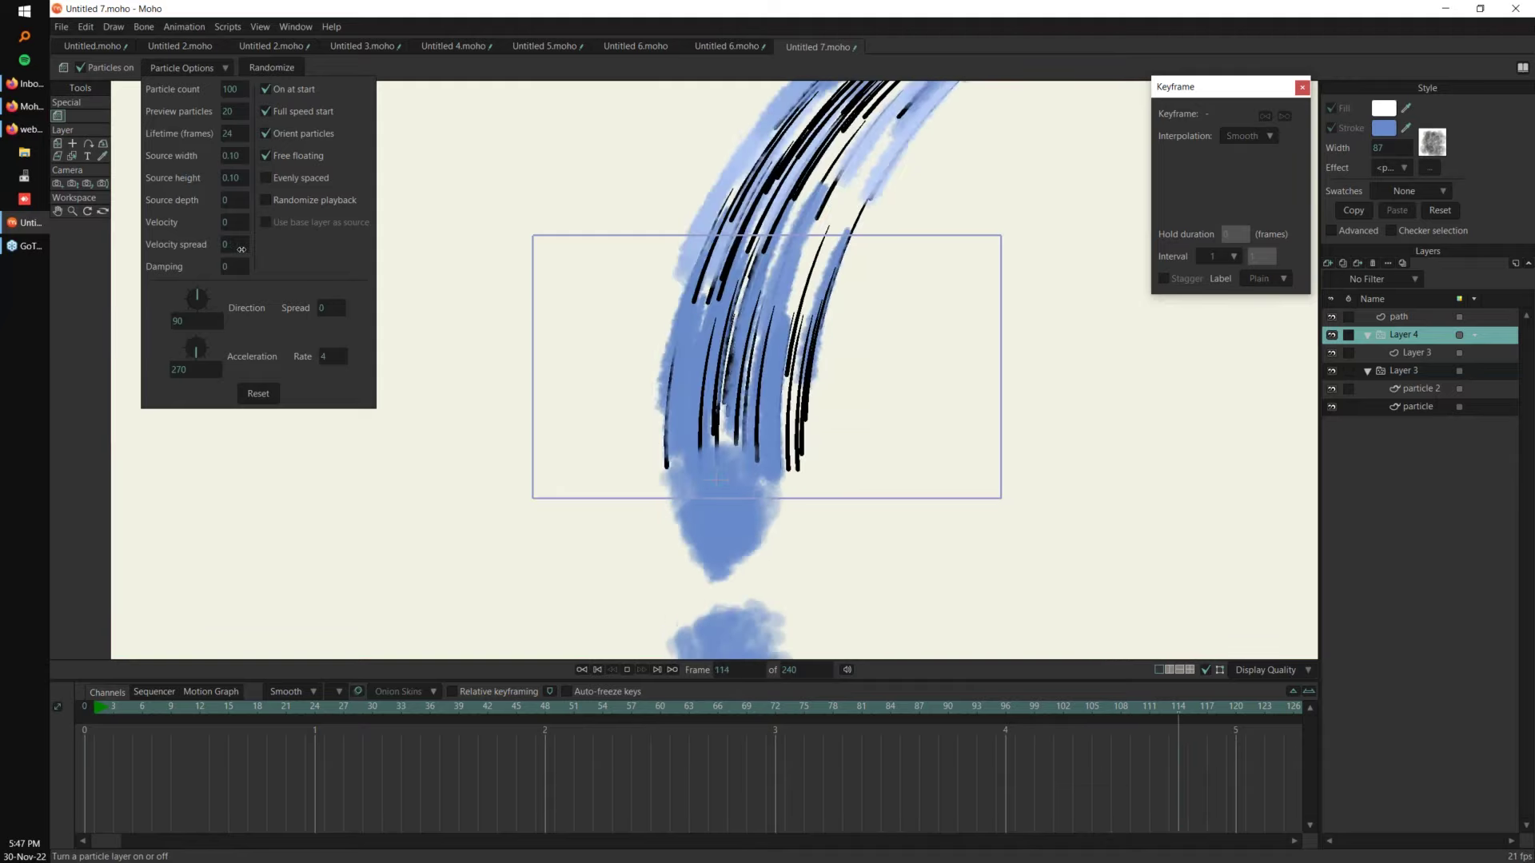
left_click_drag(330, 357, 3, 508)
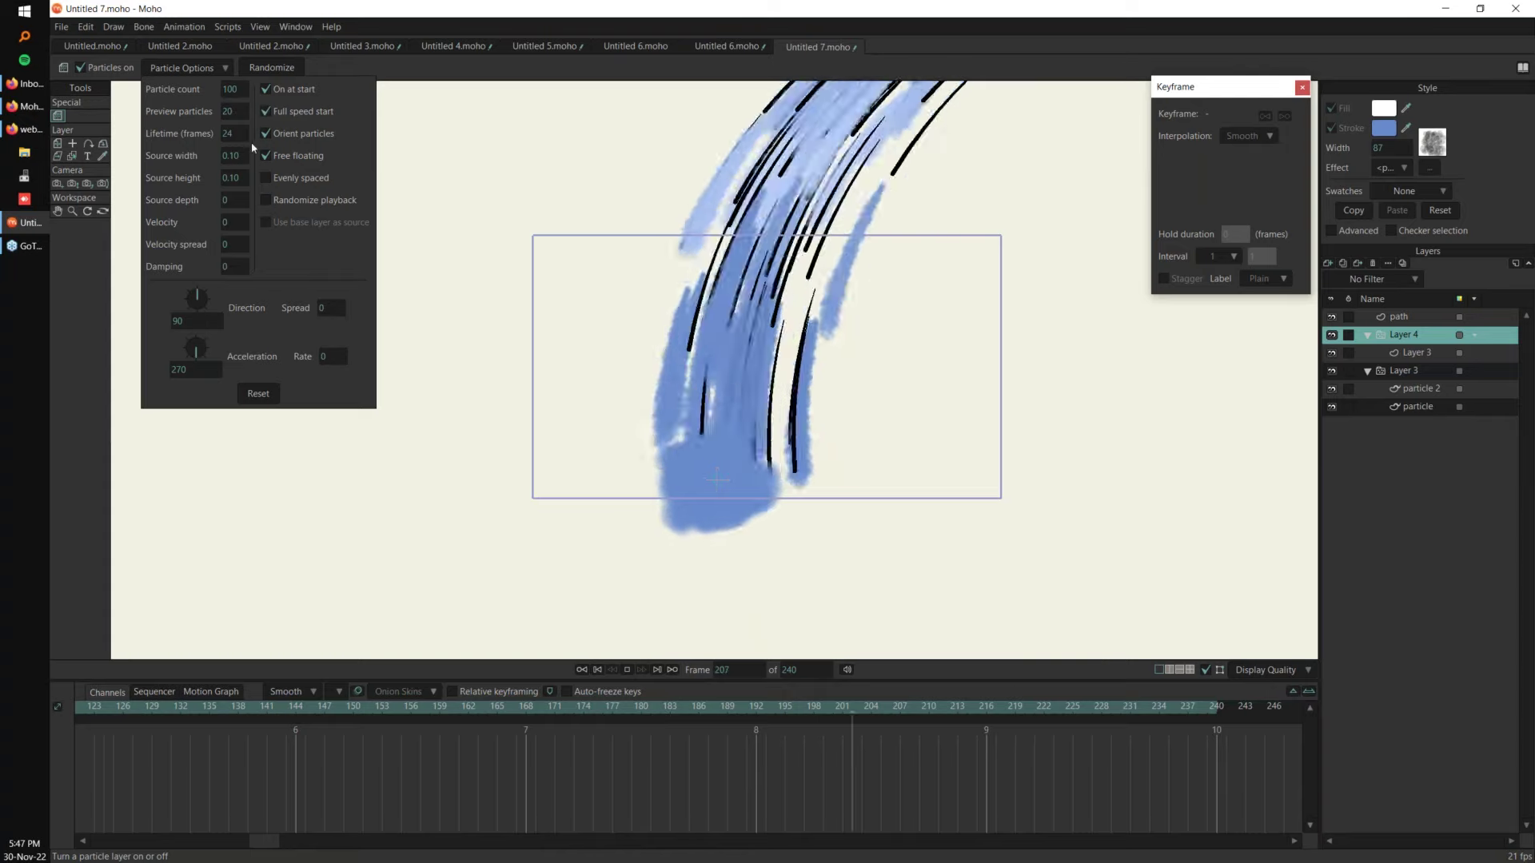
mouse_move(239, 155)
left_mouse_down()
mouse_move(268, 157)
mouse_move(218, 174)
left_mouse_up()
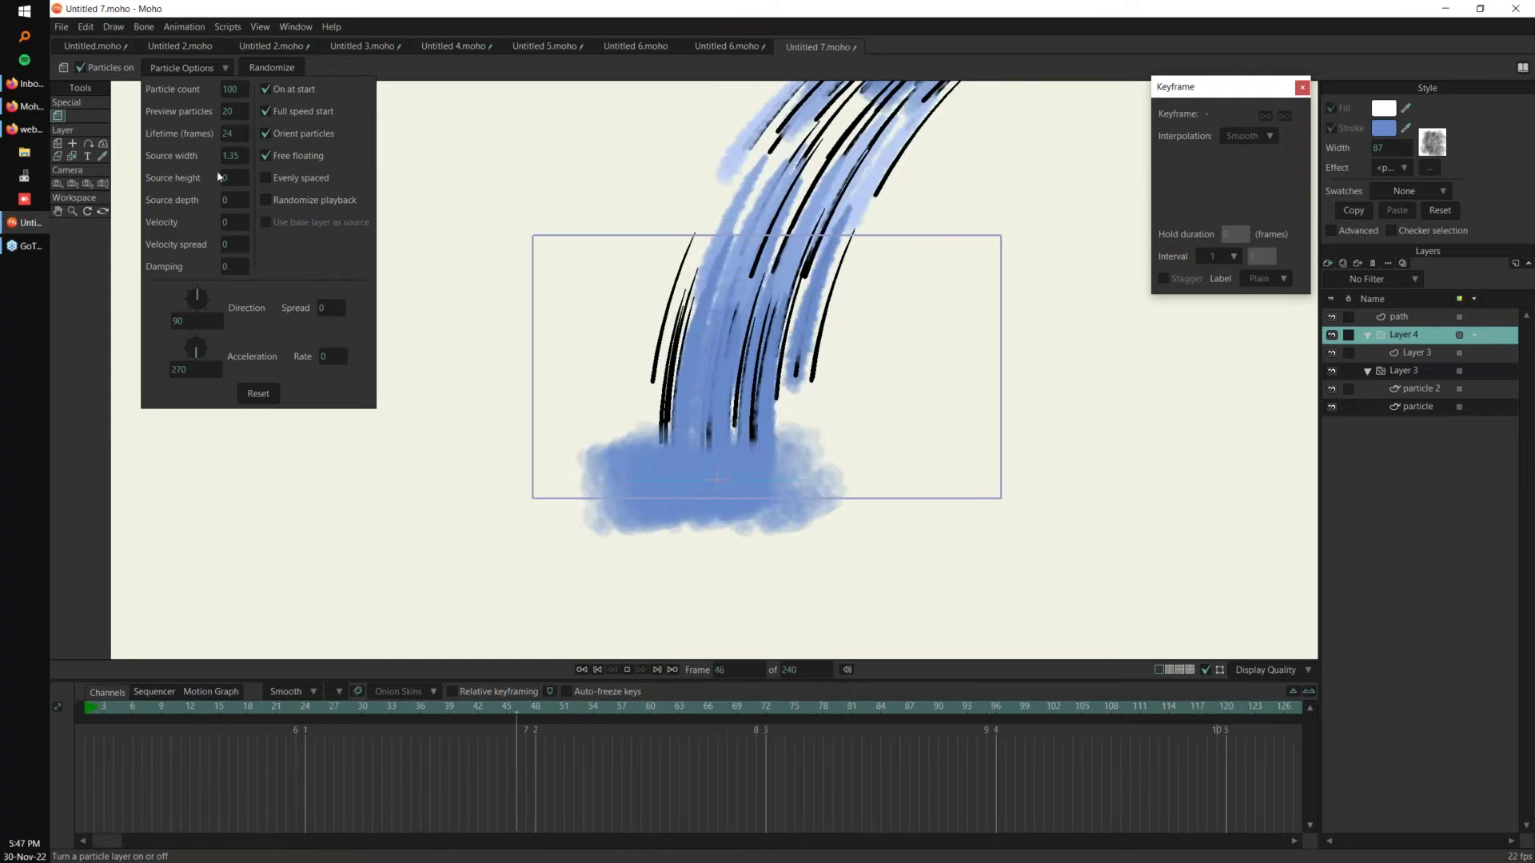
left_click(89, 712)
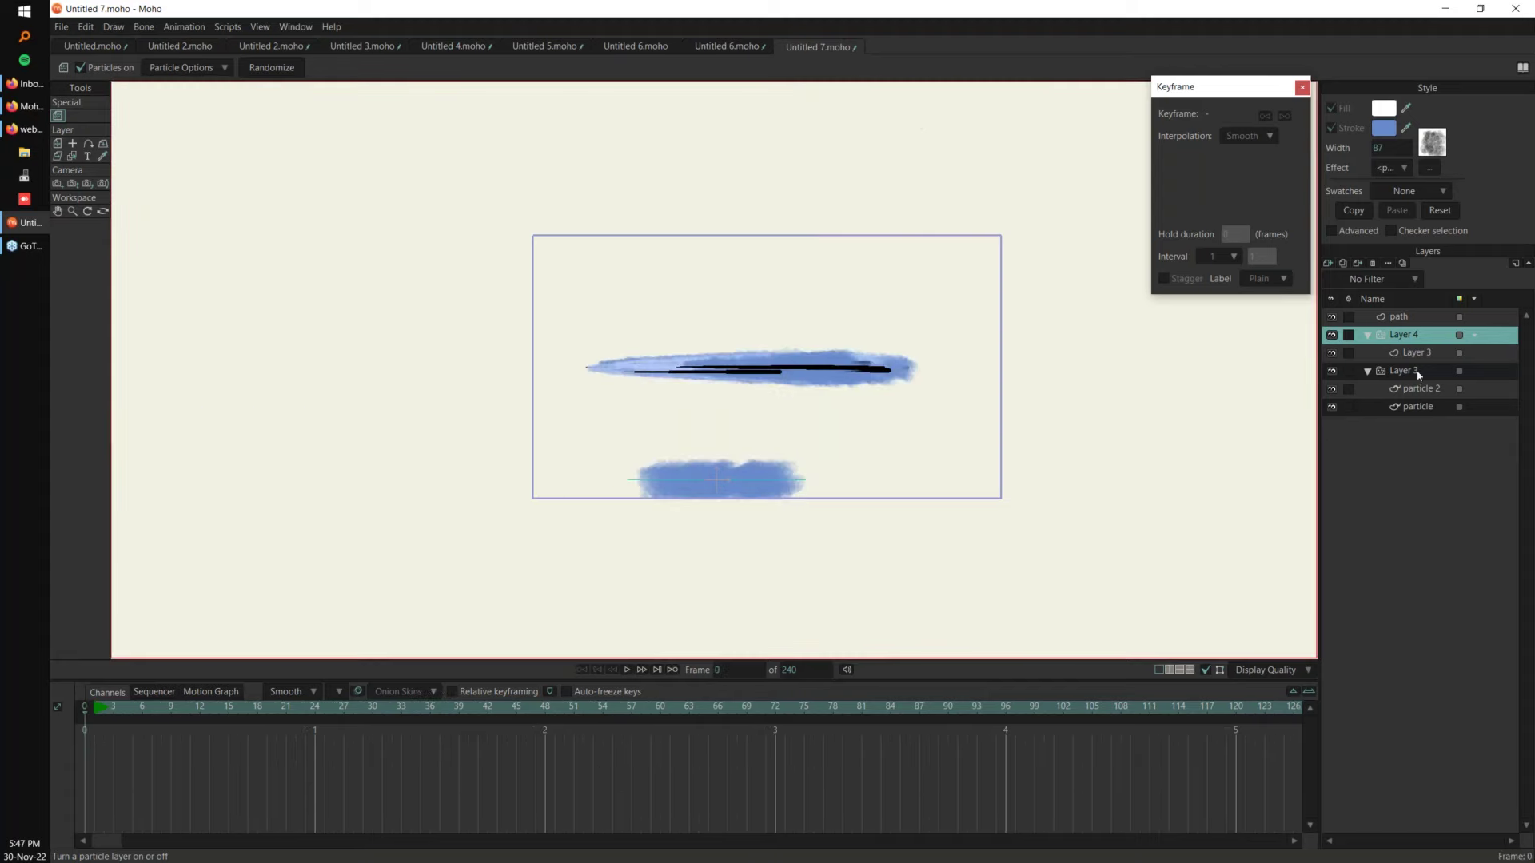
Step: Change the dab shape's stroke colour to white and play the particle layer to view the foam at the stream's base
left_click(1419, 352)
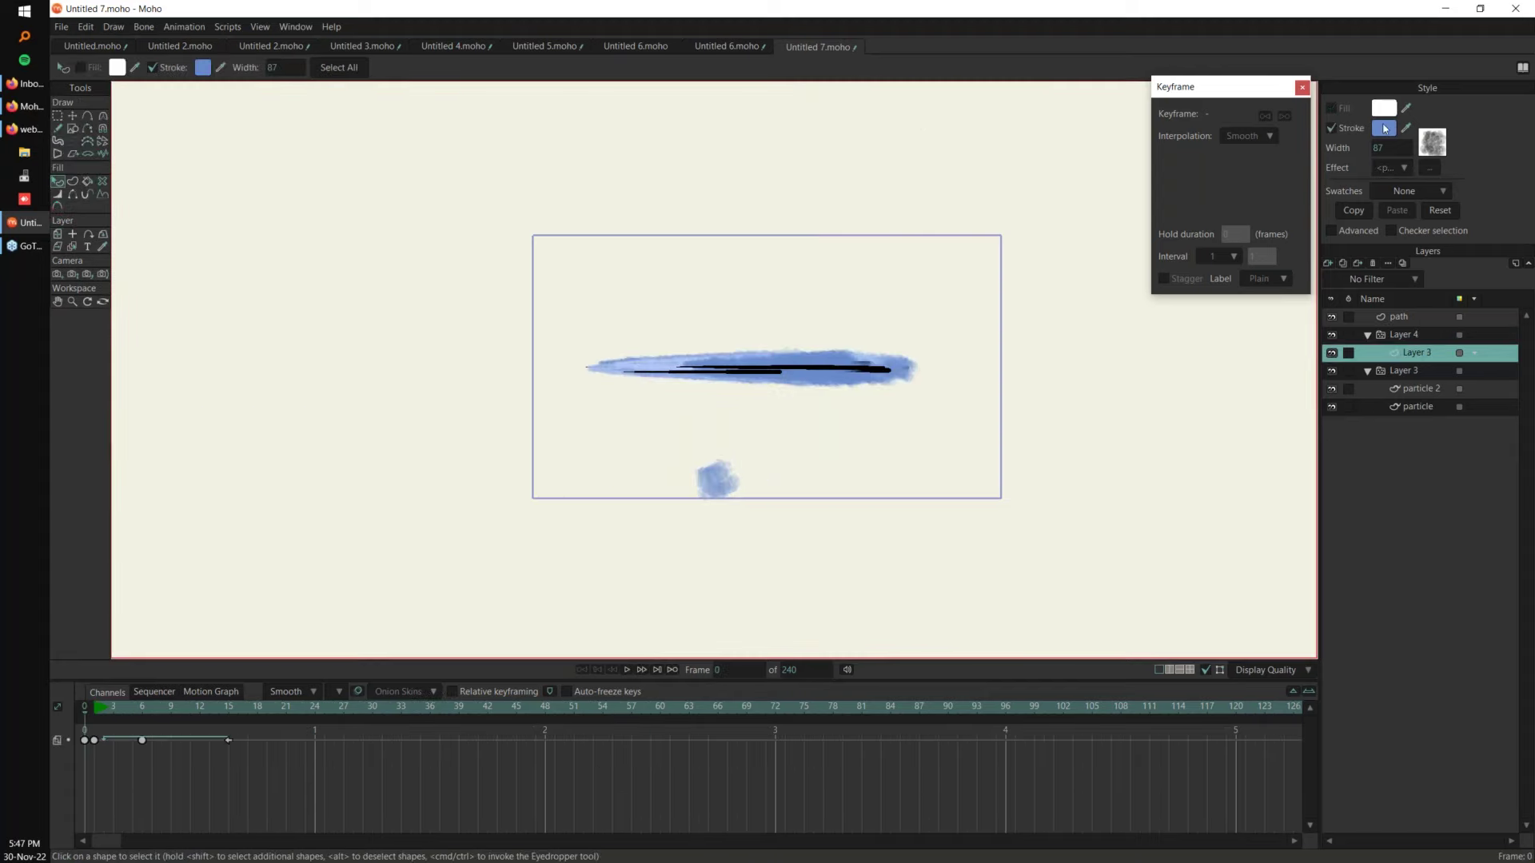
left_click(1384, 128)
left_click_drag(1009, 341, 981, 312)
left_click(1172, 497)
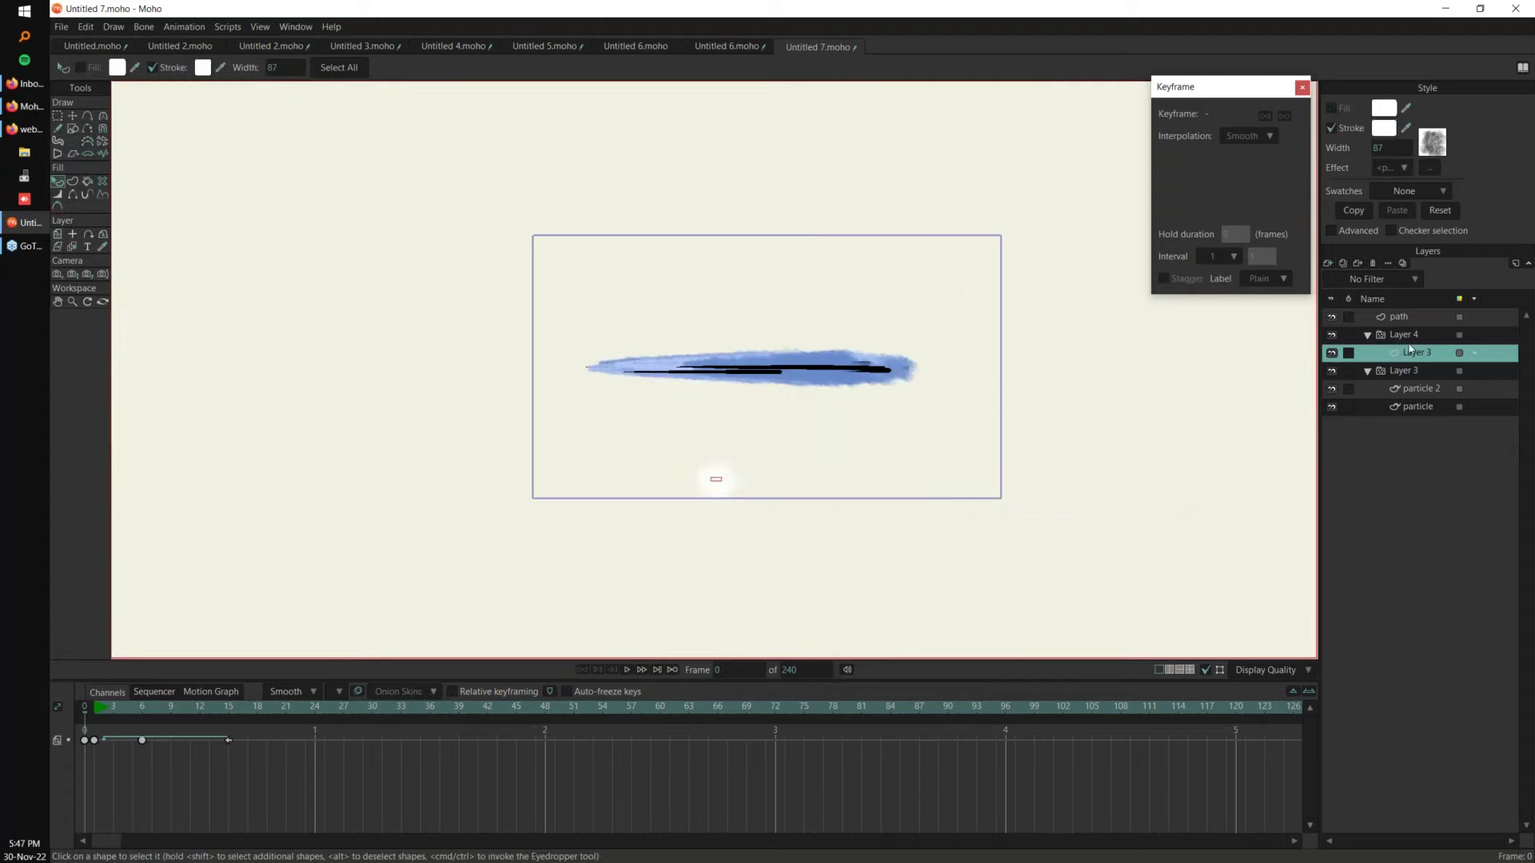
left_click(1404, 334)
key("space")
left_click_drag(1144, 452, 952, 463)
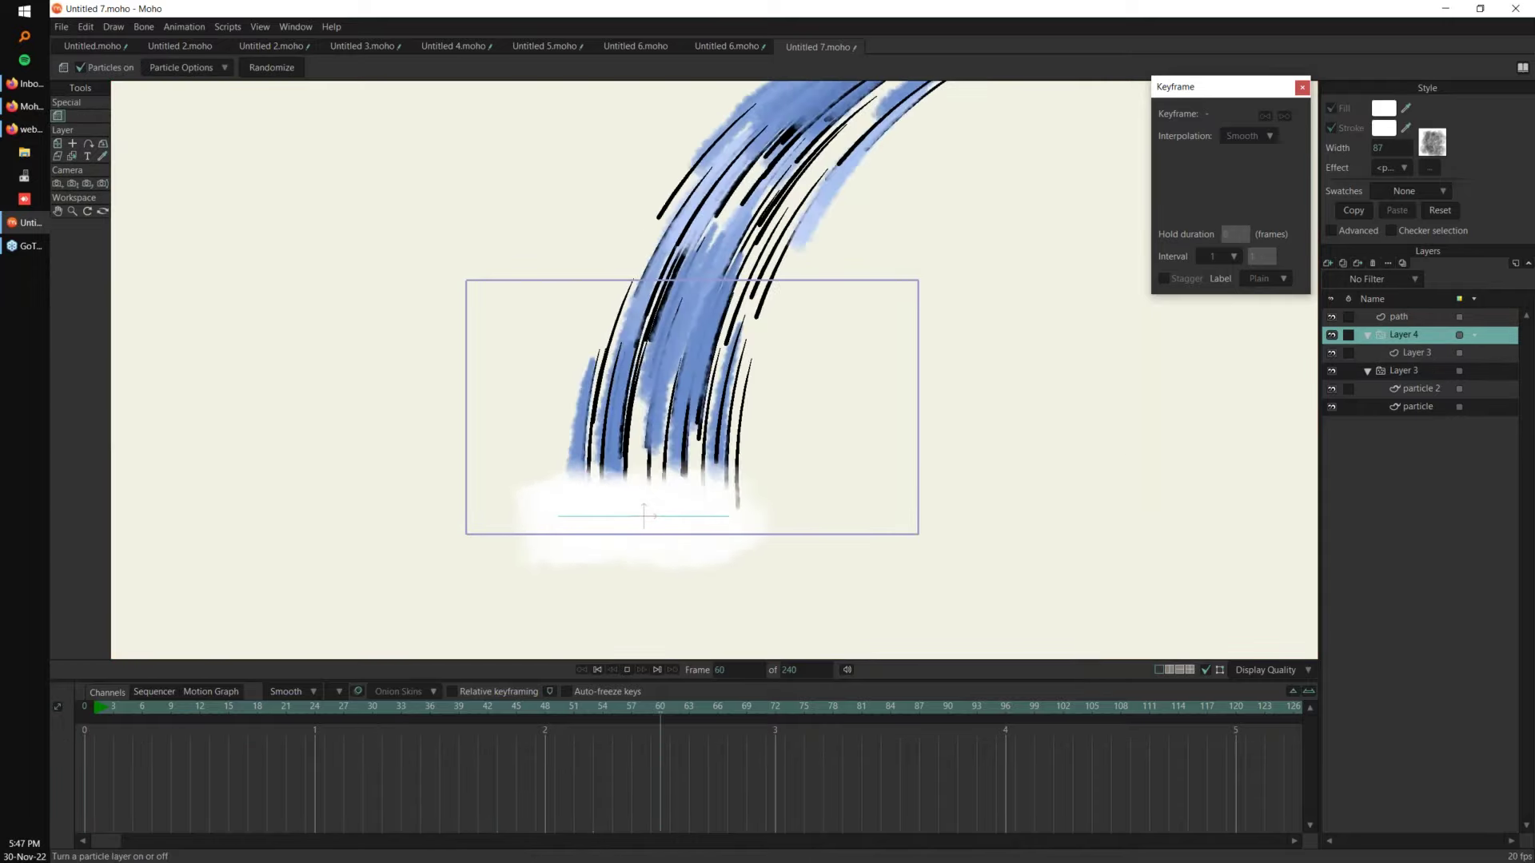
Step: Reduce the foam layer's particle count and preview particles to 10 each, watch the whole stream, and return to frame 0
left_click(189, 68)
double_click(227, 94)
type("10")
key("Tab")
type("1")
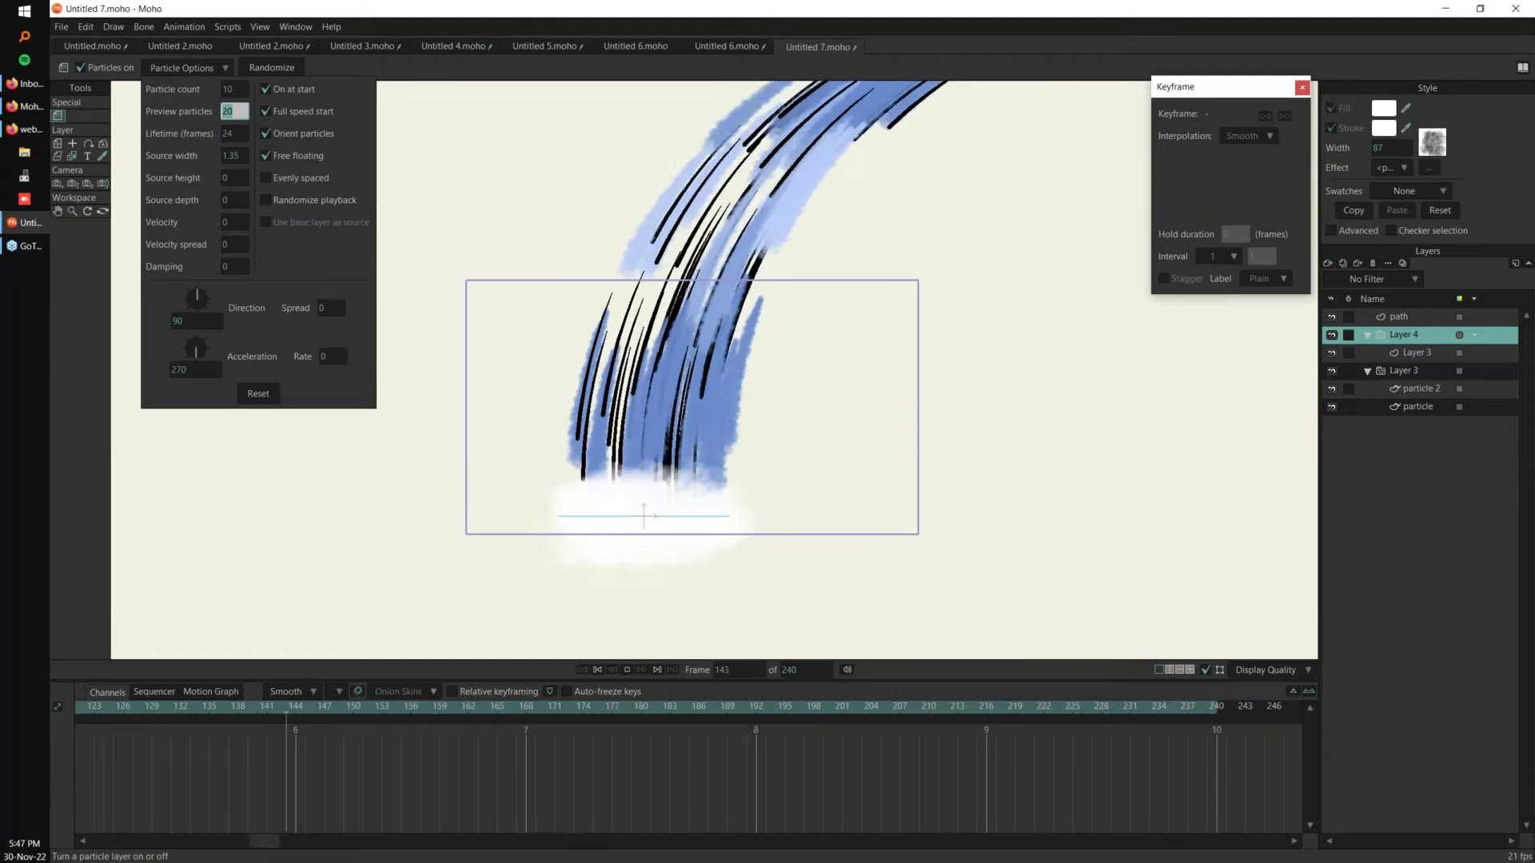
type("0")
key("Tab")
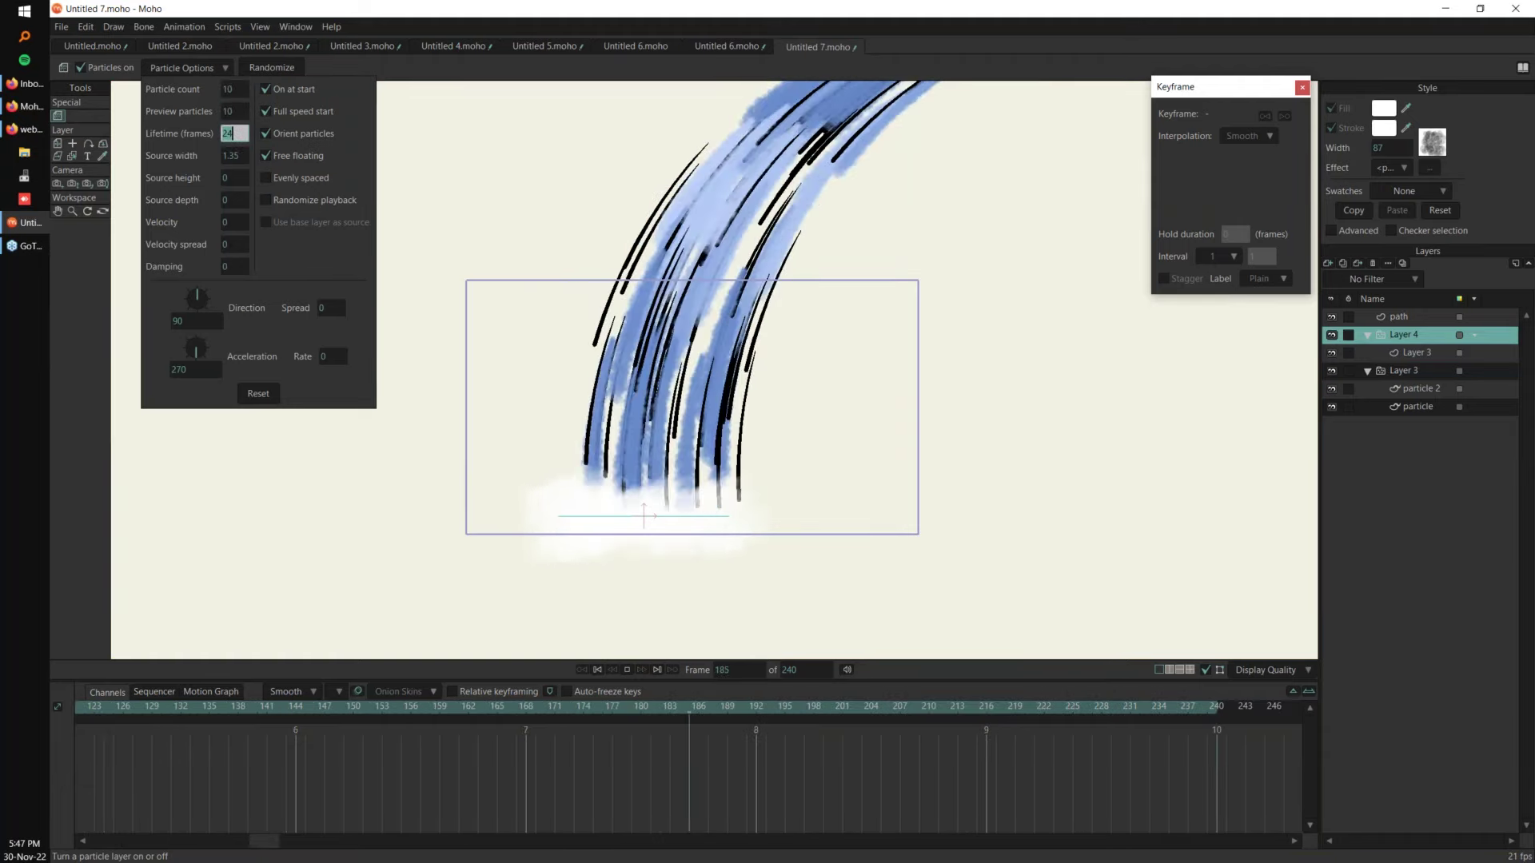
left_click(495, 799)
scroll(744, 466, "down", 3)
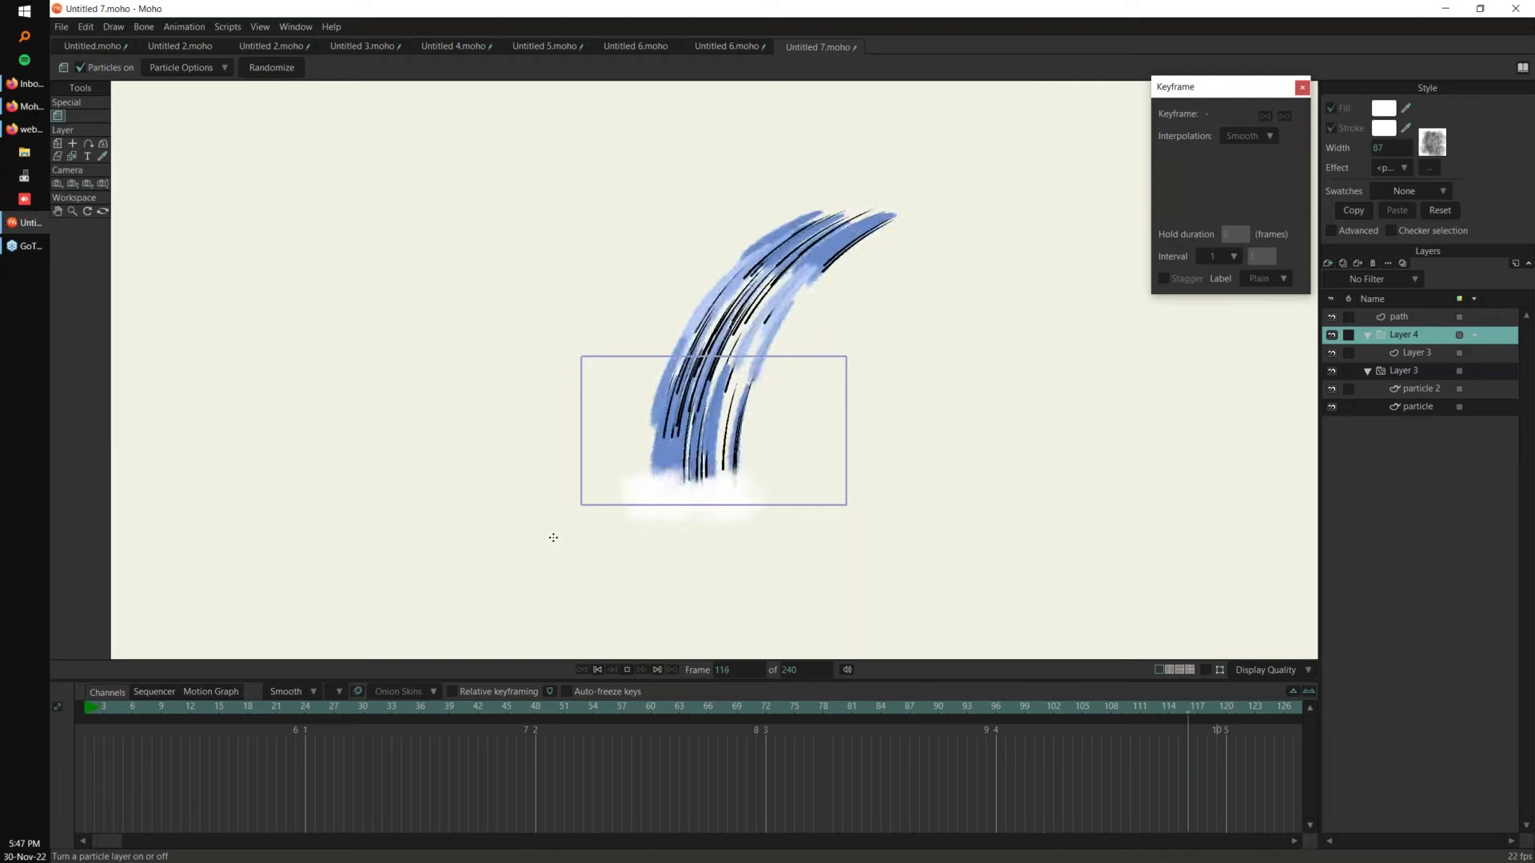
key("shift+Left")
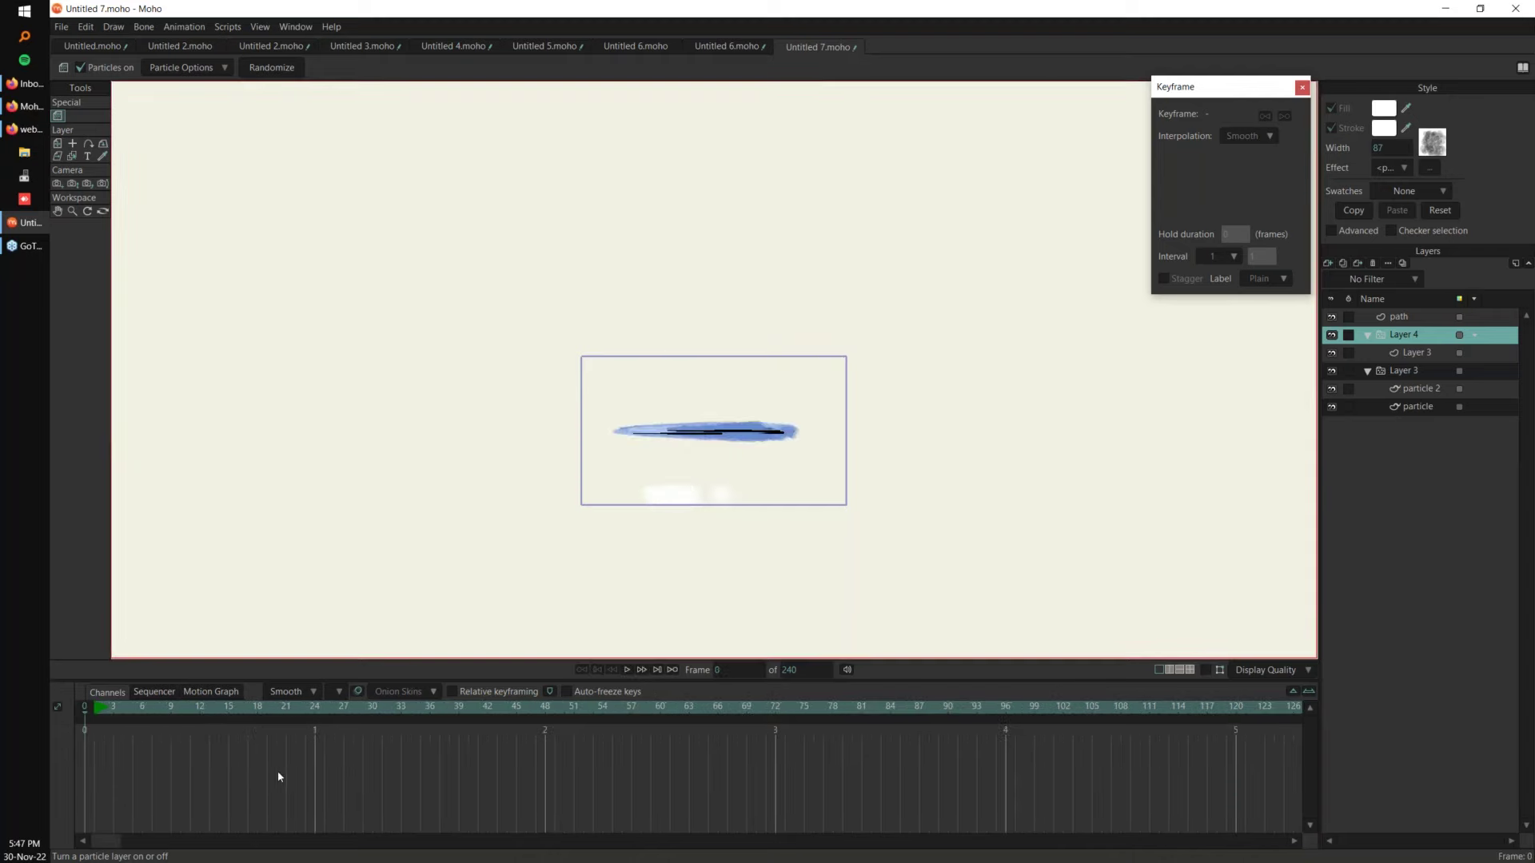
left_click_drag(484, 528, 443, 508)
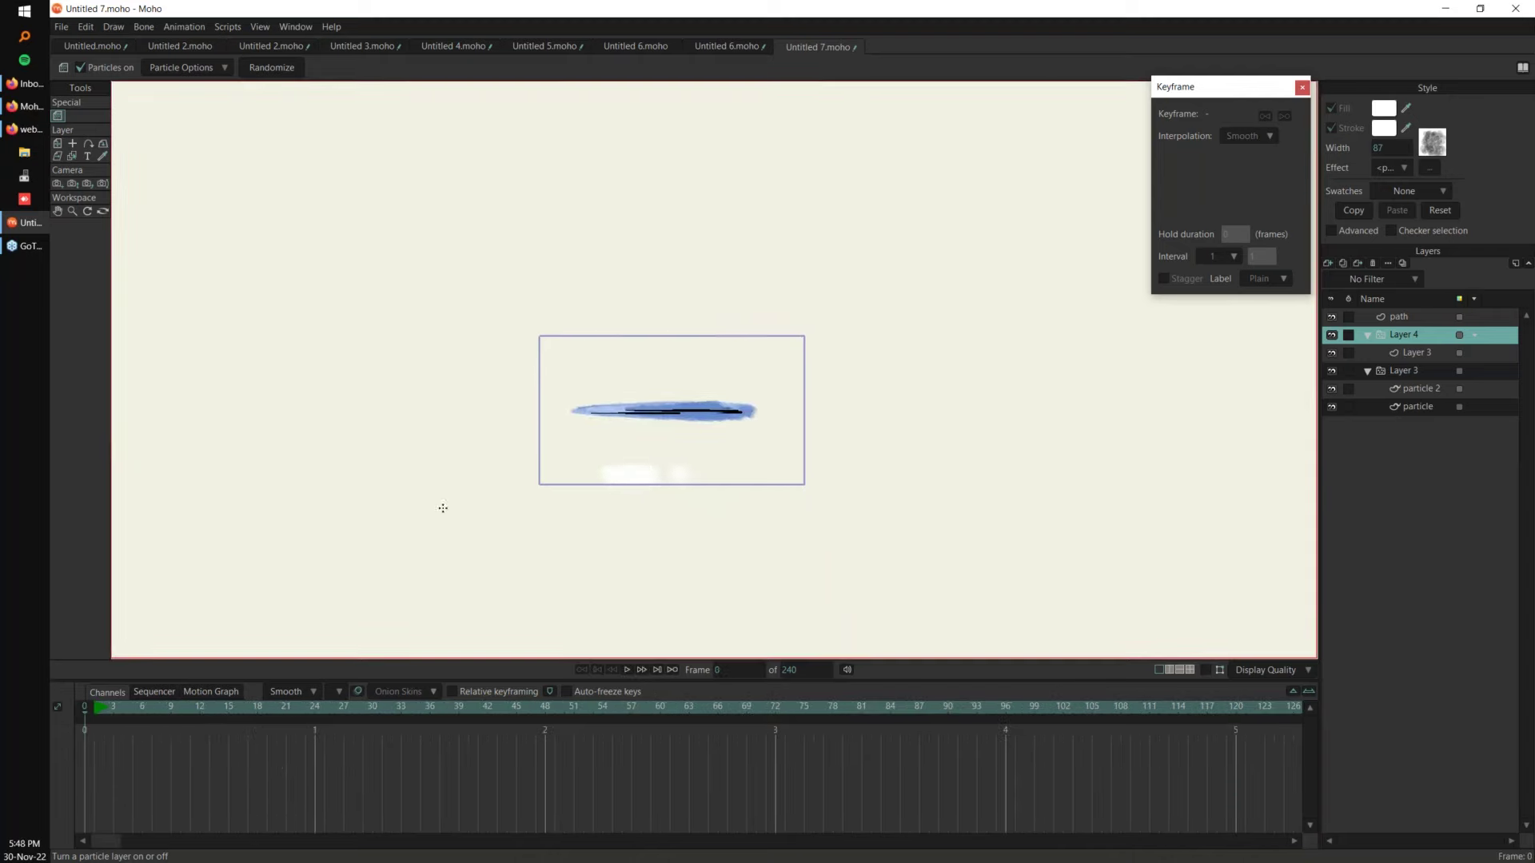
Step: Open the Kukulkan.moho project from the library as a template and close the library
left_click(1519, 67)
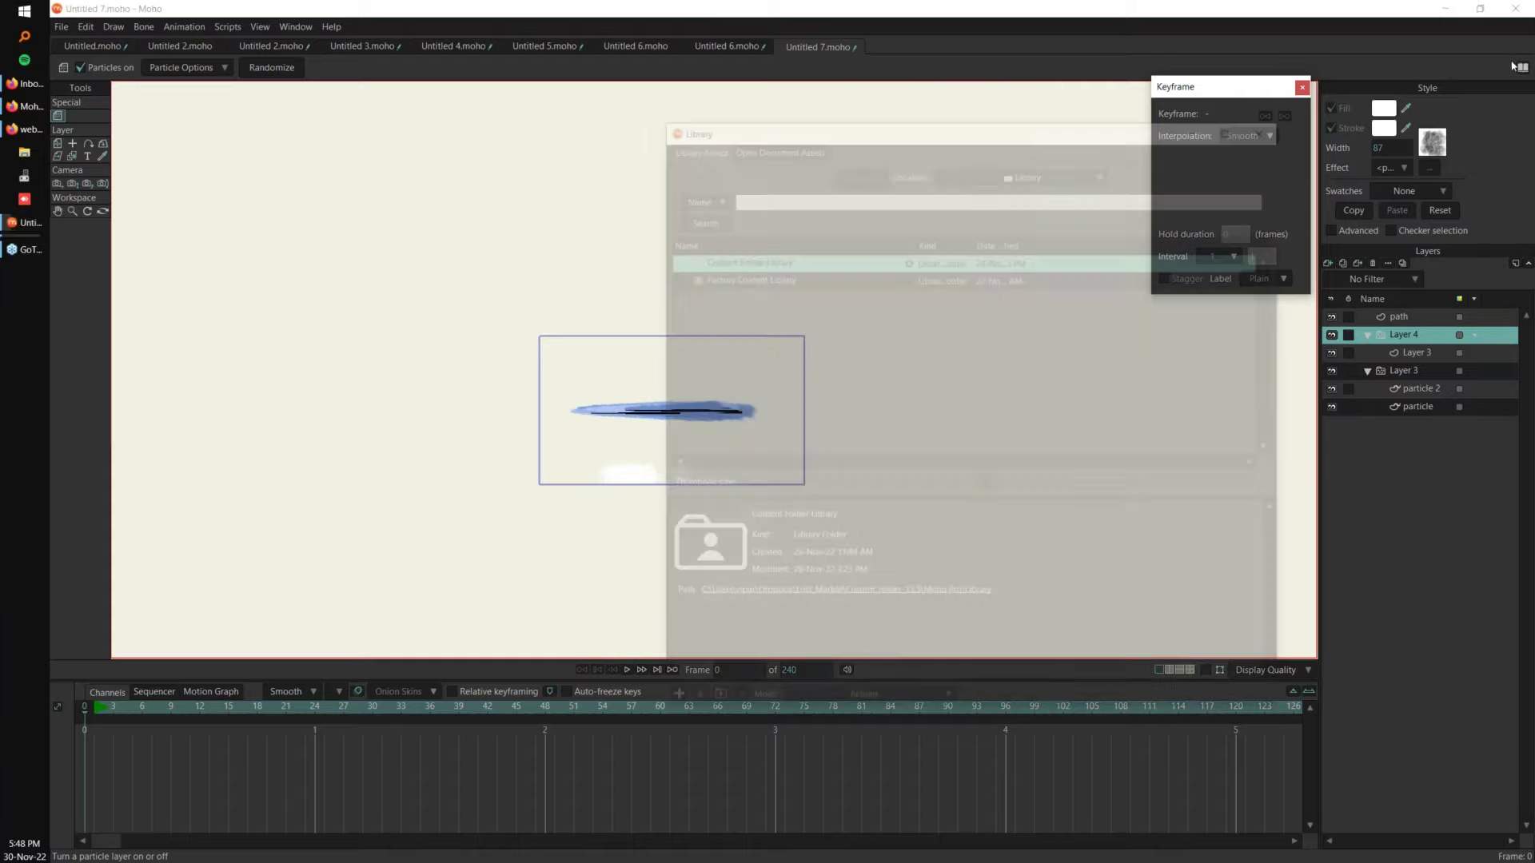
left_click_drag(1123, 316, 1121, 410)
left_click(635, 394)
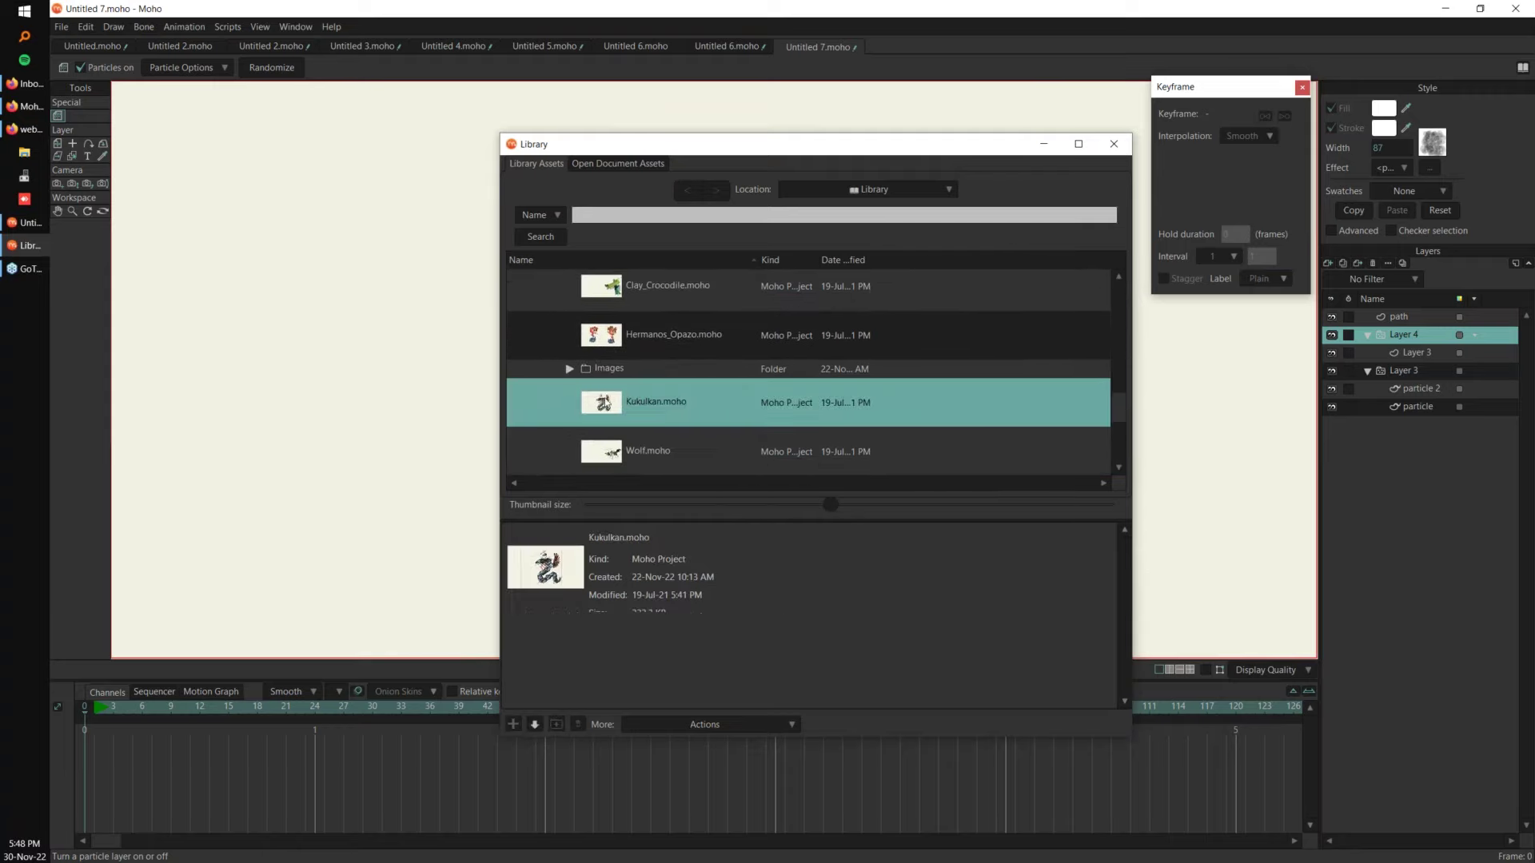
right_click(606, 403)
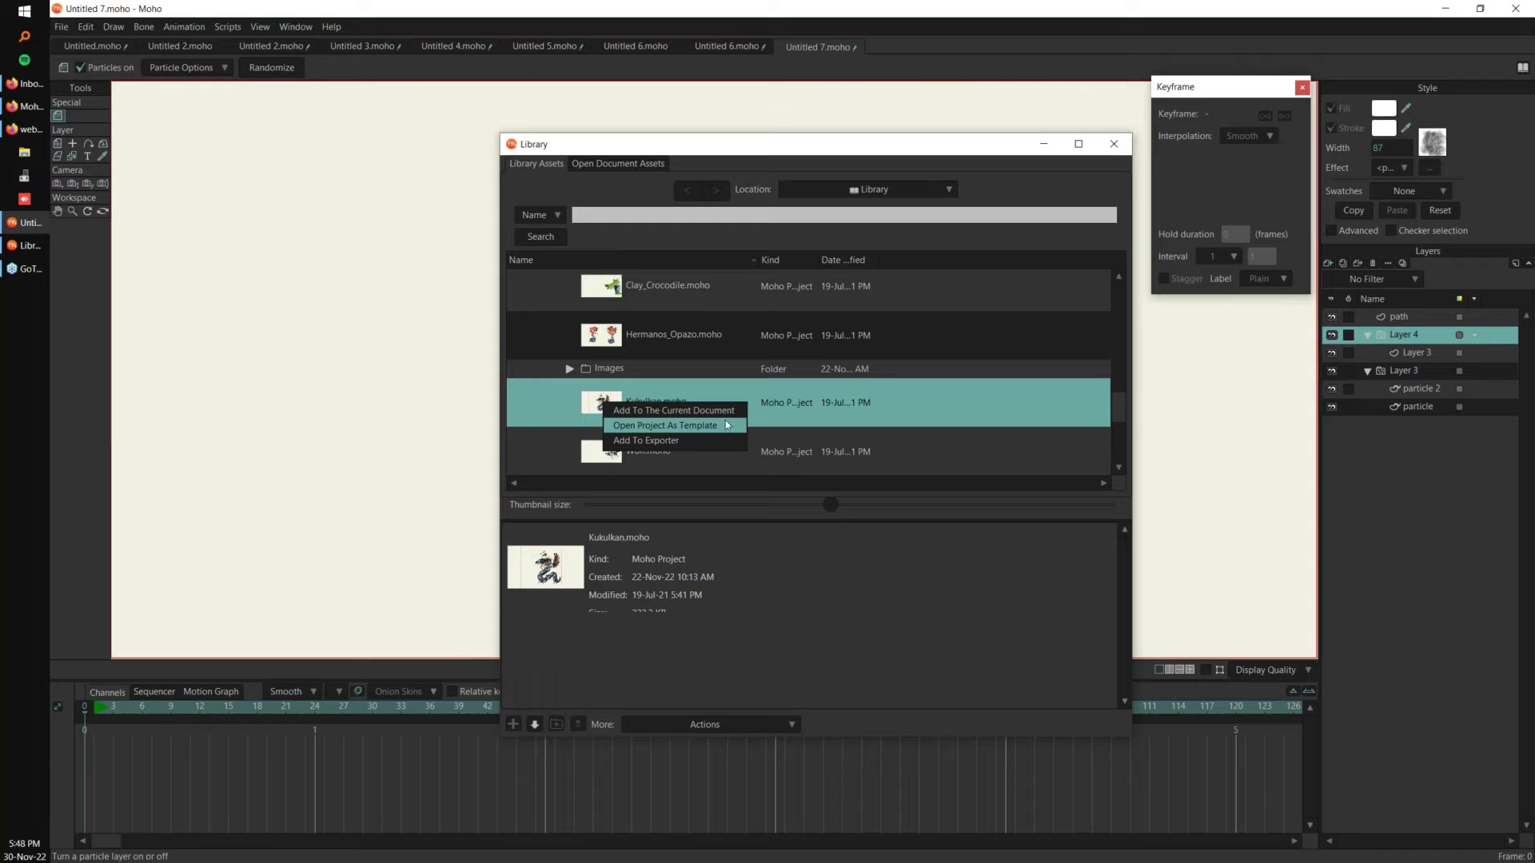
left_click(723, 425)
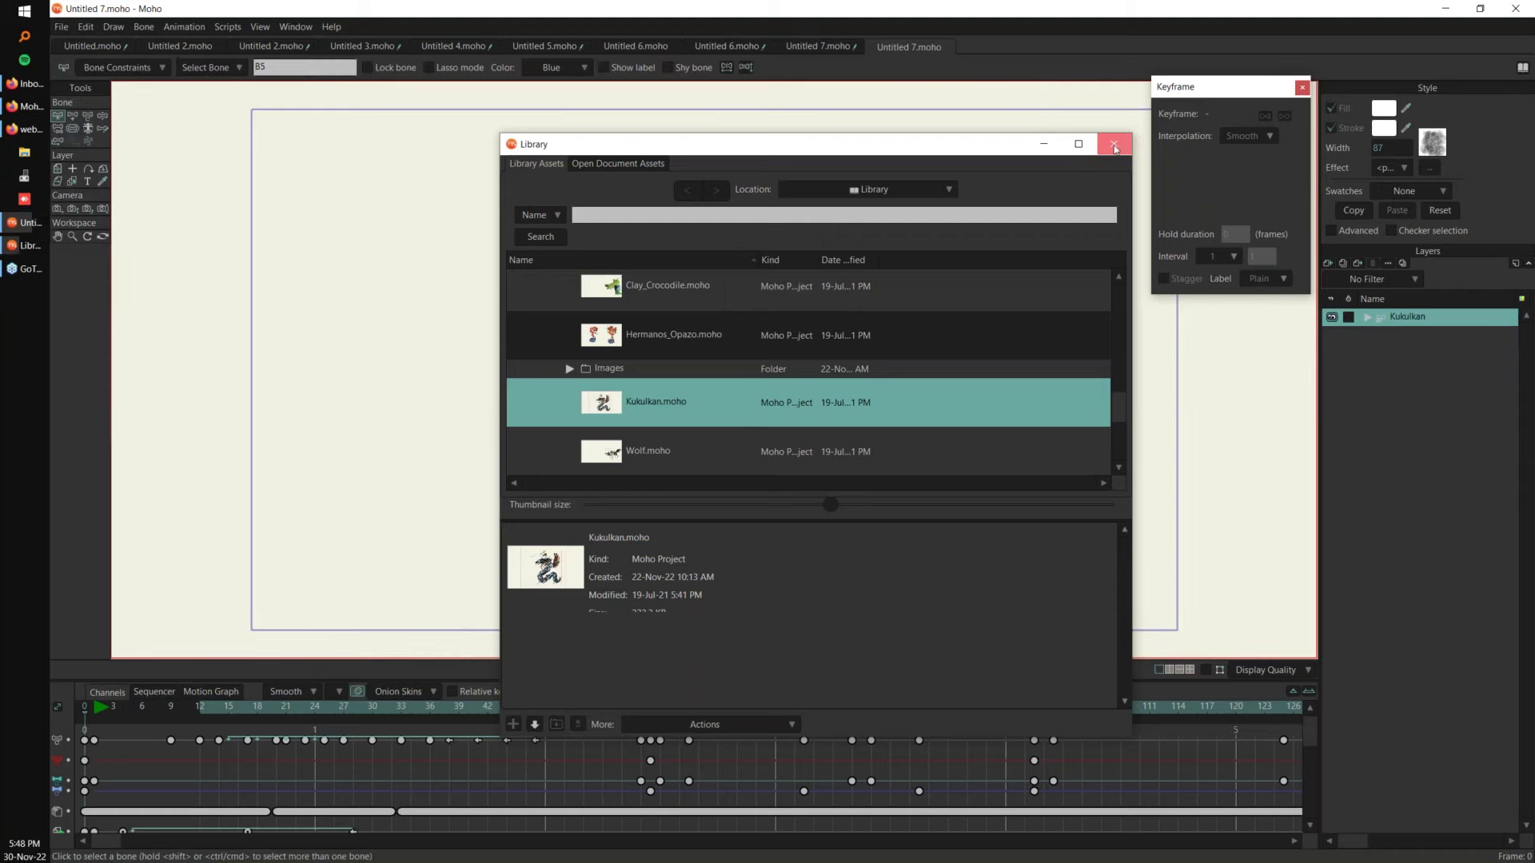
left_click(1115, 144)
Step: Play the stone serpent animation and expand the Kukulkan layer to inspect its sublayers
key("space")
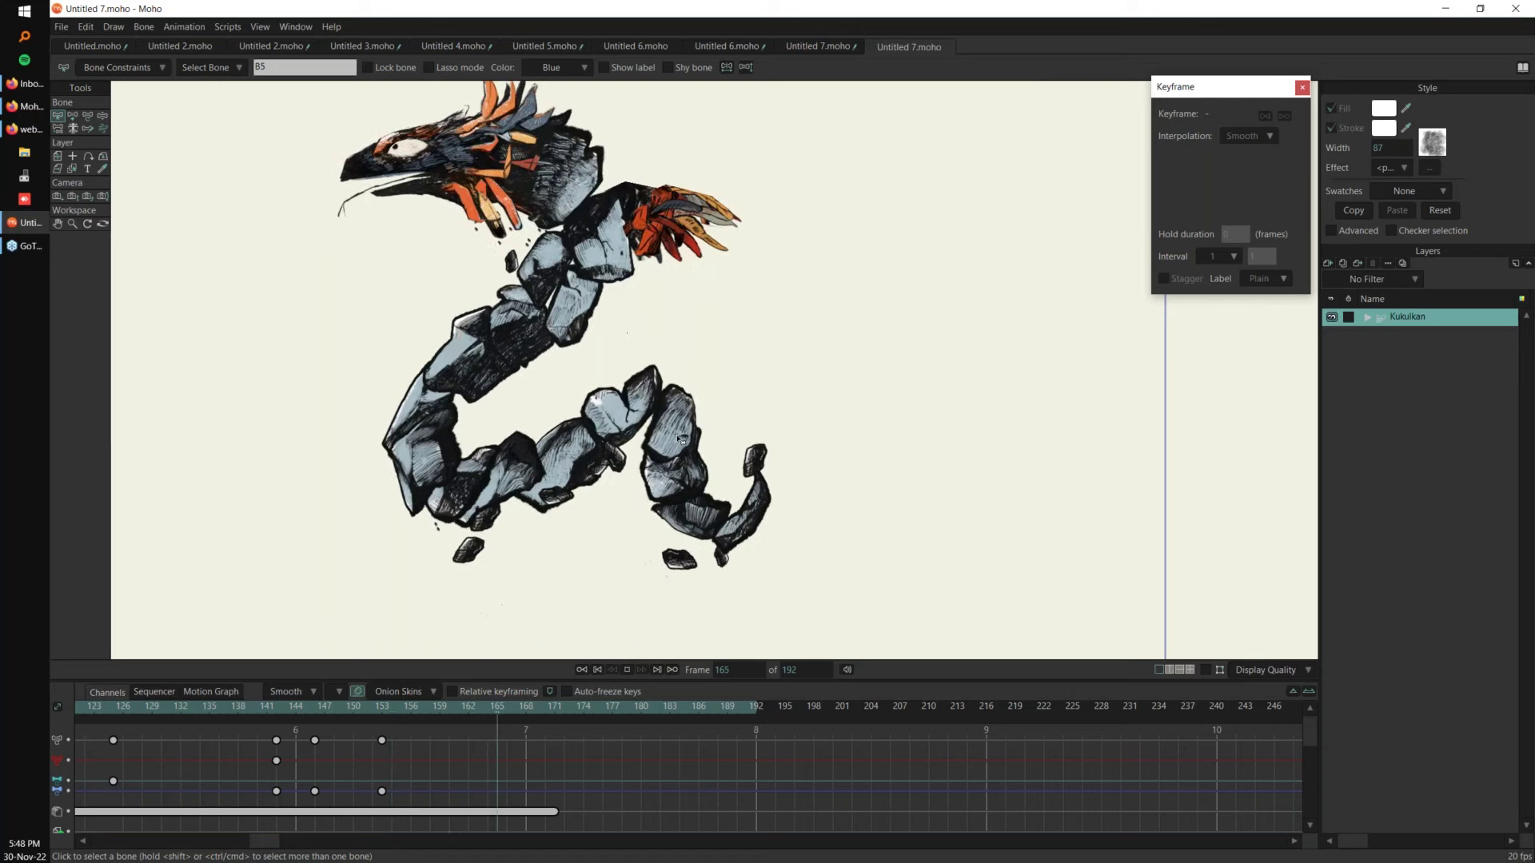
left_click(1367, 316)
left_click(1380, 370)
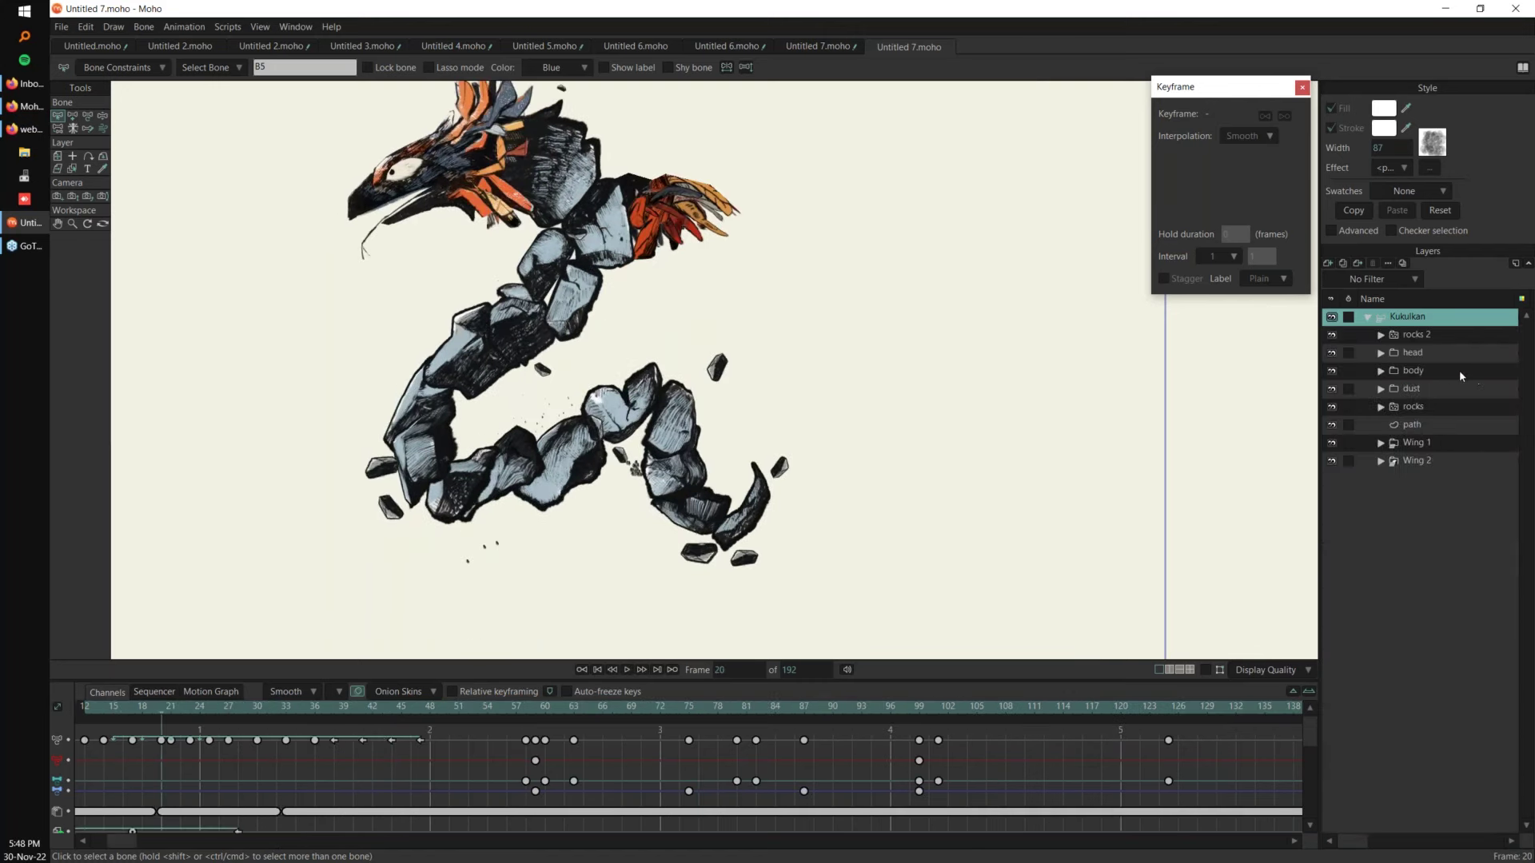
Step: Show only the rocks 2 layer and play the animation to examine its floating rock particles
left_click(1407, 335)
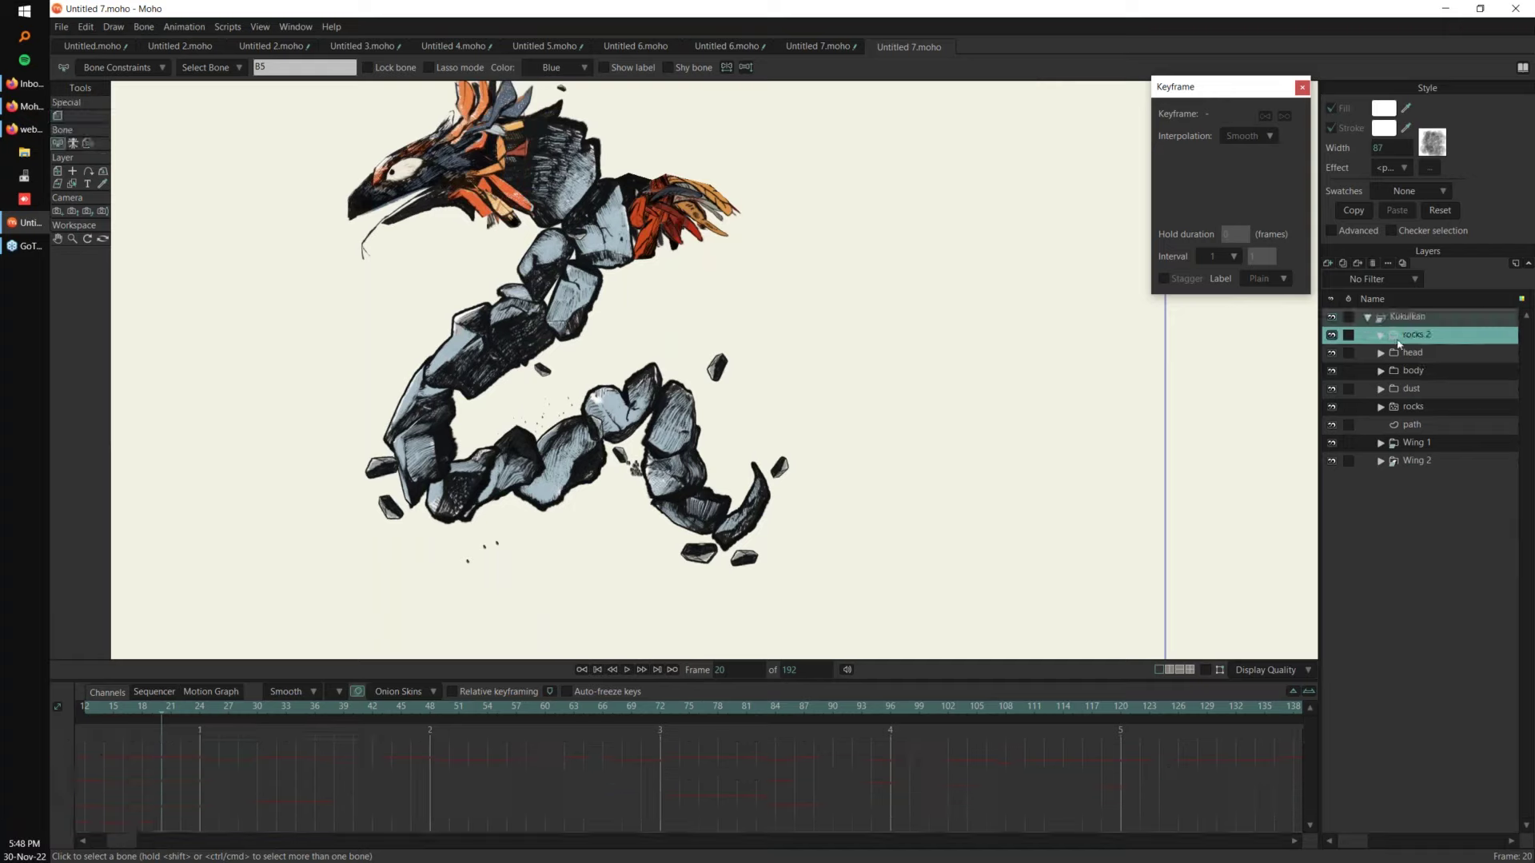
left_click(1333, 337, "alt")
key("space")
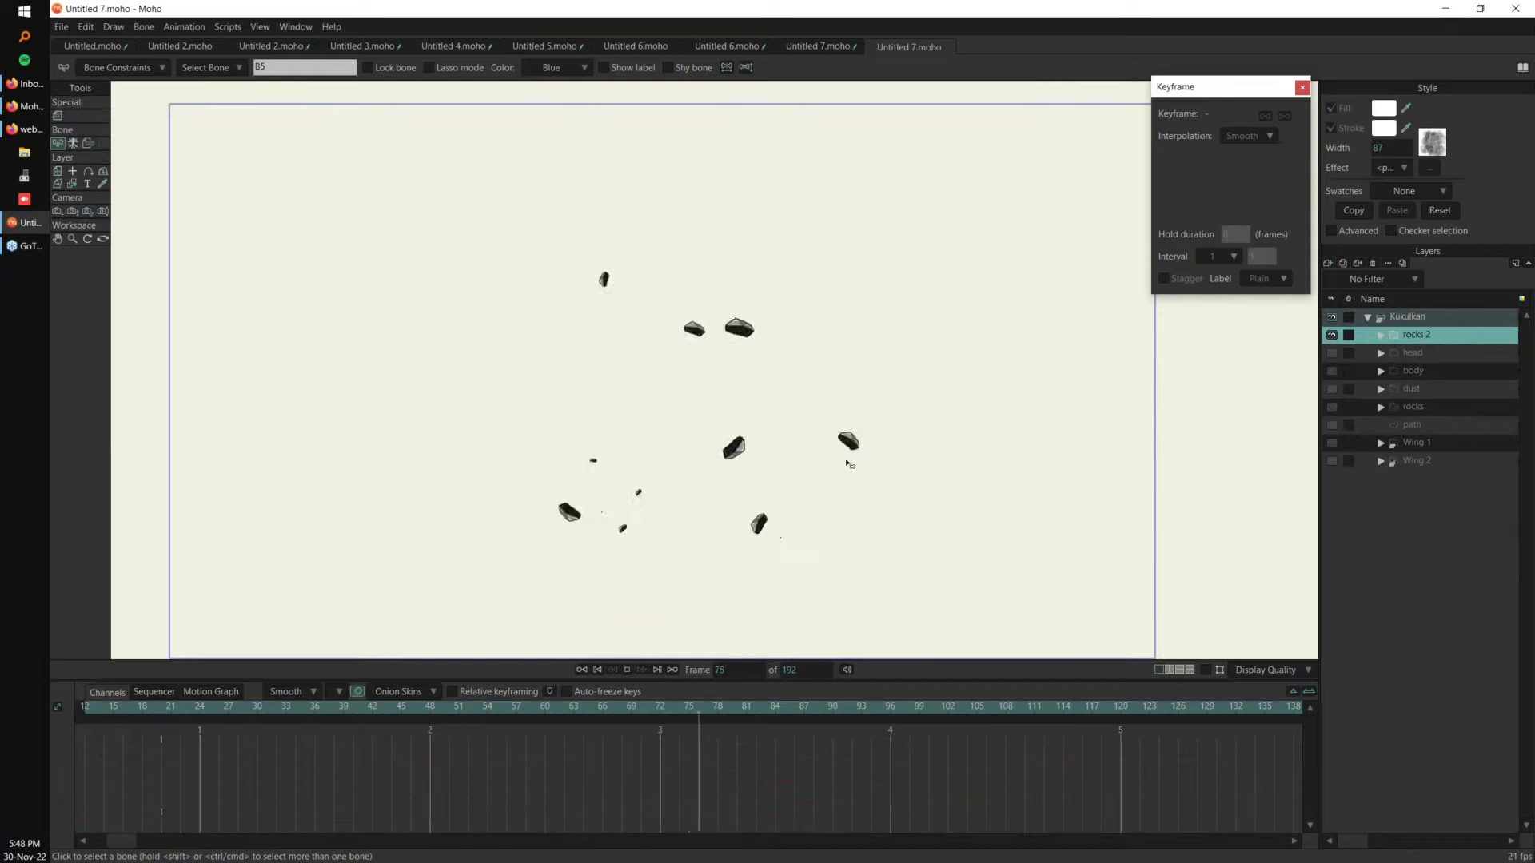
Step: Inspect the piedra 2 images inside the rocks 2 layer and select the path layer
left_click(1381, 335)
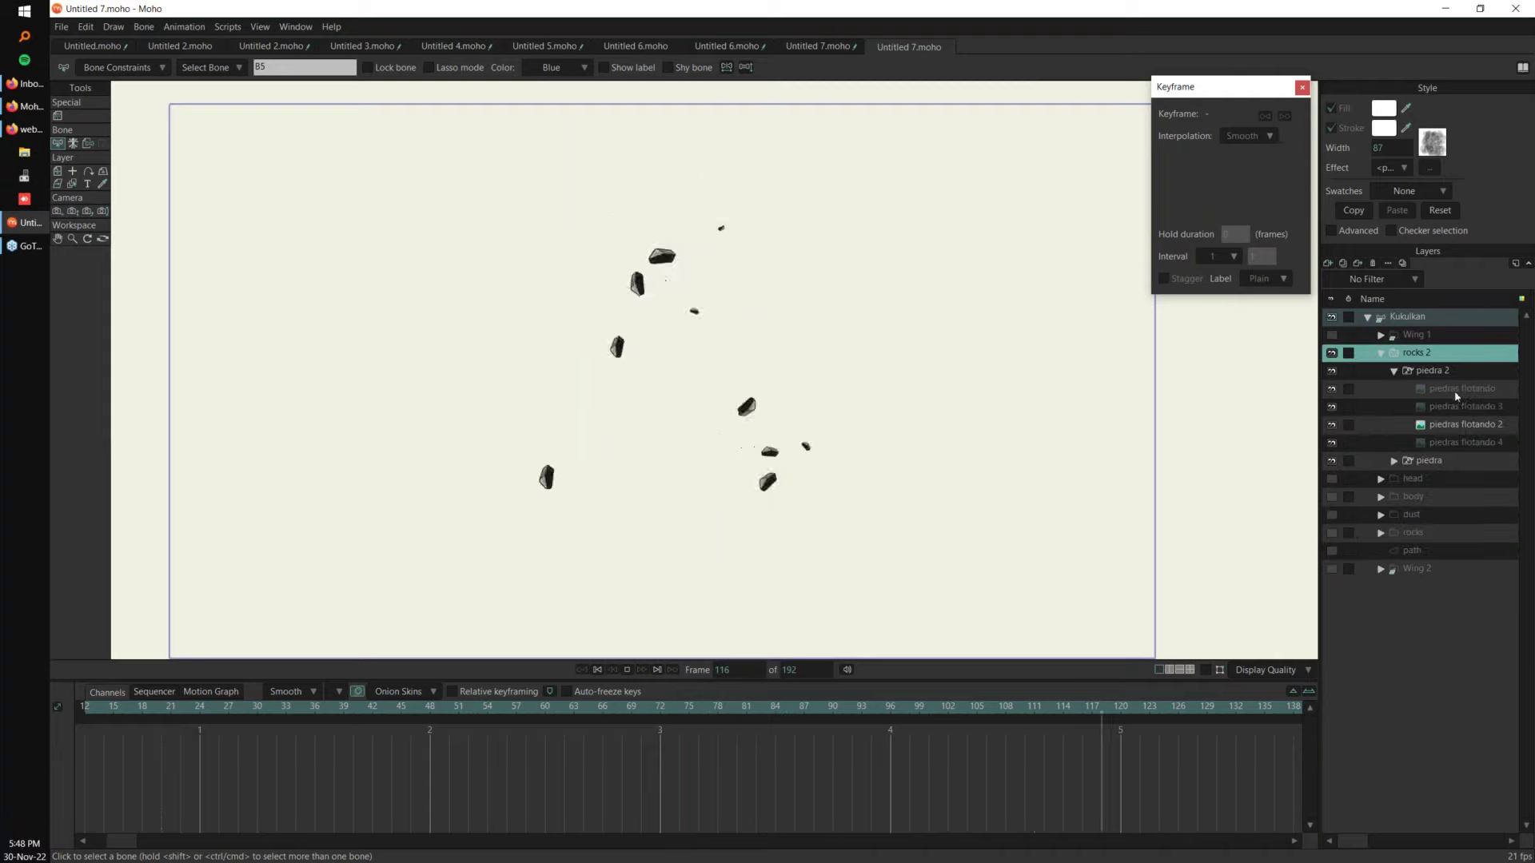
left_click(1394, 370)
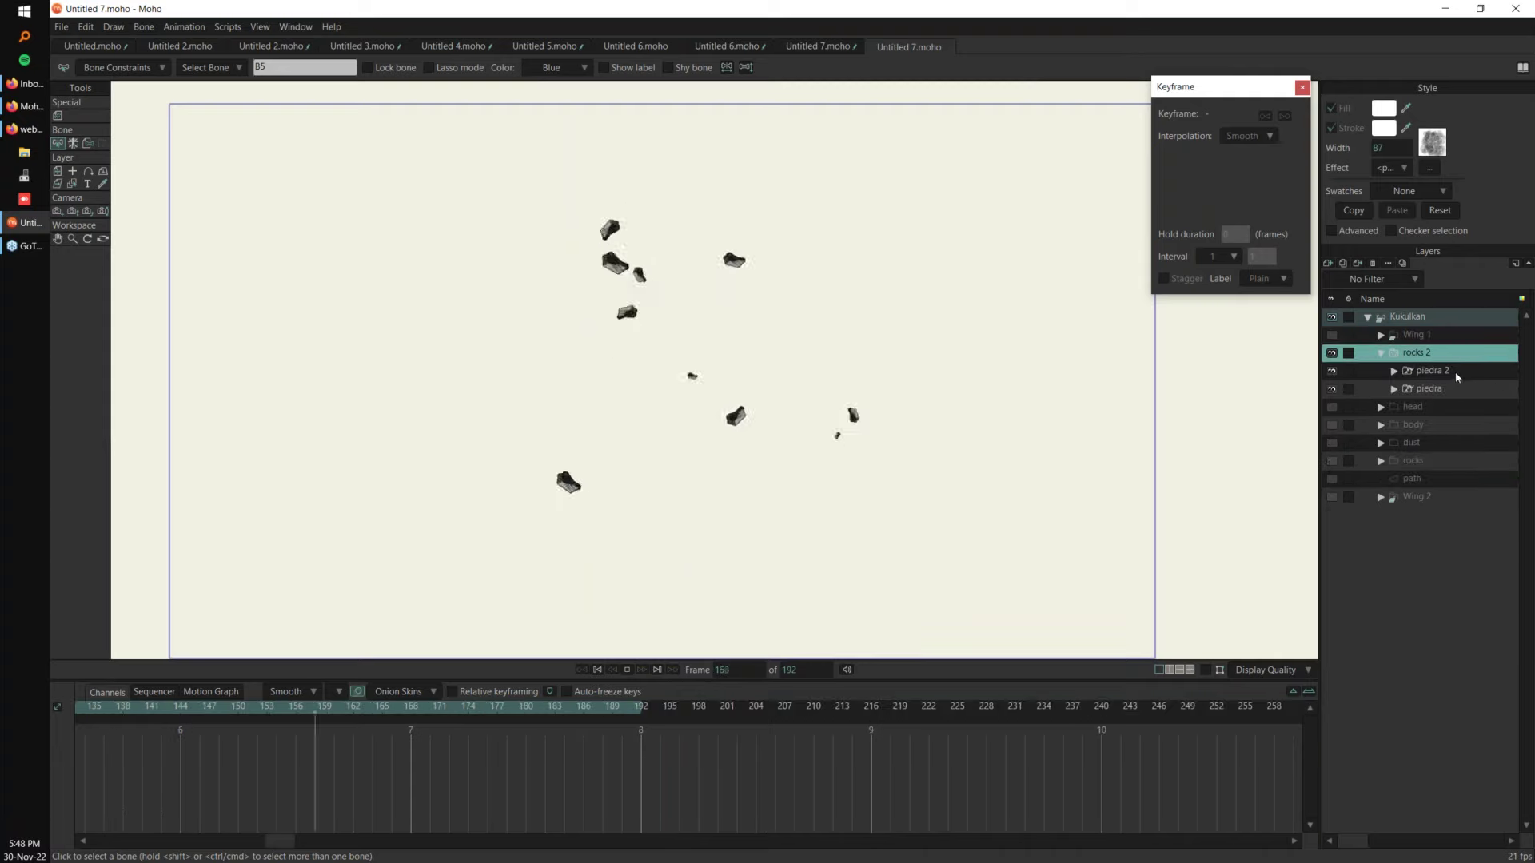
left_click(1421, 481)
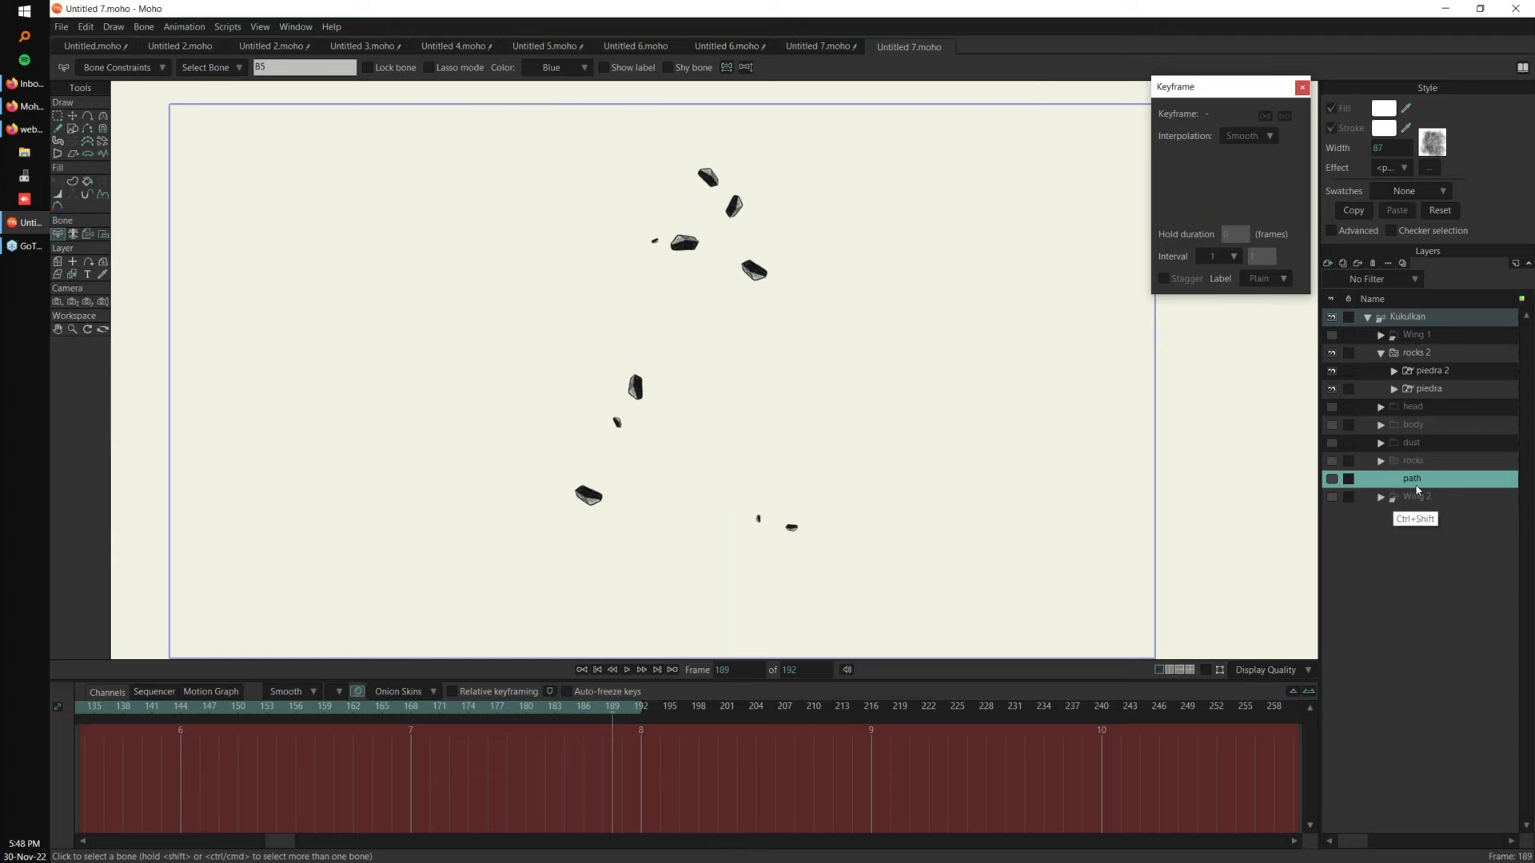
Step: Replay the animation from the first frame to examine how the rock particles move along the path layer's curve
left_click_drag(280, 844, 102, 844)
left_click(97, 708)
key("space")
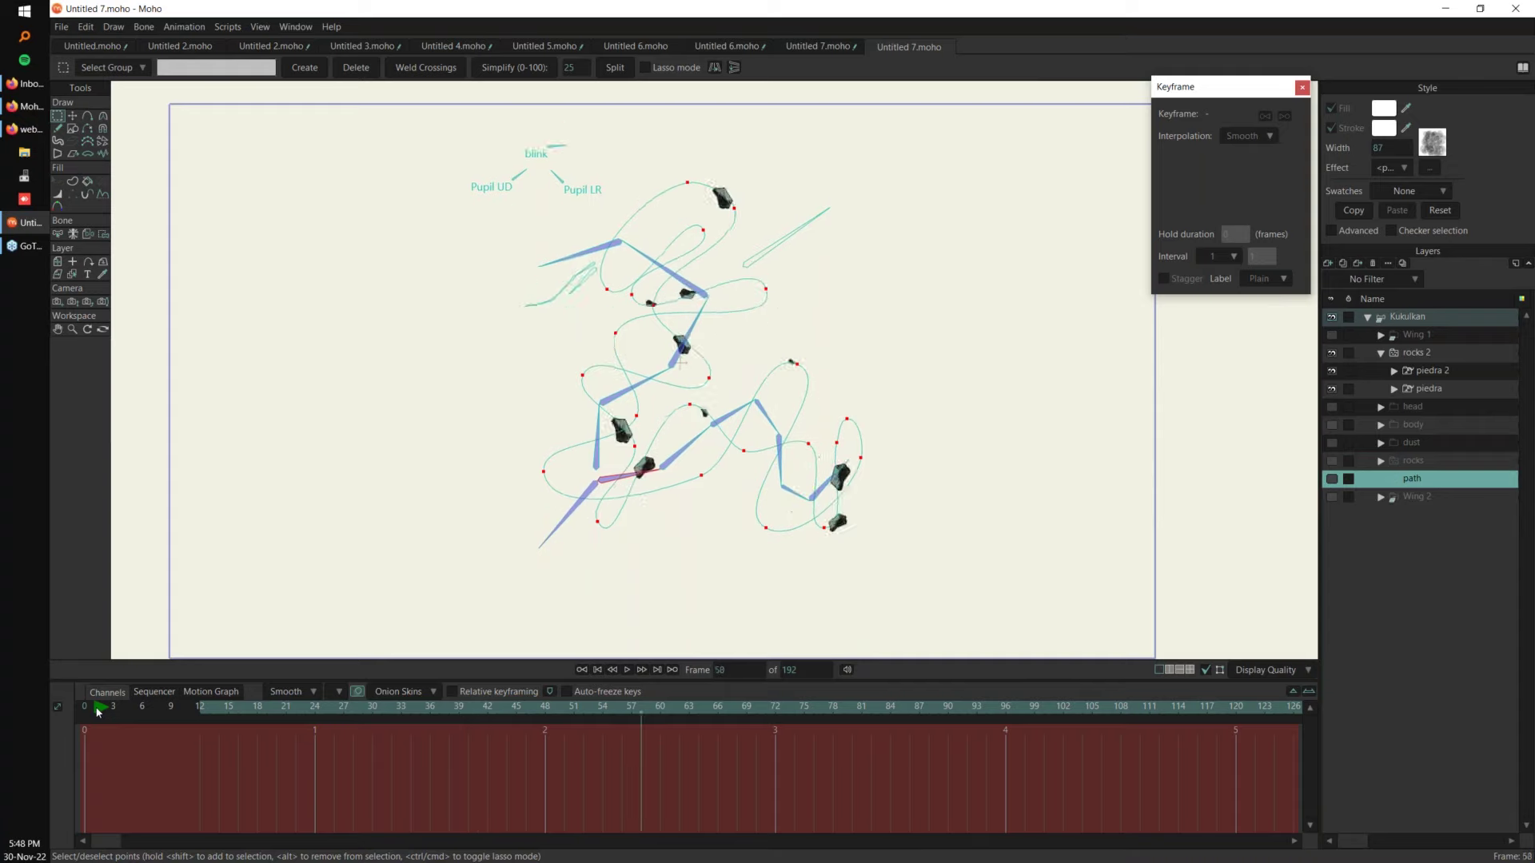
left_click(97, 708)
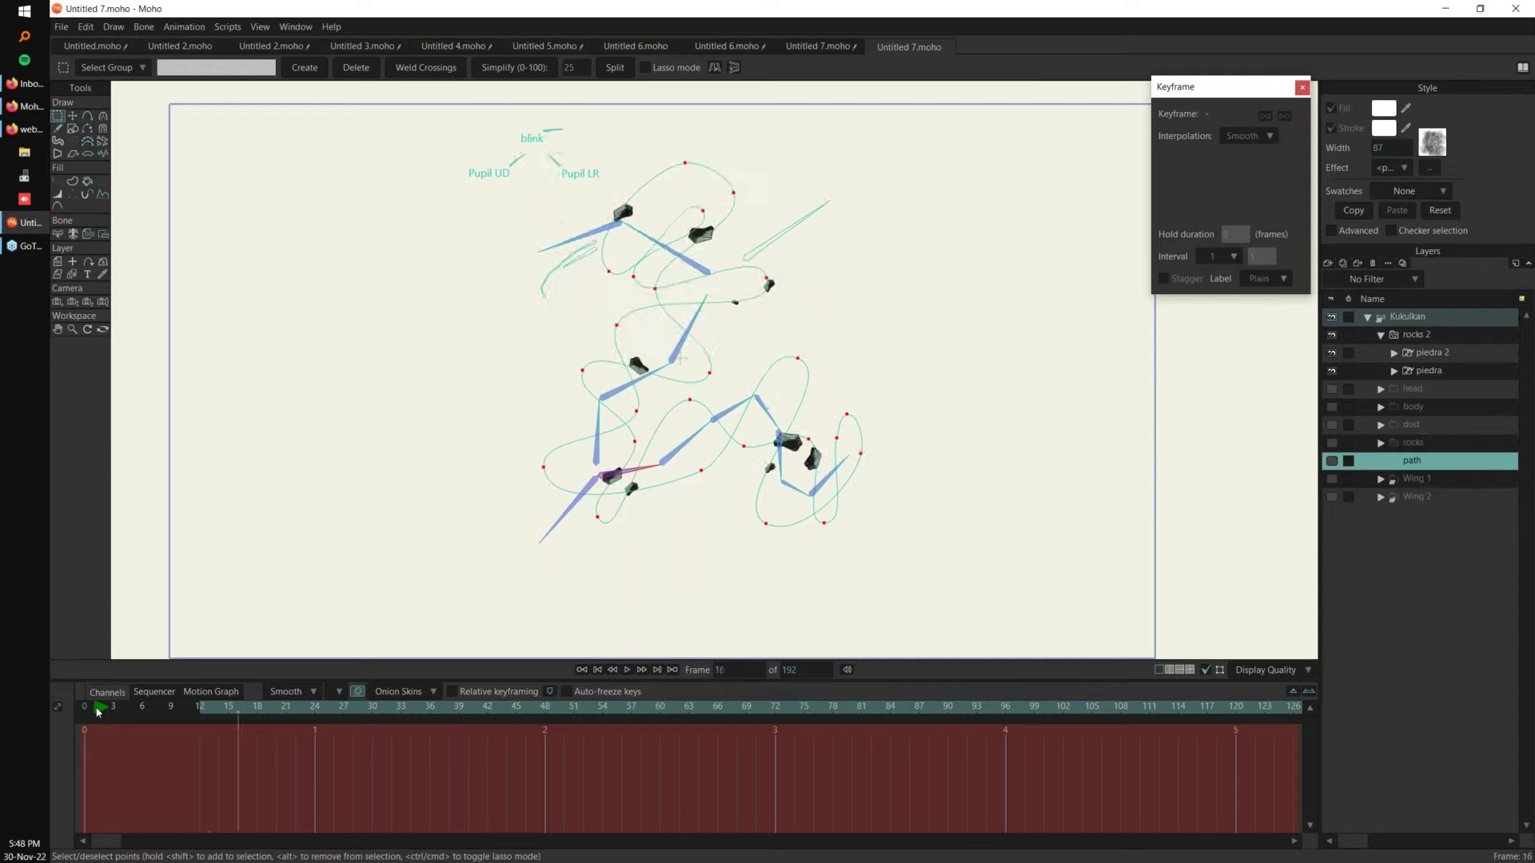
left_click(97, 709)
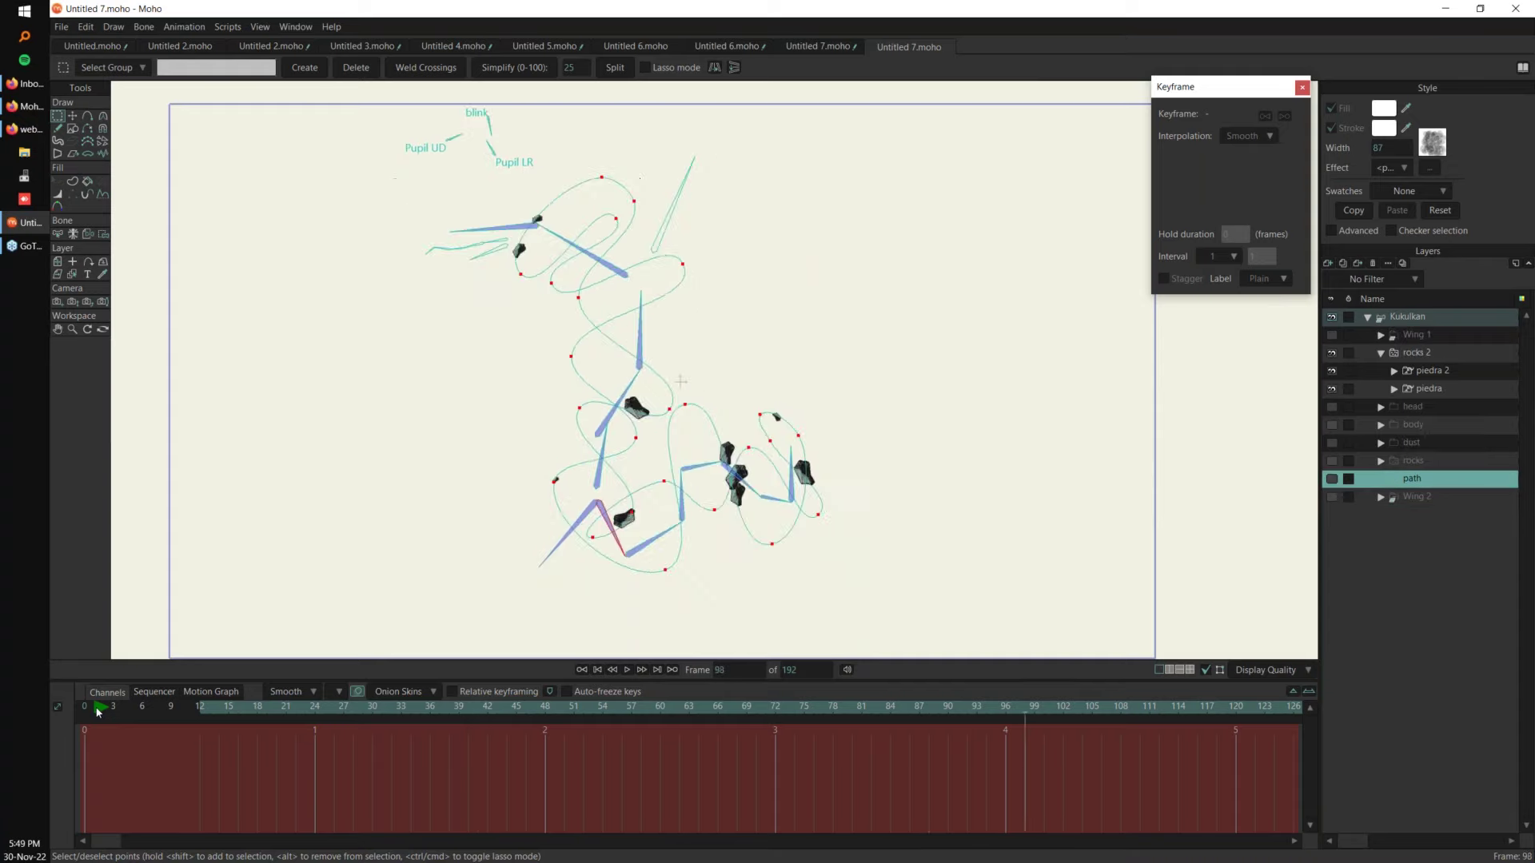
left_click_drag(97, 709, 459, 751)
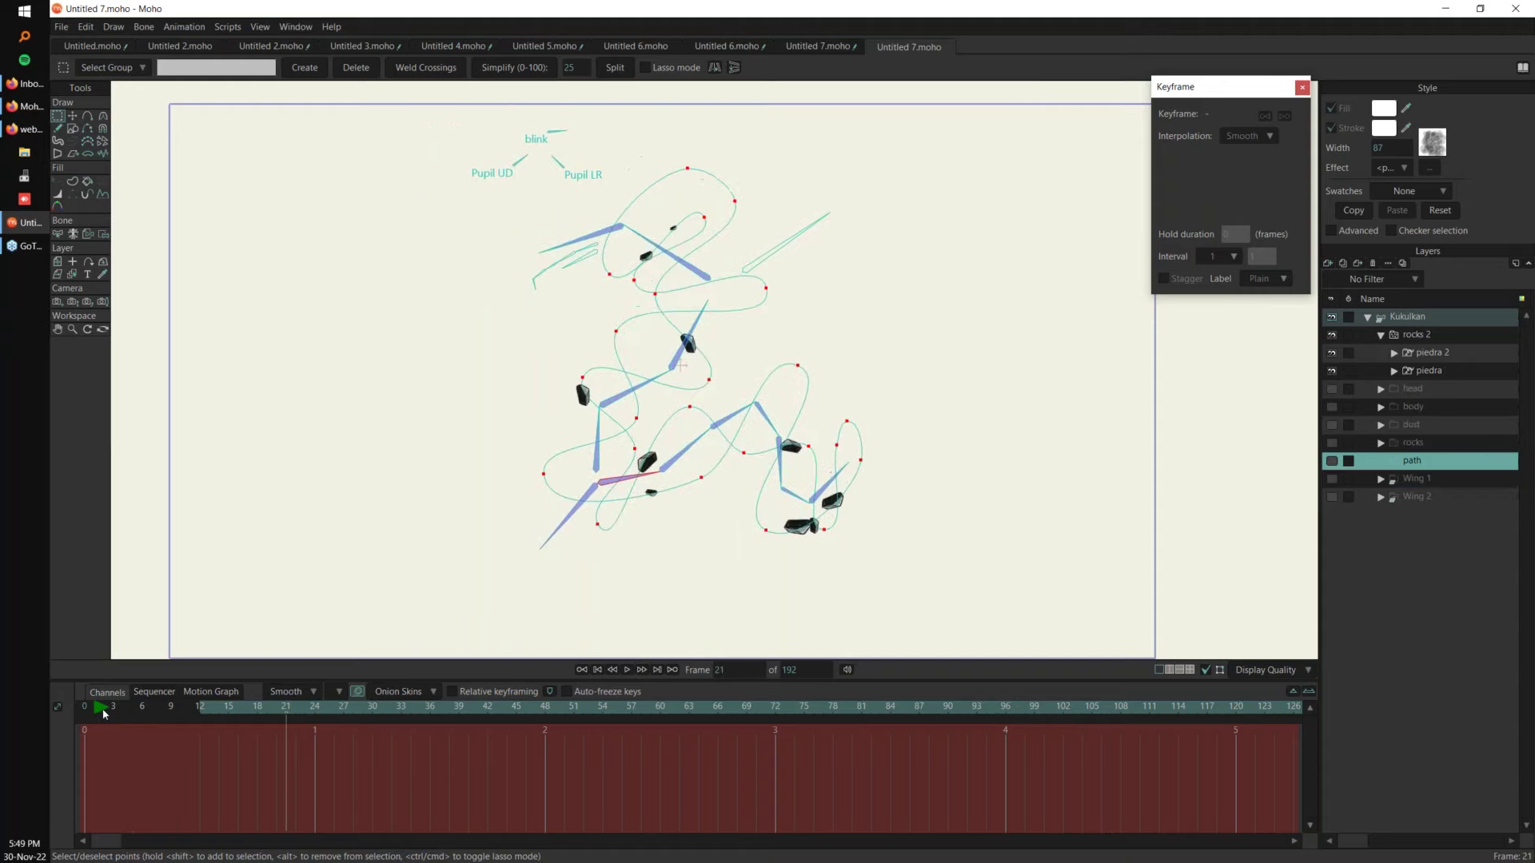
Step: Inspect the piedra 2 and rocks 2 layers, and make all of the Kukulkan sublayers visible again
left_click(1429, 352)
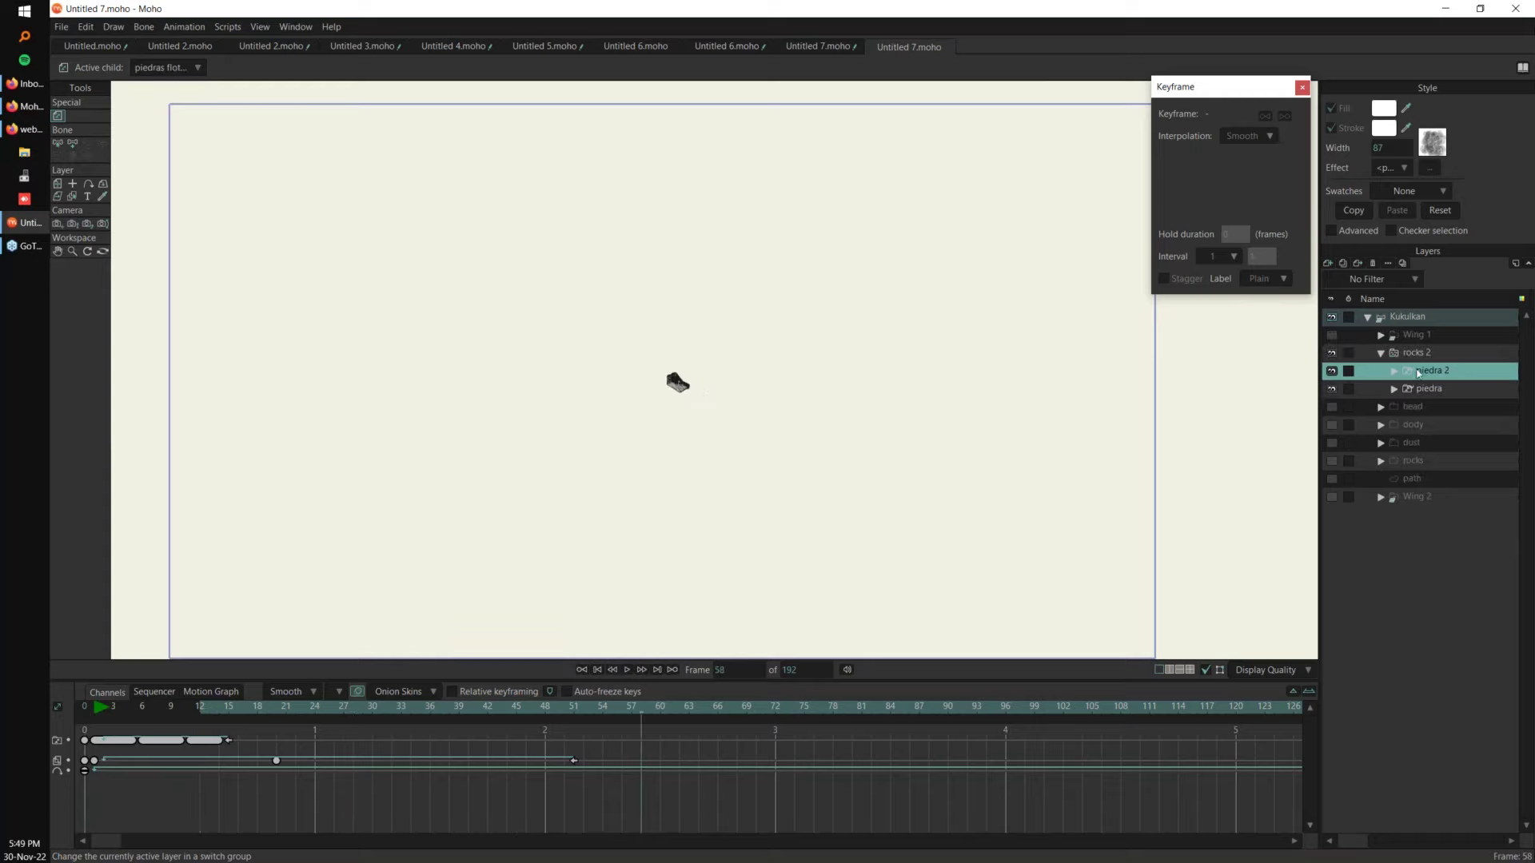
left_click(1334, 353)
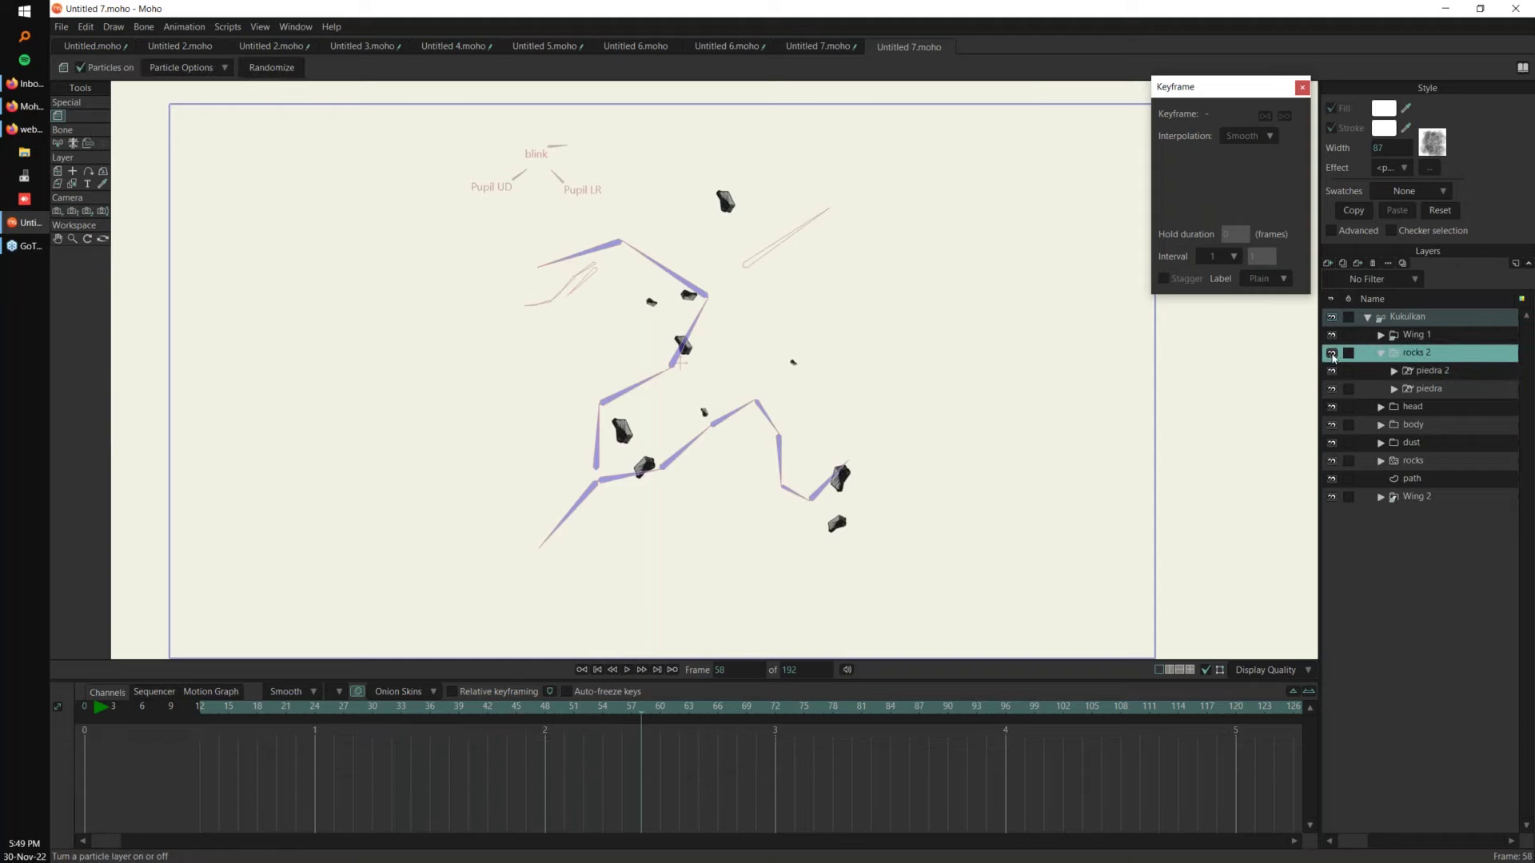
left_click(1331, 353, "alt")
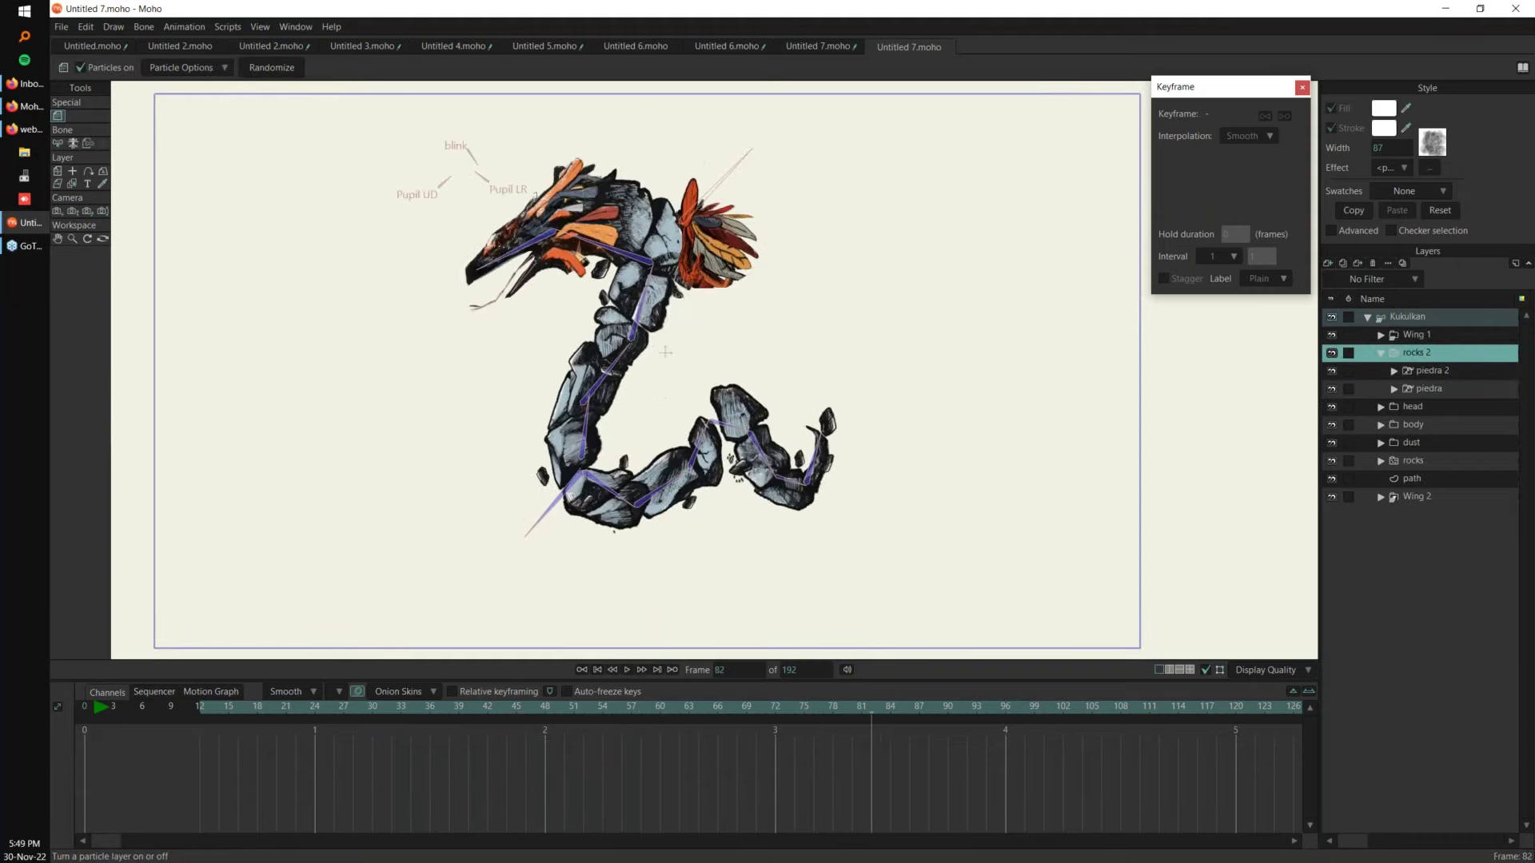
Step: Create a new document, reset the drawing style to its defaults, and sketch a small shaded rock freehand on Layer 1
key("ctrl+n")
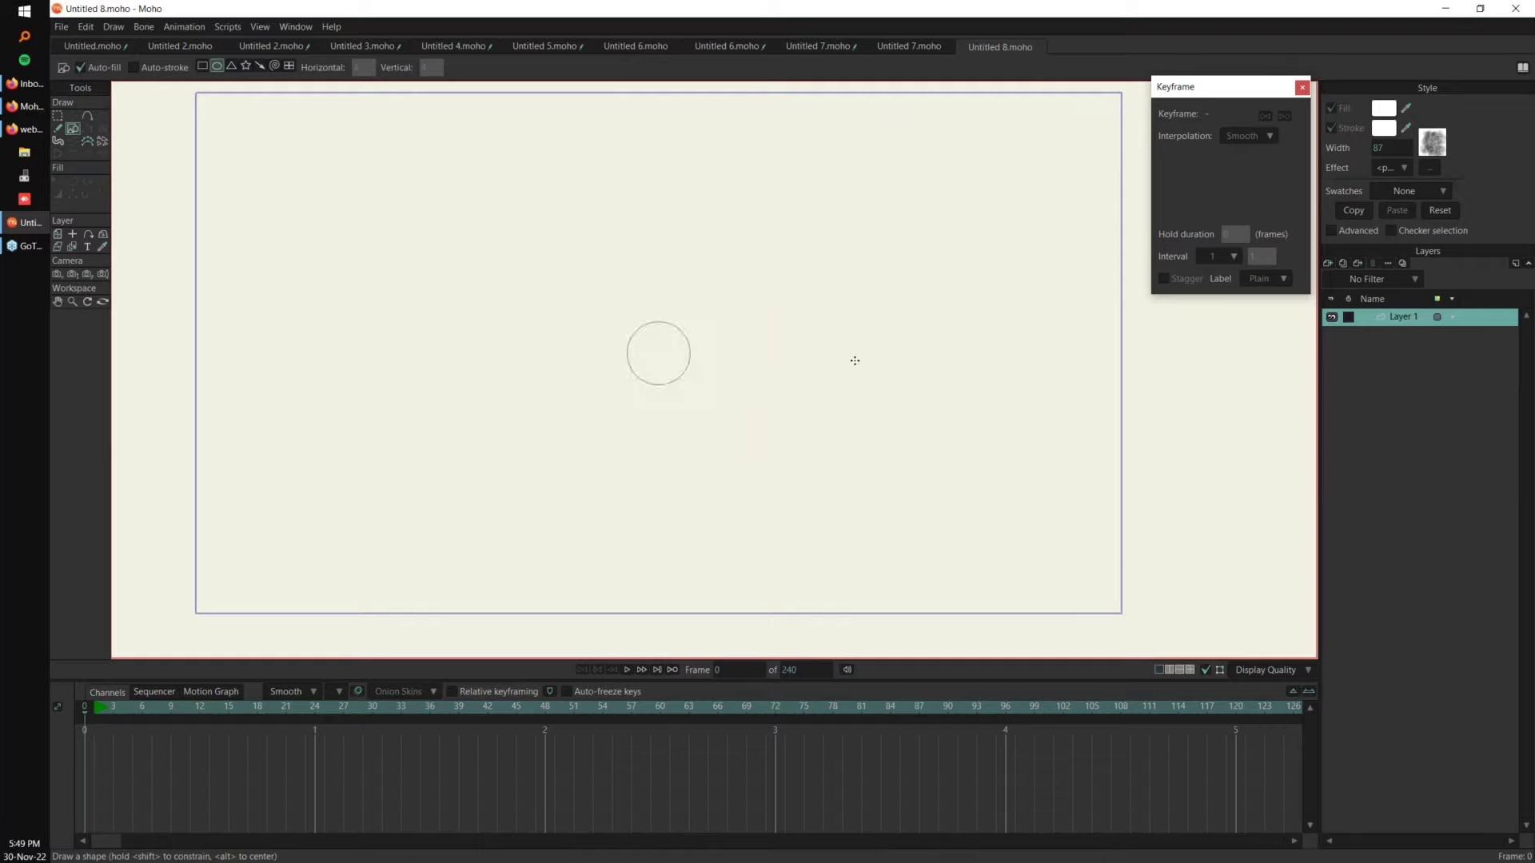
key("f")
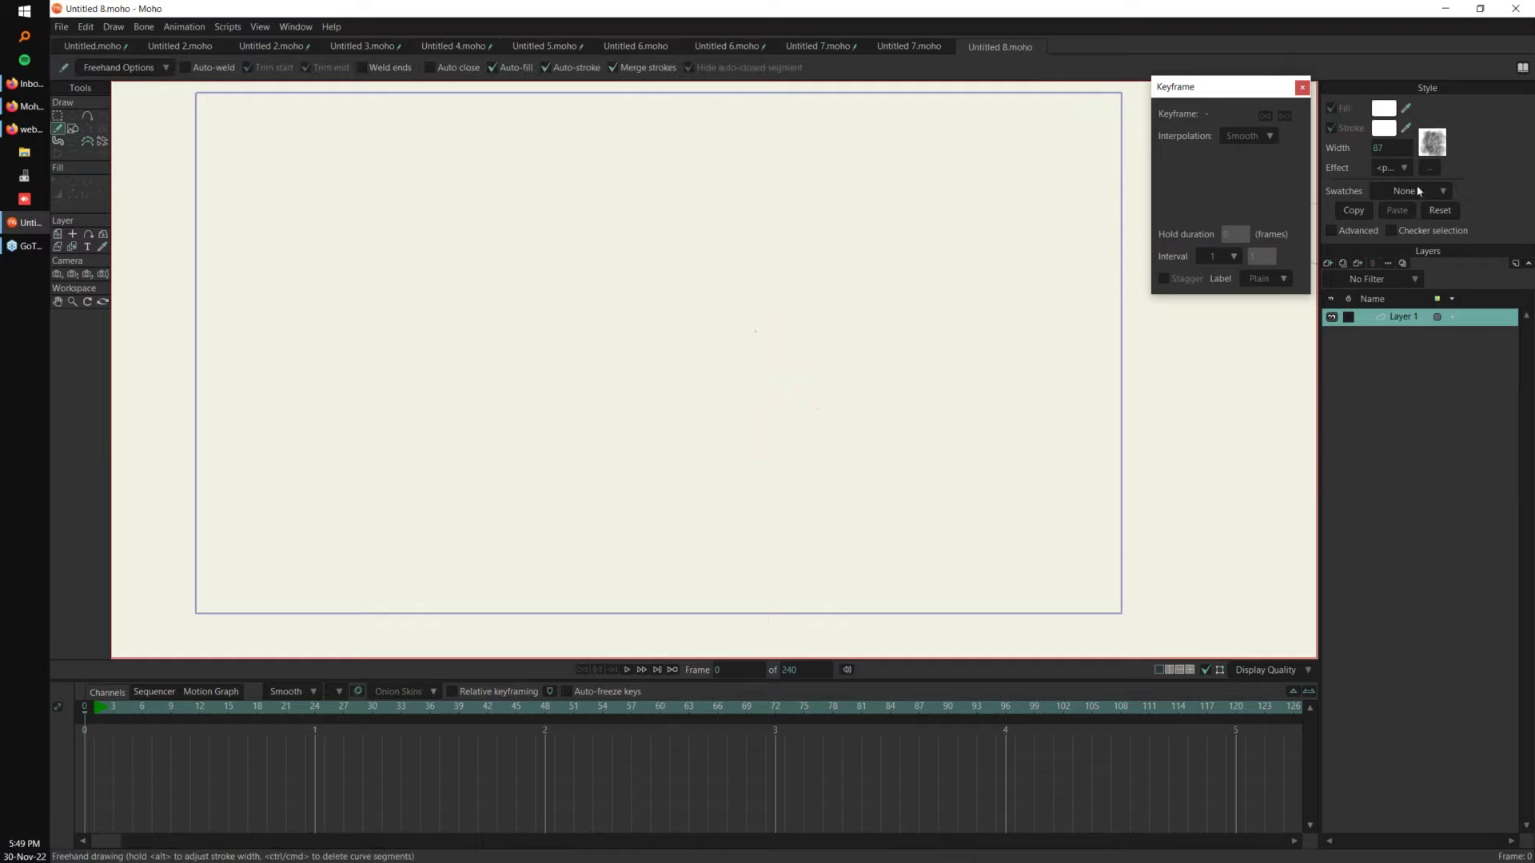
left_click(1438, 211)
left_click_drag(607, 318, 611, 321)
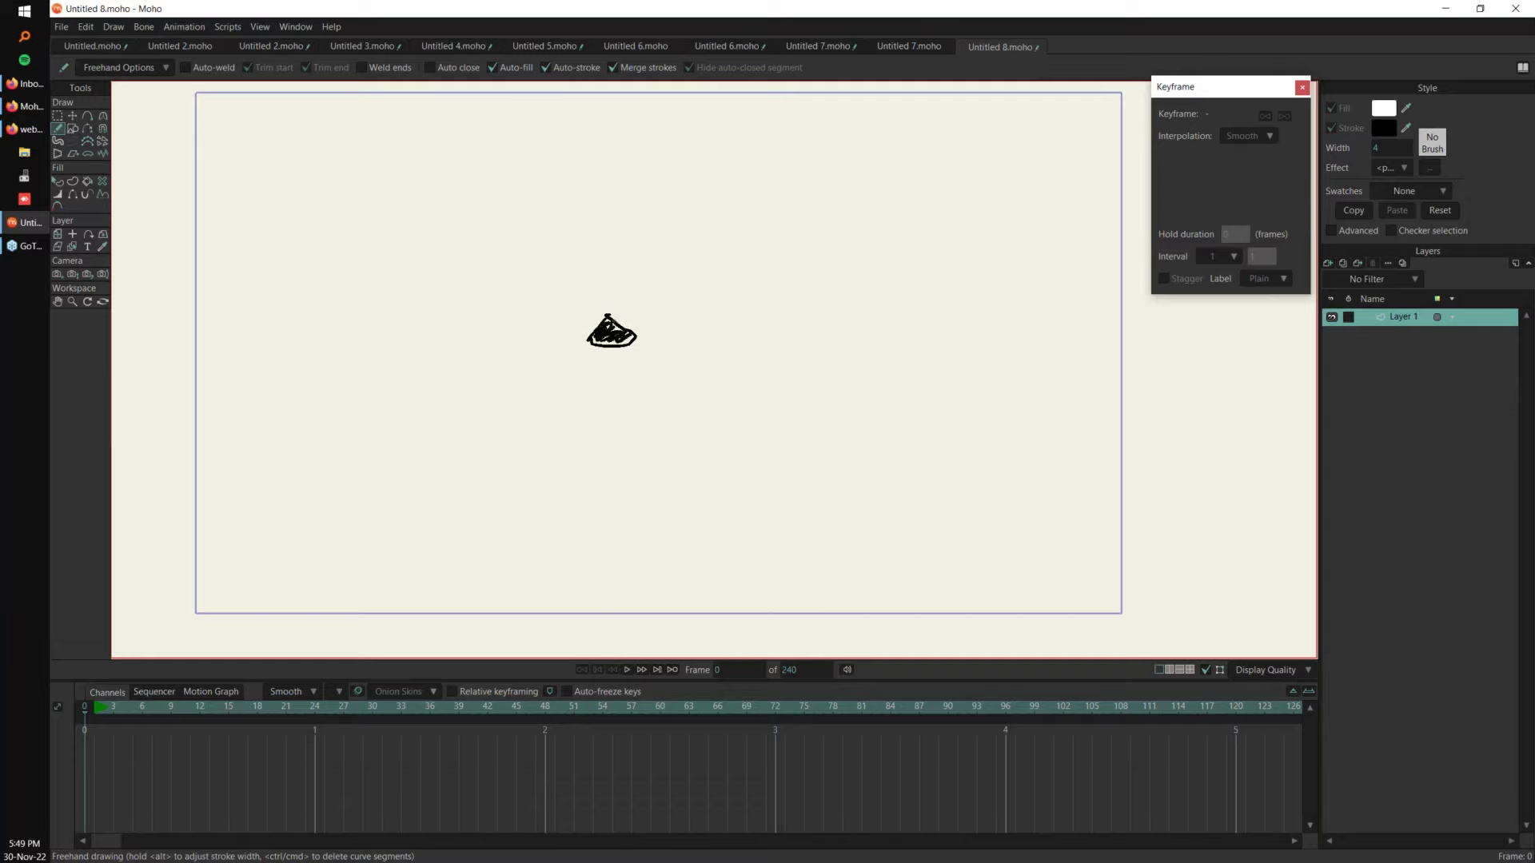
Step: Add a vector layer named path and draw a large oval on it without fill or stroke
left_click(1328, 265)
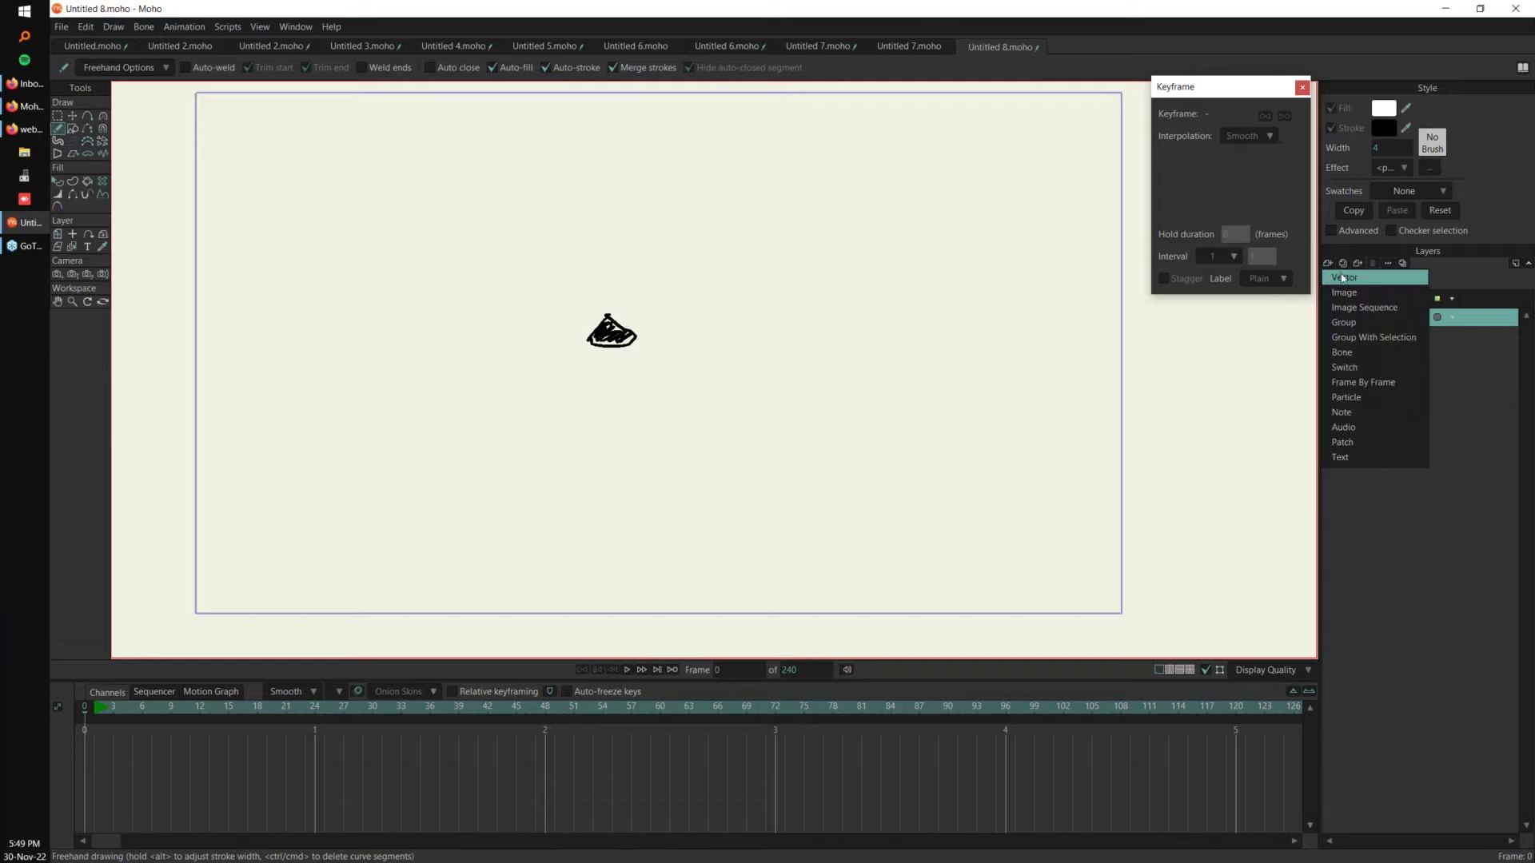
left_click(1362, 322)
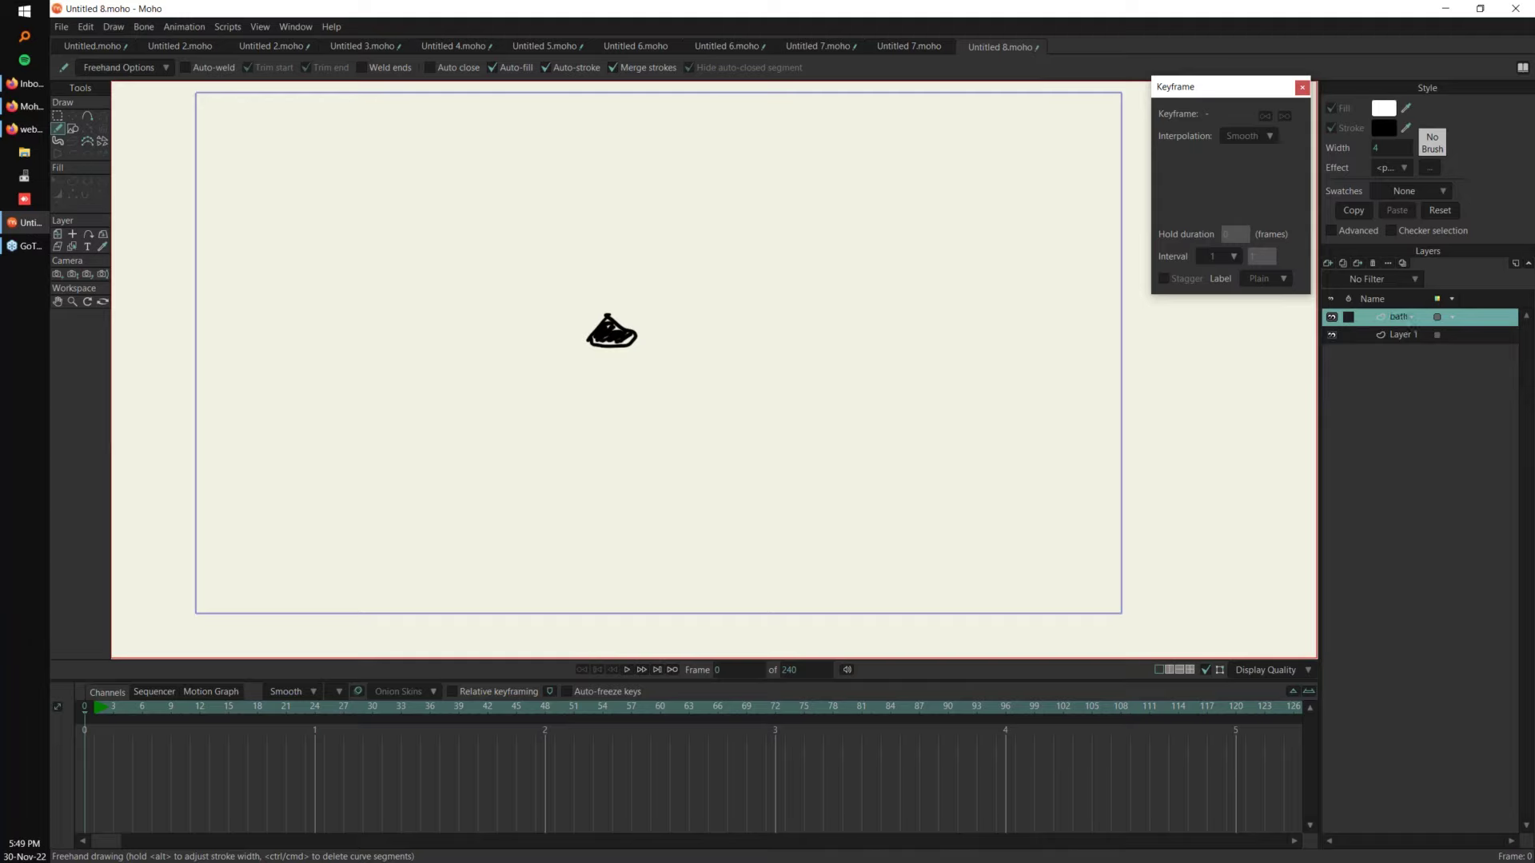
key("r")
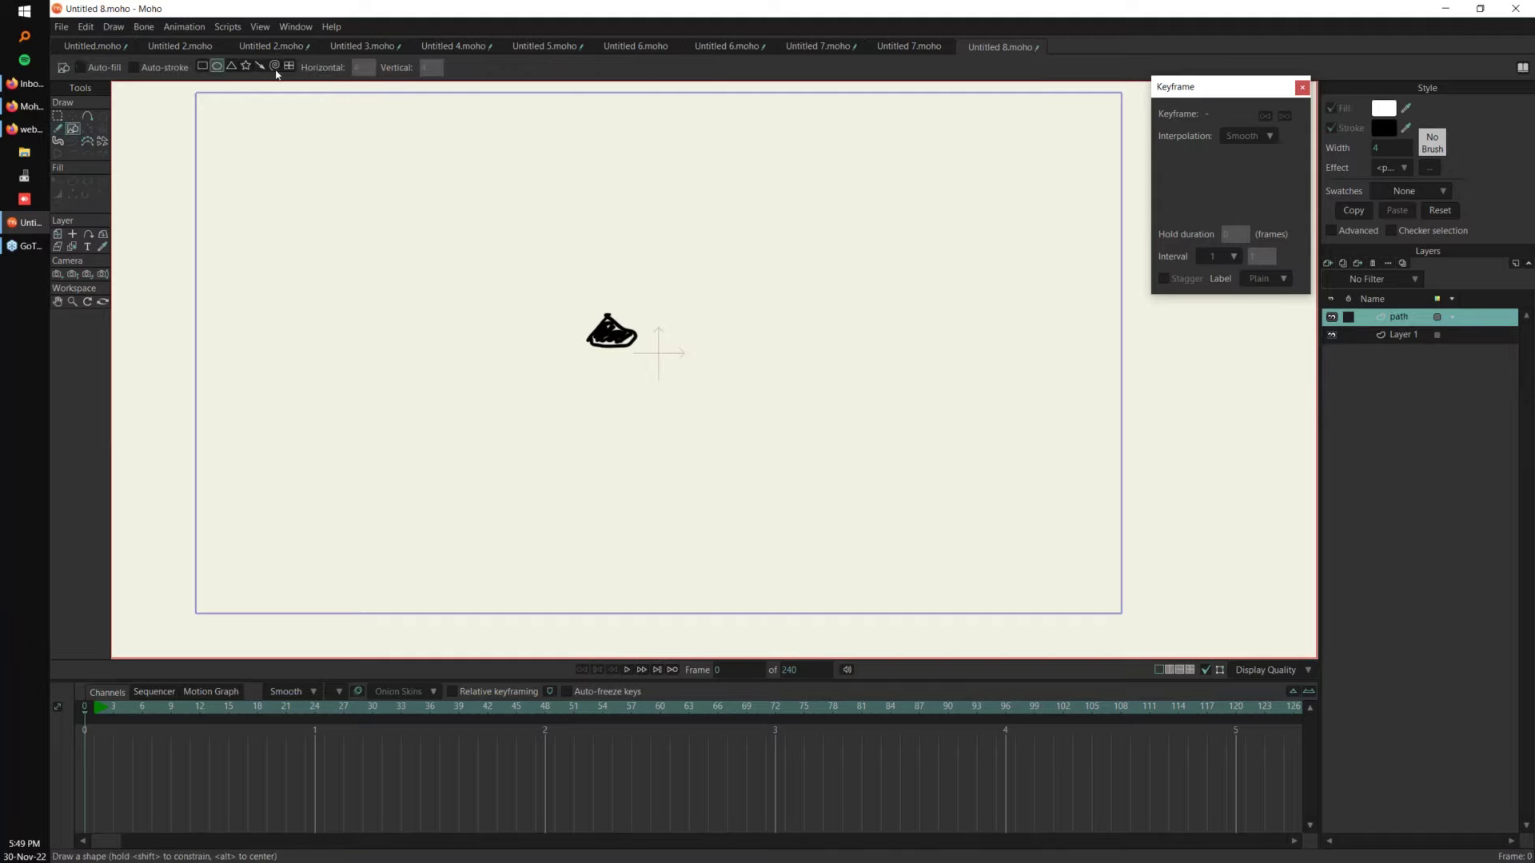
left_click_drag(396, 244, 909, 525)
Step: Reshape the oval into a winding, self-crossing closed curve by adding points and moving them
key("t")
left_click_drag(653, 244, 657, 406)
key("a")
left_click_drag(772, 389, 725, 184)
left_click_drag(828, 241, 907, 165)
key("t")
left_click_drag(909, 385, 668, 270)
mouse_move(657, 406)
left_mouse_down()
mouse_move(654, 462)
mouse_move(666, 417)
left_mouse_up()
left_click_drag(652, 525, 636, 535)
left_click_drag(667, 270, 643, 315)
left_click_drag(918, 173, 913, 186)
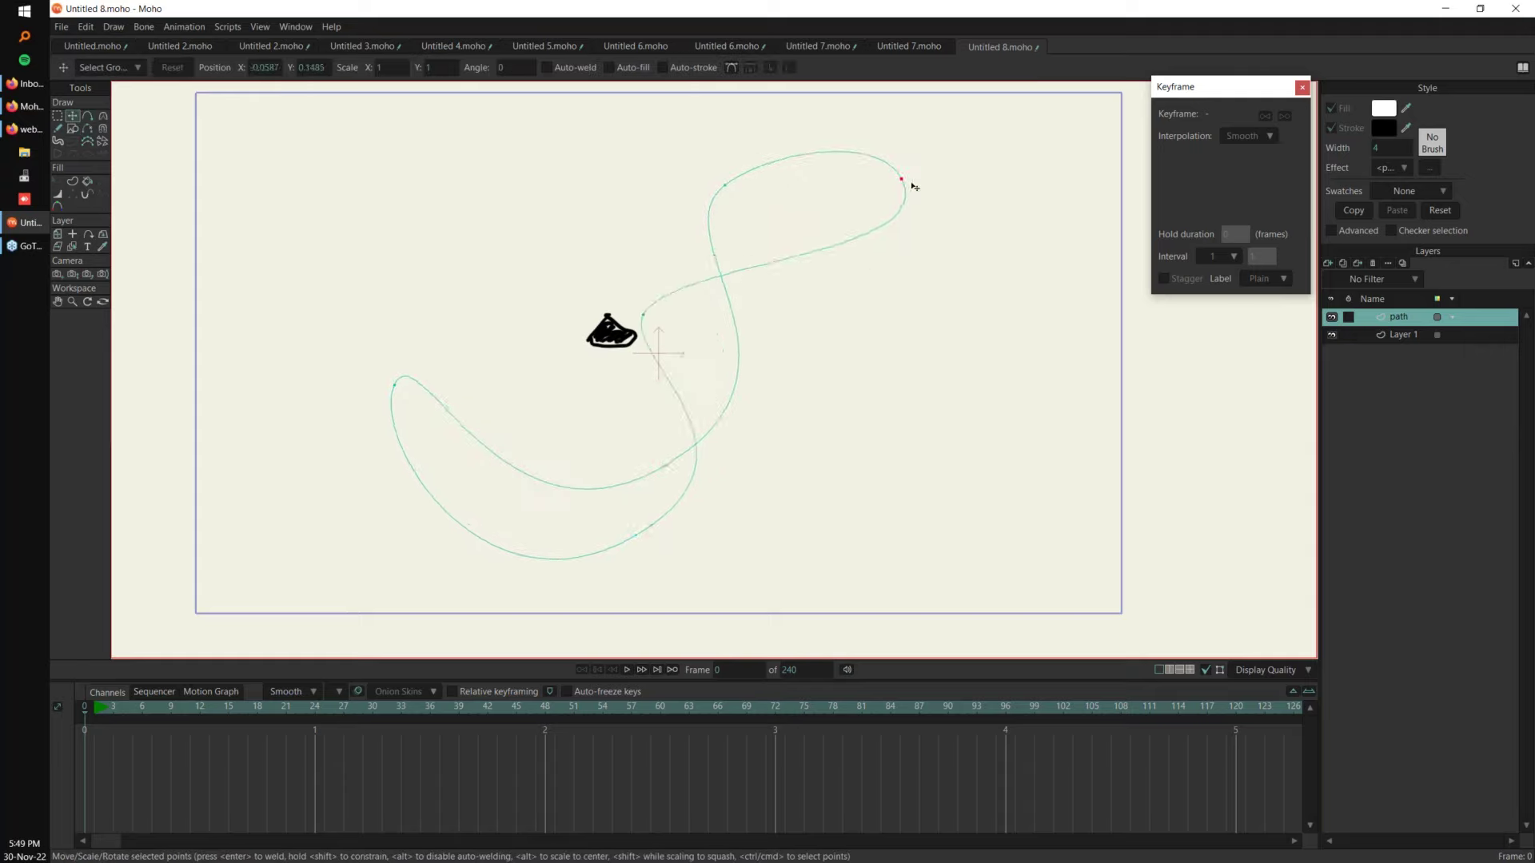
Step: Try attaching the rock on Layer 1 to the curve with the Follow Path tool
left_click(1408, 336)
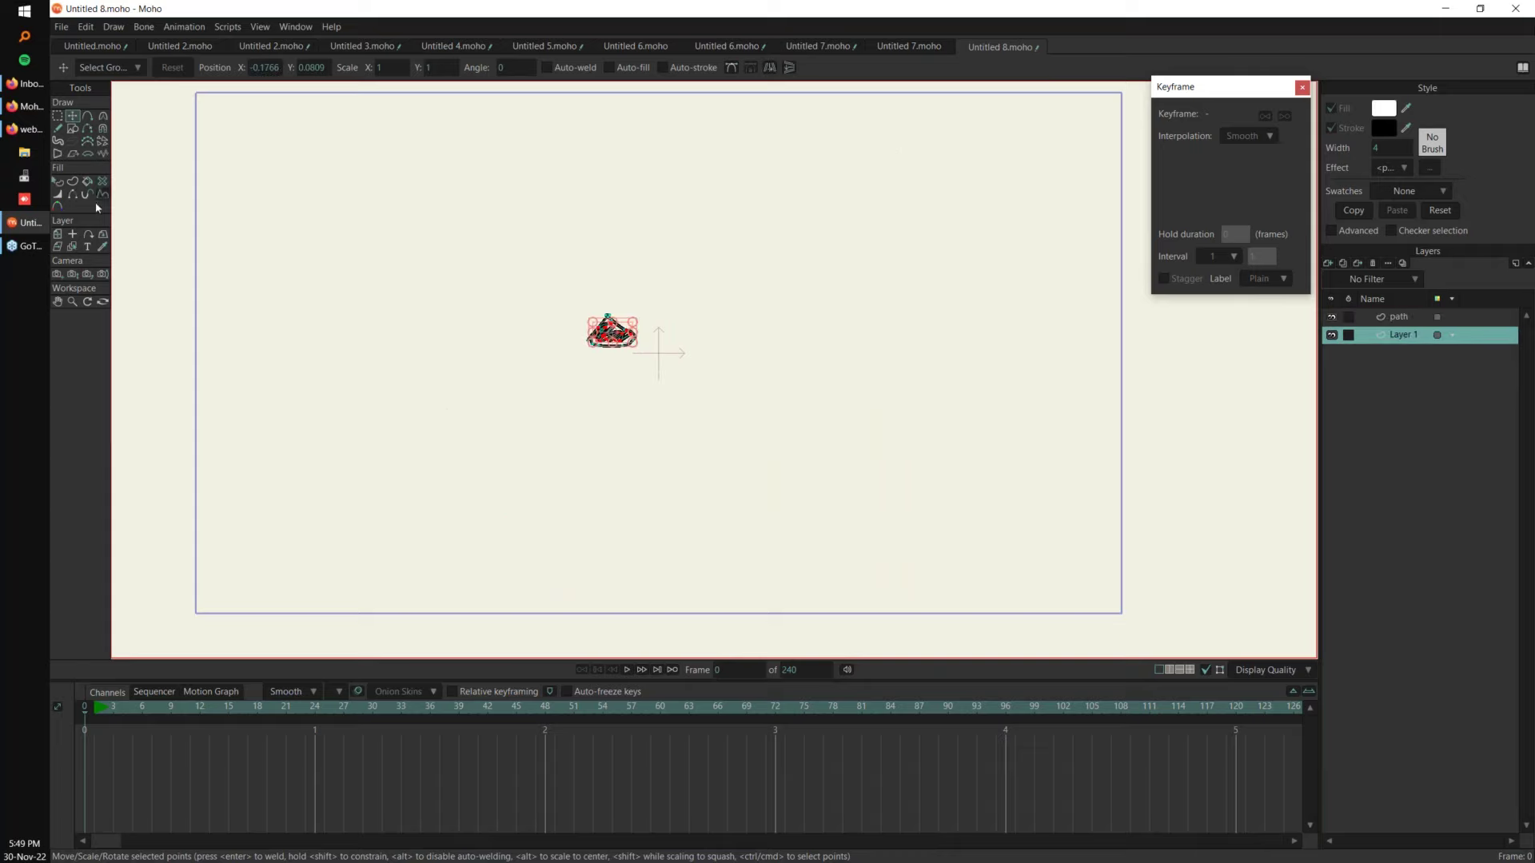
left_click(89, 235)
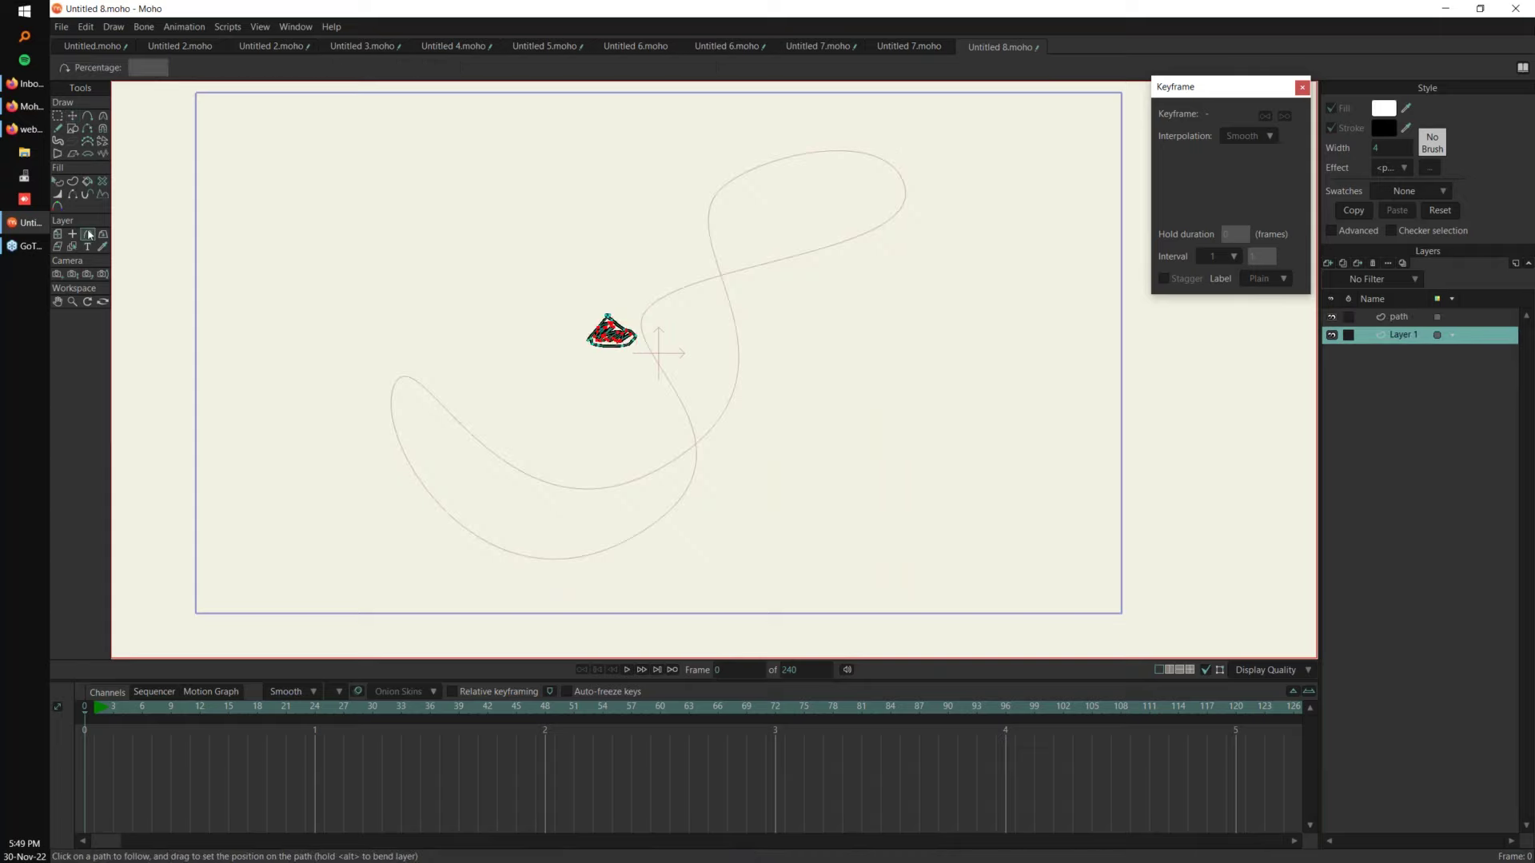
left_click(433, 395)
key("g")
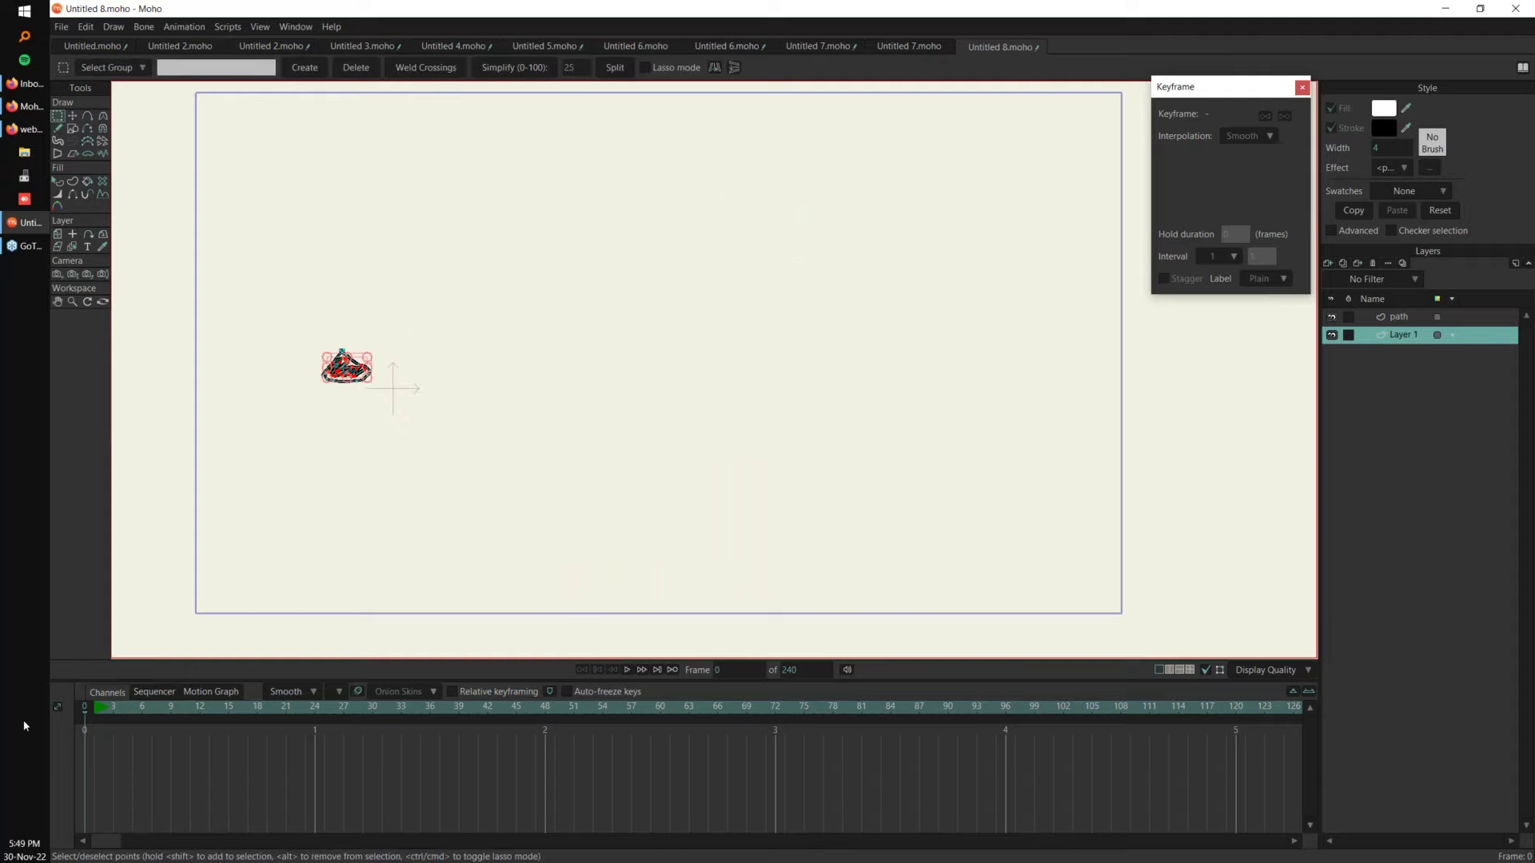
Step: Select all of the rock's points on Layer 1 and move the drawing onto the layer's origin
key("t")
scroll(743, 418, "up", 2)
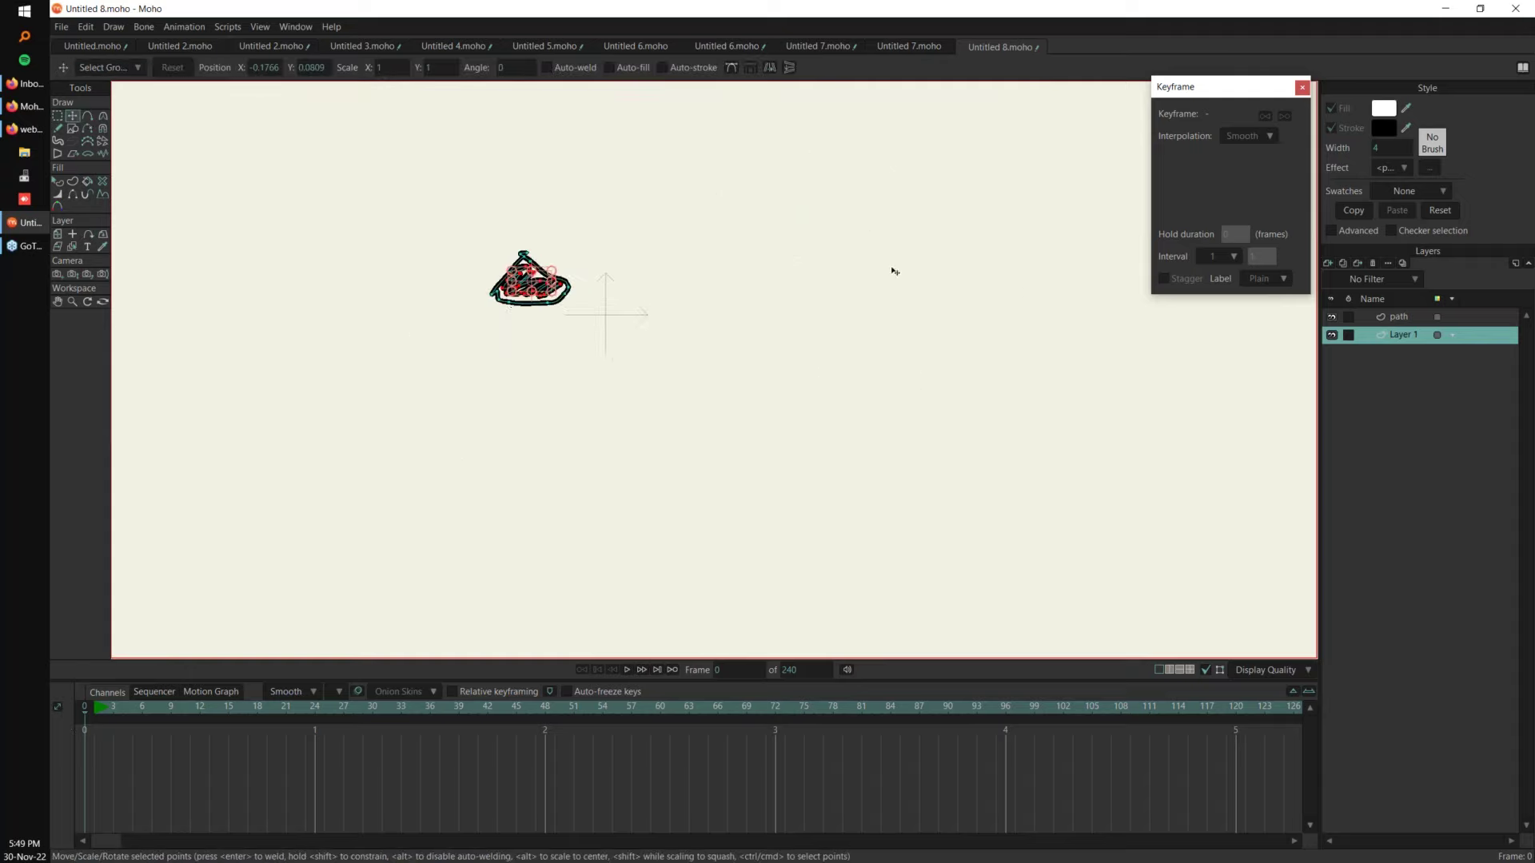
key("g")
left_click_drag(590, 223, 472, 343)
key("t")
mouse_move(653, 343)
left_mouse_down()
mouse_move(732, 373)
mouse_move(651, 343)
left_mouse_up()
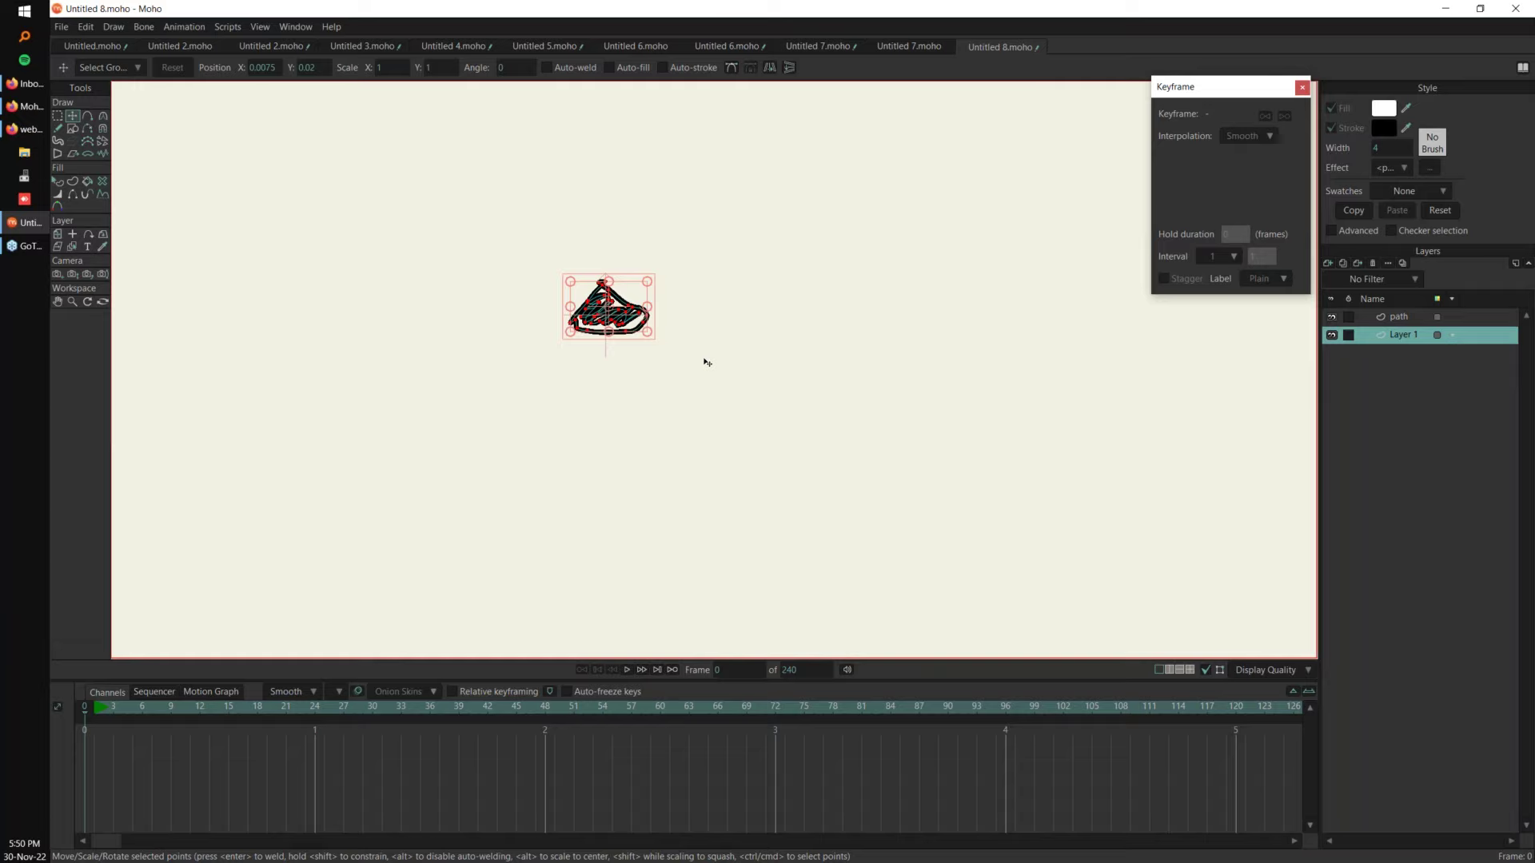
key("ctrl+z")
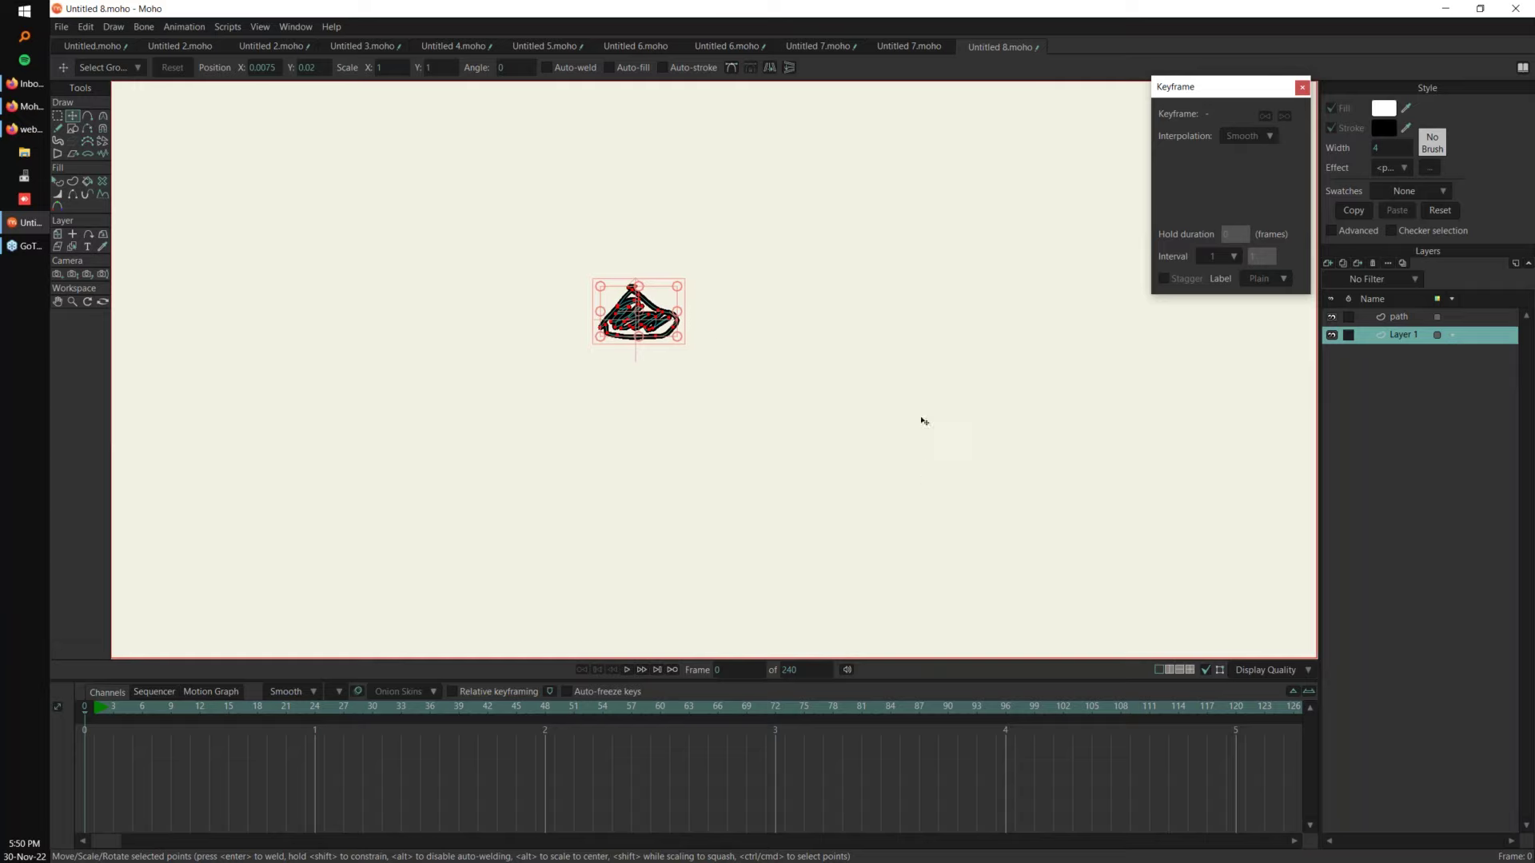
key("ctrl+z")
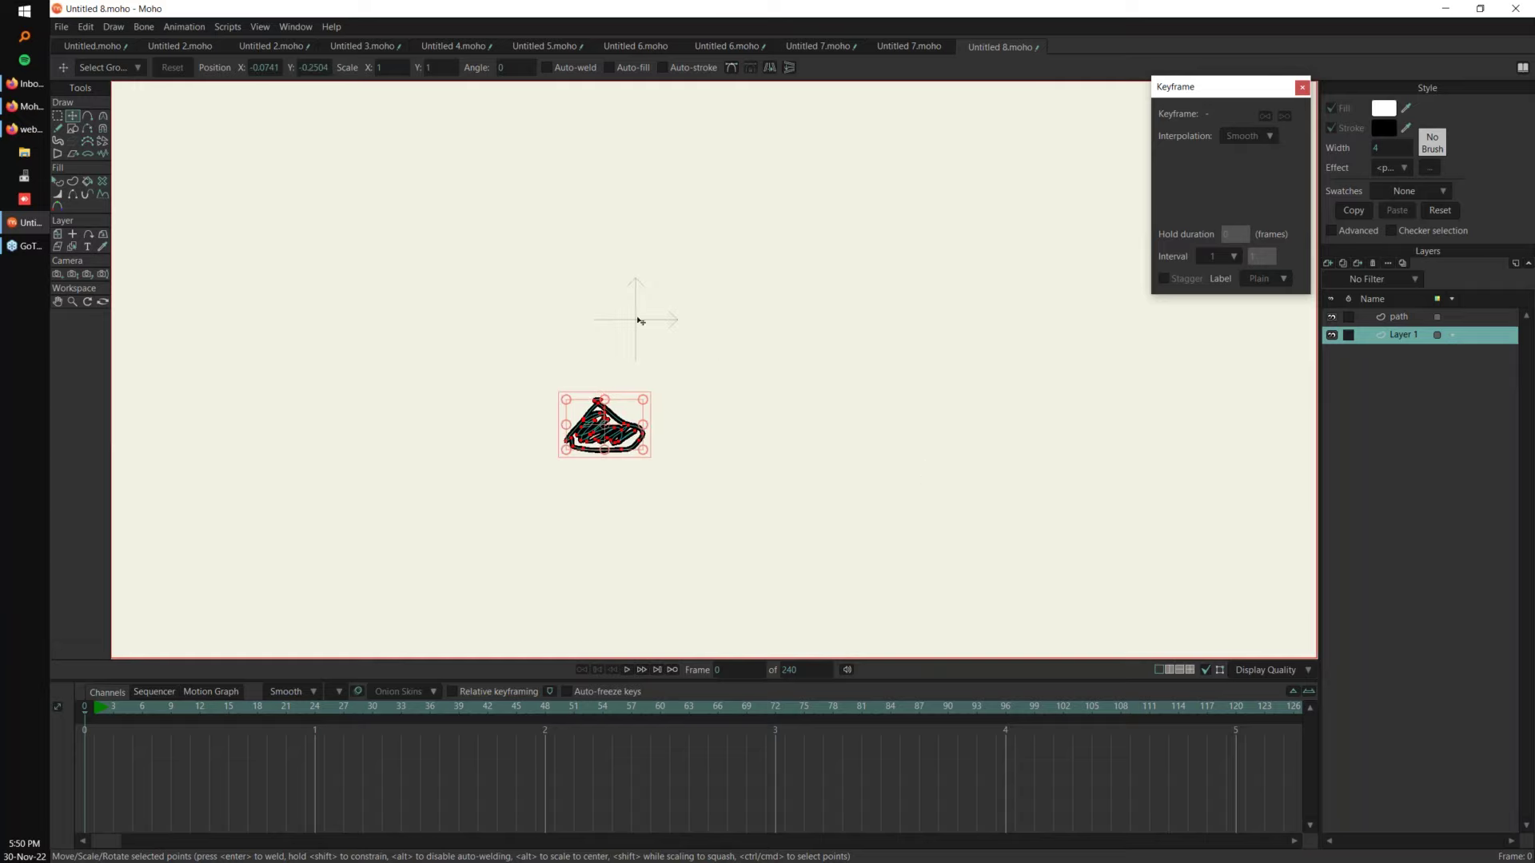
left_click_drag(704, 409, 738, 298)
scroll(760, 258, "down", 3)
scroll(784, 254, "down", 1)
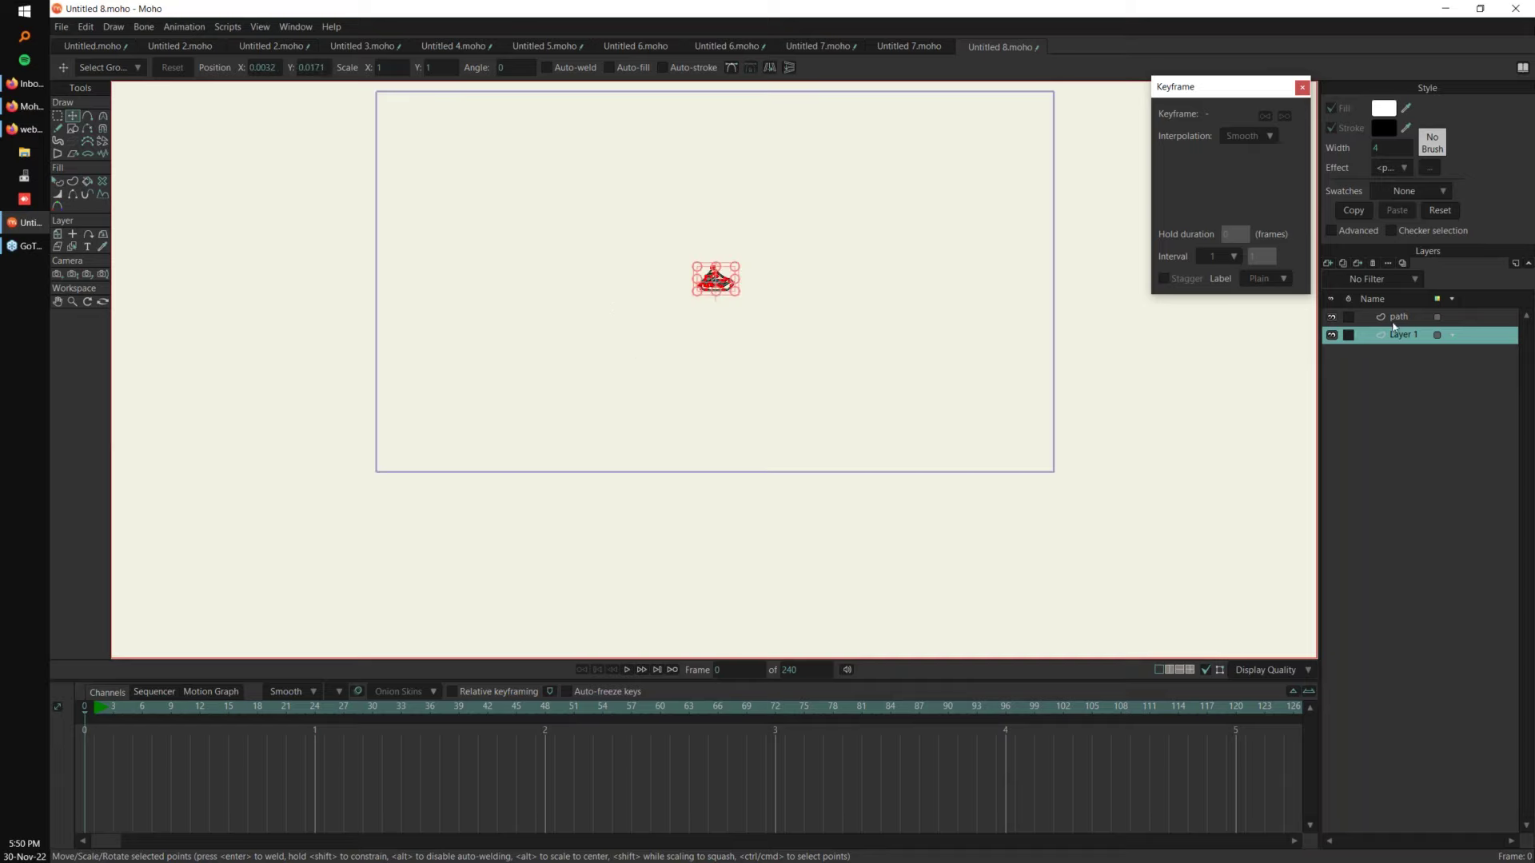
Step: Make Layer 1 follow the curve on the path layer and keyframe its path percentage at 0 on frame 1
left_click(88, 234)
scroll(610, 320, "down", 1)
left_click(558, 313)
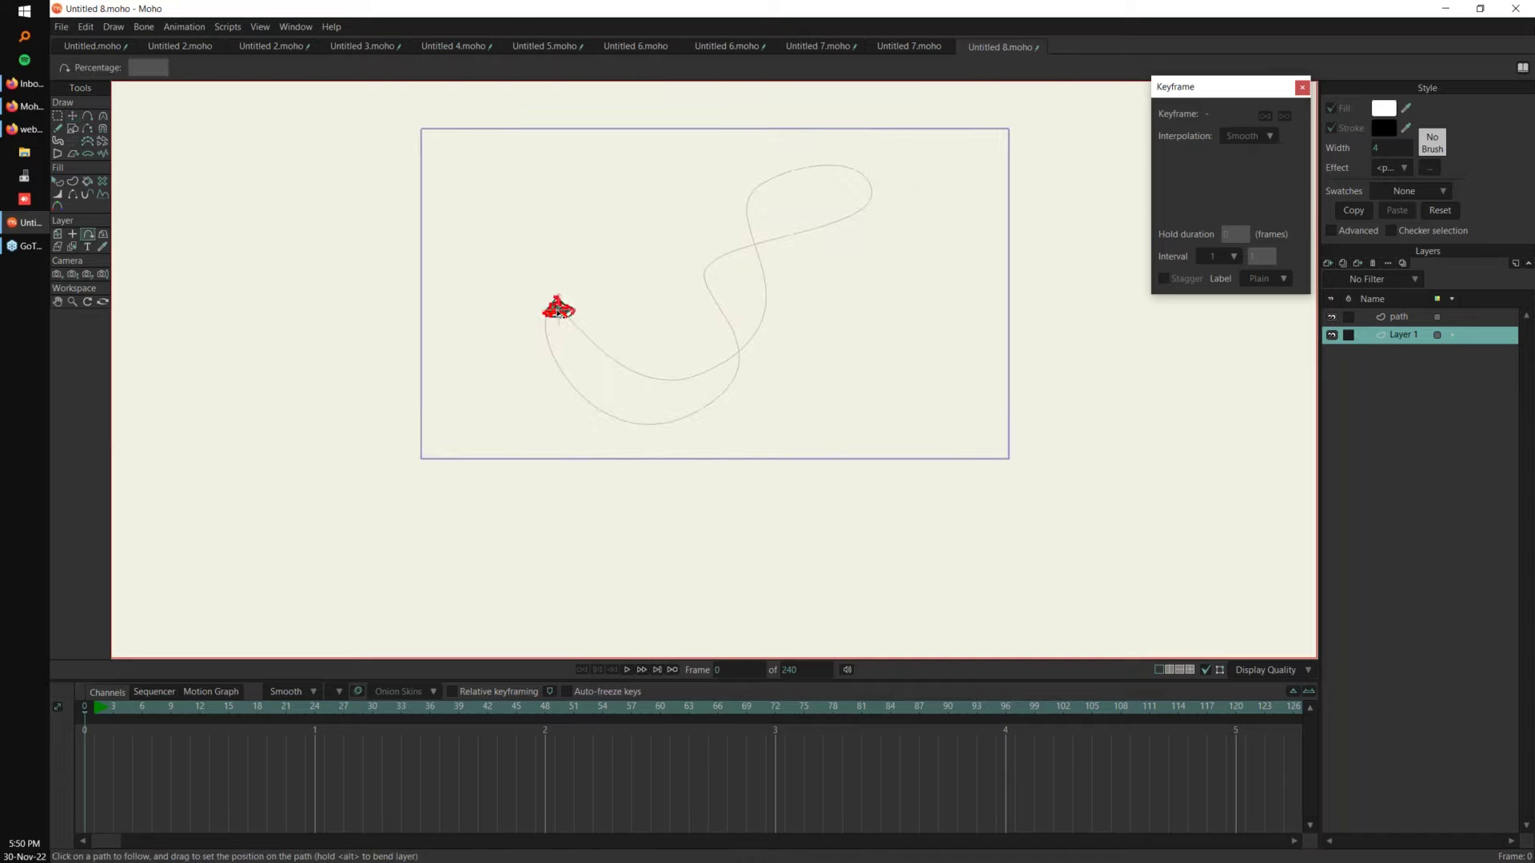
left_click(97, 705)
left_click(154, 68)
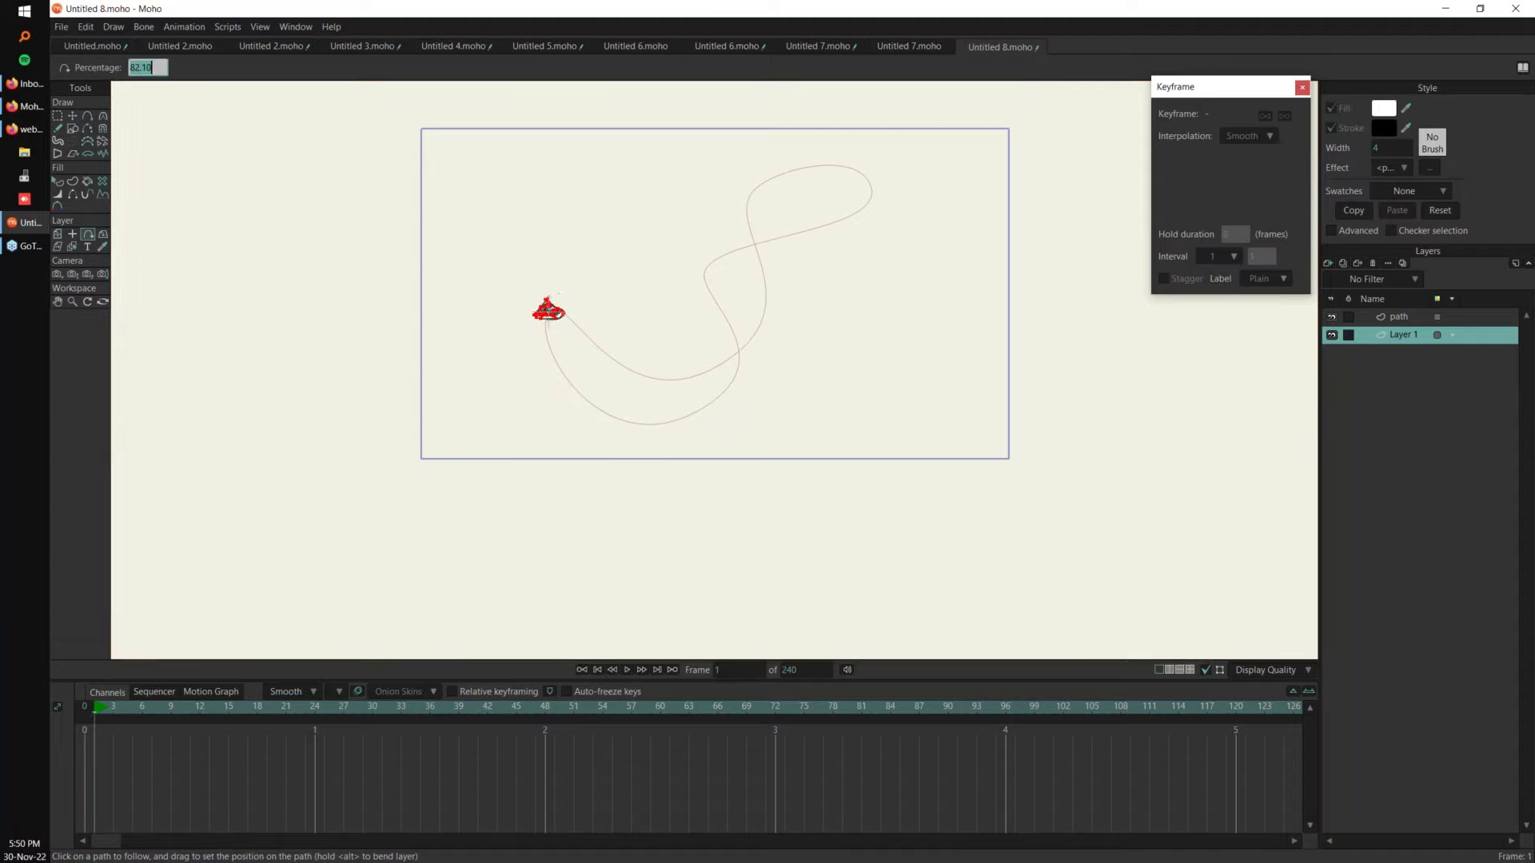
type("0")
key("Return")
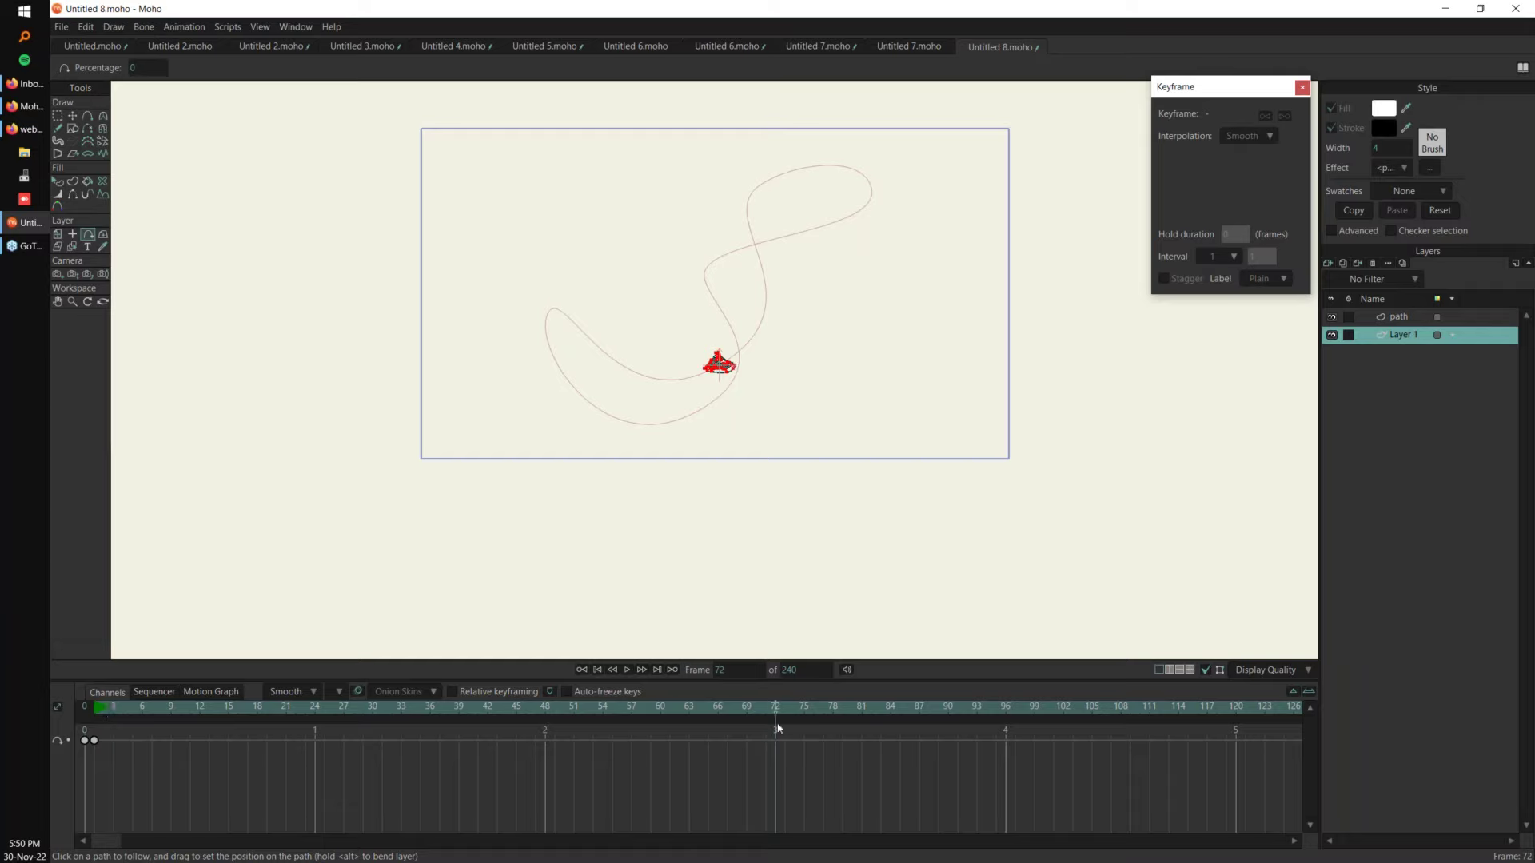
Step: Keyframe the rock at the end of the path on frame 72 and scrub the timeline to check its travel
left_click(139, 67)
key("Return")
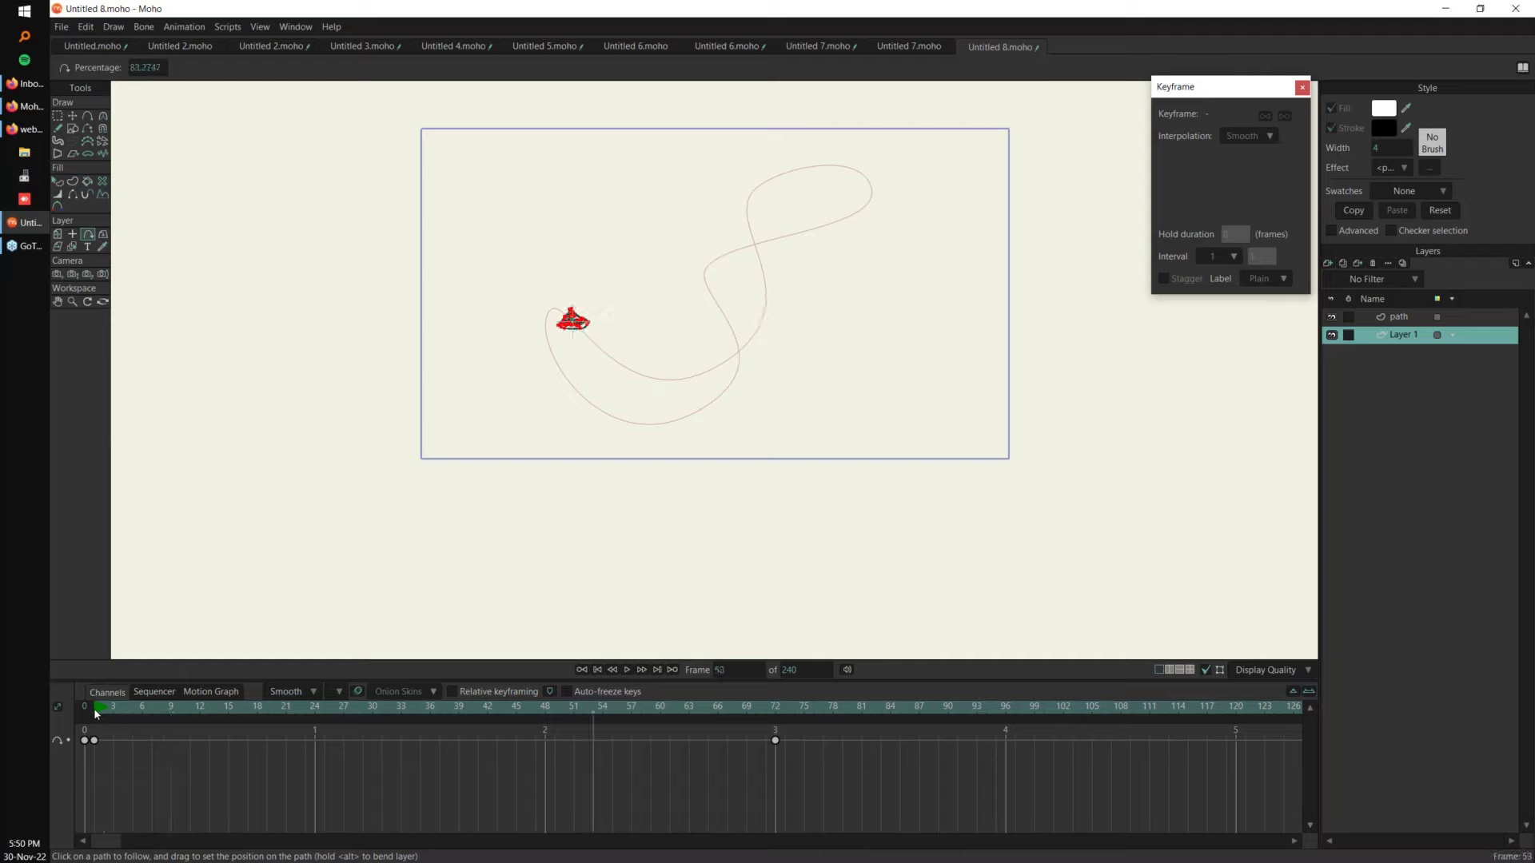
left_click_drag(95, 712, 747, 710)
Step: Set the frame 72 path keyframe to Cycle and the frame 1 keyframe to Linear interpolation, playing the loop to check it
right_click(774, 741)
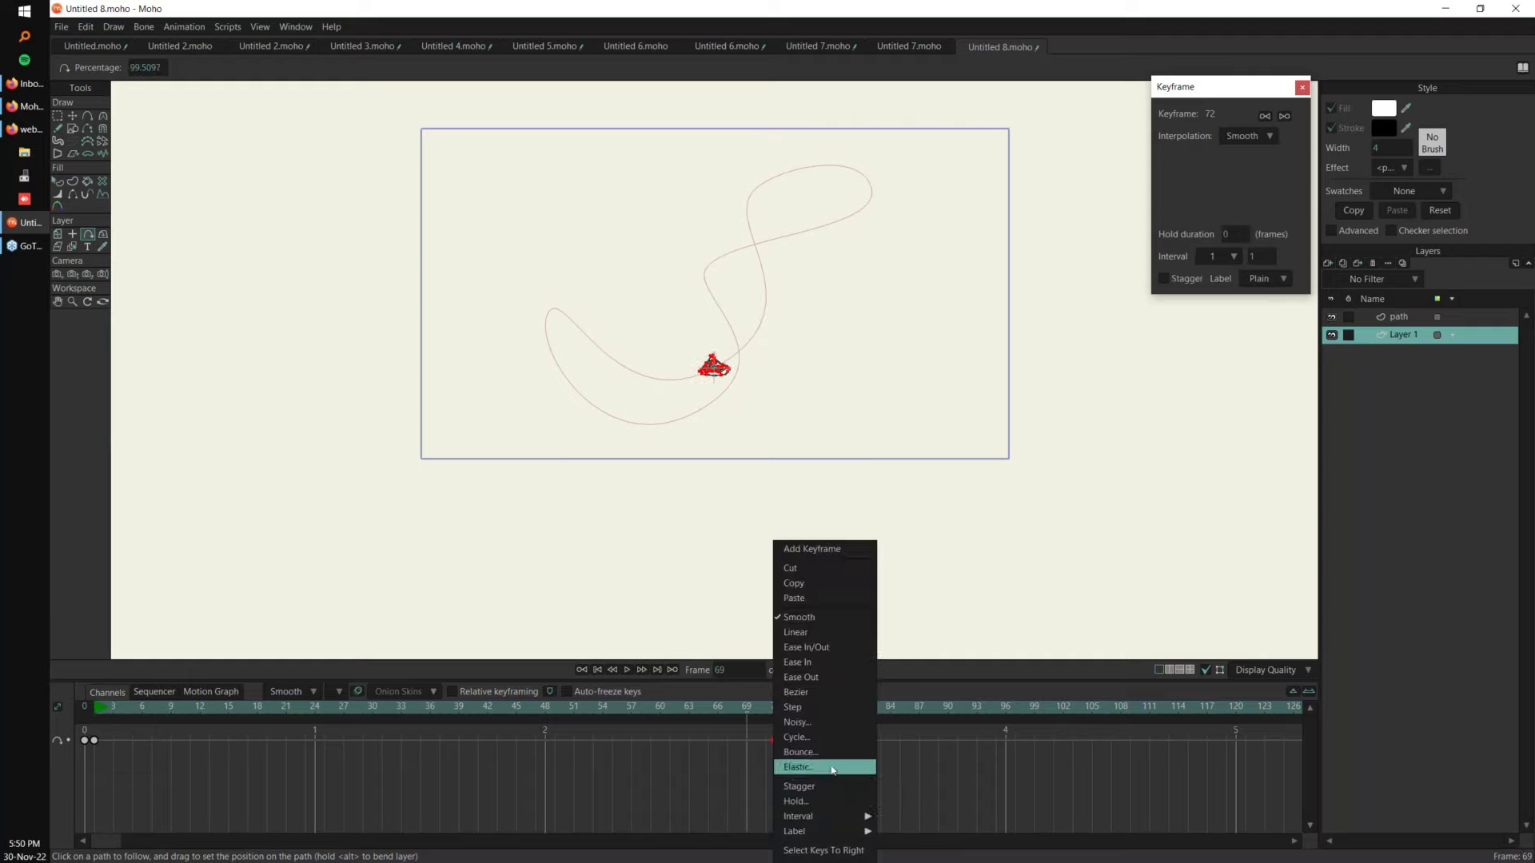
left_click(831, 739)
left_click(98, 708)
key("space")
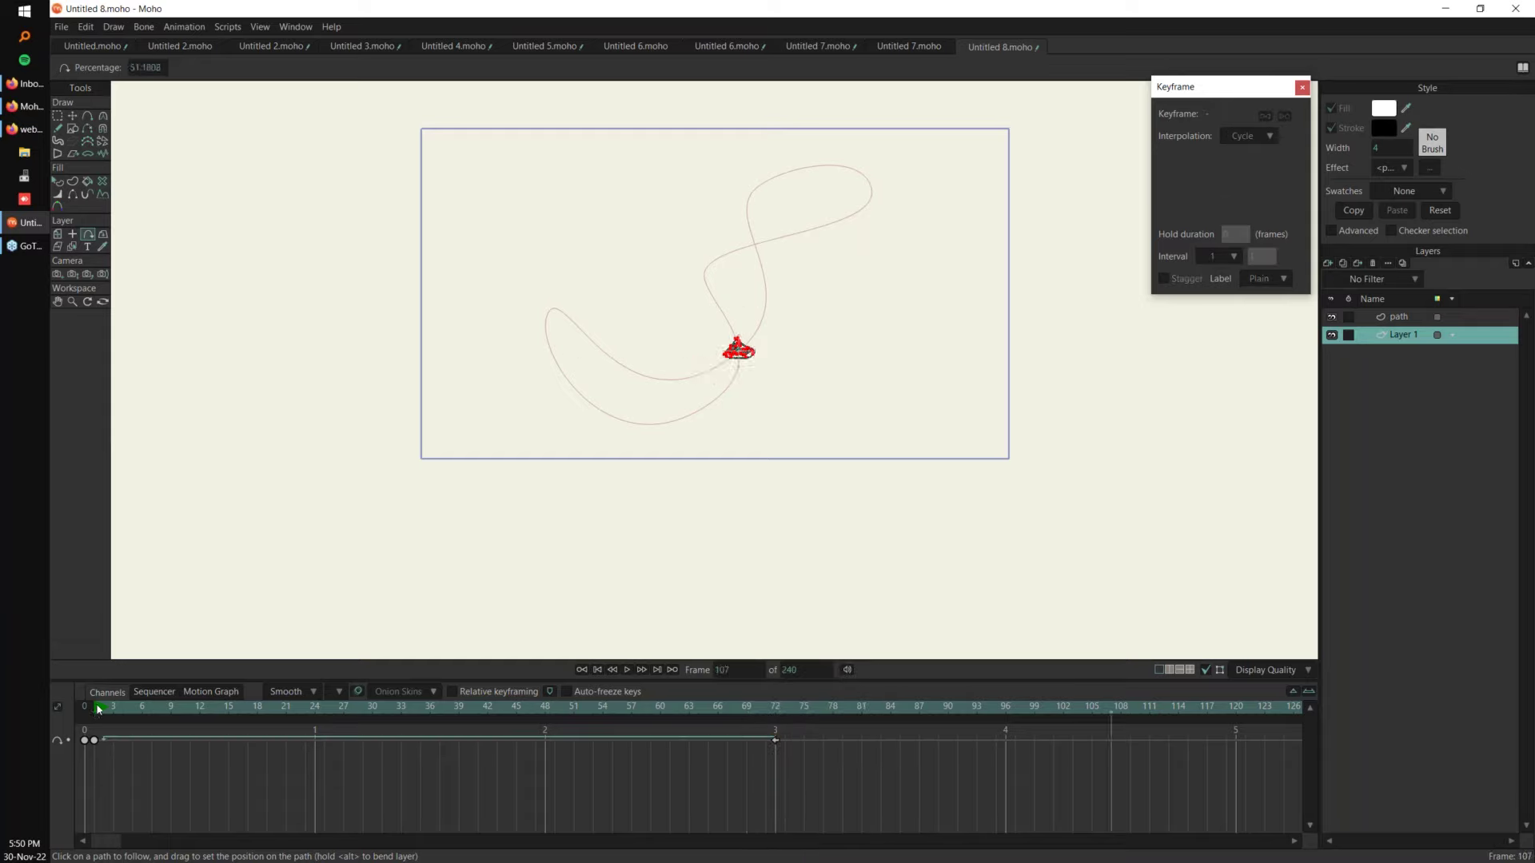
right_click(94, 742)
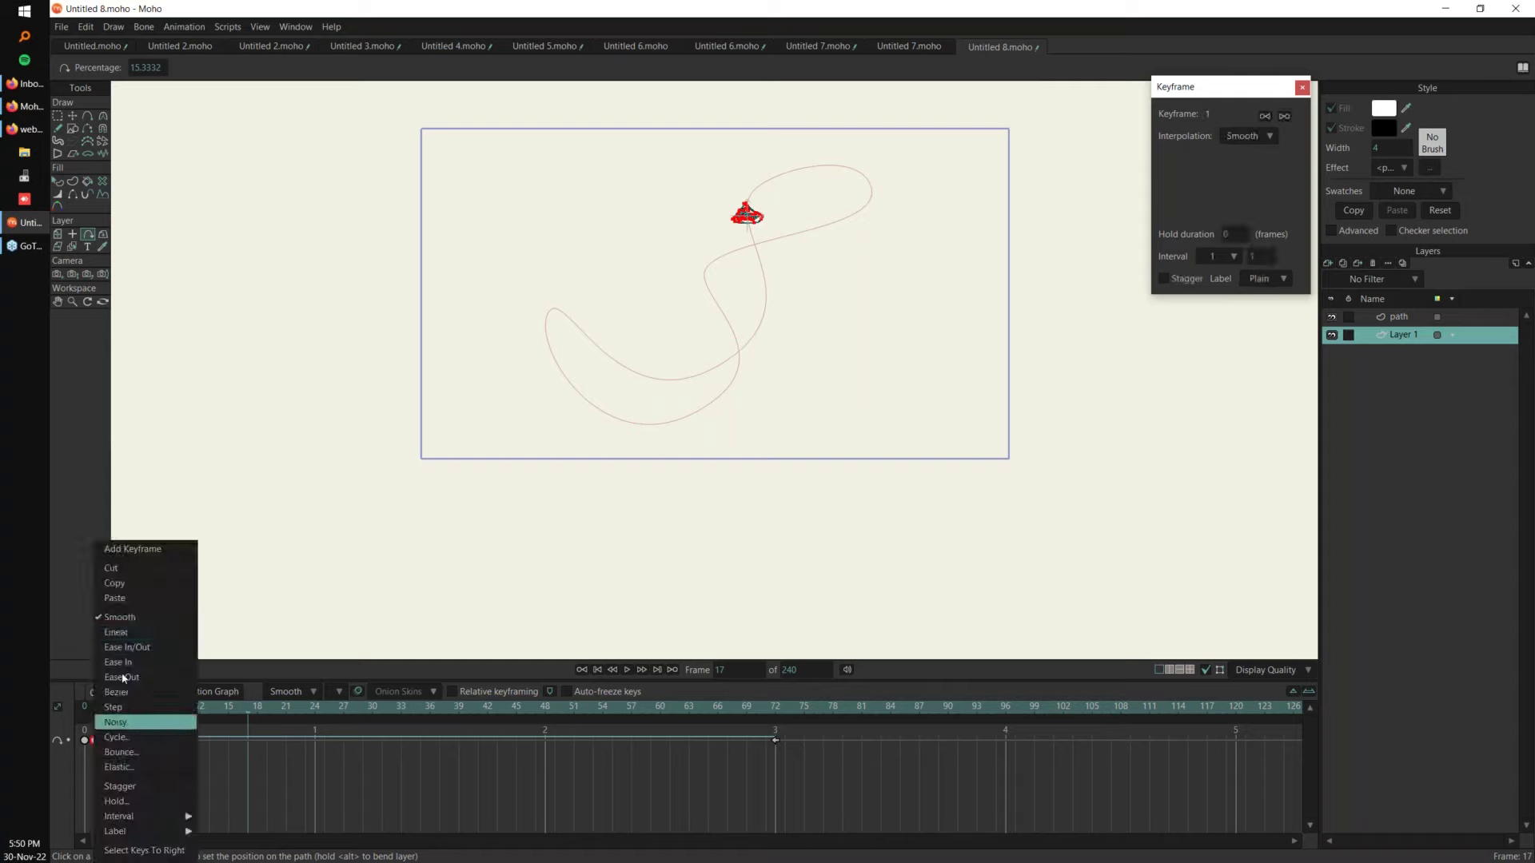
left_click(144, 634)
left_click(103, 711)
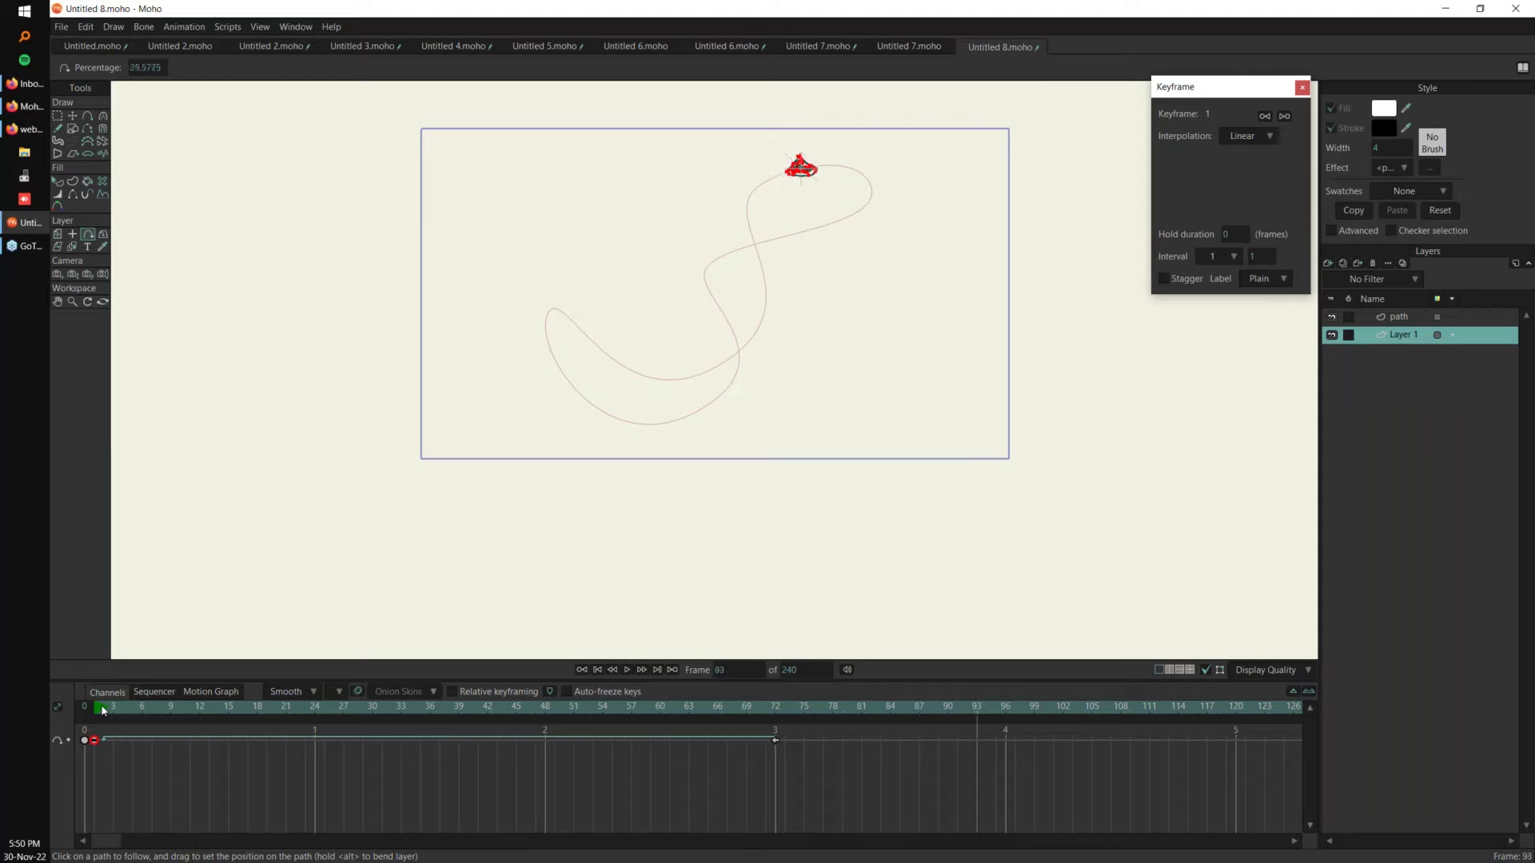
left_click(85, 708)
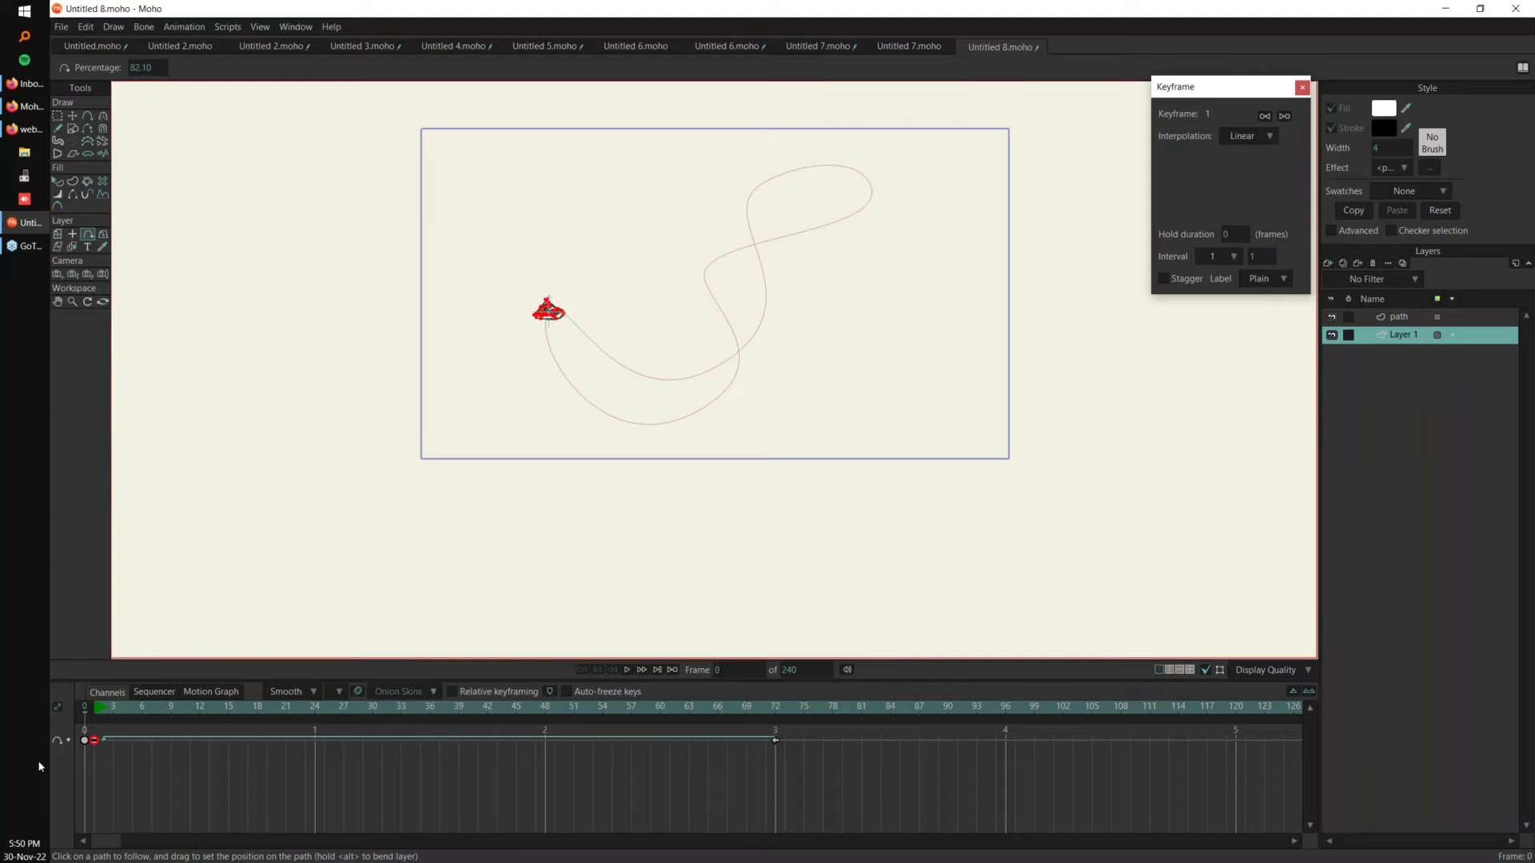
Step: Add a particle layer and place the path-following Layer 1 inside it
left_click(1328, 264)
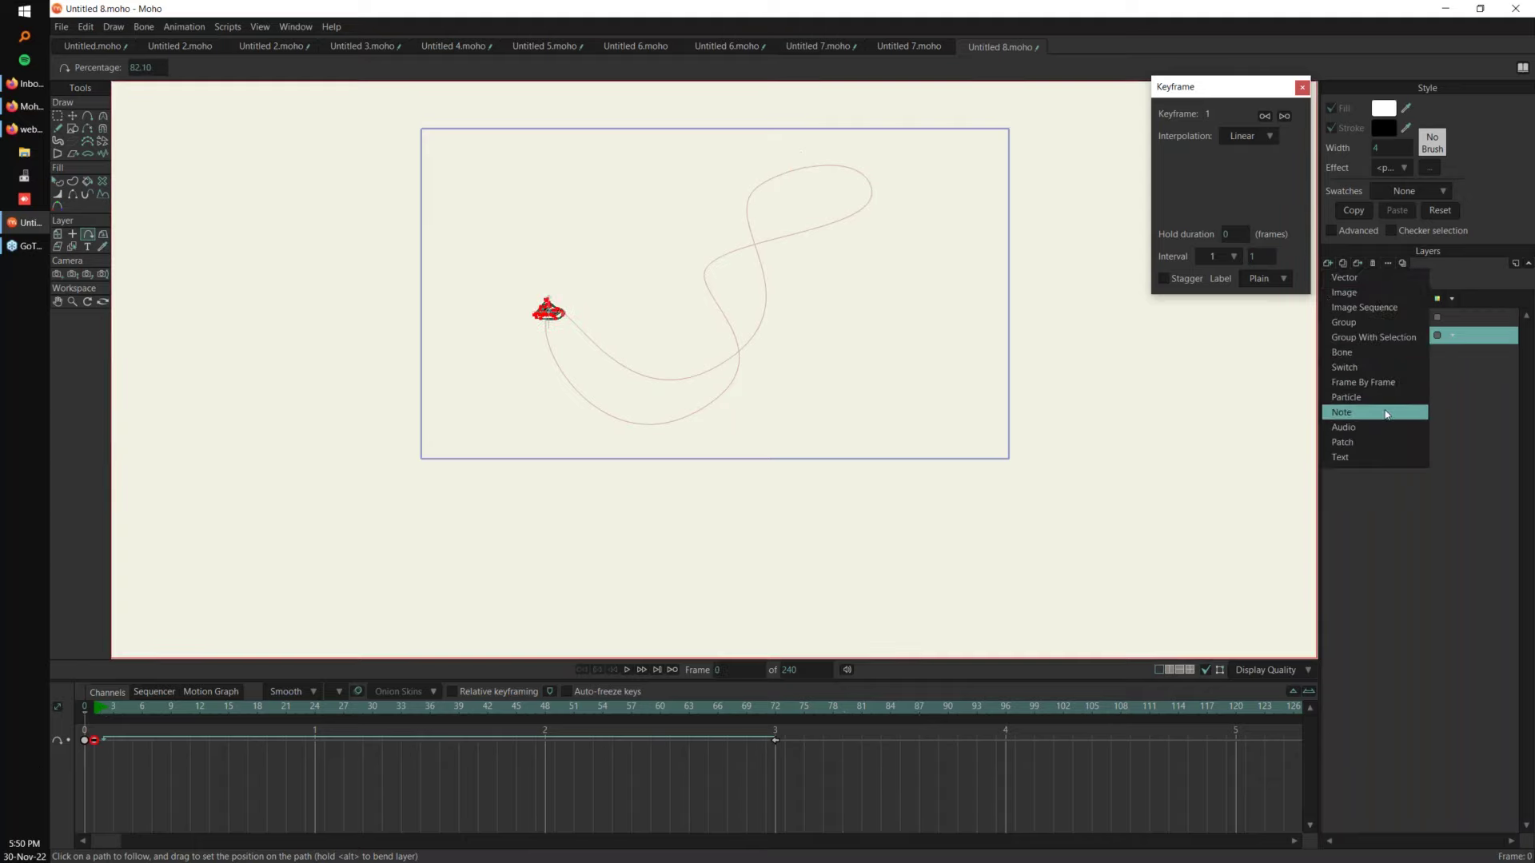
left_click(1409, 365)
left_click_drag(1404, 355, 1415, 339)
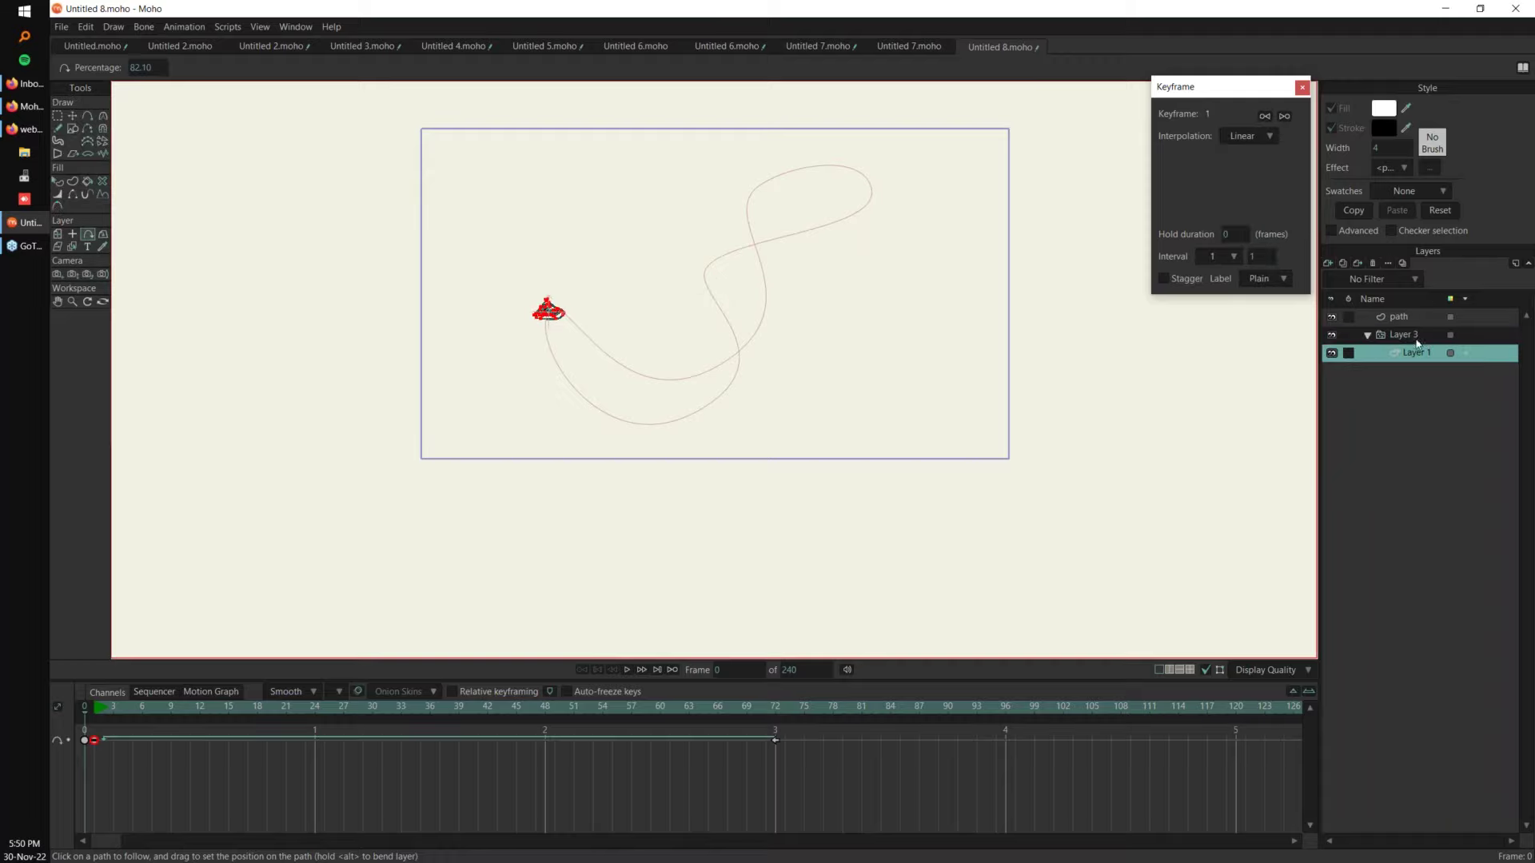
Step: Zero the particle layer's velocity, velocity spread, direction spread and acceleration rate while the animation plays
left_click(1416, 340)
key("space")
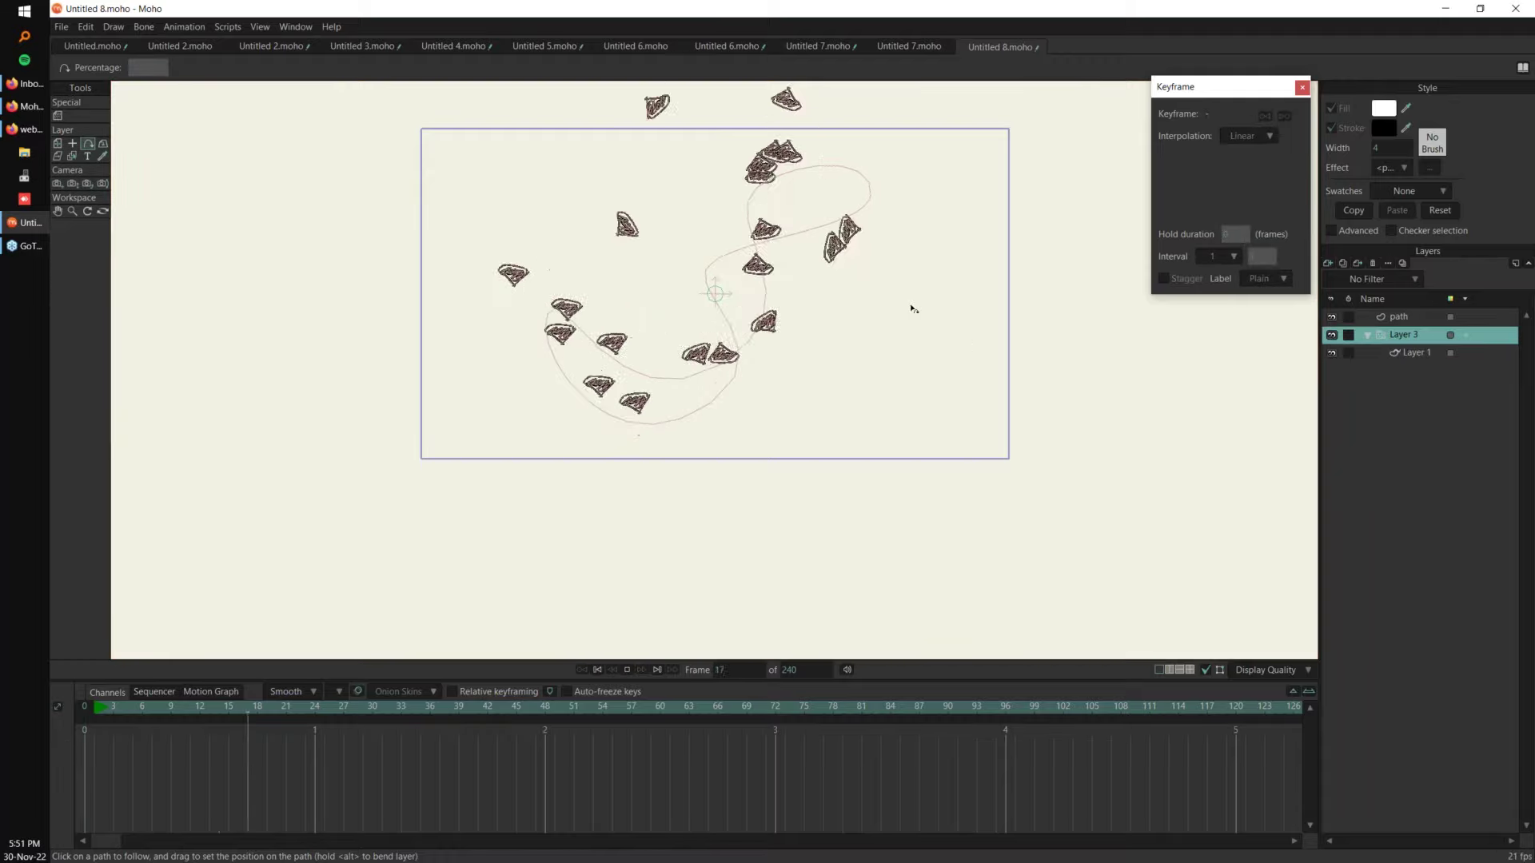
left_click(159, 68)
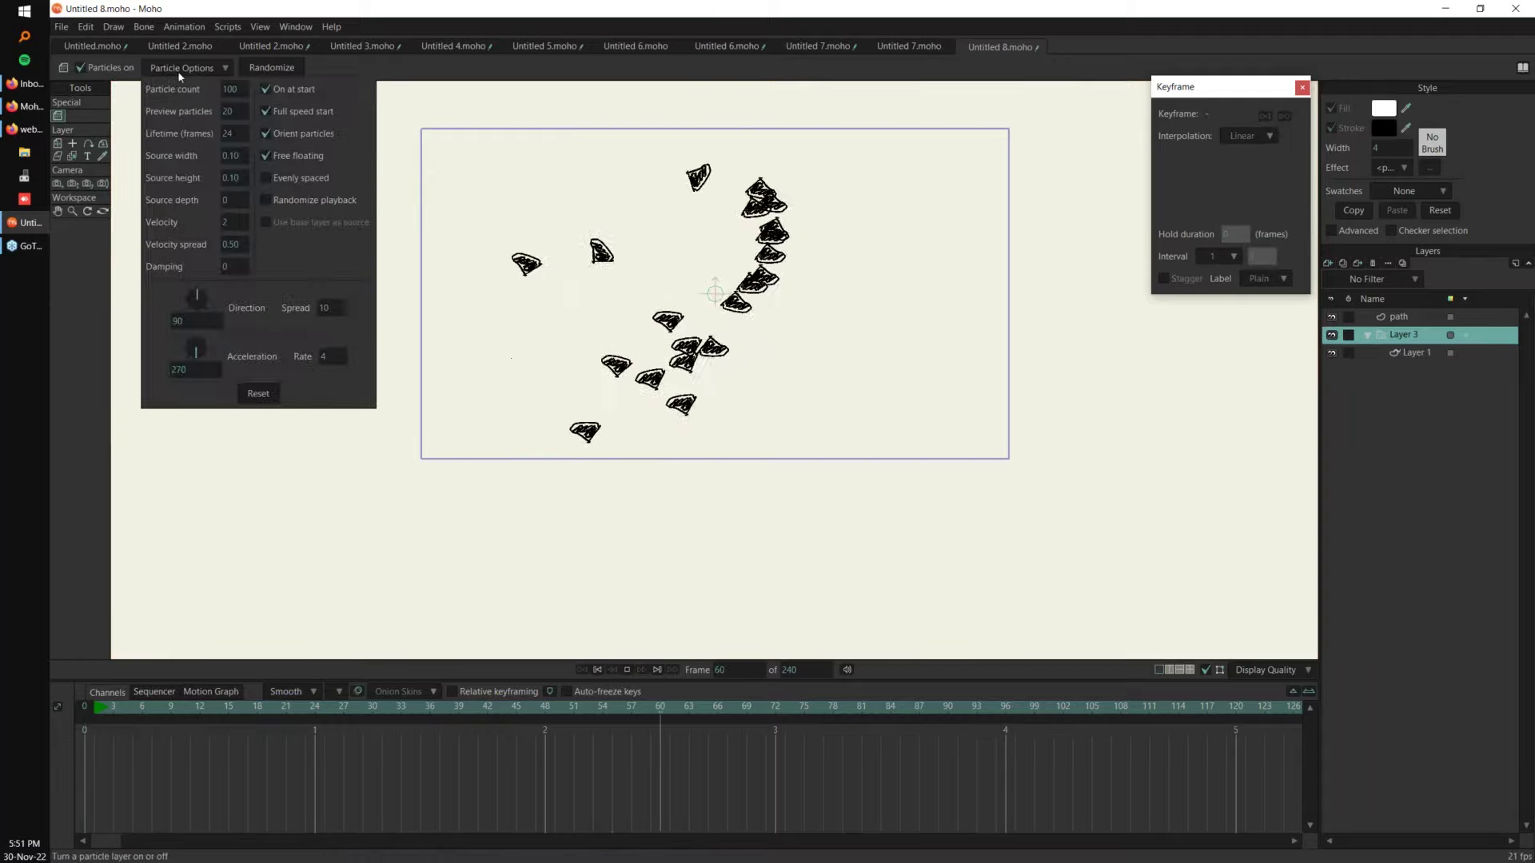
left_click_drag(239, 245, 210, 244)
left_click_drag(336, 308, 319, 307)
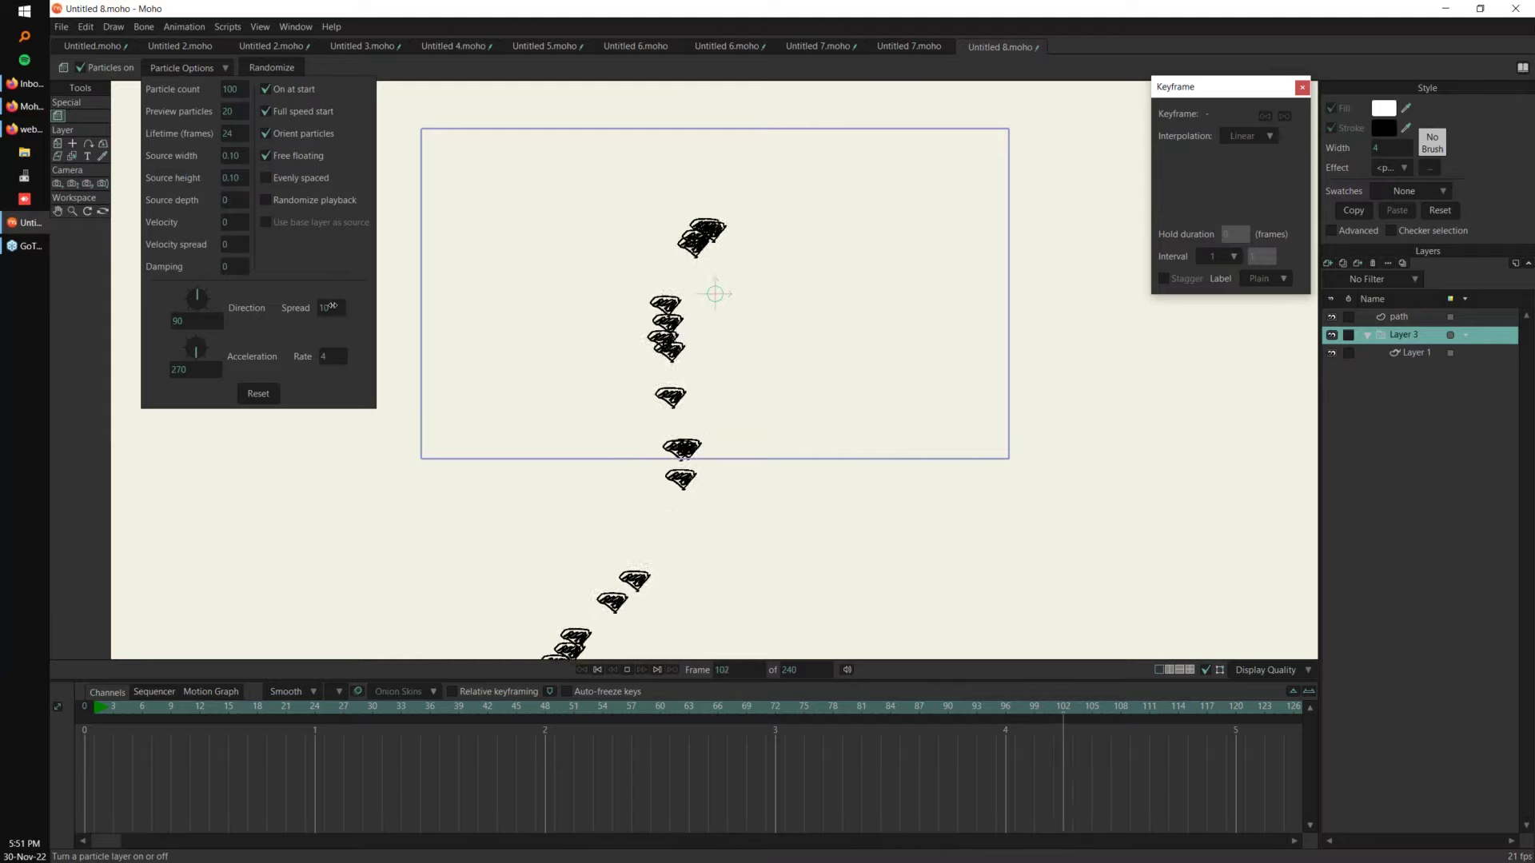
left_click(336, 358)
type("0")
key("Return")
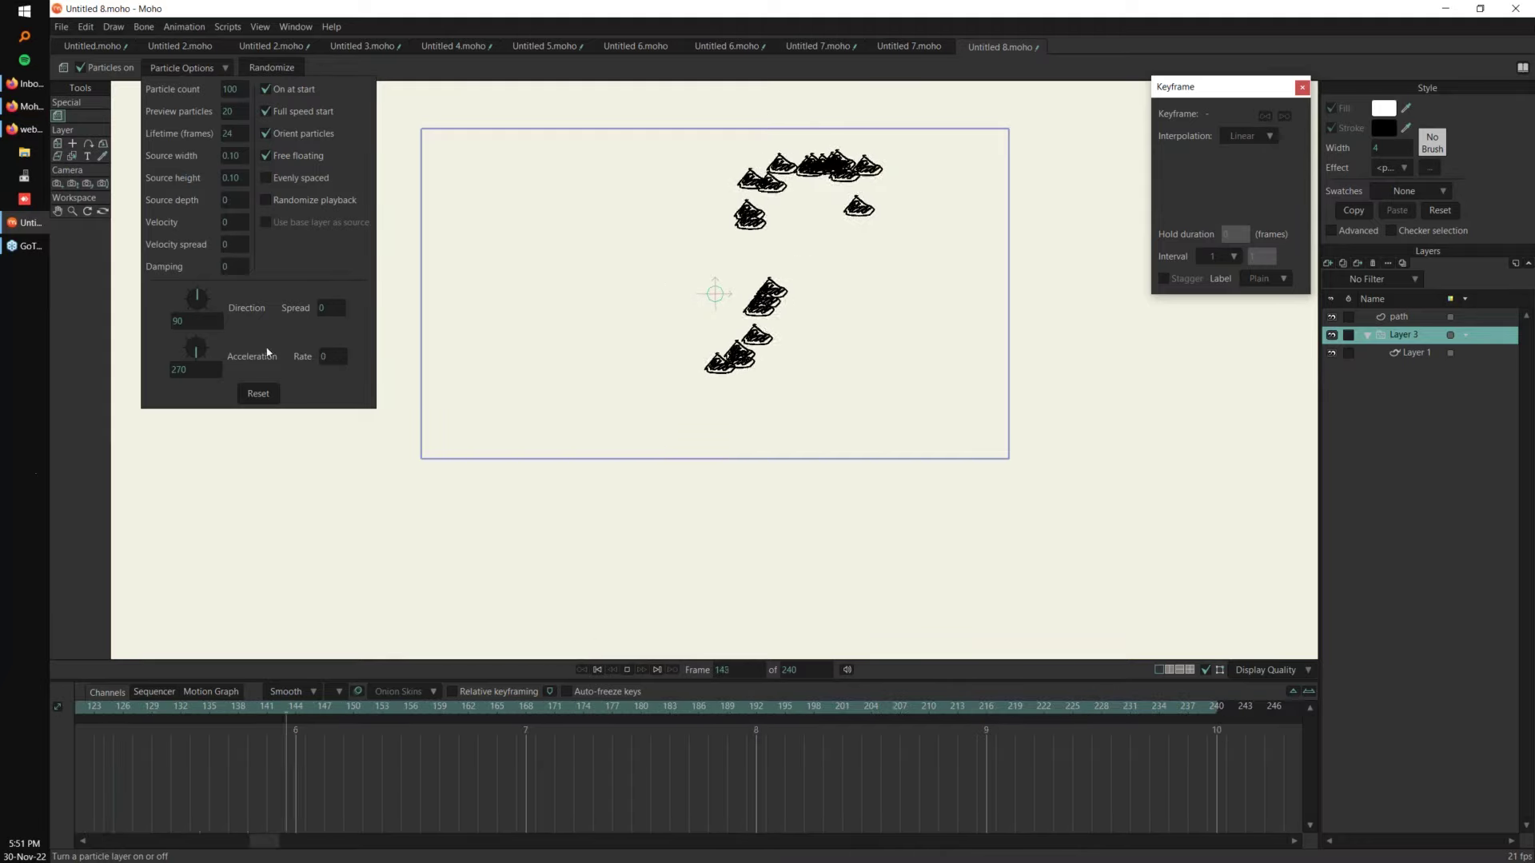
Step: Check where Layer 1's path cycle ends and set the particle layer's lifetime to 72 frames
left_click(1407, 352)
scroll(565, 793, "up", 5)
left_click(774, 768)
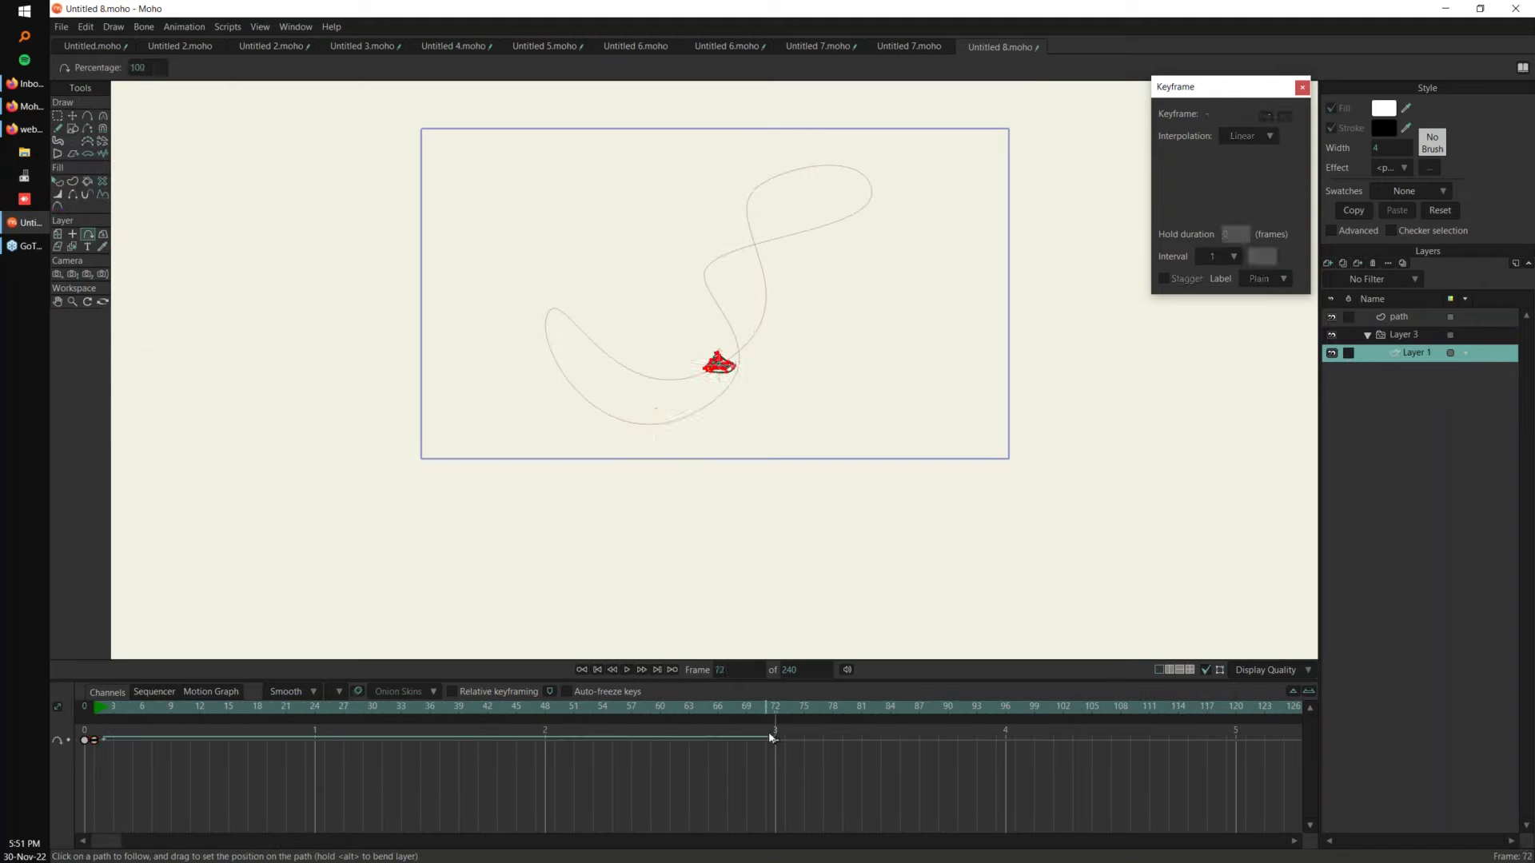
left_click(1403, 334)
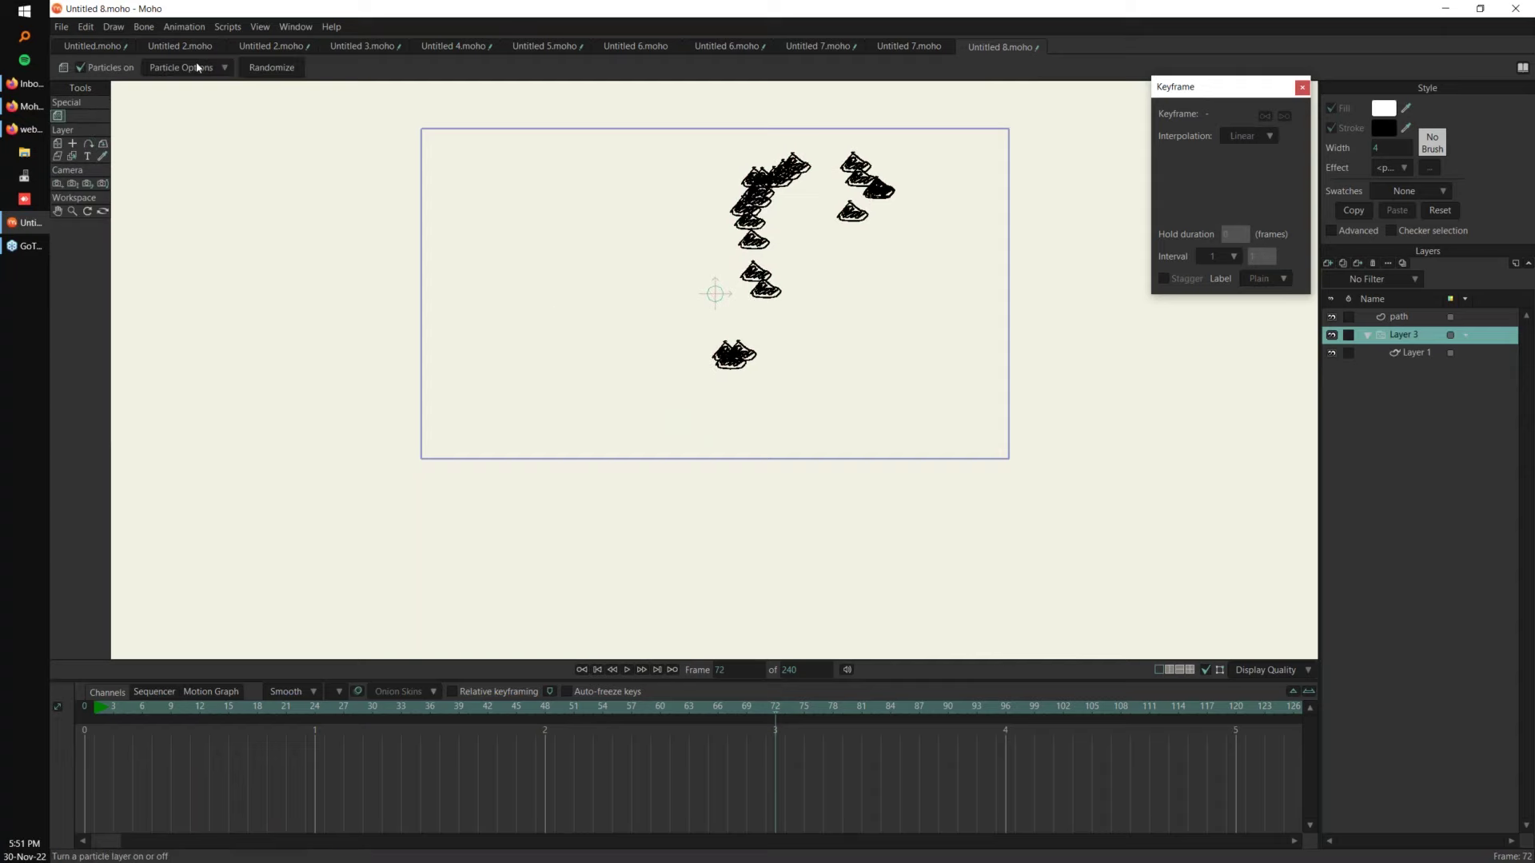
left_click(189, 67)
double_click(233, 134)
type("72")
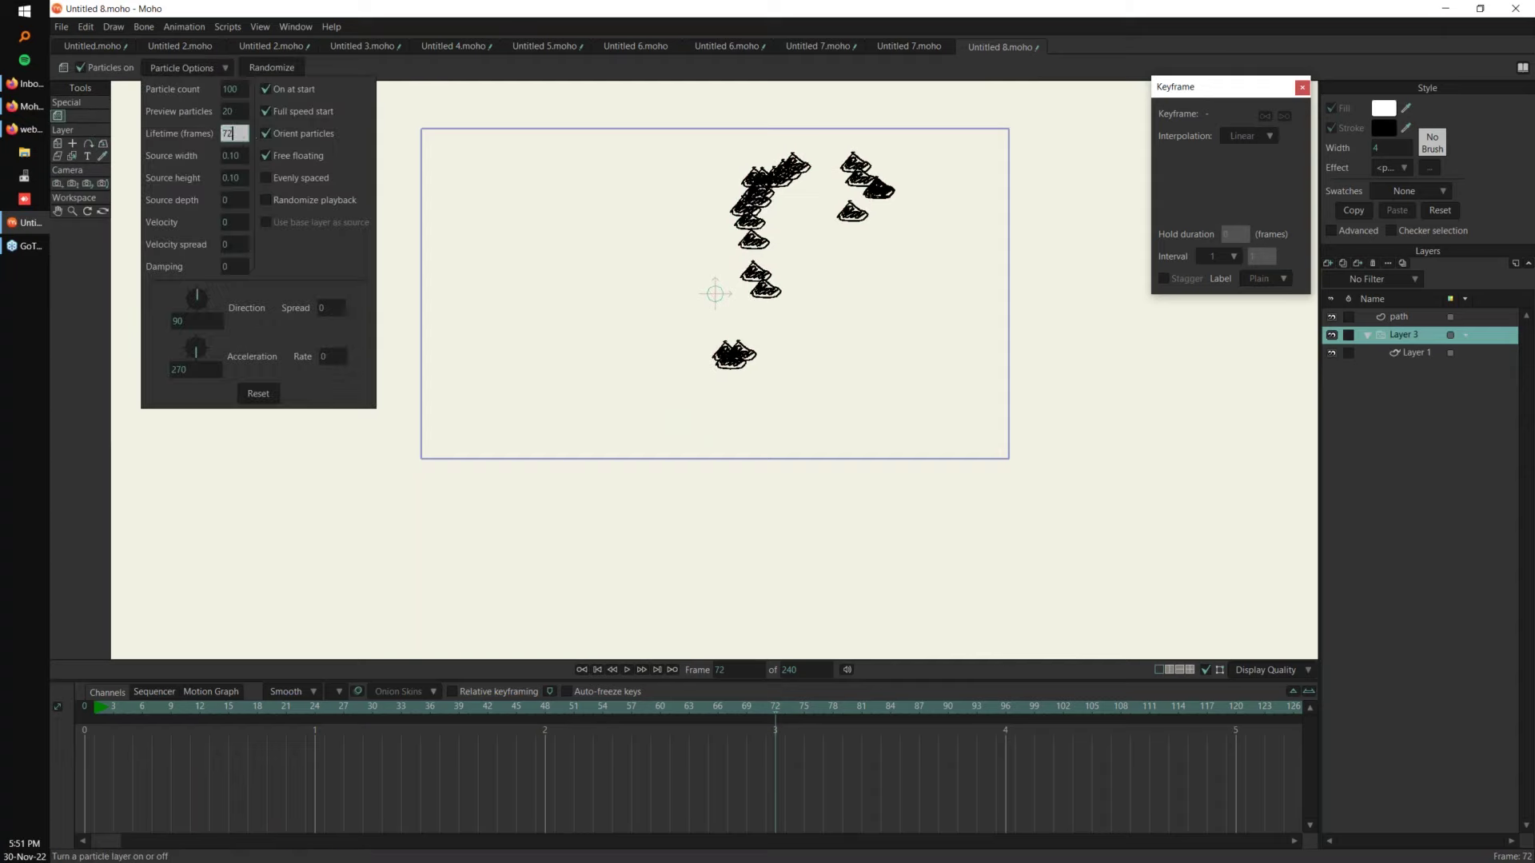
key("Tab")
Step: Set the preview particles to 100 and play the animation from frame 1 to check the flow along the path
type("100")
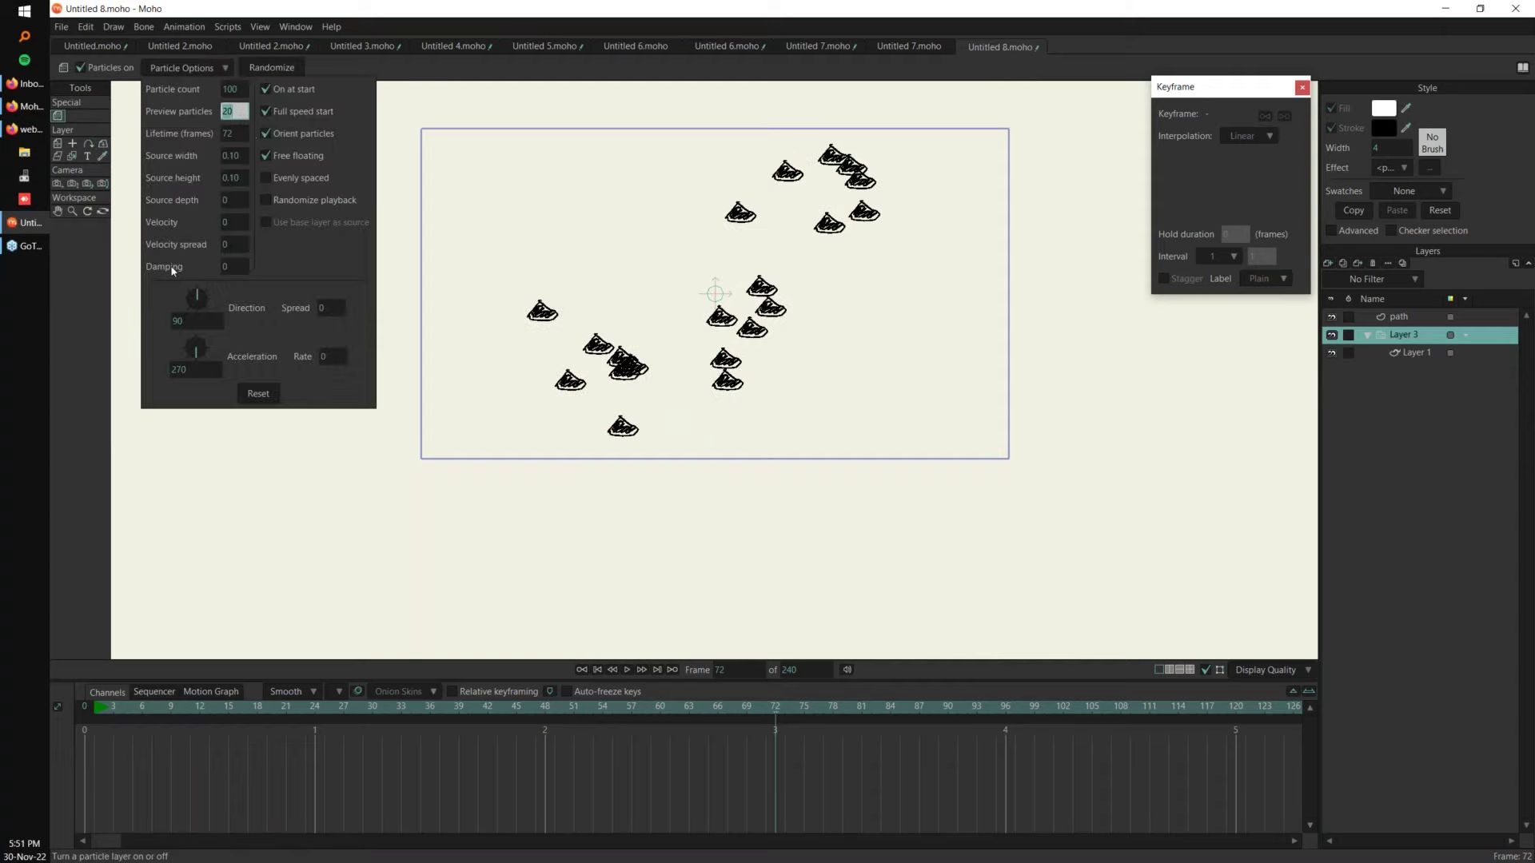
key("shift+Tab")
left_click(223, 775)
left_click(96, 707)
key("space")
key("space")
Step: Rotate the rock on Layer 1 at frame 14 to create a rotation keyframe
left_click(1413, 353)
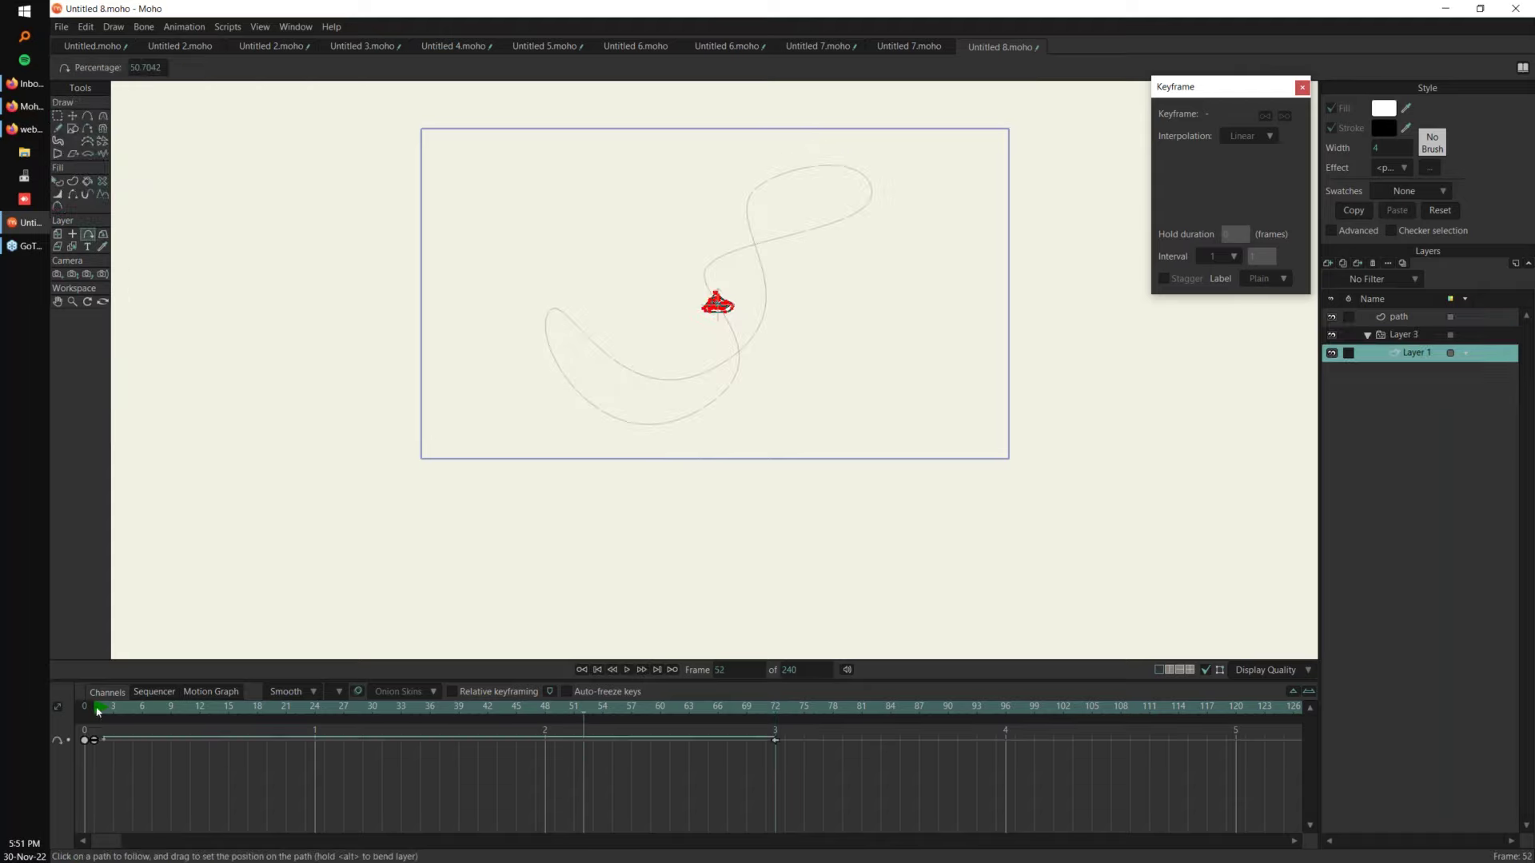
left_click(100, 709)
key("m")
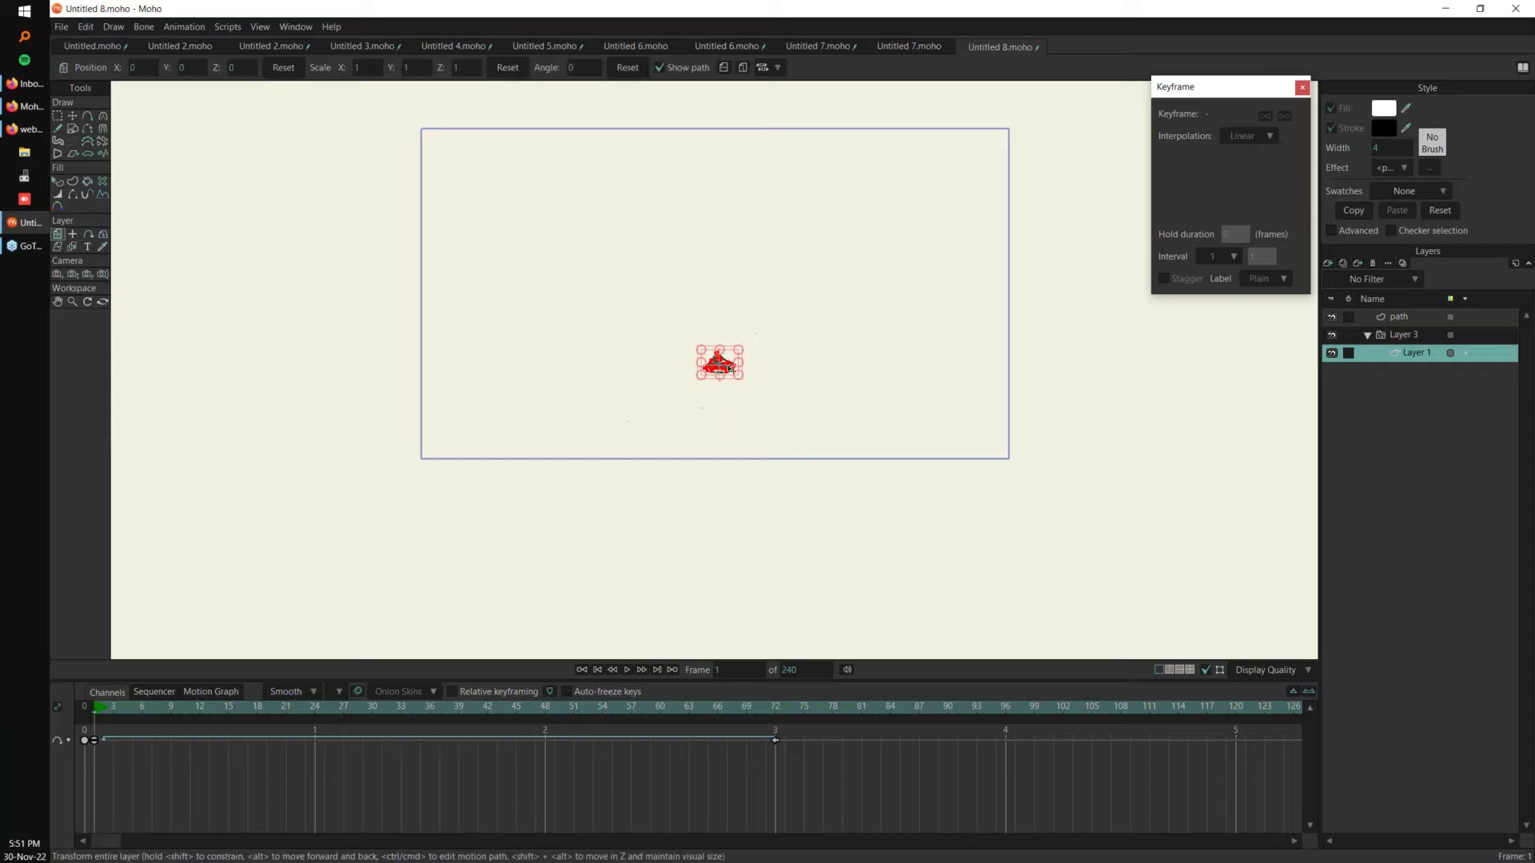
scroll(824, 292, "up", 2)
left_click_drag(171, 708, 219, 709)
left_click_drag(720, 174, 607, 350)
left_click_drag(672, 279, 671, 281)
Step: Make the frame 14 rotation keyframe cycle, set the frame 1 keyframe to Linear, and play the loop
left_click_drag(208, 740, 209, 742)
right_click(213, 742)
left_click(95, 708)
left_click_drag(87, 733, 100, 745)
key("ctrl+l")
key("space")
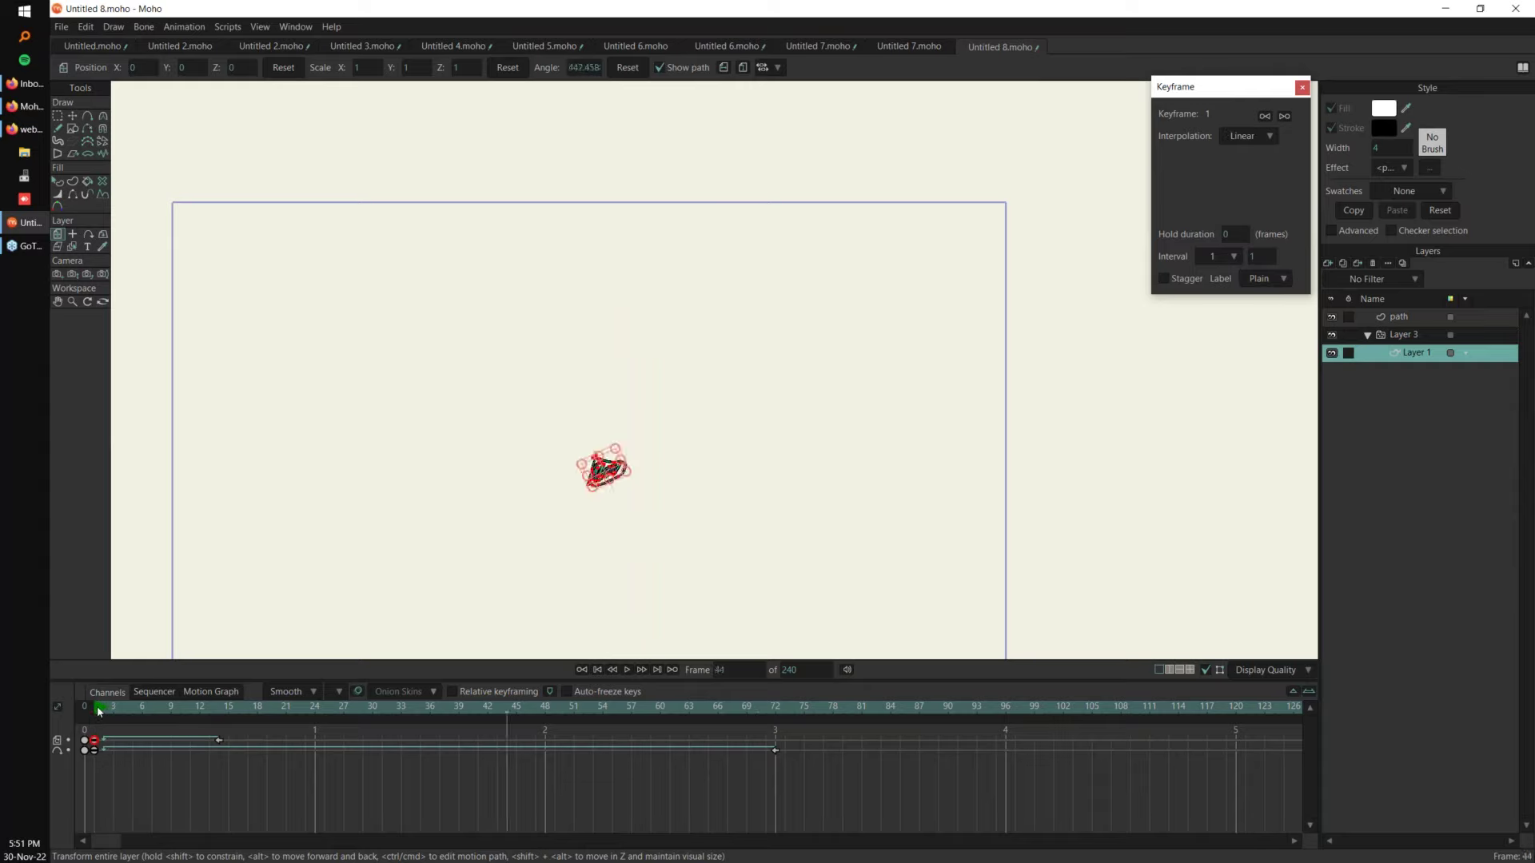
Step: Enlarge the rock at frame 9 and place a Cycle scale keyframe at frame 39 to loop its size change
left_click(661, 412)
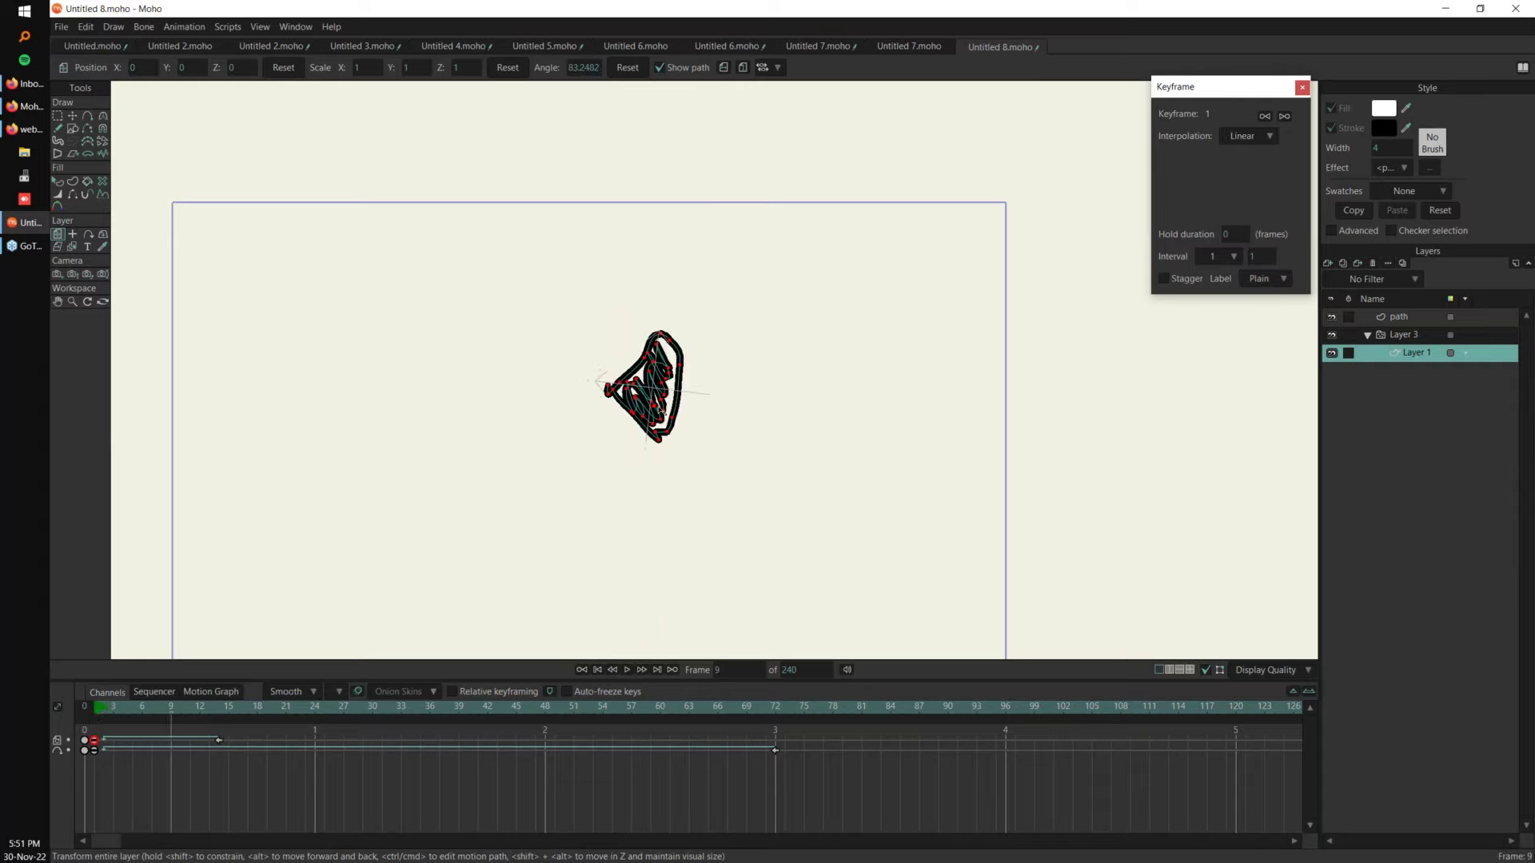
left_click(280, 709)
key("space")
left_click(283, 708)
left_click_drag(860, 281, 821, 273)
left_click_drag(289, 743, 459, 741)
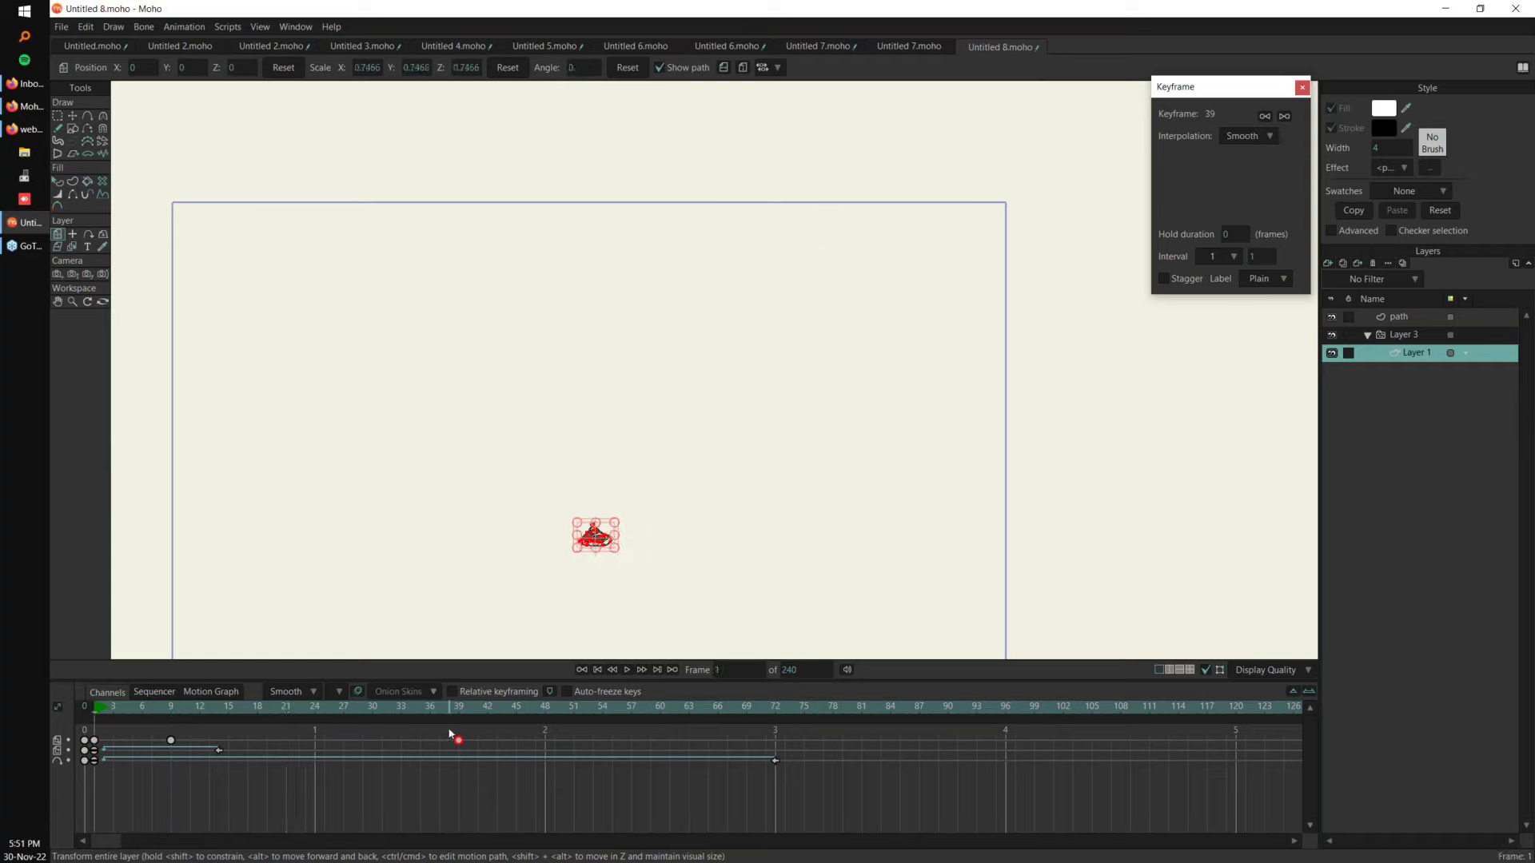
left_click(229, 804)
Step: Play the particle layer to check the rocks' looping rotation and scale along the path
left_click(1415, 337)
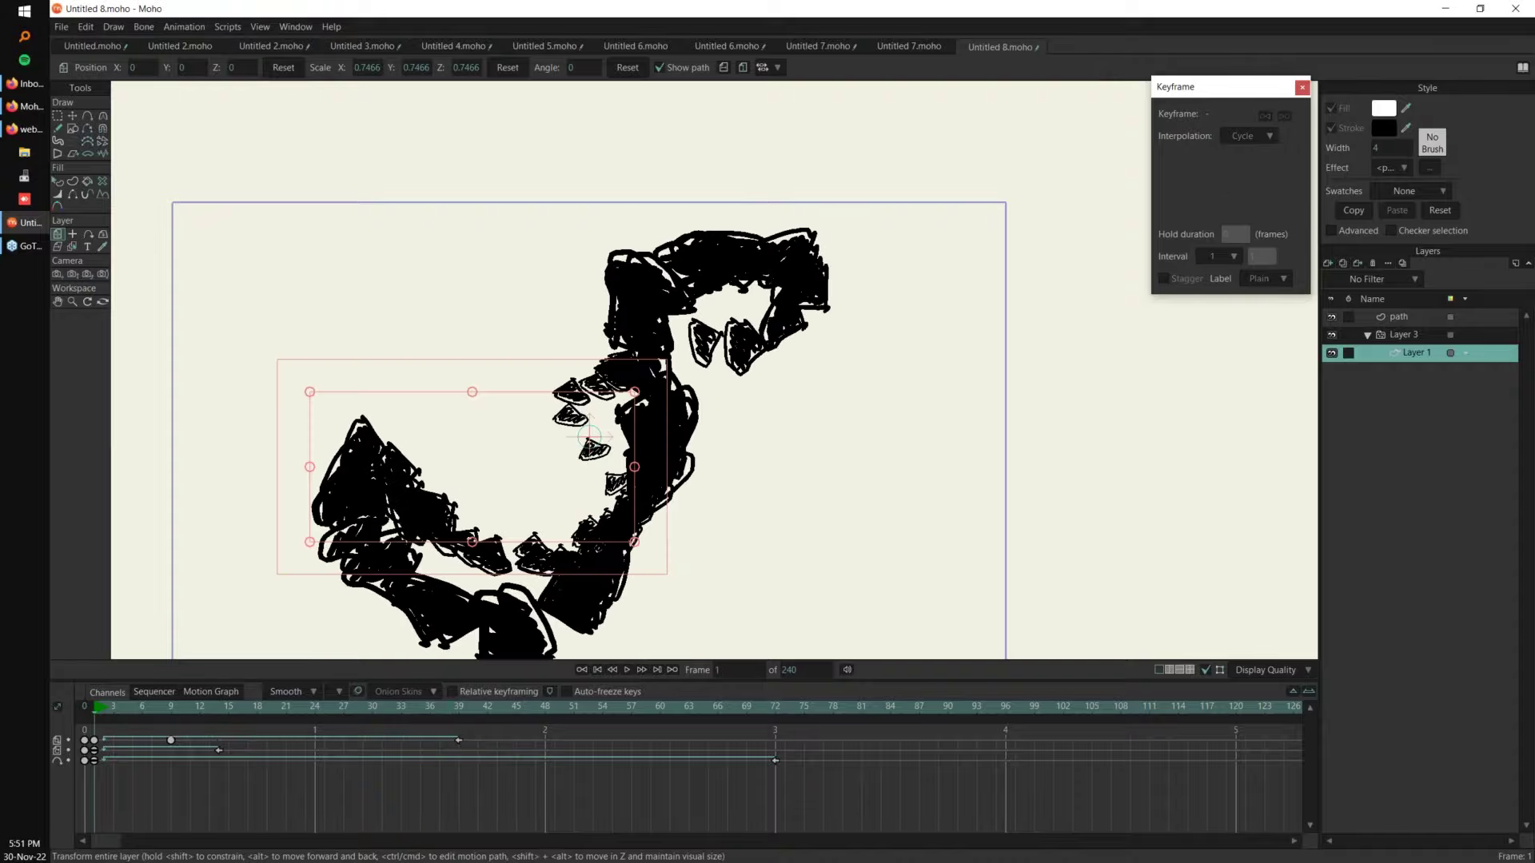
scroll(1009, 362, "down", 2)
key("space")
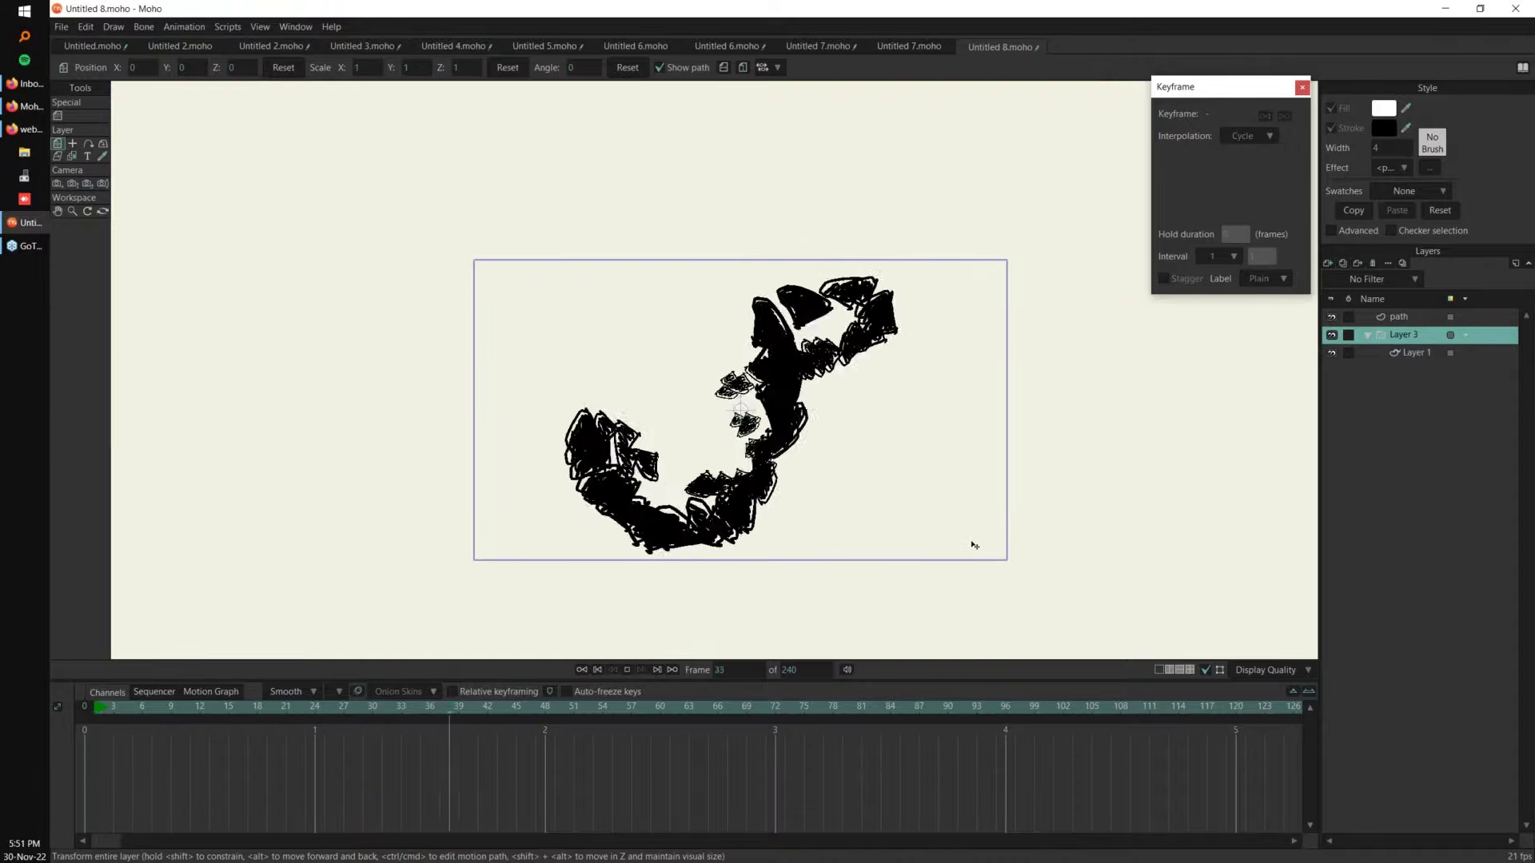
Step: Reshape the path layer's curve at frame 32 into a wide loop by moving its points outward
left_click(1399, 317)
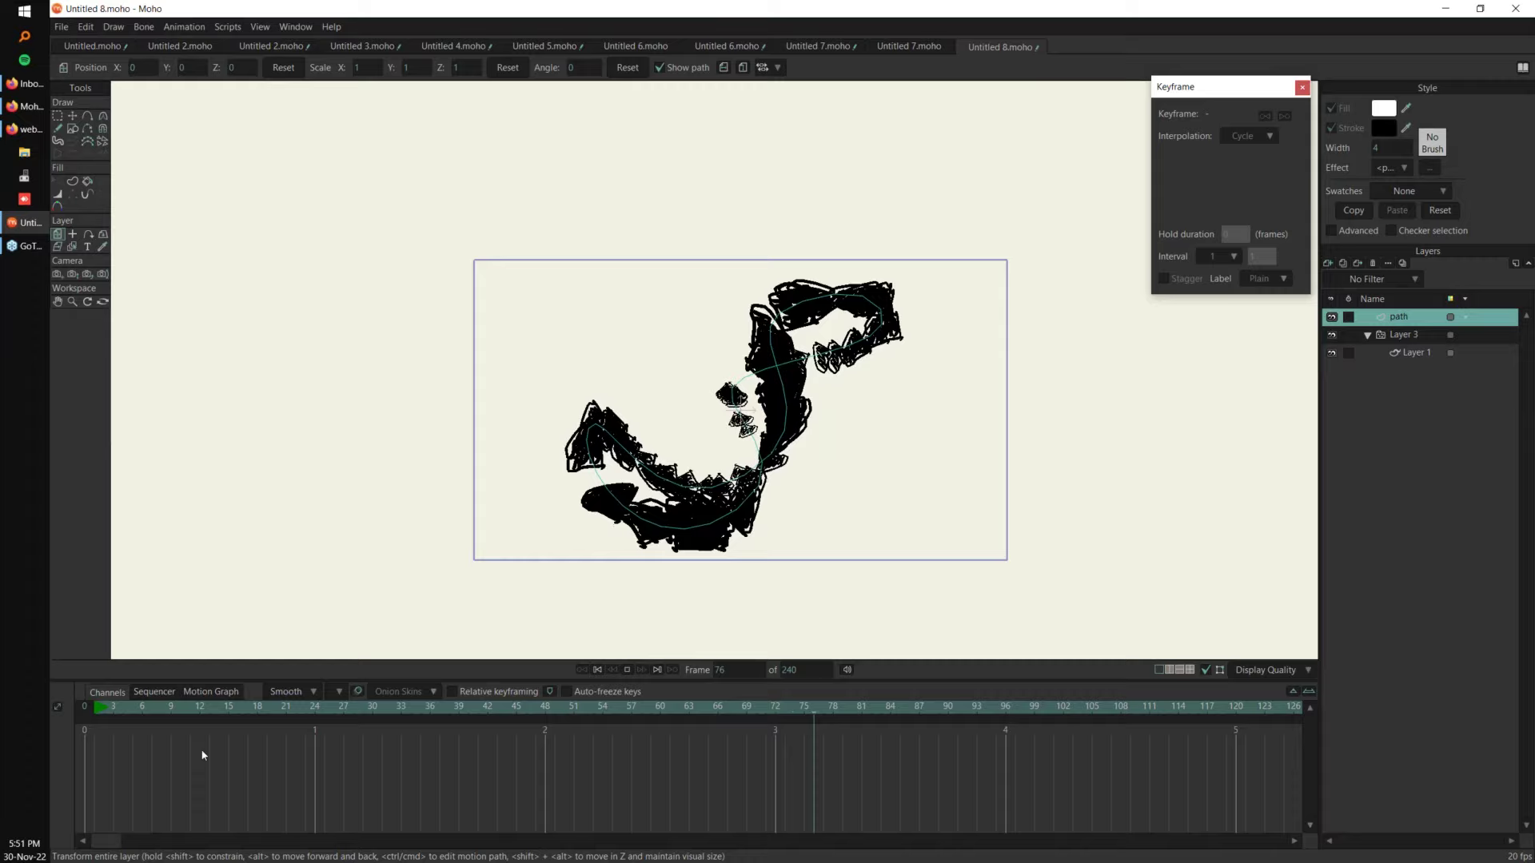
left_click_drag(781, 323, 935, 452)
left_click_drag(745, 475, 832, 551)
left_click_drag(737, 510, 545, 355)
left_click_drag(732, 388, 701, 310)
left_click_drag(582, 427, 372, 425)
left_click_drag(546, 354, 455, 305)
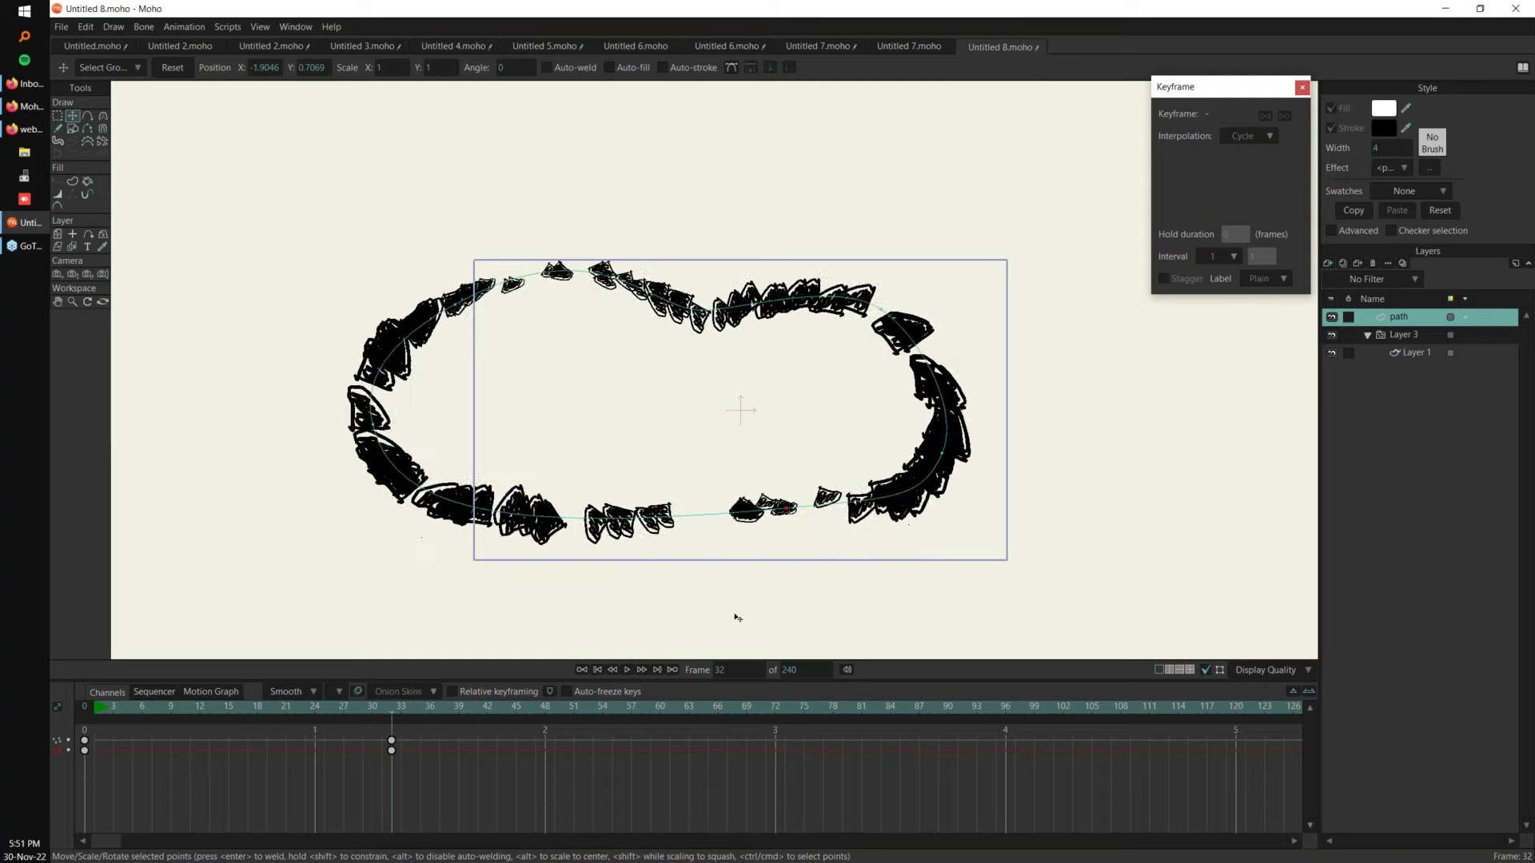
Step: Delete the path layer's frame 32 point keyframes and return to frame 0
left_click(104, 708)
left_click_drag(430, 790, 345, 695)
key("Delete")
left_click_drag(113, 710, 85, 708)
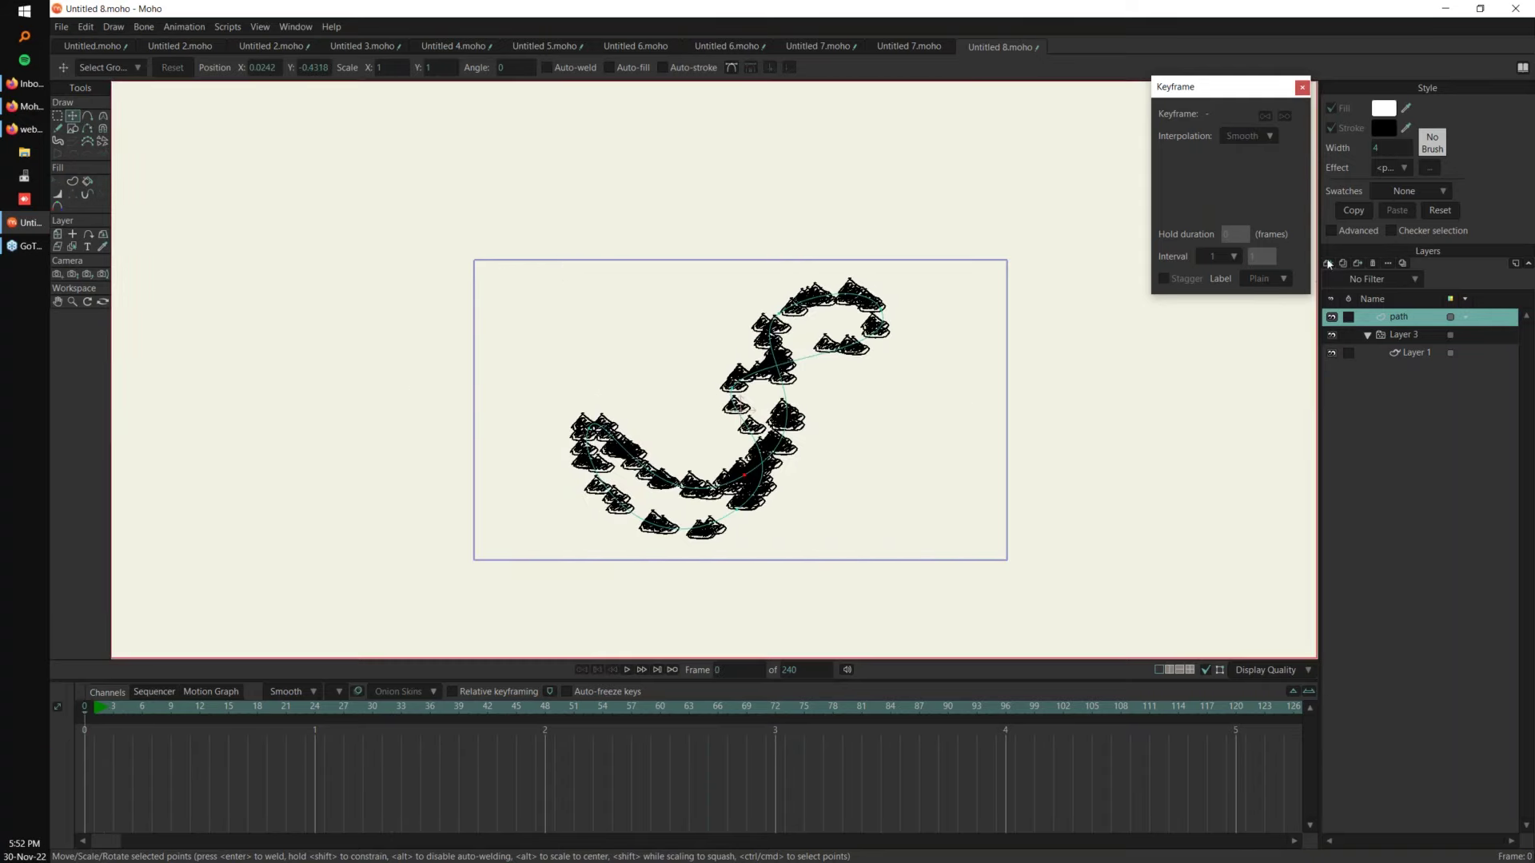
Step: Add a bone layer, place the path layer inside it, and draw a chain of bones along the curve
left_click(1328, 265)
left_click(1449, 353)
left_click(1407, 333)
left_click_drag(1417, 317, 1421, 317)
left_click(1421, 317)
mouse_move(588, 450)
left_mouse_down()
mouse_move(707, 502)
mouse_move(759, 432)
mouse_move(774, 323)
left_mouse_up()
left_click_drag(777, 322, 885, 298)
Step: Pose the bone chain at frame 22 to bend the path and play the animation to check the particles
left_click_drag(226, 710, 295, 710)
left_click_drag(771, 367, 810, 375)
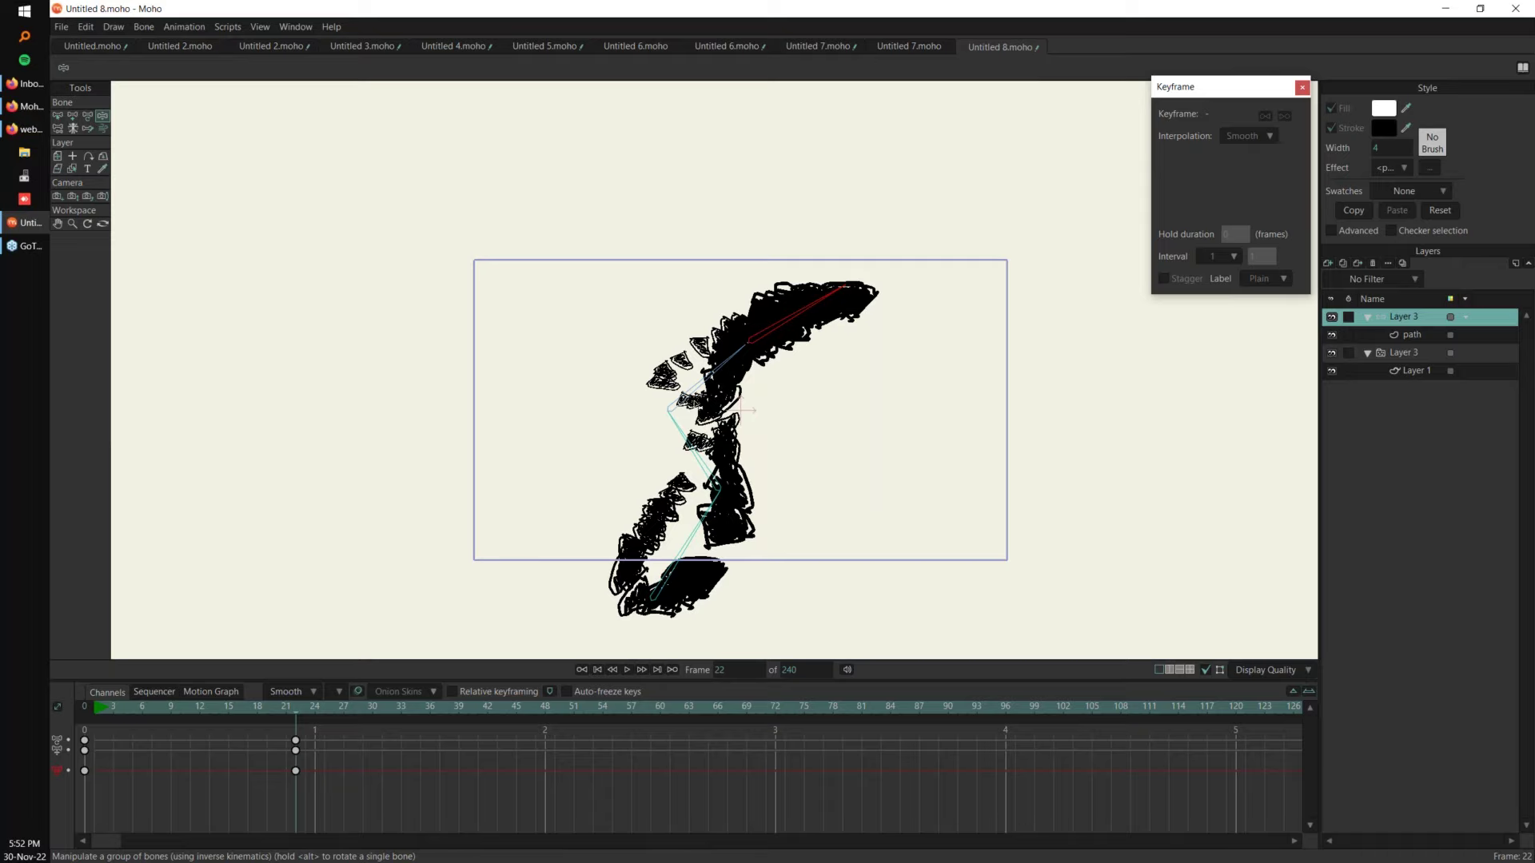
left_click(94, 717)
key("space")
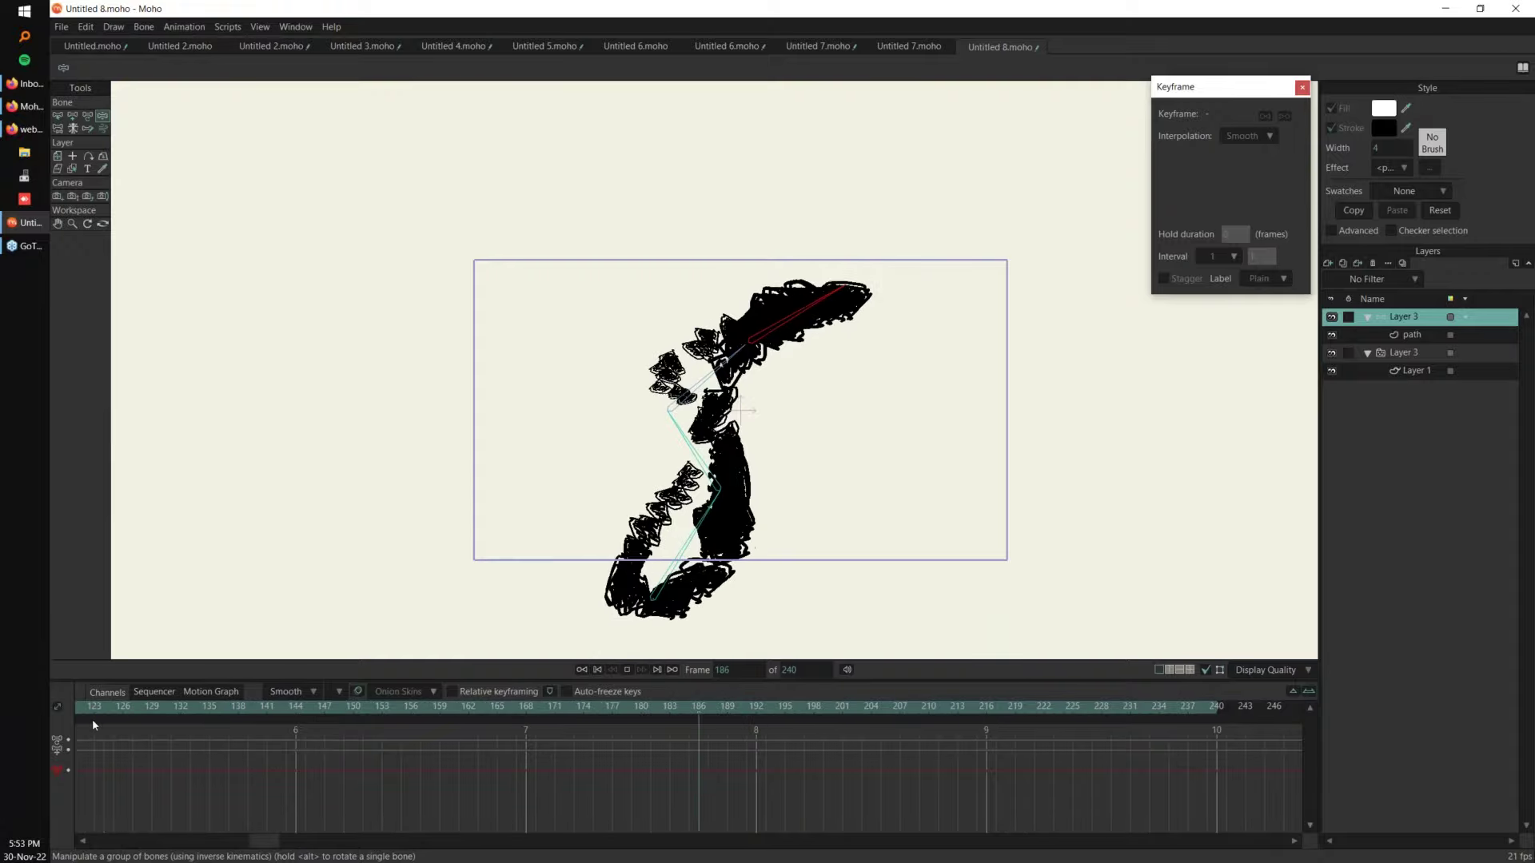
key("space")
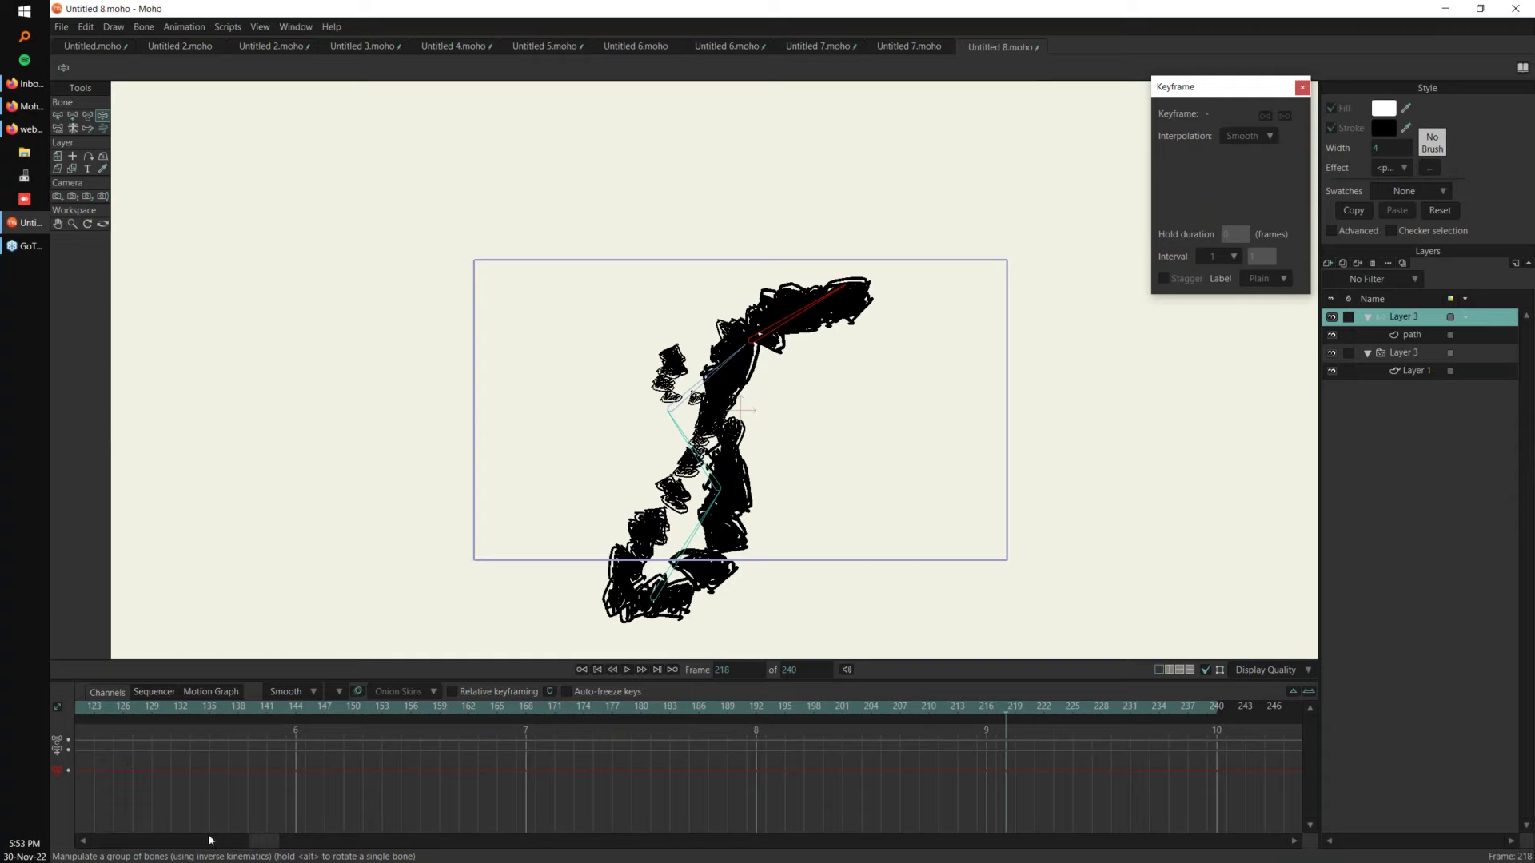
left_click(210, 840)
left_click_drag(109, 707, 94, 712)
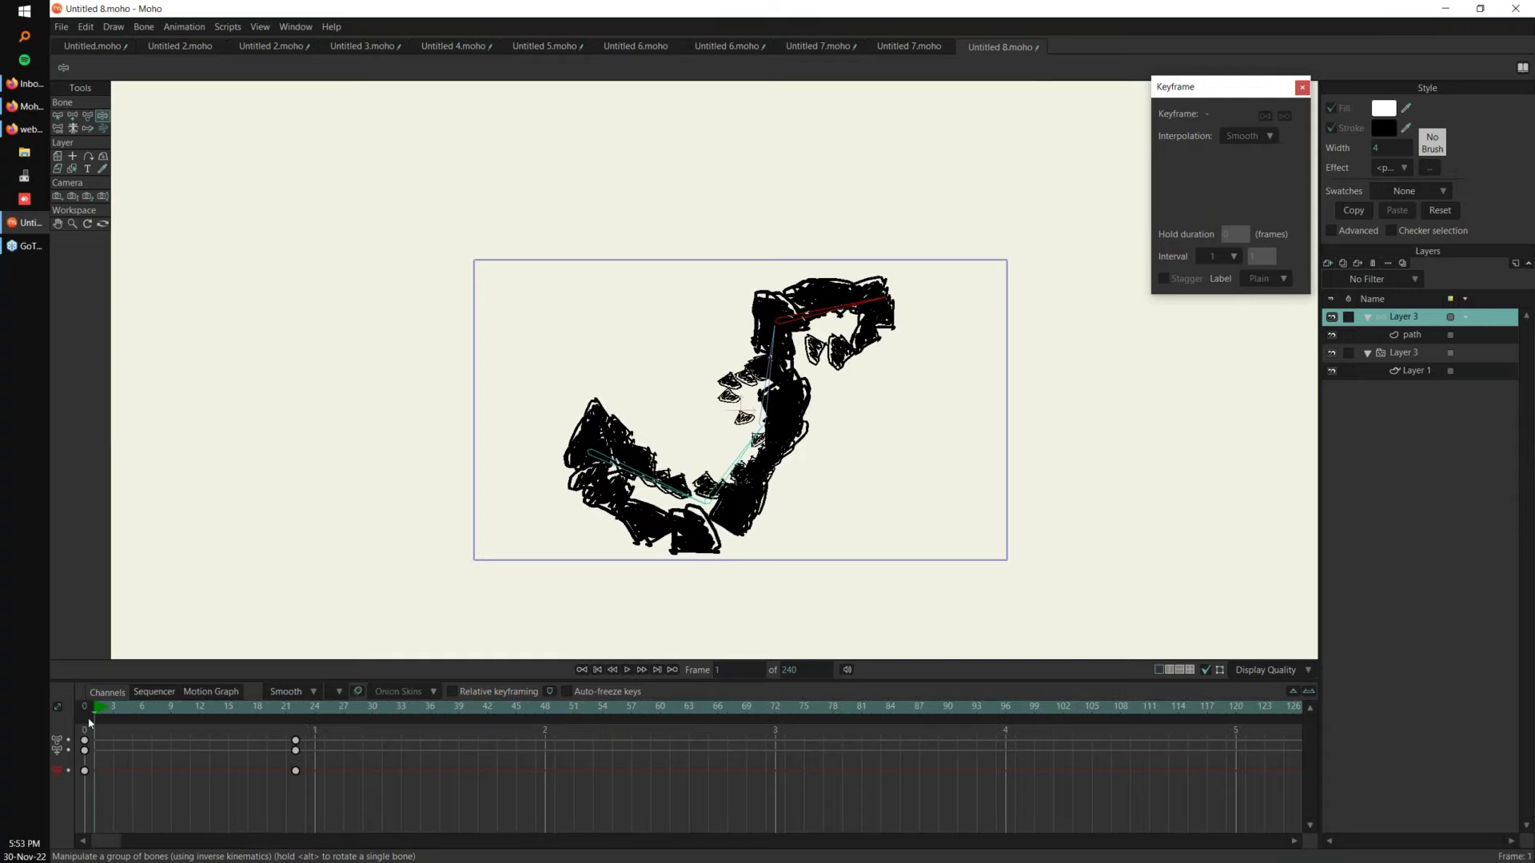
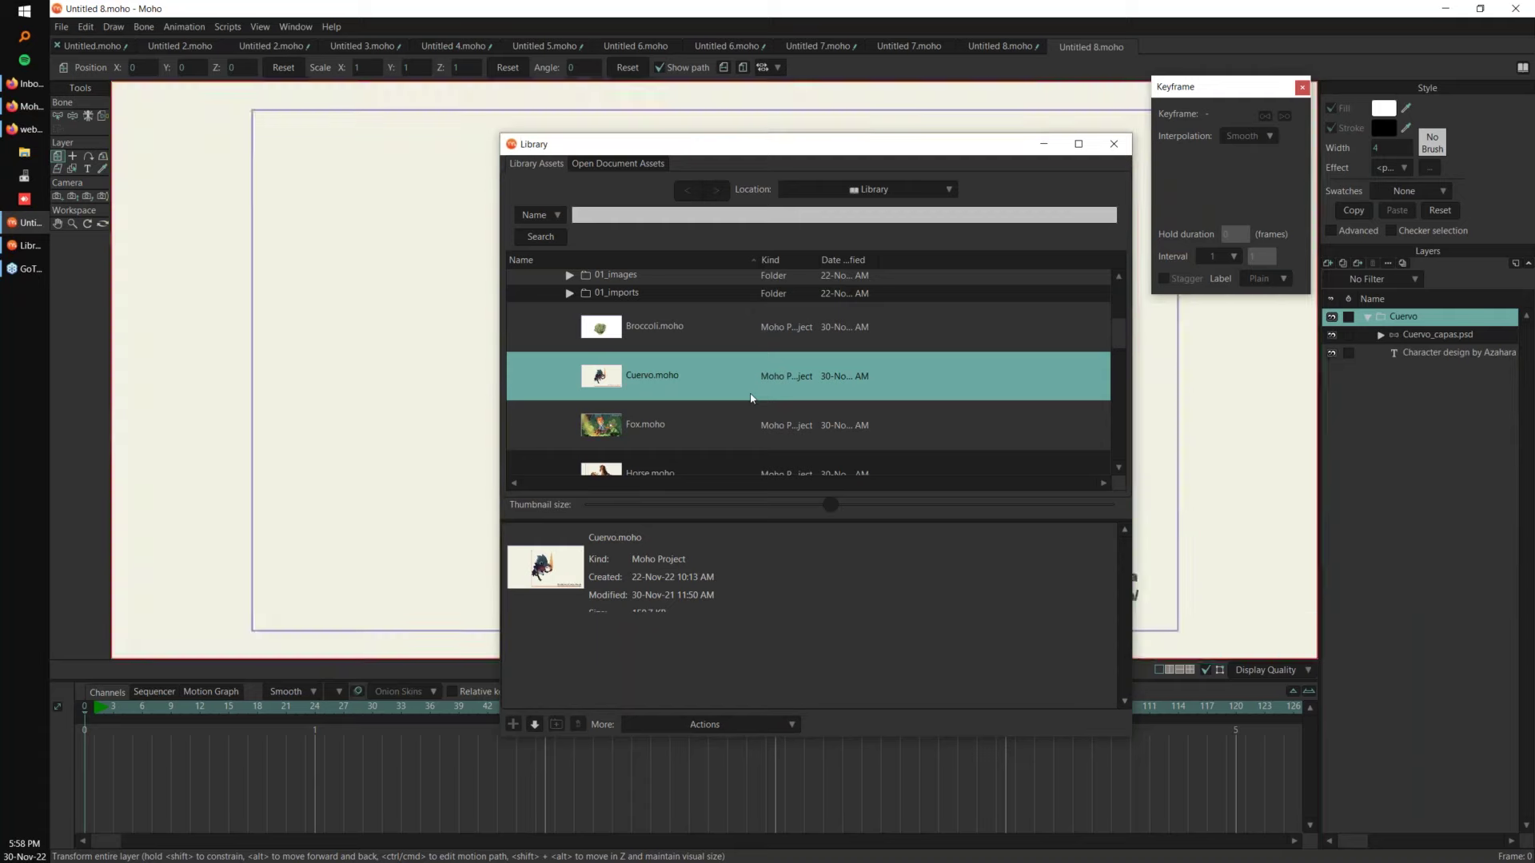
Step: Close the Library and play the Cuervo character's animation from frame 1
left_click(1113, 144)
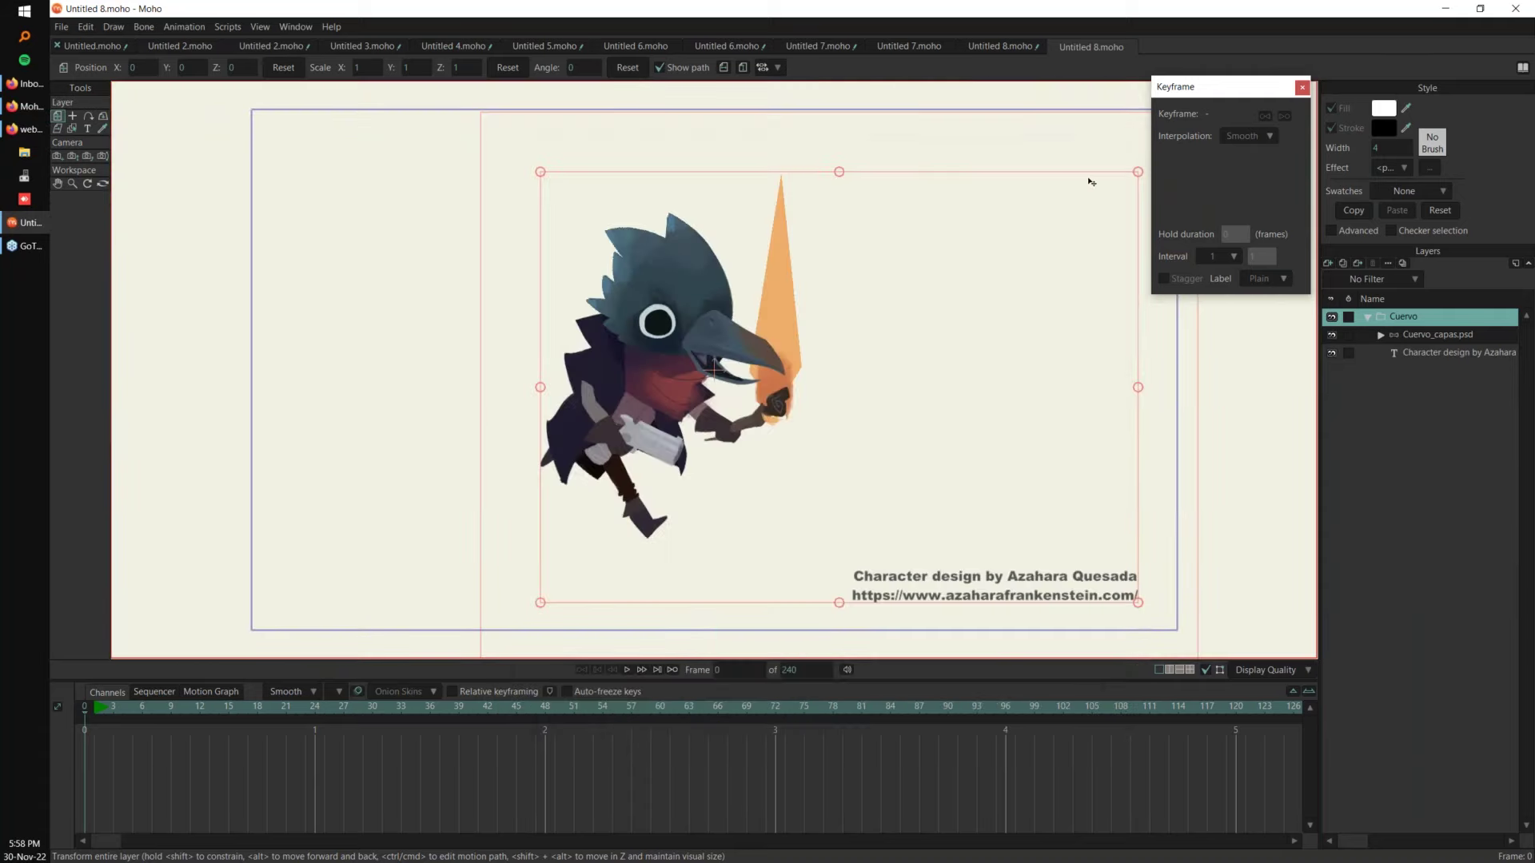
left_click(102, 711)
key("space")
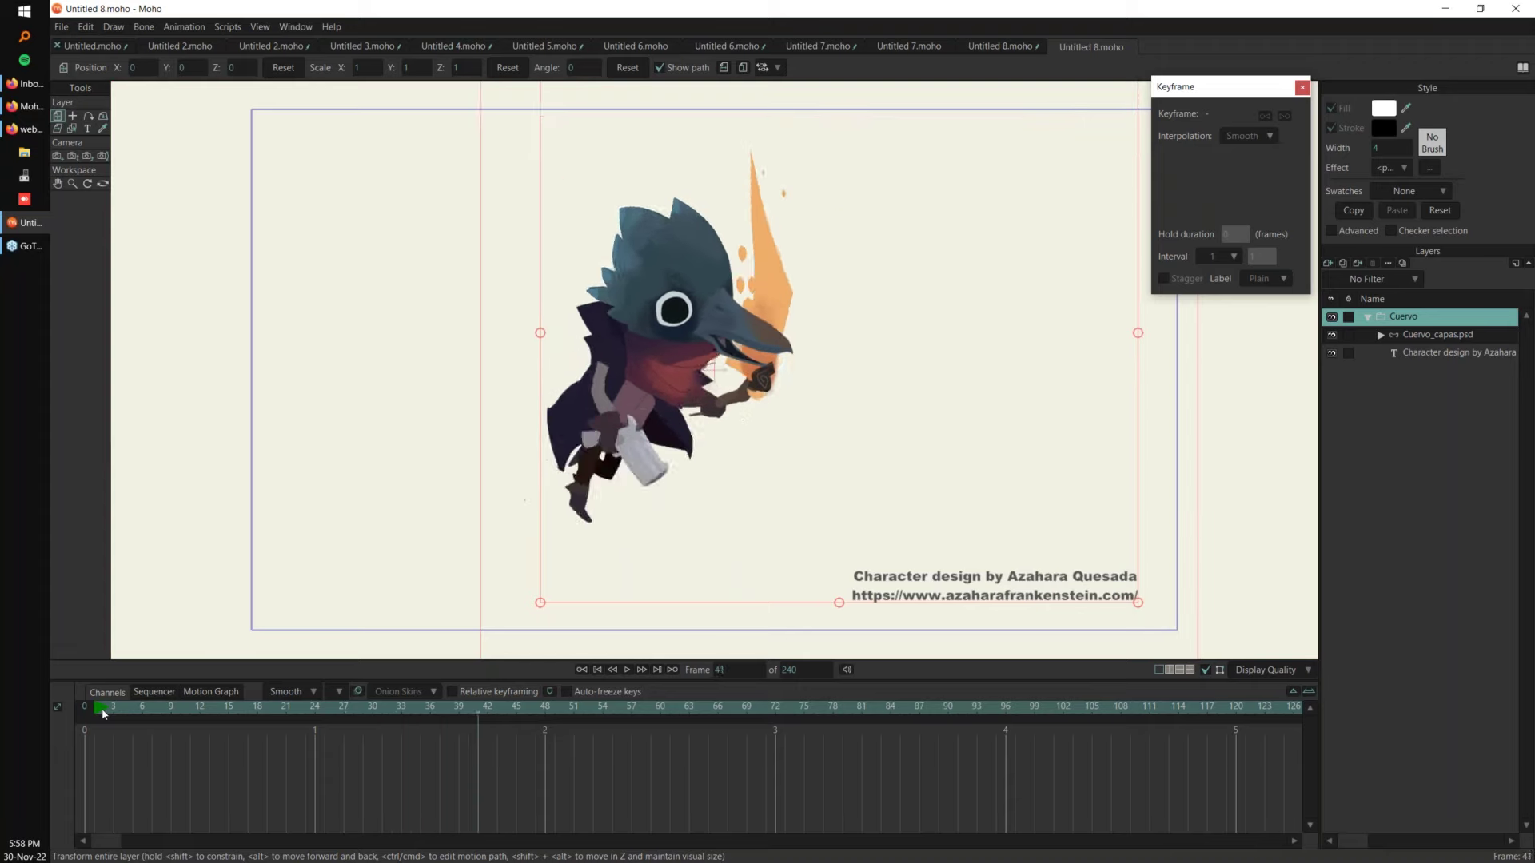
Step: Render a preview of Cuervo at frame 43, inspect the sword's flame, and close the render window
left_click(62, 26)
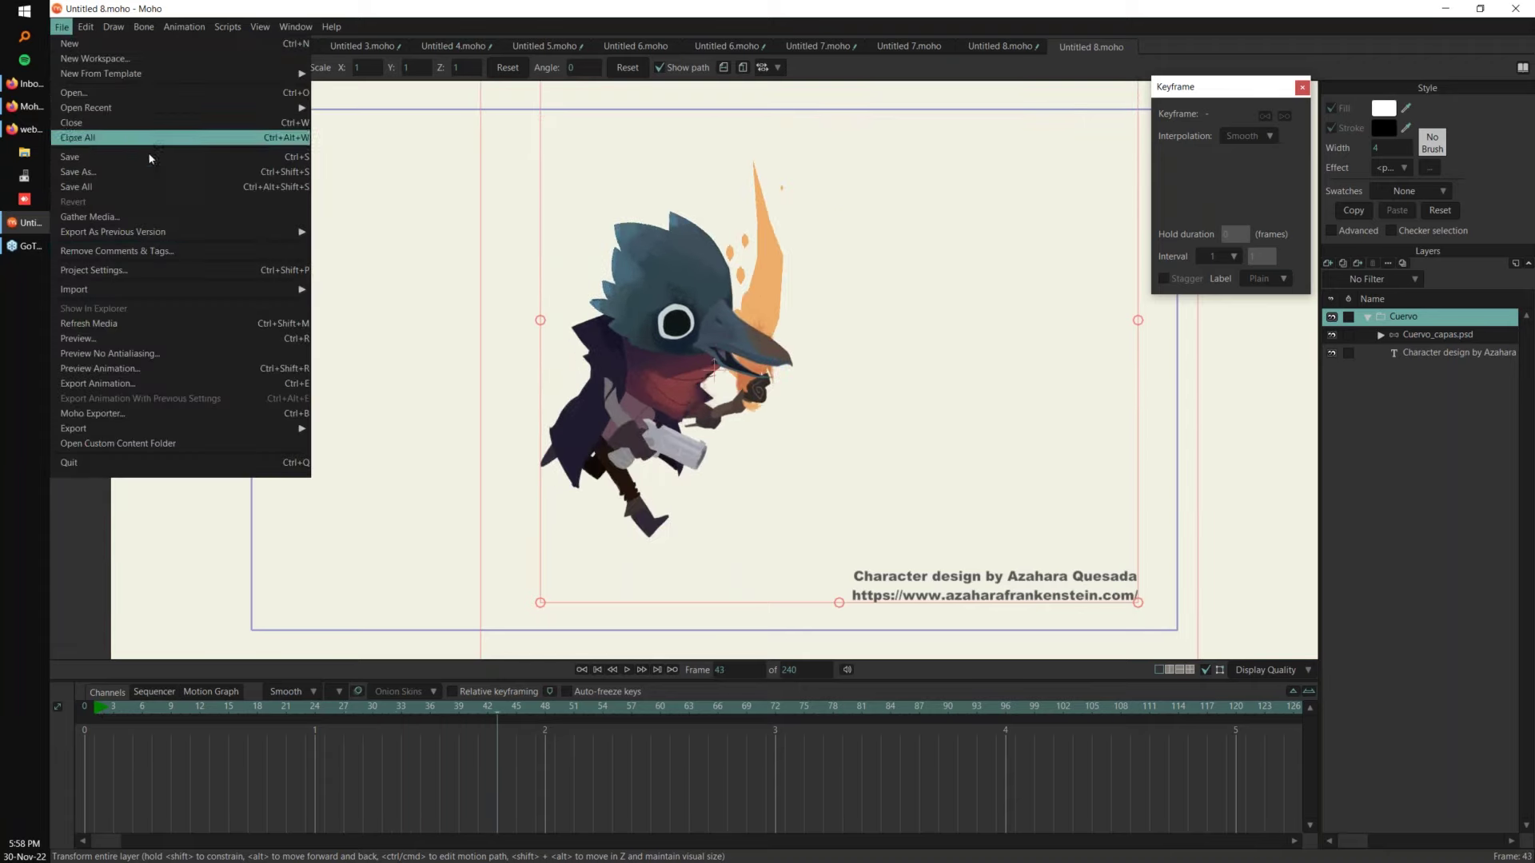
left_click(132, 345)
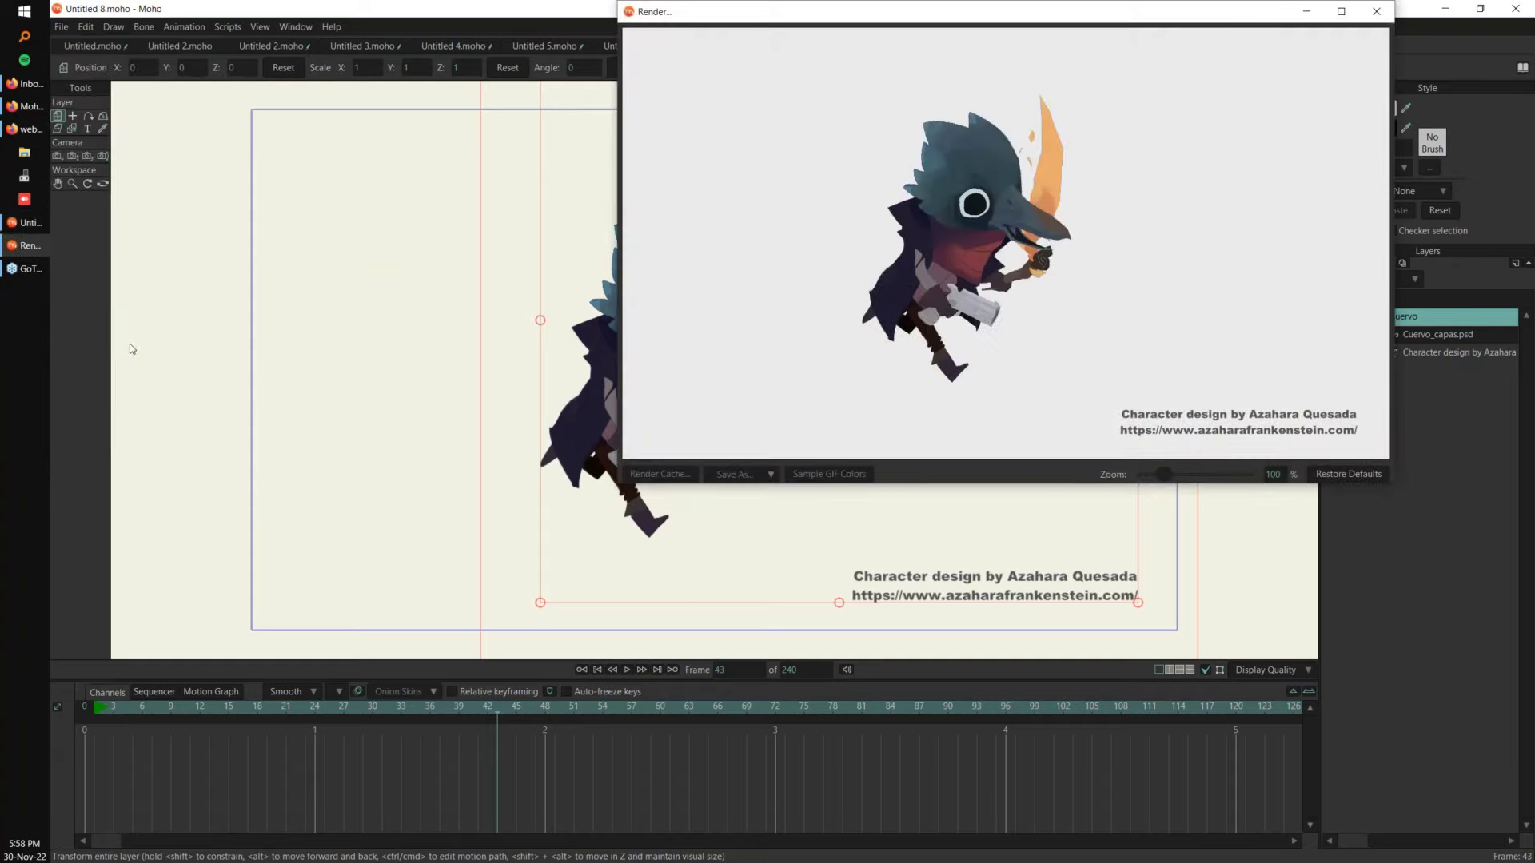
left_click_drag(1193, 26, 973, 193)
left_click(1157, 190)
Step: Search the Library for "fire" and browse the matching assets
left_click(1523, 67)
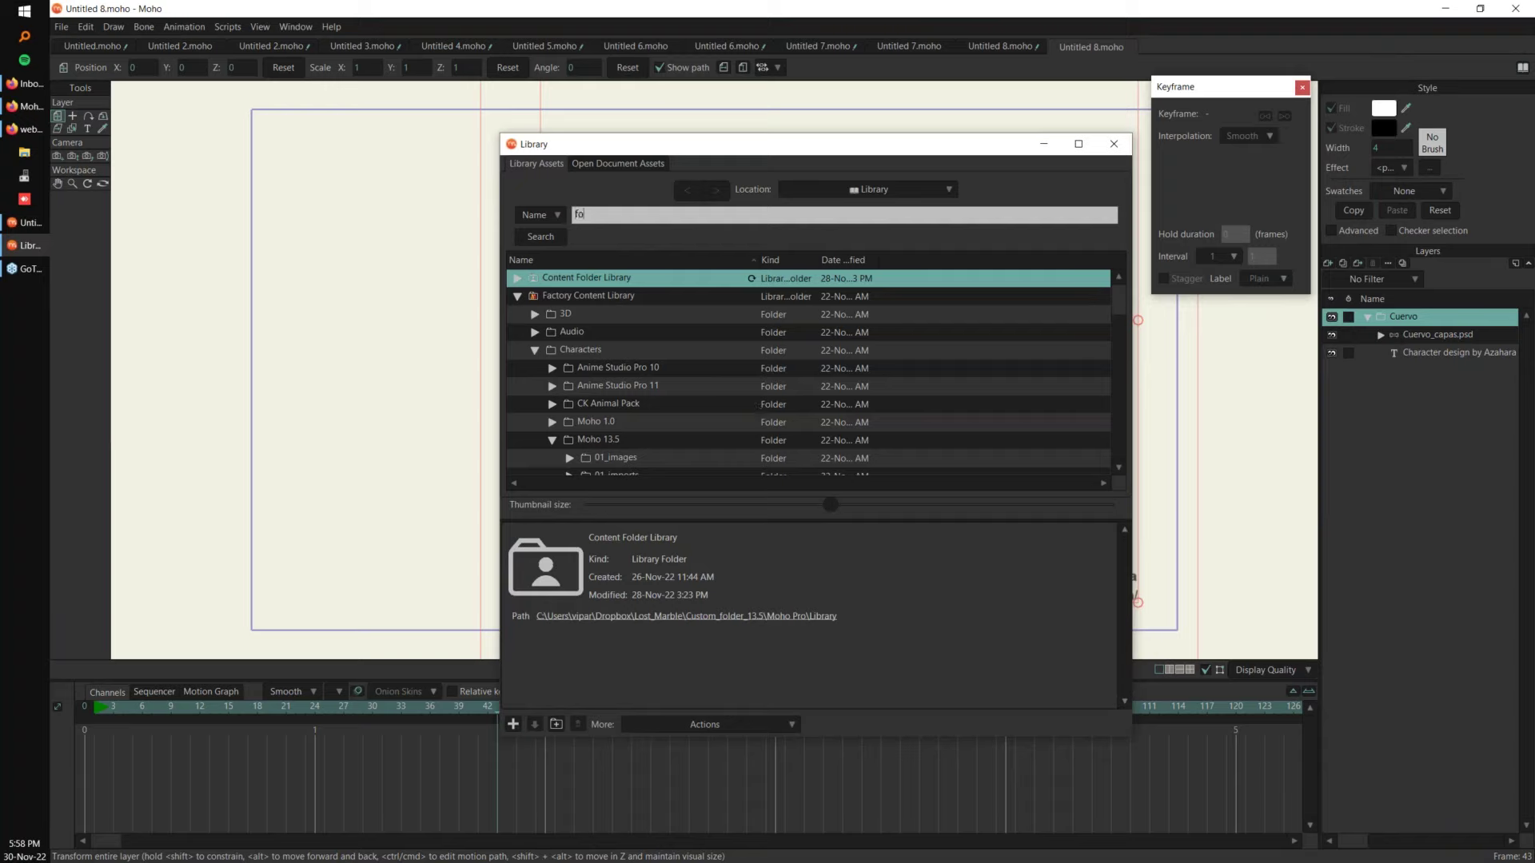
key("BackSpace")
key("BackSpace")
key("Return")
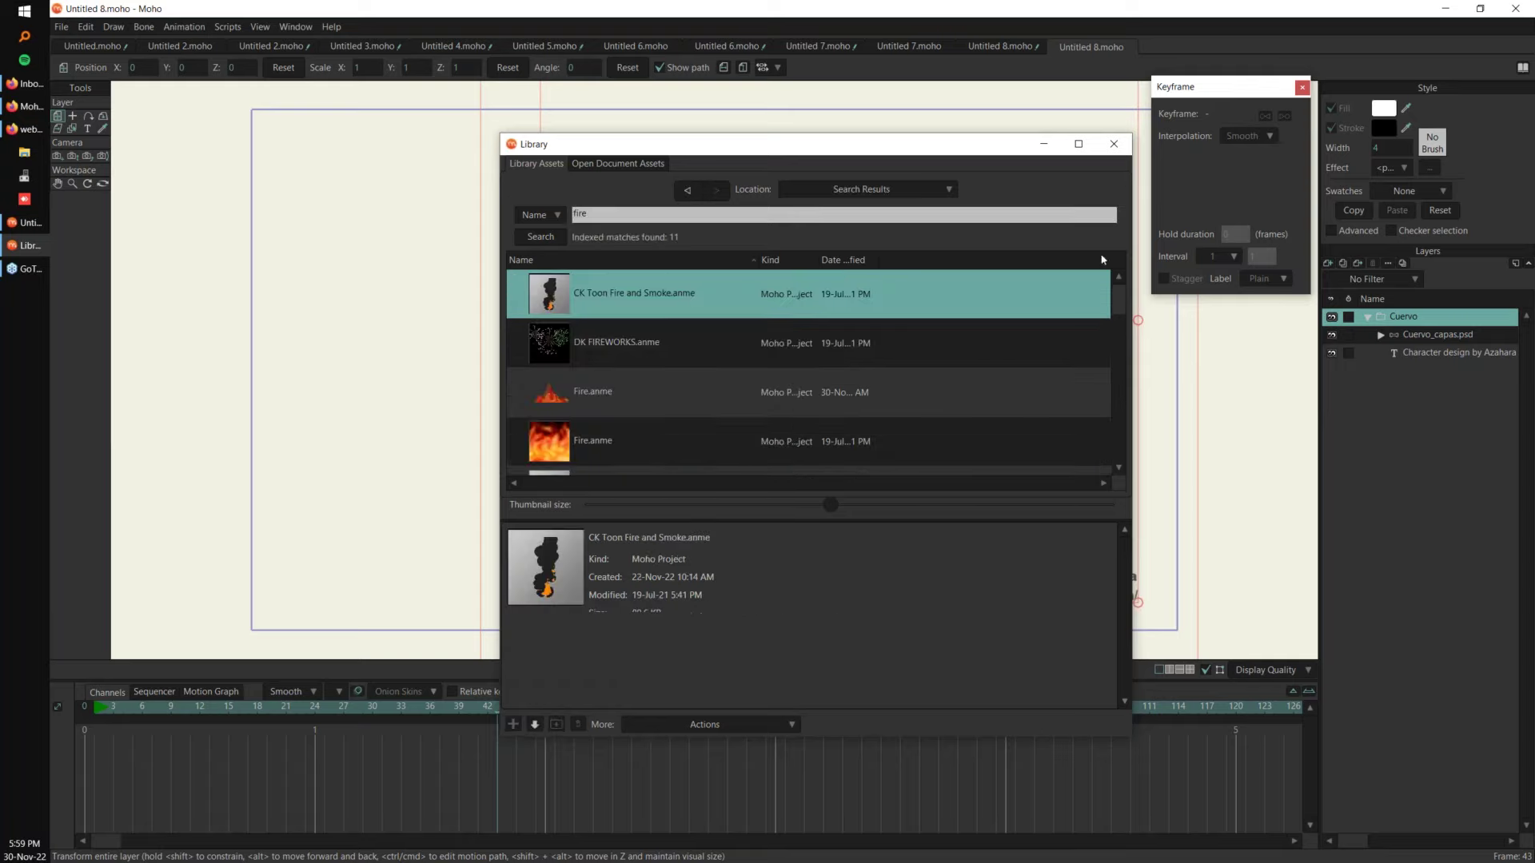
left_click_drag(1120, 316, 1108, 372)
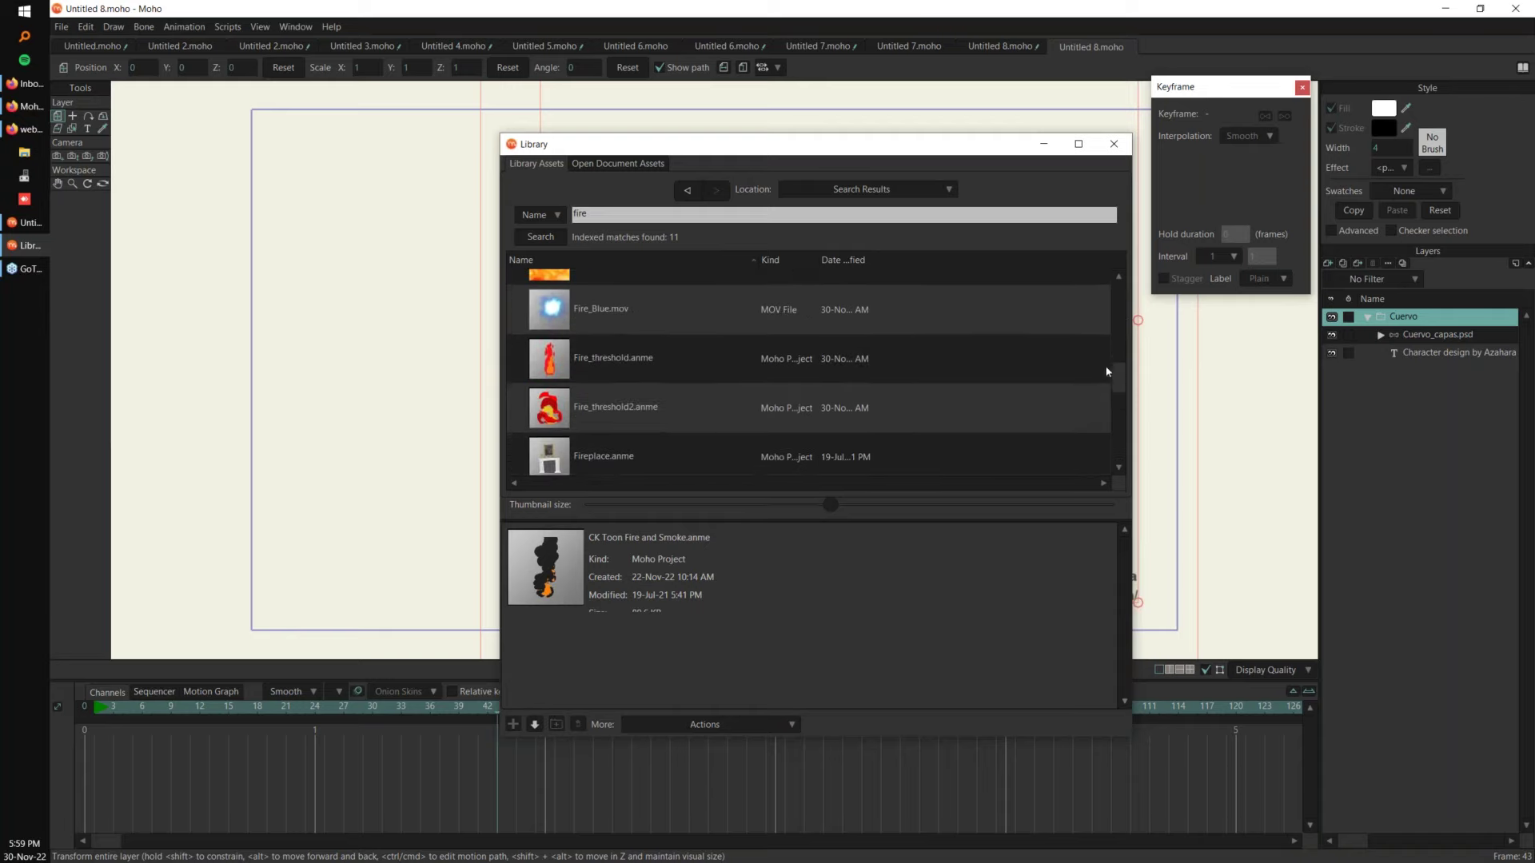
Step: Open Fire_threshold.anme as a template project, close the Library, and play the fire animation
left_click(623, 361)
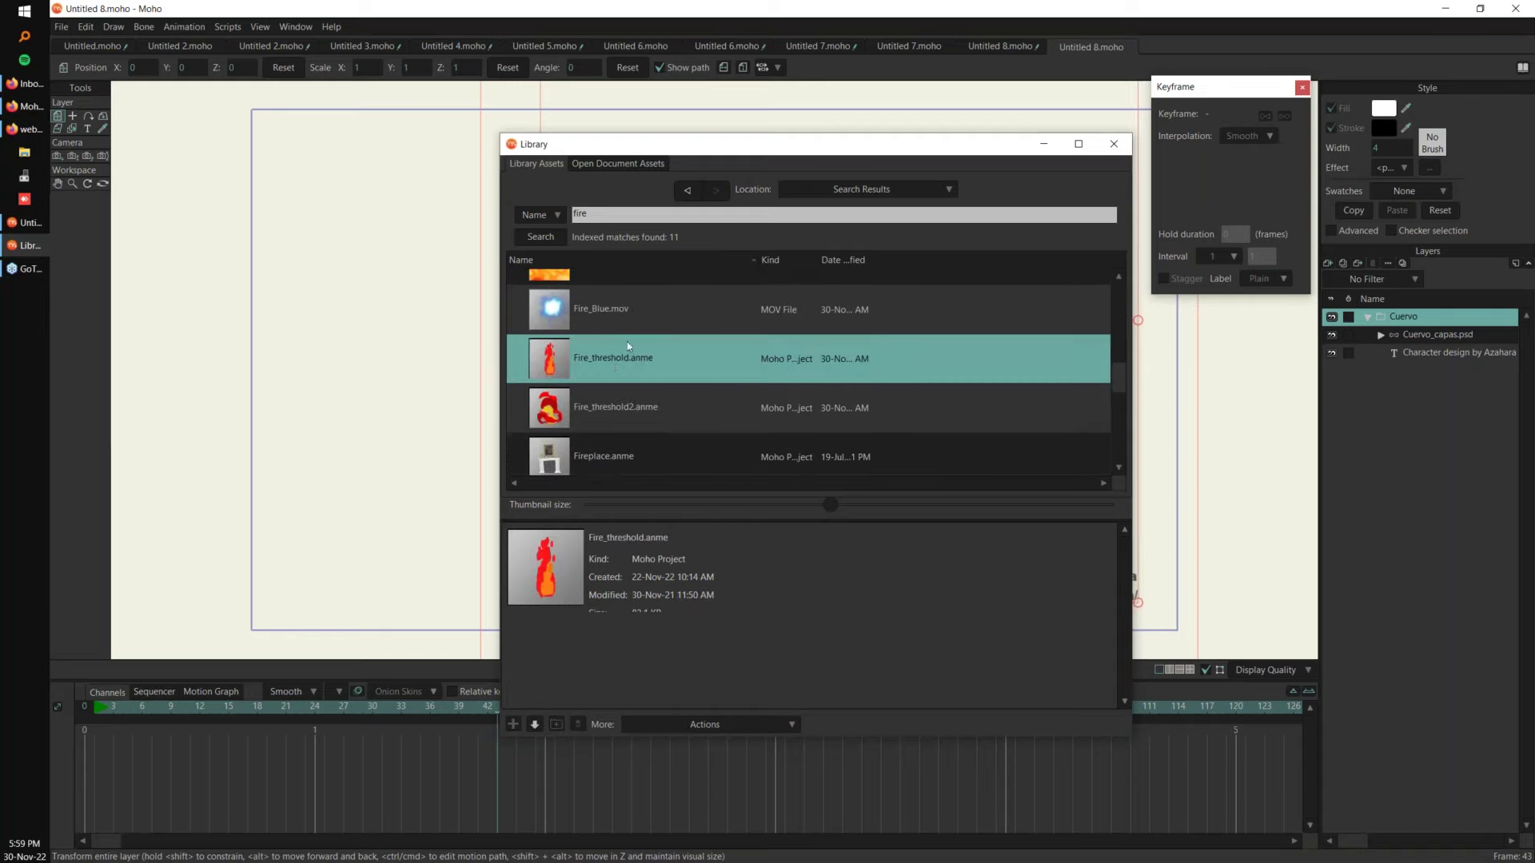
right_click(627, 364)
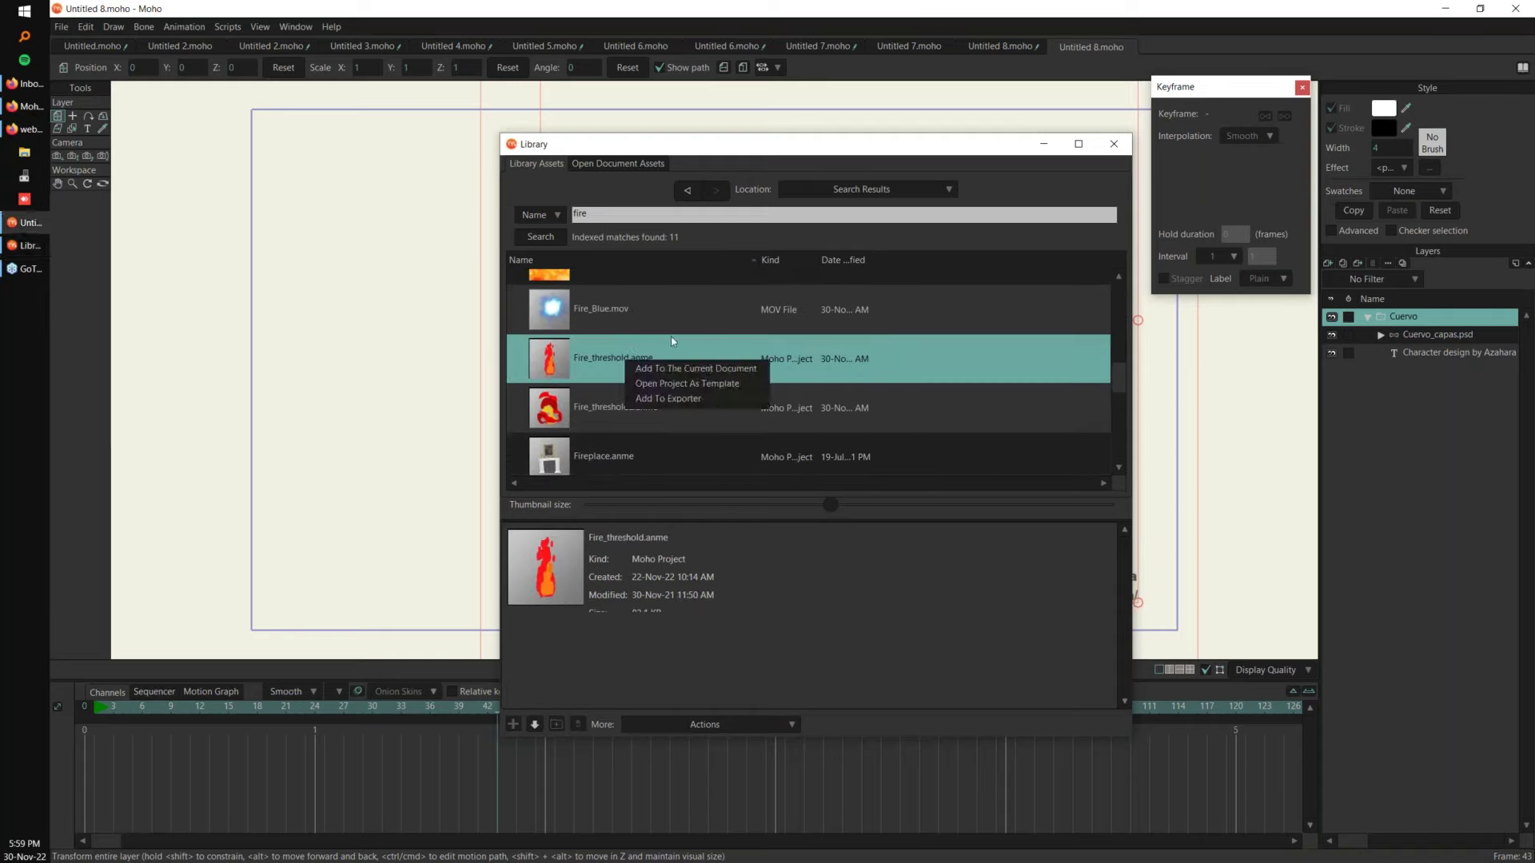
left_click(711, 386)
left_click(1112, 143)
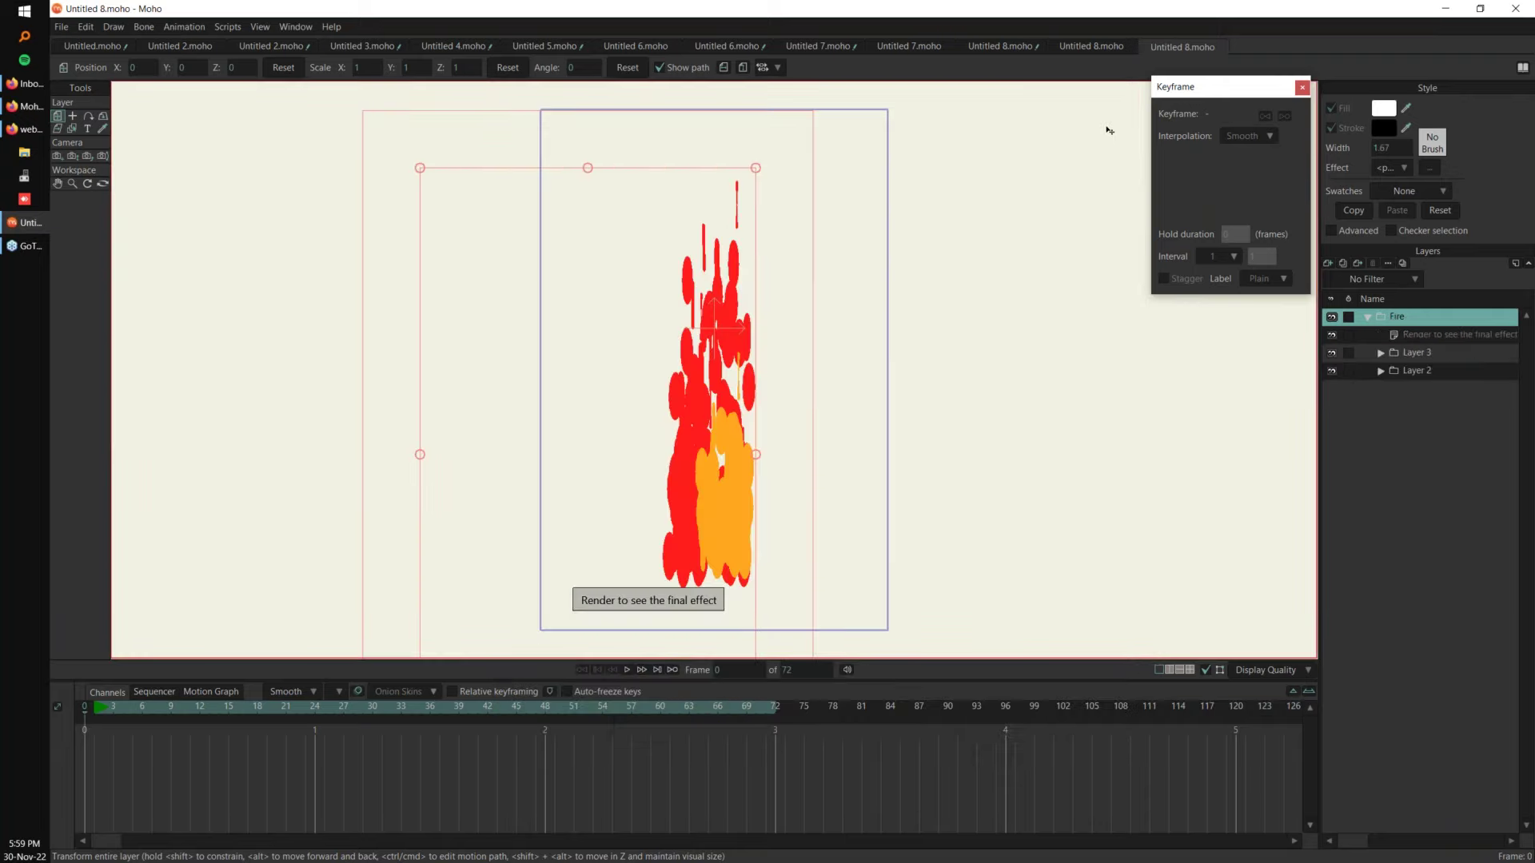
key("space")
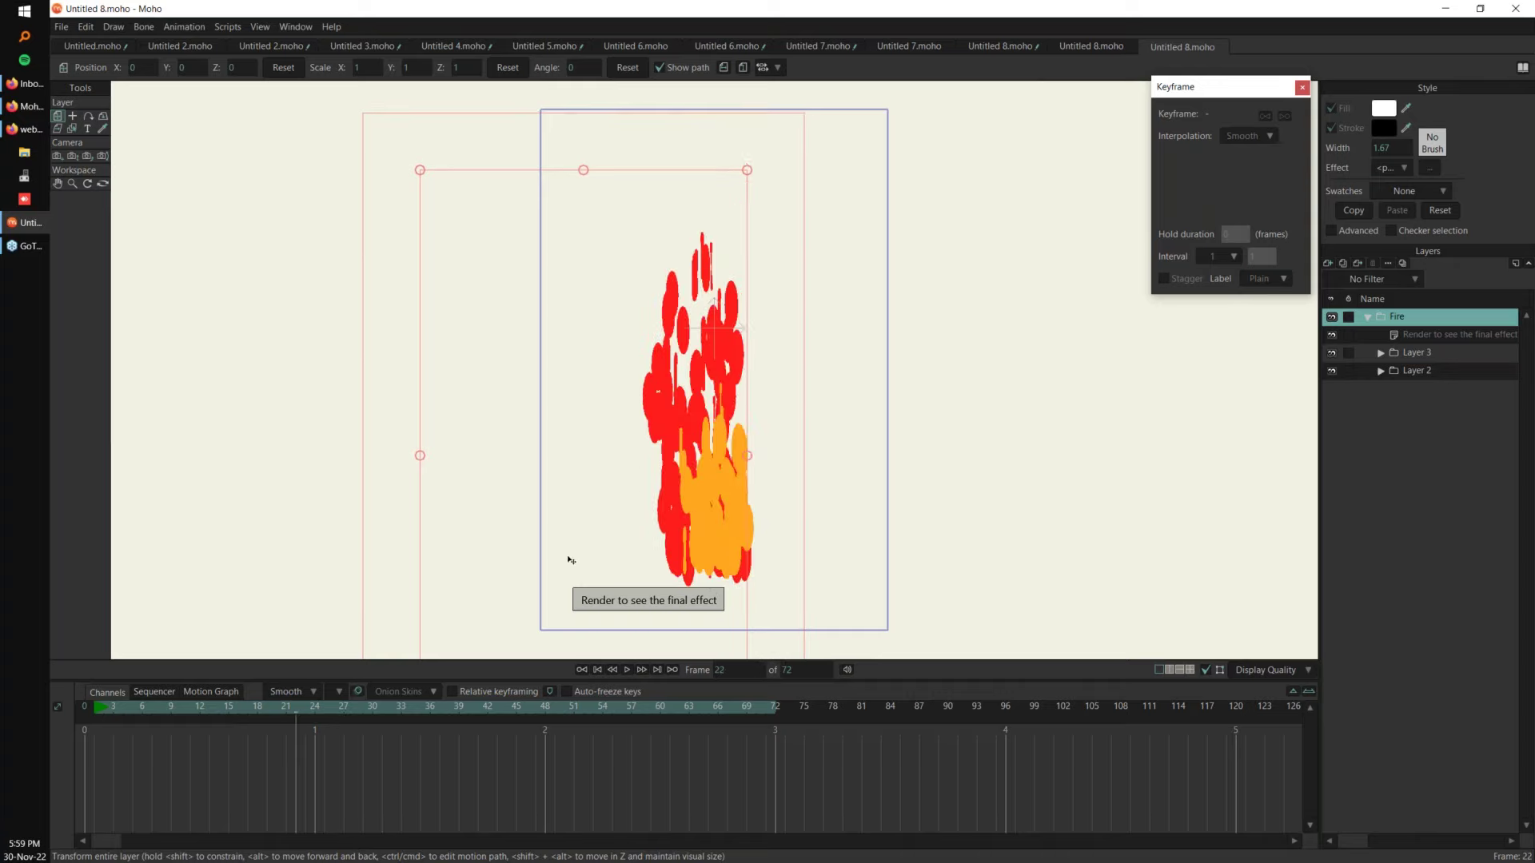
key("space")
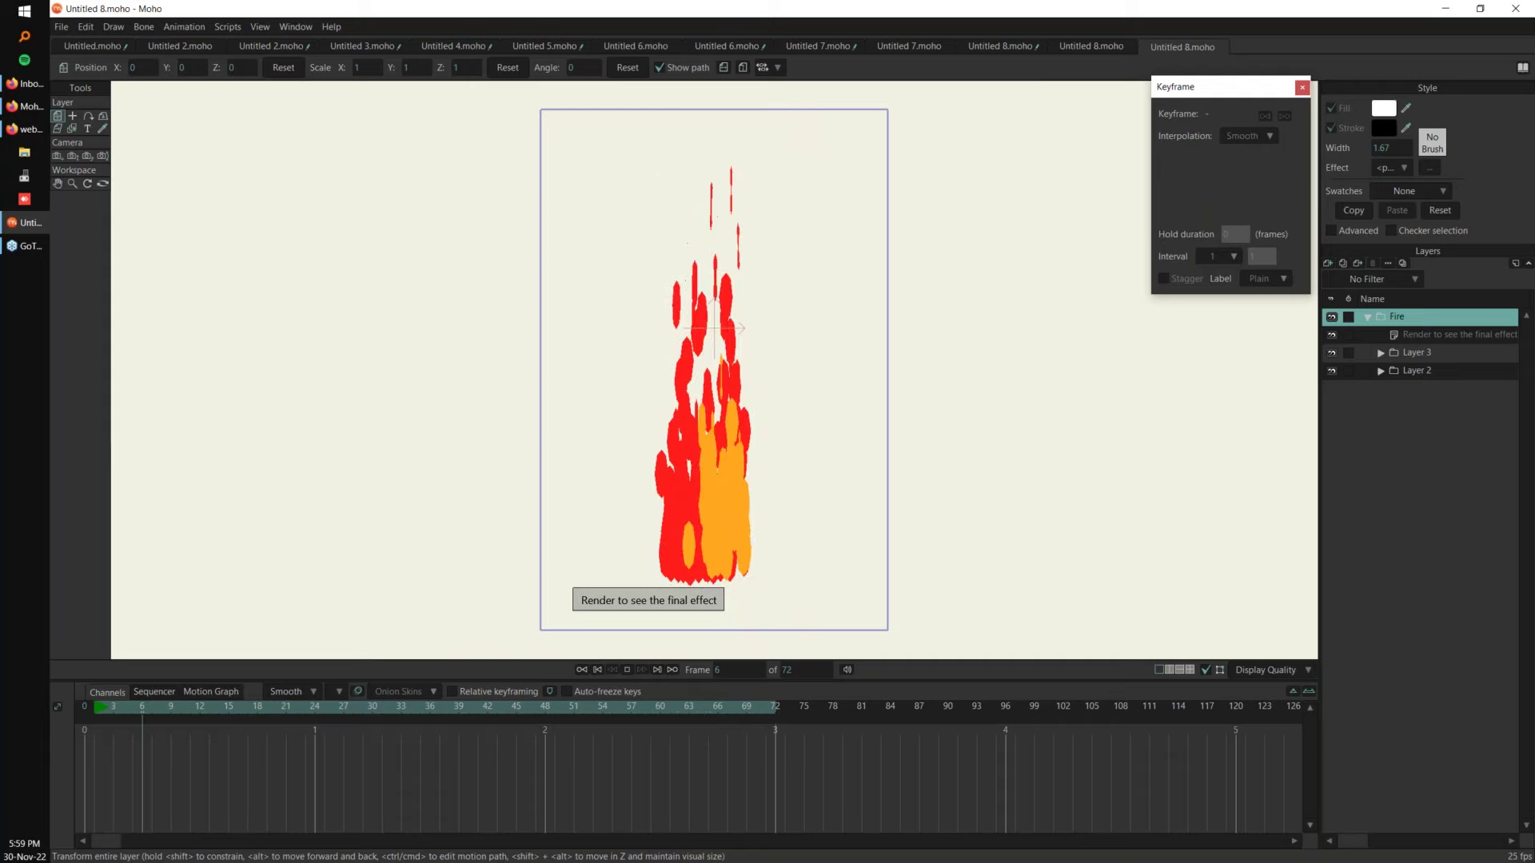
Step: Render a preview of the fire animation at frame 9, enlarge it to inspect the merged flame shapes, and close it
left_click(132, 711)
left_click_drag(120, 714, 170, 712)
left_click(61, 27)
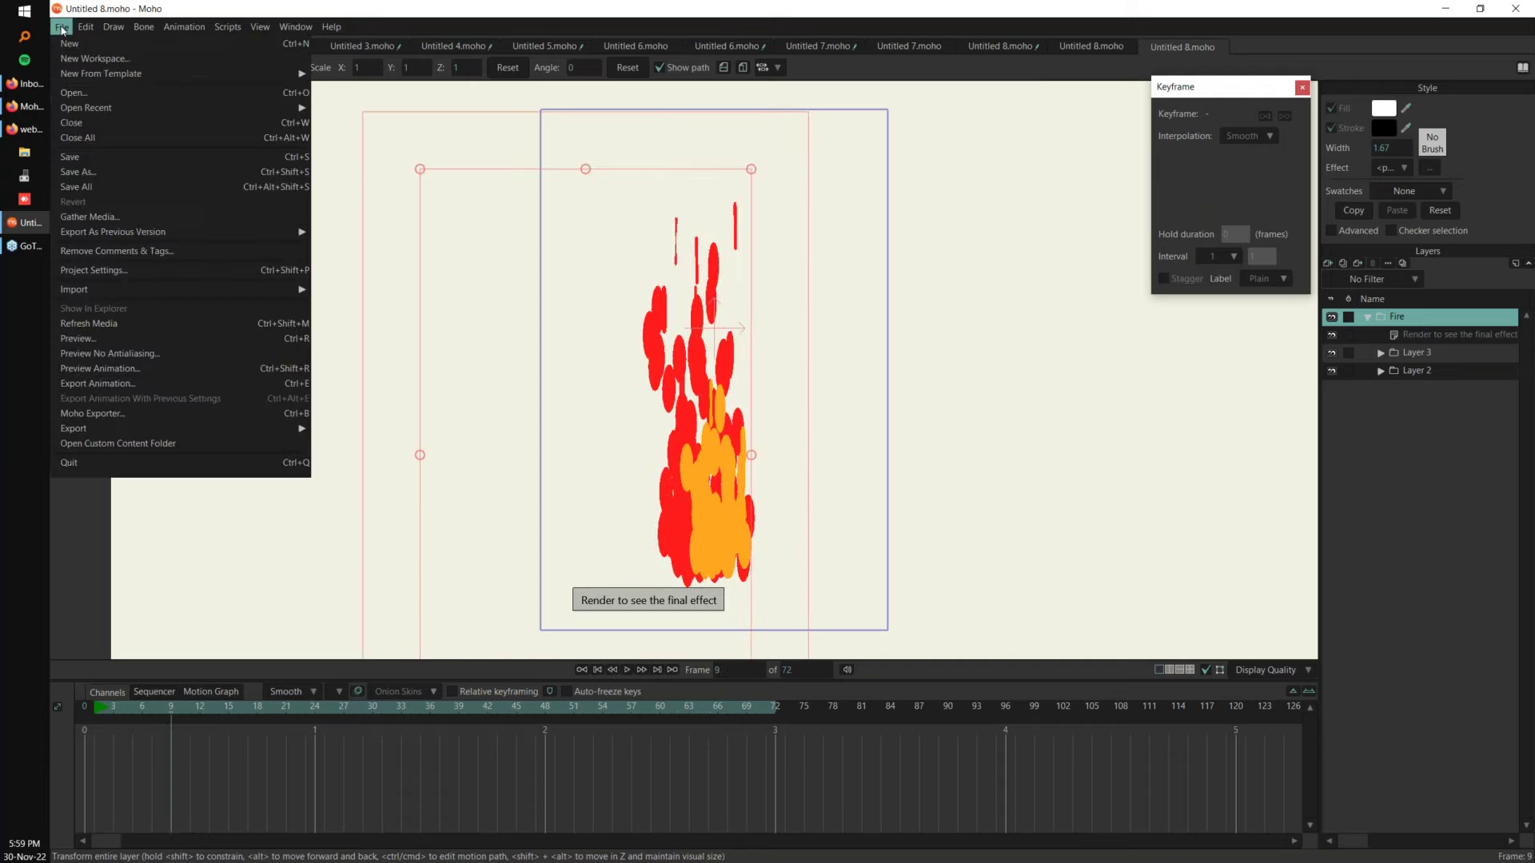
left_click(139, 340)
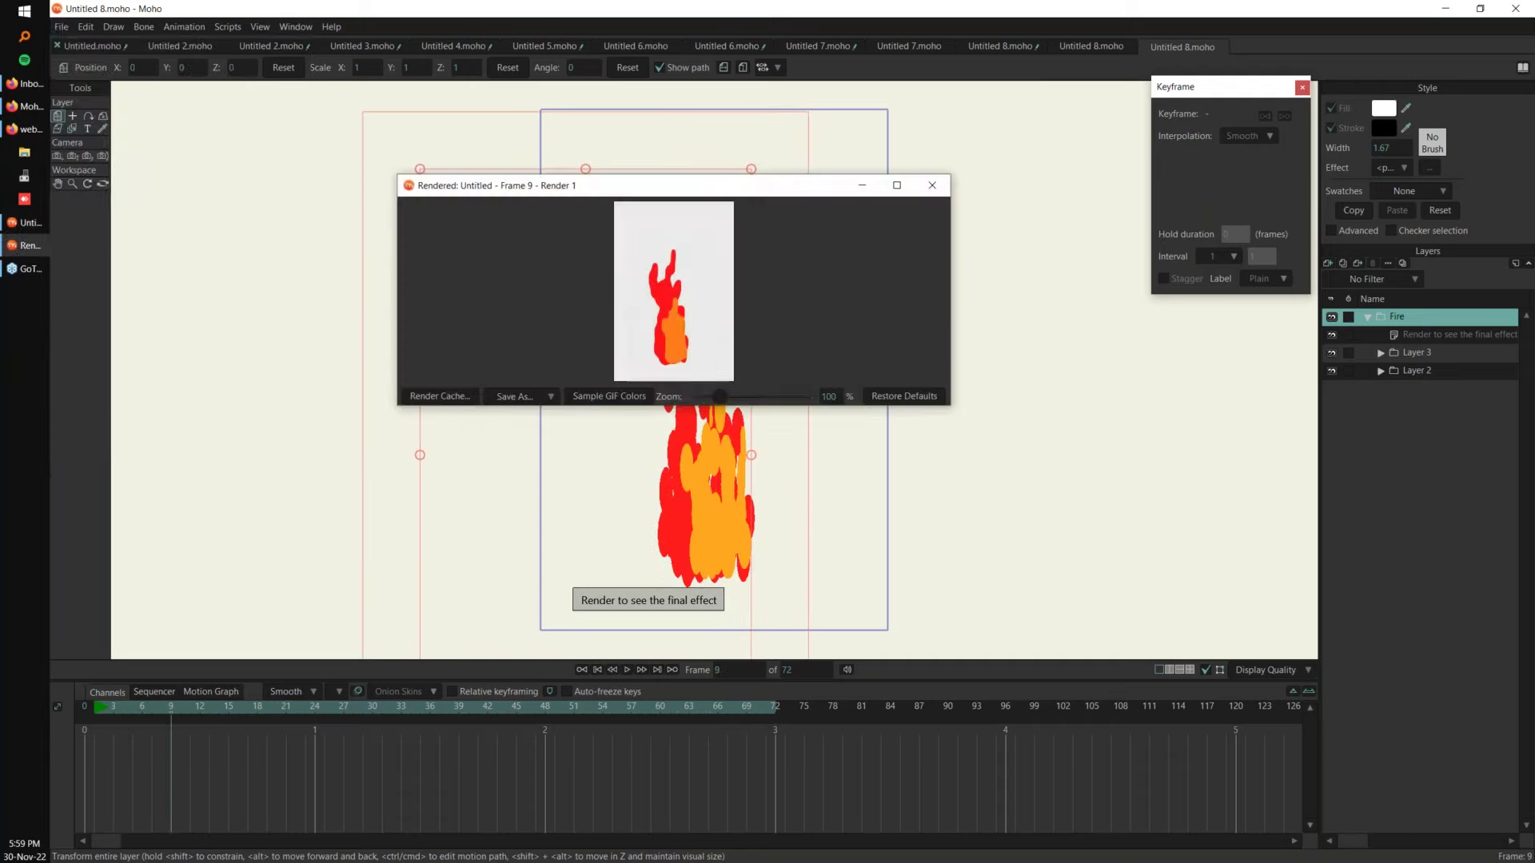
left_click(896, 186)
scroll(1323, 832, "up", 5)
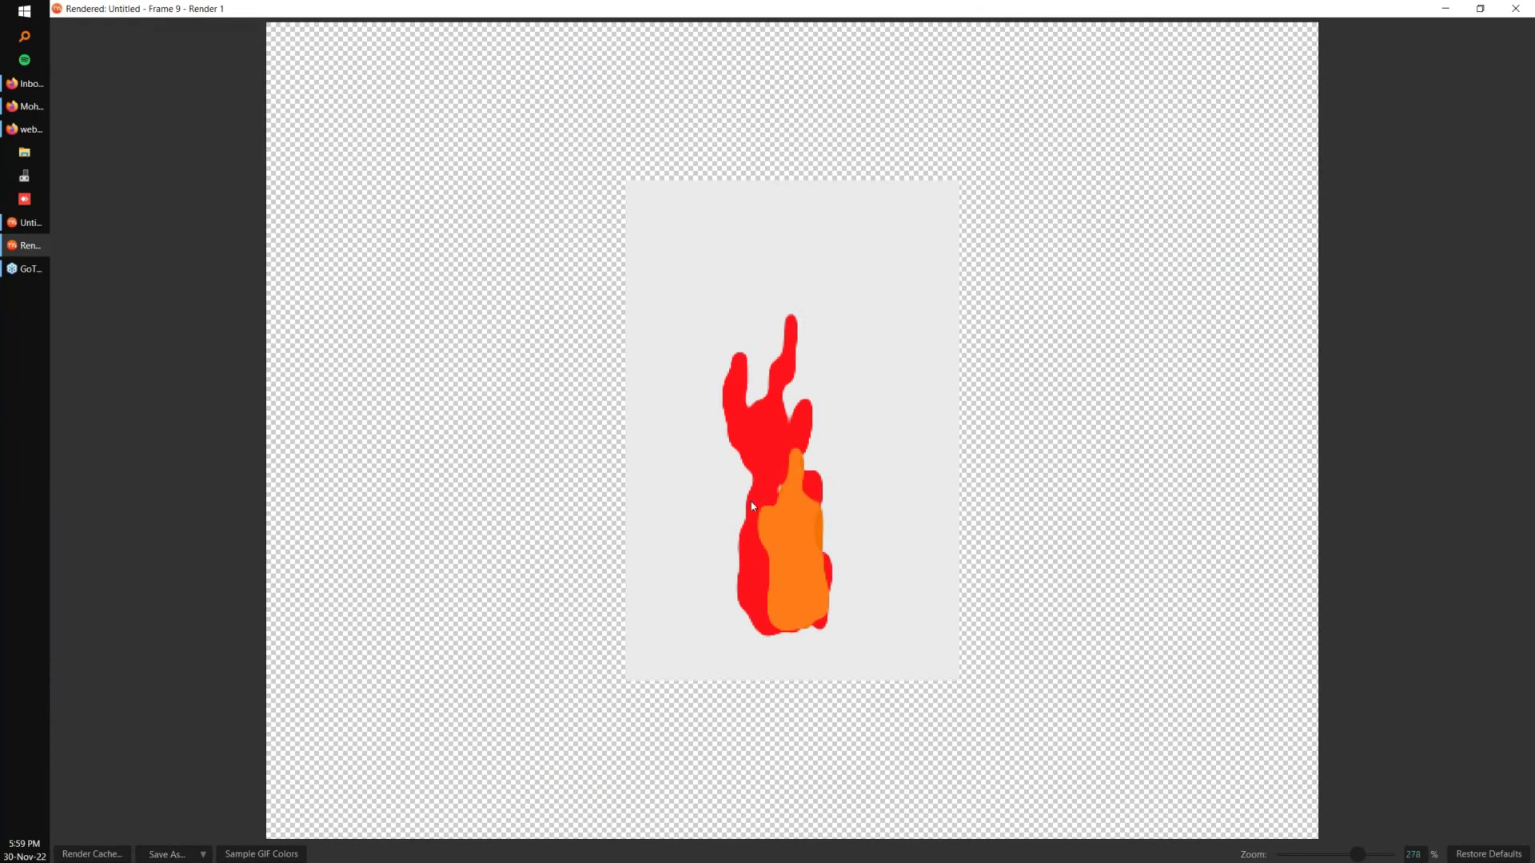
left_click(1515, 8)
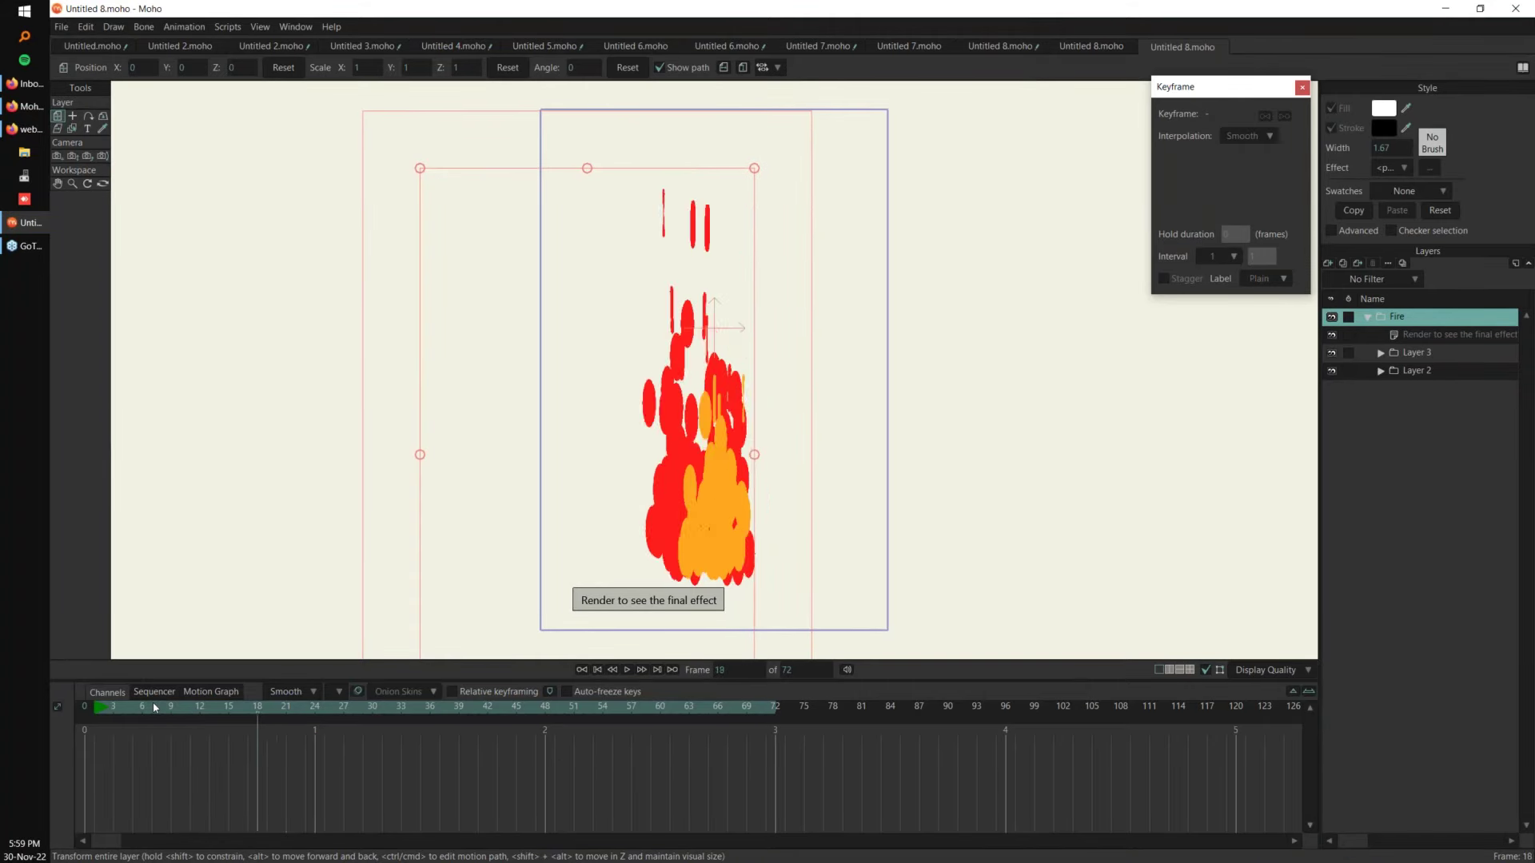
Step: Render a preview of the fire animation at frame 34, inspect the flame, and close the render window
left_click(61, 26)
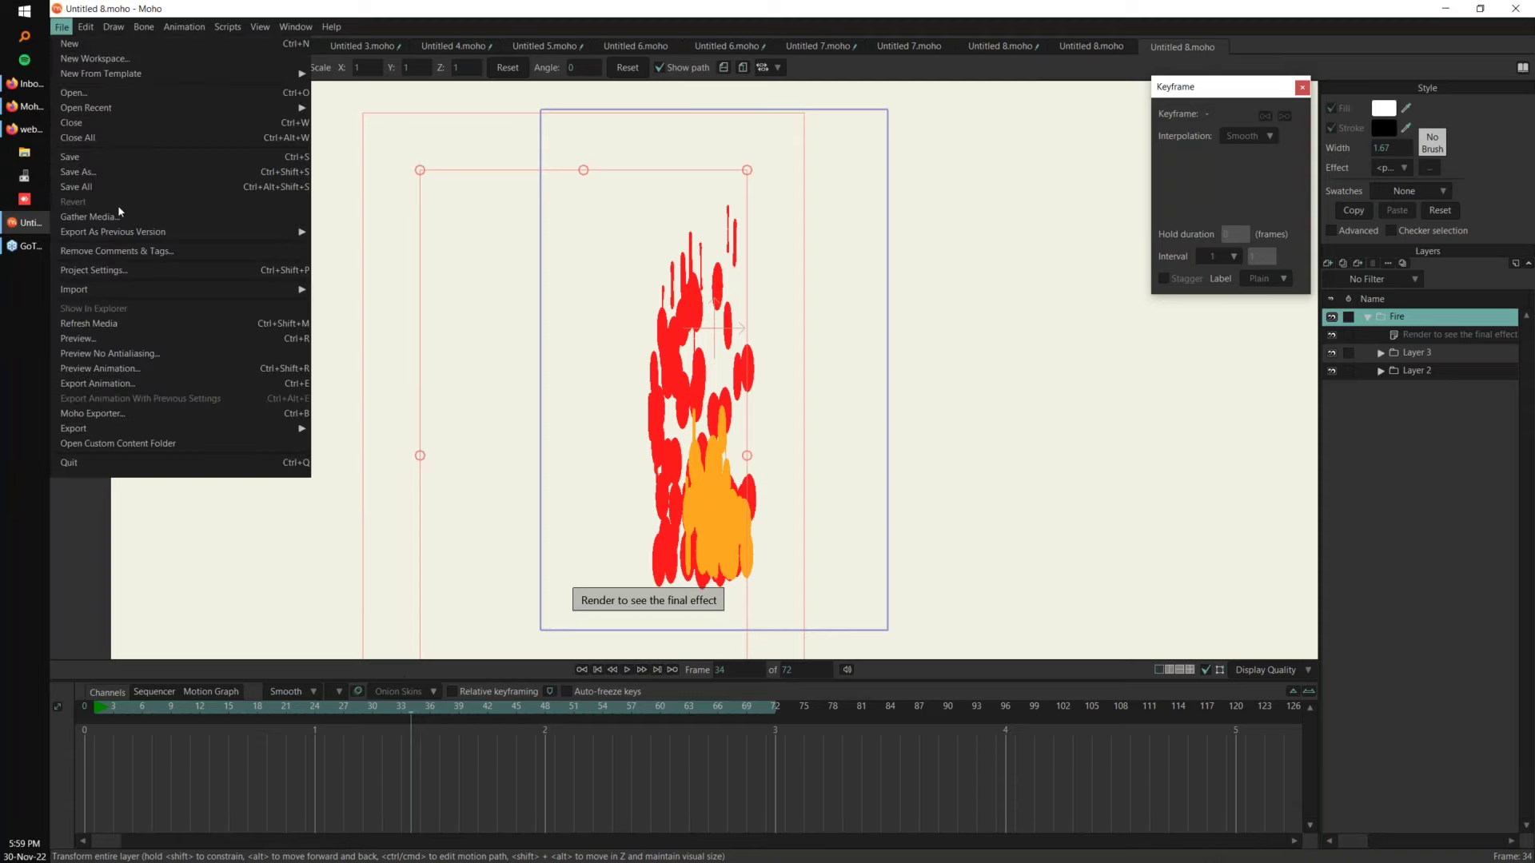
left_click(135, 340)
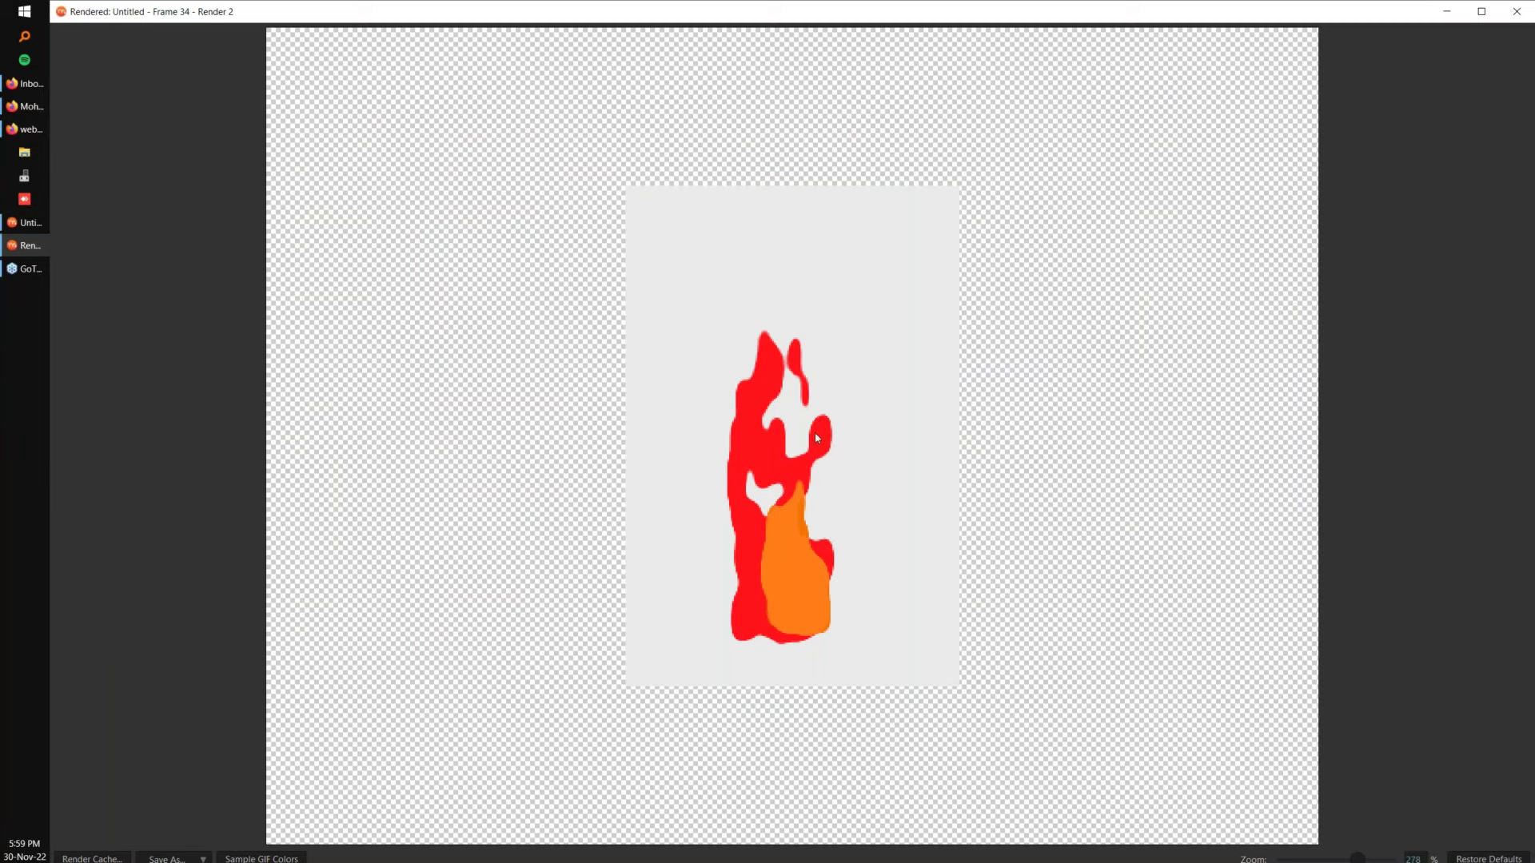
left_click(1521, 14)
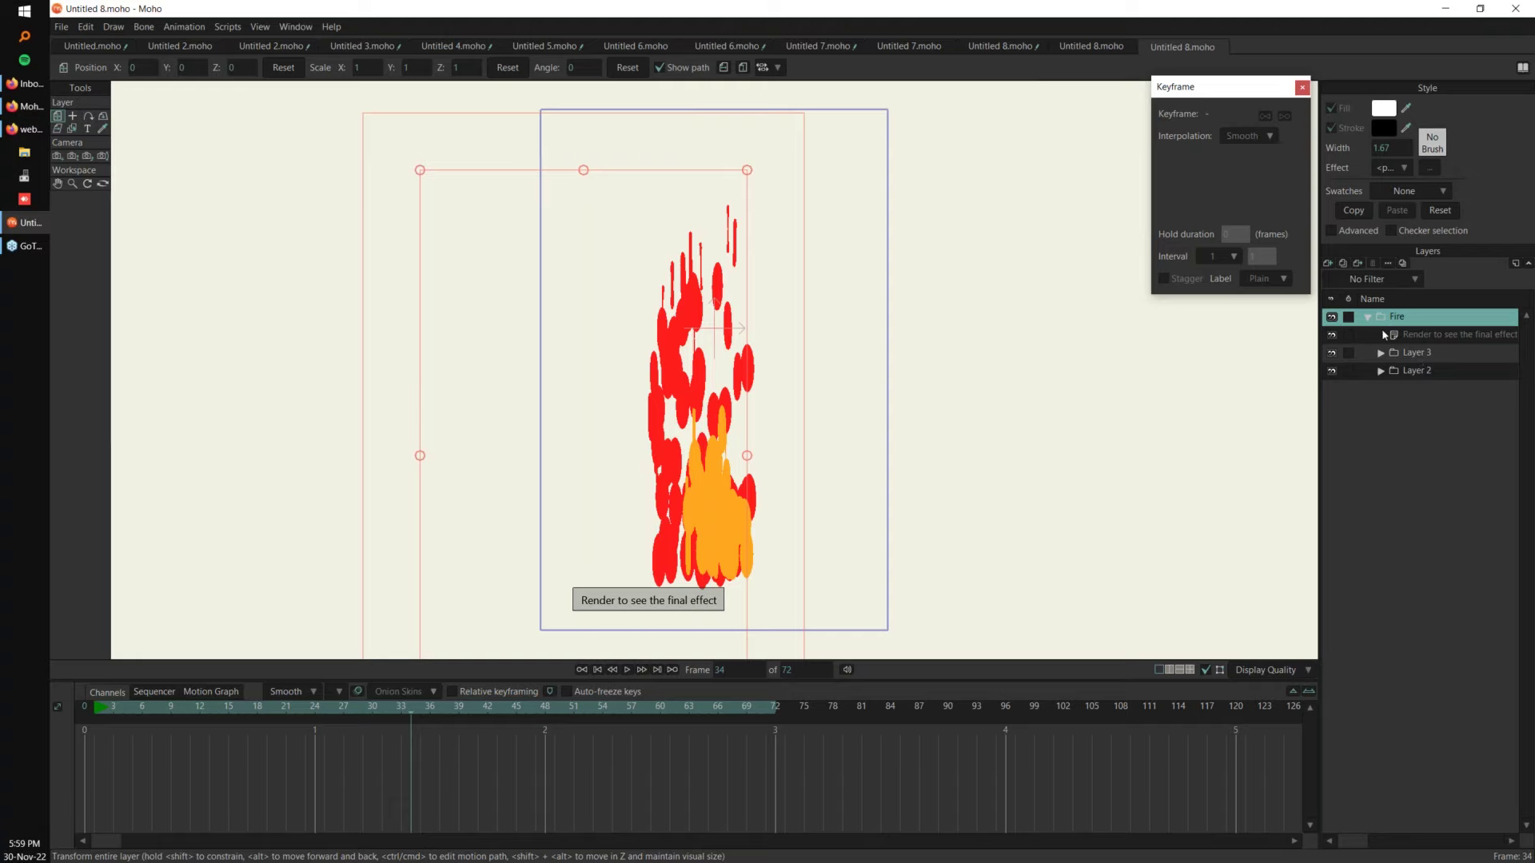
Step: Search the Library for "fire", open Fire_threshold2.anme as a project, and close the Library
left_click(1523, 67)
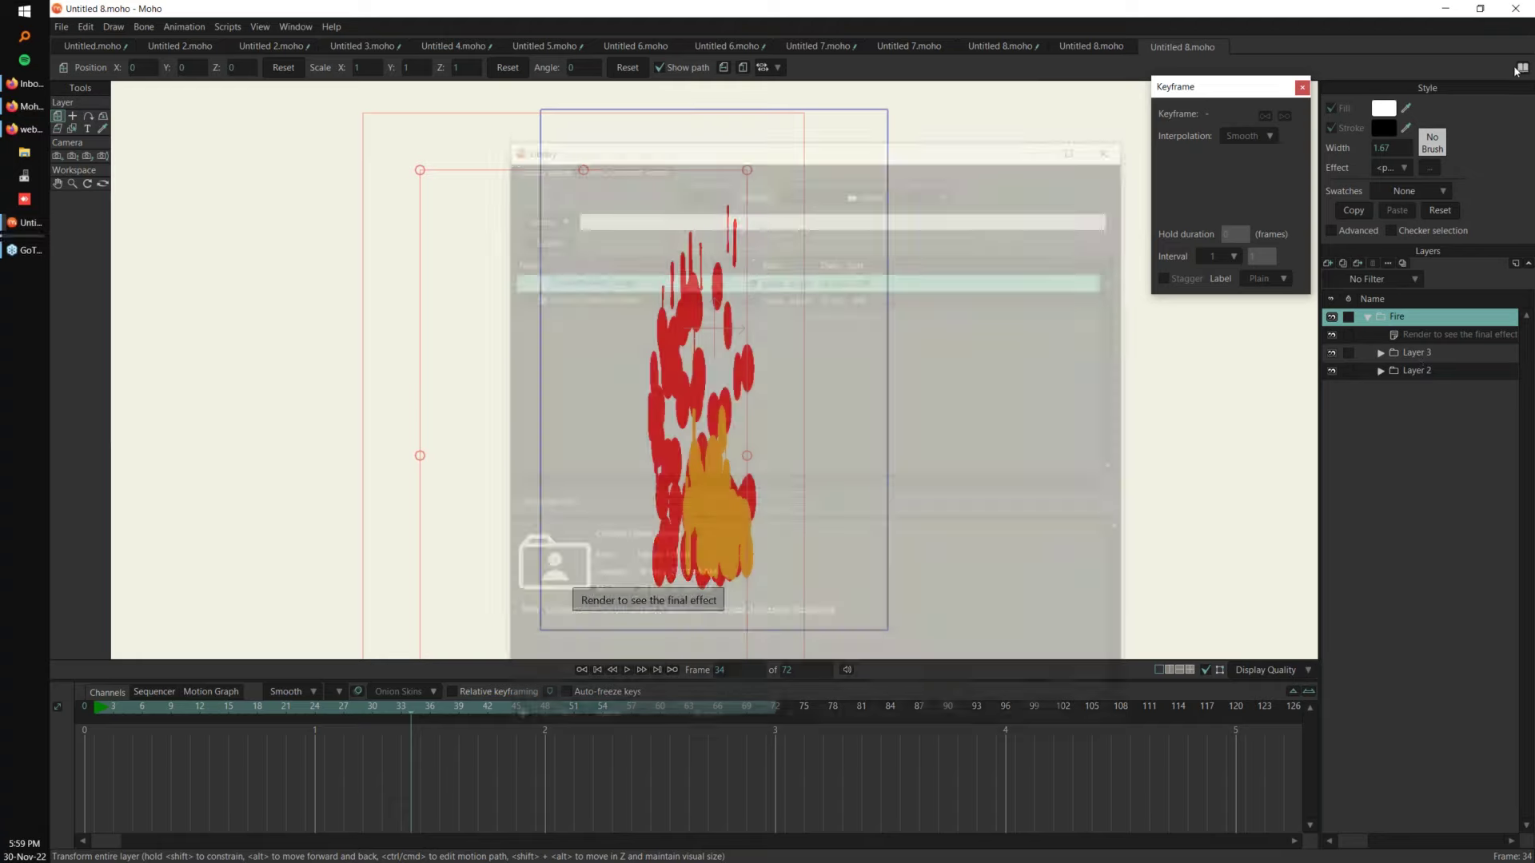
type("fire")
key("Return")
scroll(1115, 300, "down", 3)
left_click(622, 445)
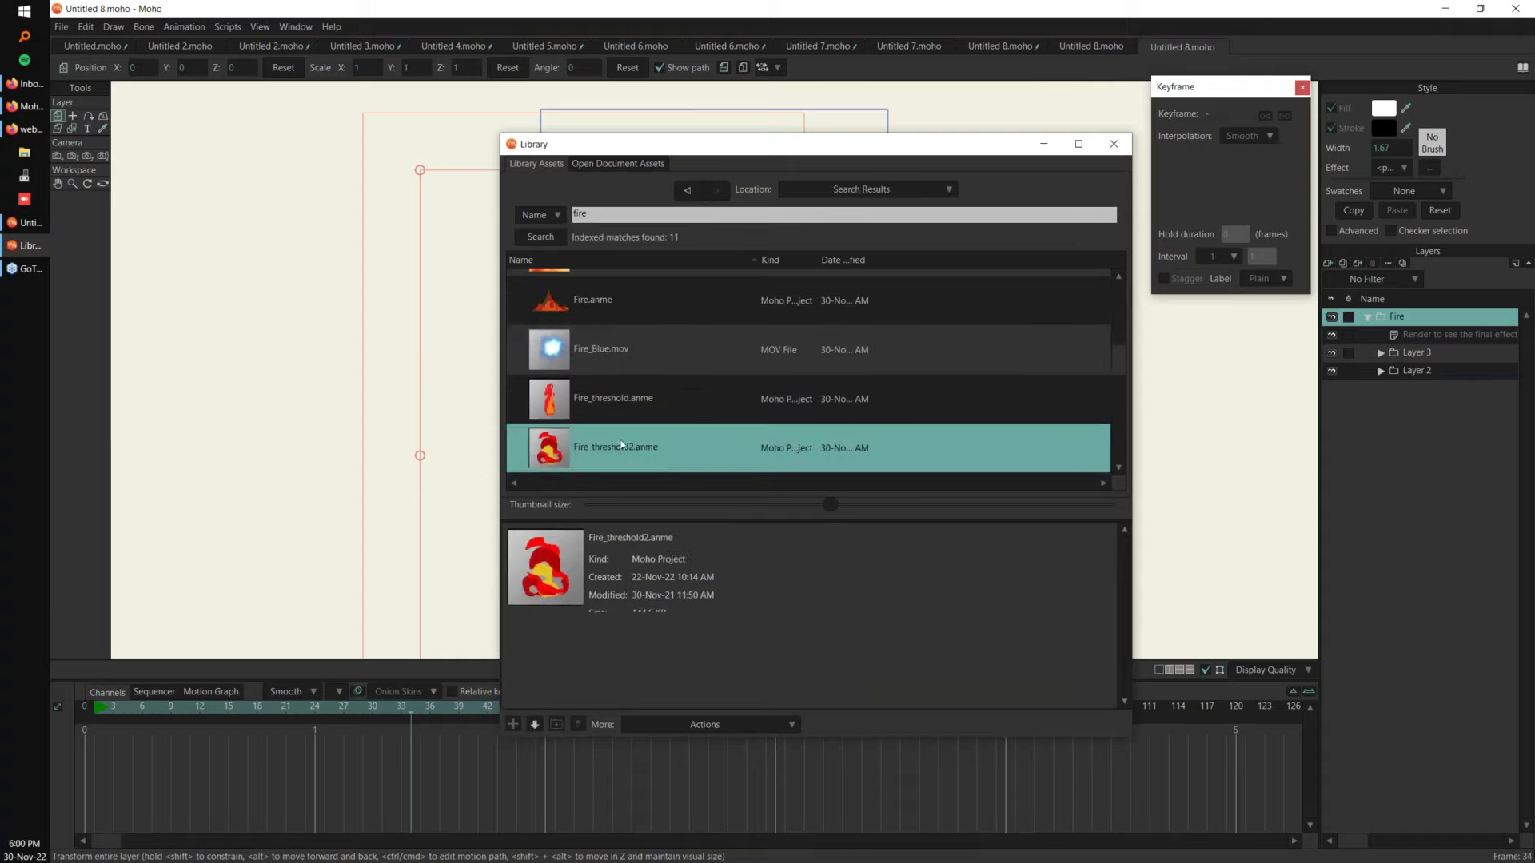
right_click(622, 445)
left_click(742, 463)
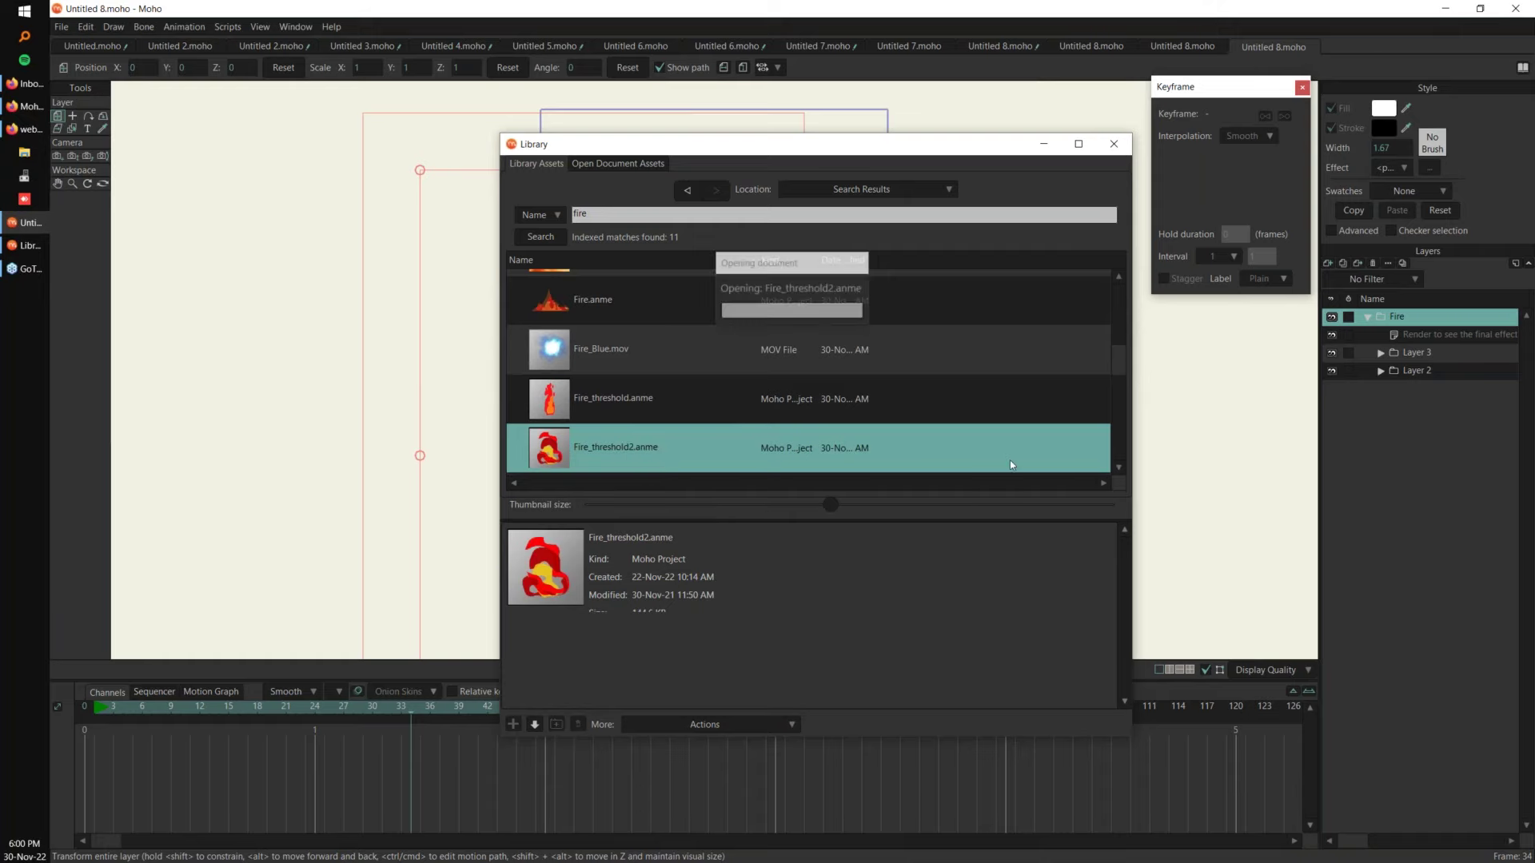
left_click(1117, 147)
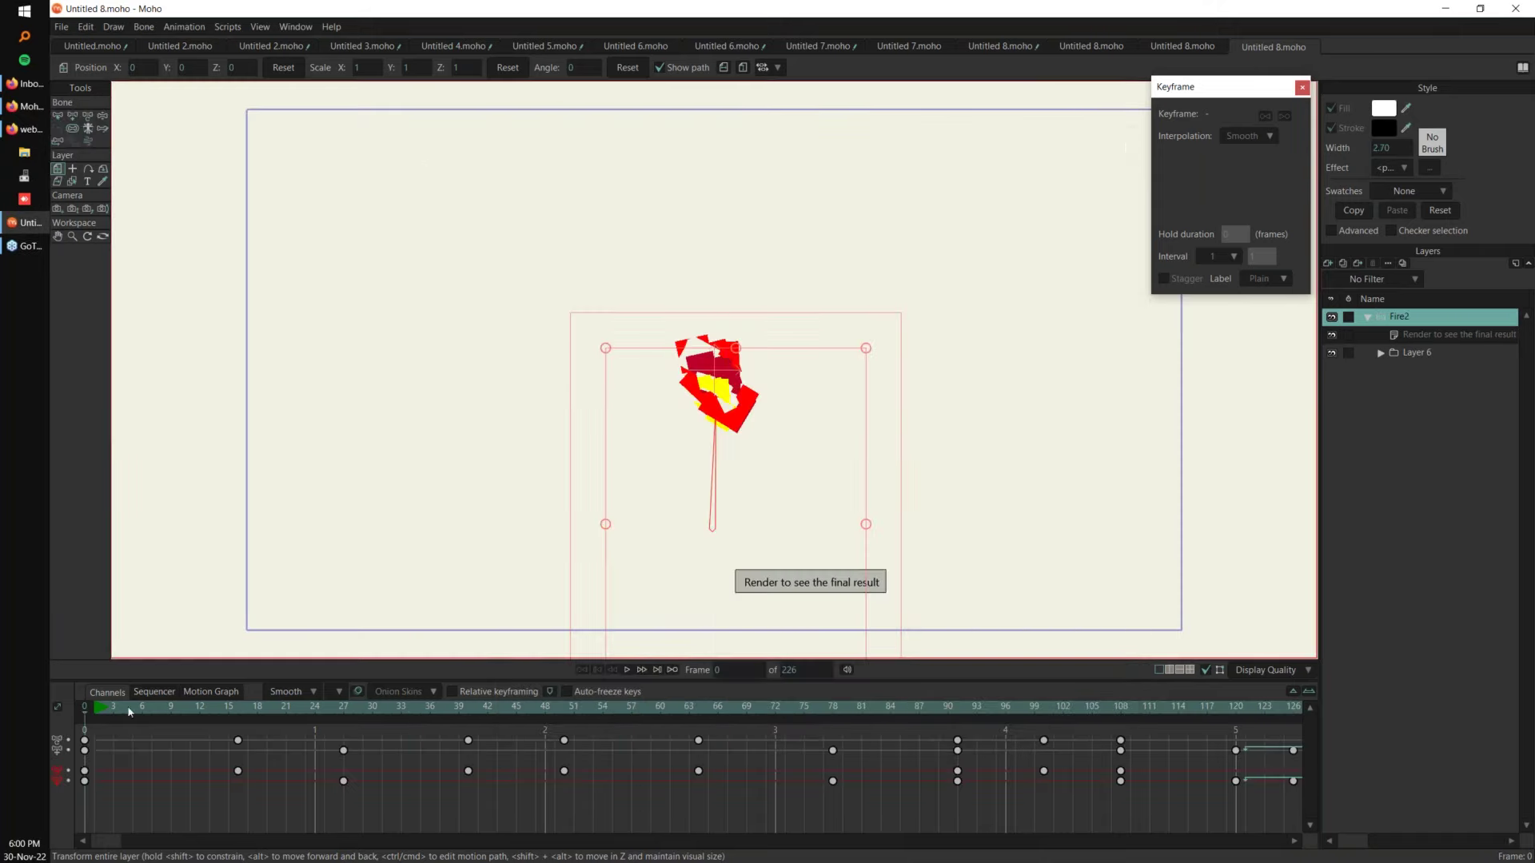
Step: Render the Fire2 animation at frame 9 to inspect the flame, close the render, and play the animation before returning to frame 0
key("space")
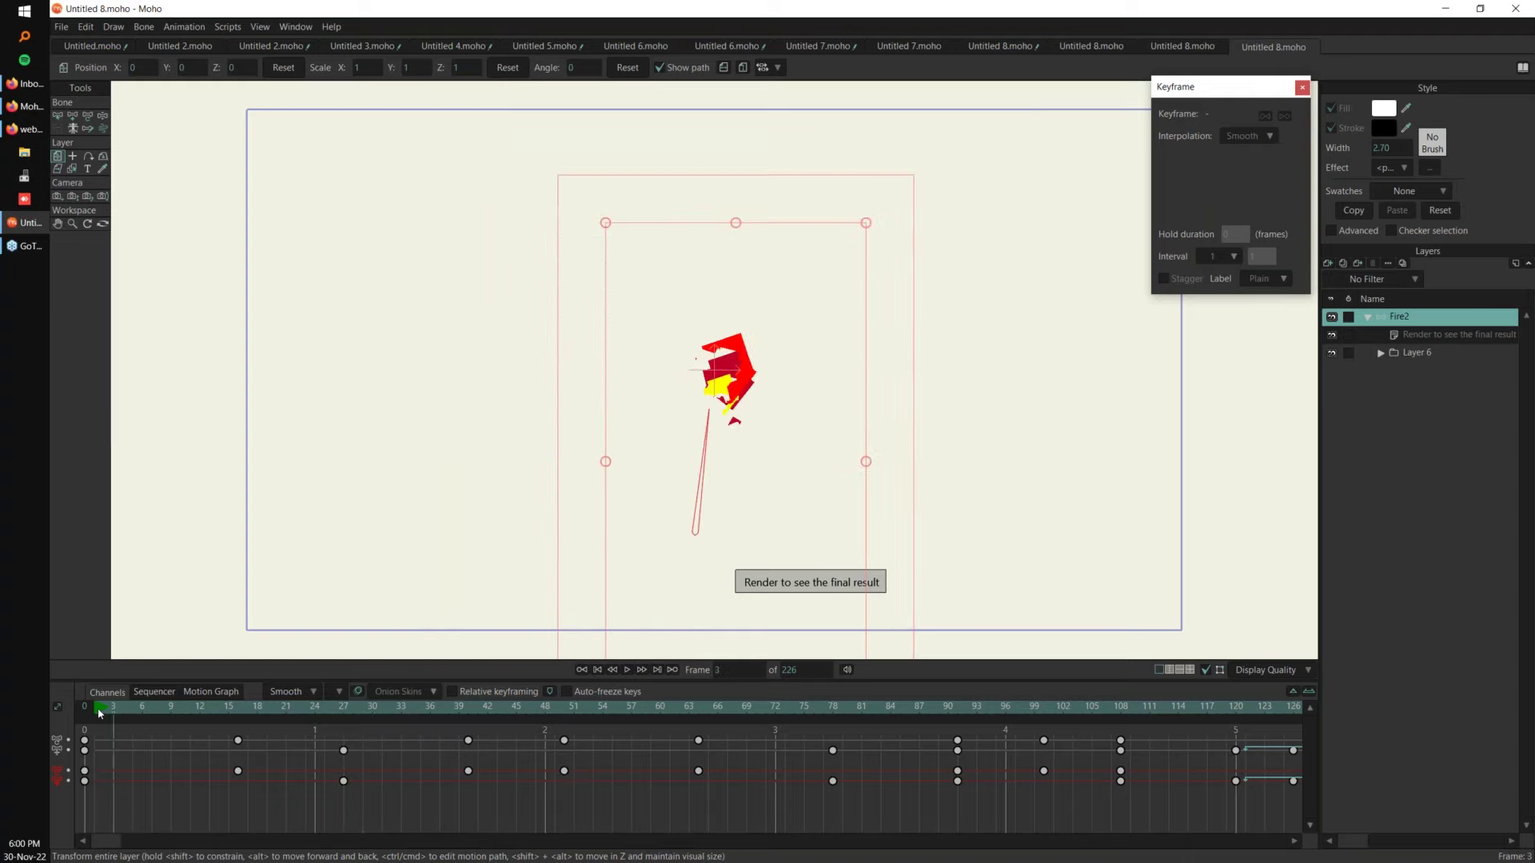
left_click(62, 26)
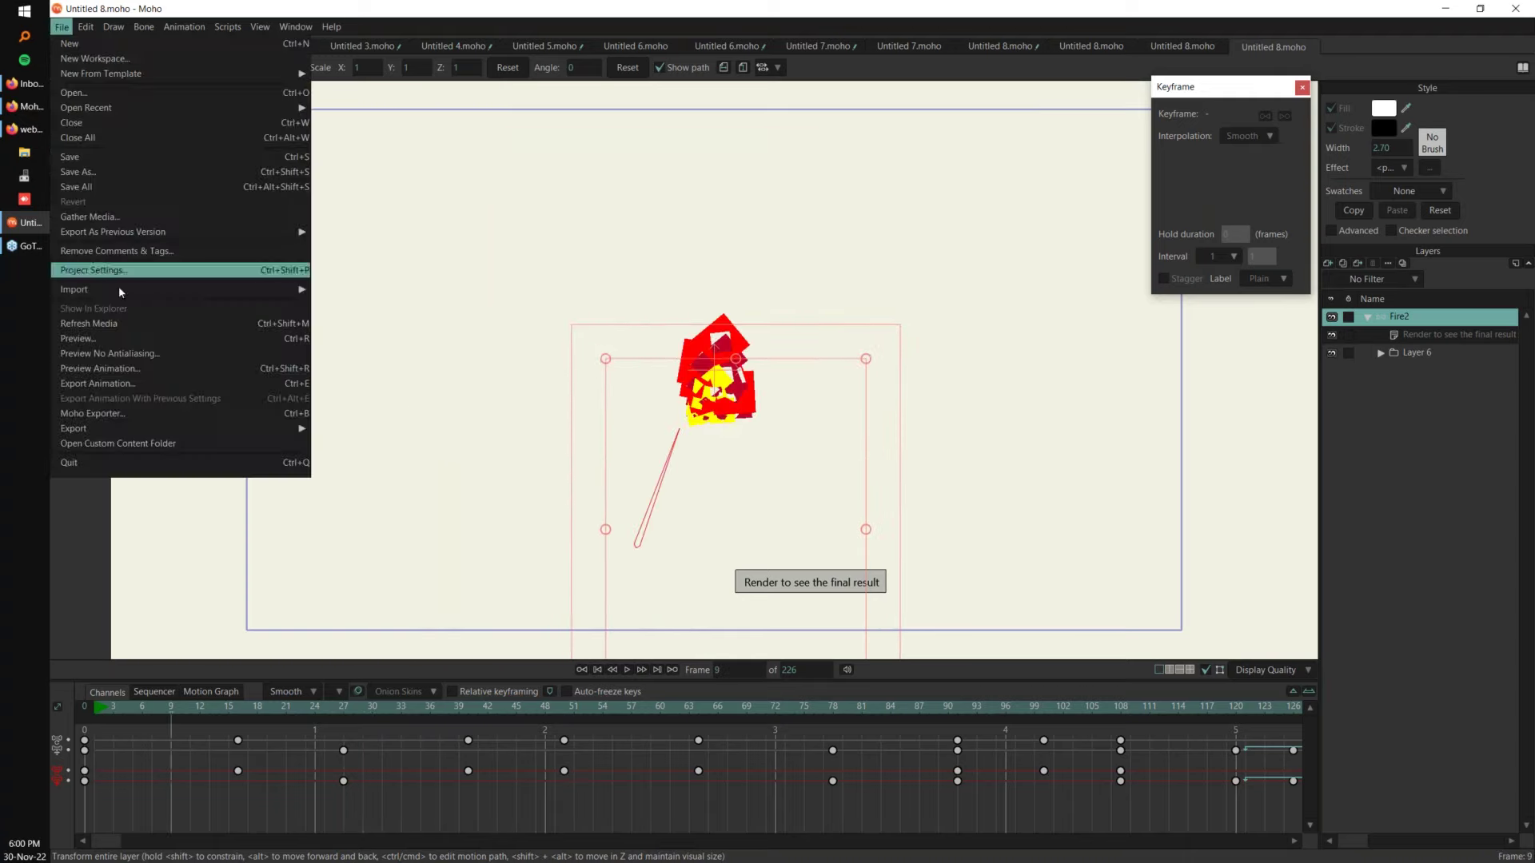
left_click(127, 345)
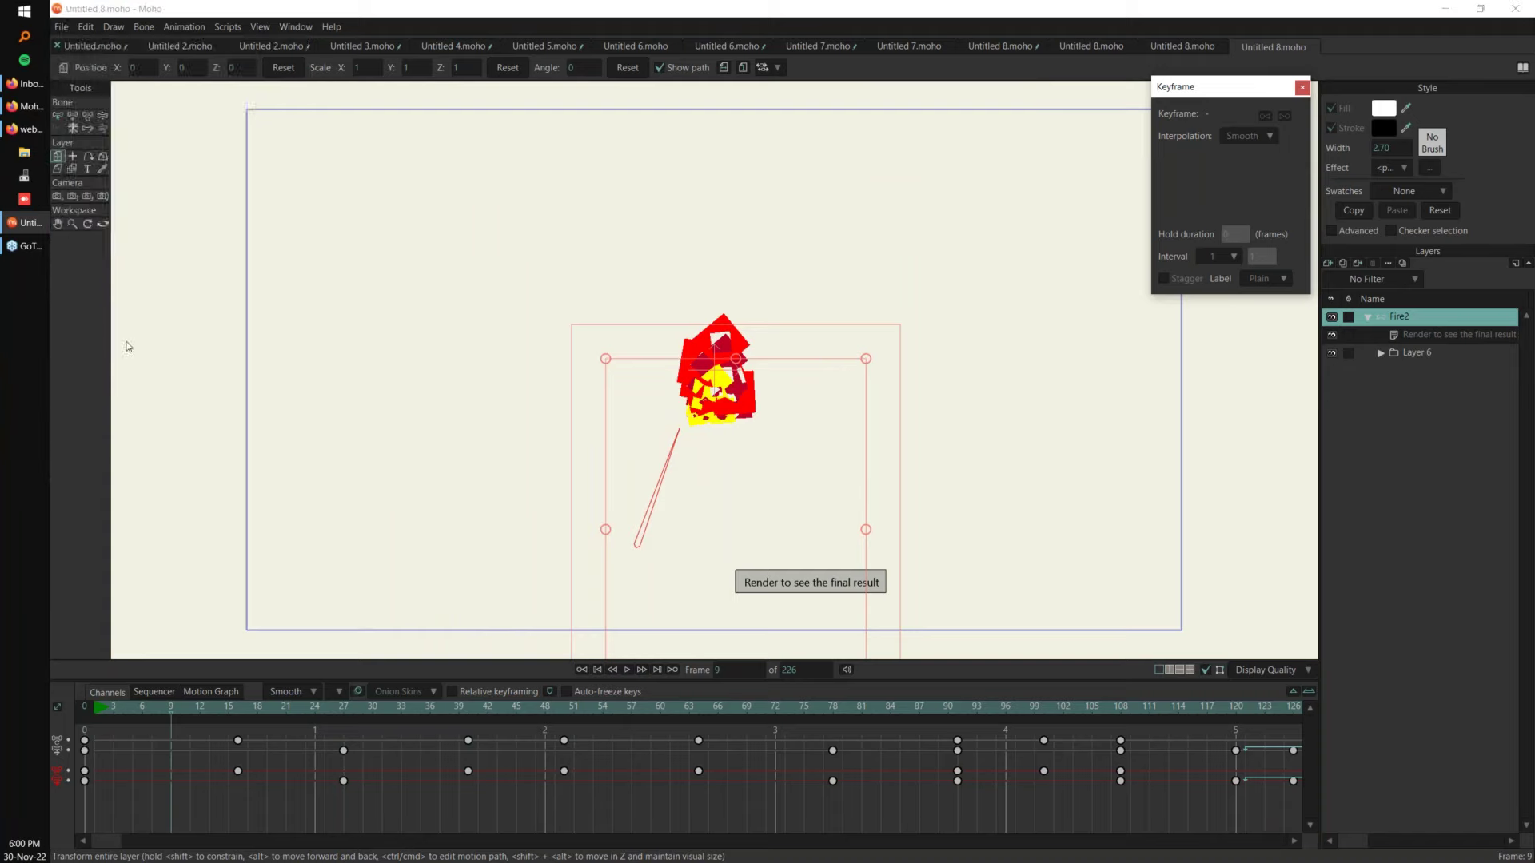
left_click_drag(467, 13, 671, 174)
left_click_drag(584, 498, 596, 502)
left_click_drag(511, 176, 1075, 268)
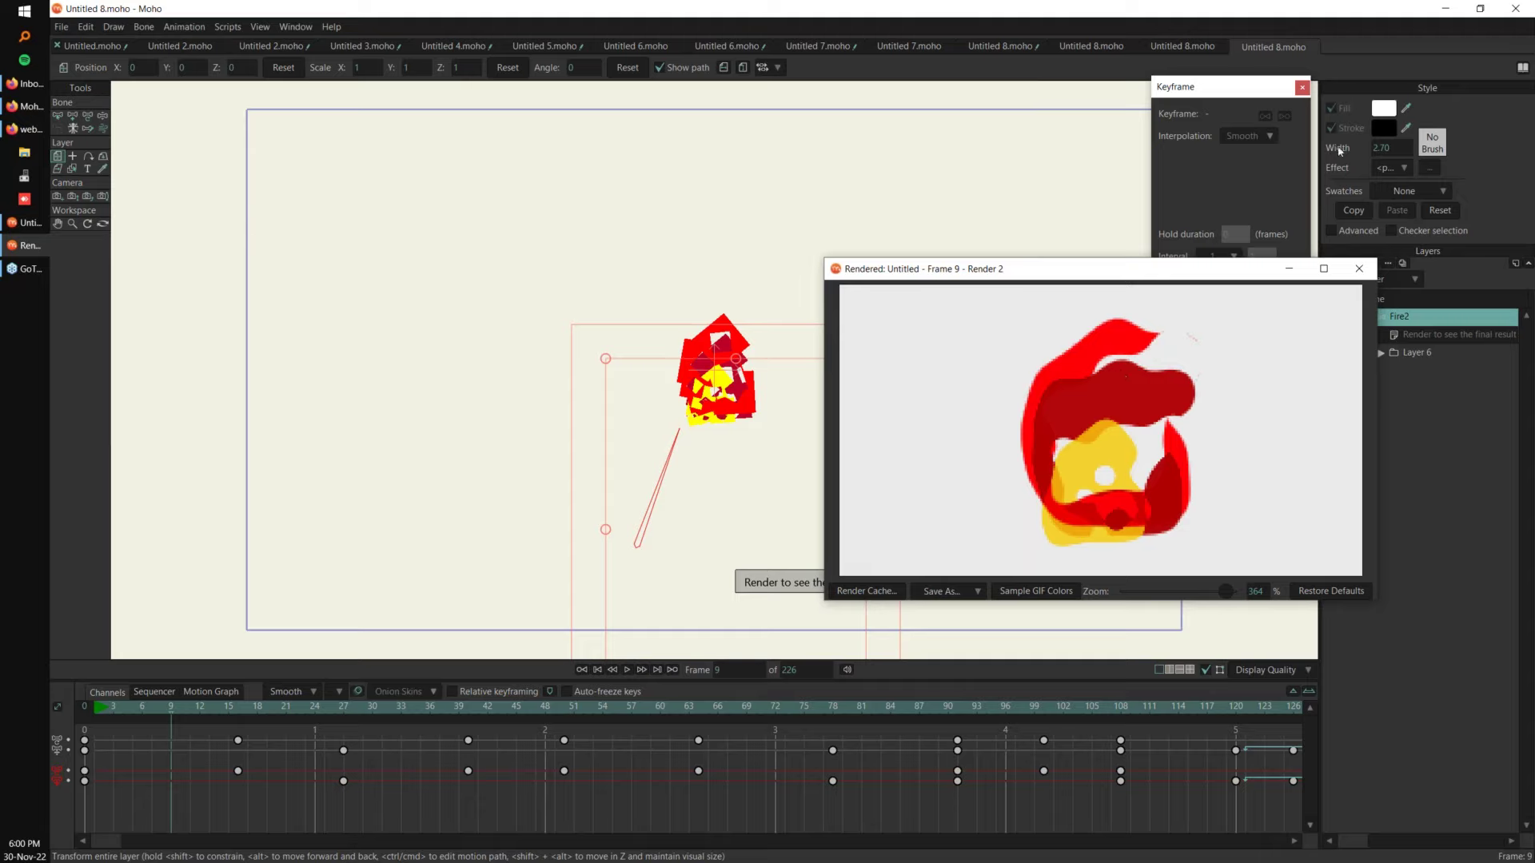
left_click(1359, 270)
left_click(117, 707)
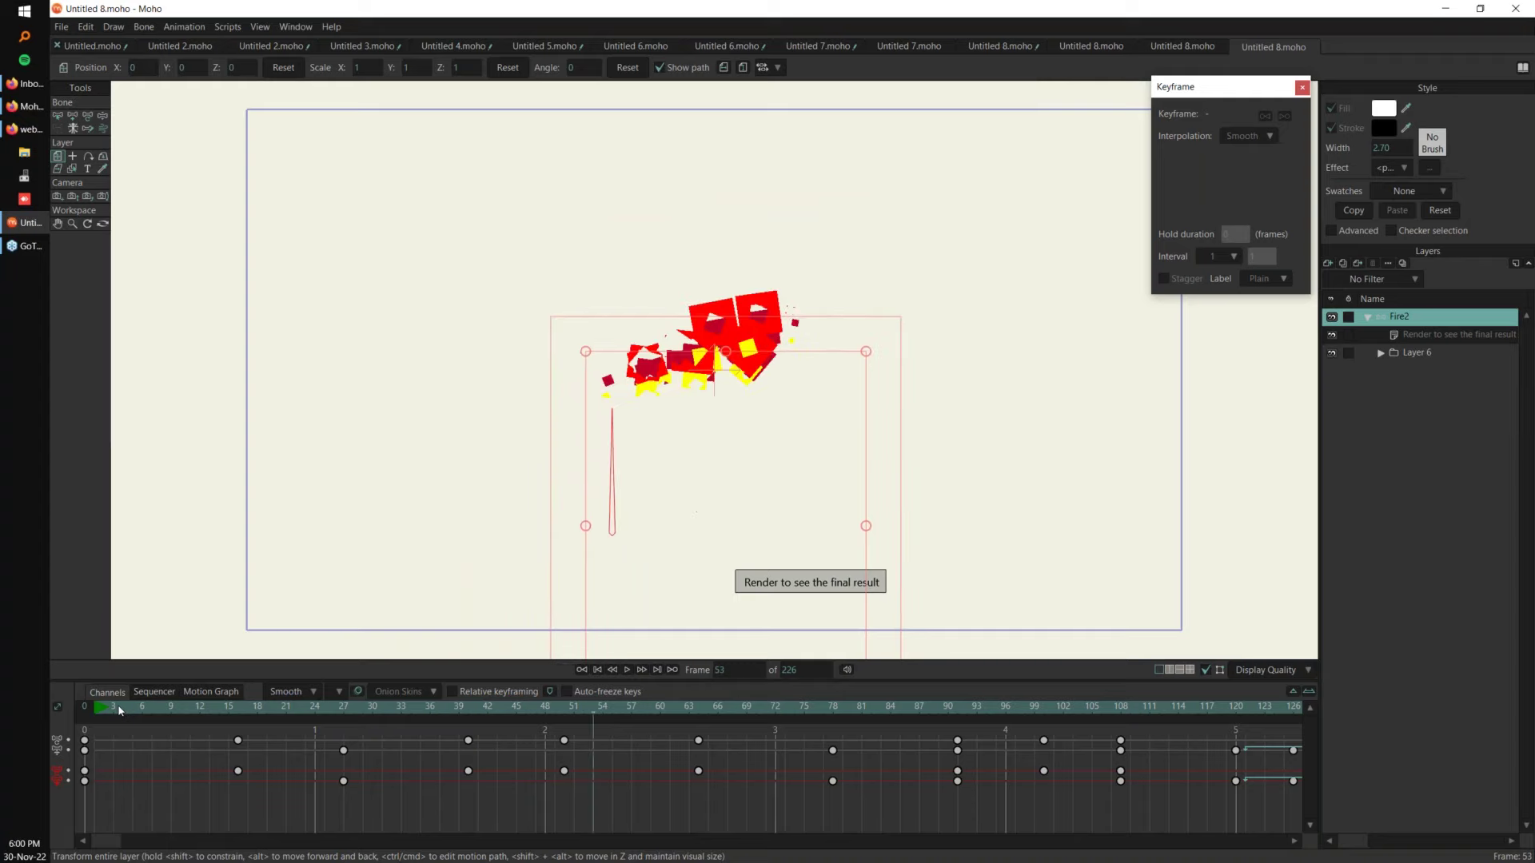
left_click(83, 749)
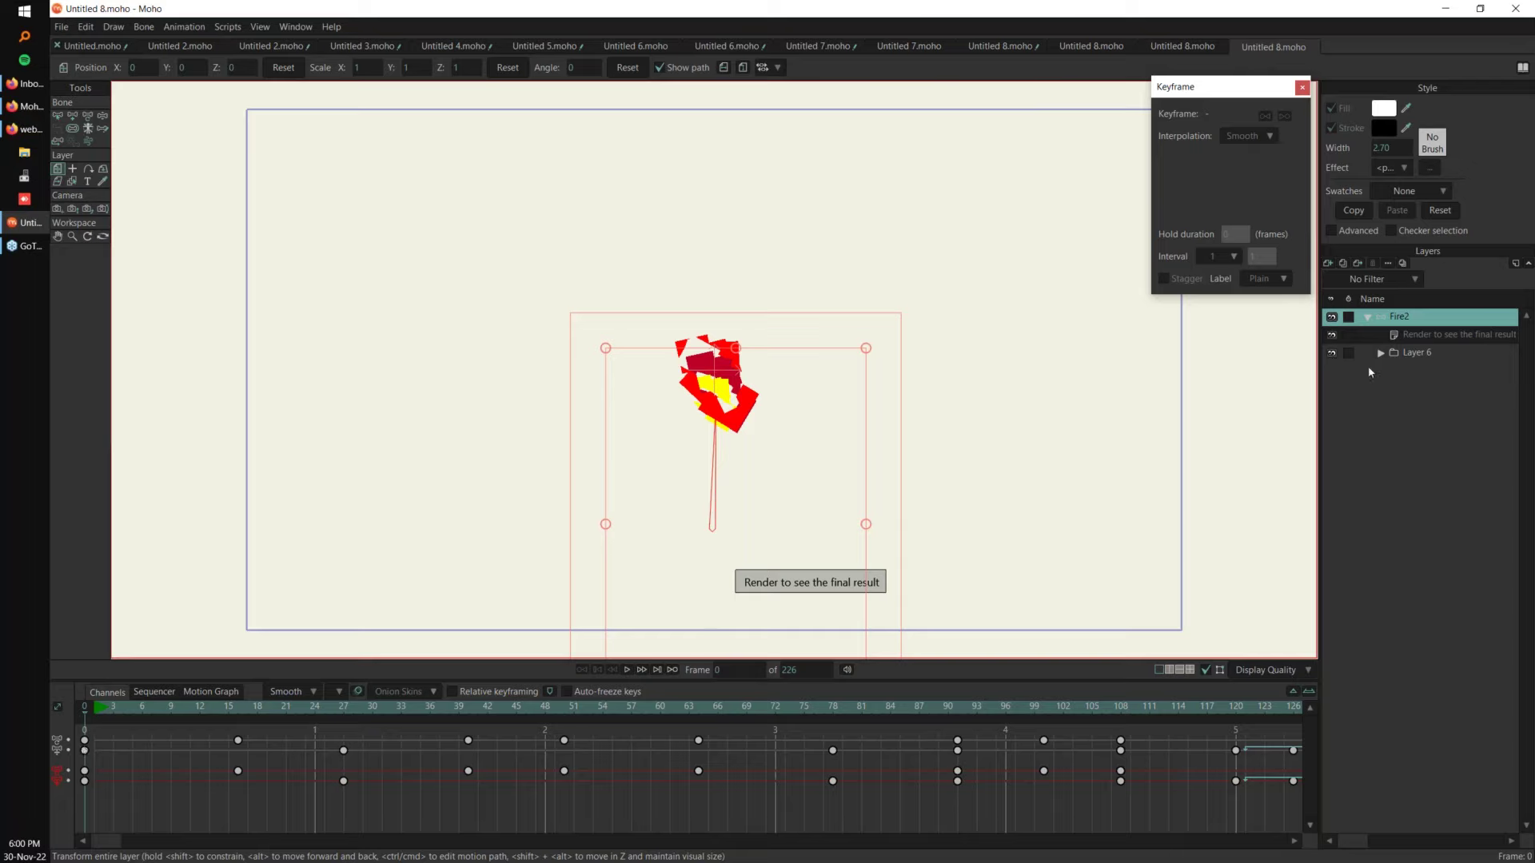
Step: Create a new document, switch back to Untitled.moho, and play its particle animation up to frame 12
left_click(62, 28)
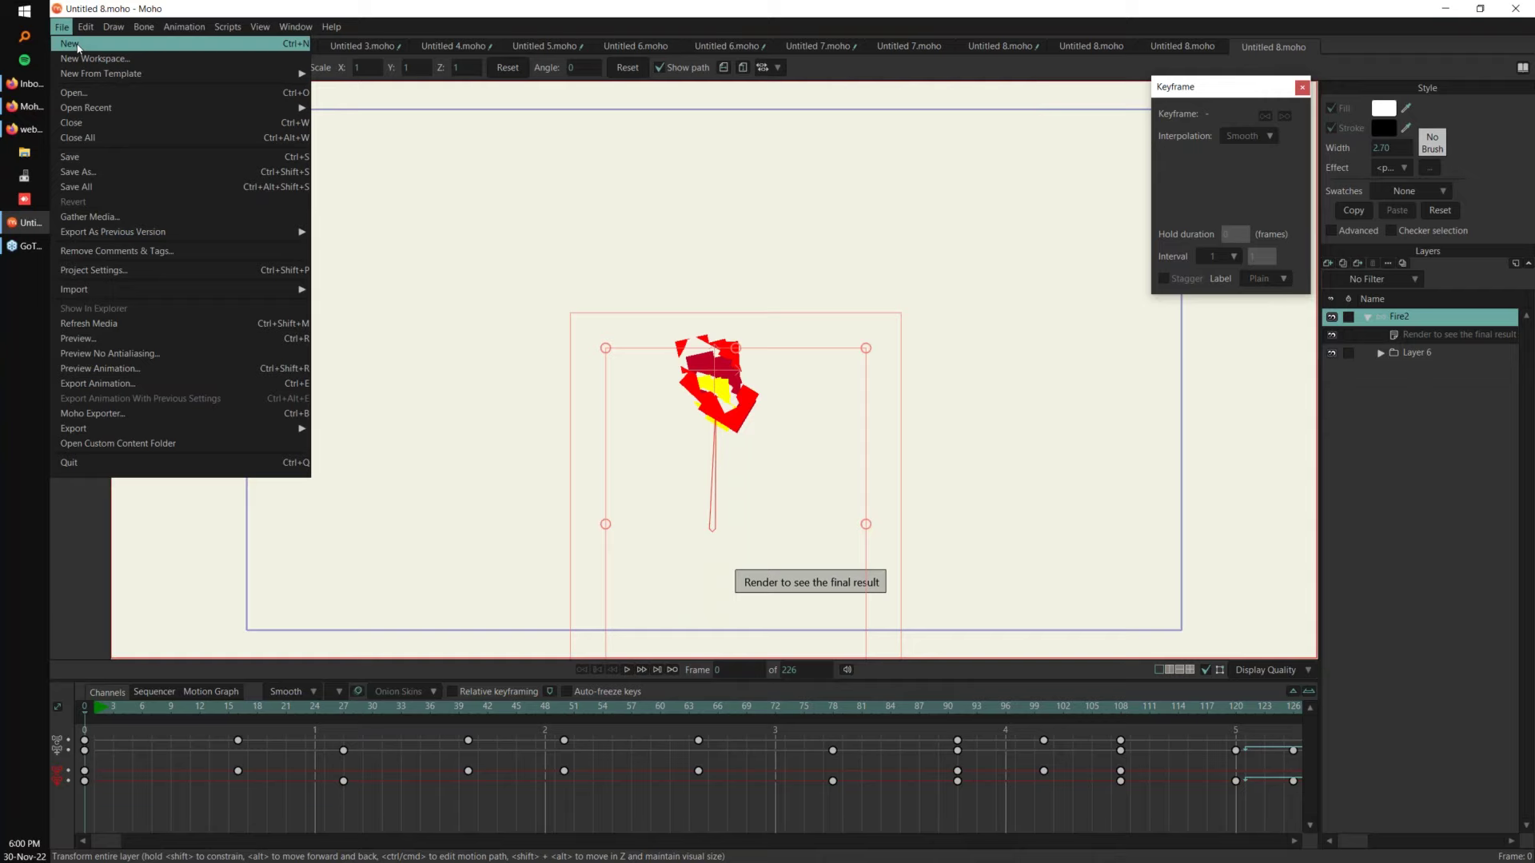
left_click(75, 45)
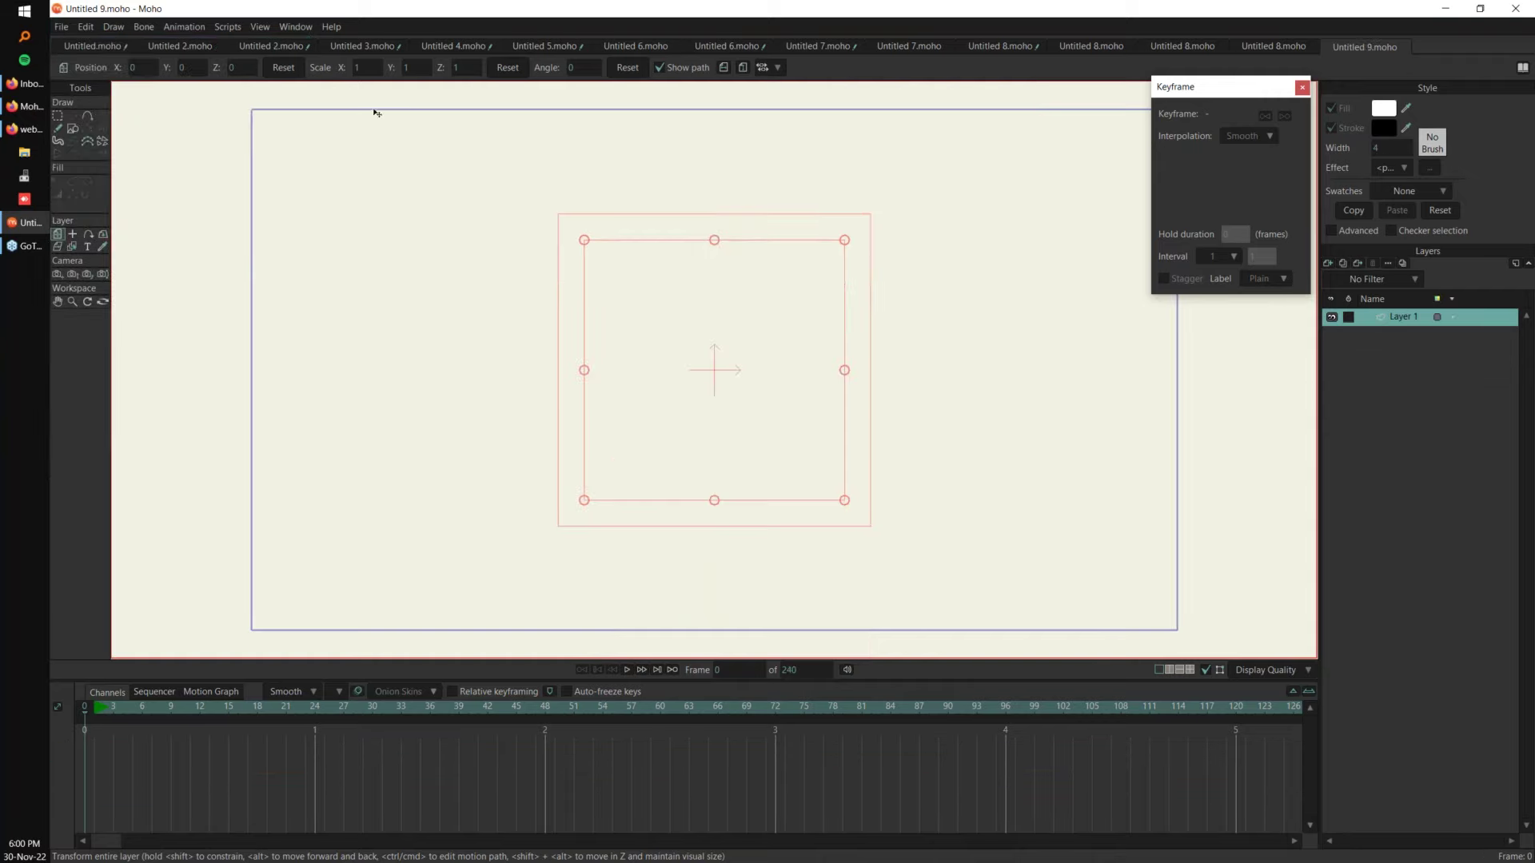
left_click(98, 48)
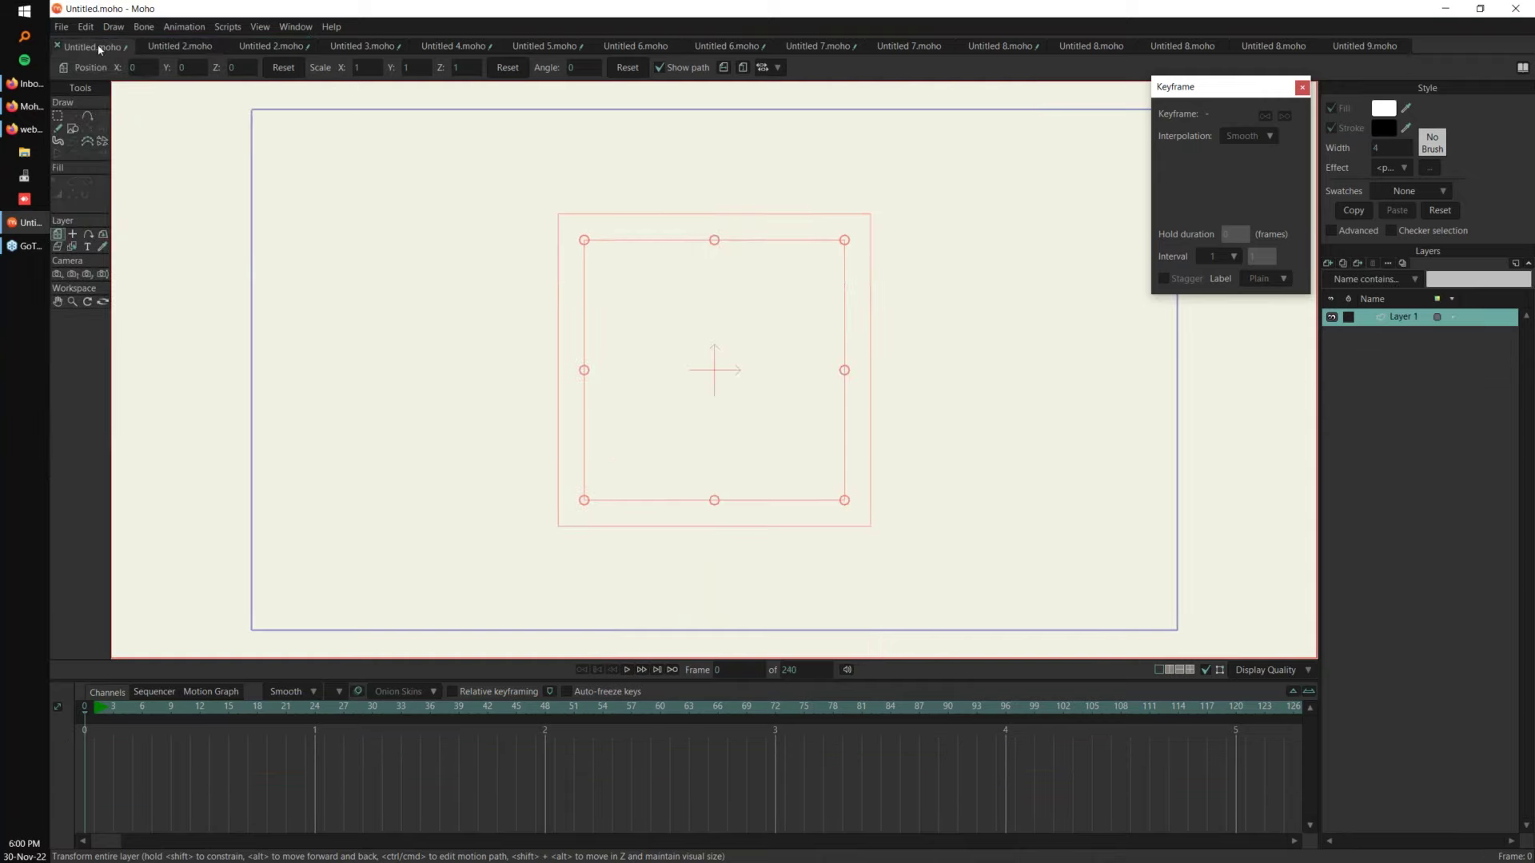
key("space")
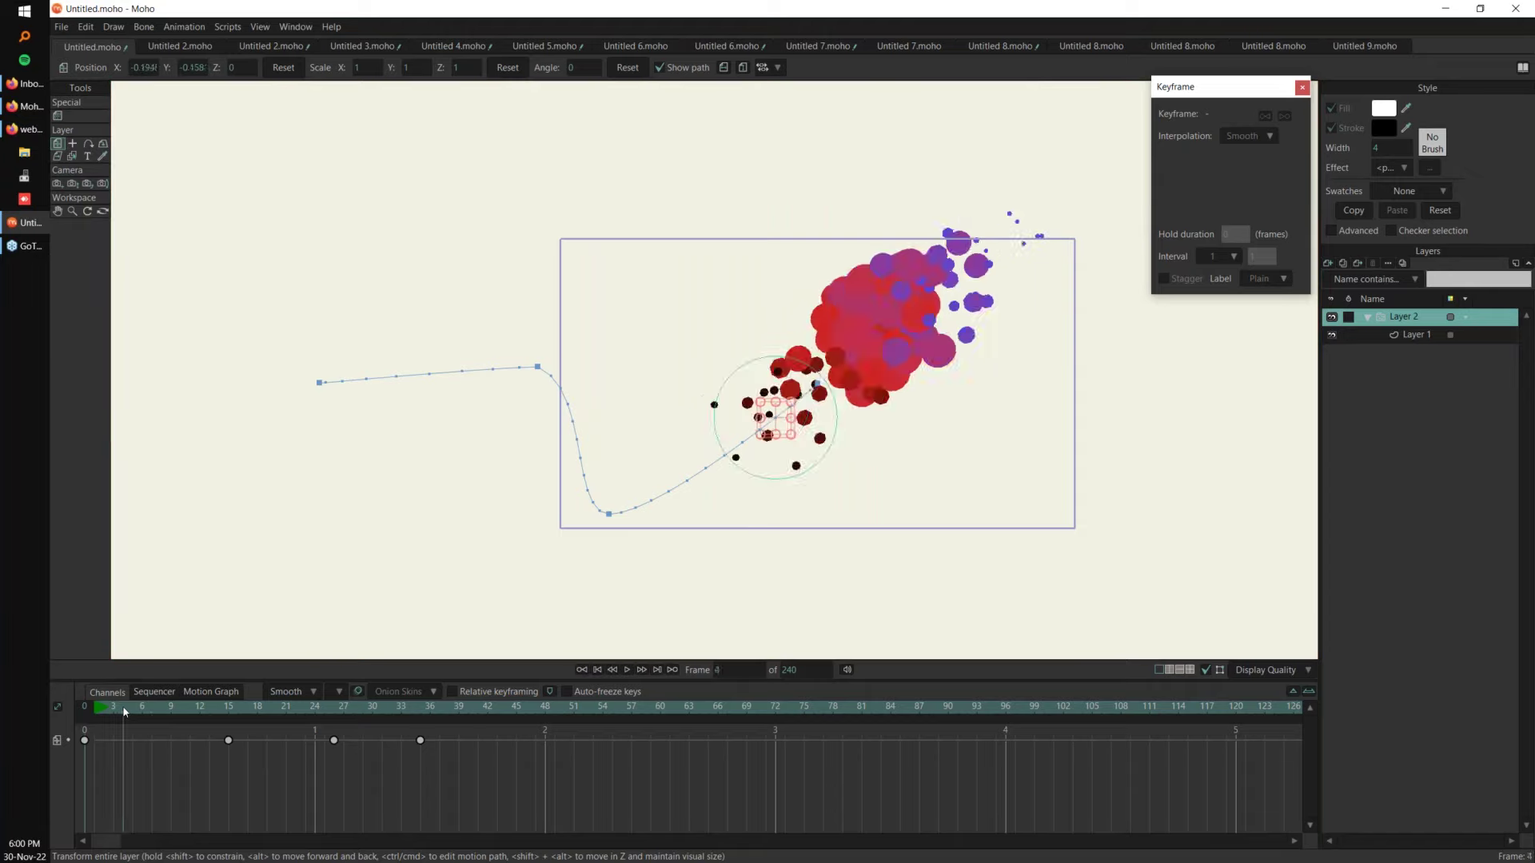
key("space")
key("space")
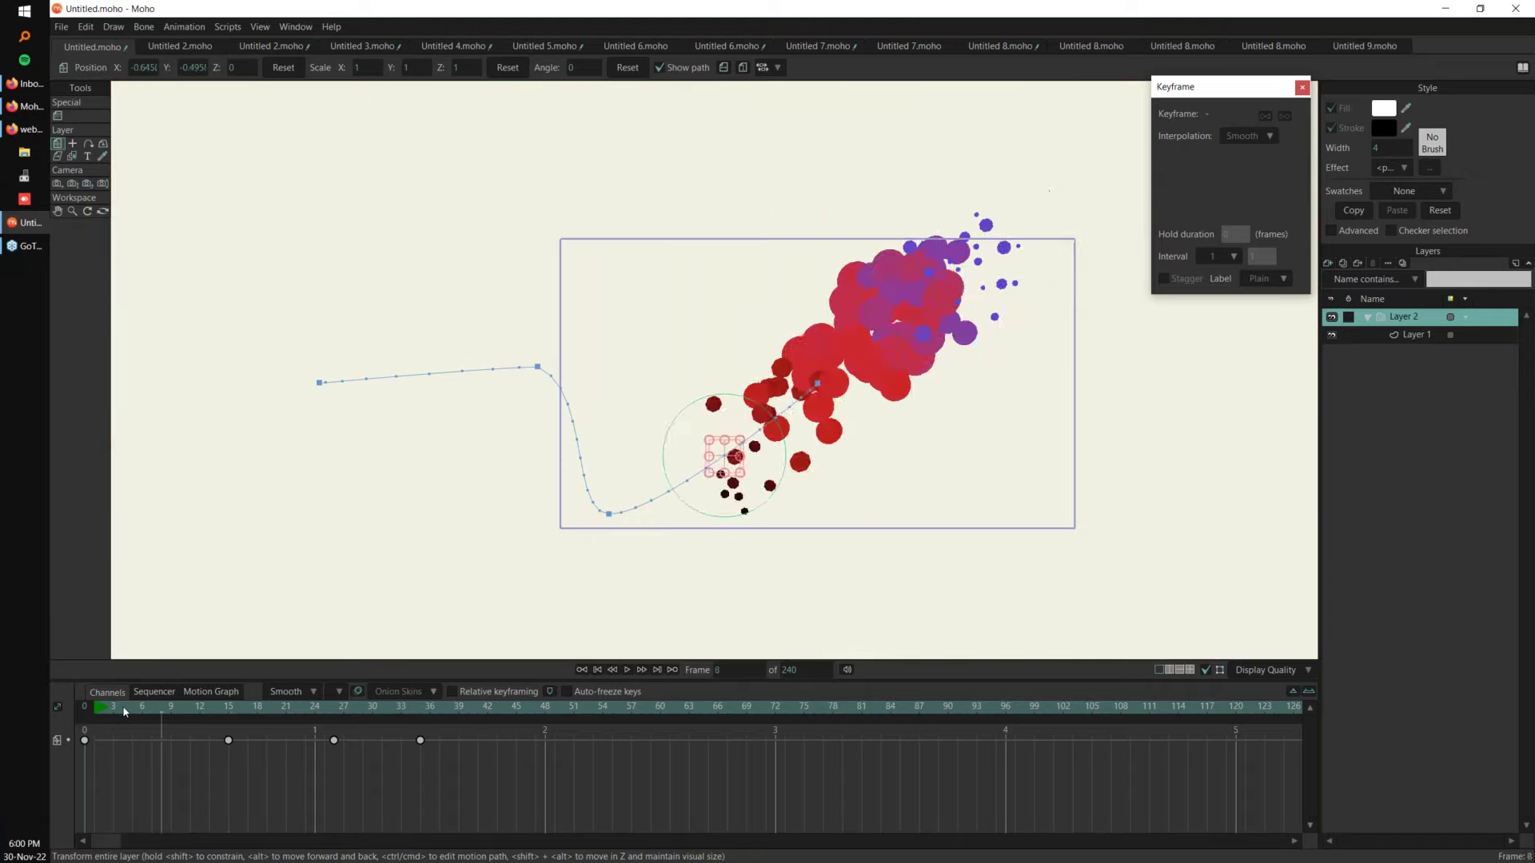
key("space")
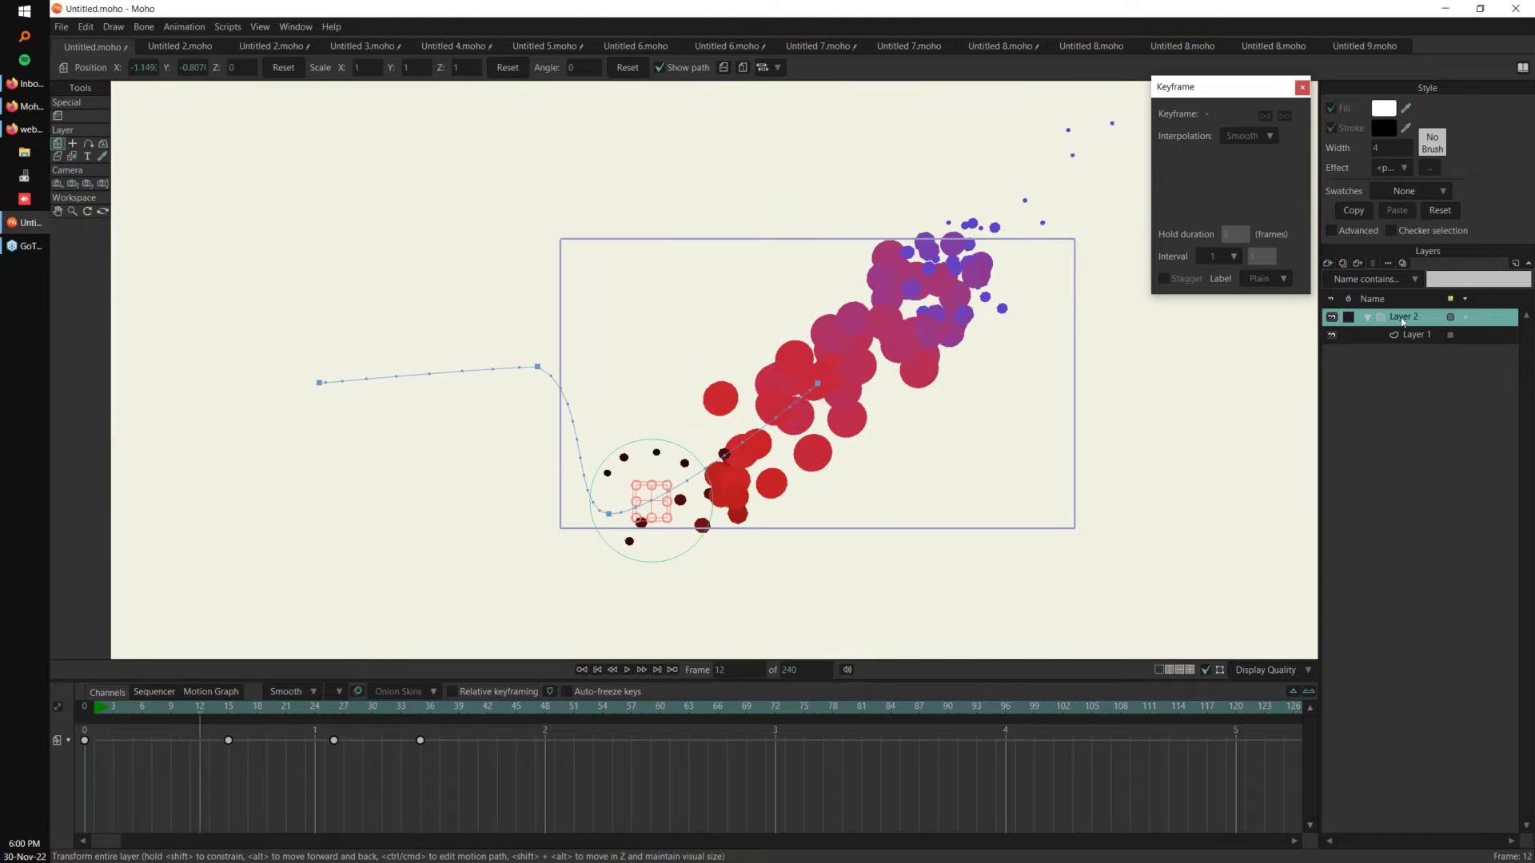
Step: Open the layer settings of the particle layer Layer 2 and apply a blur radius of 6.75
double_click(1399, 318)
left_click_drag(763, 134, 1191, 171)
left_click_drag(1056, 307, 1064, 310)
left_click(1348, 682)
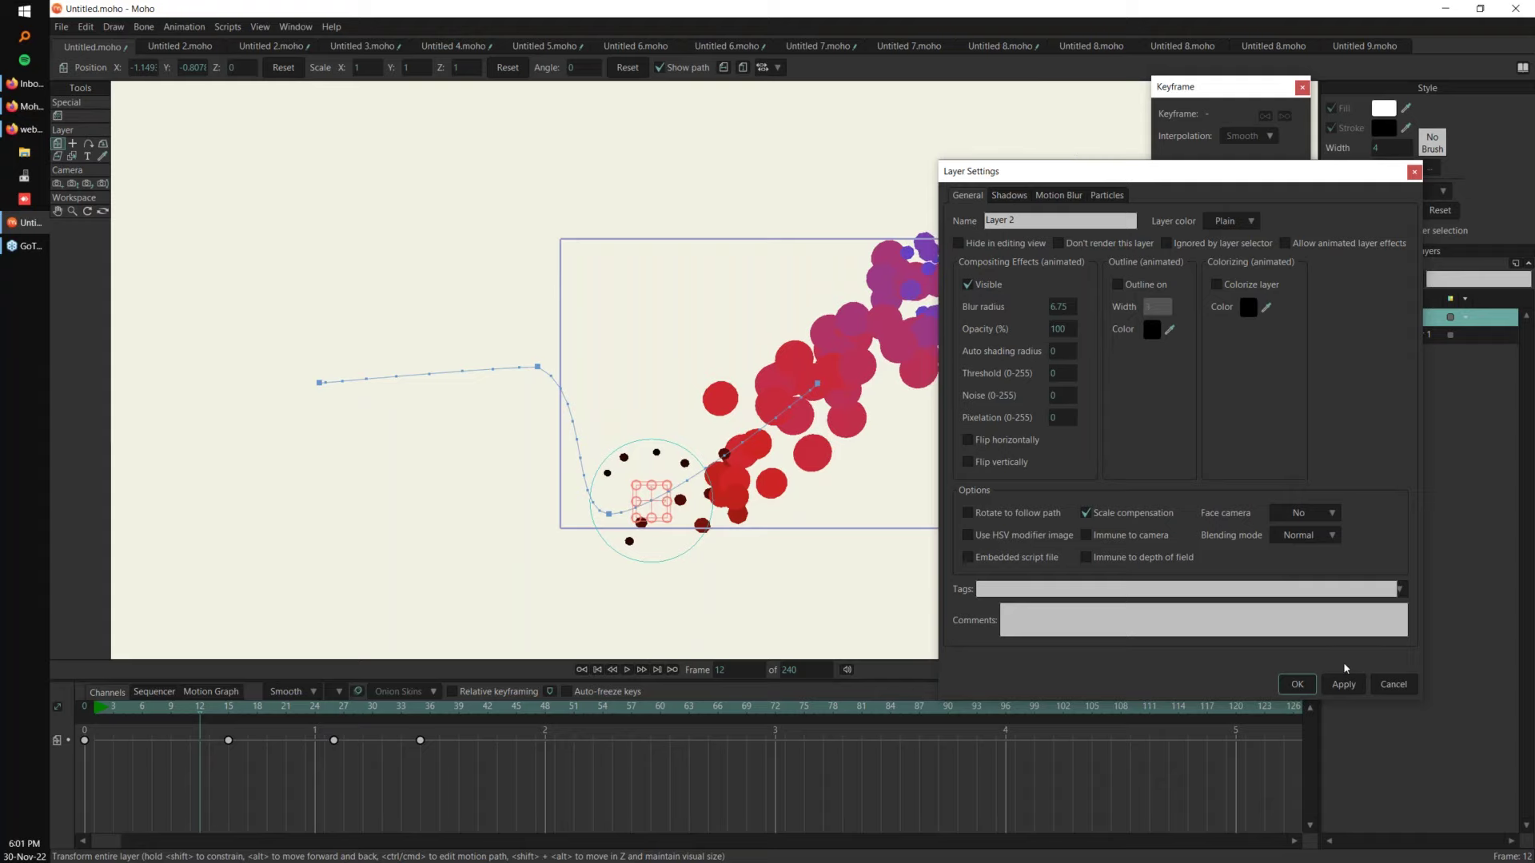
Step: Render a preview of the blurred particles at frame 12, inspect it, and close the render window
left_click(62, 26)
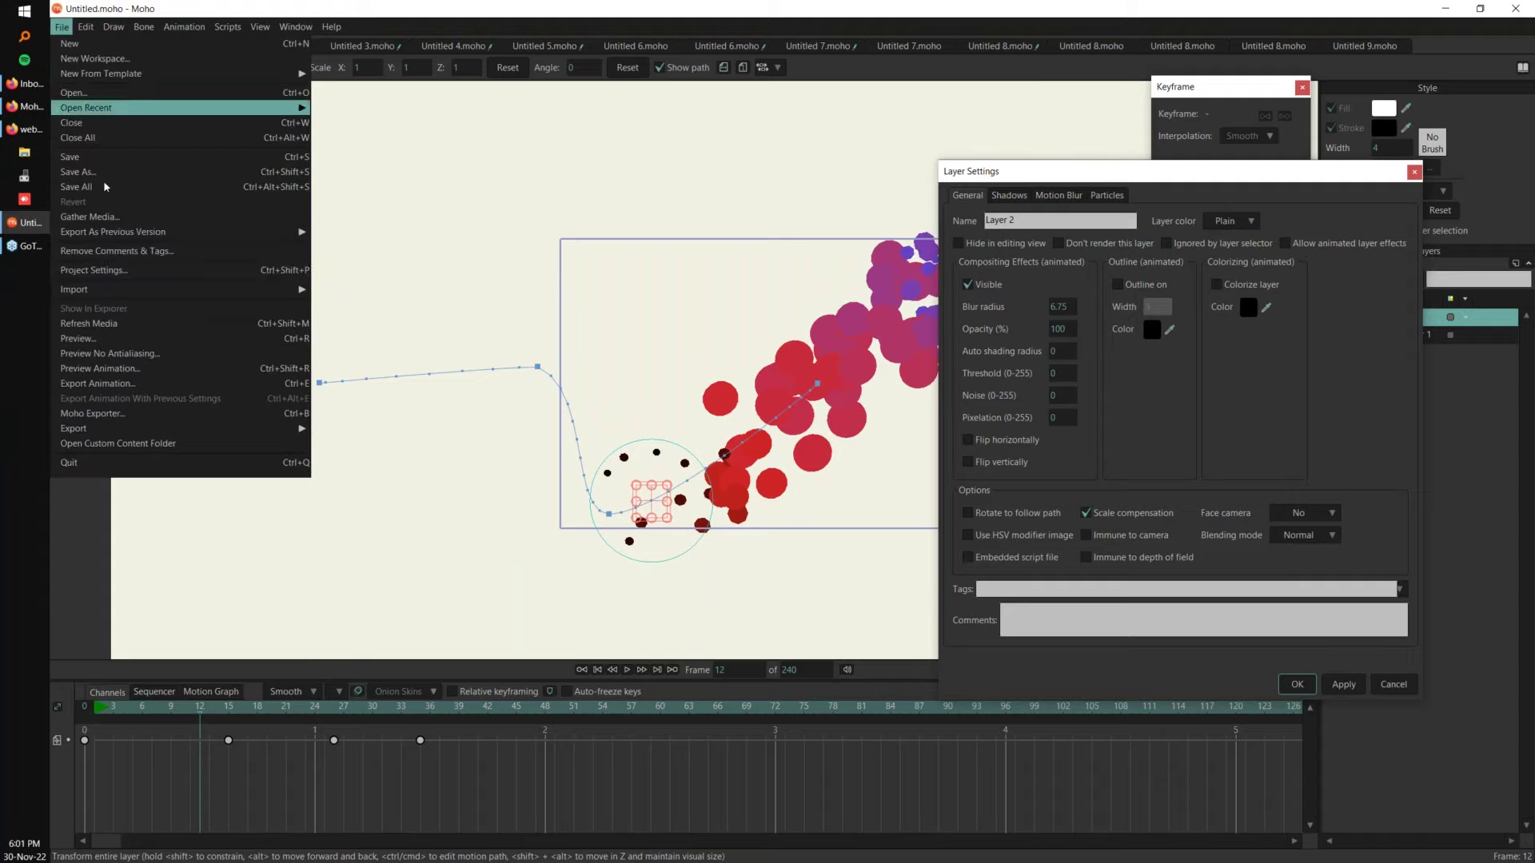
left_click(116, 340)
left_click_drag(1229, 261, 735, 157)
left_click(1092, 165)
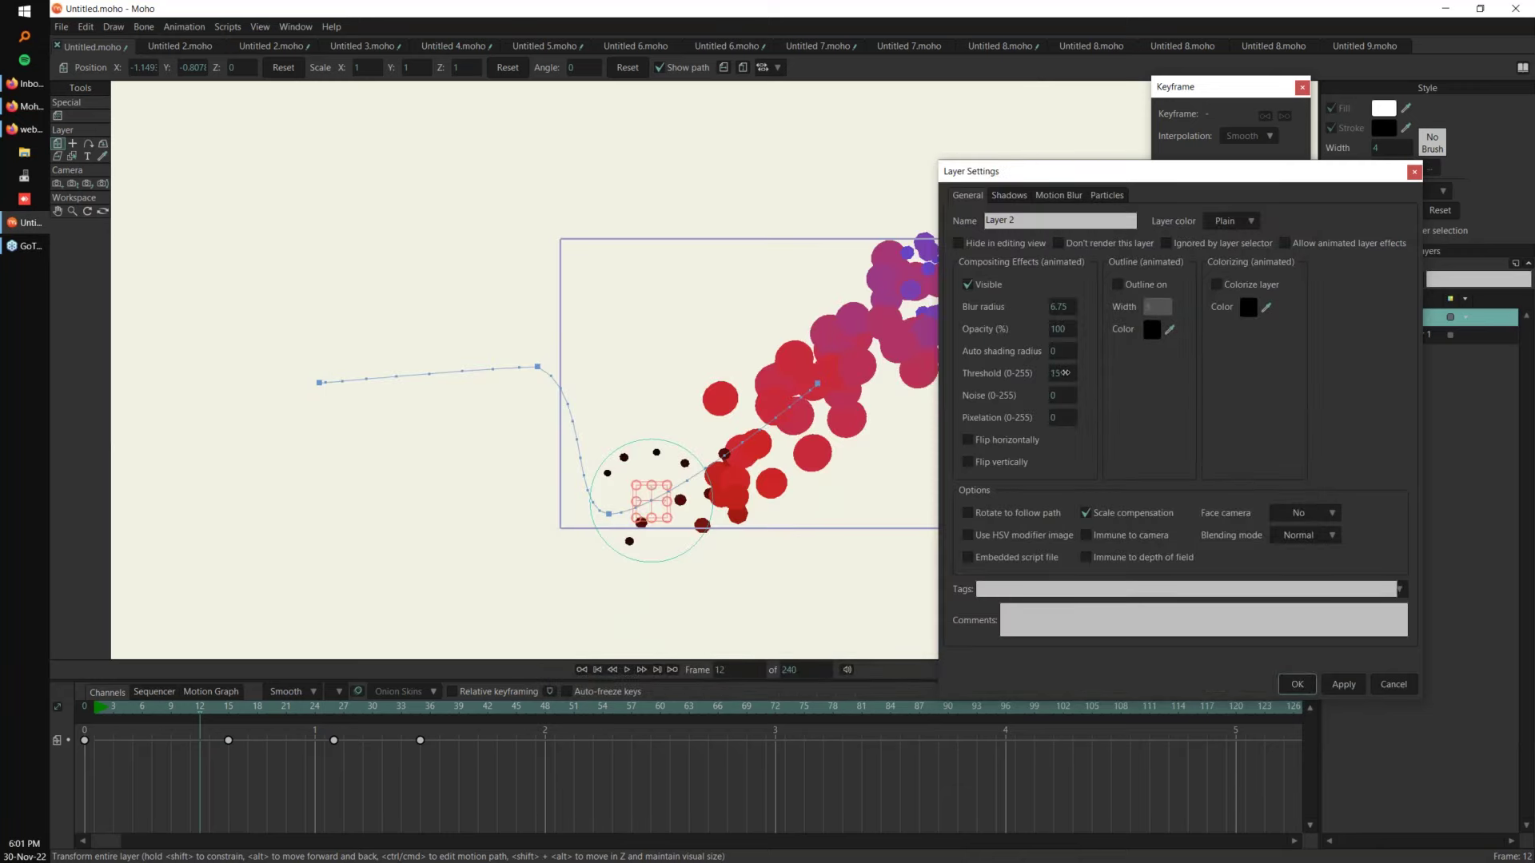
Step: Apply a threshold of 34 to Layer 2 and check the effect in a rendered preview of frame 12
left_click(1343, 685)
left_click(1343, 684)
left_click(61, 26)
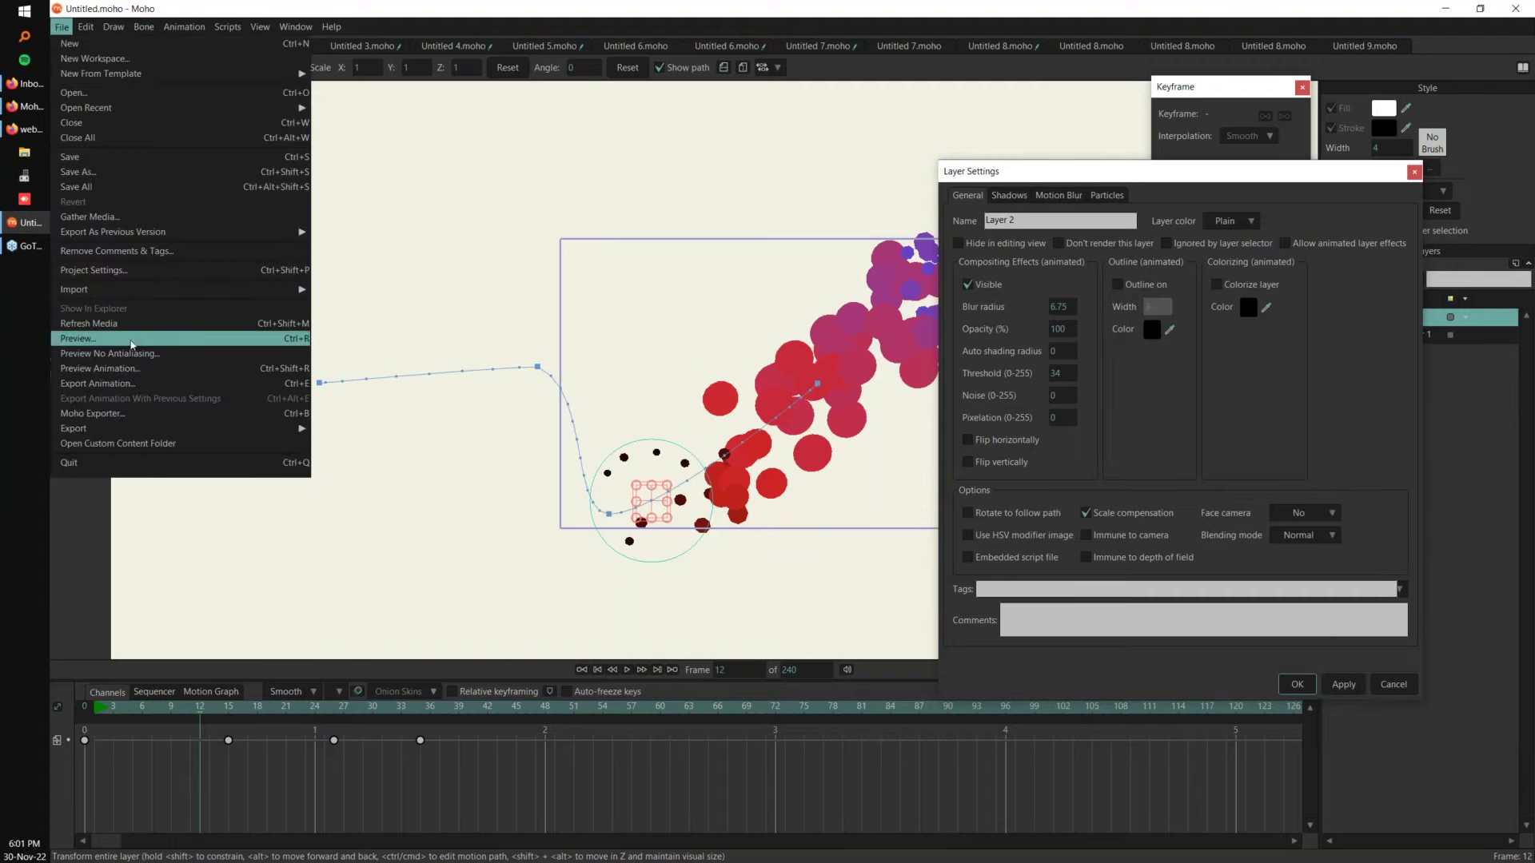
left_click(126, 347)
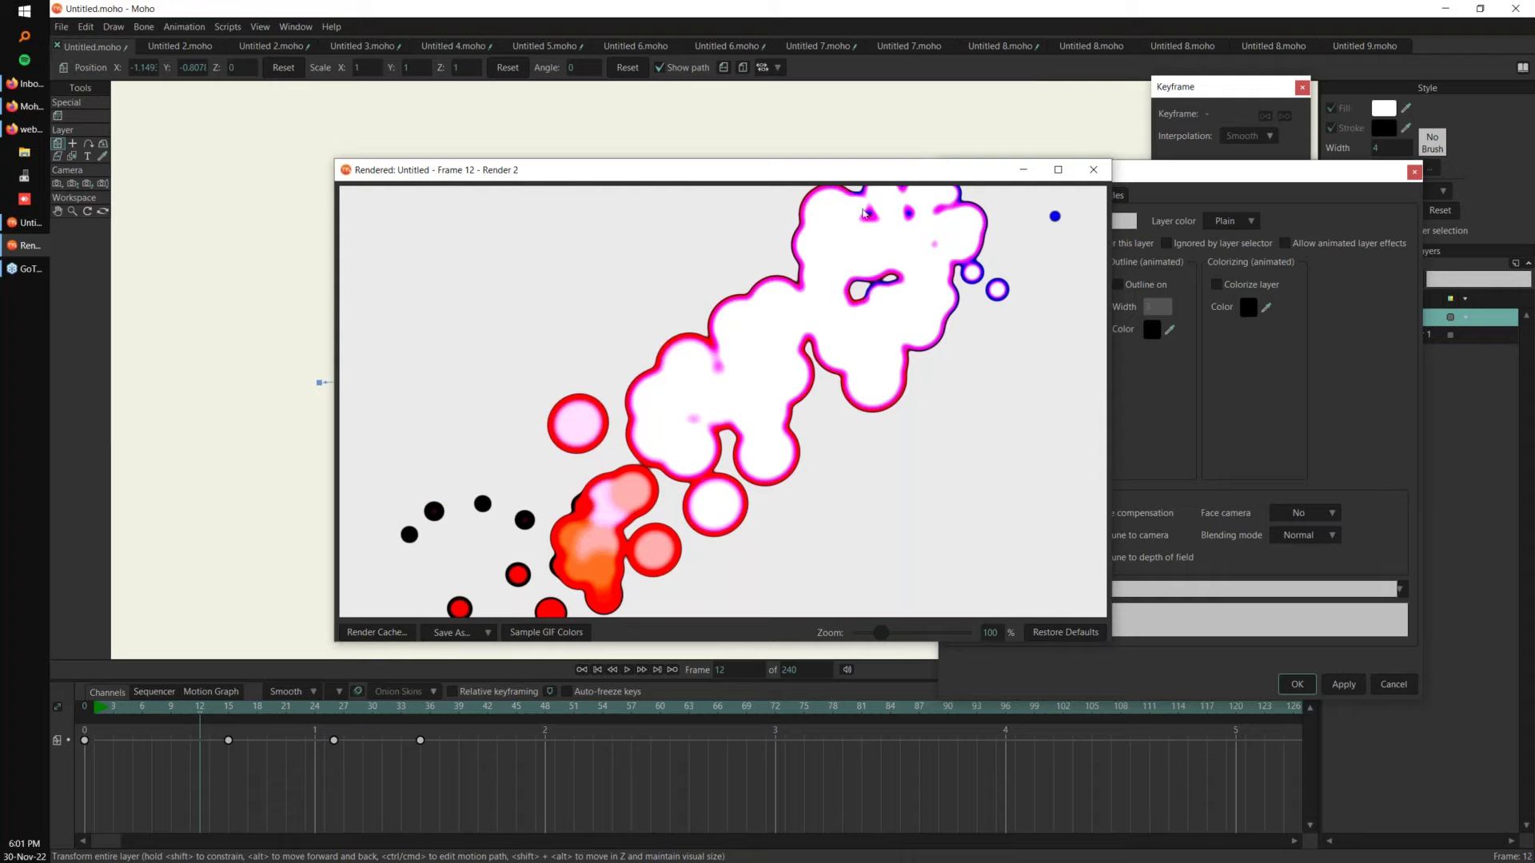
left_click_drag(915, 182, 1170, 235)
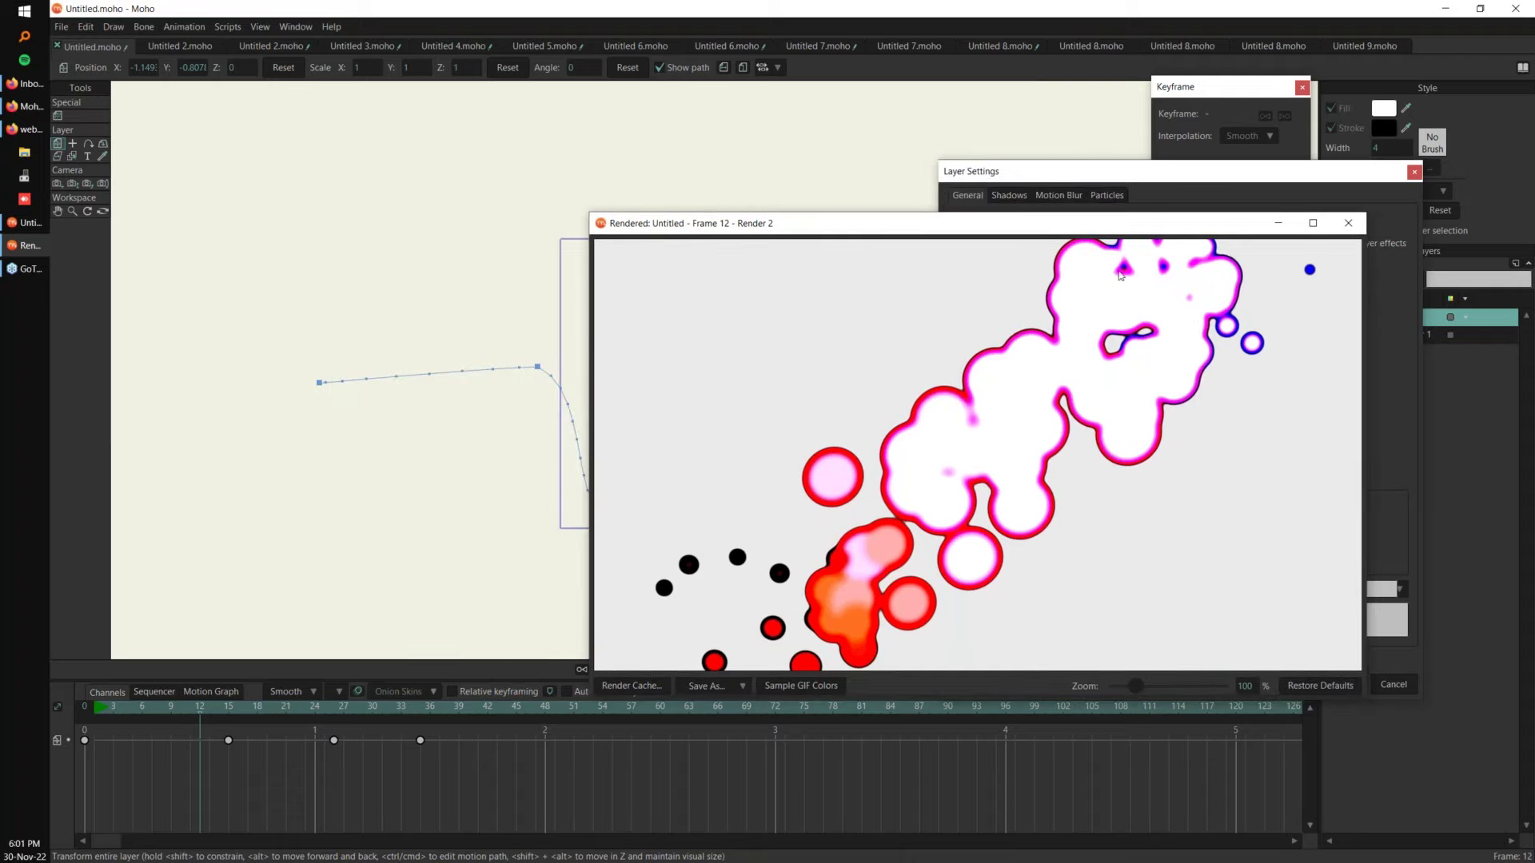
left_click(1348, 222)
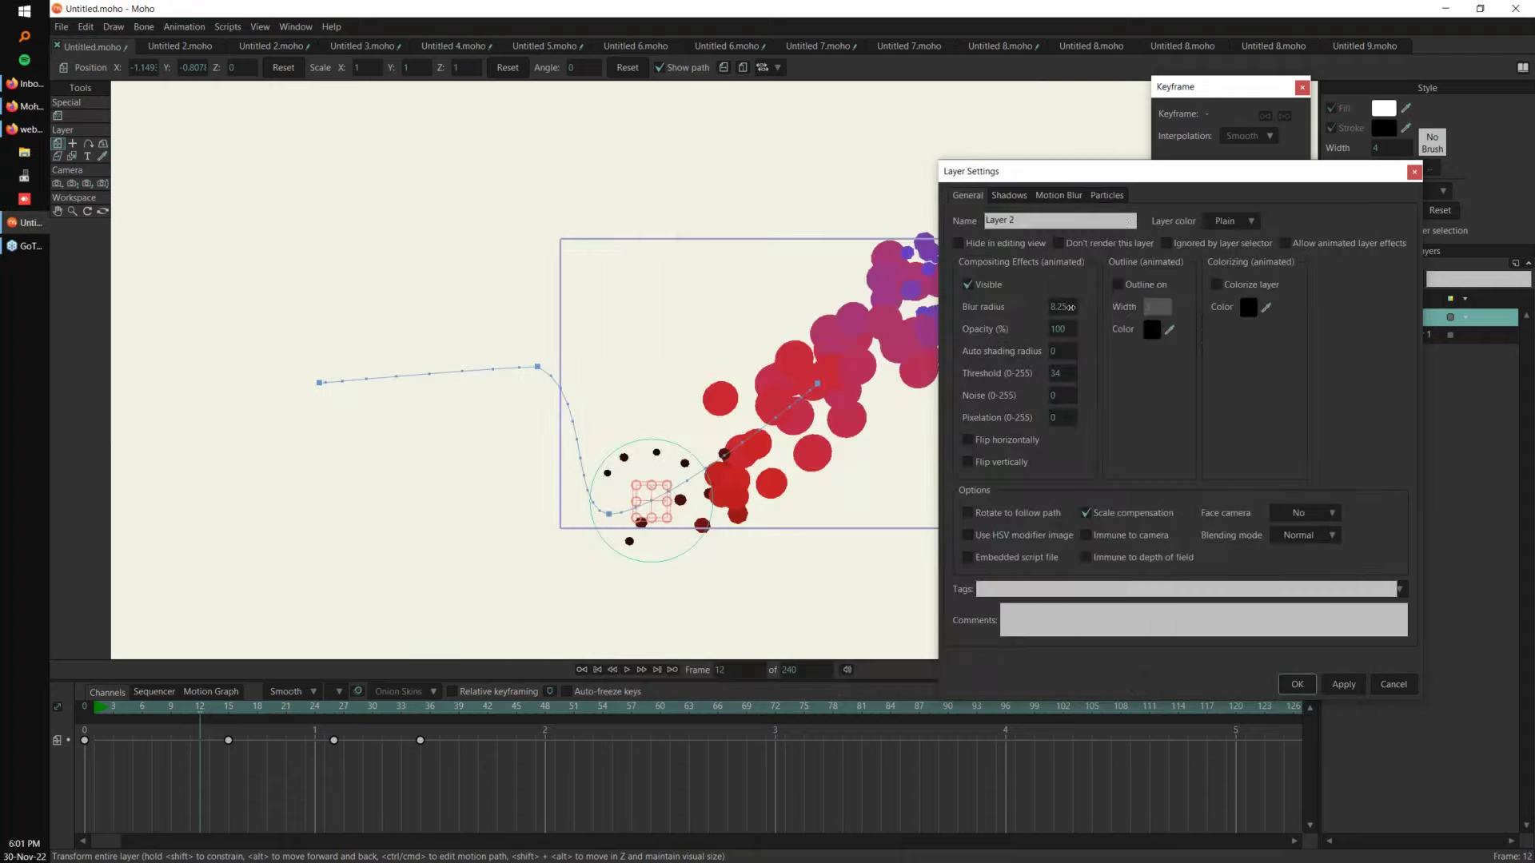
Step: Raise Layer 2's blur radius to 26.50, apply it, and check the particle blending in a rendered preview
left_click_drag(1070, 307, 1311, 504)
left_click(1343, 684)
left_click(61, 28)
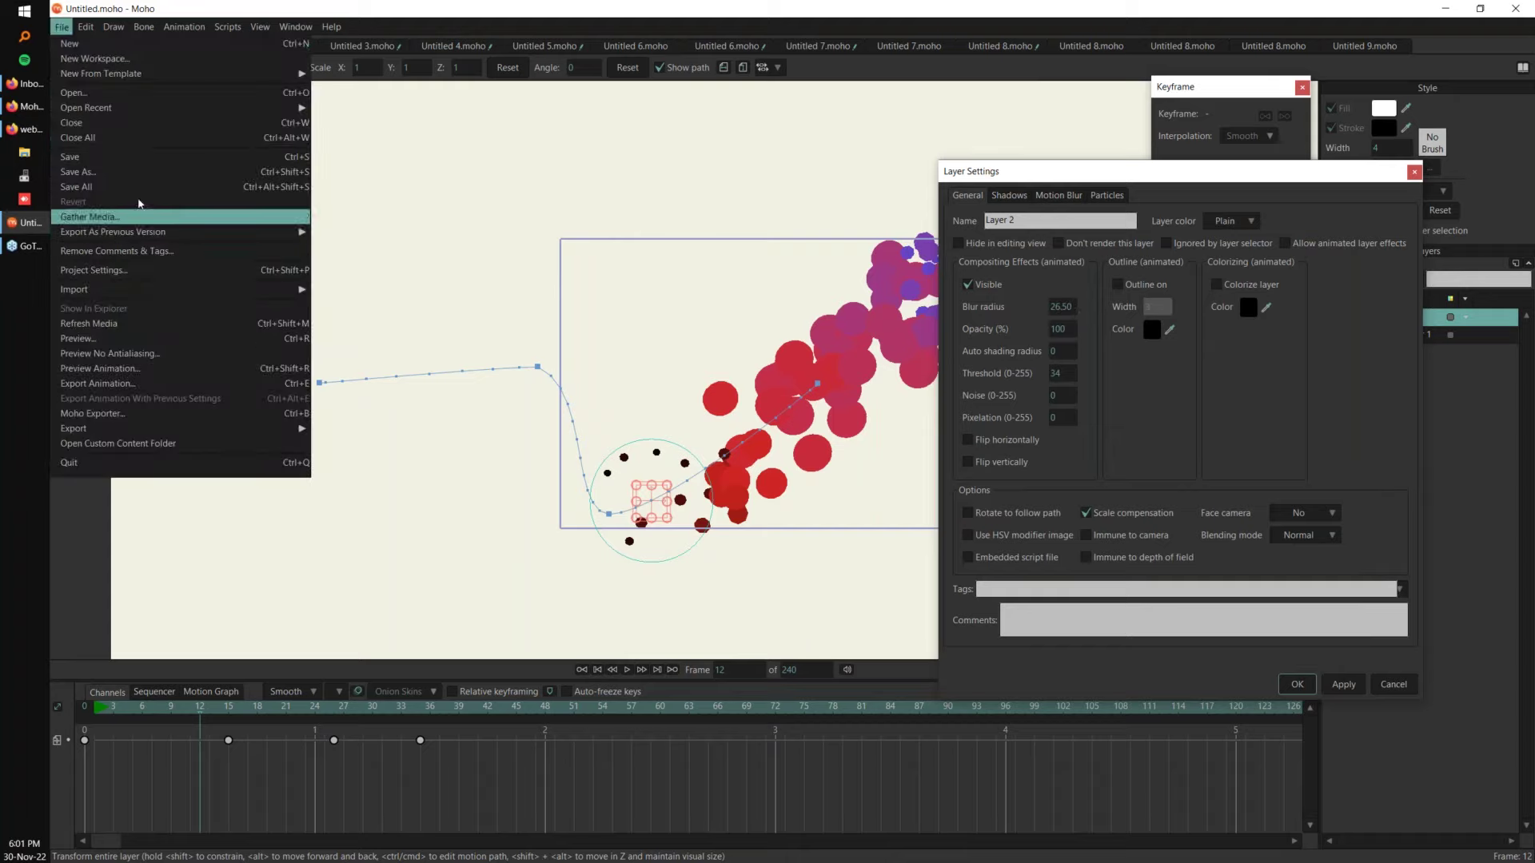
left_click(134, 340)
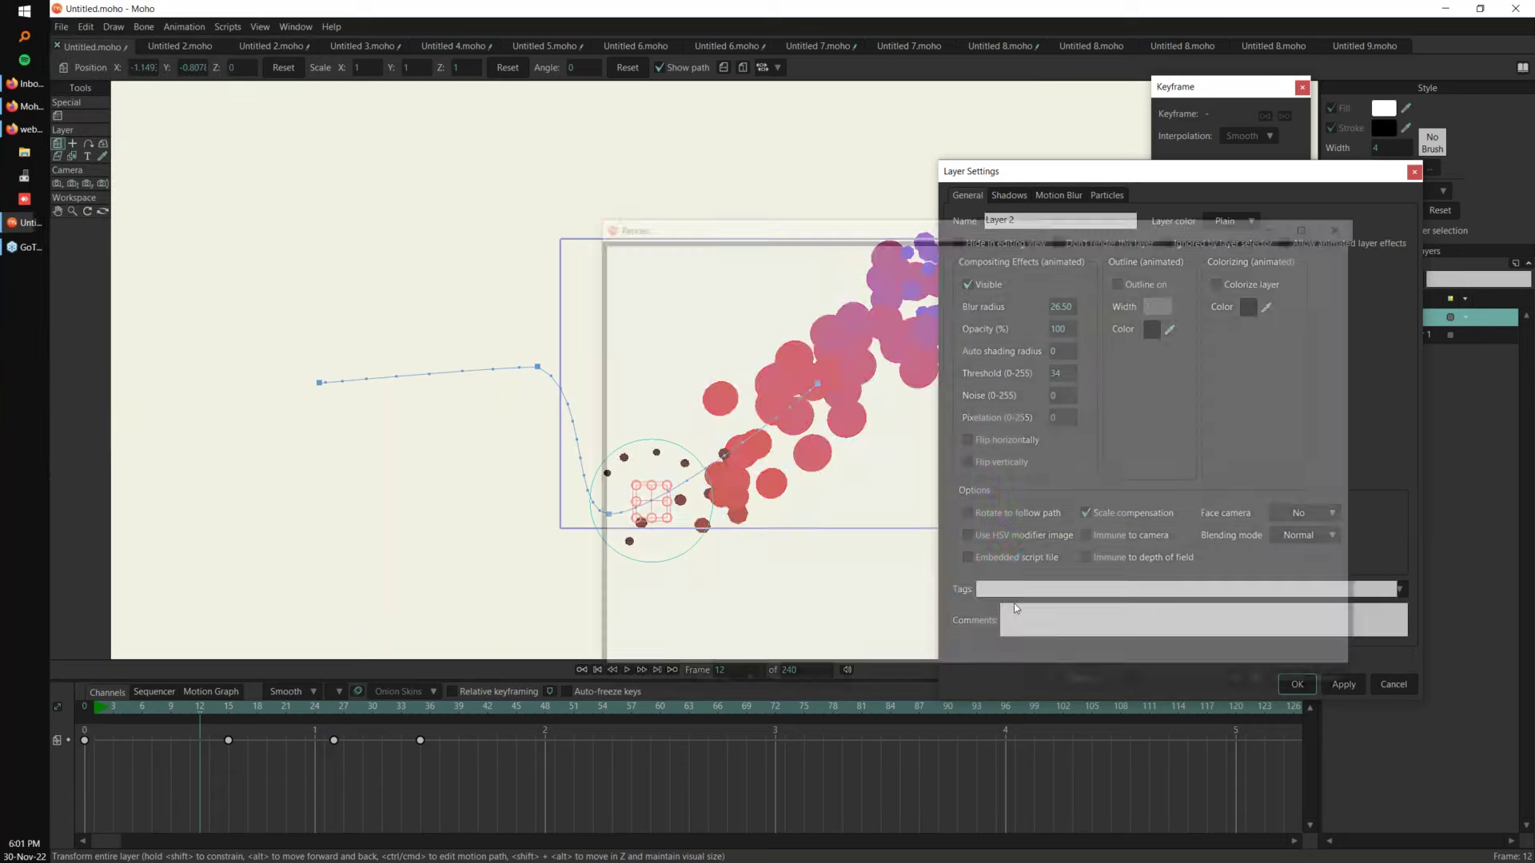
left_click_drag(1197, 222, 1037, 102)
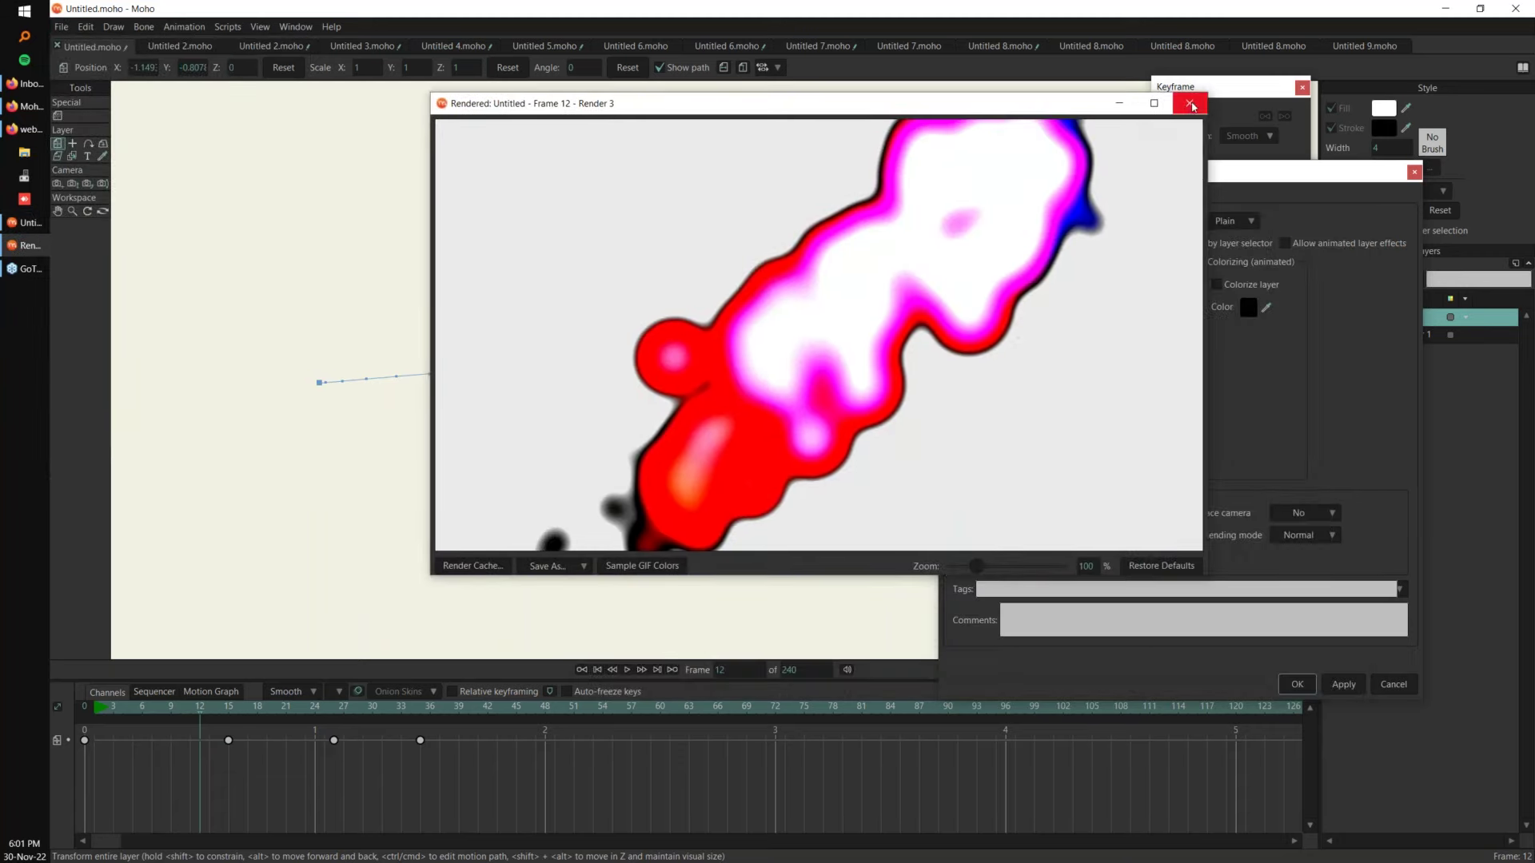
left_click(1191, 104)
left_click(1190, 103)
Step: Turn on layer colorizing for Layer 2 with a pure red color and apply it
left_click(1248, 309)
left_click_drag(1104, 352, 1134, 316)
left_click(1173, 494)
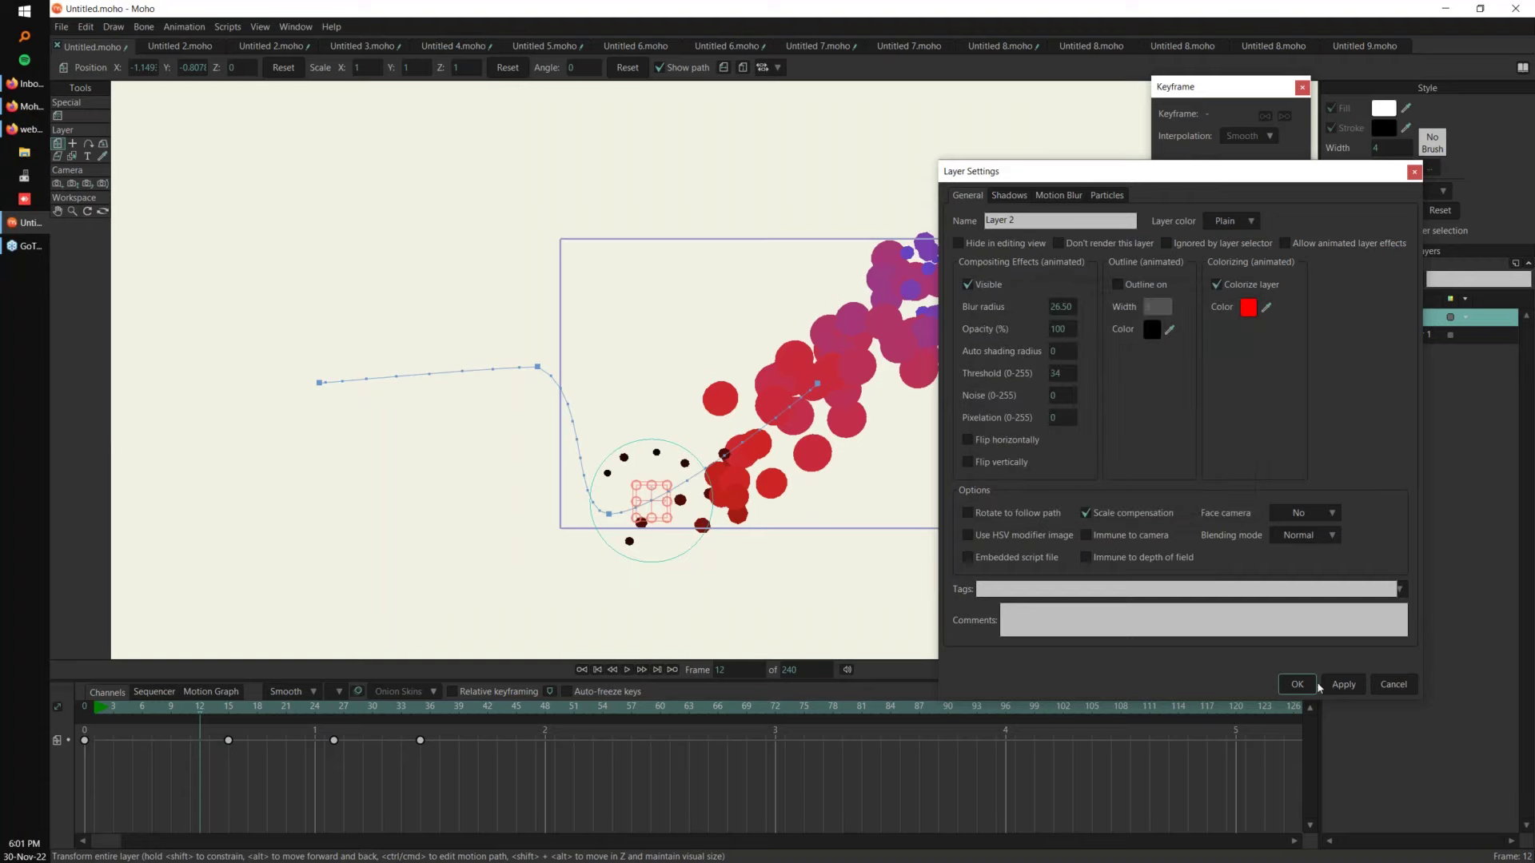
Step: Render a preview of frame 12 to inspect the red colorized particles, then close the render window and the layer settings
left_click(64, 27)
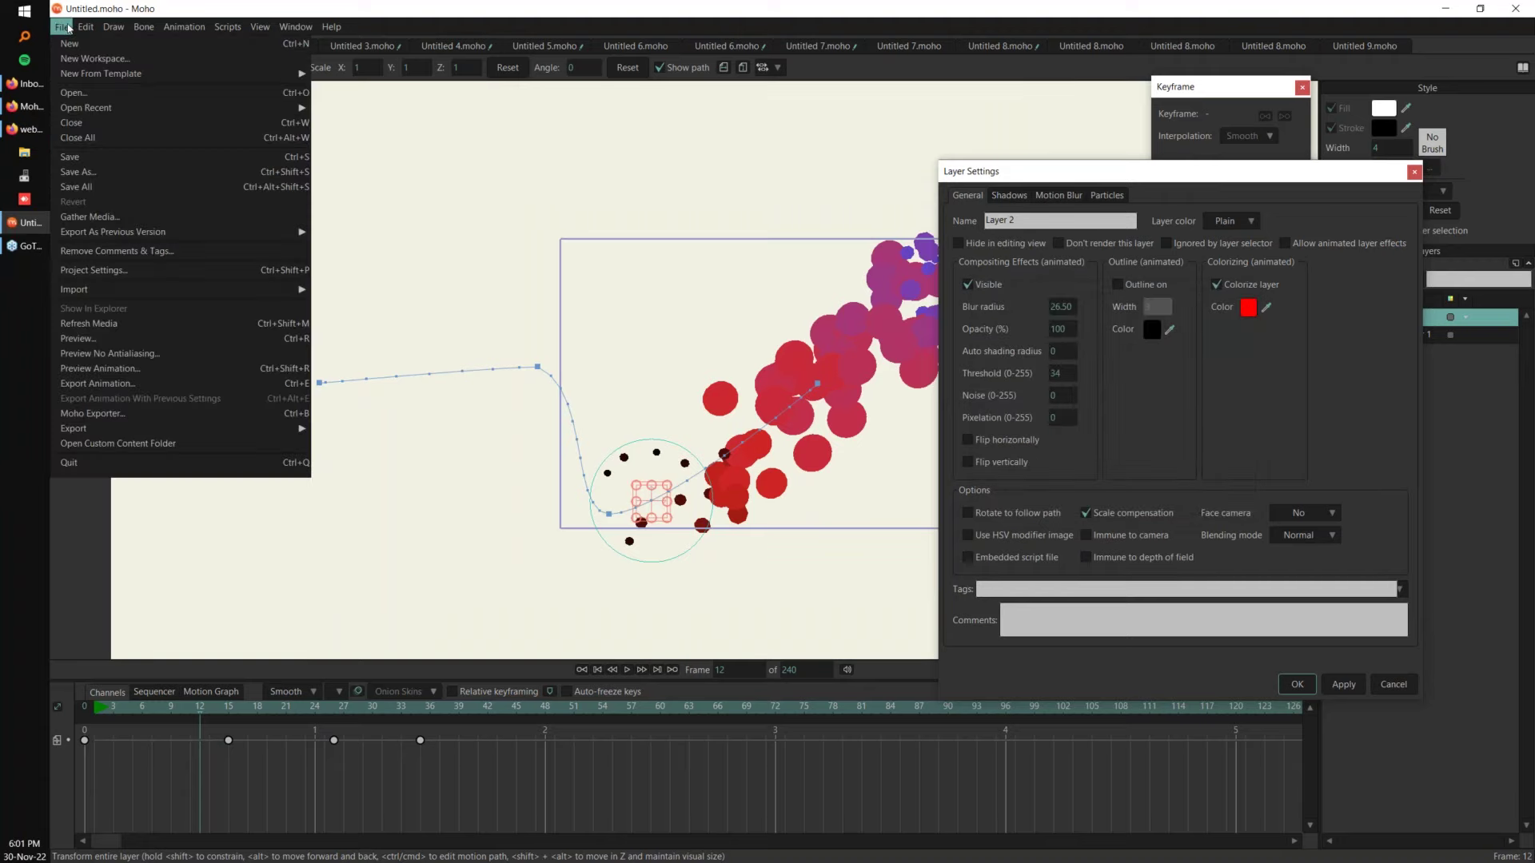
left_click(125, 338)
left_click_drag(982, 166, 1034, 99)
double_click(1031, 110)
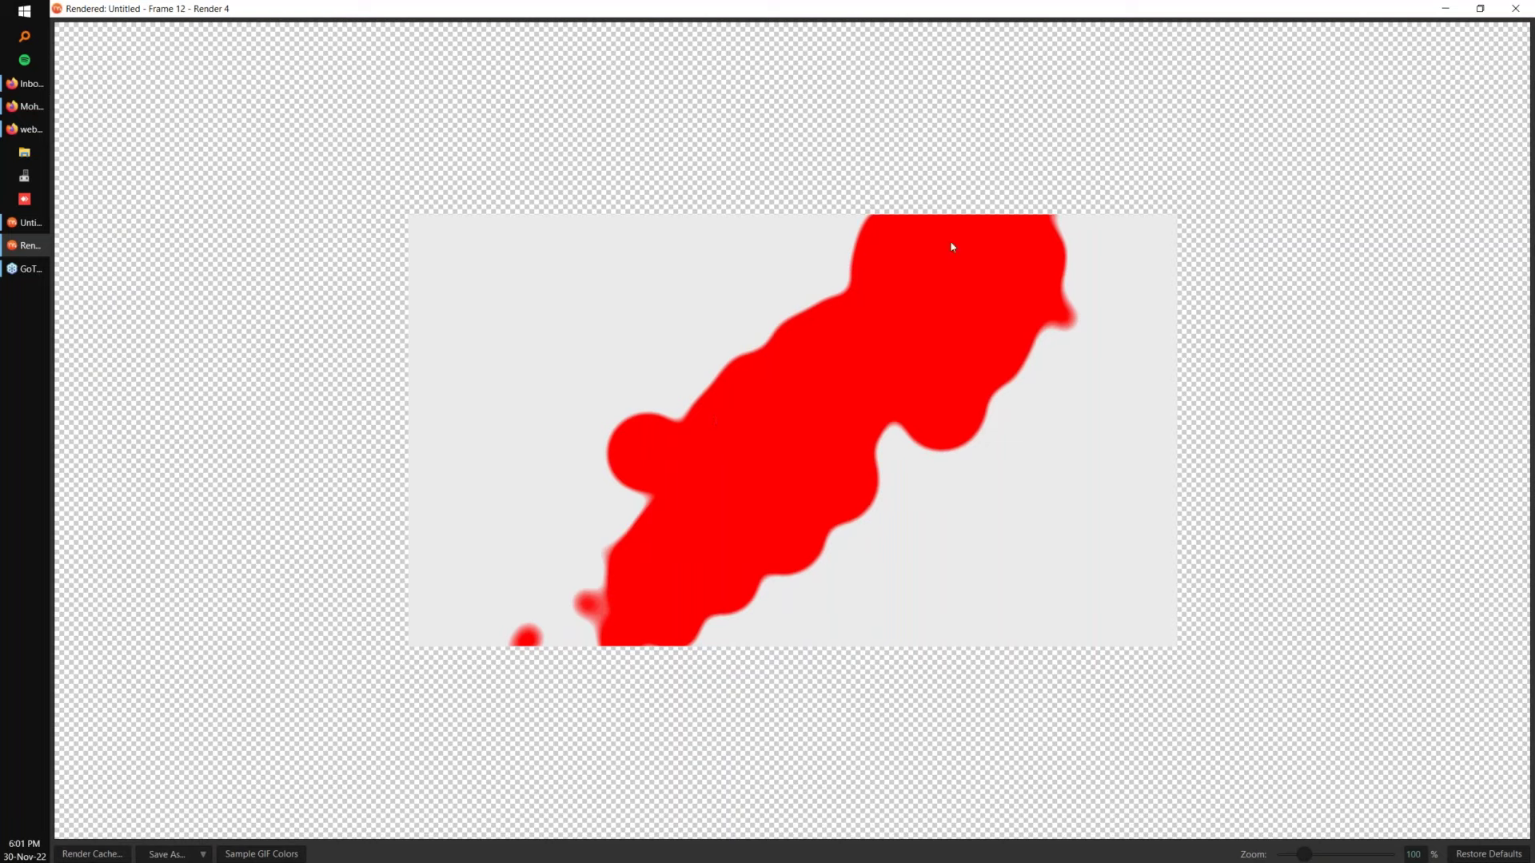
left_click_drag(1409, 11, 1534, 257)
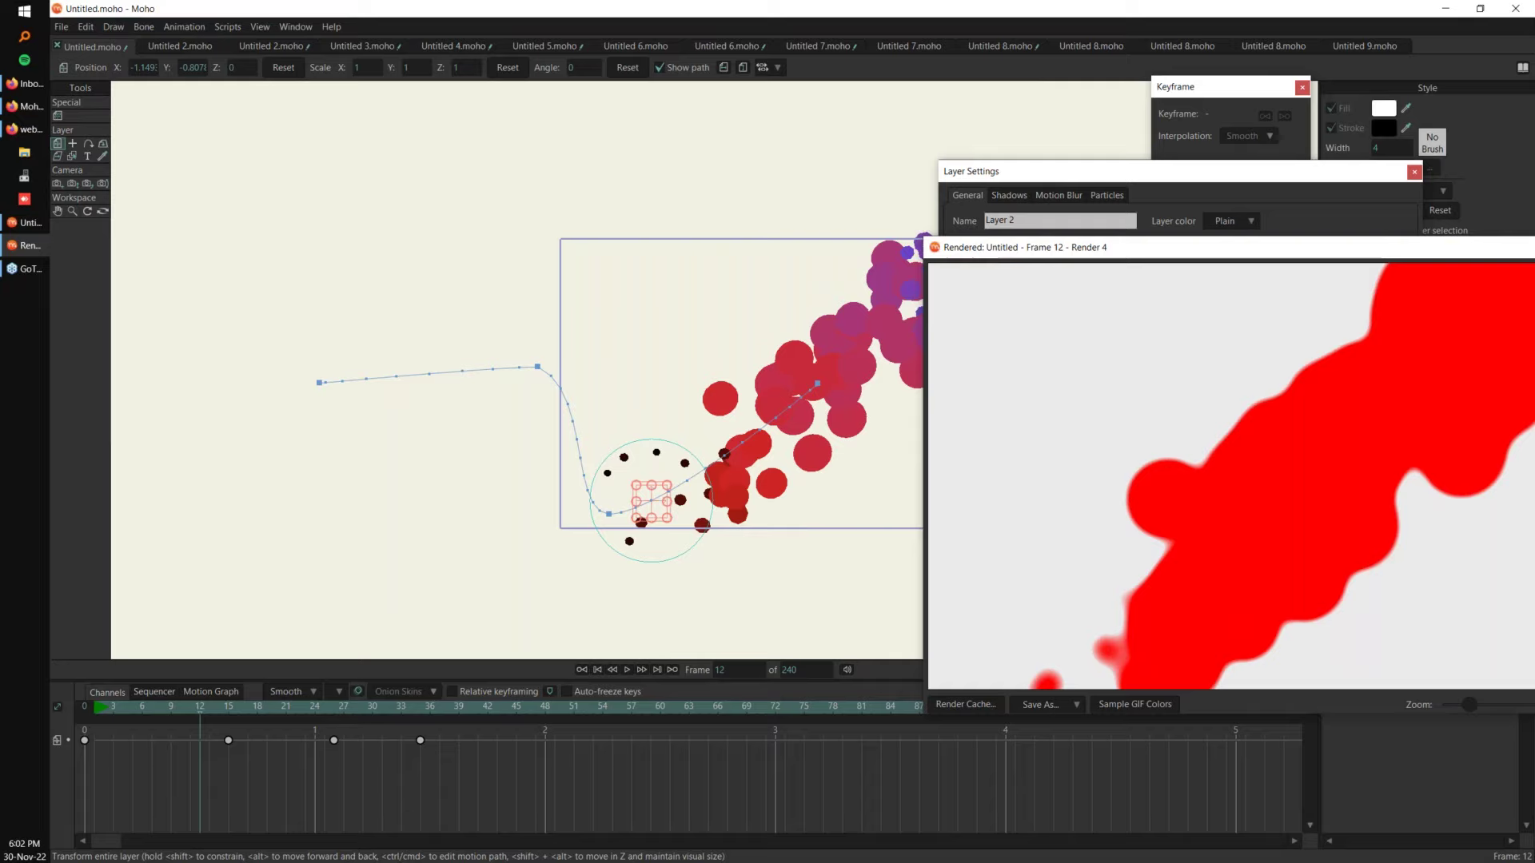
left_click_drag(1348, 247, 677, 341)
left_click(1020, 340)
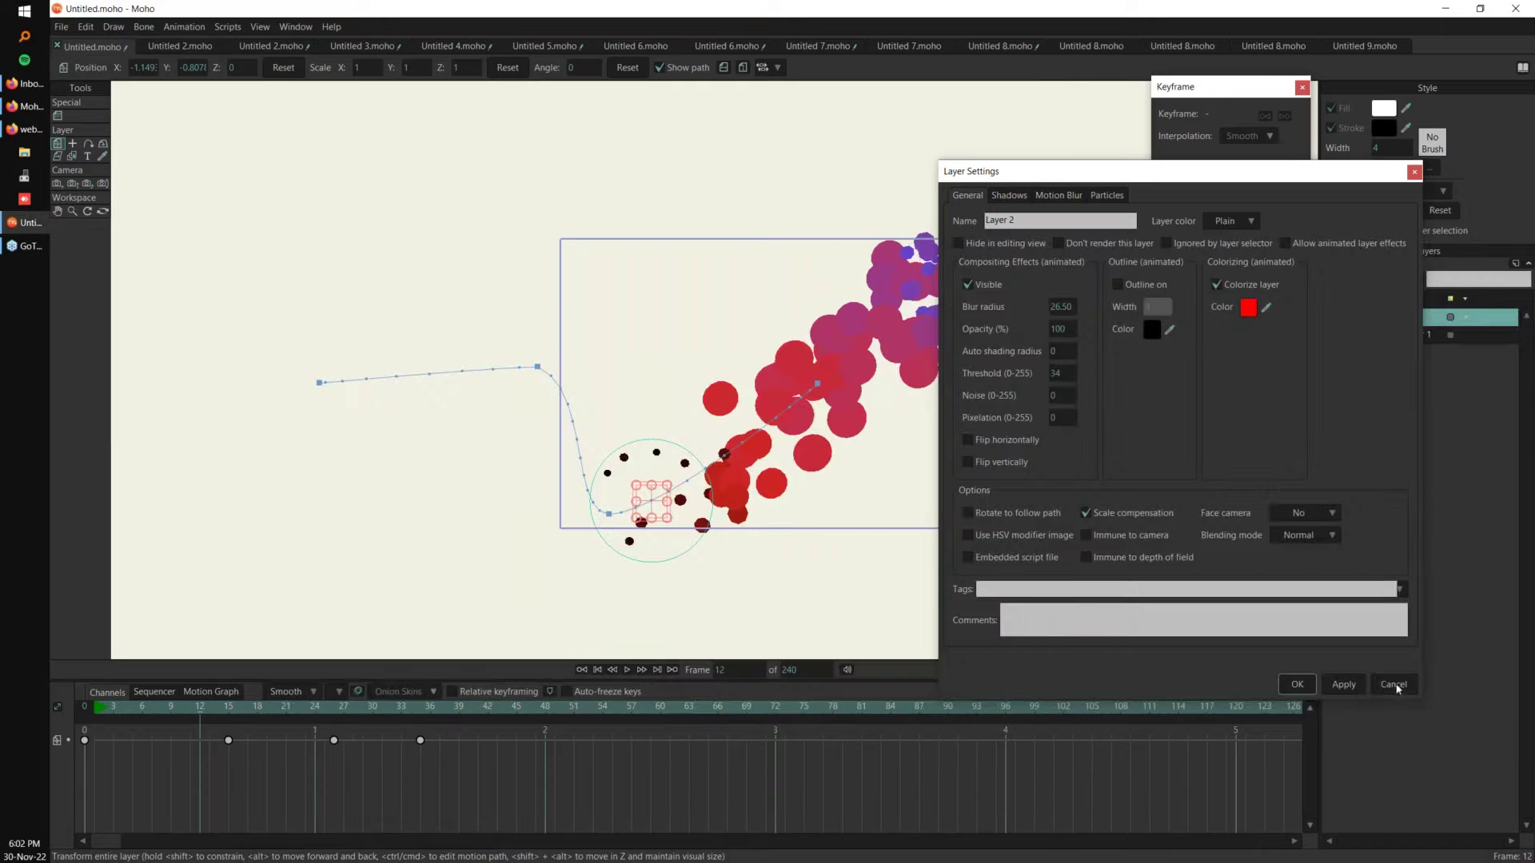
left_click(1395, 685)
Step: Open the animation export settings, review the available output formats and export destinations, and cancel without exporting
left_click(62, 27)
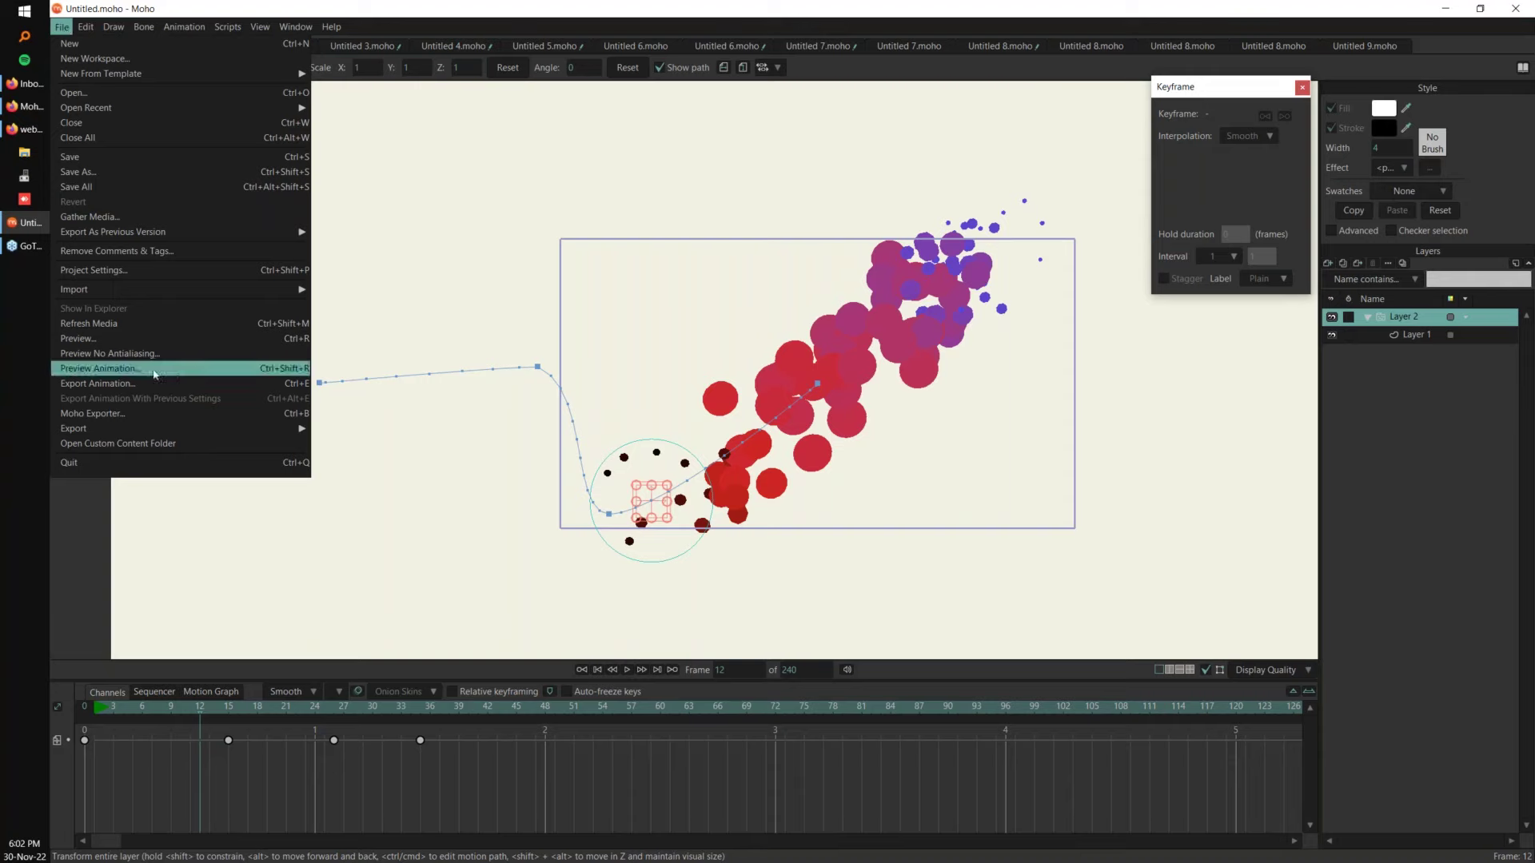
left_click(191, 384)
left_click_drag(866, 224, 834, 163)
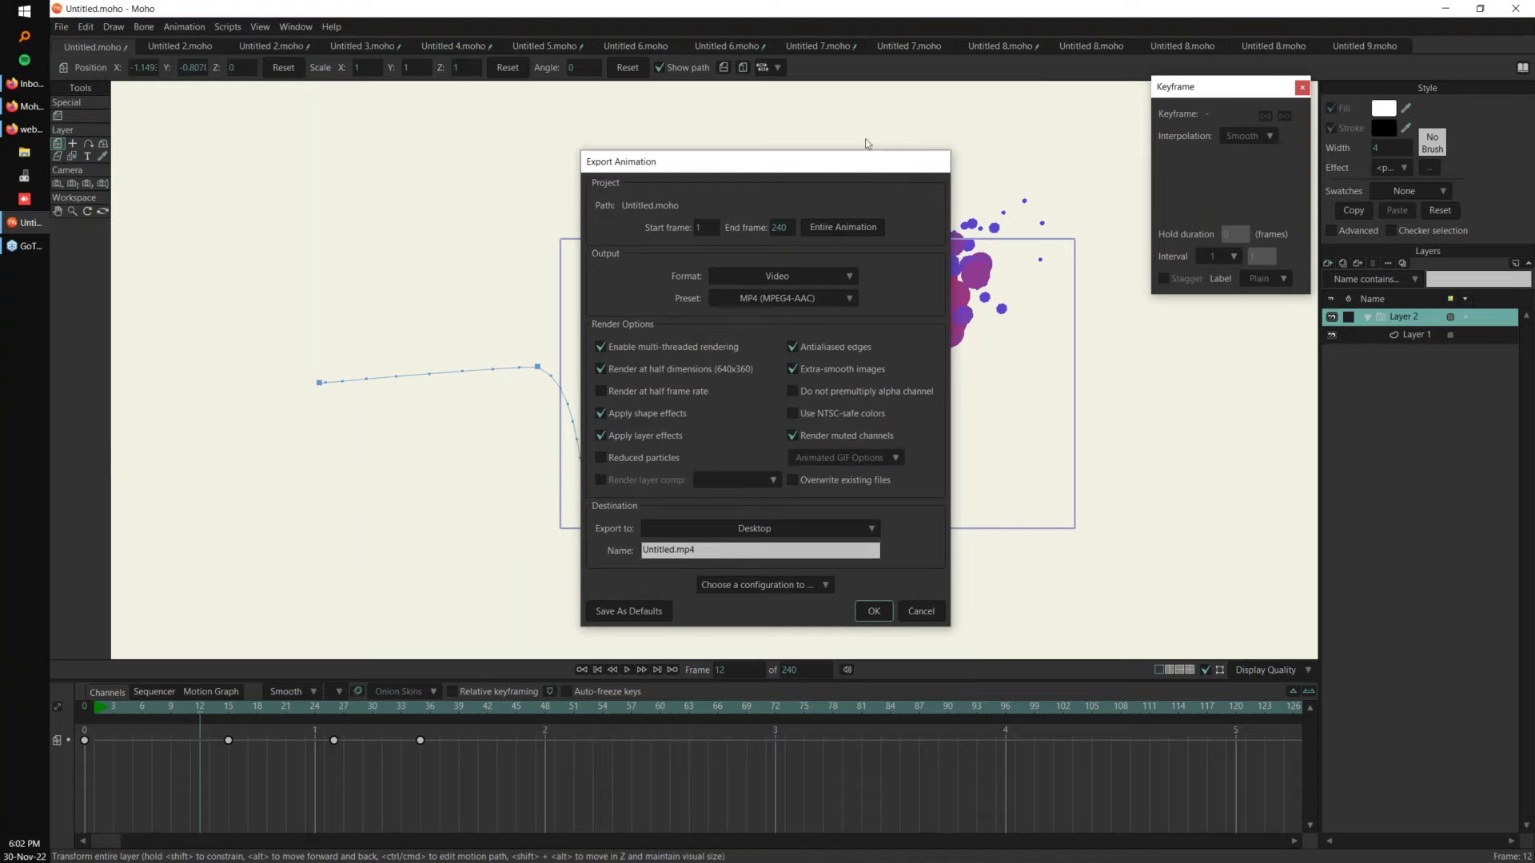
left_click(843, 276)
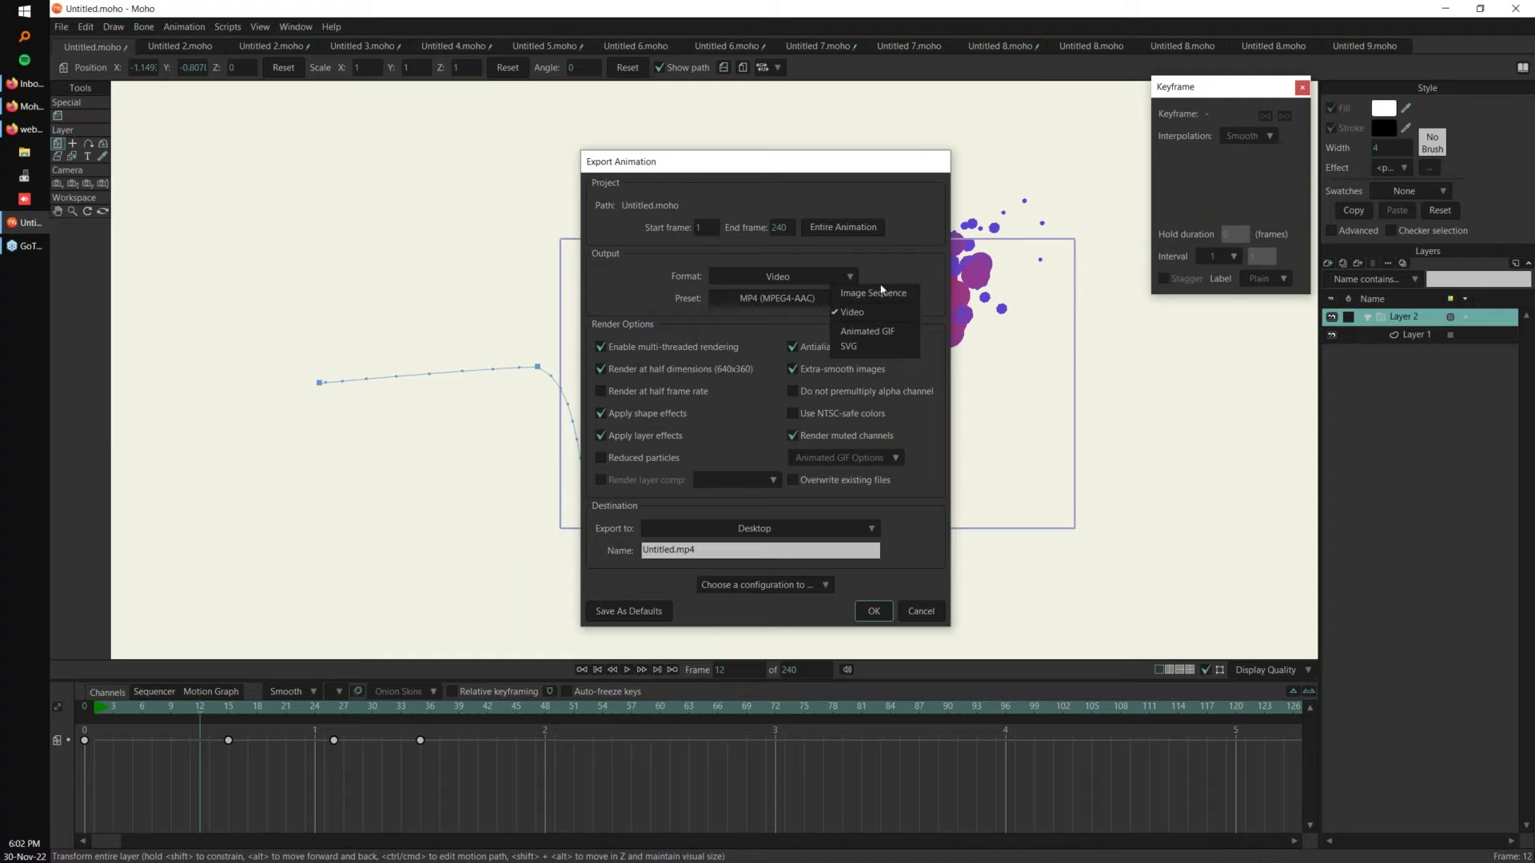
left_click(721, 341)
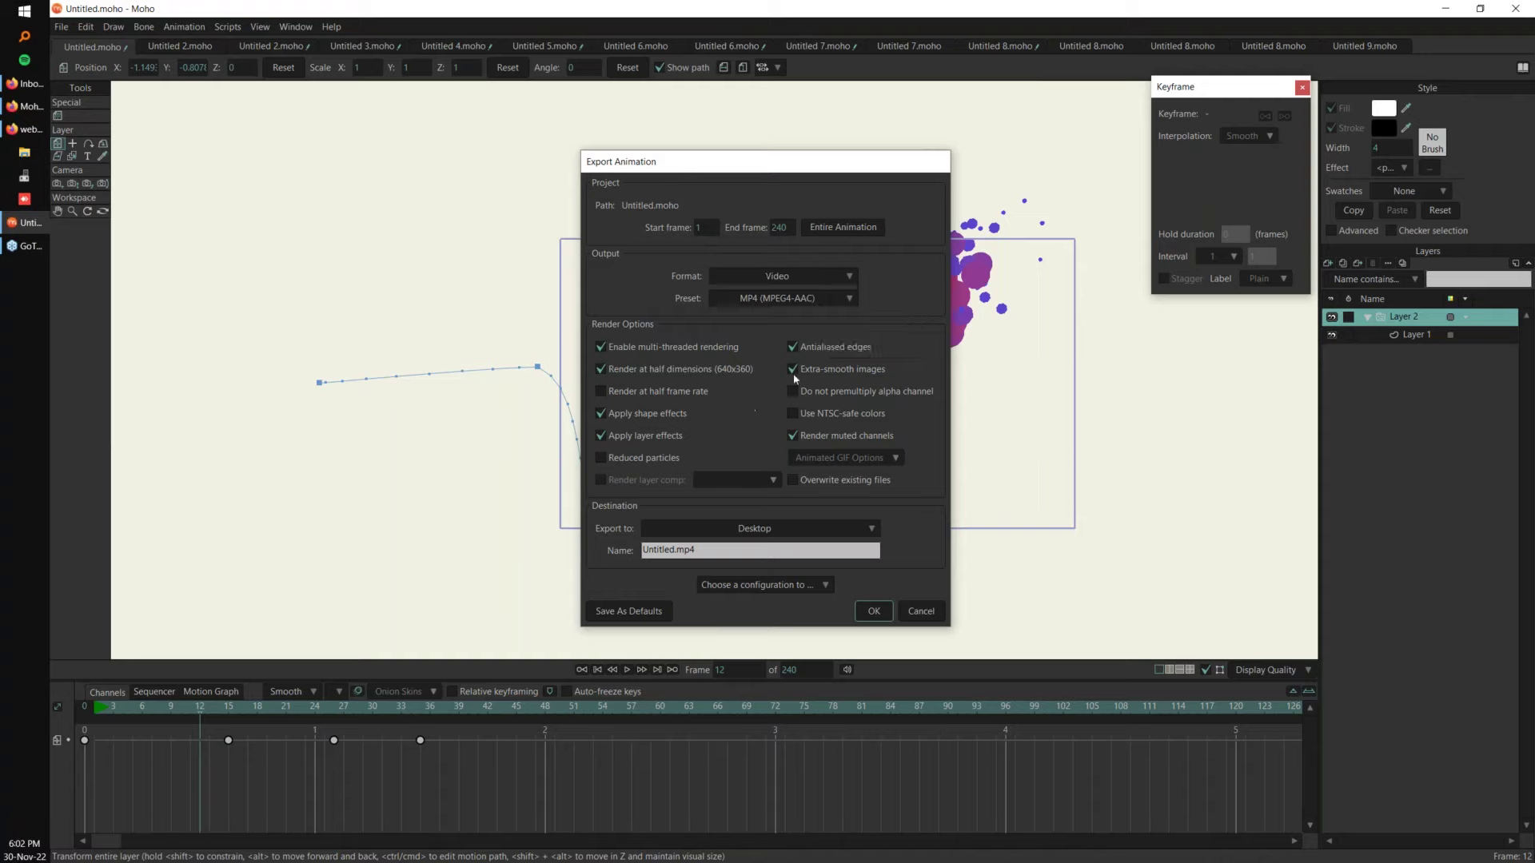
left_click(852, 528)
left_click(852, 528)
left_click(919, 614)
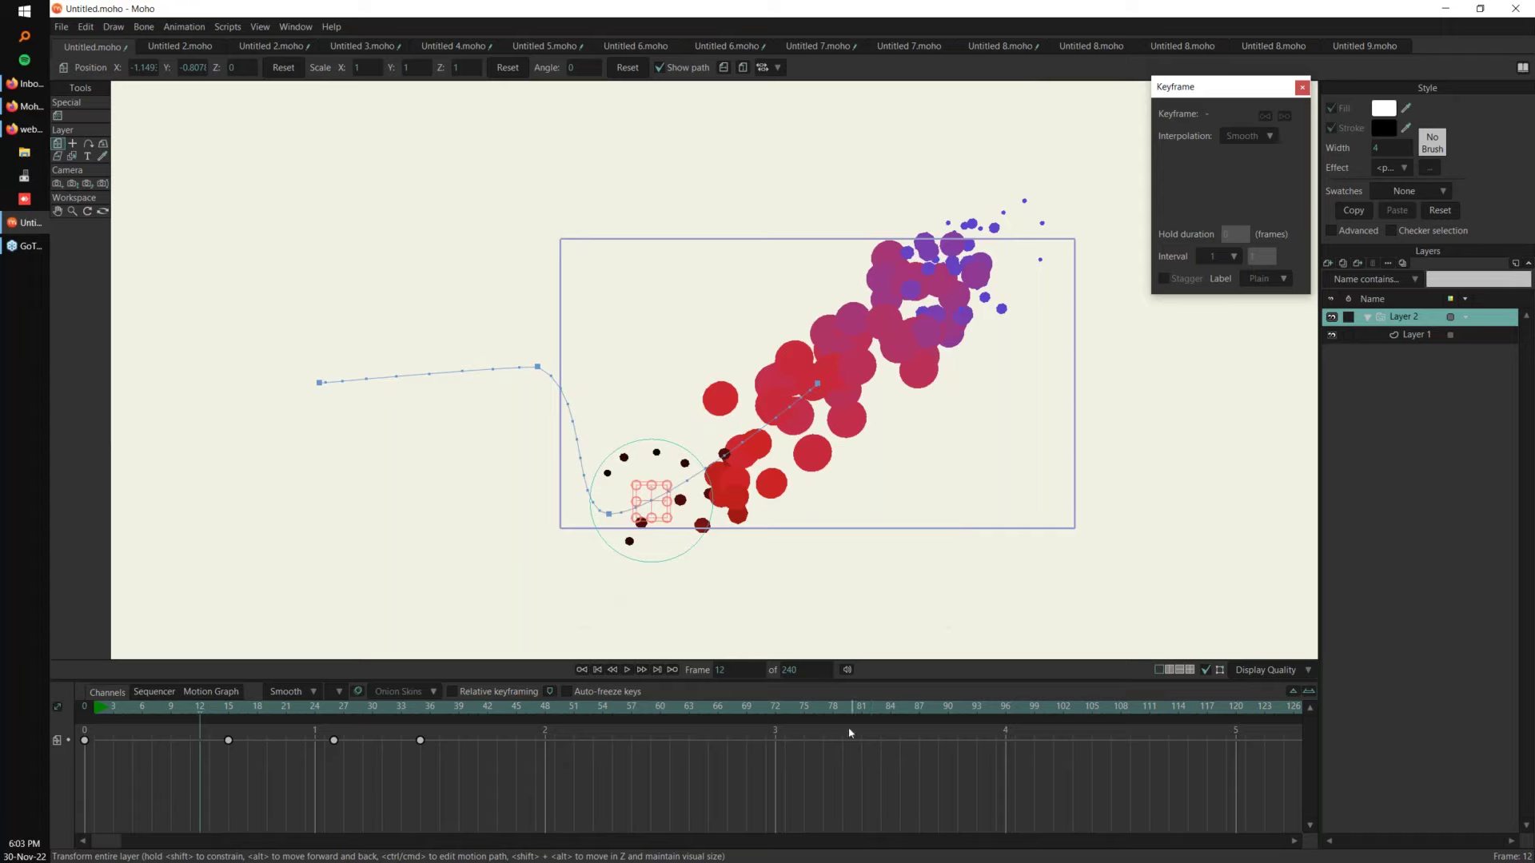